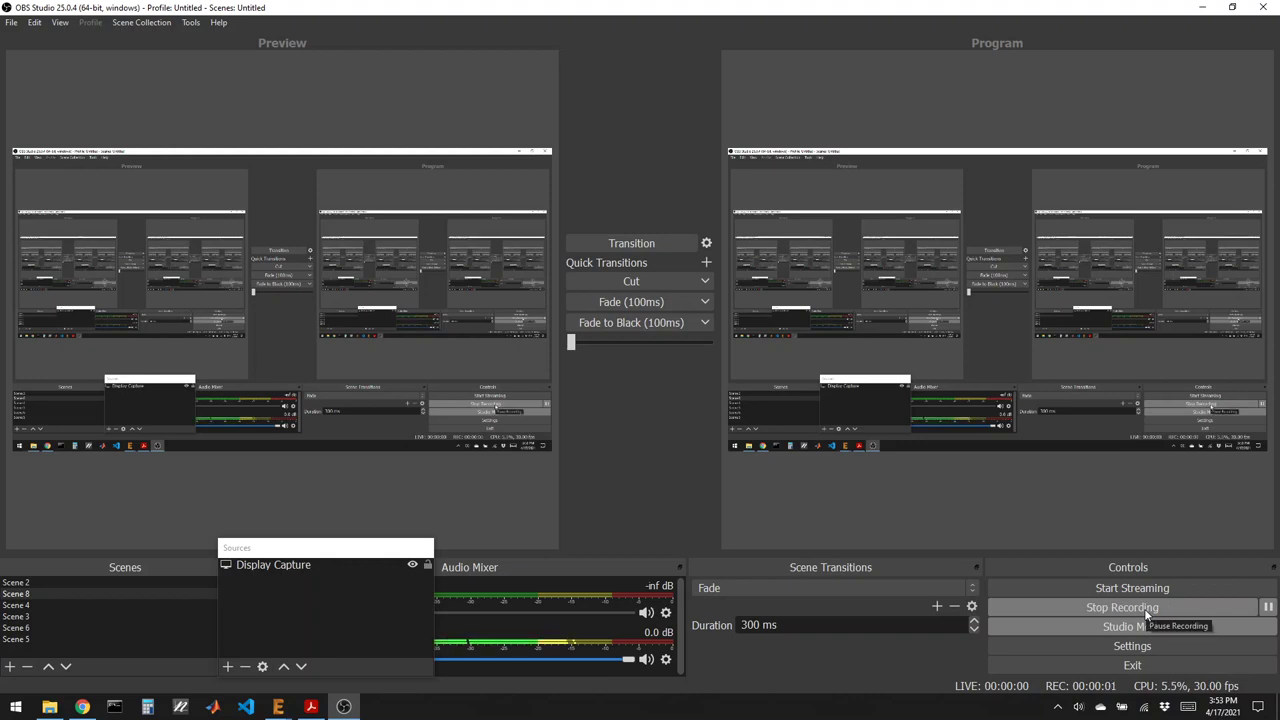
Glance at the PIC32MX170F256B datasheet, then switch to the EAGLE Control Panel and look over the pic32_board project files.
left_click(312, 707)
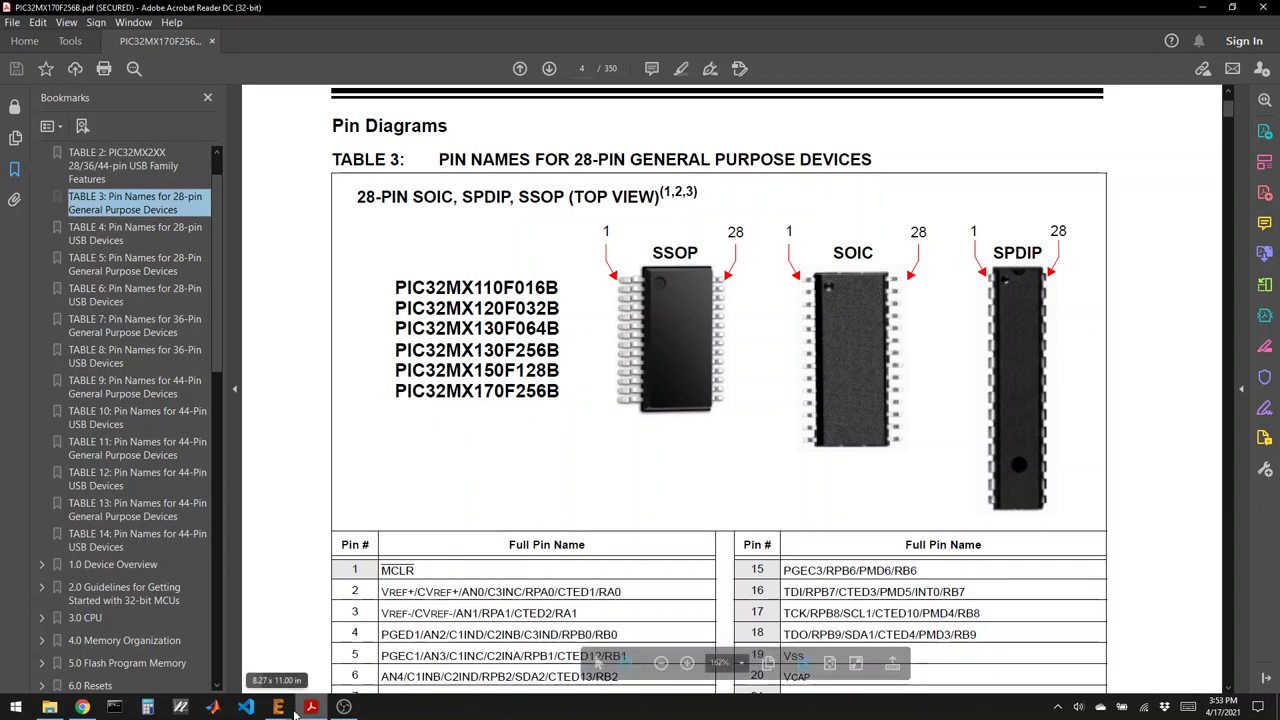
mouse_move(281, 707)
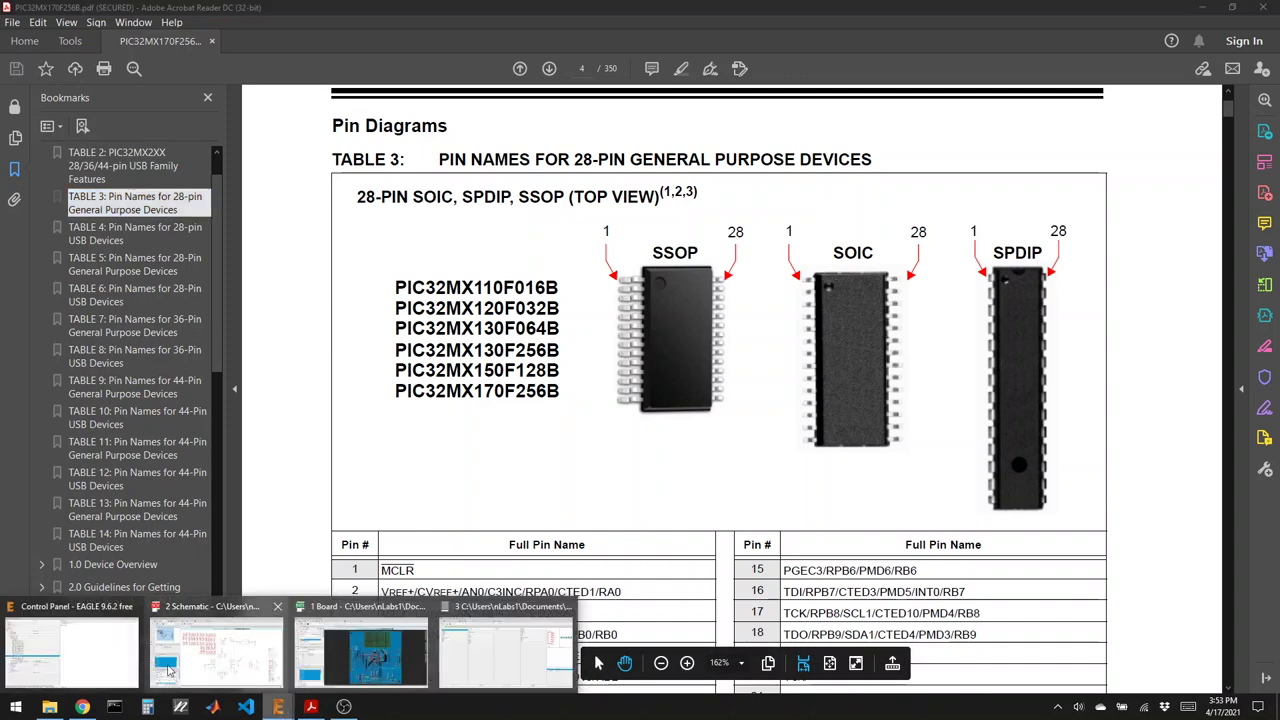
left_click(70, 650)
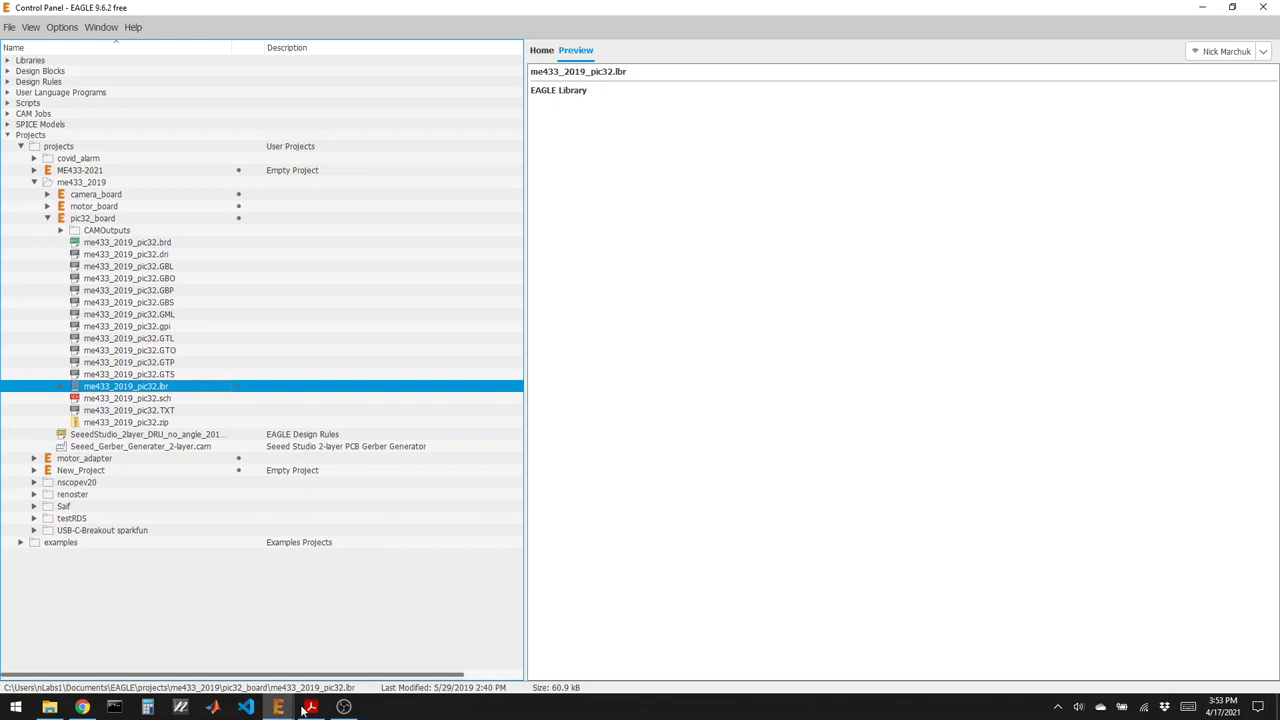
Review the me433_2019_pic32 schematic and the matching board layout, switching between the two for comparison.
mouse_move(278, 706)
left_click(235, 642)
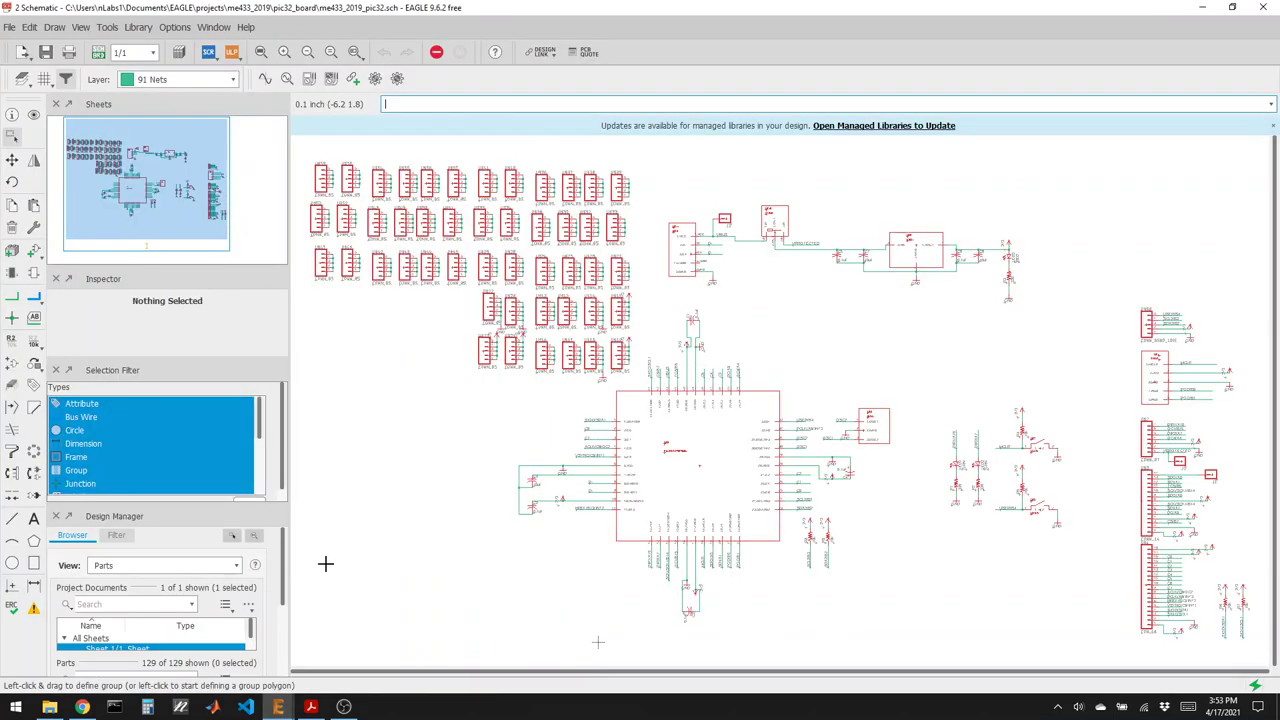
left_click(360, 655)
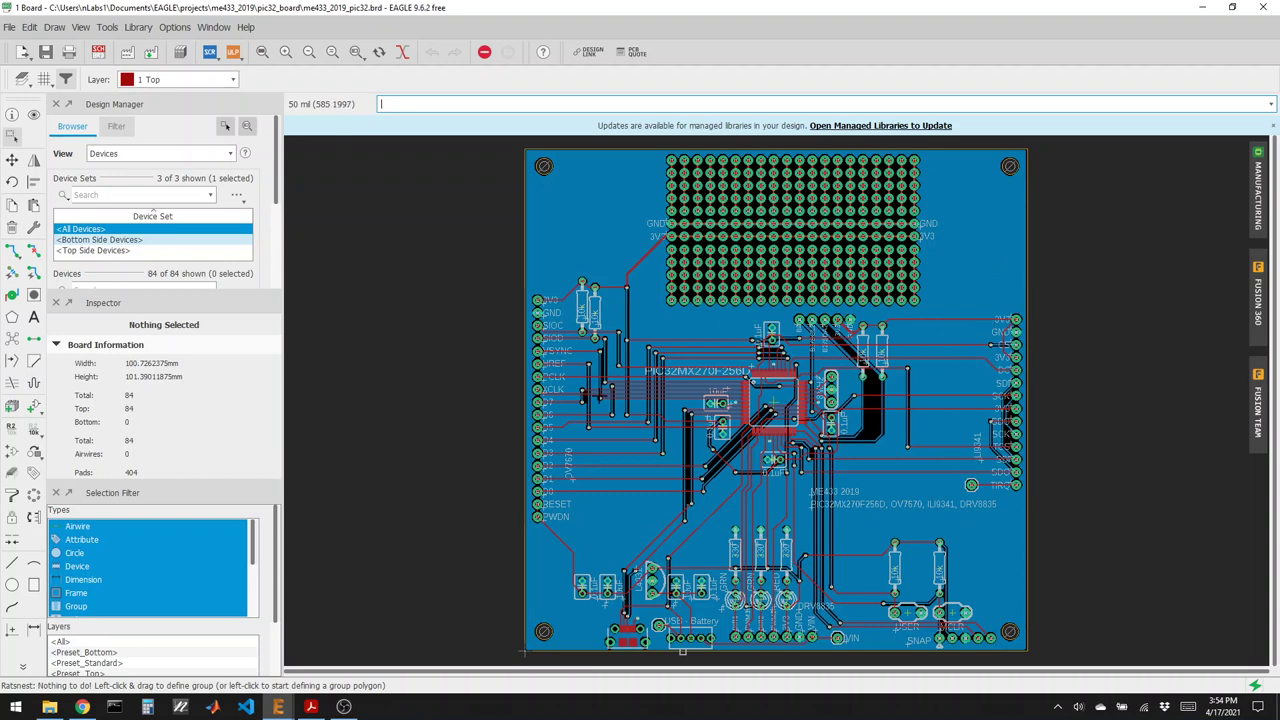
mouse_move(278, 707)
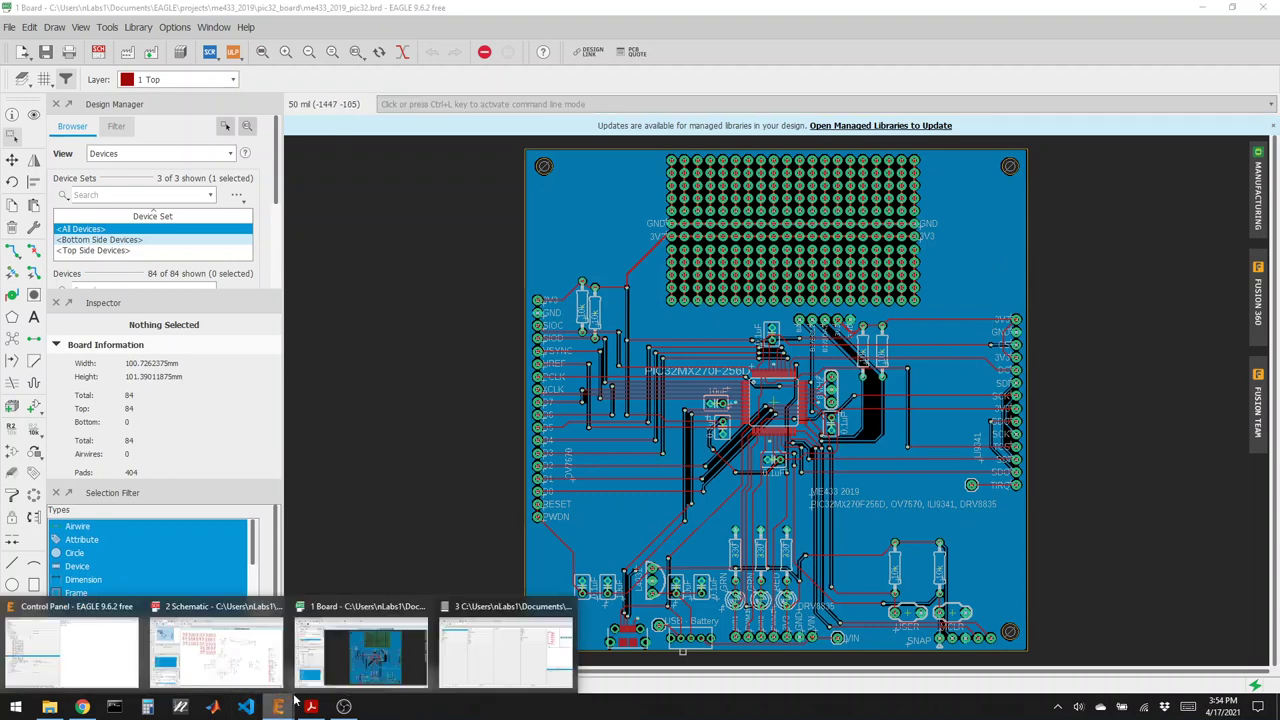
left_click(258, 652)
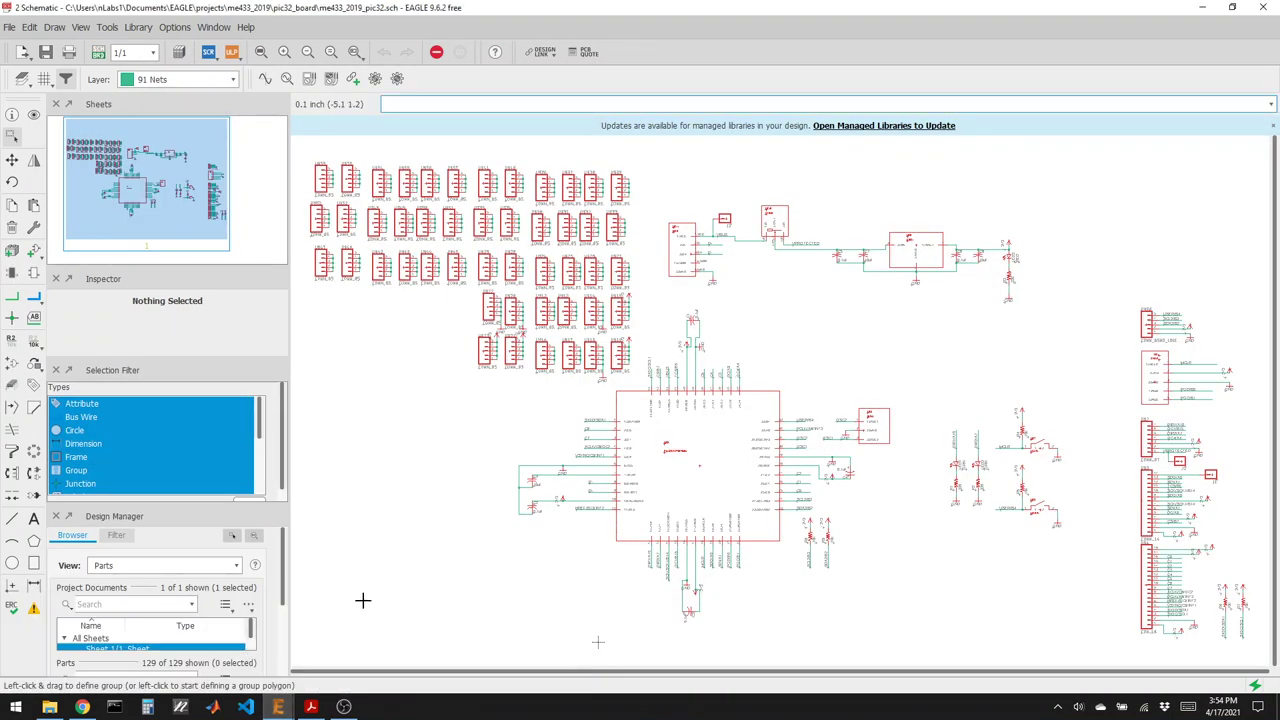
mouse_move(288, 707)
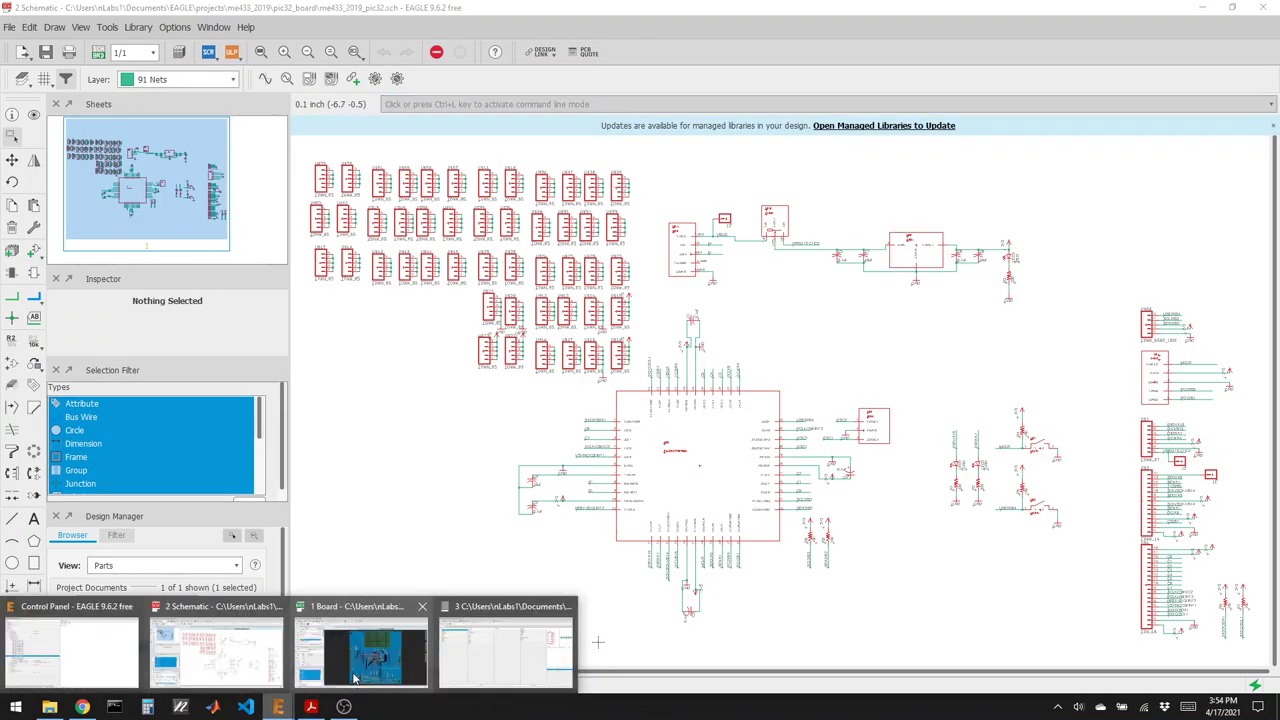
left_click(355, 655)
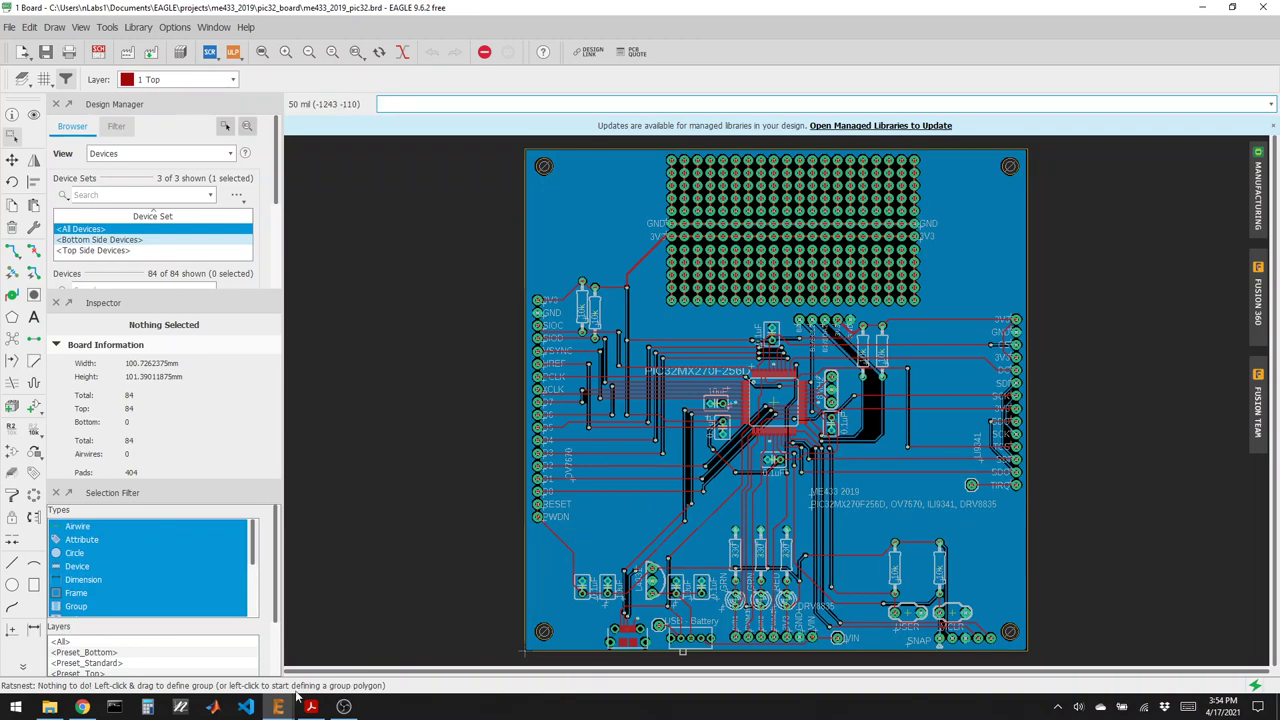
Open the me433_2019_pic32.lbr library and view the L4931 device's symbol and footprint.
mouse_move(278, 707)
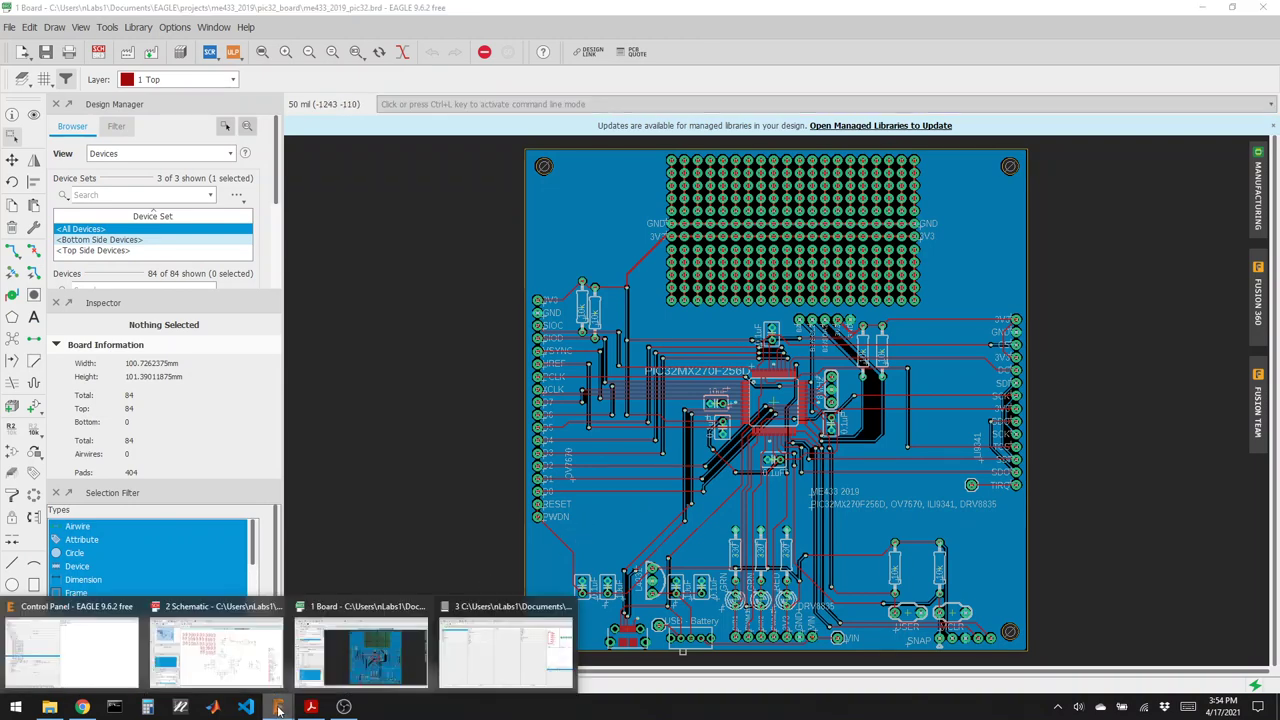
left_click(541, 636)
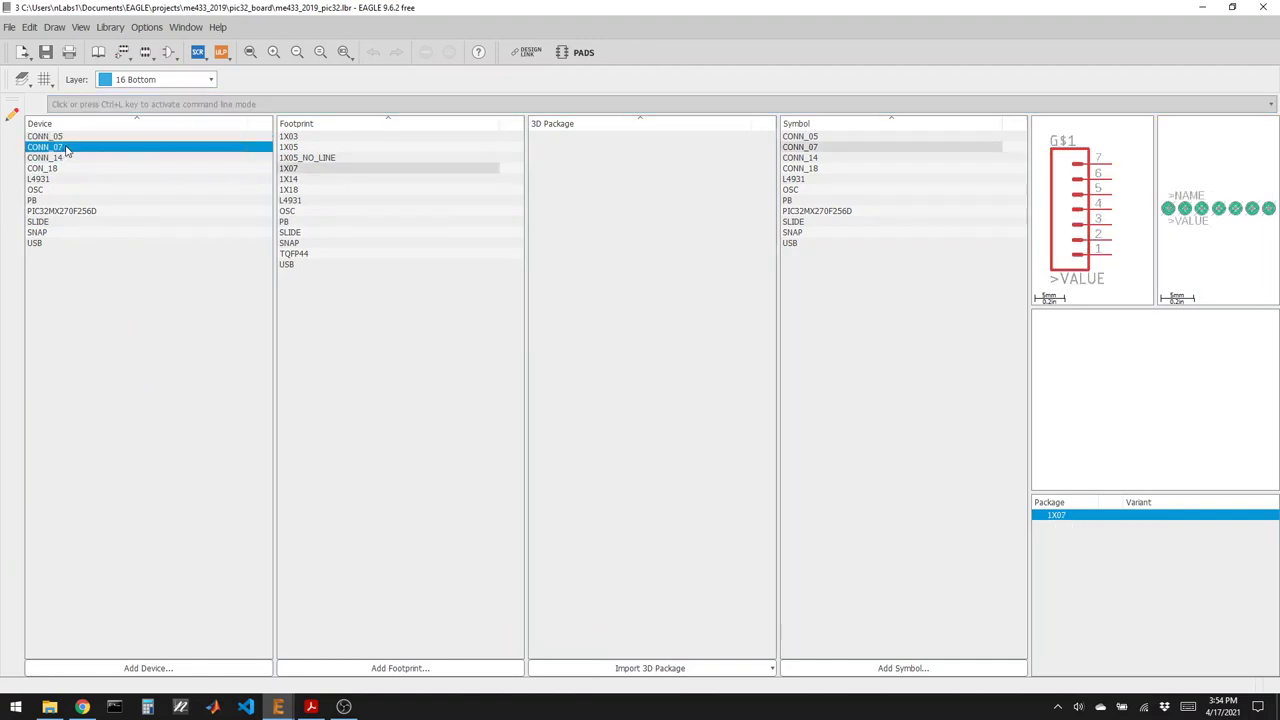
left_click(44, 180)
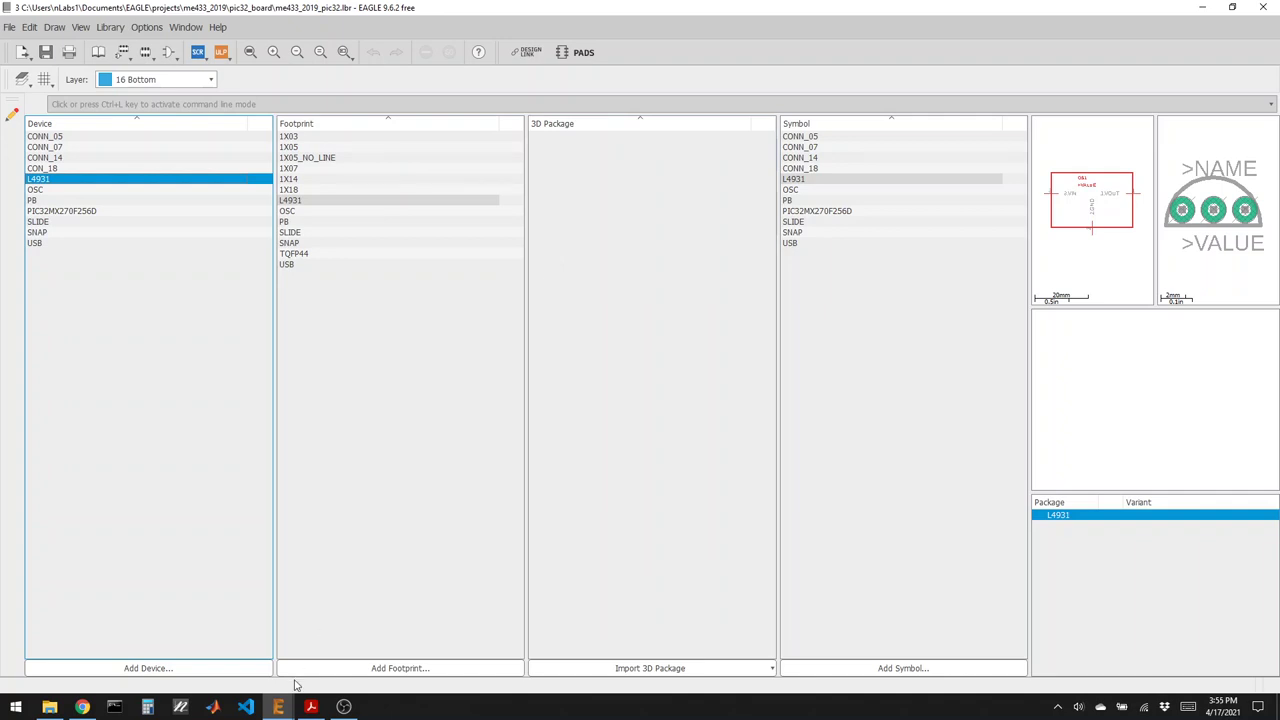
Return from the library to the schematic and the board layout to see where the library parts are used.
mouse_move(278, 707)
left_click(228, 675)
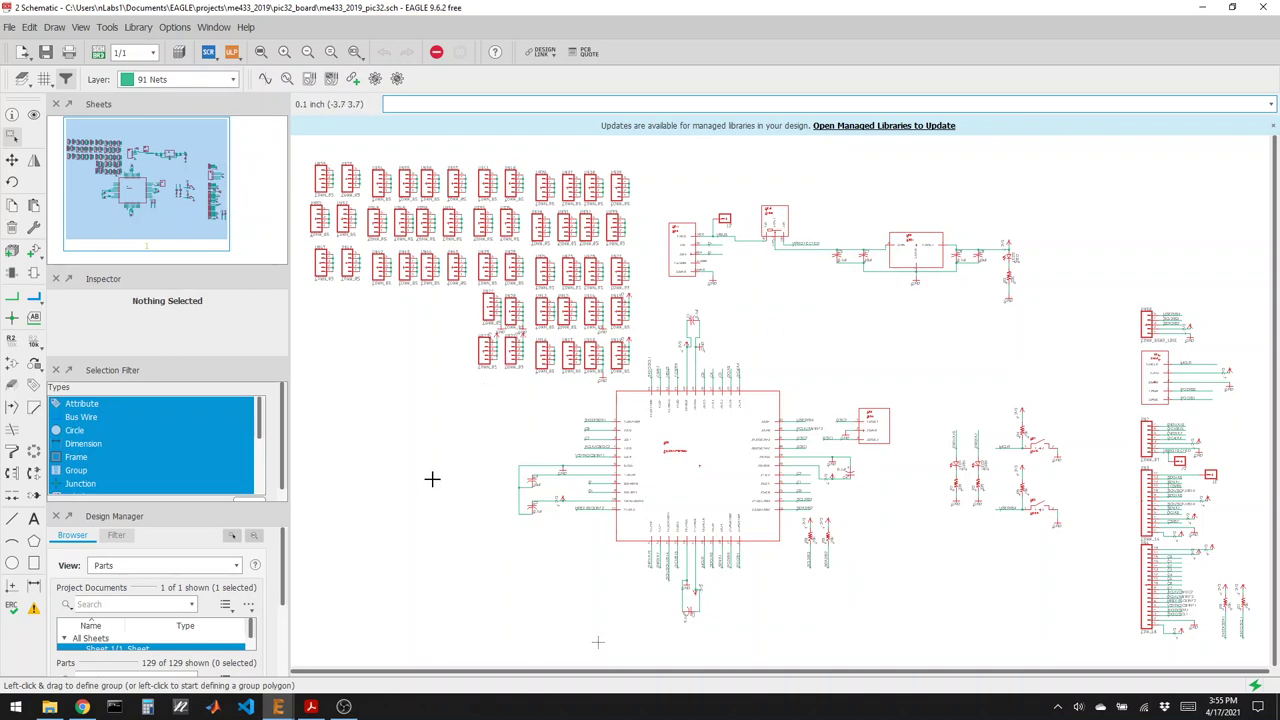
mouse_move(278, 707)
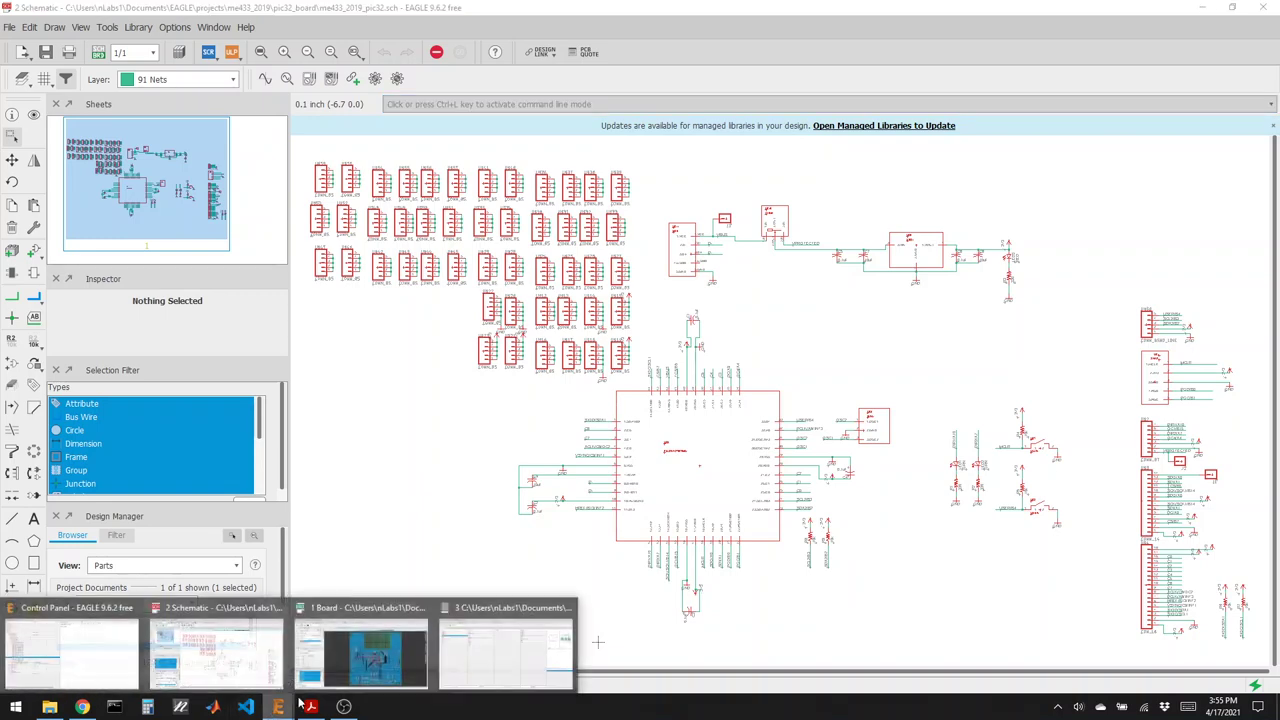
left_click(416, 662)
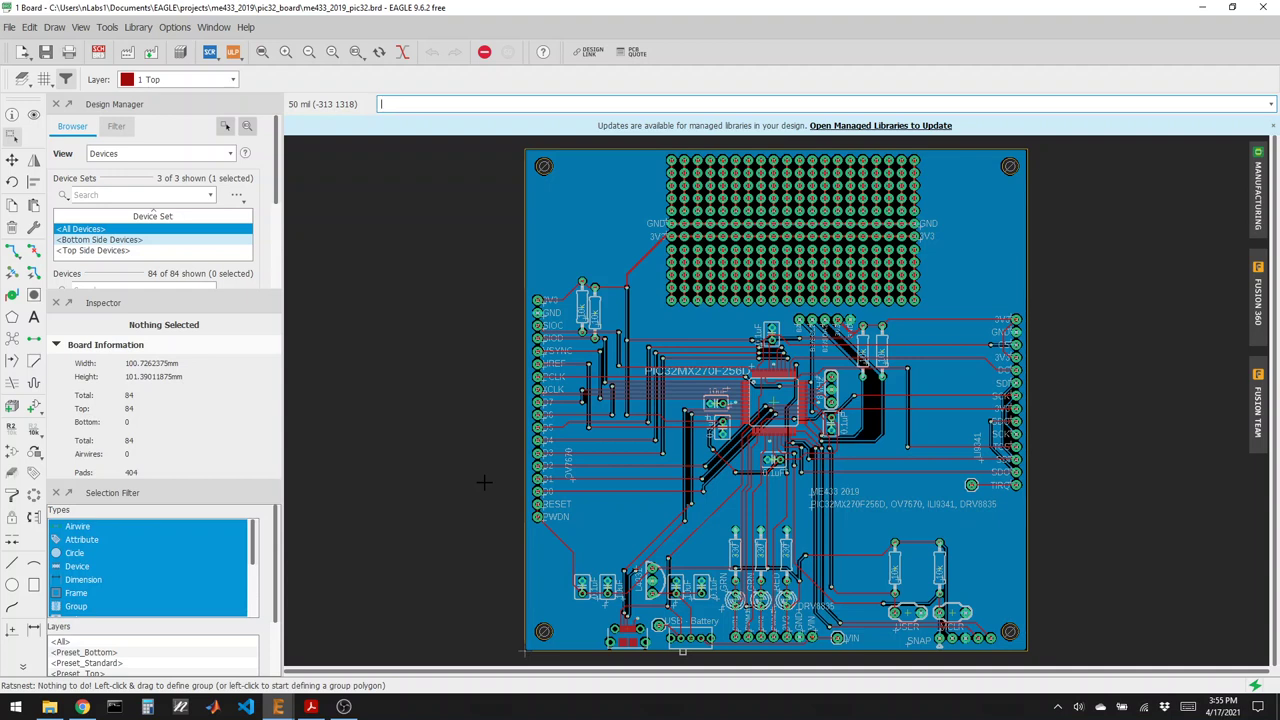
Switch to Acrobat Reader and examine the 28-pin package diagrams and pin name table in PIC32MX170F256B.pdf.
left_click(343, 706)
left_click(346, 707)
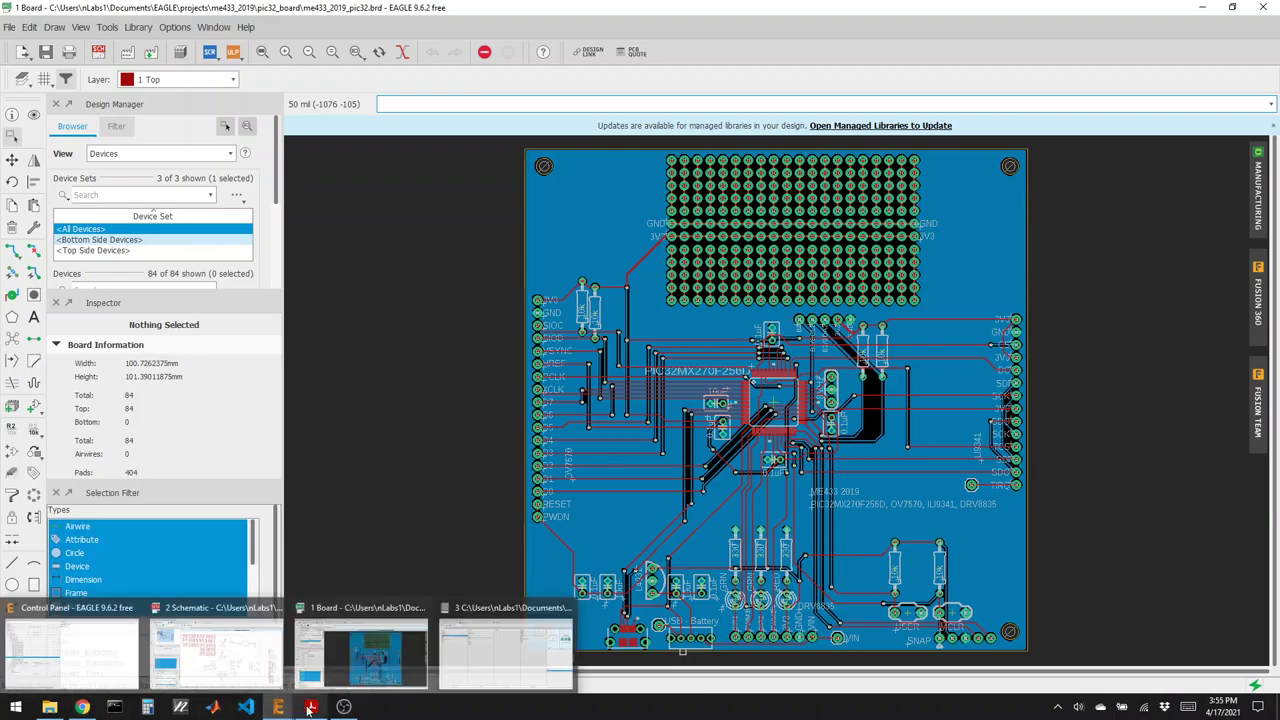
left_click(310, 707)
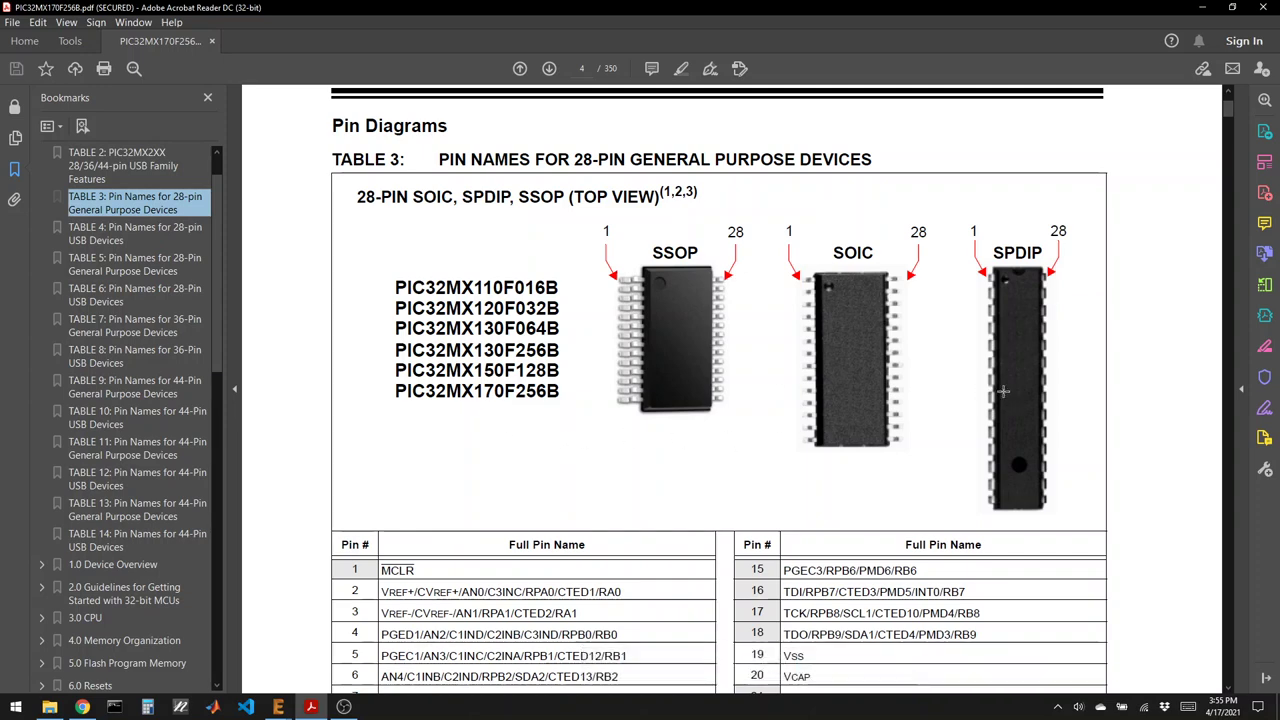
scroll(1003, 391, "down", 5)
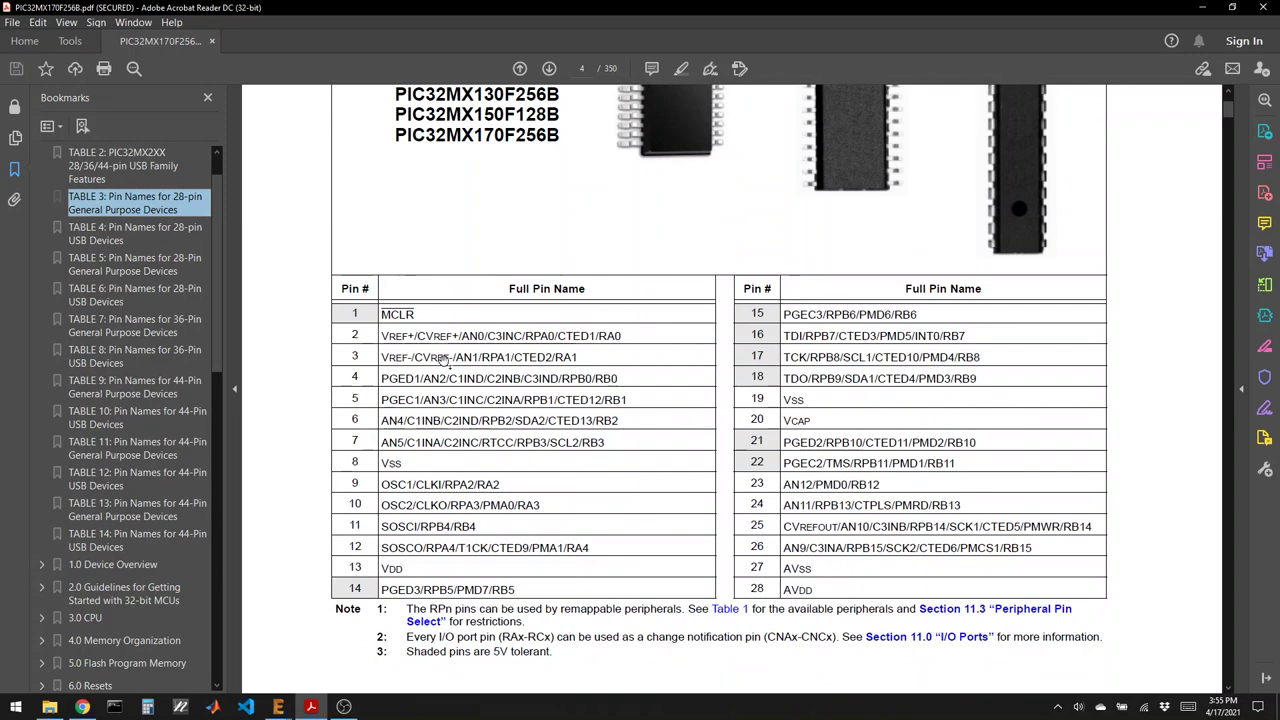
scroll(730, 452, "up", 3)
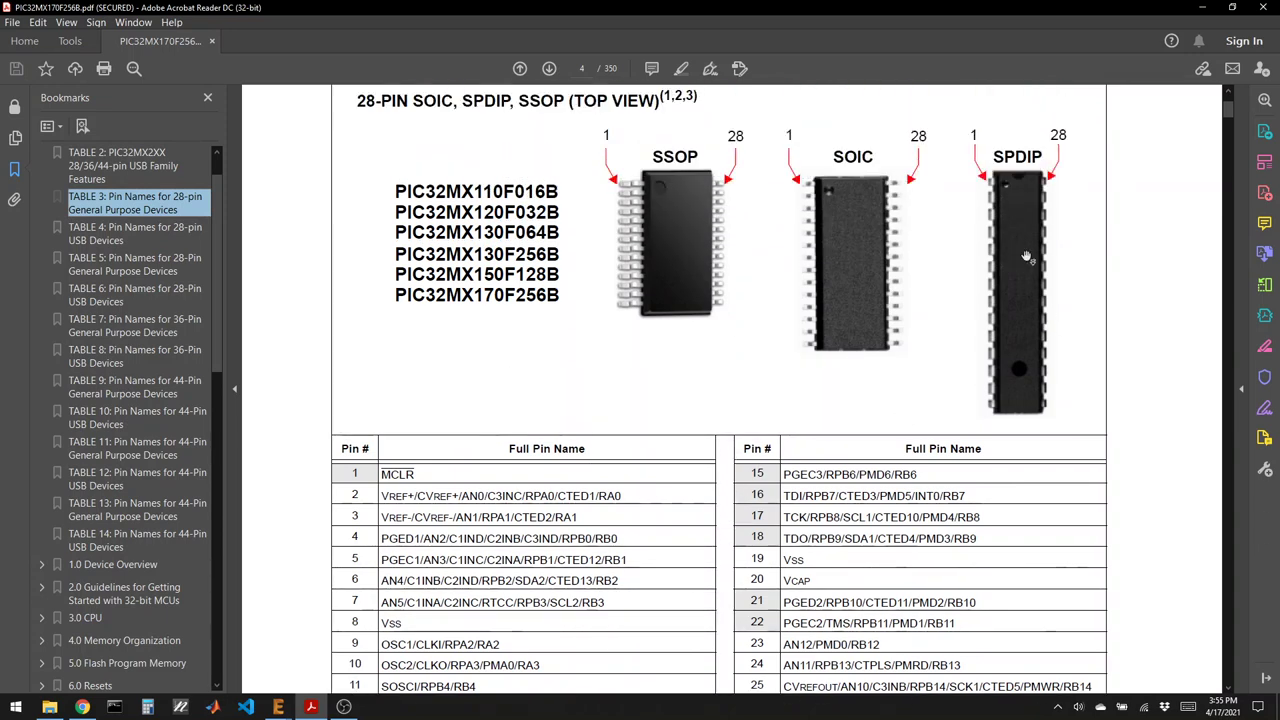
Switch to Chrome and examine the reference PCB layout in the Amphenol 10118194 USB connector drawing.
left_click(84, 706)
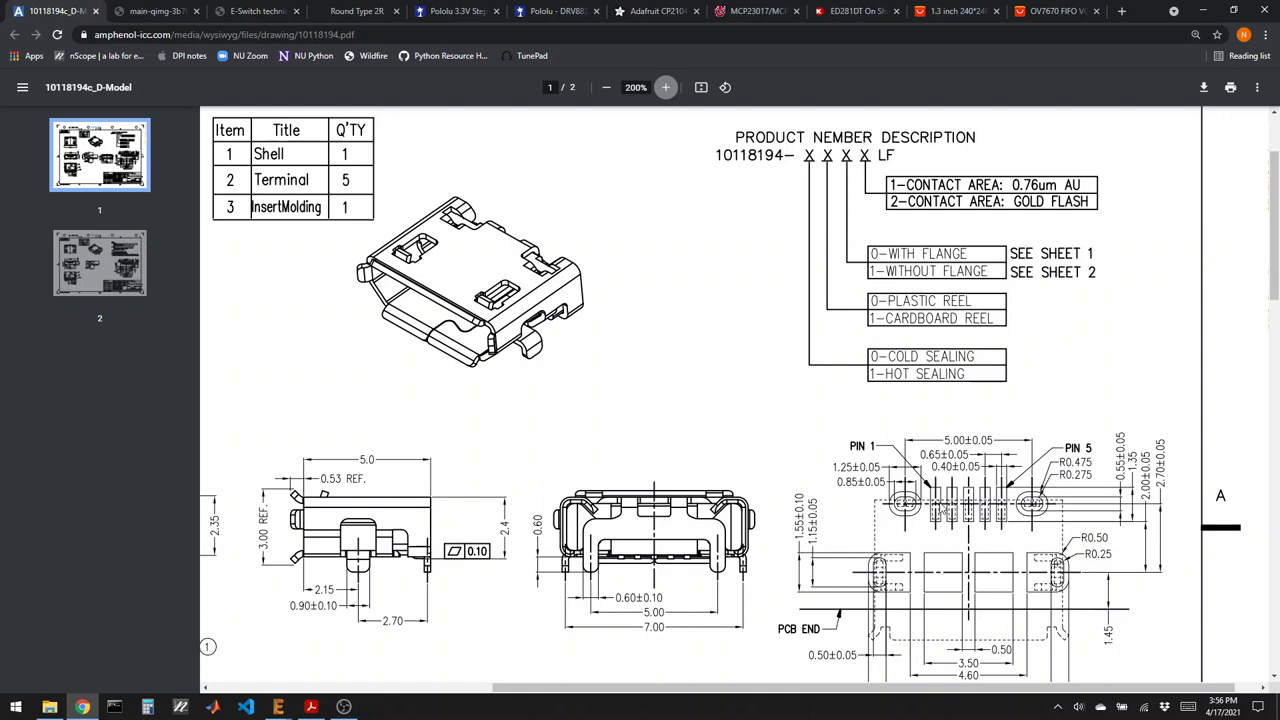
scroll(817, 492, "down", 1)
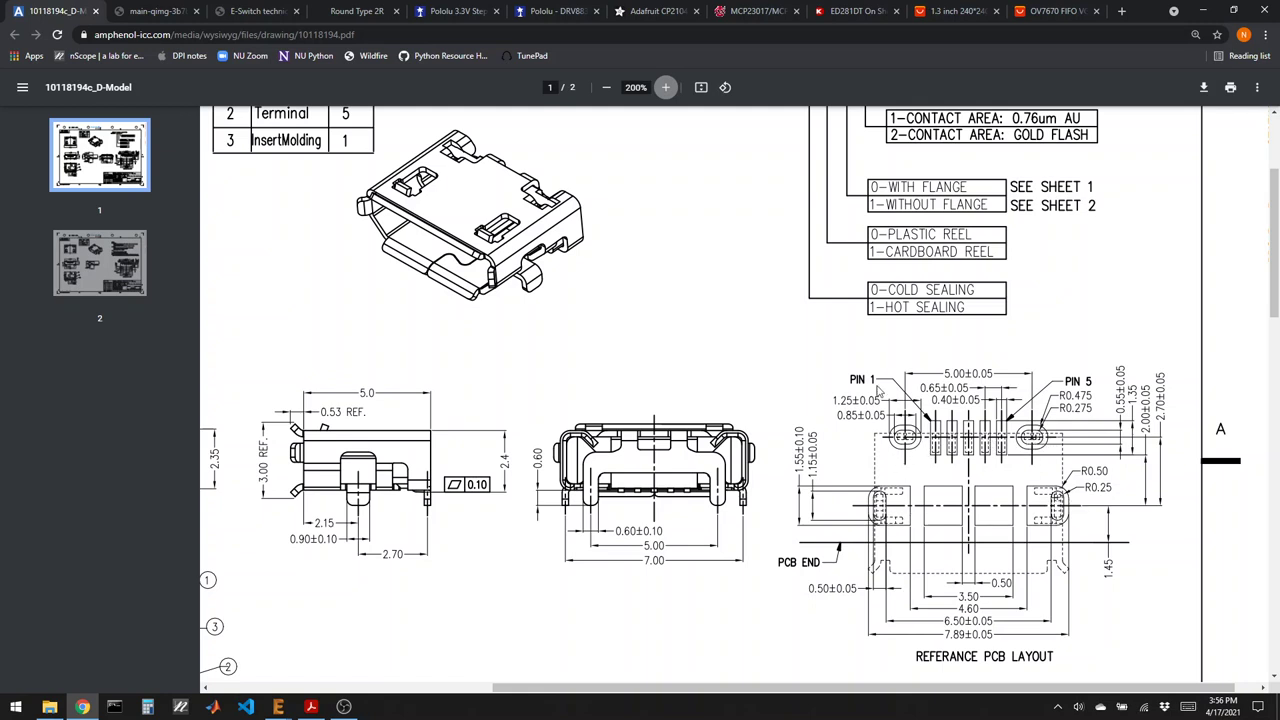
scroll(759, 386, "up", 1)
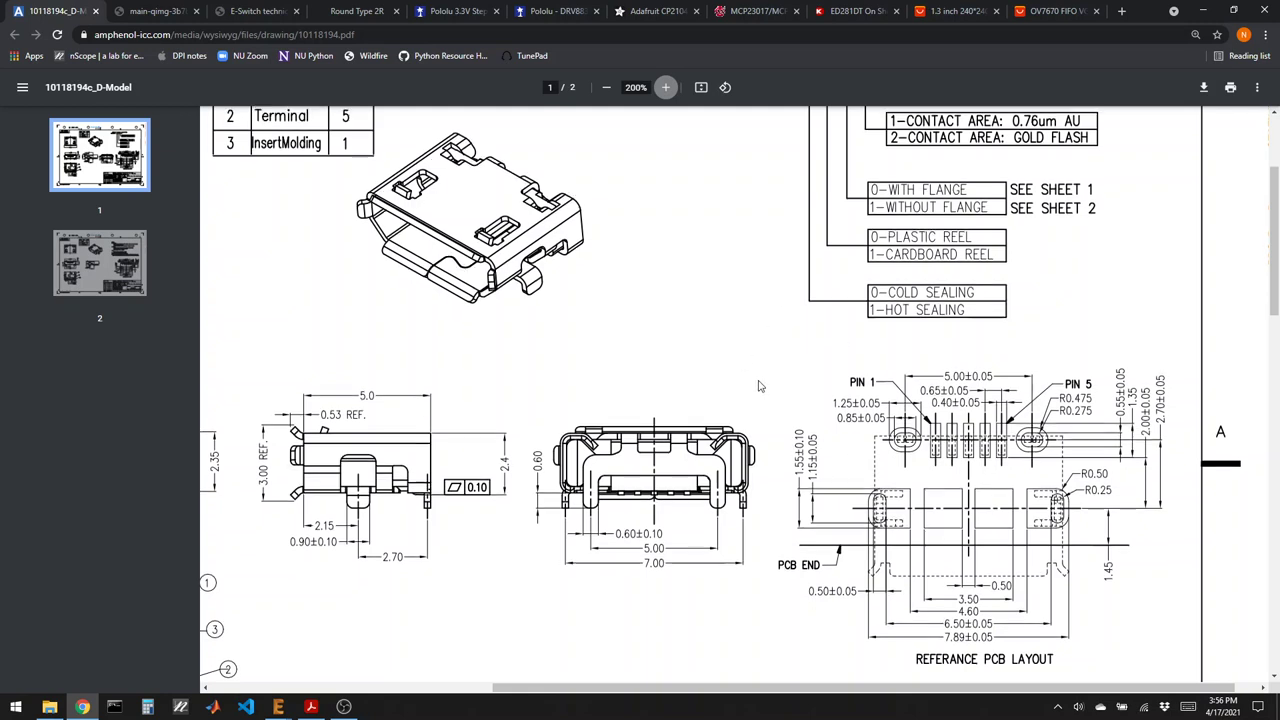
scroll(759, 386, "up", 1)
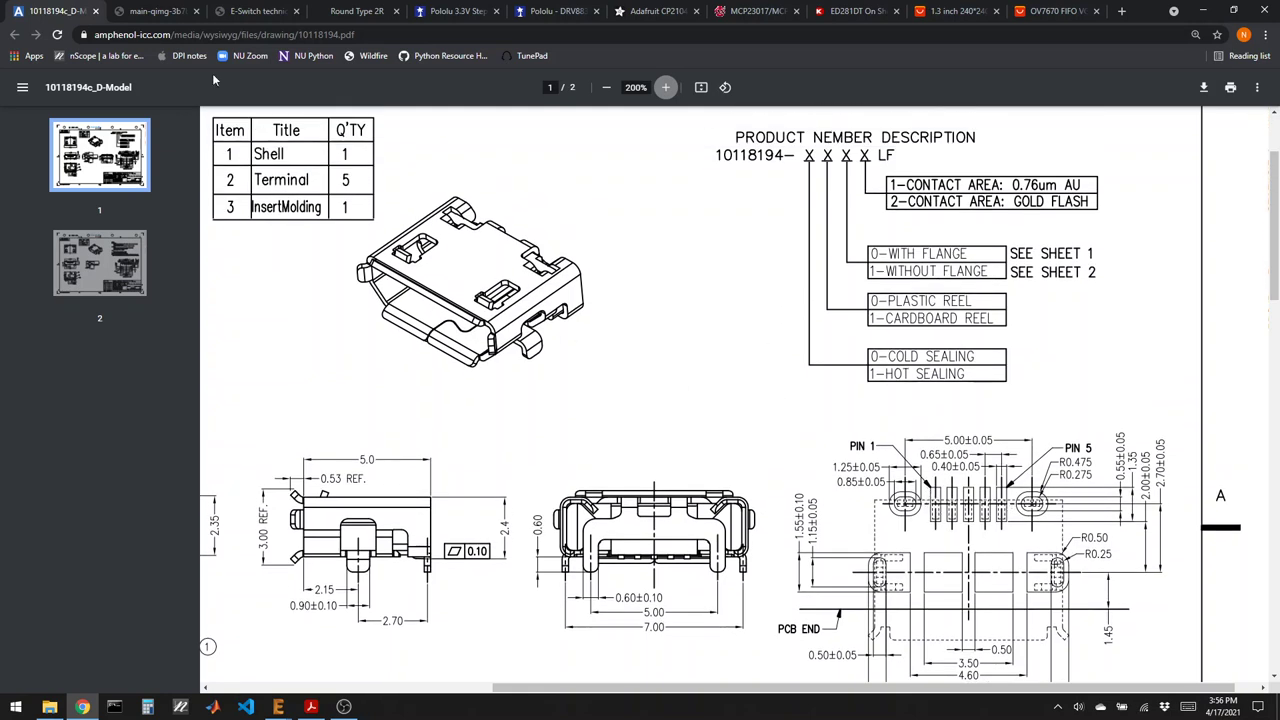
Examine the E-Switch EG1218 drawing and the mounting hole dimensions in the Panasonic EVQ-11 push-button datasheet.
left_click(122, 10)
left_click(258, 10)
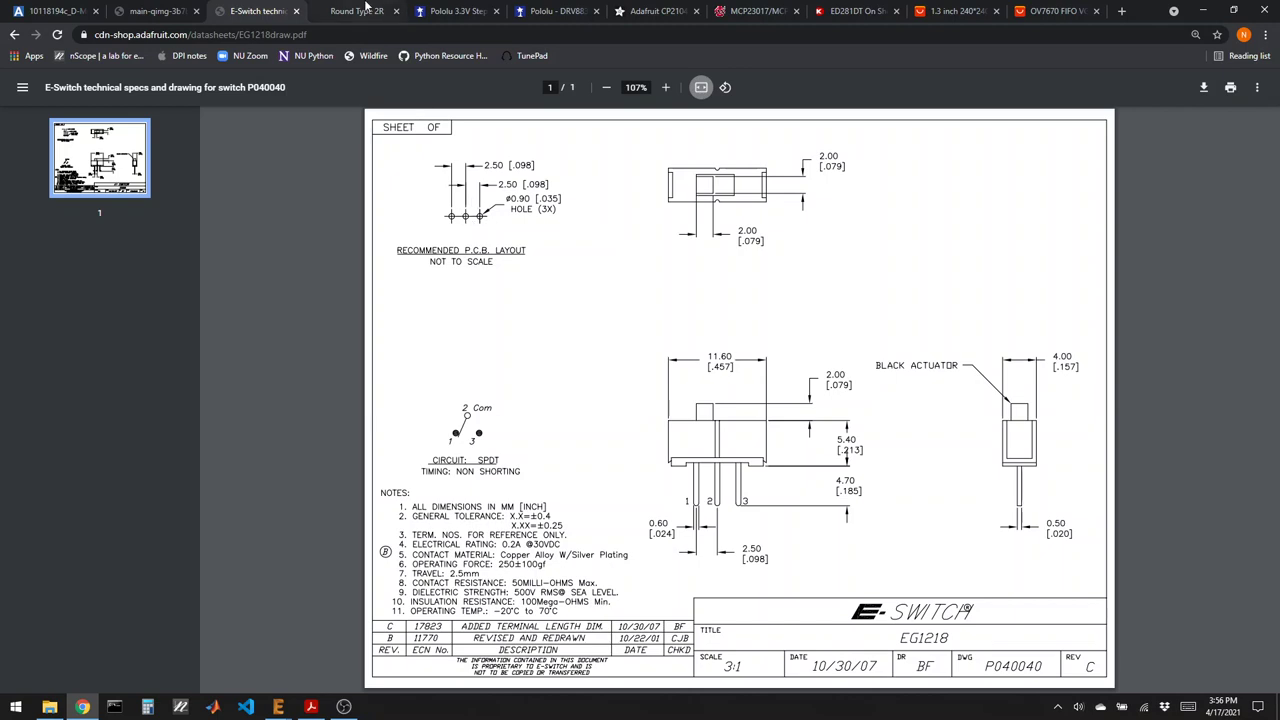
left_click(357, 11)
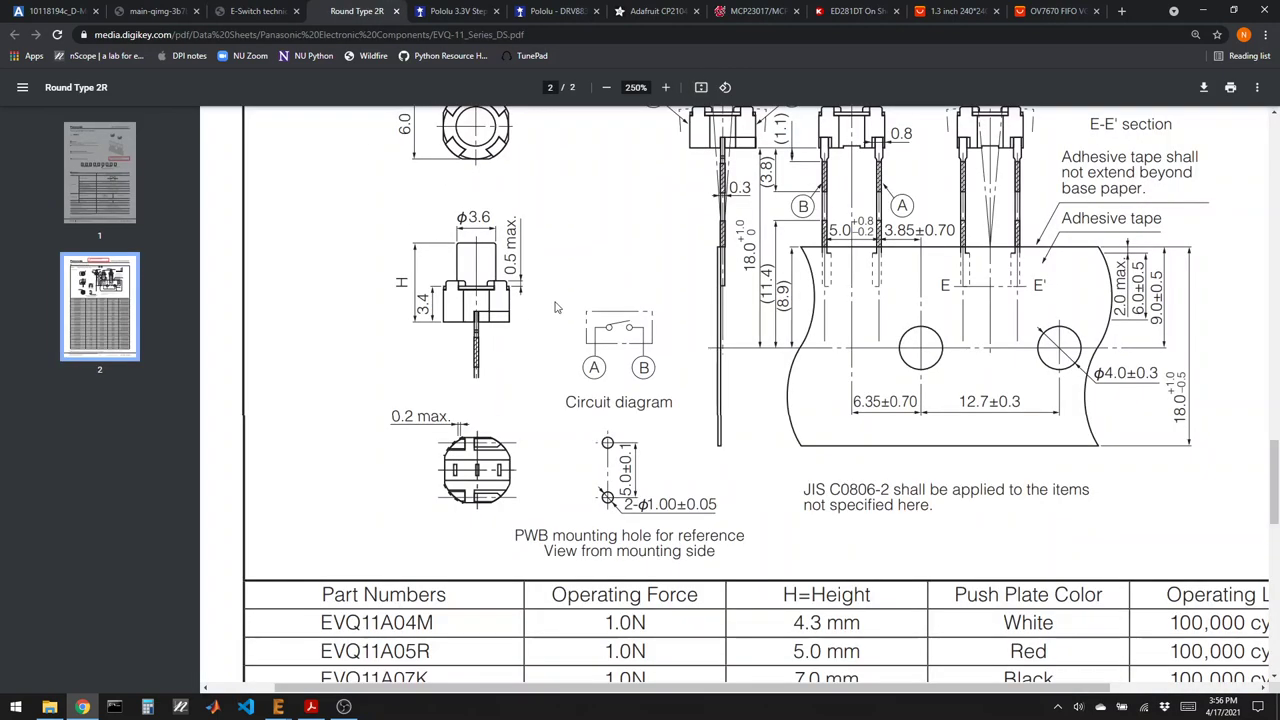
scroll(576, 286, "up", 1)
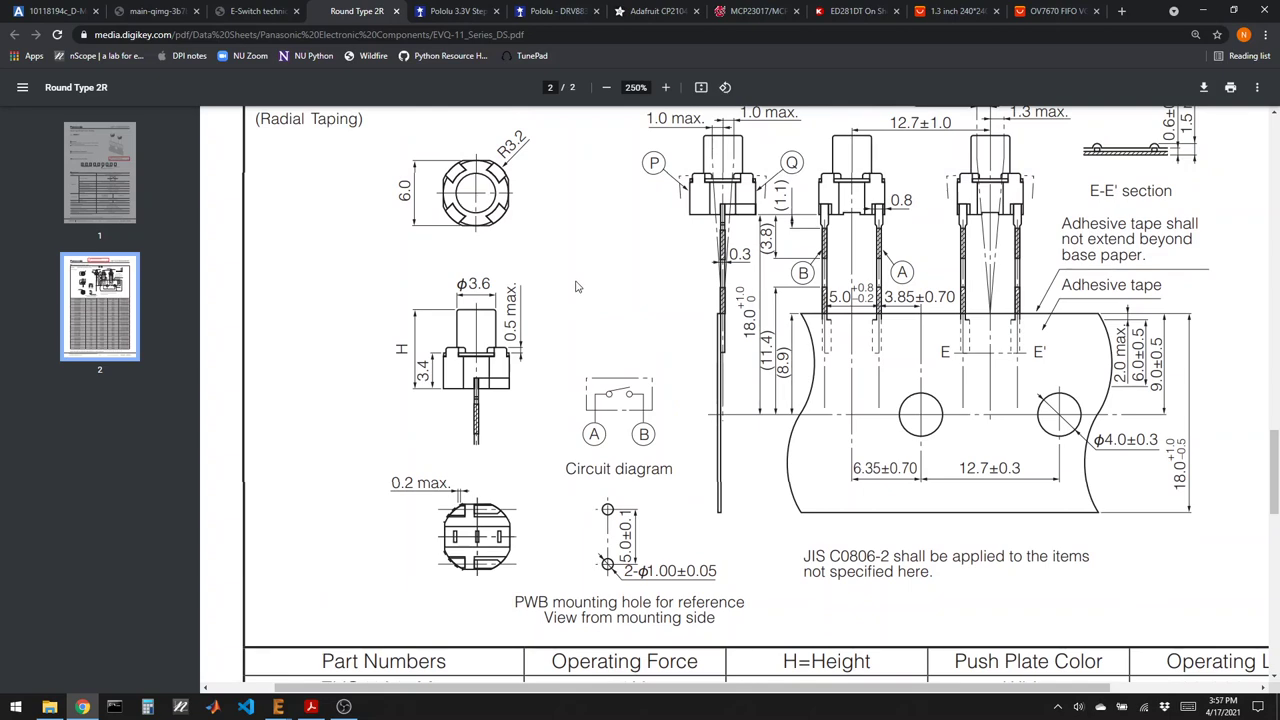
Review the product pages for the Pololu S7V8F3 regulator, DRV8835 Dual Motor Driver Carrier and Adafruit CP2104 Friend.
left_click(466, 17)
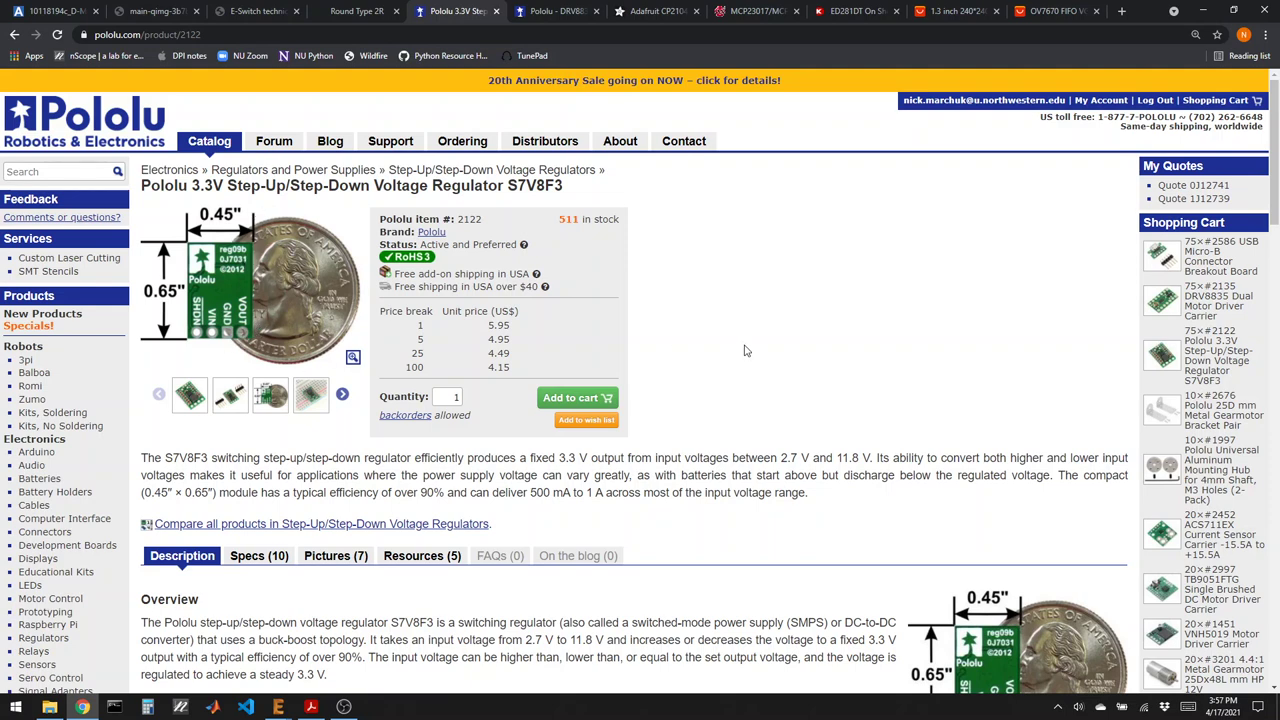
key("ctrl+Tab")
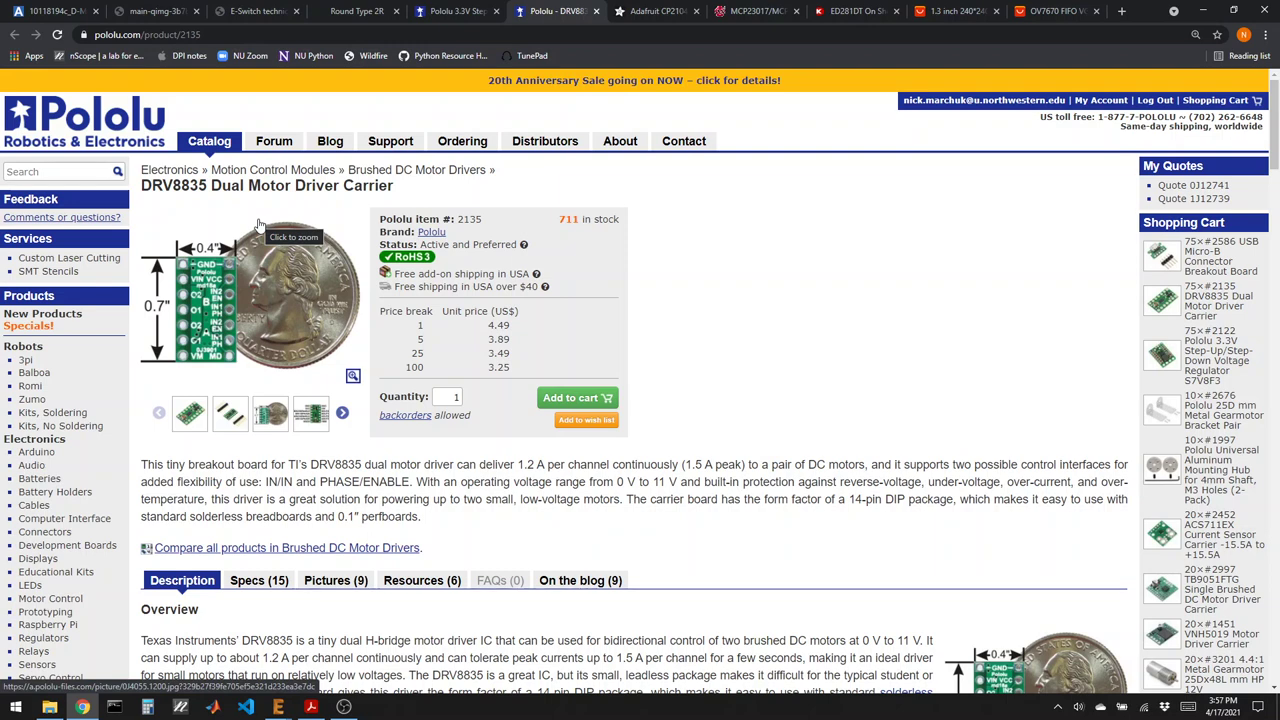
left_click(652, 11)
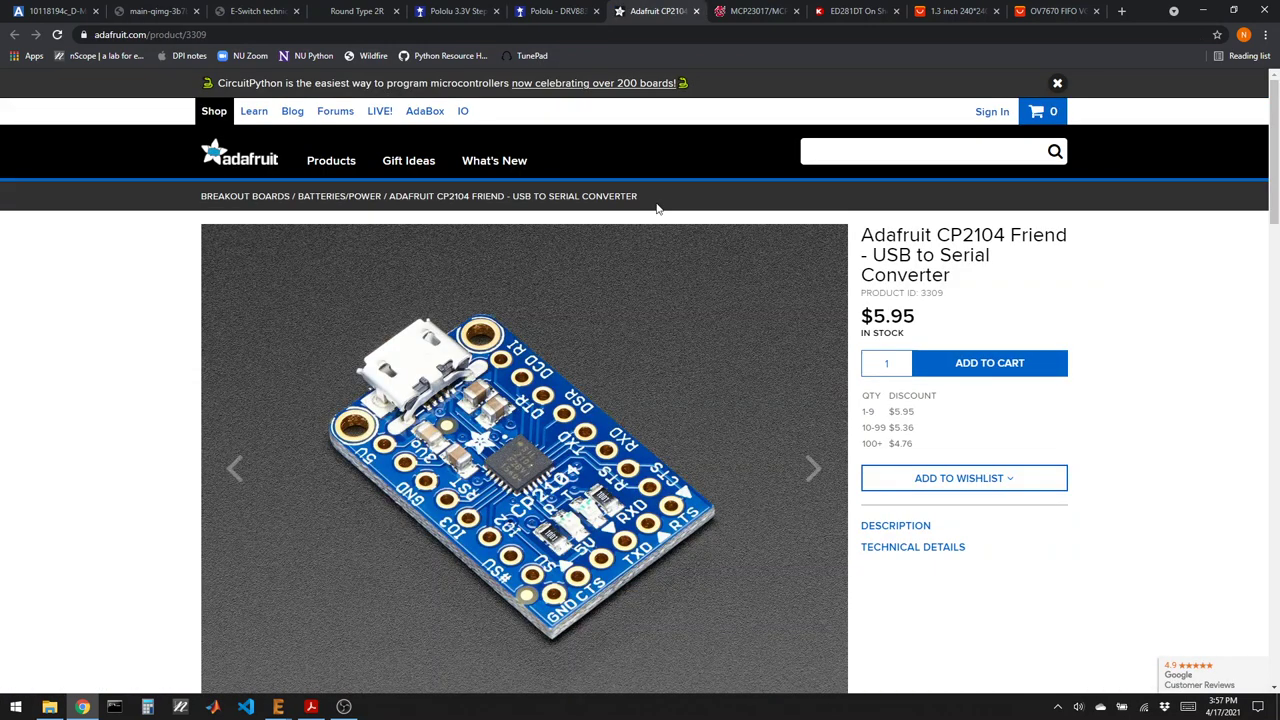
scroll(658, 409, "down", 1)
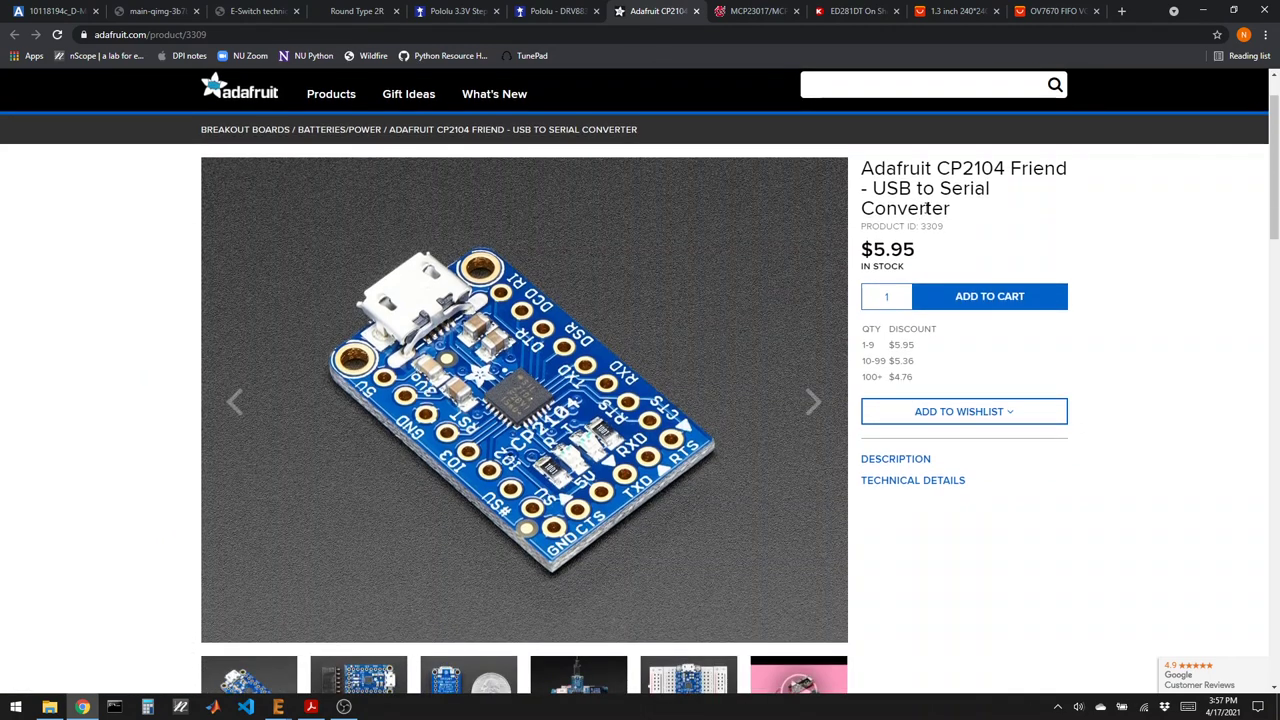
Examine the features and package pinout in the MCP23017 data sheet, and view the ED281DT 28-pin socket's Digi-Key page.
left_click(762, 11)
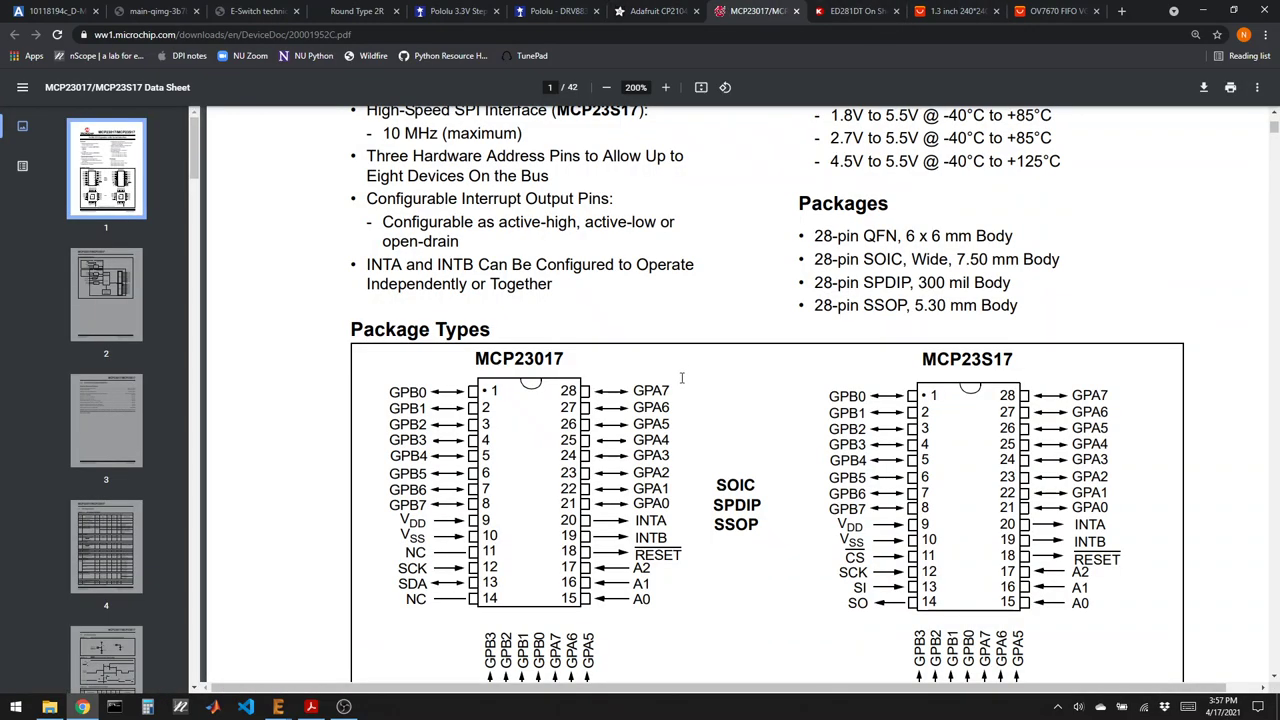
scroll(677, 379, "up", 4)
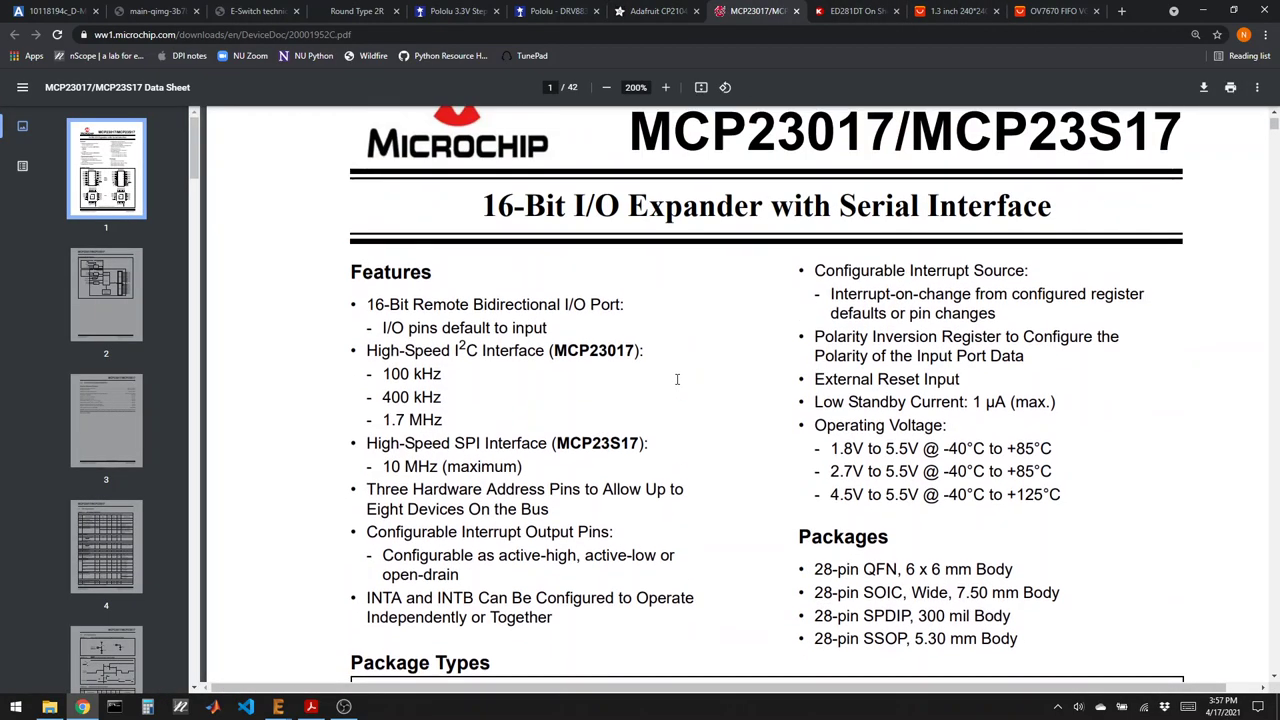
scroll(677, 379, "up", 1)
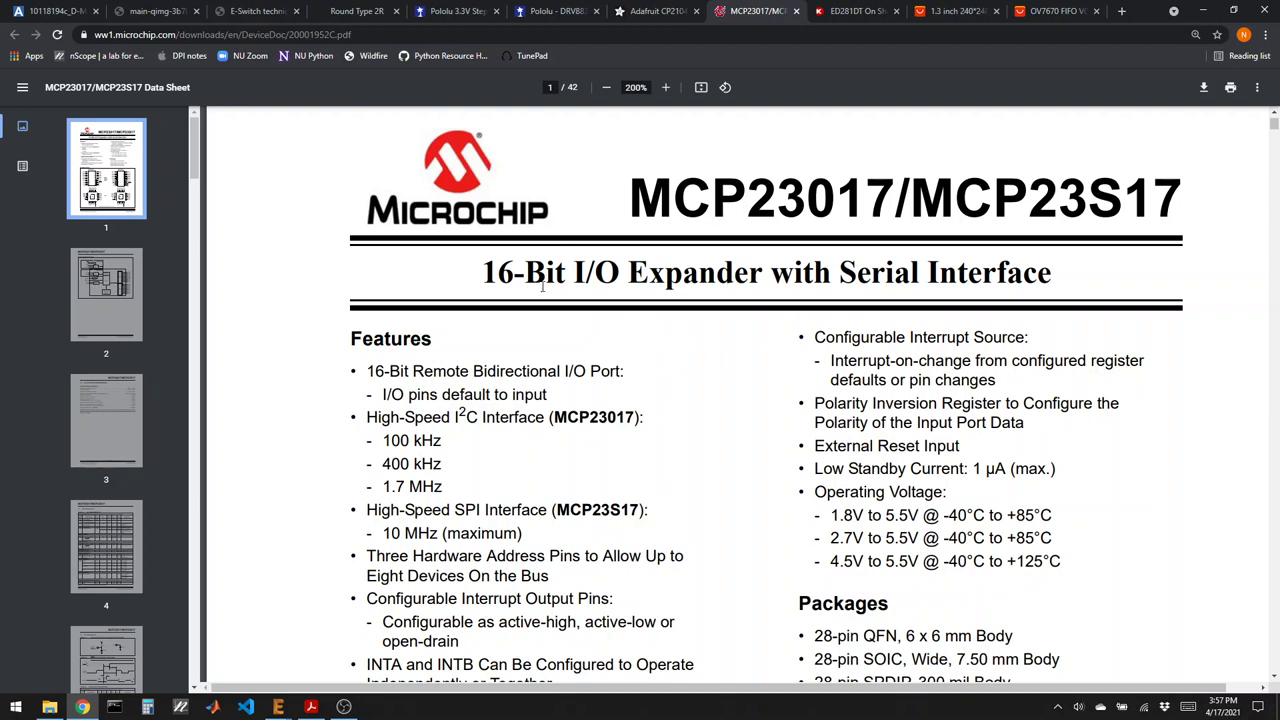
scroll(652, 386, "down", 8)
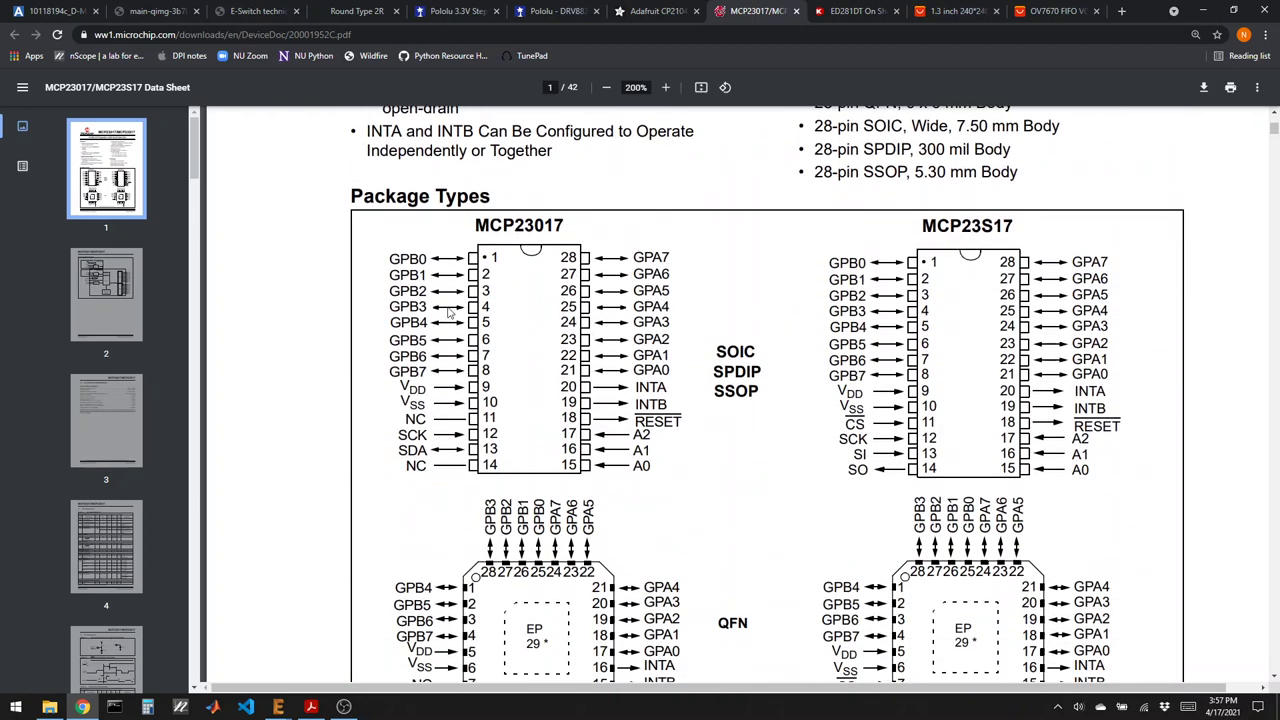
left_click(852, 11)
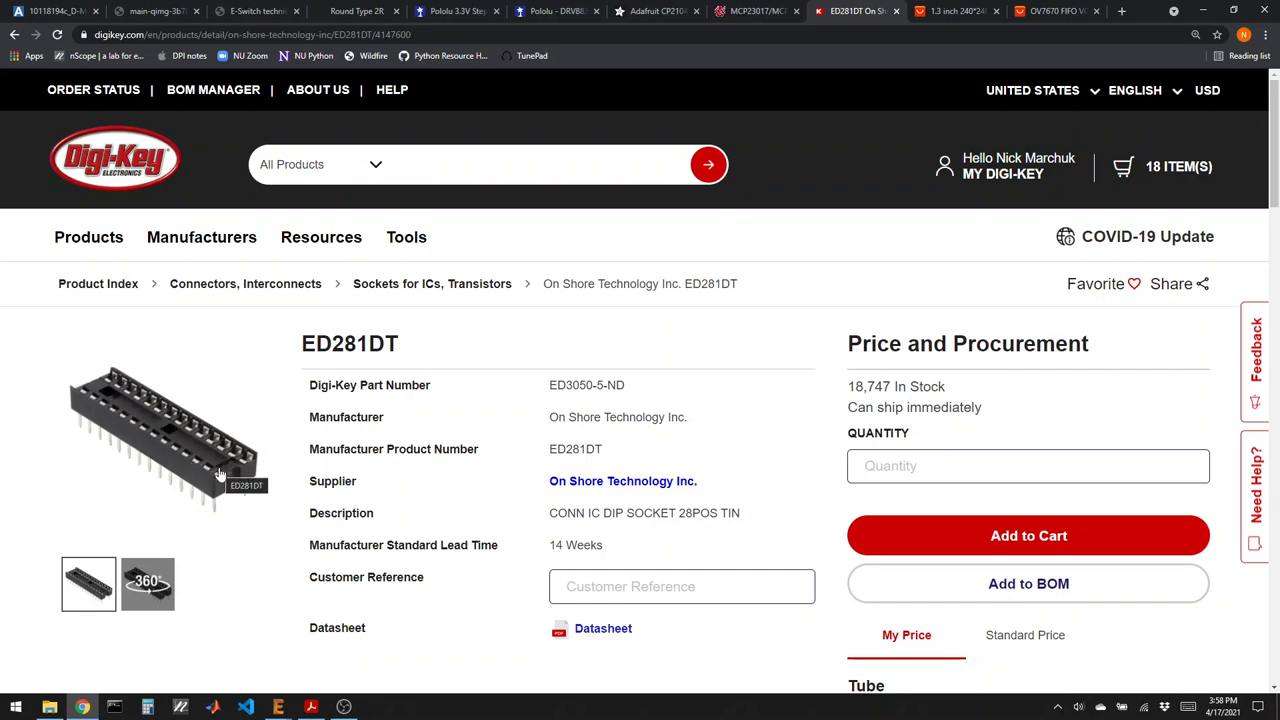
View the AliExpress listings for the 1.3 inch 240*240 IPS screen and the OV7670 camera module.
left_click(955, 11)
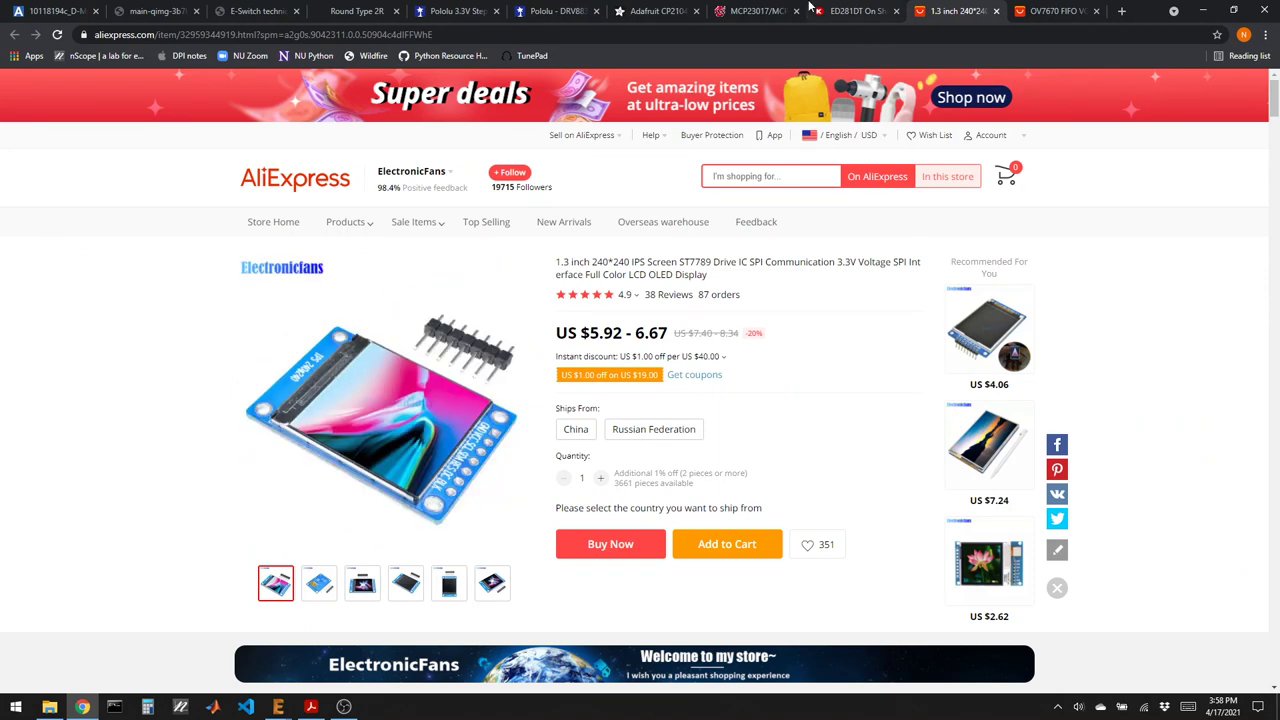
left_click(1060, 11)
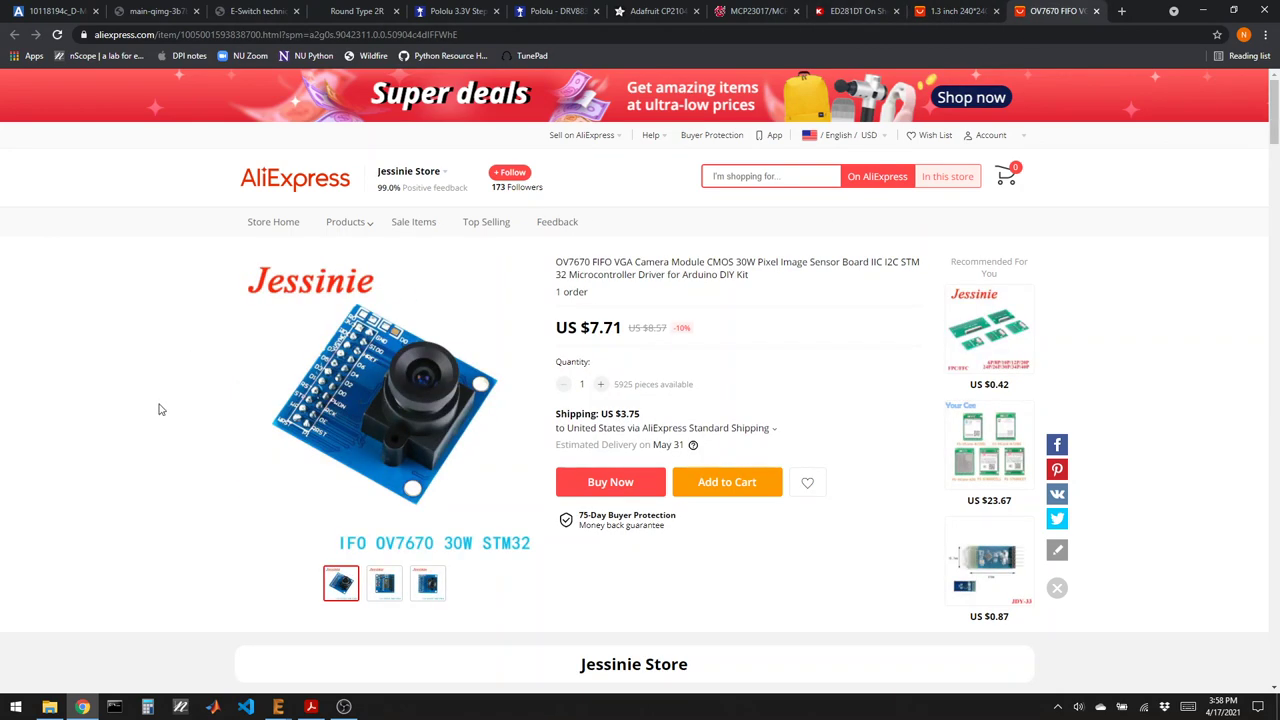
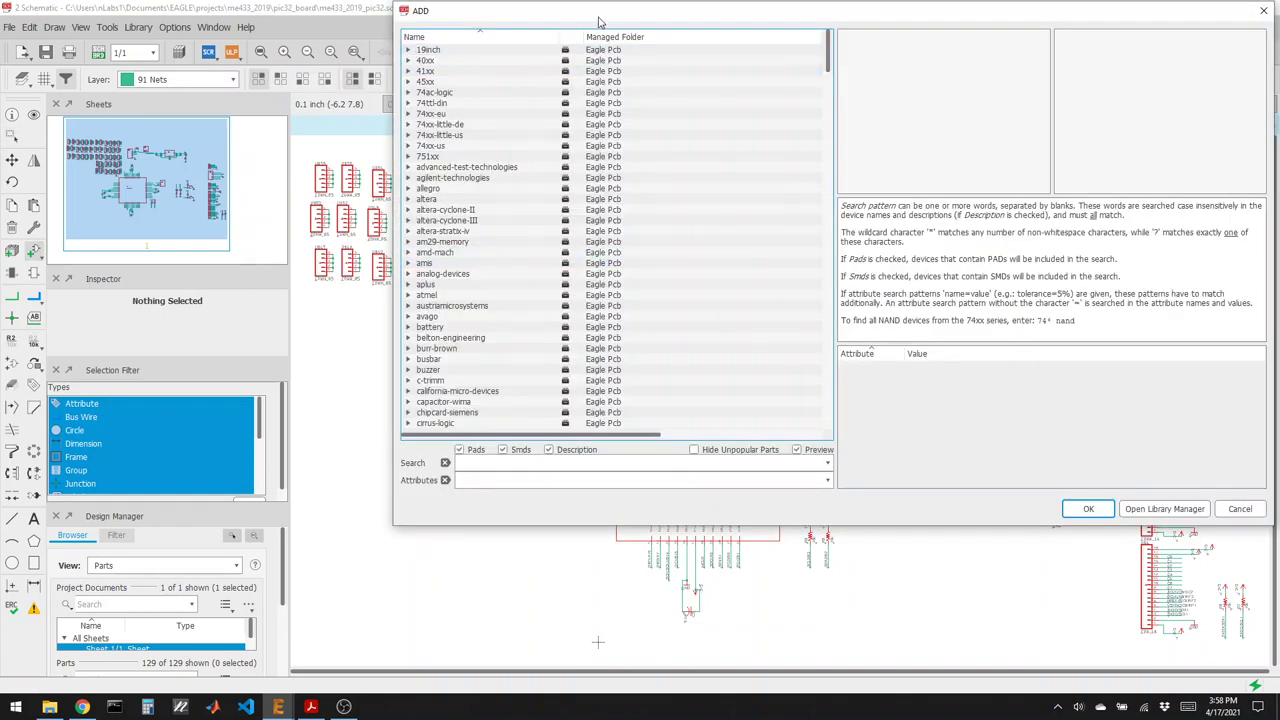
Switch to EAGLE and browse the libraries in the Add dialog to the R-US_ resistor devices in rcl.
left_click_drag(598, 20, 502, 64)
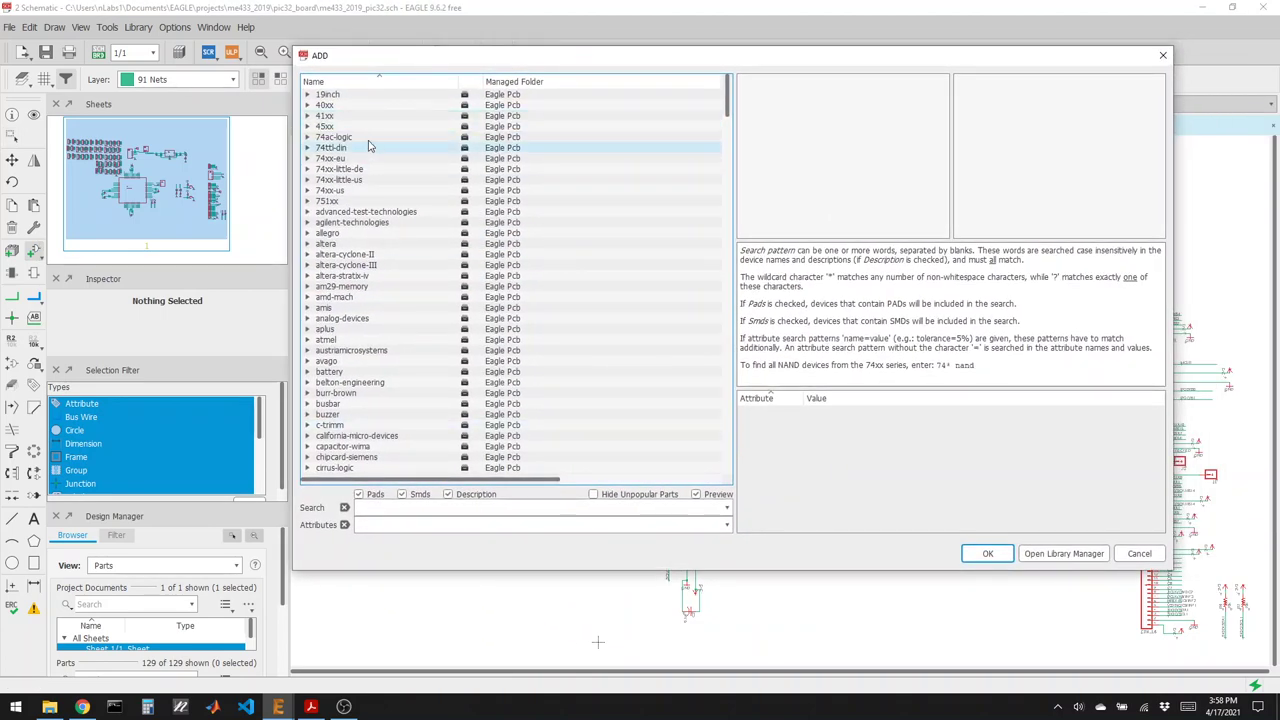
scroll(356, 345, "down", 5)
left_click(360, 371)
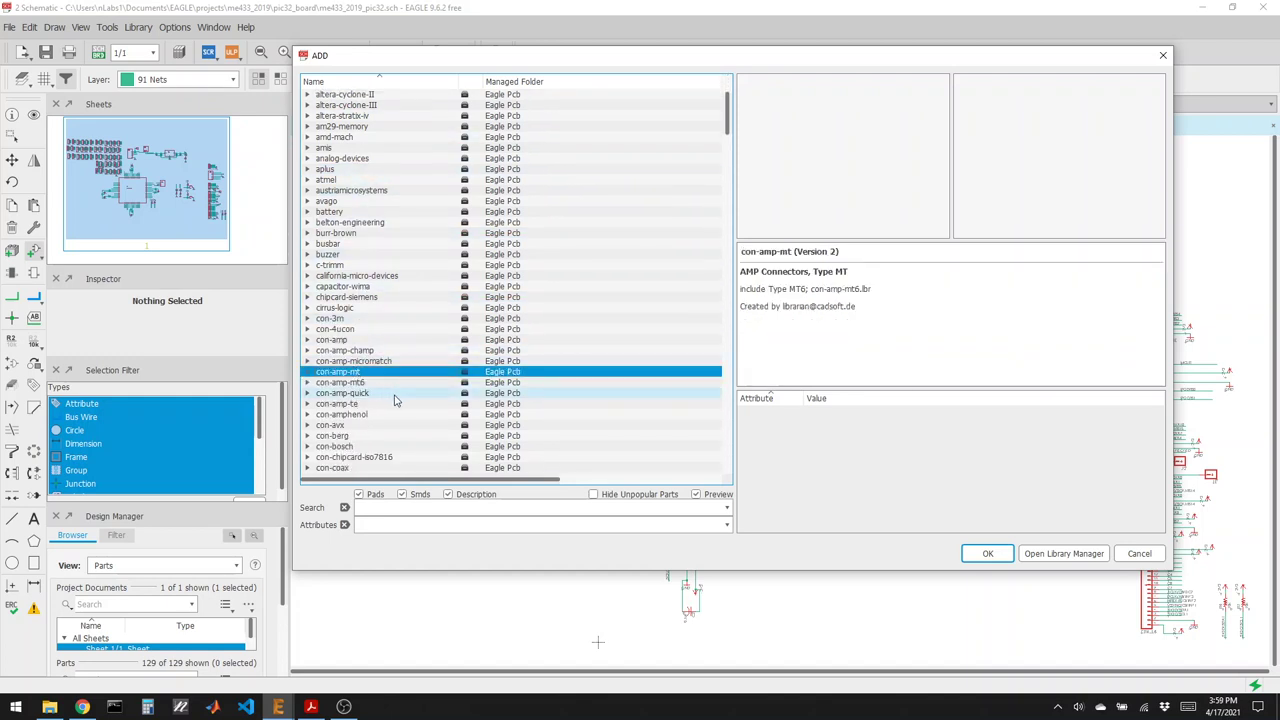
key("r")
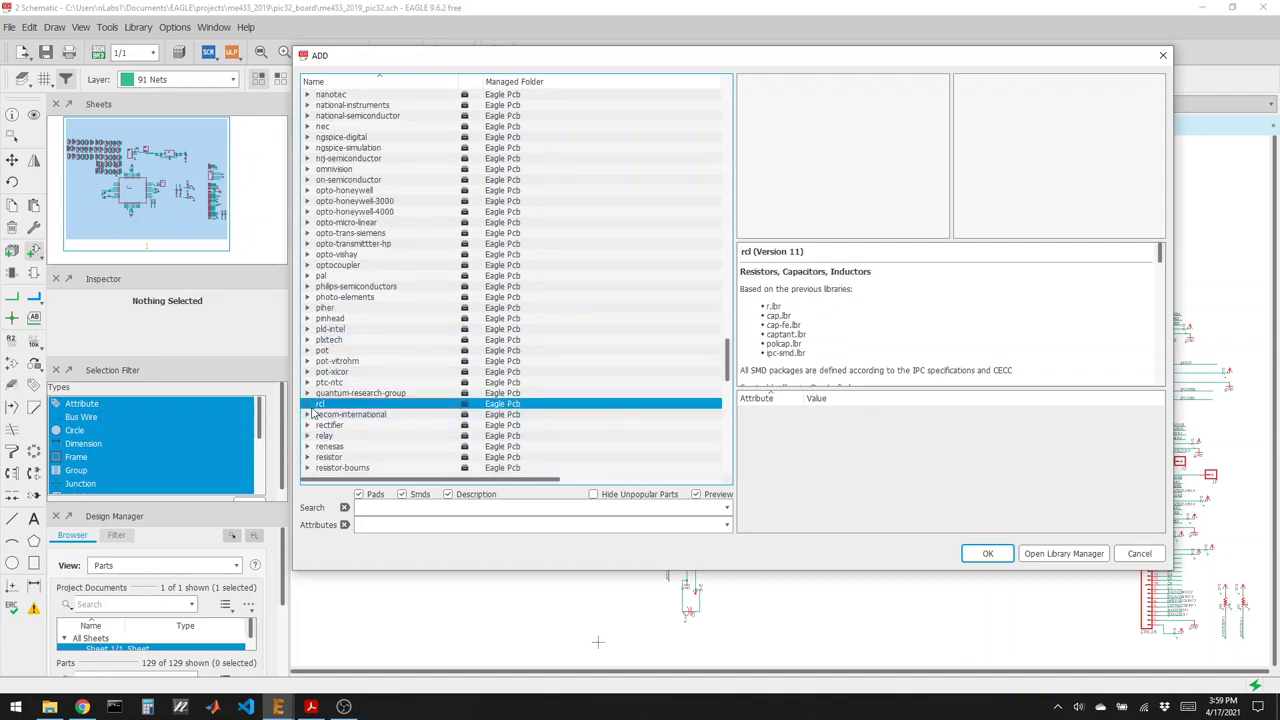
left_click(307, 405)
scroll(308, 411, "down", 3)
scroll(420, 320, "down", 1)
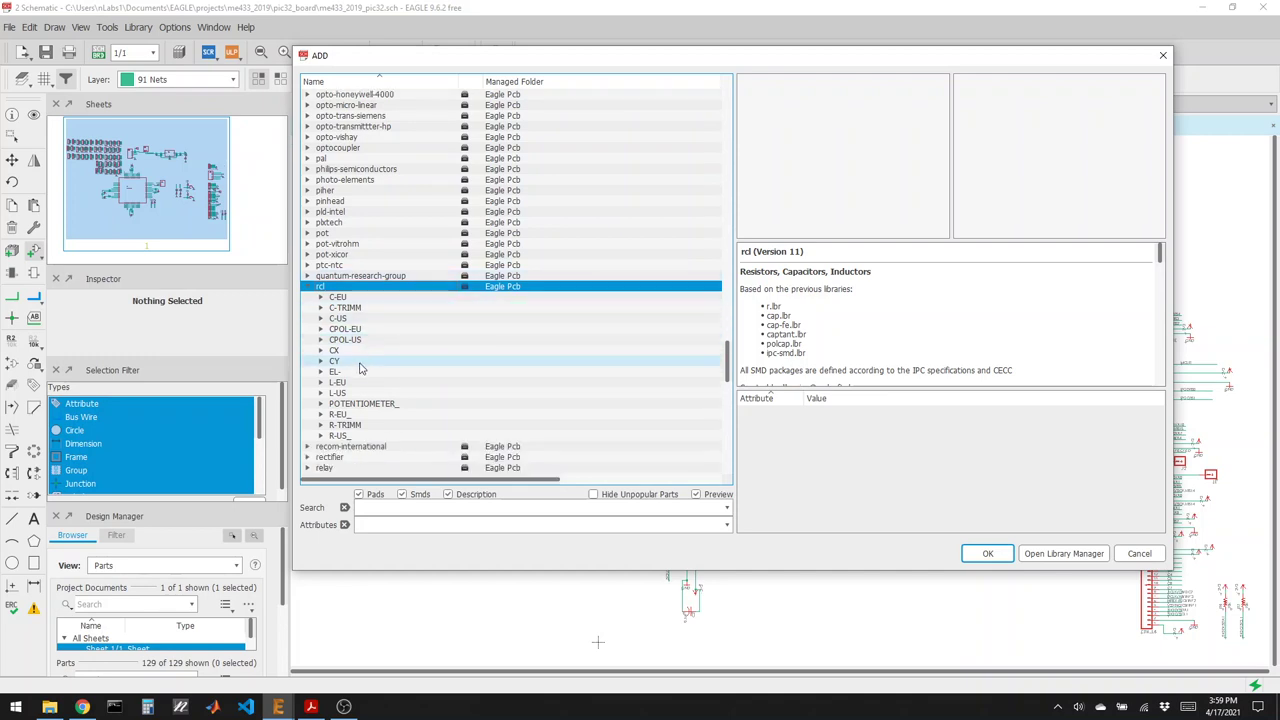
left_click(321, 437)
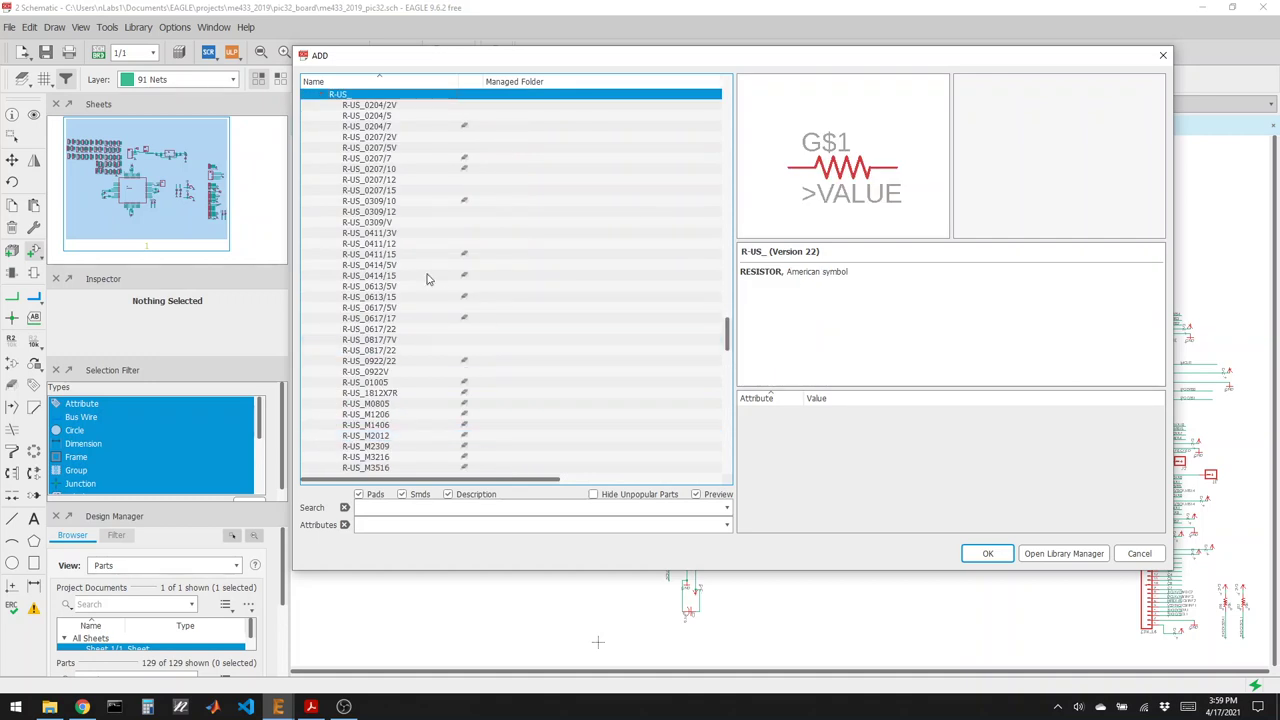
Compare the through-hole, vertical and surface-mount footprints of the R-US_ resistors, including 0207/15, 0309/V and M0805, without adding a part.
left_click(372, 147)
left_click(368, 190)
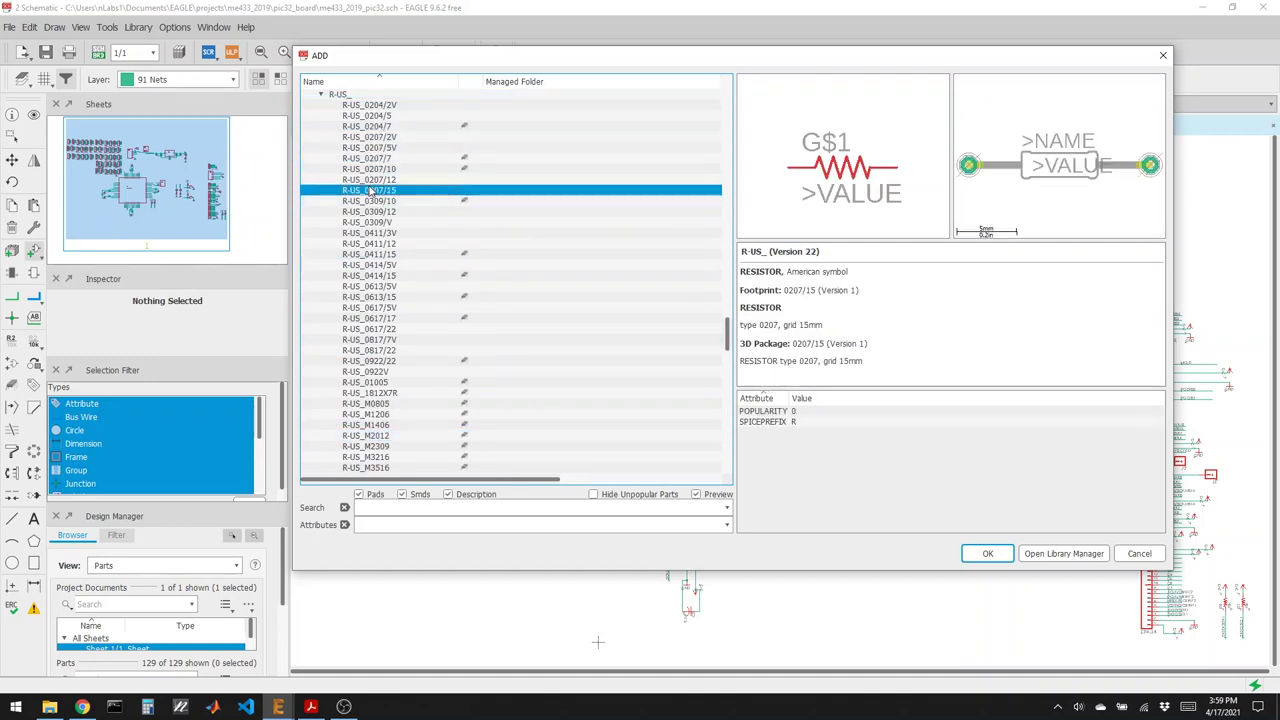
left_click(362, 223)
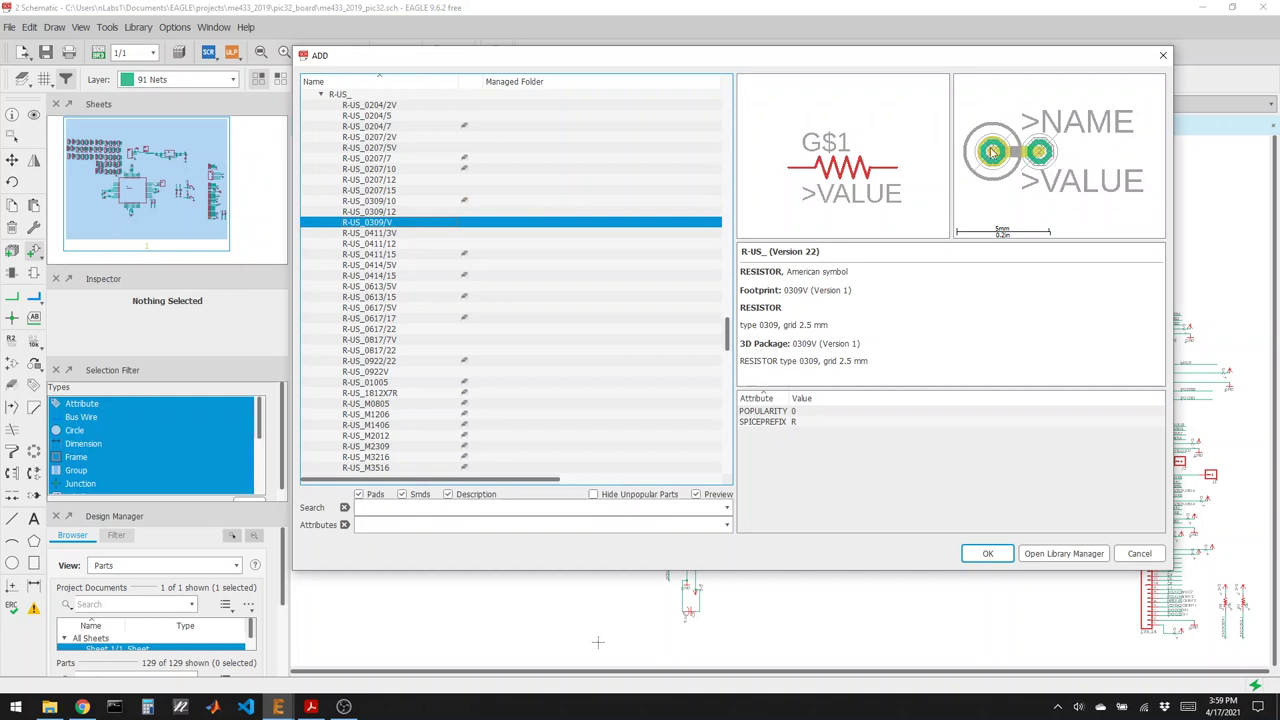
left_click(408, 319)
left_click(406, 297)
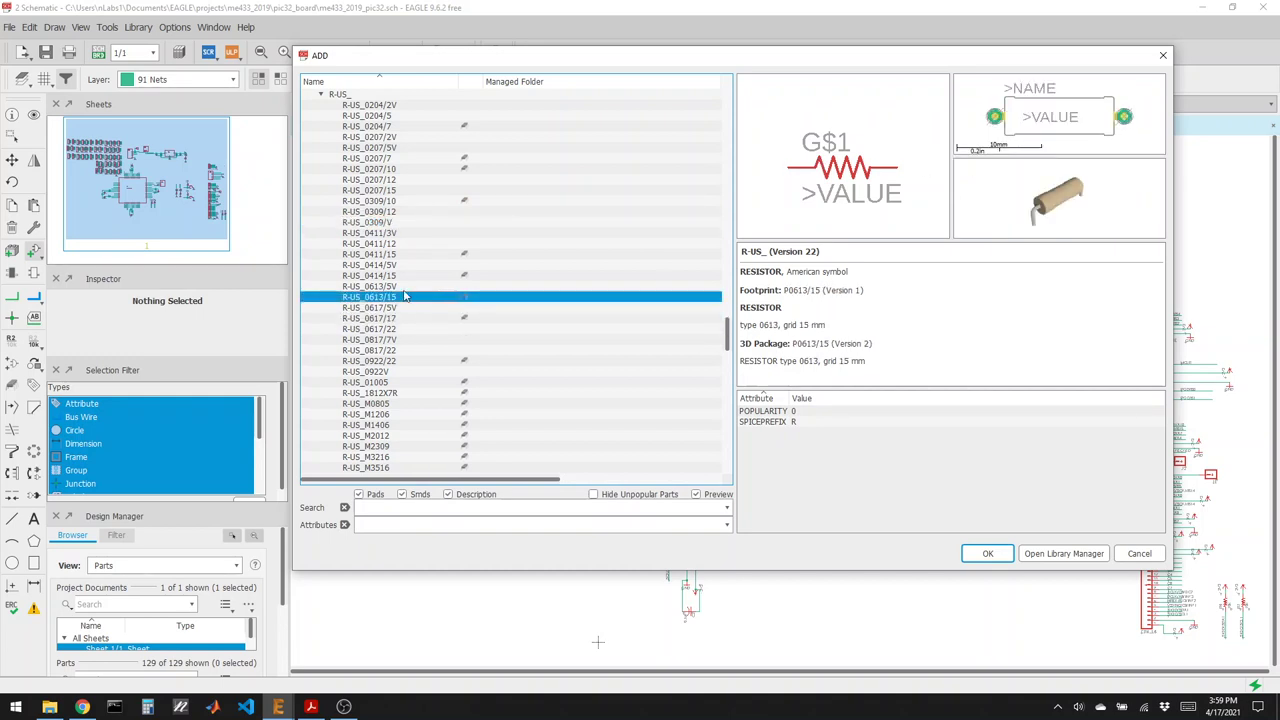
left_click(404, 287)
left_click(406, 276)
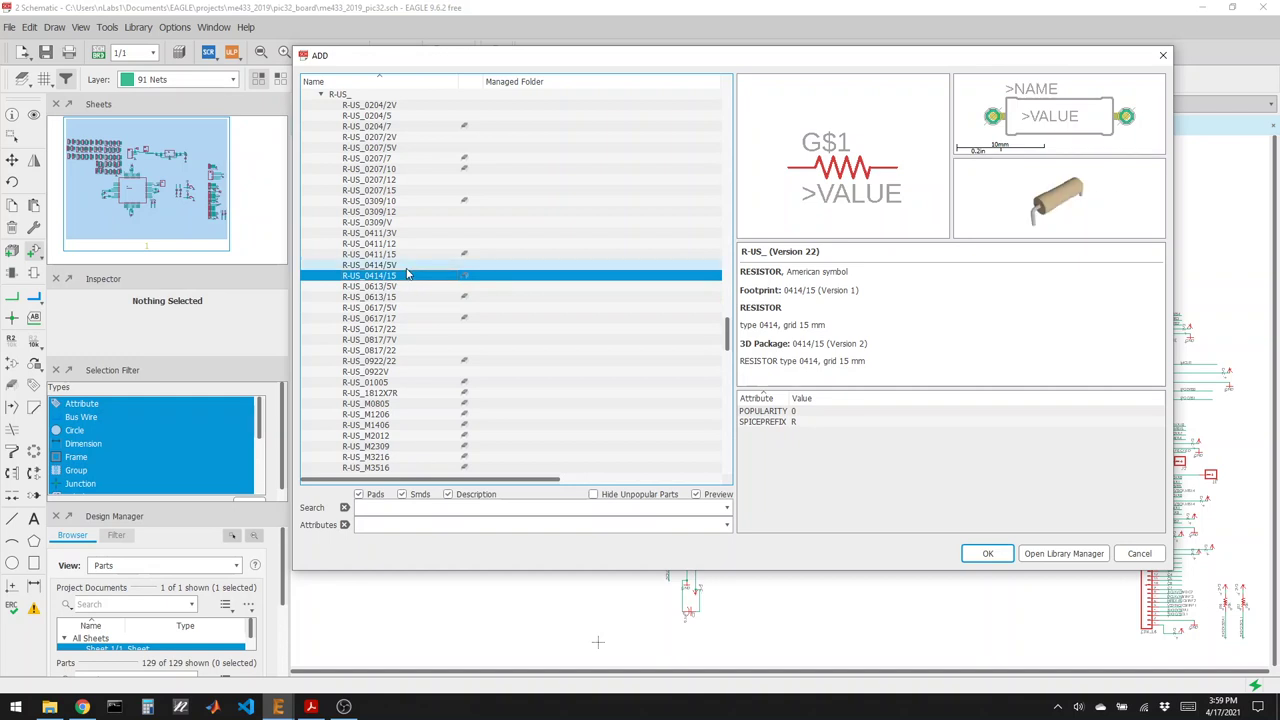
left_click(408, 266)
left_click(416, 329)
left_click(409, 361)
left_click(404, 382)
left_click(403, 404)
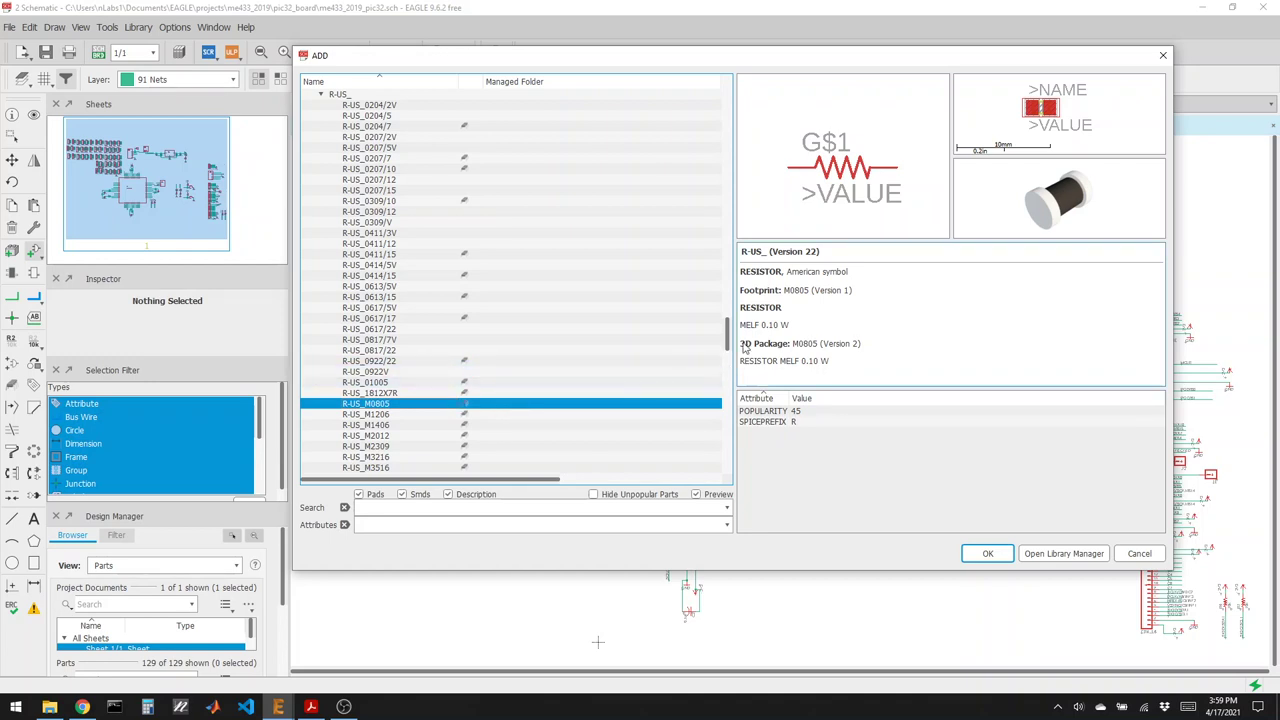
left_click_drag(729, 340, 720, 314)
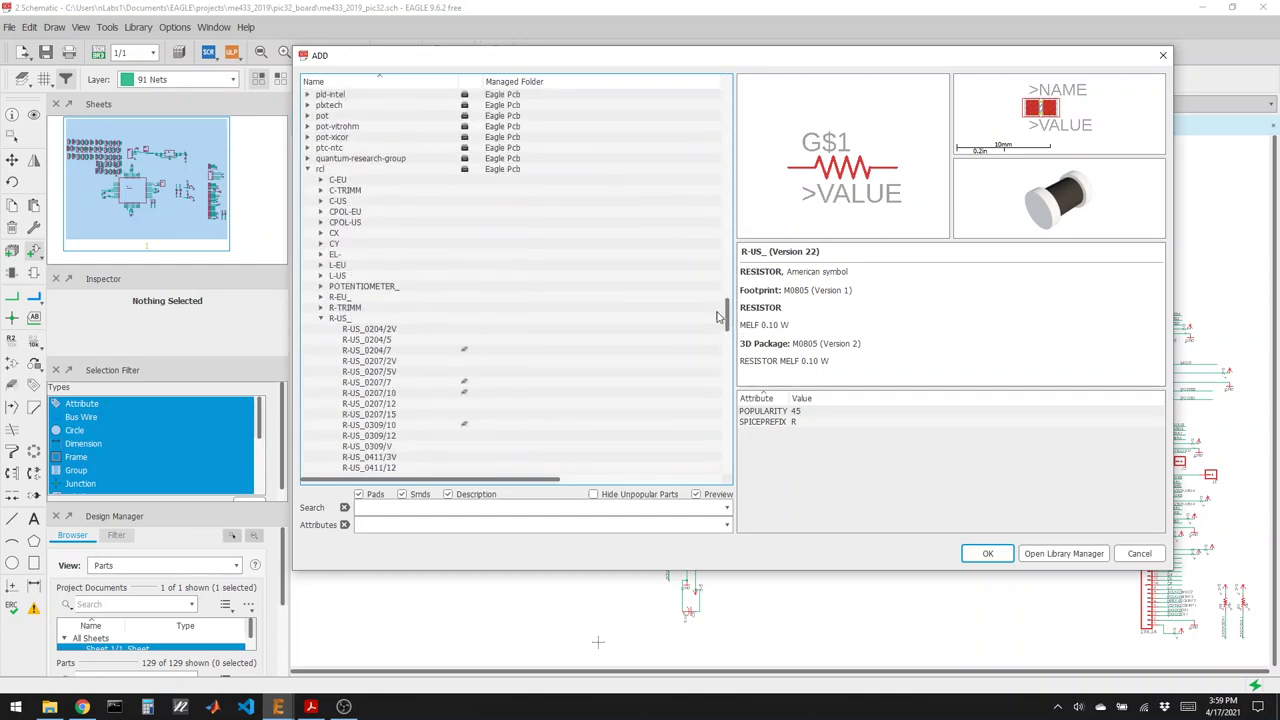
left_click(322, 319)
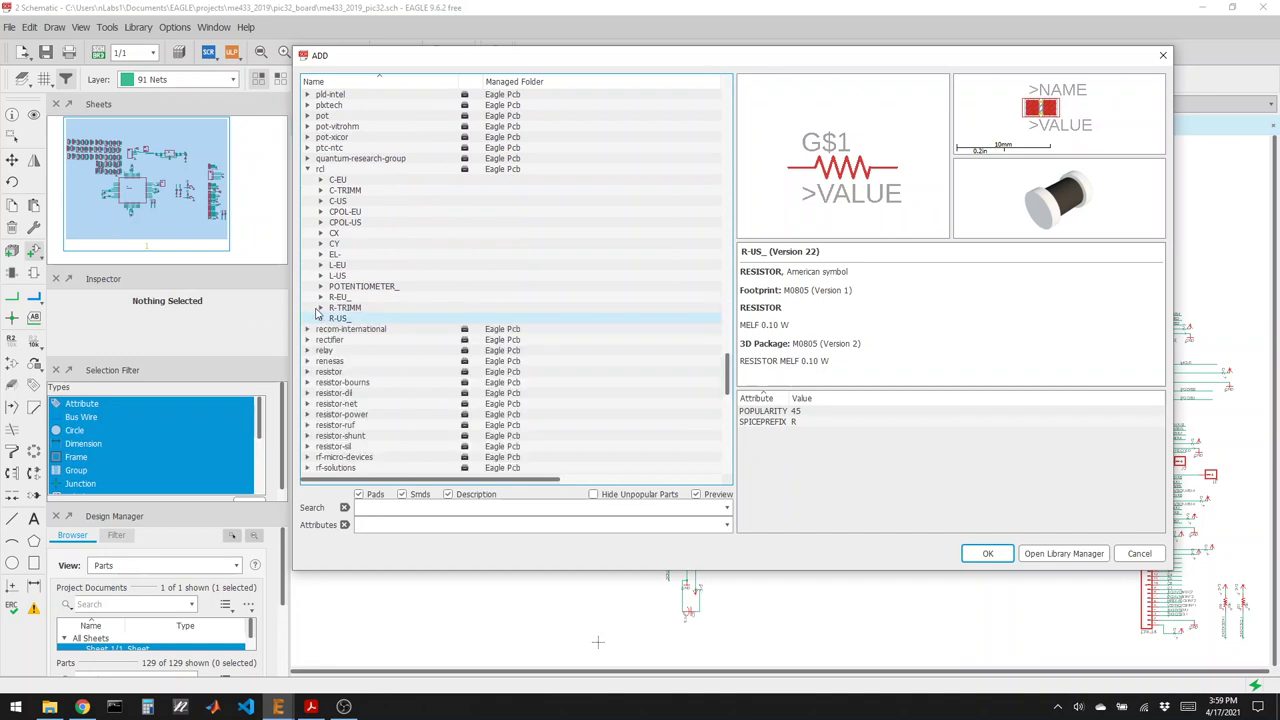
left_click(309, 170)
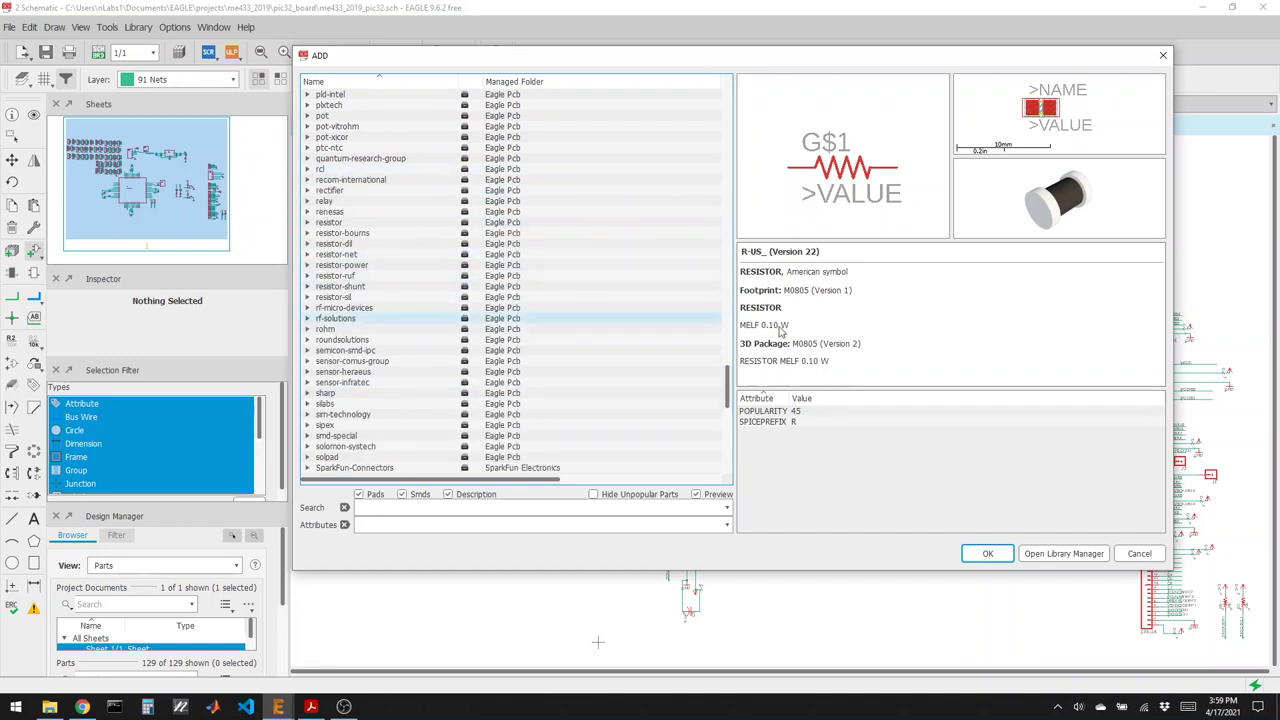
left_click(1143, 556)
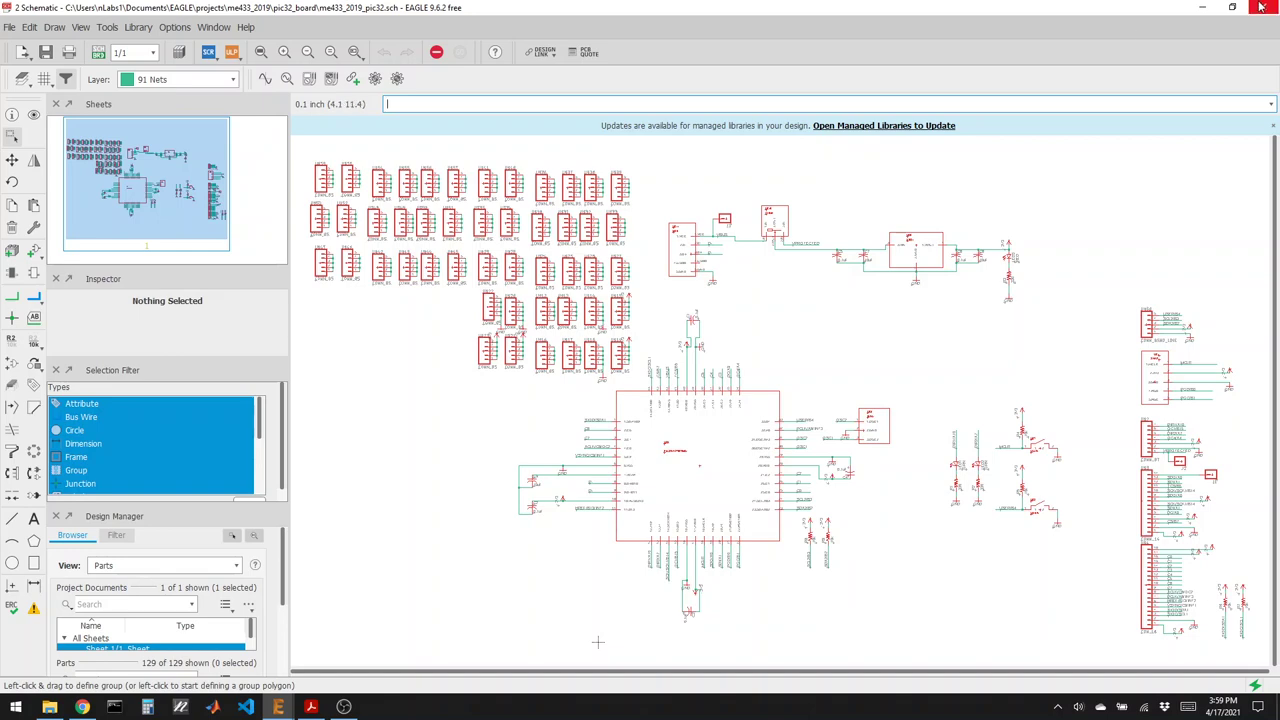
Close the me433_2019_pic32 schematic, board and library windows, and collapse the pic32_board and me433_2019 folders in the Control Panel.
key("alt+Tab")
mouse_move(278, 706)
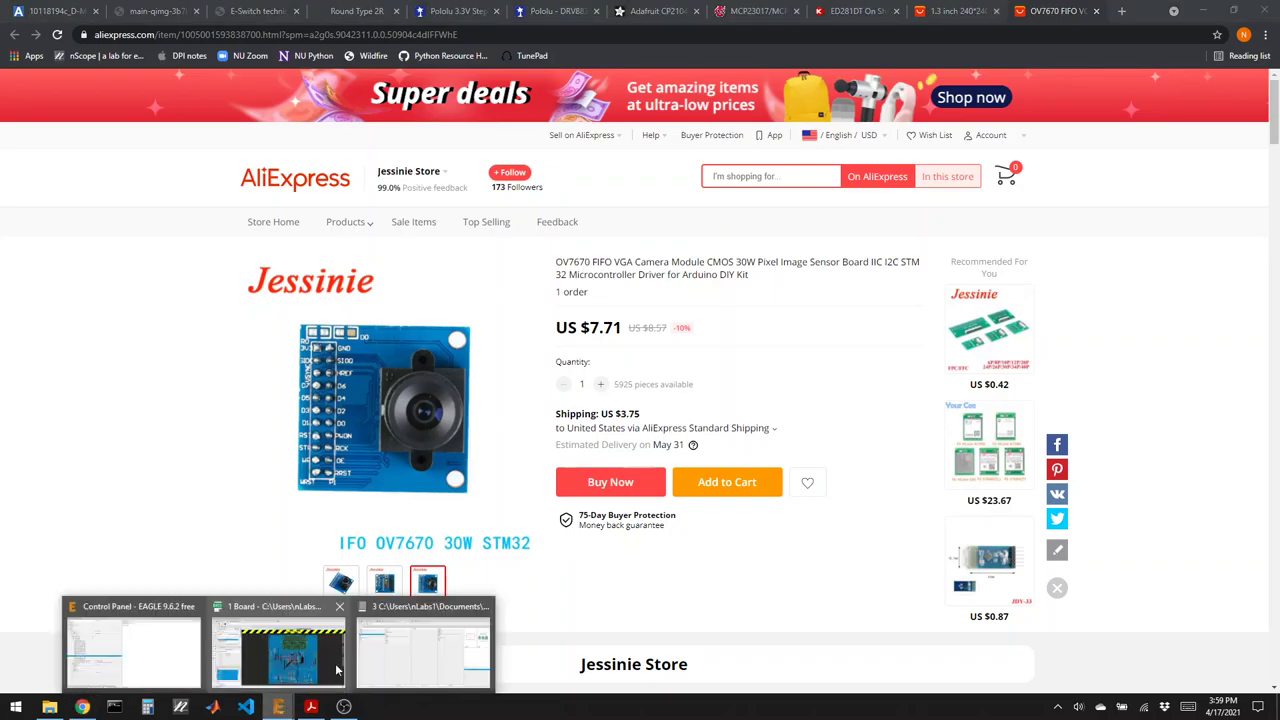
left_click(339, 606)
left_click(412, 606)
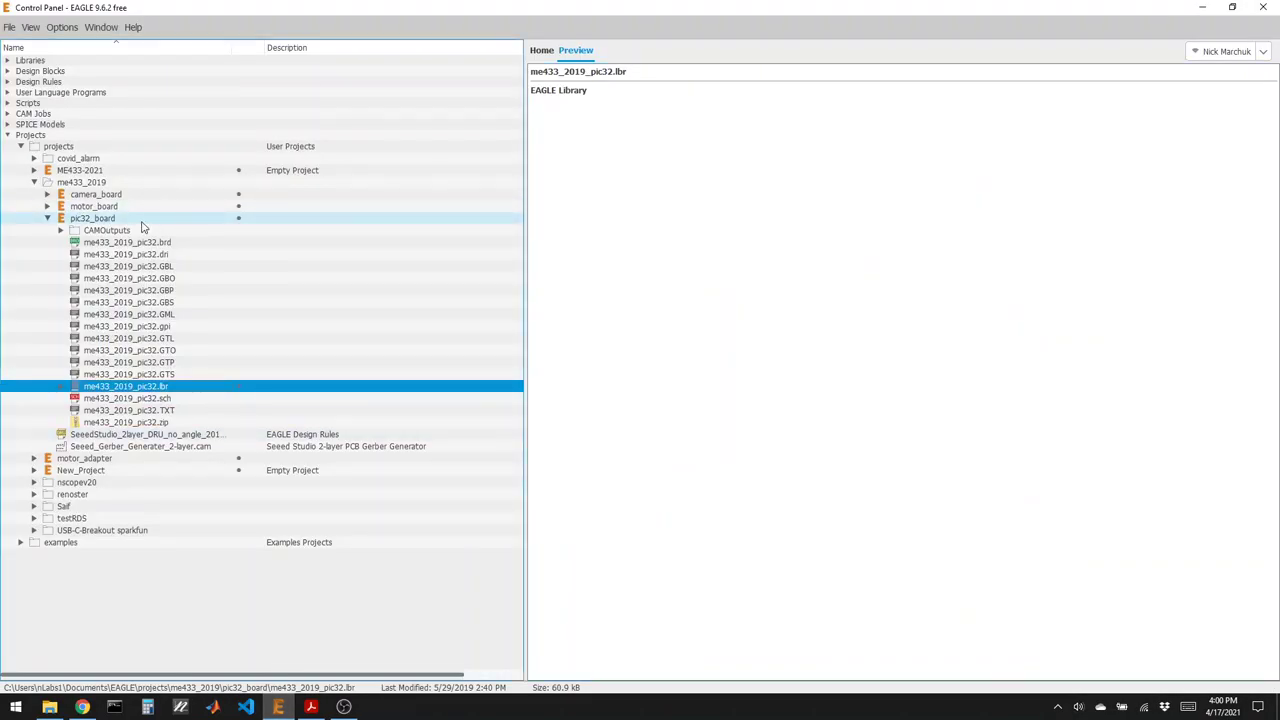
left_click(47, 218)
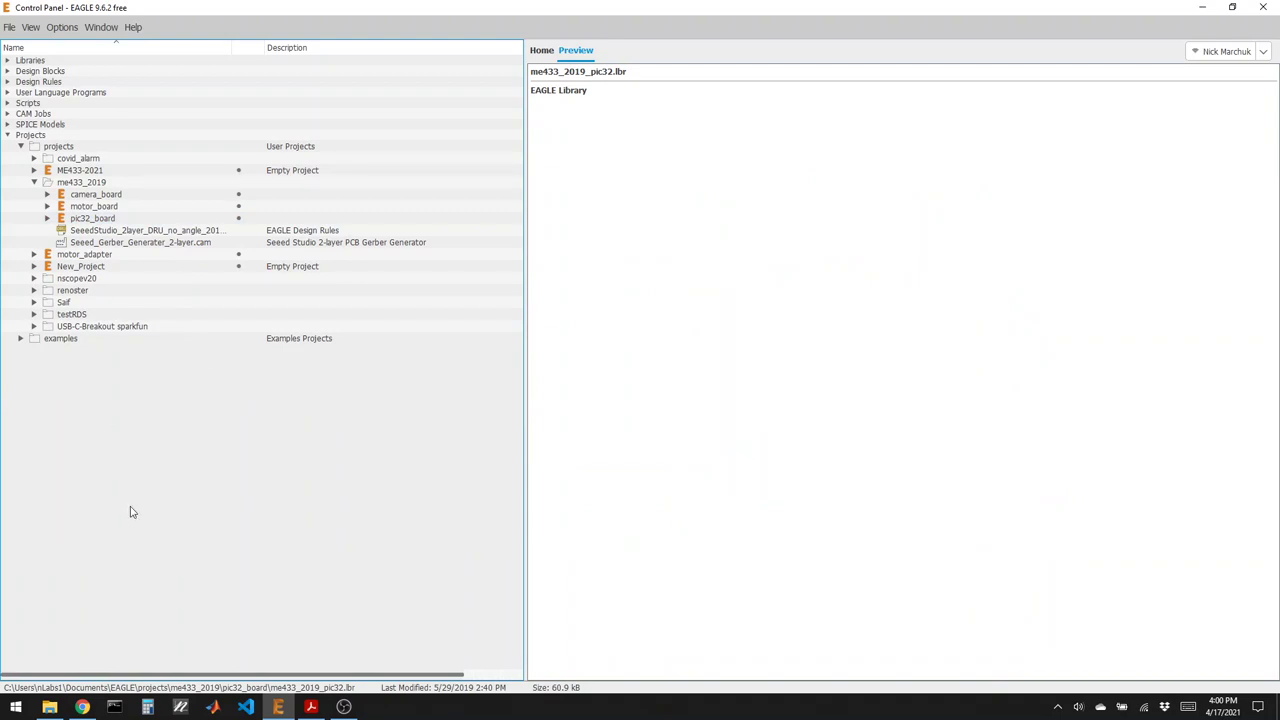
left_click(34, 182)
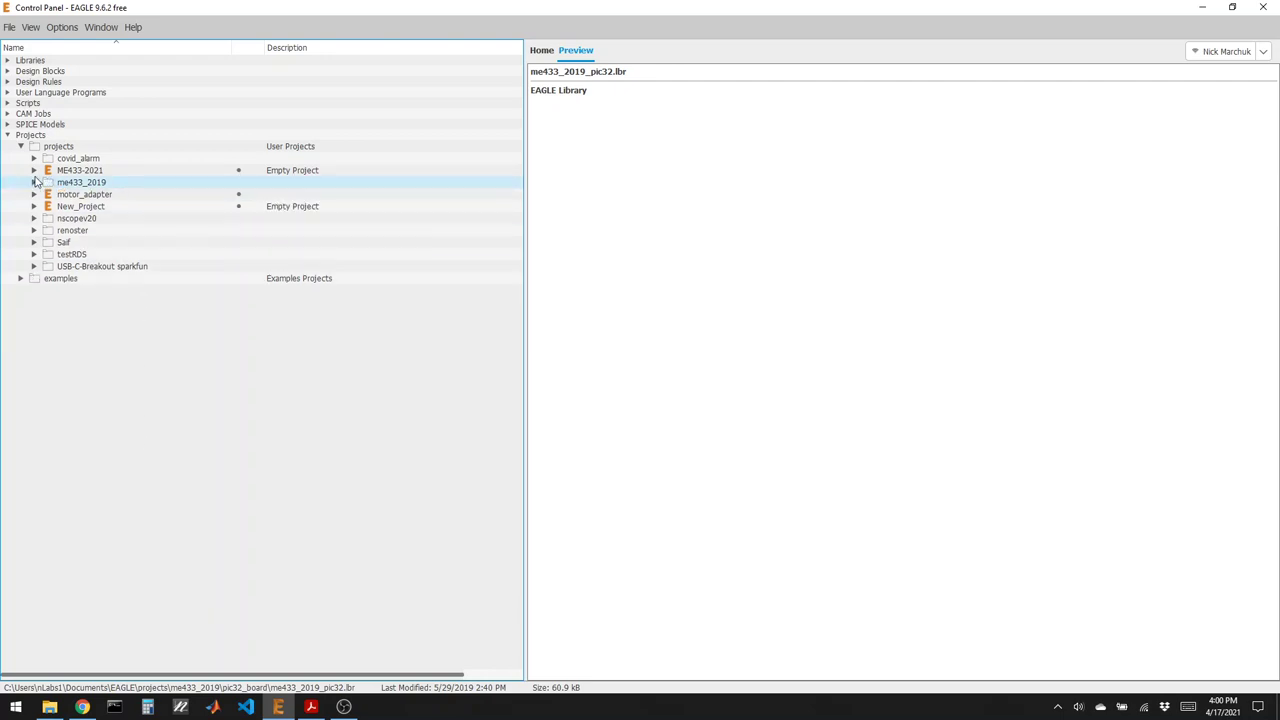
Create a new project named ME433-2021-1 in the user projects folder.
left_click(56, 149)
right_click(56, 150)
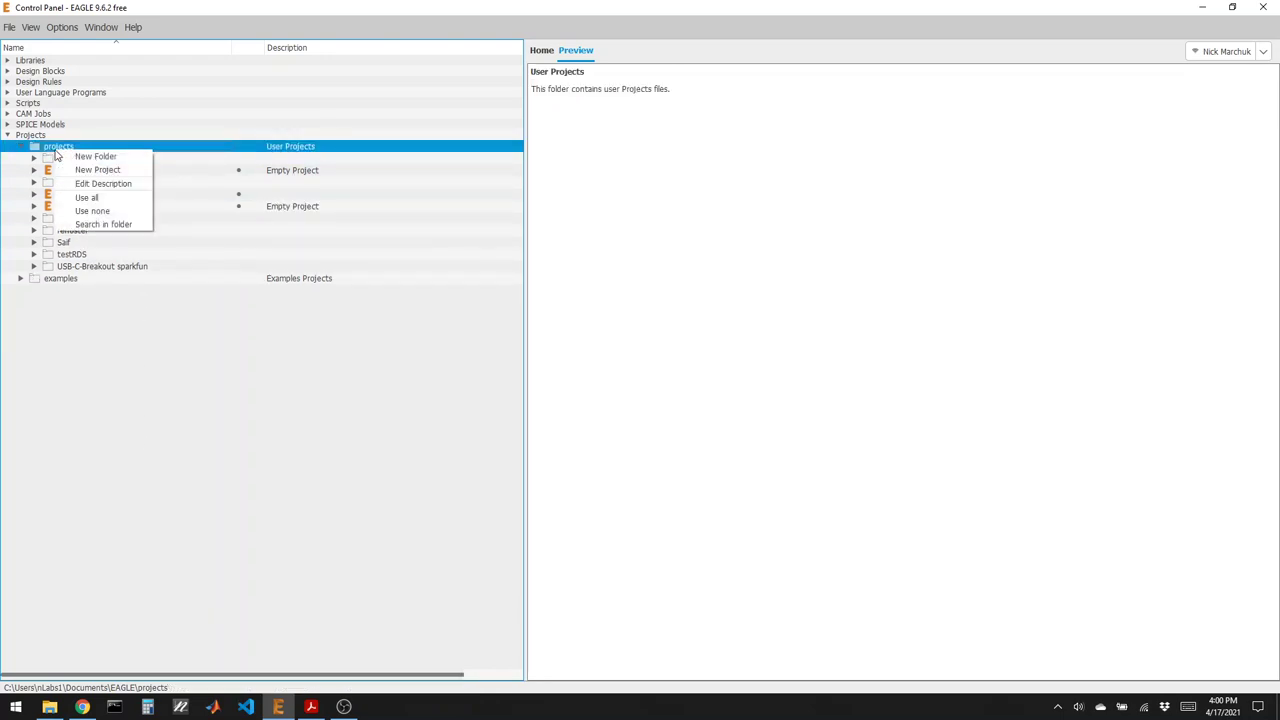
left_click(97, 169)
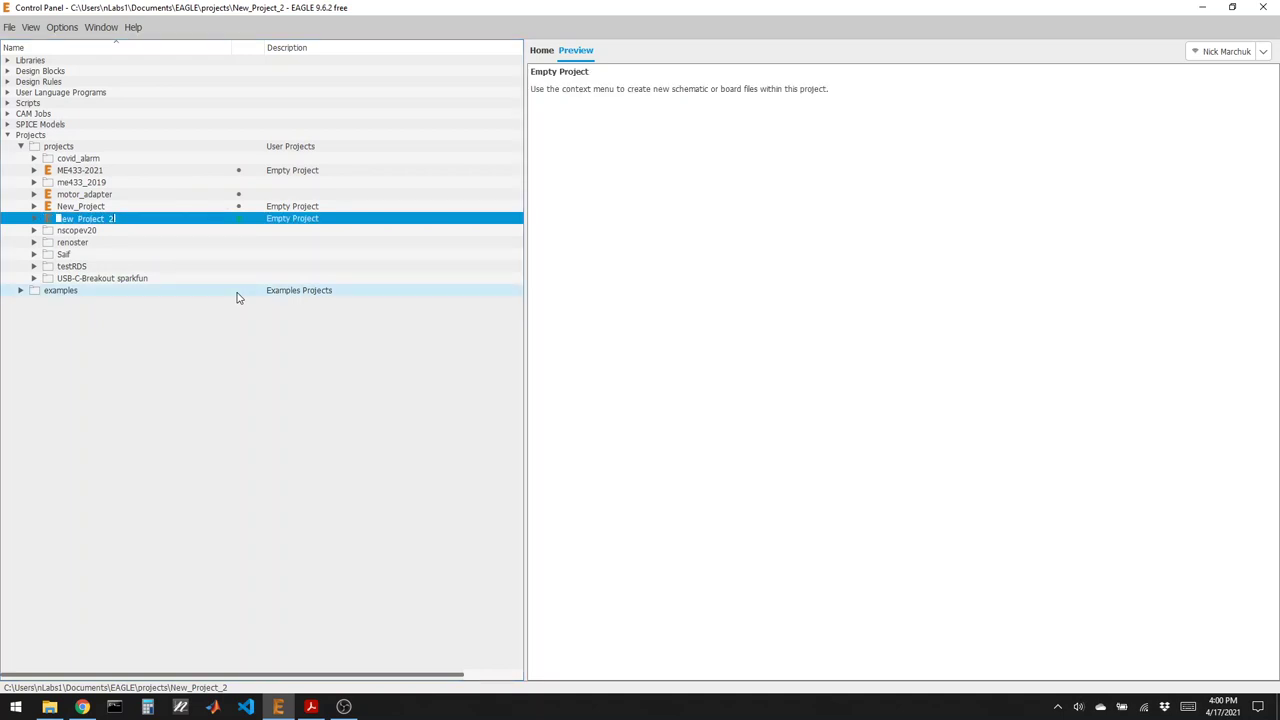
type("ME433-2021")
key("Return")
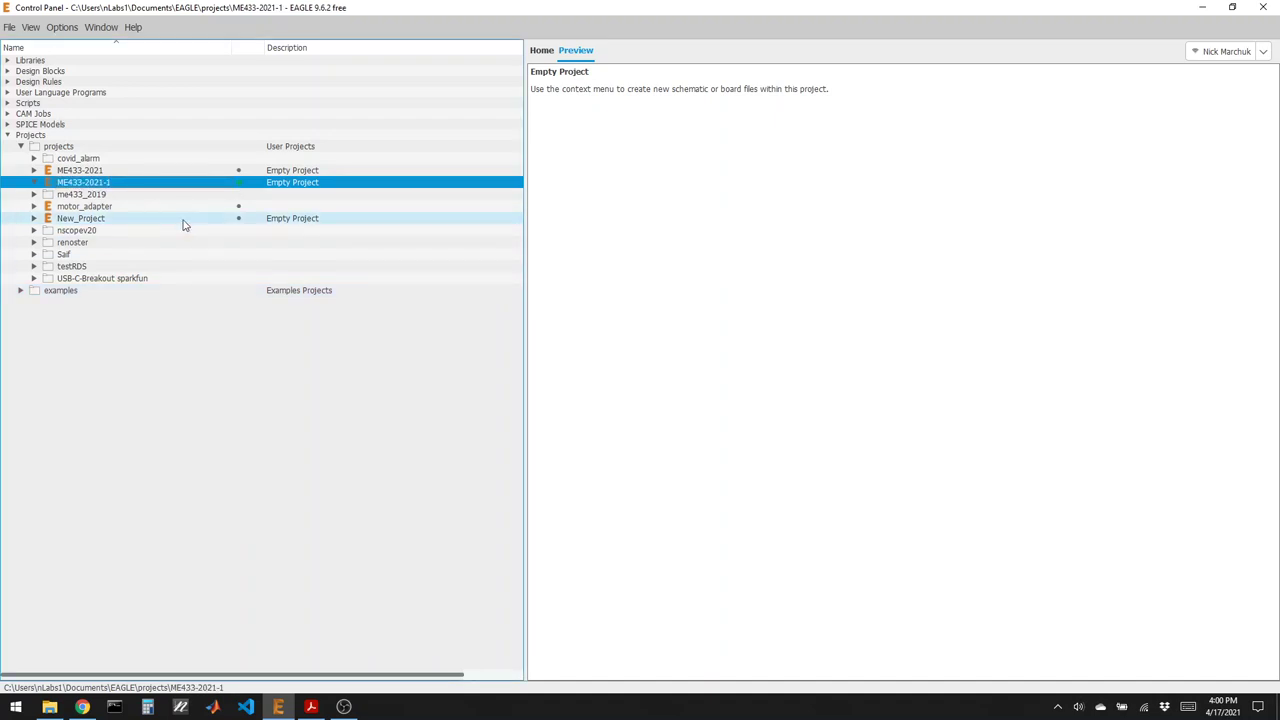
Create a new library in the ME433-2021-1 project and save it as me433-2021-1.lbr.
right_click(114, 190)
mouse_move(141, 205)
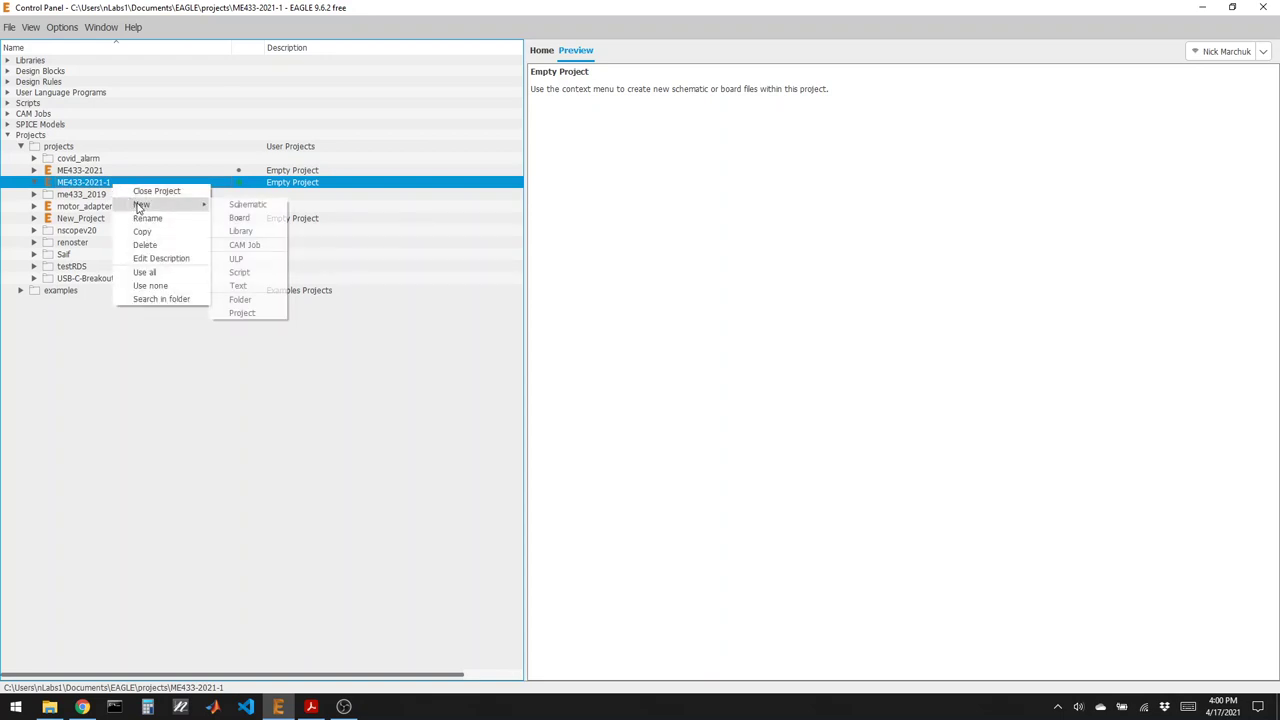
left_click(245, 231)
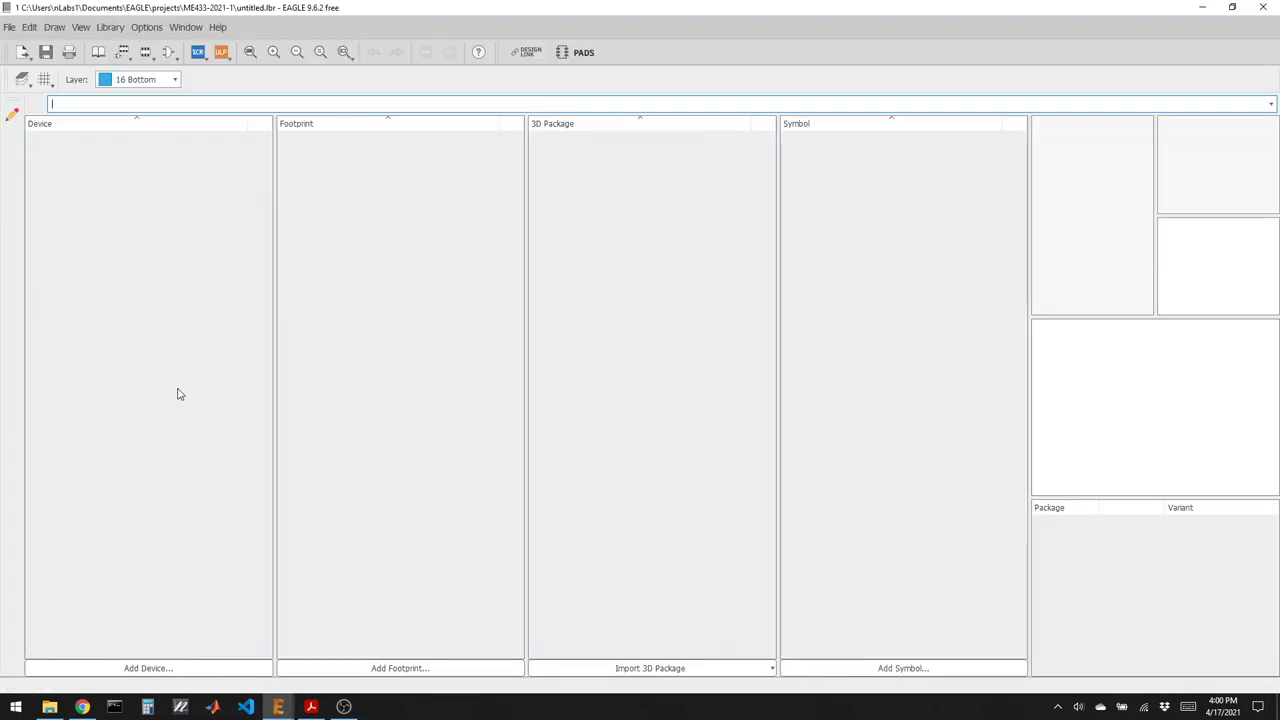
left_click(45, 52)
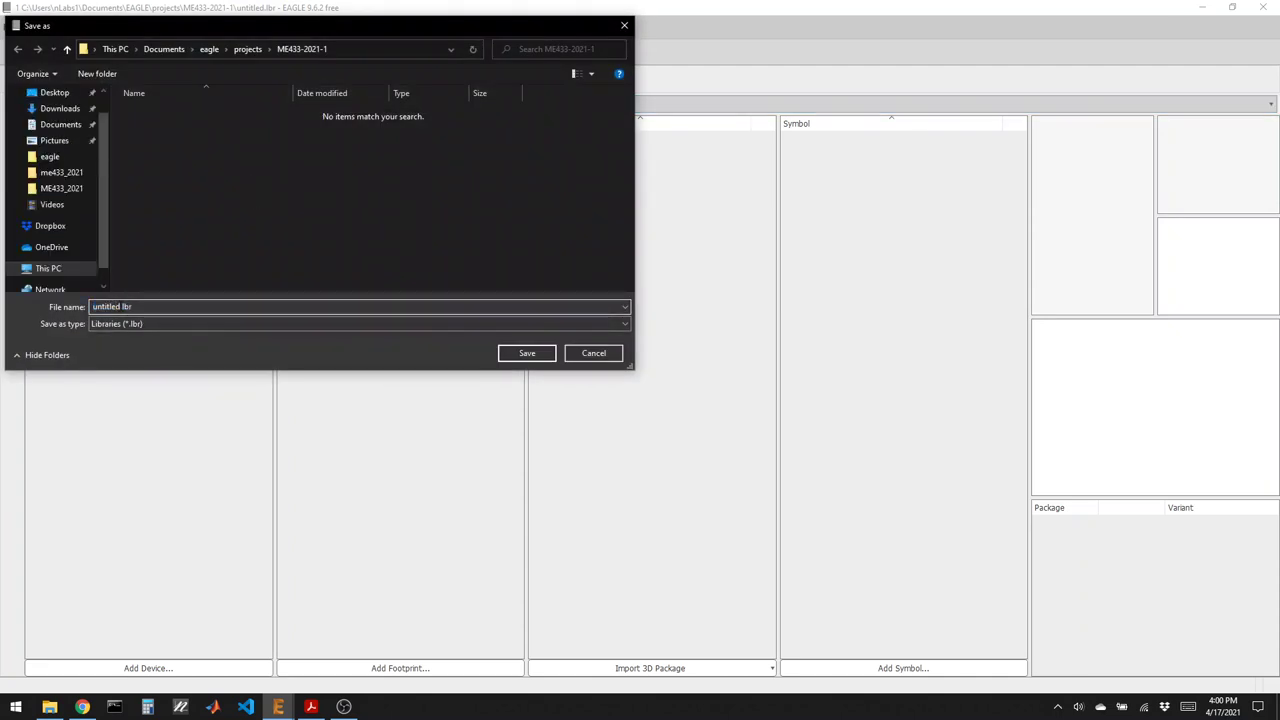
type("me")
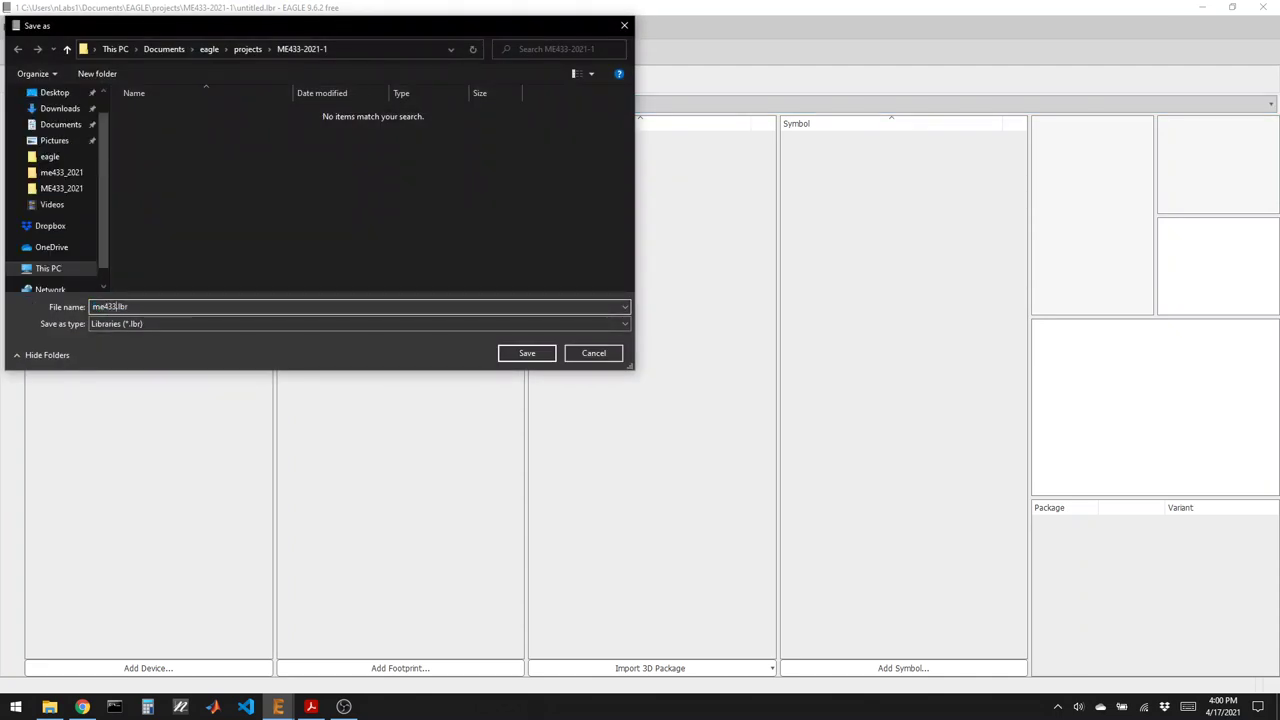
type("433-2021-1")
key("Return")
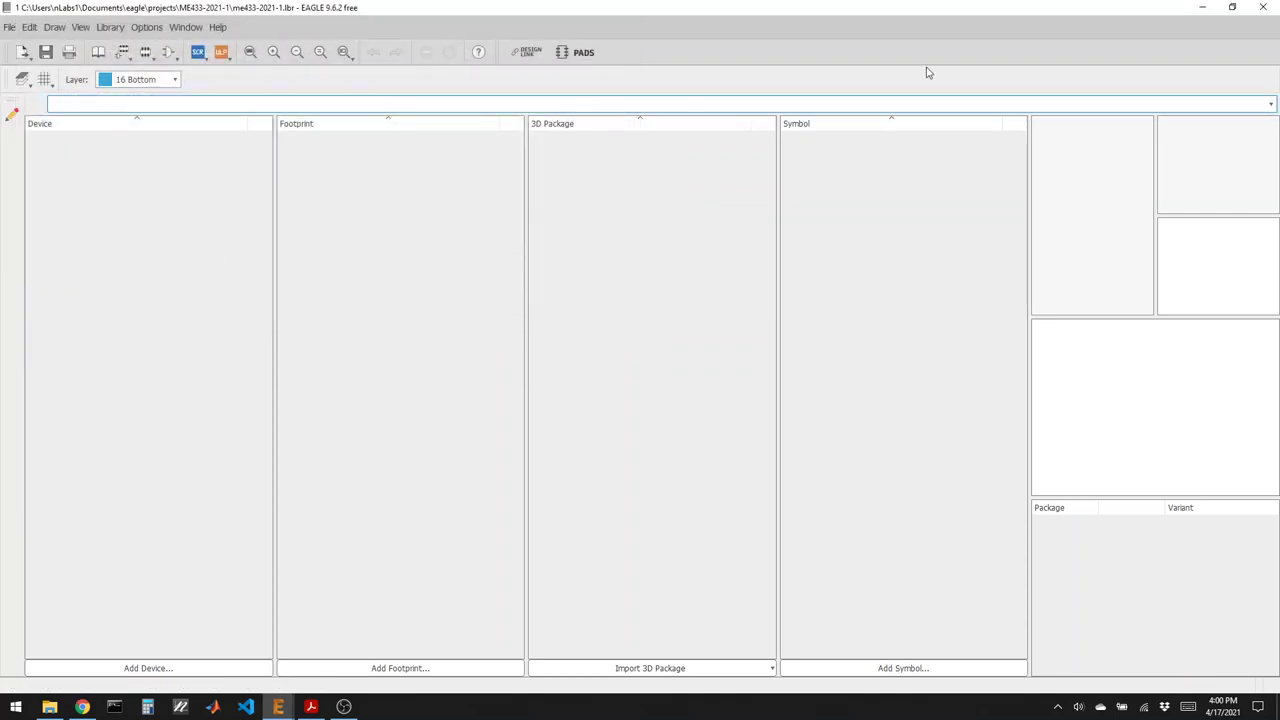
Restore the library editor to a smaller floating window and place it over the right half of the screen.
double_click(852, 8)
left_click_drag(855, 10, 709, 42)
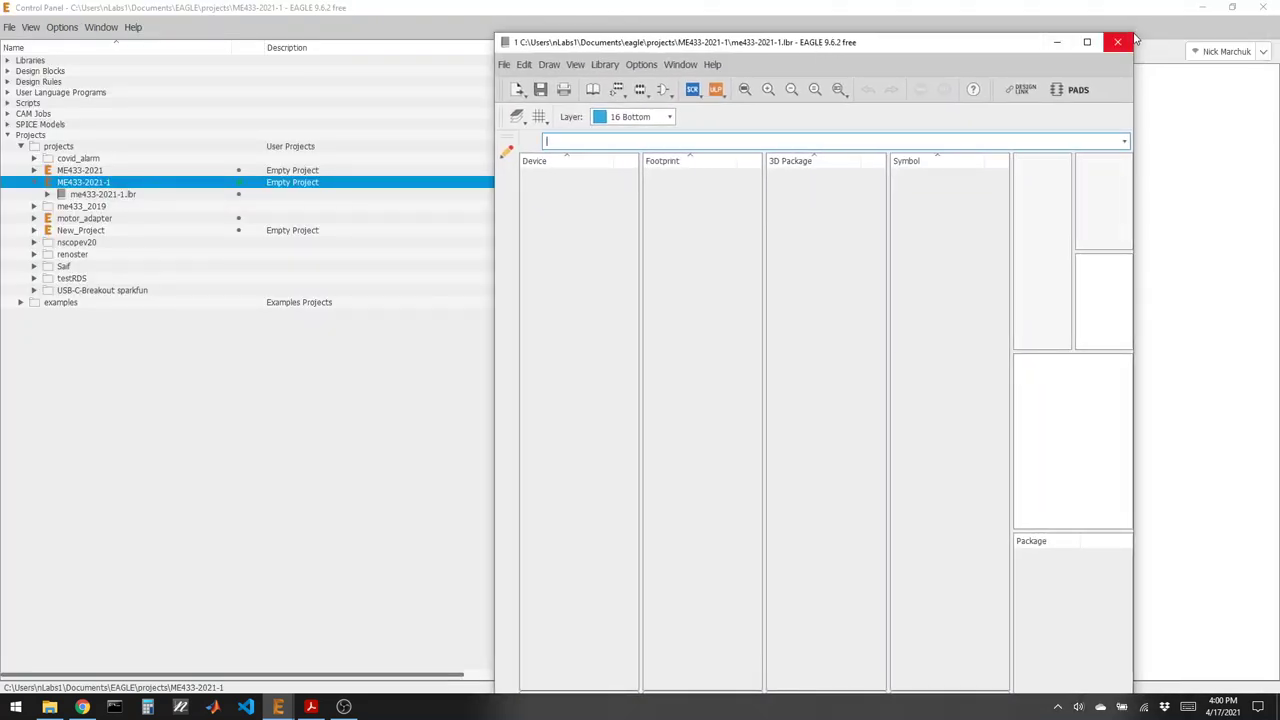
left_click_drag(1133, 205, 980, 205)
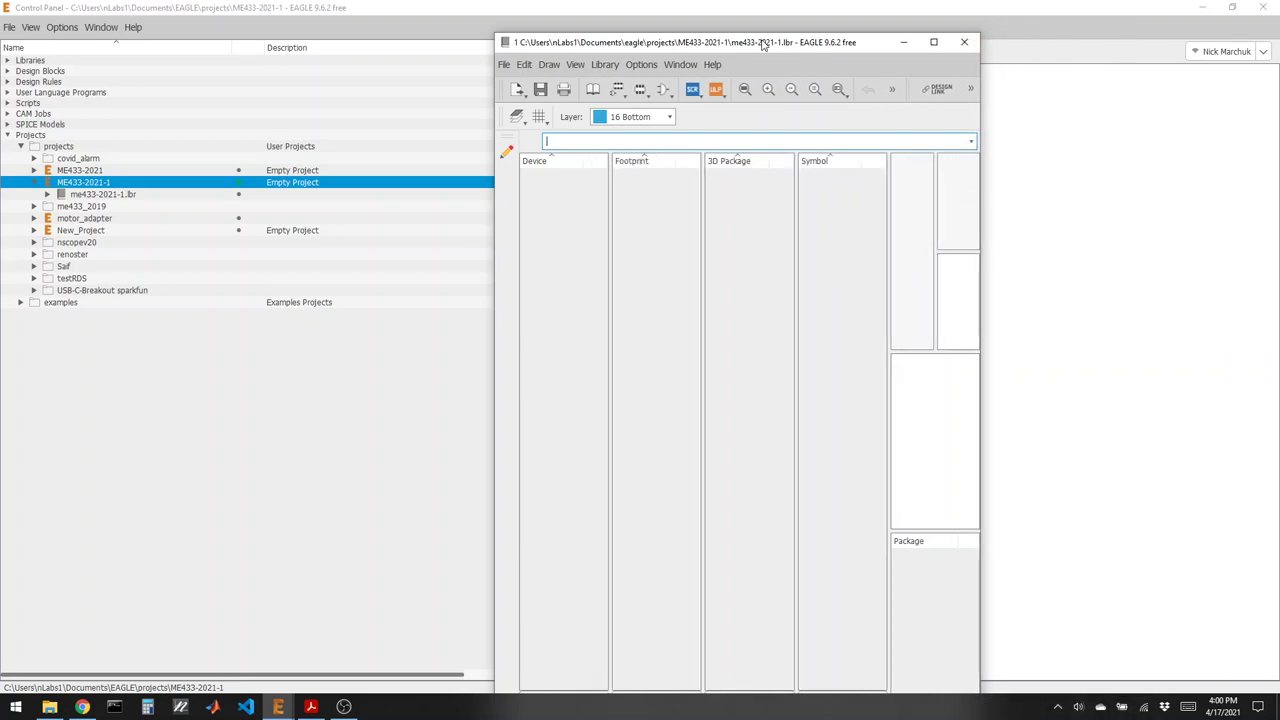
left_click_drag(760, 35, 973, 47)
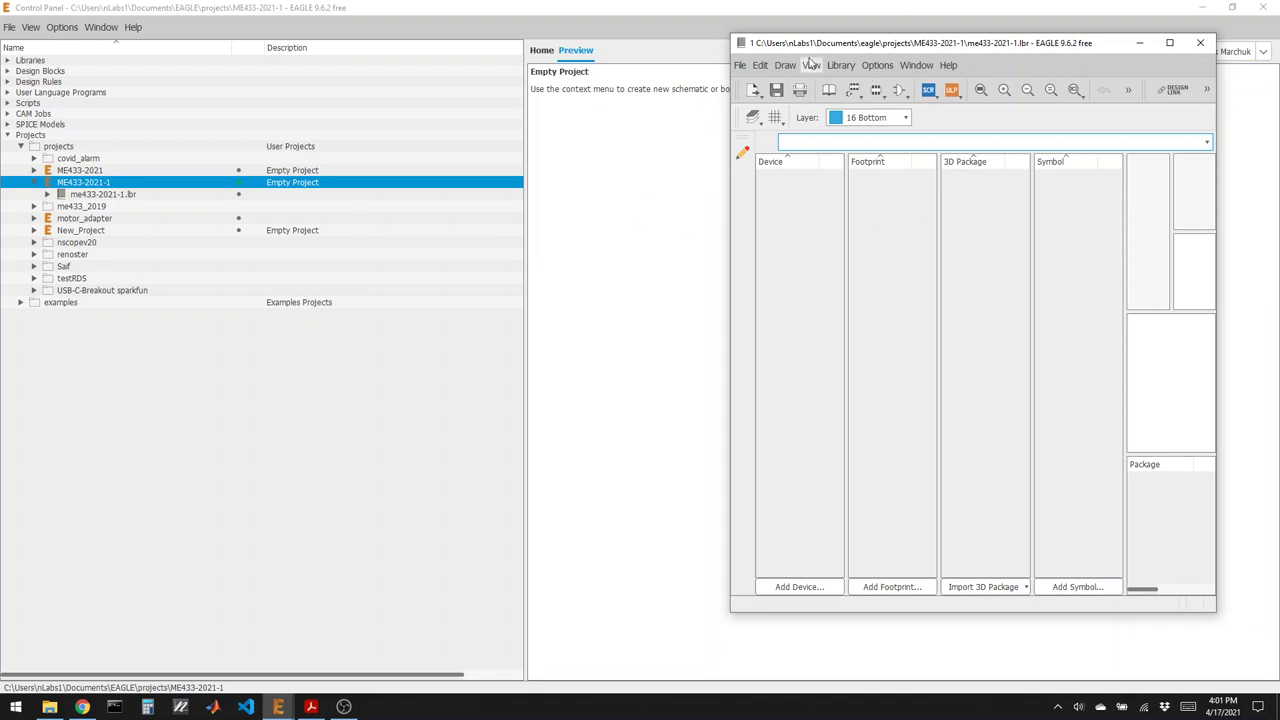
Restore the Control Panel from full screen and widen it so it sits beside the library editor.
left_click(686, 9)
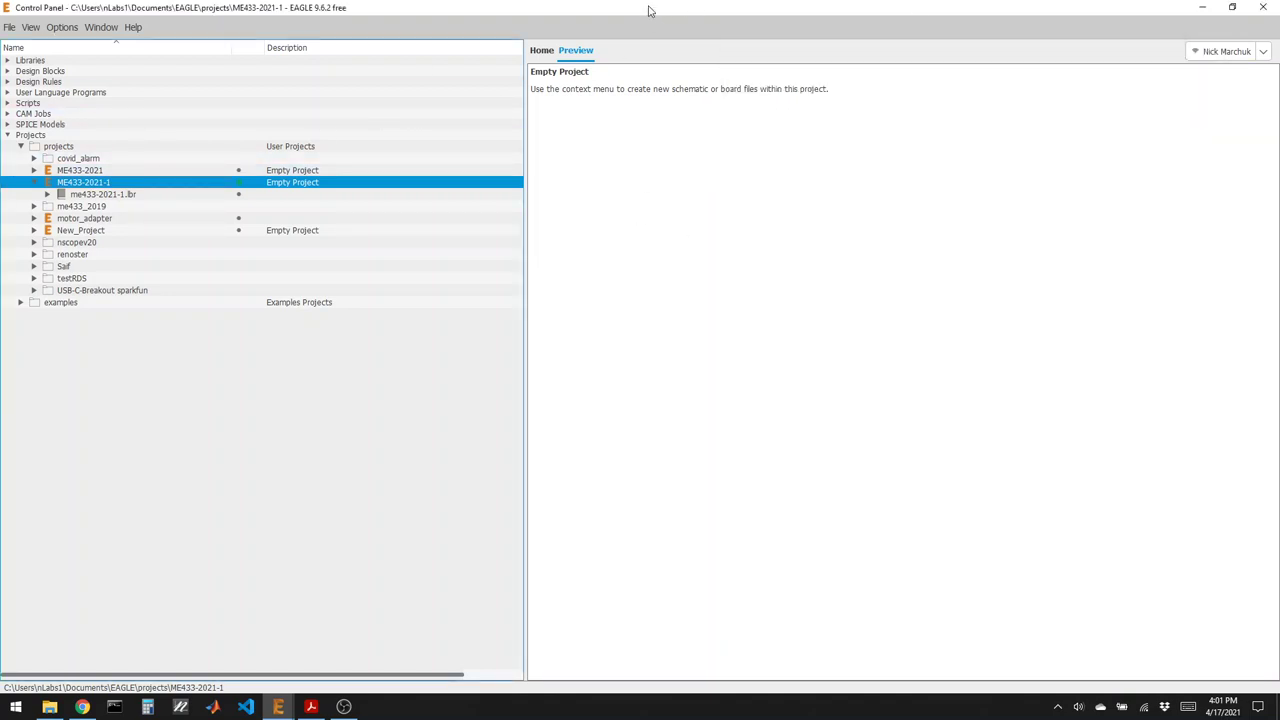
double_click(648, 10)
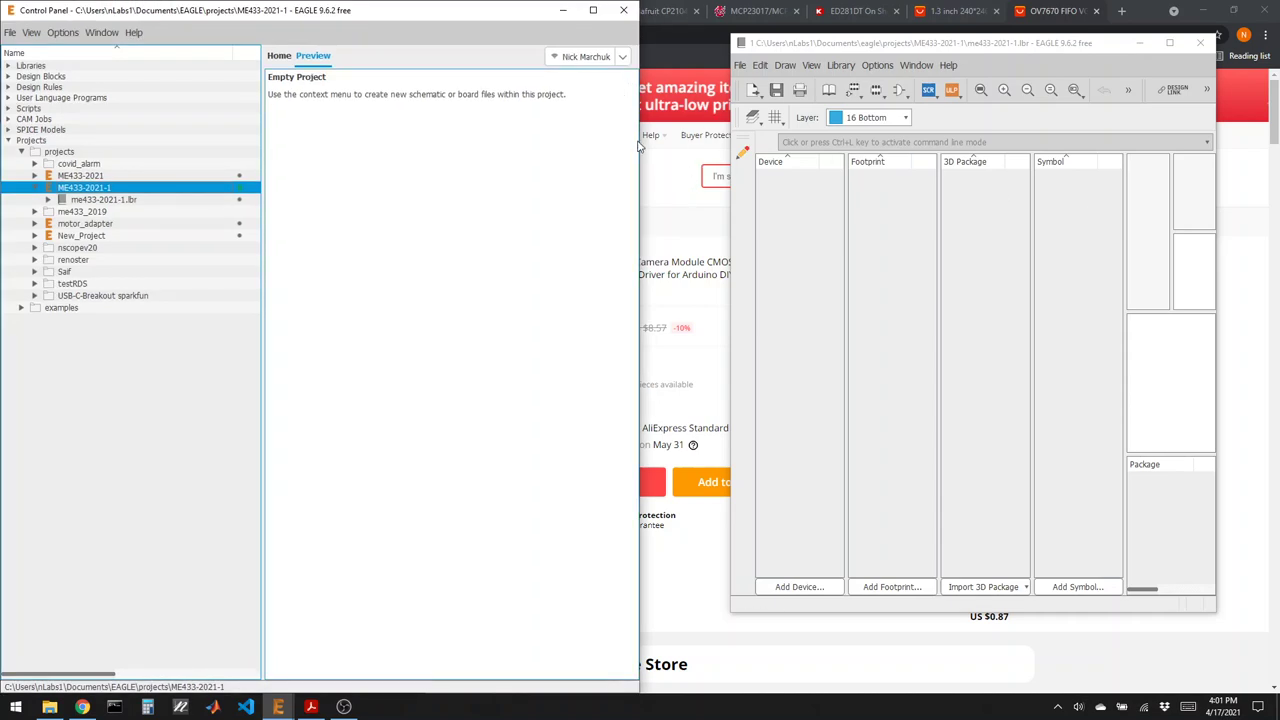
left_click_drag(638, 140, 679, 140)
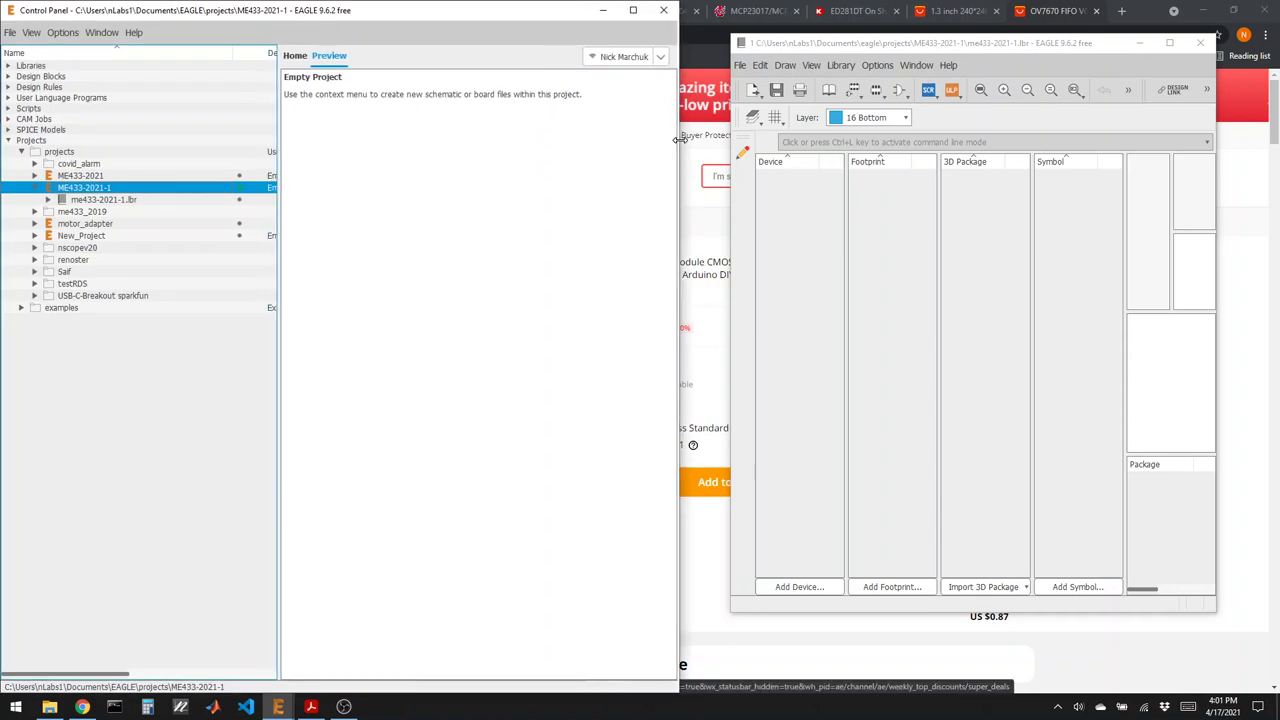
Expand the libraries folder and the managed Eagle Pcb libraries in the Control Panel tree.
left_click(8, 65)
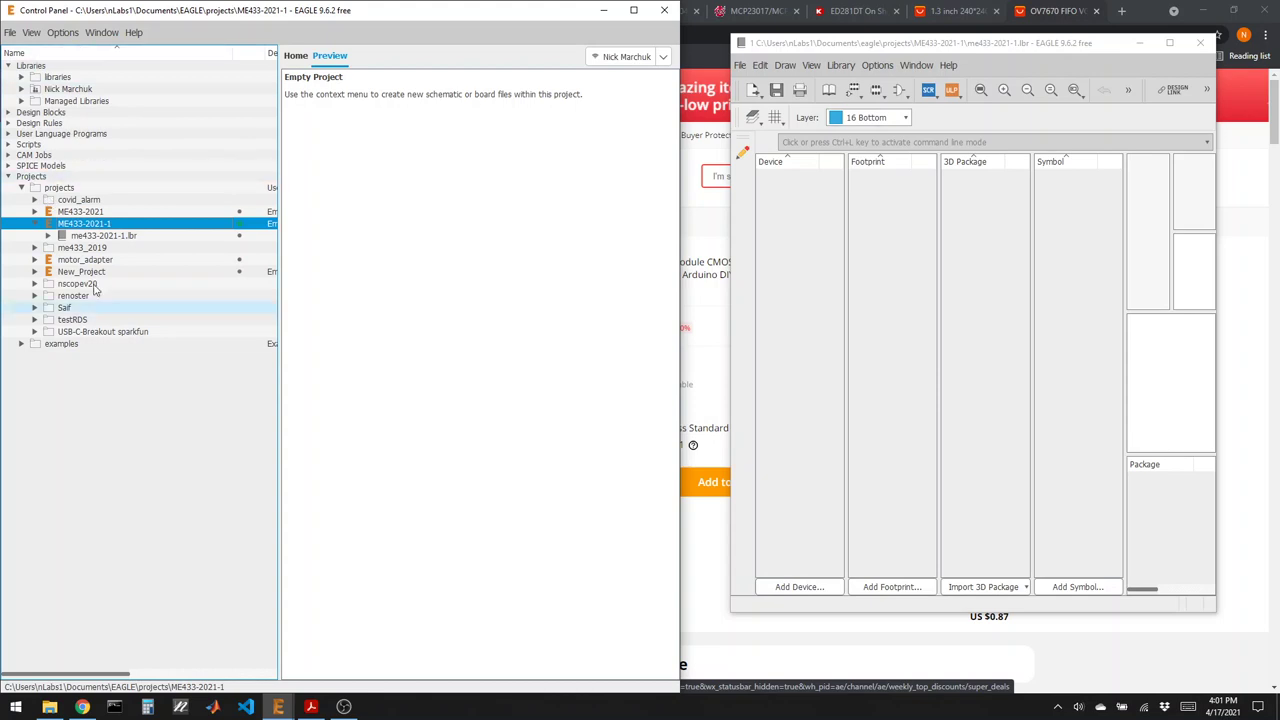
left_click(21, 77)
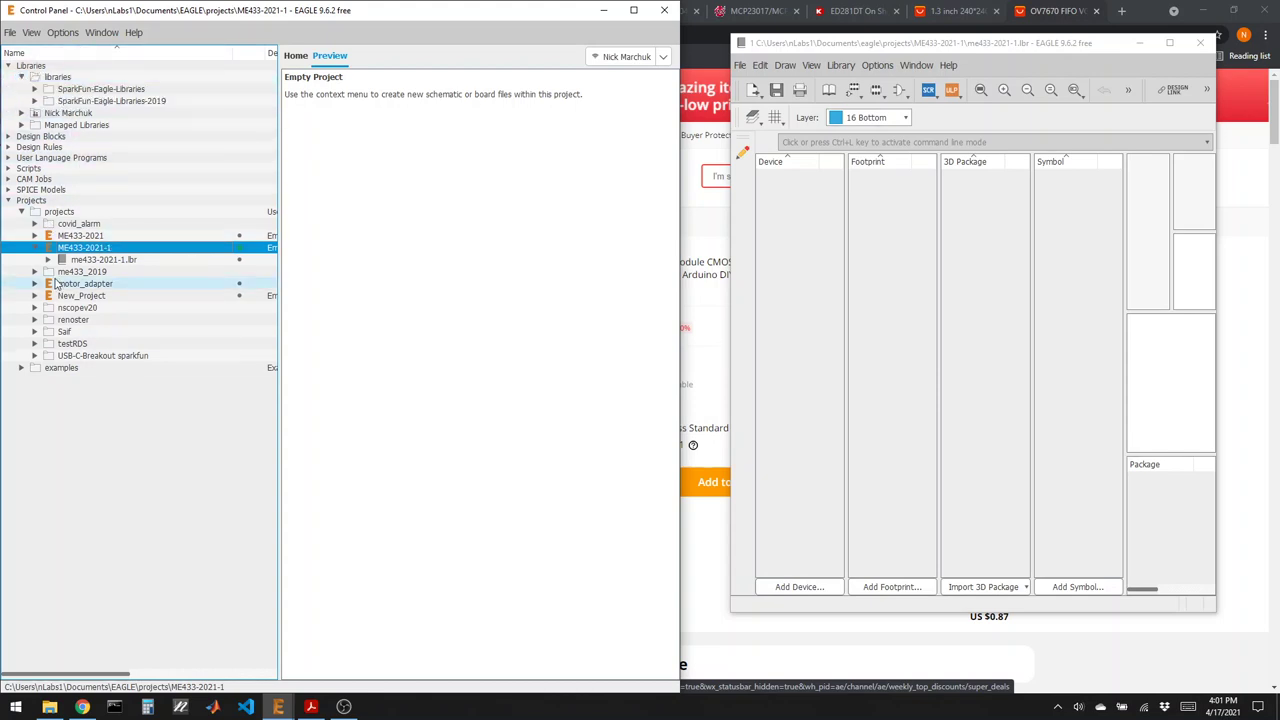
left_click(21, 125)
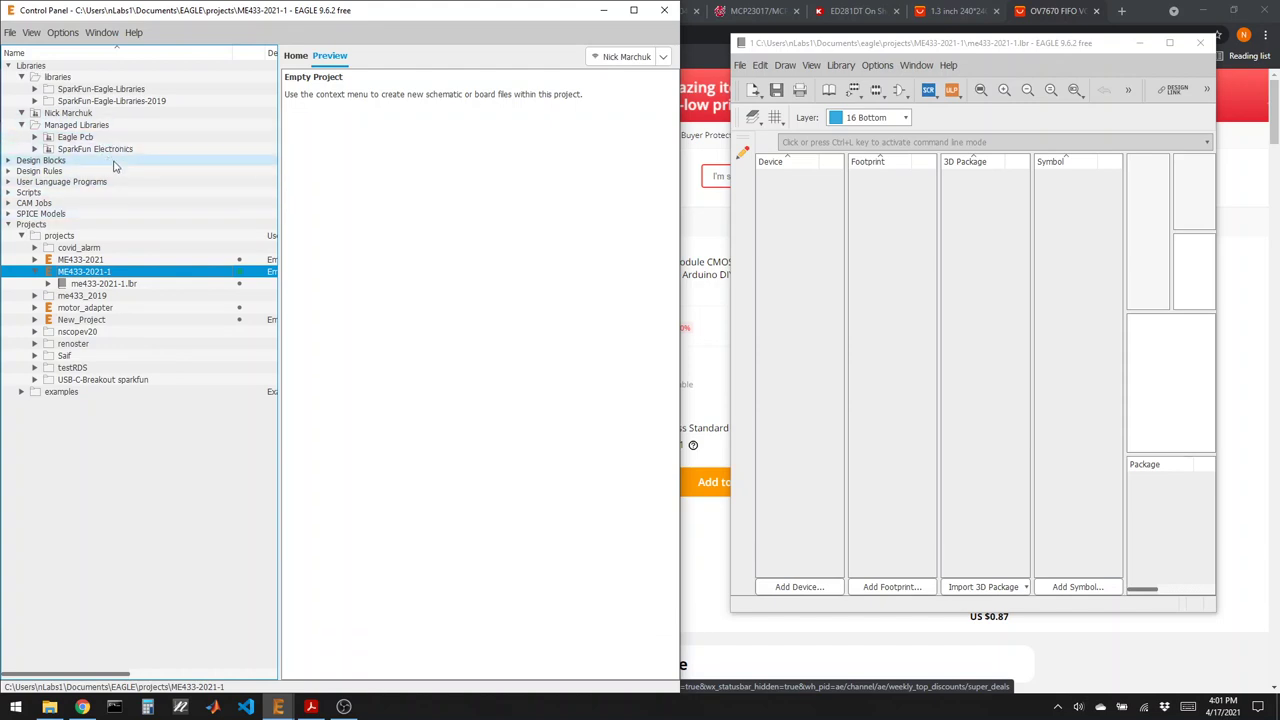
left_click(35, 137)
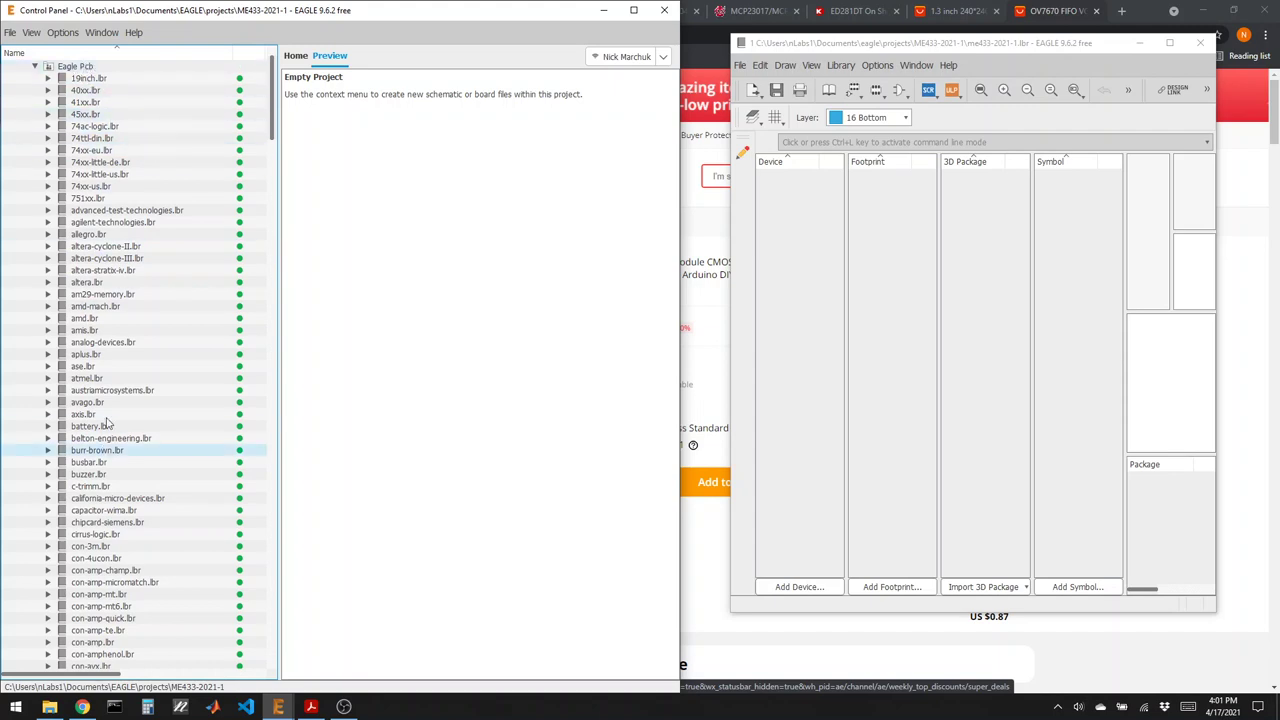
Copy the American-symbol resistor R-US_ from the managed rcl.lbr library into me433-2021-1.lbr.
scroll(130, 412, "down", 20)
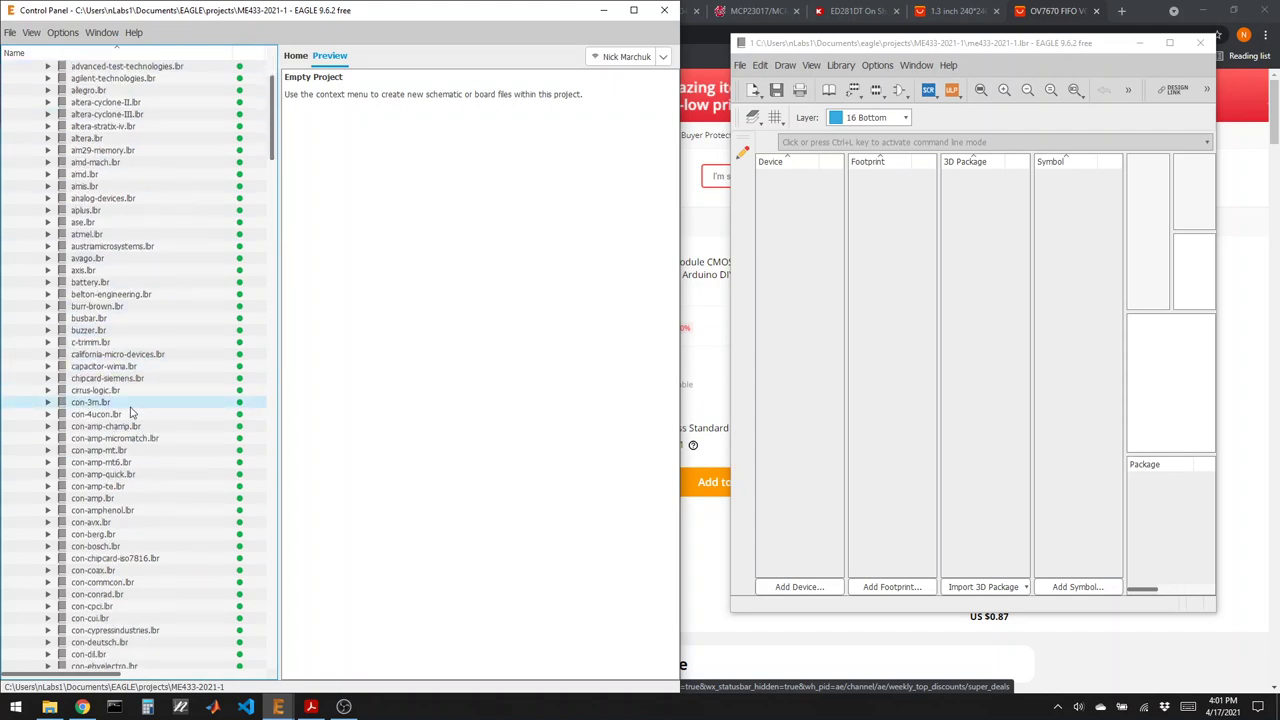
scroll(130, 412, "down", 20)
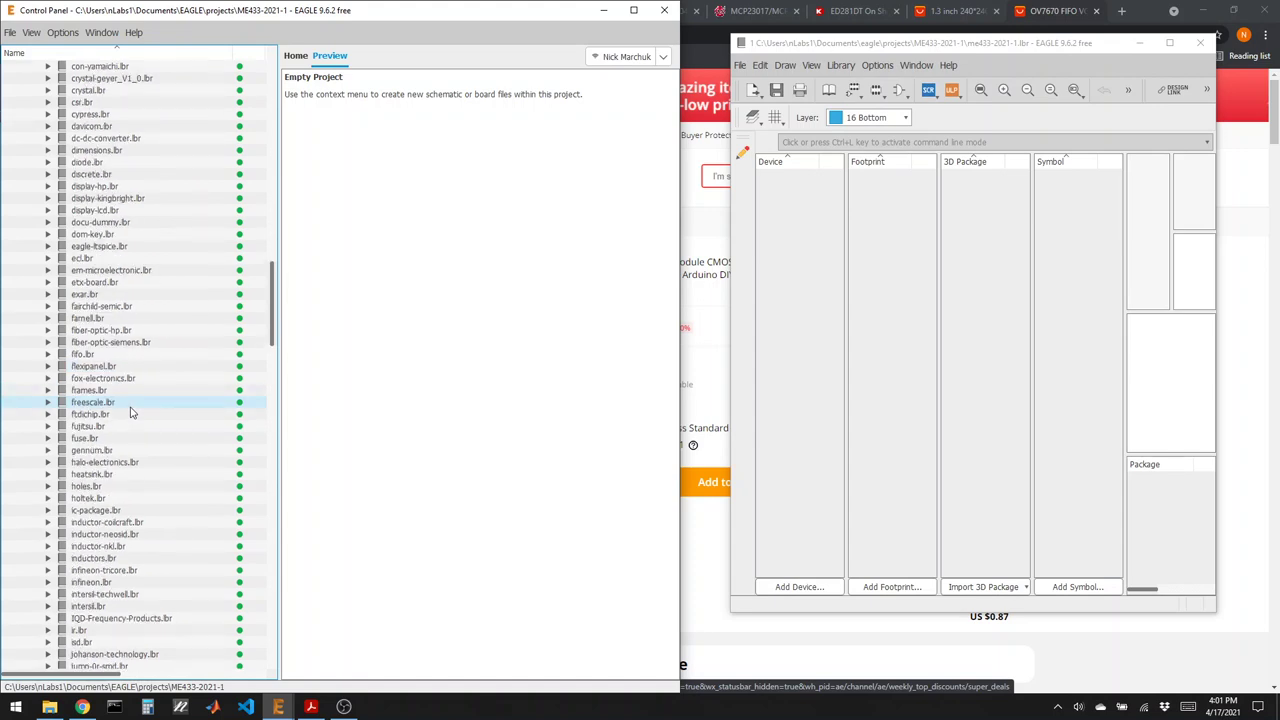
scroll(130, 412, "down", 14)
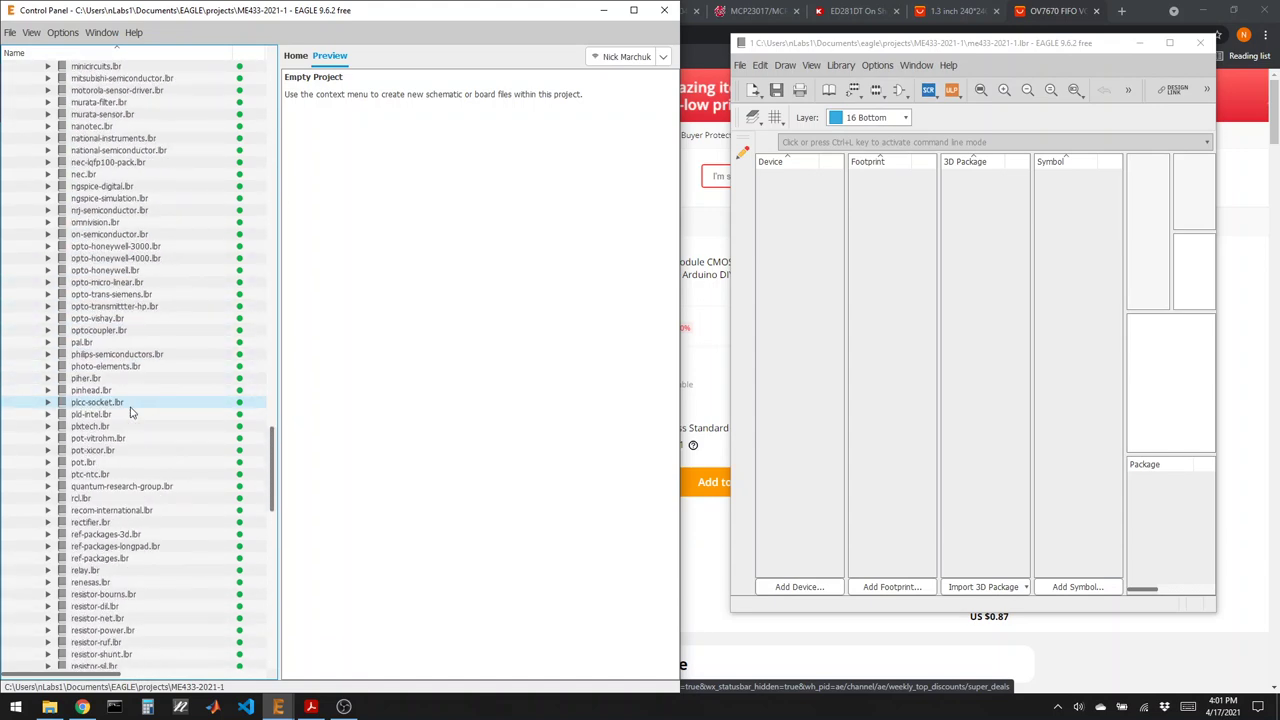
scroll(130, 412, "down", 8)
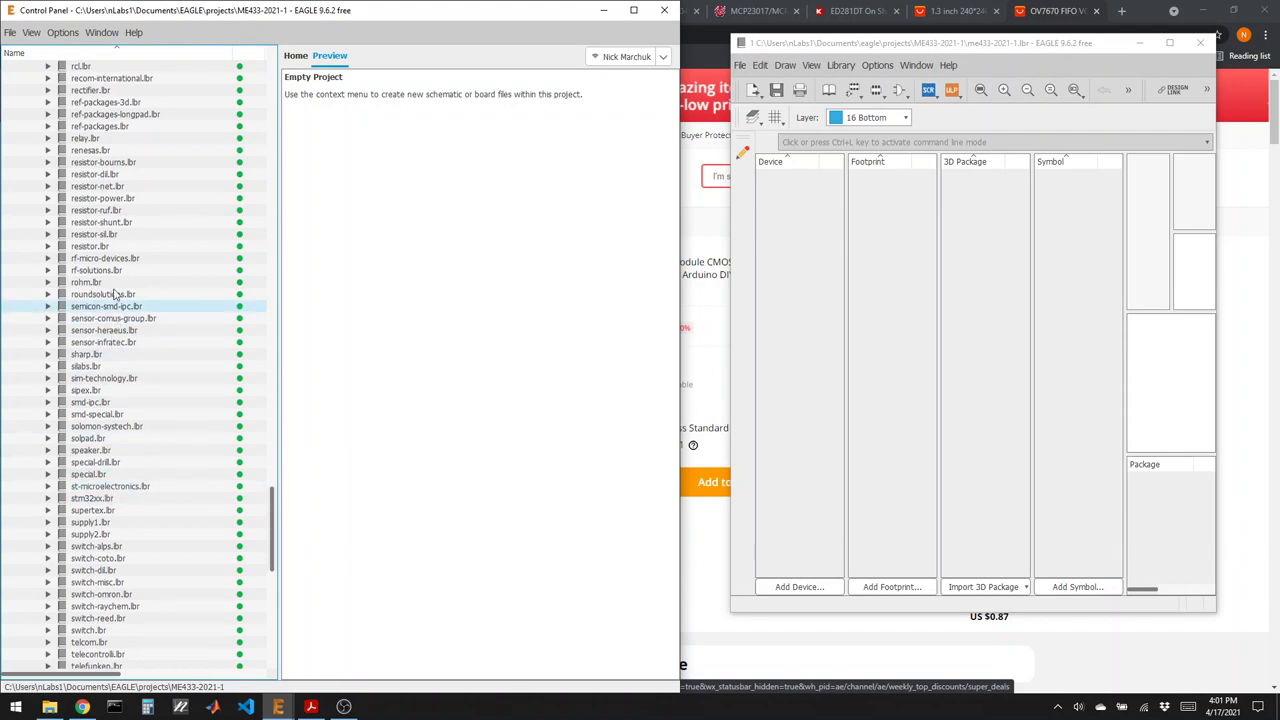
left_click(48, 67)
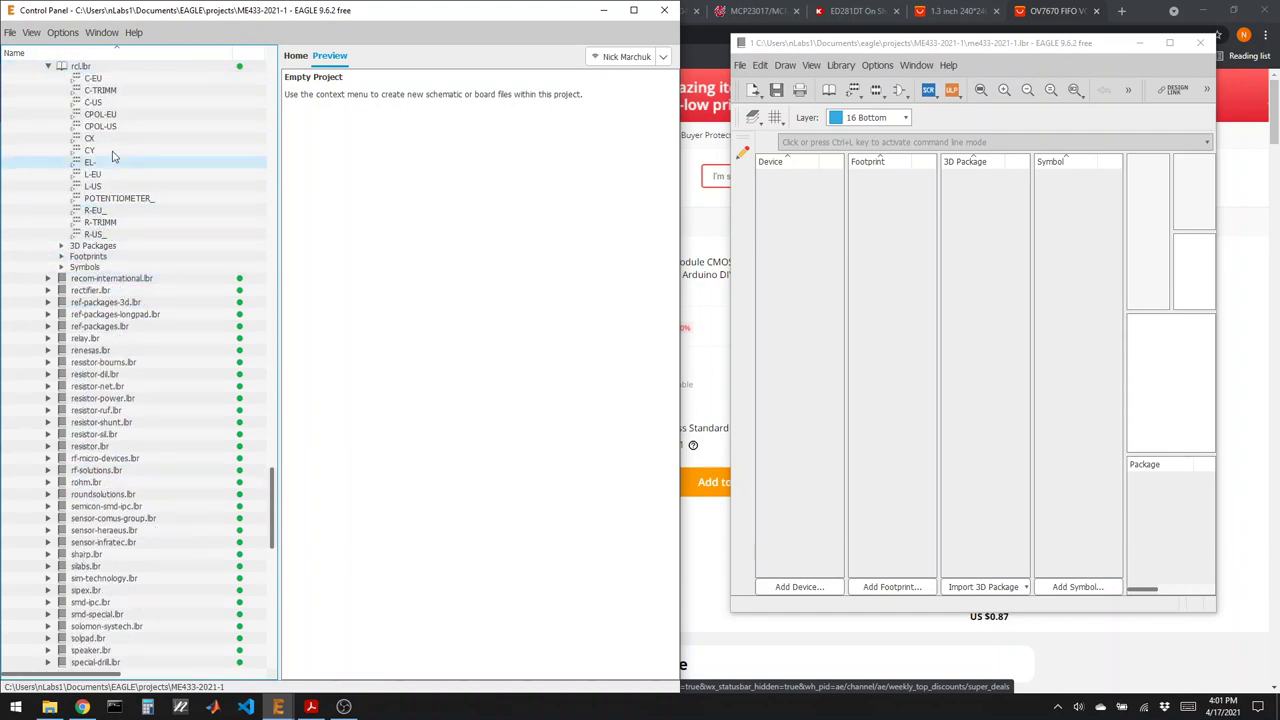
left_click(96, 235)
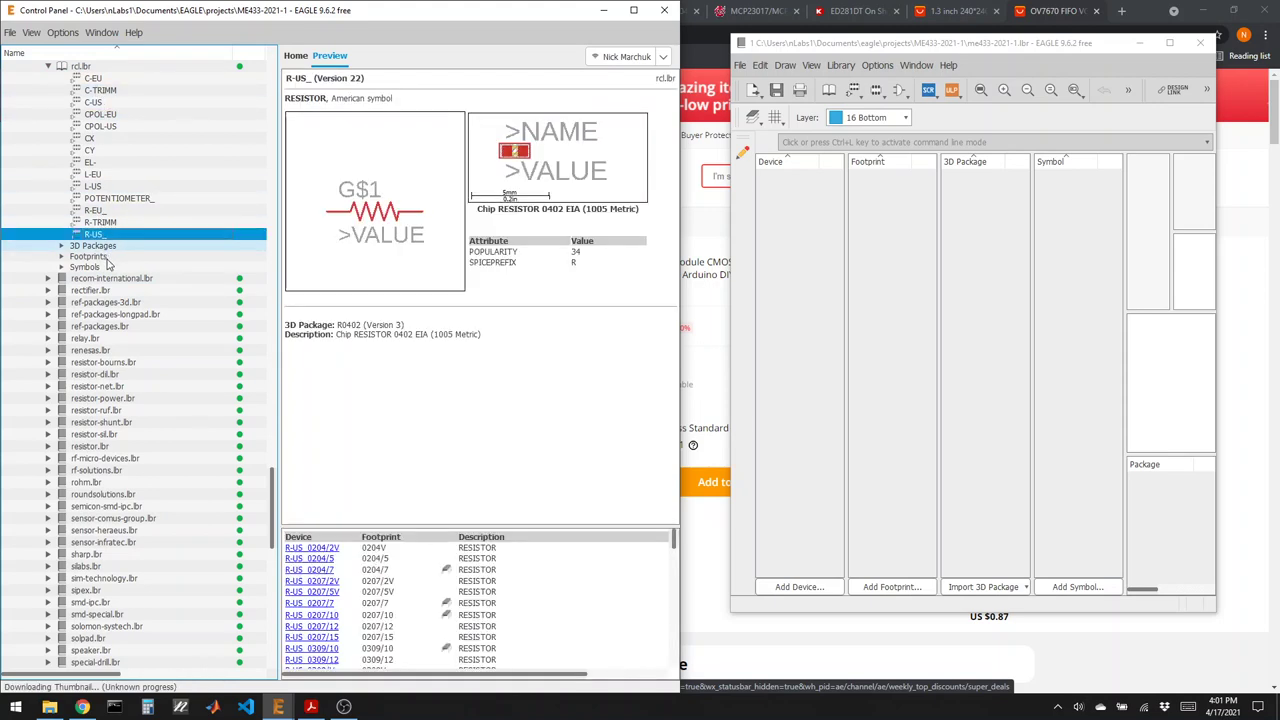
right_click(91, 237)
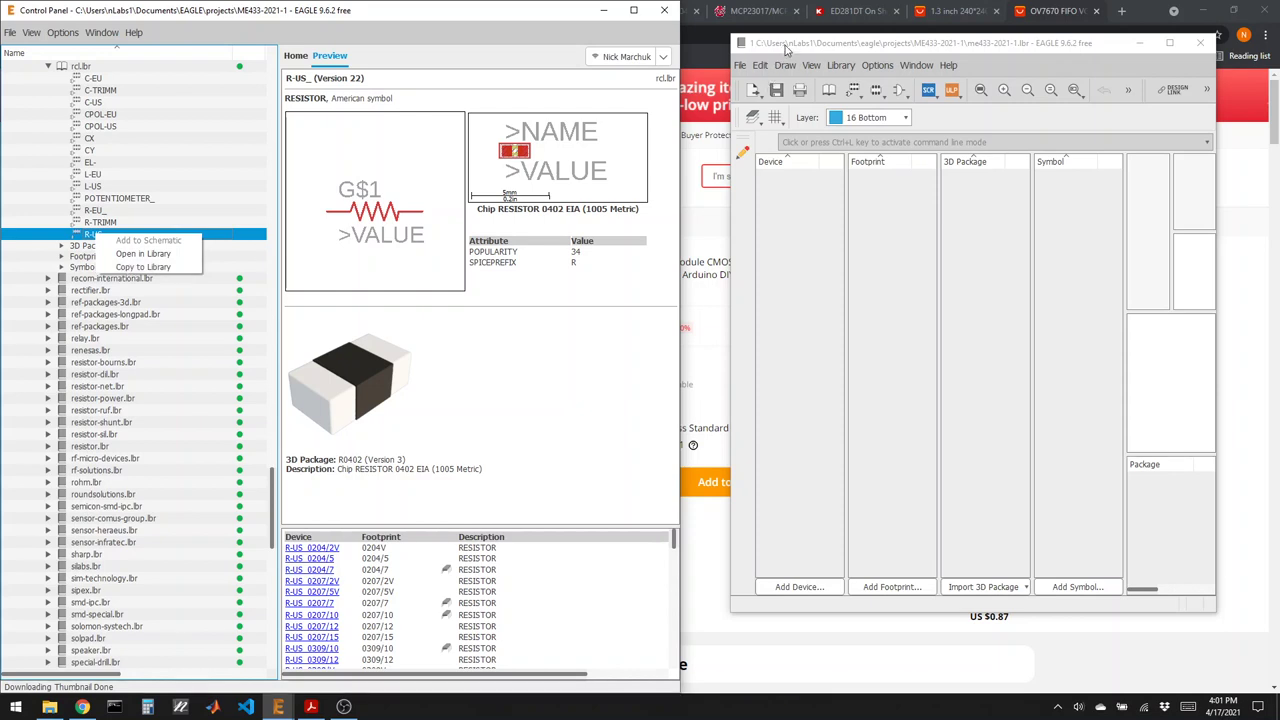
left_click(121, 268)
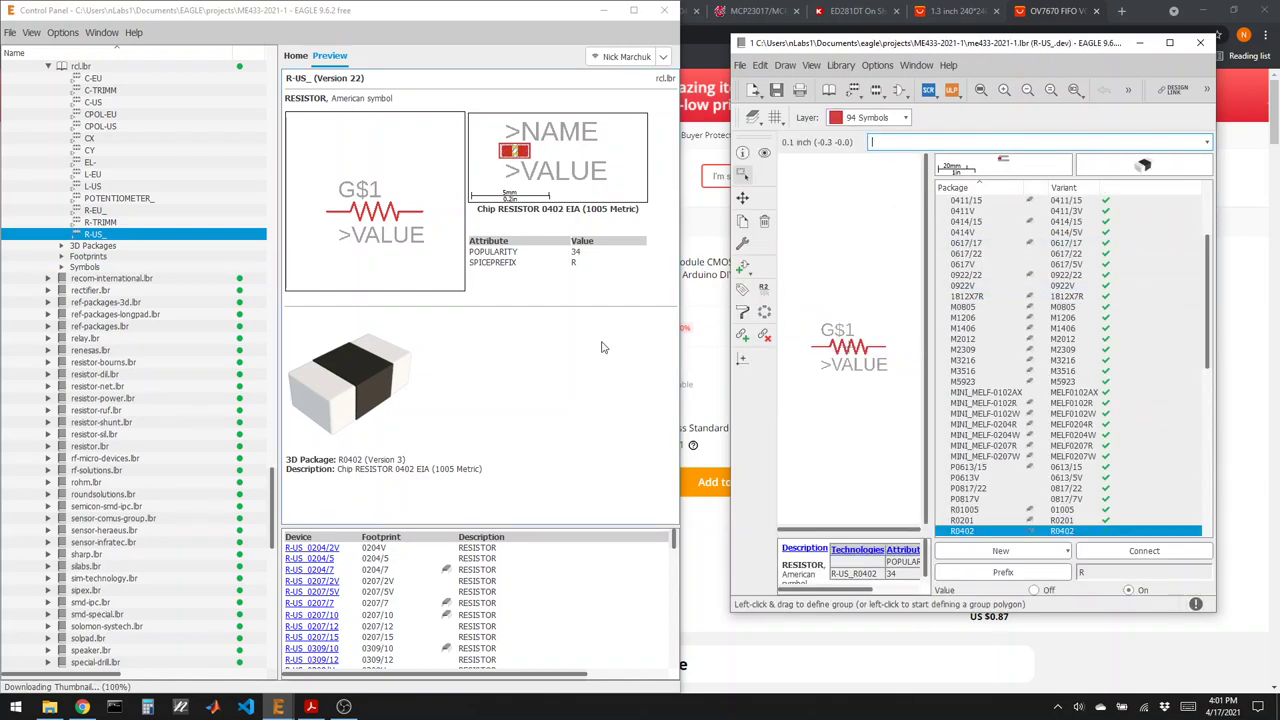
Preview the CX and CY capacitors in rcl.lbr and copy the C-US capacitor into me433-2021-1.lbr.
left_click(103, 139)
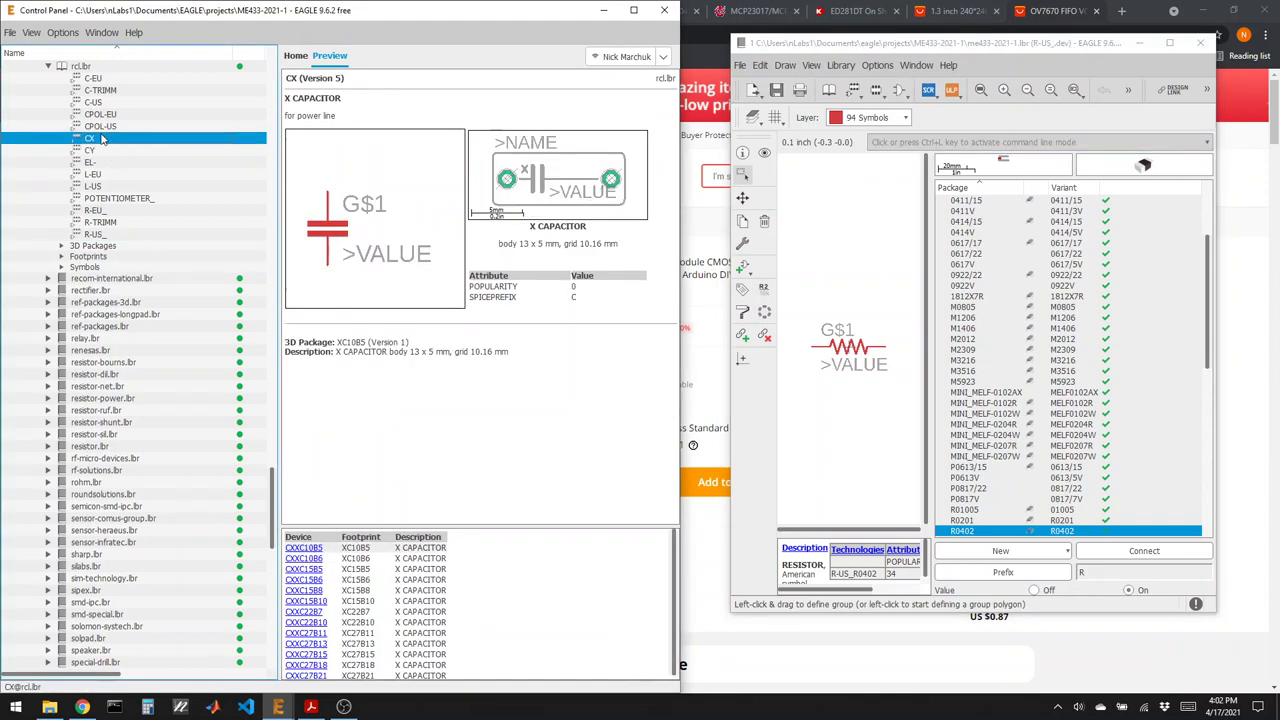
left_click(98, 149)
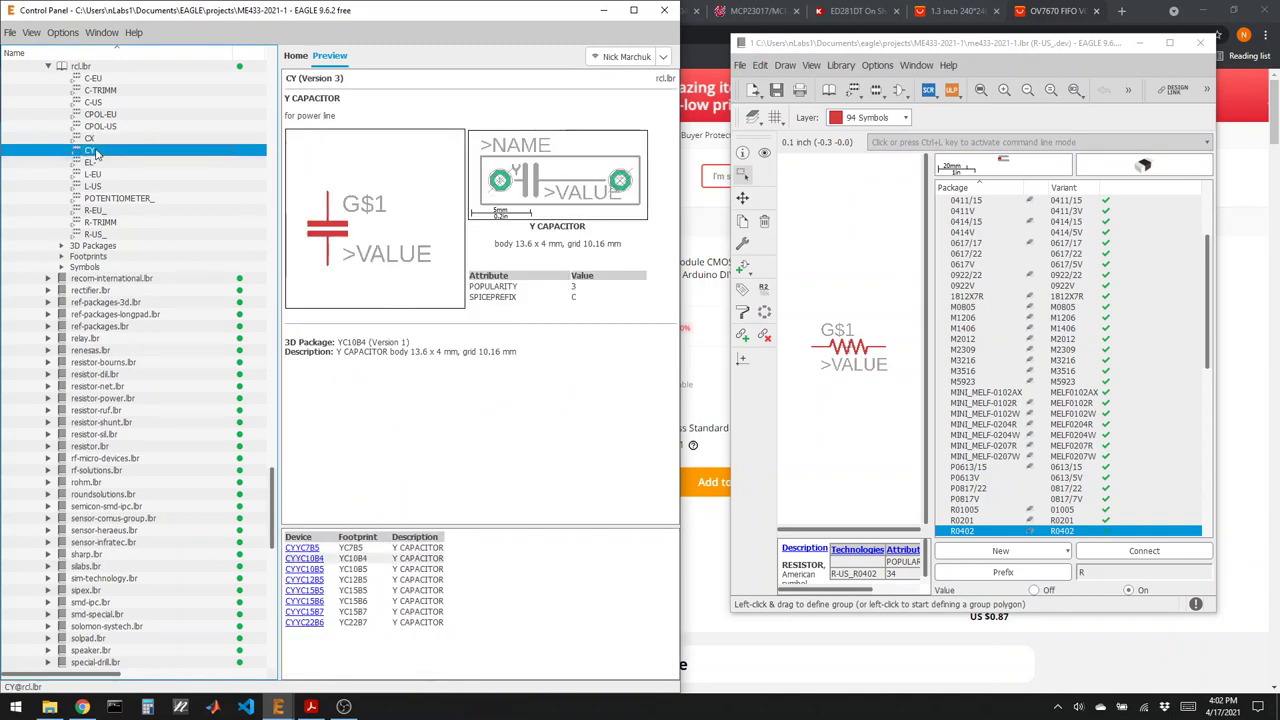
left_click(97, 140)
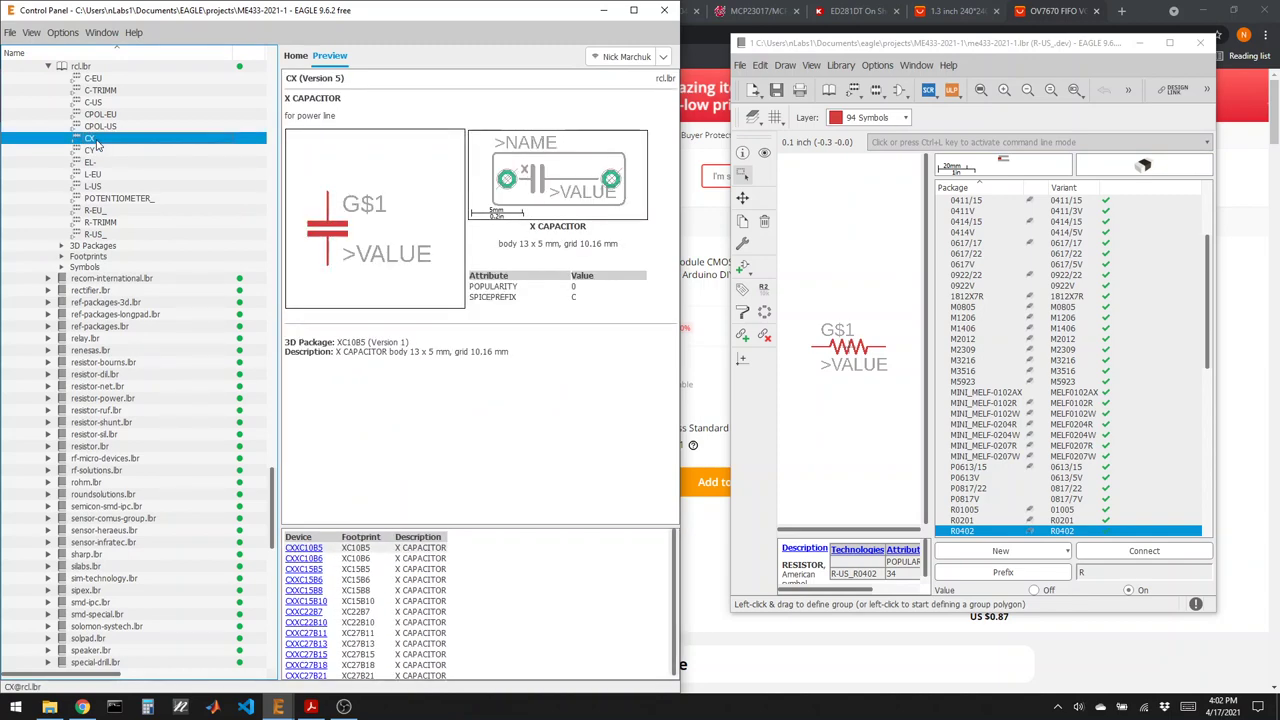
left_click(97, 149)
left_click(93, 103)
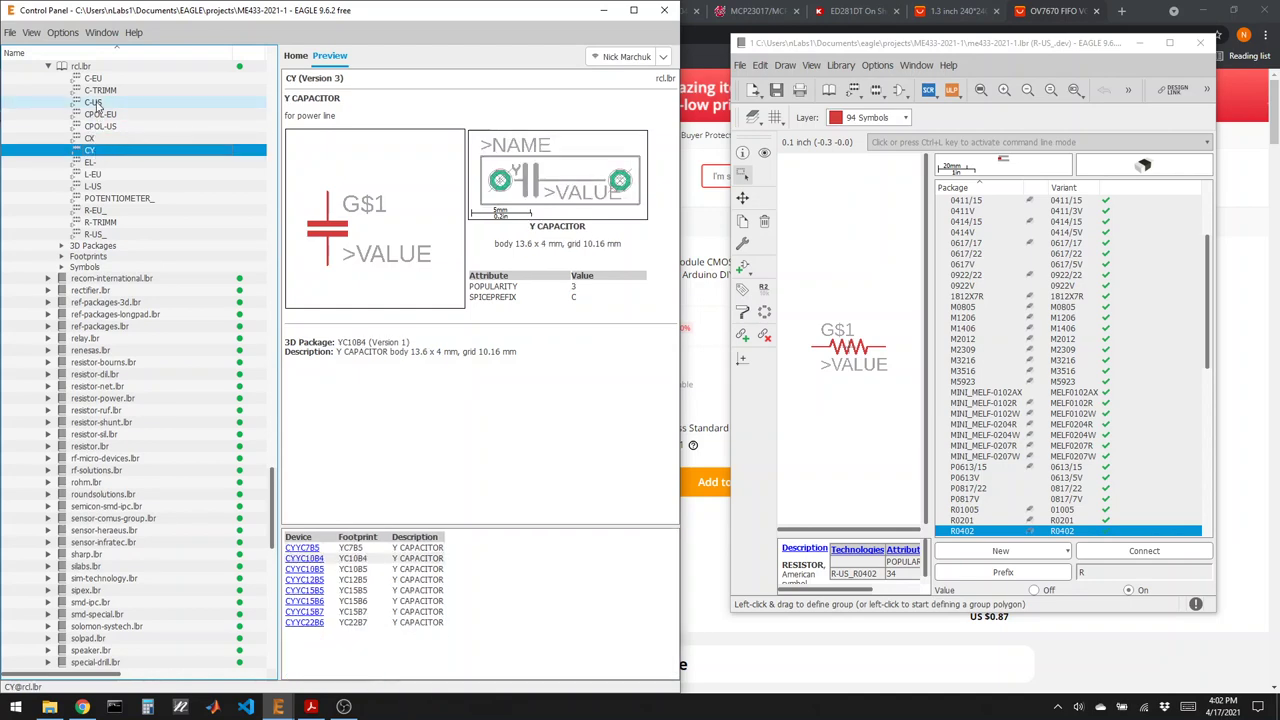
right_click(94, 104)
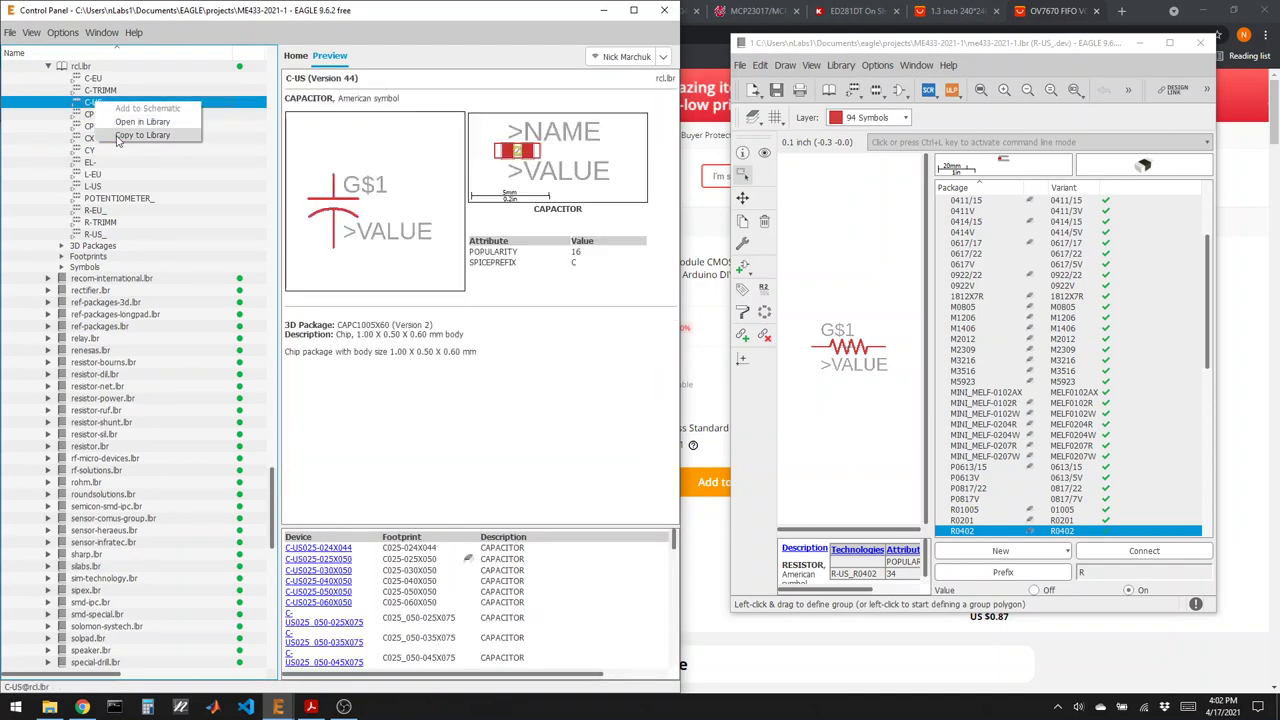
left_click(116, 134)
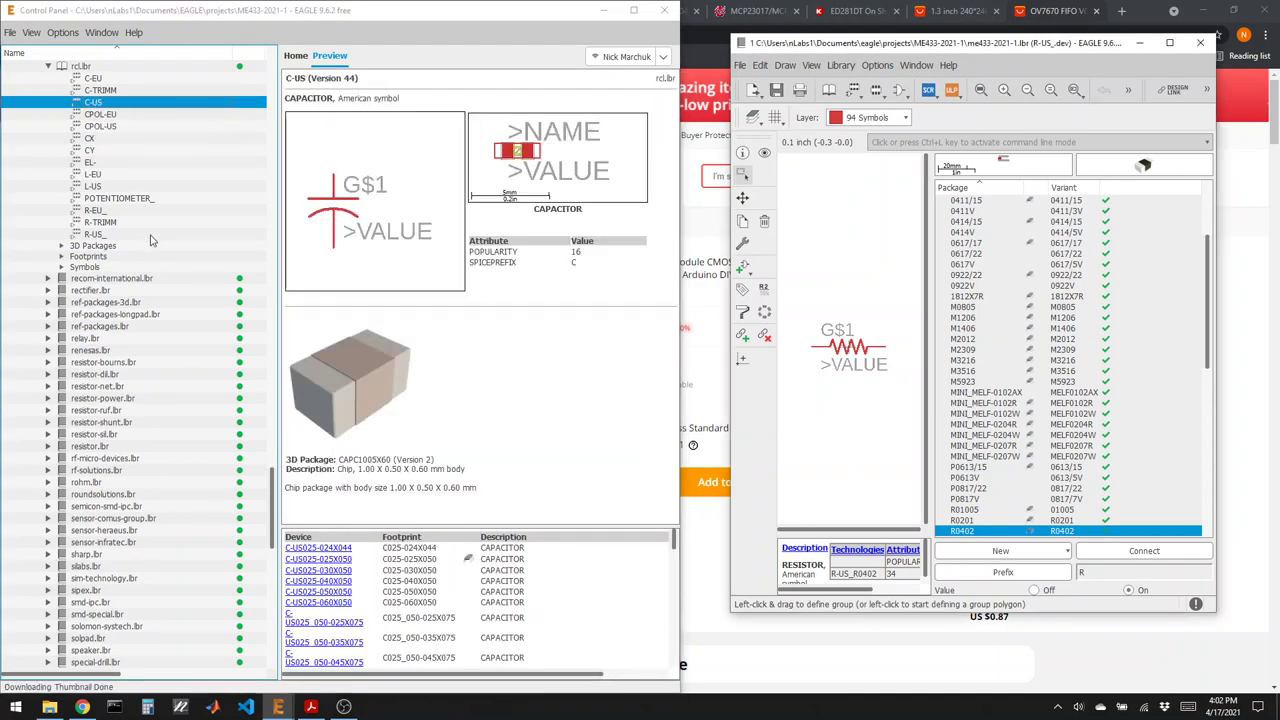
Copy the American-symbol polarized capacitor CPOL-US from rcl.lbr into me433-2021-1.lbr.
left_click(100, 114)
left_click(100, 126)
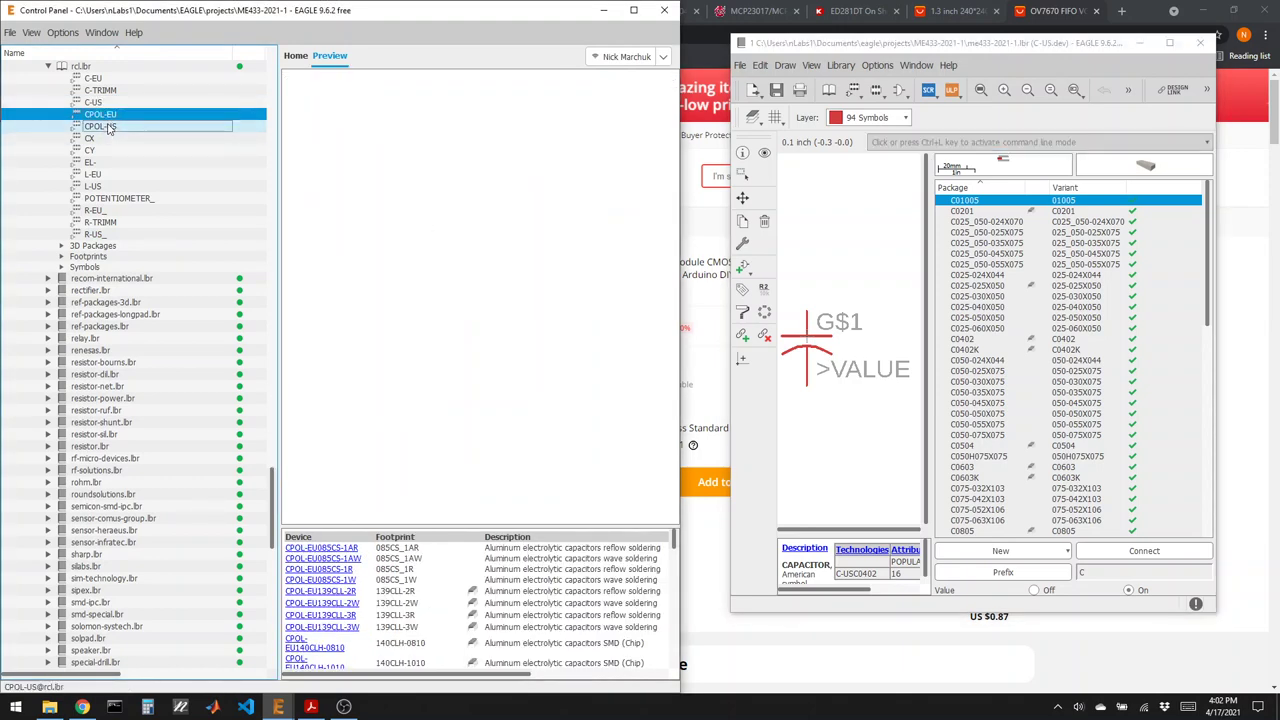
right_click(106, 126)
left_click(145, 158)
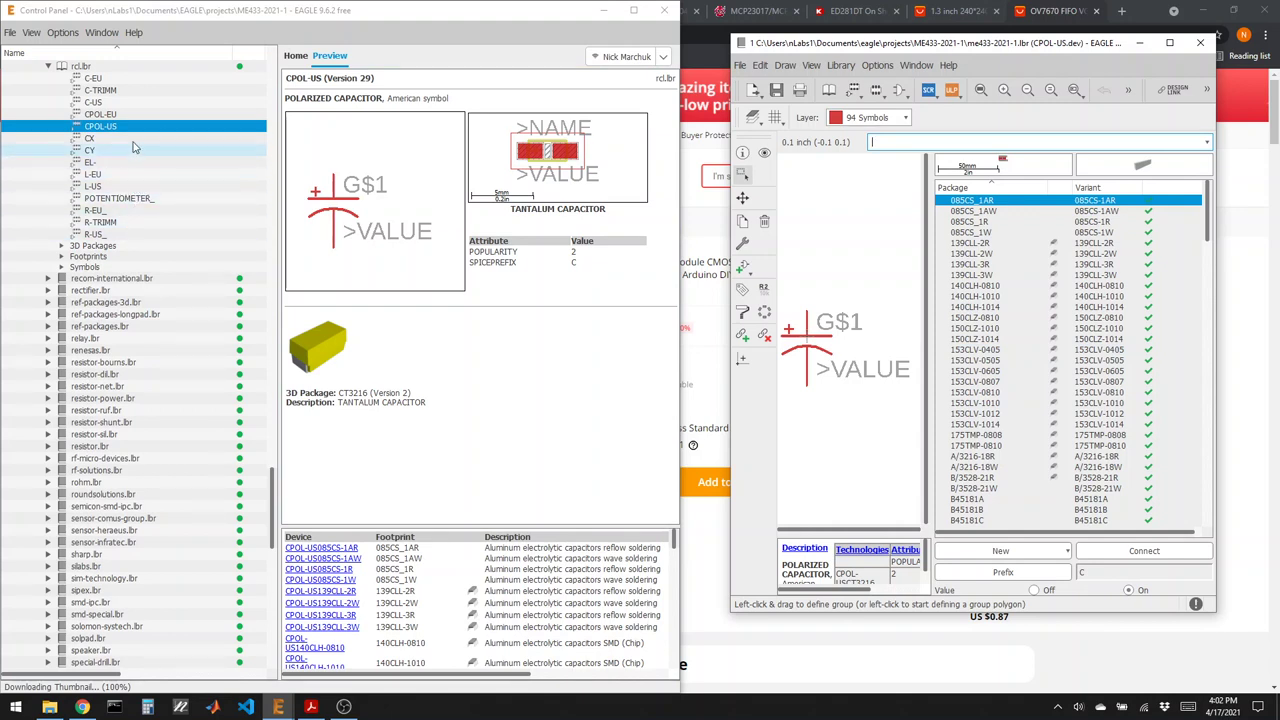
Examine the L-EU and L-US inductors in rcl.lbr, the resistor libraries, and the power resistor R in resistor-power.lbr.
left_click(100, 175)
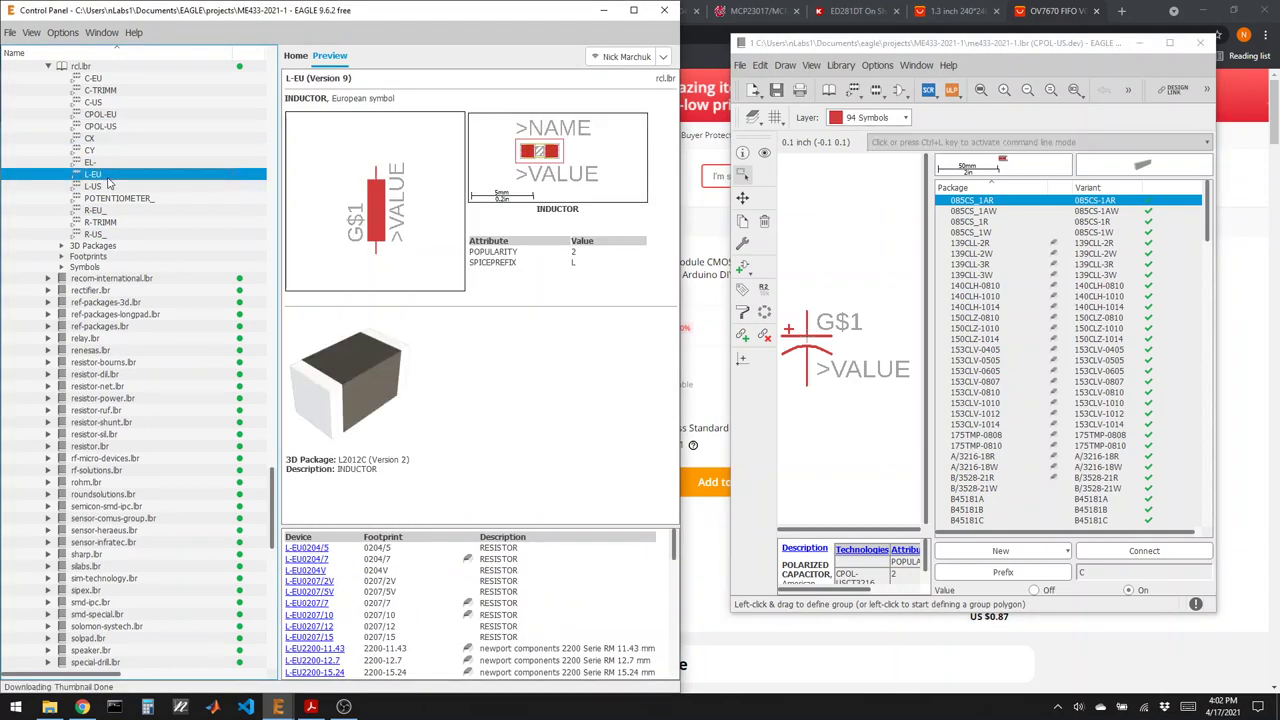
left_click(108, 186)
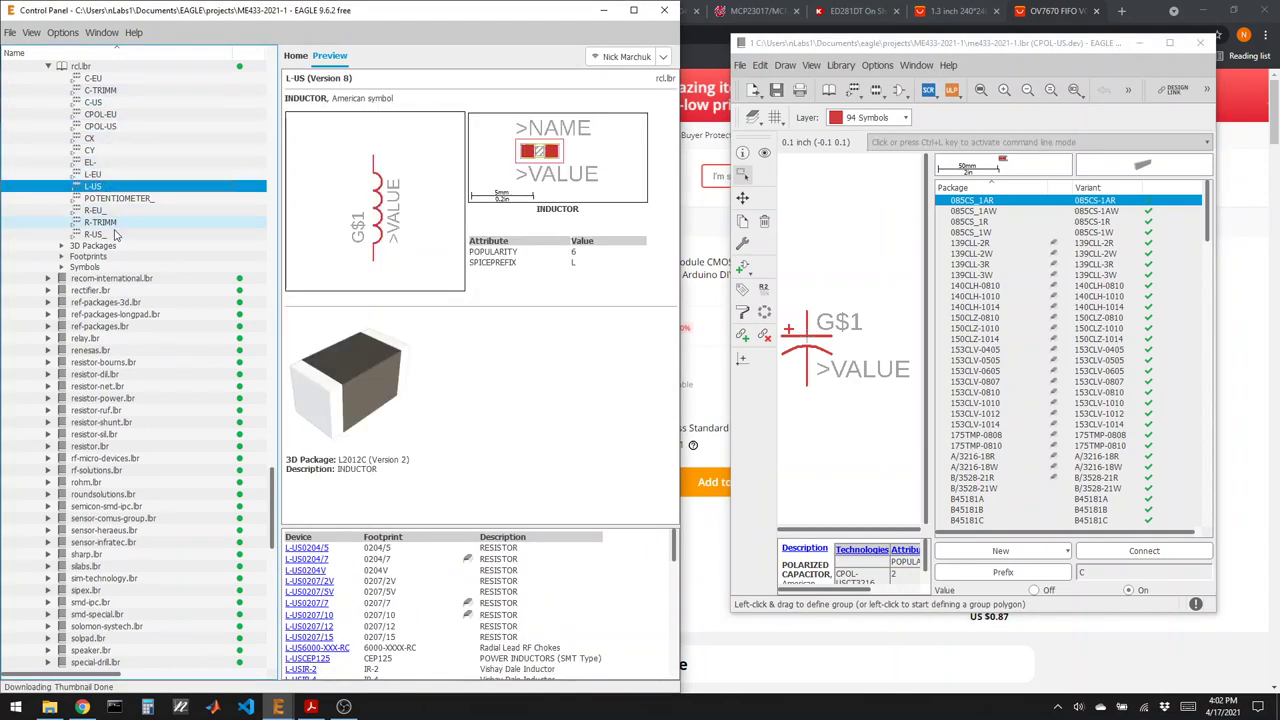
left_click(48, 66)
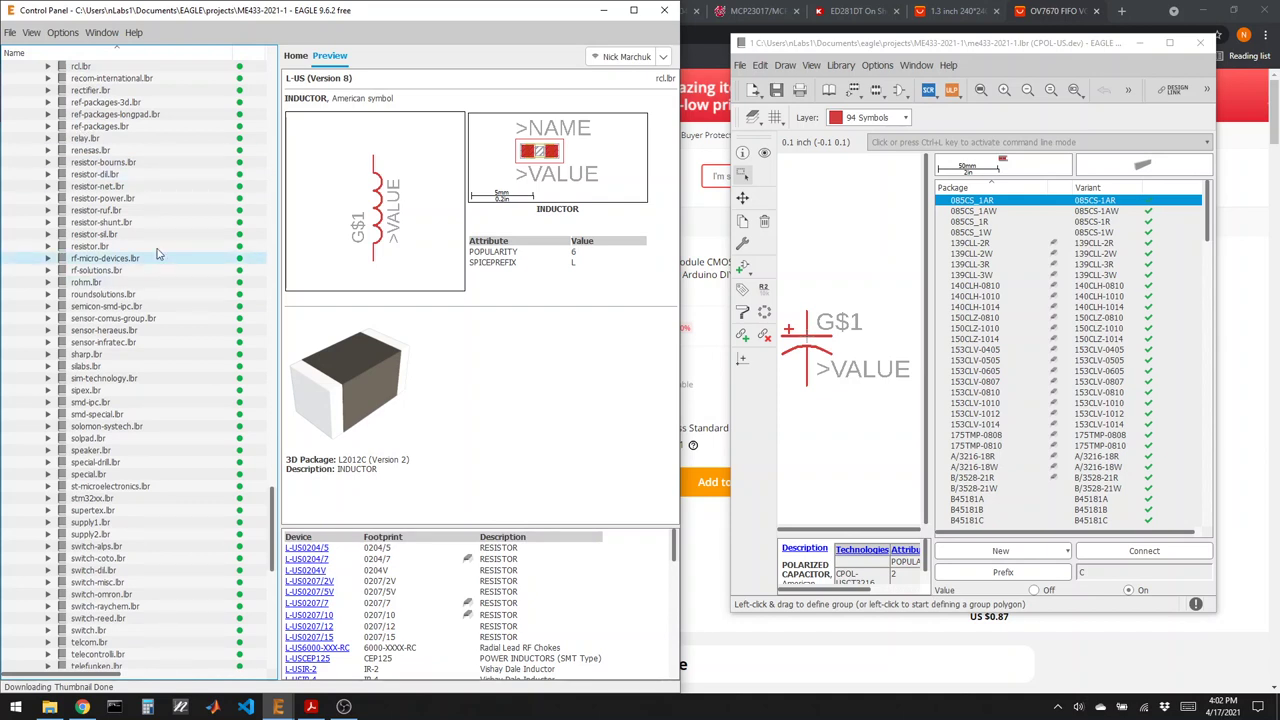
left_click(111, 165)
left_click(108, 176)
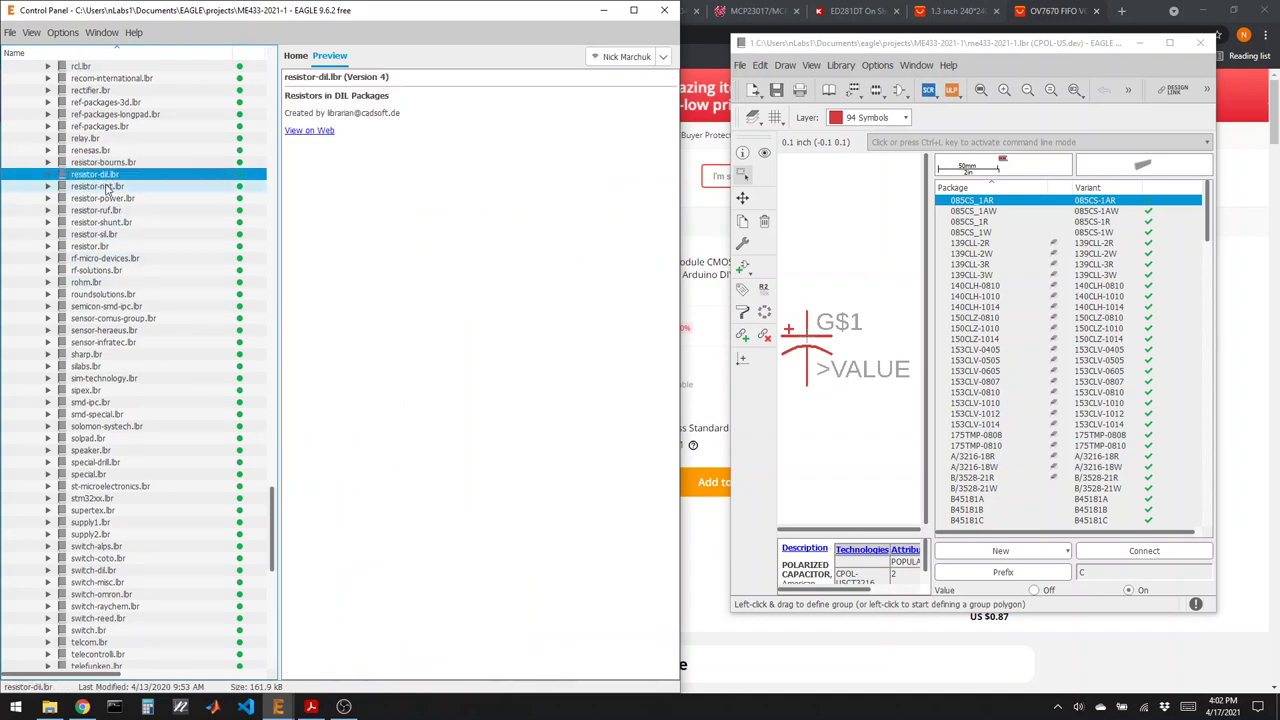
left_click(106, 187)
left_click(88, 200)
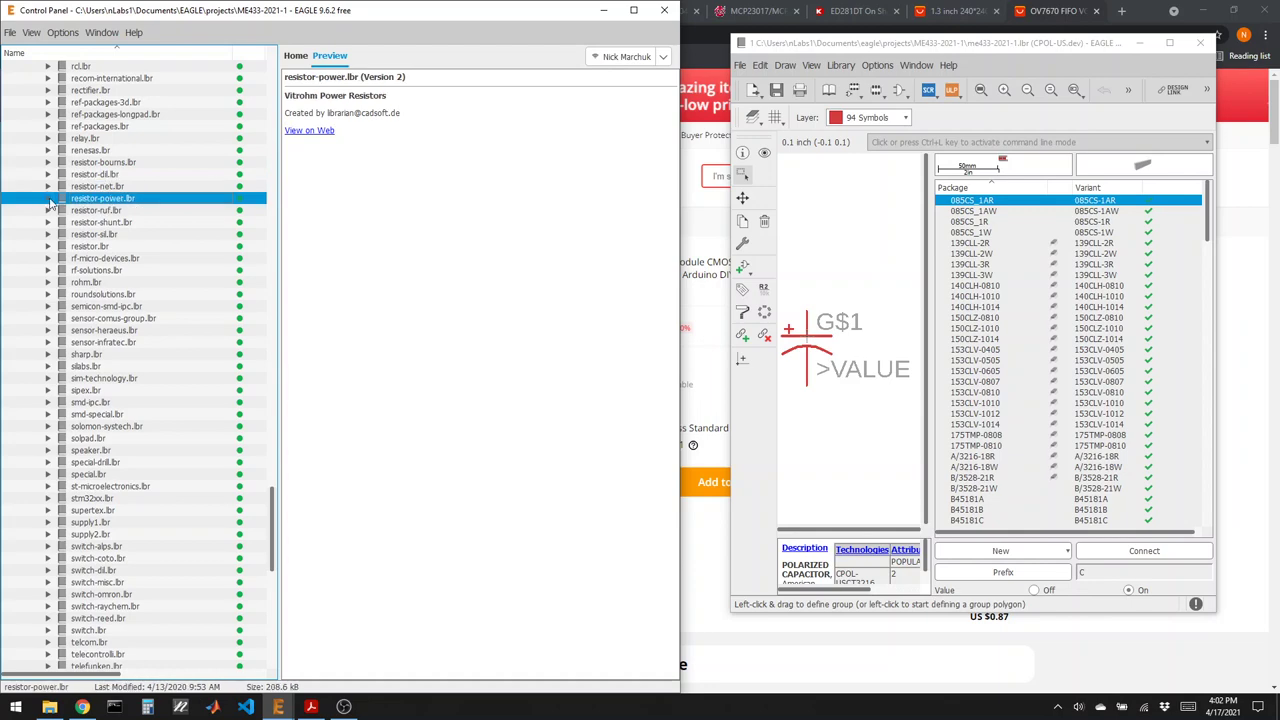
left_click(48, 199)
left_click(88, 212)
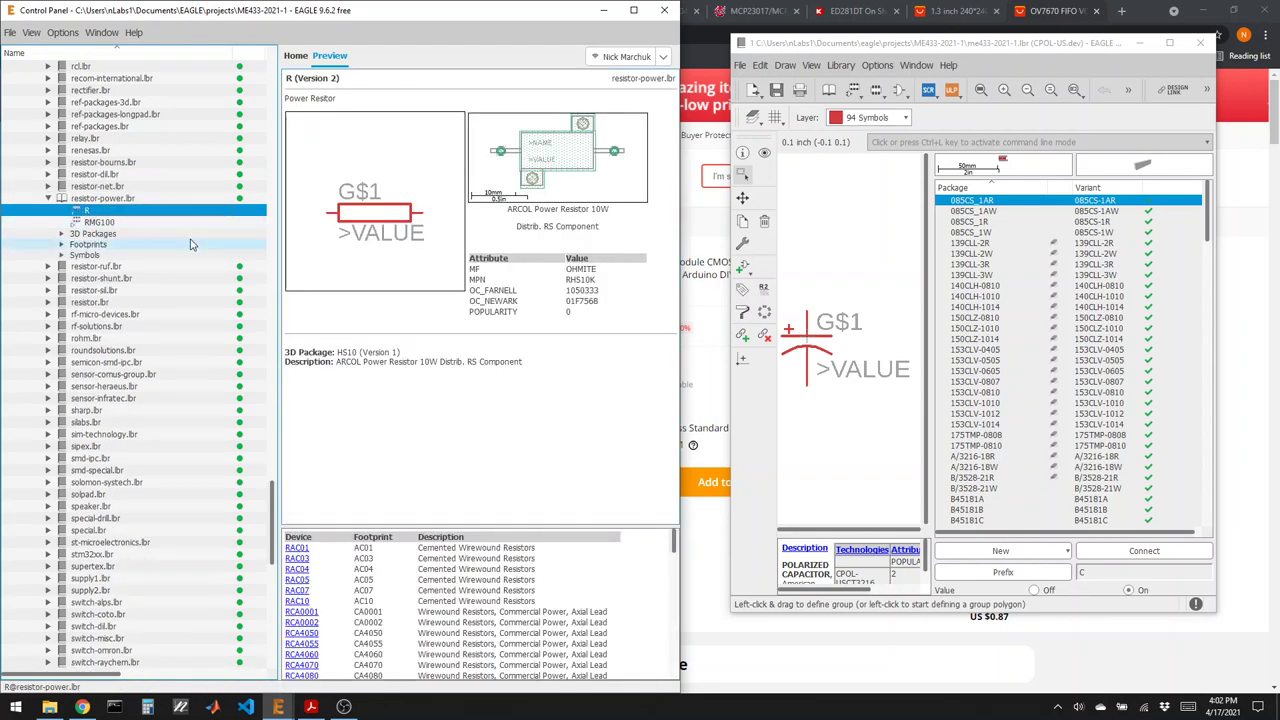
left_click(48, 198)
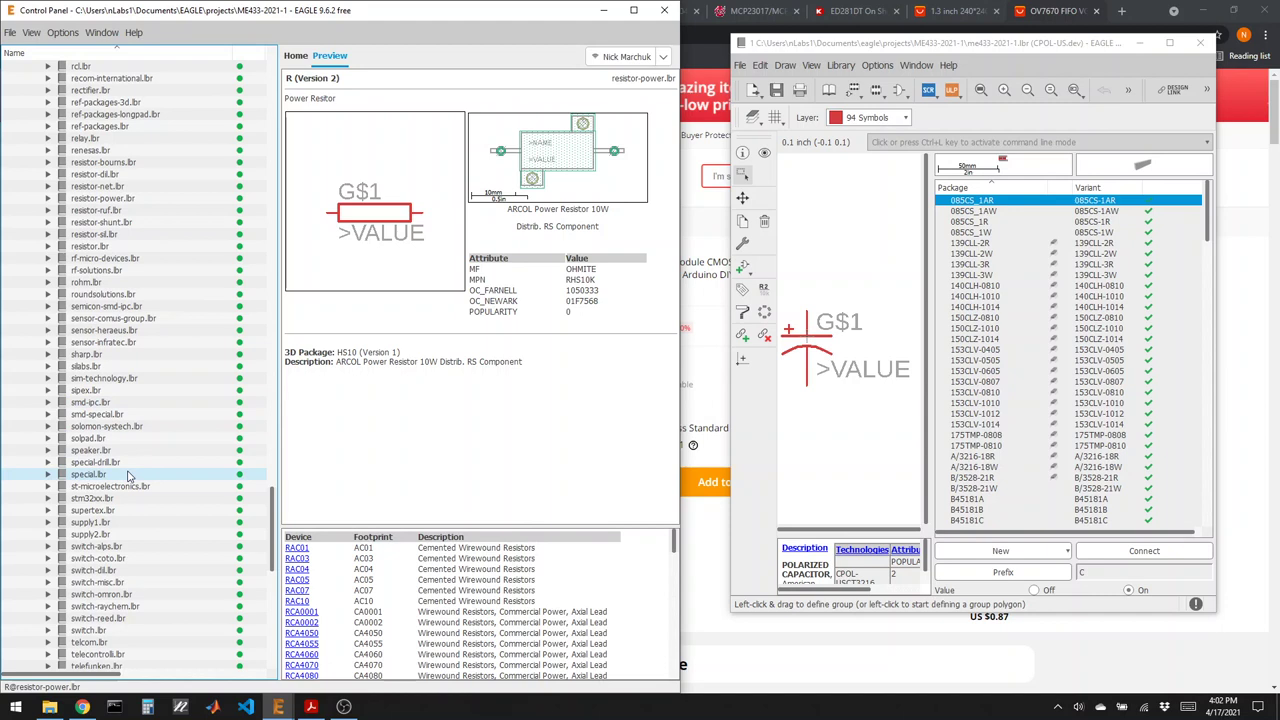
Expand supply1.lbr and copy its +3V3 supply symbol into me433-2021-1.lbr.
scroll(128, 476, "down", 2)
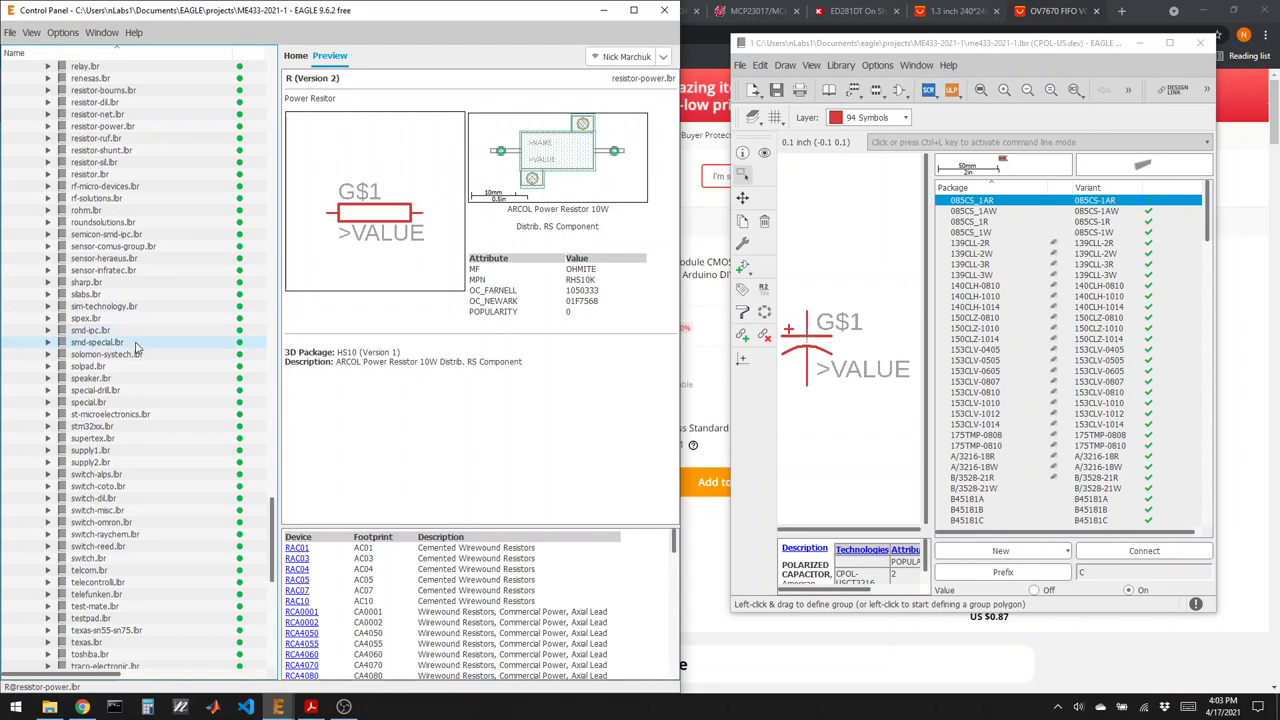
left_click(104, 451)
left_click(46, 451)
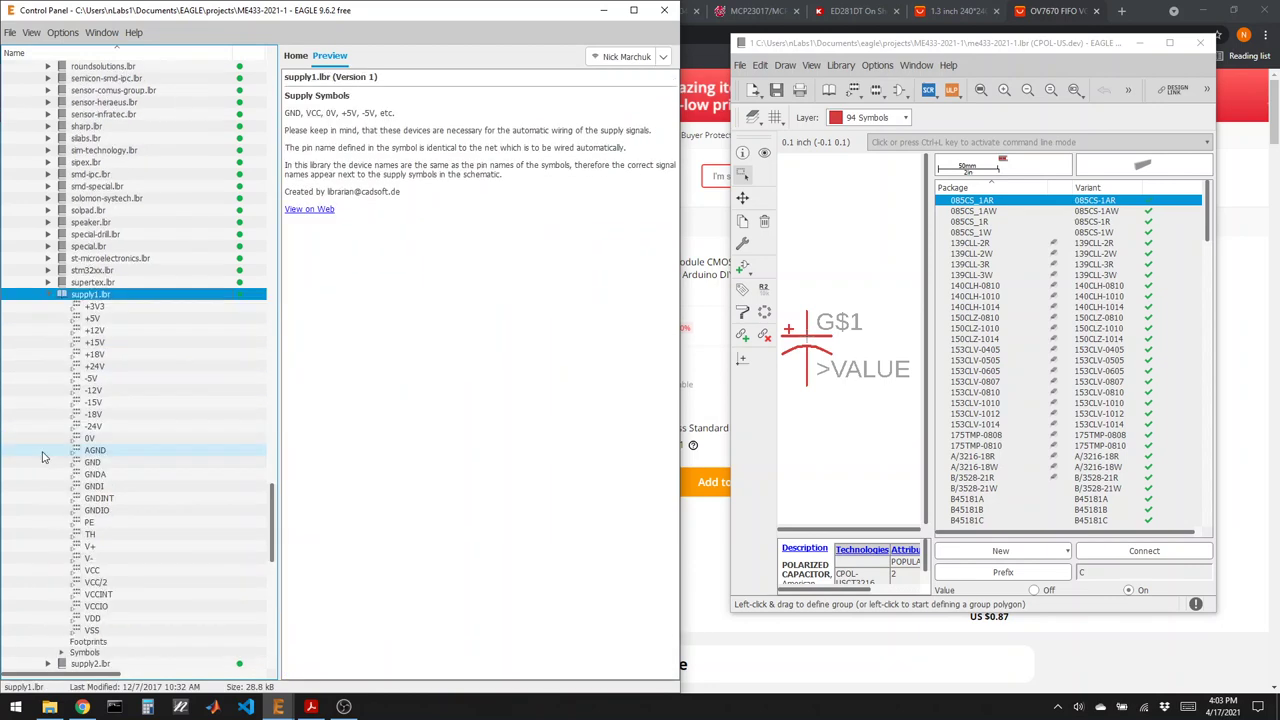
left_click(101, 307)
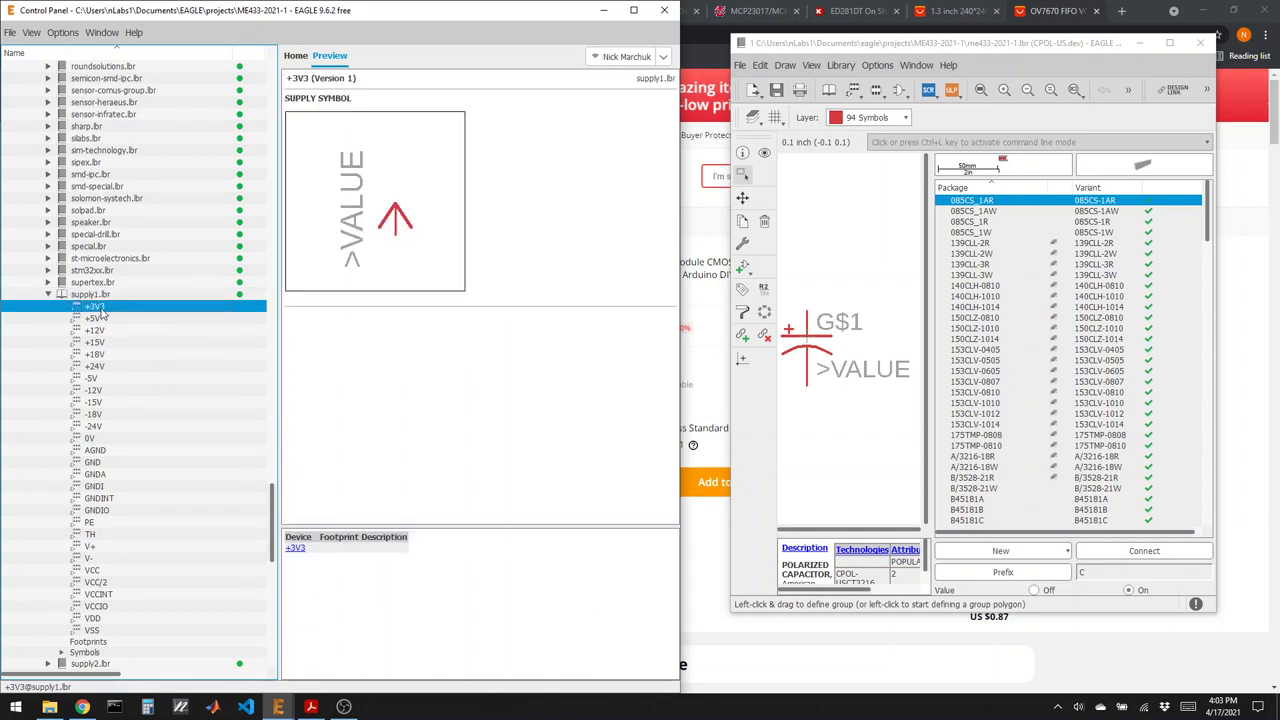
right_click(101, 310)
left_click(136, 346)
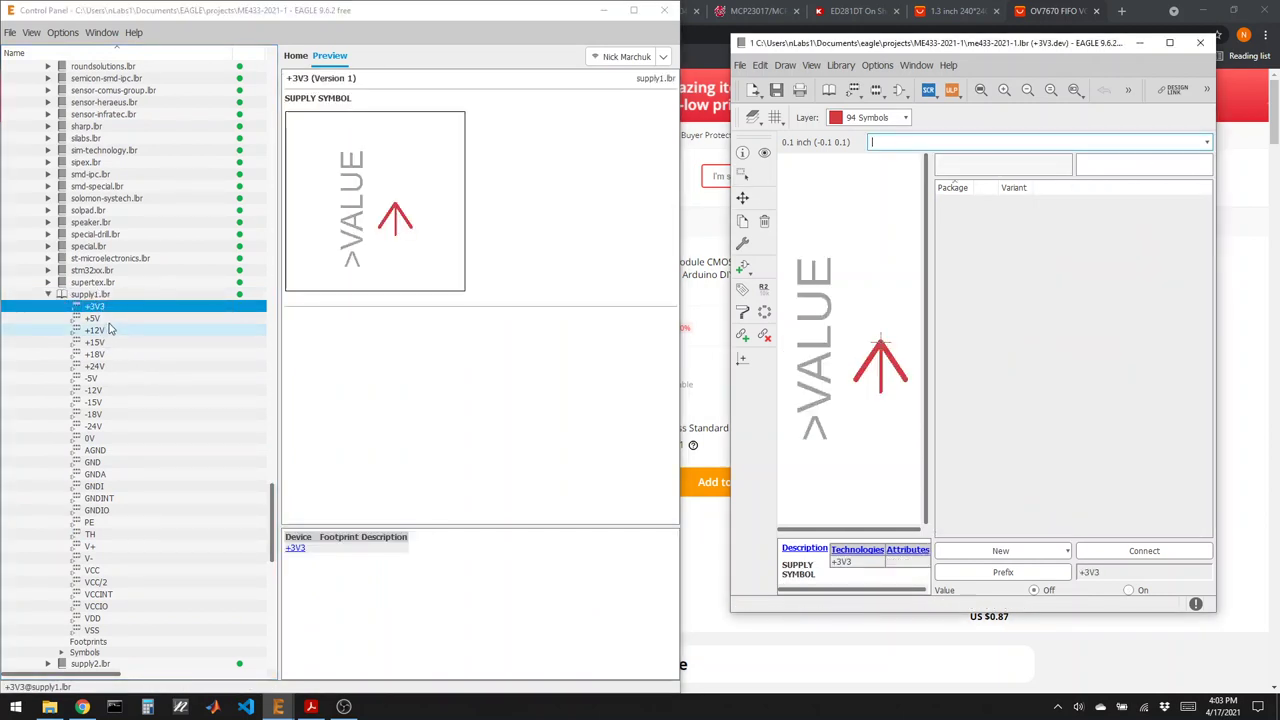
Copy the +5V and GND supply symbols from supply1.lbr into me433-2021-1.lbr.
left_click(104, 319)
right_click(104, 320)
left_click(130, 355)
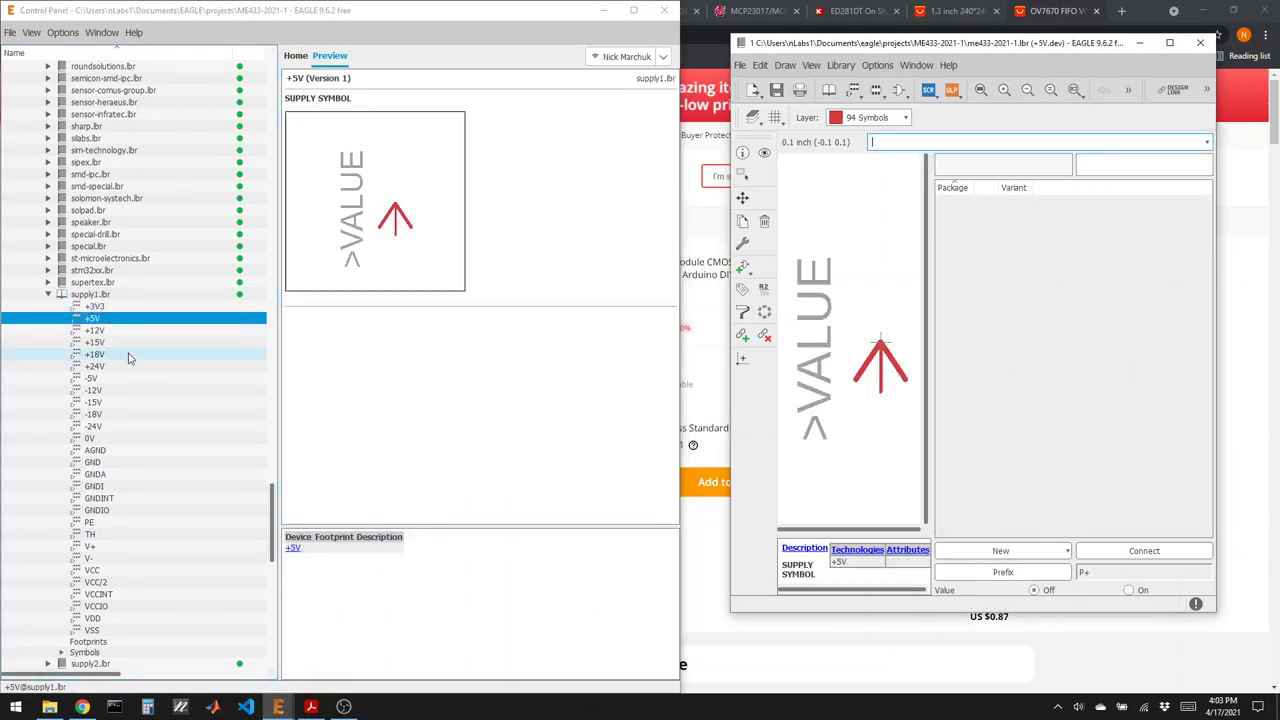
left_click(110, 463)
right_click(110, 463)
left_click(136, 496)
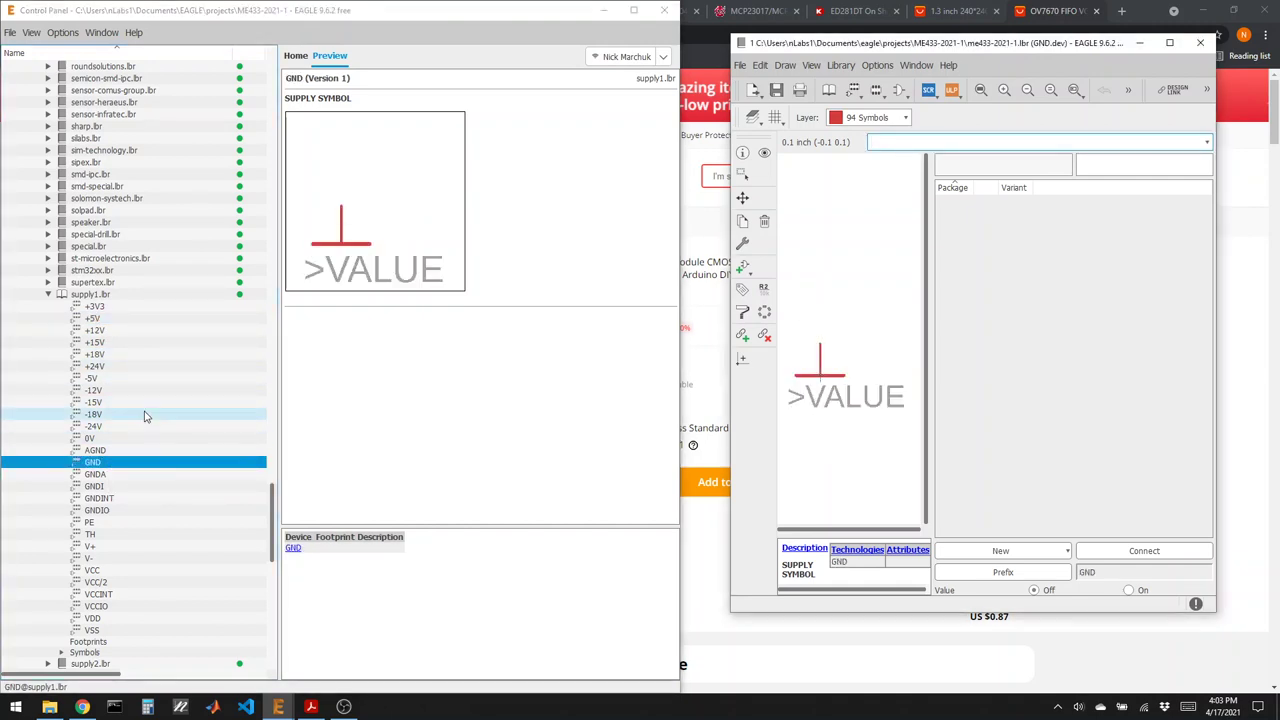
Preview the VCC supply symbol and copy V+ from supply1.lbr into me433-2021-1.lbr.
left_click(108, 573)
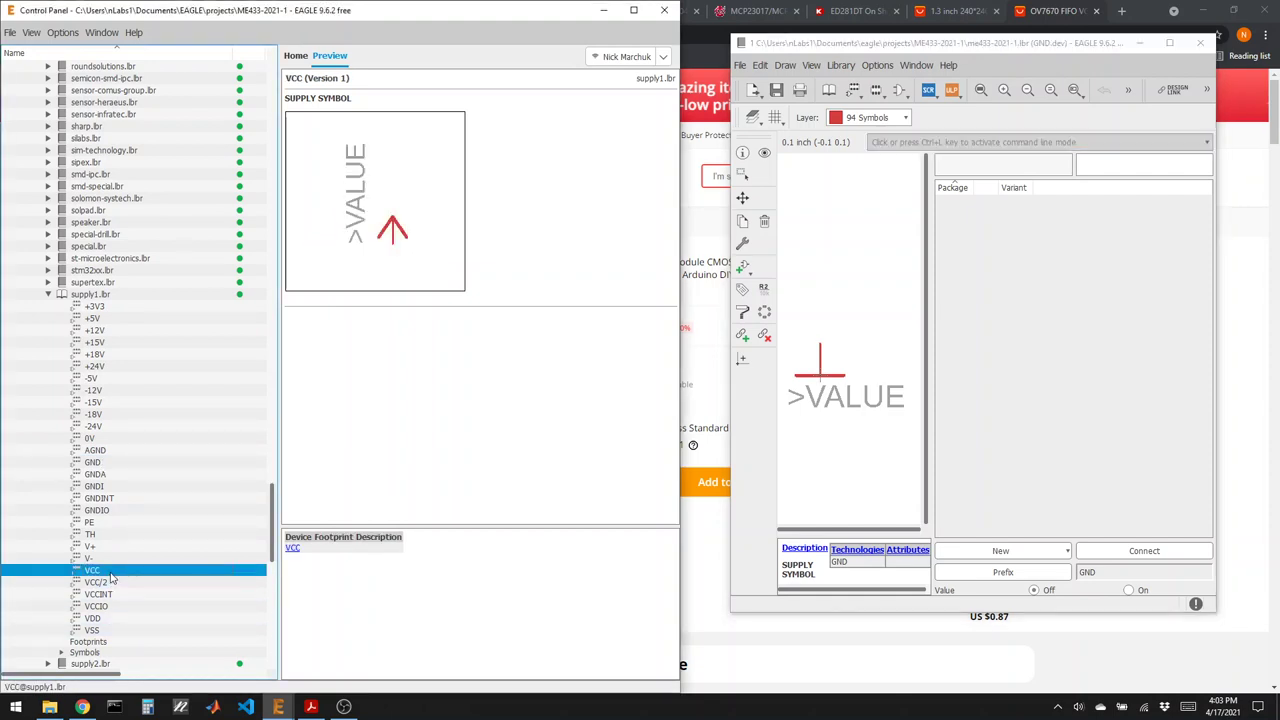
left_click(112, 547)
right_click(112, 547)
left_click(130, 583)
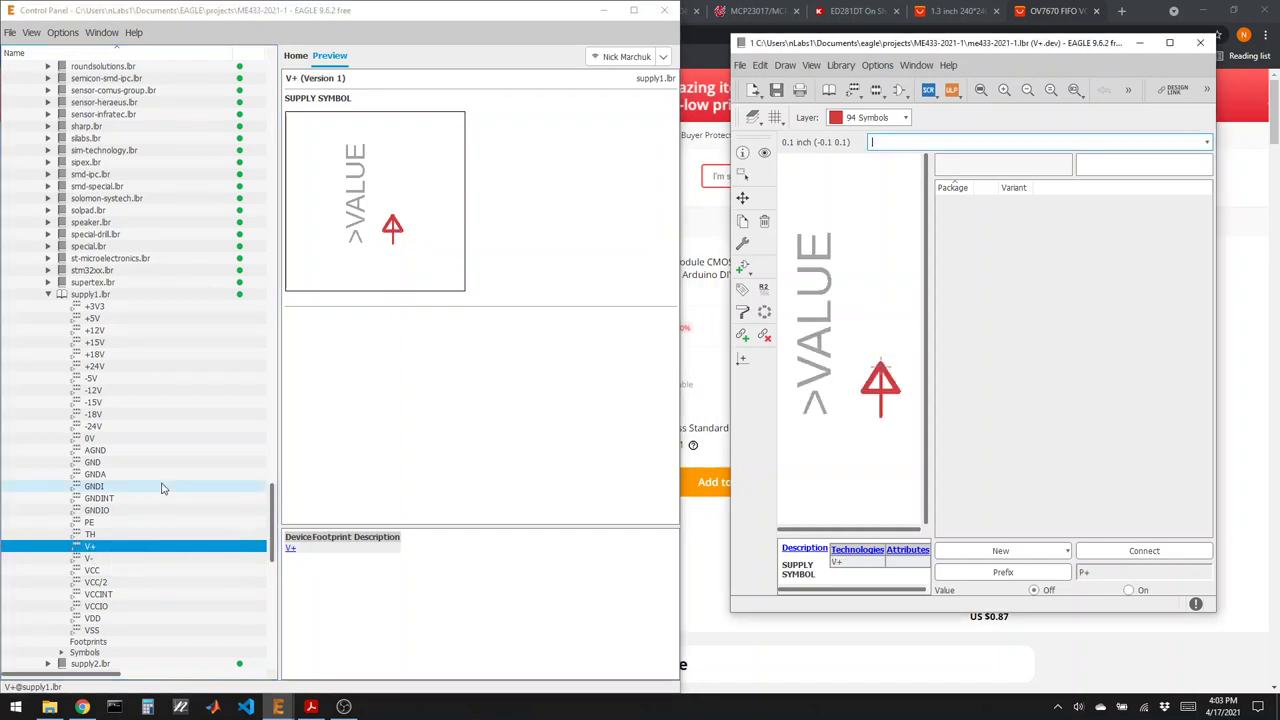
Collapse supply1.lbr, then locate and expand microchip.lbr in the managed Eagle Pcb libraries.
double_click(88, 294)
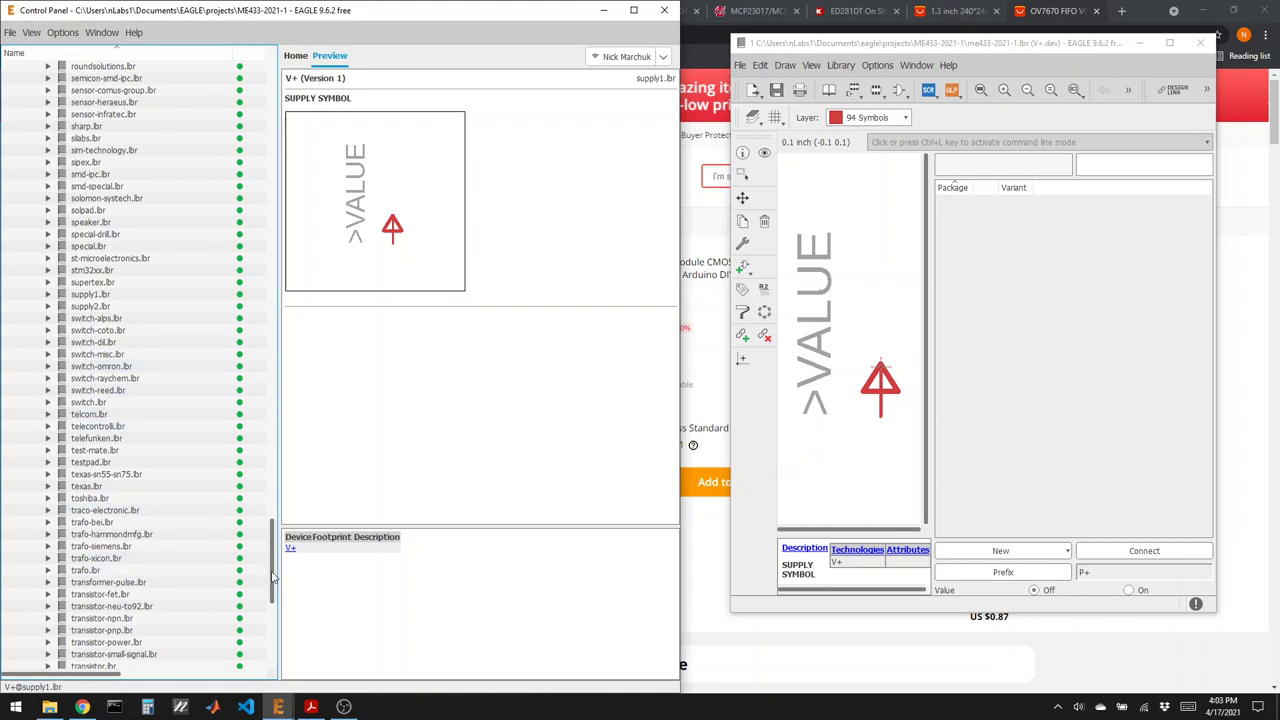
left_click_drag(272, 577, 253, 115)
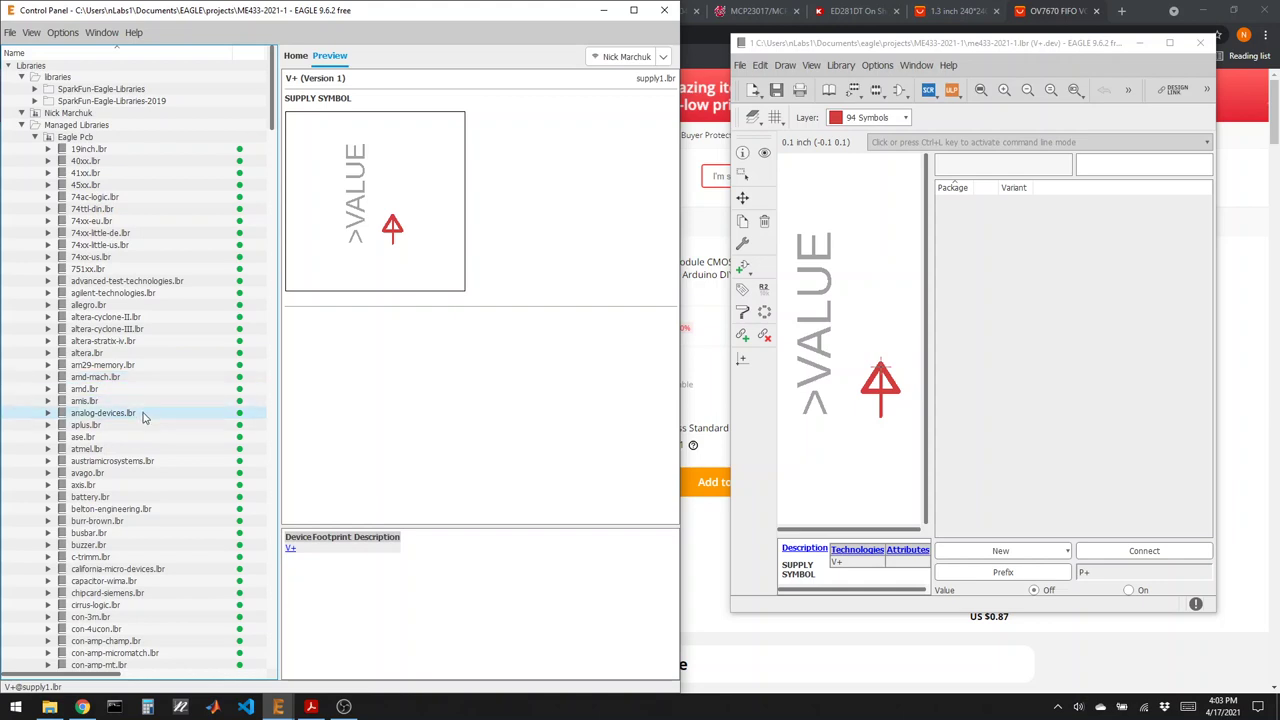
scroll(148, 420, "down", 6)
scroll(148, 423, "down", 3)
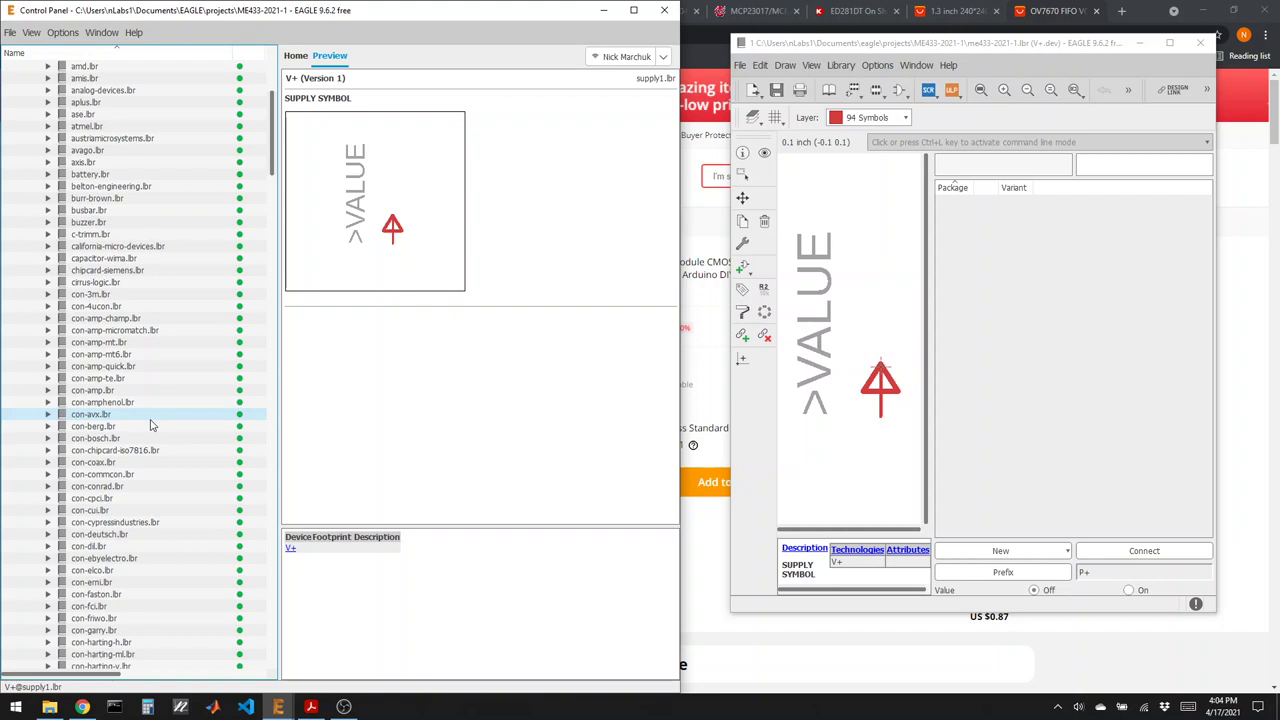
scroll(150, 425, "down", 17)
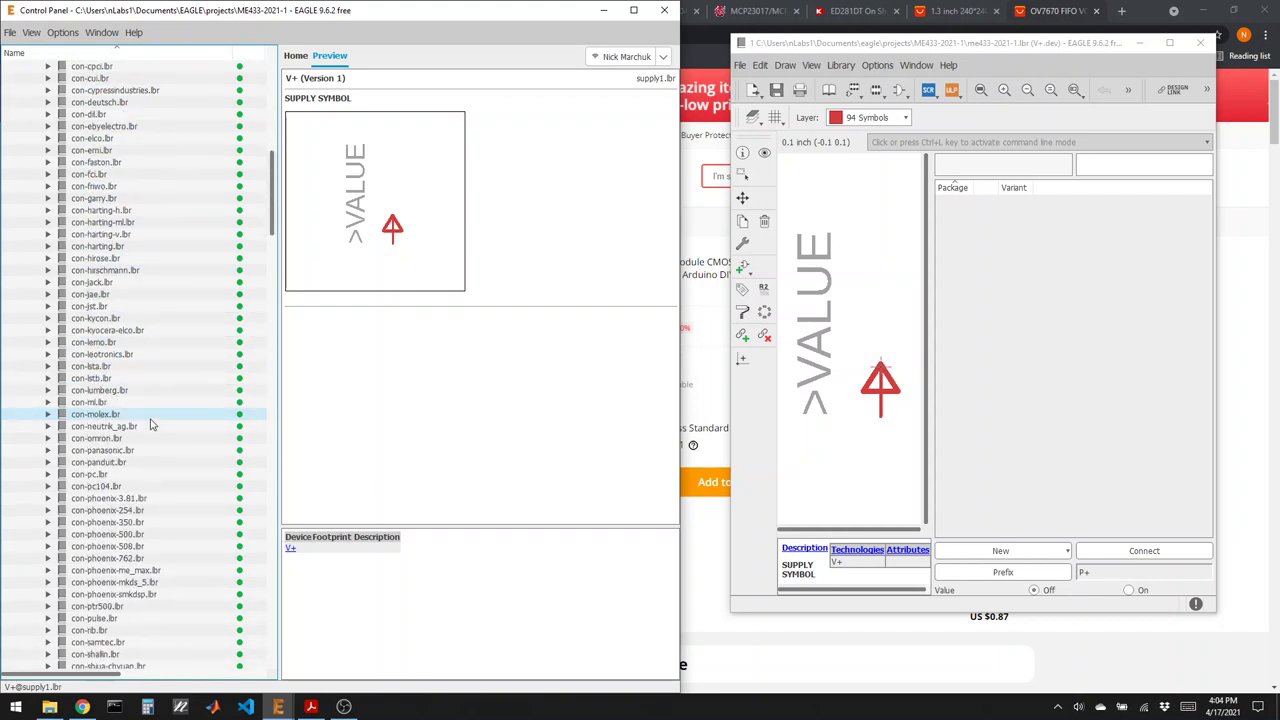
scroll(150, 425, "down", 7)
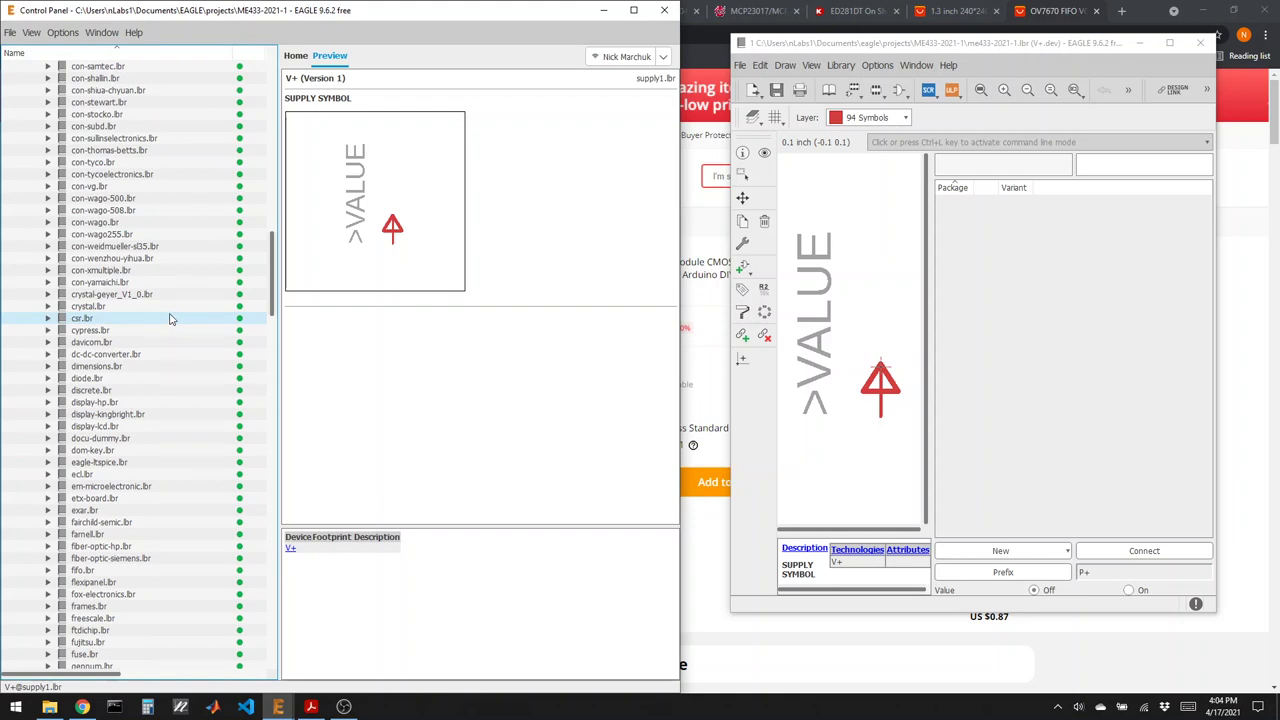
scroll(170, 318, "down", 4)
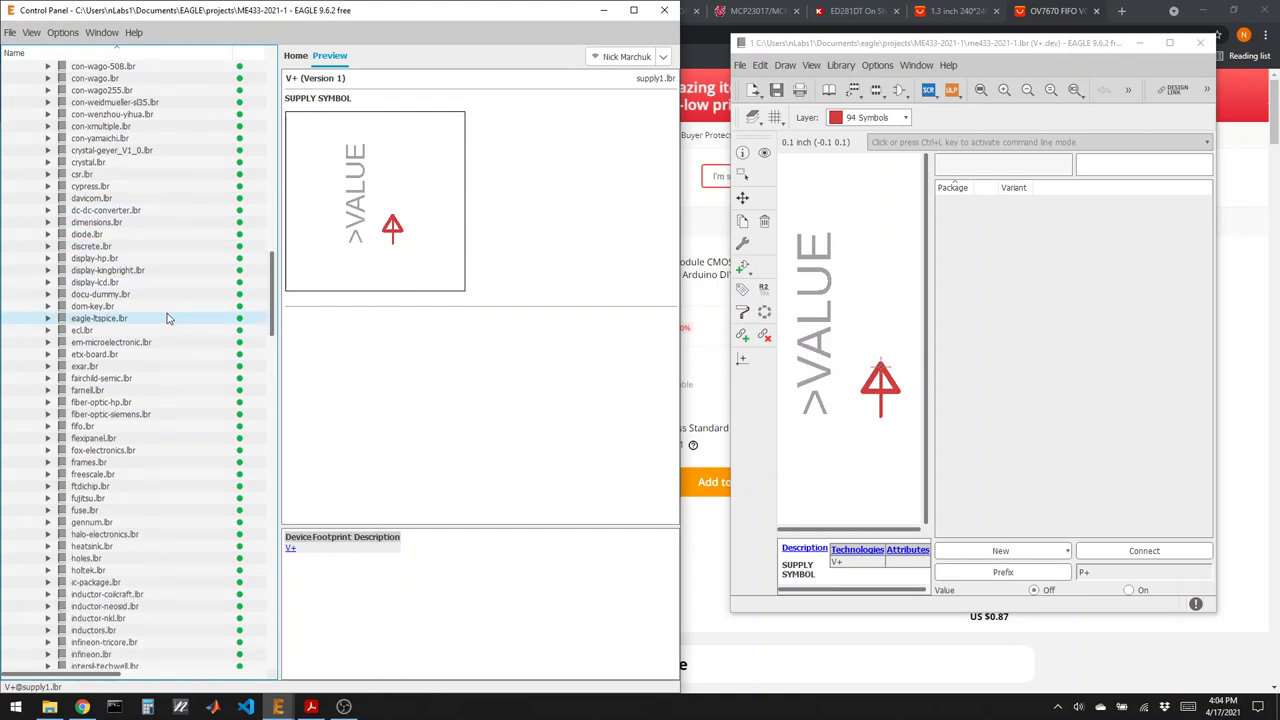
left_click(90, 546)
key("m")
scroll(170, 502, "down", 6)
scroll(168, 505, "down", 2)
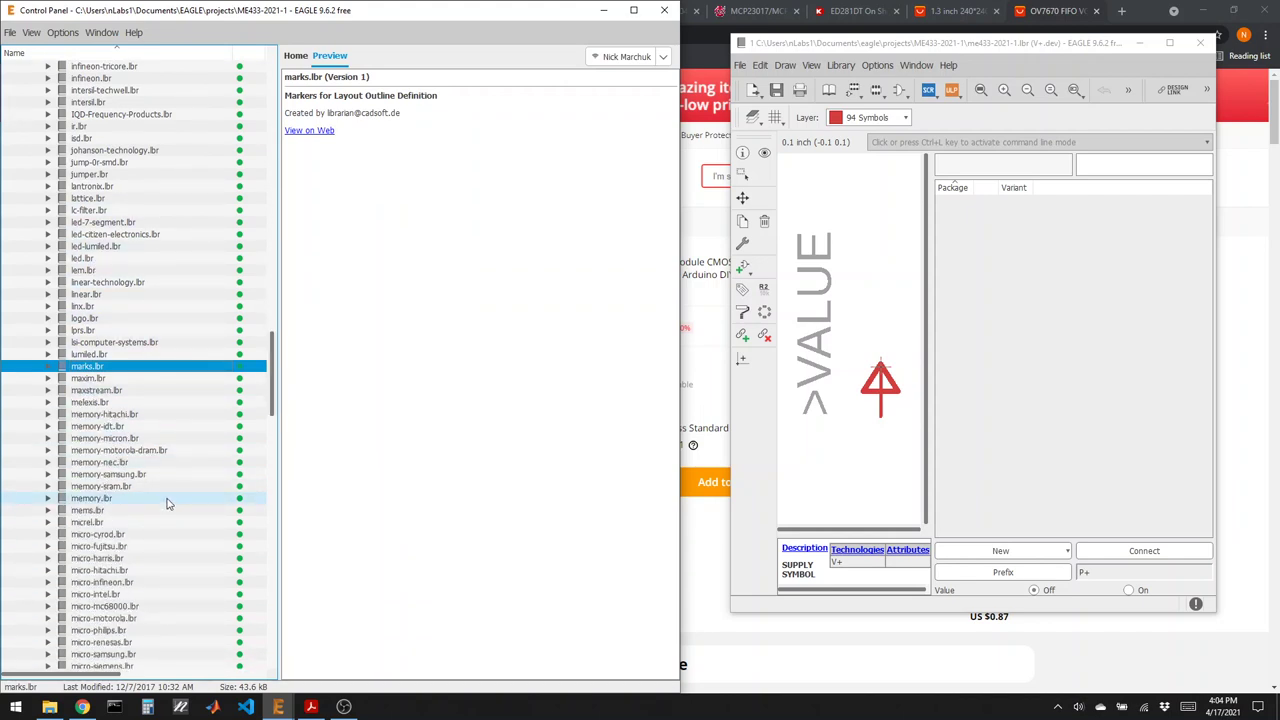
scroll(168, 503, "down", 3)
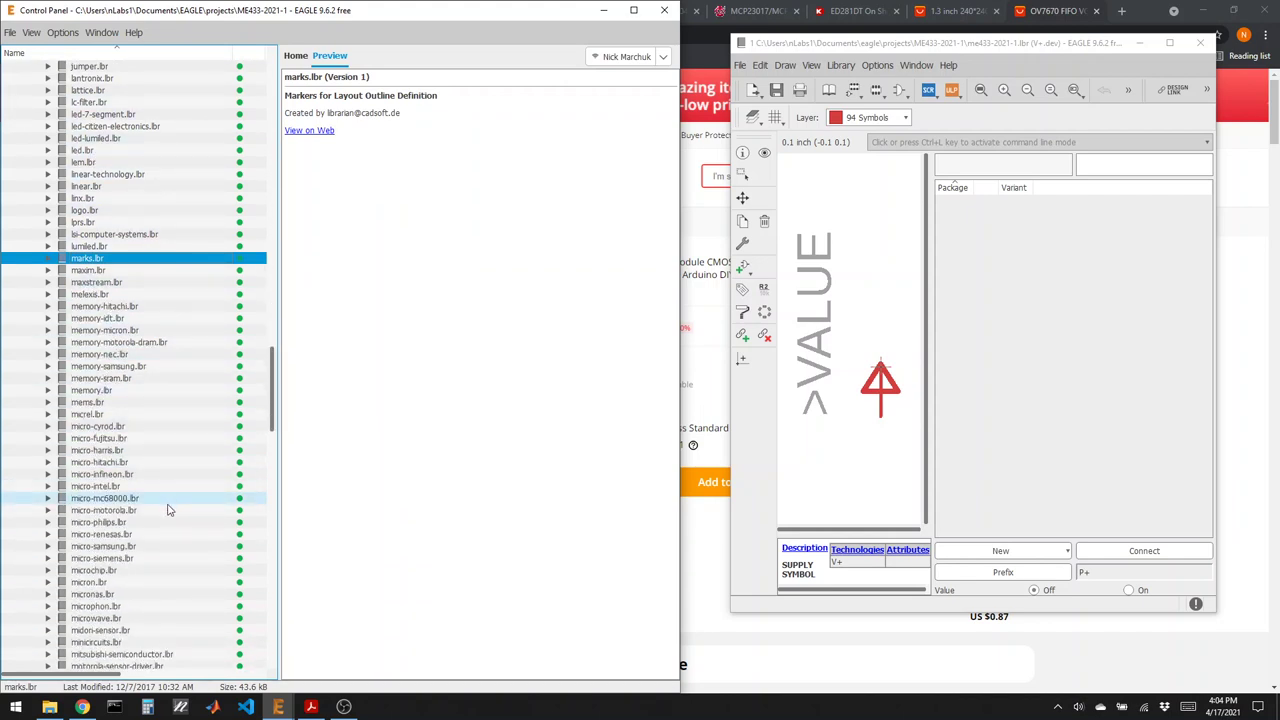
left_click(27, 574)
left_click(45, 570)
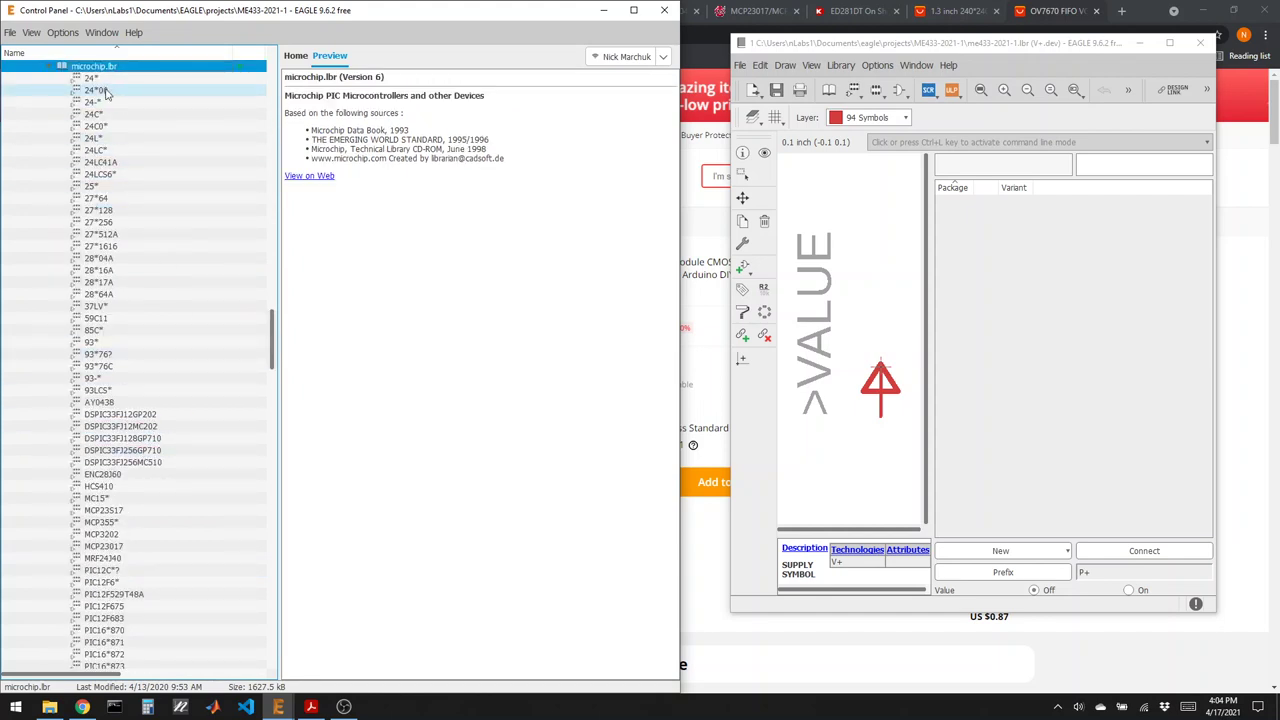
Preview the 24L* EEPROM in microchip.lbr, then expand the library's footprints and compare DIL28-3 with DIL28-6.
left_click(93, 137)
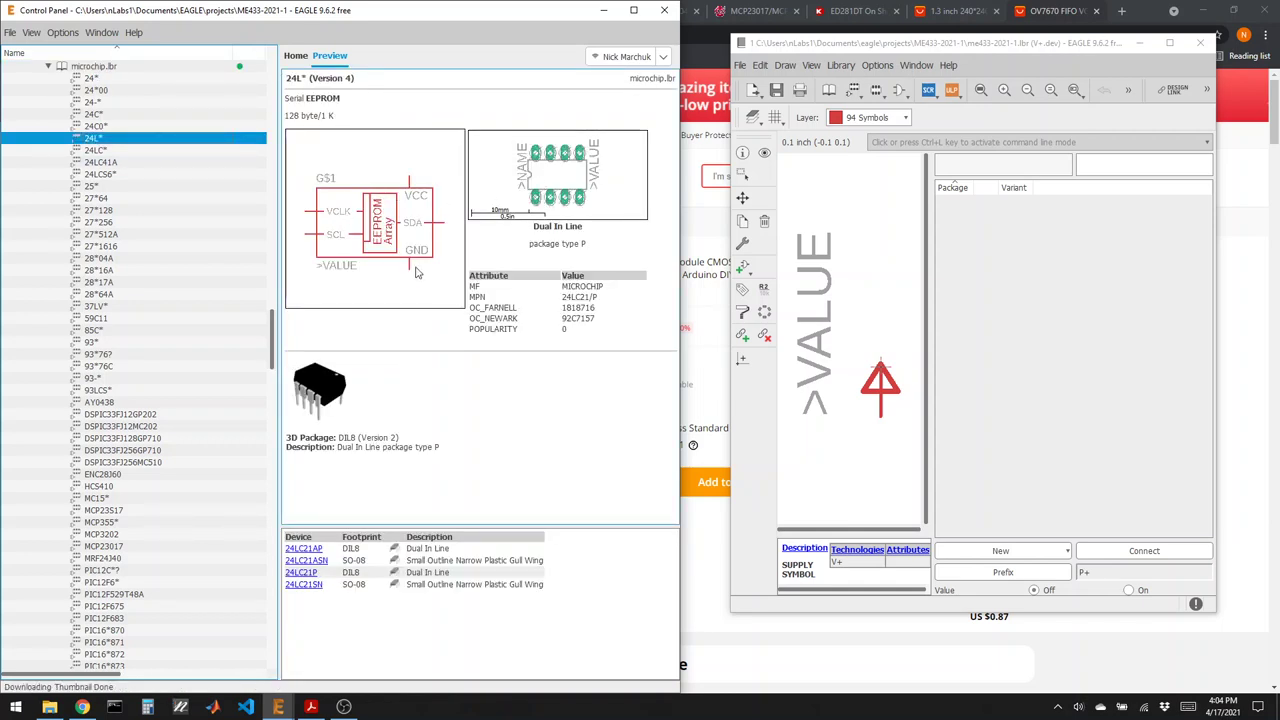
scroll(135, 341, "down", 9)
scroll(135, 341, "down", 20)
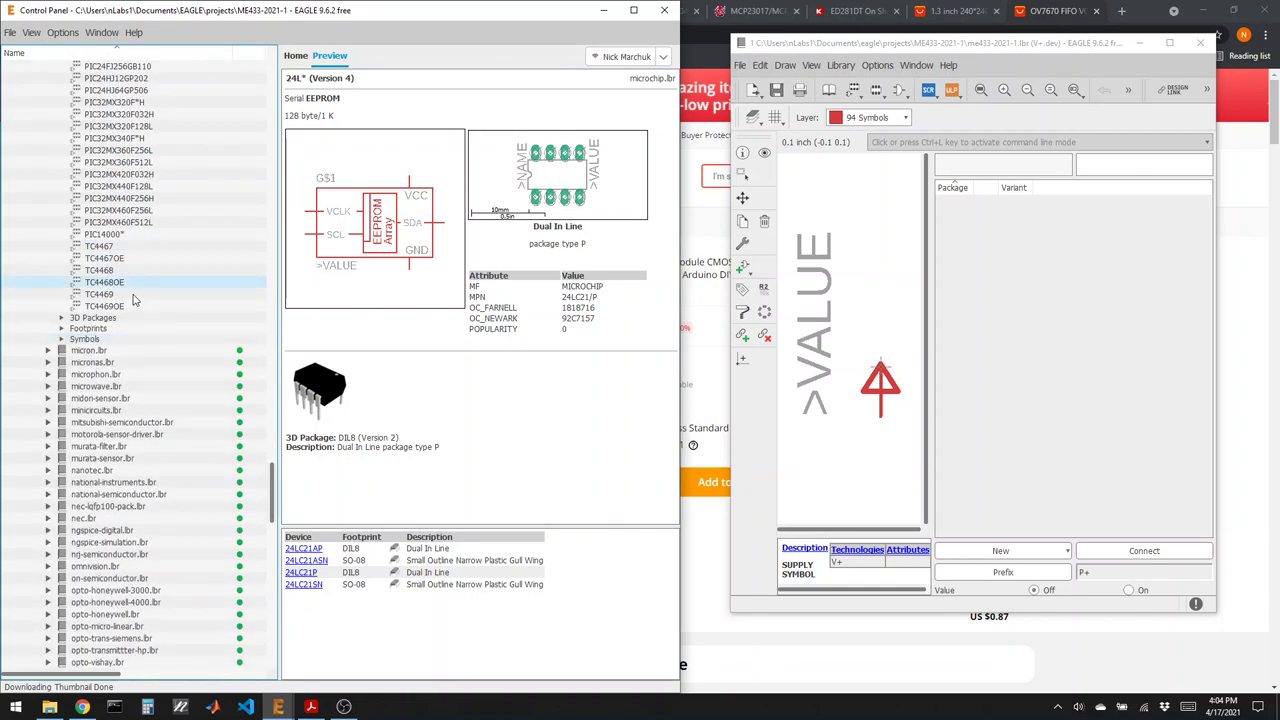
double_click(115, 334)
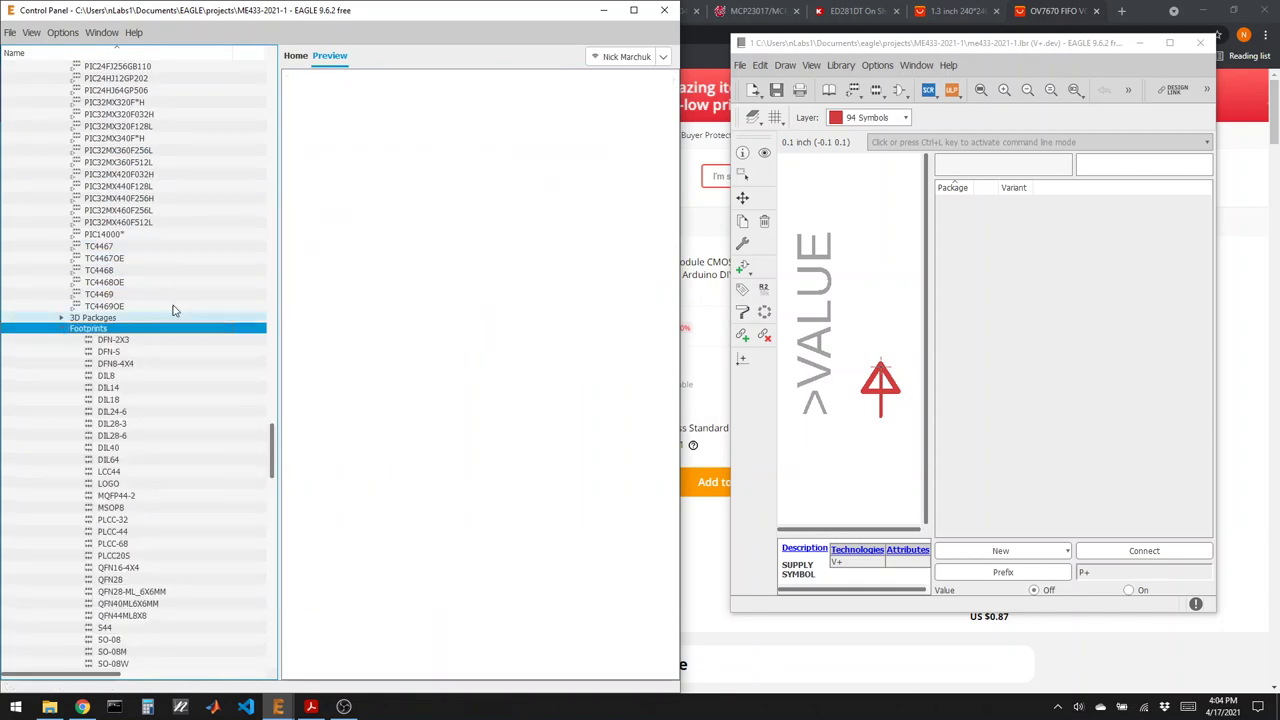
scroll(167, 423, "down", 2)
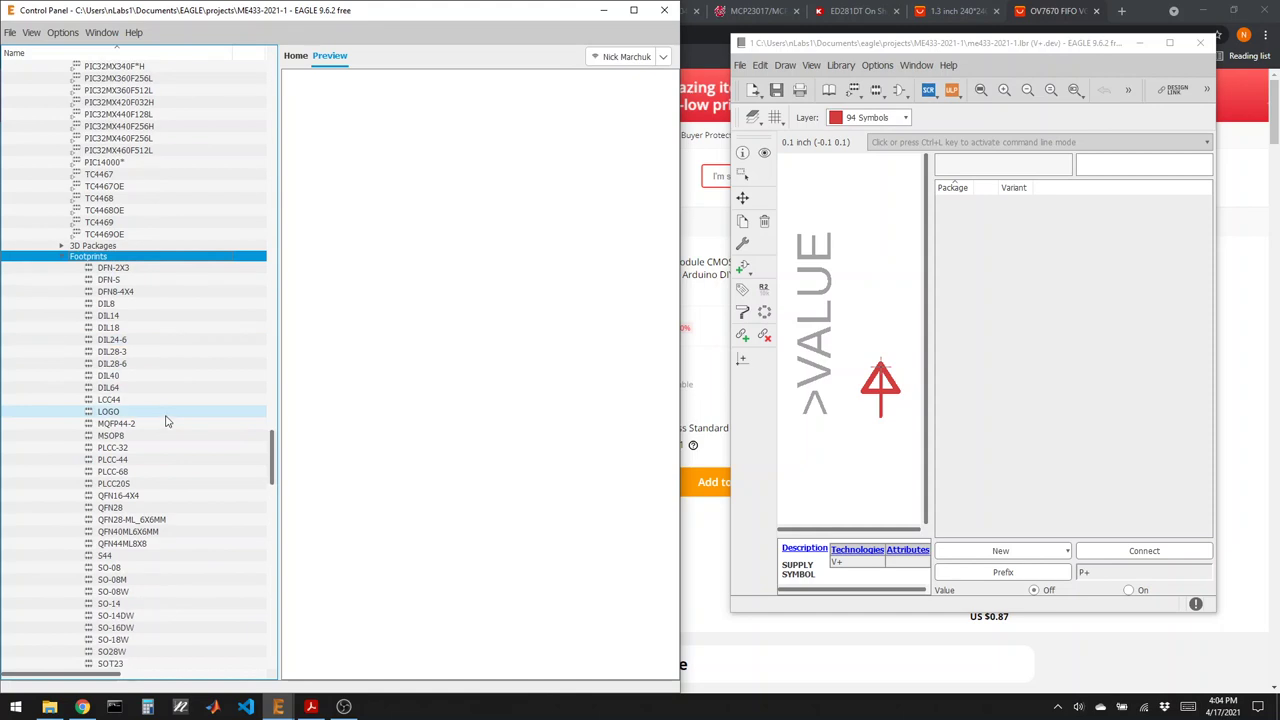
left_click(112, 352)
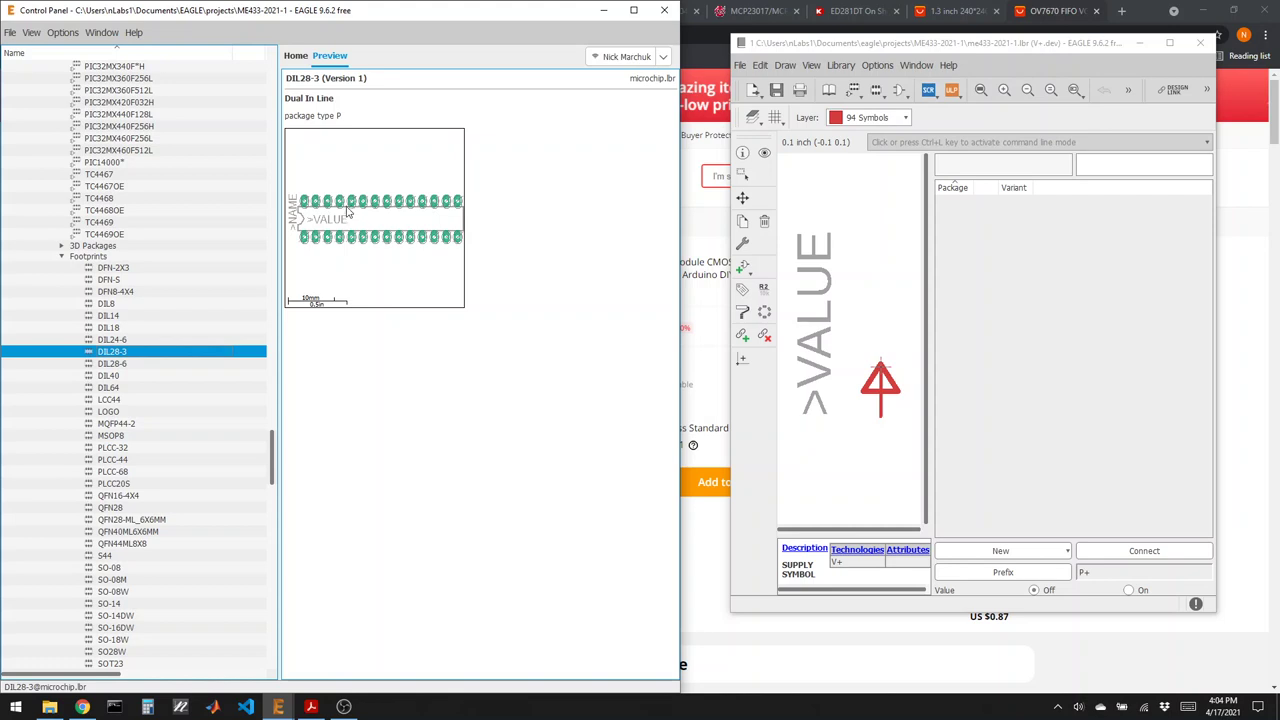
left_click(132, 364)
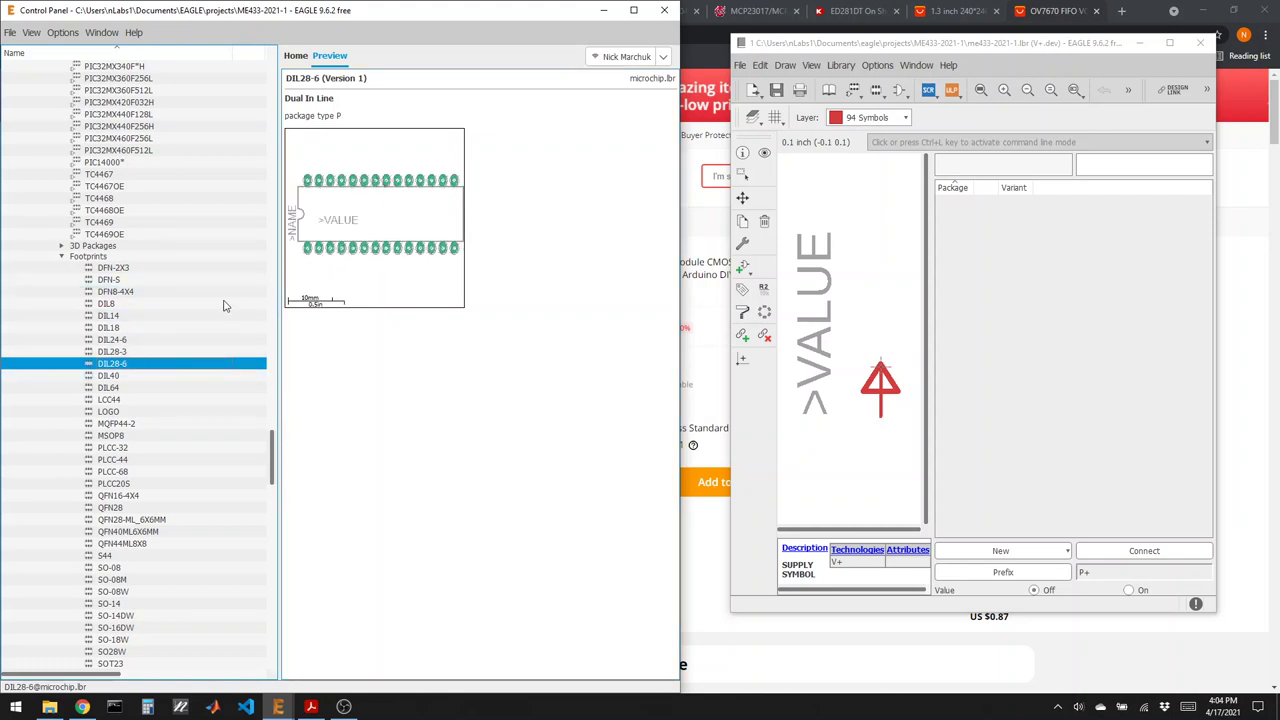
Copy the DIL28-3 footprint from microchip.lbr into me433-2021-1.lbr.
left_click(115, 351)
right_click(117, 354)
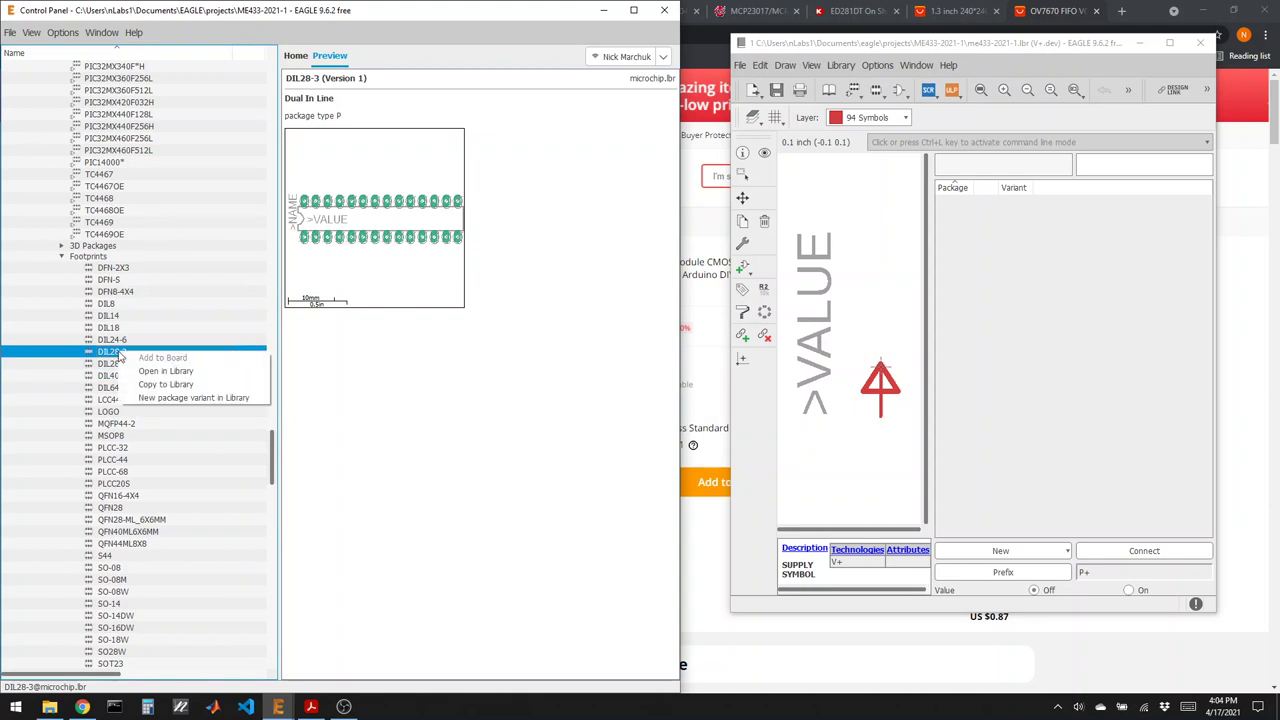
left_click(161, 385)
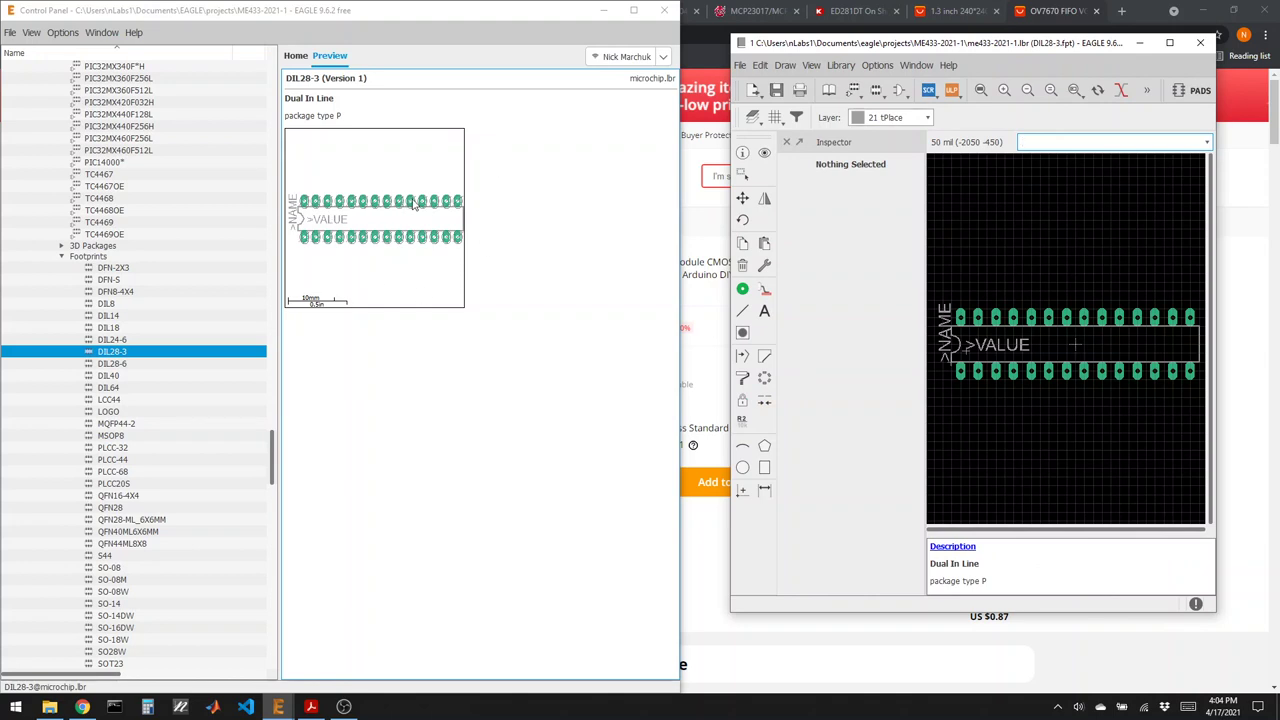
left_click(743, 175)
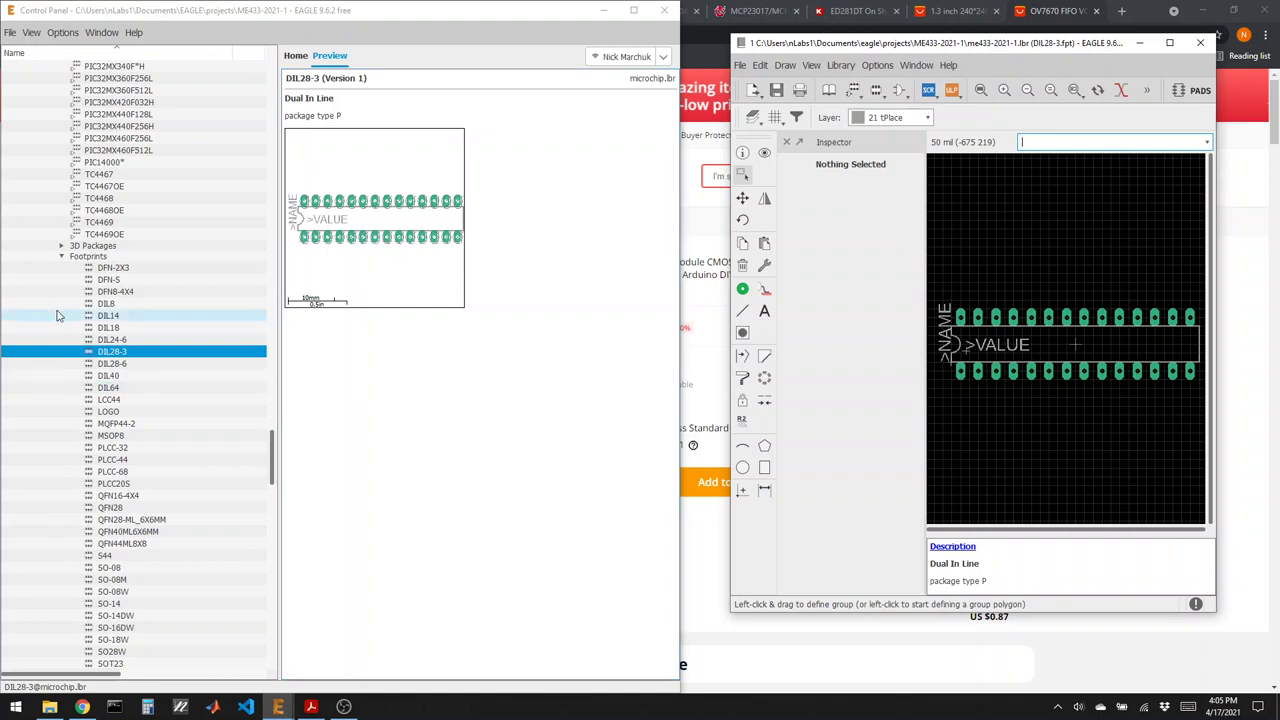
Collapse the footprints list and the microchip.lbr library.
left_click(60, 257)
scroll(127, 367, "up", 15)
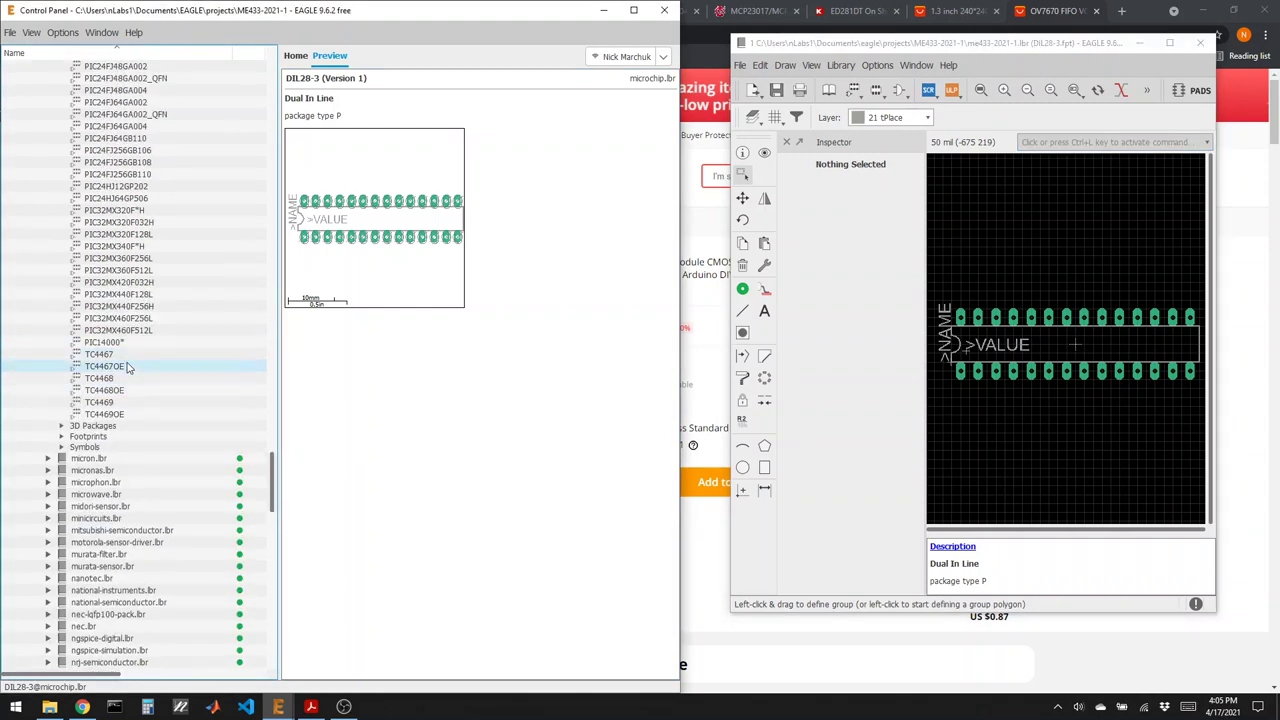
scroll(127, 367, "up", 8)
left_click_drag(276, 397, 272, 290)
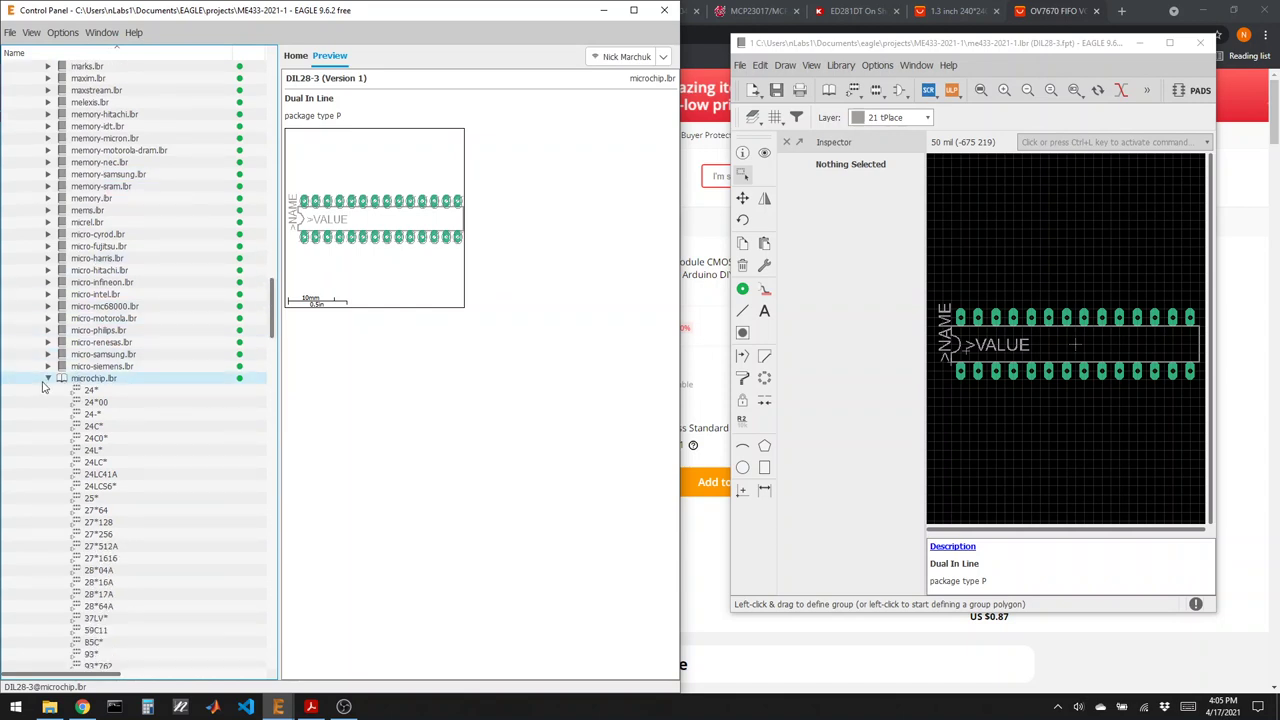
left_click(46, 379)
Expand led.lbr and copy its LED device into me433-2021-1.lbr.
left_click_drag(274, 438, 260, 366)
left_click(75, 474)
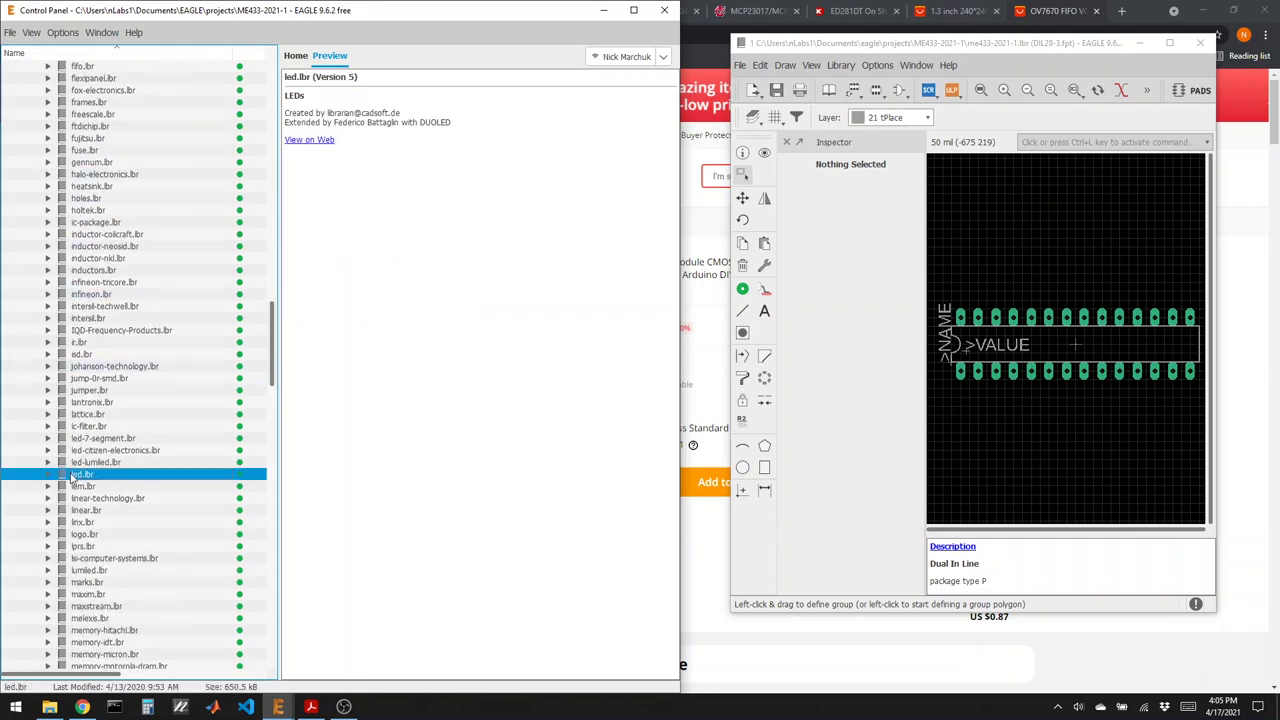
left_click(46, 474)
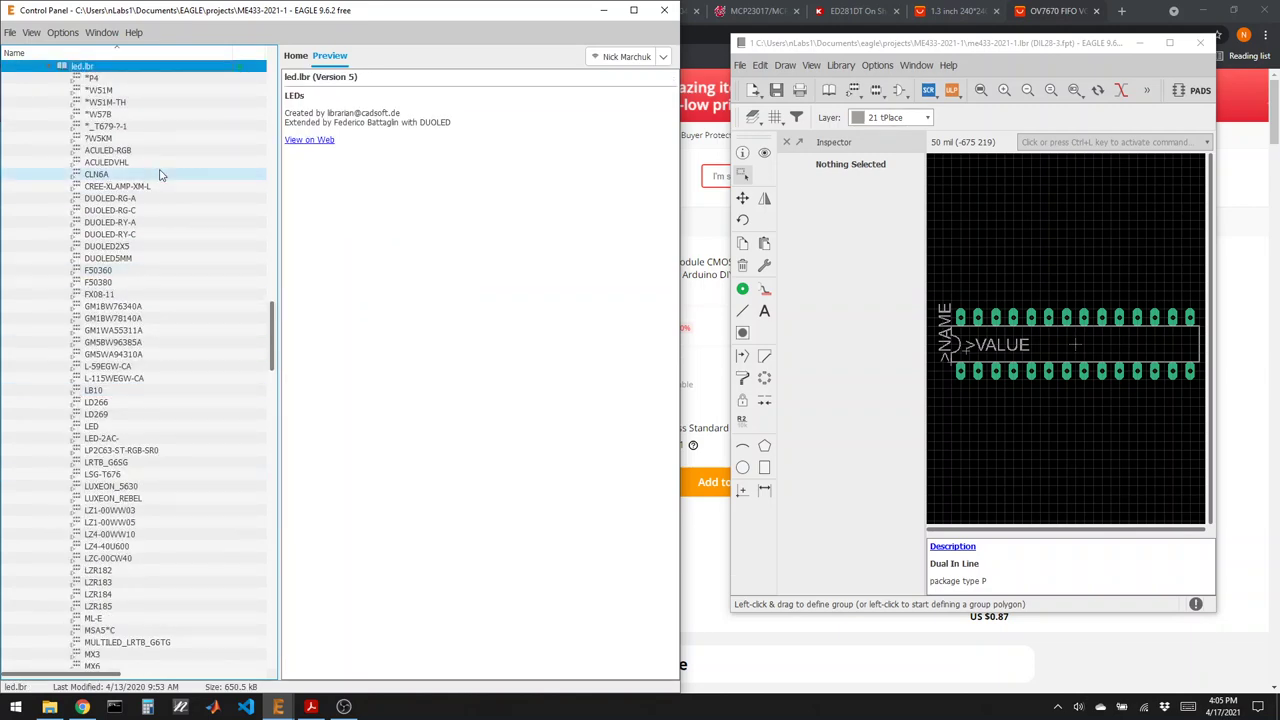
left_click(148, 427)
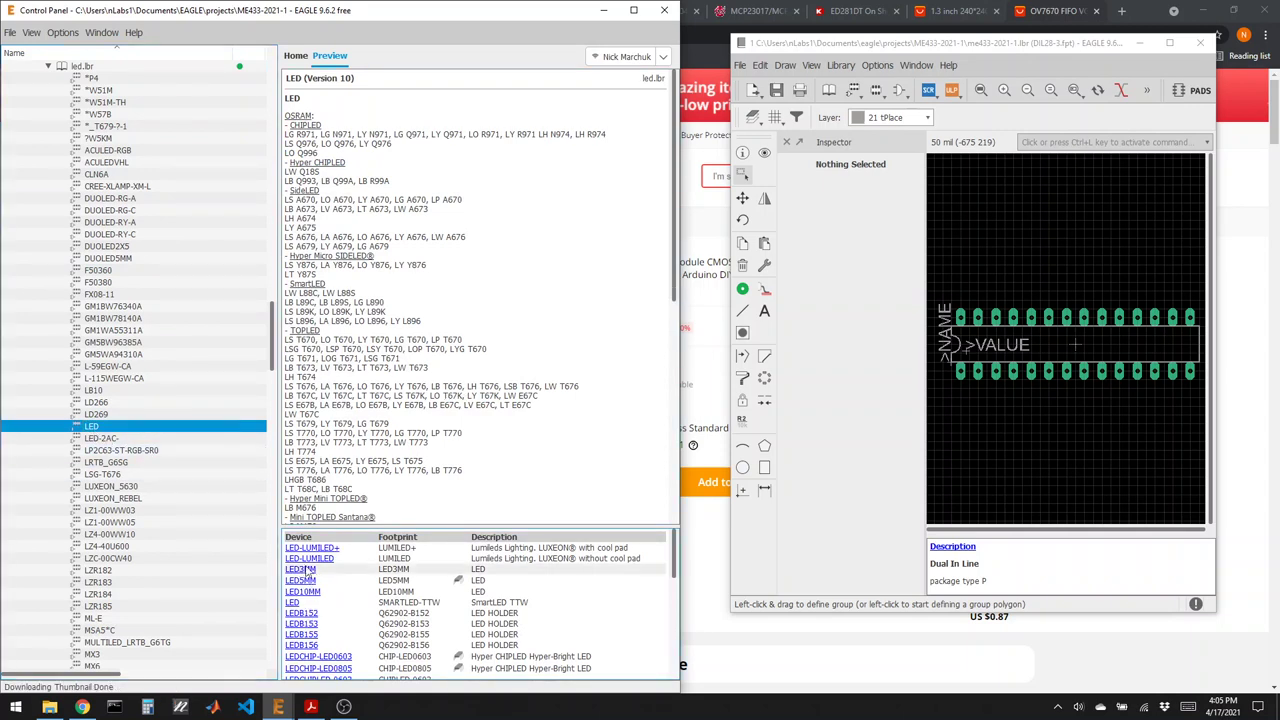
right_click(101, 427)
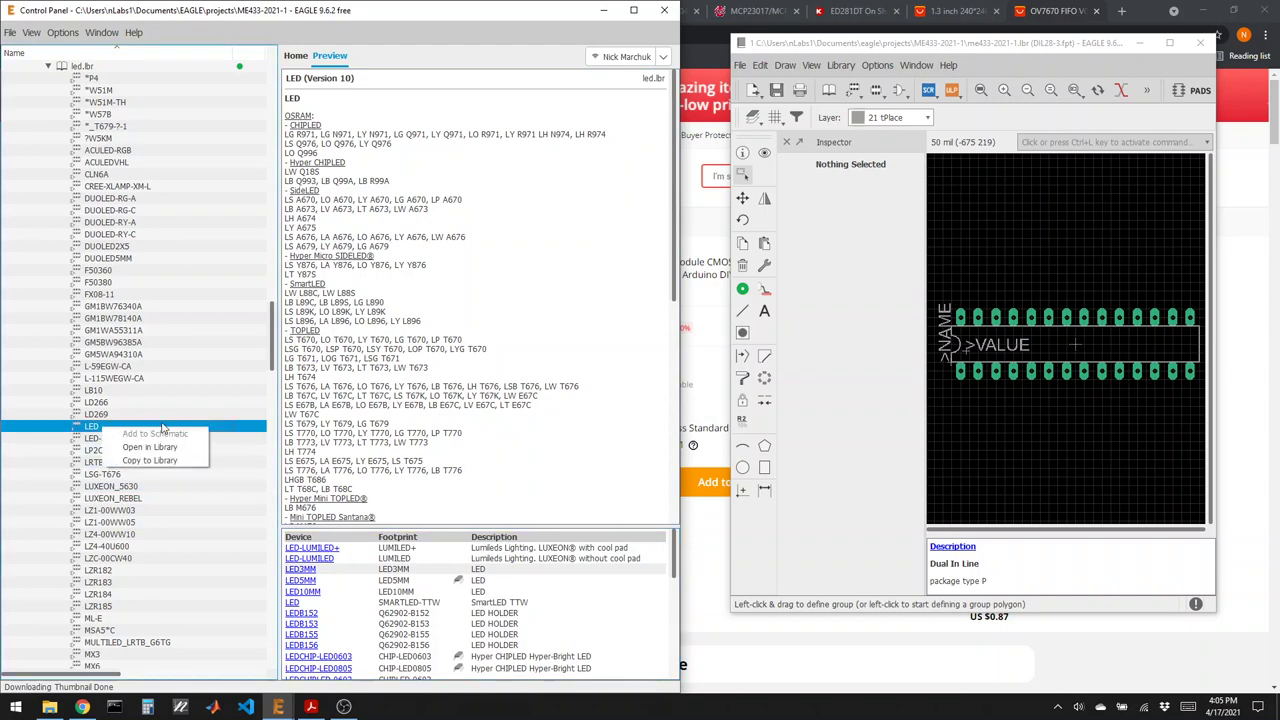
left_click(176, 462)
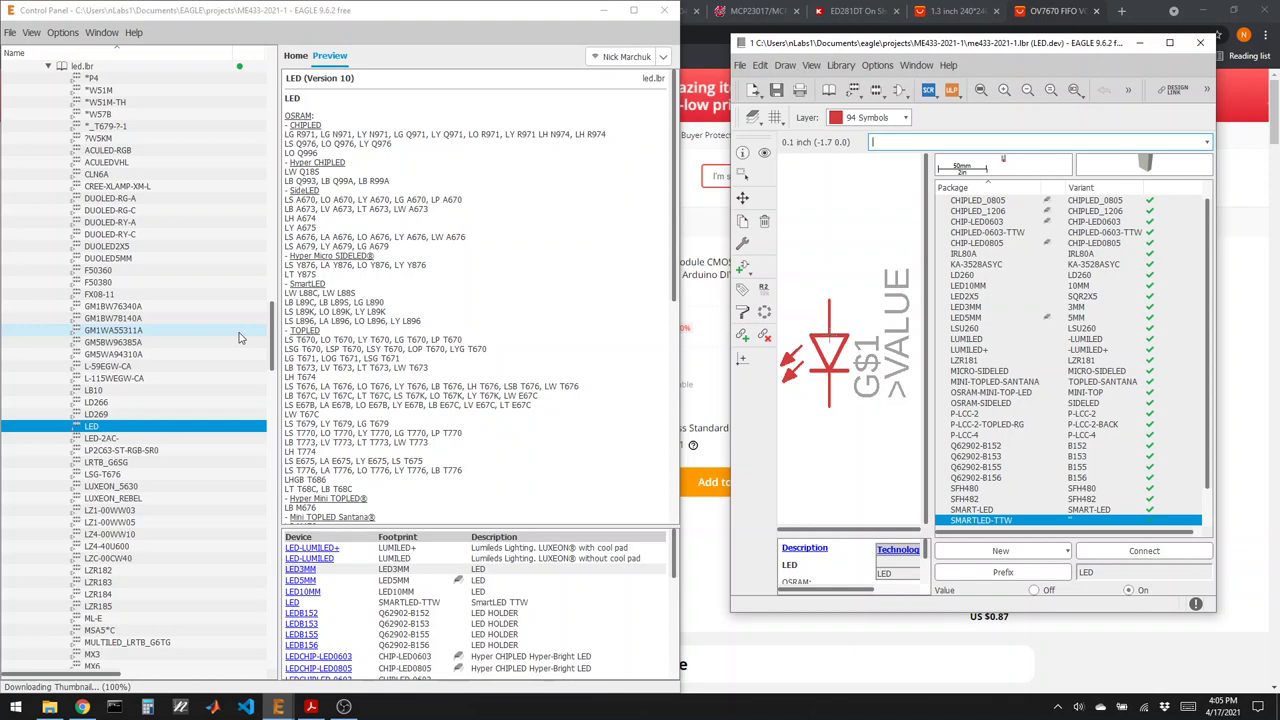
Collapse the Managed Libraries branch so the projects are within view.
left_click_drag(270, 335, 280, 185)
scroll(40, 145, "up", 20)
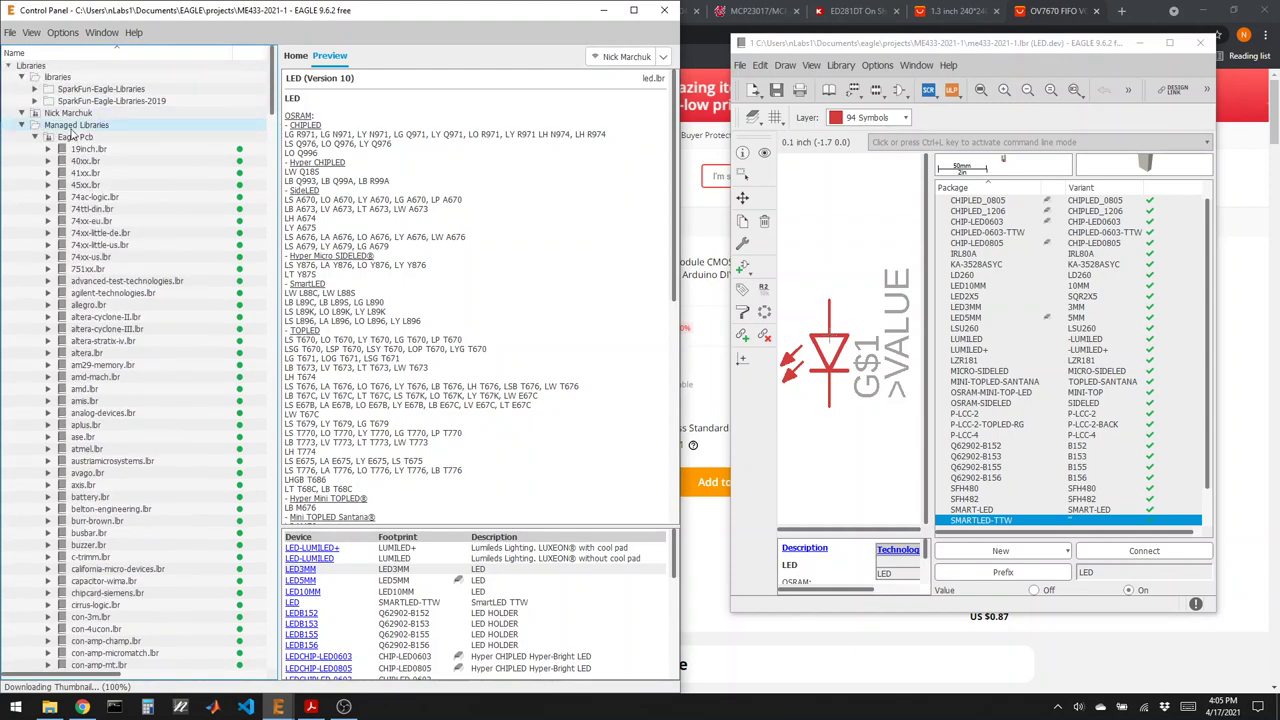
left_click(48, 137)
left_click(22, 125)
left_click(93, 205)
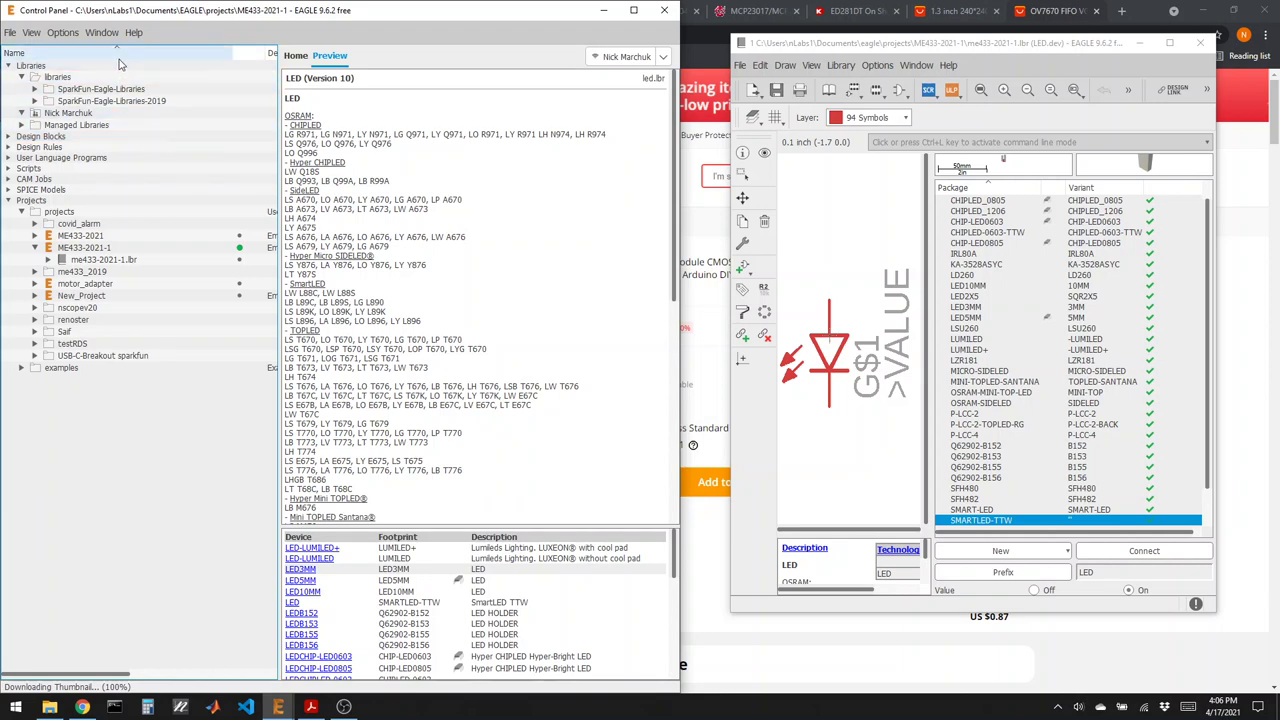
left_click(10, 33)
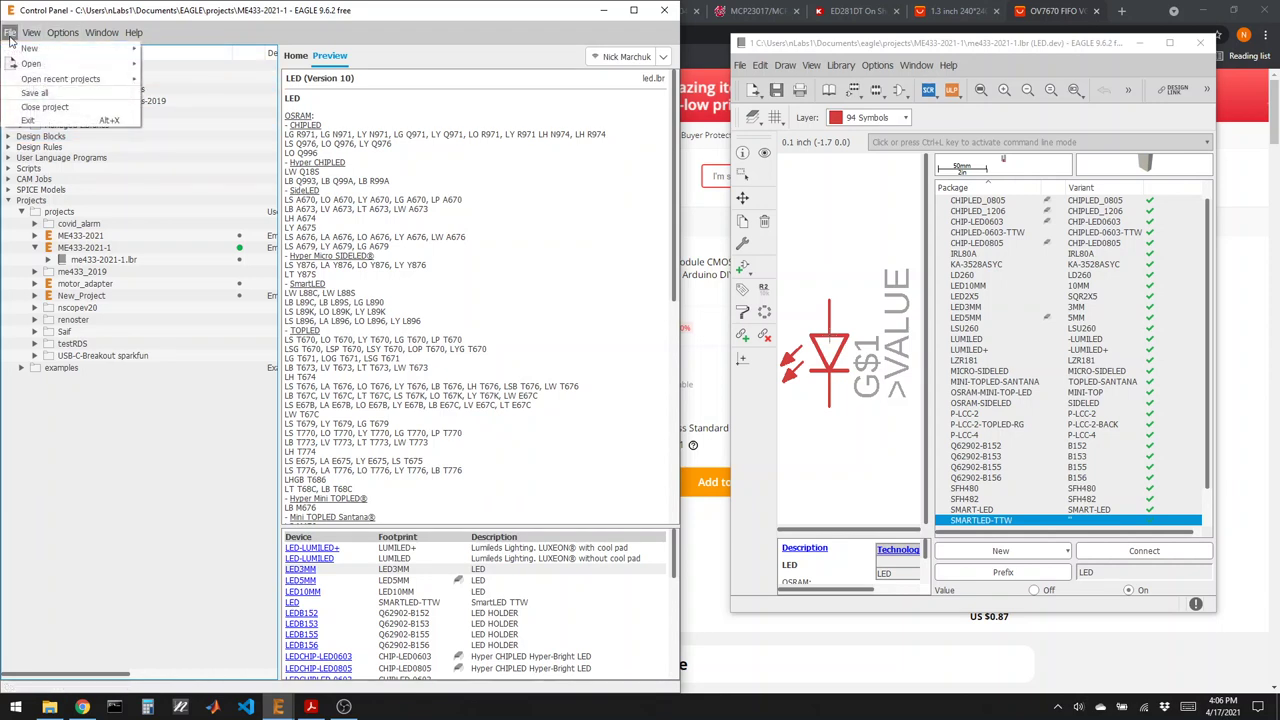
mouse_move(26, 68)
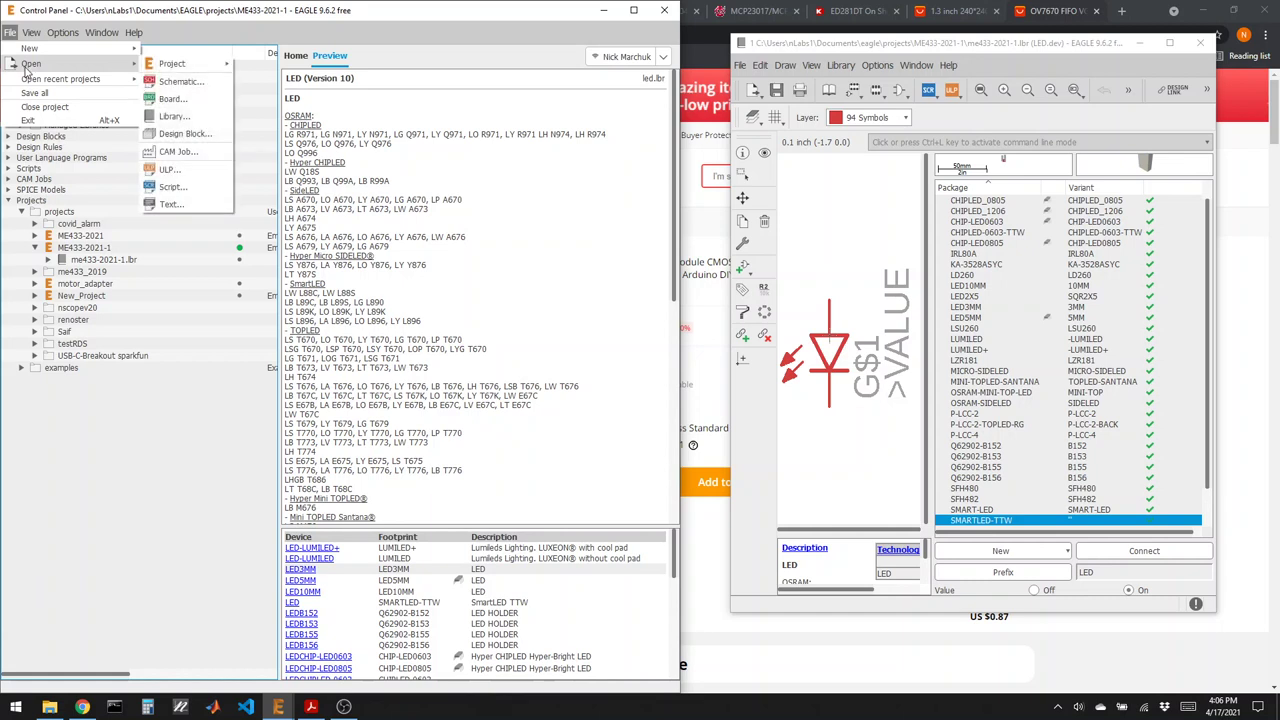
left_click(170, 117)
Save me433-2021-1.lbr and close its library editor window.
left_click(776, 90)
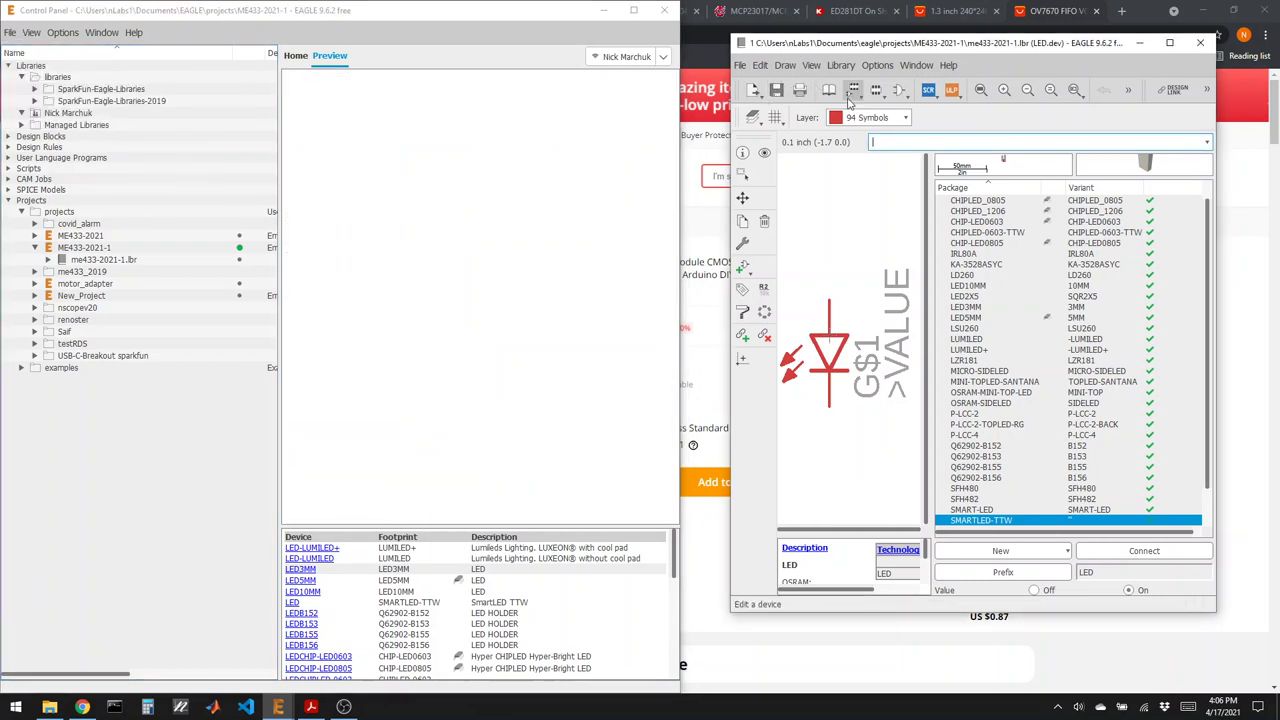
left_click(1200, 42)
Open the library file SparkFun-Connectors.lbr from the Documents\eagle folder.
left_click(9, 32)
mouse_move(30, 63)
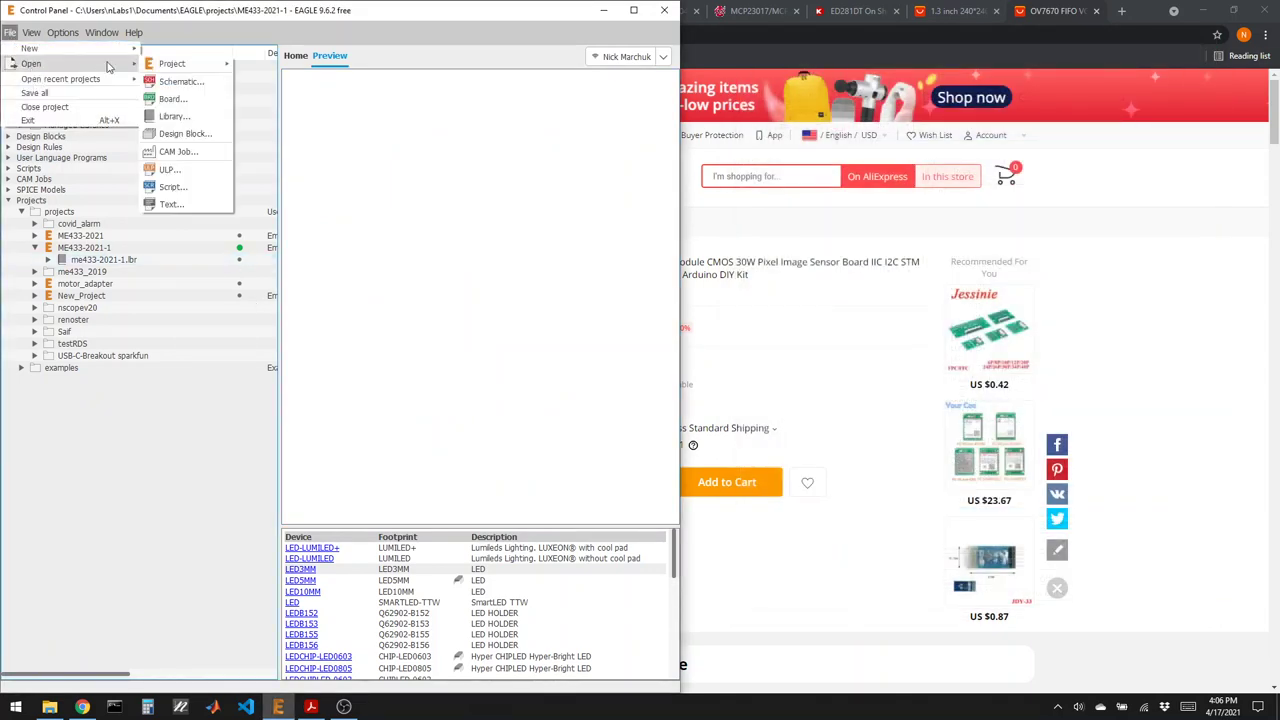
left_click(184, 118)
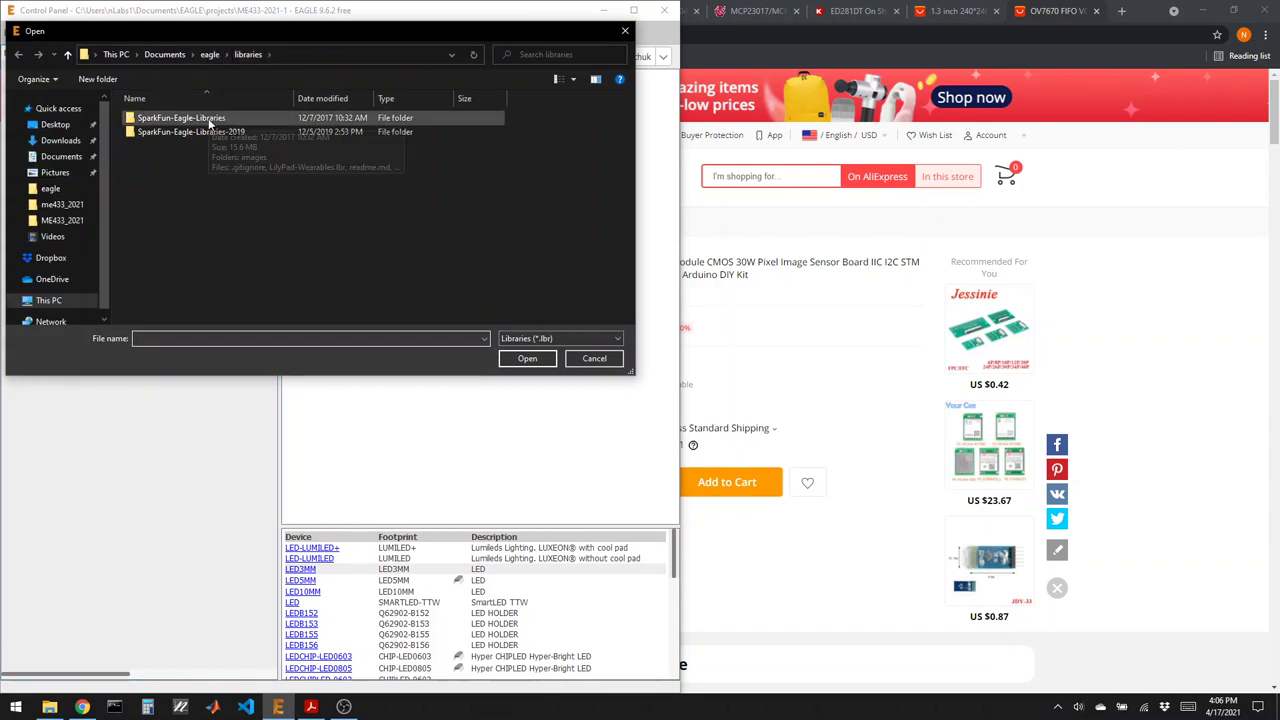
key("alt+Up")
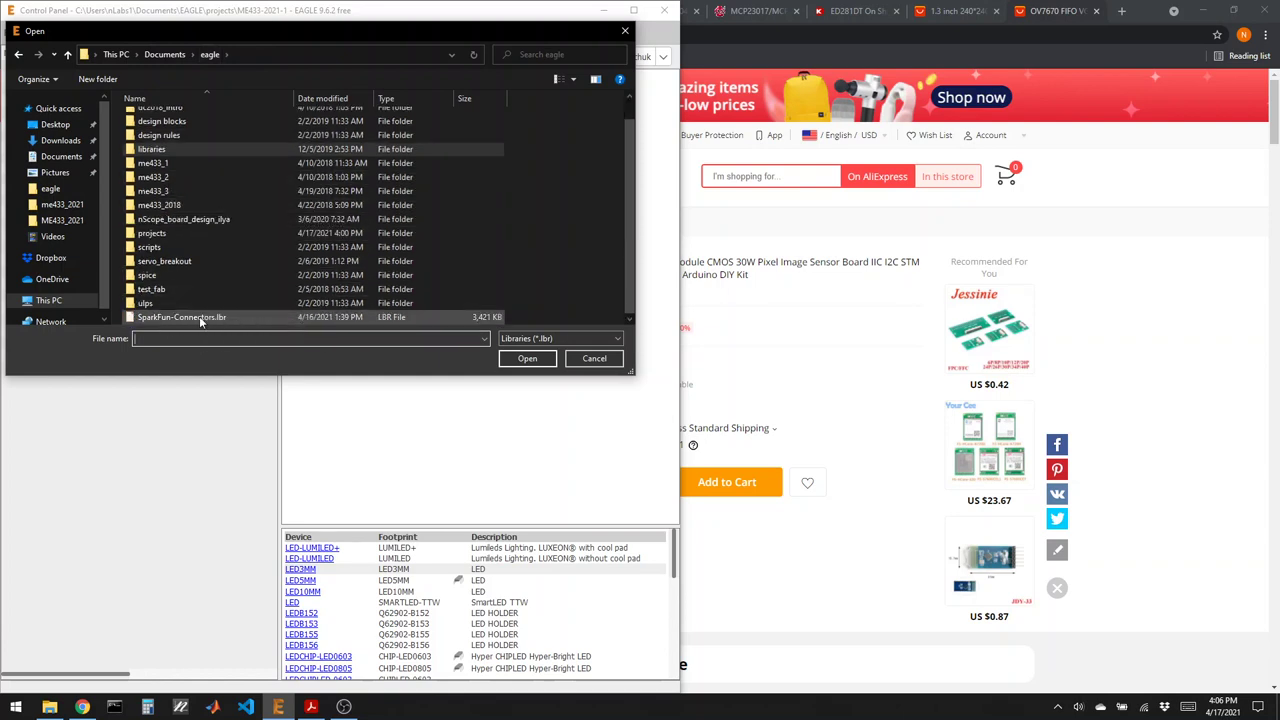
left_click(200, 318)
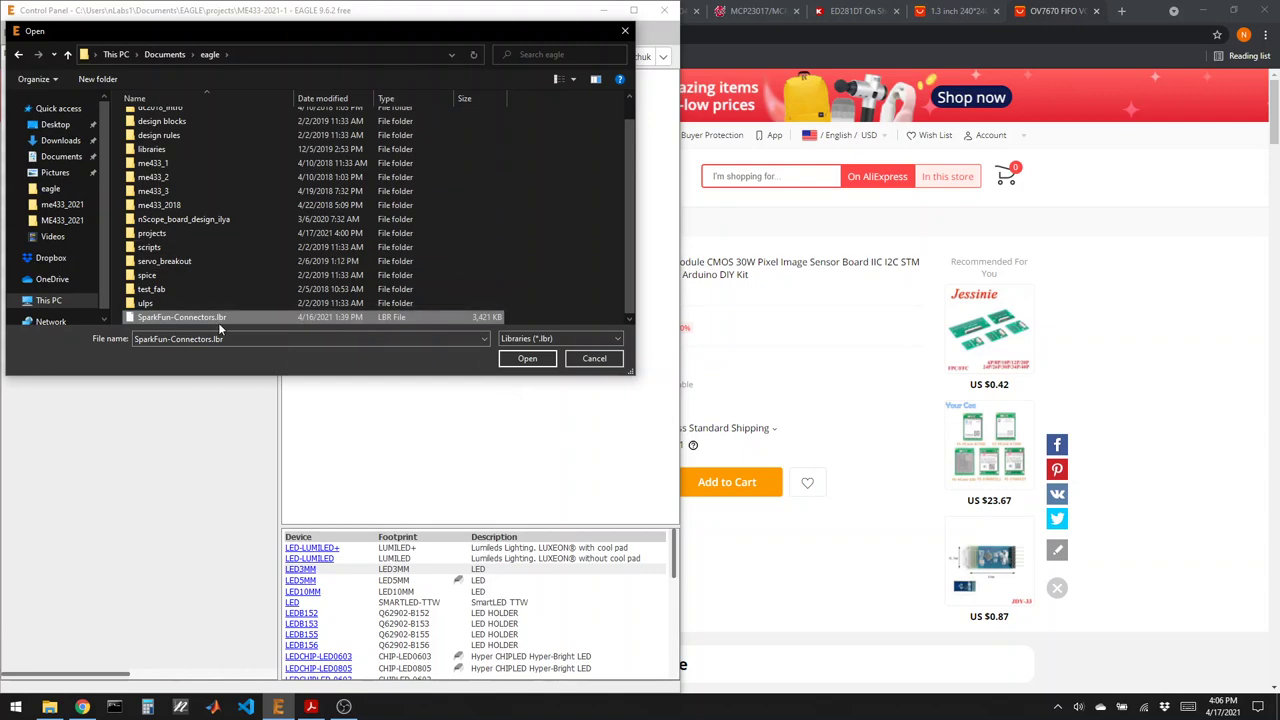
left_click(524, 359)
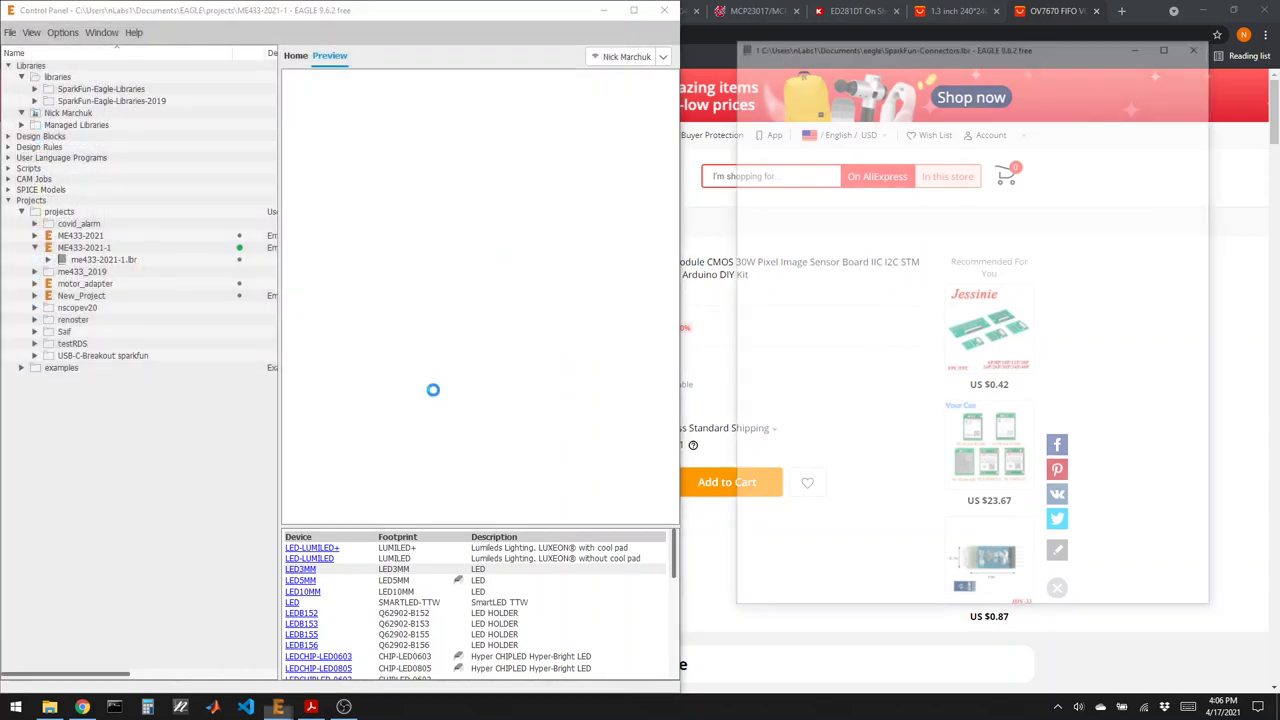
Examine the CONN_01 device and the single-pin 1X01 footprint variants in the SparkFun-Connectors library.
double_click(840, 48)
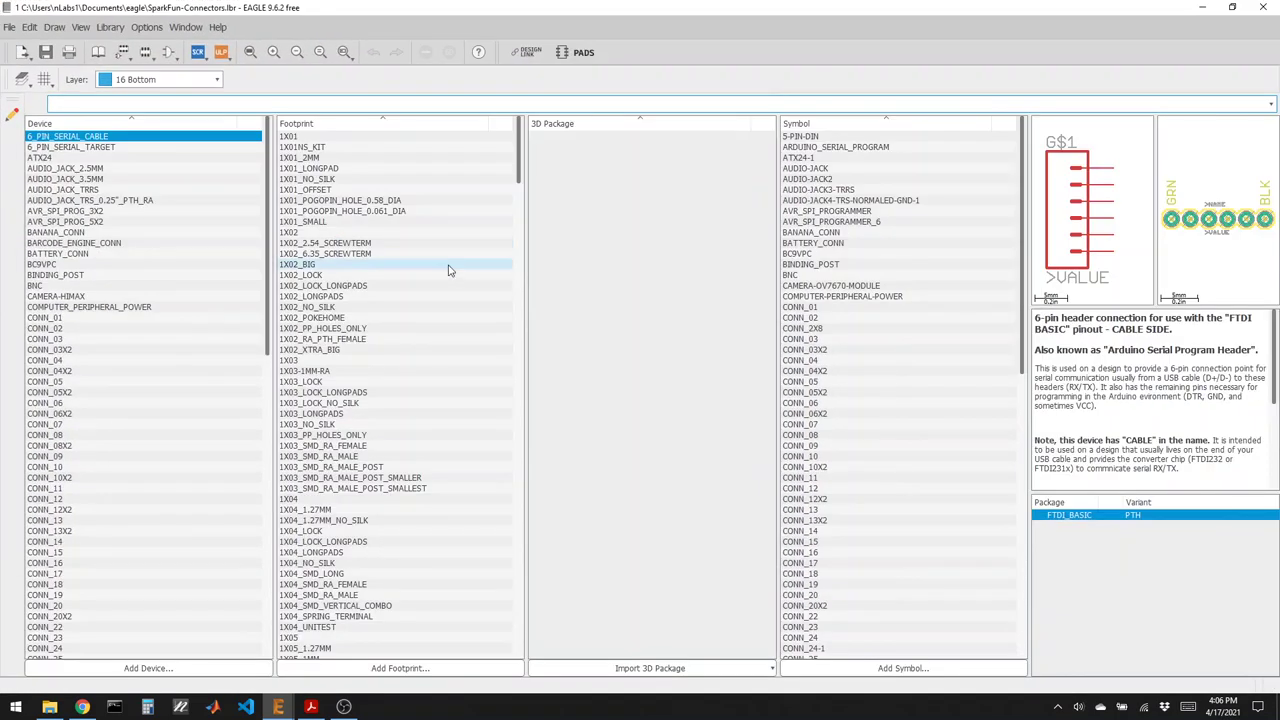
left_click(45, 318)
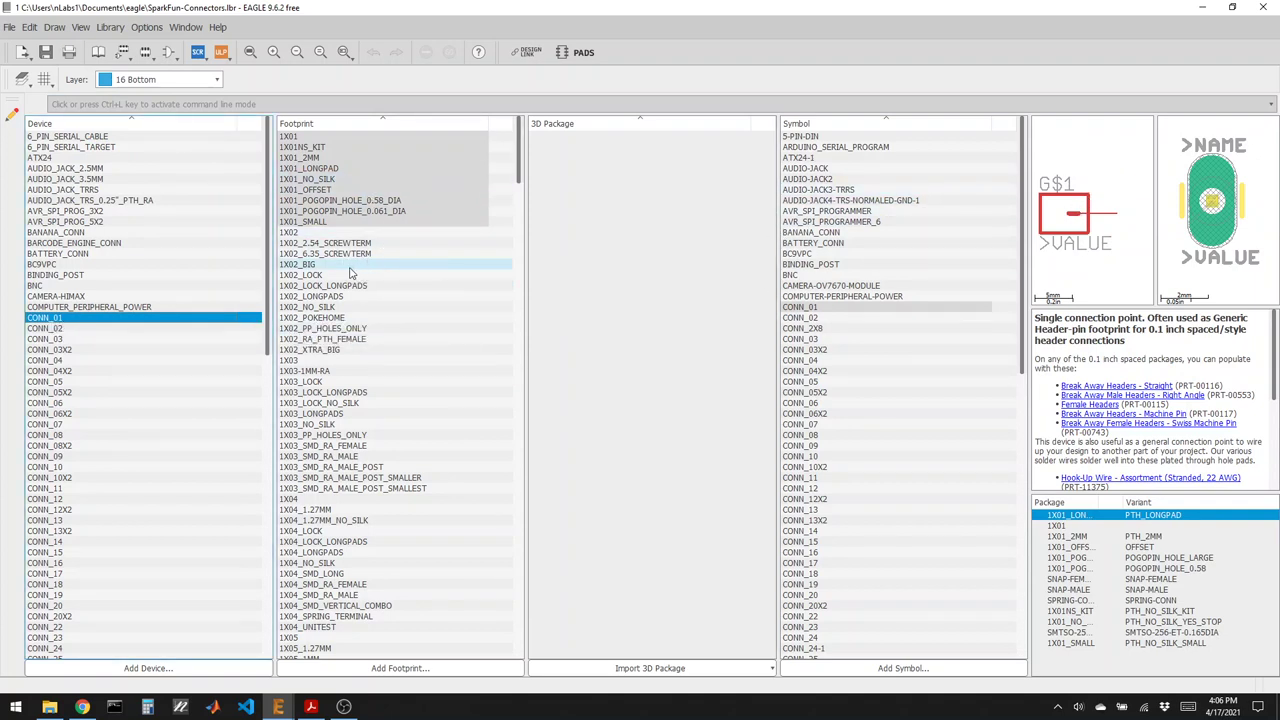
left_click(300, 136)
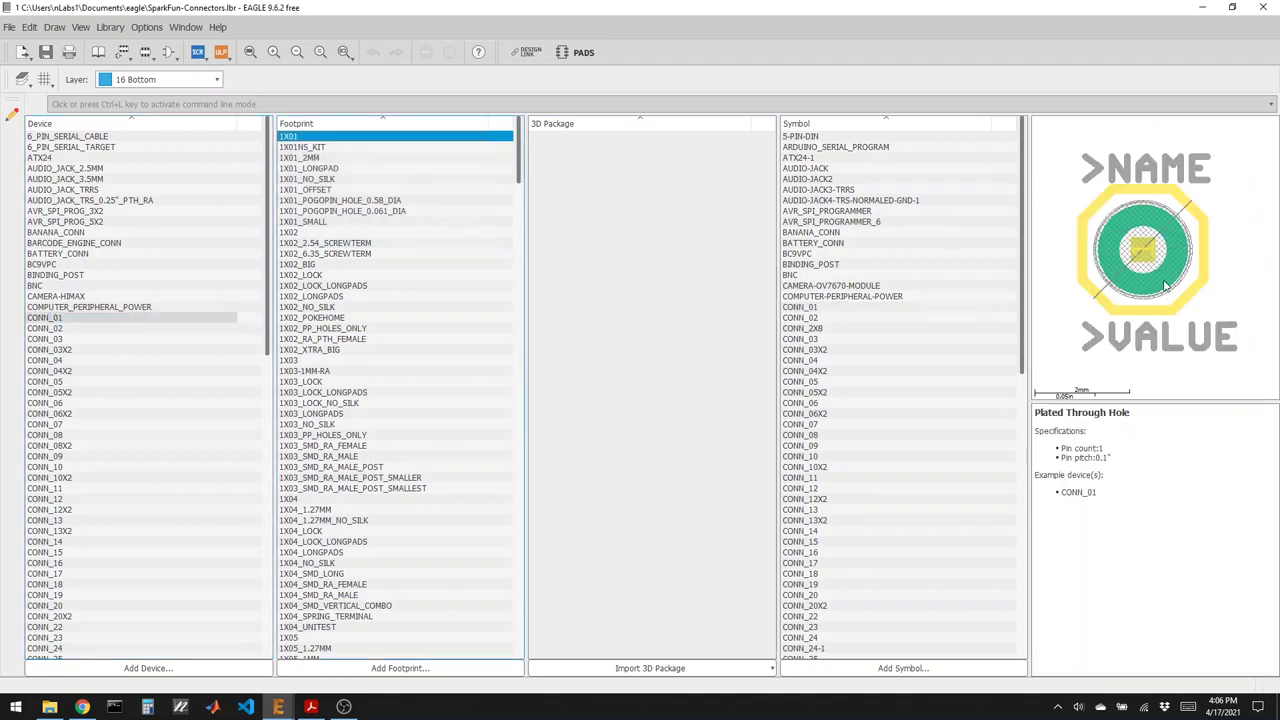
left_click(316, 147)
left_click(325, 158)
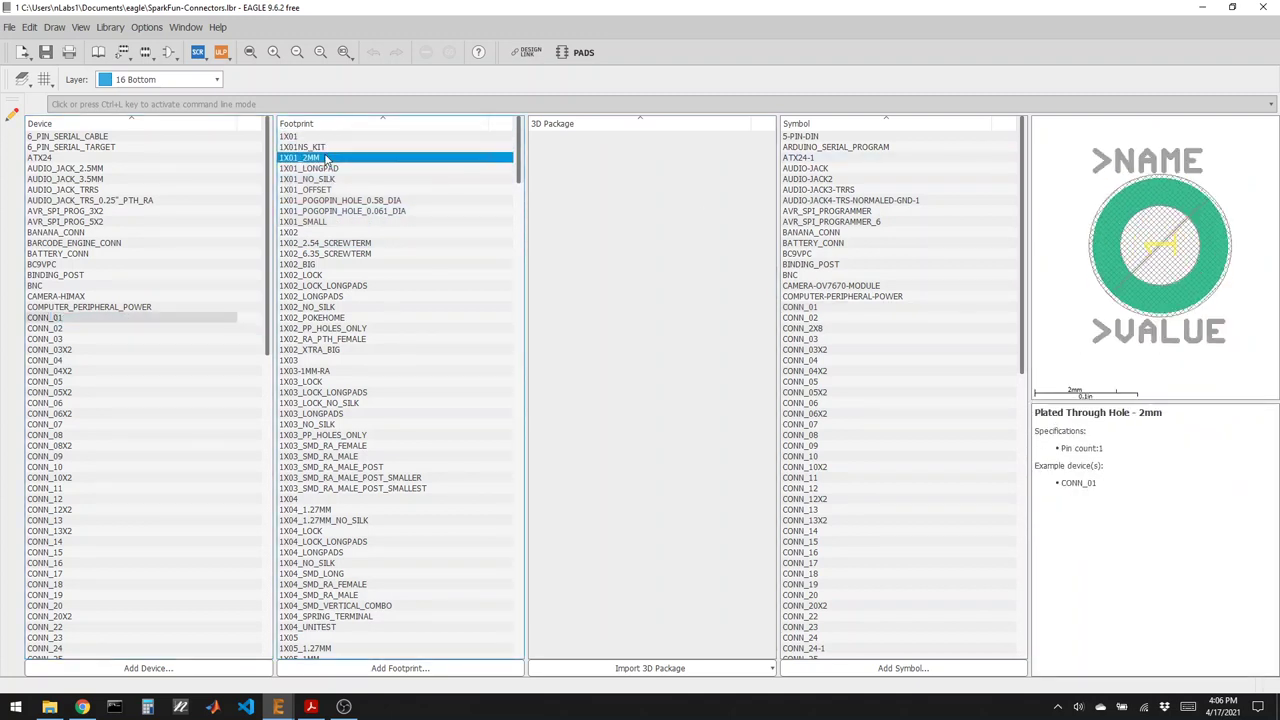
left_click(340, 168)
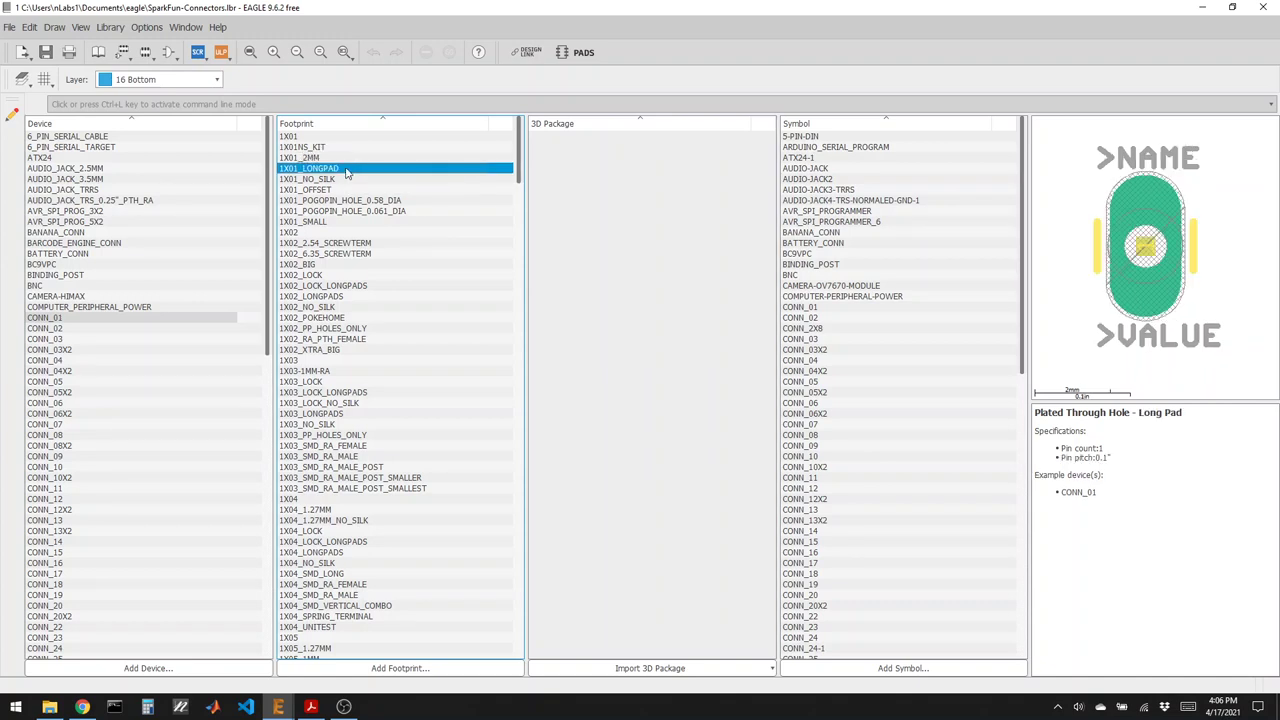
left_click(343, 179)
left_click(340, 190)
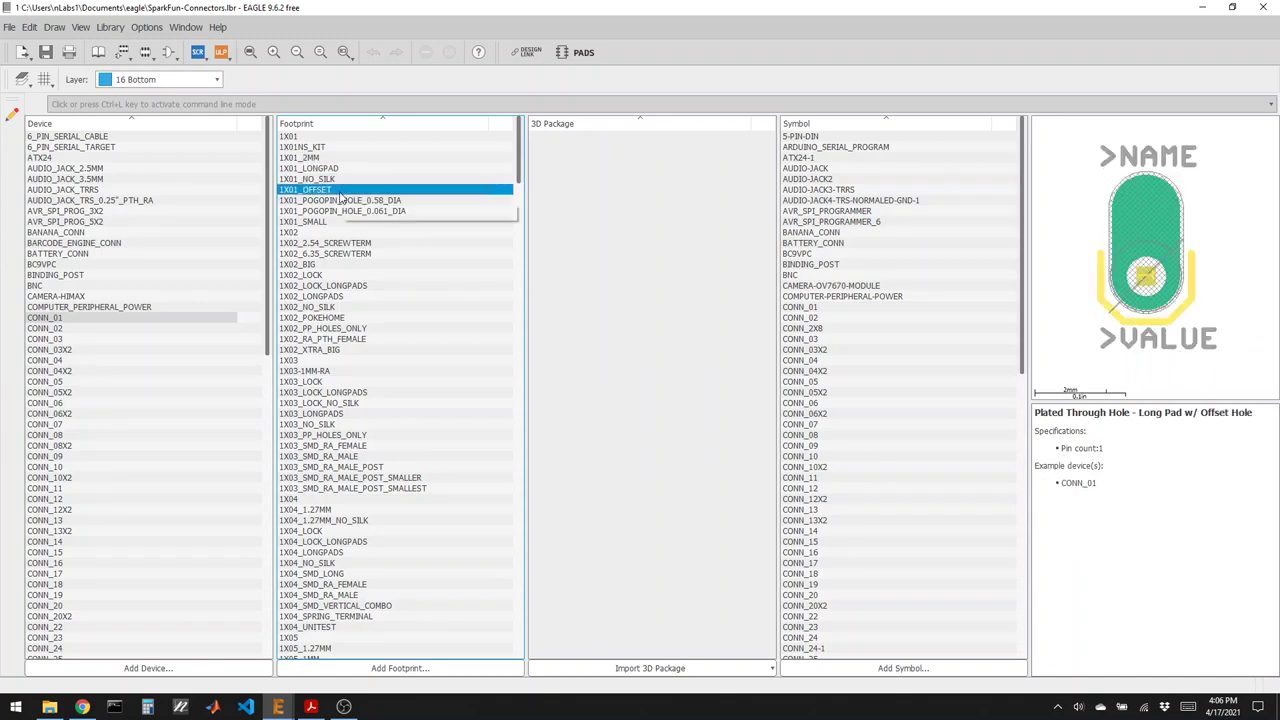
left_click(340, 210)
left_click(327, 190)
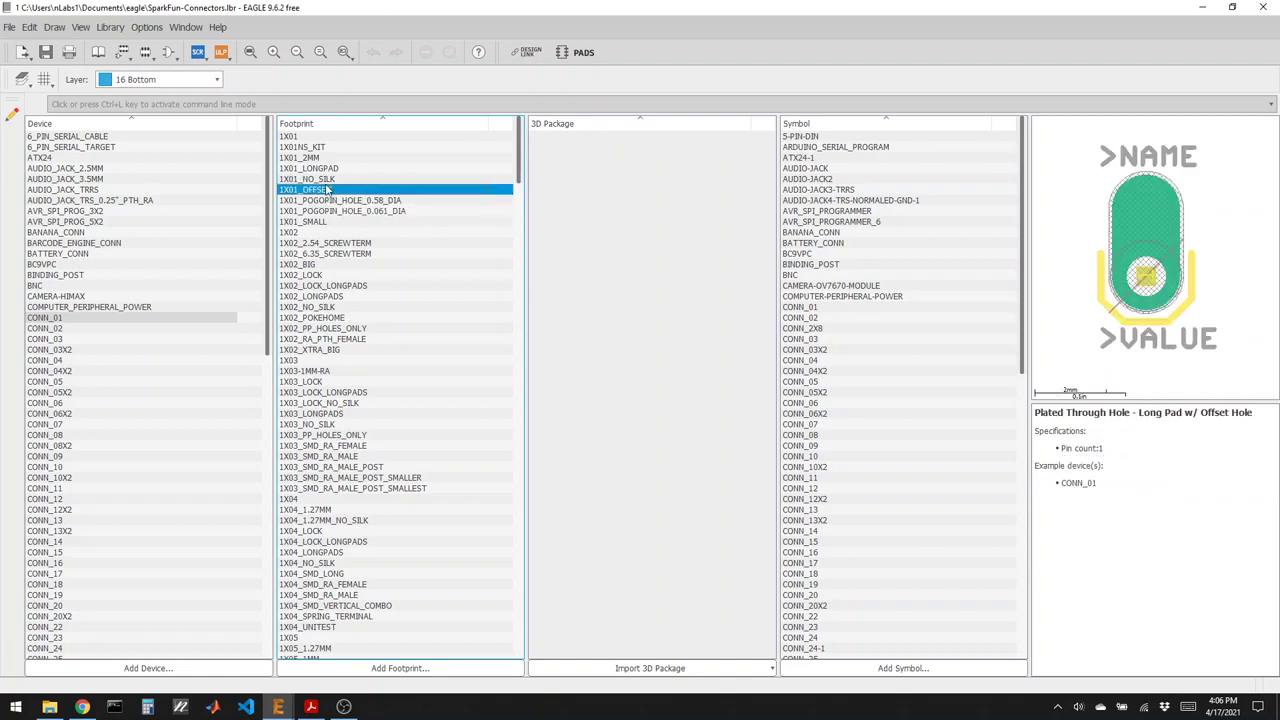
left_click(315, 137)
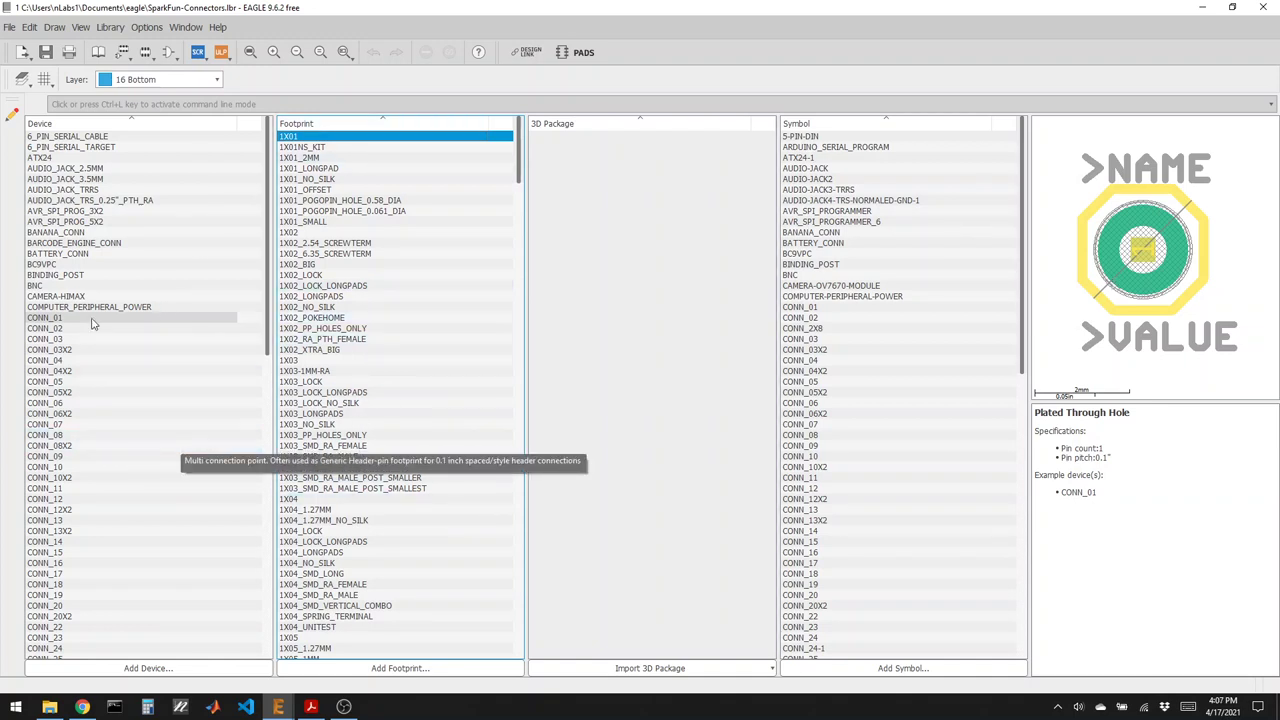
Close SparkFun-Connectors.lbr and reopen me433-2021-1.lbr in a reduced library editor window beside the Control Panel.
left_click(1262, 8)
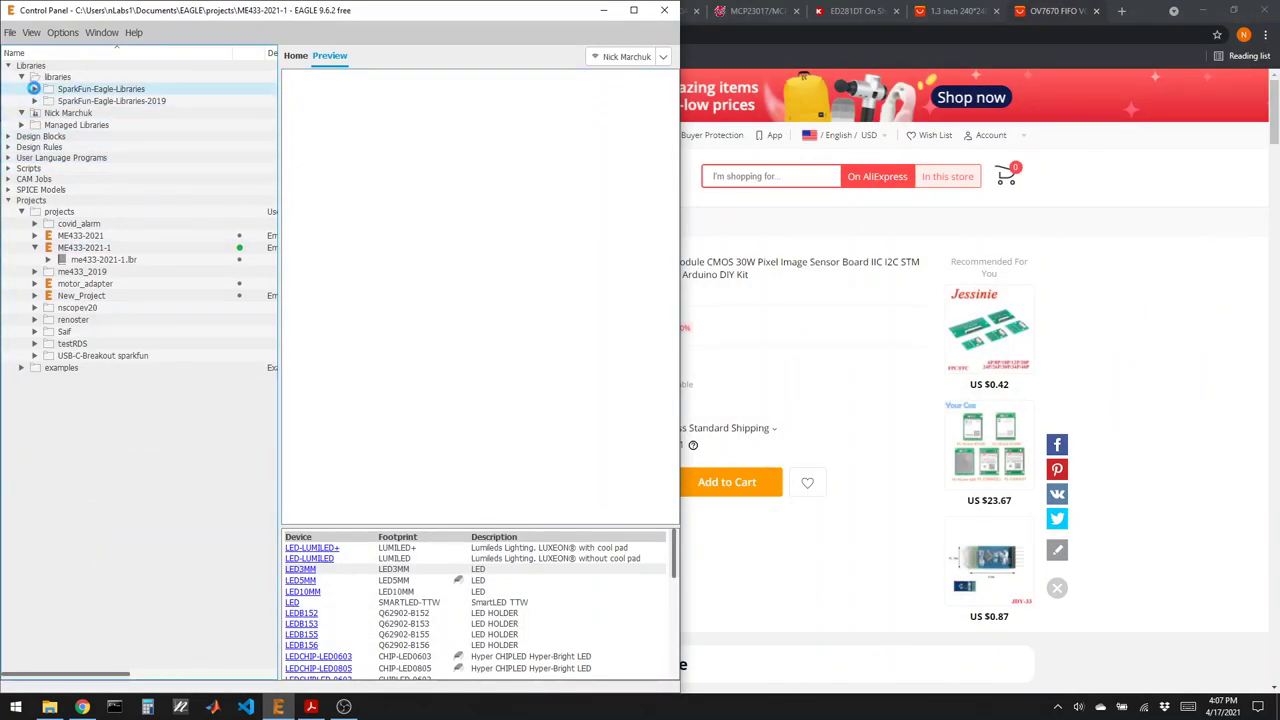
left_click(33, 88)
left_click(34, 88)
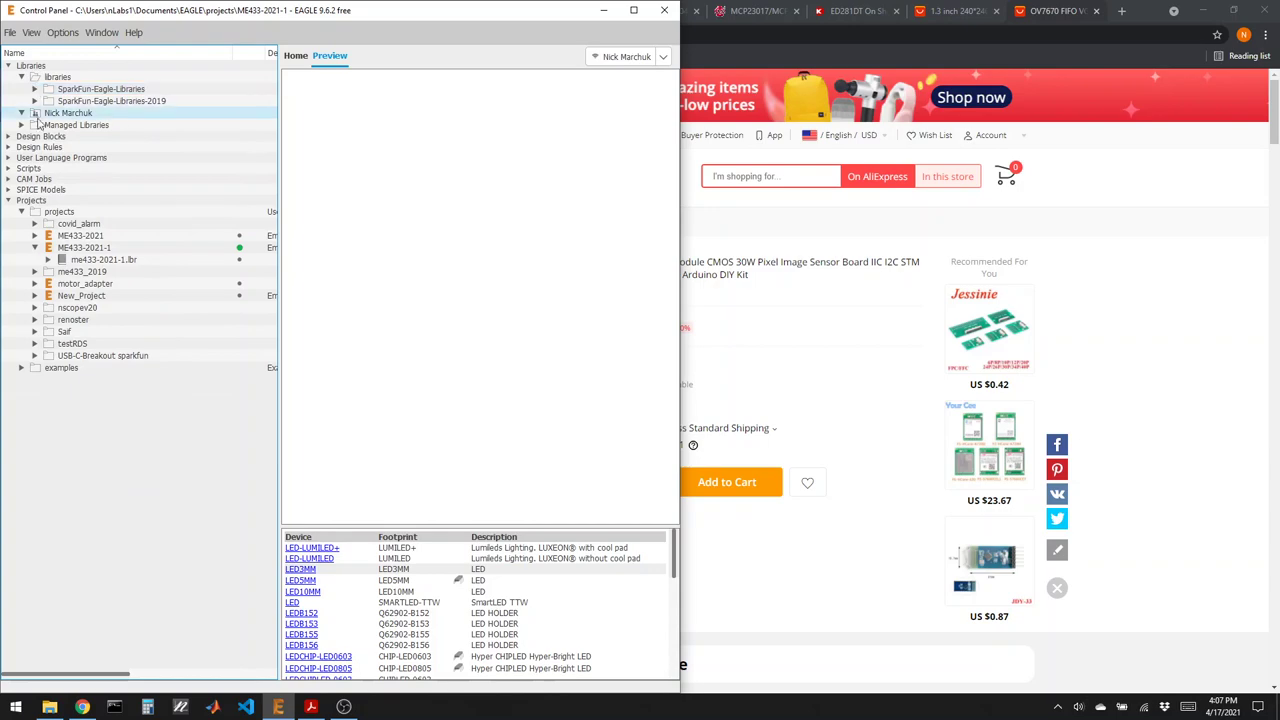
left_click(88, 260)
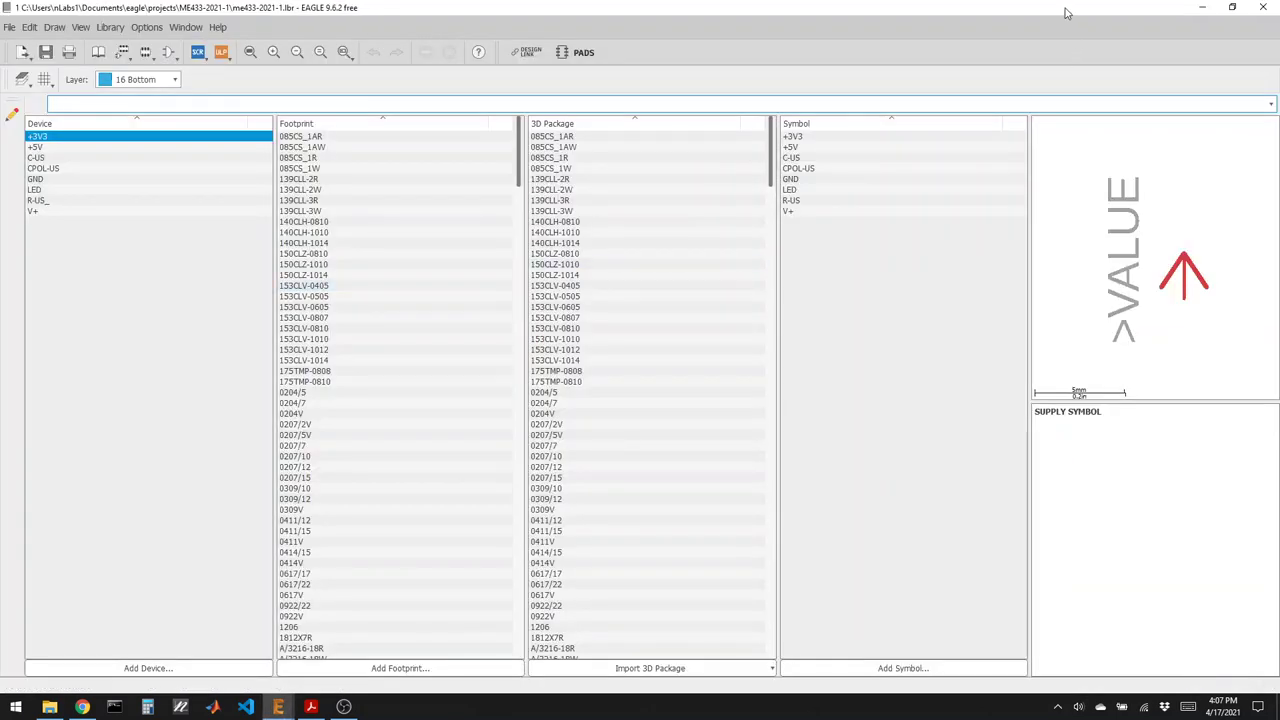
double_click(1065, 13)
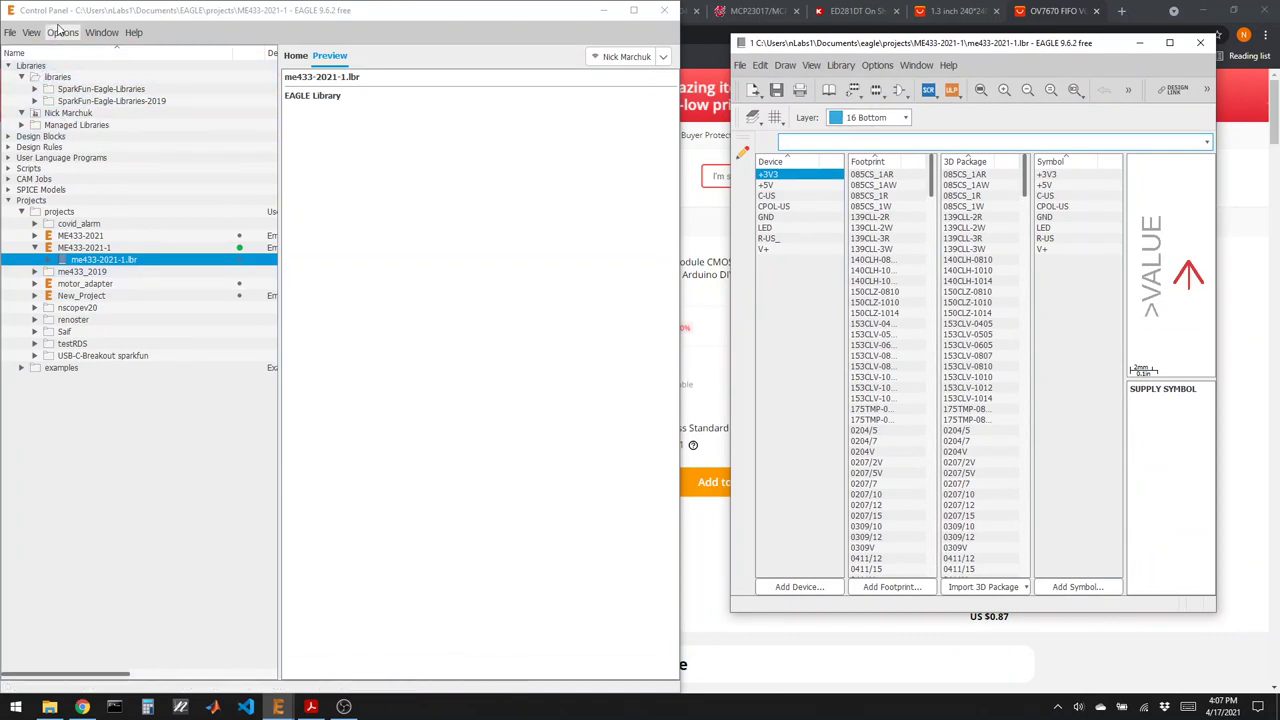
Expand SparkFun-Connectors.lbr within SparkFun-Eagle-Libraries and copy its CONN_01 device into me433-2021-1.lbr.
left_click(34, 89)
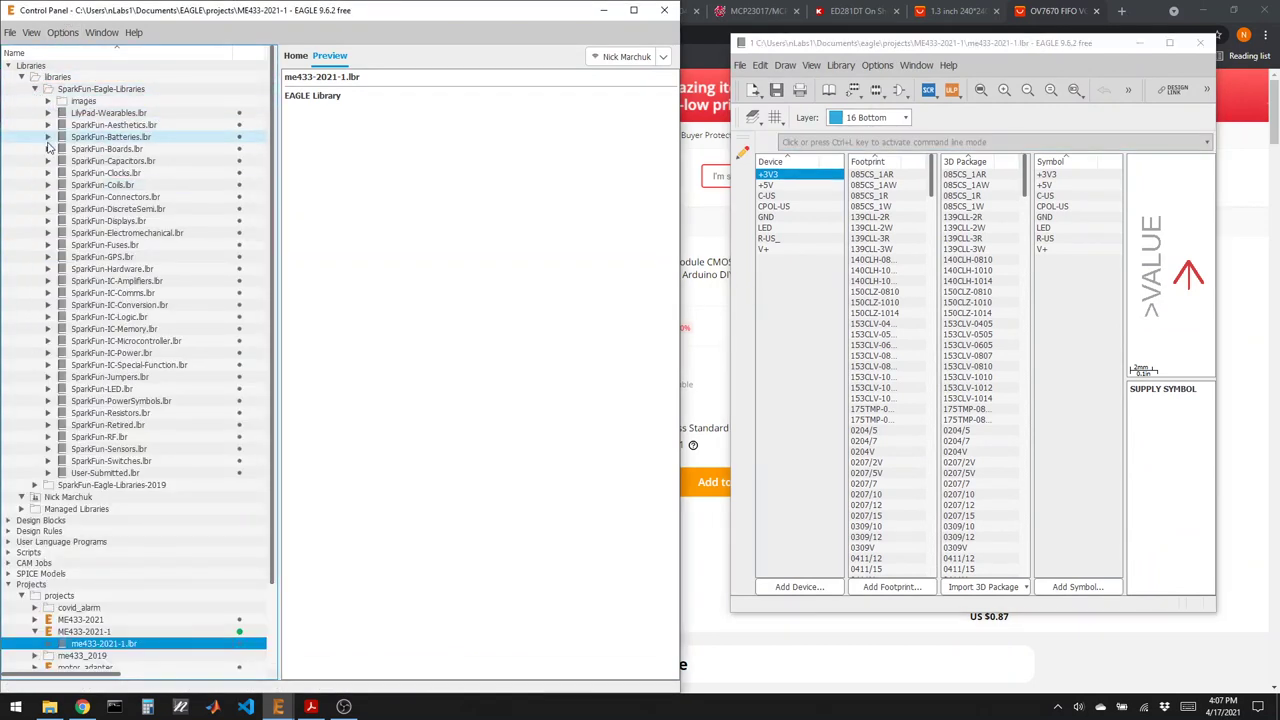
left_click(47, 197)
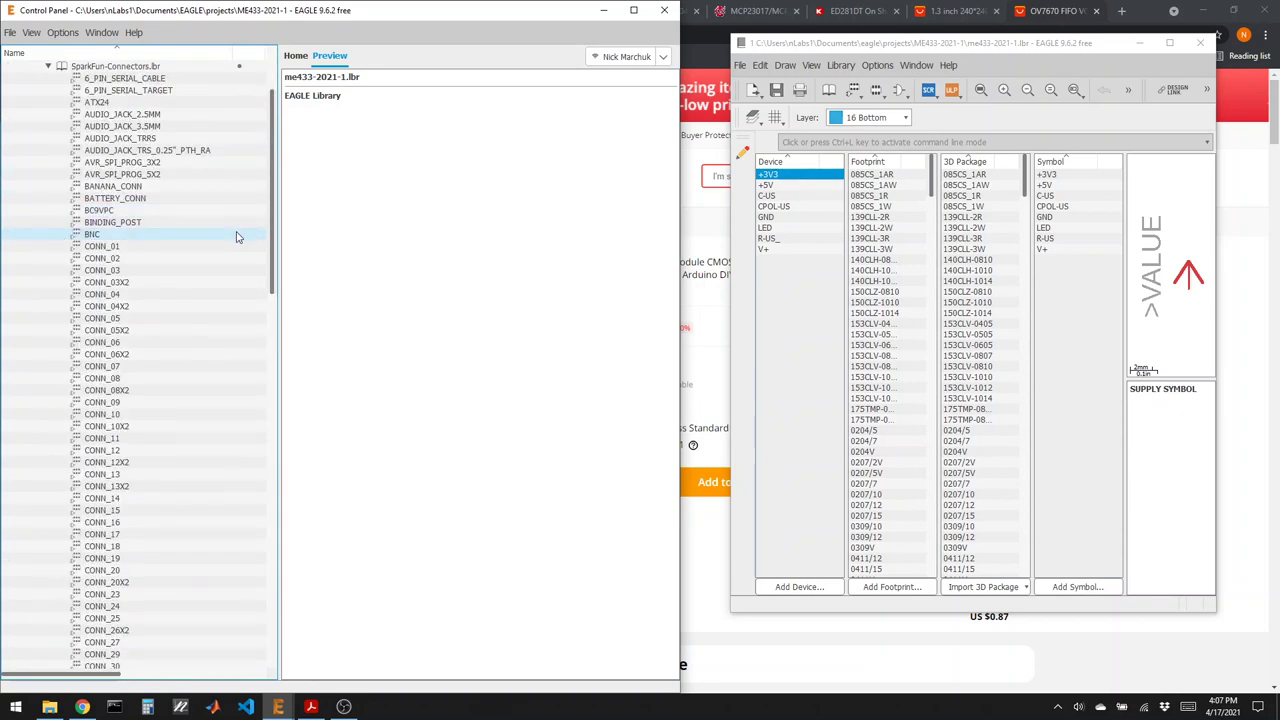
left_click(143, 247)
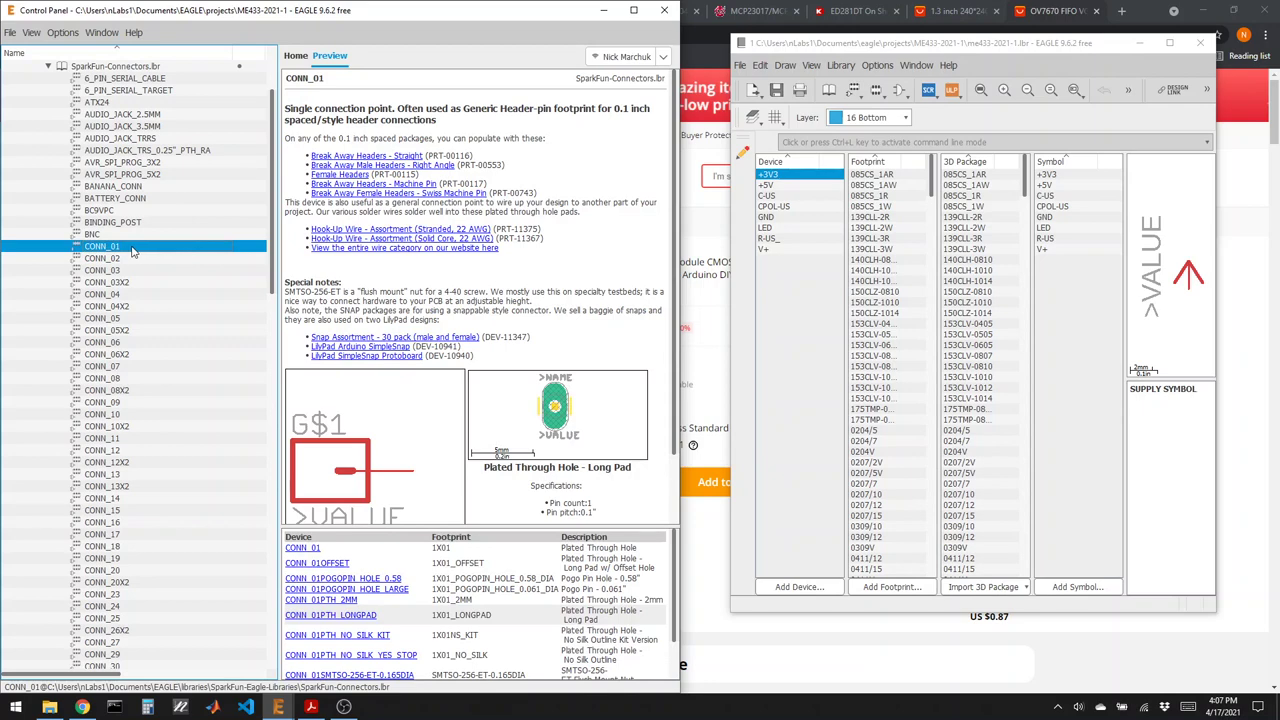
right_click(131, 251)
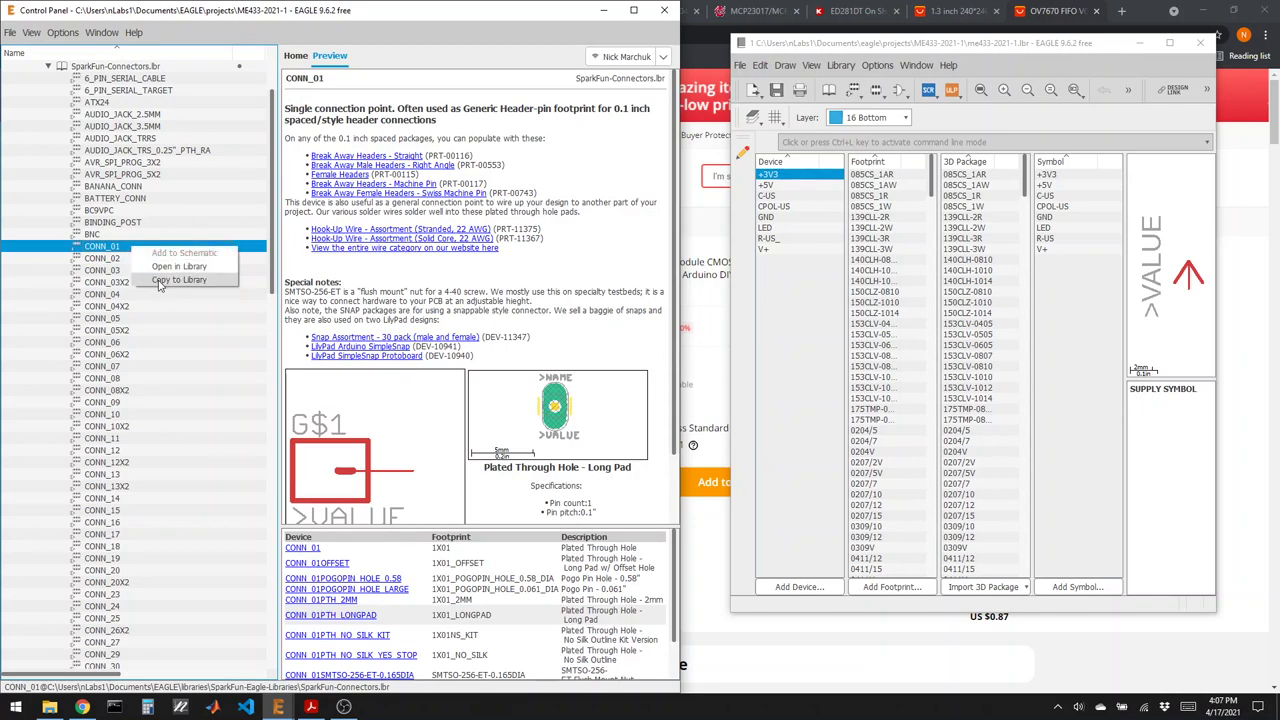
left_click(159, 280)
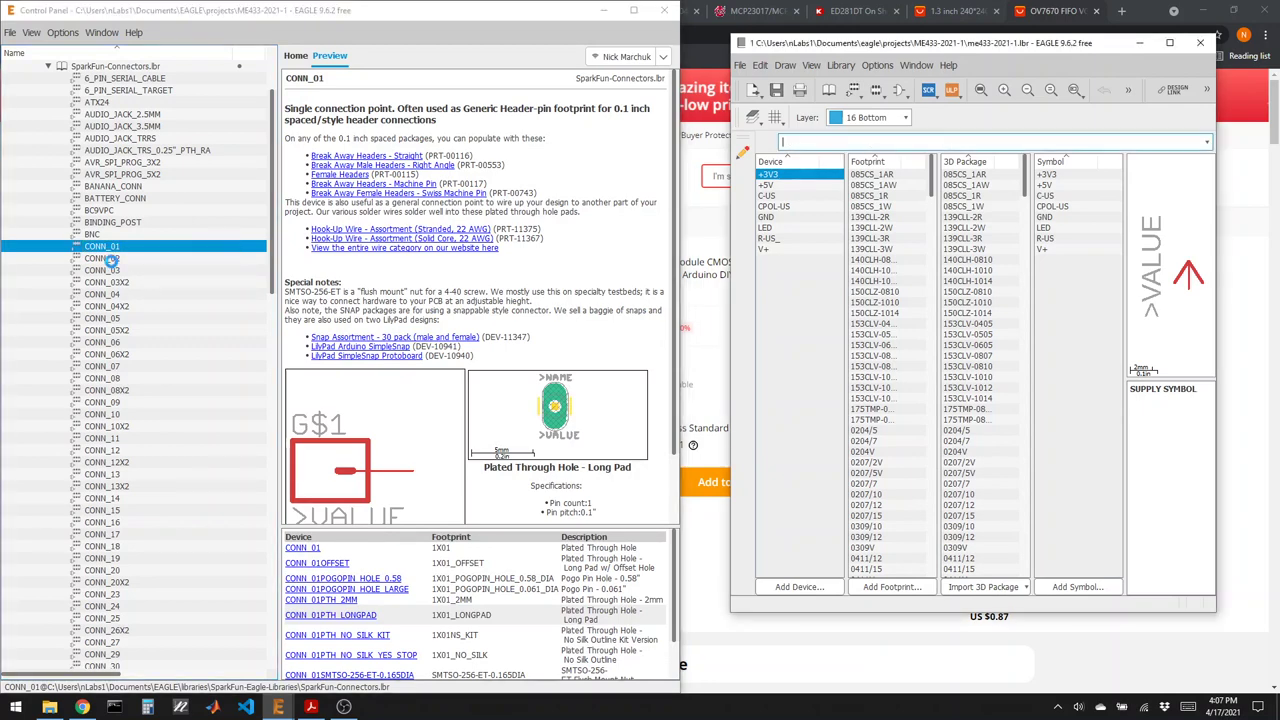
Copy the CONN_02, CONN_03 and CONN_04 devices from SparkFun-Connectors.lbr into me433-2021-1.lbr.
left_click(107, 259)
right_click(127, 259)
left_click(140, 291)
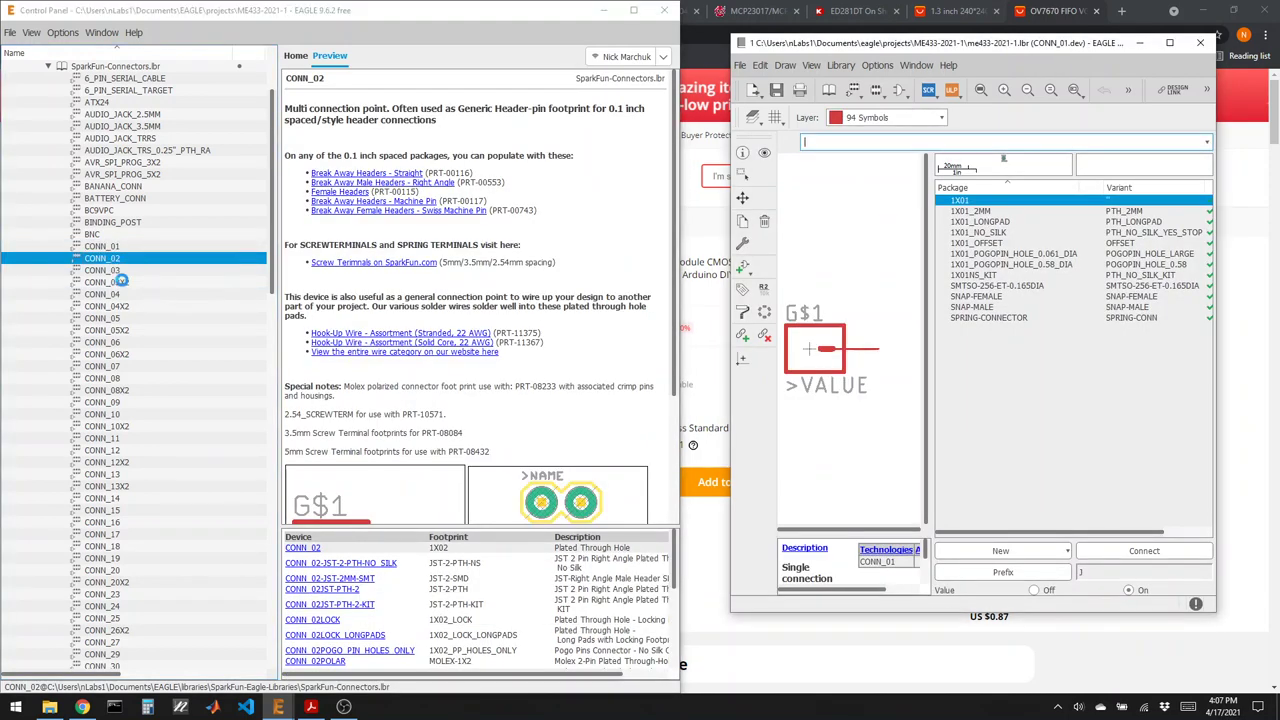
left_click(101, 271)
right_click(101, 274)
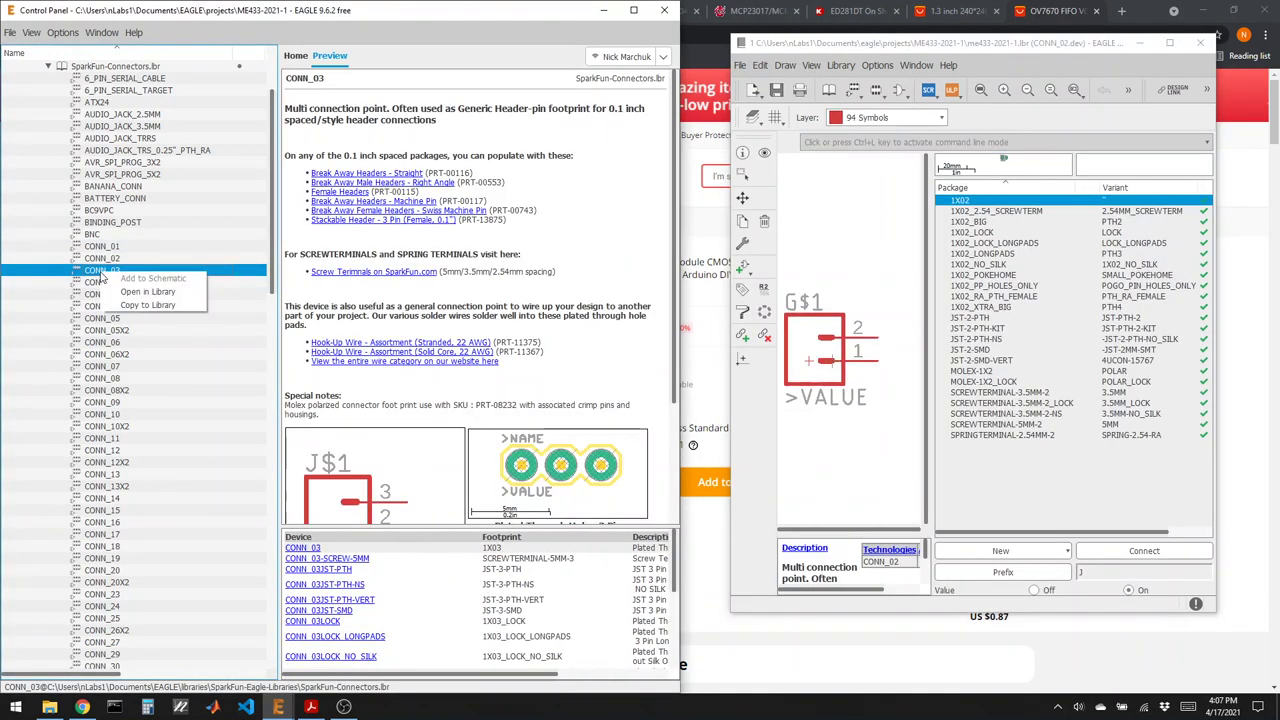
left_click(147, 304)
left_click(106, 294)
right_click(120, 295)
left_click(140, 328)
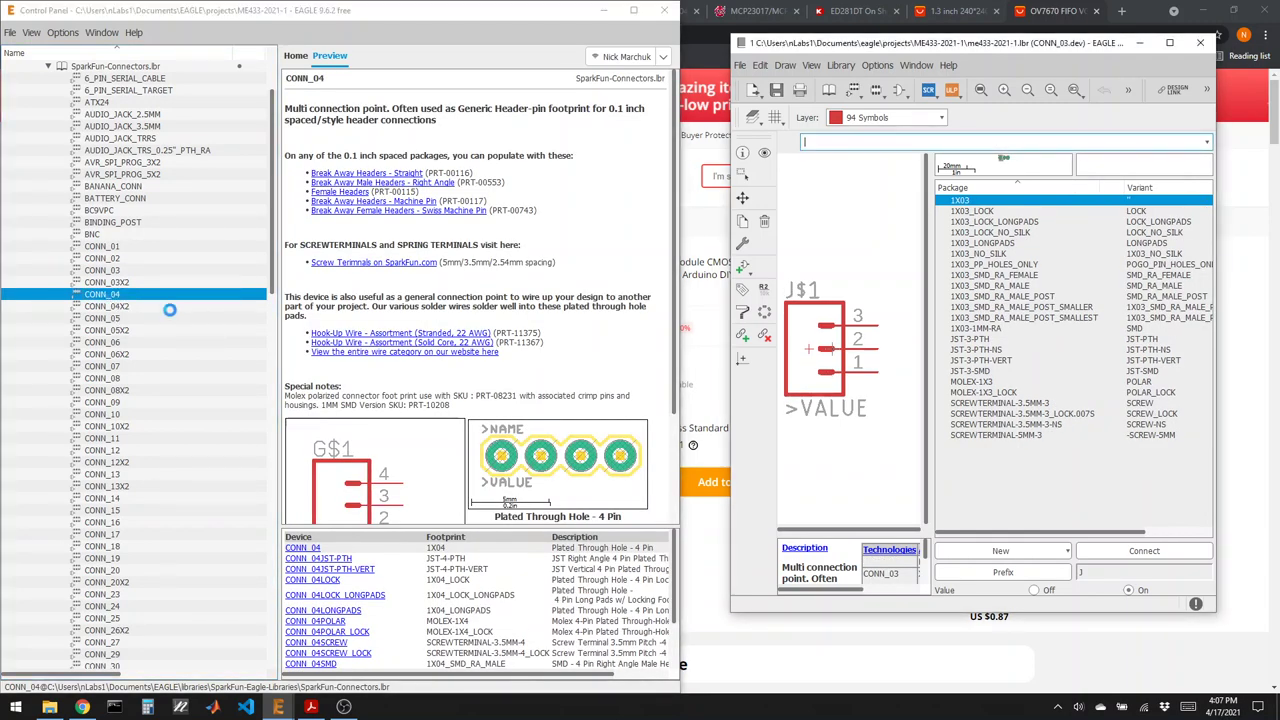
Copy the CONN_05, CONN_06 and CONN_07 devices from SparkFun-Connectors.lbr into me433-2021-1.lbr.
left_click(102, 318)
right_click(112, 320)
left_click(146, 351)
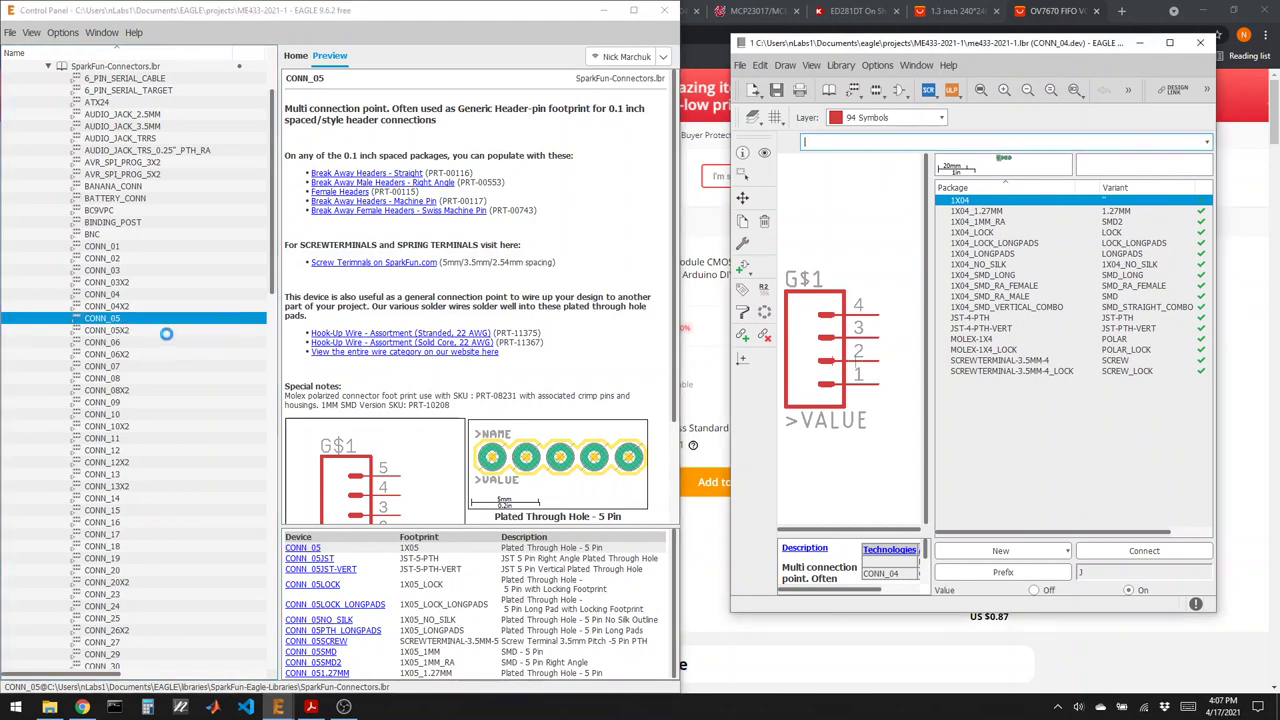
left_click(102, 342)
right_click(115, 343)
left_click(150, 374)
left_click(130, 367)
right_click(124, 367)
left_click(135, 401)
Copy the CONN_08, CONN_09 and CONN_10 devices from SparkFun-Connectors.lbr into me433-2021-1.lbr.
left_click(108, 380)
right_click(118, 380)
left_click(140, 412)
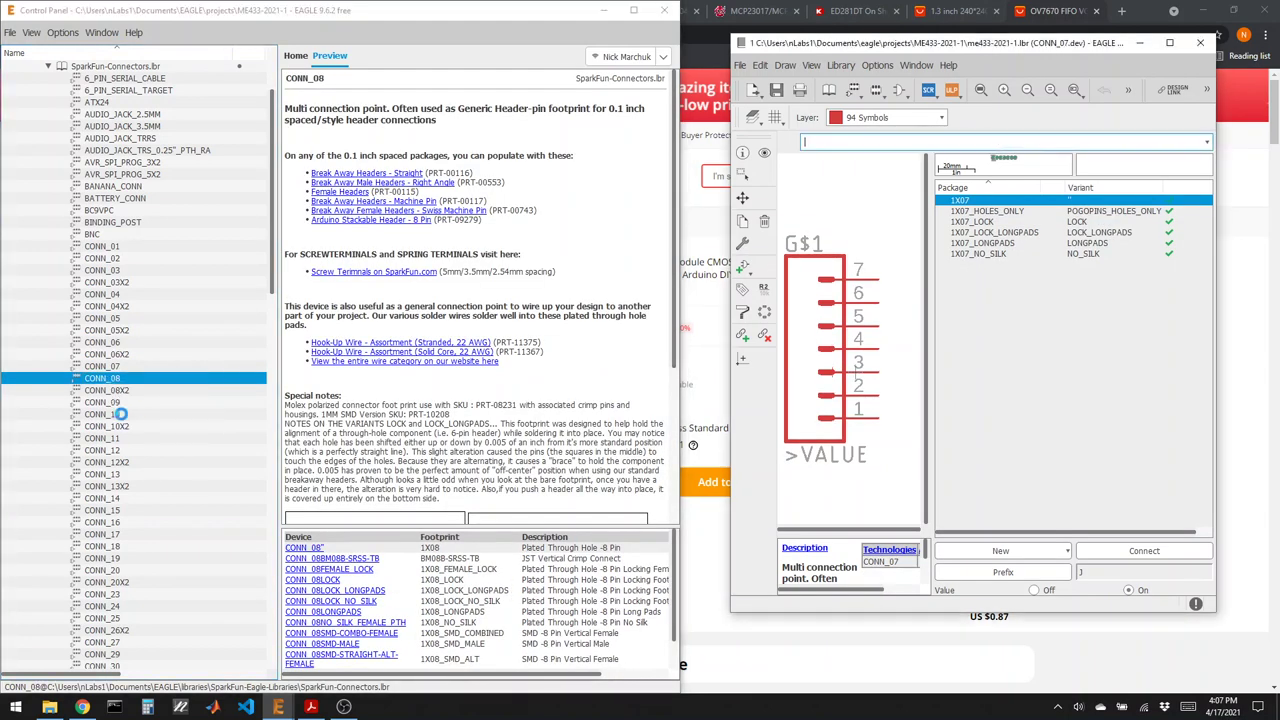
left_click(104, 402)
right_click(104, 404)
left_click(130, 432)
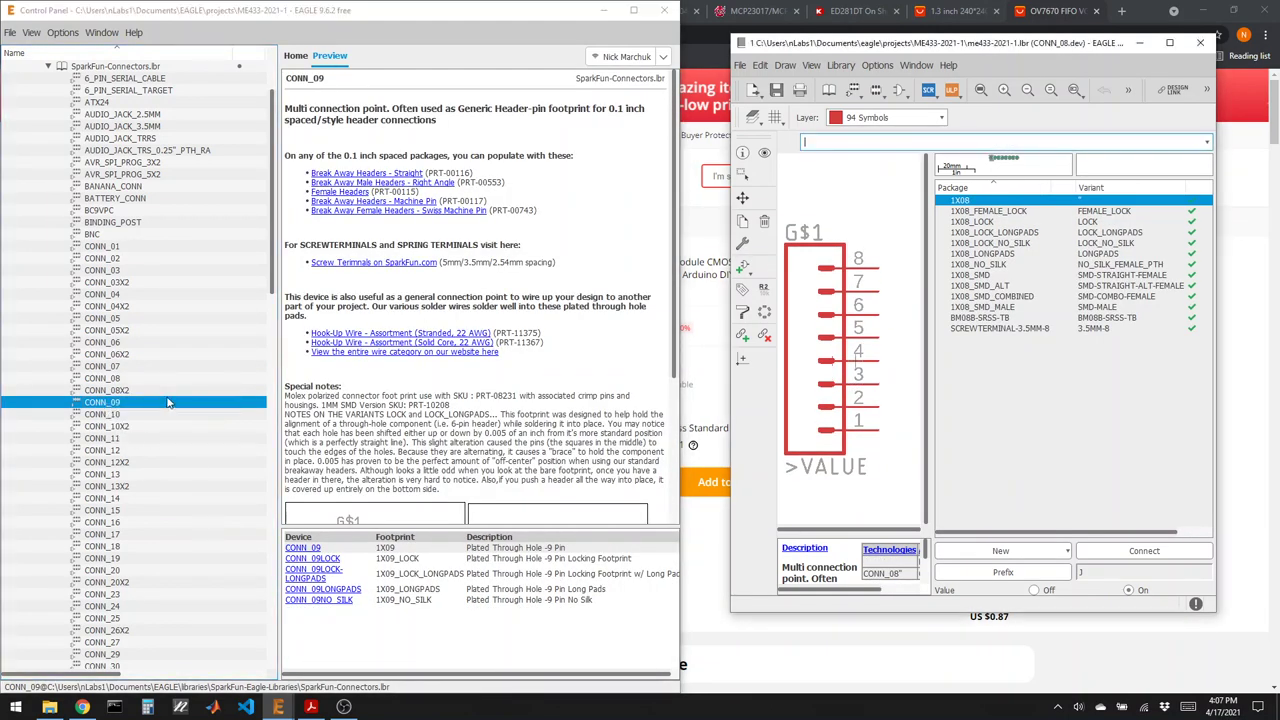
left_click(115, 415)
right_click(115, 416)
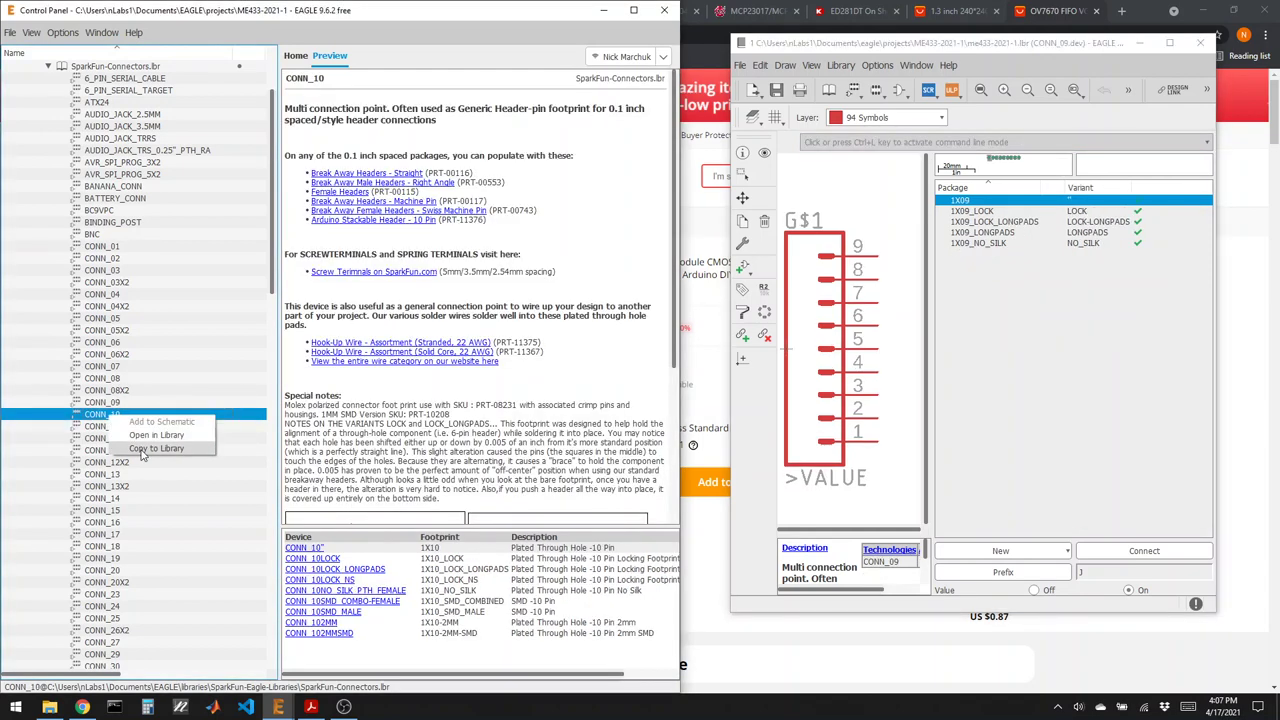
left_click(142, 450)
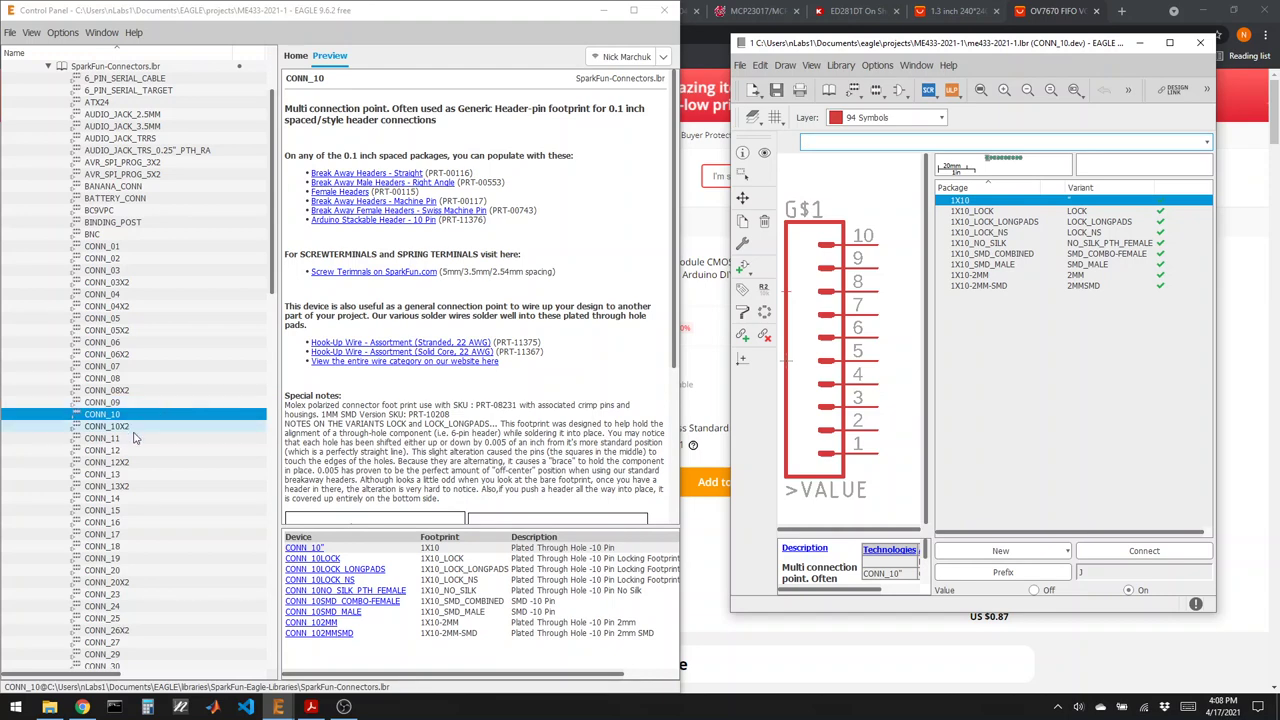
Copy the double-row CONN_12X2 device from SparkFun-Connectors.lbr into me433-2021-1.lbr.
left_click(112, 463)
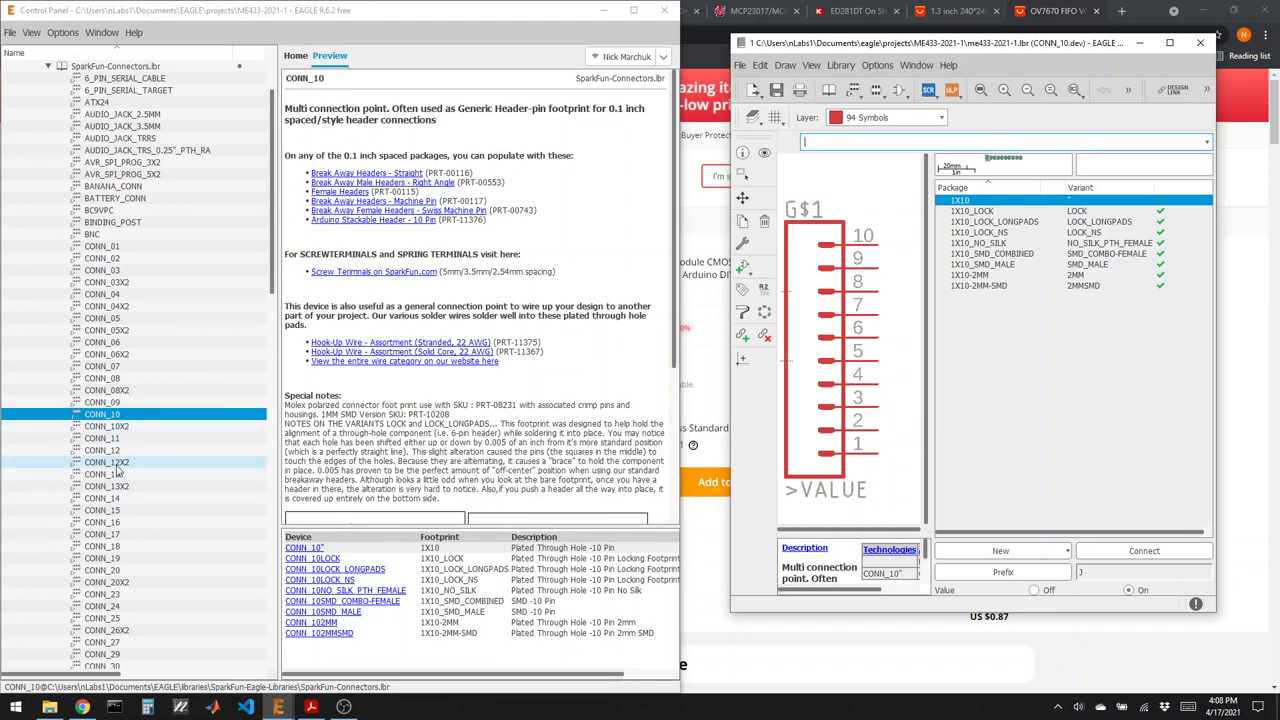
right_click(109, 468)
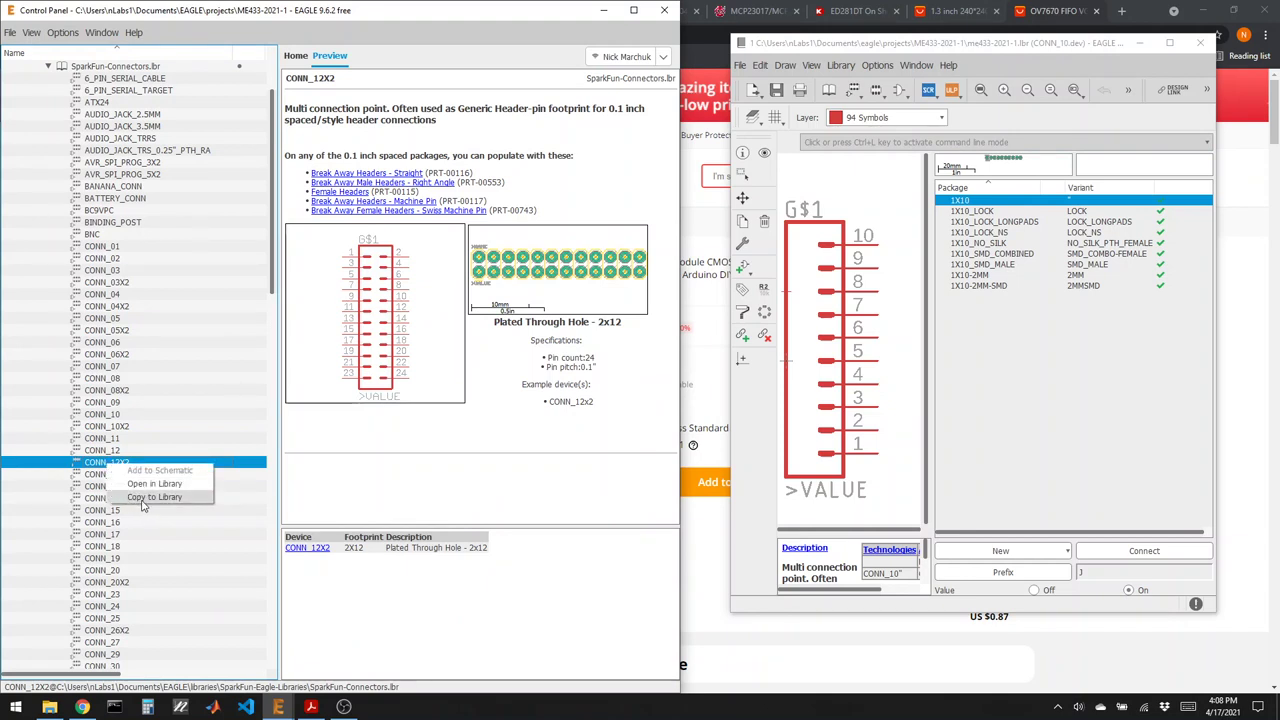
left_click(142, 499)
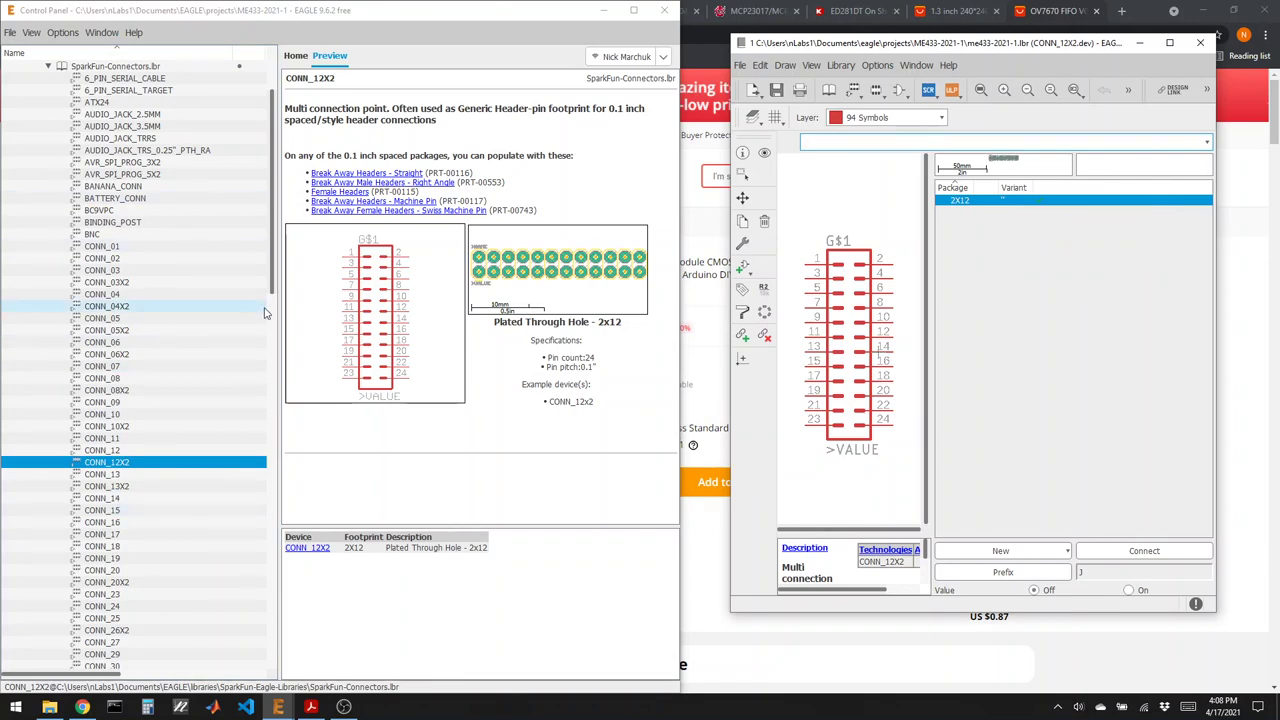
Collapse the SparkFun-Connectors.lbr and SparkFun library branches in the Control Panel tree.
left_click(46, 67)
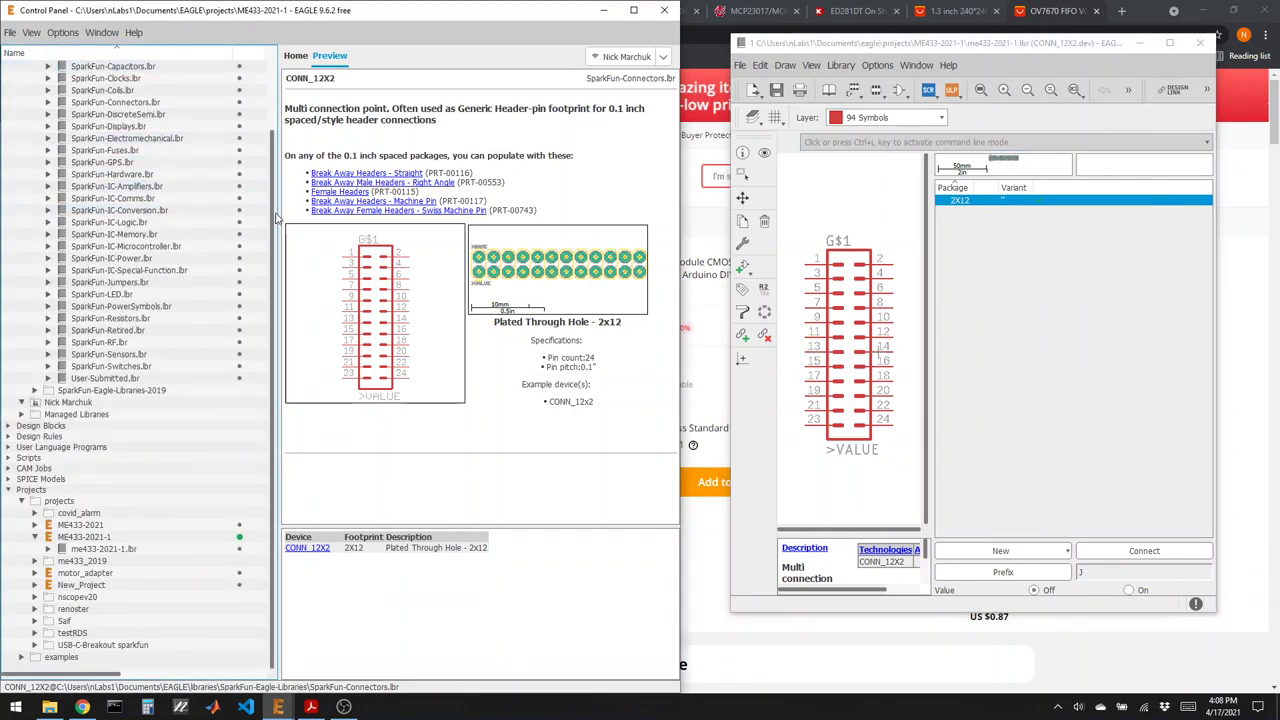
left_click(34, 89)
left_click(8, 65)
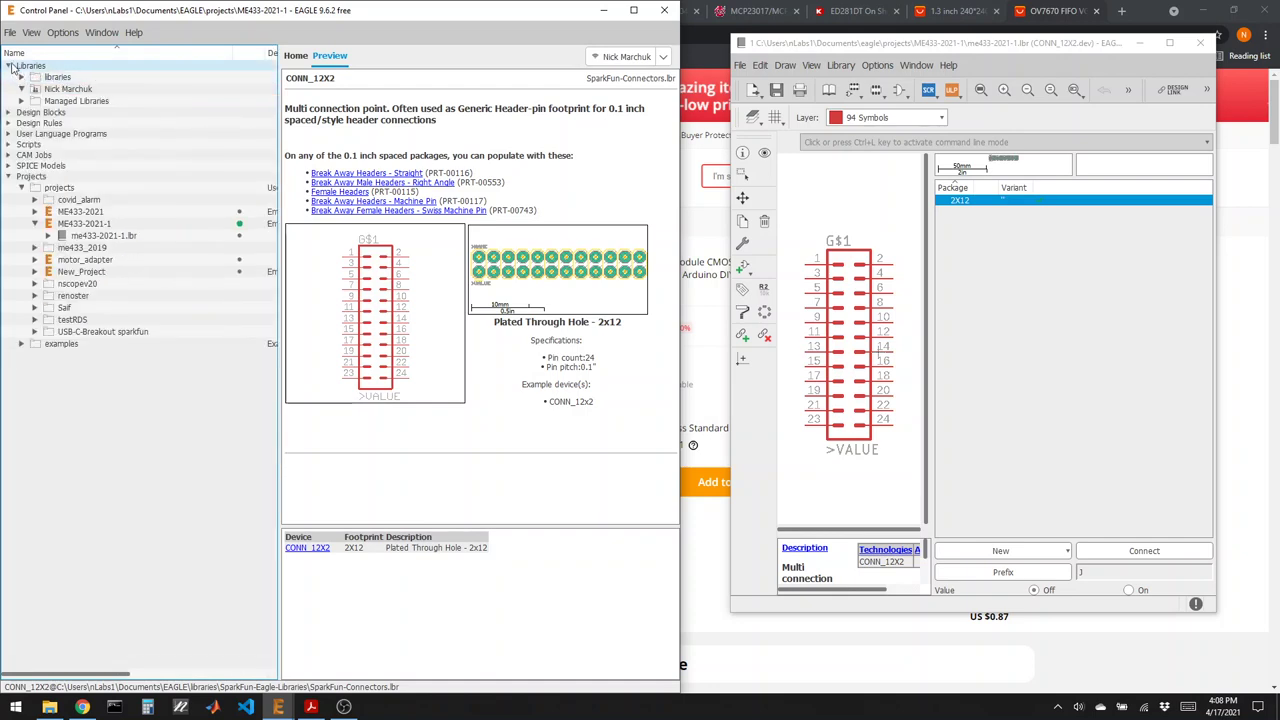
Maximize the me433-2021-1.lbr editor, show the library's table of contents and review the copied devices, including C-US and GND.
double_click(1000, 45)
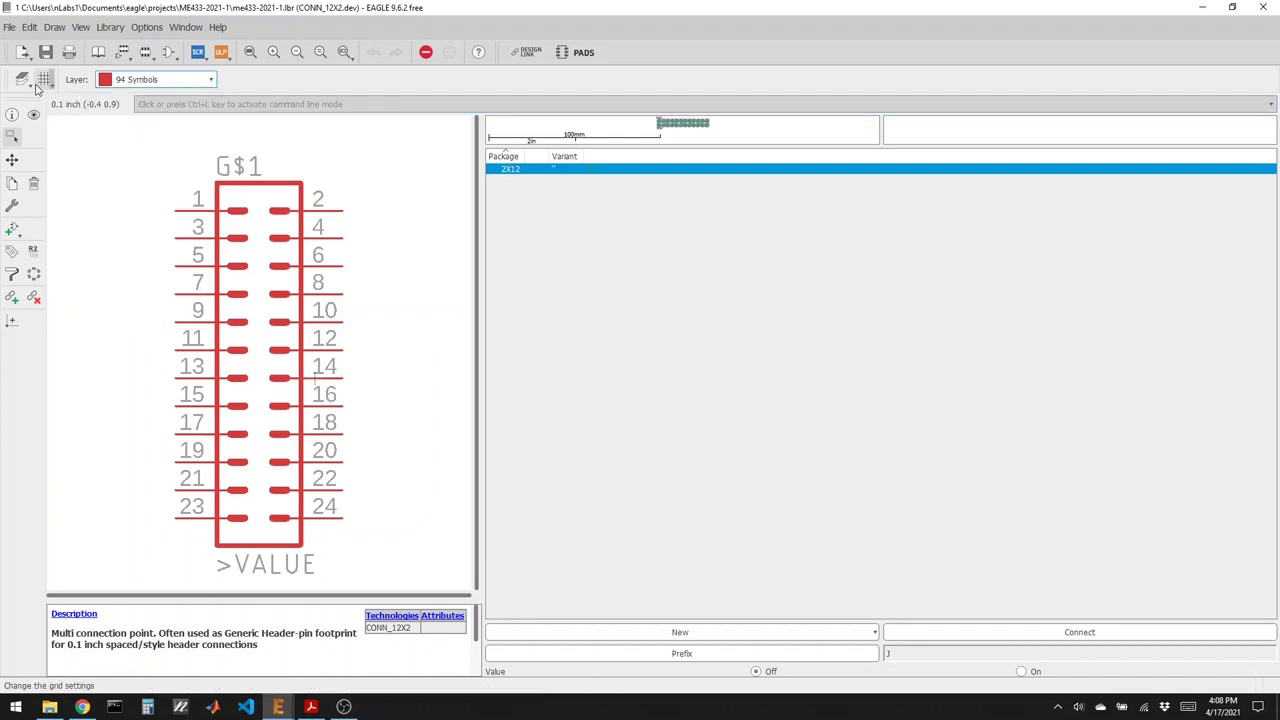
left_click(98, 52)
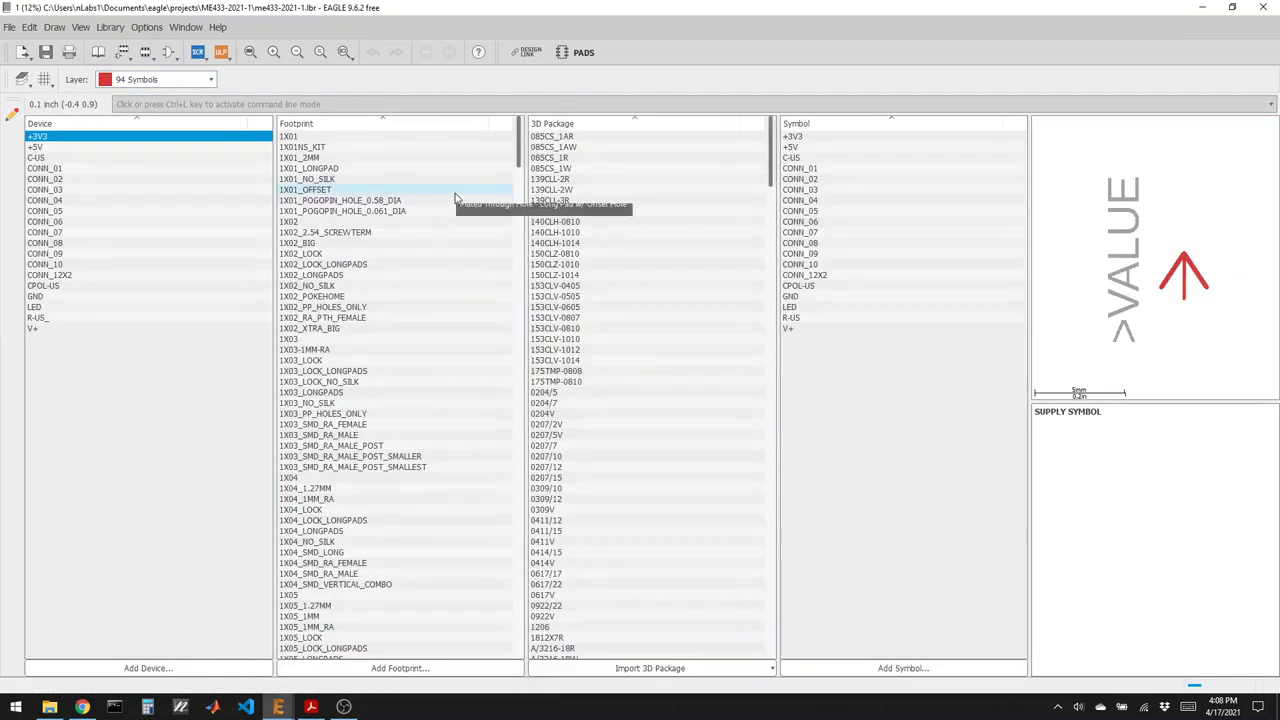
left_click(48, 148)
left_click(50, 157)
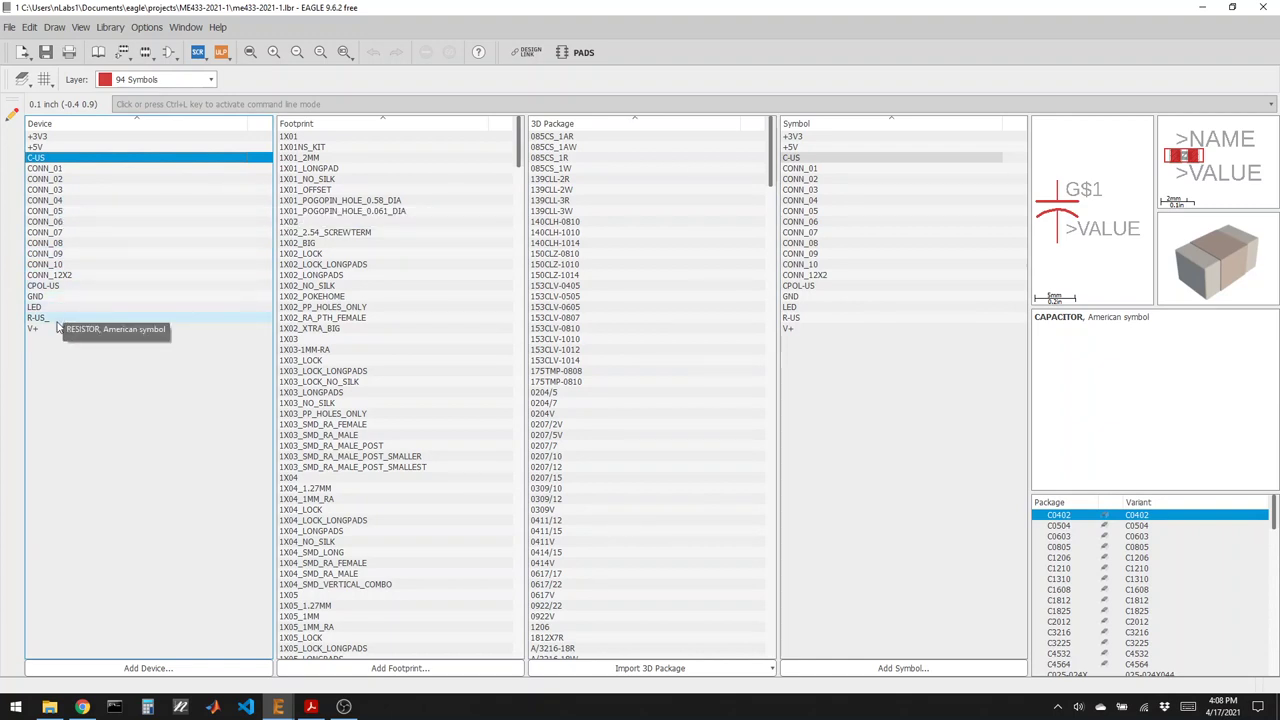
left_click(55, 297)
left_click(109, 380)
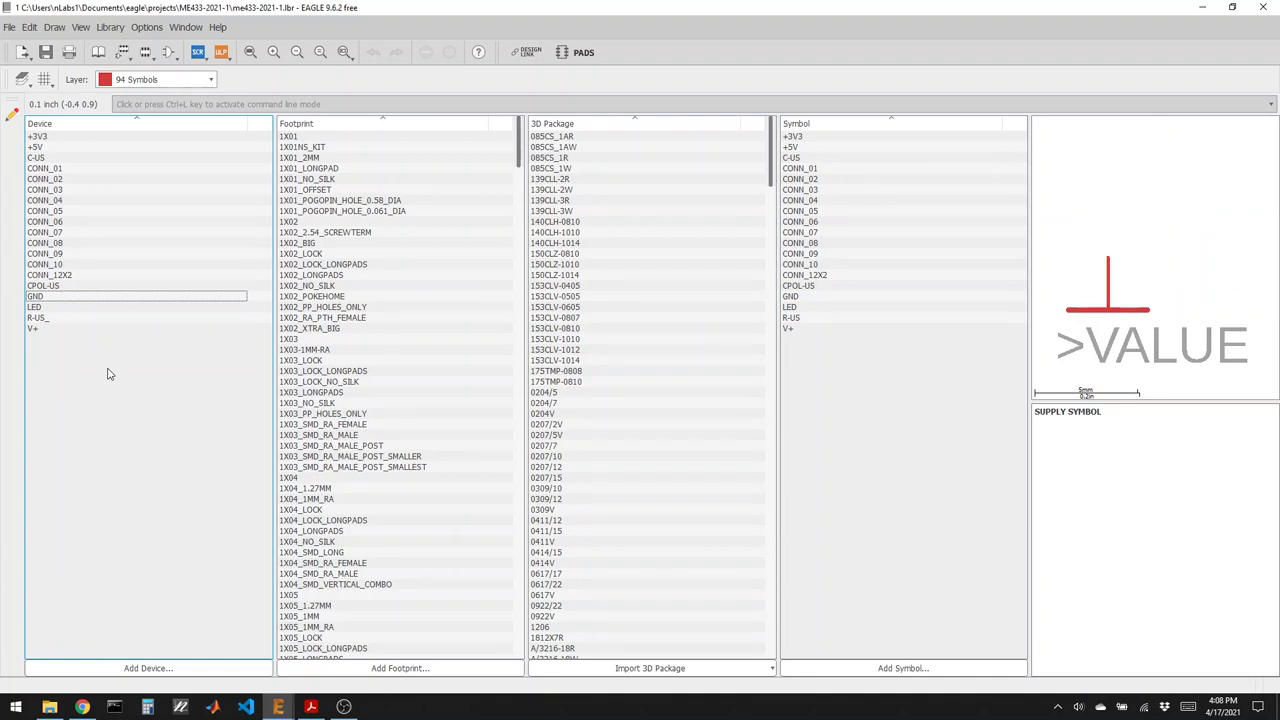
Switch to the PIC32MX170F256B datasheet in Acrobat Reader and examine Table 3 with the 28-pin package diagrams and pin names.
left_click(310, 706)
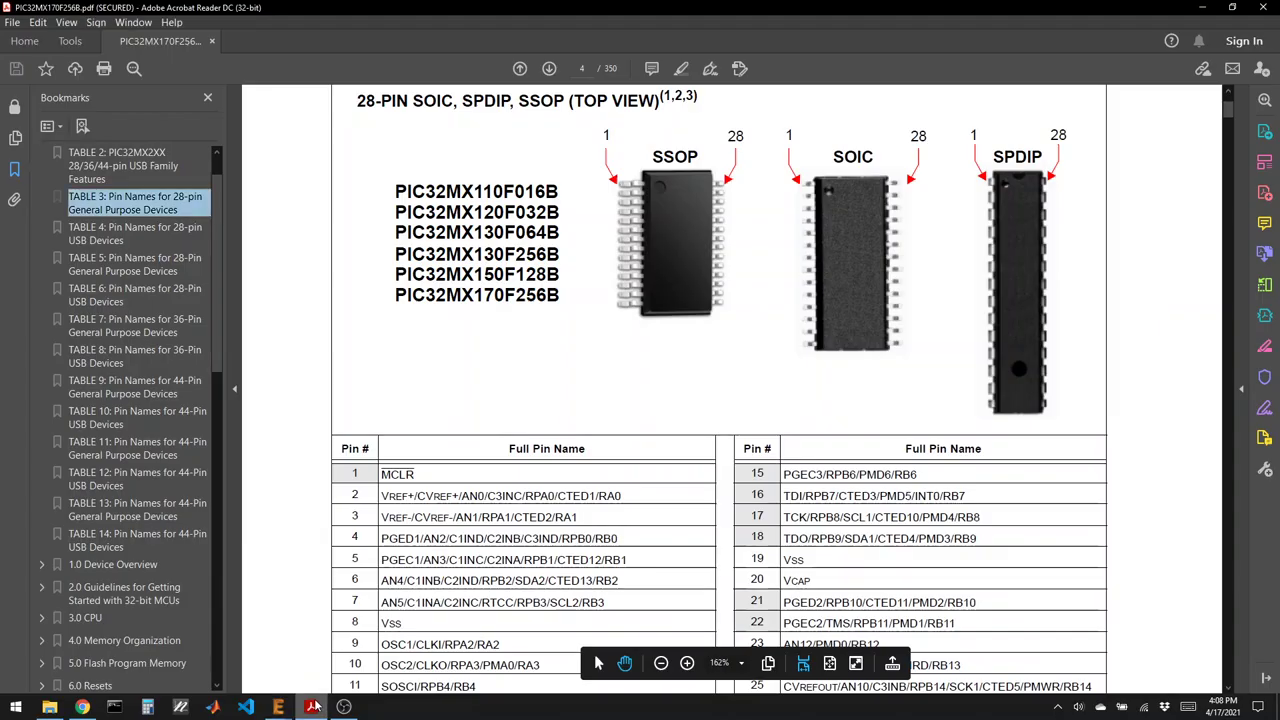
scroll(672, 335, "up", 2)
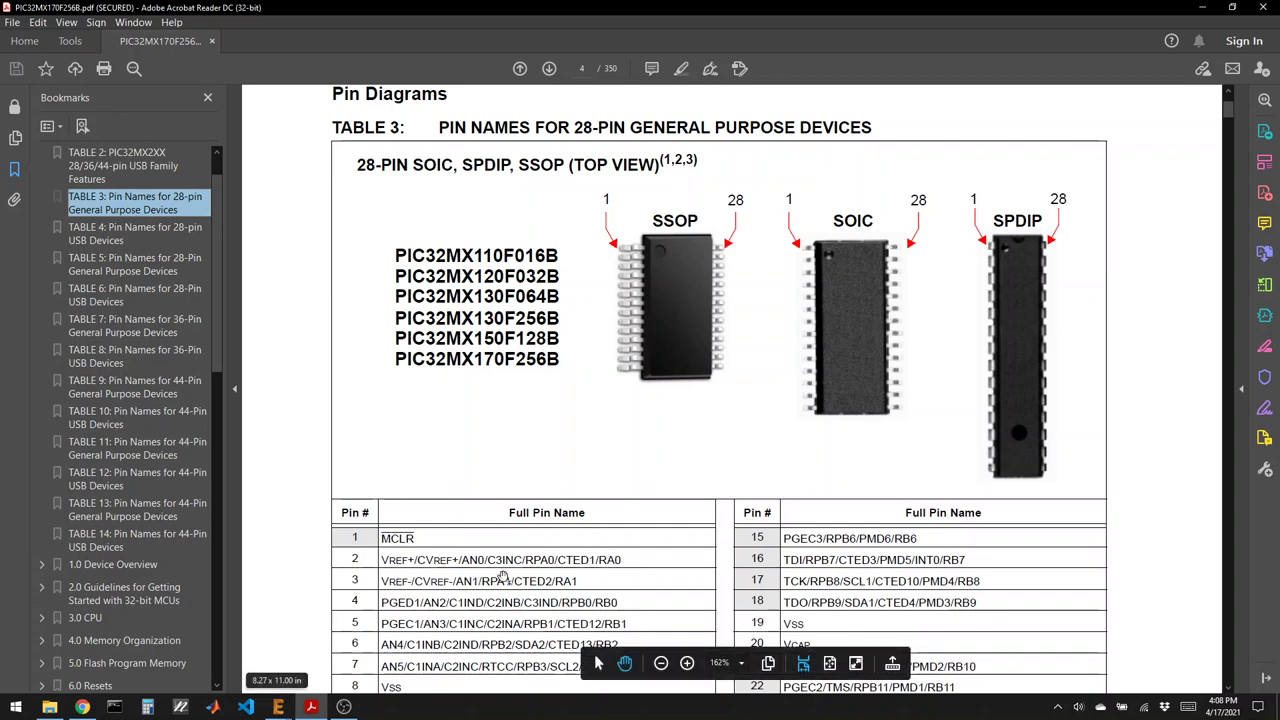
scroll(536, 543, "down", 2)
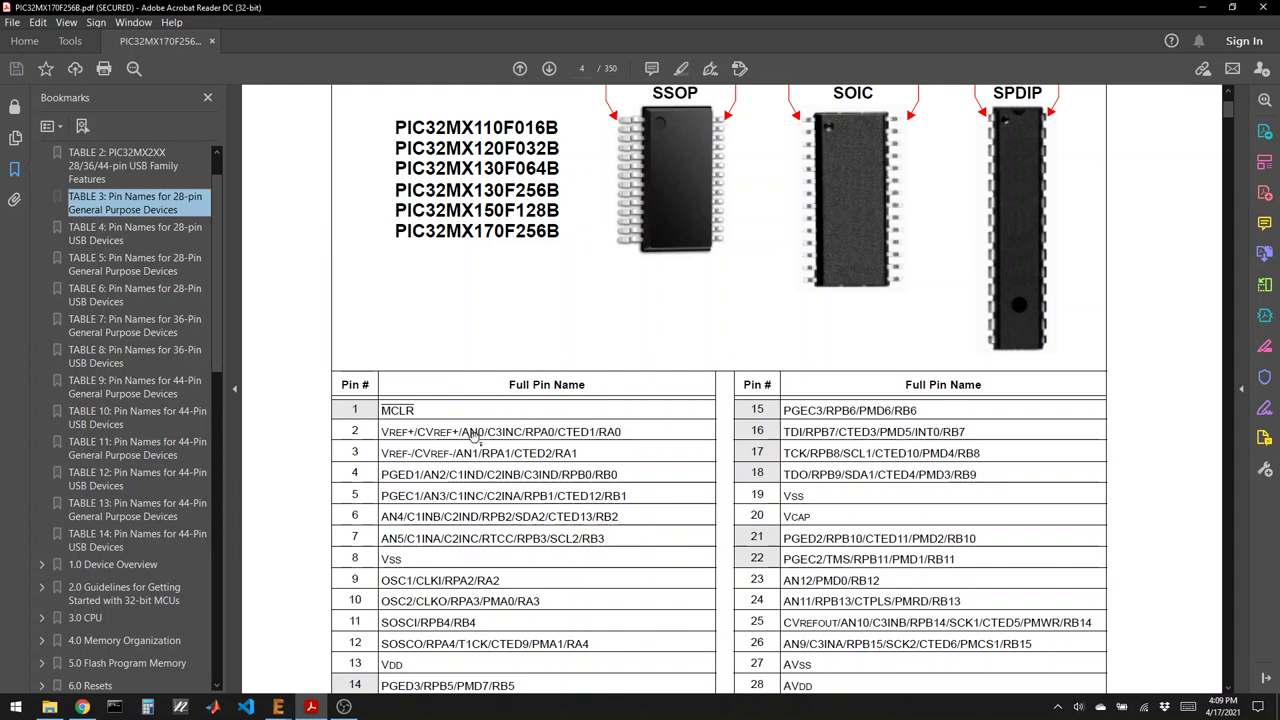
scroll(481, 427, "up", 3)
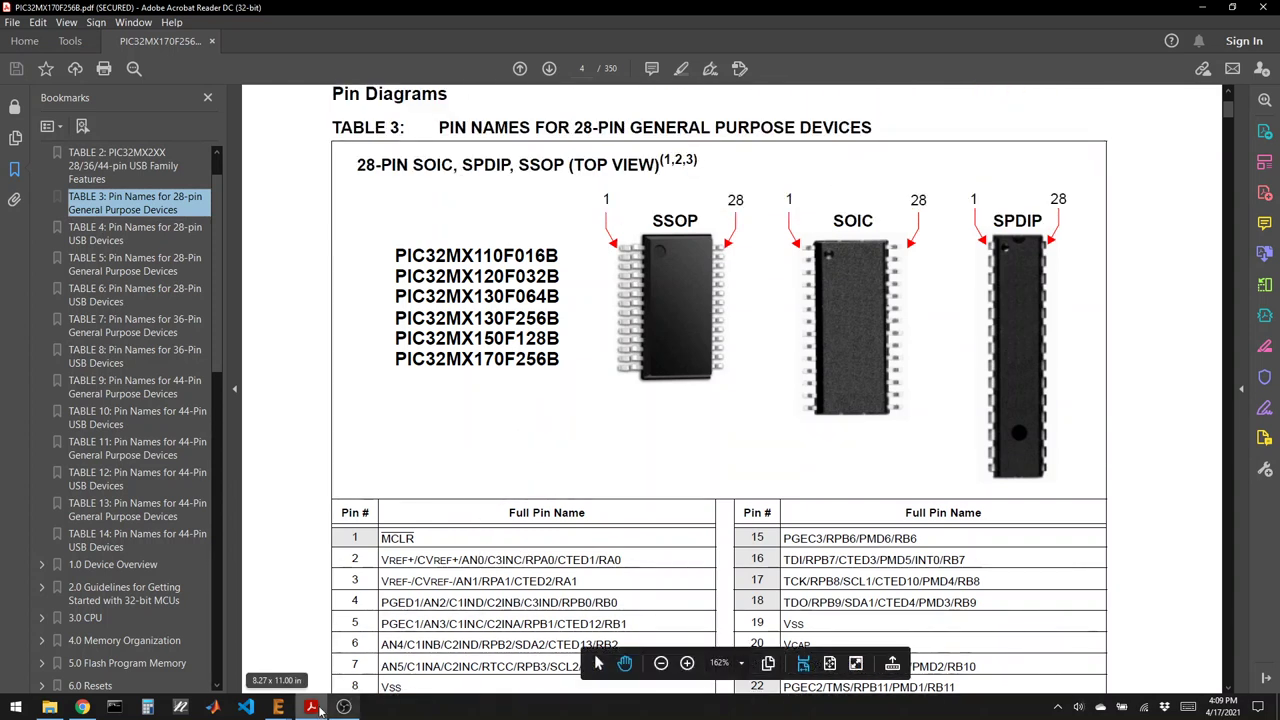
Switch back to the EAGLE library editor and create a new symbol named PIC32MX170F256B.
mouse_move(278, 707)
left_click(315, 663)
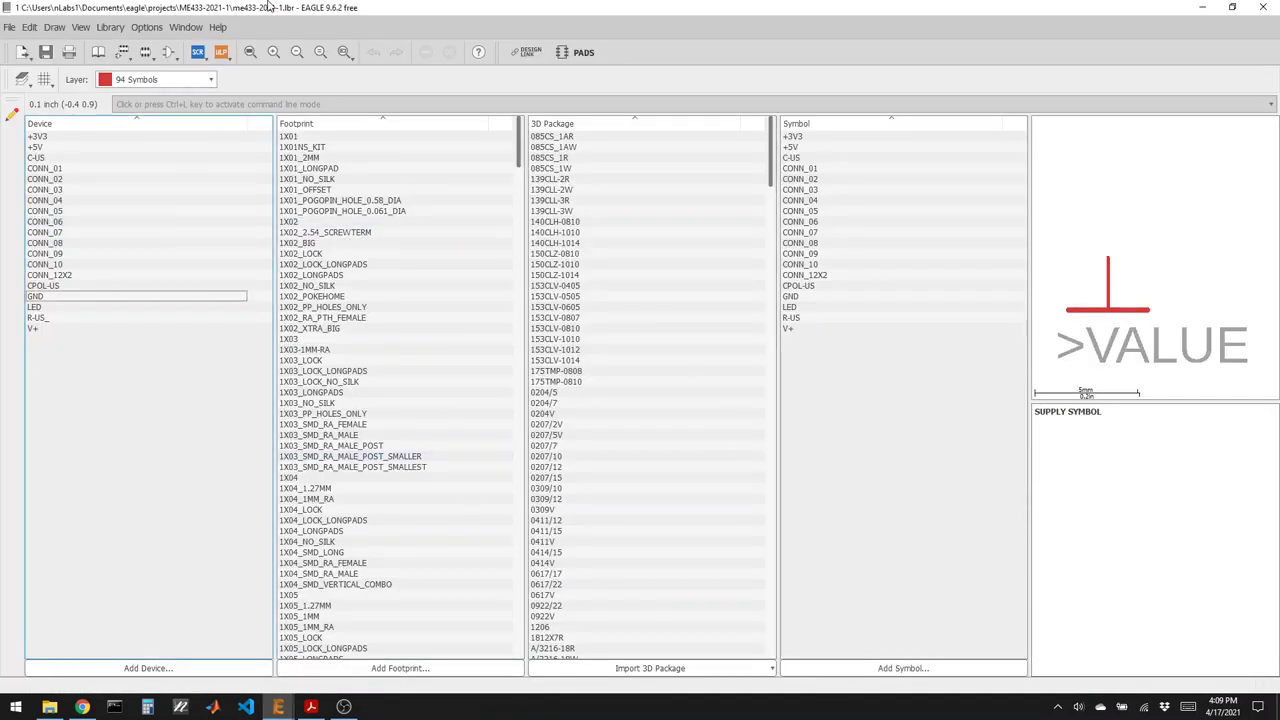
left_click(168, 55)
left_click(221, 371)
type("PIC32M")
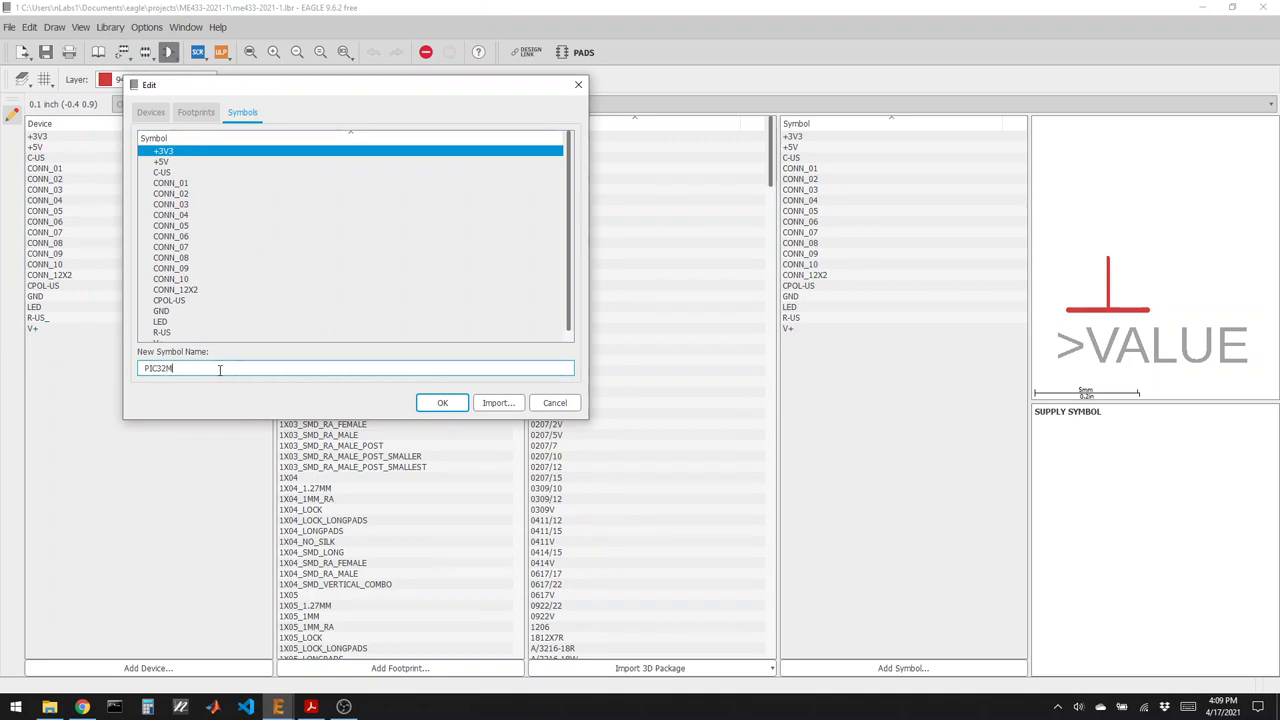
type("X170F256B")
left_click(442, 402)
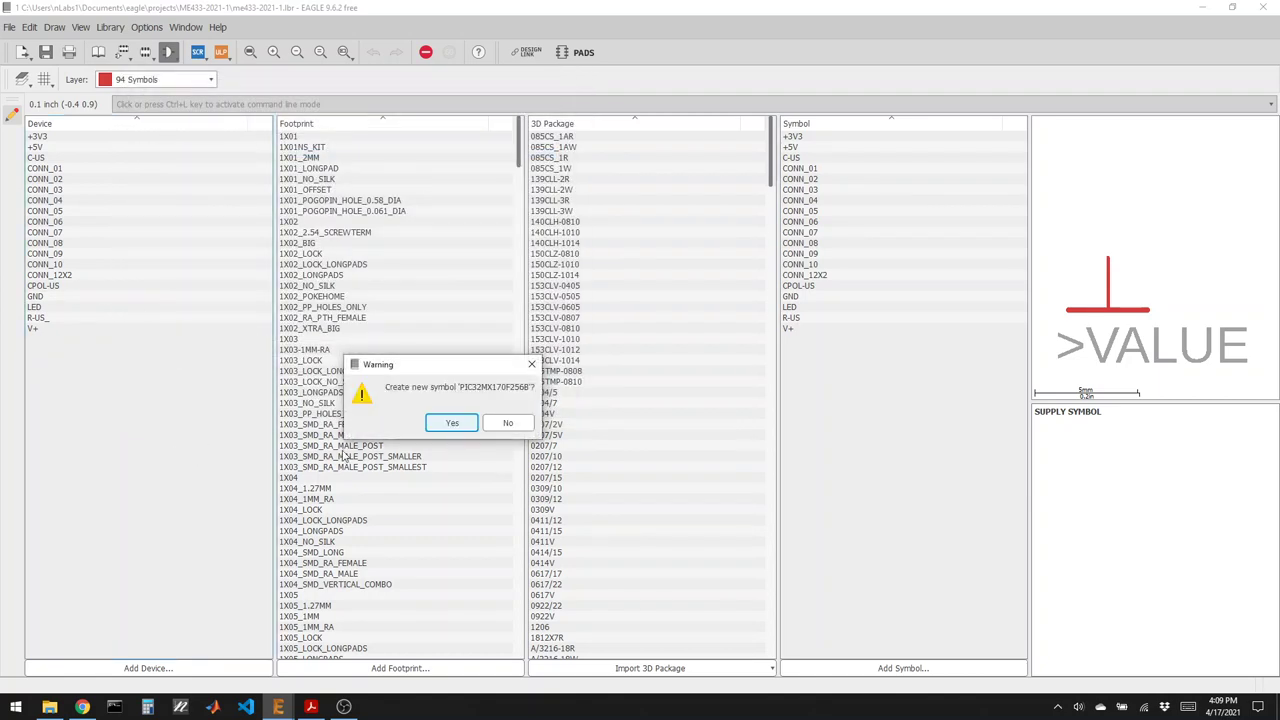
left_click(449, 423)
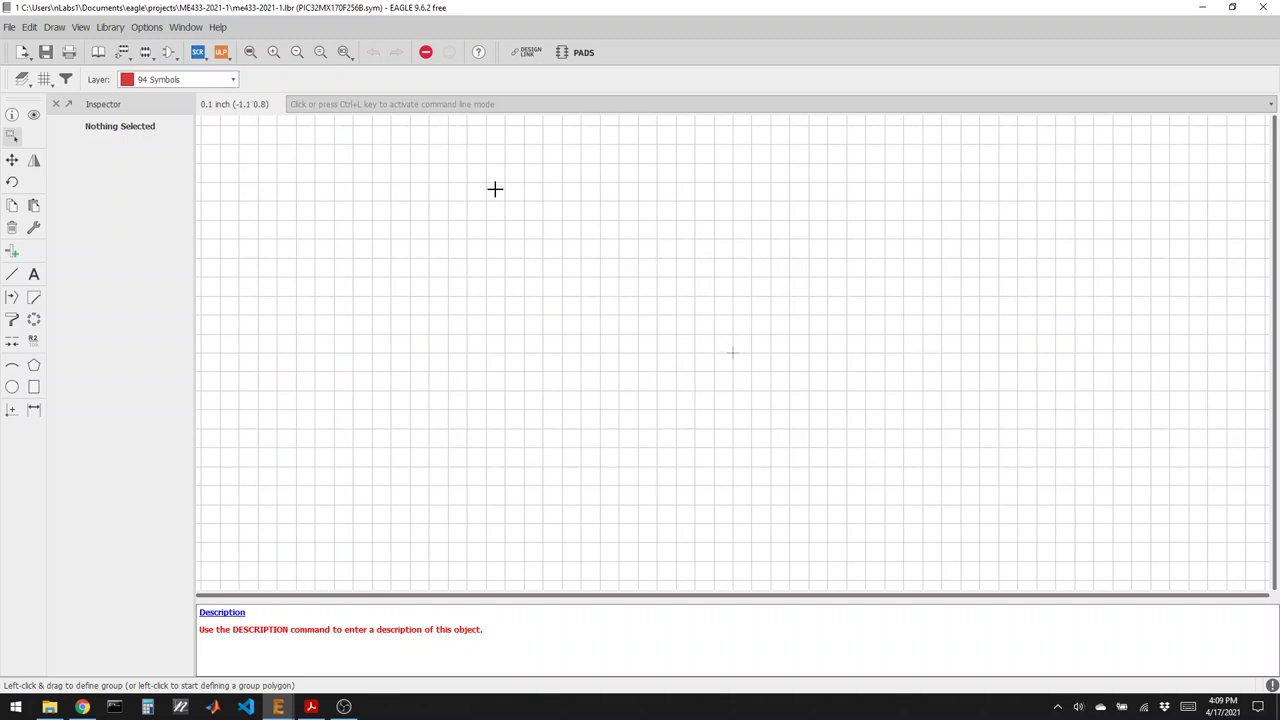
Place a vertical column of 14 pins spaced 0.2 inch apart, from (-0.7, 1.3) down to (-0.7, -1.3).
left_click(11, 254)
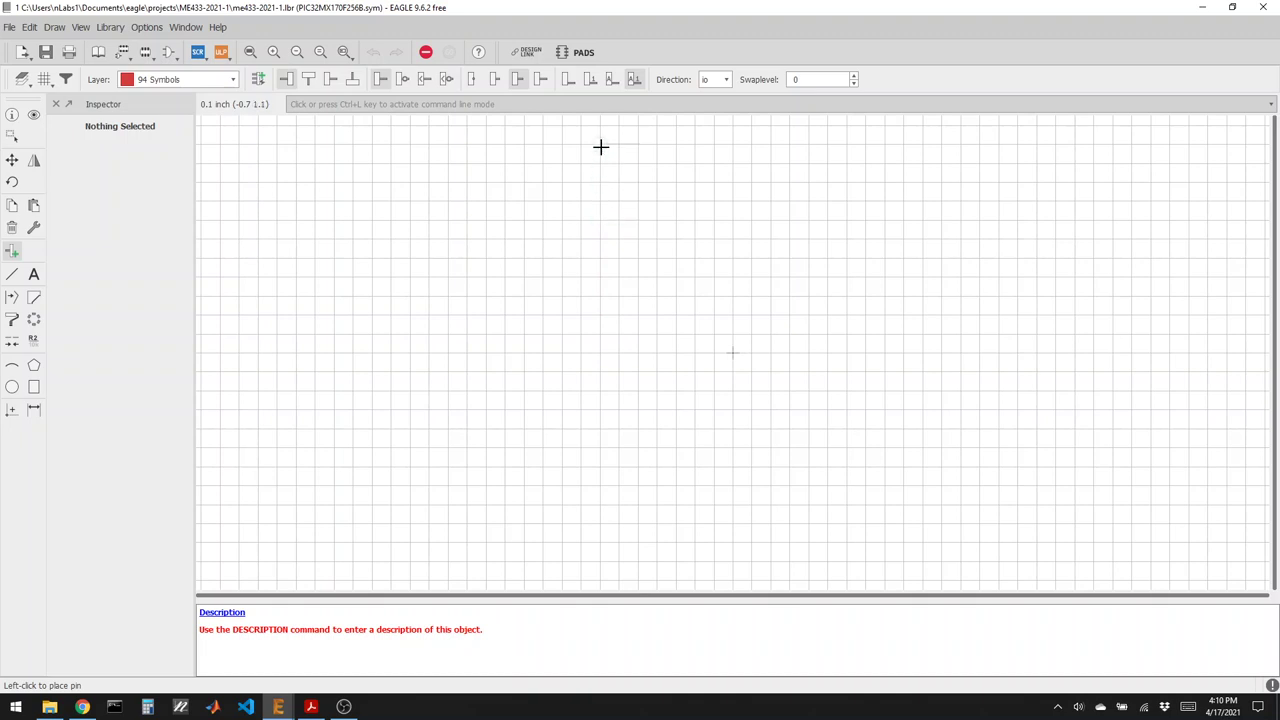
scroll(601, 138, "down", 3)
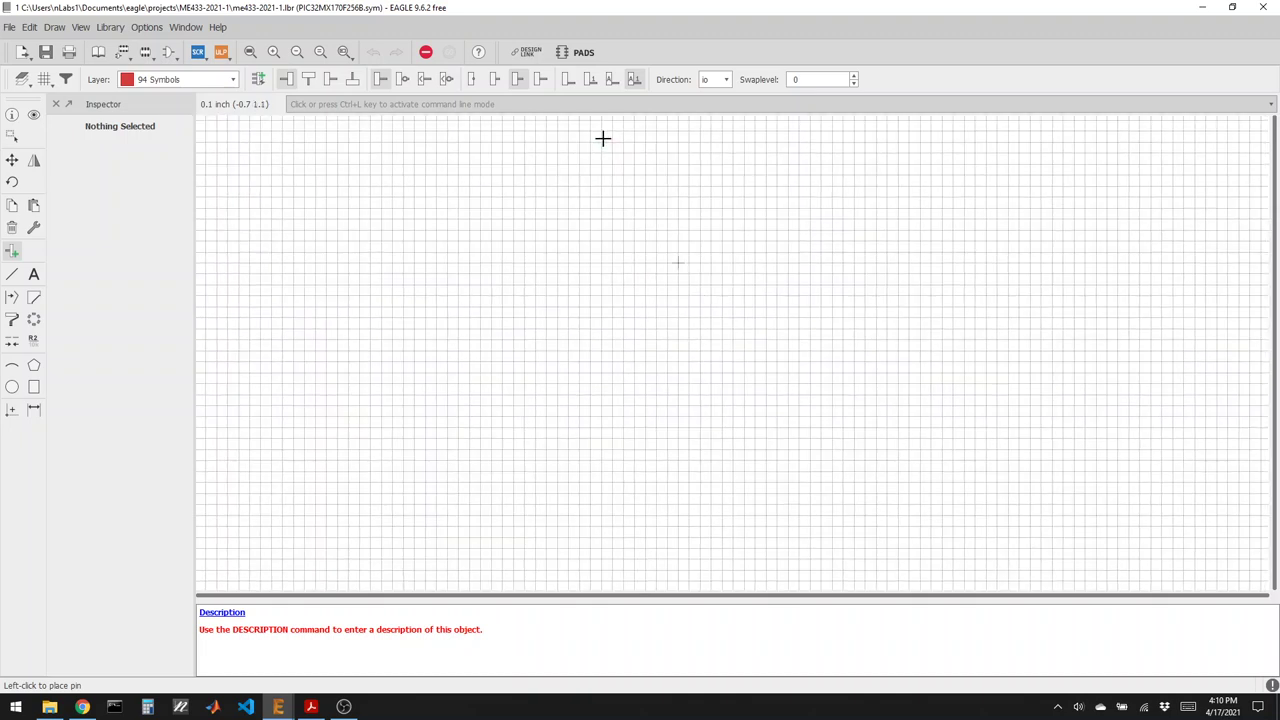
left_click(604, 122)
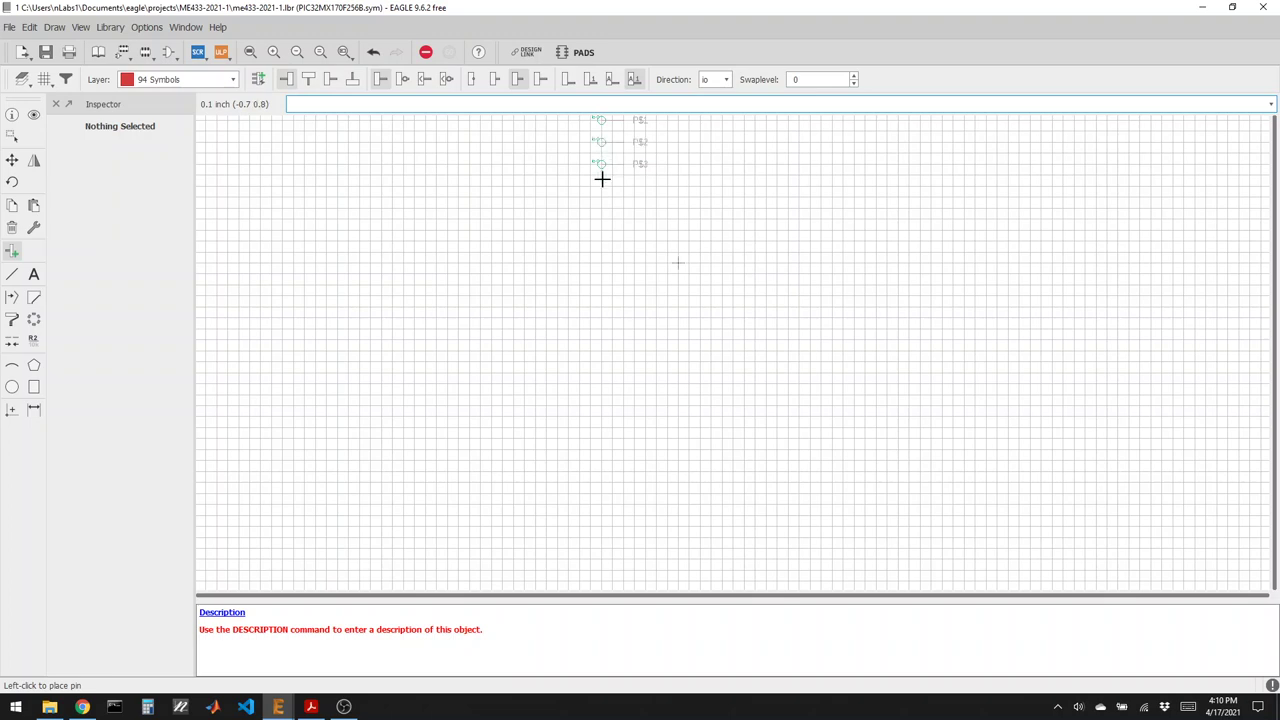
left_click(602, 185)
left_click(600, 208)
left_click(599, 229)
left_click(600, 251)
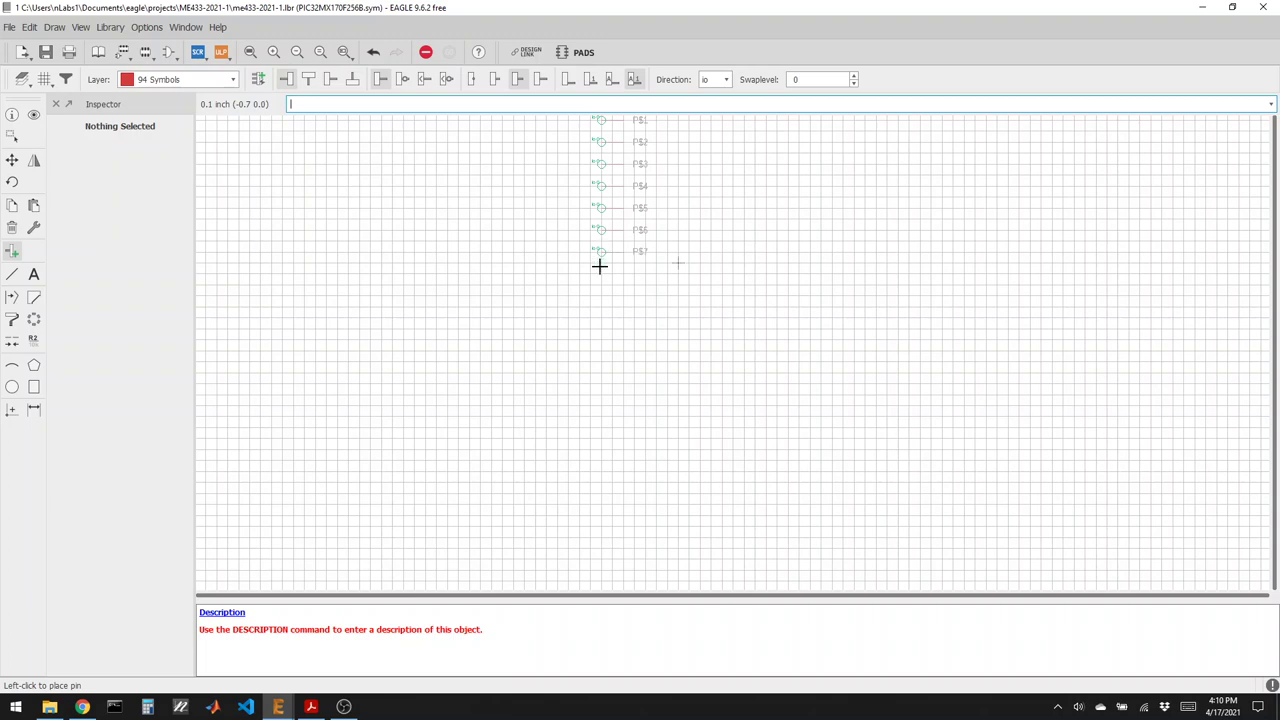
left_click(599, 271)
left_click(598, 293)
left_click(598, 317)
left_click(599, 339)
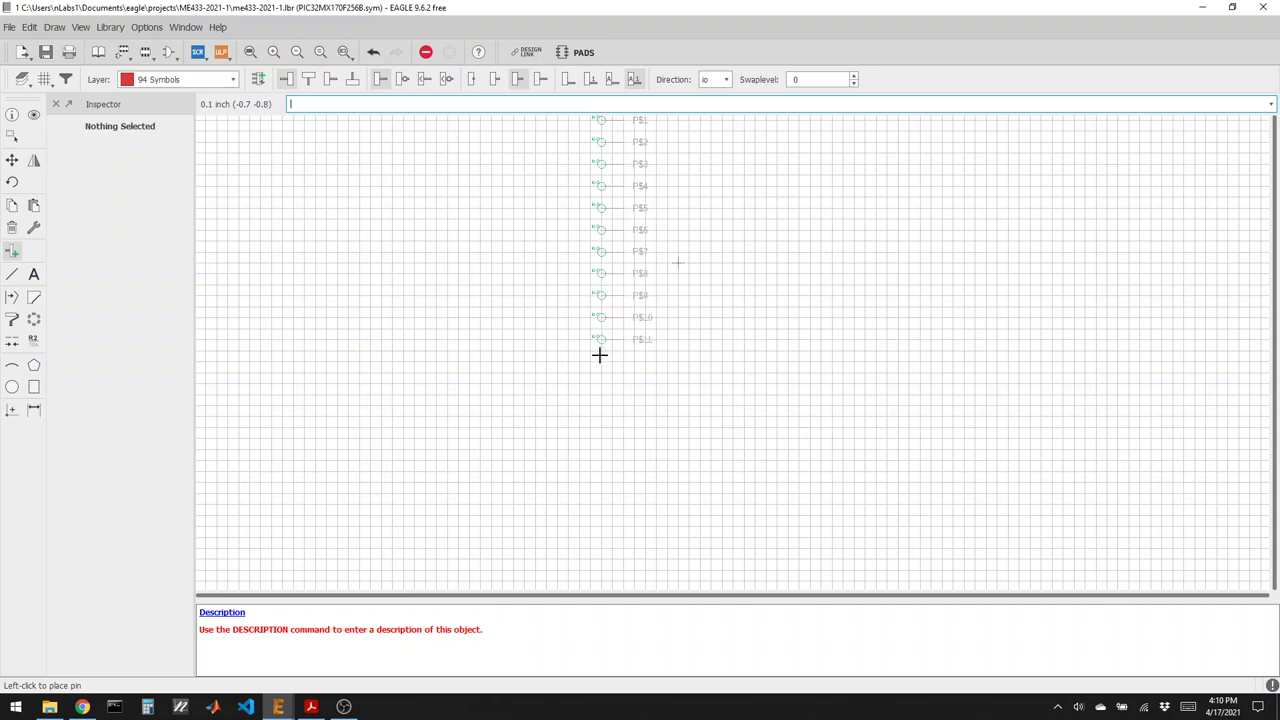
left_click(598, 361)
left_click(599, 383)
scroll(500, 431, "down", 1)
scroll(608, 366, "up", 1)
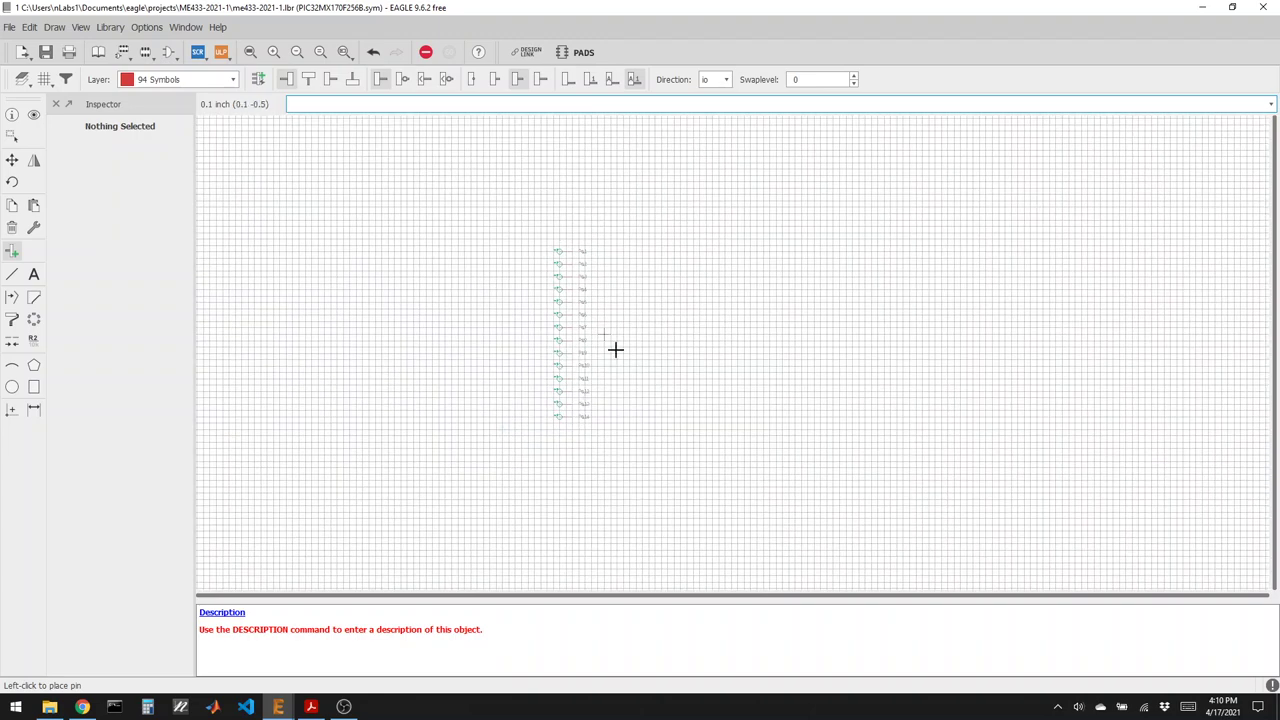
scroll(604, 318, "up", 1)
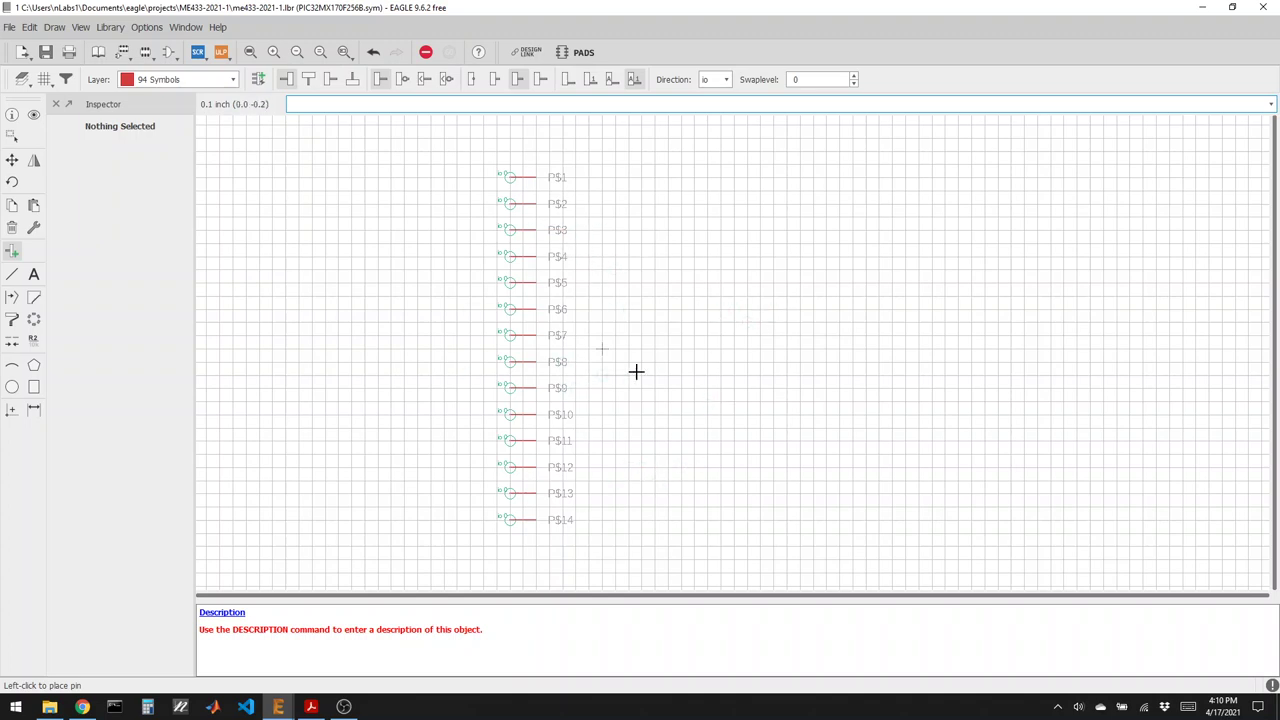
right_click(704, 326)
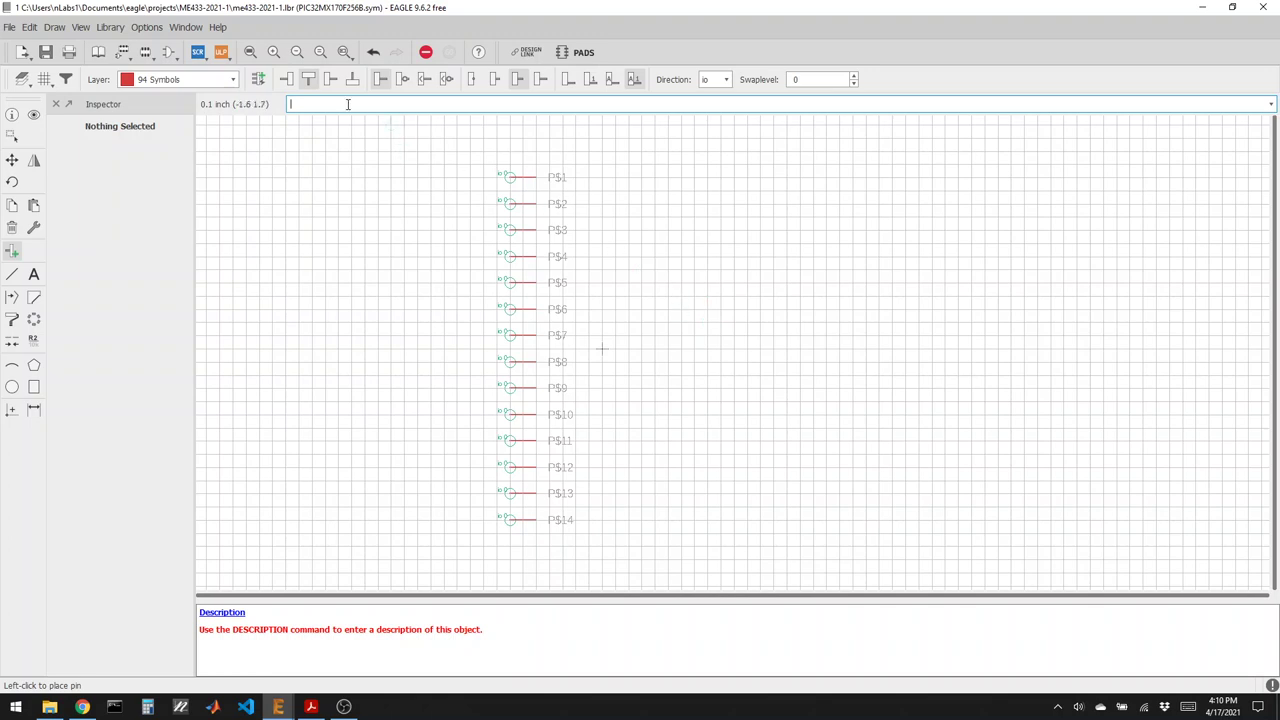
left_click(286, 79)
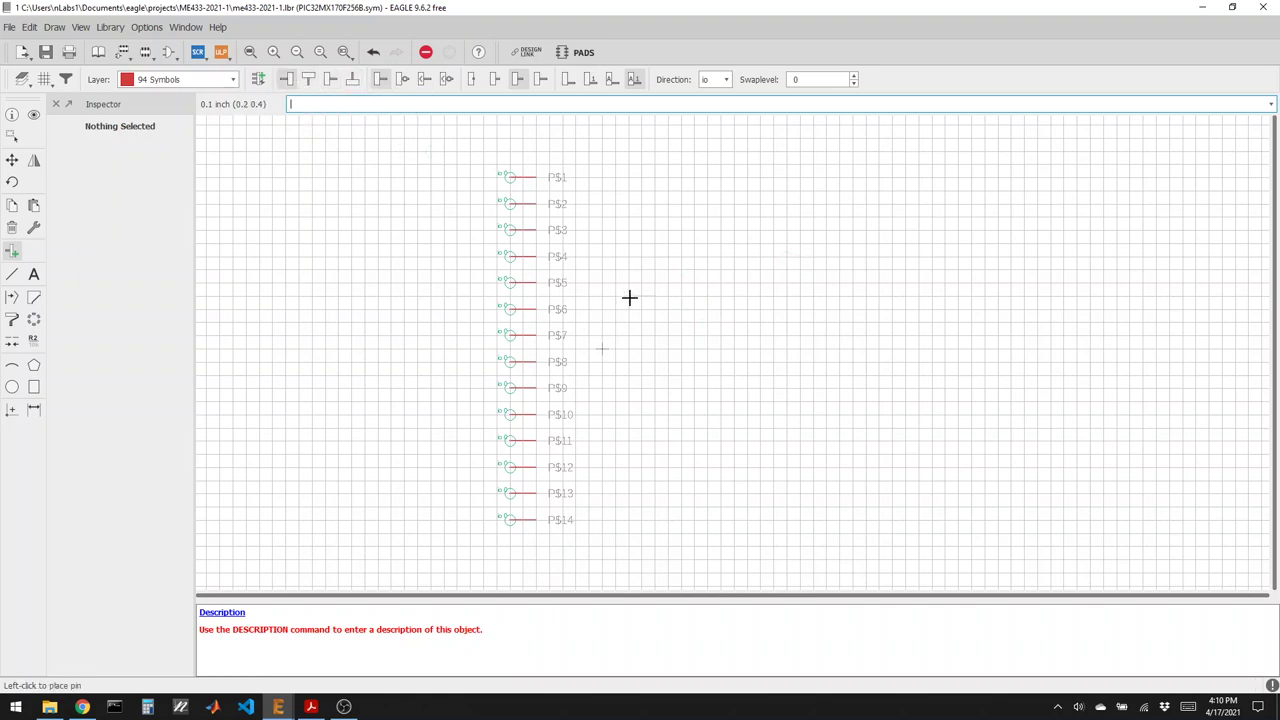
right_click(687, 336)
right_click(687, 336)
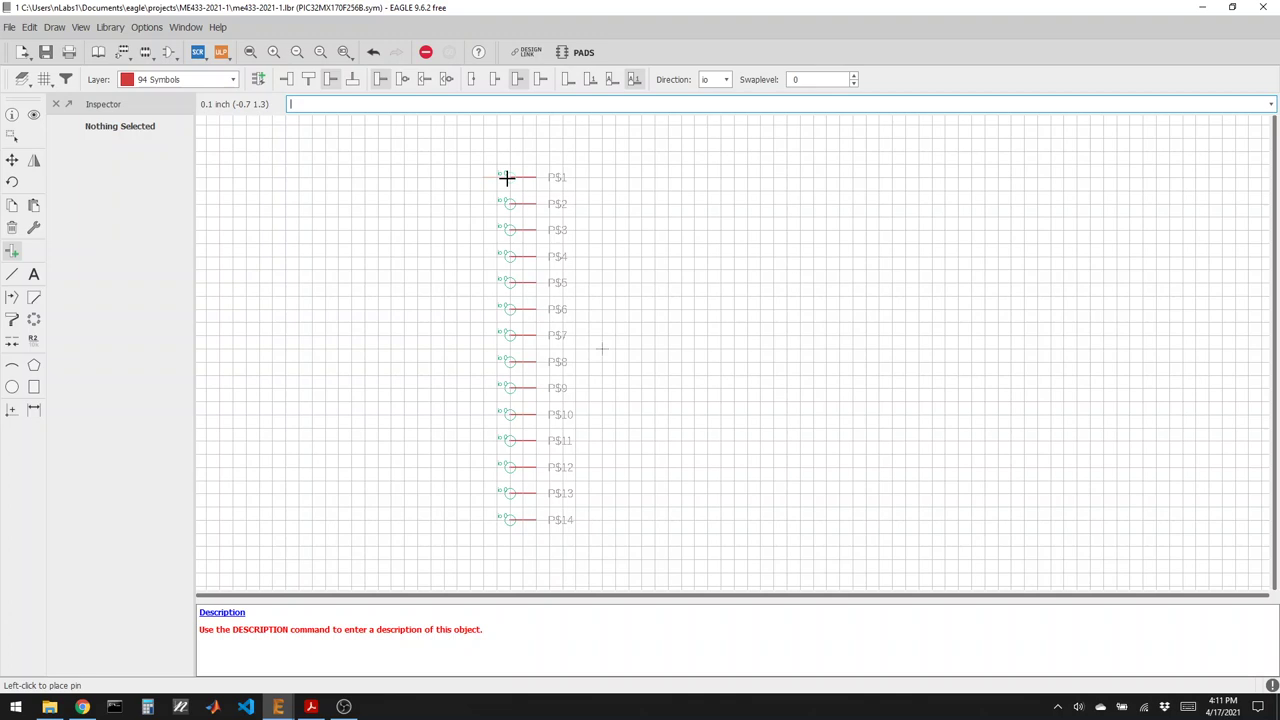
right_click(510, 177)
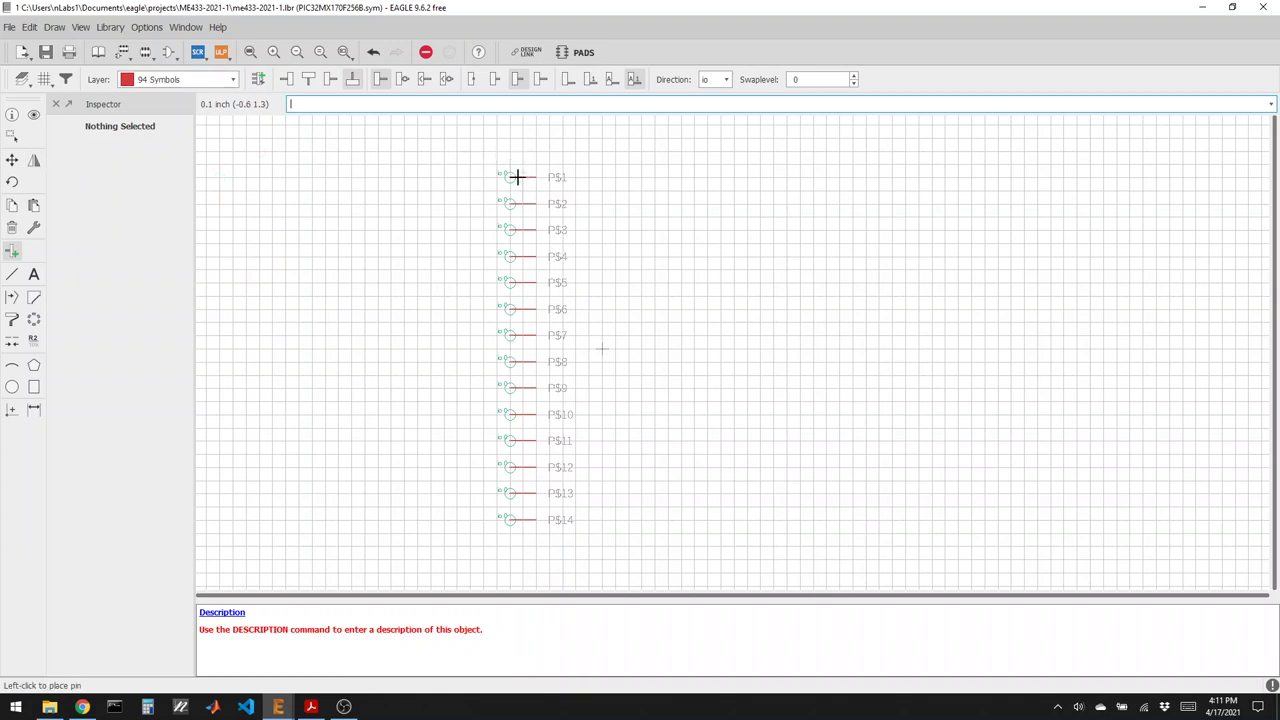
Examine the properties of the uppermost pin in the column.
left_click(11, 116)
left_click(510, 177)
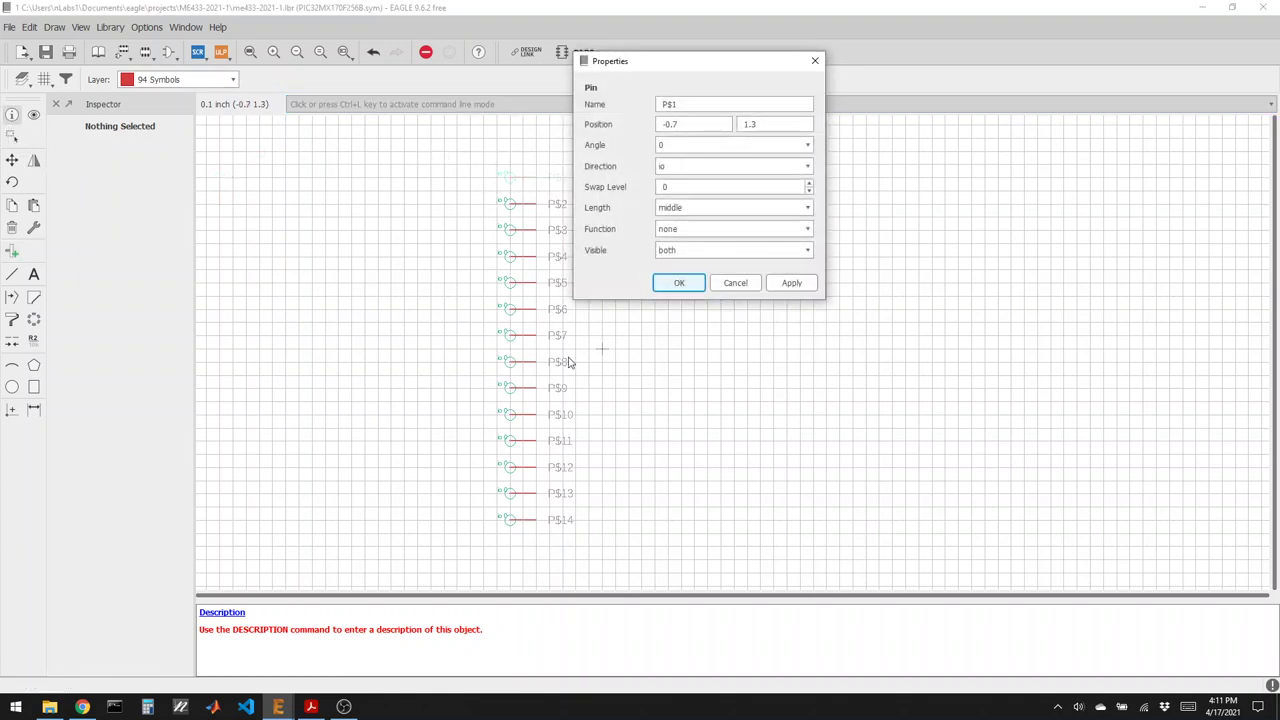
left_click(679, 283)
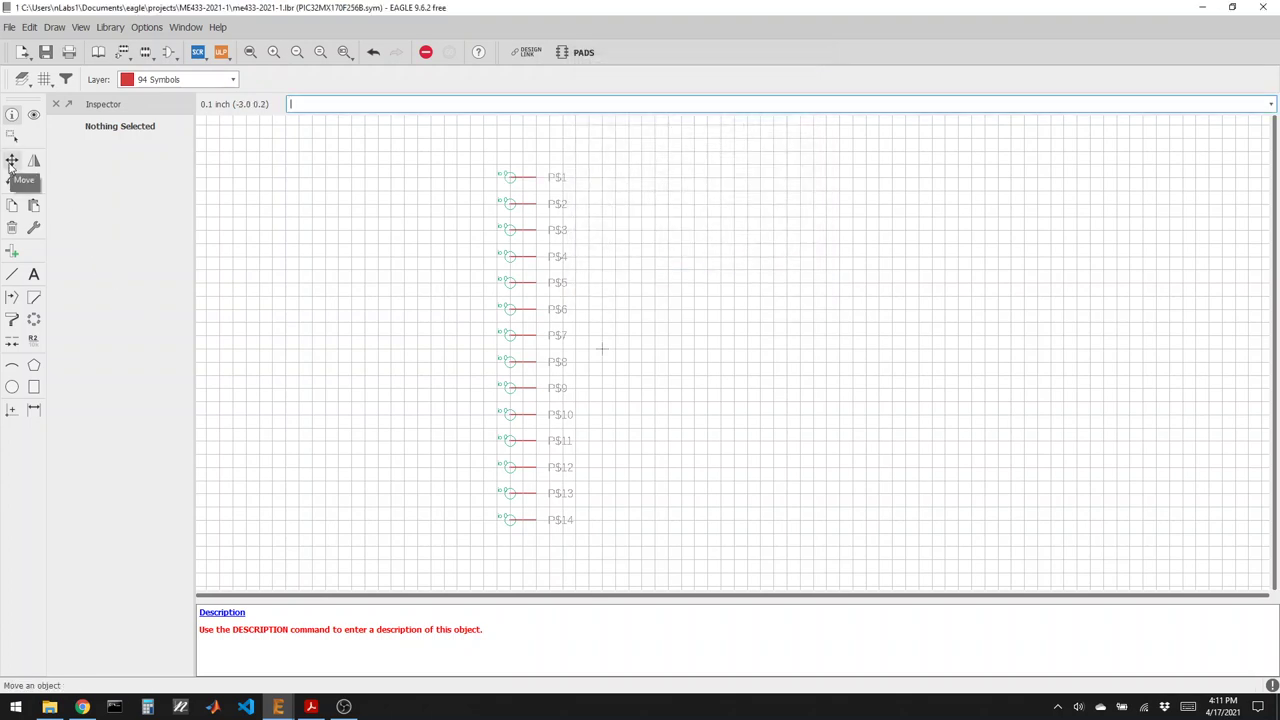
left_click(11, 162)
left_click(506, 177)
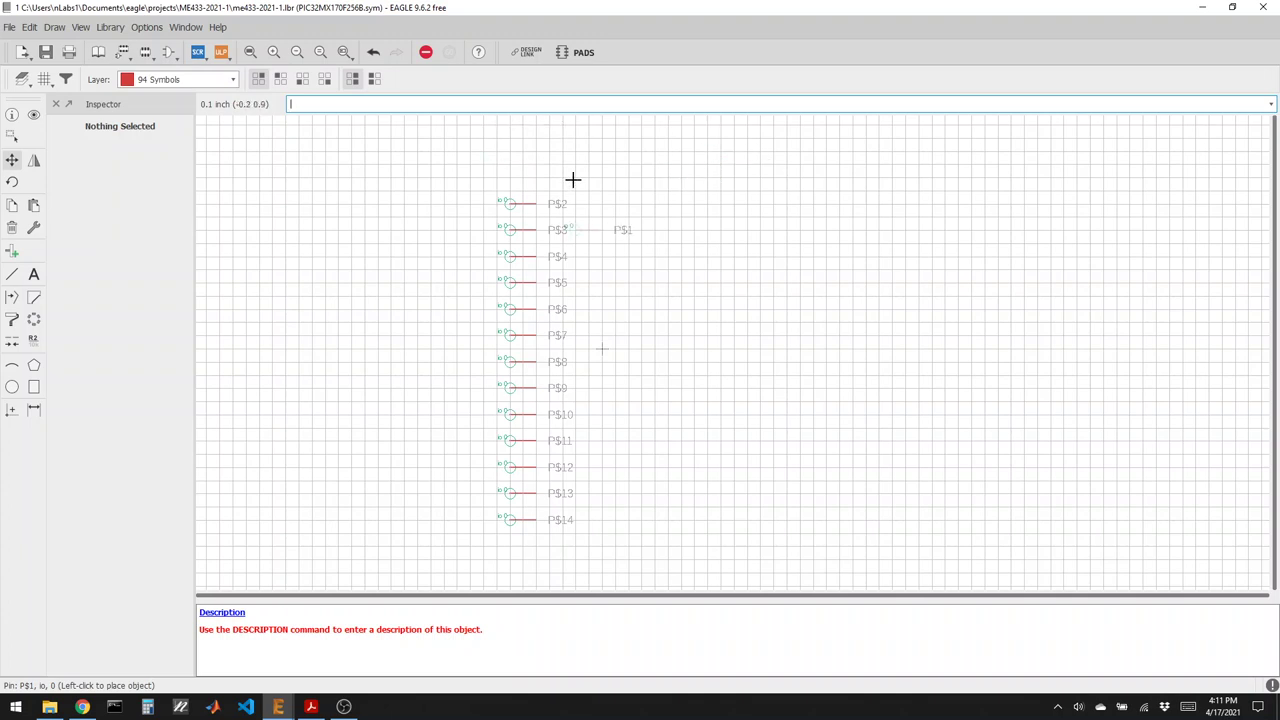
left_click(504, 179)
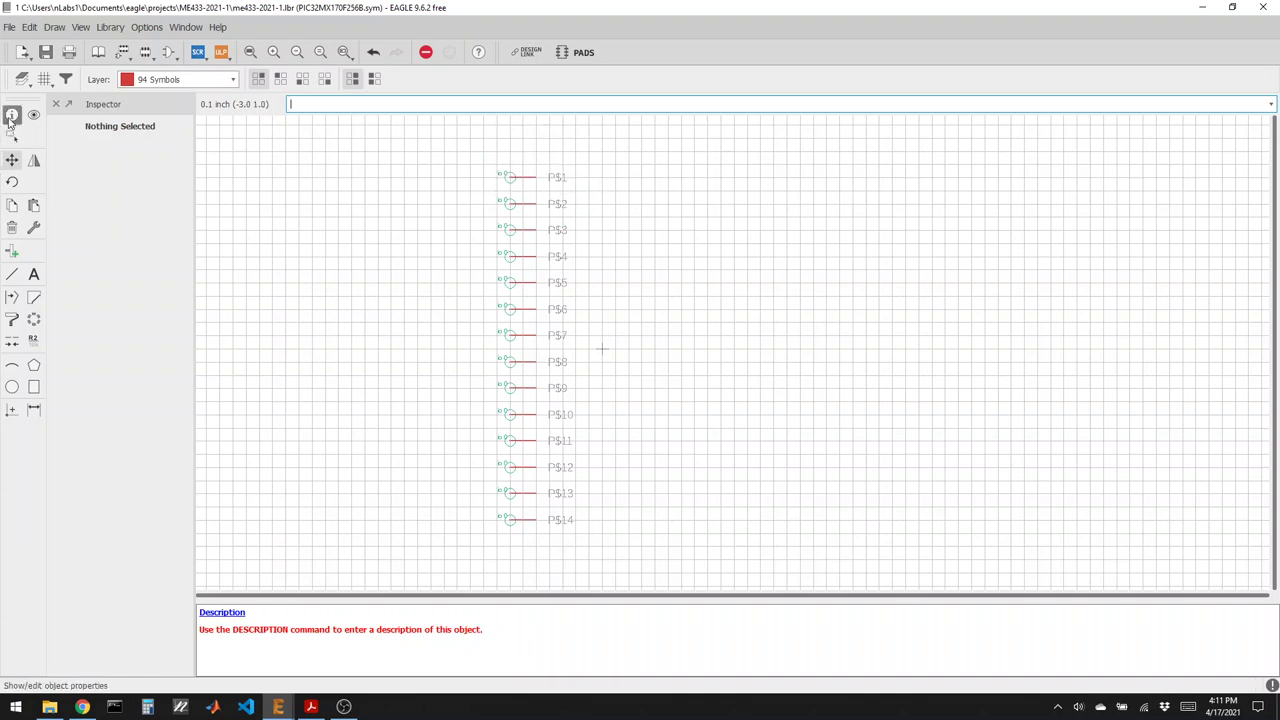
left_click(12, 114)
right_click(506, 177)
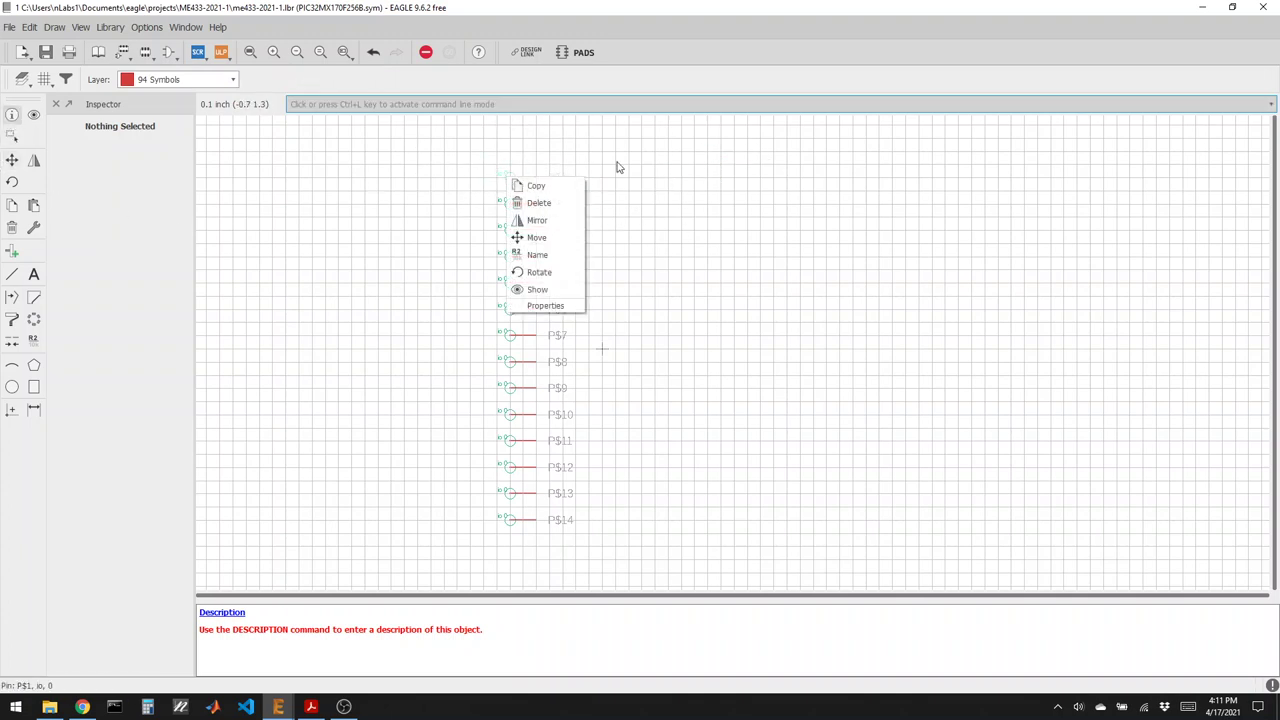
left_click(450, 193)
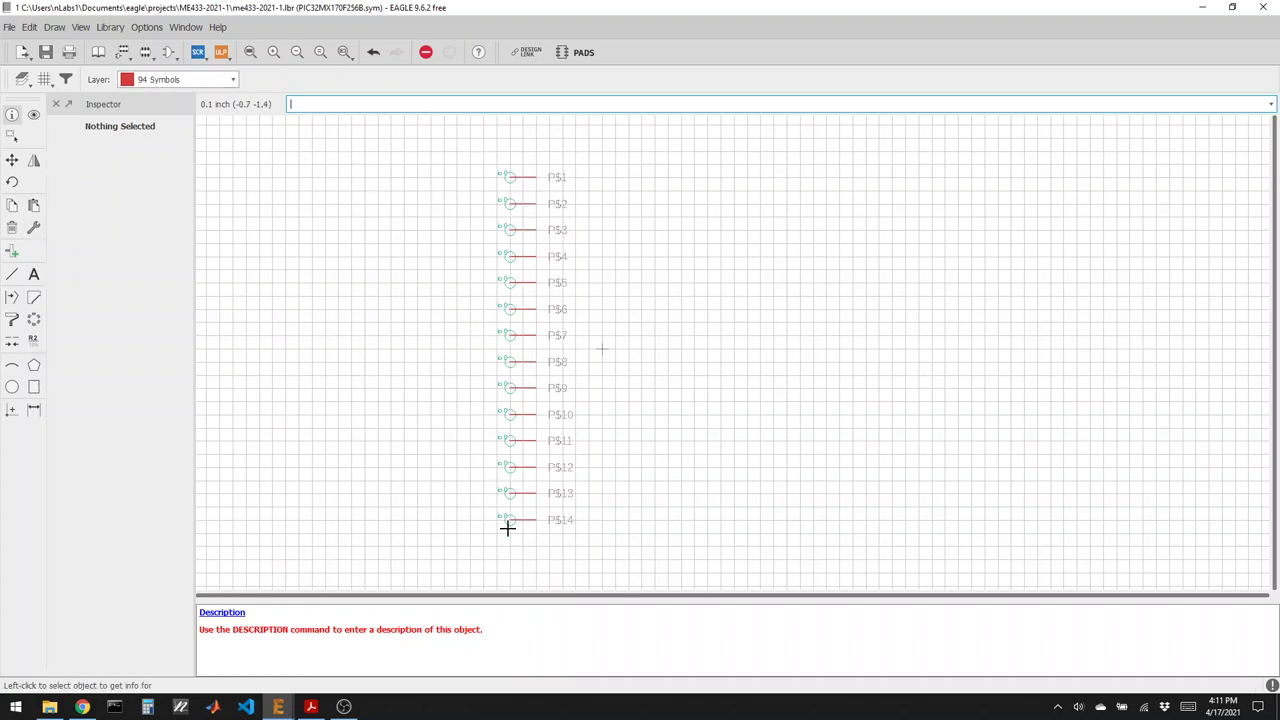
Group all 14 pins, try to copy them to the right of the original column, and undo the copy.
left_click(12, 138)
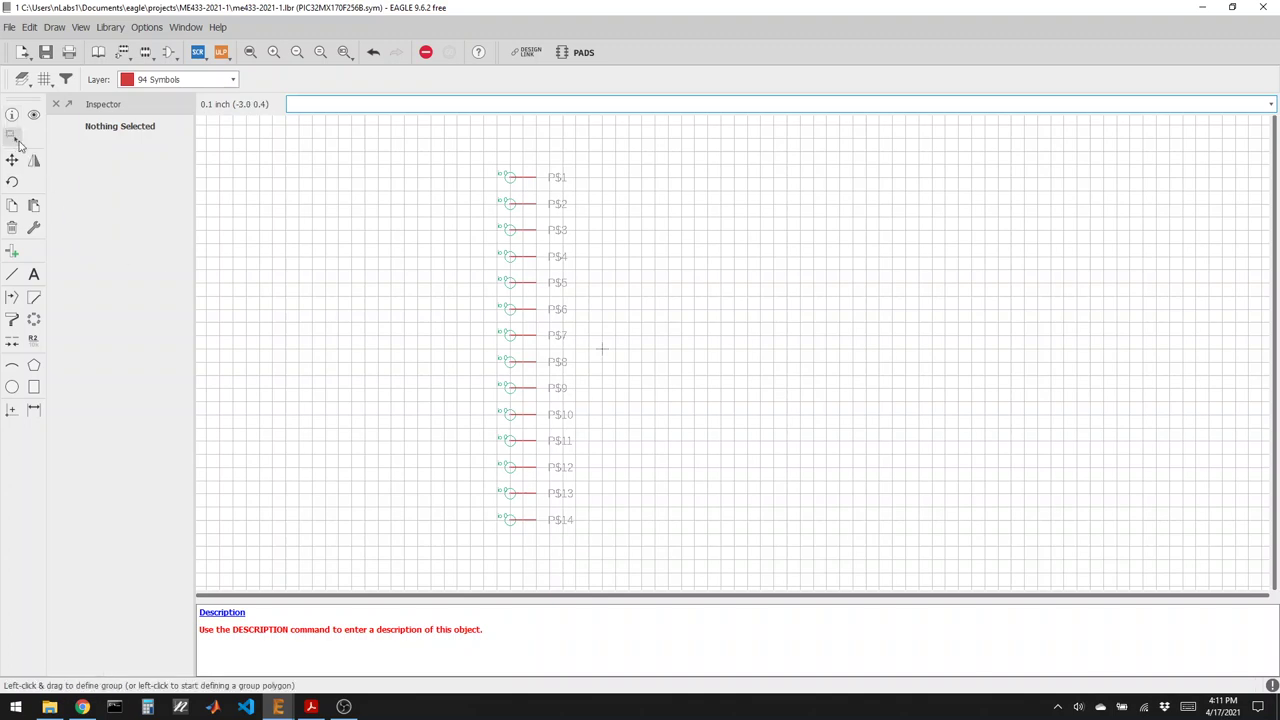
left_click_drag(441, 146, 660, 567)
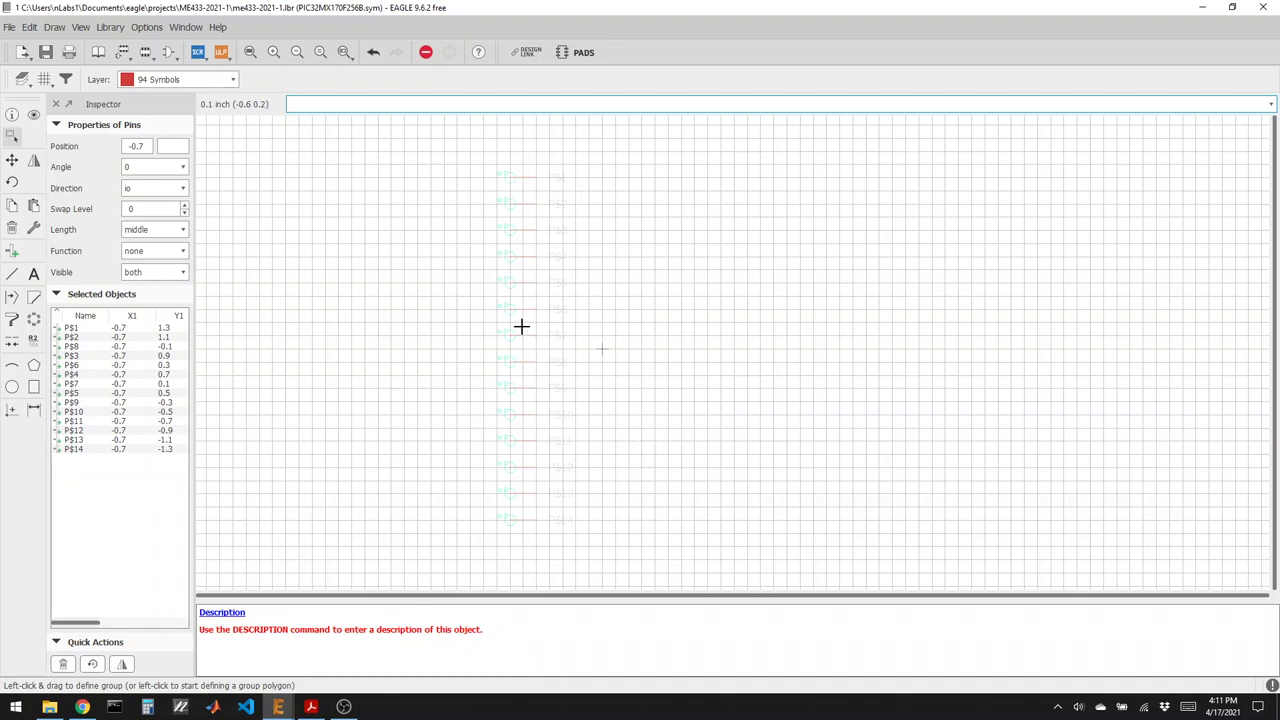
left_click(15, 207)
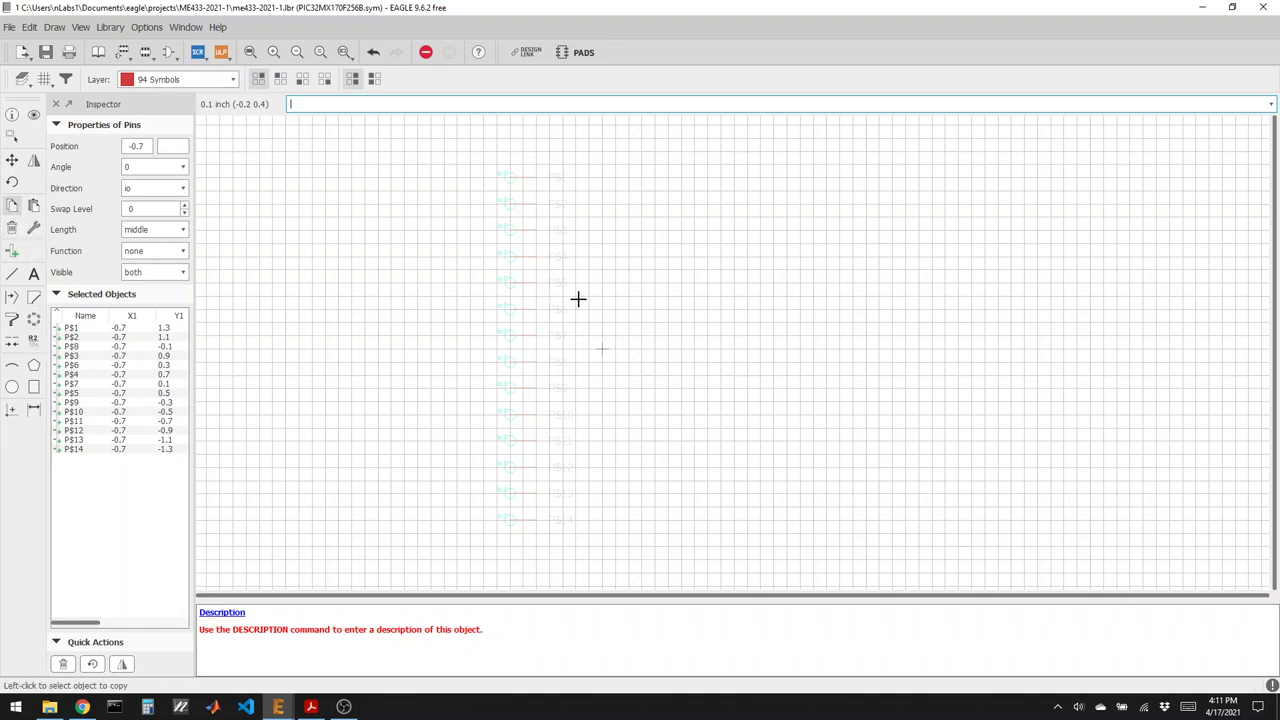
left_click(507, 256)
left_click(680, 256)
key("ctrl+z")
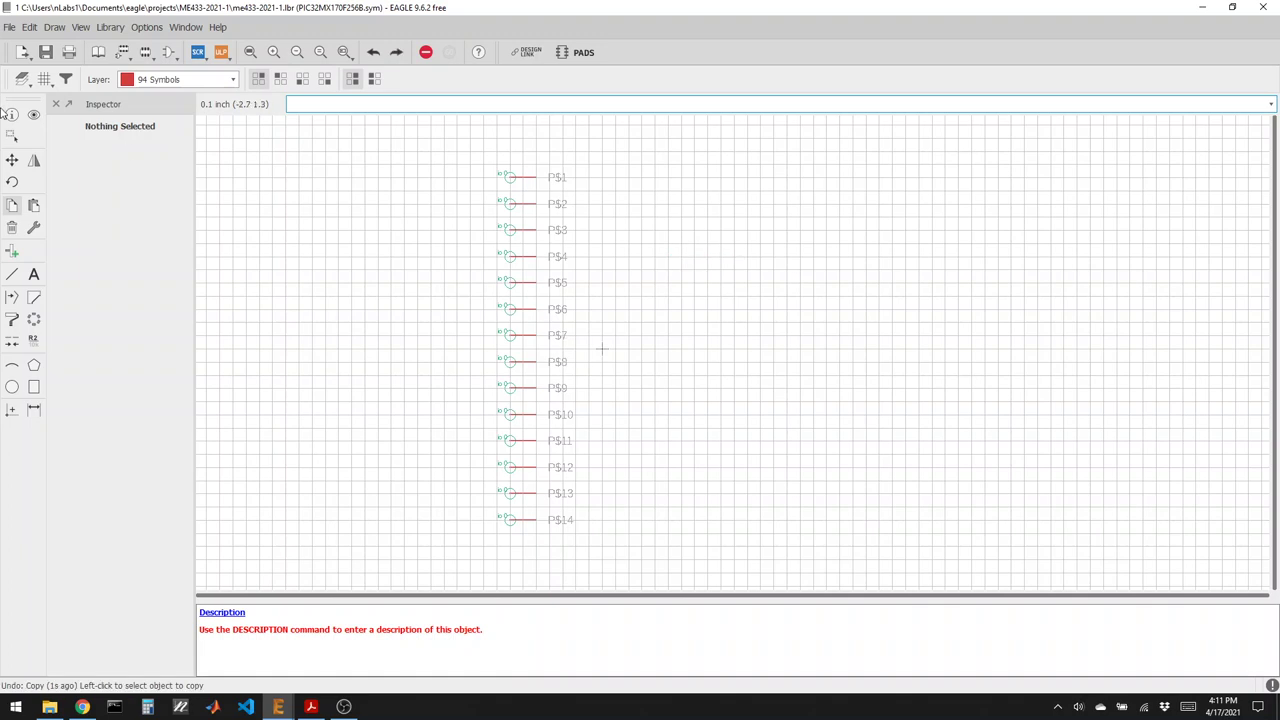
Copy the group of 14 pins, rotate the copy 180 degrees and place it as a facing column level with the original.
left_click(12, 136)
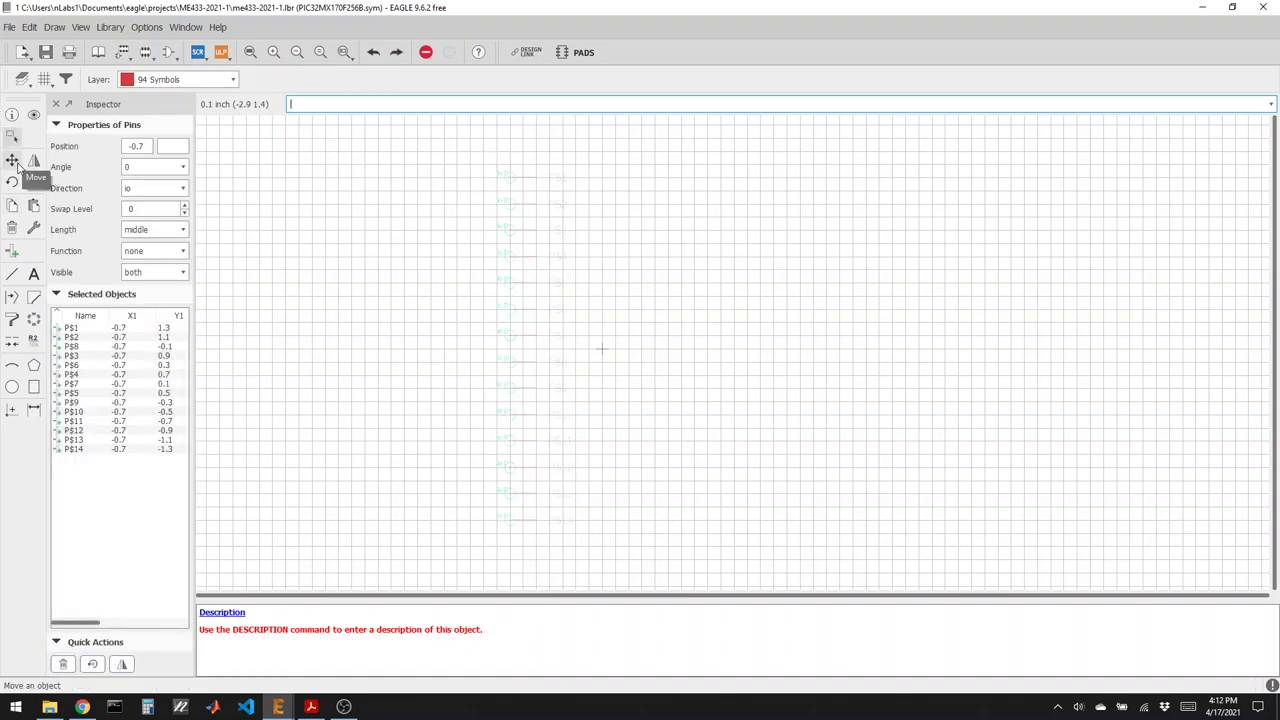
left_click(12, 205)
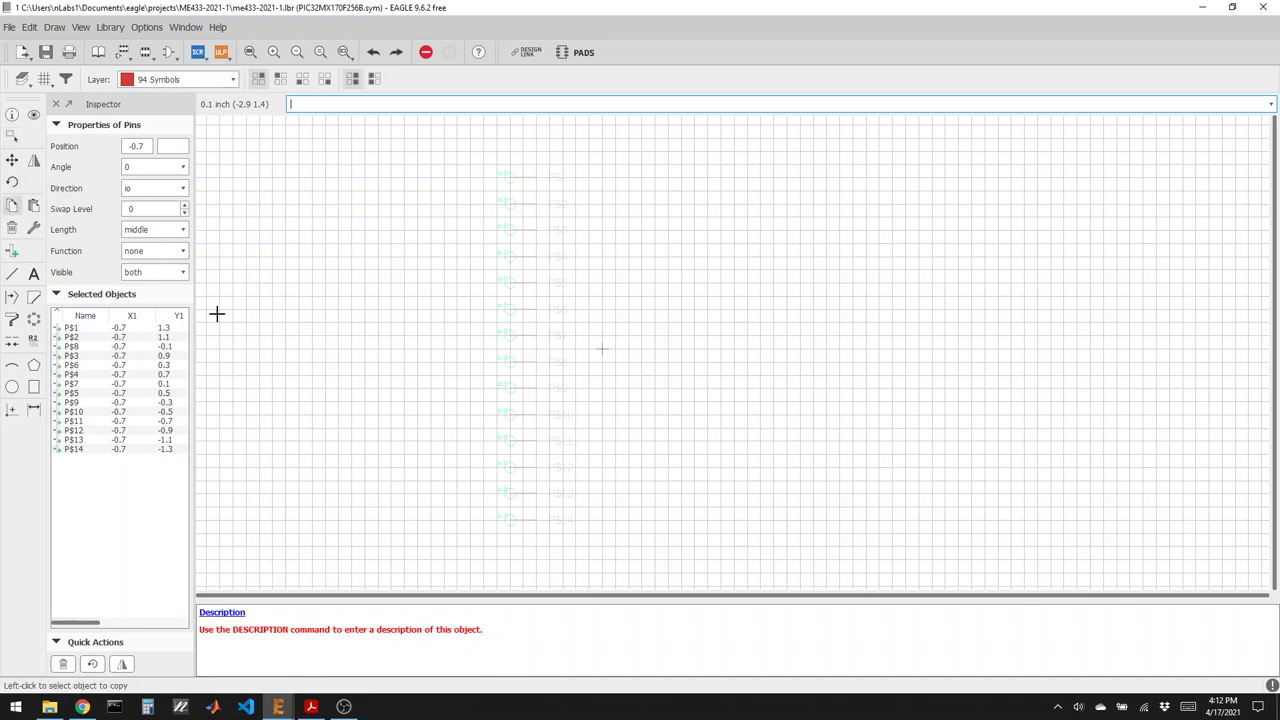
right_click(517, 337, "ctrl")
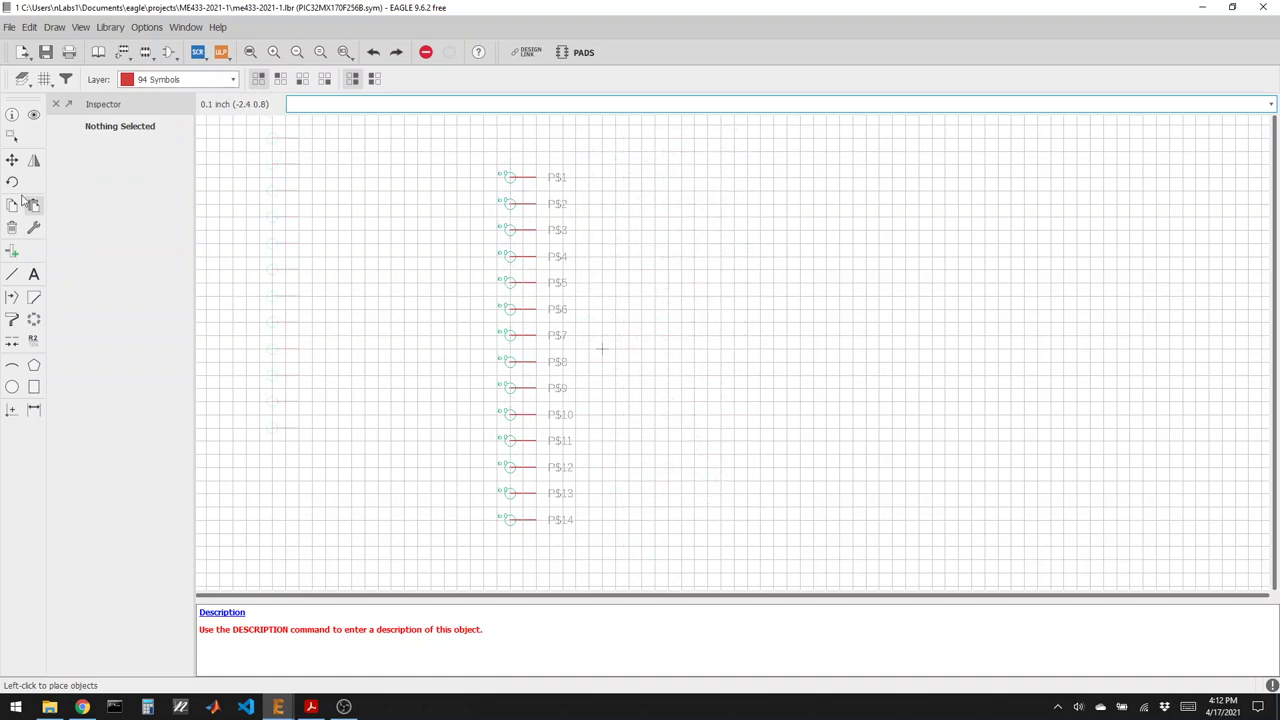
right_click(718, 328)
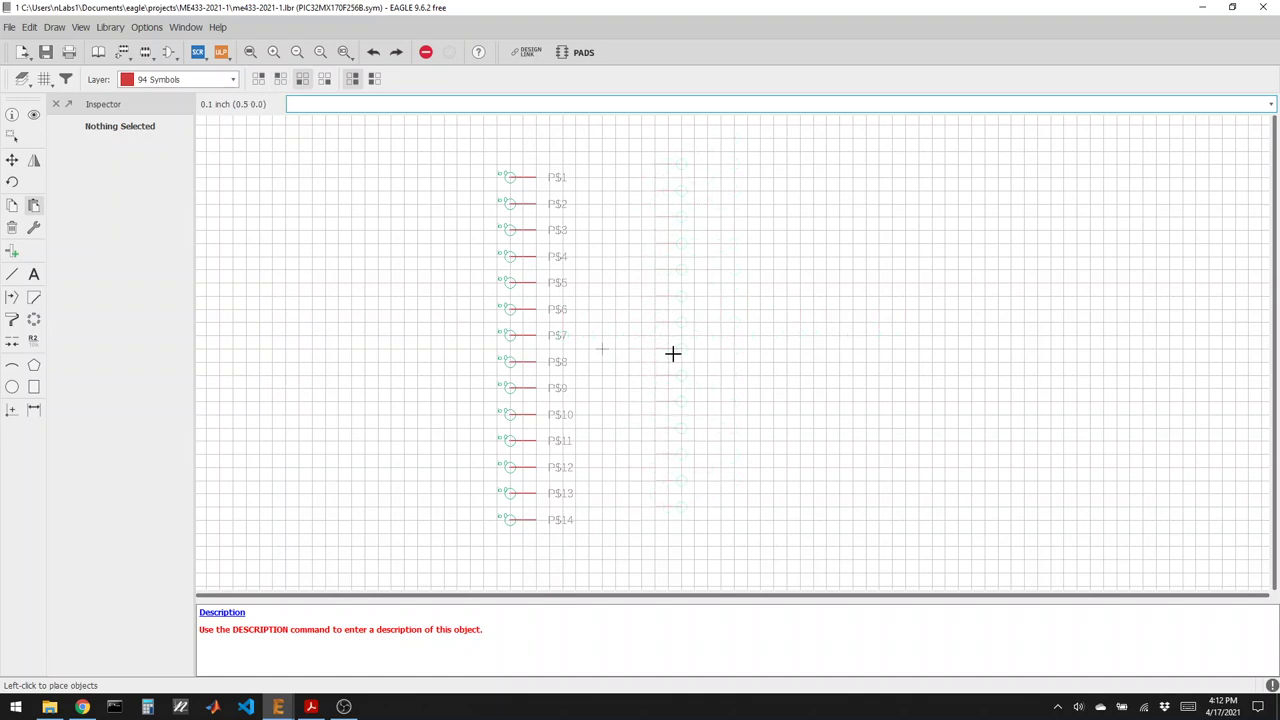
left_click(683, 357)
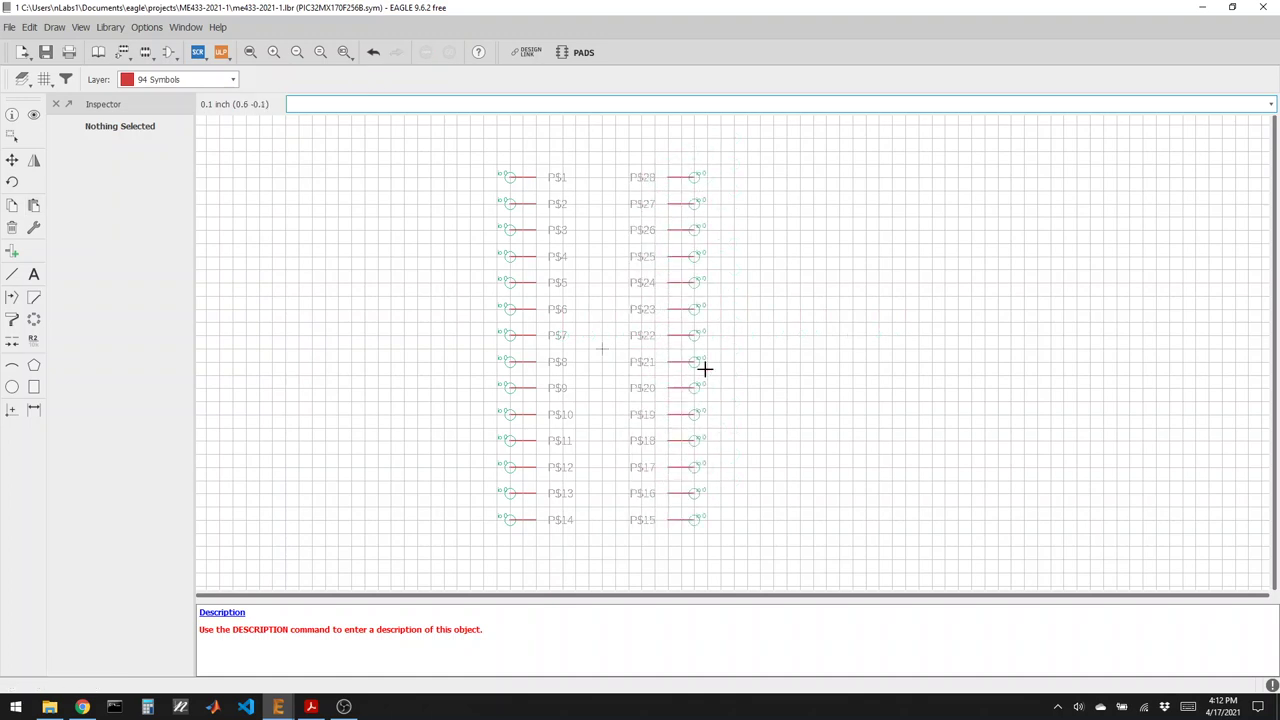
left_click(12, 114)
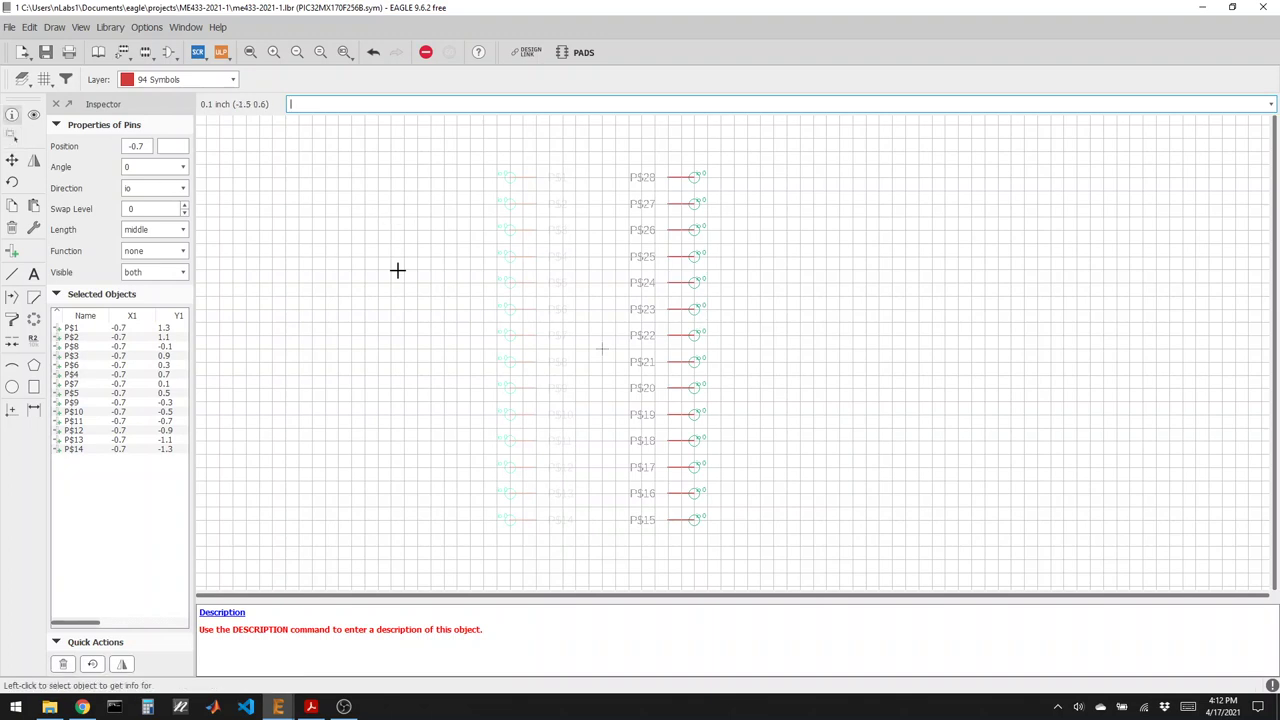
Clear the pin selection and rename pin P$1 as 1.MCLR.
left_click(508, 177)
left_click(734, 280)
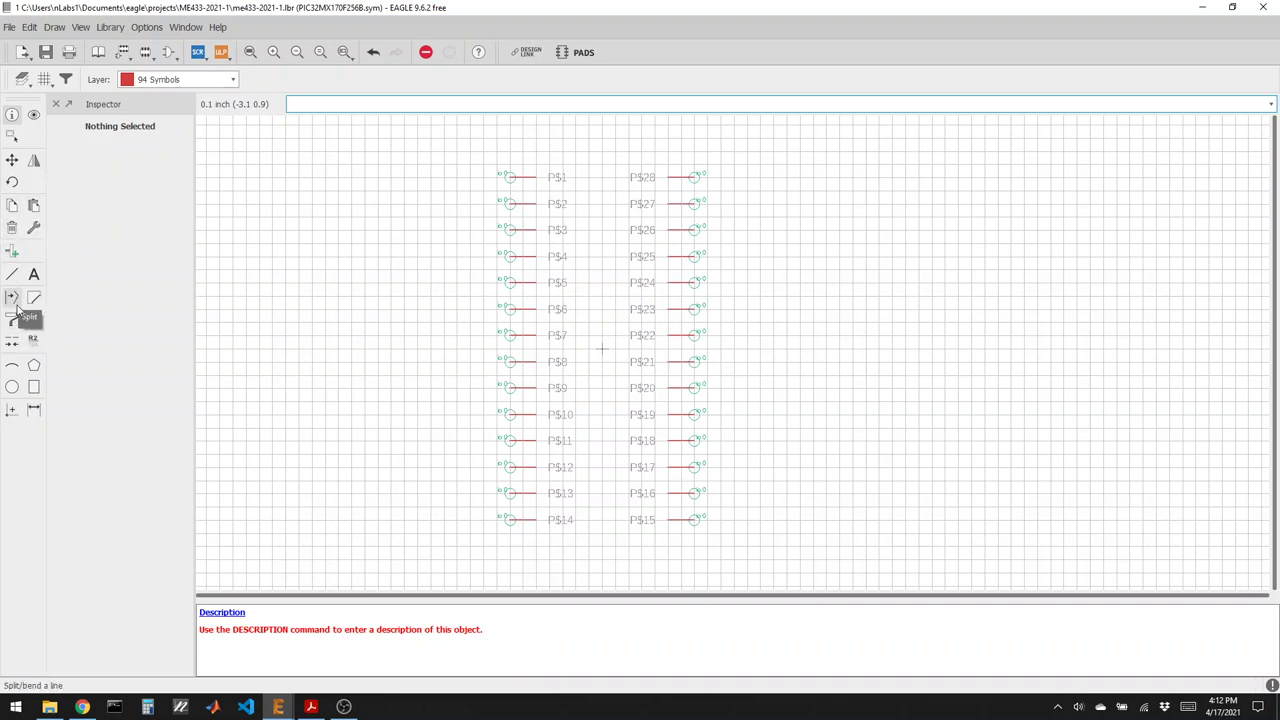
left_click(33, 341)
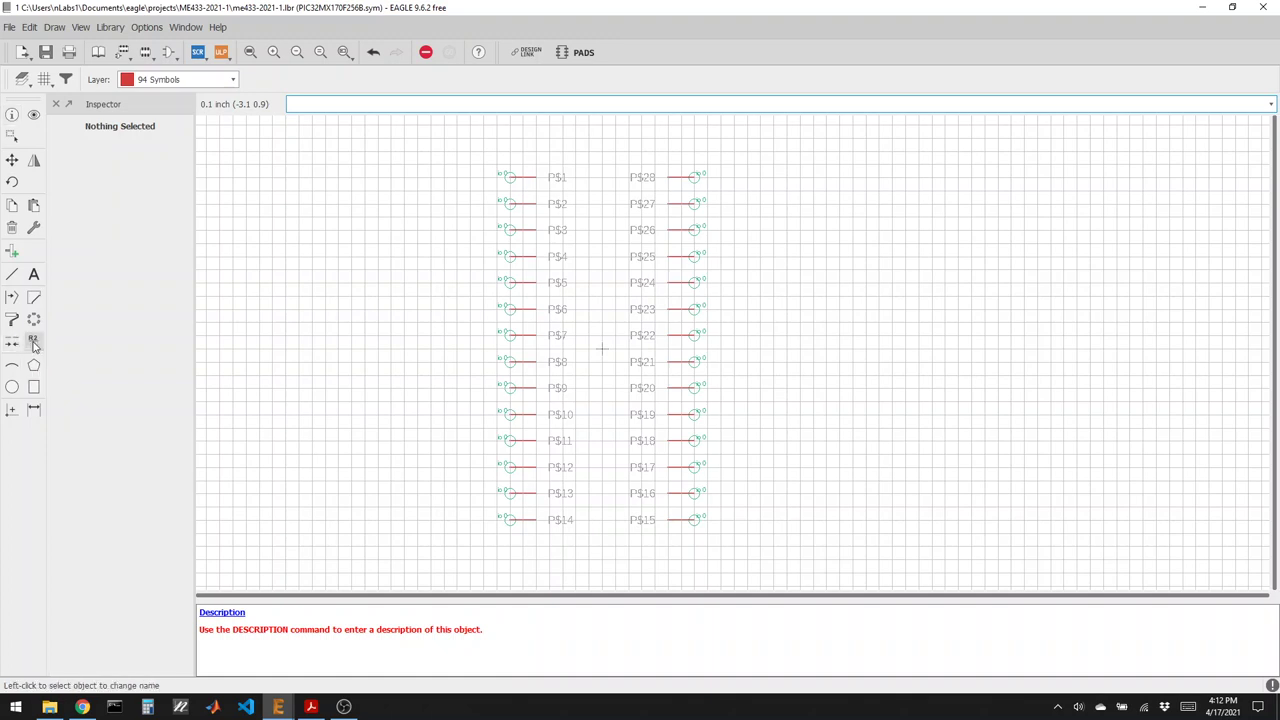
left_click(509, 180)
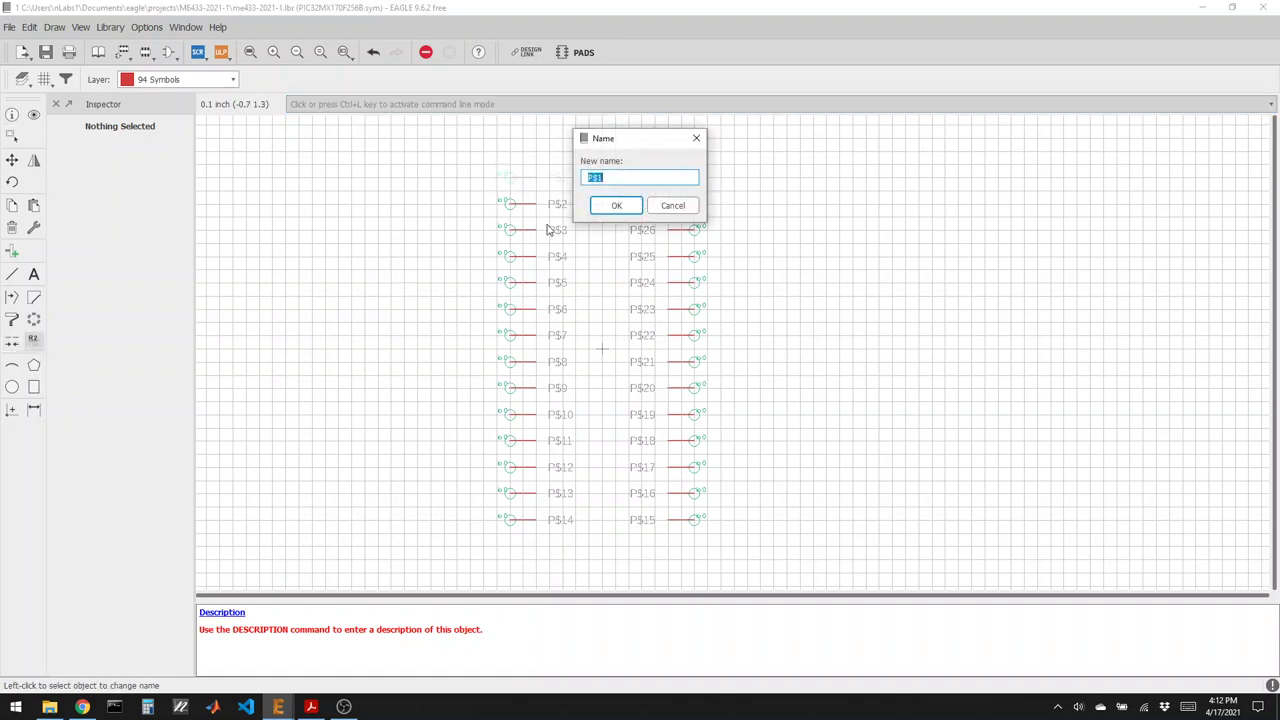
type("1.MCLR")
key("Return")
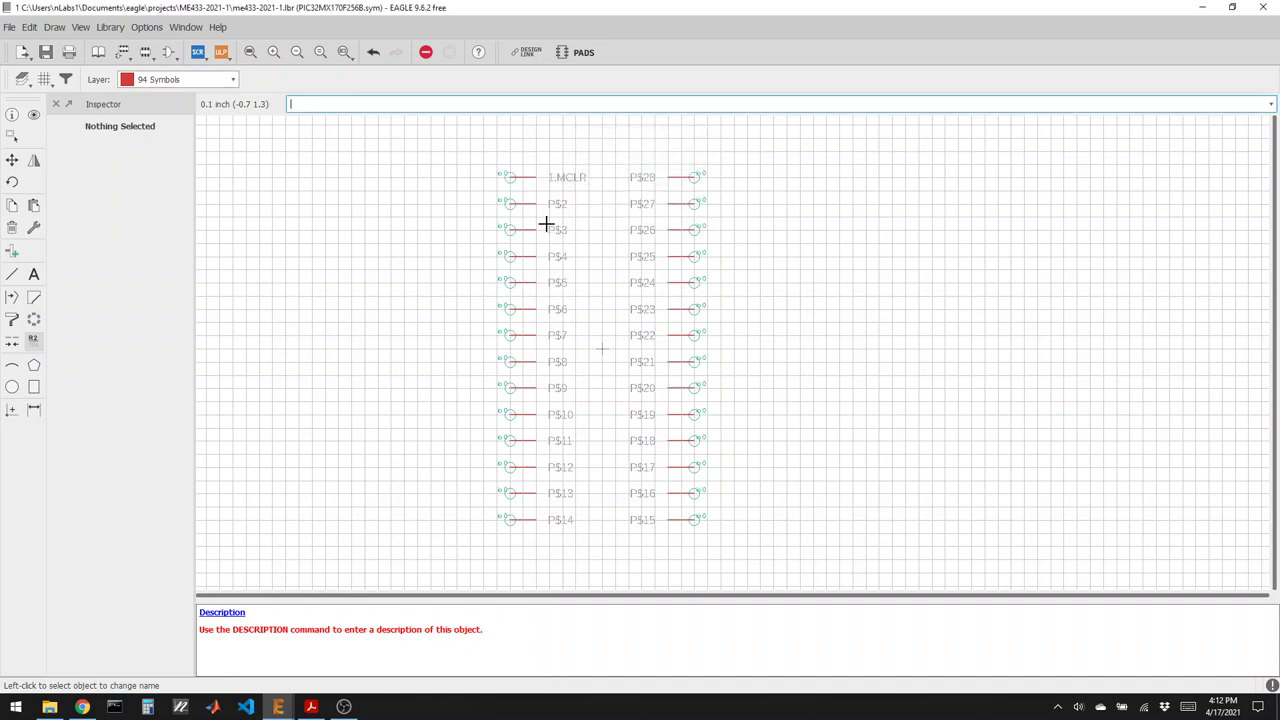
Consult the datasheet's 28-pin name table and rename pin P$2 as 2.A0 and pin P$3 as 3.A1.
left_click(310, 706)
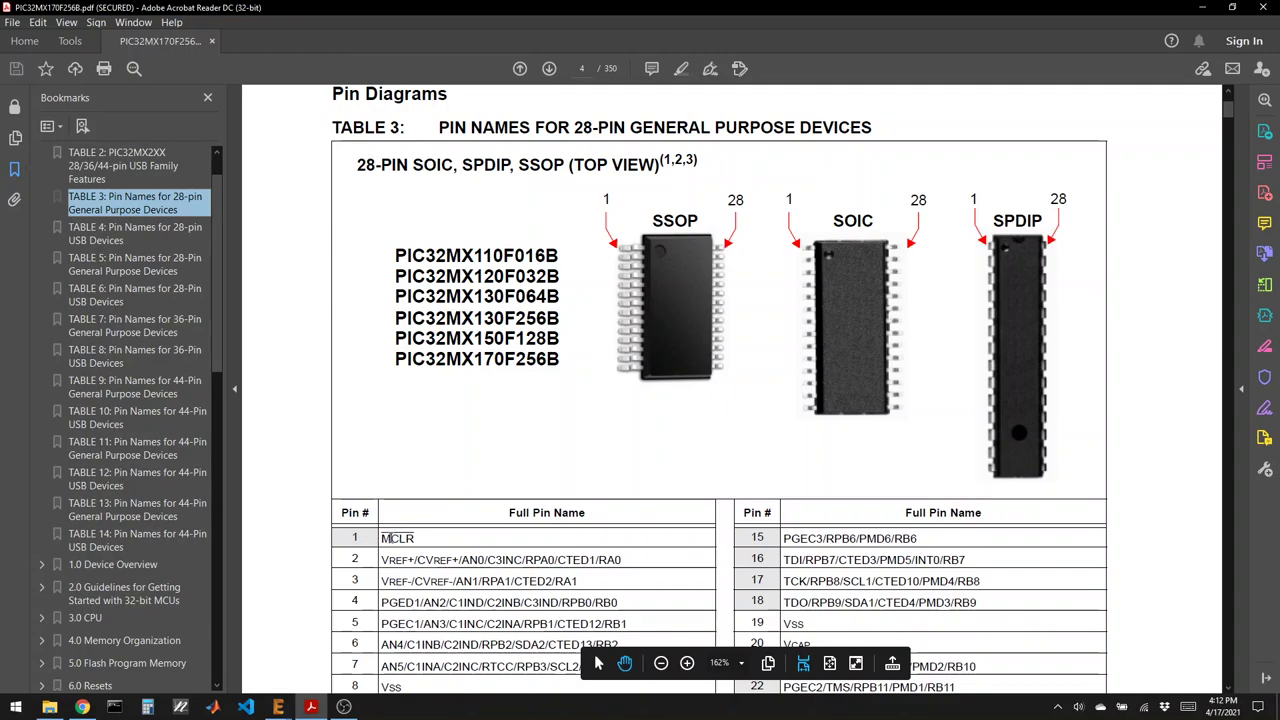
left_click(313, 707)
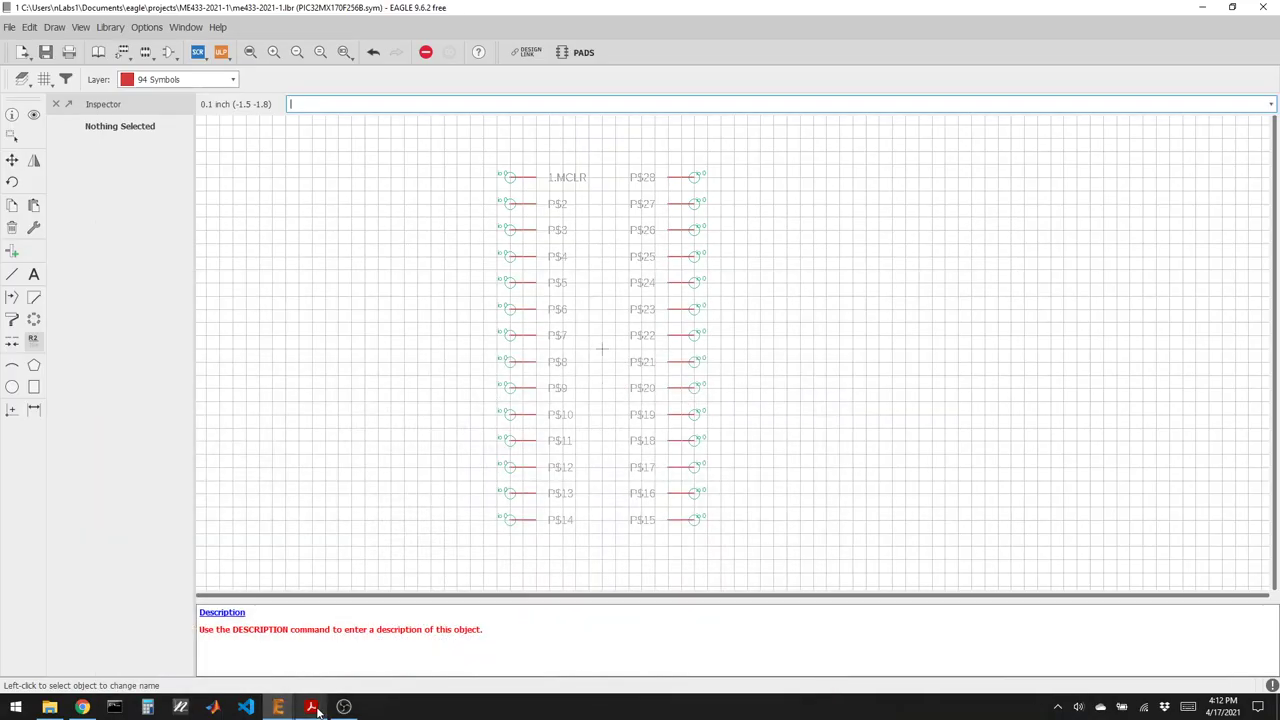
left_click(505, 205)
type("2.A0")
key("Return")
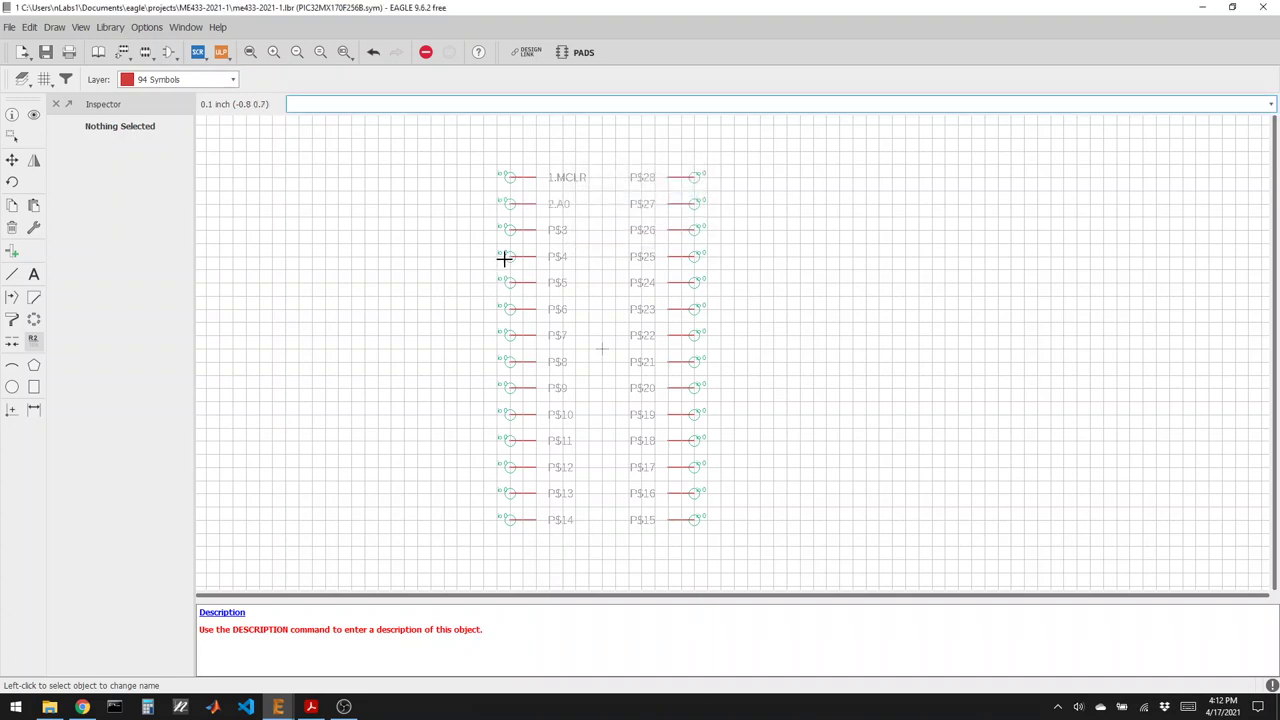
left_click(509, 231)
type("3.A1")
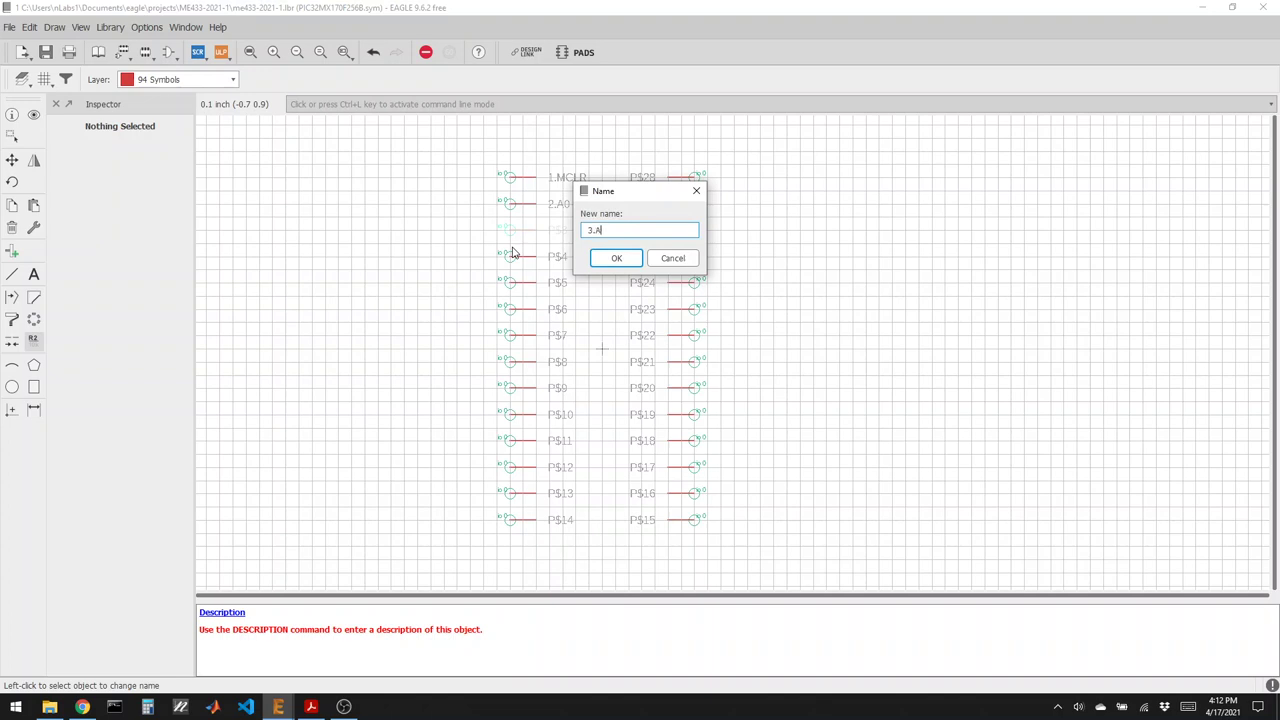
key("Return")
Check the pin name table in the datasheet PDF again and rename pin P$4 as 4.B0-PGD.
left_click(312, 706)
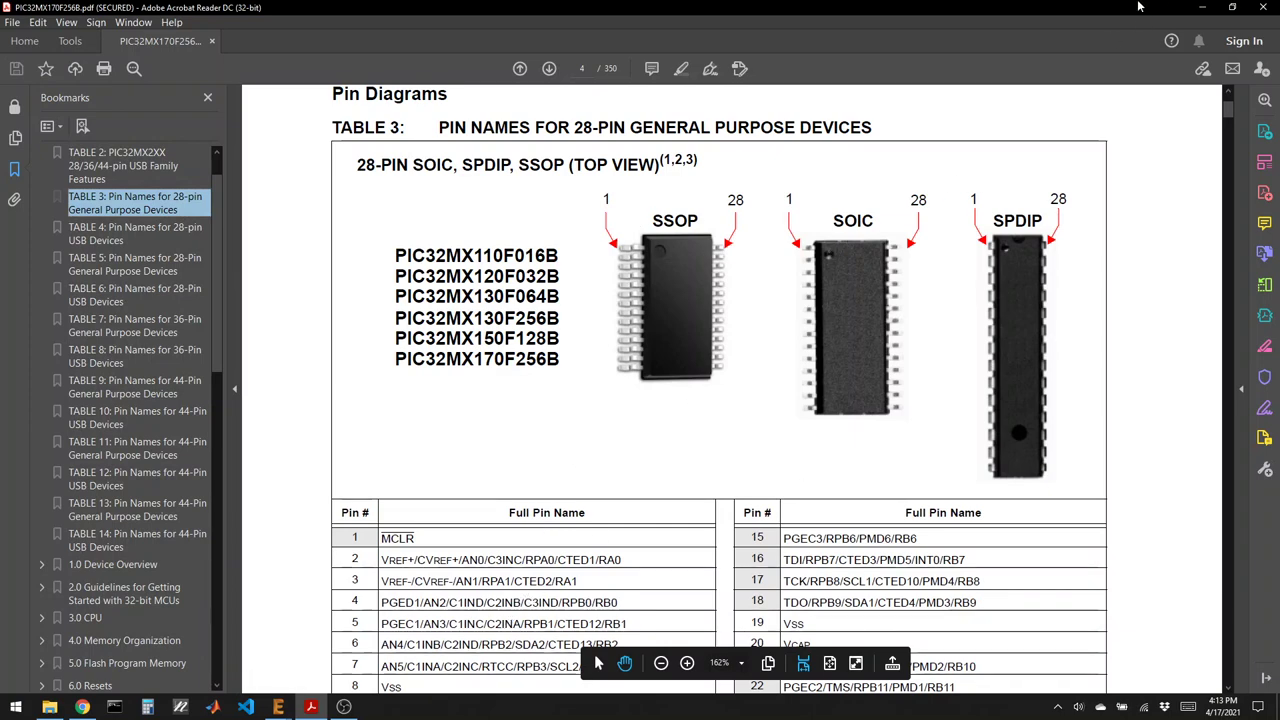
left_click(1202, 7)
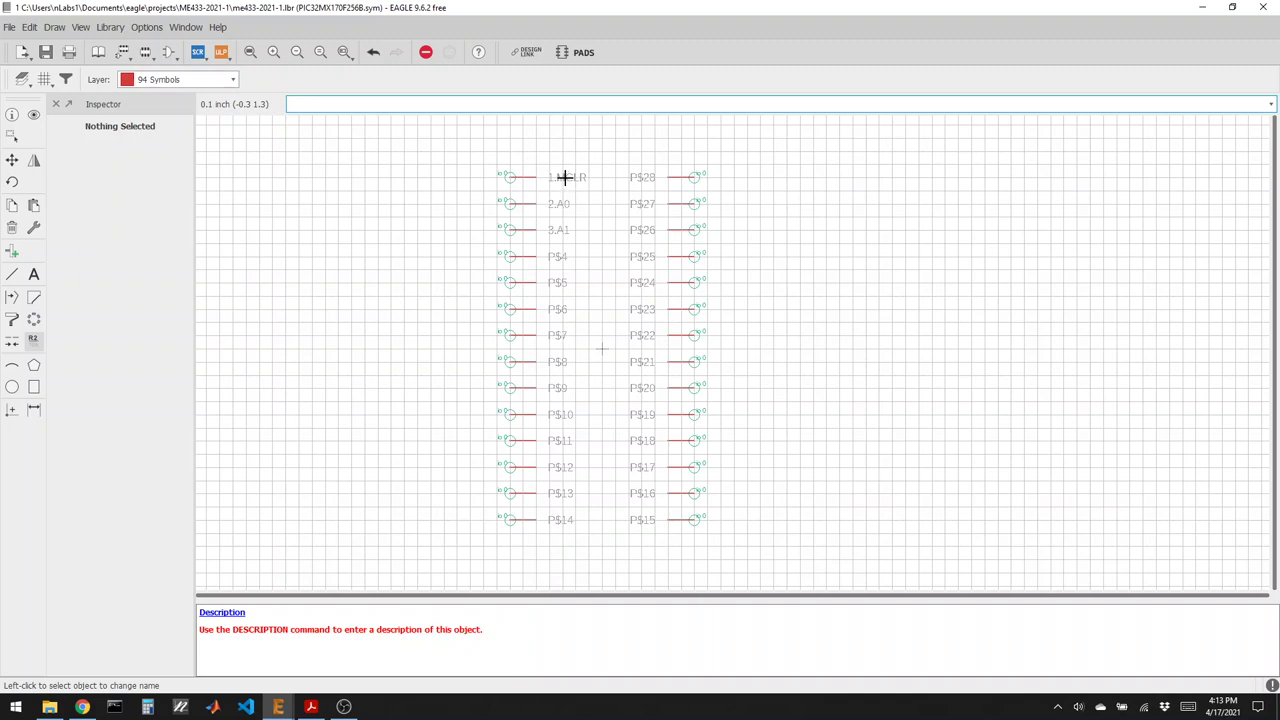
left_click(508, 257)
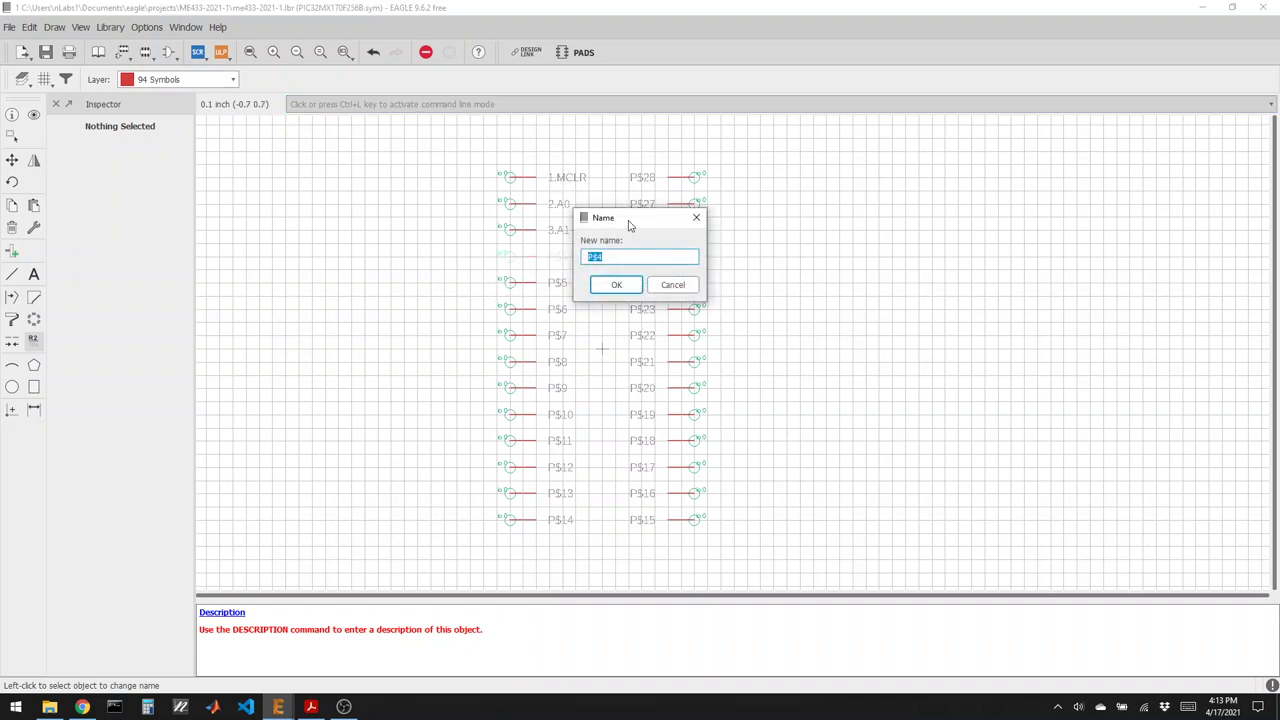
type("4.B0-PGD")
key("Return")
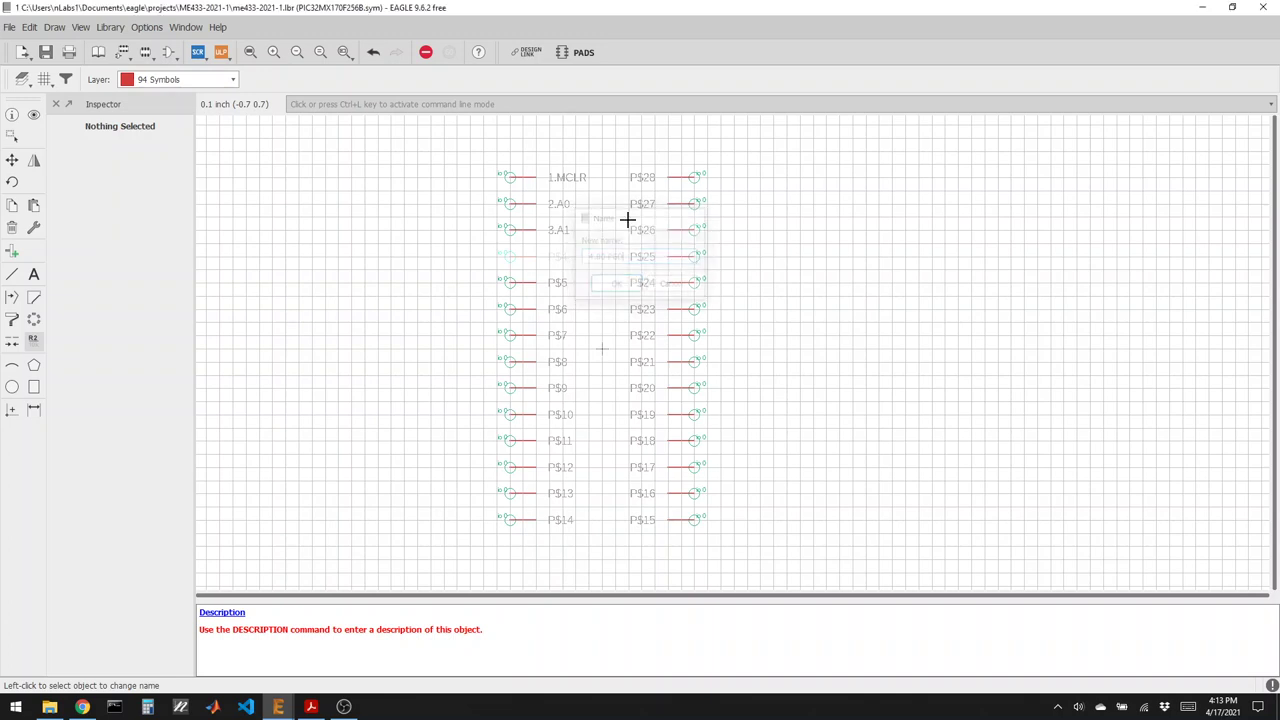
Rename pin P$5 as 5.B1-PGC.
left_click(511, 282)
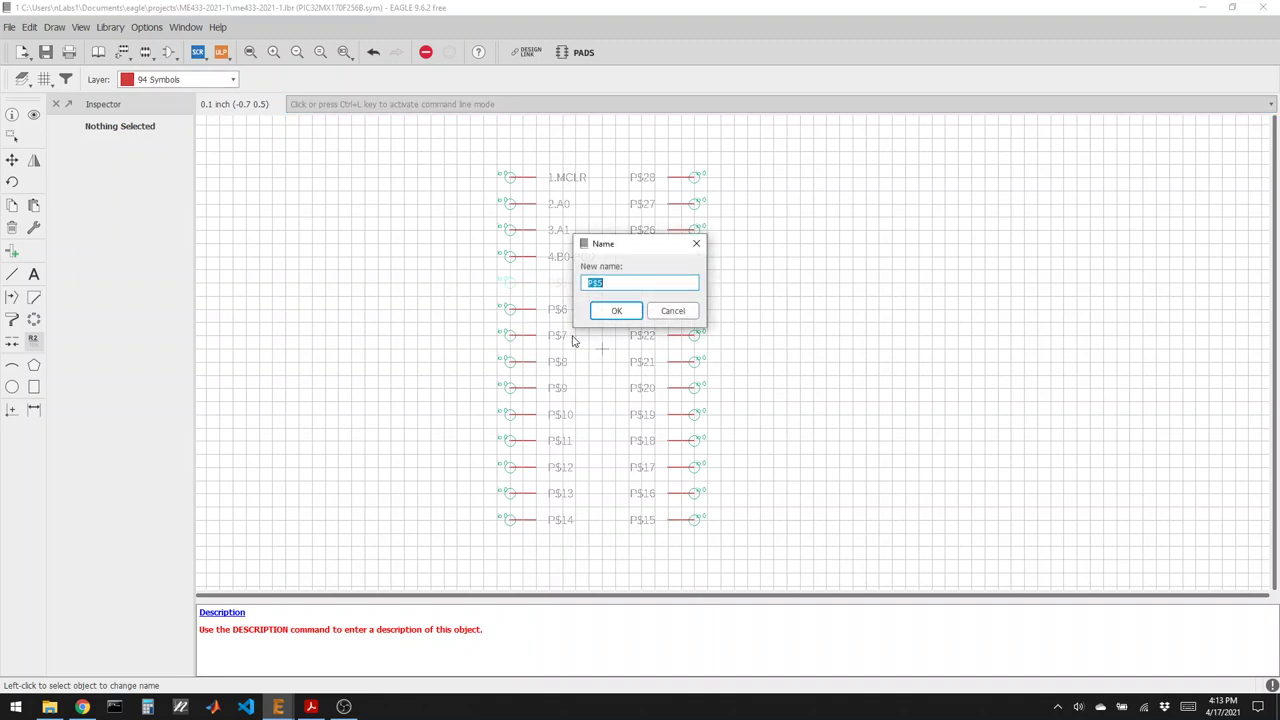
type("5")
type(".8")
type("1-PGC")
key("Return")
Rename pin P$6 as 6.B2 and pin P$7 as 7.B3.
left_click(511, 311)
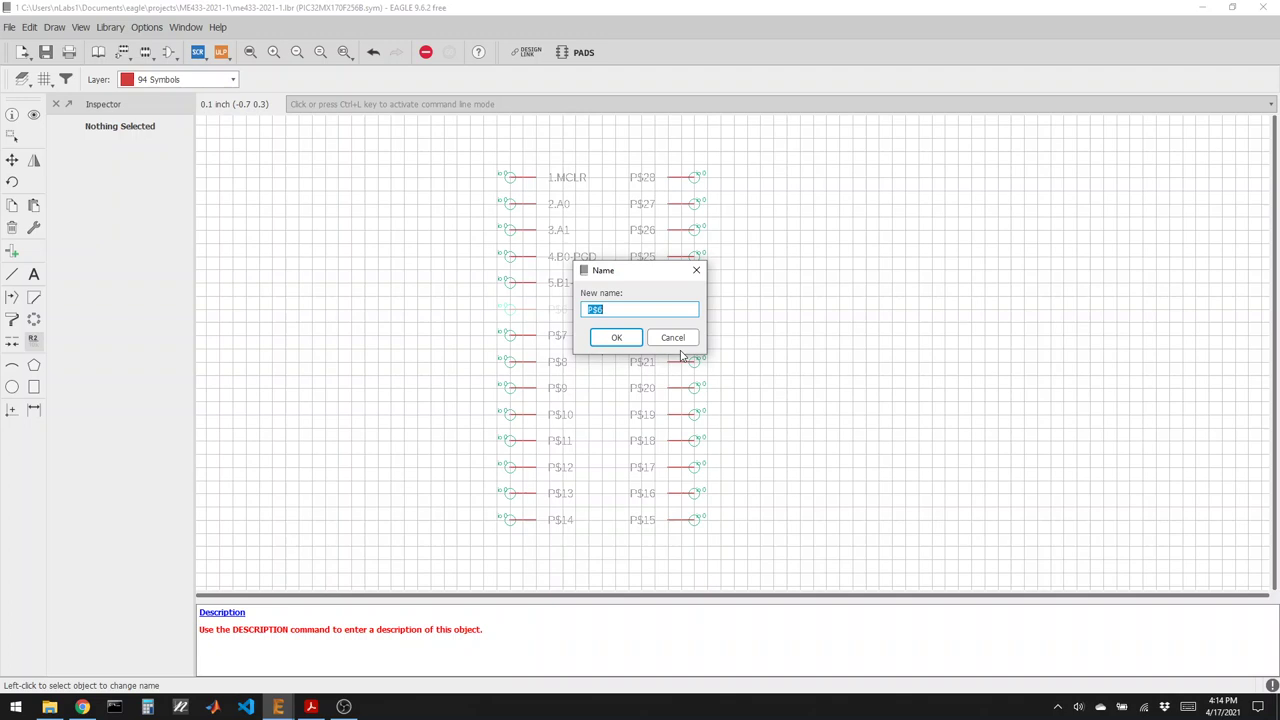
type("6.B2")
key("Return")
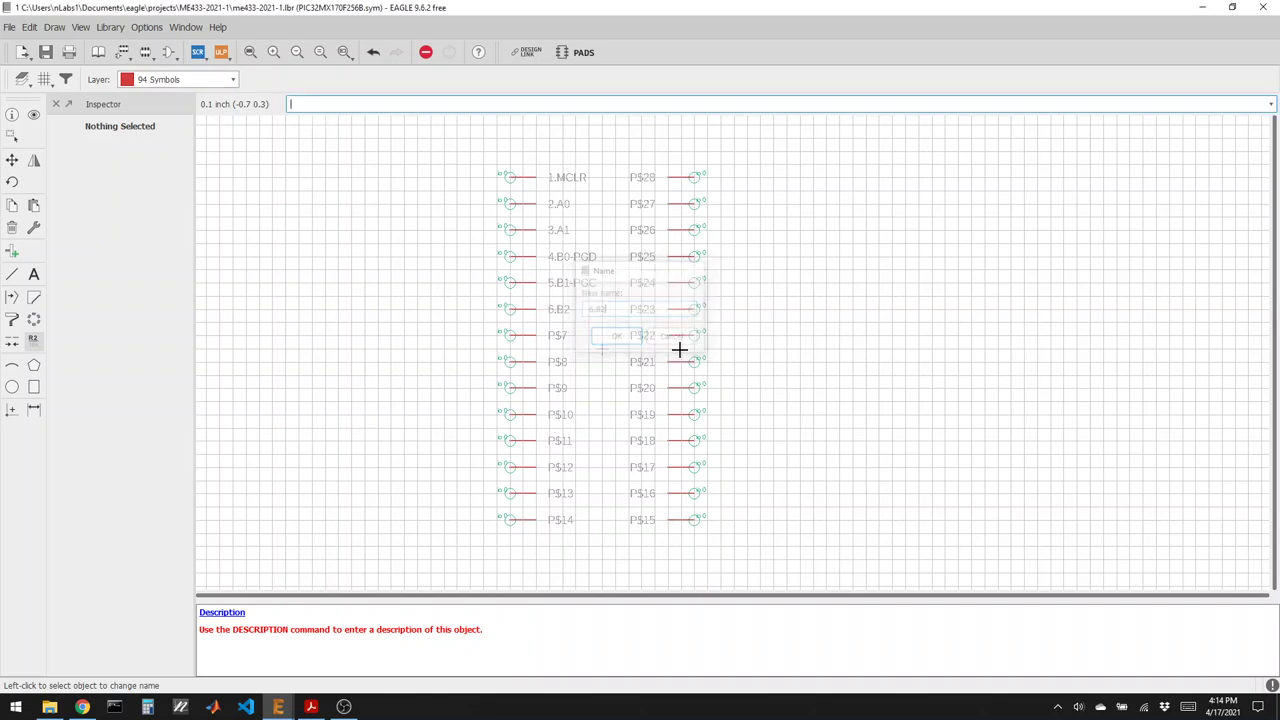
left_click(502, 331)
type("7.B3")
key("Return")
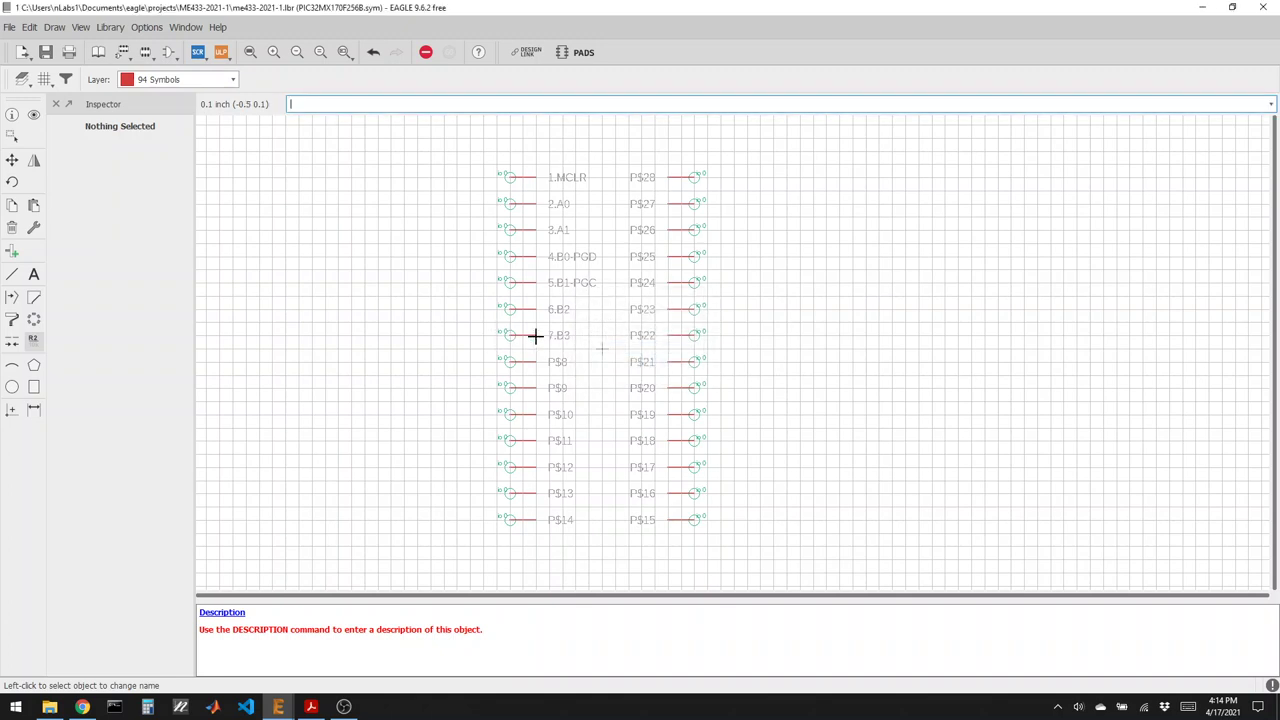
Rename pin P$8 as 8.VSS and pin P$9 as 9.A2.
left_click(508, 366)
type("8")
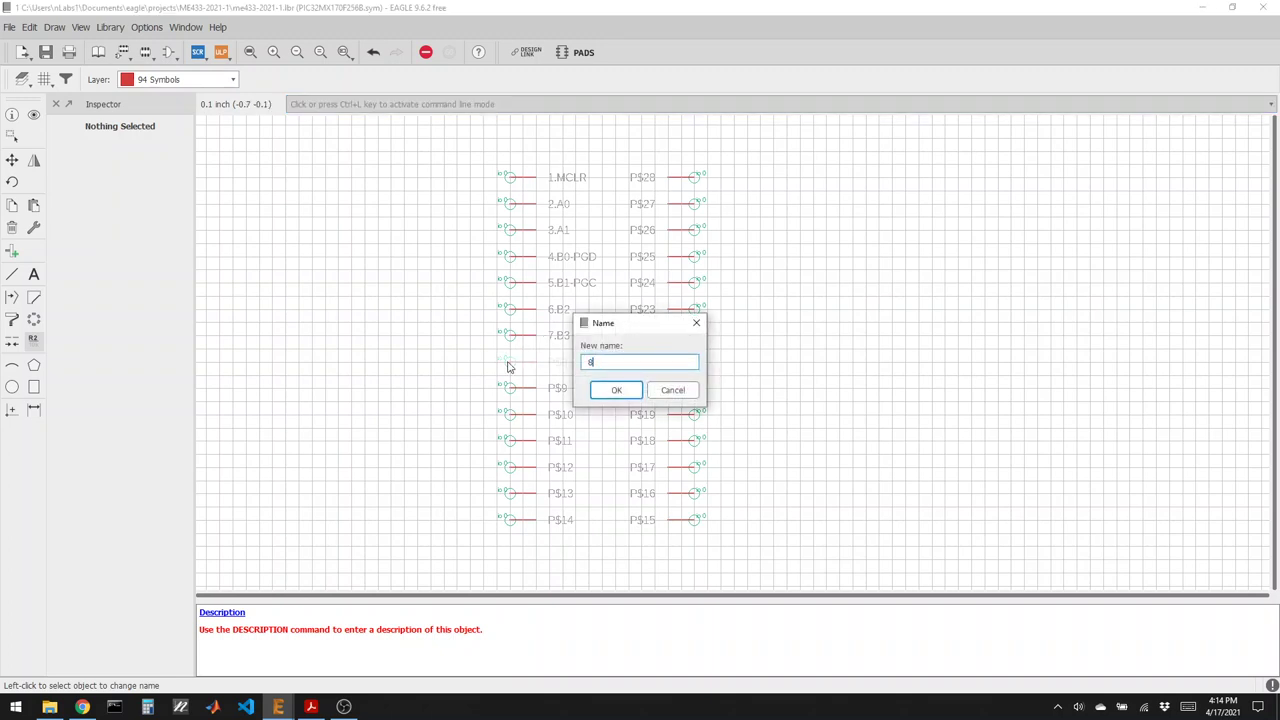
type(".VSS")
key("Return")
left_click(509, 388)
type("9.A2")
key("Return")
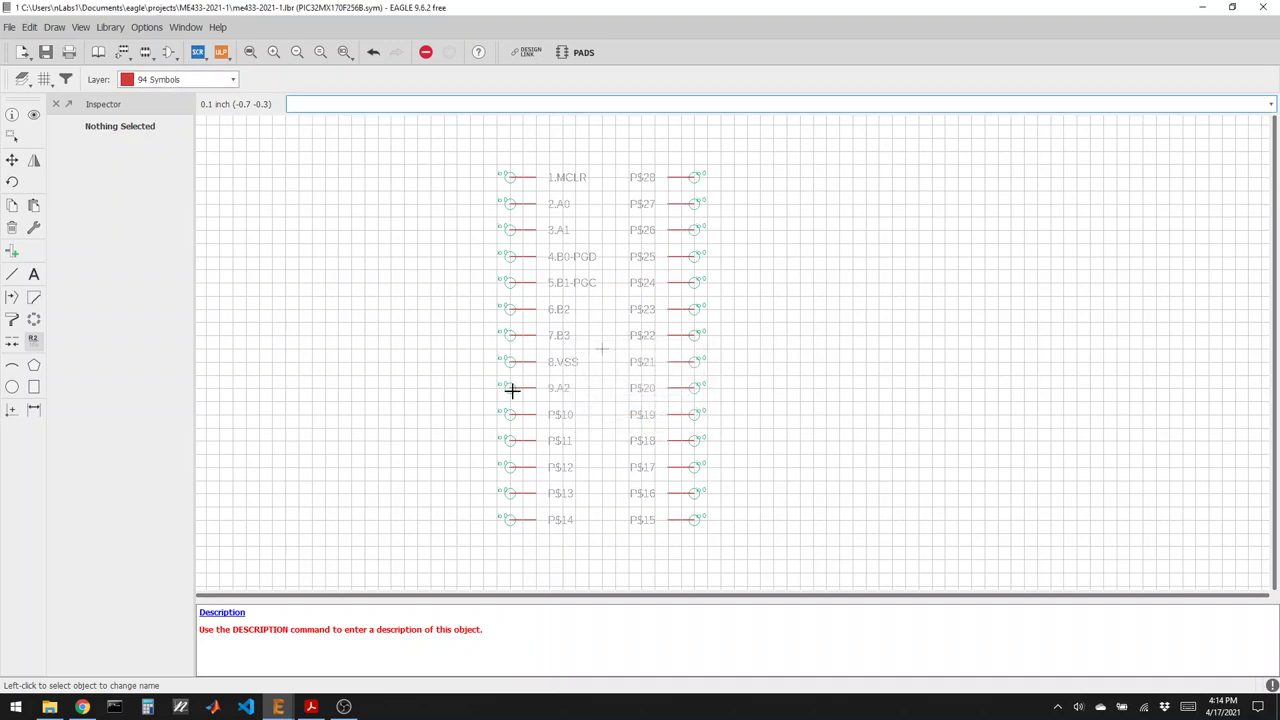
Rename pin P$10 as 10.A3 and pin P$11 as 11.B4.
left_click(512, 418)
type("10")
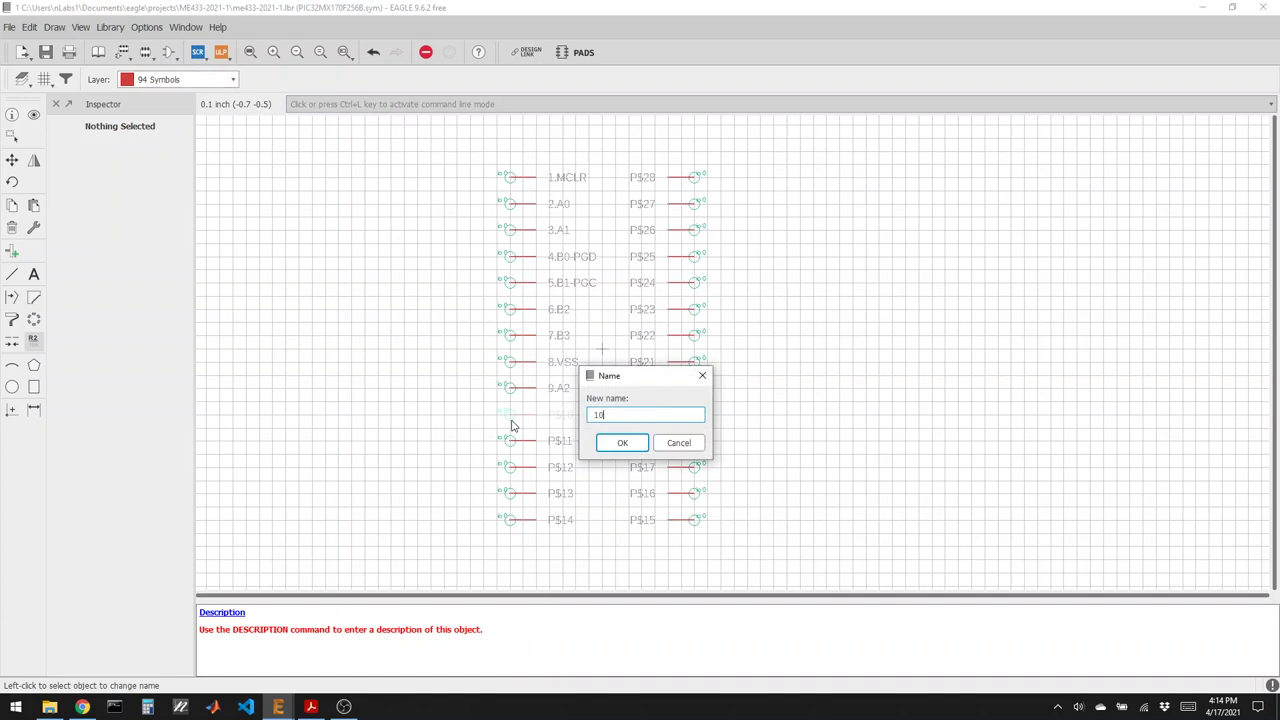
type(".A3")
key("Return")
left_click(508, 442)
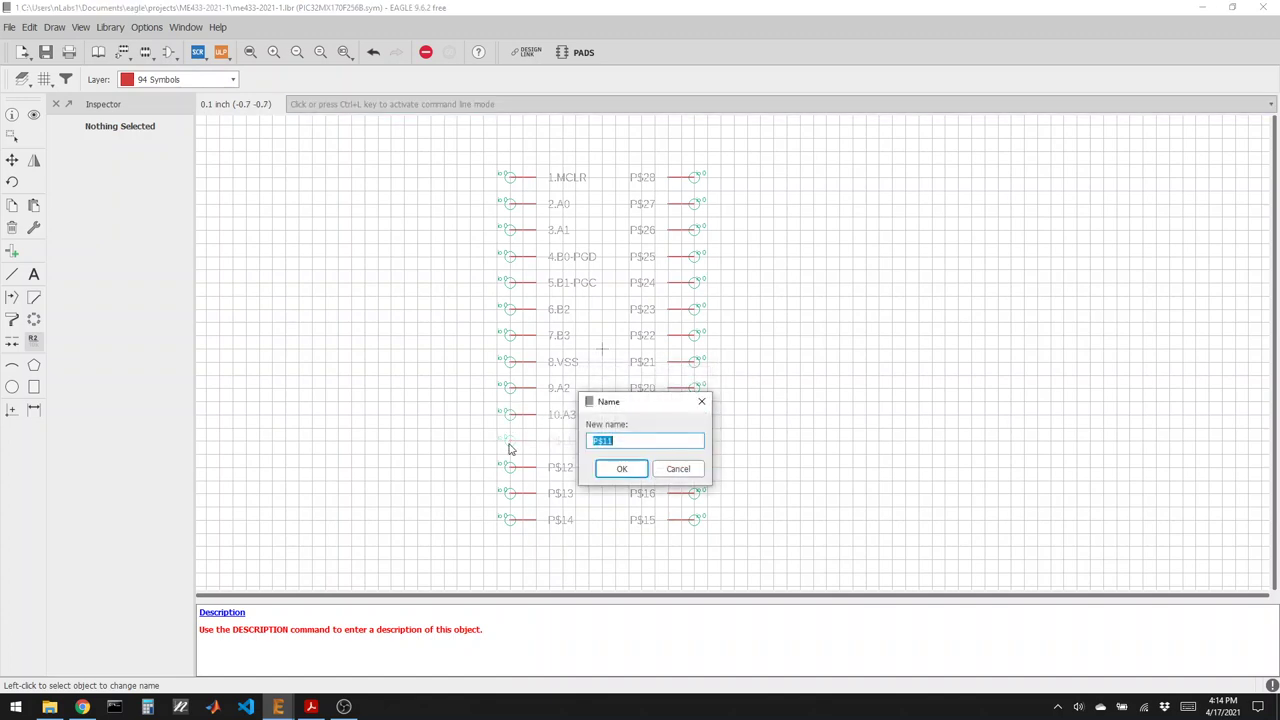
type("11.B4")
key("Return")
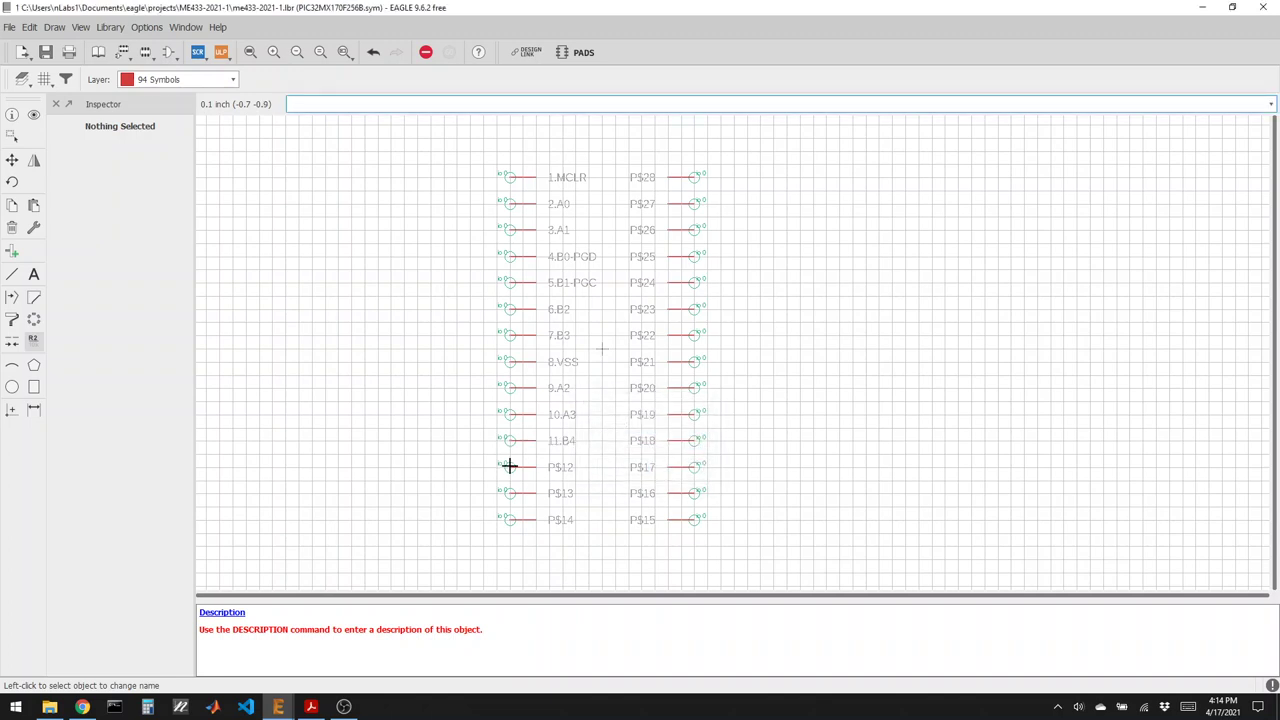
Rename pin P$12 as 12.A4 and pin P$13 as 13.VDD.
left_click(510, 469)
type("12")
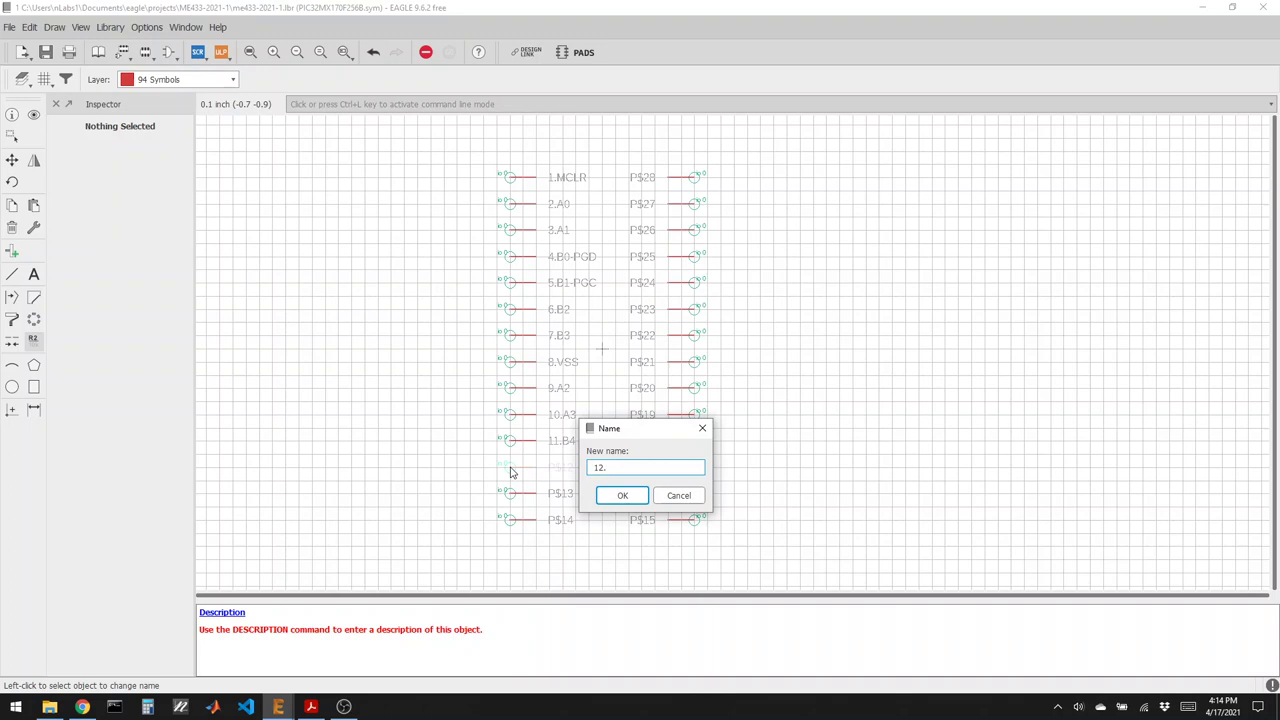
type(".A4")
key("Return")
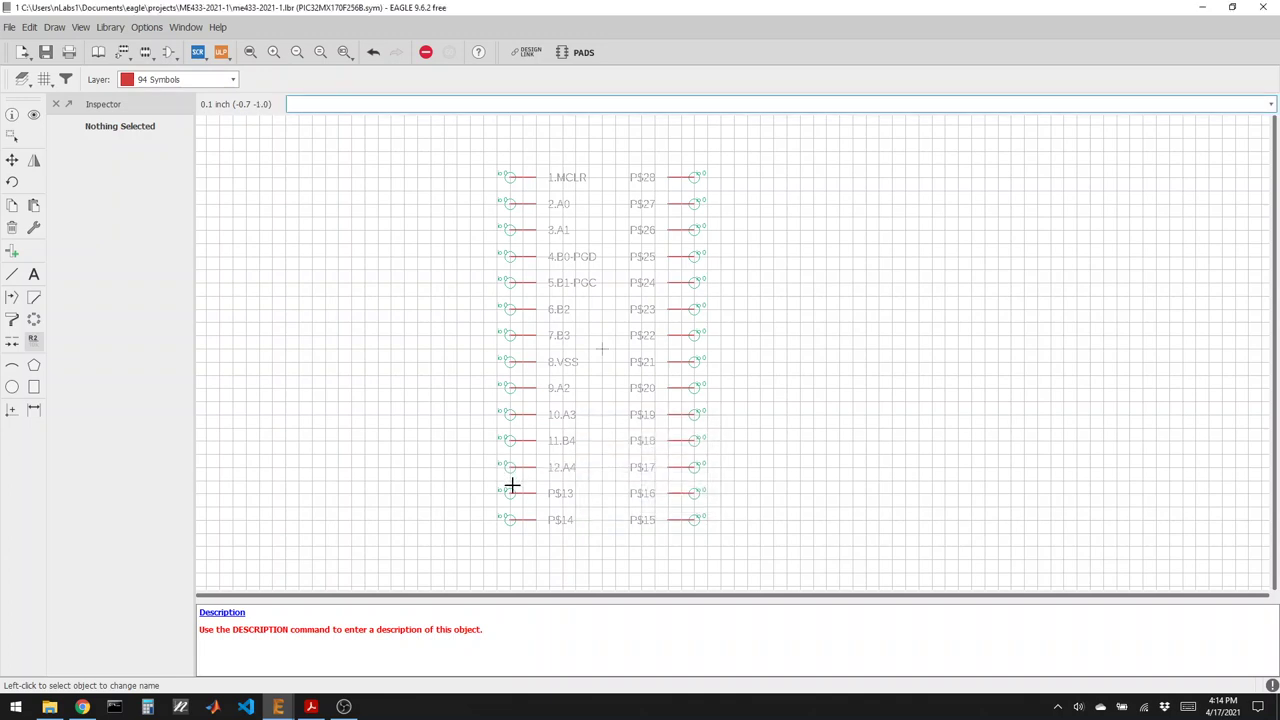
left_click(507, 497)
type("13.VDD")
key("Return")
Rename pin P$14 as 14.B5 and pin P$15, at the foot of the facing column, as 15.B6.
left_click(507, 523)
type("14")
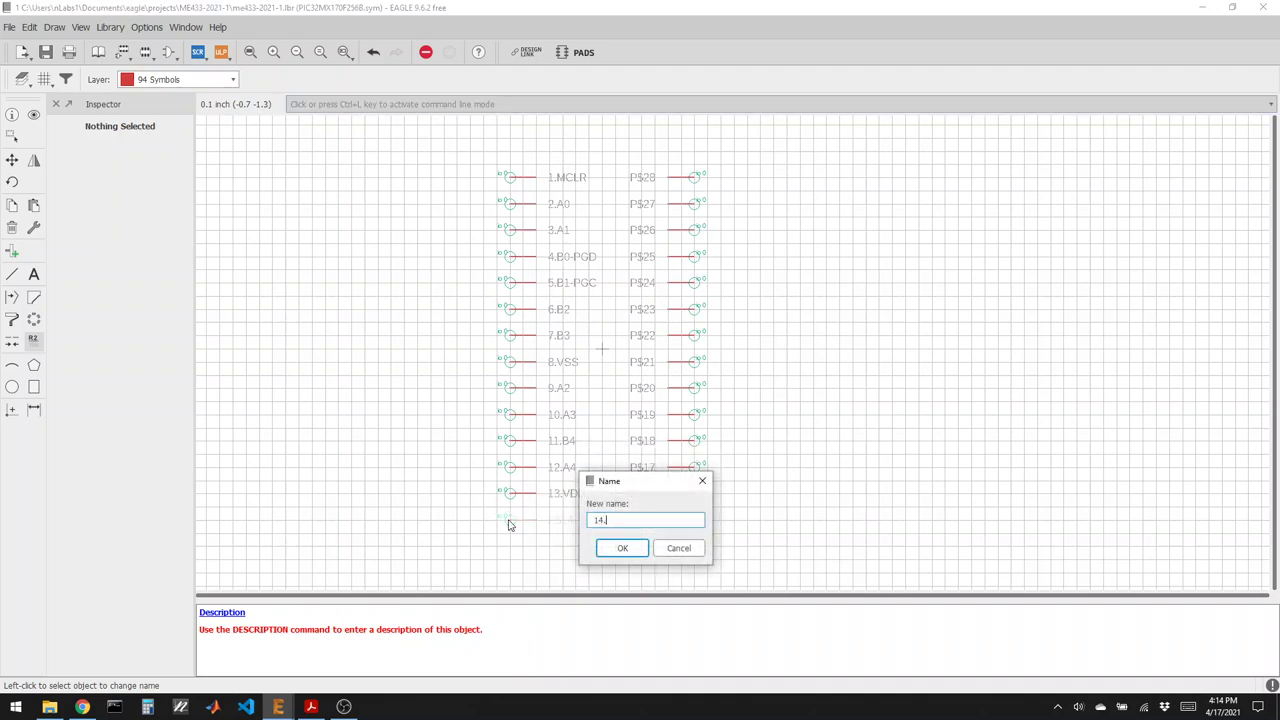
type(".B5")
key("Return")
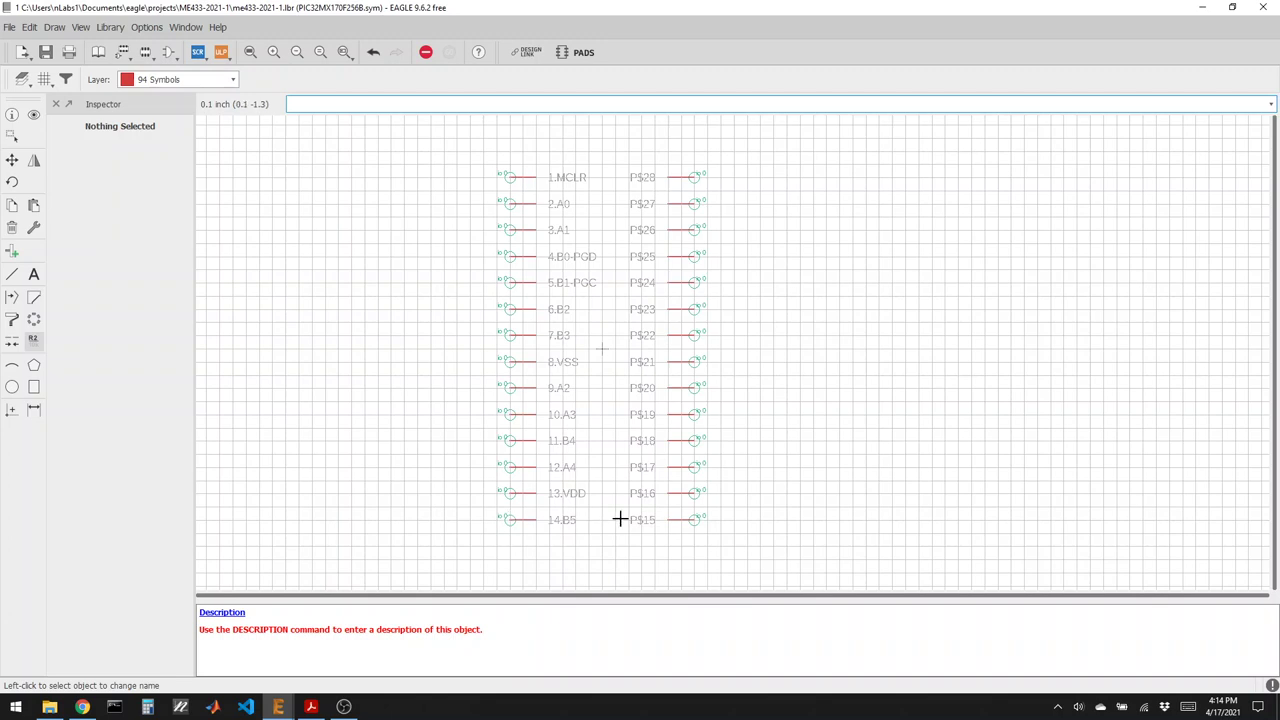
left_click(695, 520)
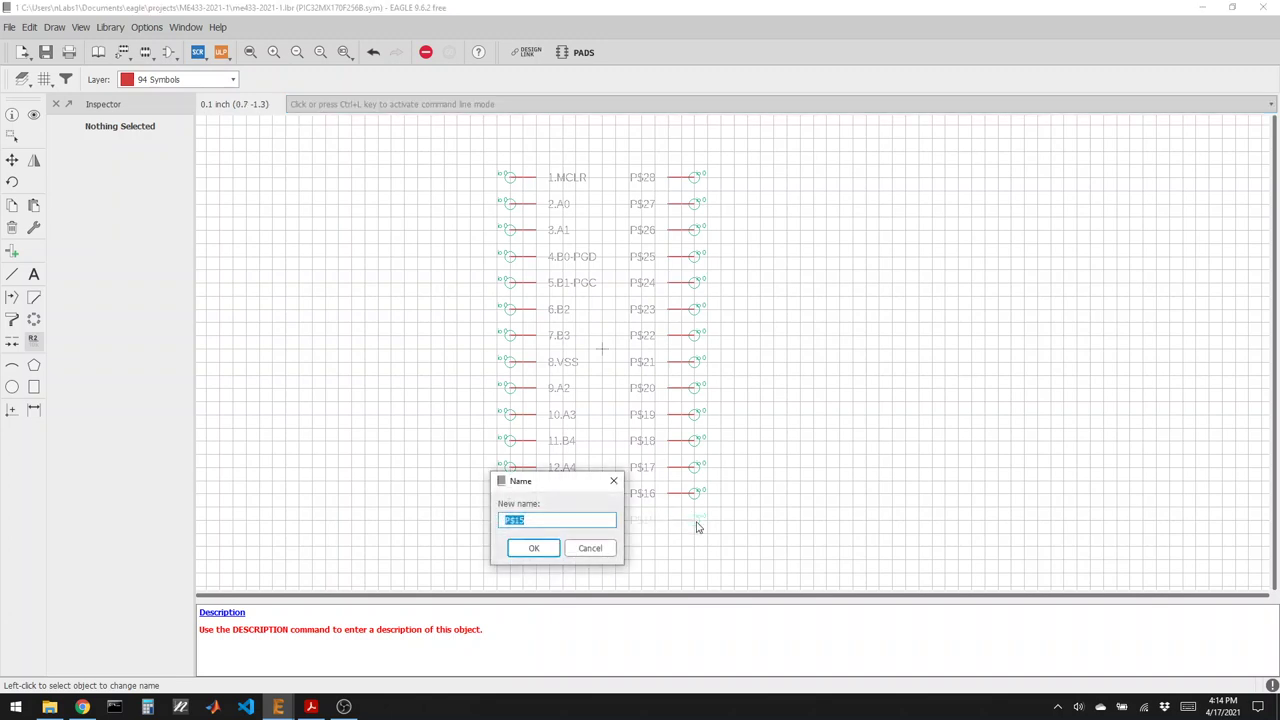
type("15.B6")
key("Return")
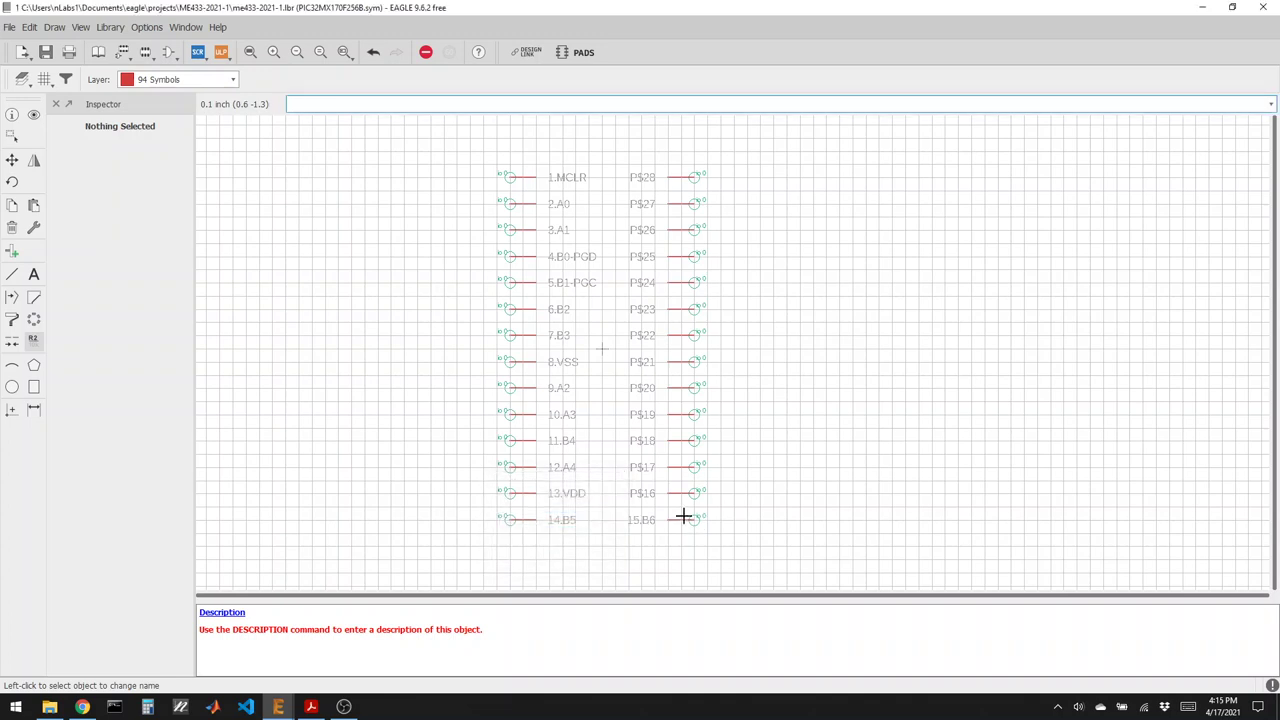
Rename pin P$16 as 16.B7 and pin P$17 as 18.B8.
left_click(692, 498)
type("1")
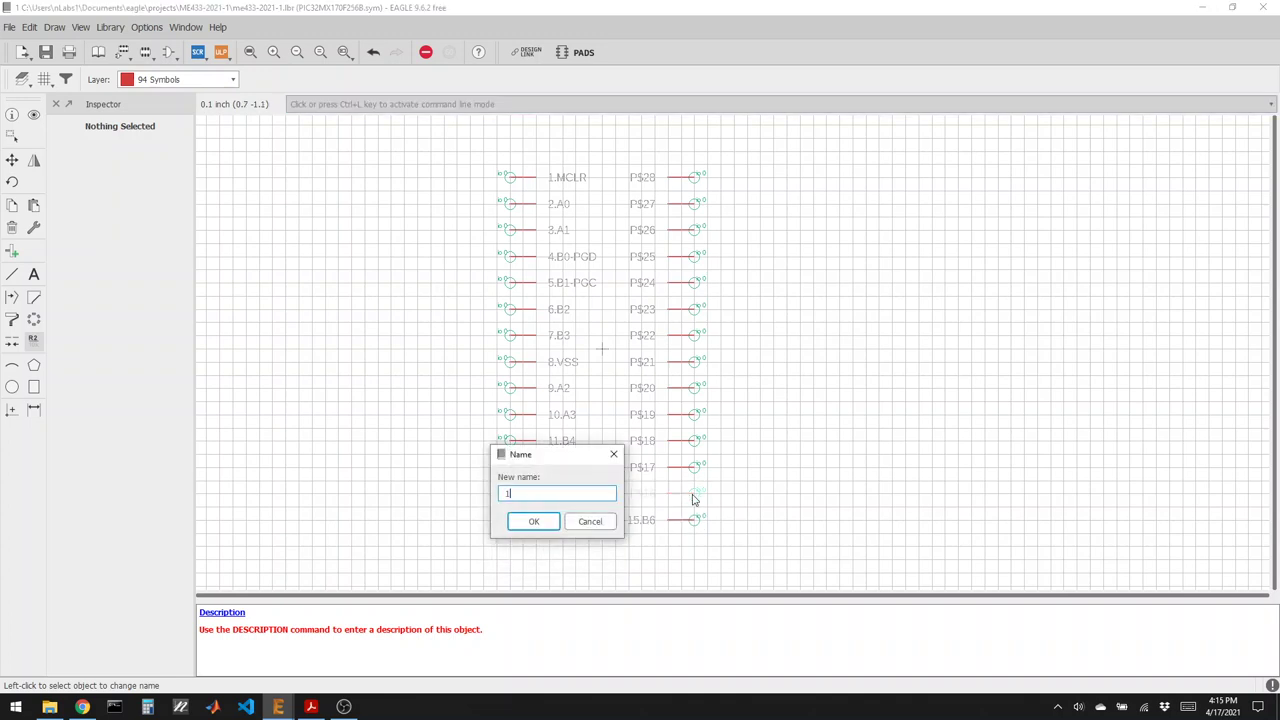
type("6.B7")
key("Return")
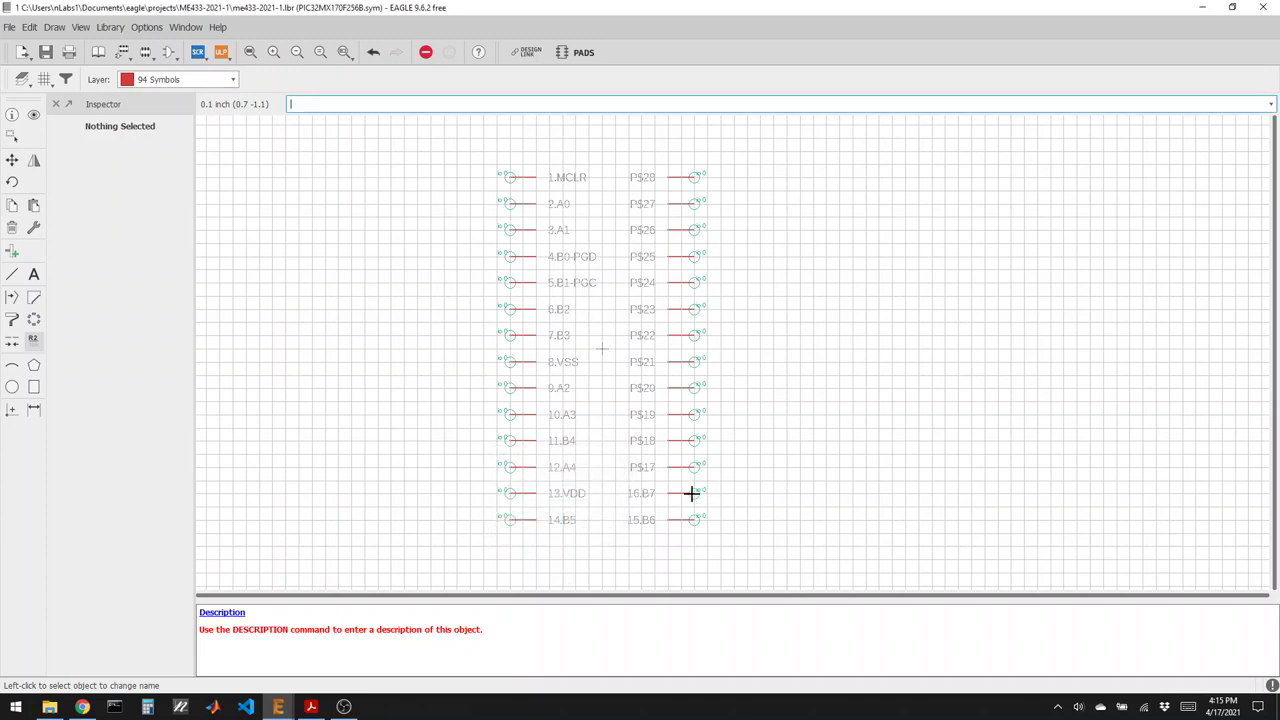
left_click(697, 469)
type("18")
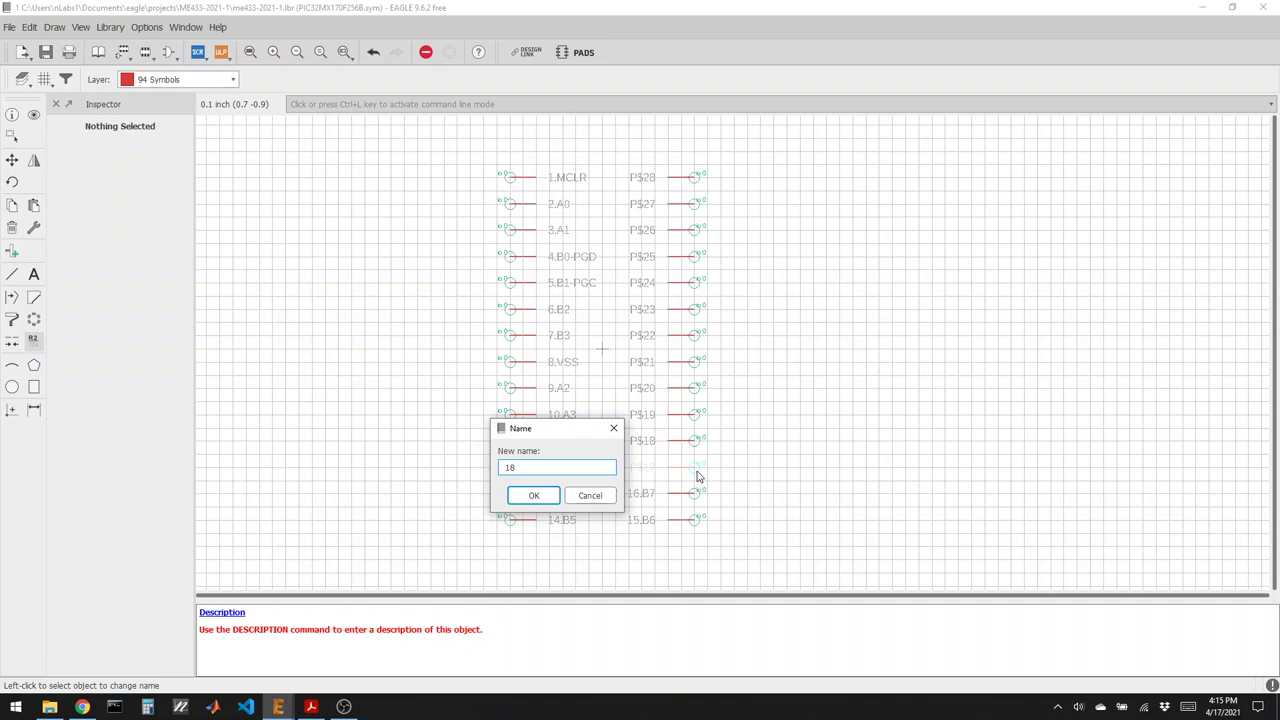
type("7.B8")
key("Return")
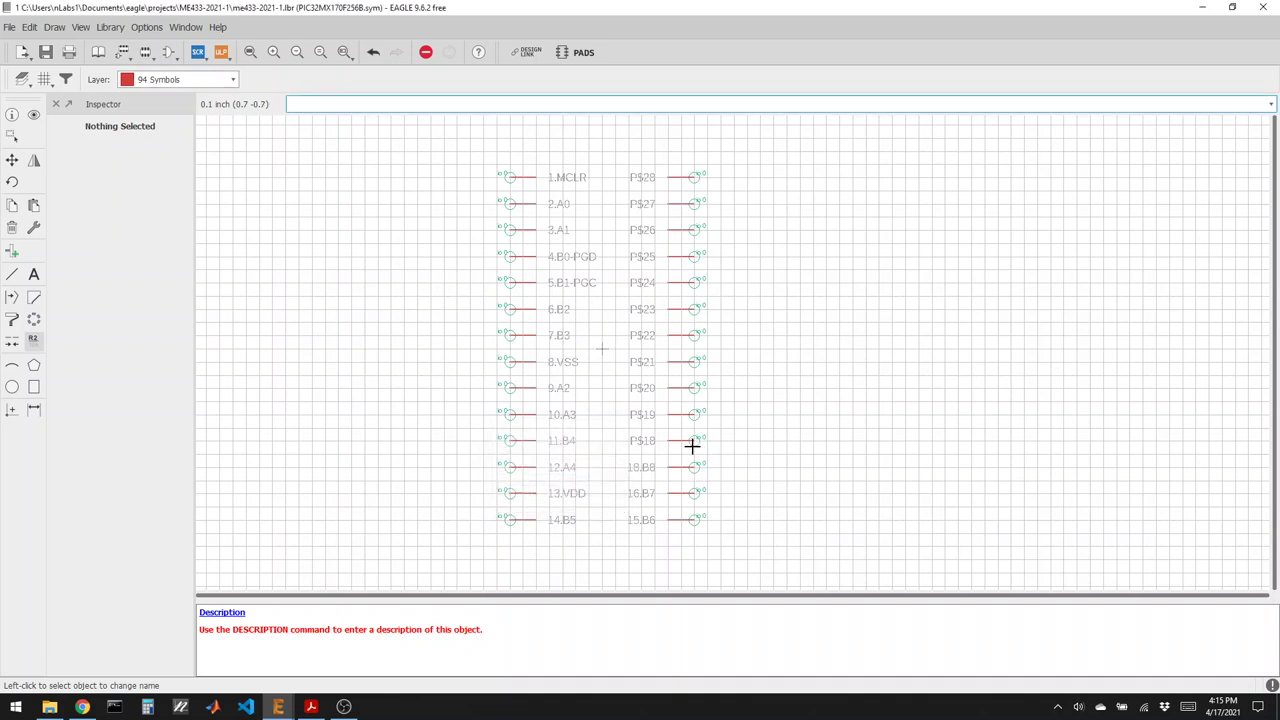
Rename pin P$18 as 19.B9 and pin P$19 as 20.VSS.
left_click(694, 441)
type("19")
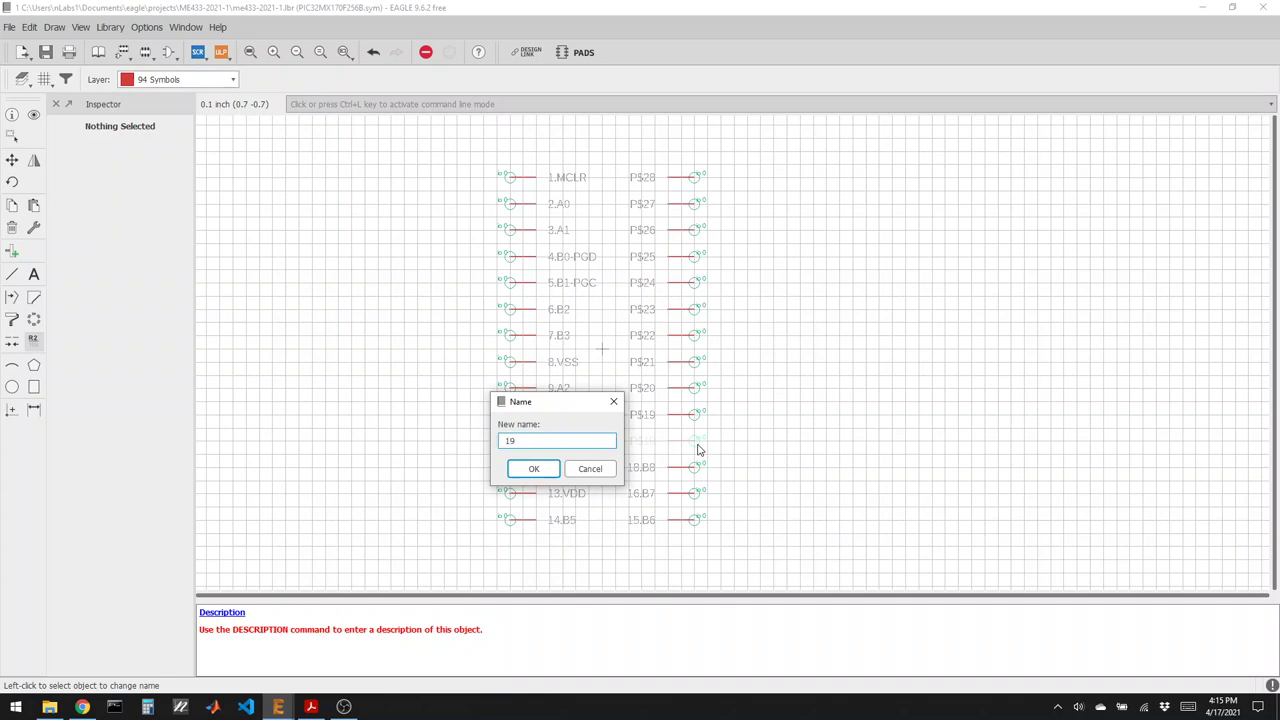
type(".B9")
key("Return")
left_click(696, 418)
type("20.VSS")
key("Return")
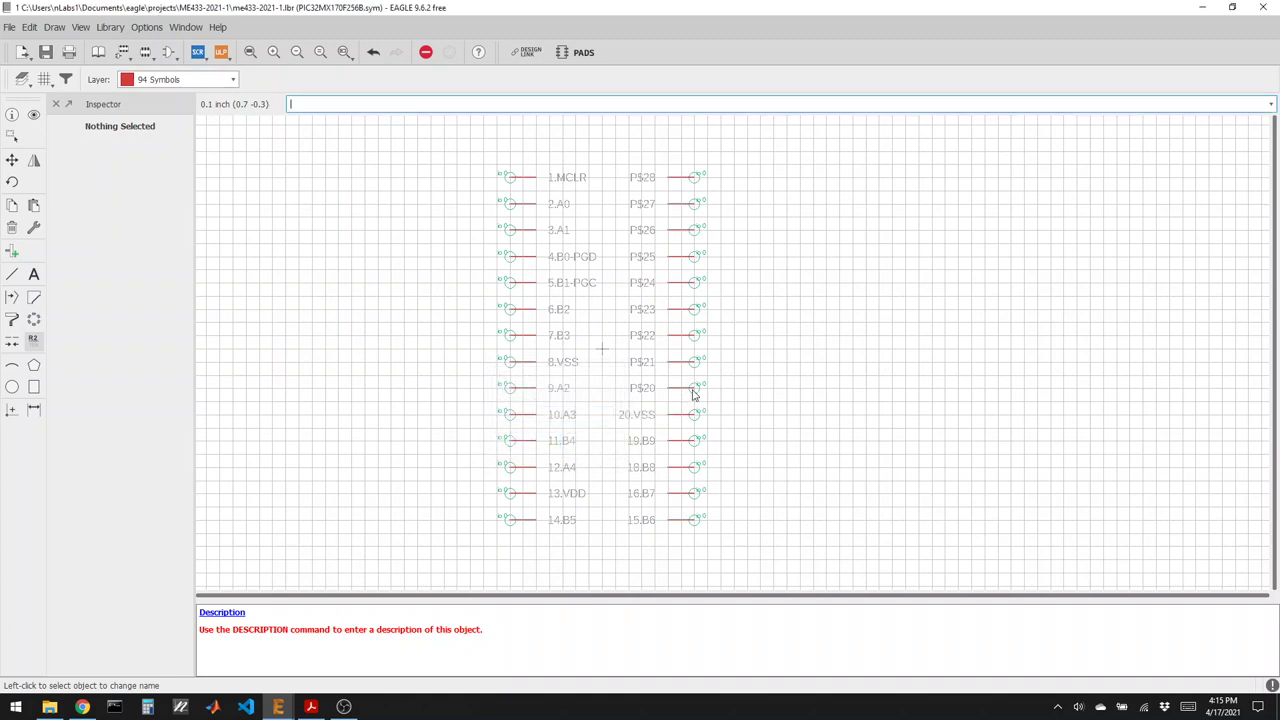
Rename pin P$20 as 21.VCAP.
left_click(692, 388)
type("21.VCAP")
key("Return")
Correct the numbering of two misnamed pins: rename 18.B8 as 17.B8 and 19.B9 as 18.B9.
left_click(703, 370)
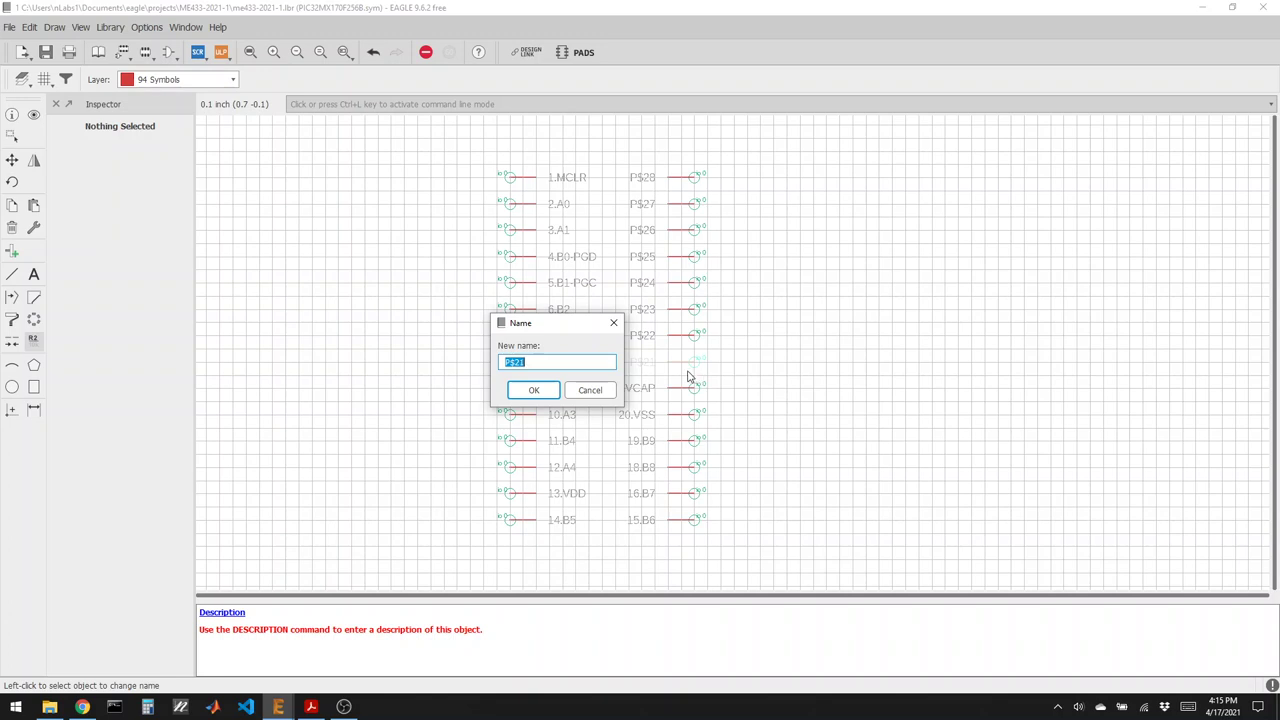
left_click(689, 466)
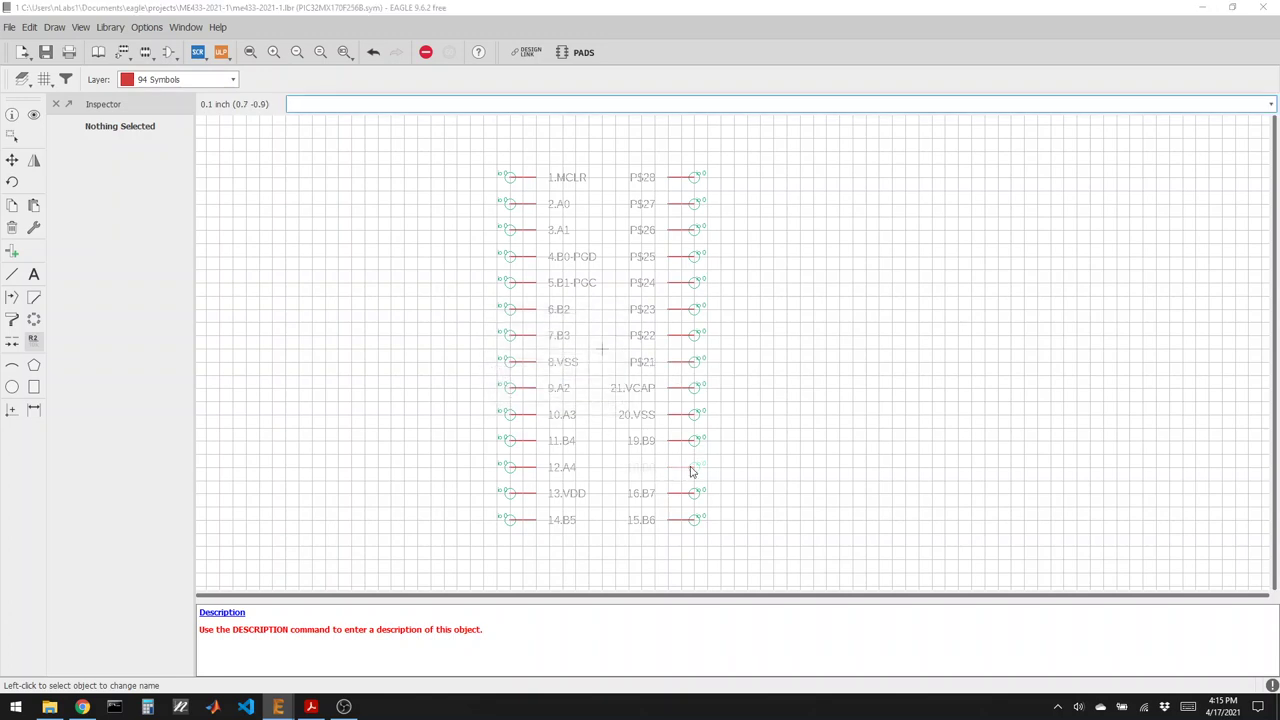
type("17.B8")
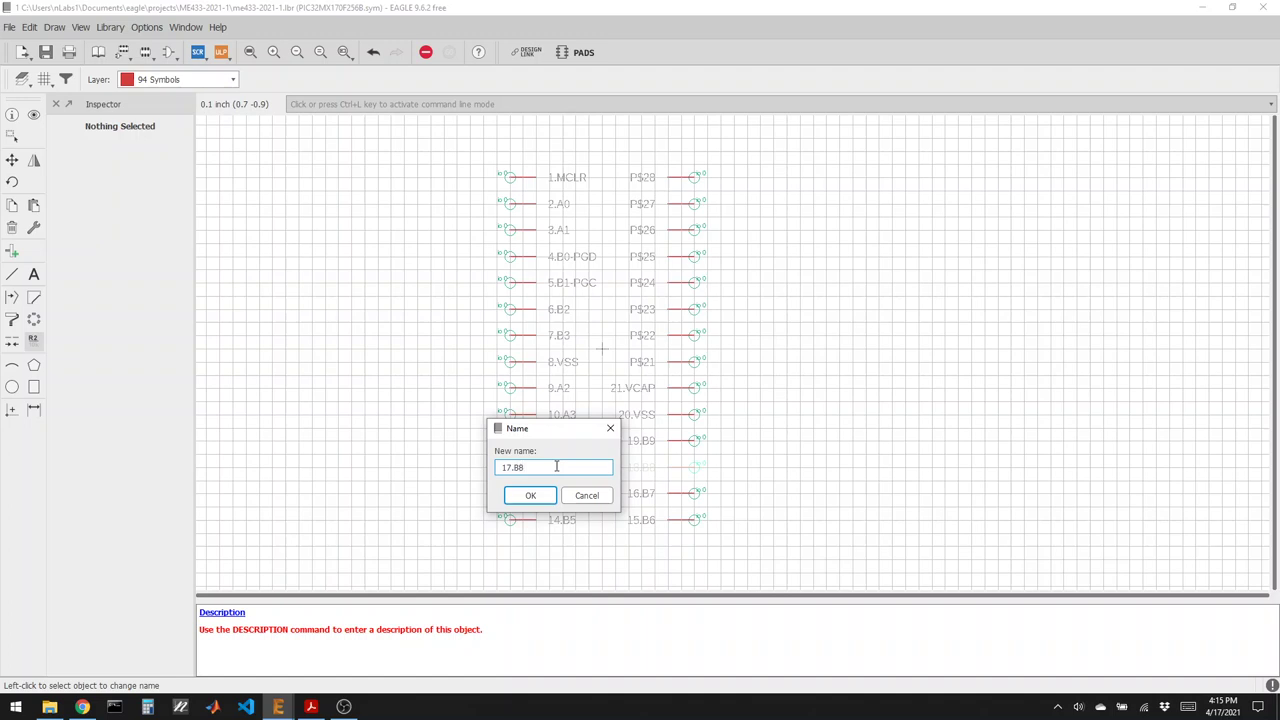
key("Return")
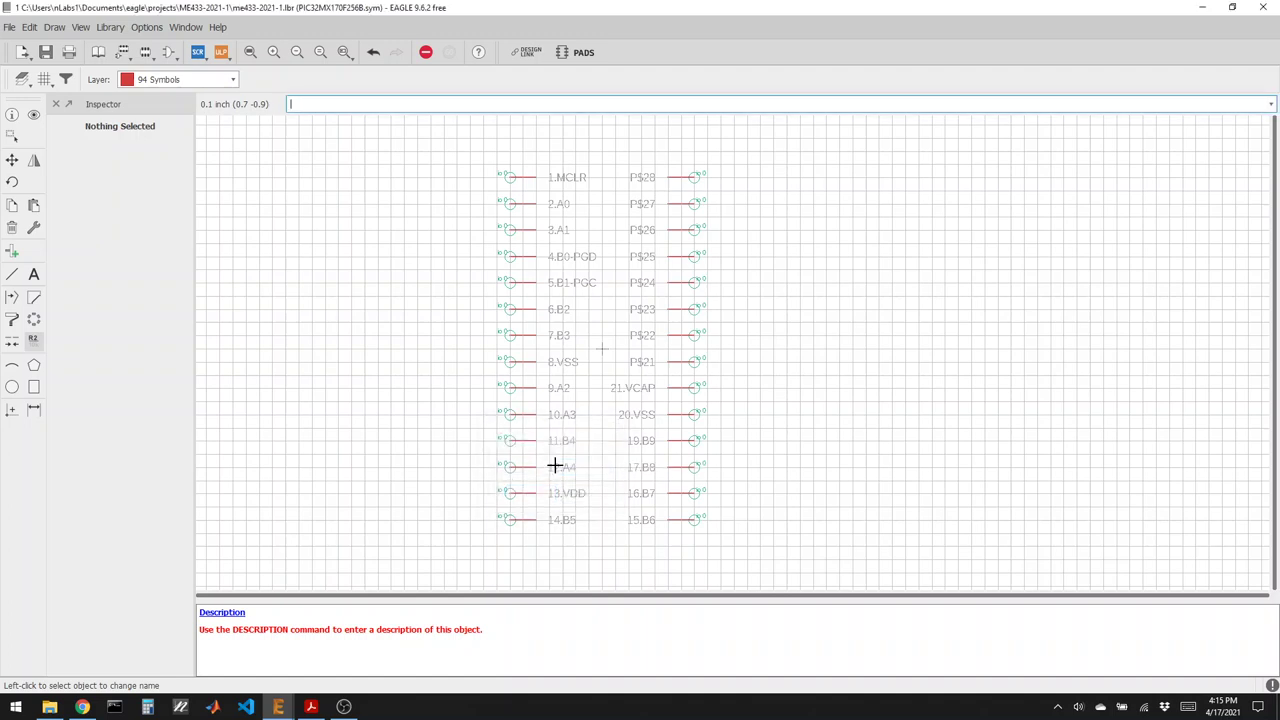
left_click(697, 442)
type("1")
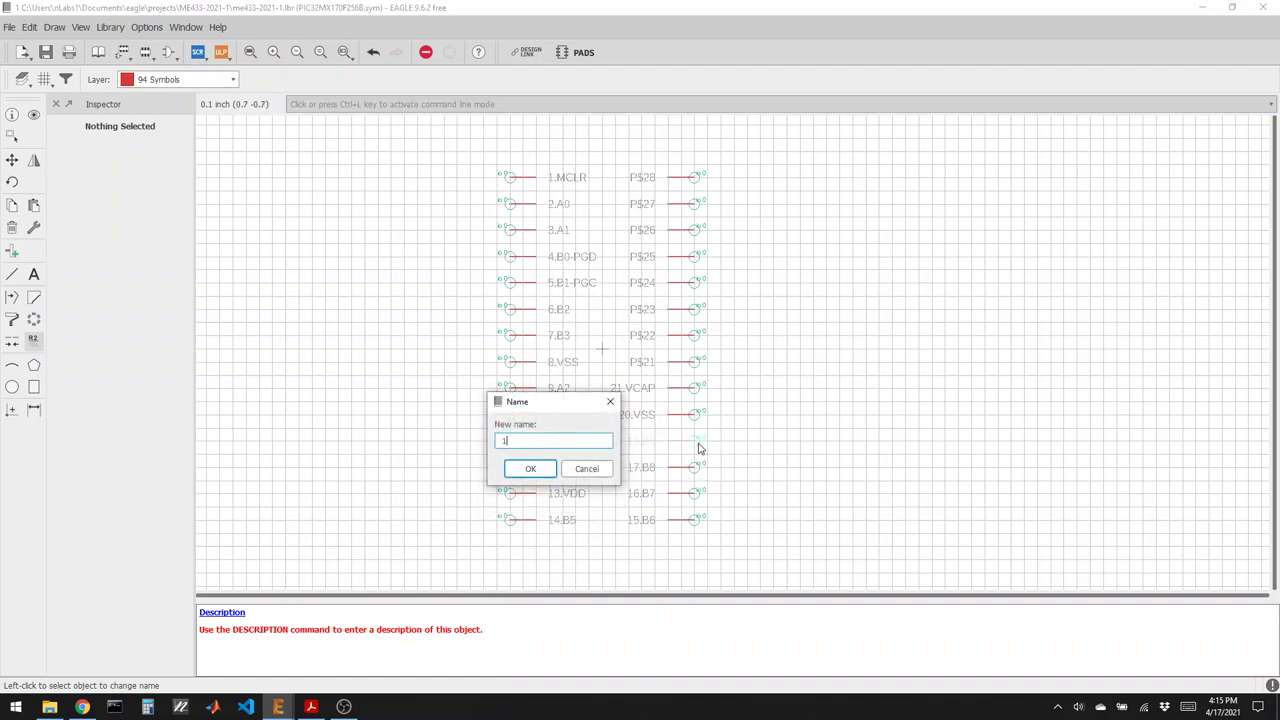
type("8.B9")
key("Return")
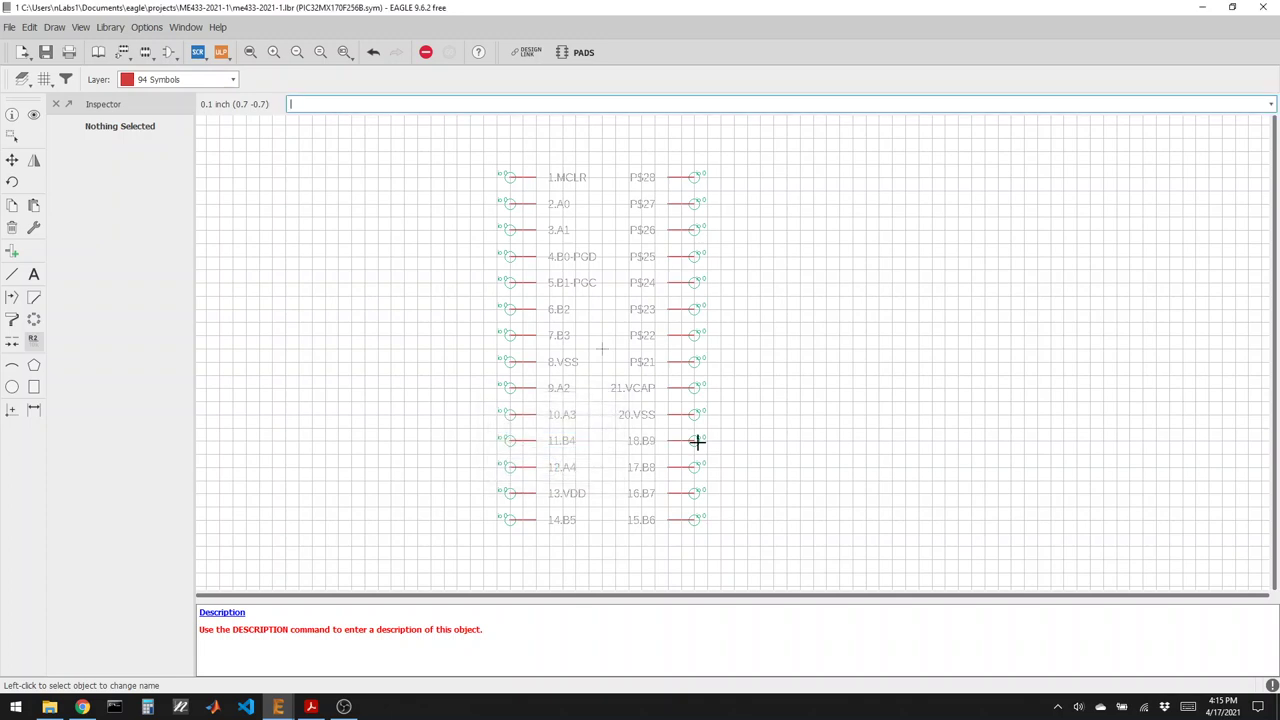
Correct the numbering of the supply pins: rename 20.VSS as 19.VSS and 21.VCAP as 20.VCAP.
left_click(693, 423)
type("19")
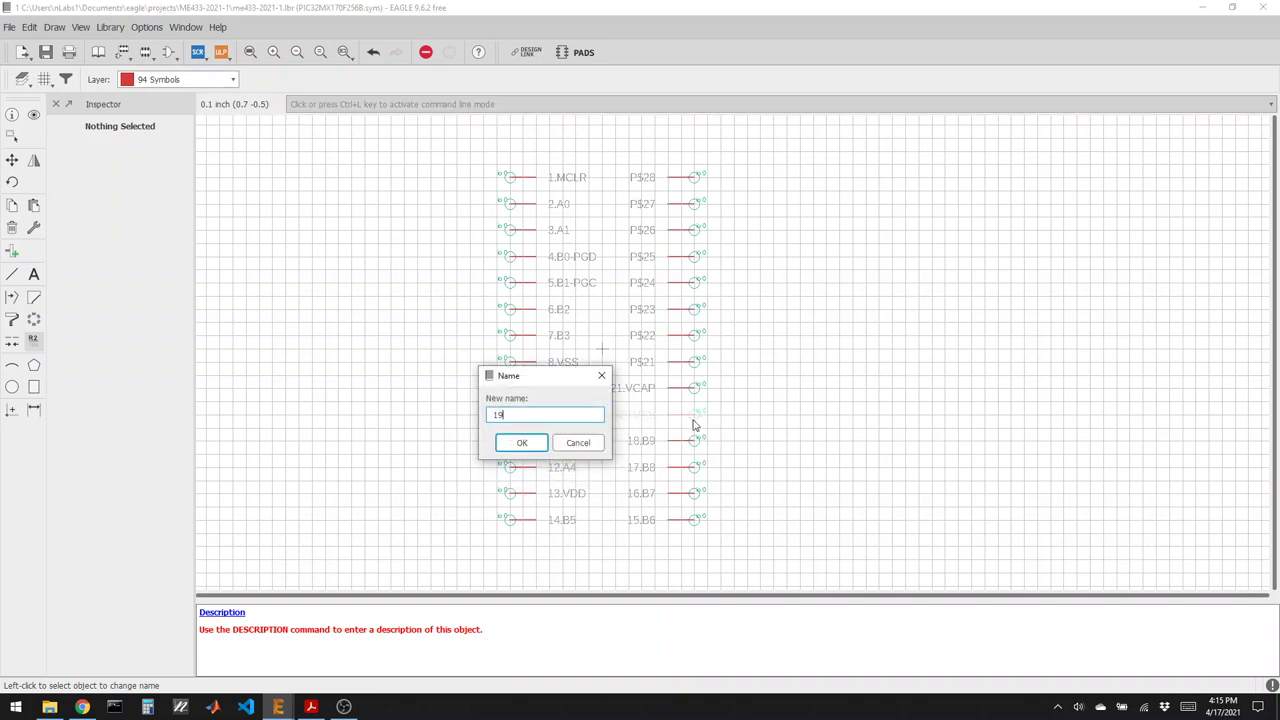
type(".VSS")
key("Return")
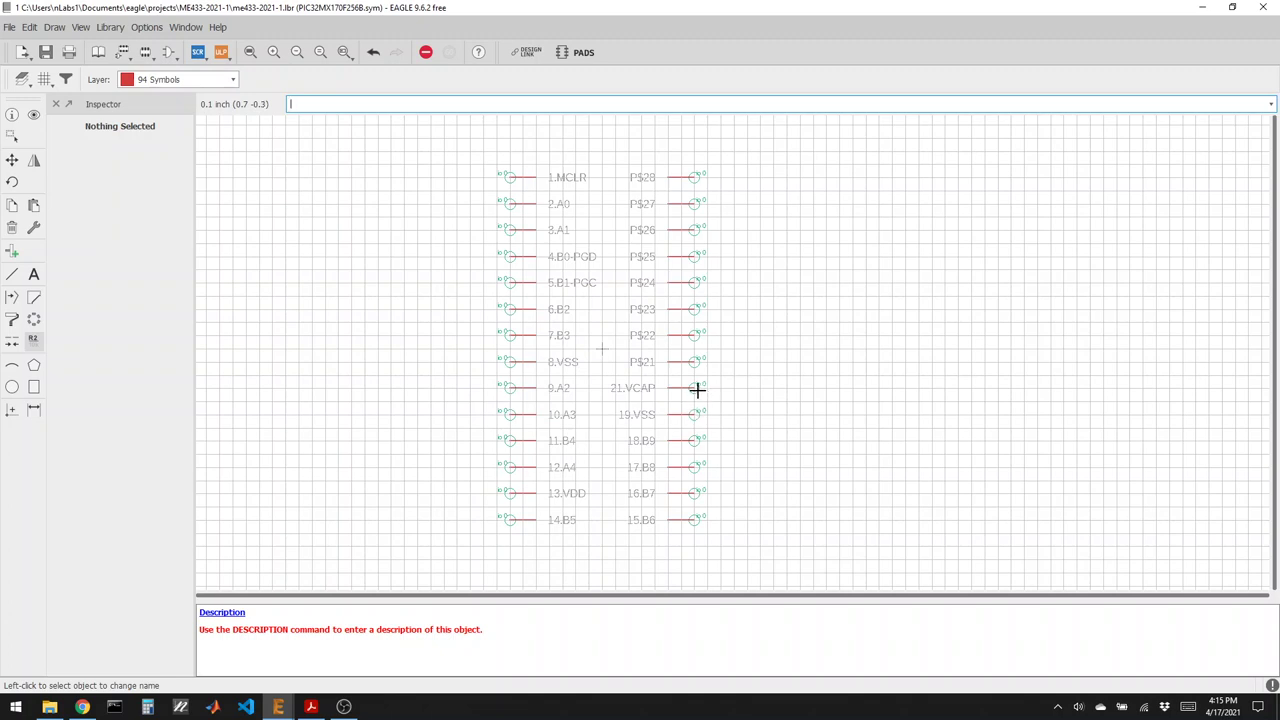
left_click(697, 389)
type("20")
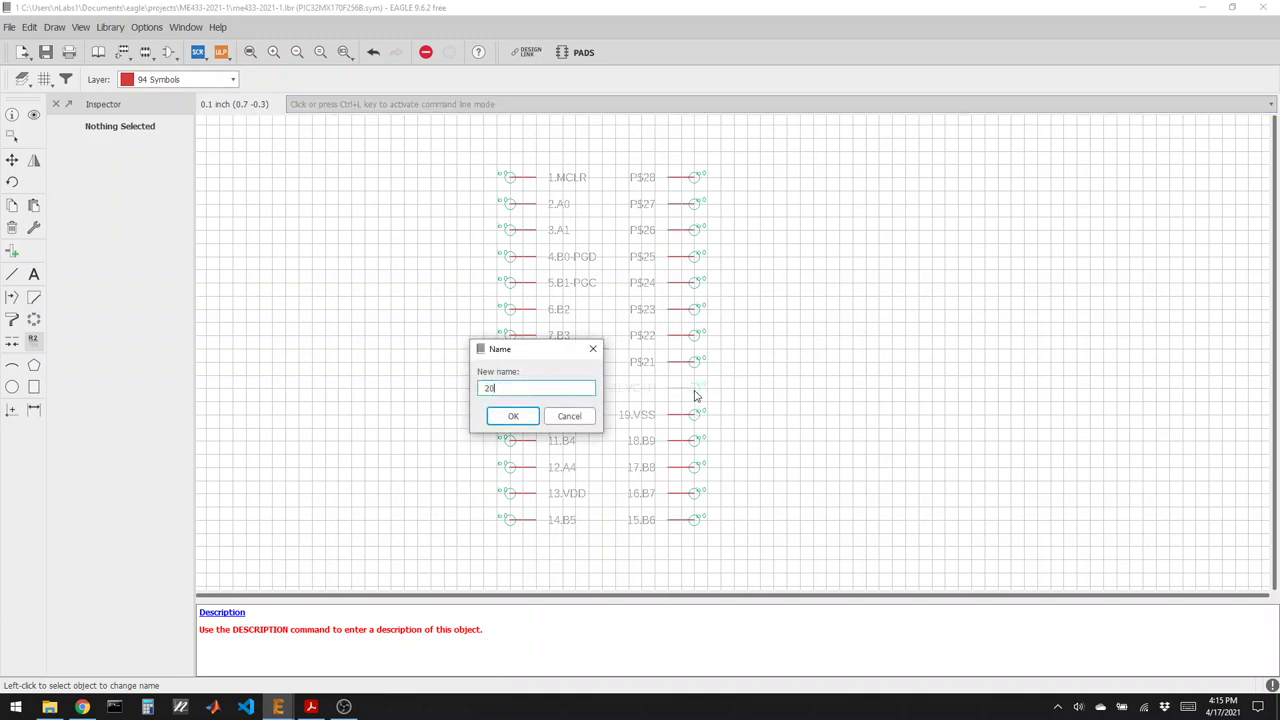
type(".VCAP")
key("Return")
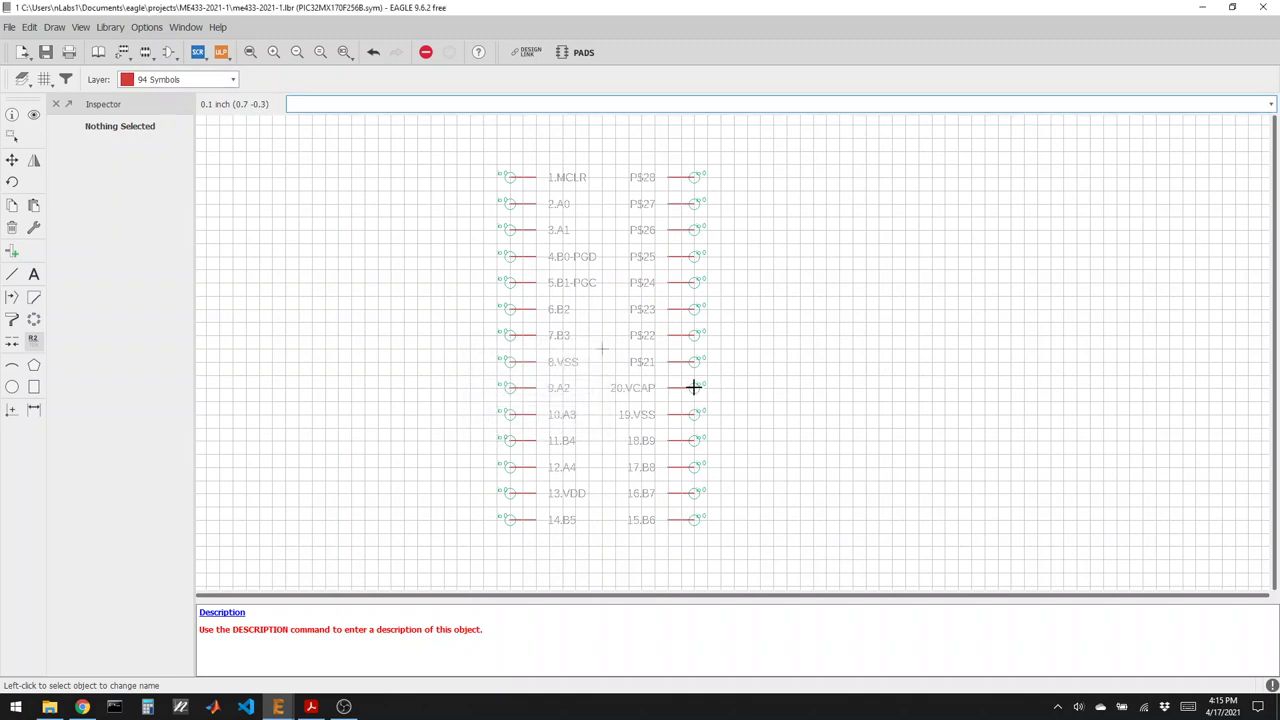
Rename pin P$21 as 21.B10 and pin P$22 as 22.B11.
left_click(694, 366)
type("21.B1")
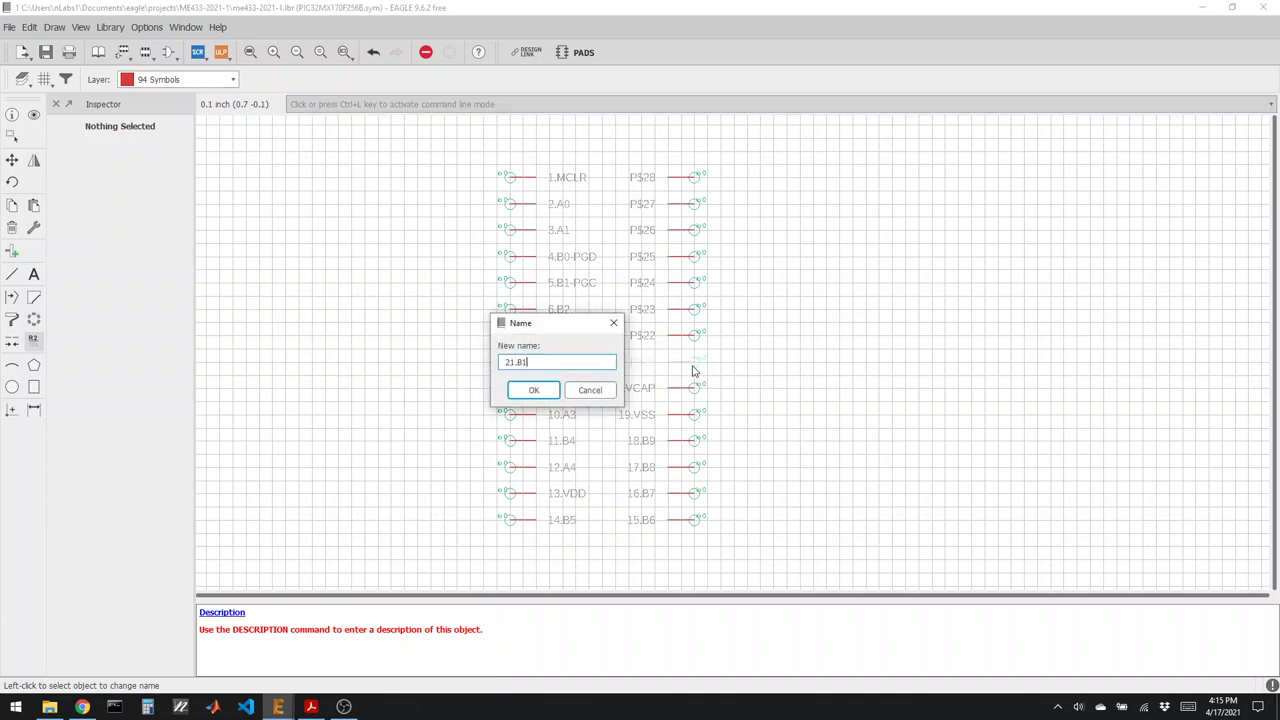
type("0")
key("Return")
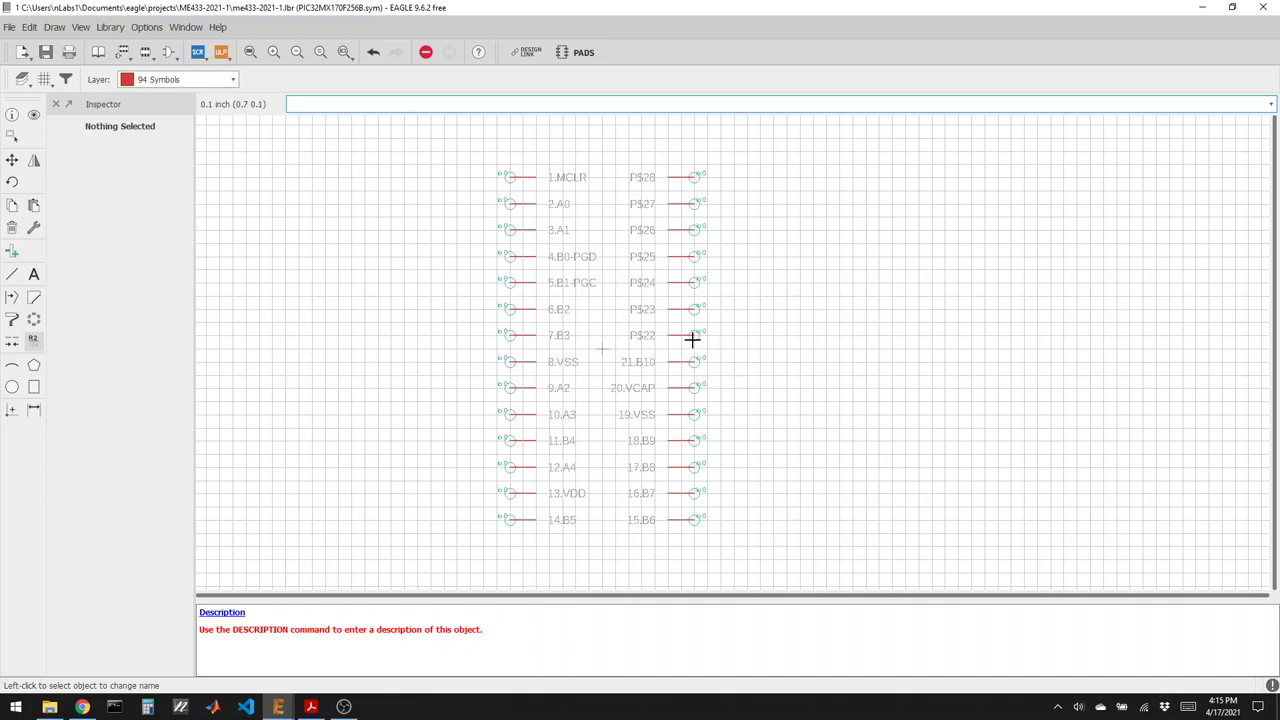
left_click(695, 341)
type("2")
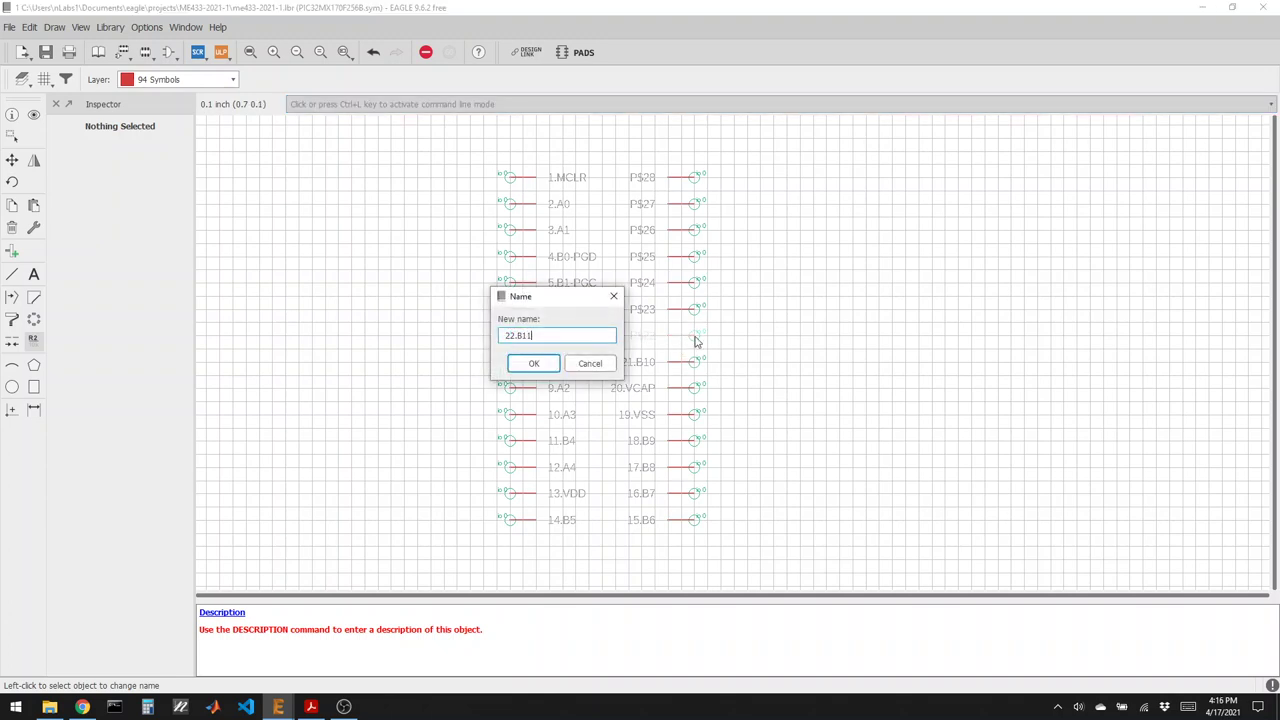
type("2.B11")
key("Return")
Rename pin P$23 as 23.B12 and pin P$24 as 24.B13.
left_click(695, 315)
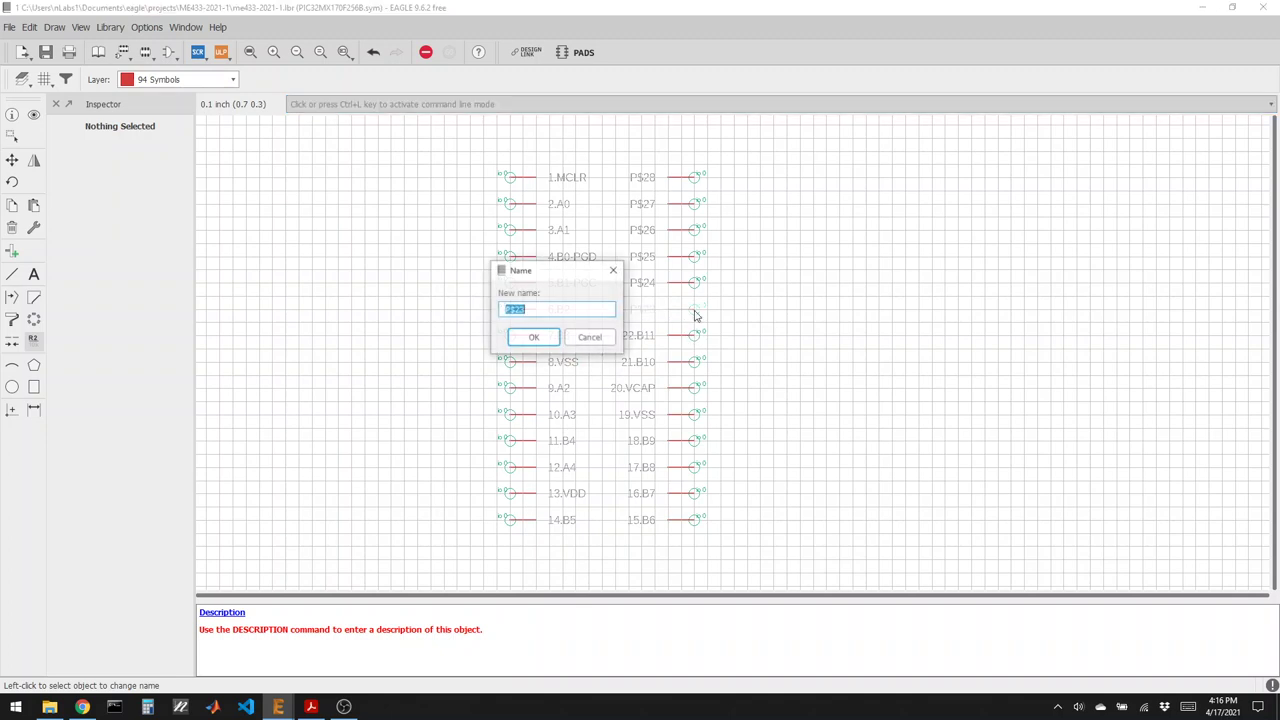
type("23.B12")
key("Return")
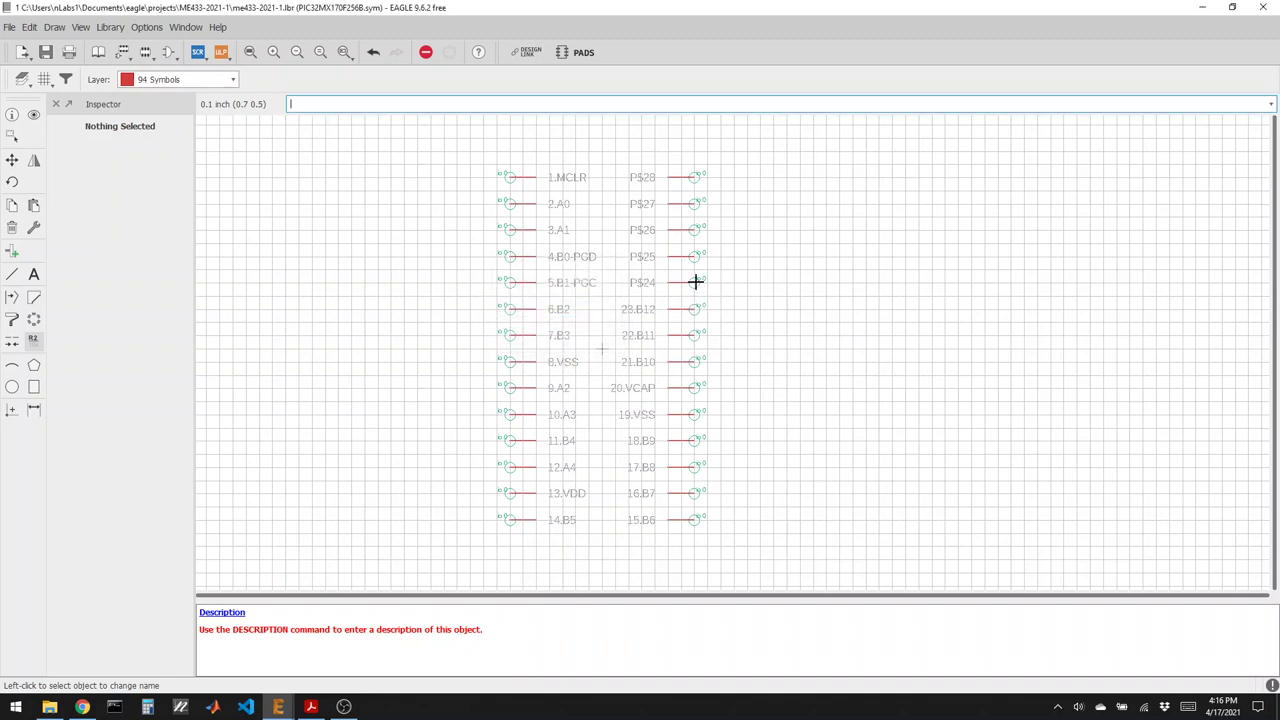
left_click(697, 287)
type("24.B13")
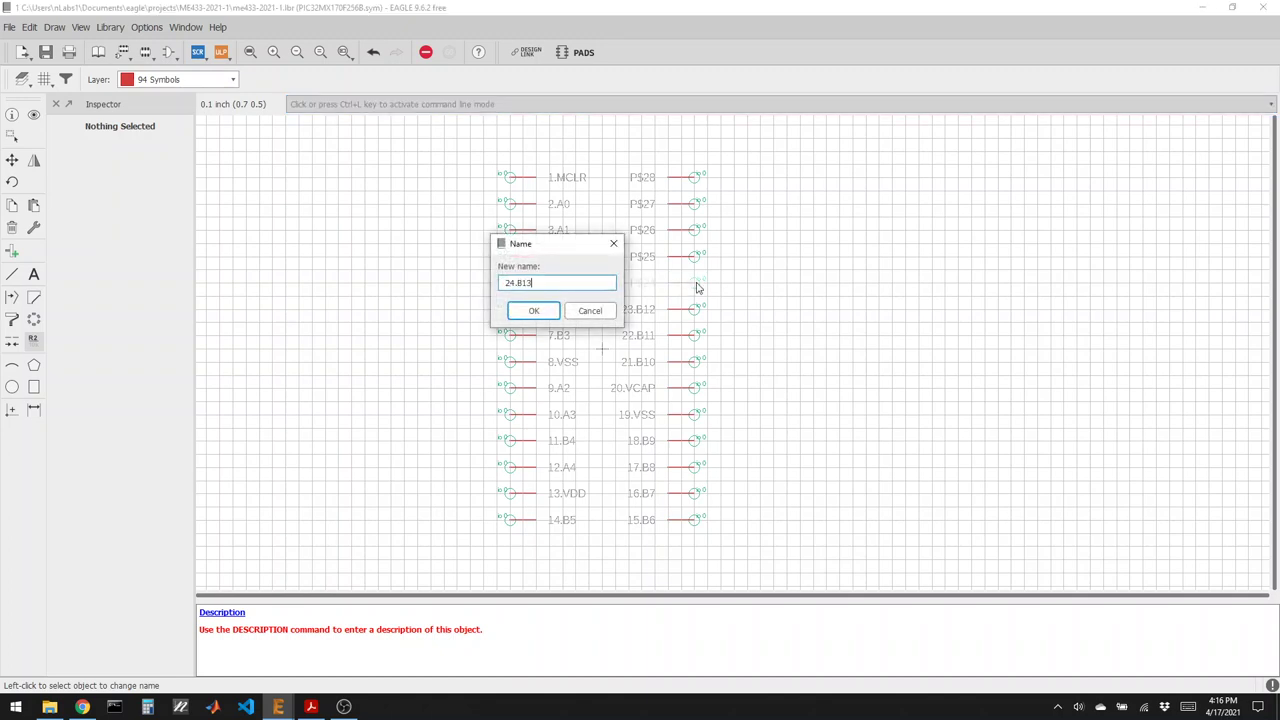
key("Return")
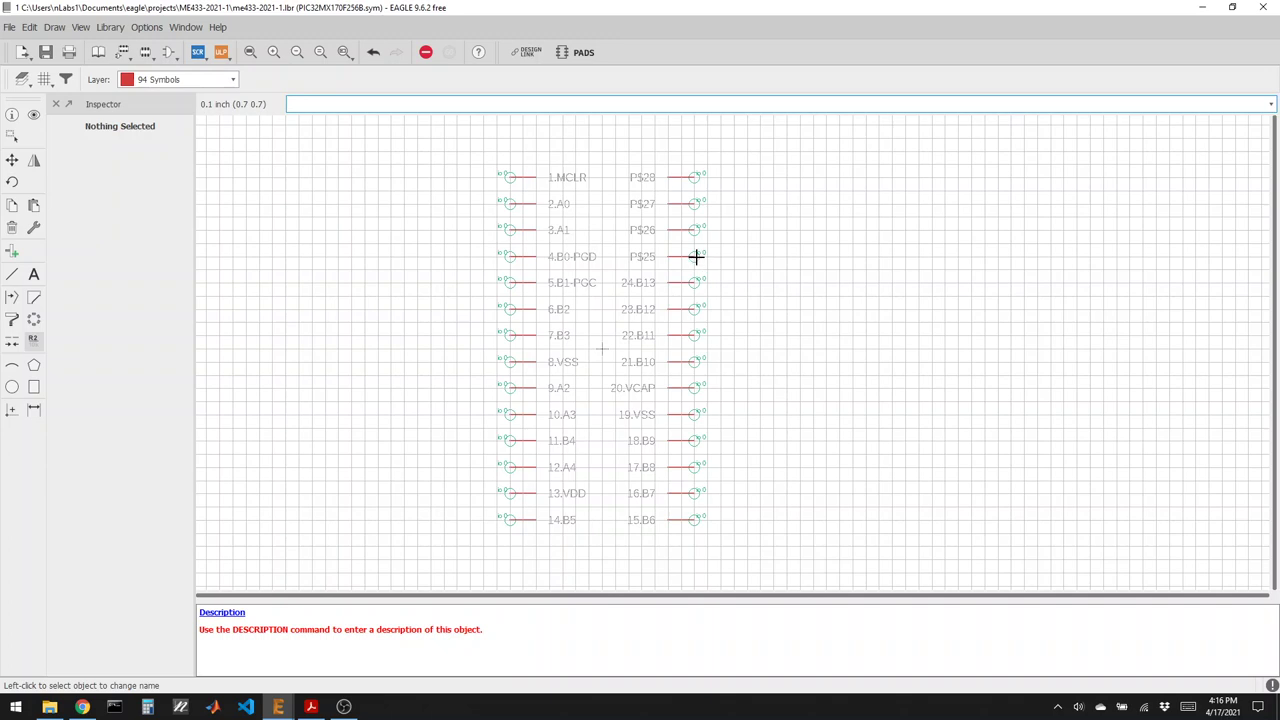
Rename pin P$25 as 25.B14 and pin P$26 as 26.B15.
left_click(696, 257)
type("25.")
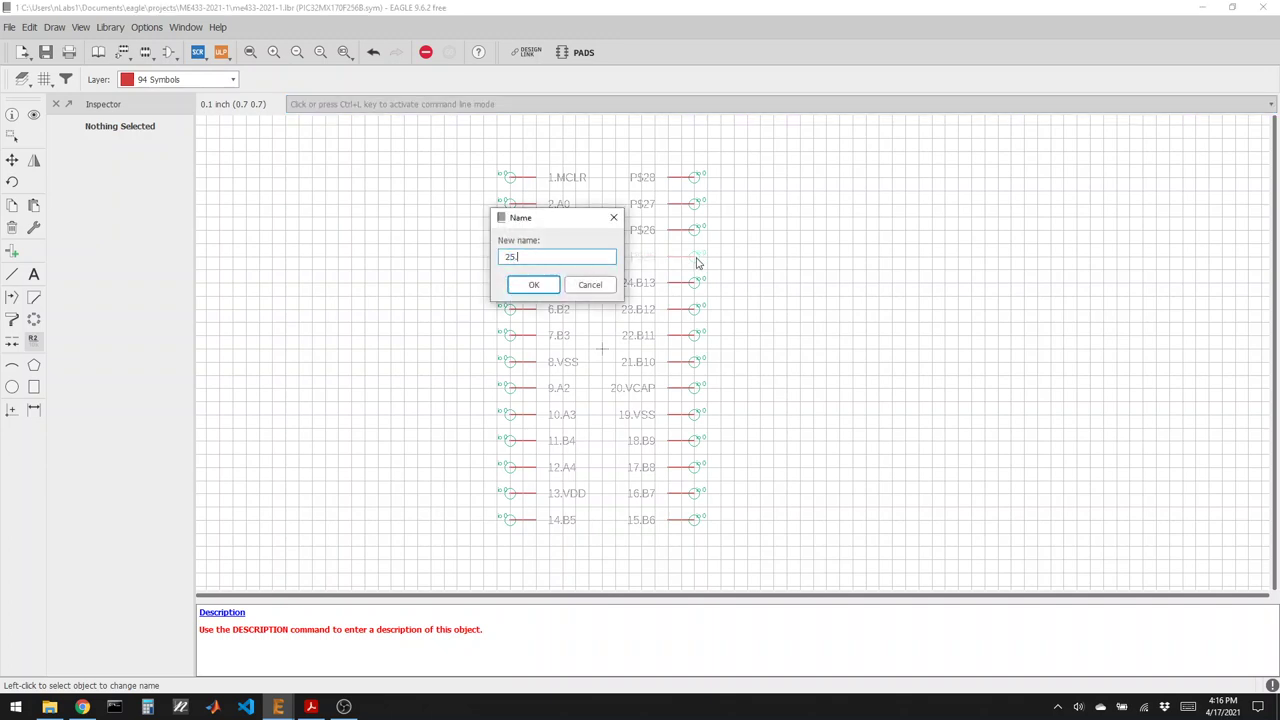
type("B14")
key("Return")
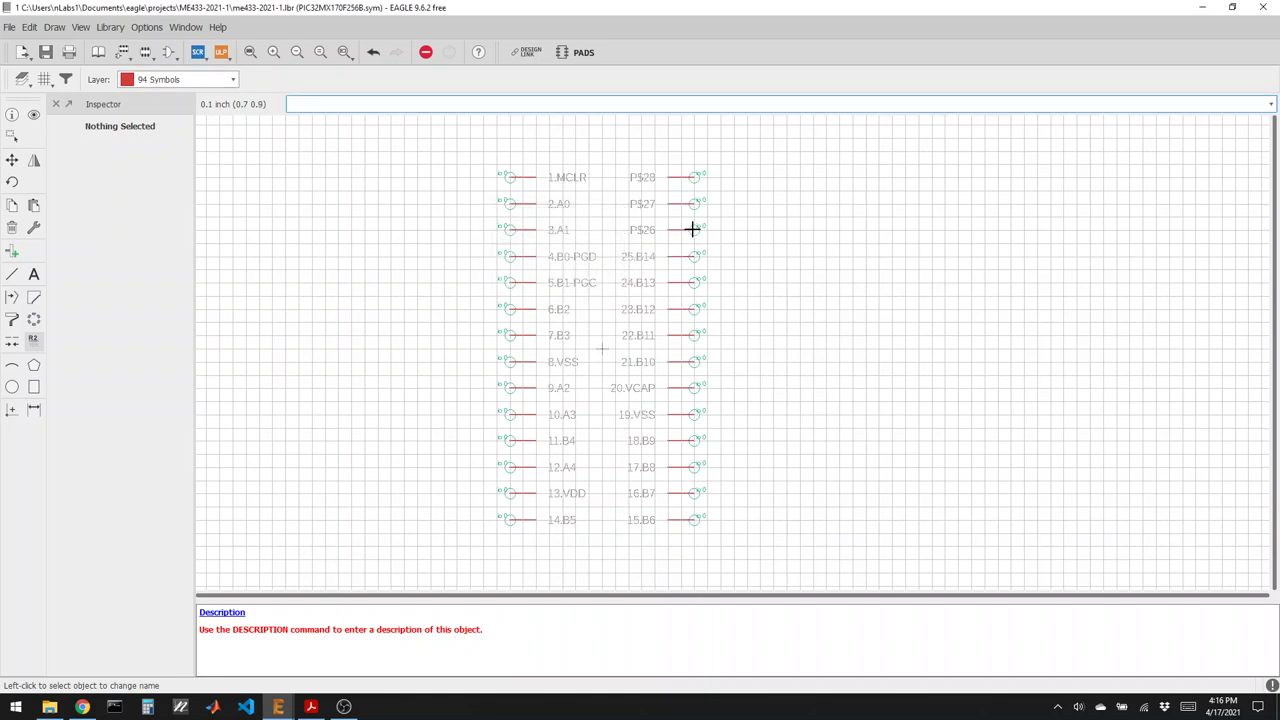
left_click(694, 231)
type("26")
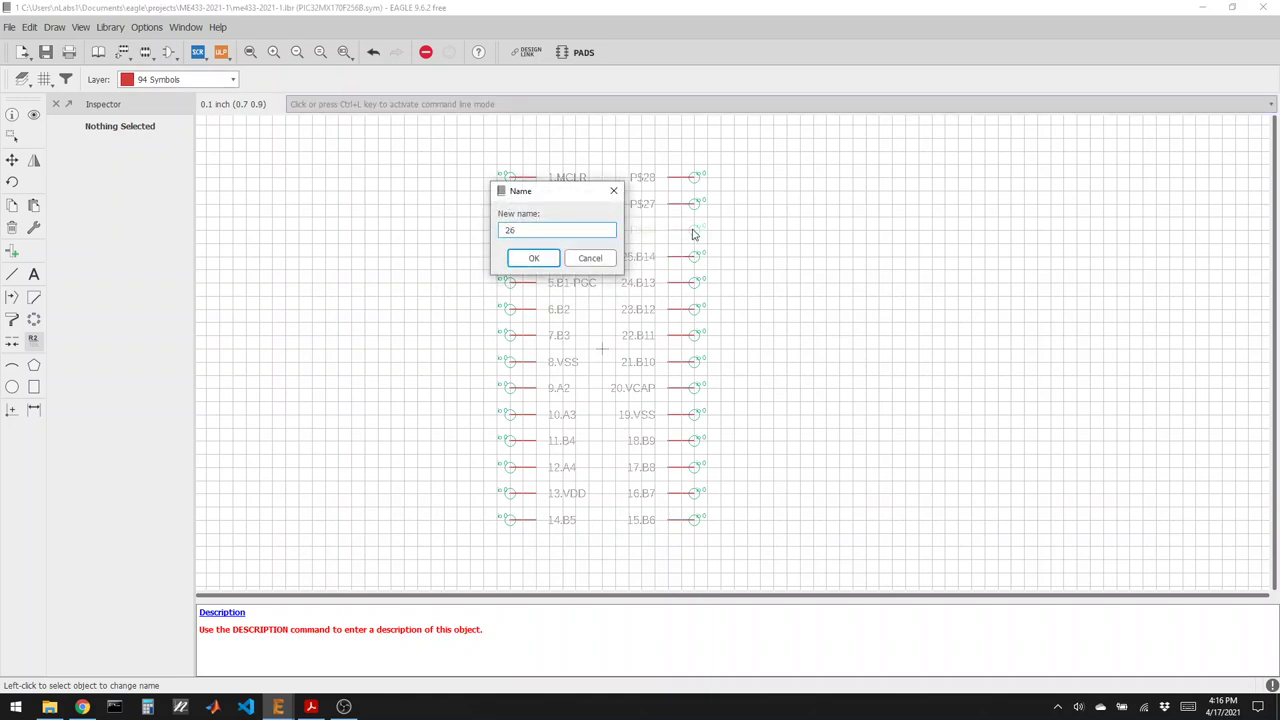
type(".B15")
key("Return")
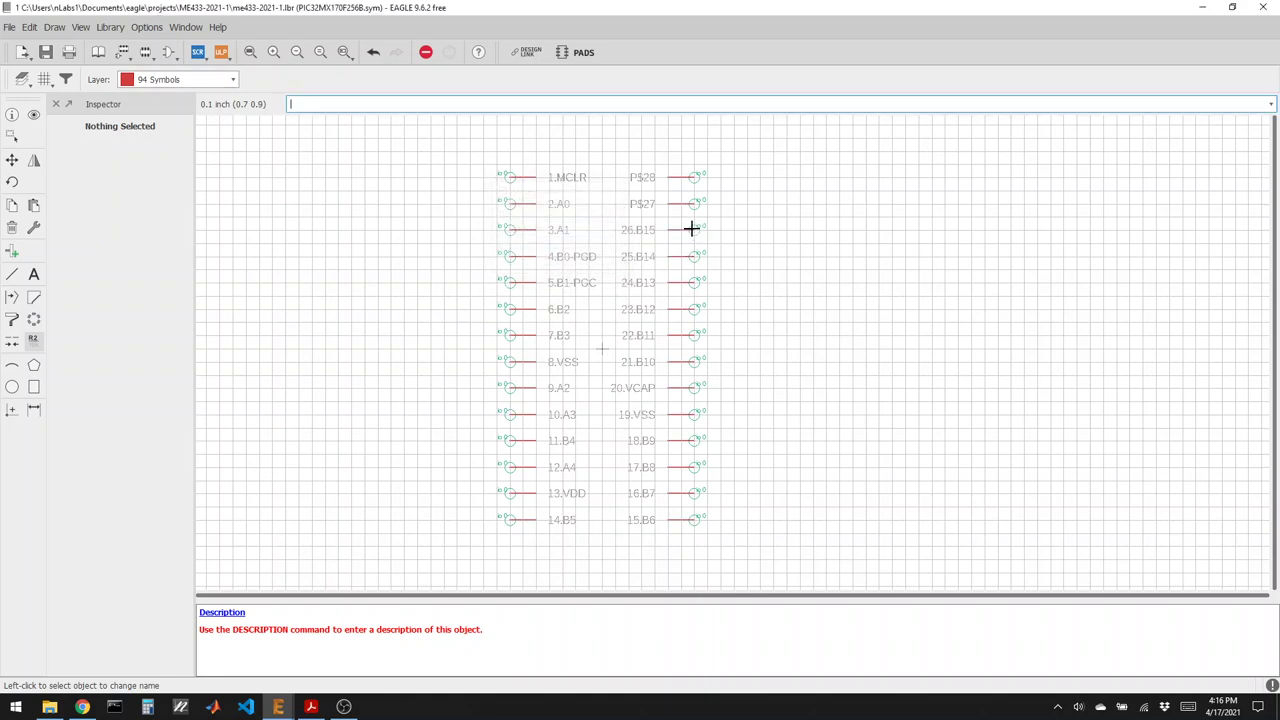
Rename pin P$27 as 27.AVSS and pin P$28 as 28.AVDD.
left_click(696, 206)
type("27.AVSS")
key("Return")
left_click(697, 179)
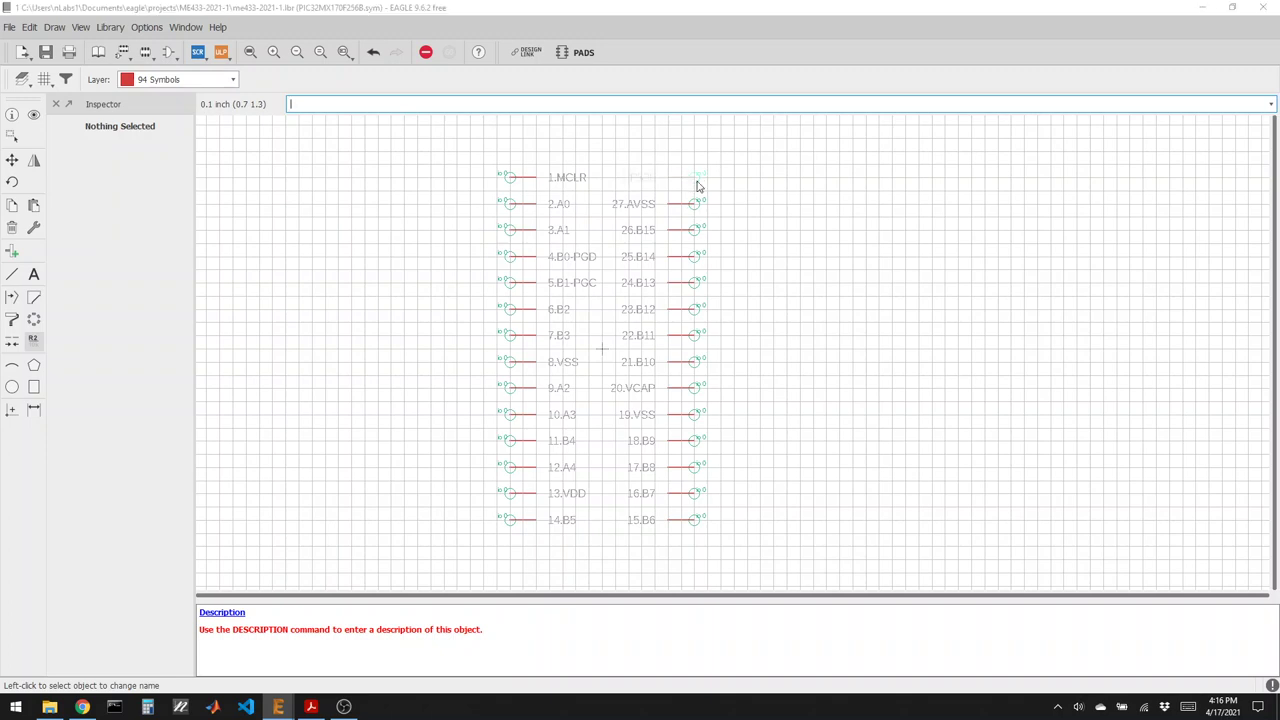
type("28.AVDD")
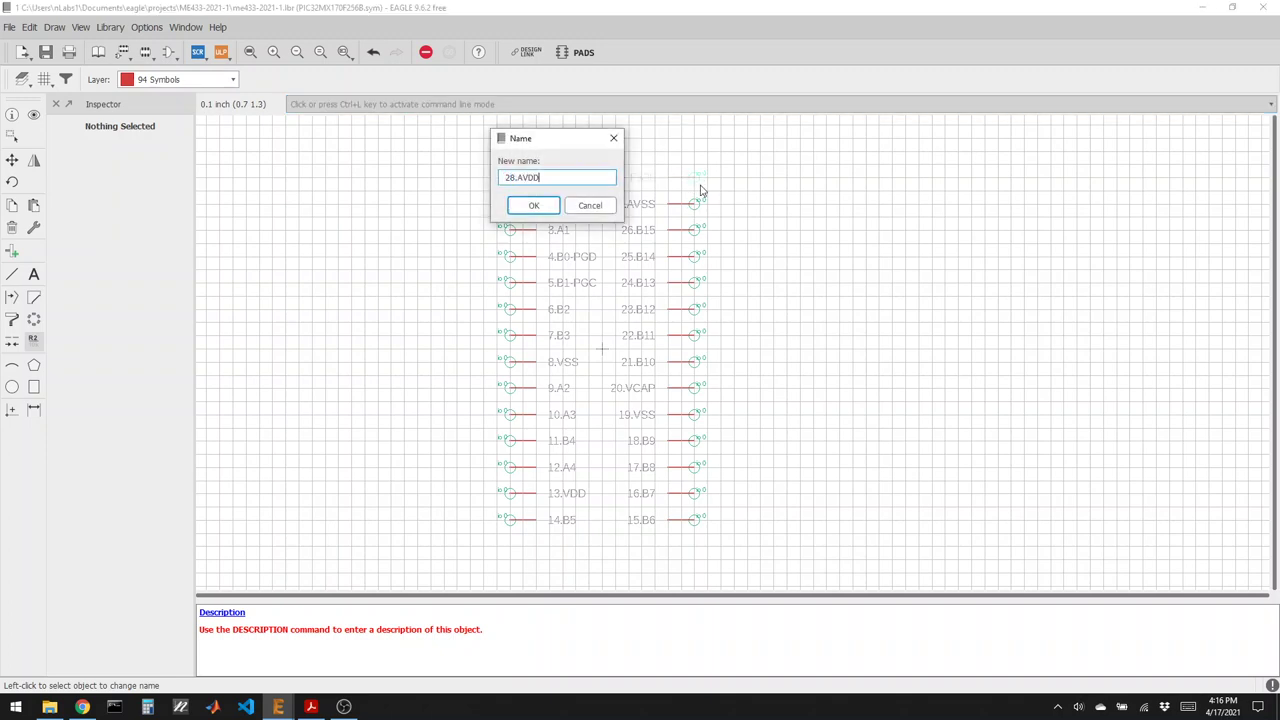
key("Return")
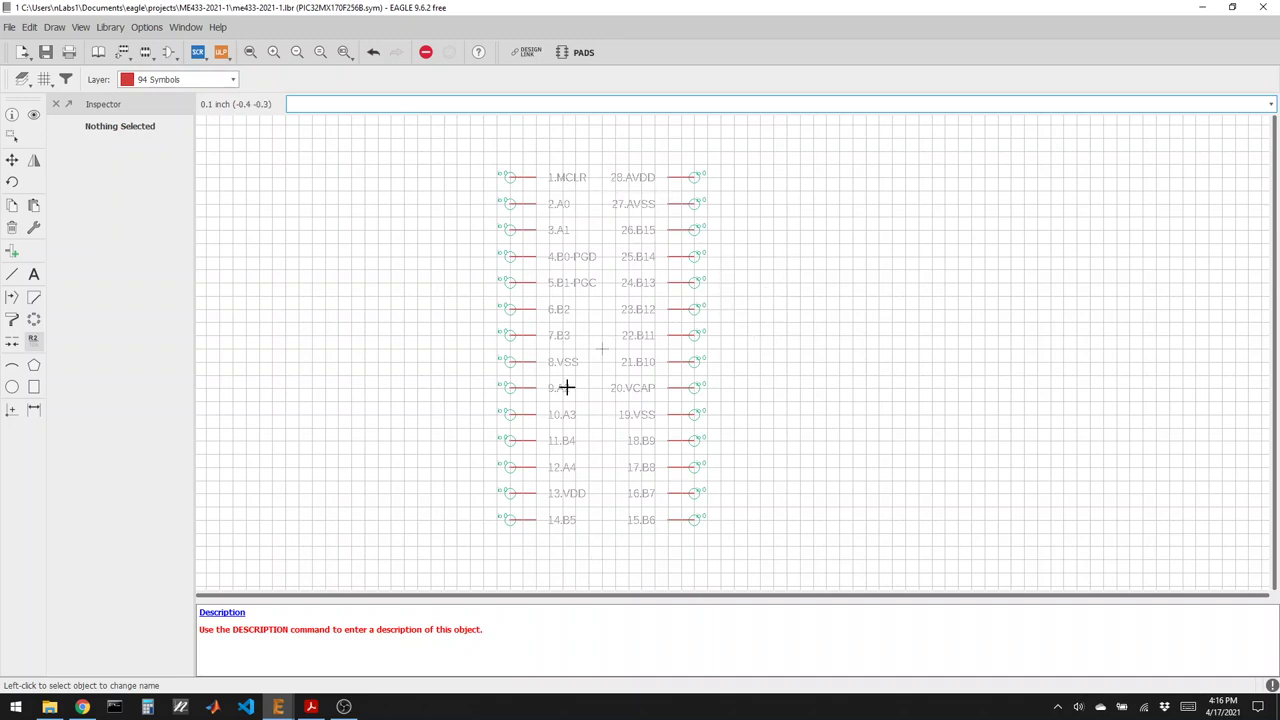
Start a line on layer 94 Symbols for the symbol's body outline, at a corner just above pin 1.MCLR.
left_click(14, 274)
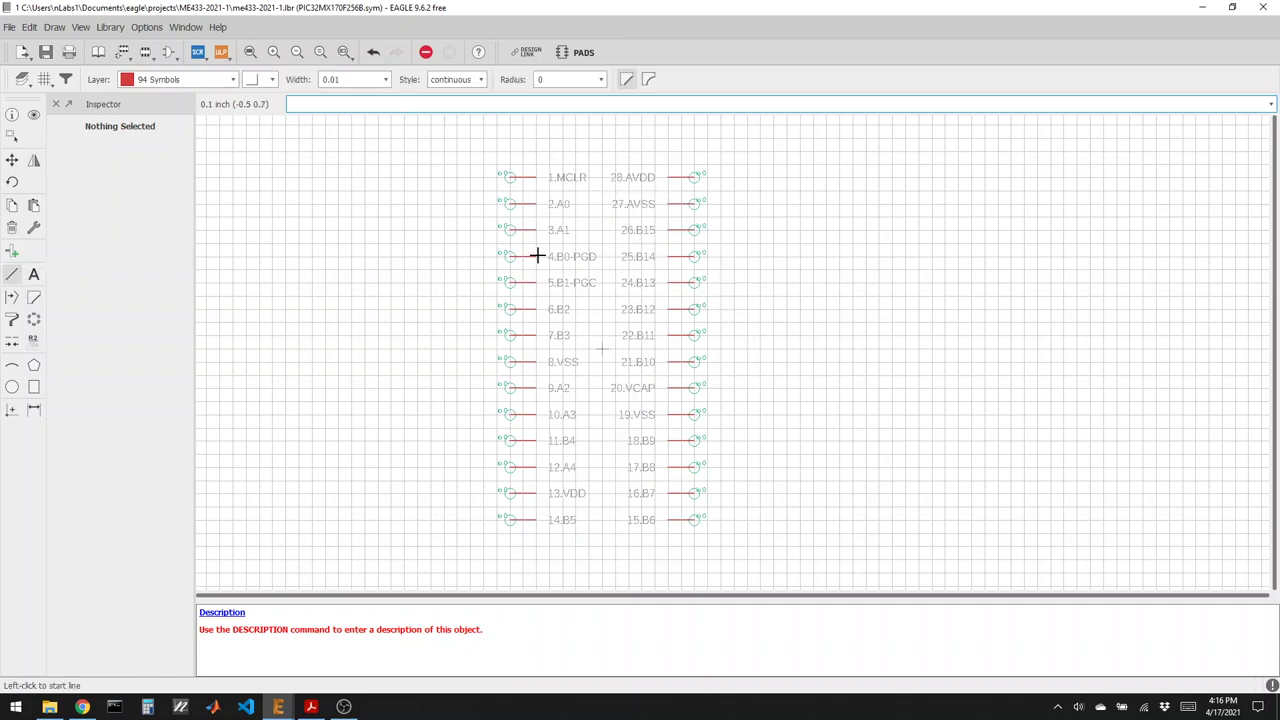
left_click(524, 163)
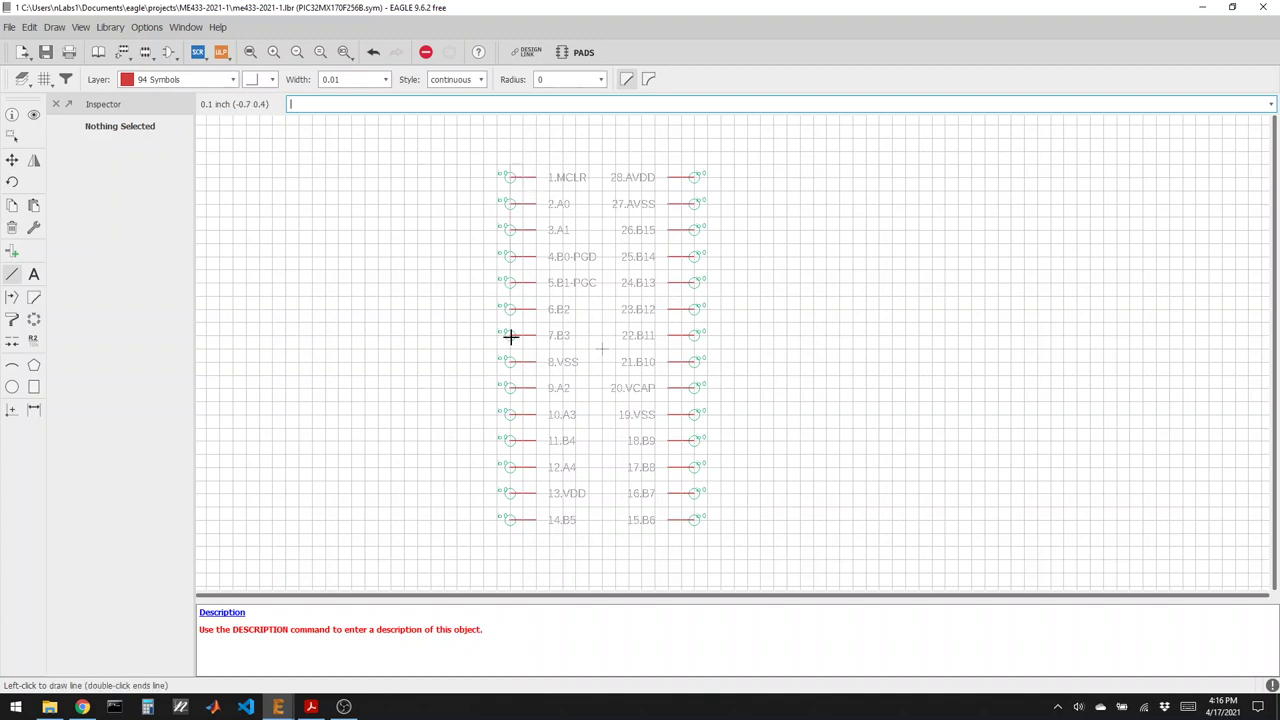
Draw a closed rectangular outline around the symbol's pin names with 0.01-wide lines on layer 94 Symbols, undoing the stray extra line.
left_click(522, 533)
left_click(680, 533)
left_click(682, 164)
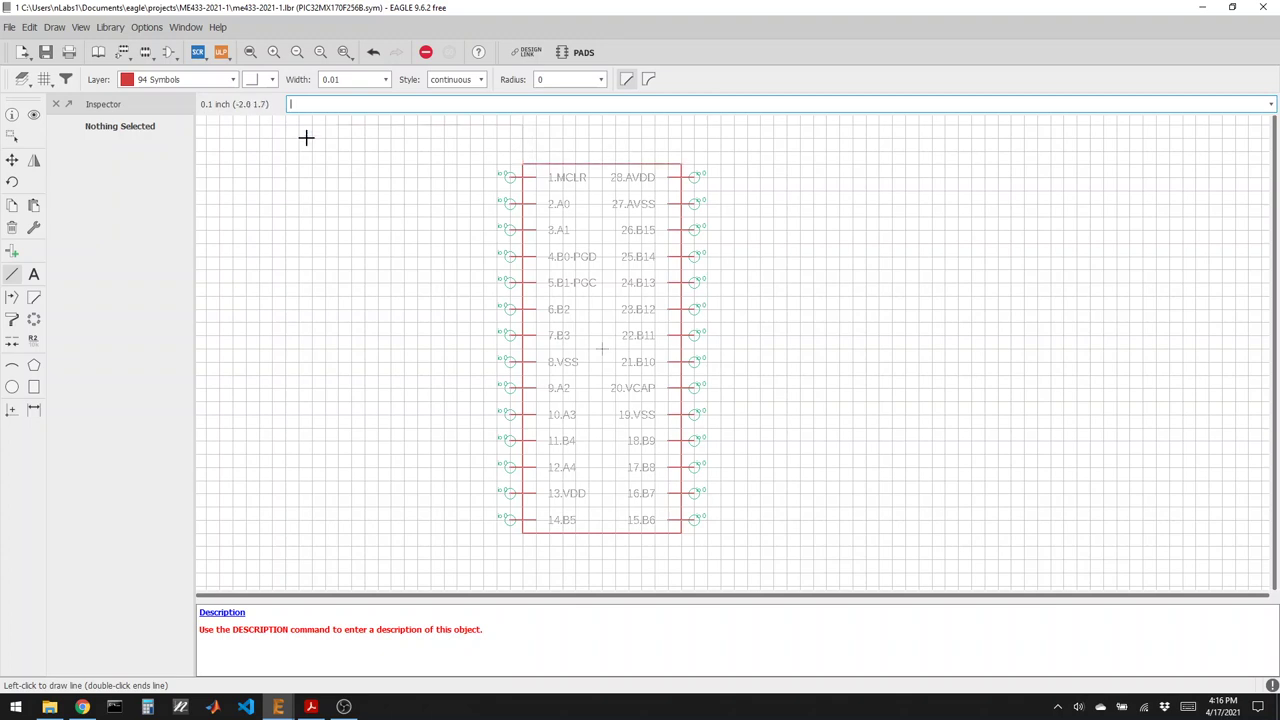
double_click(520, 163)
key("ctrl+z")
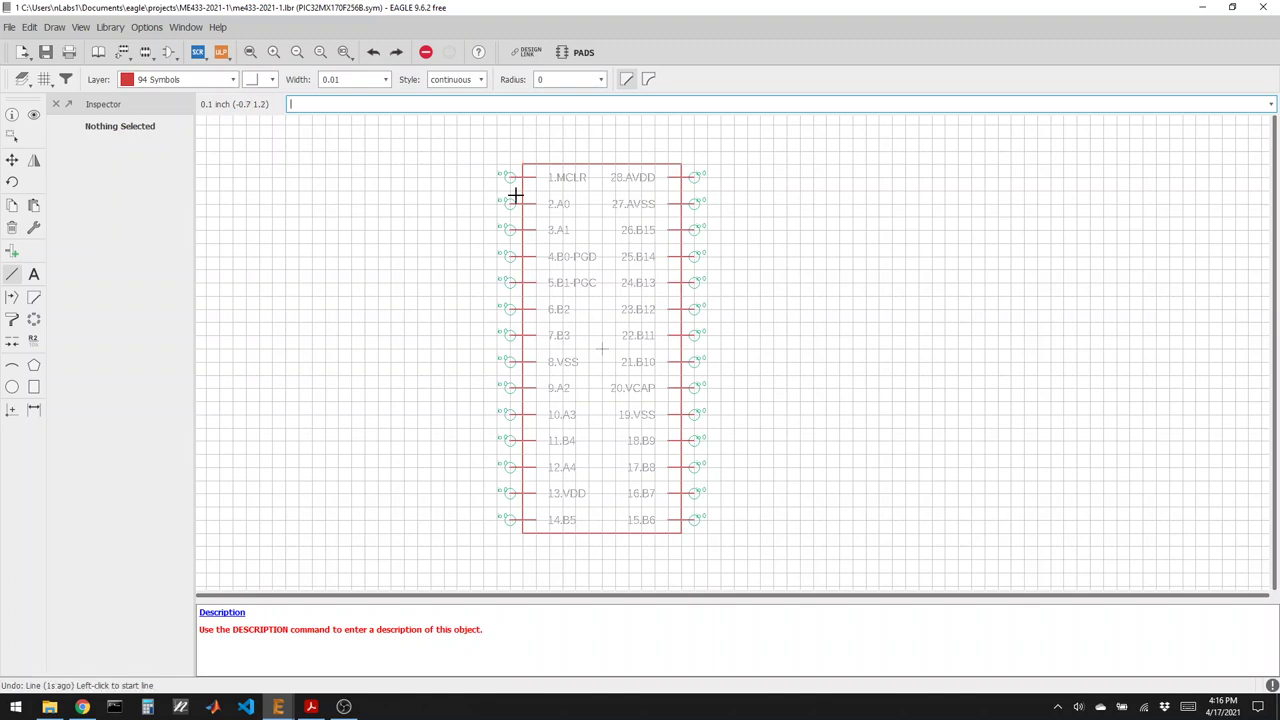
Place the text labels >NAME and >VALUE, one below the other, above the symbol's outline and save the library.
left_click(34, 276)
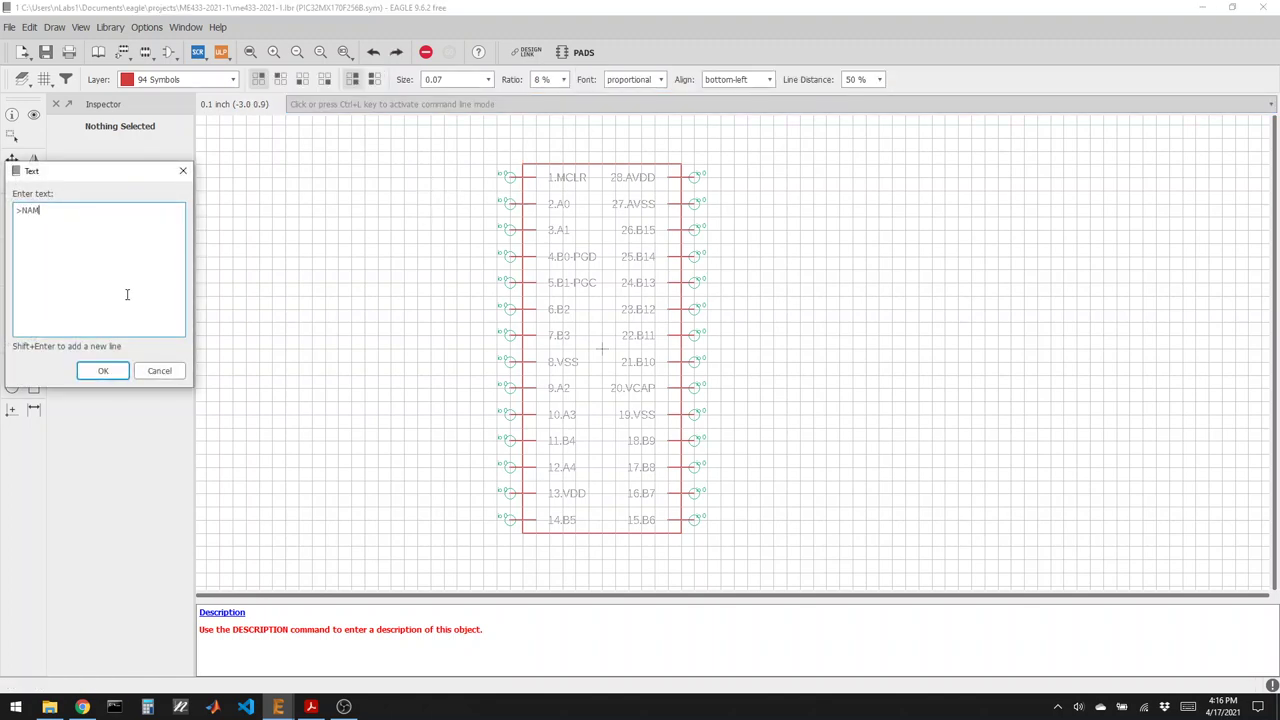
left_click(103, 370)
left_click(549, 138)
left_click(34, 276)
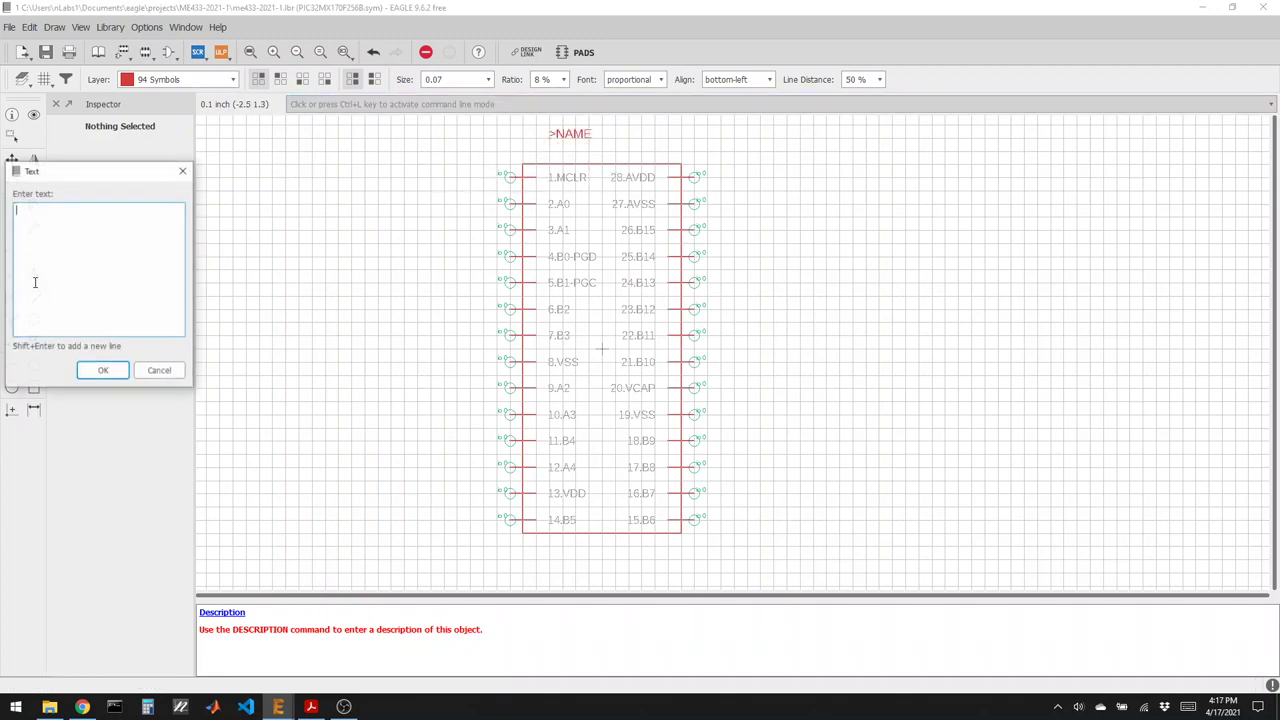
type(">VALUE")
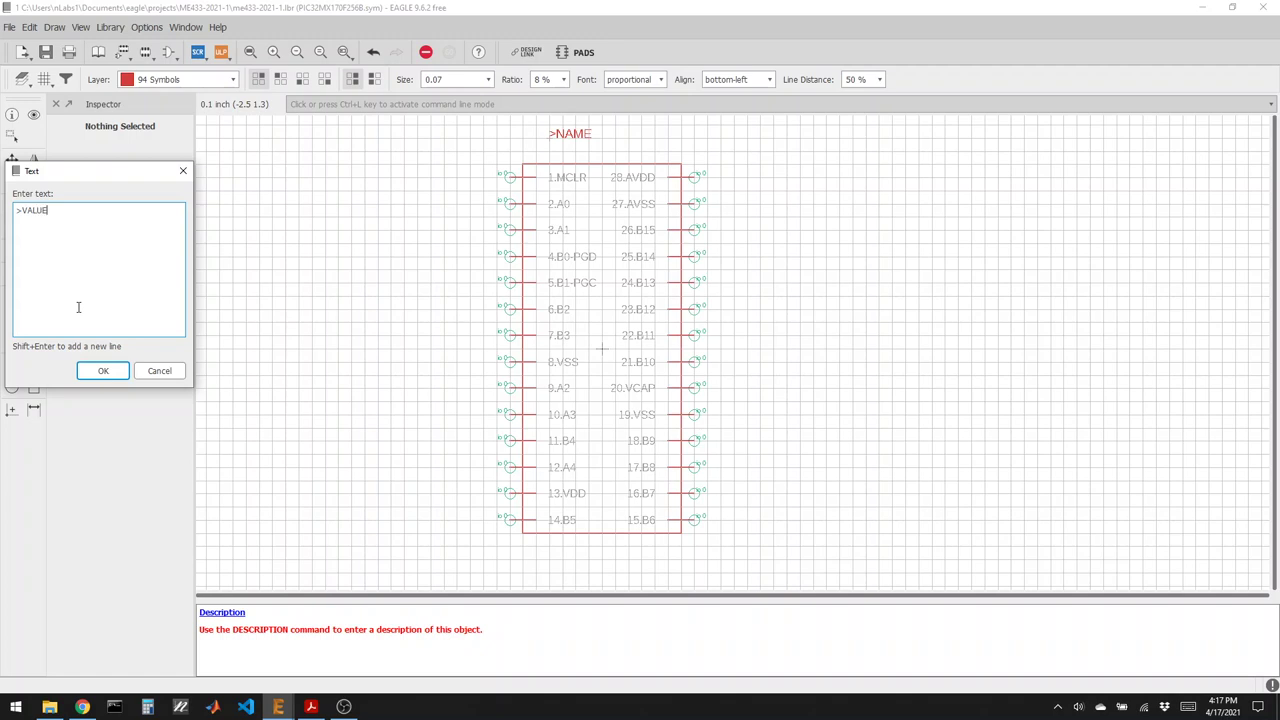
left_click(115, 373)
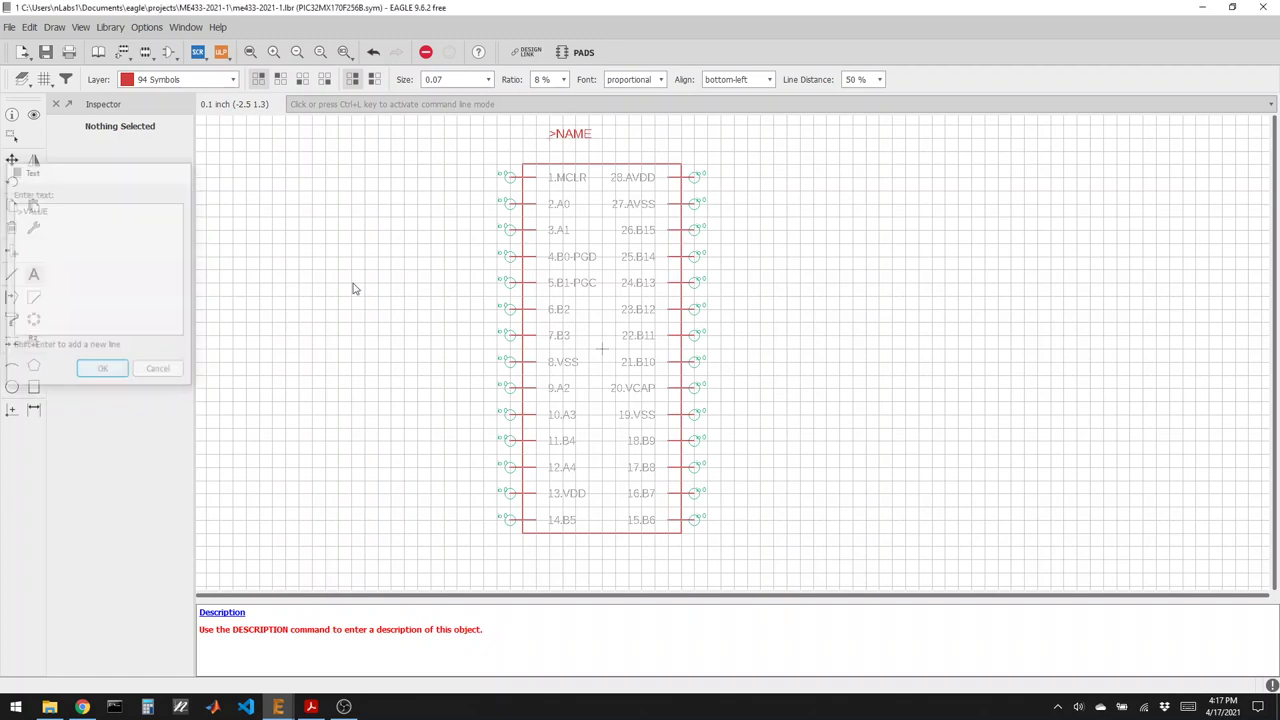
left_click(548, 151)
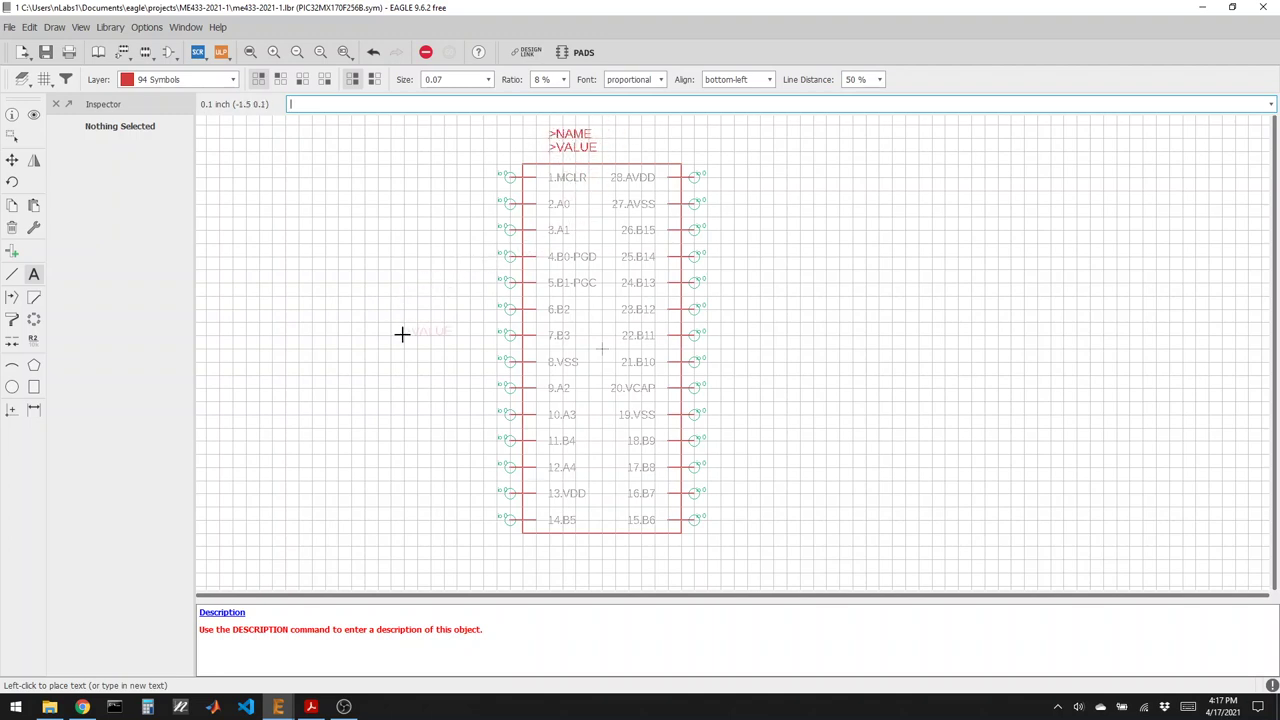
left_click(45, 52)
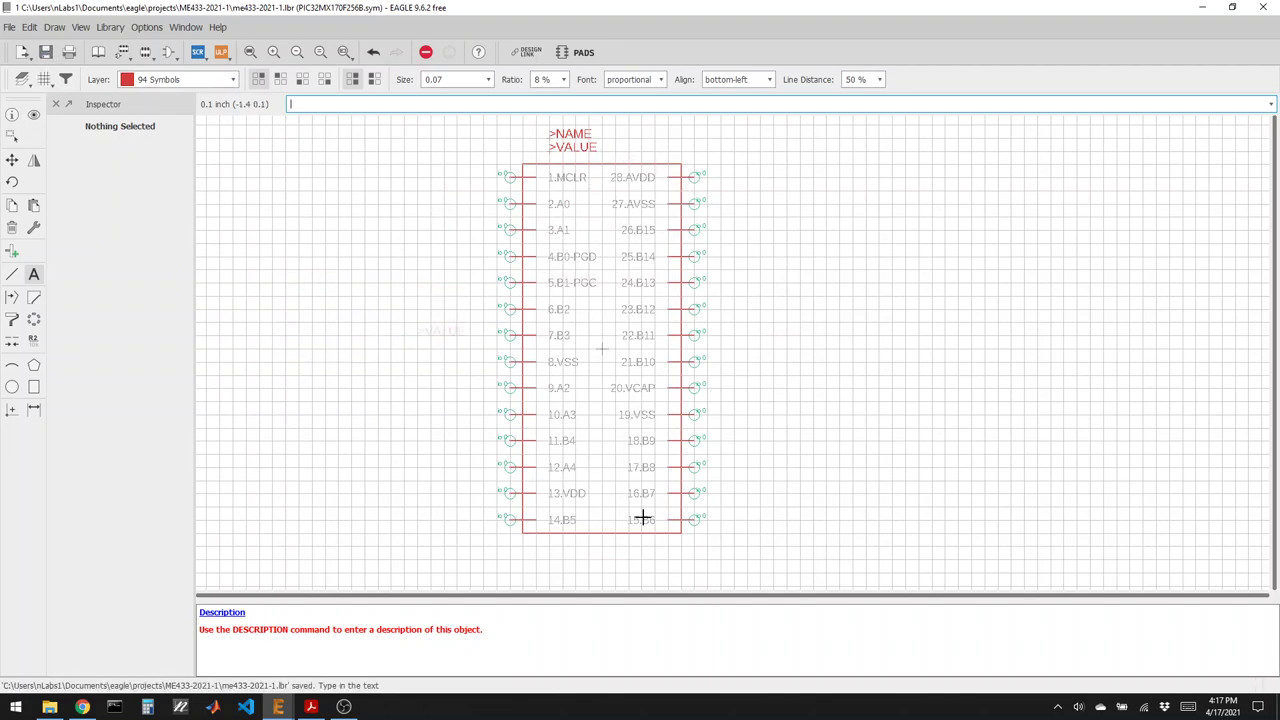
Open the library's DIL28-3 footprint for editing.
left_click(145, 52)
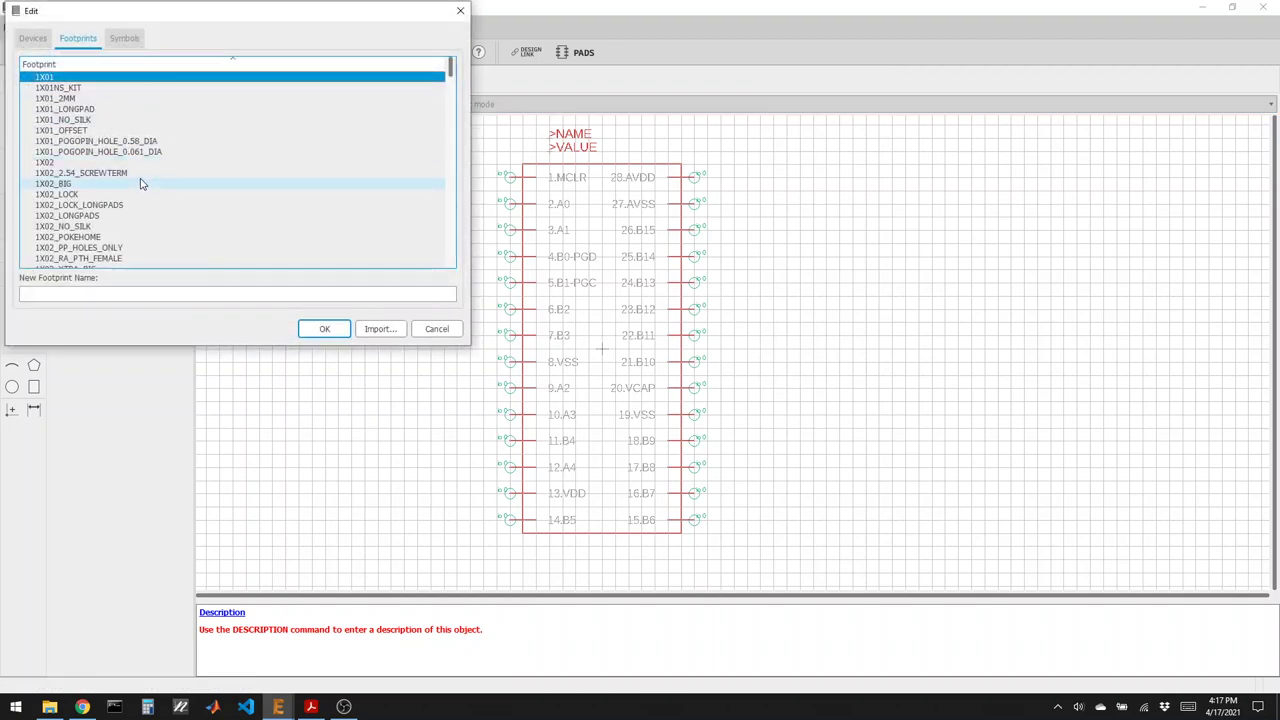
scroll(147, 220, "down", 15)
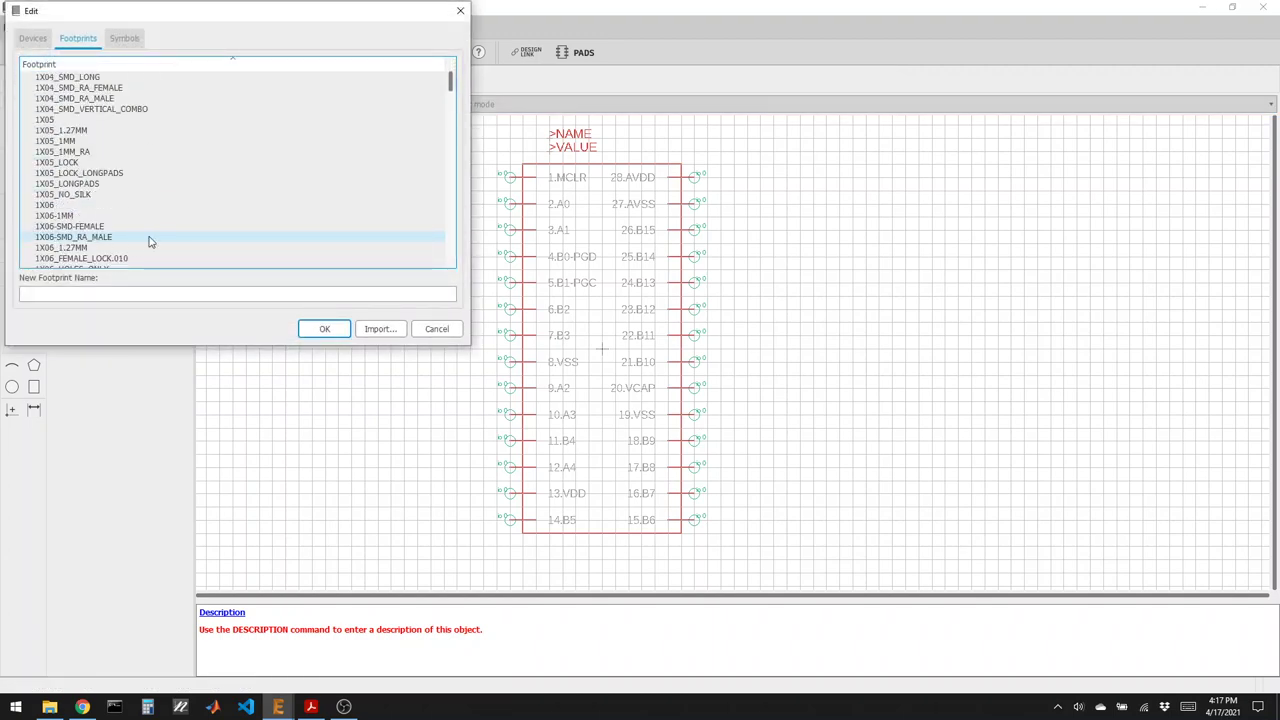
scroll(149, 244, "down", 15)
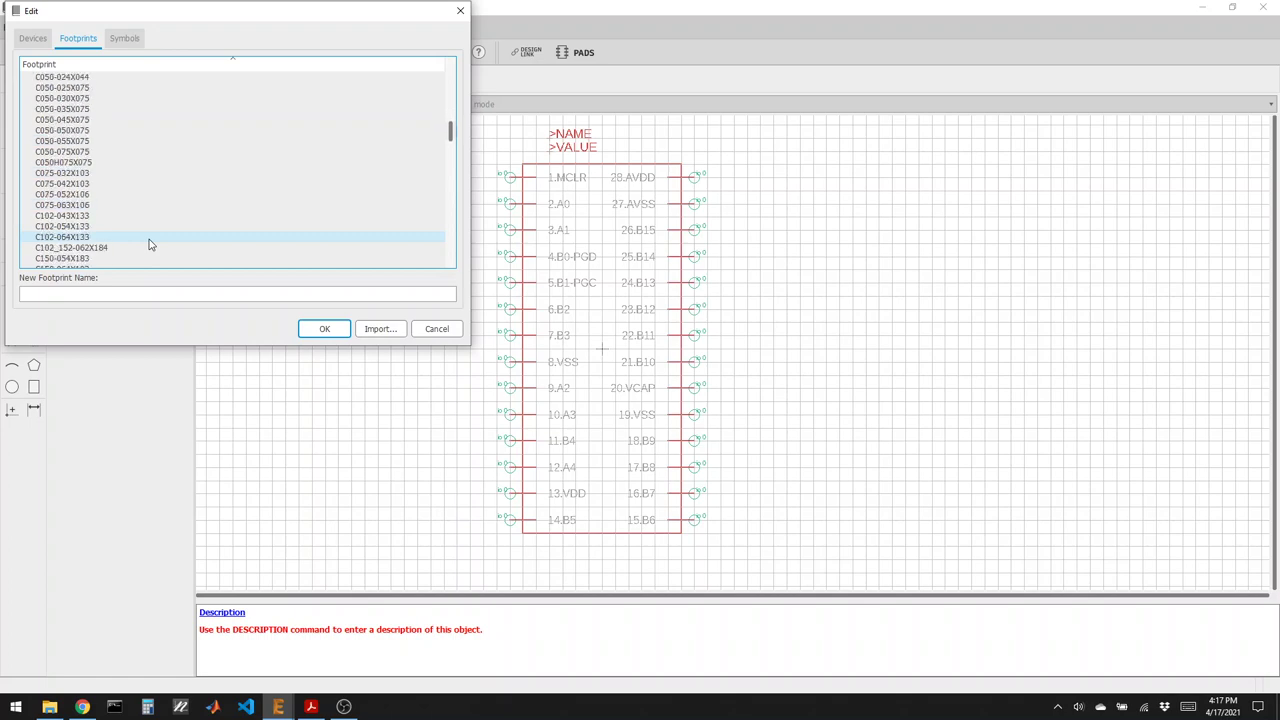
left_click_drag(449, 151, 451, 160)
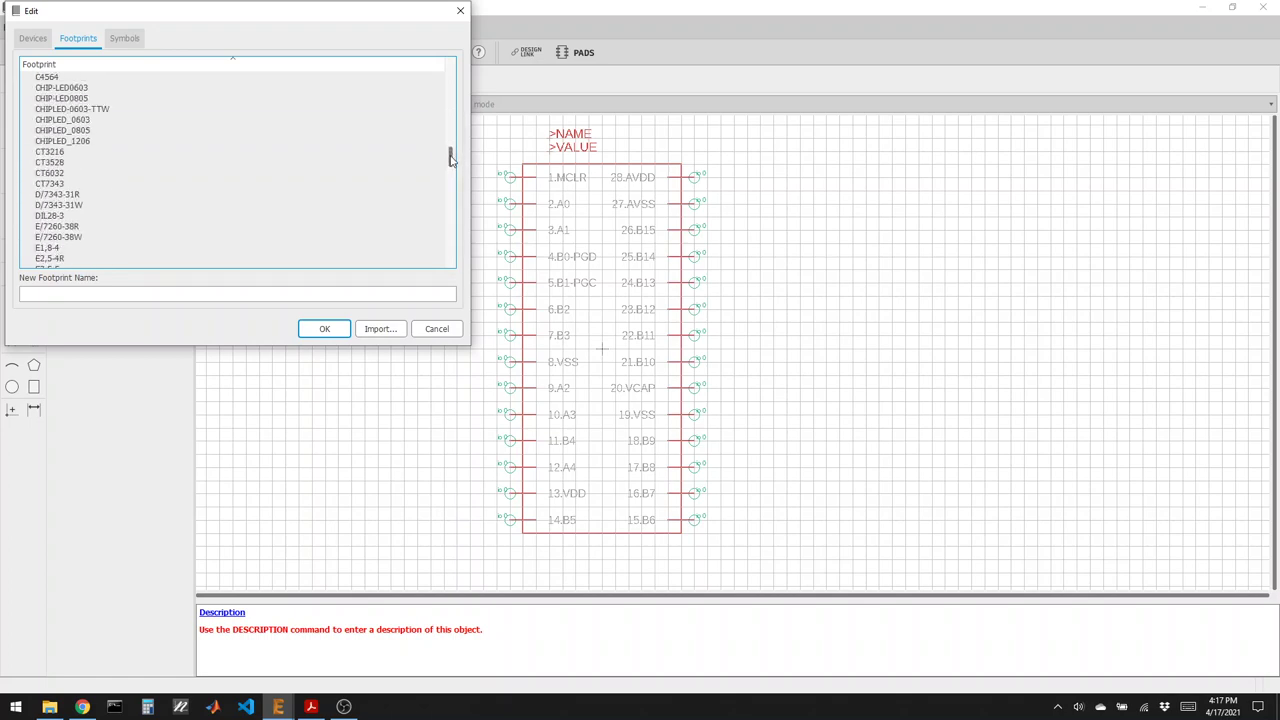
left_click(106, 215)
left_click(328, 329)
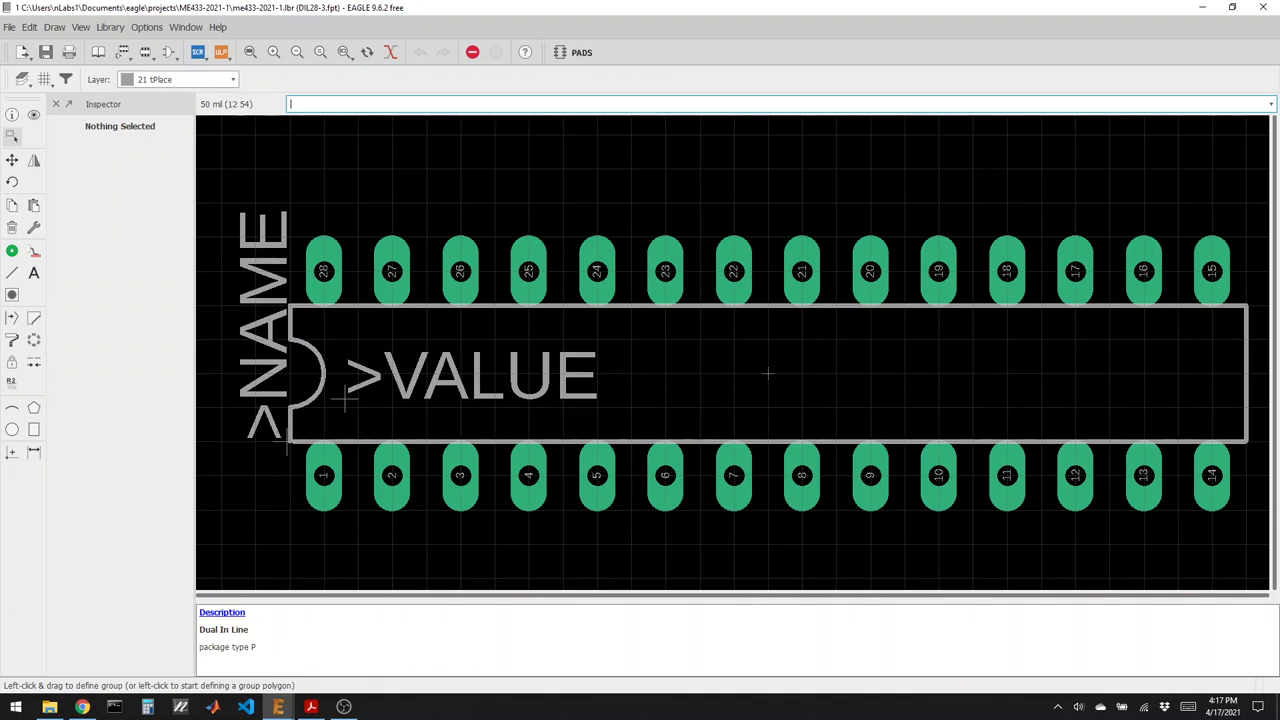
Inspect the properties of corner pads 1, 14, 15 and 28, checking their names, positions and pad 1's drill size.
left_click(12, 115)
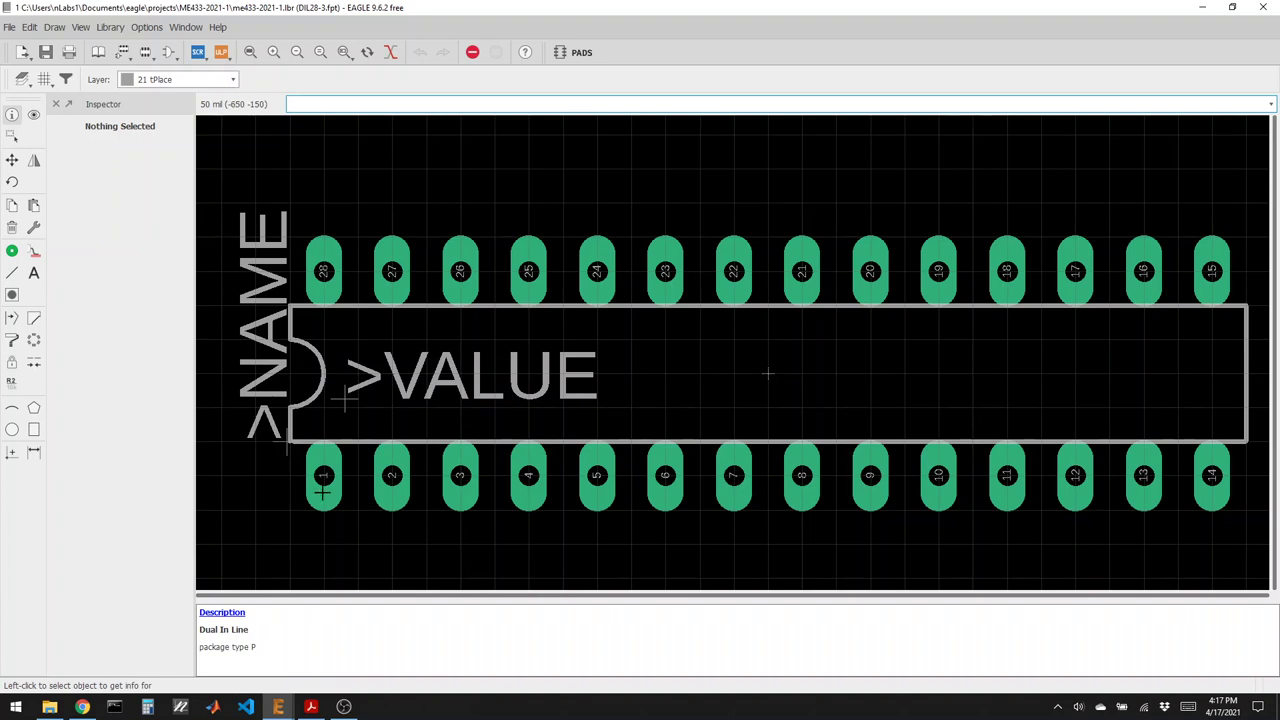
left_click(323, 476)
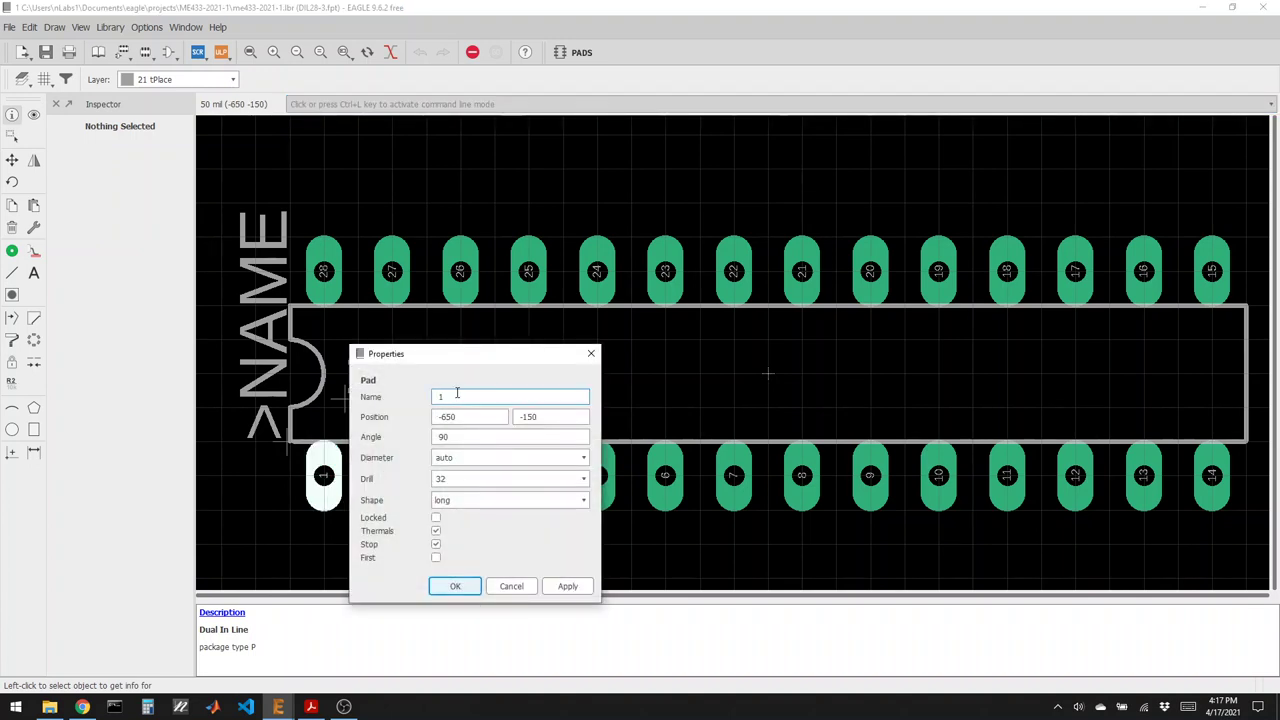
left_click(460, 587)
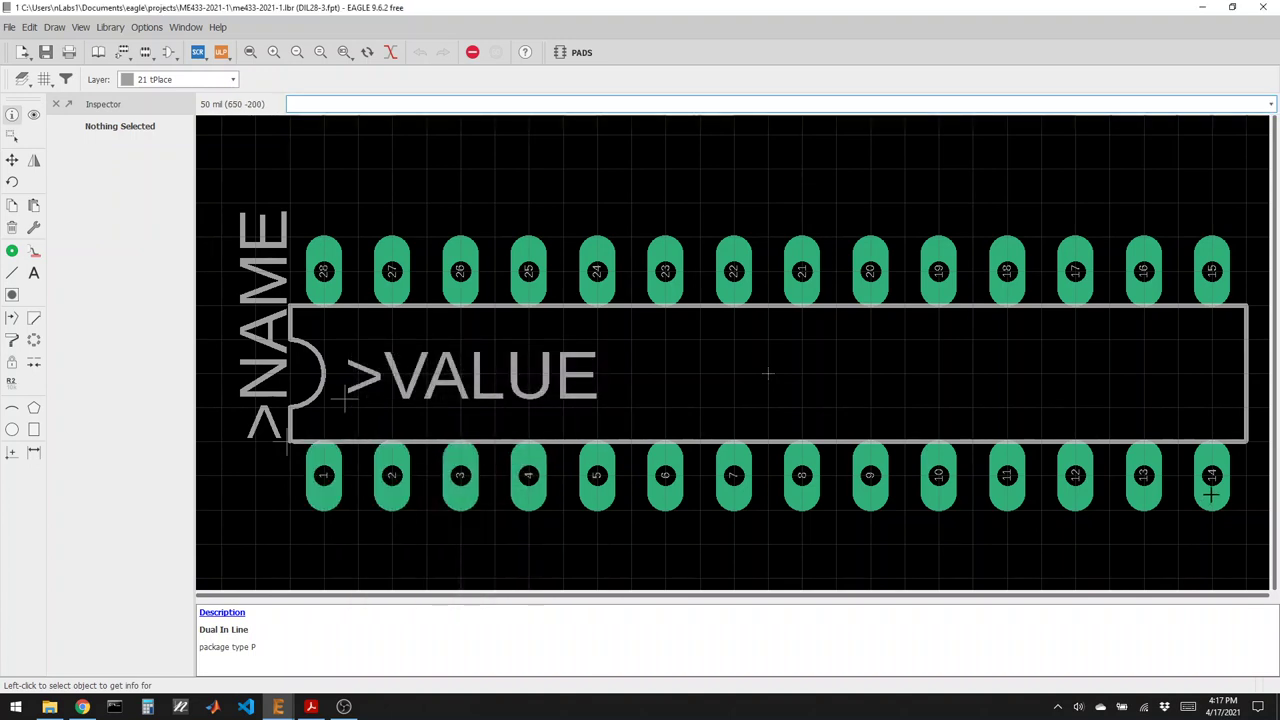
left_click(1211, 490)
left_click(1040, 586)
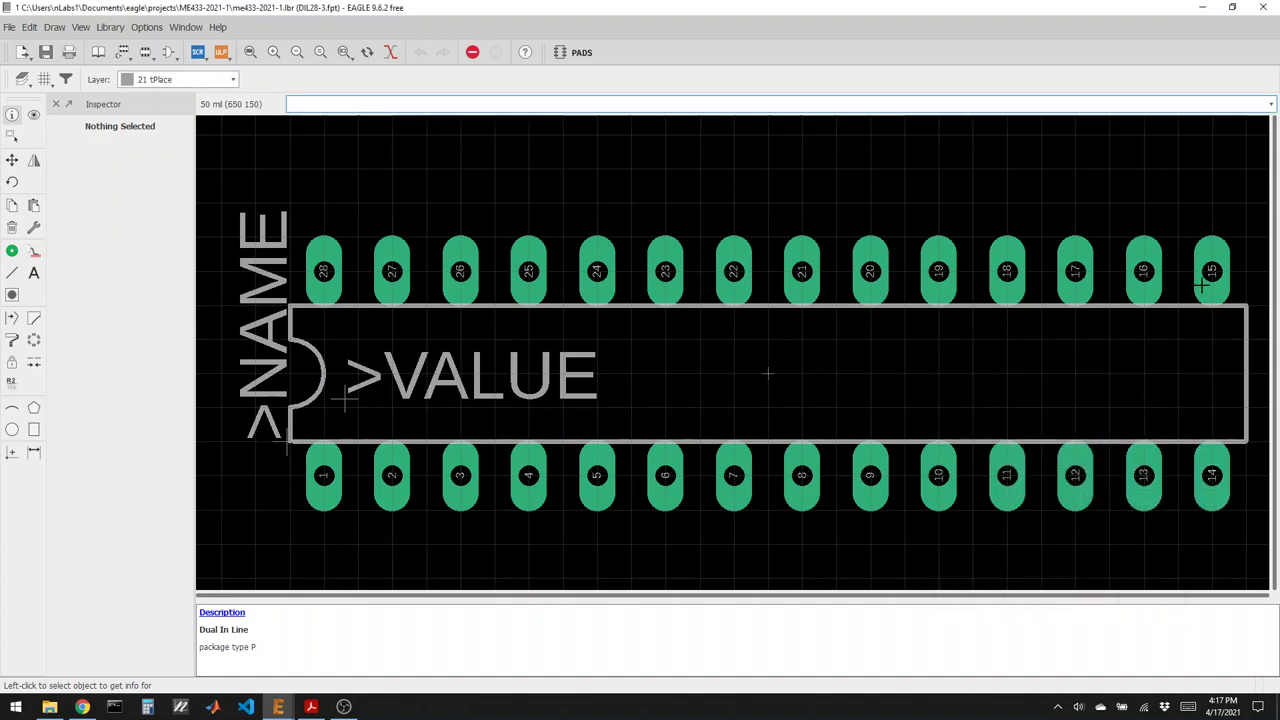
left_click(1202, 287)
left_click(1040, 381)
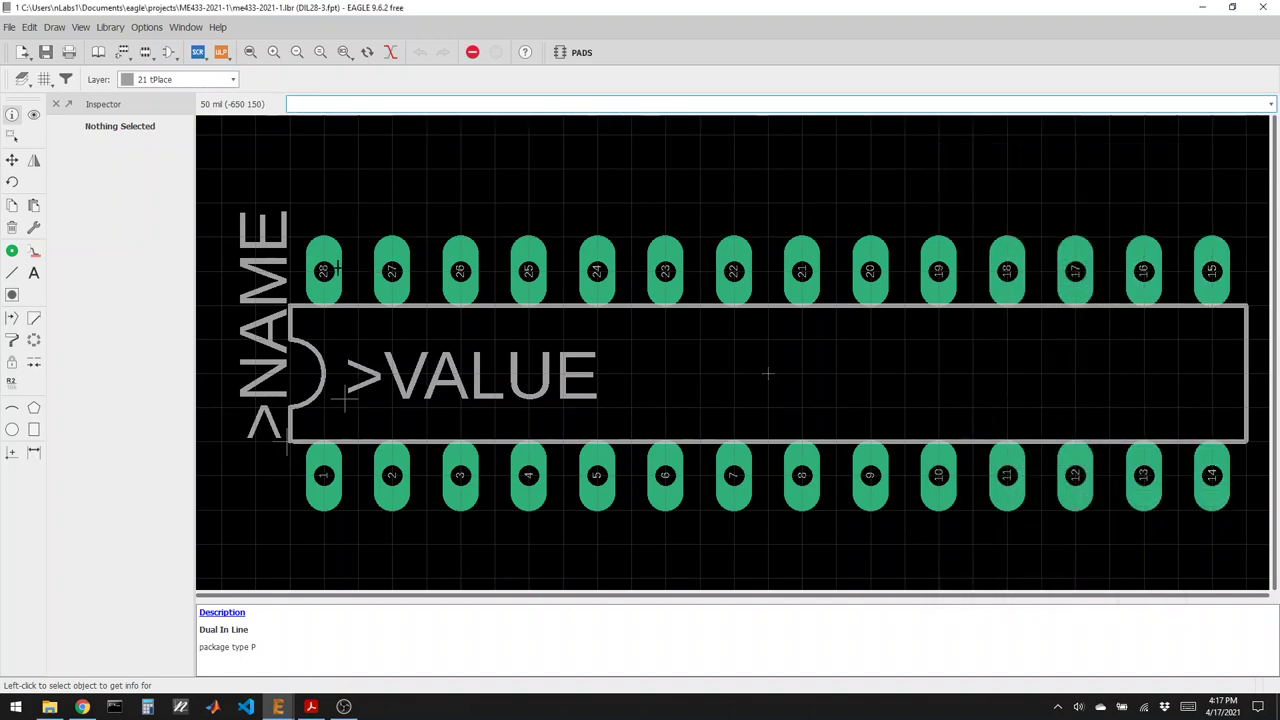
left_click(323, 271)
left_click(452, 383)
left_click(323, 477)
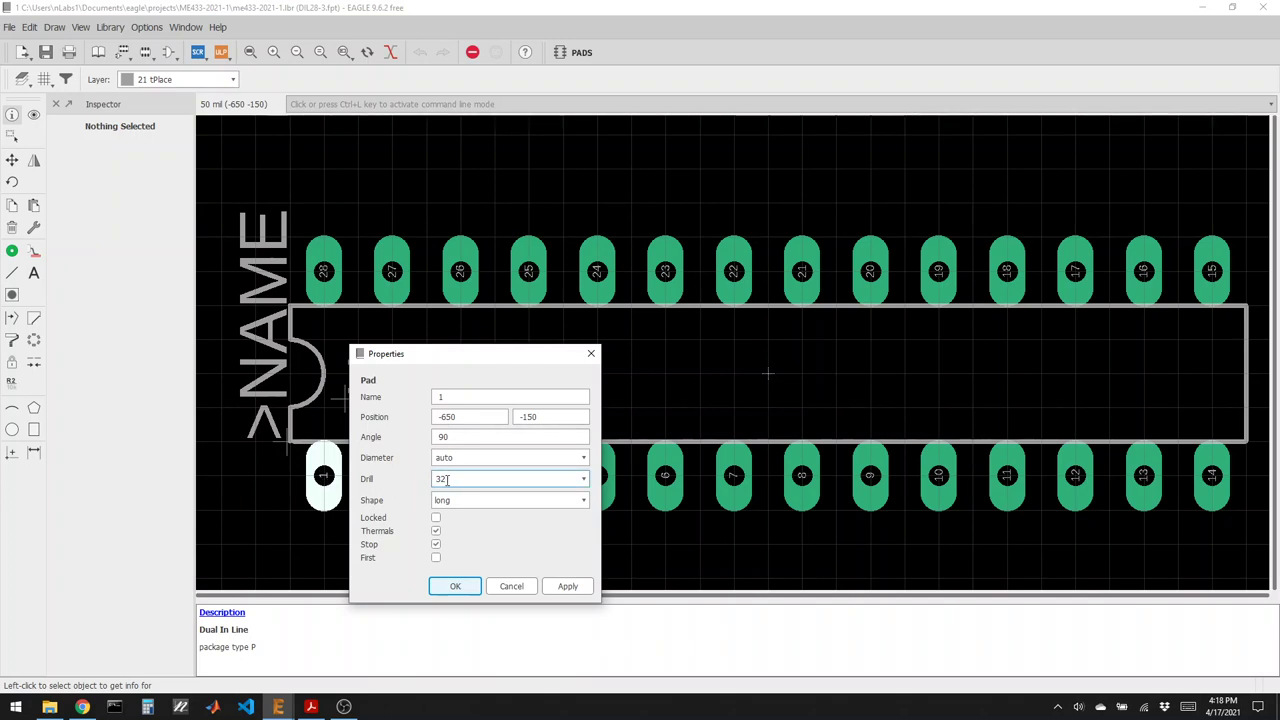
left_click(453, 587)
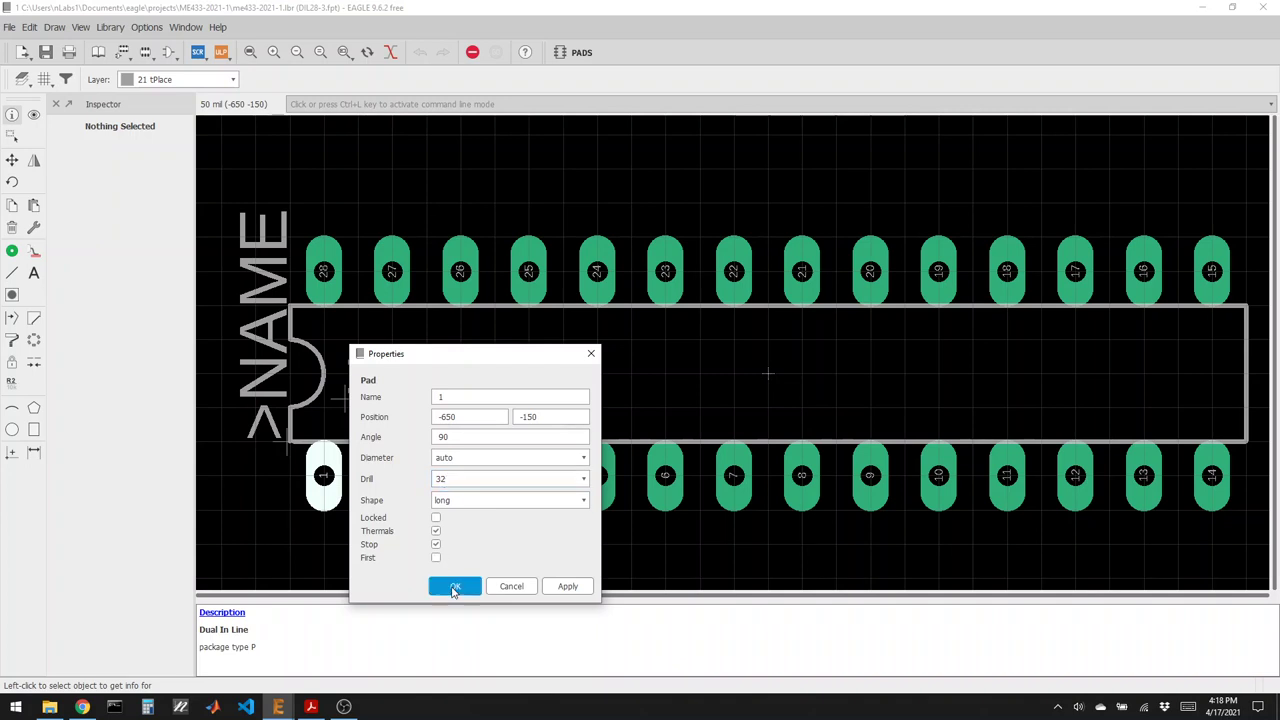
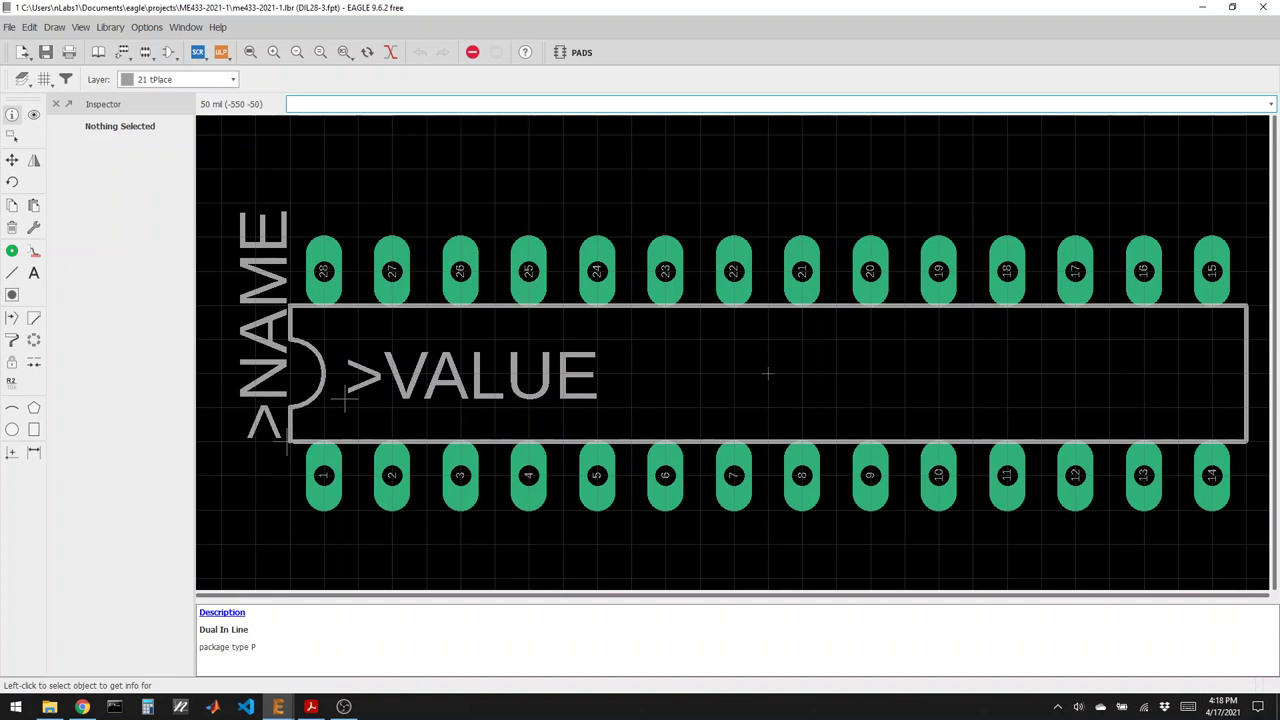
Move the footprint's >VALUE label inside the body to the end near pads 14 and 15.
left_click(12, 160)
left_click(343, 400)
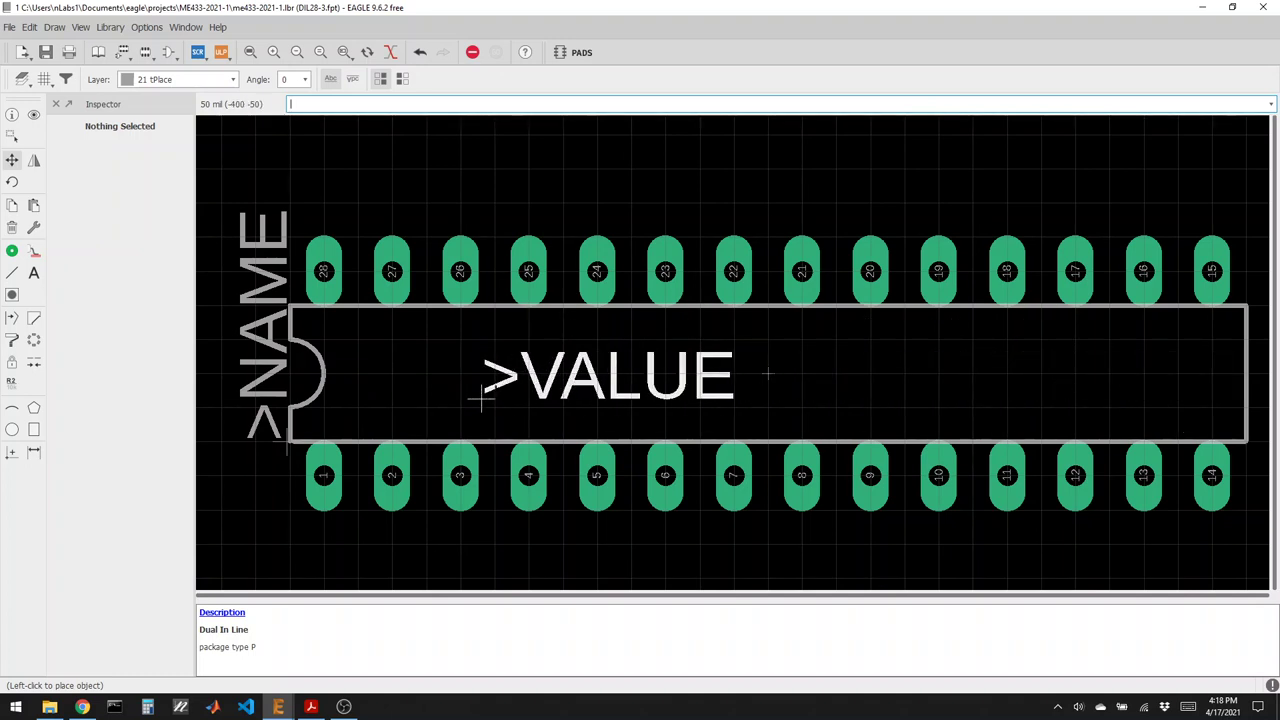
left_click(958, 400)
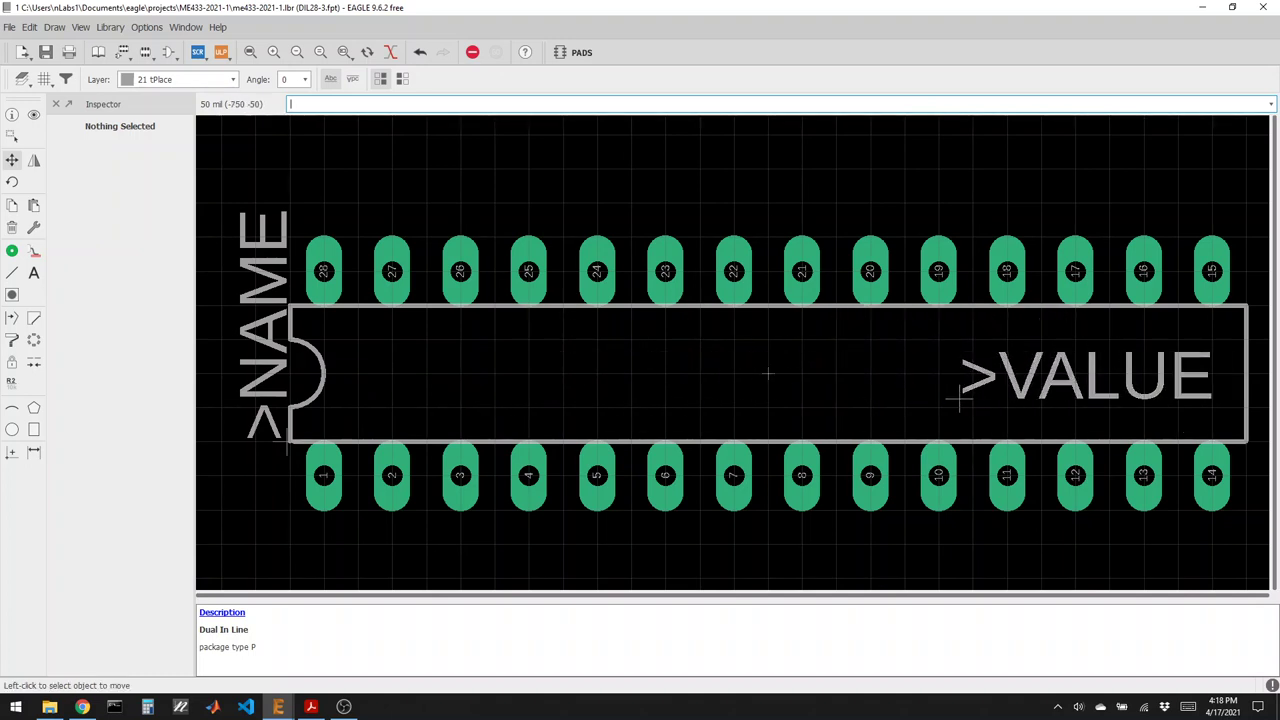
Rotate the footprint's >NAME label to horizontal, place it inside the body beside the notch and save the library.
left_click(288, 440)
right_click(362, 404)
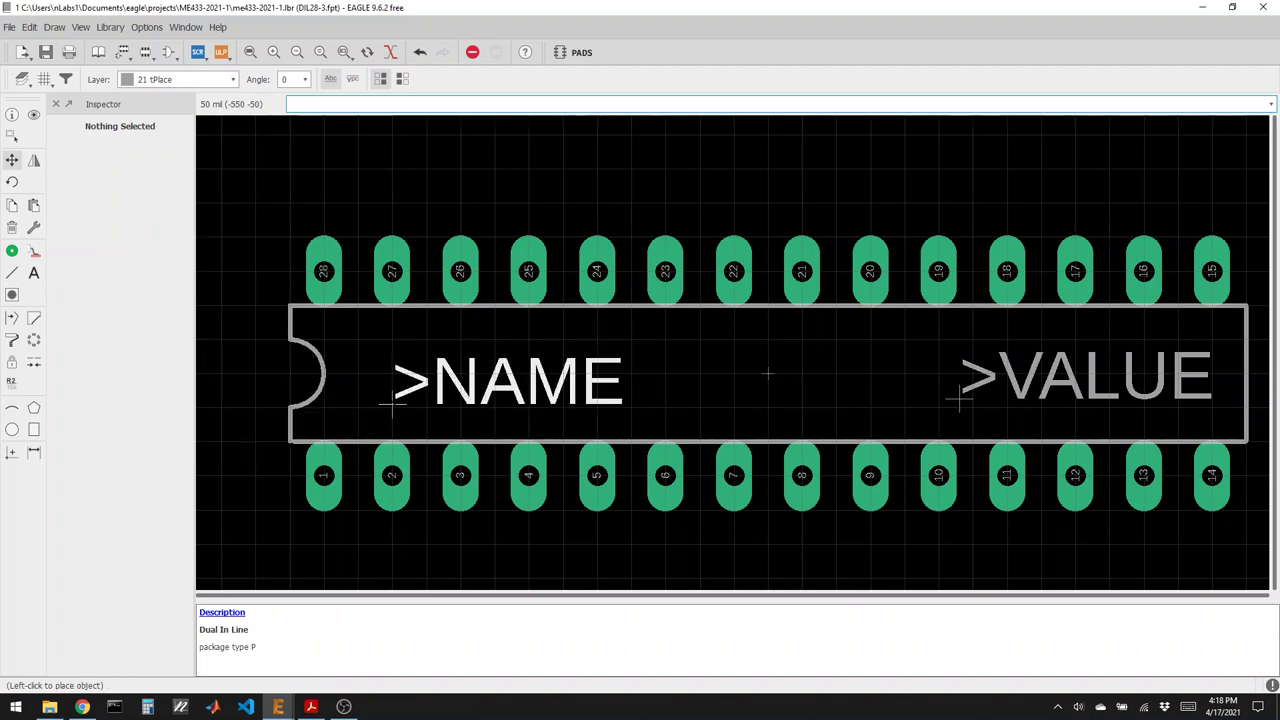
left_click(393, 404)
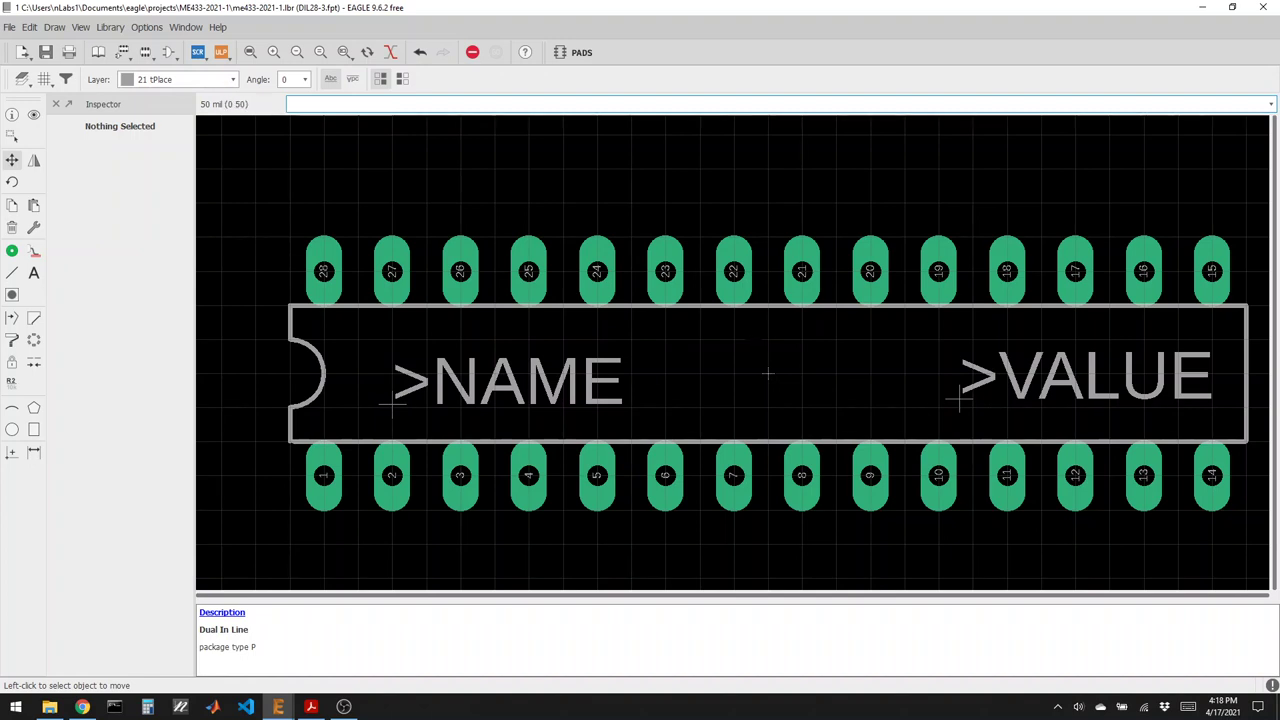
left_click(45, 52)
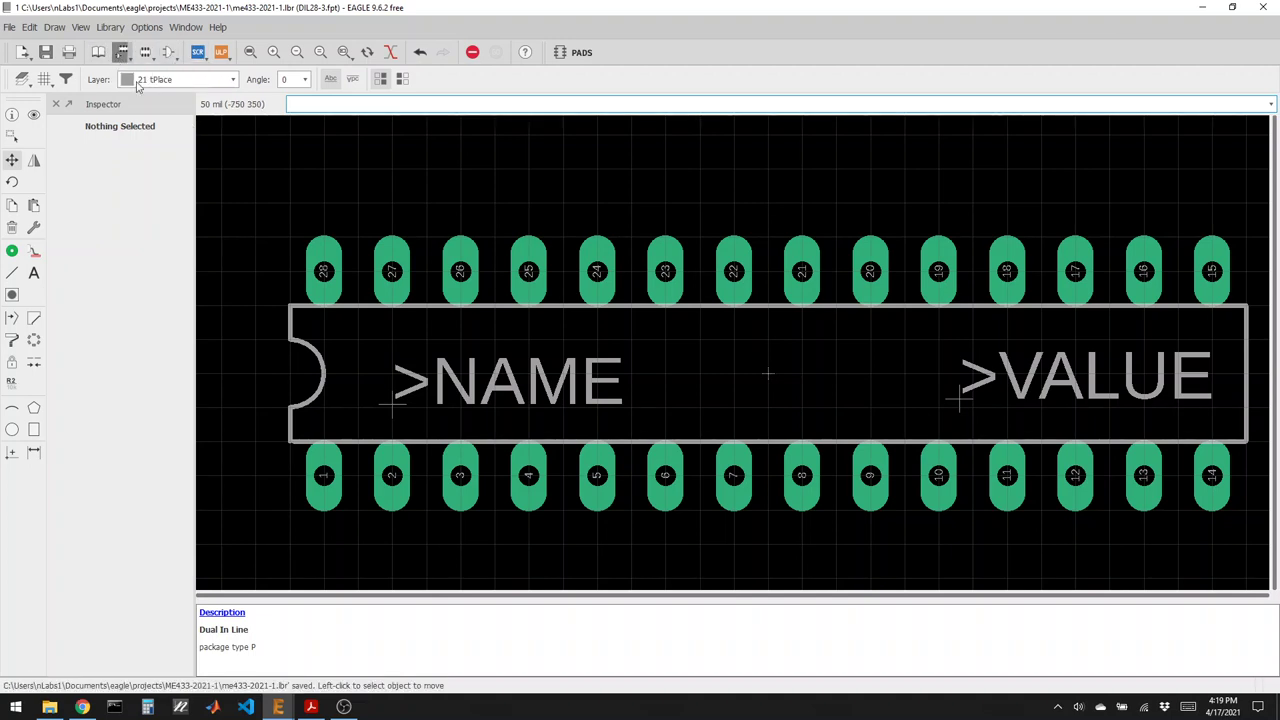
Create a new library device named PIC32MX170F256B.
left_click(121, 53)
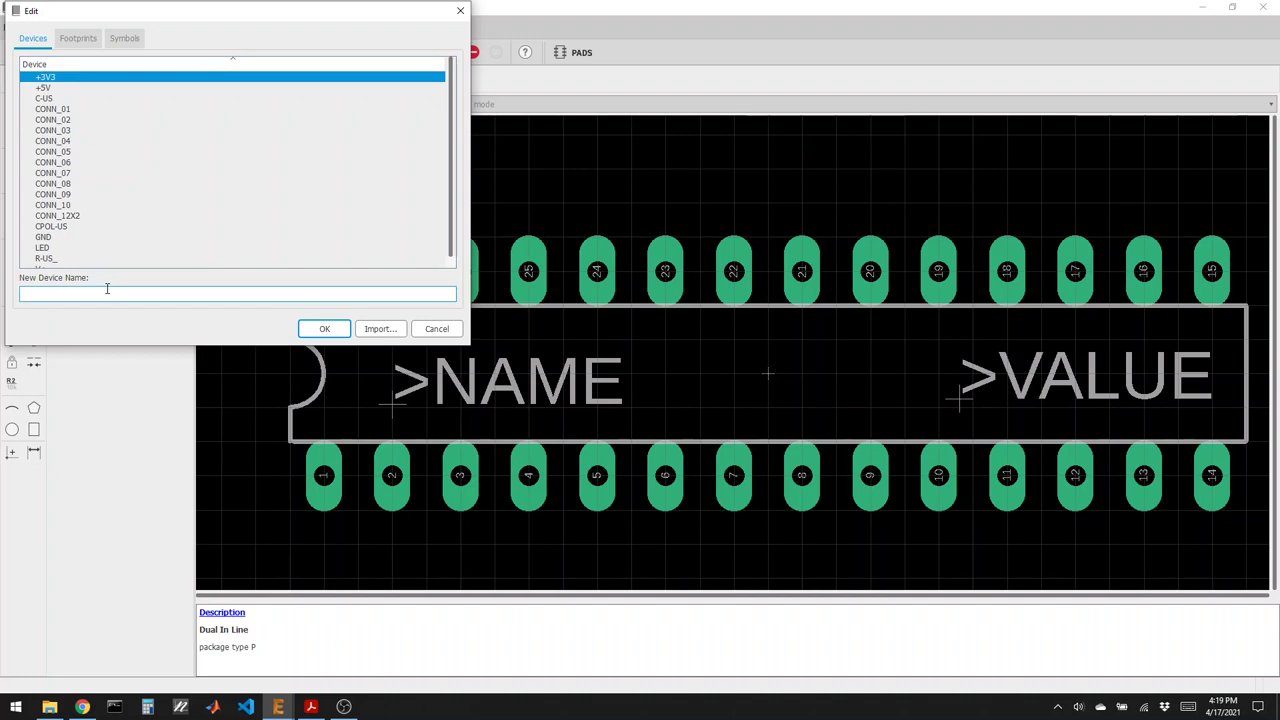
type("PIC32MX170F256B")
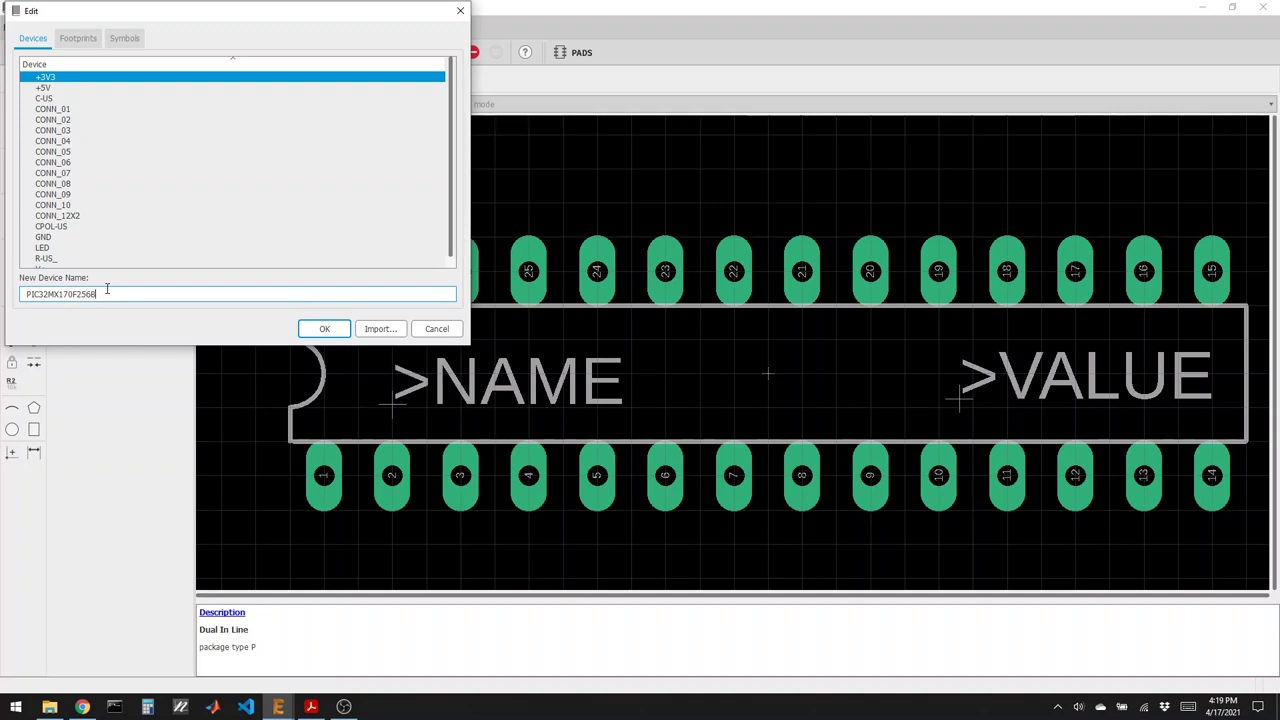
left_click(326, 328)
left_click(322, 341)
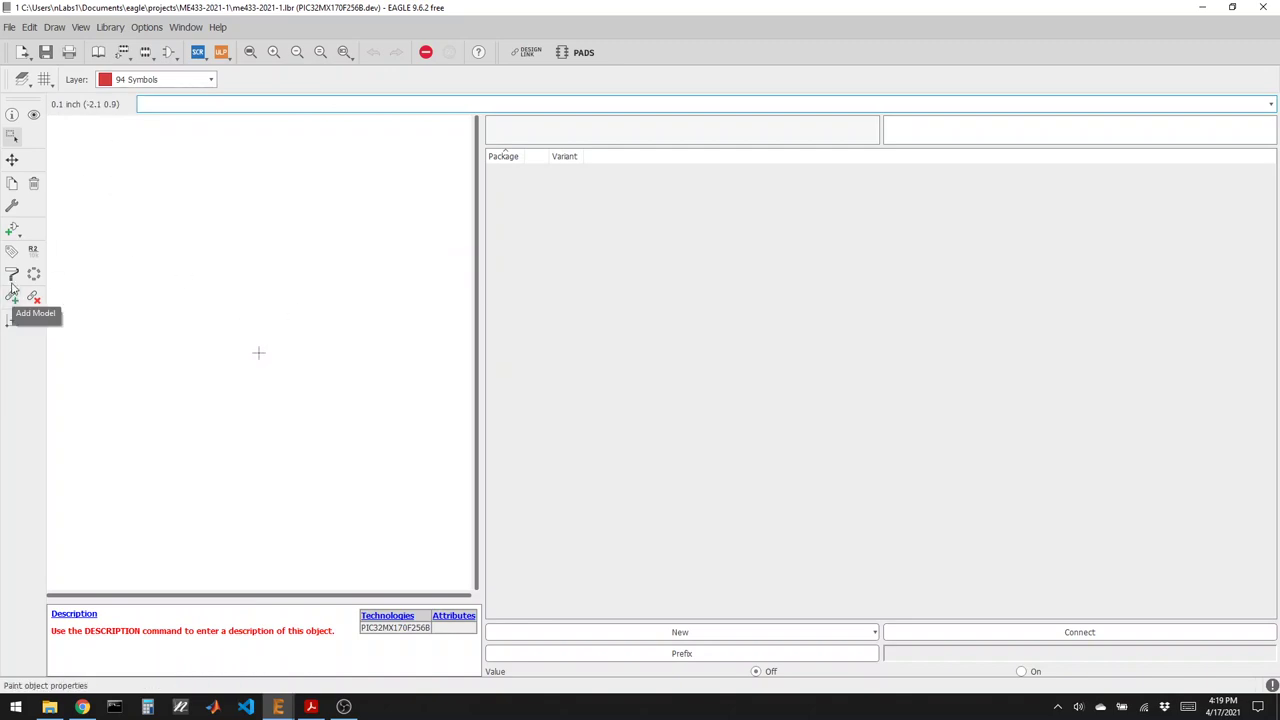
Add the PIC32MX170F256B symbol to the device, placing it at the origin.
left_click(12, 229)
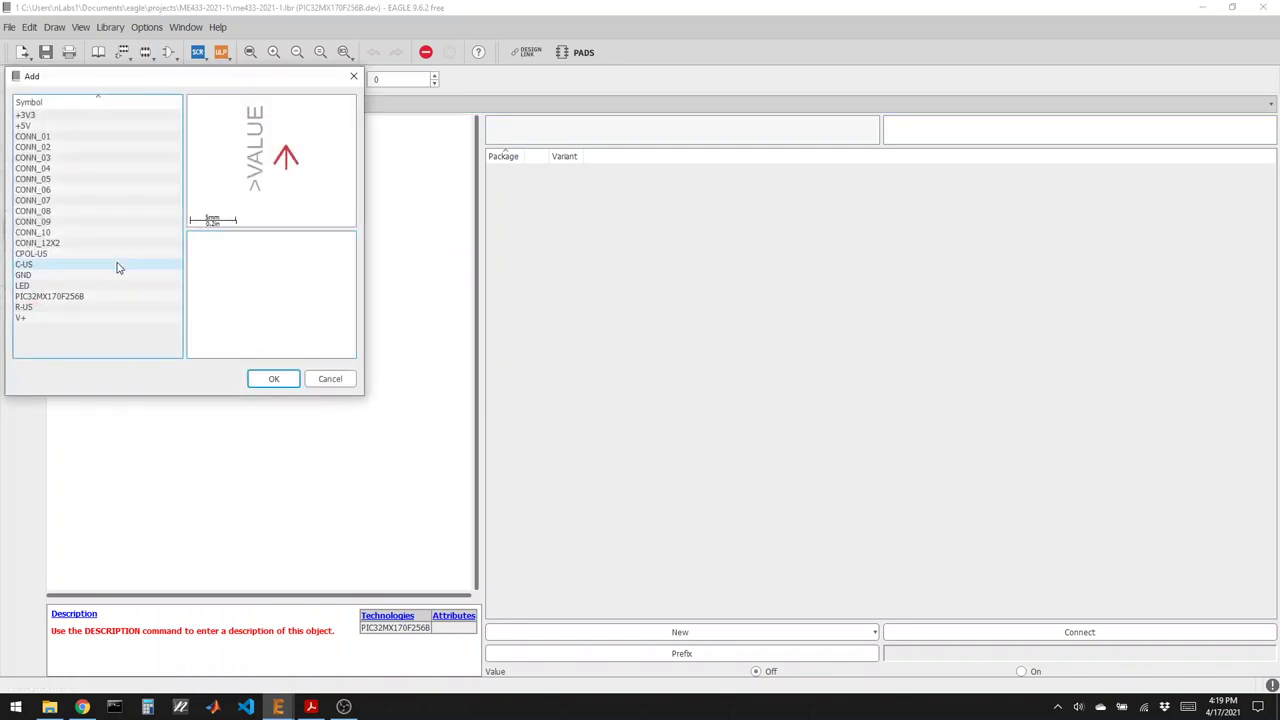
left_click(83, 297)
left_click(272, 378)
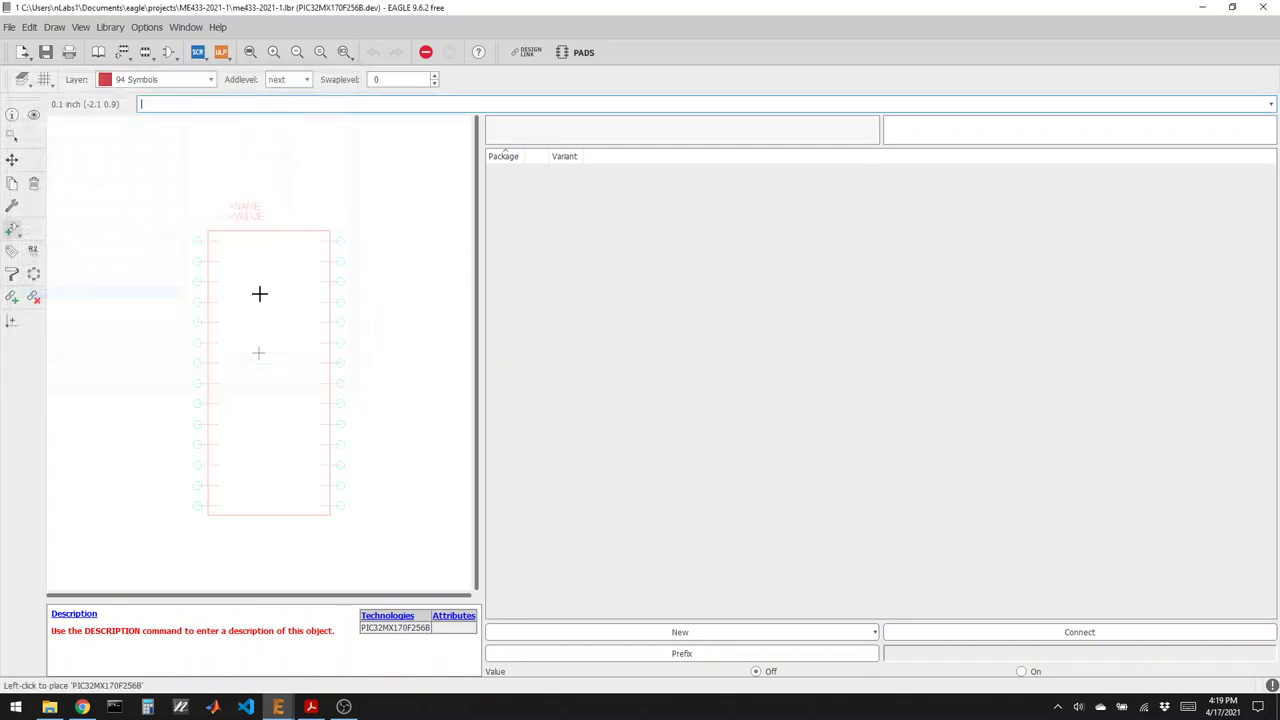
left_click(257, 354)
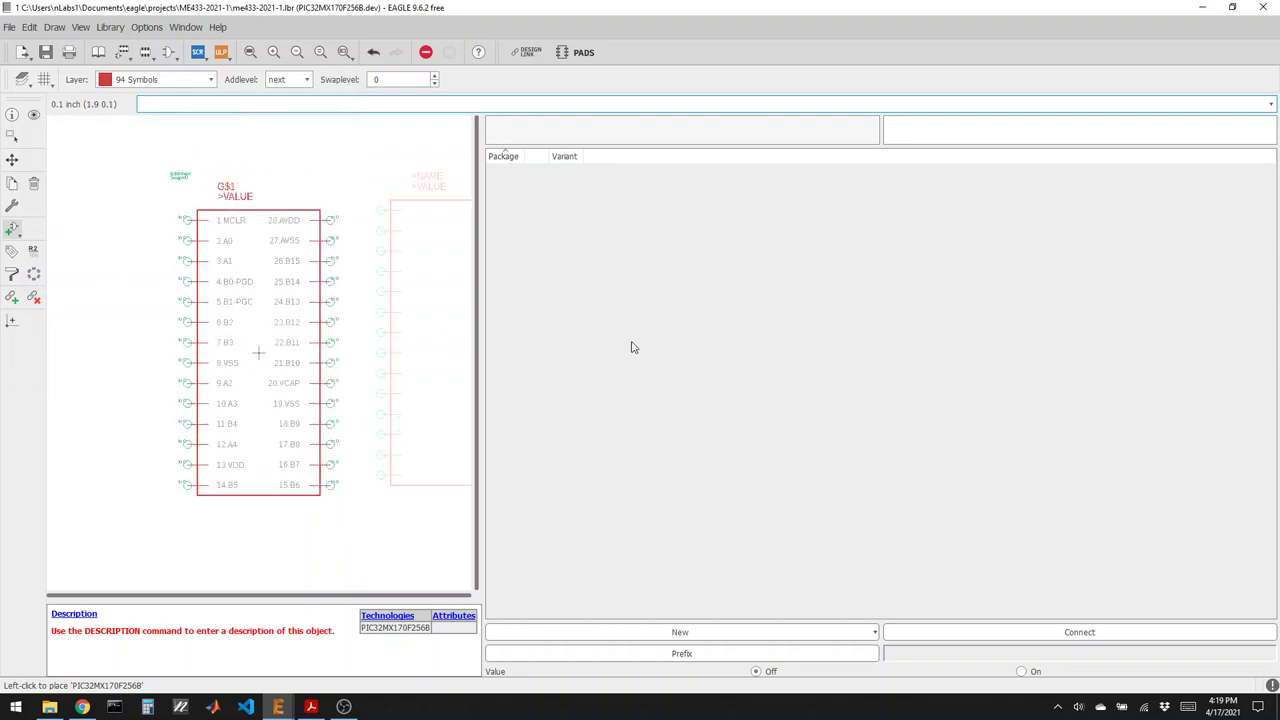
Add a package variant to the device using the local DIL28-3 package, leaving the variant name blank.
left_click(670, 630)
left_click(577, 654)
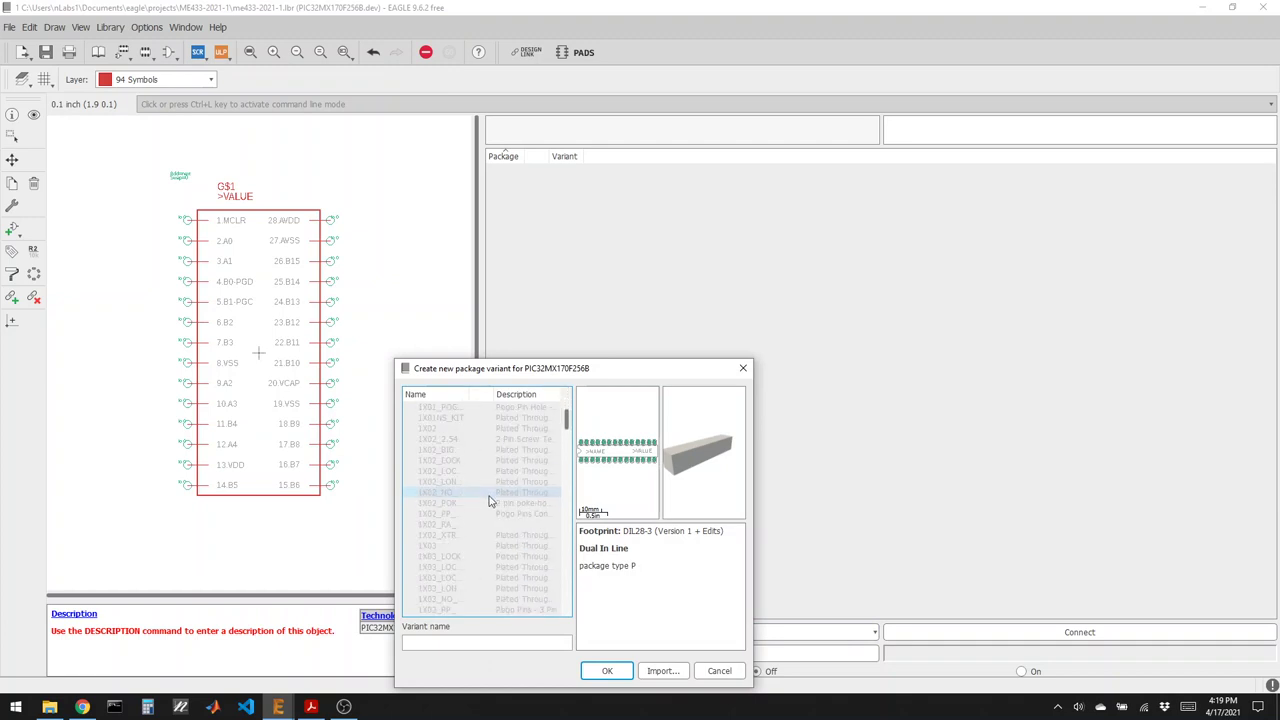
scroll(490, 502, "down", 10)
scroll(490, 502, "down", 5)
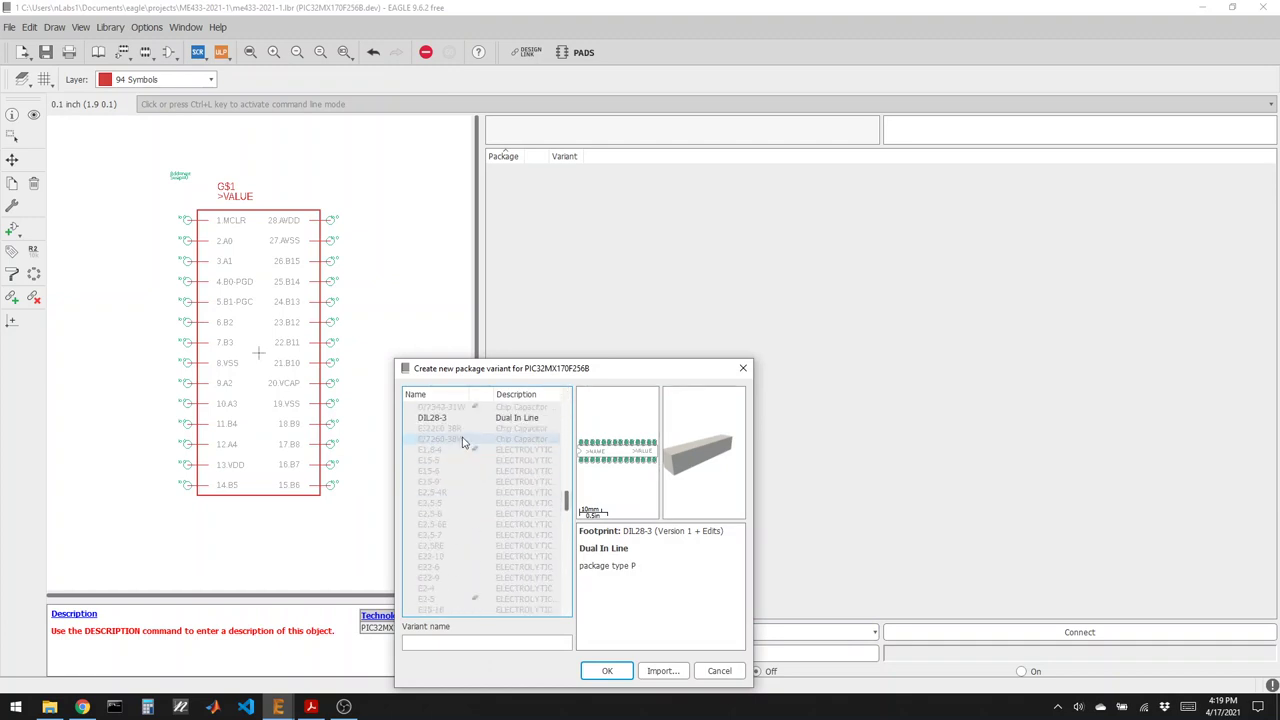
left_click(460, 418)
left_click(606, 671)
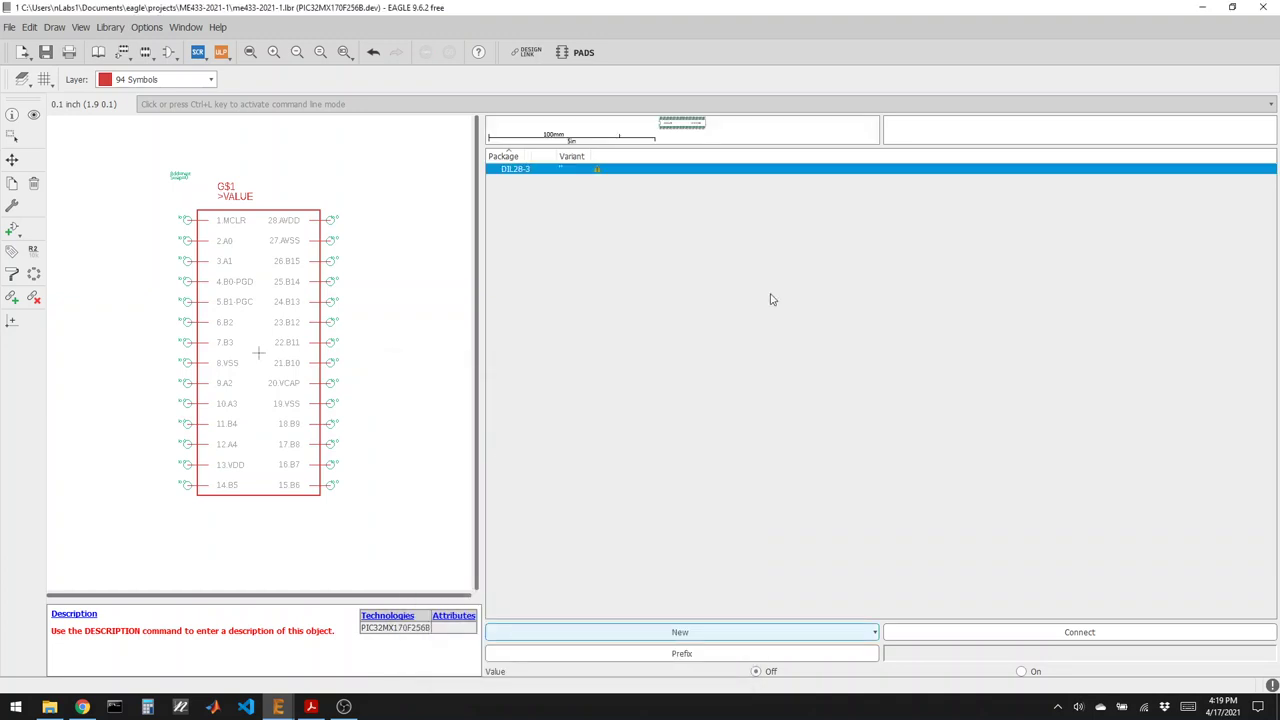
Connect all 28 symbol pins to the same-numbered pads of the DIL28-3 package, save the library and enlarge the package preview.
left_click(1100, 636)
left_click_drag(702, 222, 622, 198)
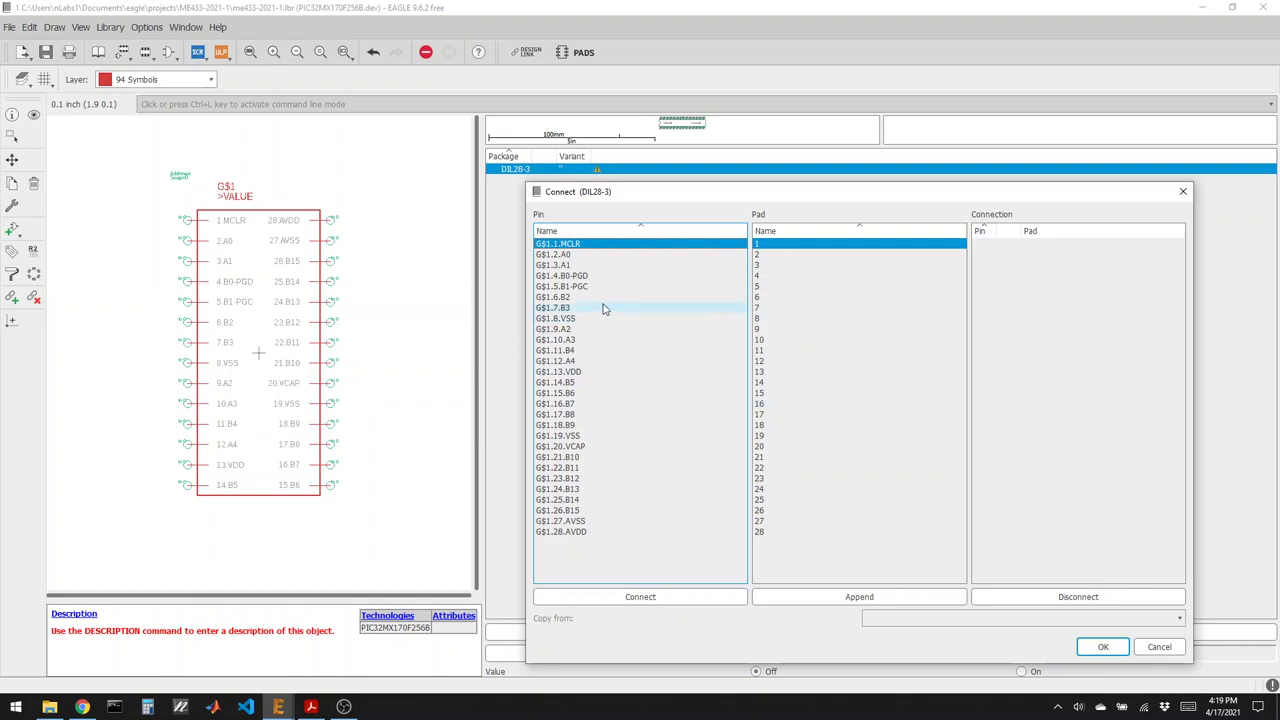
left_click(660, 598)
triple_click(660, 598)
double_click(660, 598)
double_click(660, 598)
triple_click(660, 598)
triple_click(660, 598)
triple_click(660, 598)
double_click(660, 598)
double_click(660, 598)
triple_click(659, 598)
double_click(658, 598)
left_click(658, 600)
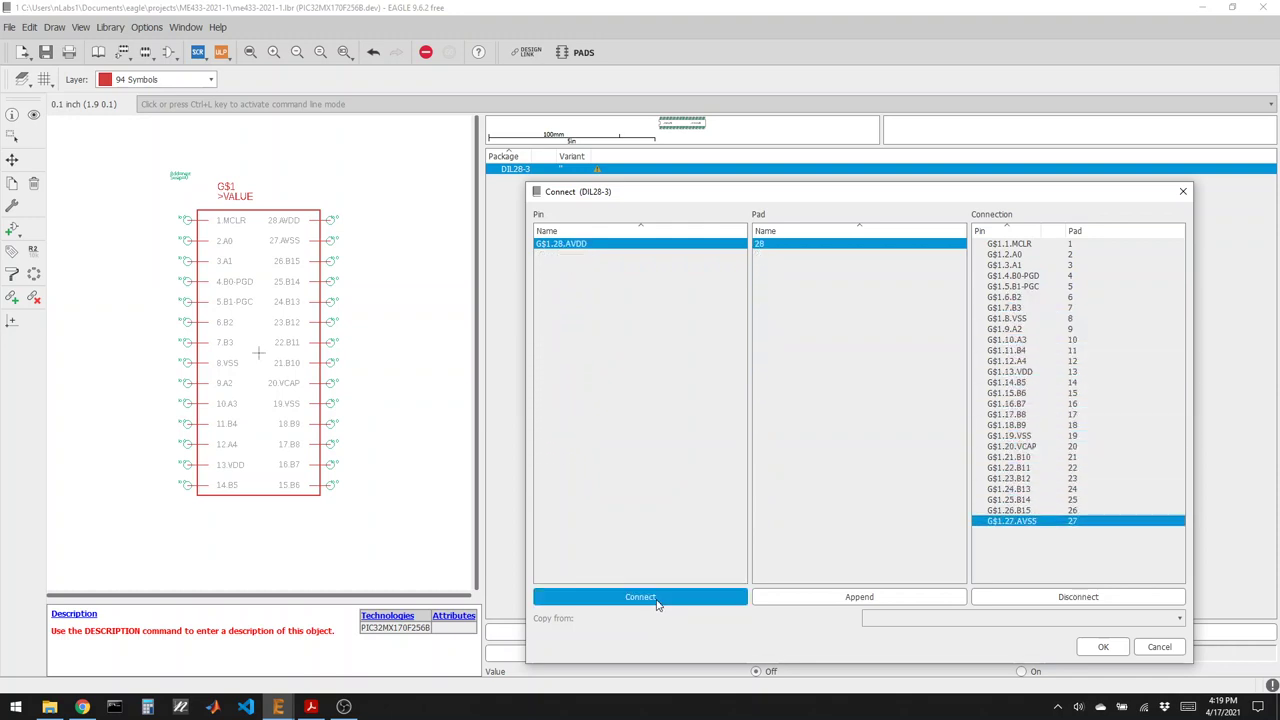
left_click(658, 600)
left_click(1103, 646)
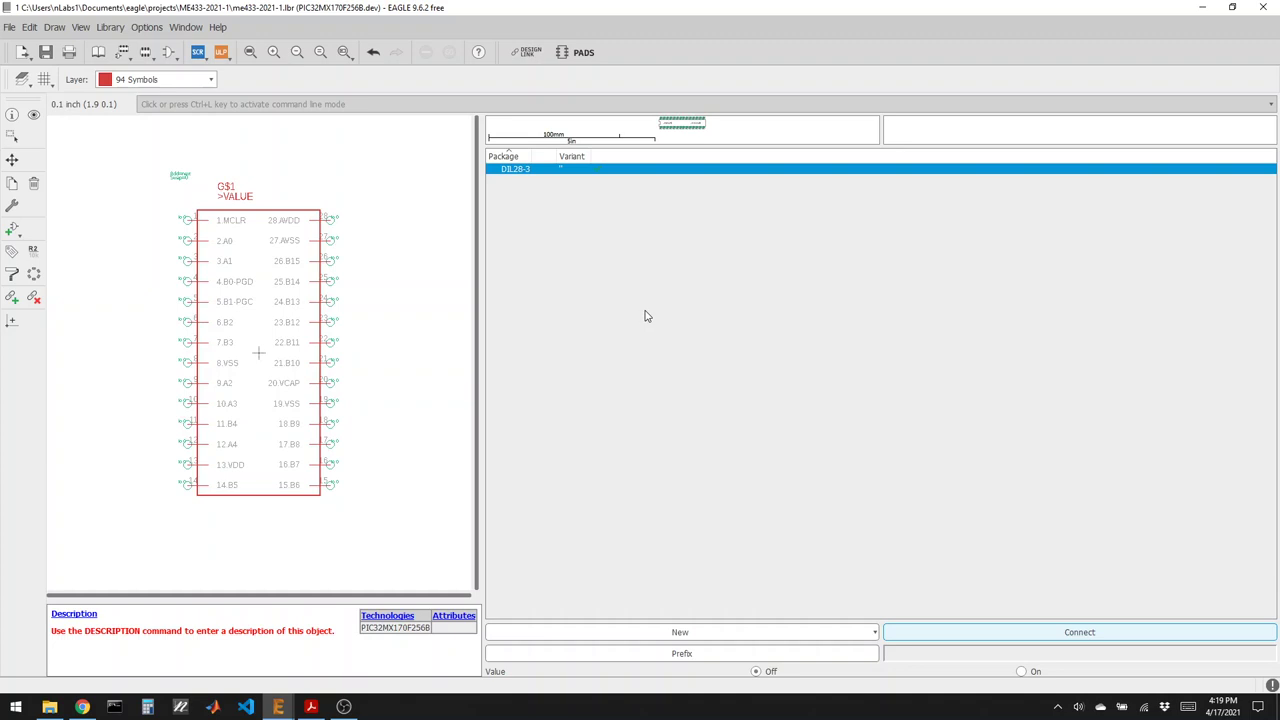
left_click(45, 52)
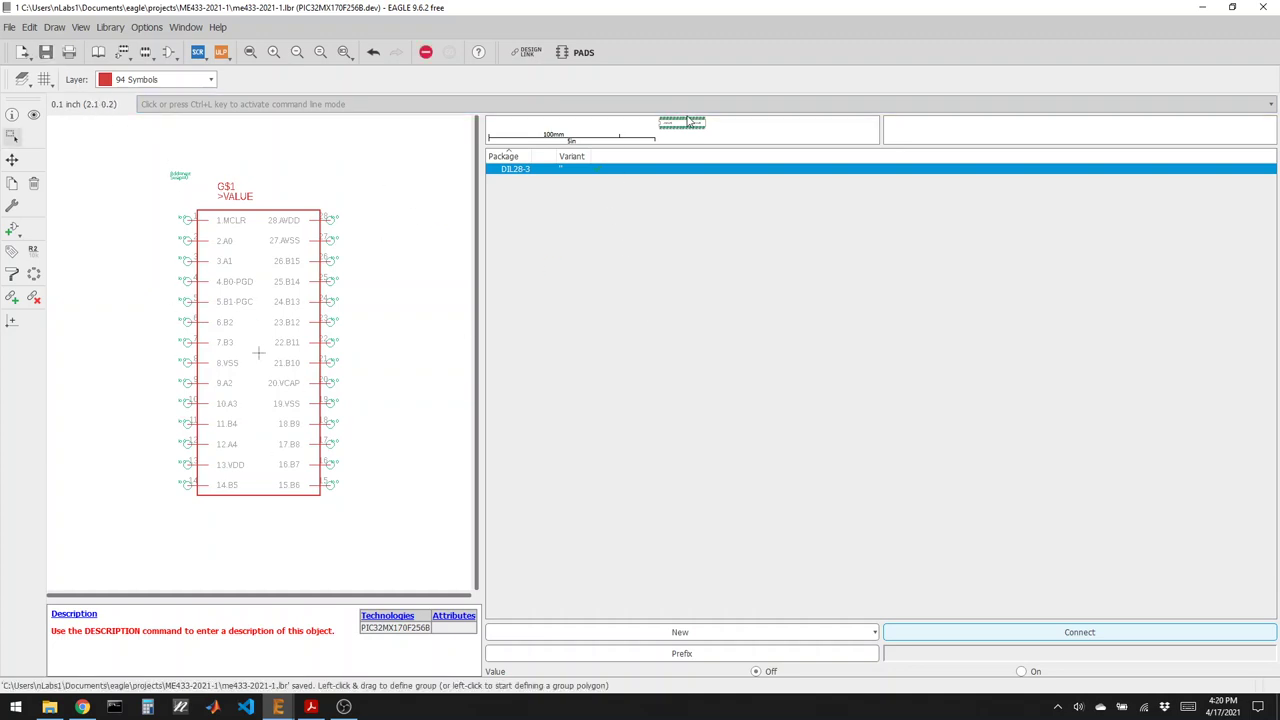
left_click_drag(823, 146, 828, 264)
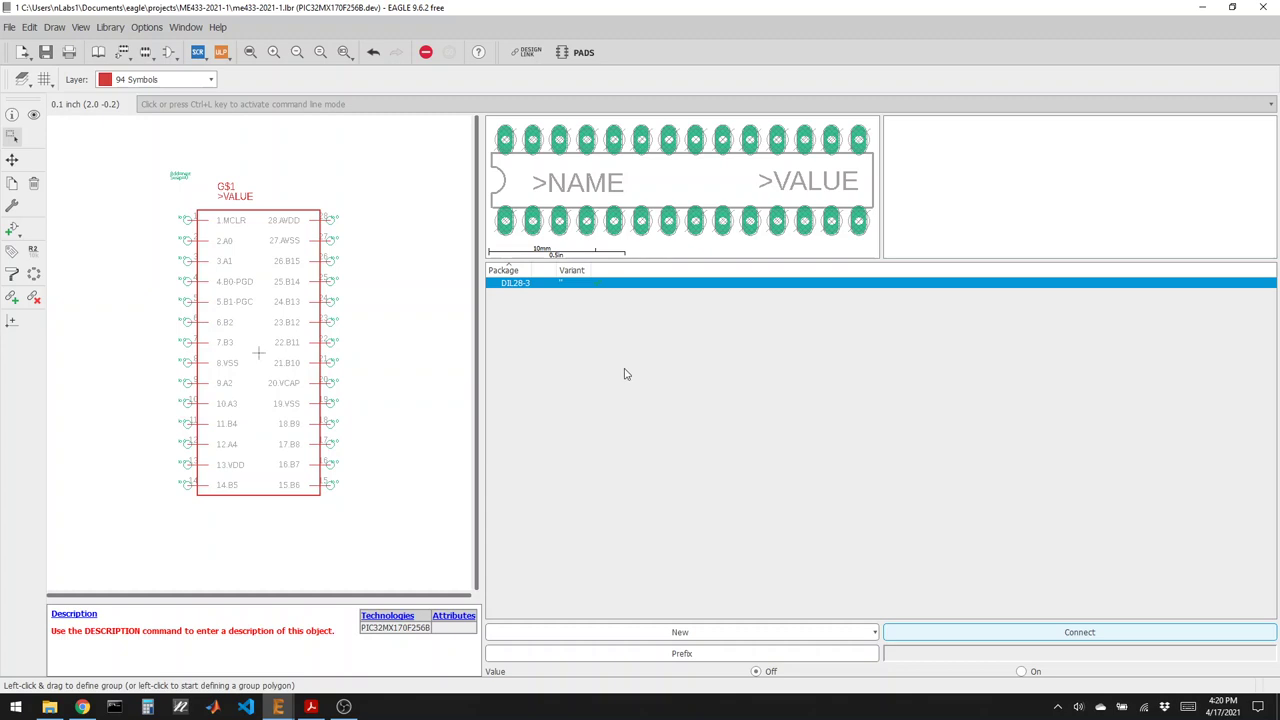
Create a new schematic in the ME433-2021-1 project.
mouse_move(278, 706)
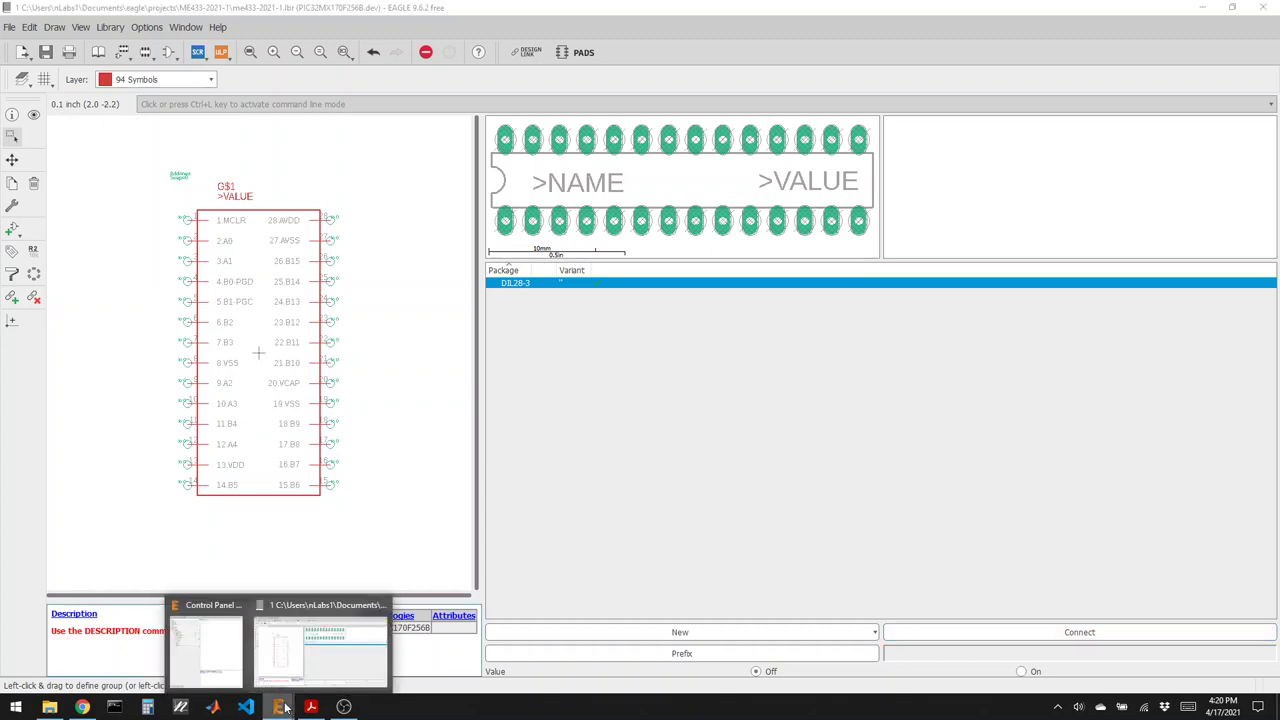
left_click(197, 650)
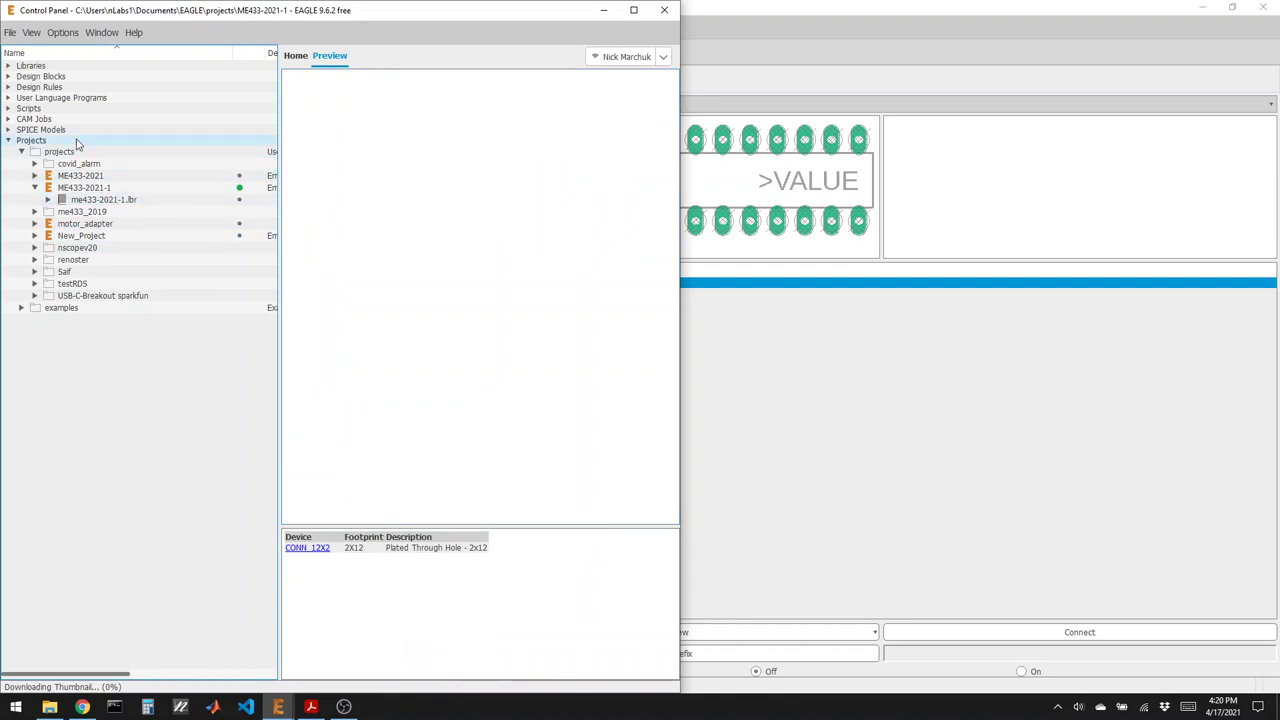
left_click(92, 194)
right_click(96, 191)
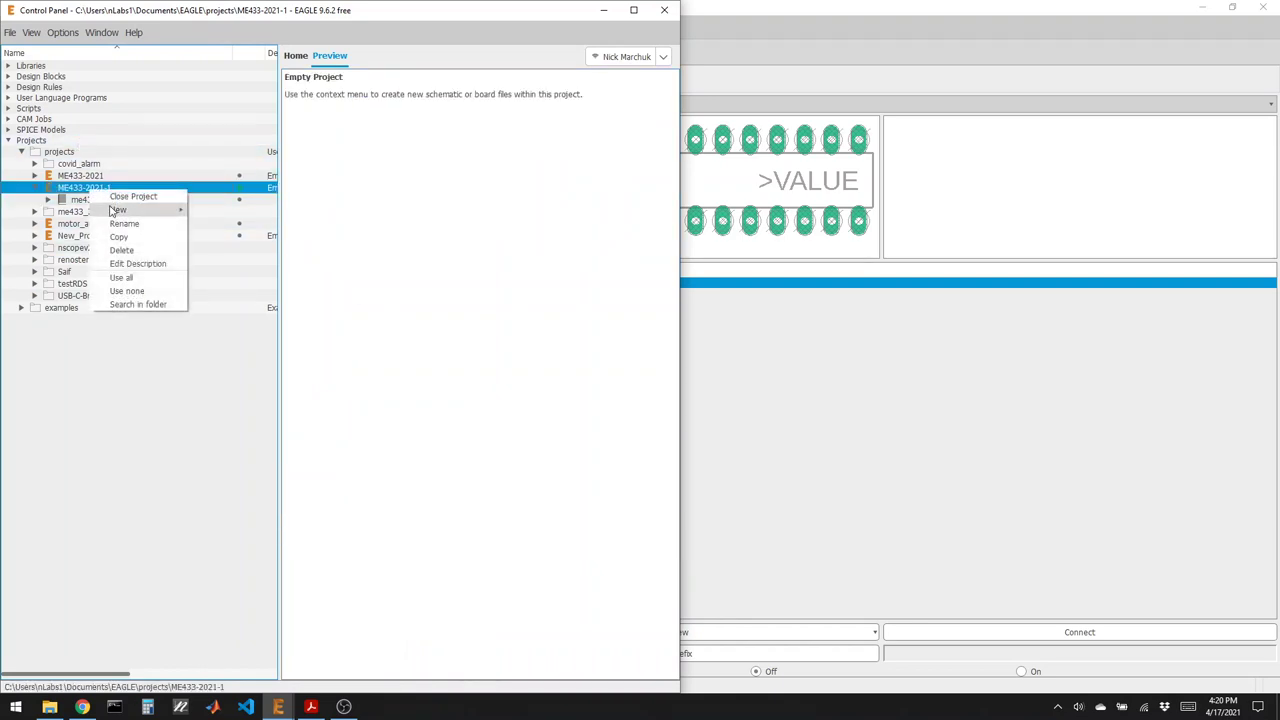
mouse_move(151, 213)
left_click(222, 212)
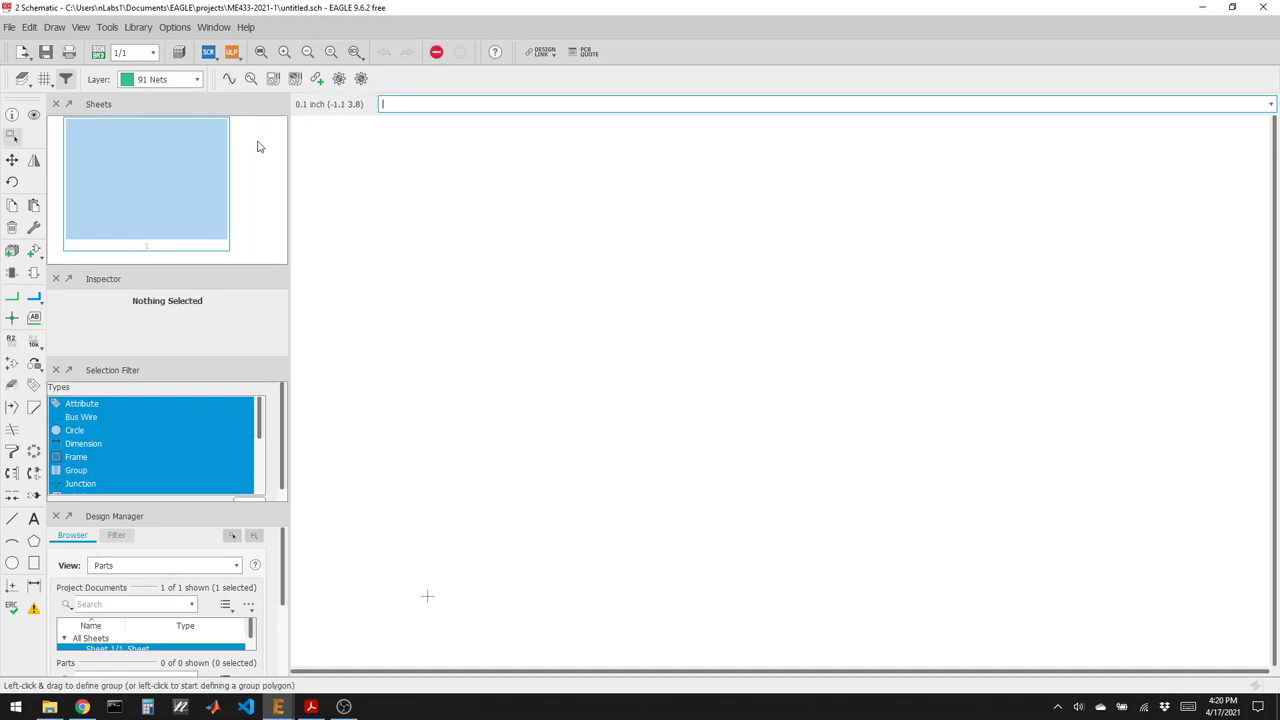
Look through the libraries available for adding parts for the project's own me433-2021-1 library.
left_click(34, 251)
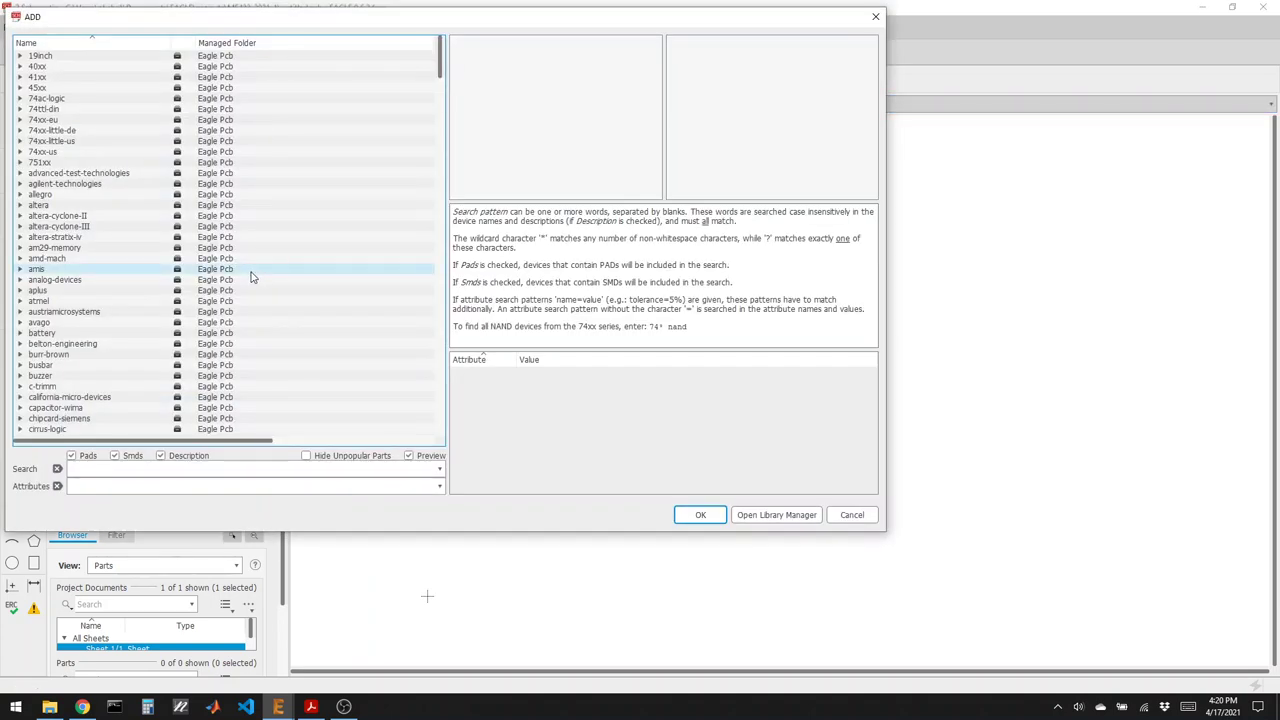
scroll(75, 304, "down", 20)
left_click(75, 303)
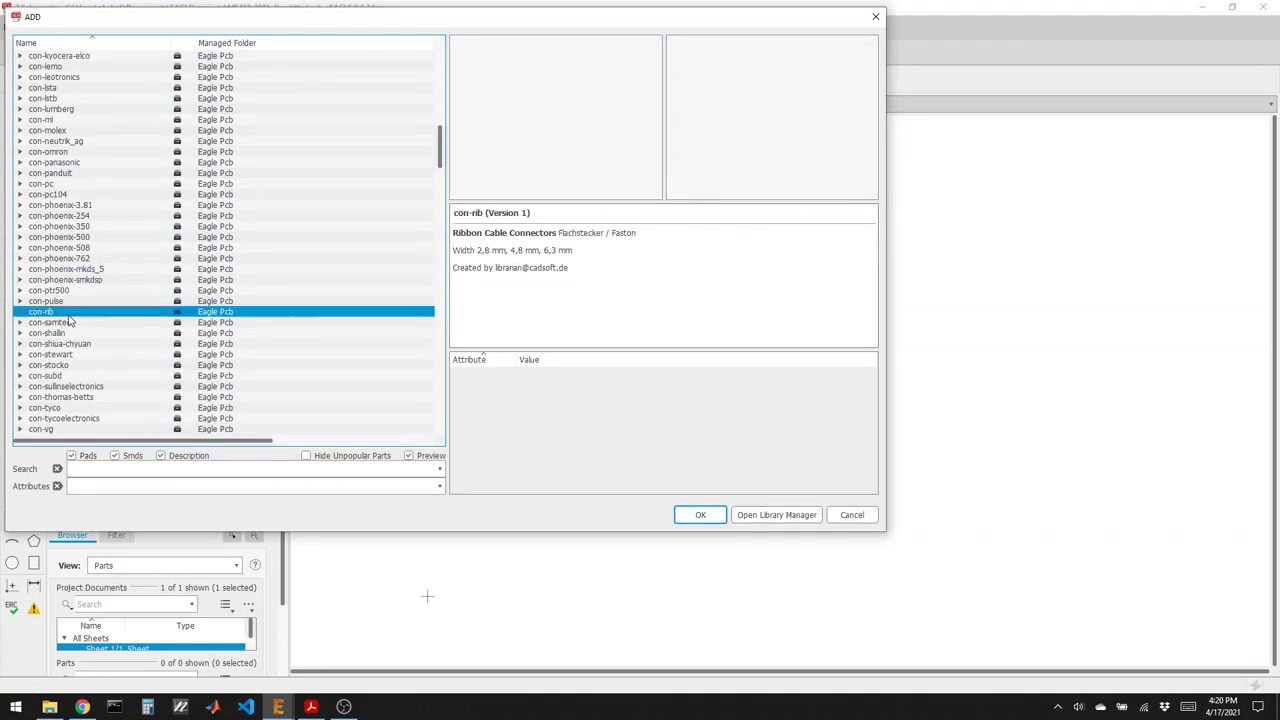
key("m")
scroll(78, 314, "down", 2)
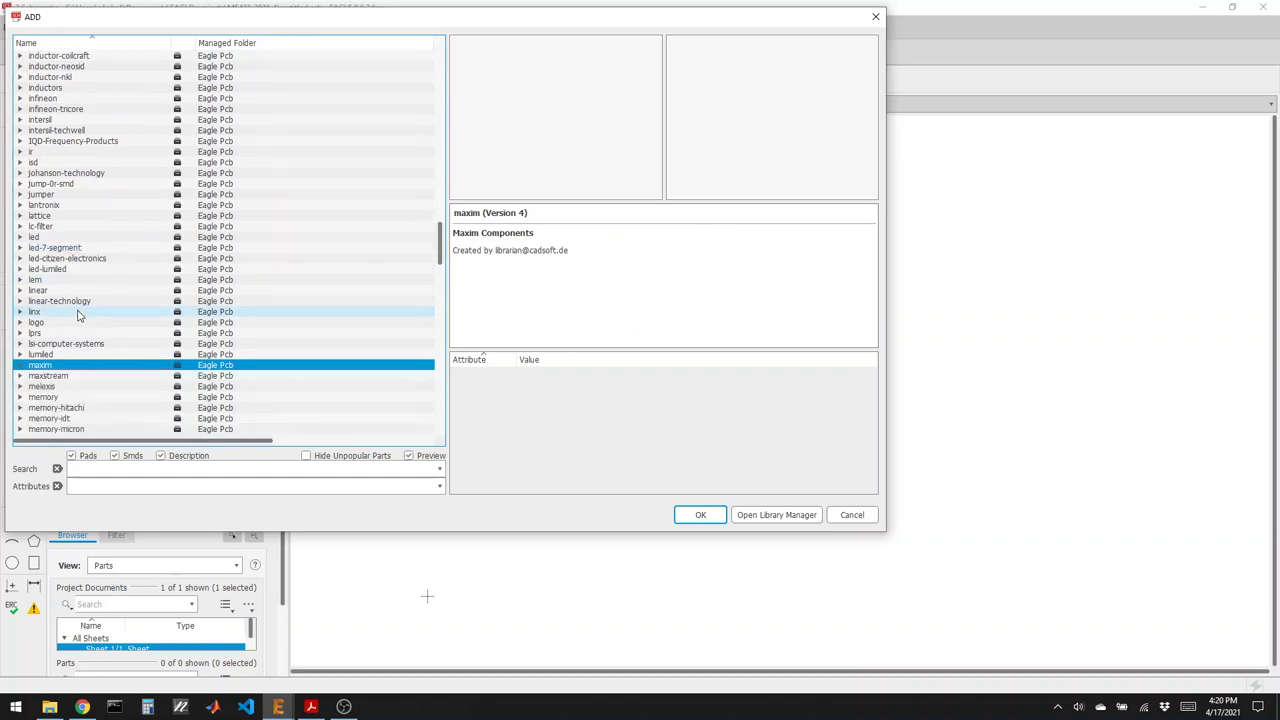
scroll(78, 314, "down", 9)
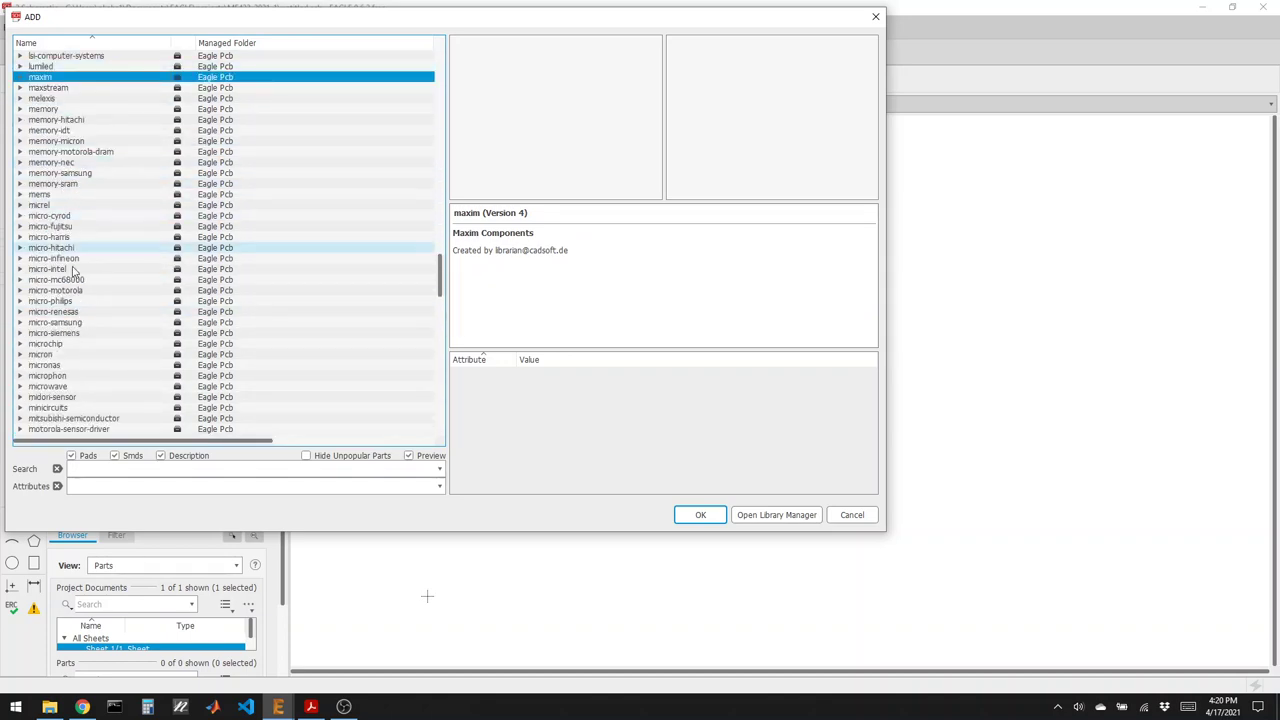
Load me433-2021-1.lbr from the projects/ME433-2021-1 folder into the list of available libraries.
left_click(772, 516)
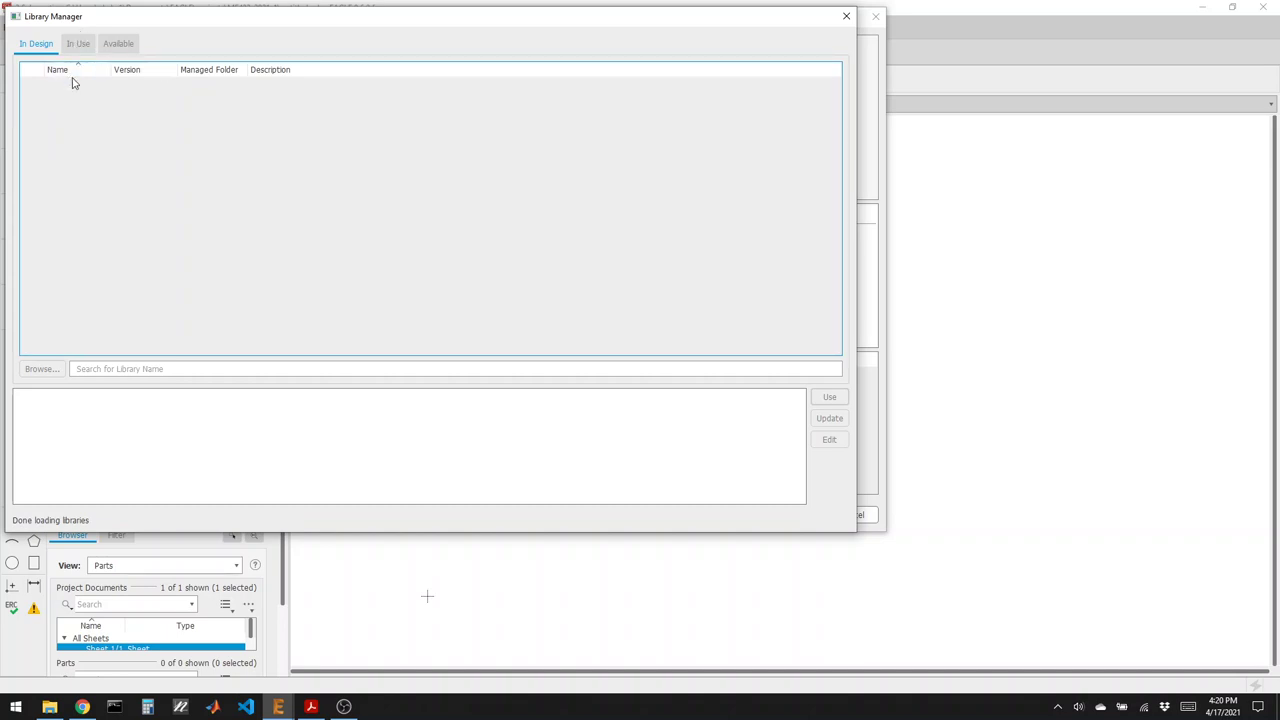
left_click(126, 43)
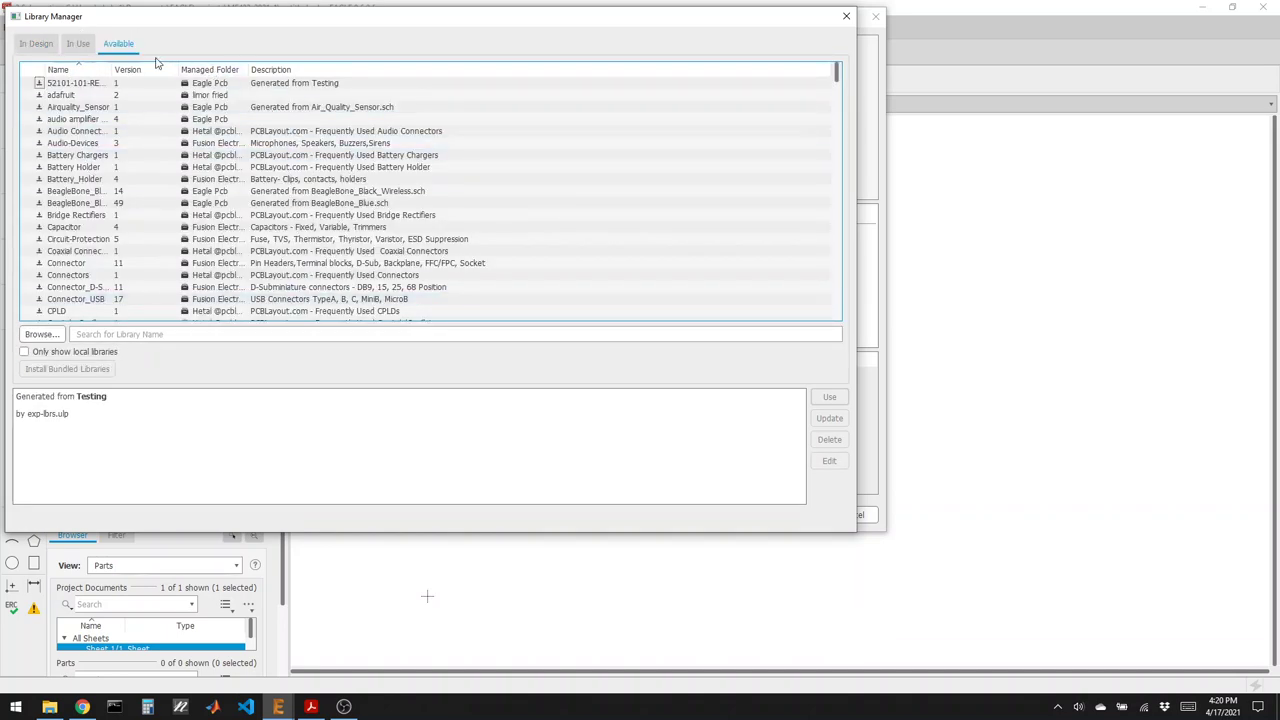
left_click(40, 334)
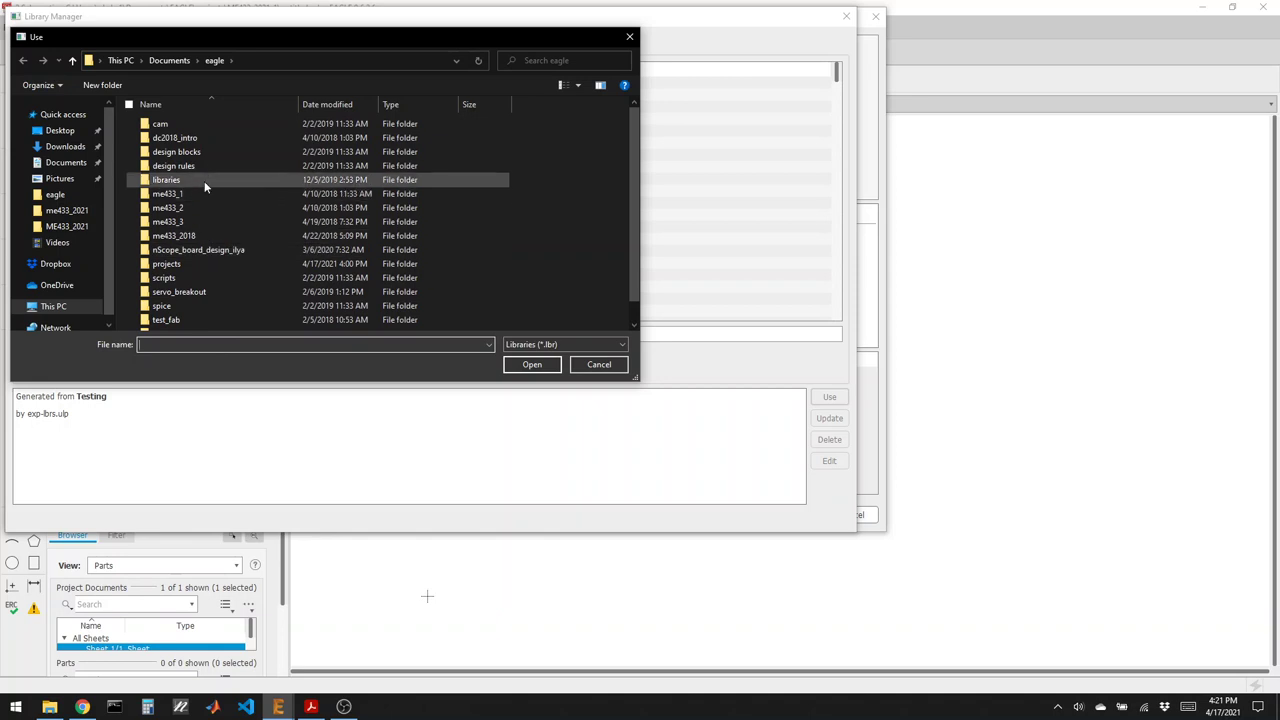
double_click(190, 264)
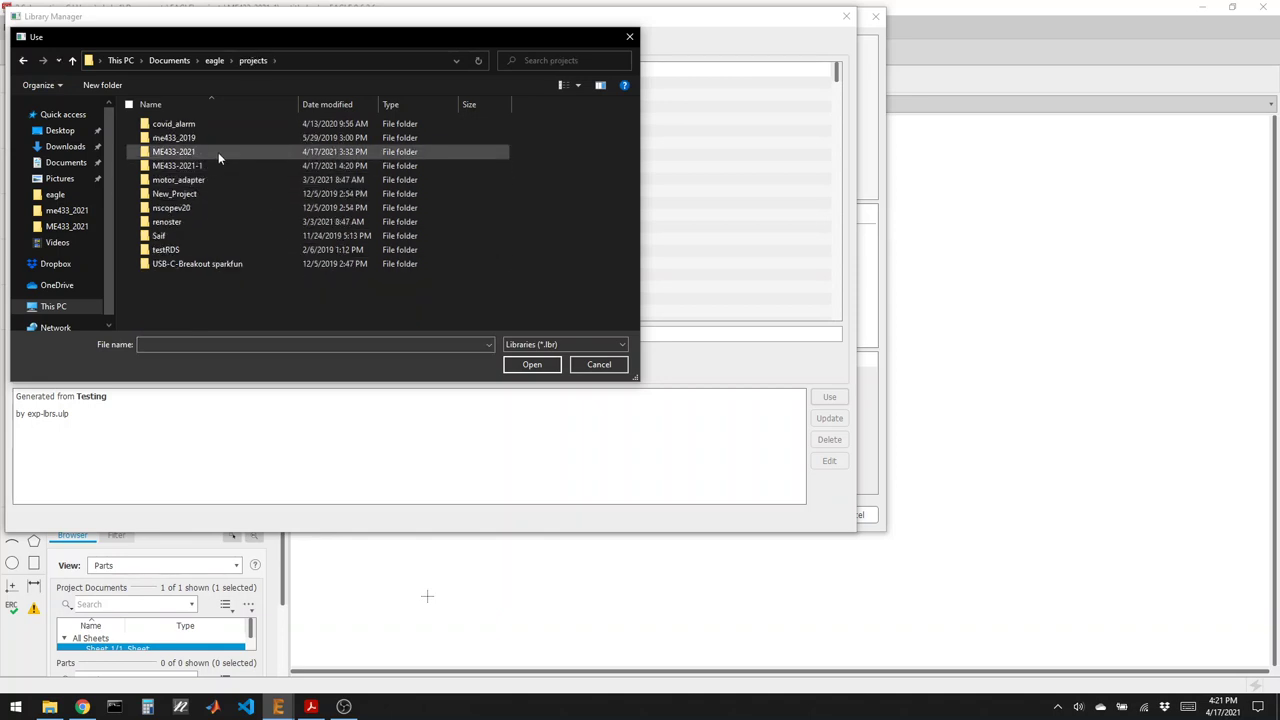
double_click(180, 166)
left_click(194, 128)
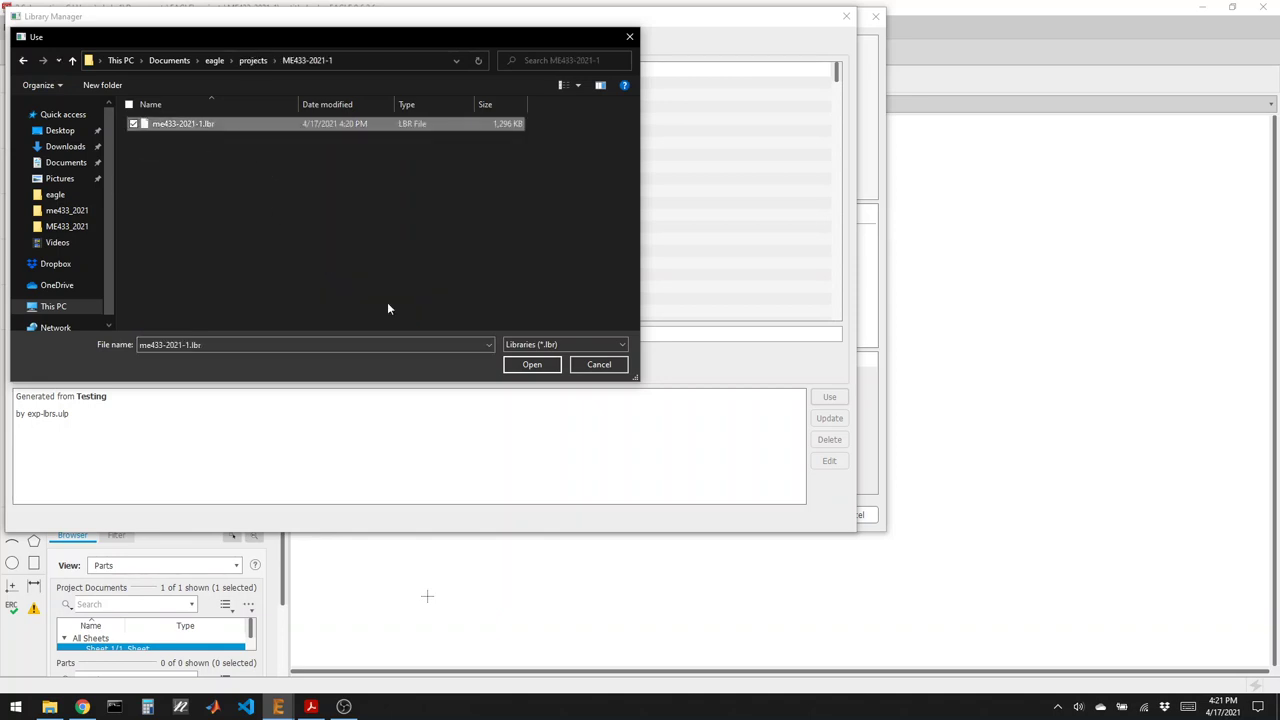
left_click(532, 364)
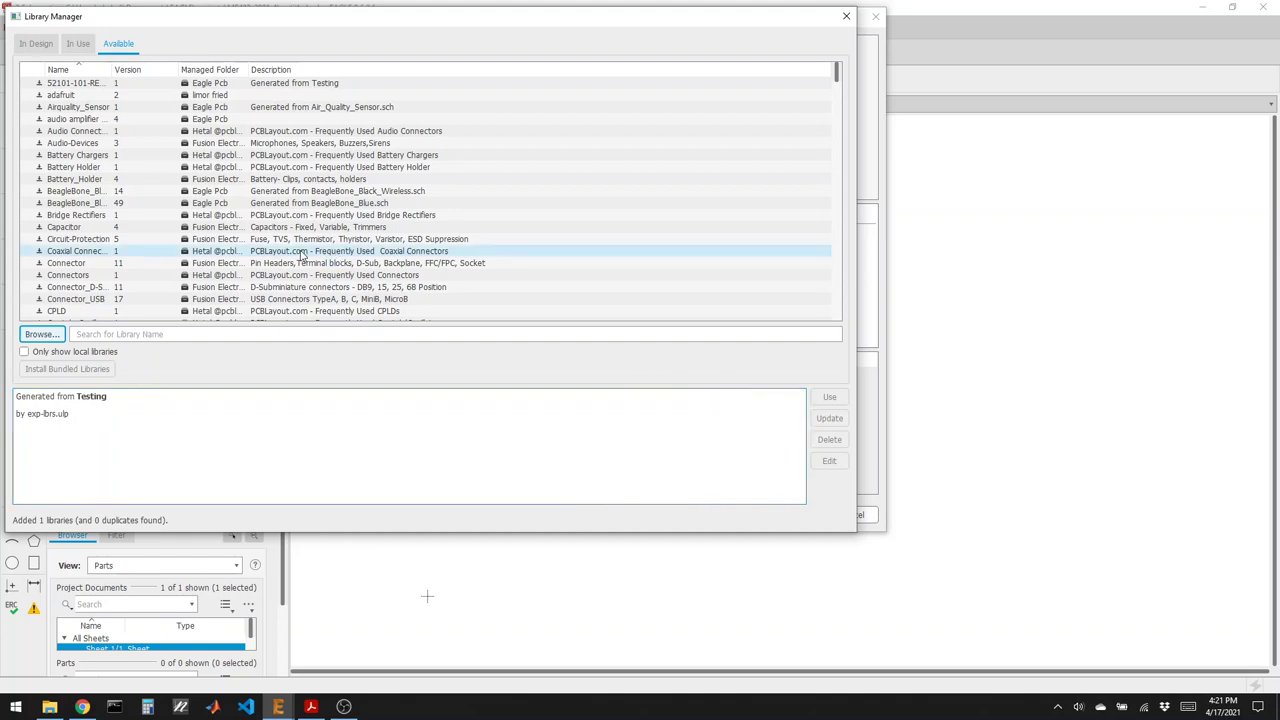
Find the me433-2021-1 library among the available libraries and put it in use.
scroll(250, 250, "down", 3)
left_click(140, 265)
scroll(120, 268, "down", 12)
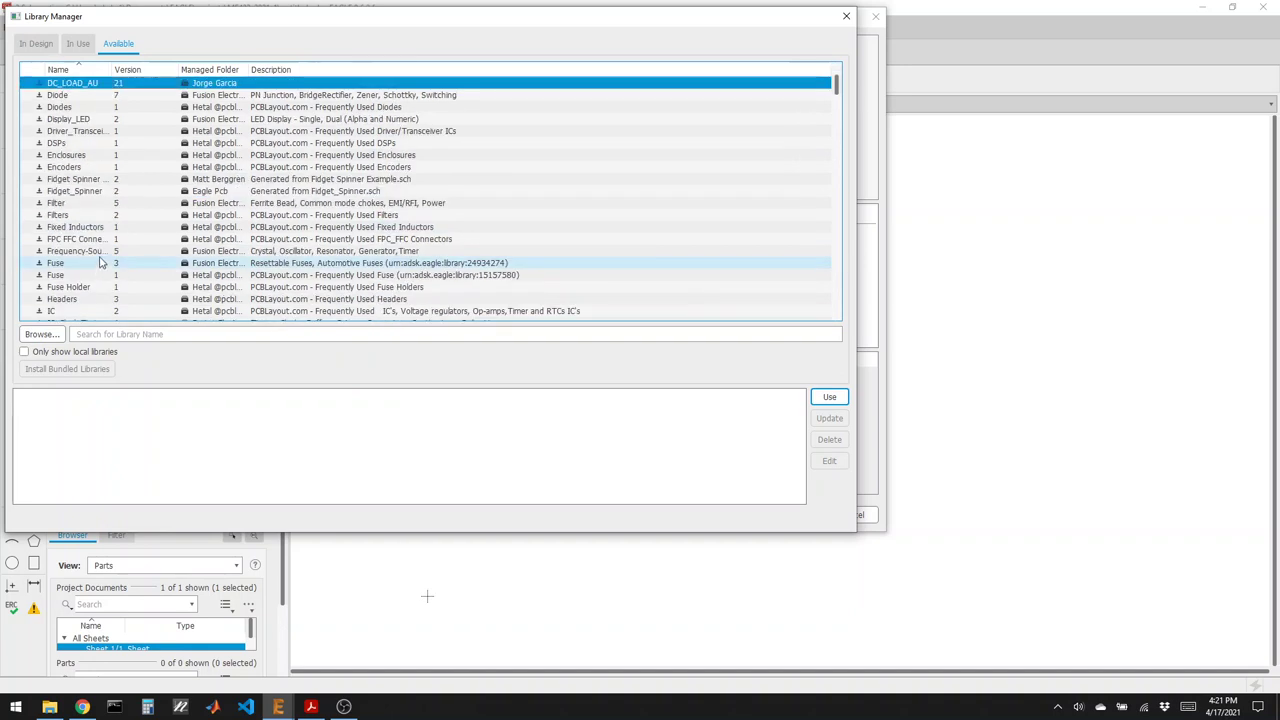
left_click(120, 178)
left_click(829, 396)
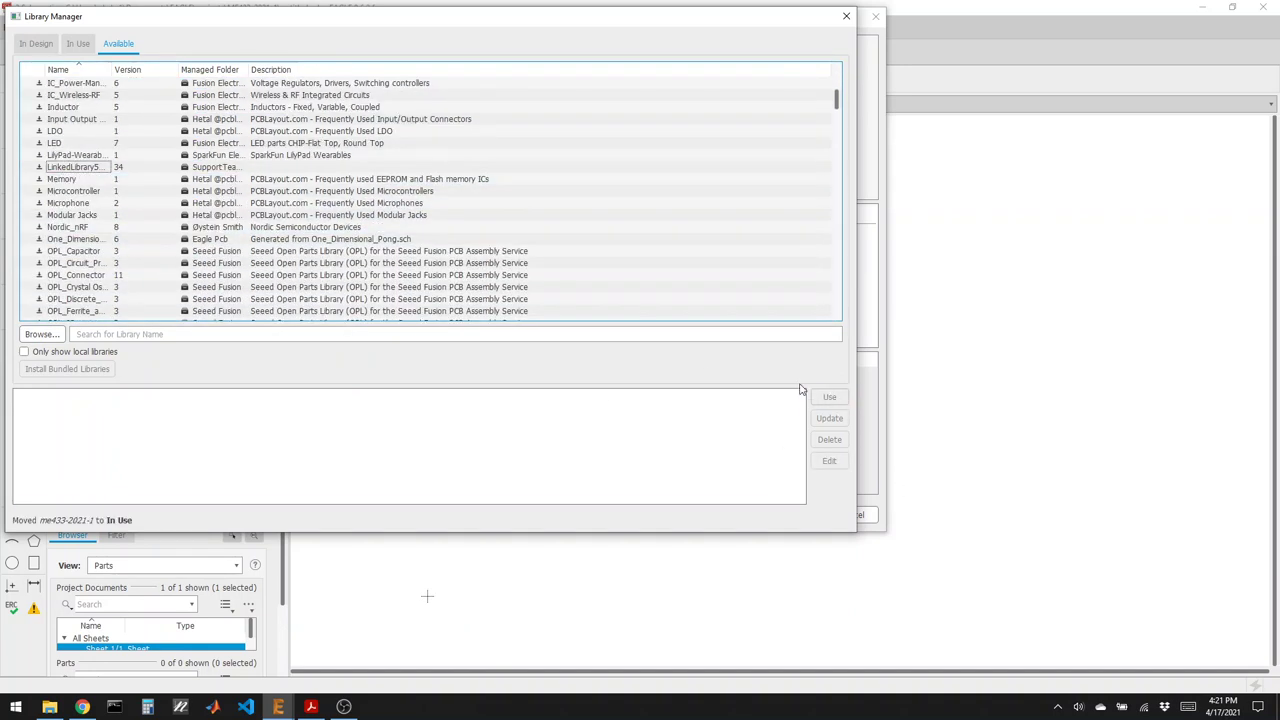
Check that me433-2021-1 is among the libraries in use and close the library manager.
left_click(79, 44)
left_click(83, 251)
scroll(134, 306, "down", 5)
scroll(134, 306, "down", 20)
scroll(125, 316, "down", 20)
scroll(125, 318, "up", 6)
scroll(125, 316, "up", 3)
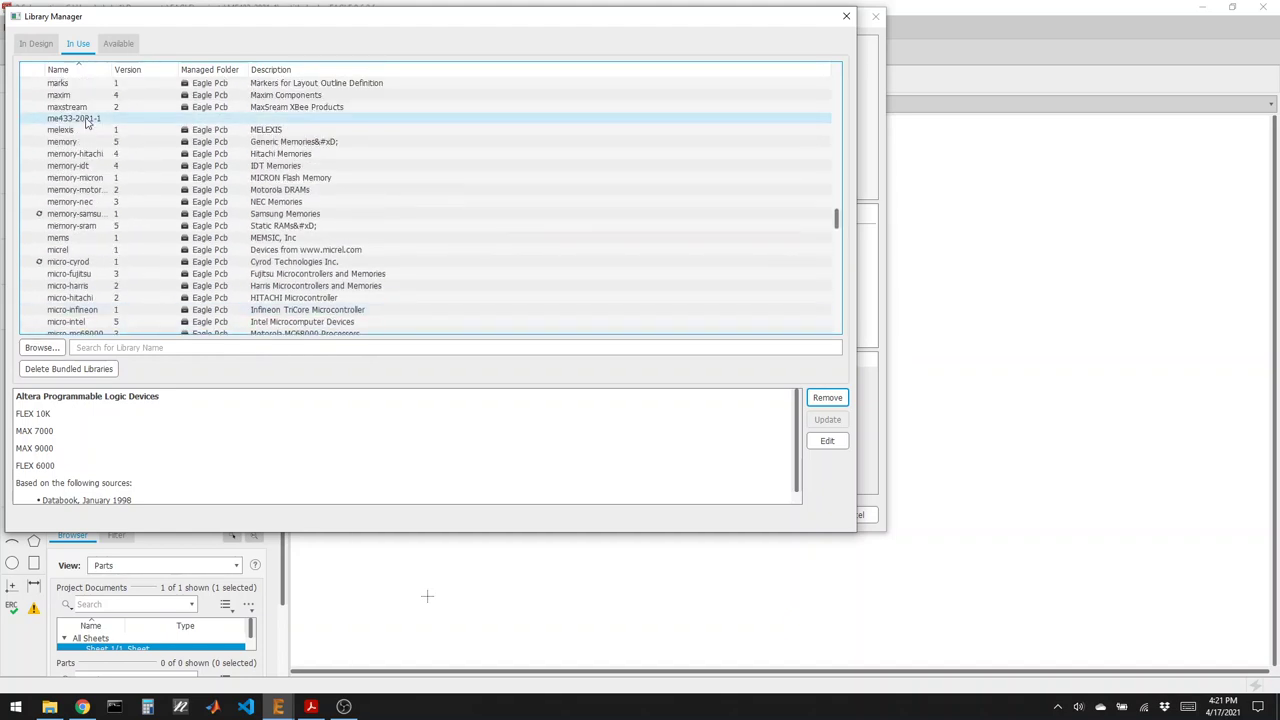
left_click(80, 118)
left_click(846, 16)
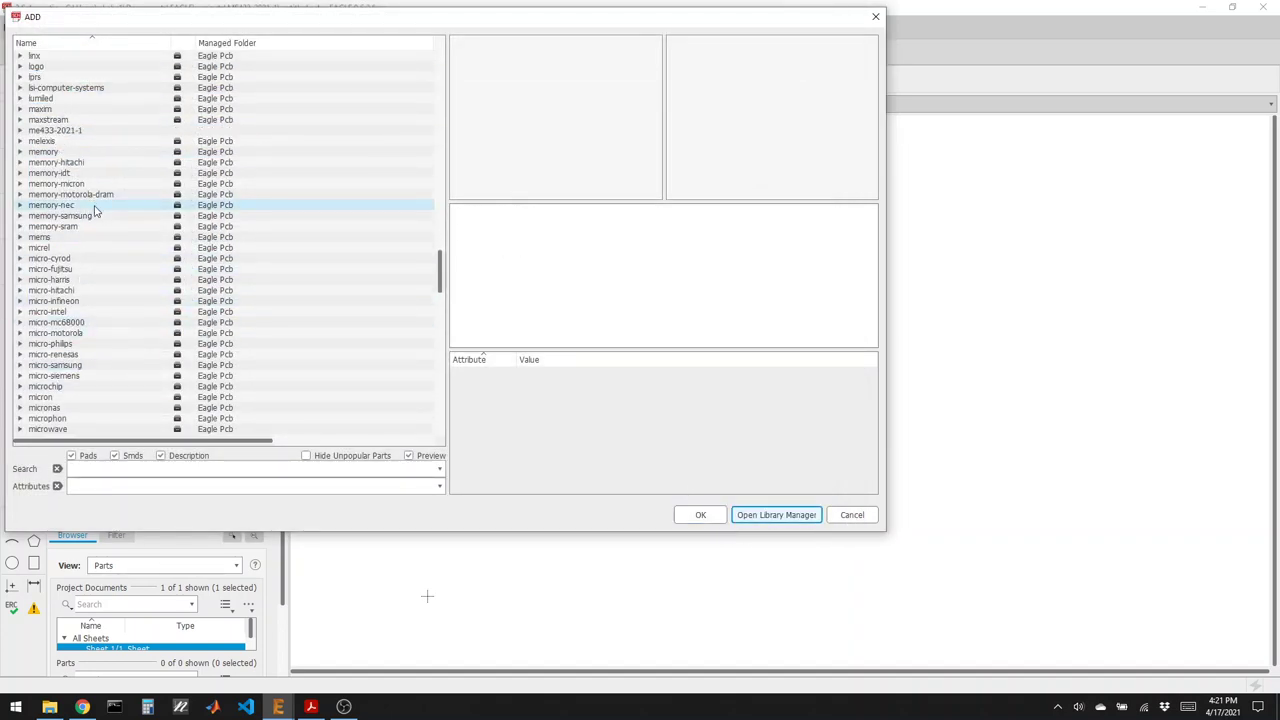
Add the PIC32MX170F256B part from the me433-2021-1 library and place it near the middle of the schematic.
left_click(82, 100)
left_click(20, 99)
left_click(120, 291)
left_click(712, 520)
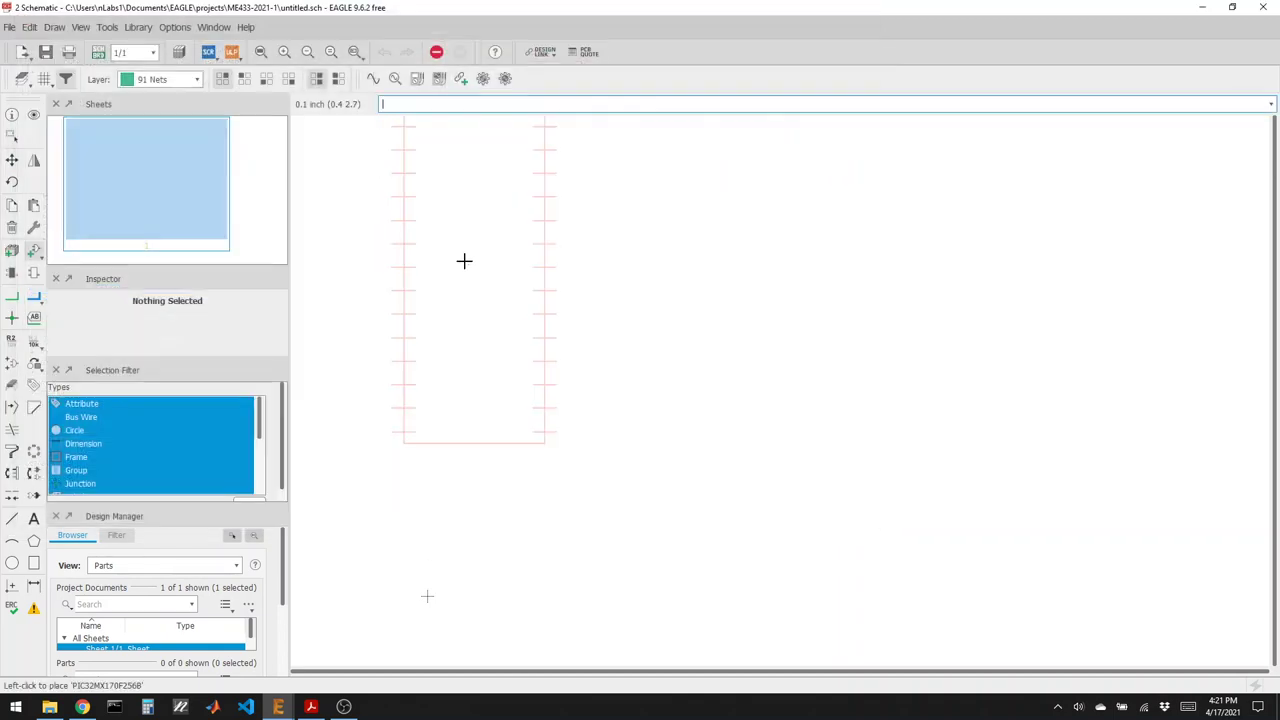
left_click(659, 347)
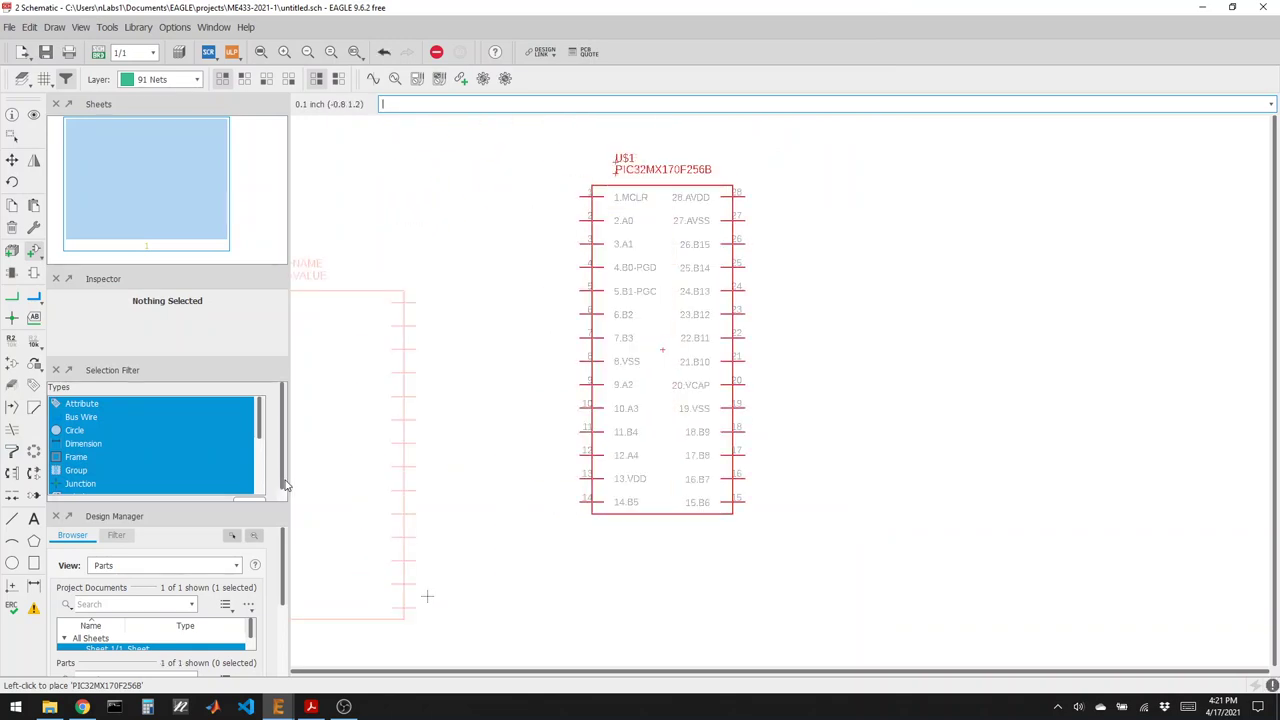
Save the schematic as me433-2021-1 and create a board from it.
left_click(45, 52)
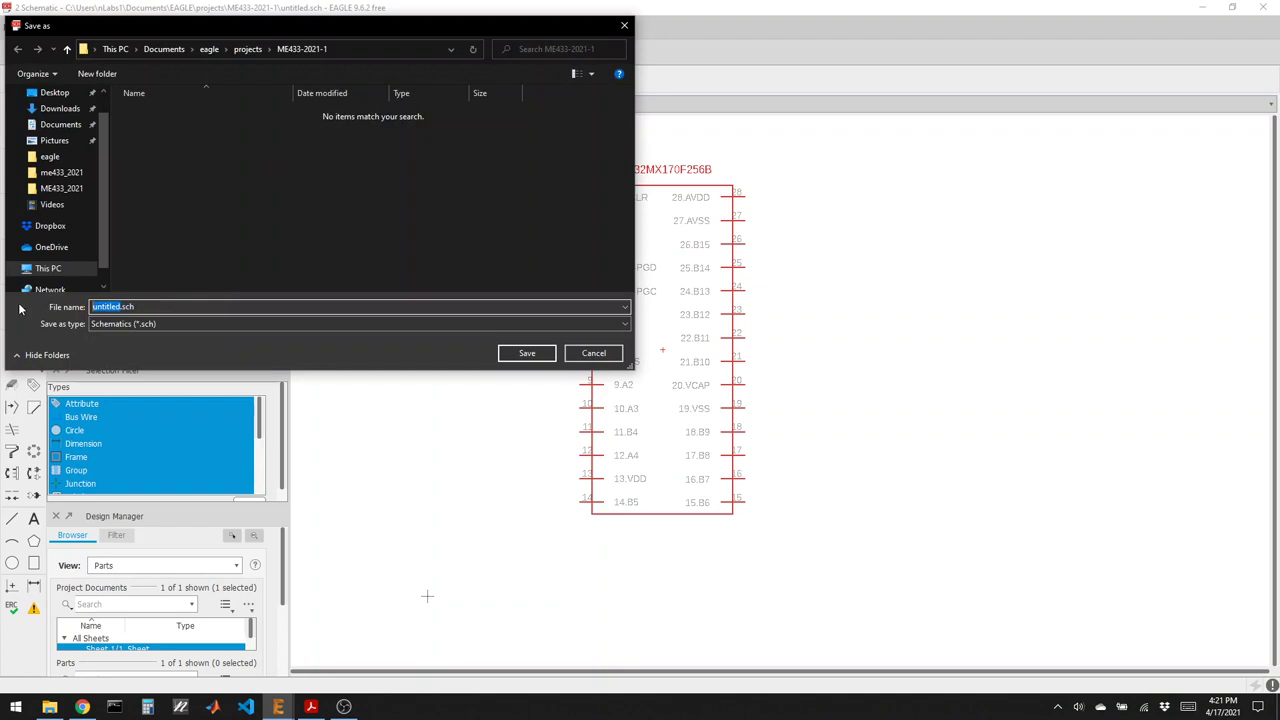
type("me433-2021-1")
key("Return")
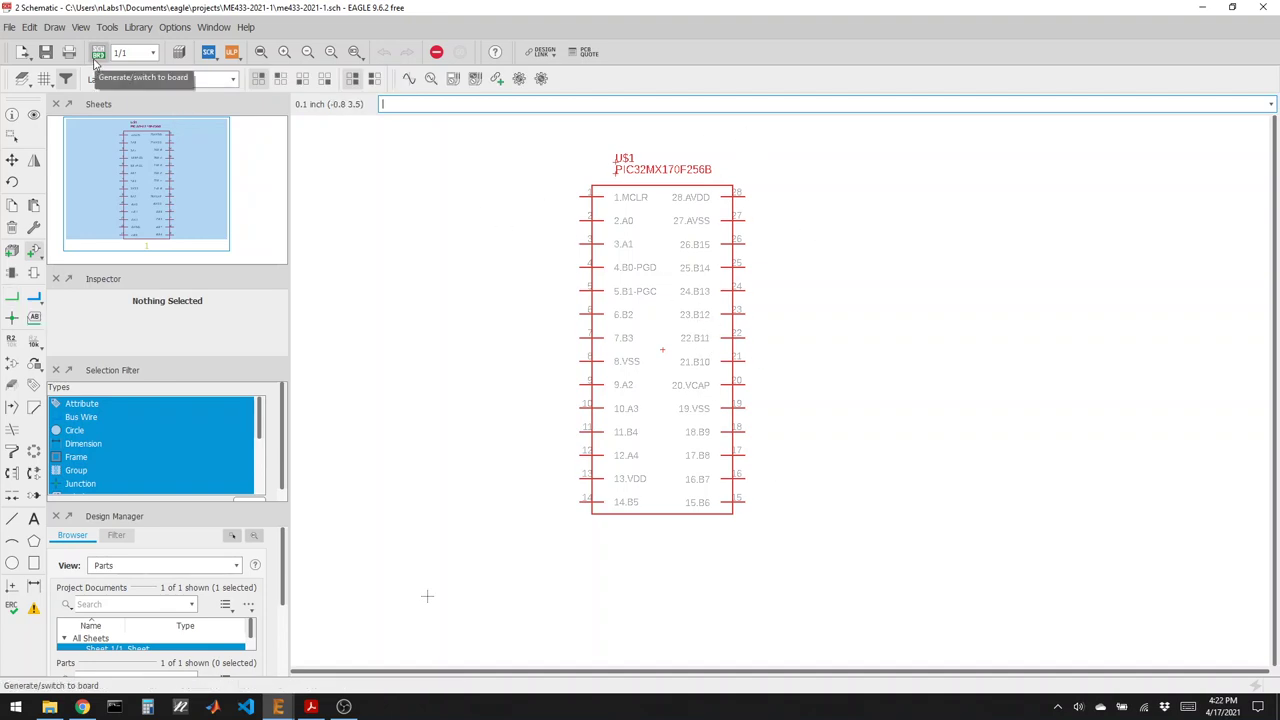
left_click(99, 53)
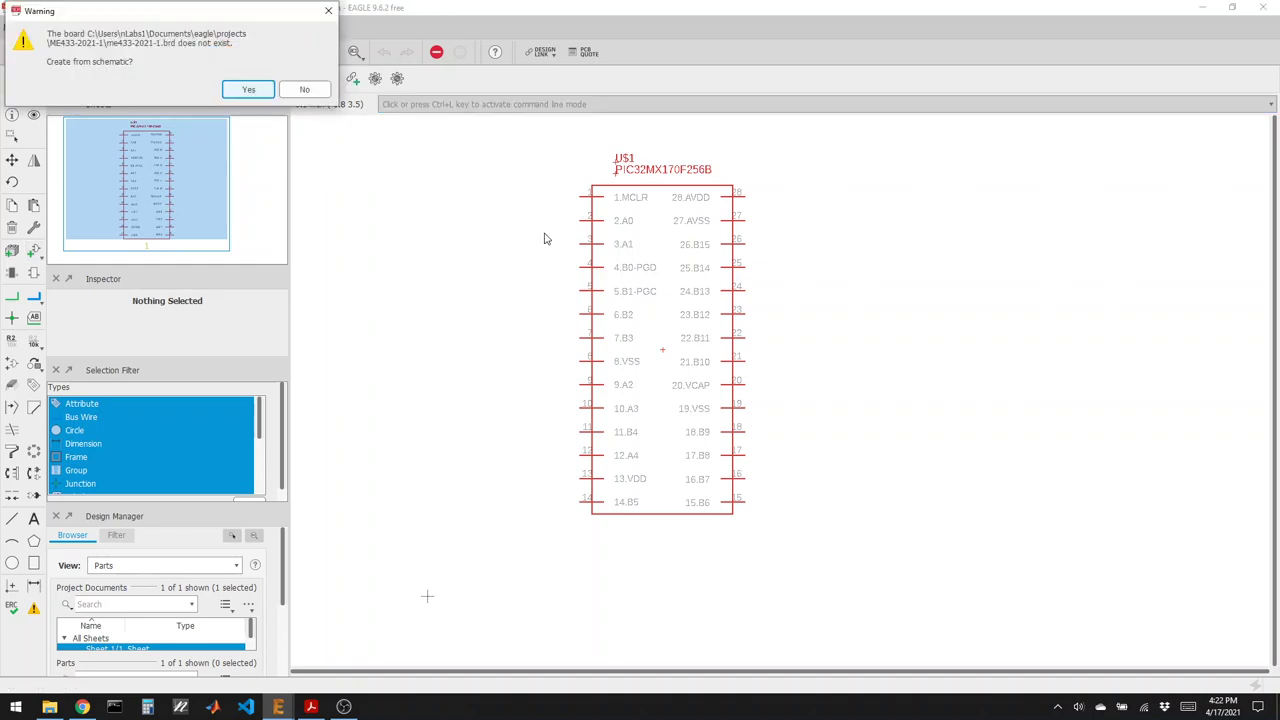
left_click(245, 89)
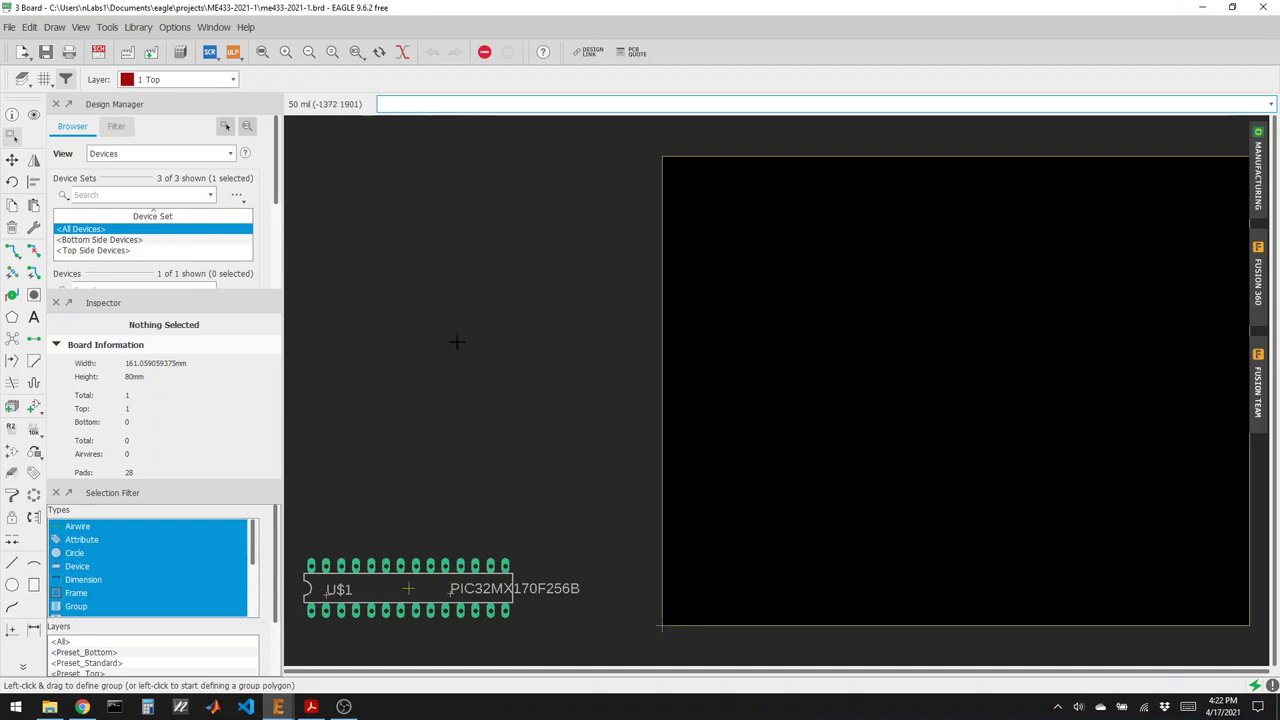
Move the PIC32MX170F256B package onto the board just left of its centre, rotated vertically with the notch facing up.
scroll(456, 278, "down", 1)
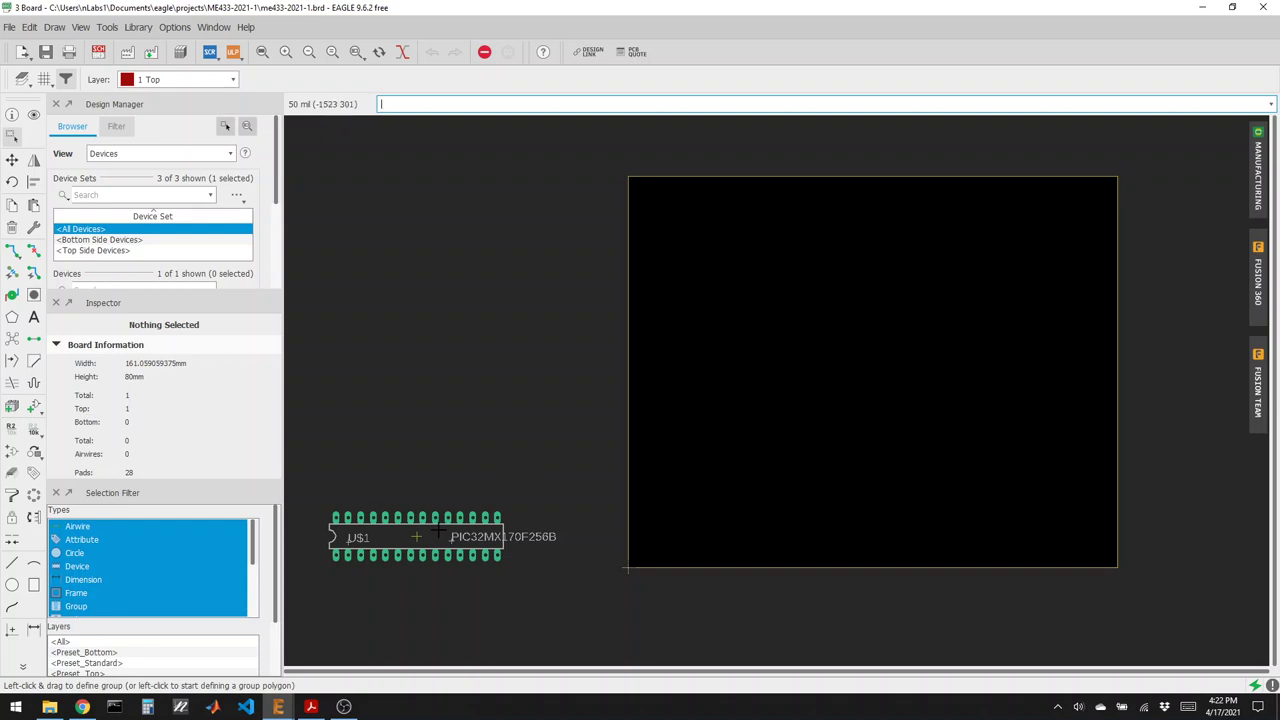
left_click(12, 161)
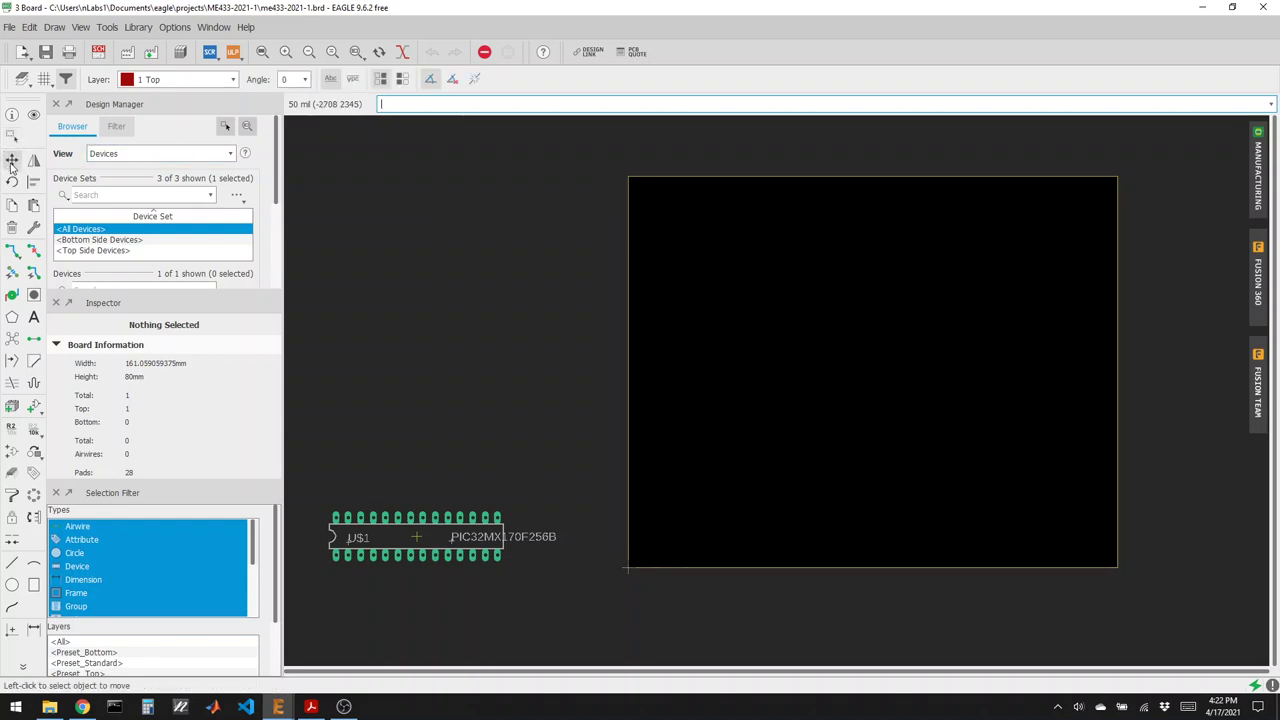
left_click(413, 553)
right_click(814, 409)
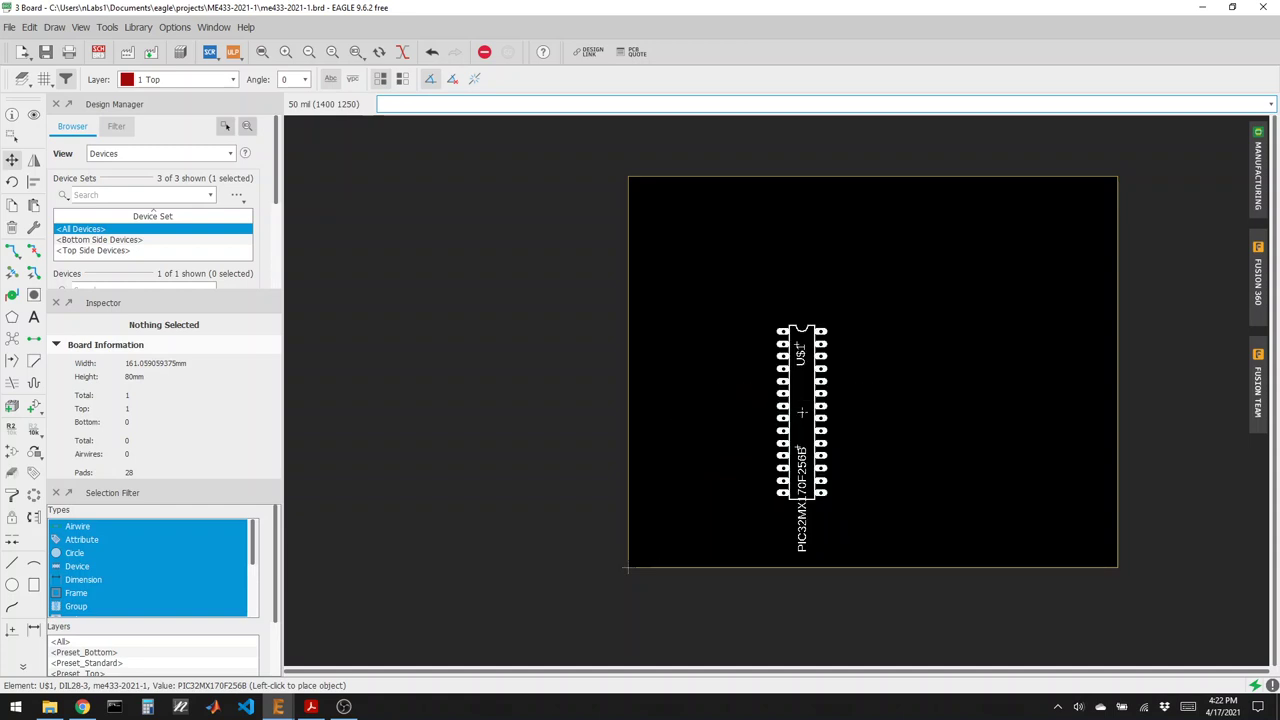
left_click(826, 375)
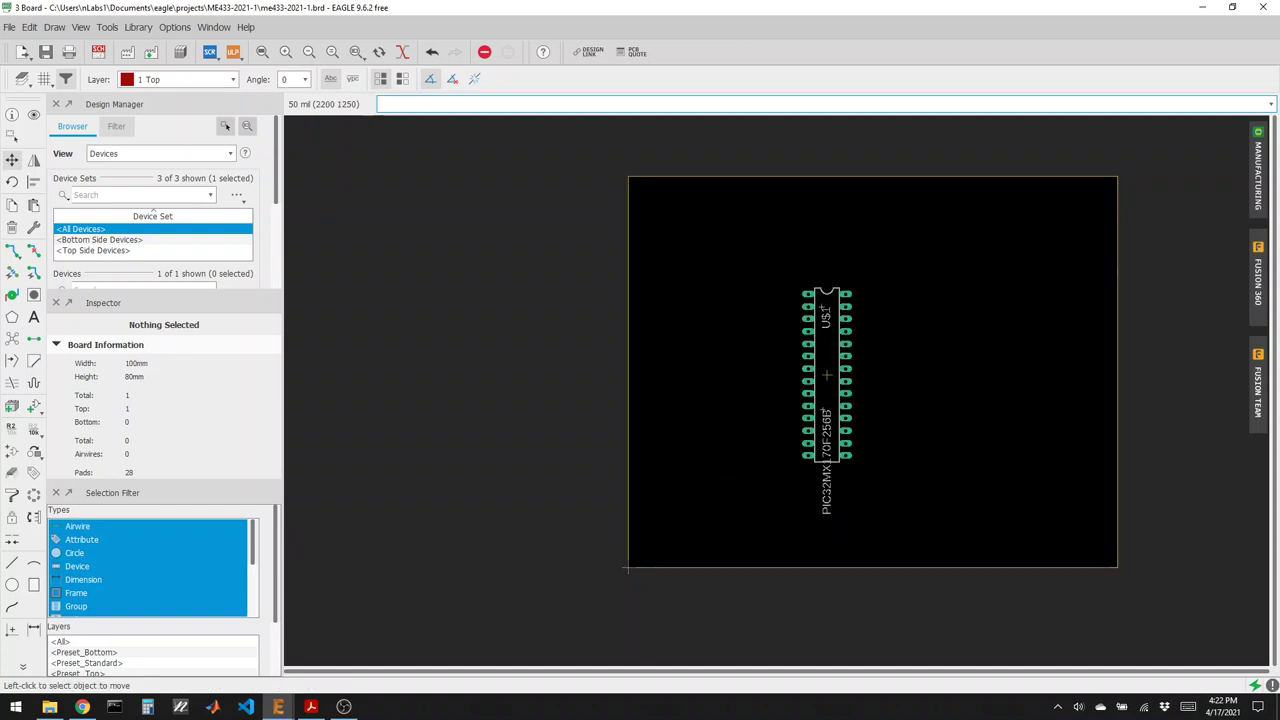
Move the package's PIC32MX170F256B value label out of the body to just right of the right-hand pad row.
scroll(899, 414, "up", 3)
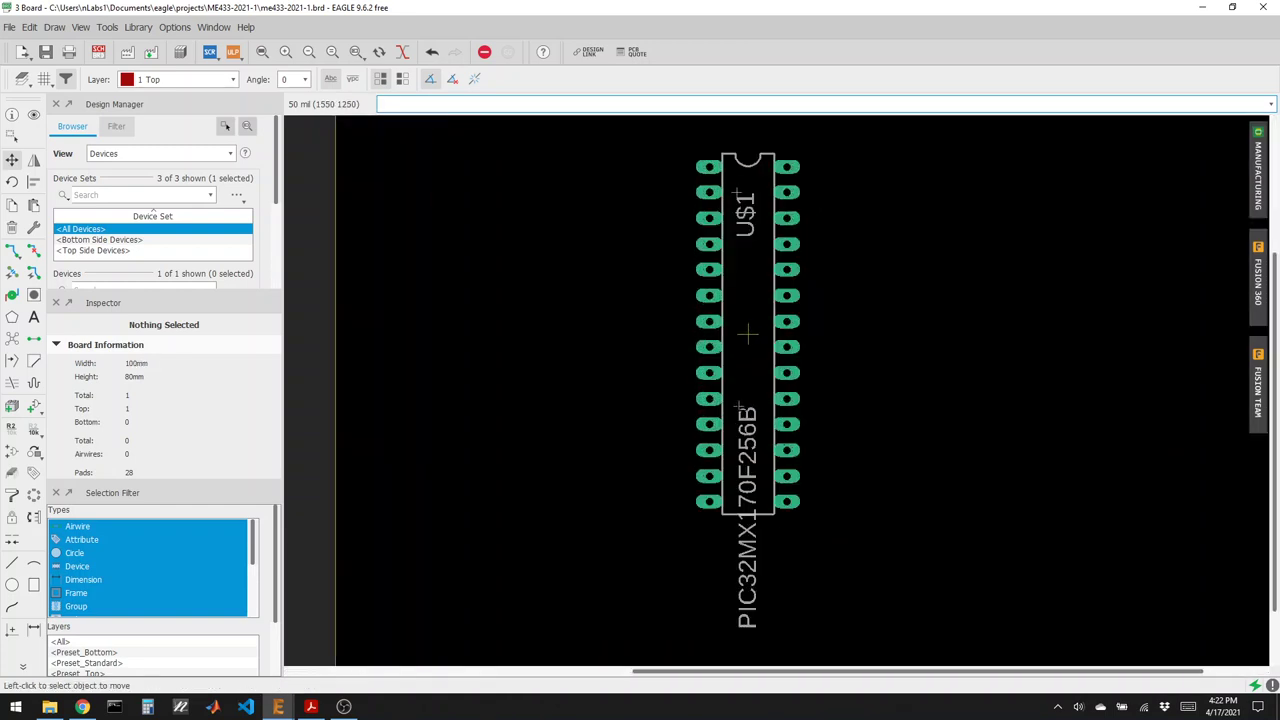
left_click(737, 407)
left_click(816, 345)
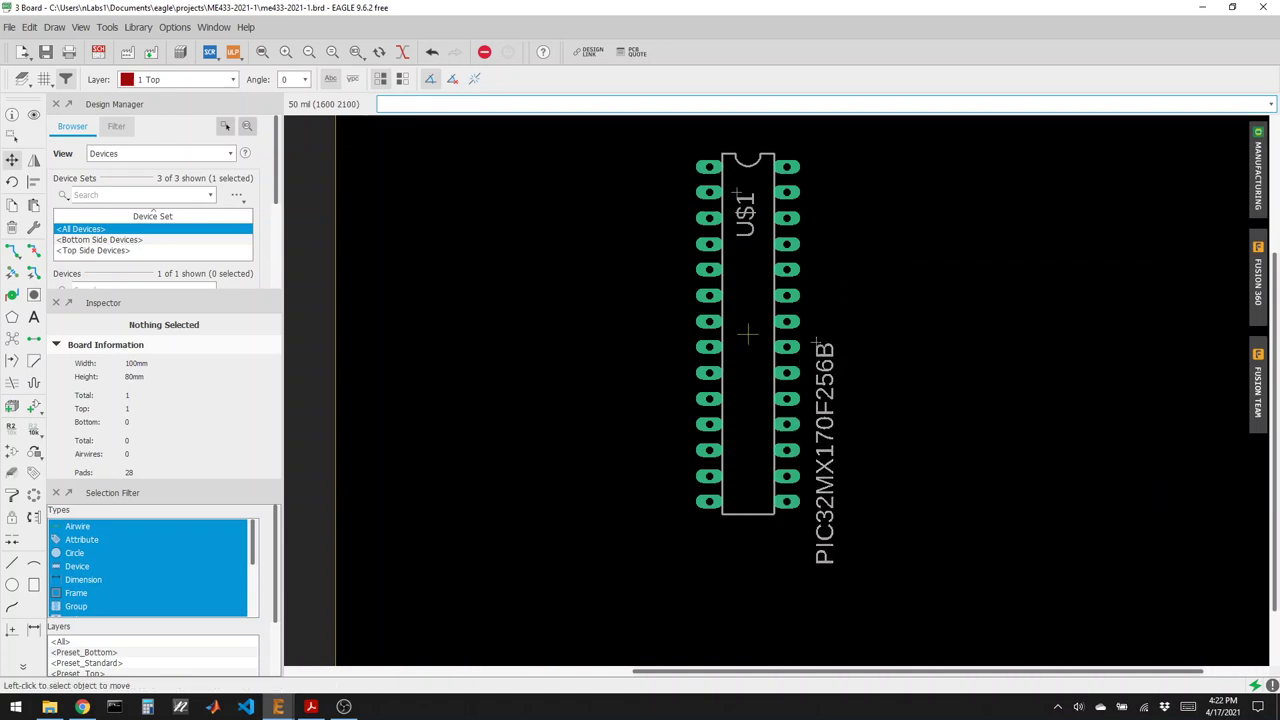
Move the package's U$1 name label out of the body to just right of the upper right-hand pads.
left_click(737, 192)
left_click(815, 182)
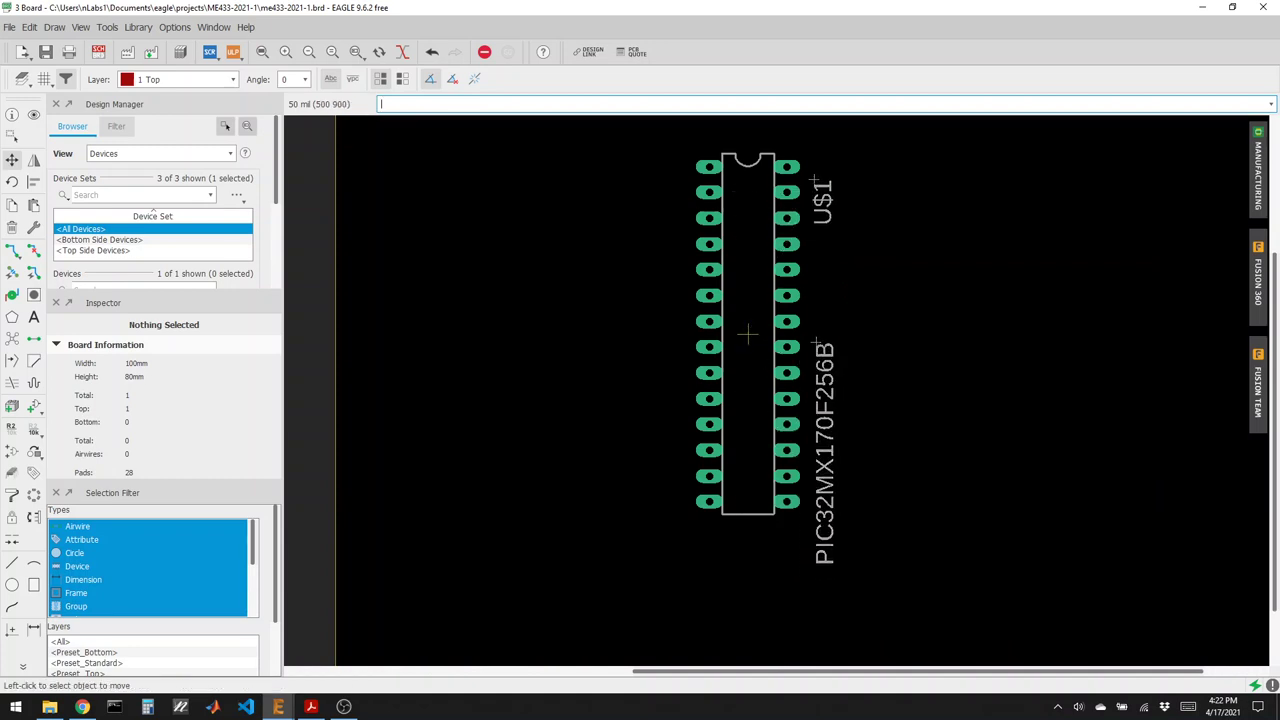
Switch to the schematic, open the microcontroller's value for editing despite its fixed-value setting, and accept PIC32MX170F256B.
mouse_move(278, 706)
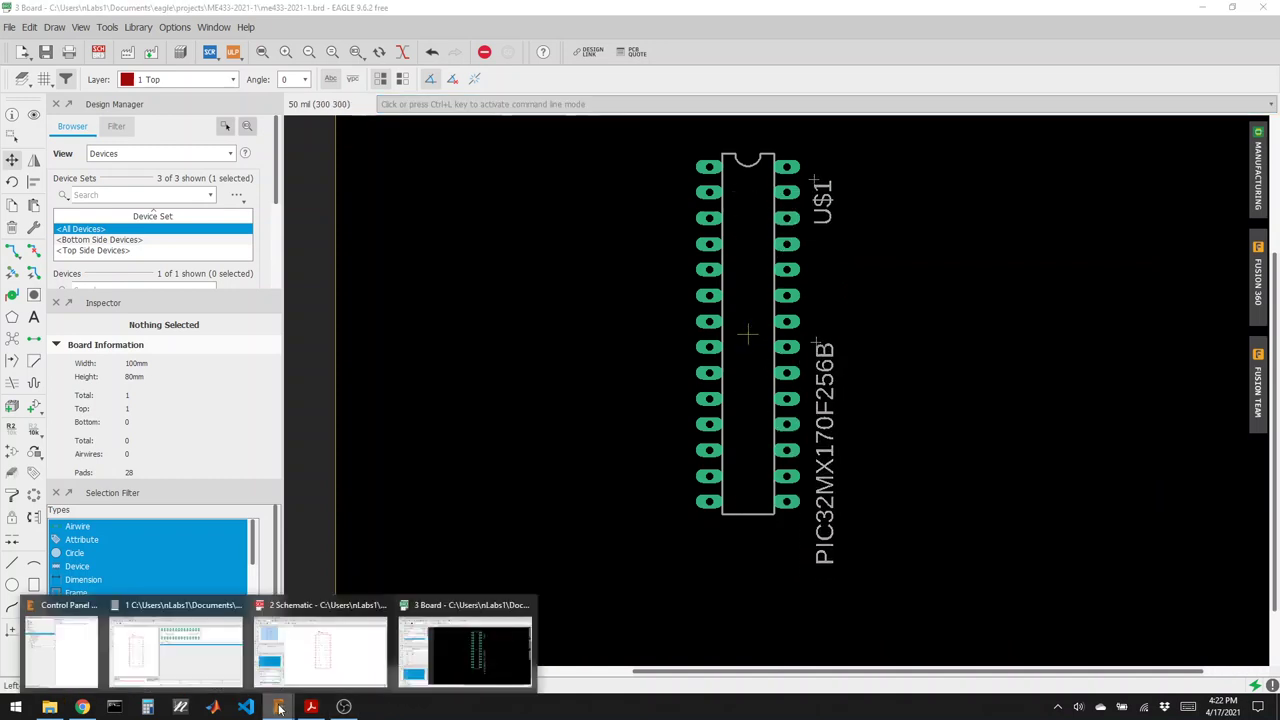
left_click(313, 655)
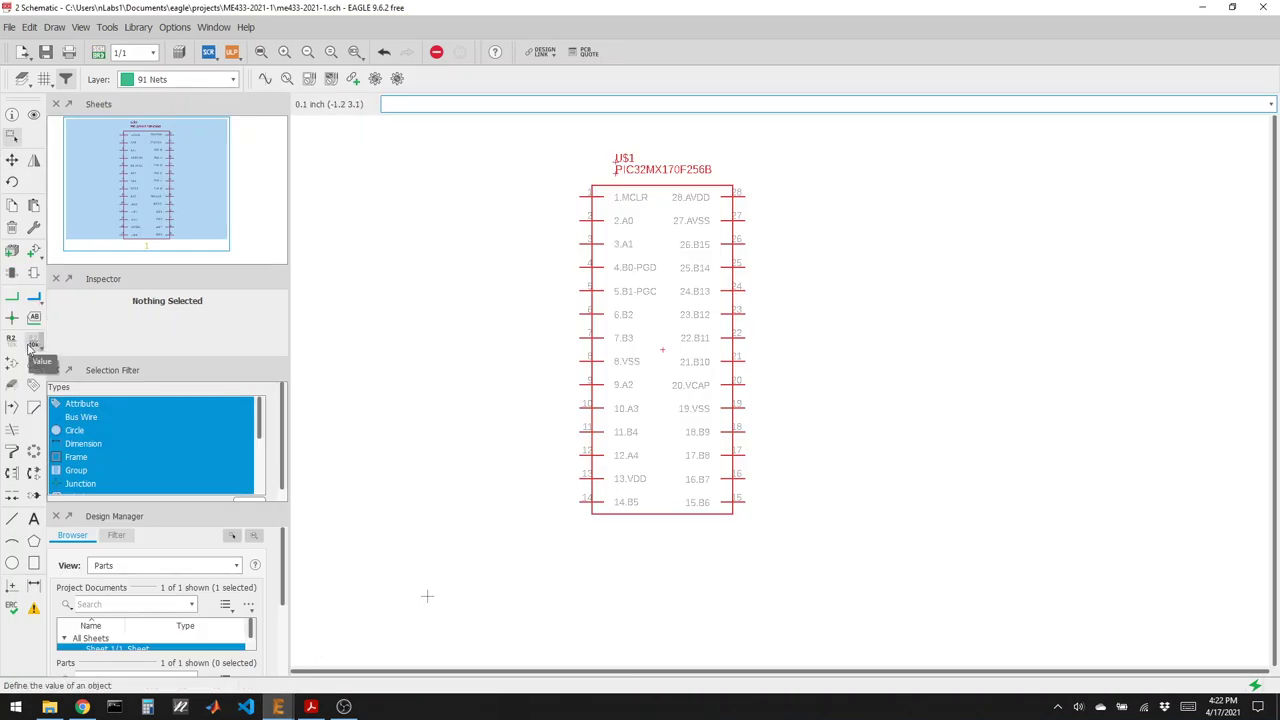
left_click(32, 345)
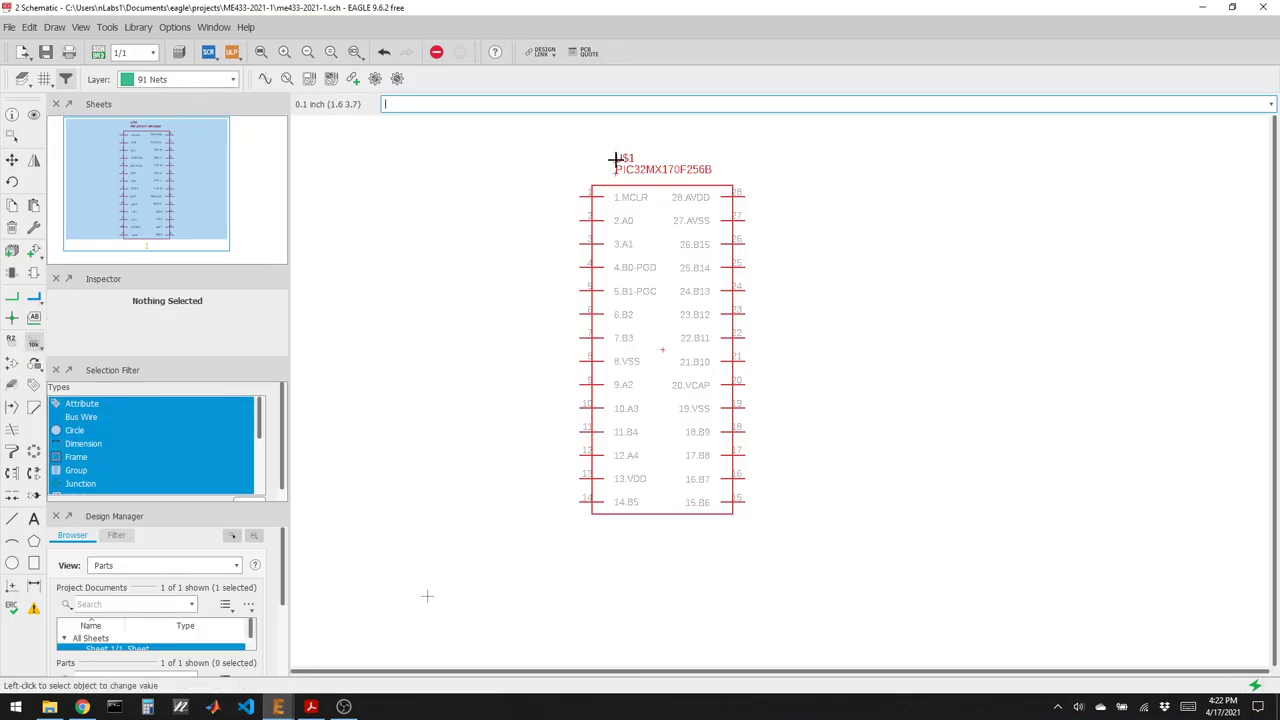
left_click(662, 352)
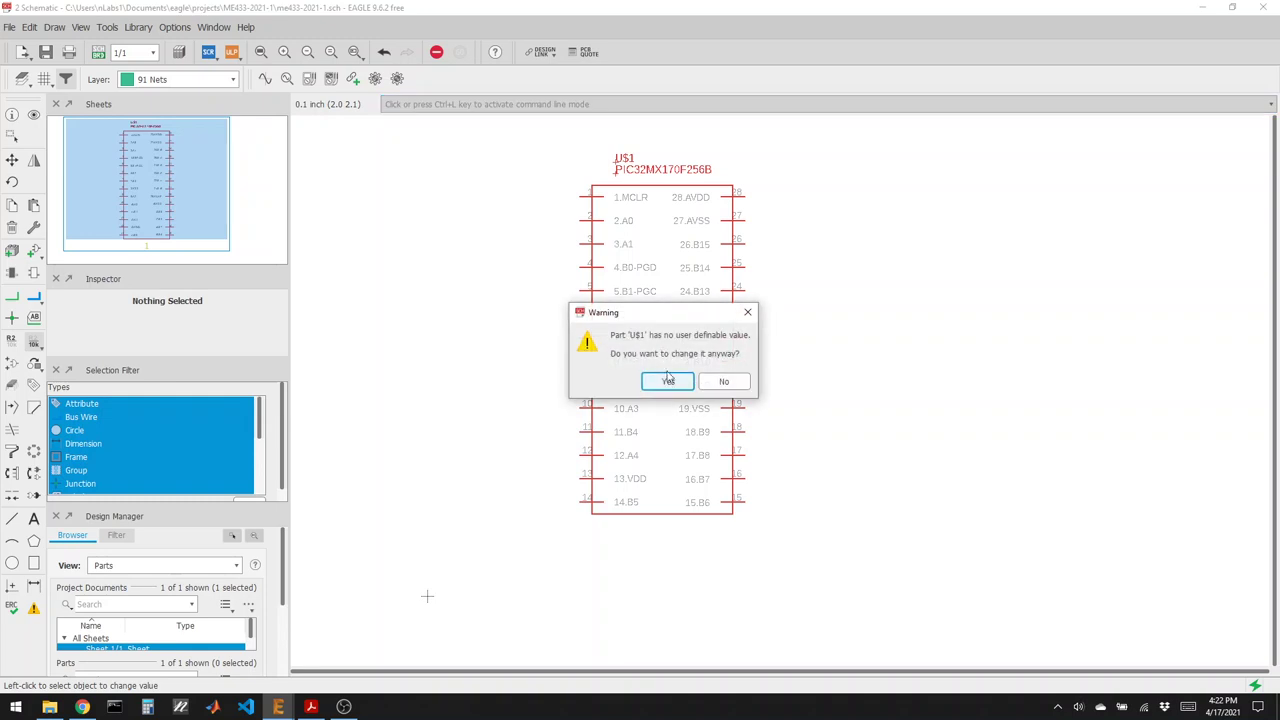
left_click(666, 379)
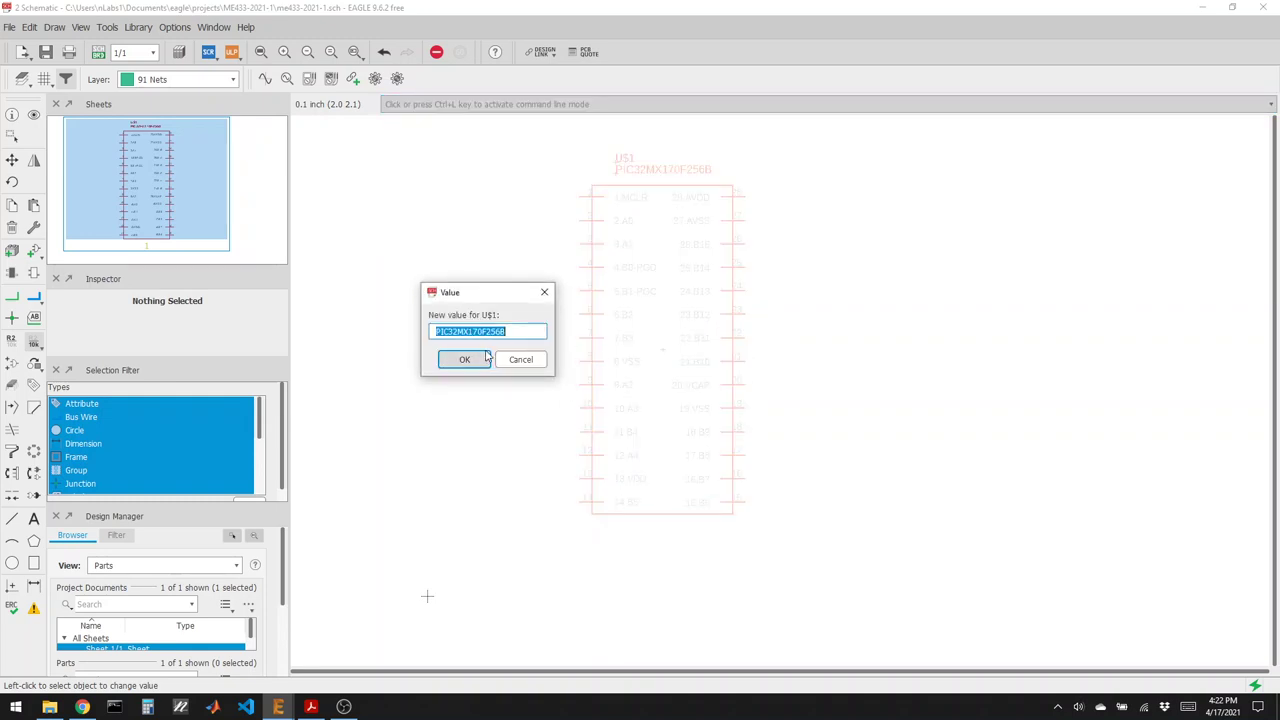
left_click(466, 362)
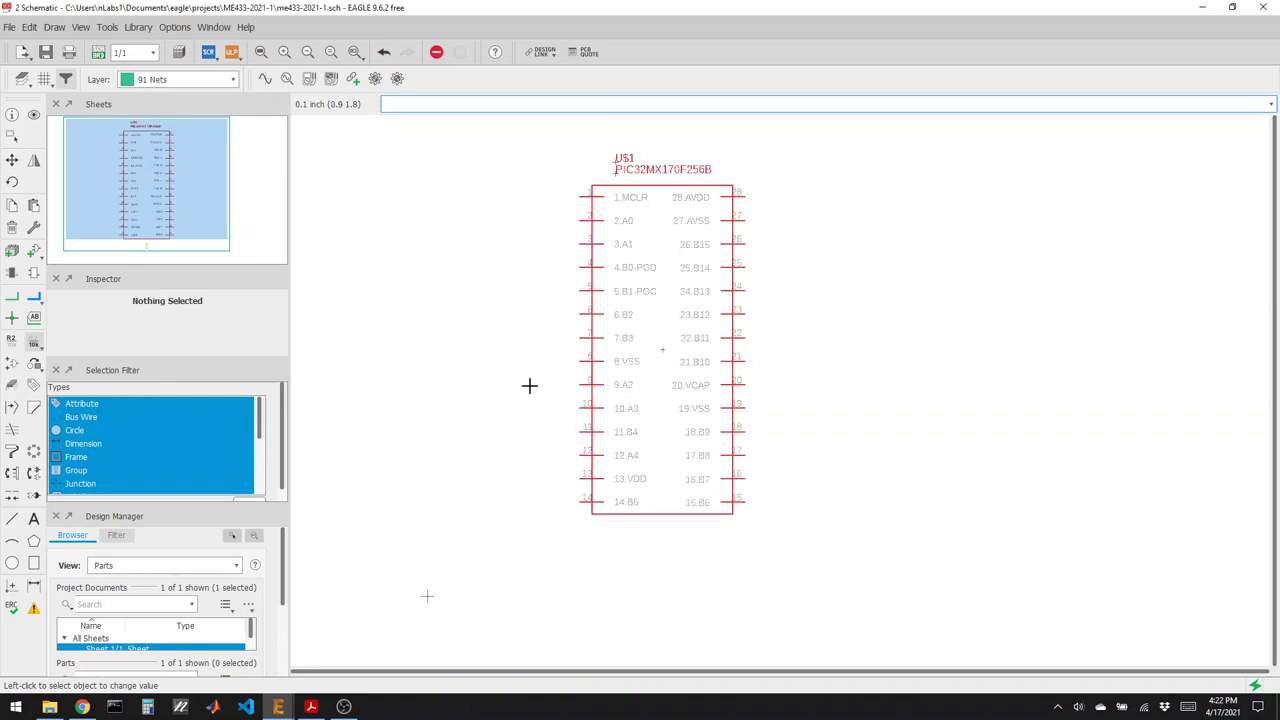
Rename the PIC32MX170F256B part in the schematic as U1.
left_click(11, 337)
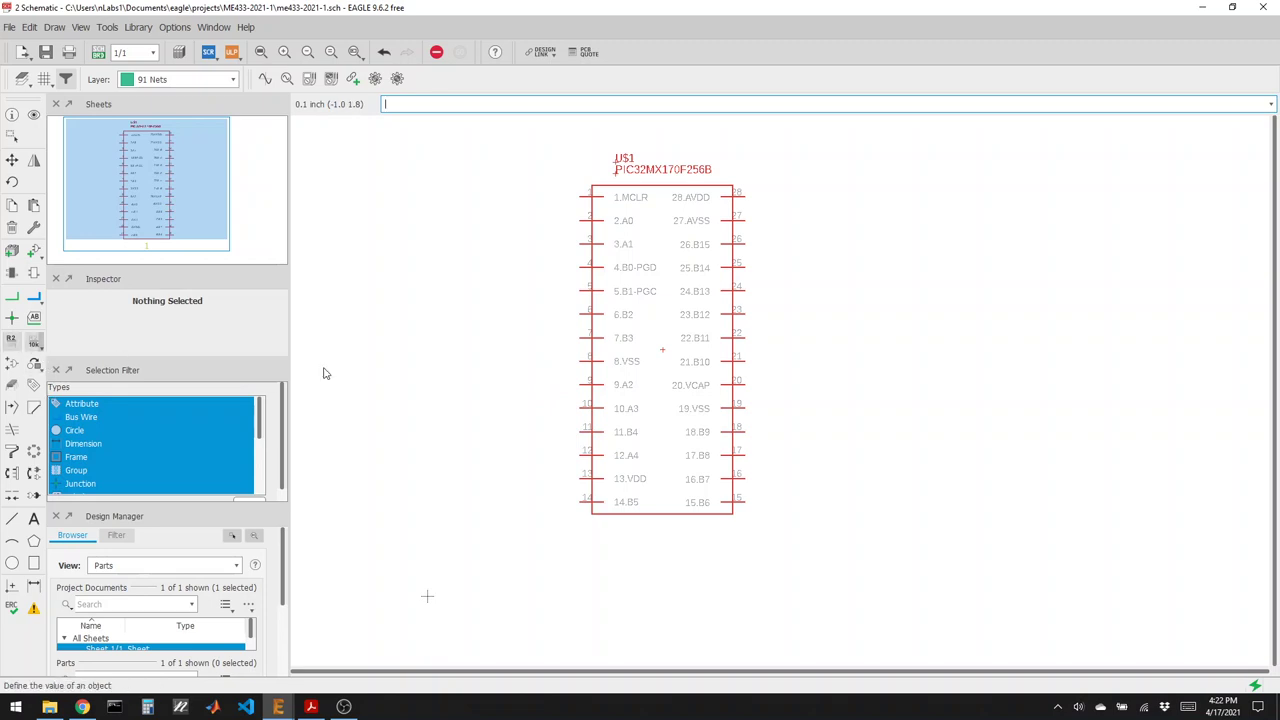
left_click(655, 357)
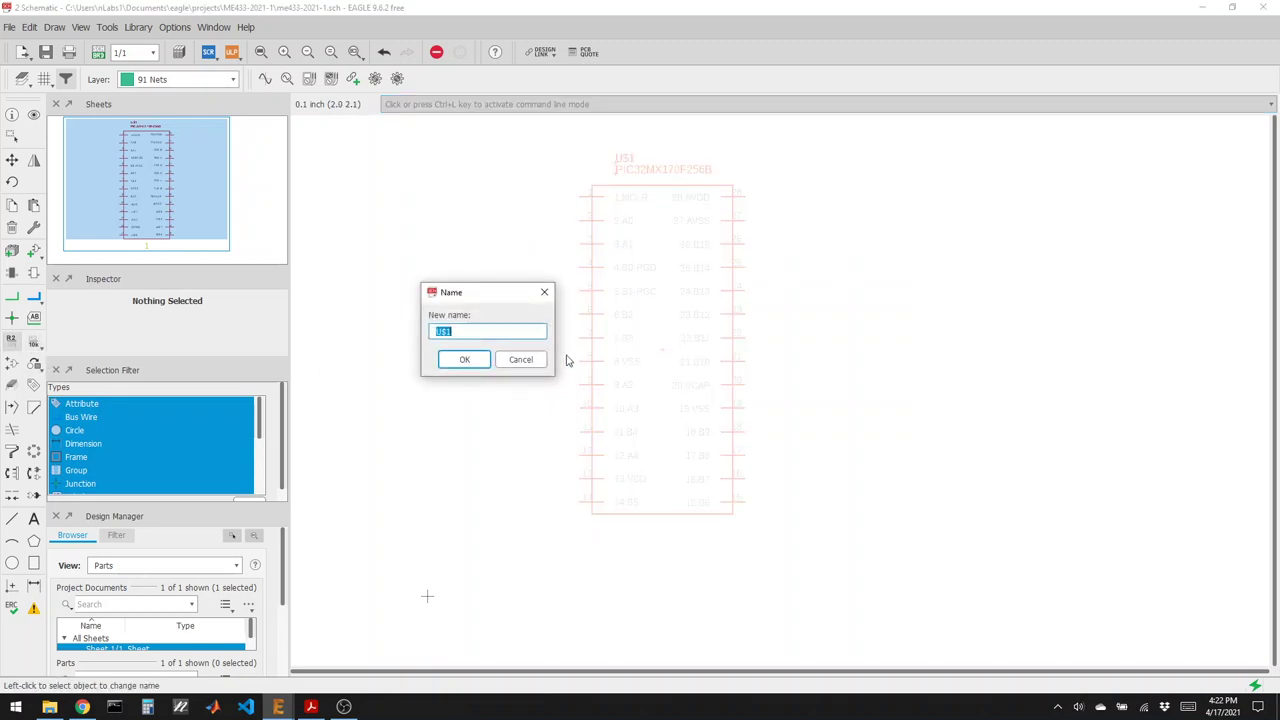
type("U1")
key("Return")
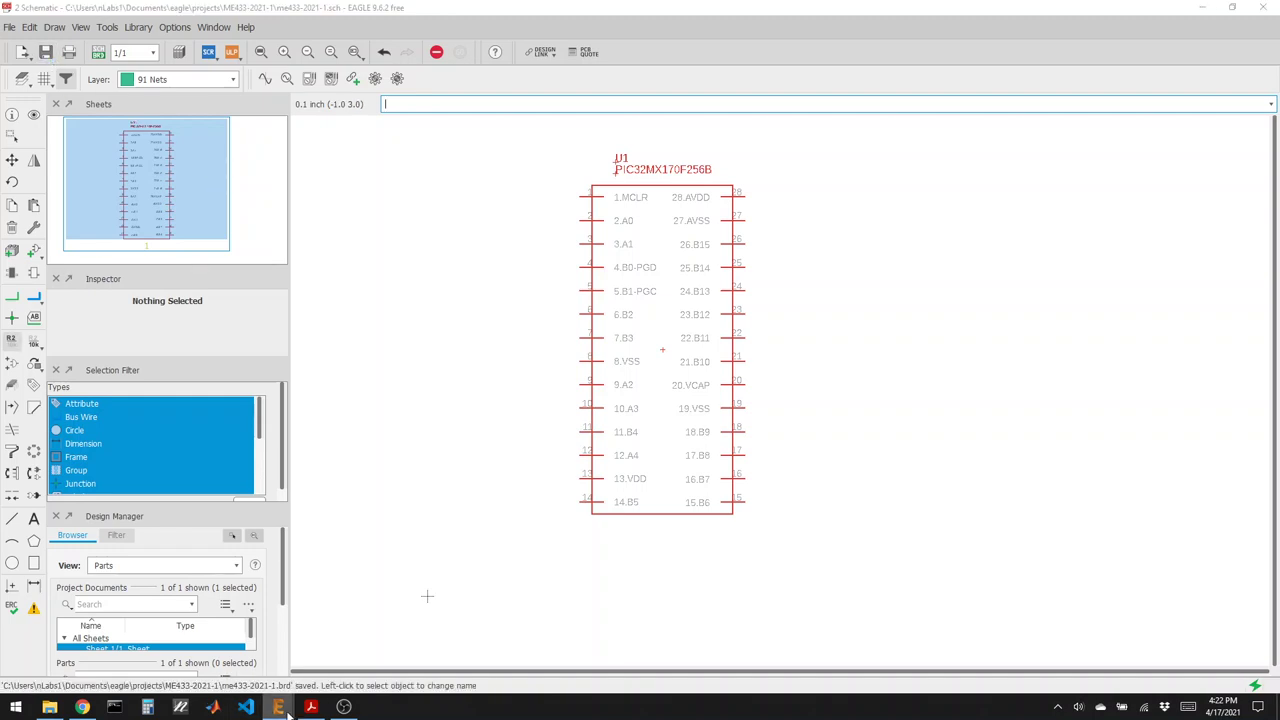
Switch to the board and move the U1 name label to just above the package notch, rotated to read horizontally.
left_click(278, 706)
left_click(444, 672)
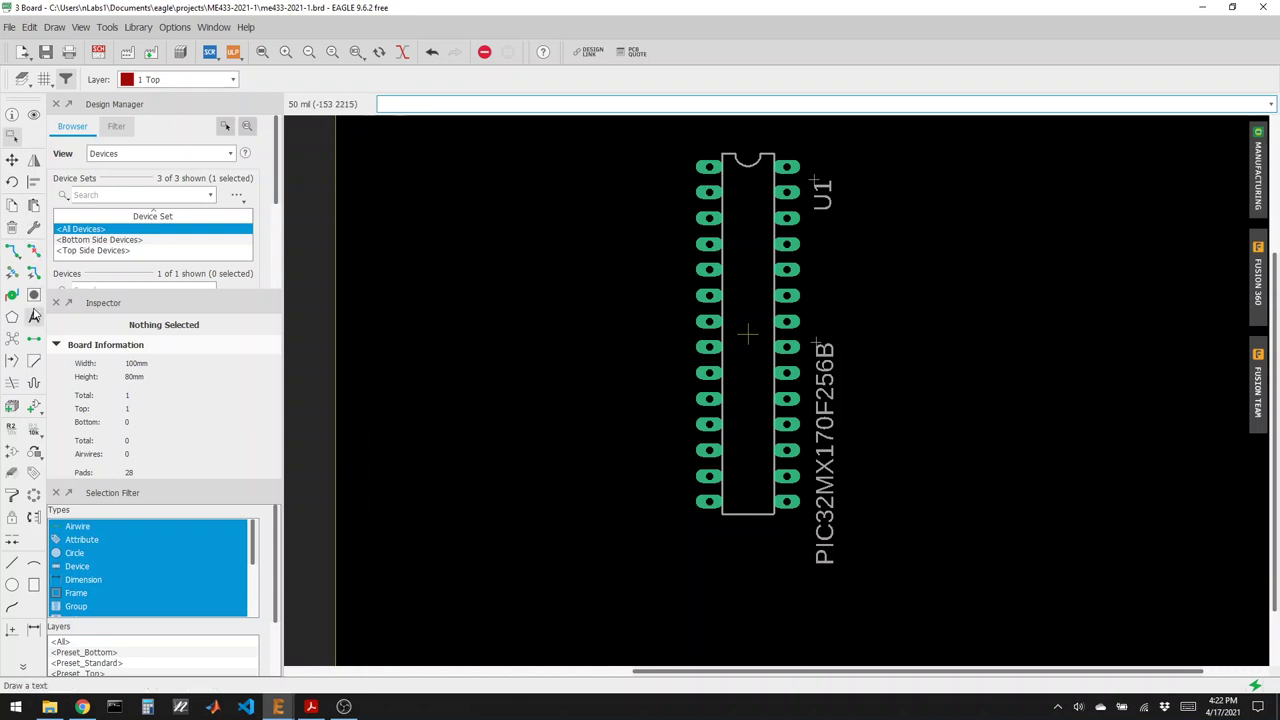
left_click(12, 160)
left_click(817, 185)
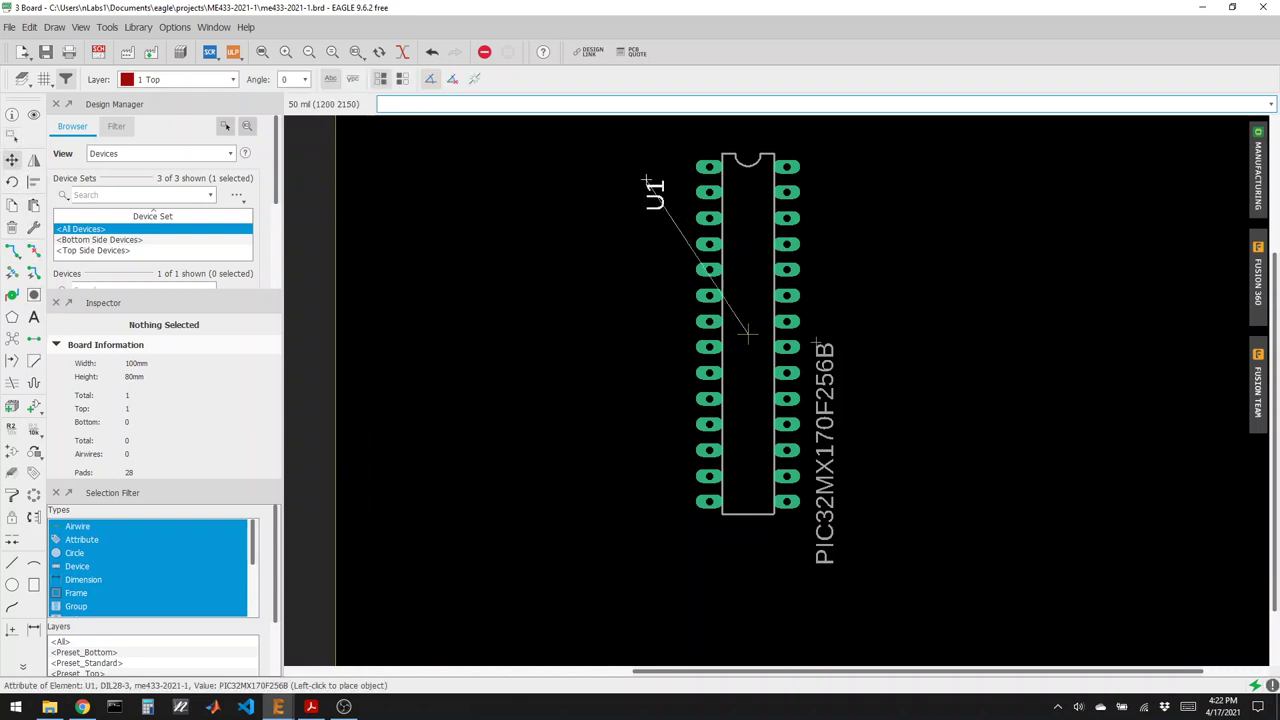
left_click(722, 138)
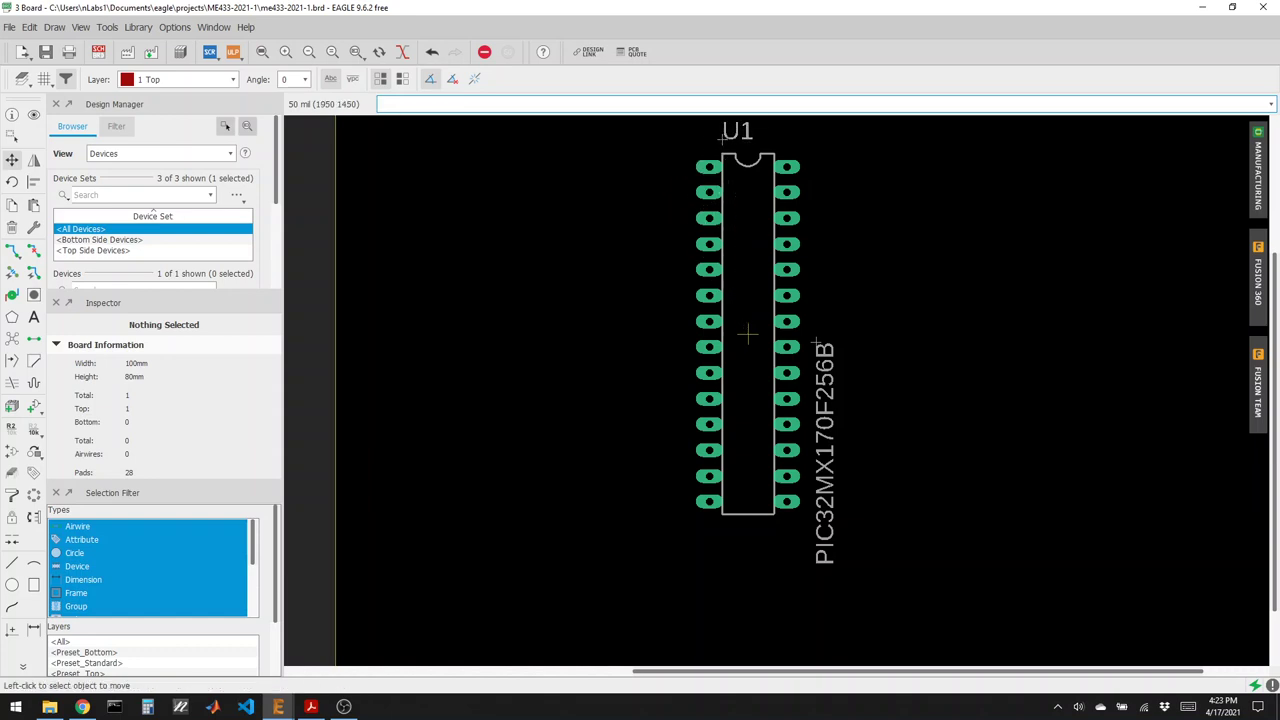
Rotate the PIC32MX170F256B value label to horizontal and place it centred just below the package.
left_click(817, 343)
right_click(742, 506)
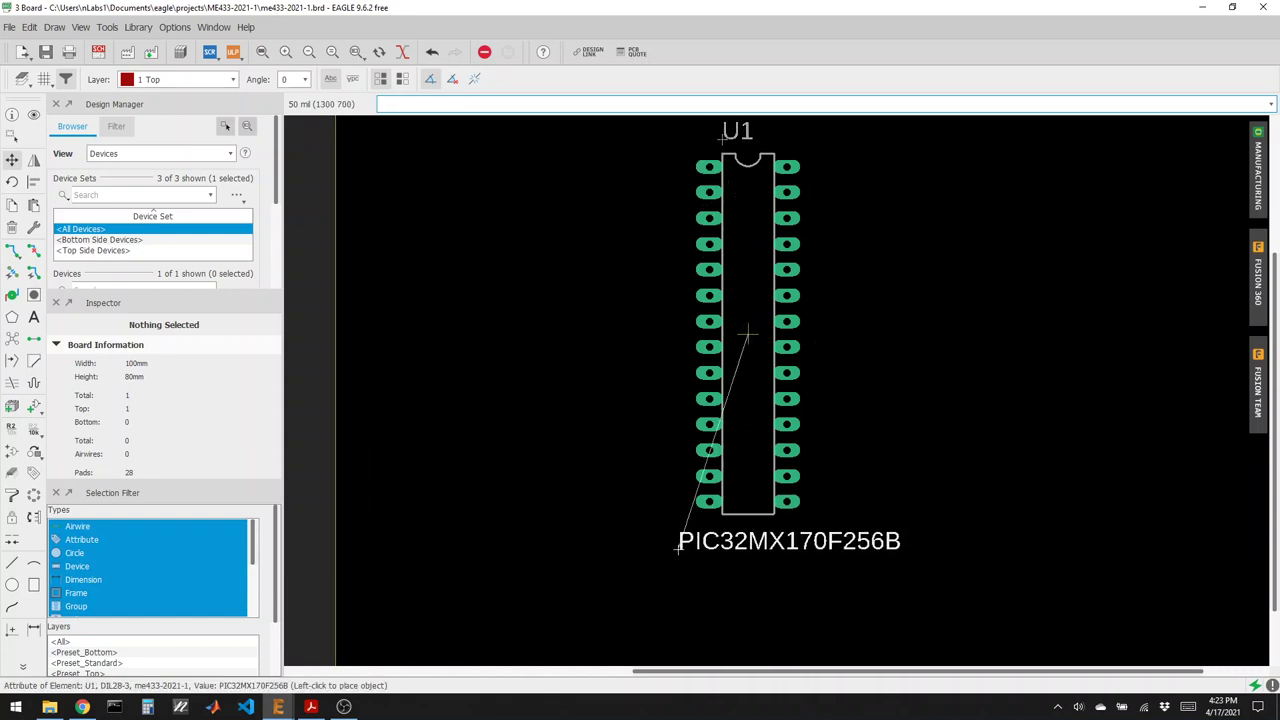
left_click(639, 548)
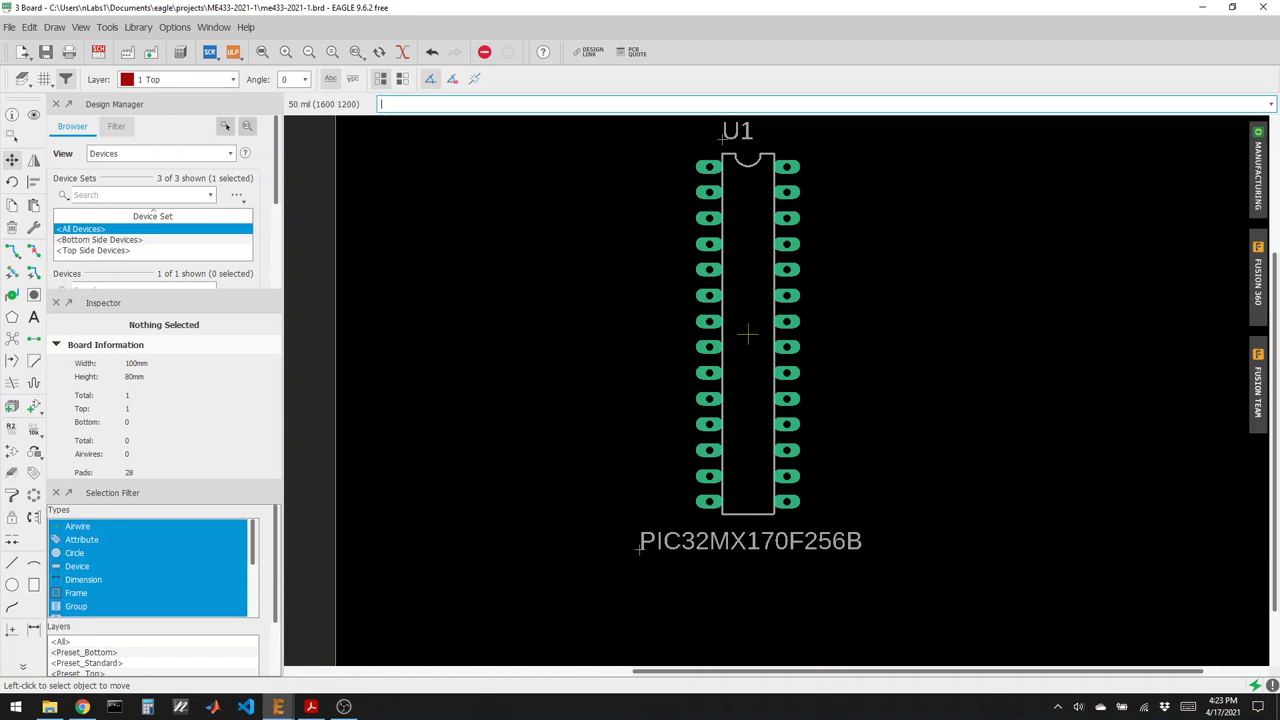
Save the board and the schematic.
scroll(545, 380, "down", 3)
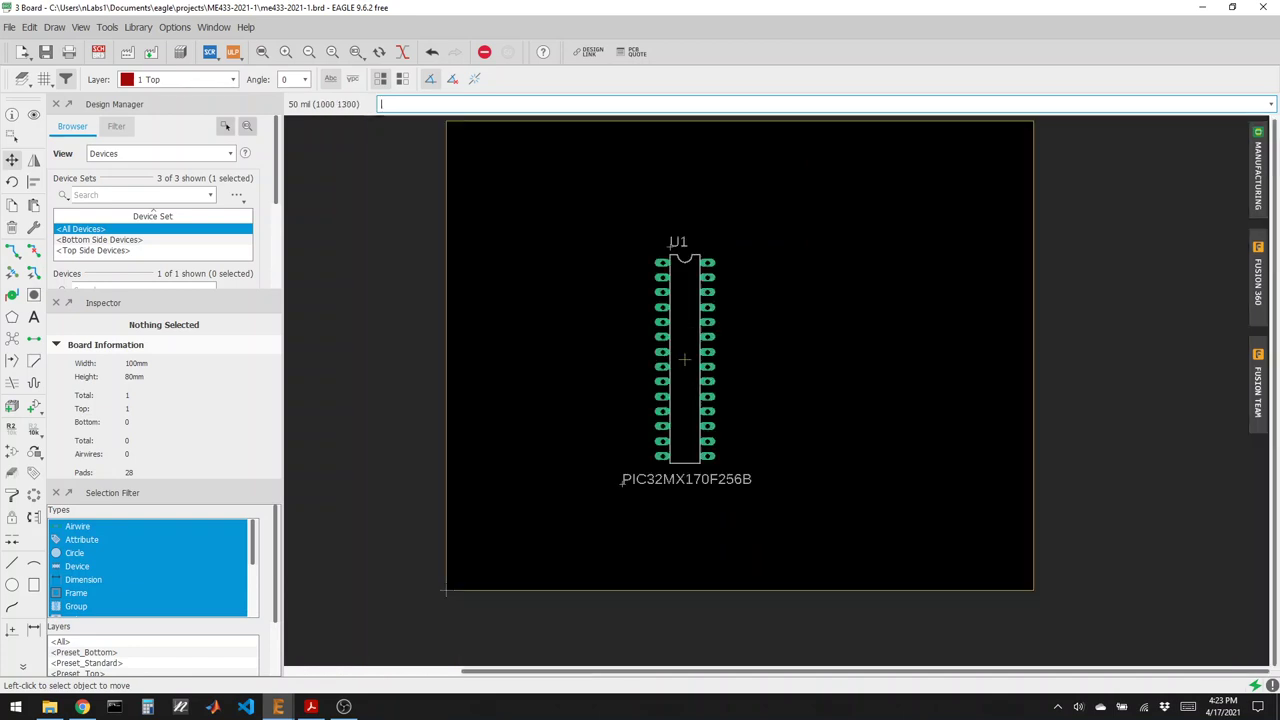
scroll(545, 380, "up", 2)
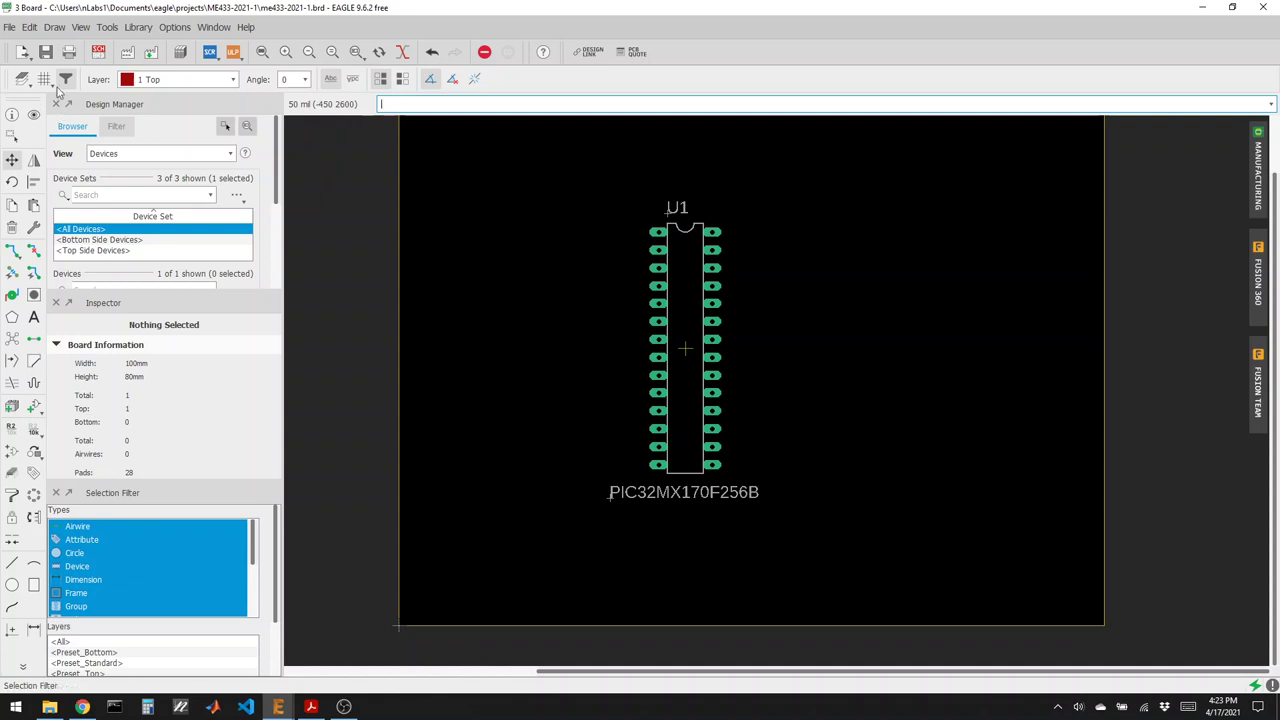
left_click(45, 51)
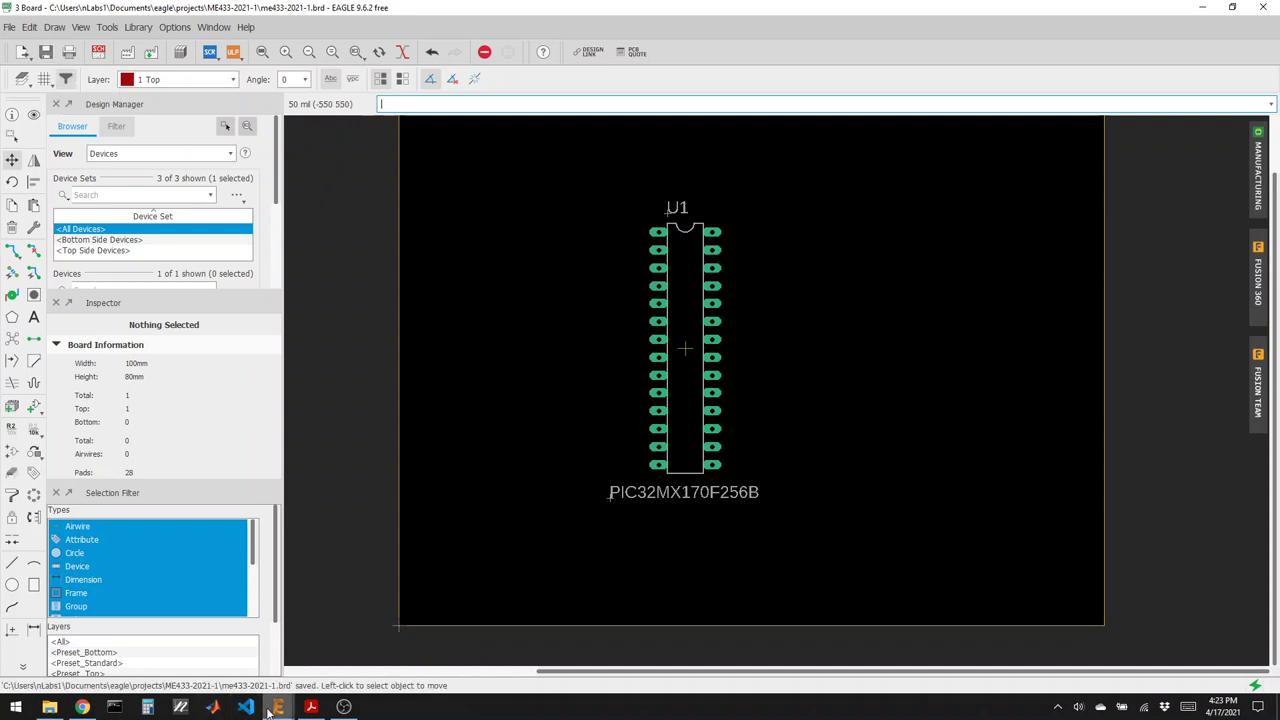
mouse_move(278, 706)
left_click(320, 645)
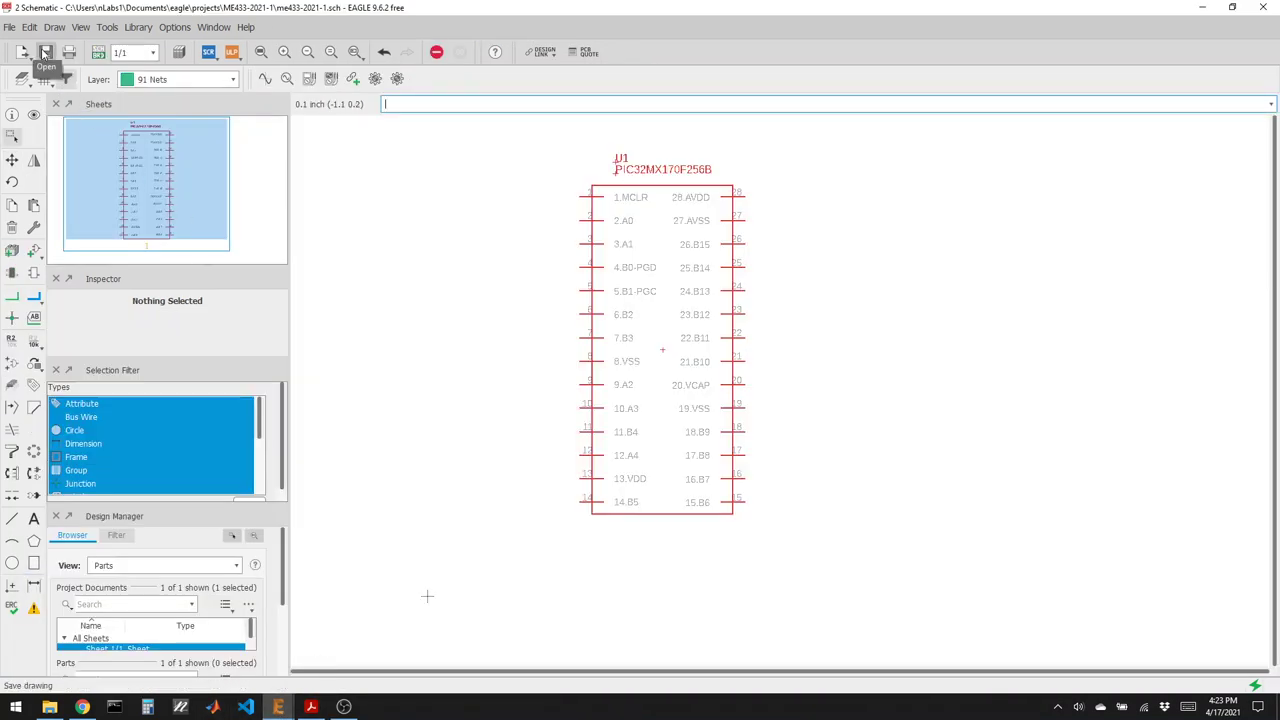
Switch to the me433-2021-1 library and create a new symbol named MICROUSB.
left_click(289, 708)
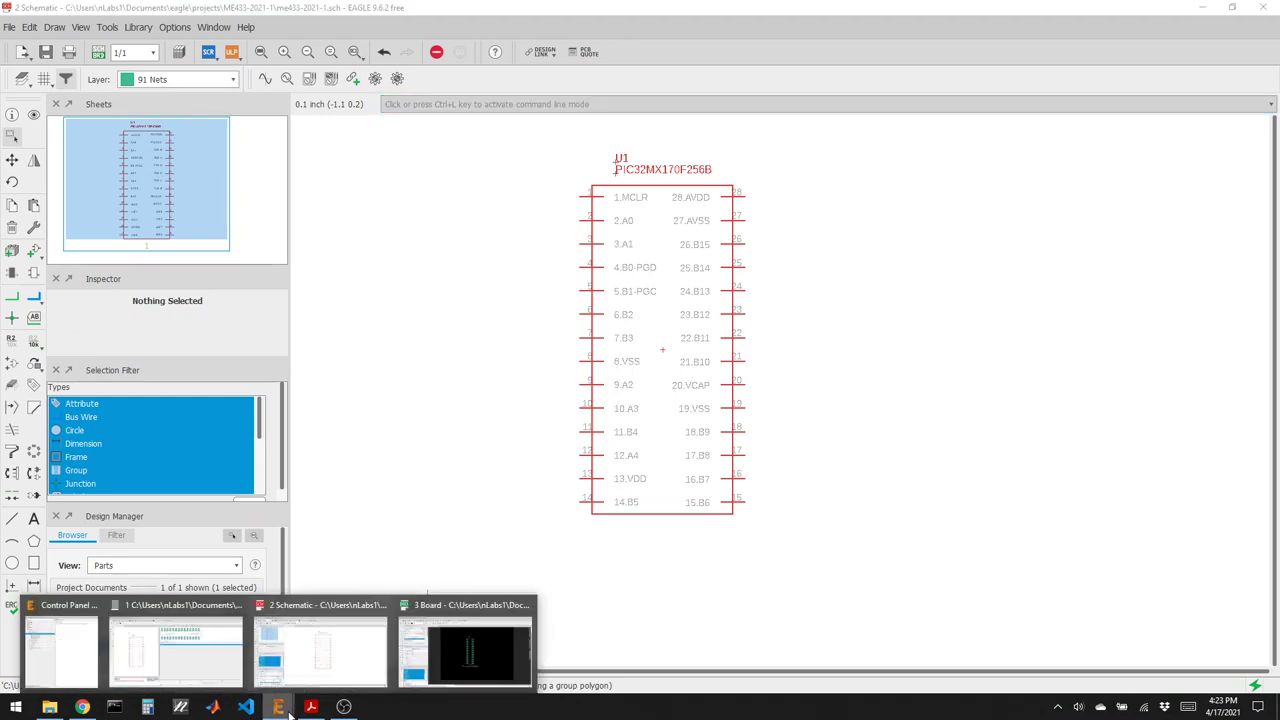
left_click(214, 663)
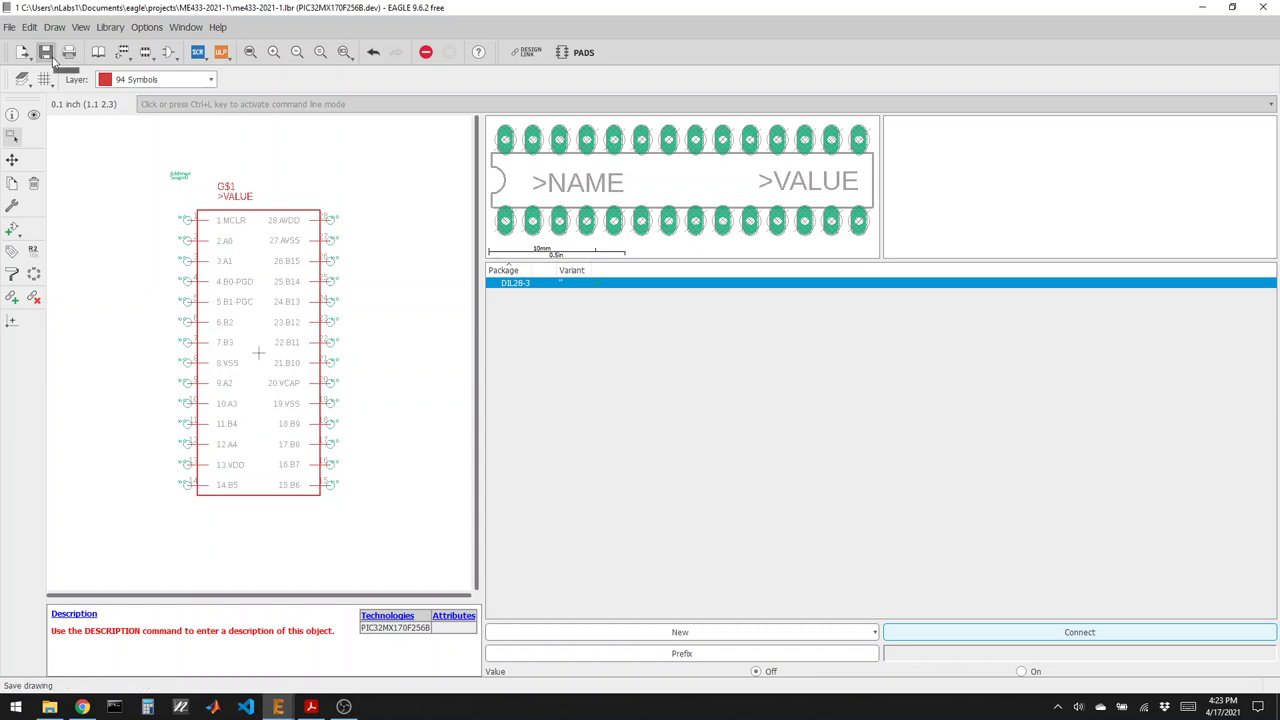
left_click(168, 52)
left_click(57, 292)
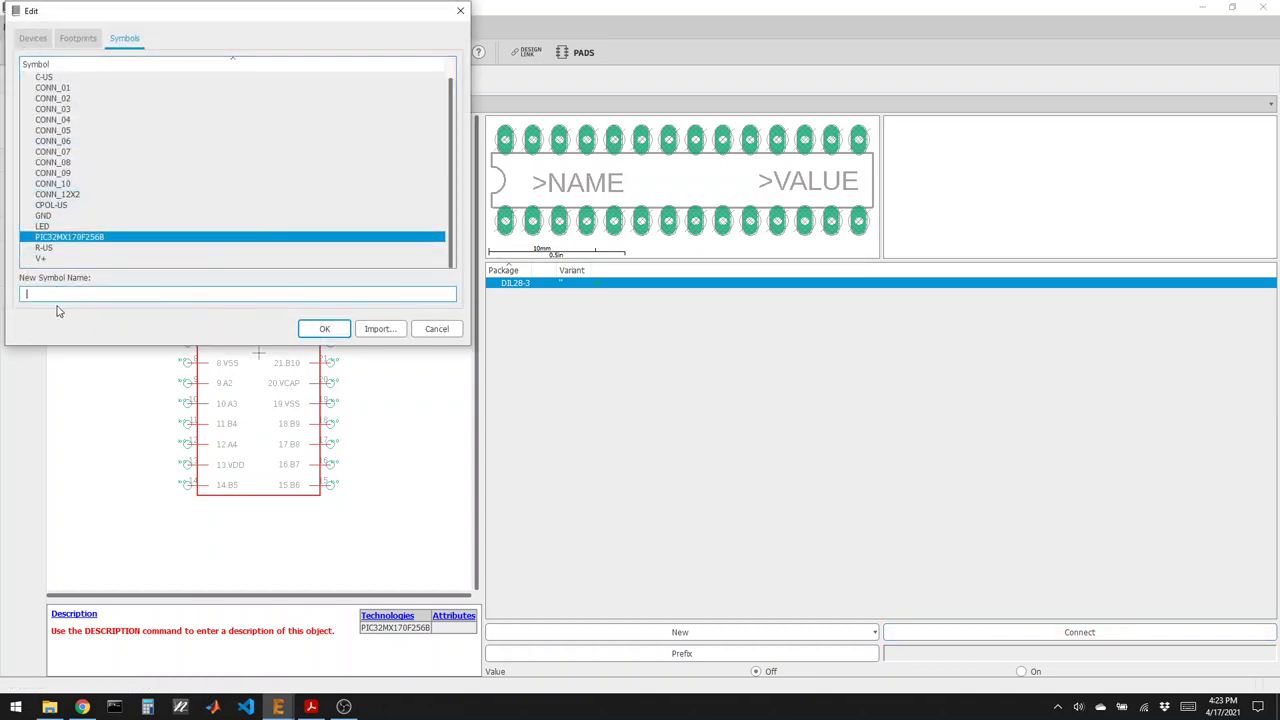
type("USBUSB")
left_click(322, 332)
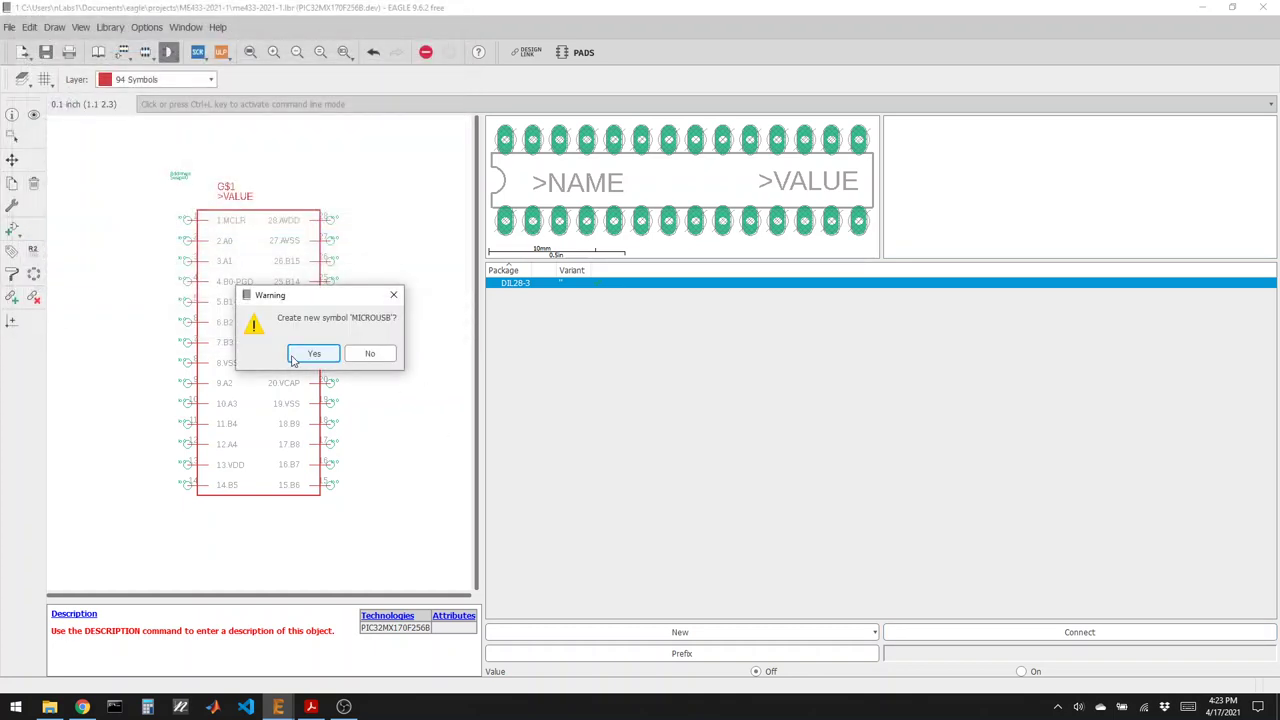
left_click(292, 356)
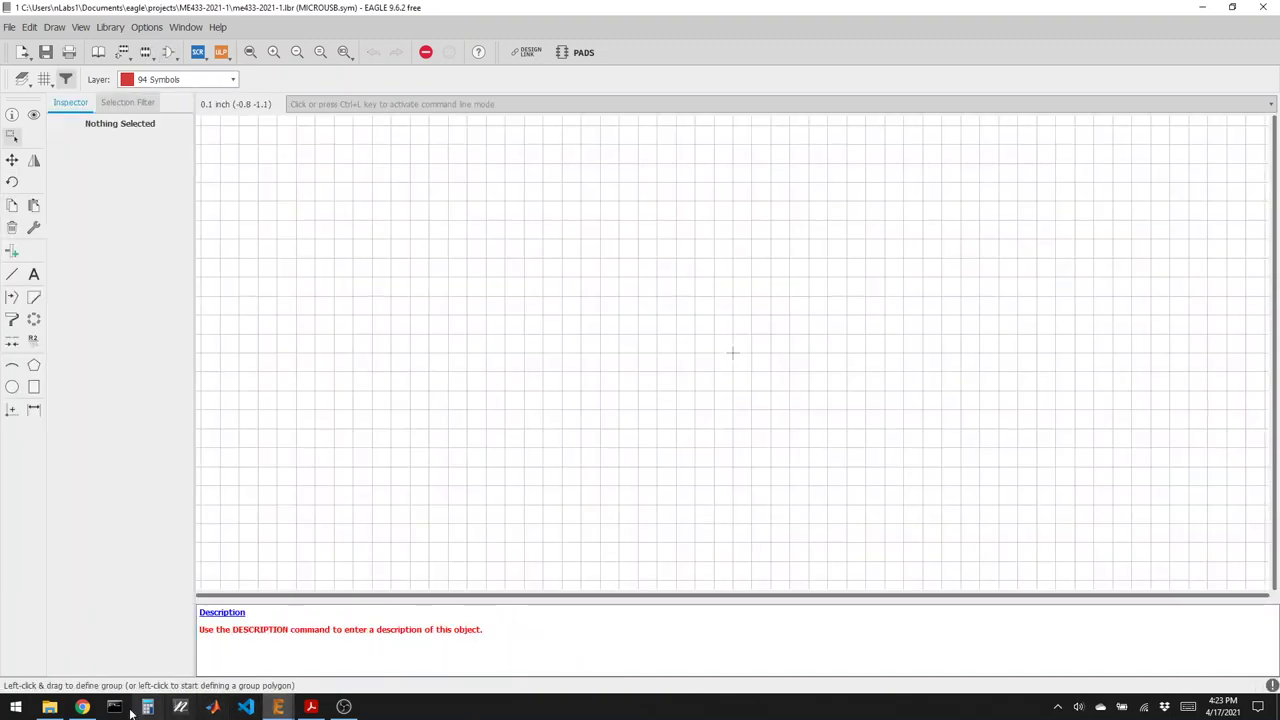
Switch to Chrome and examine the micro USB pinout table and the connector's datasheet drawing for pin names and numbering.
left_click(82, 706)
left_click(155, 11)
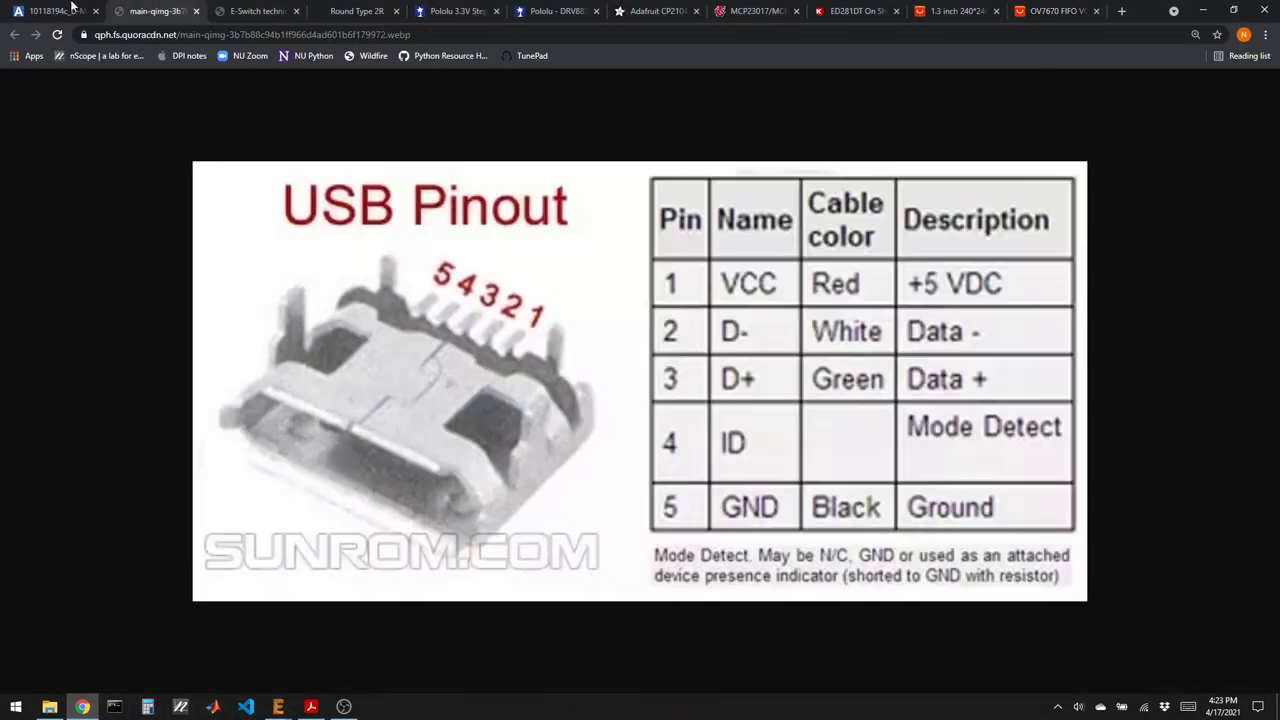
left_click(37, 8)
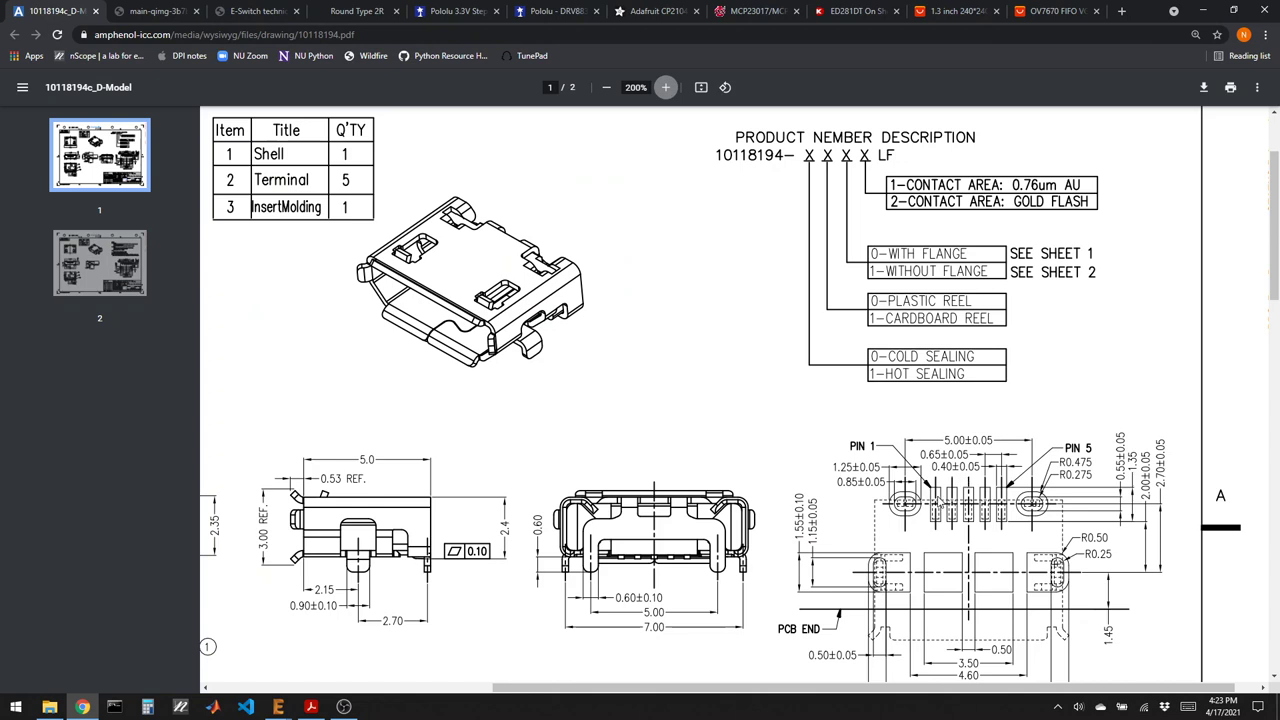
left_click(155, 11)
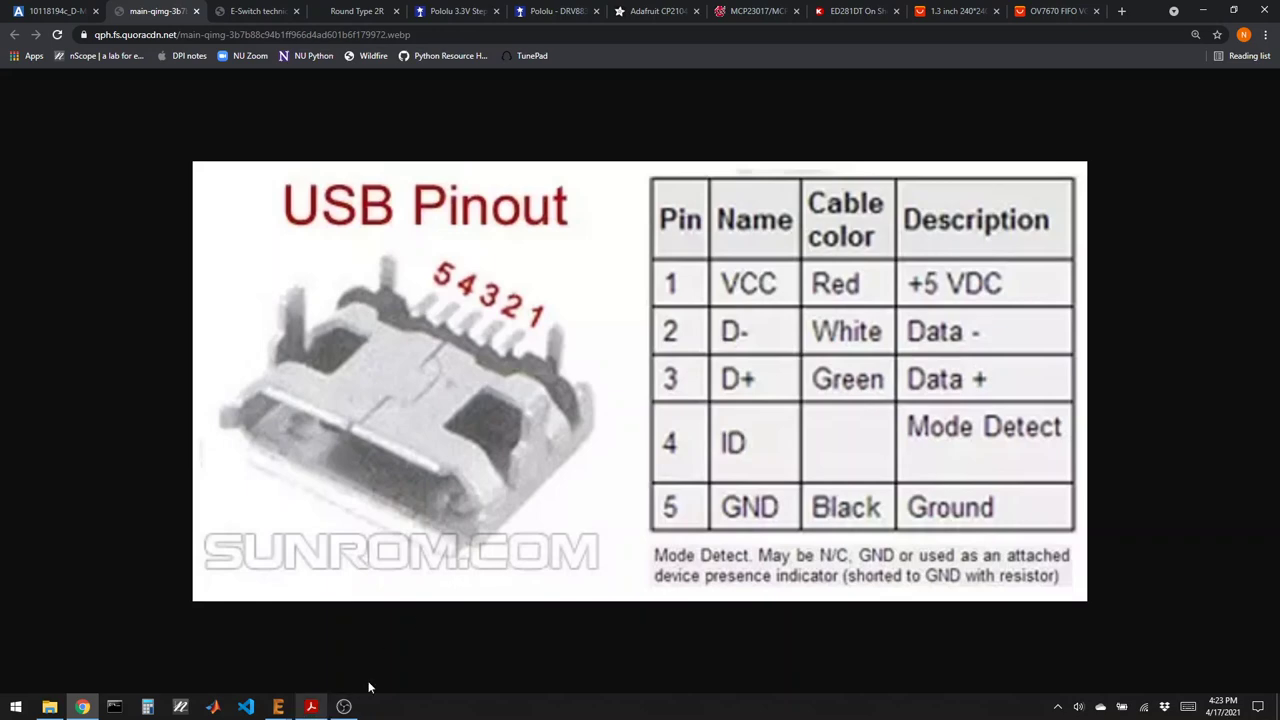
Return to the MICROUSB symbol in EAGLE and place five pins in a vertical column 0.2 inch left of the origin, spaced 0.2 inch apart.
left_click(278, 712)
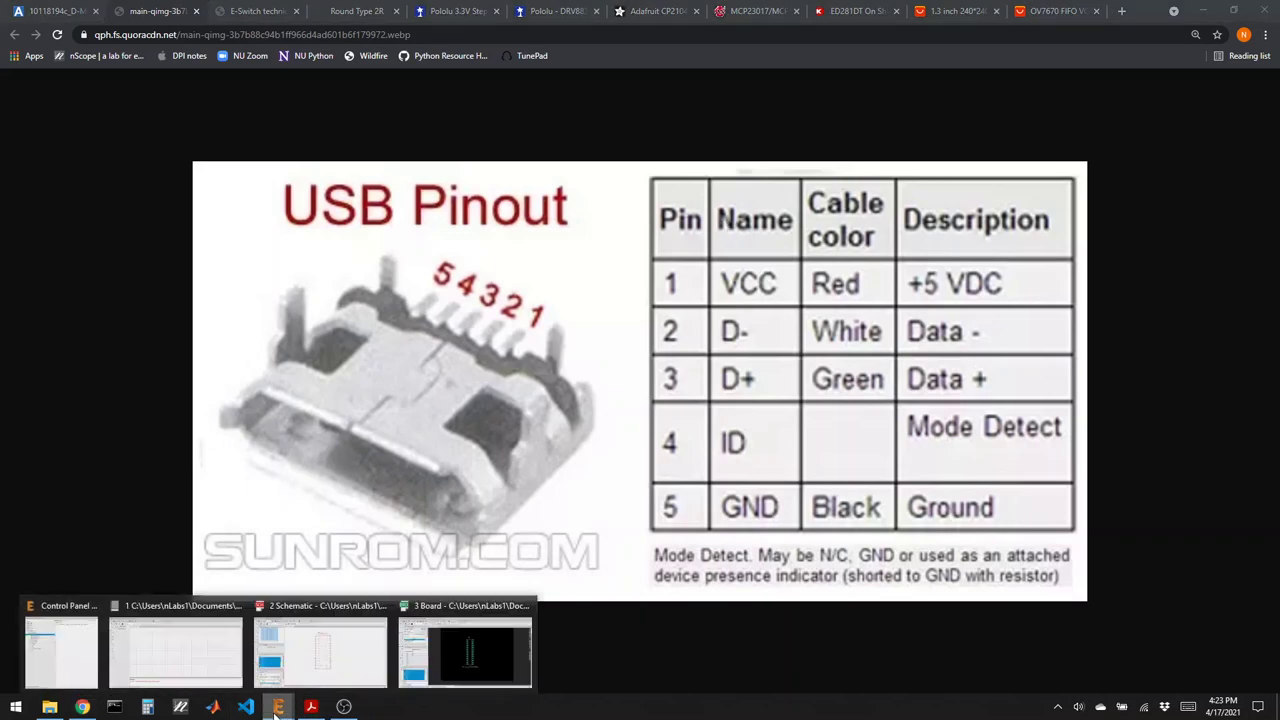
left_click(196, 664)
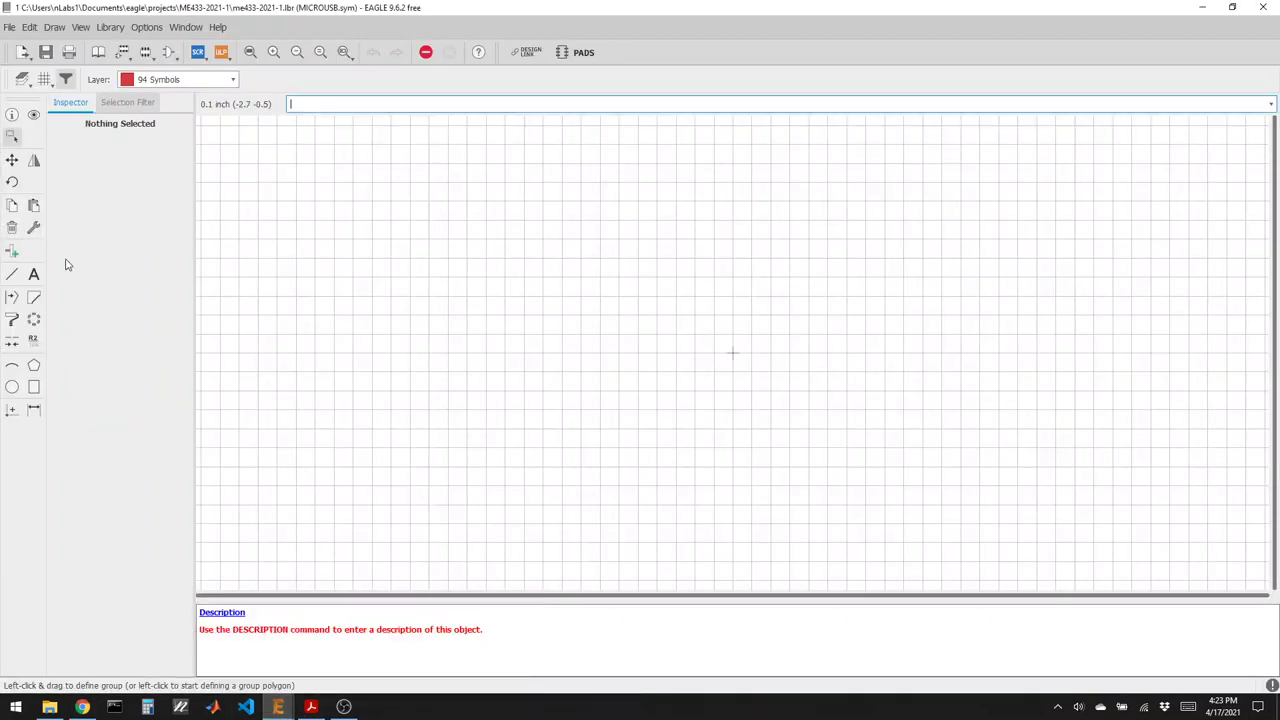
left_click(12, 251)
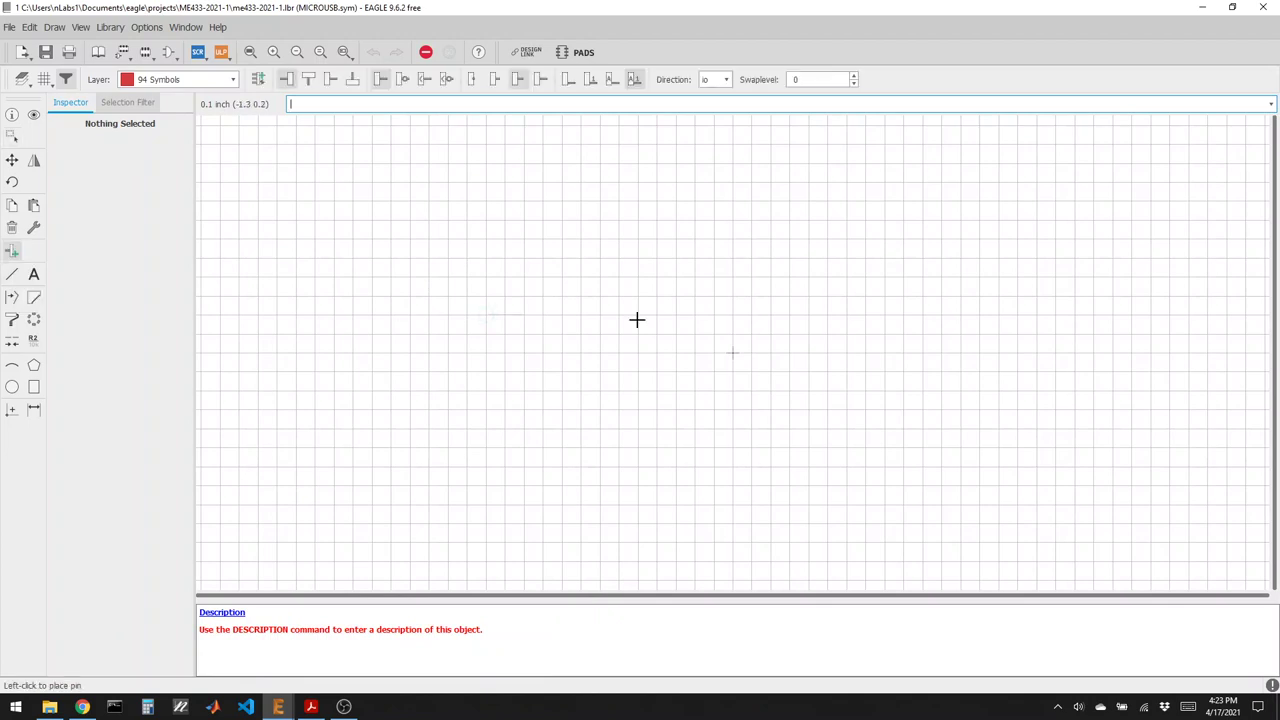
left_click(695, 276)
left_click(695, 314)
left_click(695, 352)
left_click(695, 390)
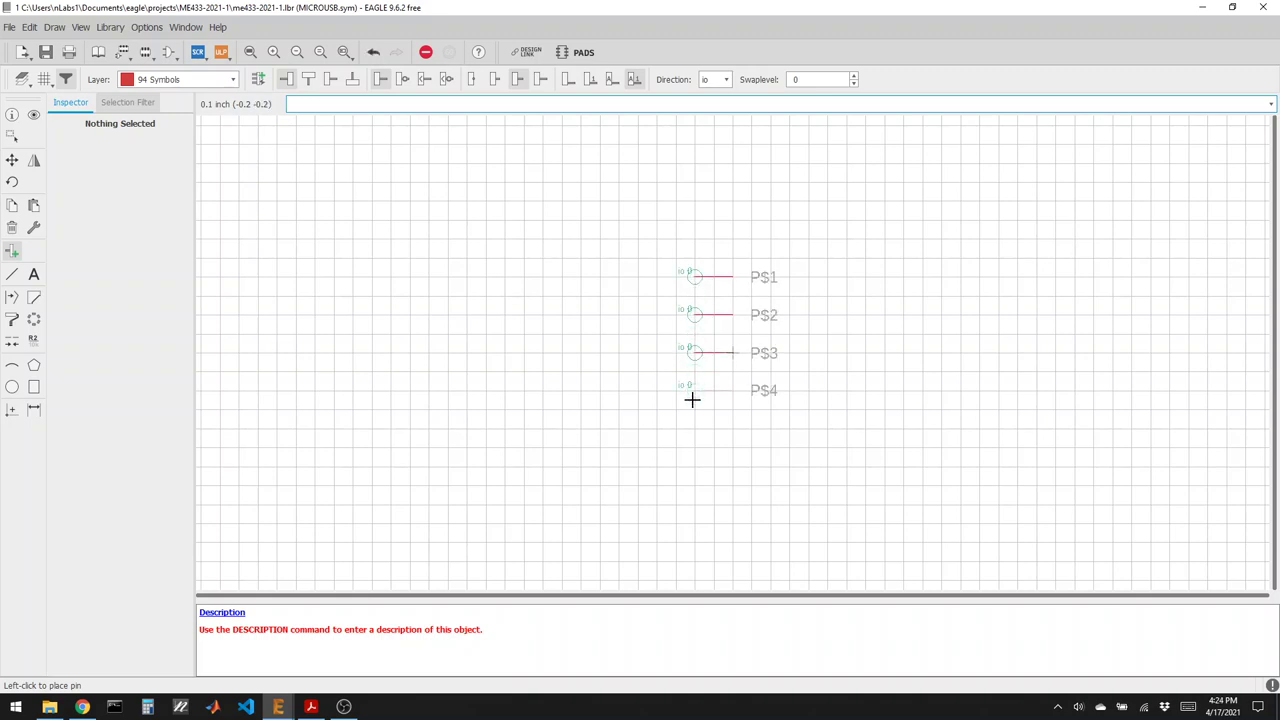
left_click(695, 428)
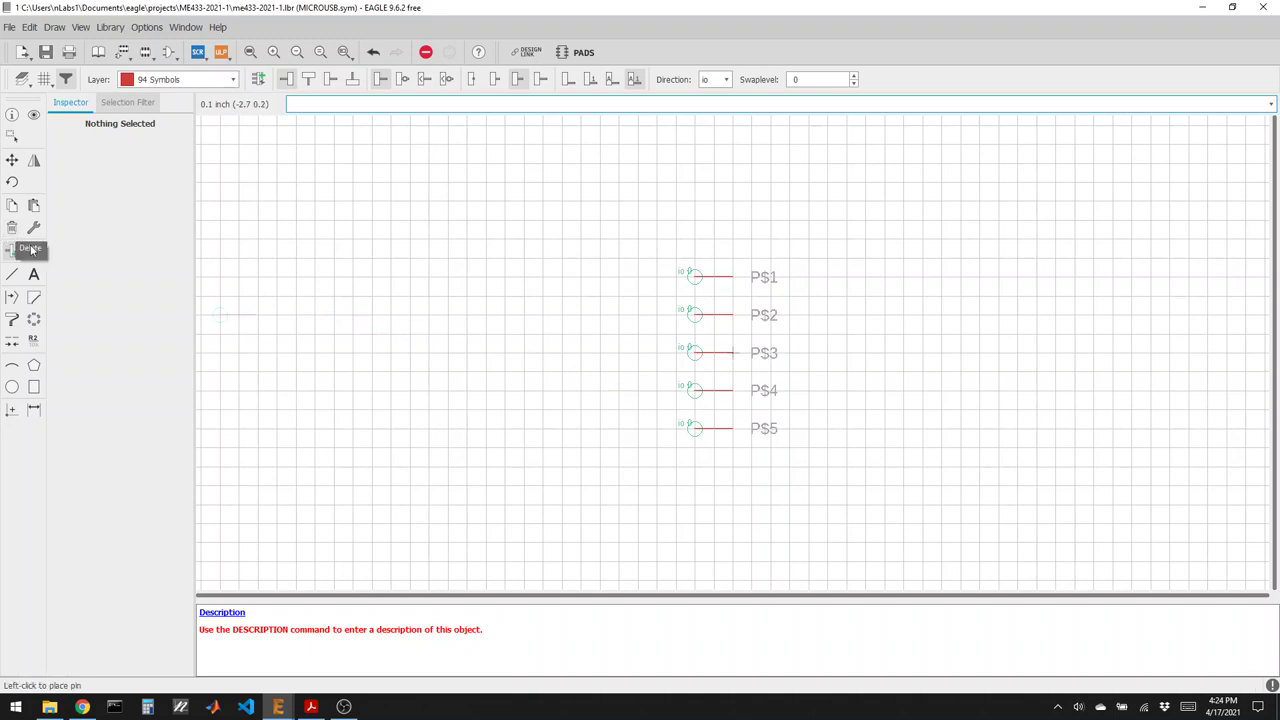
Check the USB pinout in Chrome, return to EAGLE and rename the topmost pin of the MICROUSB symbol as 1.VBUS.
left_click(80, 707)
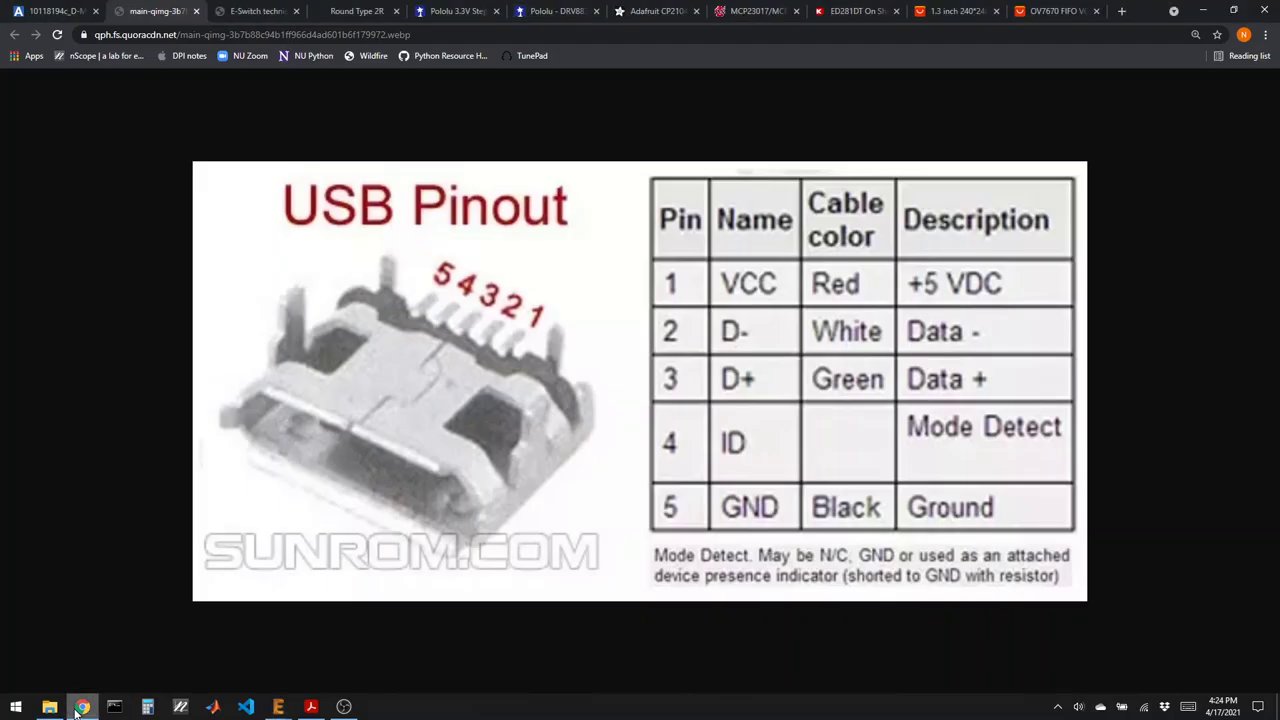
left_click(80, 707)
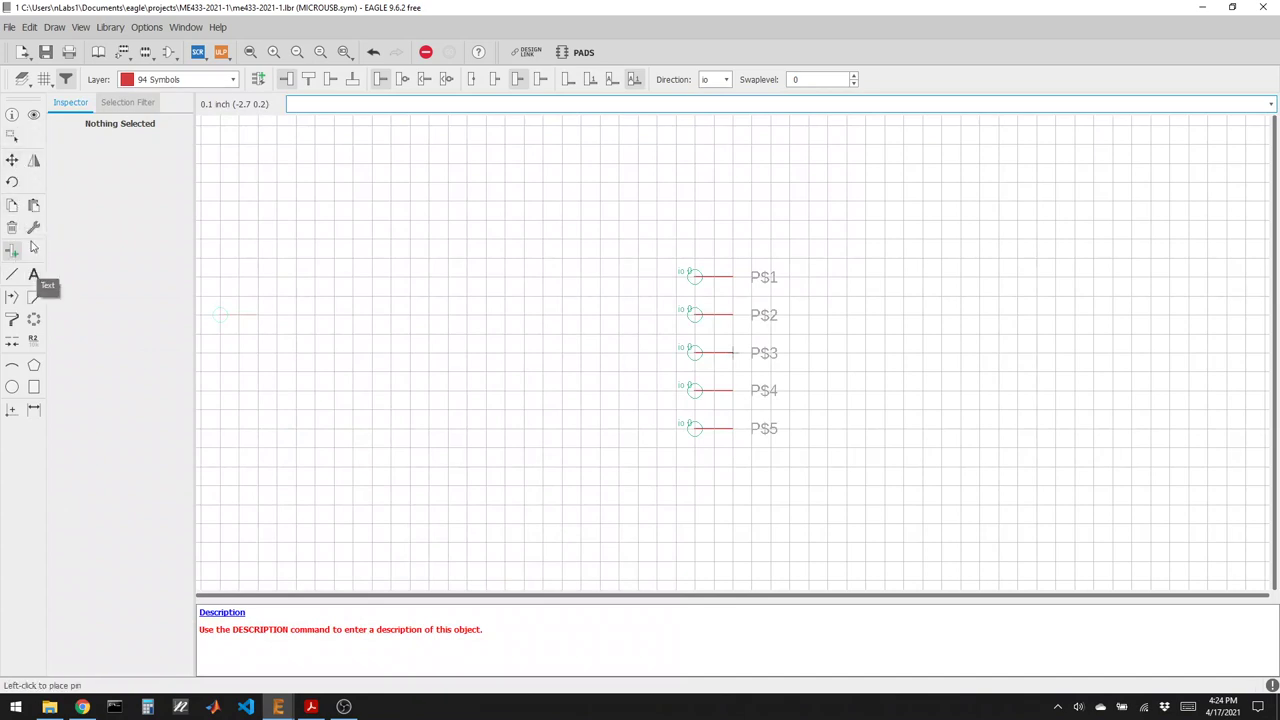
left_click(33, 339)
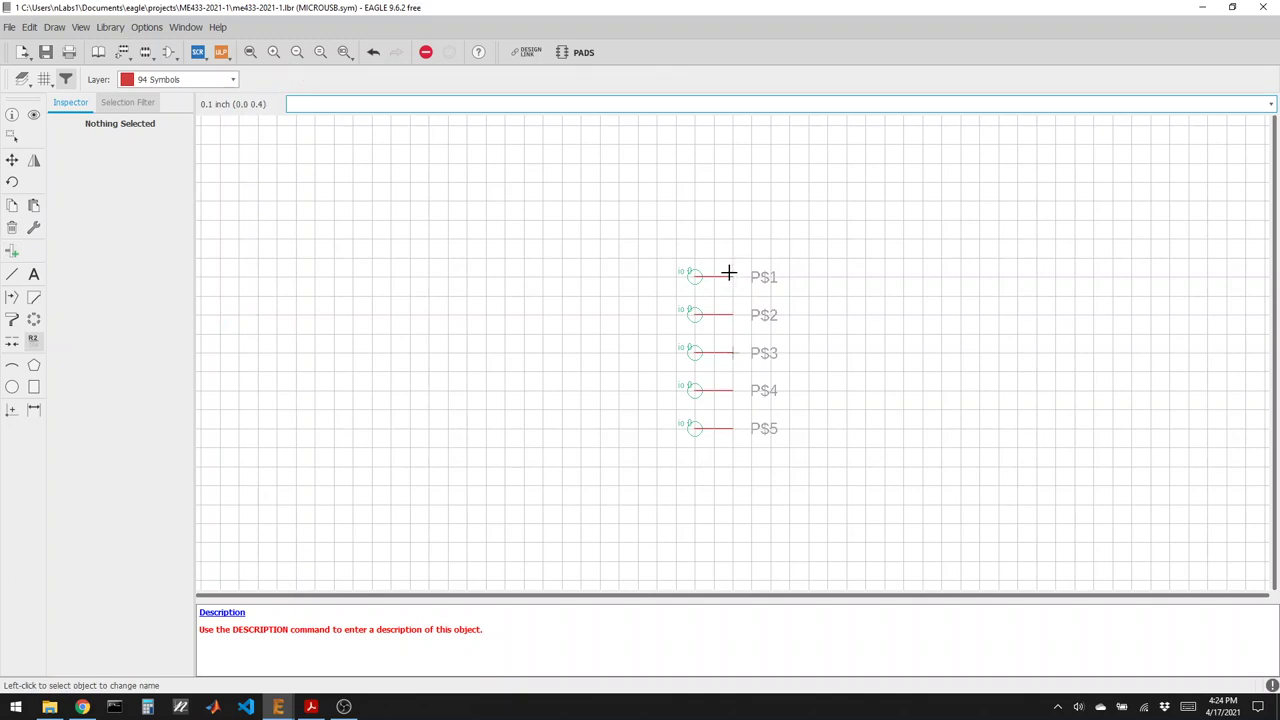
left_click(694, 277)
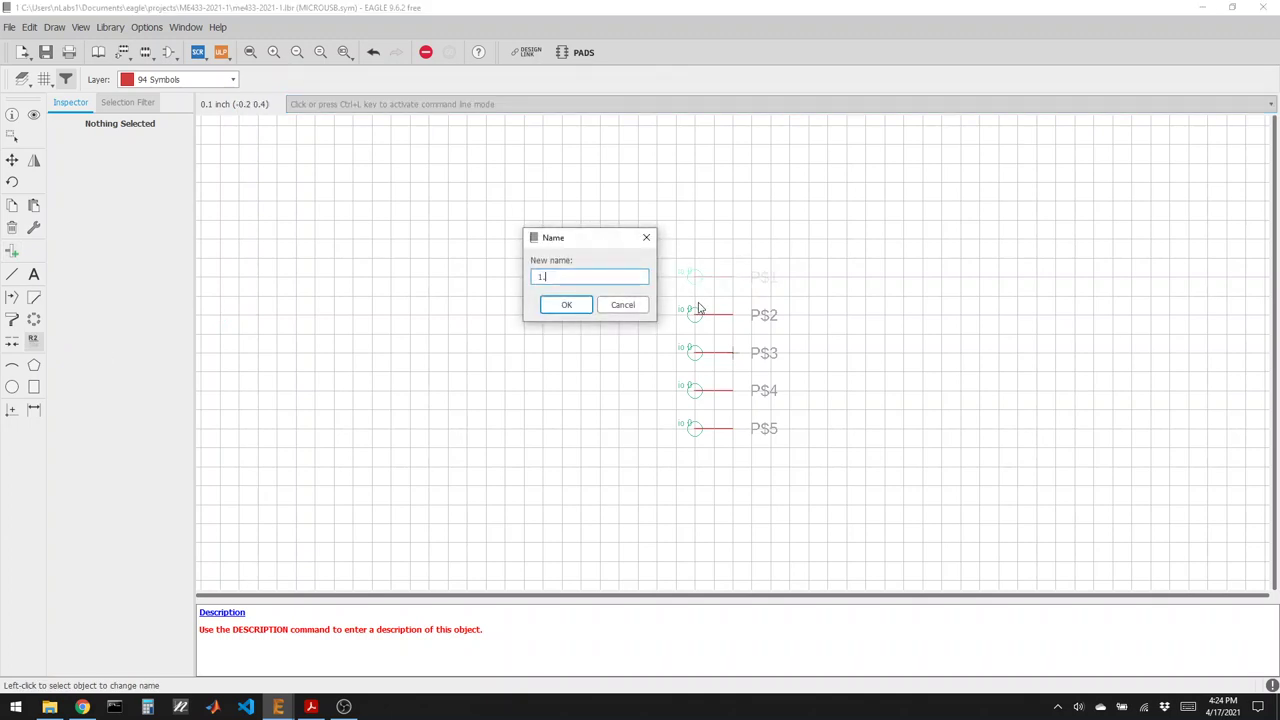
type("1.VBUS")
key("Return")
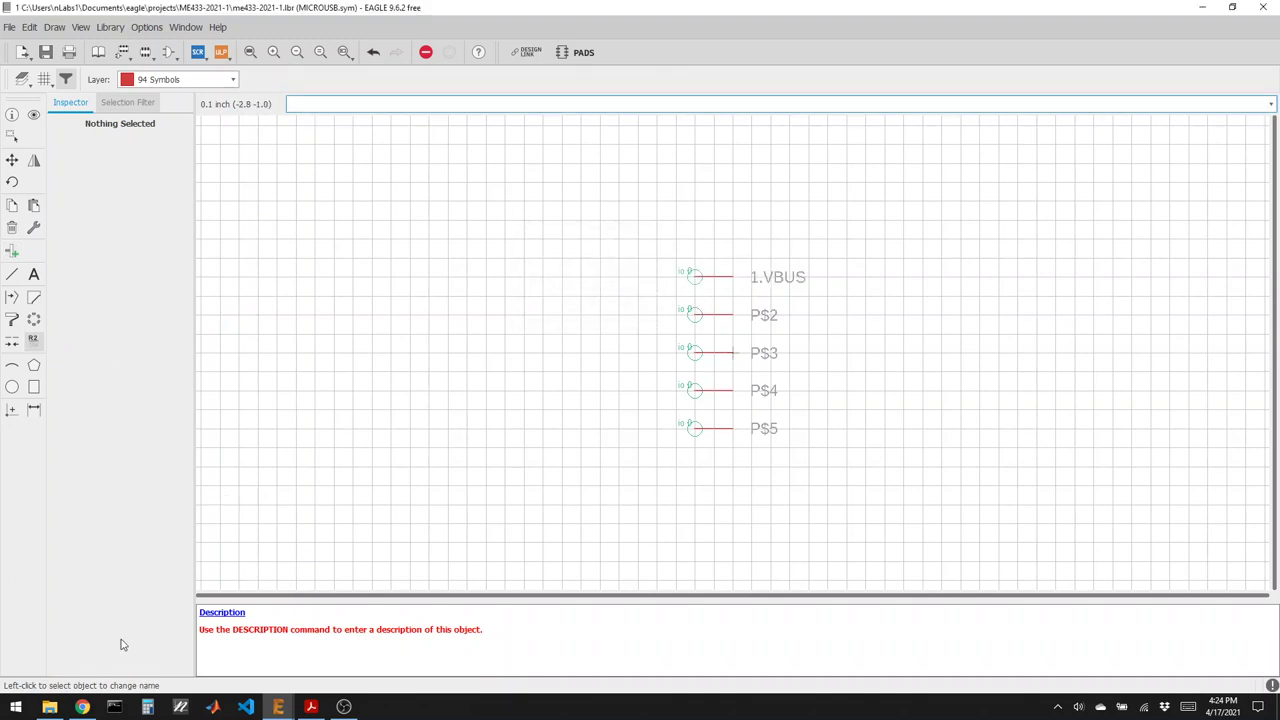
Check the pinout in Chrome again, and rename the second and third pins in EAGLE as 2.D- and 3.D+.
left_click(88, 708)
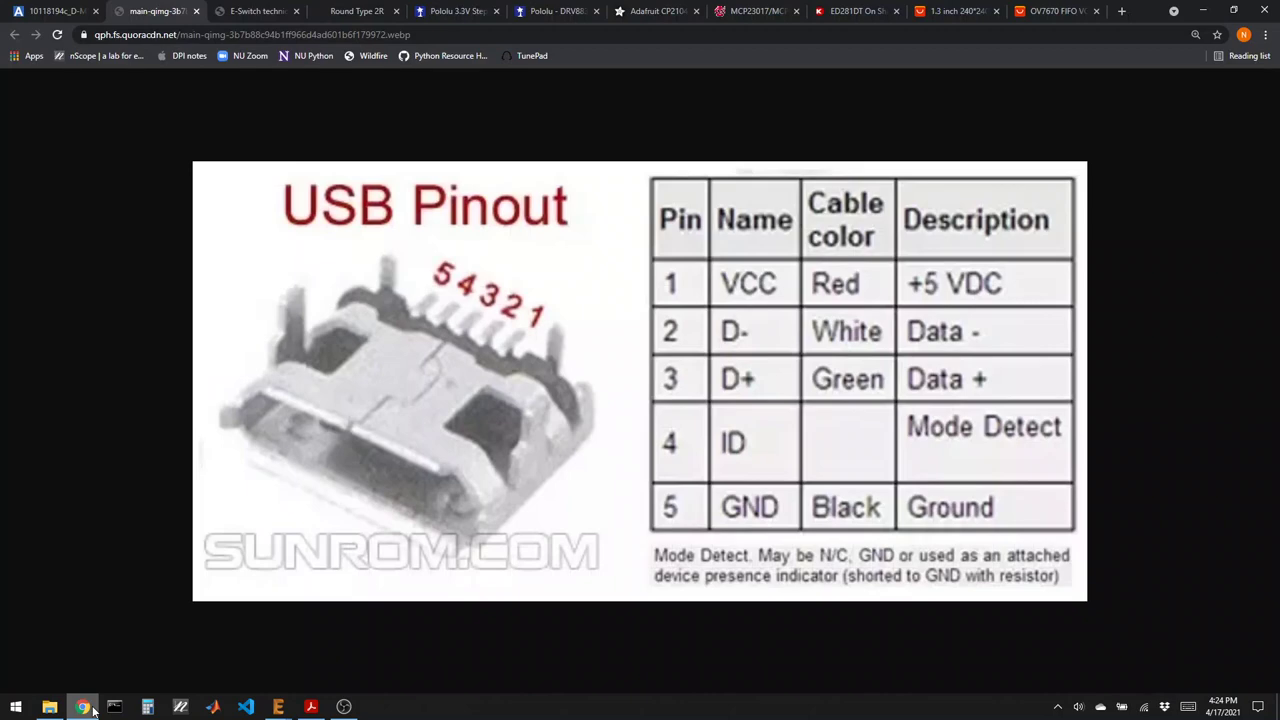
left_click(88, 708)
left_click(694, 320)
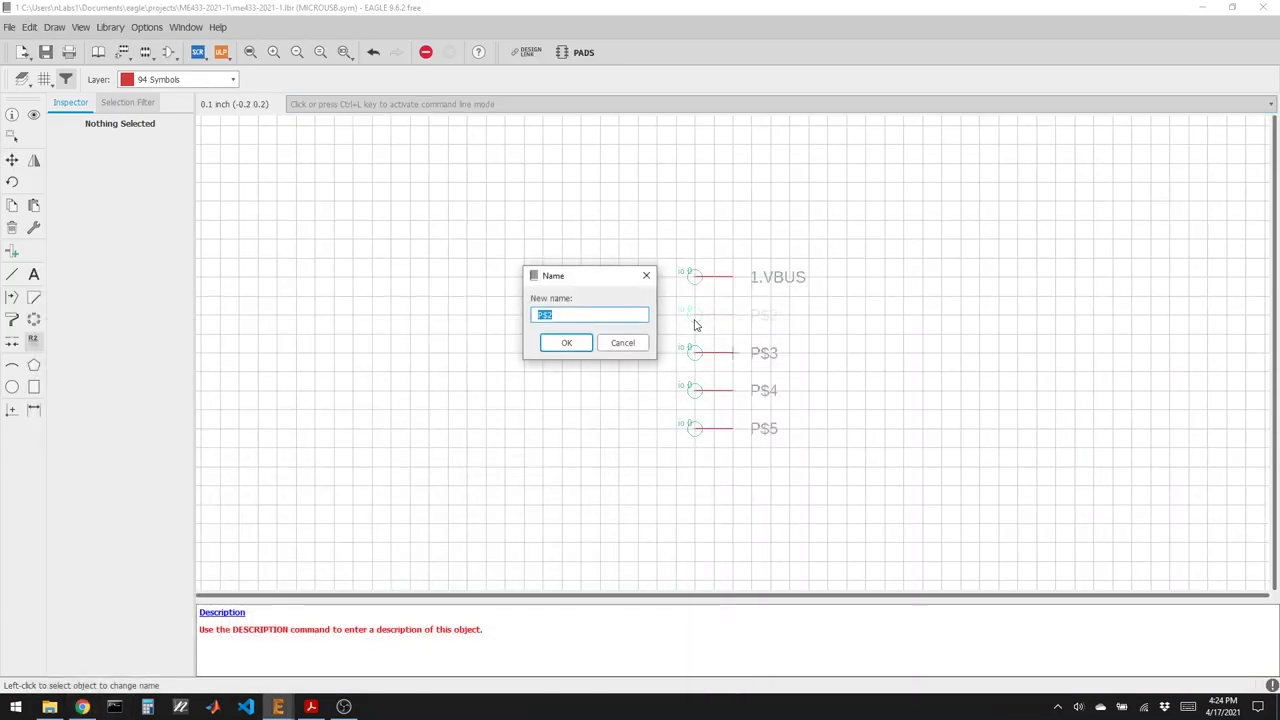
type("2.D-")
key("Return")
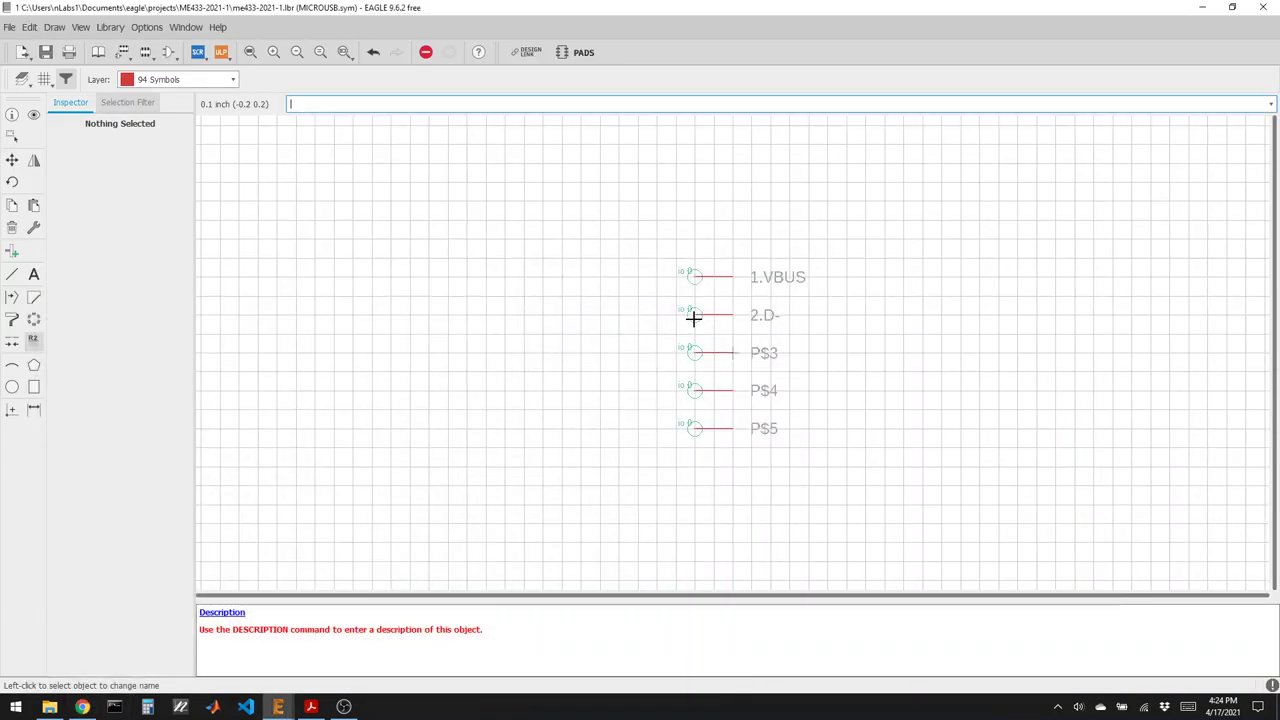
left_click(694, 354)
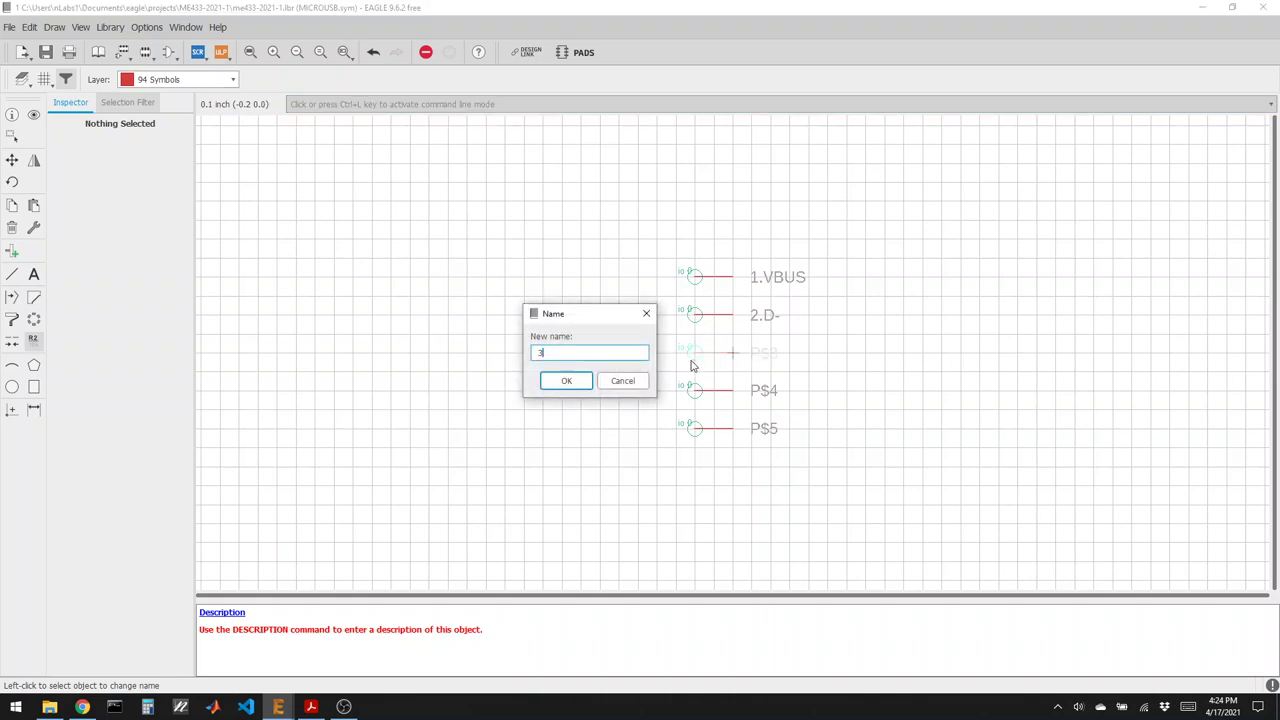
type("3.D+")
key("Return")
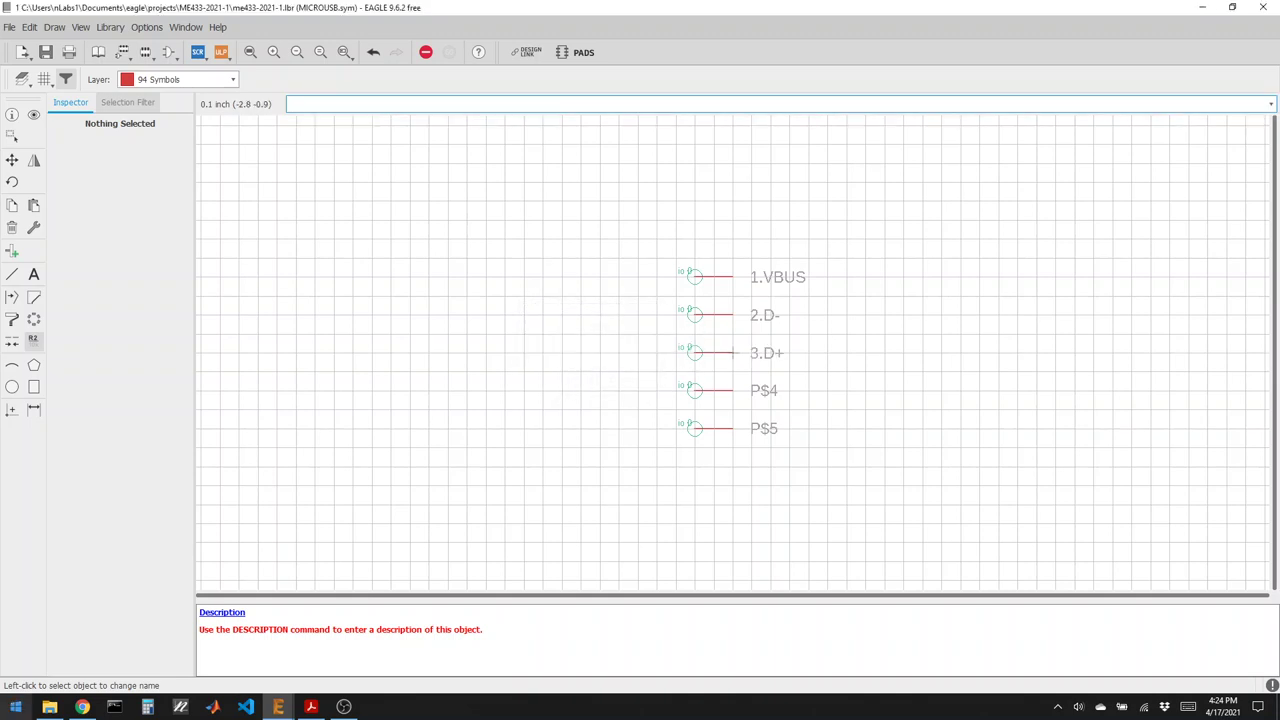
Recheck the pinout in Chrome, and rename the last two pins in EAGLE as 4.ID and 5.GND.
left_click(84, 708)
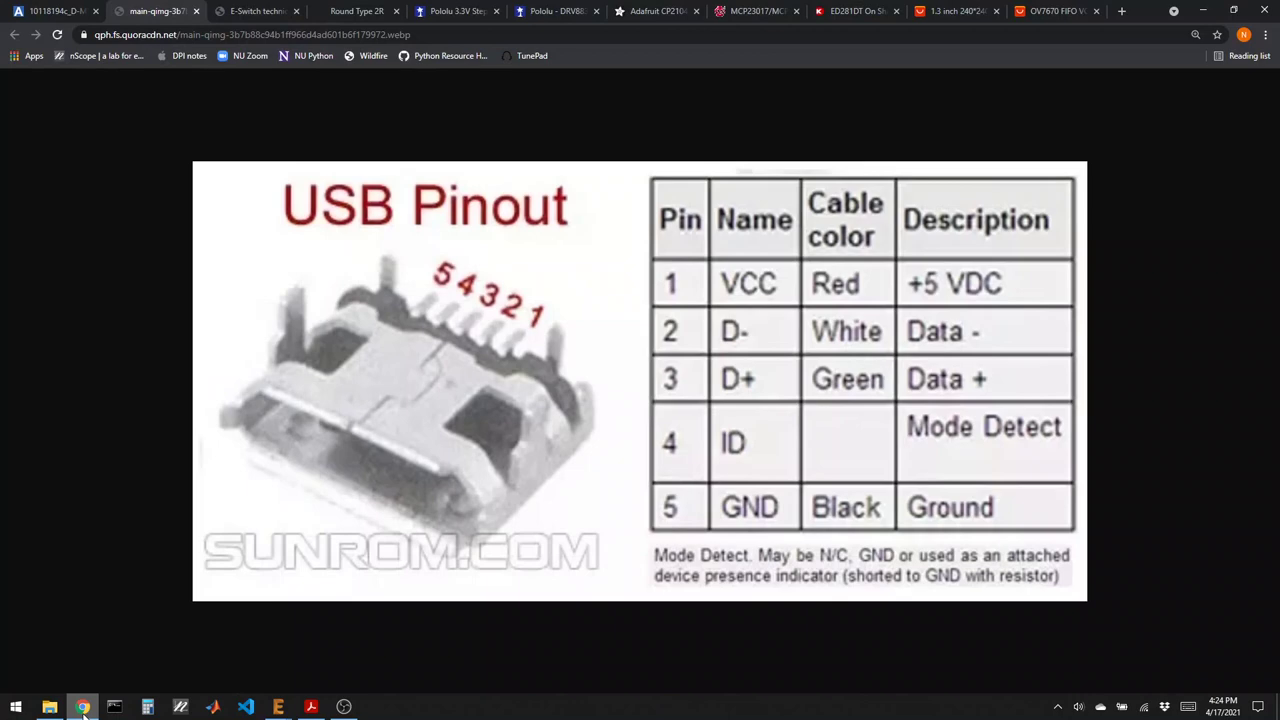
left_click(84, 708)
left_click(693, 389)
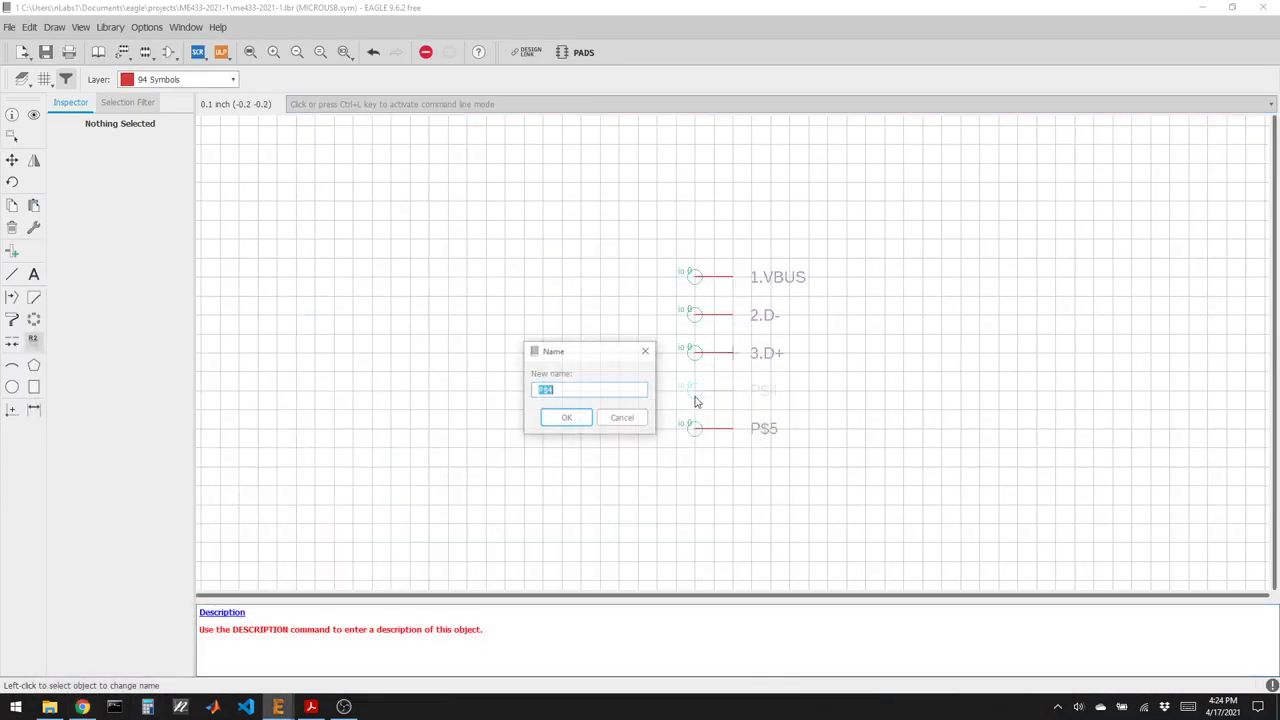
type("4.ID")
key("Return")
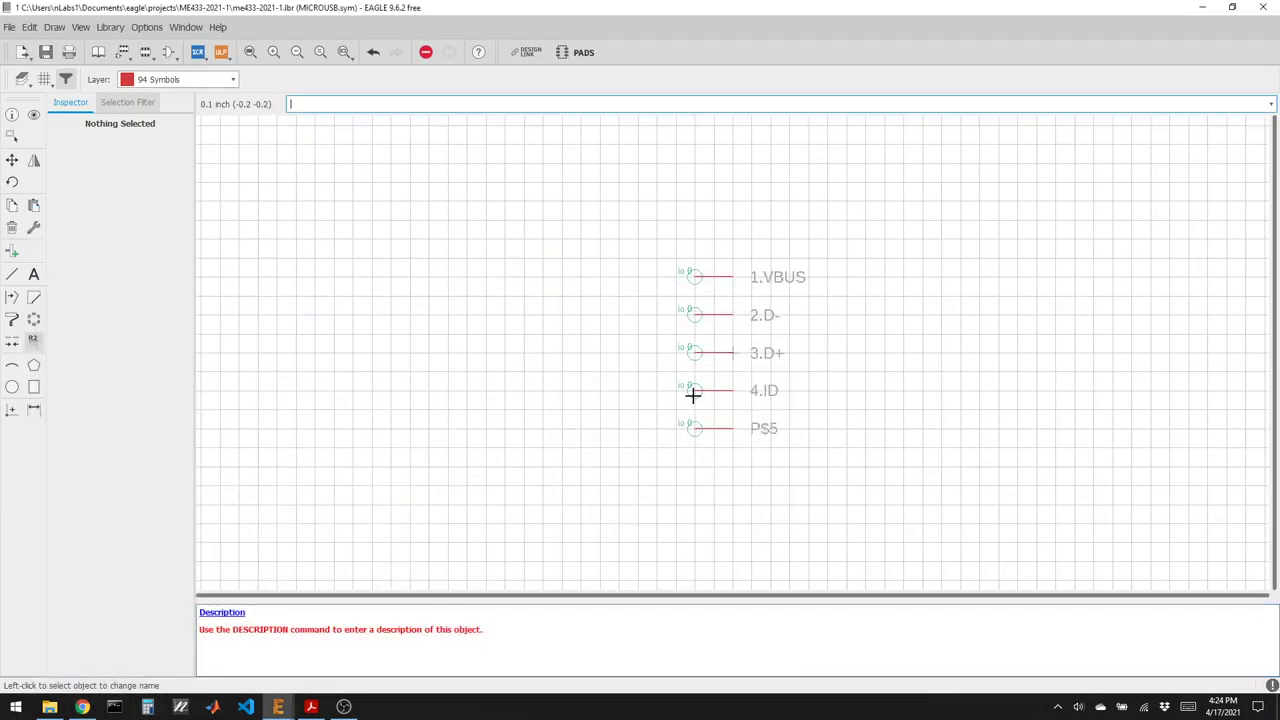
left_click(697, 432)
type("5.GND")
key("Return")
Draw a closed rectangular outline about 0.6 by 1.0 inch on the Symbols layer around the pin names, with its left edge crossing the pins.
left_click(12, 274)
left_click(715, 259)
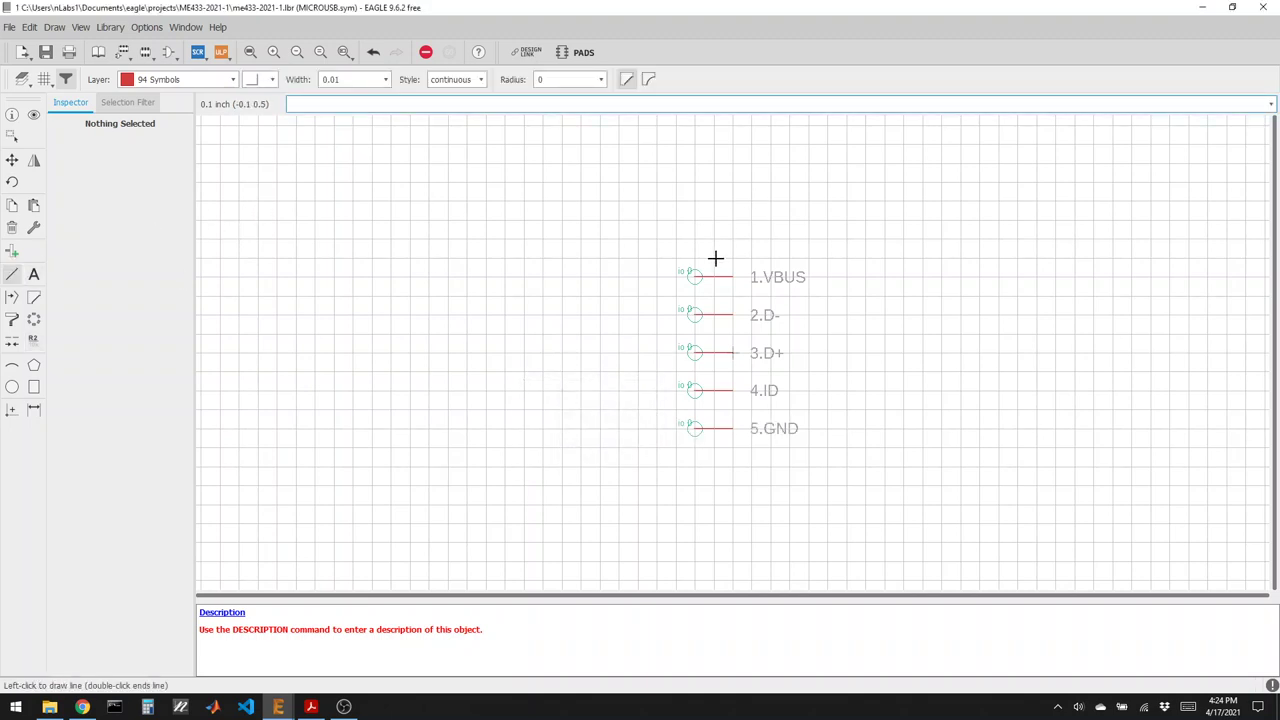
left_click(715, 447)
left_click(827, 447)
left_click(827, 259)
double_click(715, 259)
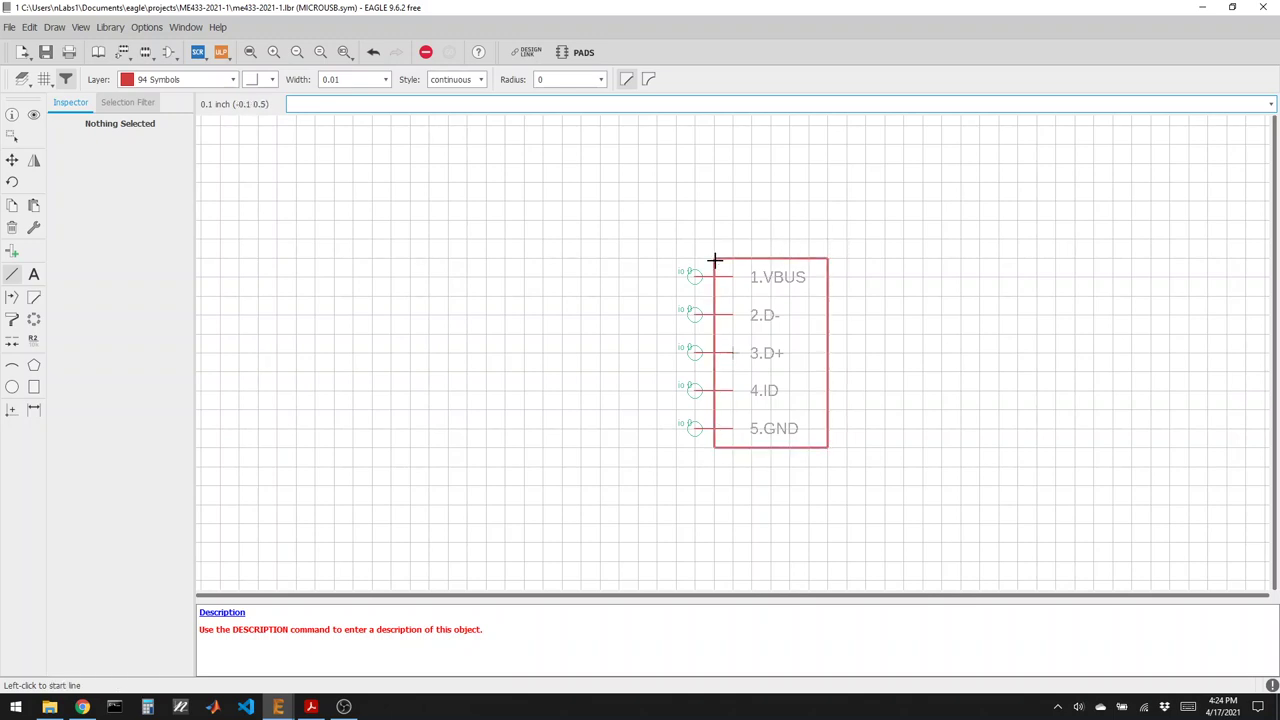
Place a >NAME text just above the symbol's rectangular outline.
left_click(33, 274)
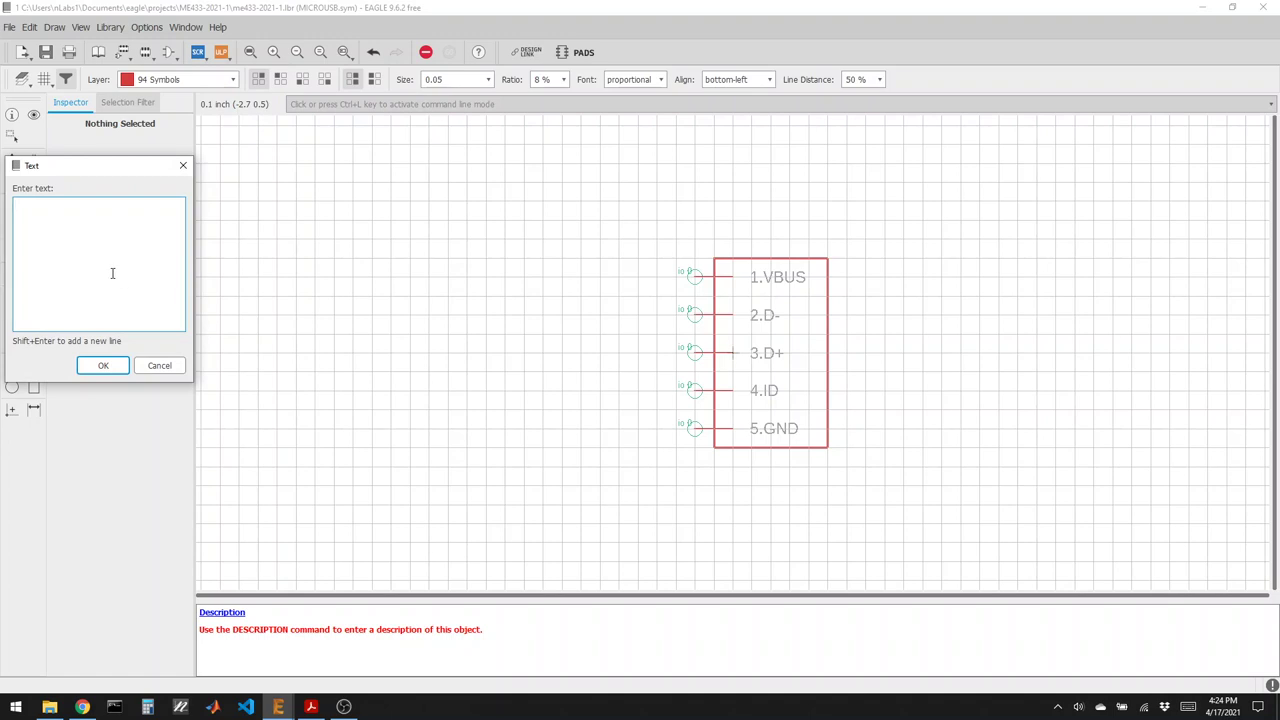
type(">NAME")
key("Return")
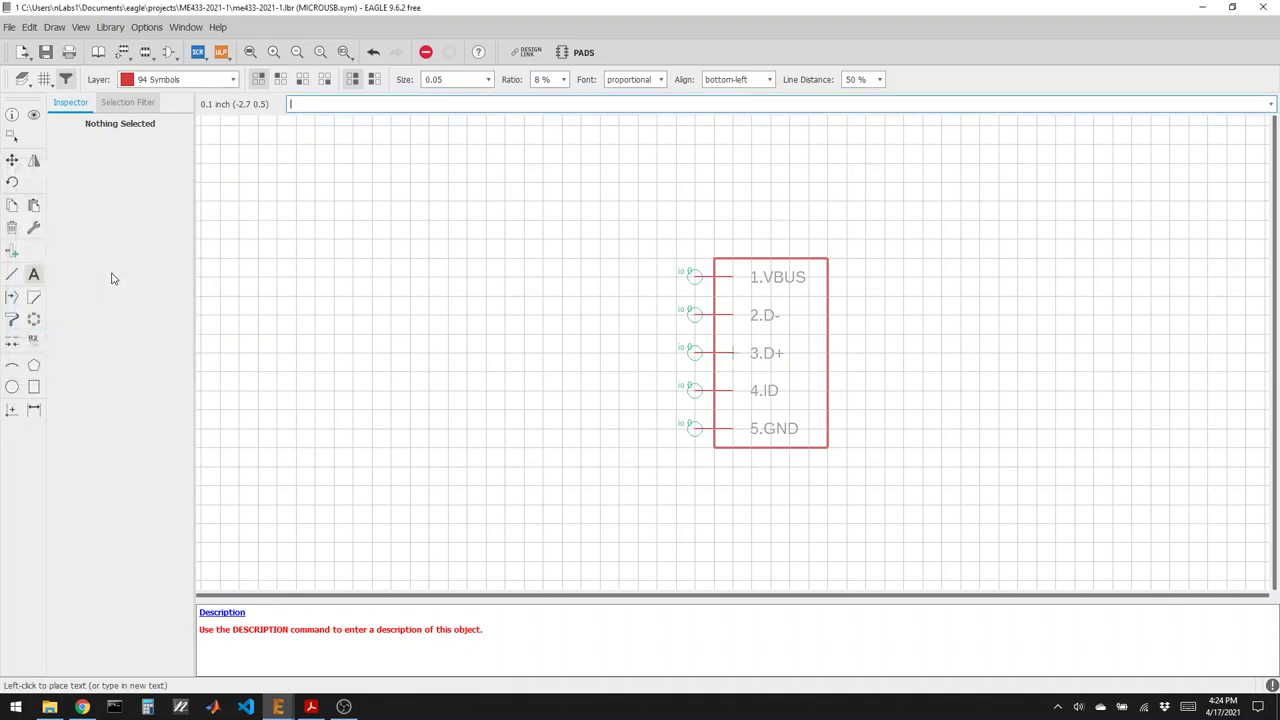
left_click(733, 240)
Place a >VALUE text just below the symbol's rectangular outline and save the library.
left_click(33, 274)
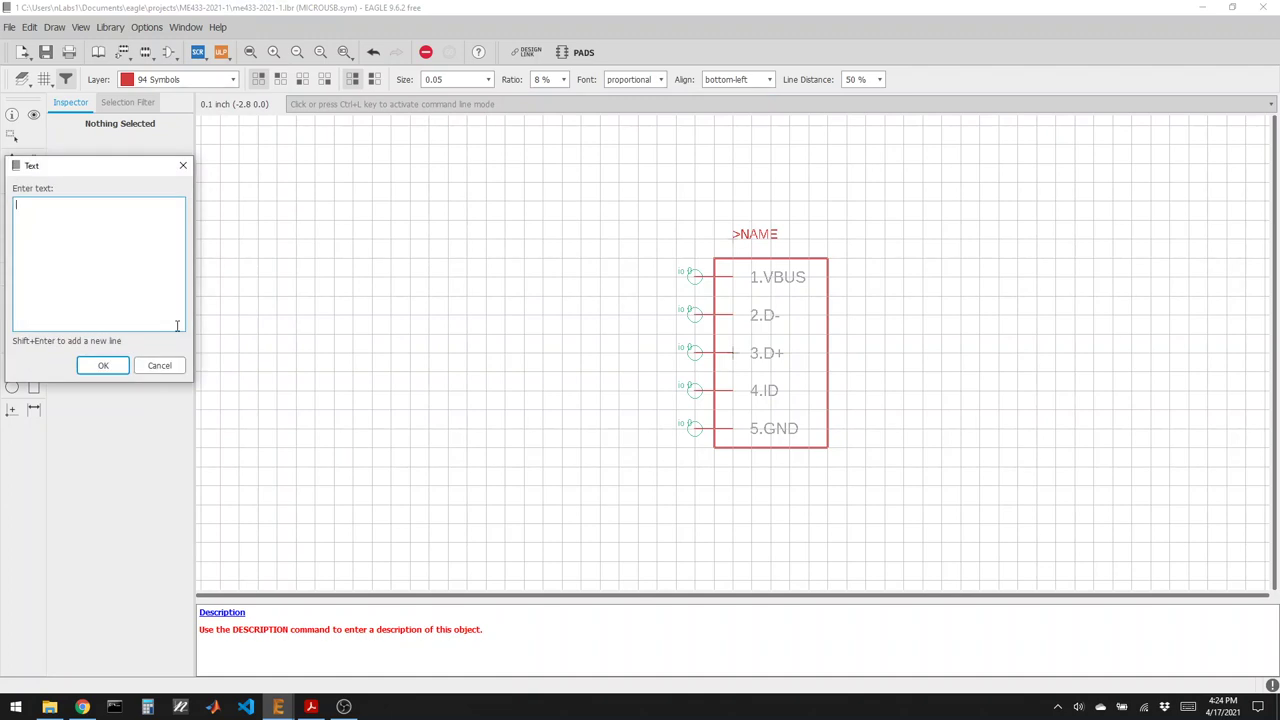
type(">VALUE")
left_click(124, 368)
left_click(729, 468)
left_click(45, 52)
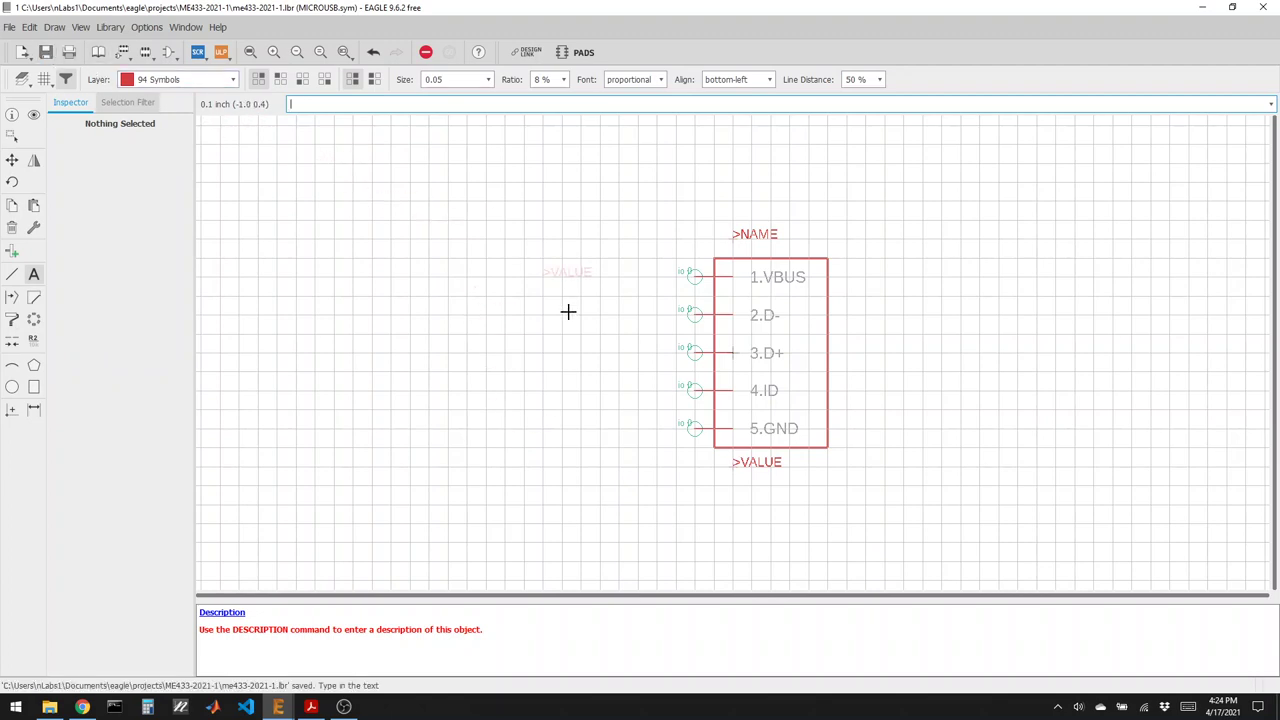
Create a new footprint named MICROUSB in the library.
left_click(146, 53)
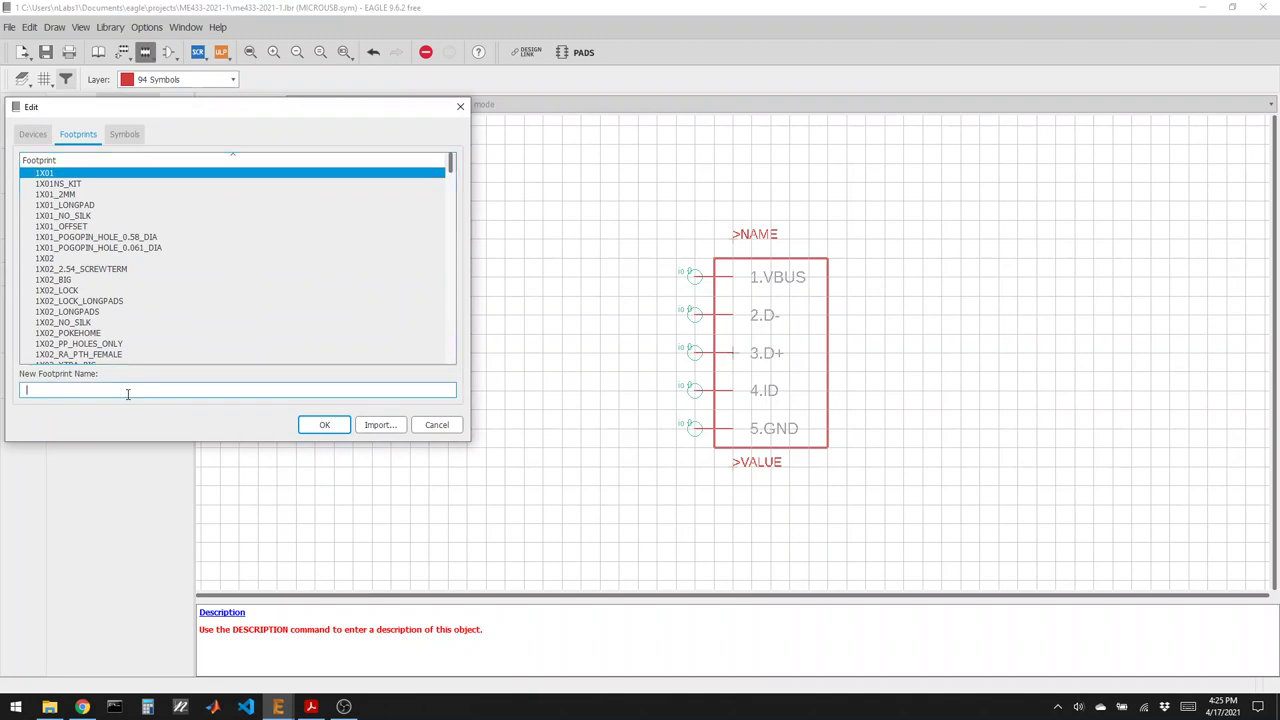
type("MICROUSB")
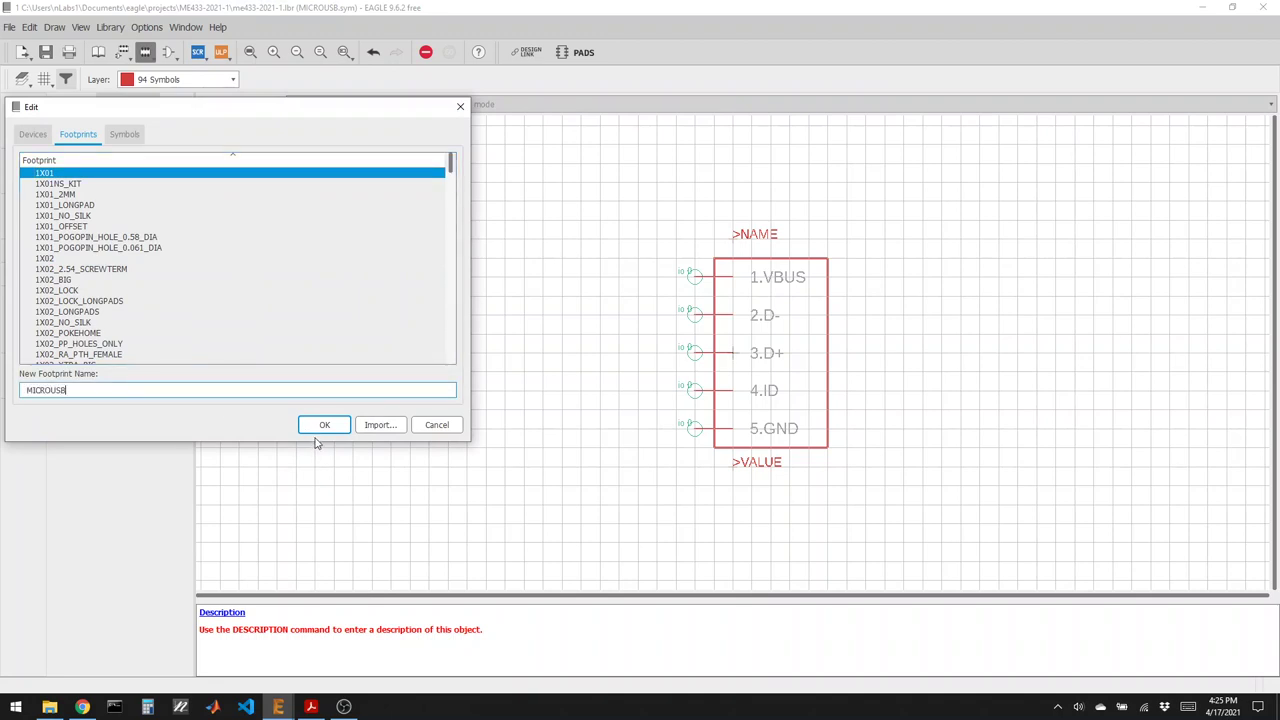
left_click(323, 424)
left_click(324, 448)
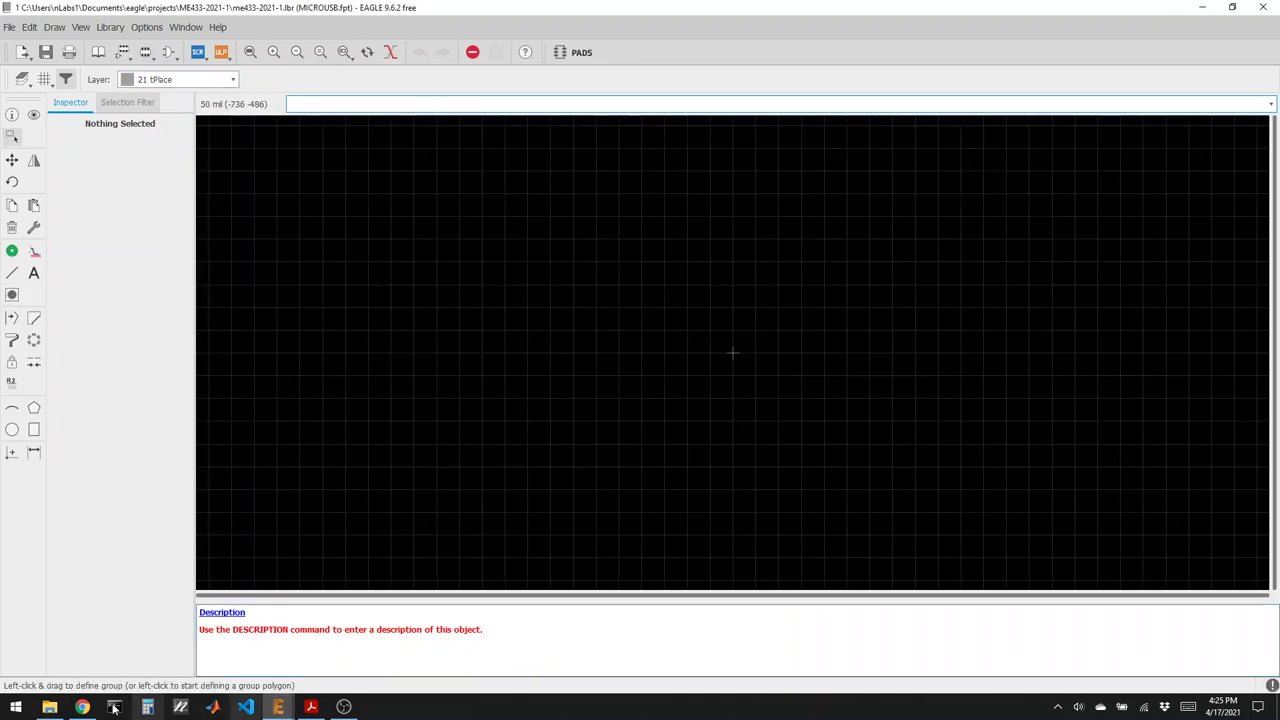
Switch to Chrome and examine the micro USB connector's datasheet drawing, especially the reference PCB layout, for pad sizes and spacing.
left_click(82, 707)
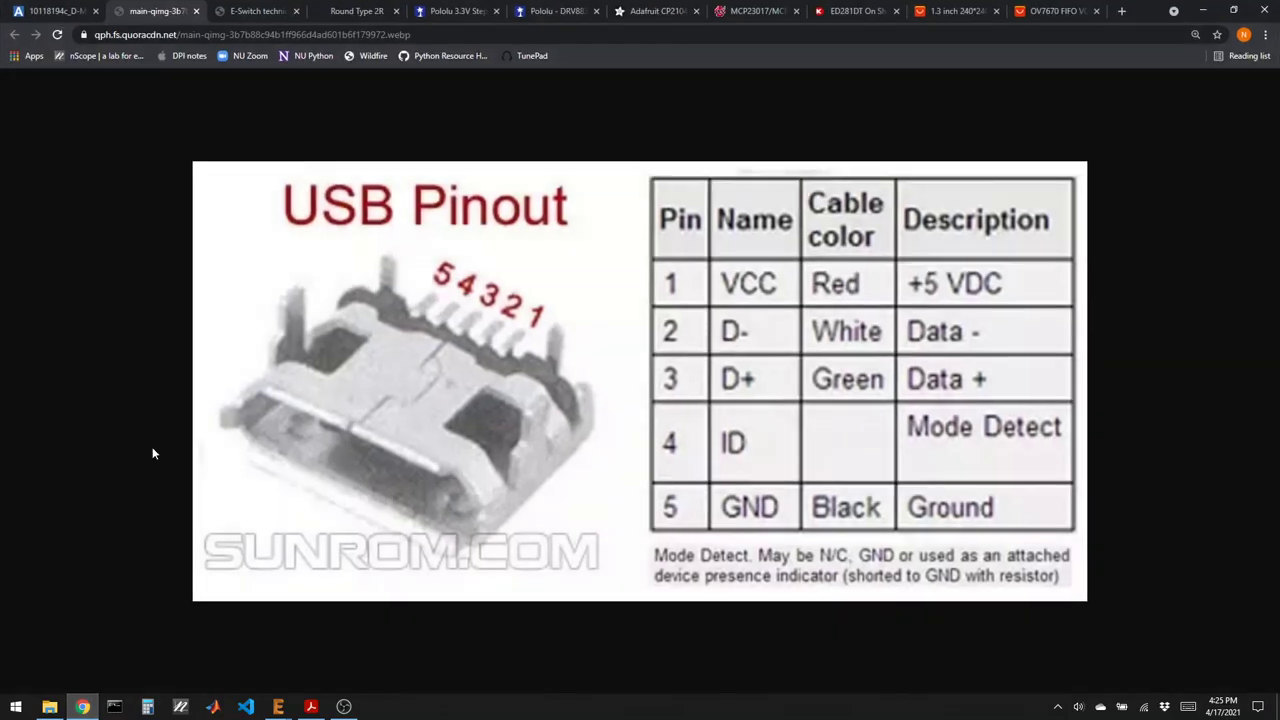
left_click(85, 10)
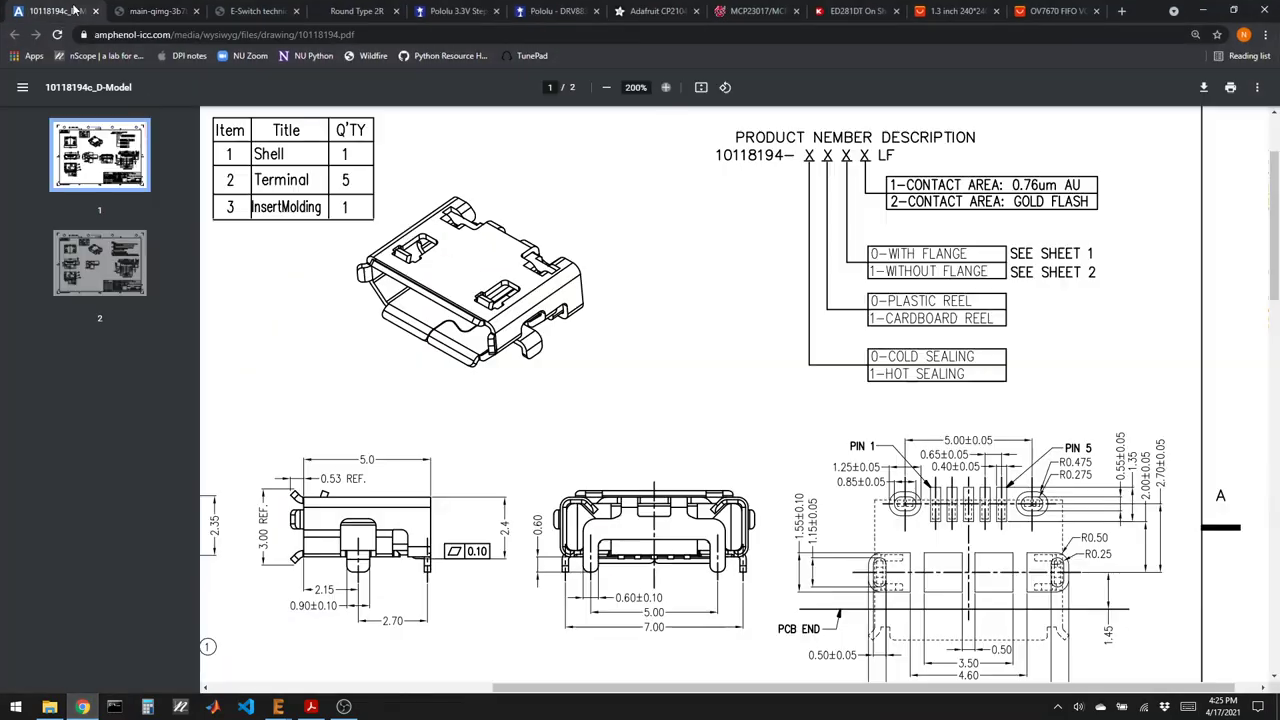
scroll(726, 383, "down", 2)
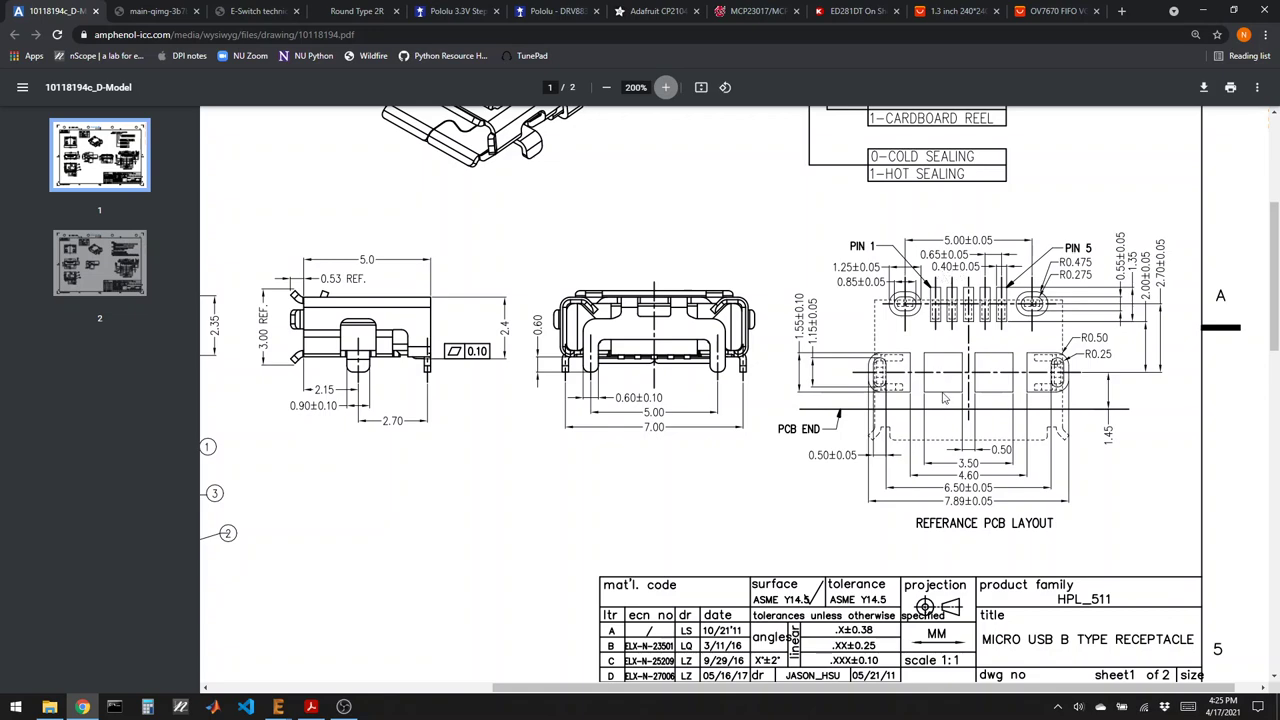
scroll(667, 352, "up", 4)
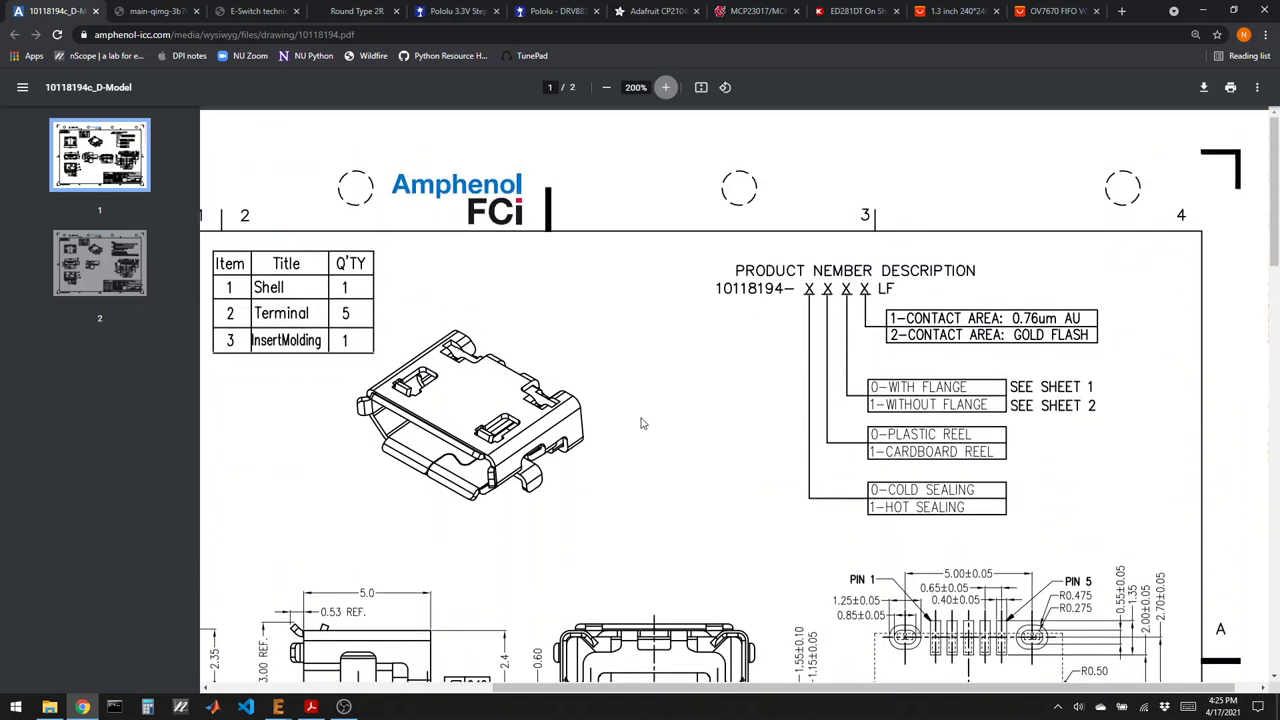
scroll(655, 465, "down", 3)
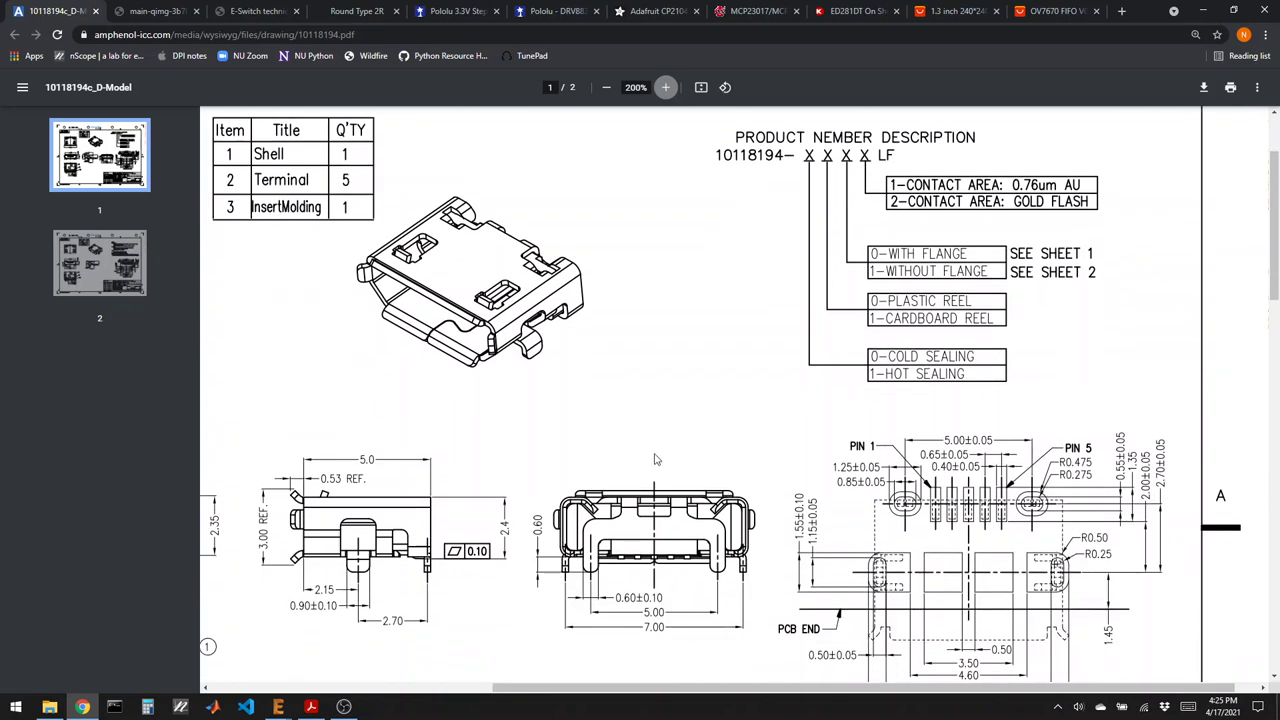
scroll(450, 460, "left", 3)
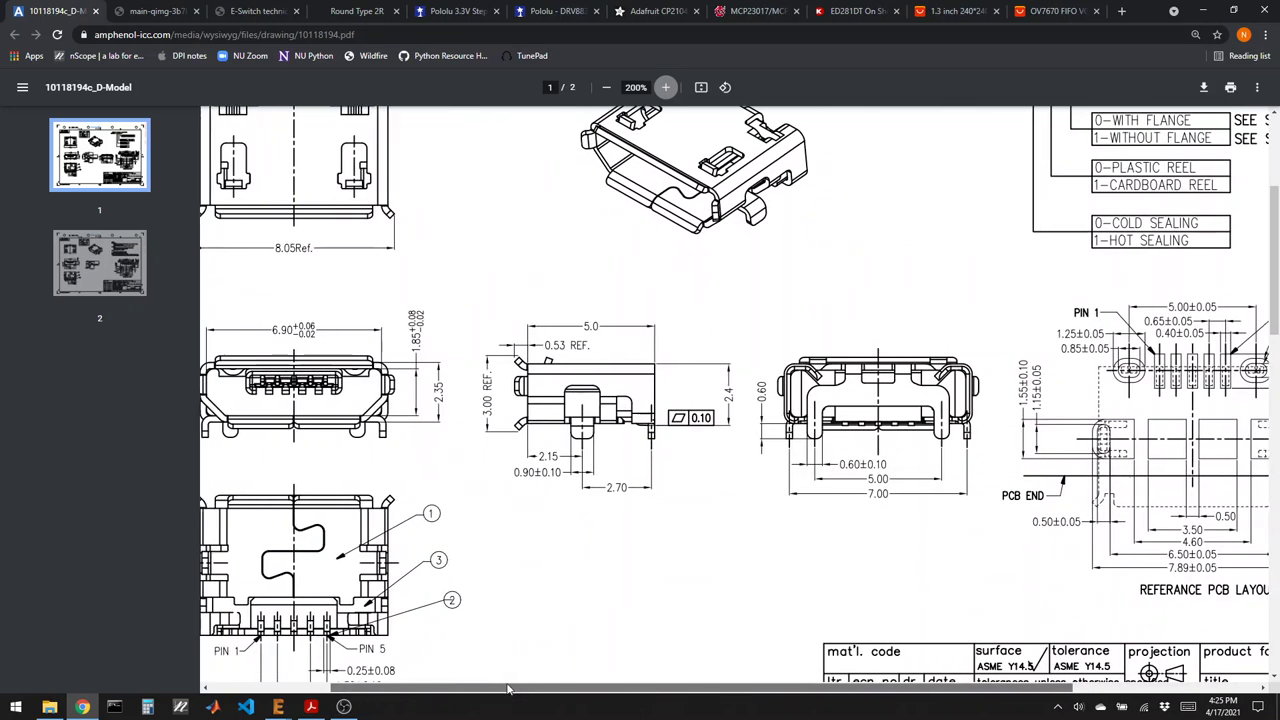
scroll(470, 435, "up", 3)
left_click_drag(538, 690, 723, 690)
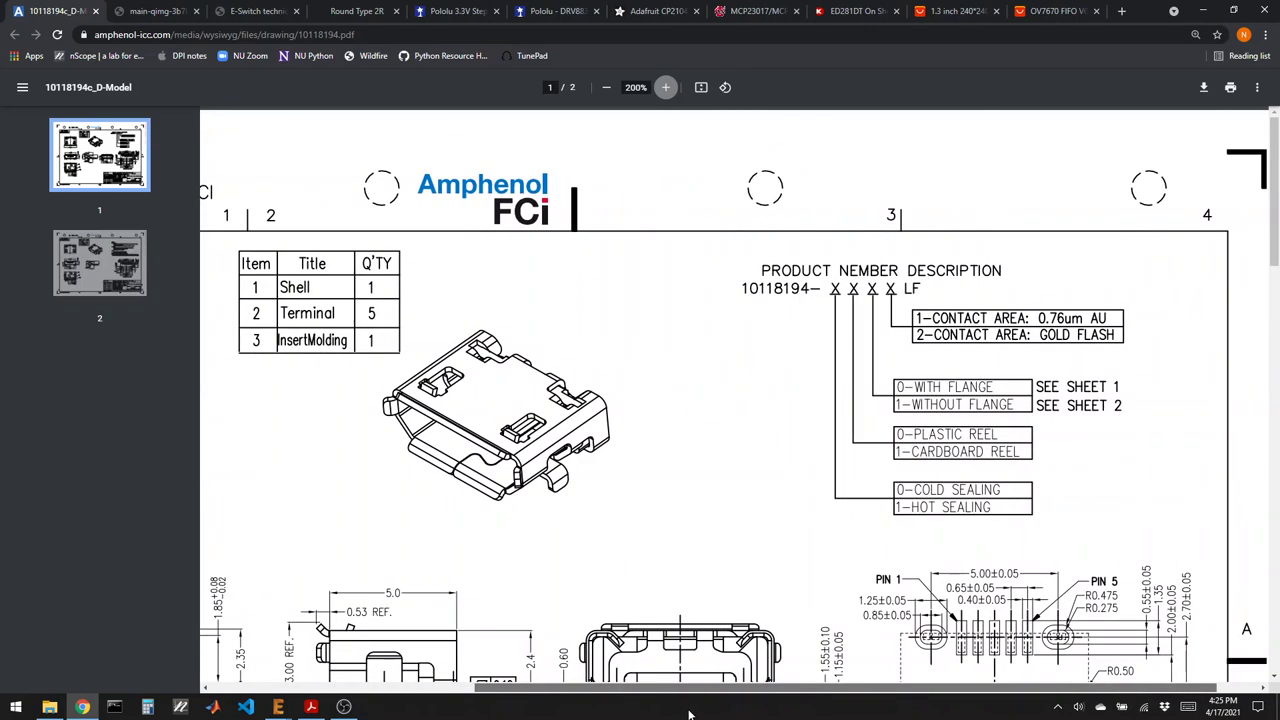
scroll(872, 490, "down", 10)
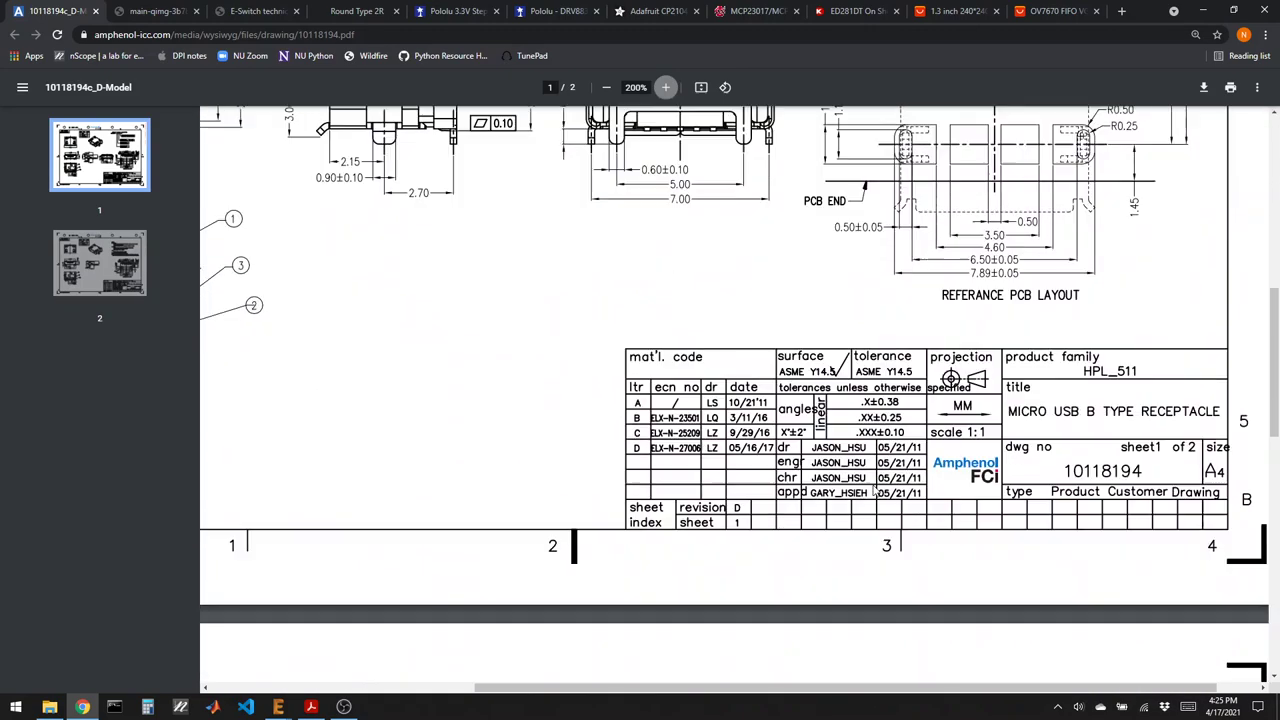
scroll(923, 405, "up", 3)
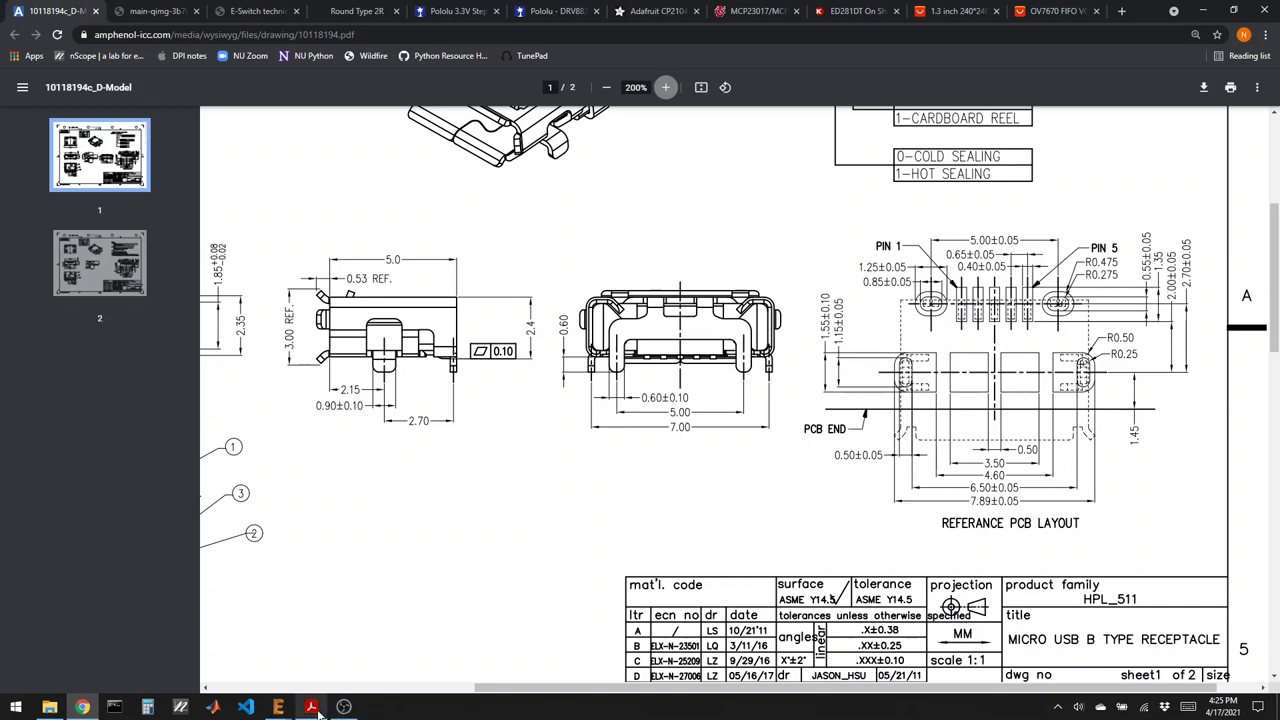
Switch to the MICROUSB footprint in EAGLE, start the SMD command and look through its preset pad sizes.
mouse_move(278, 708)
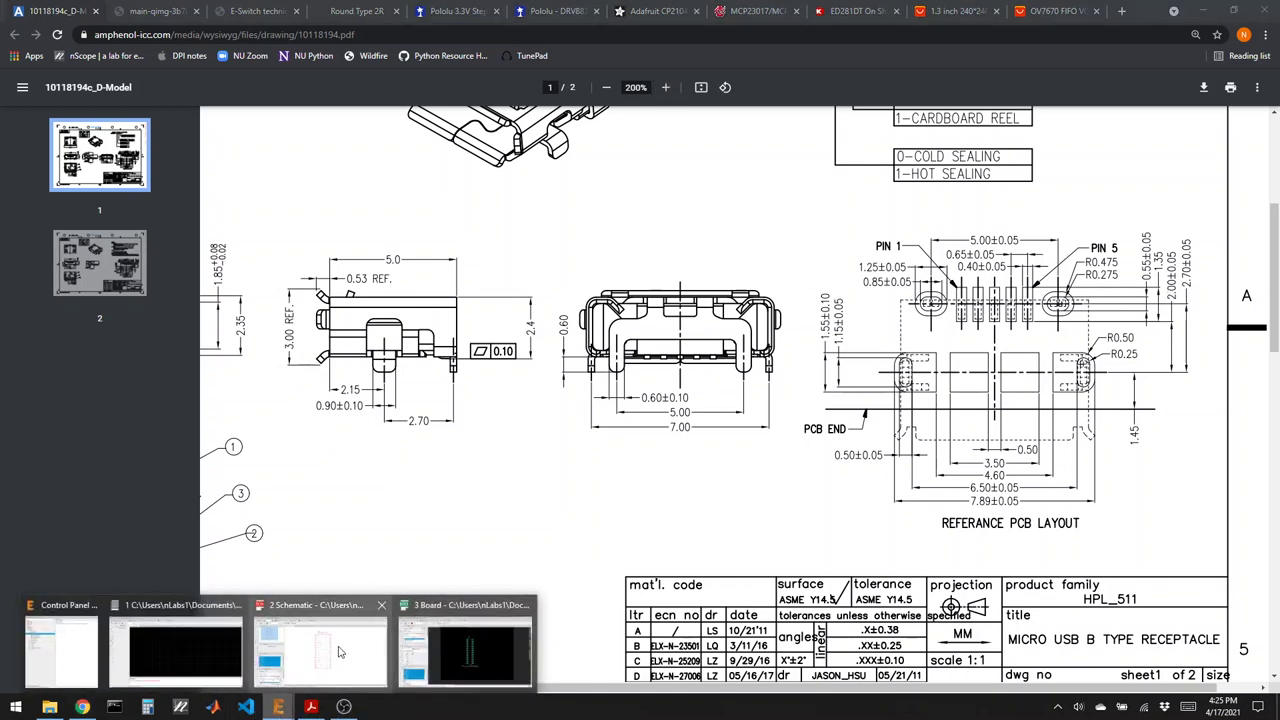
left_click(175, 652)
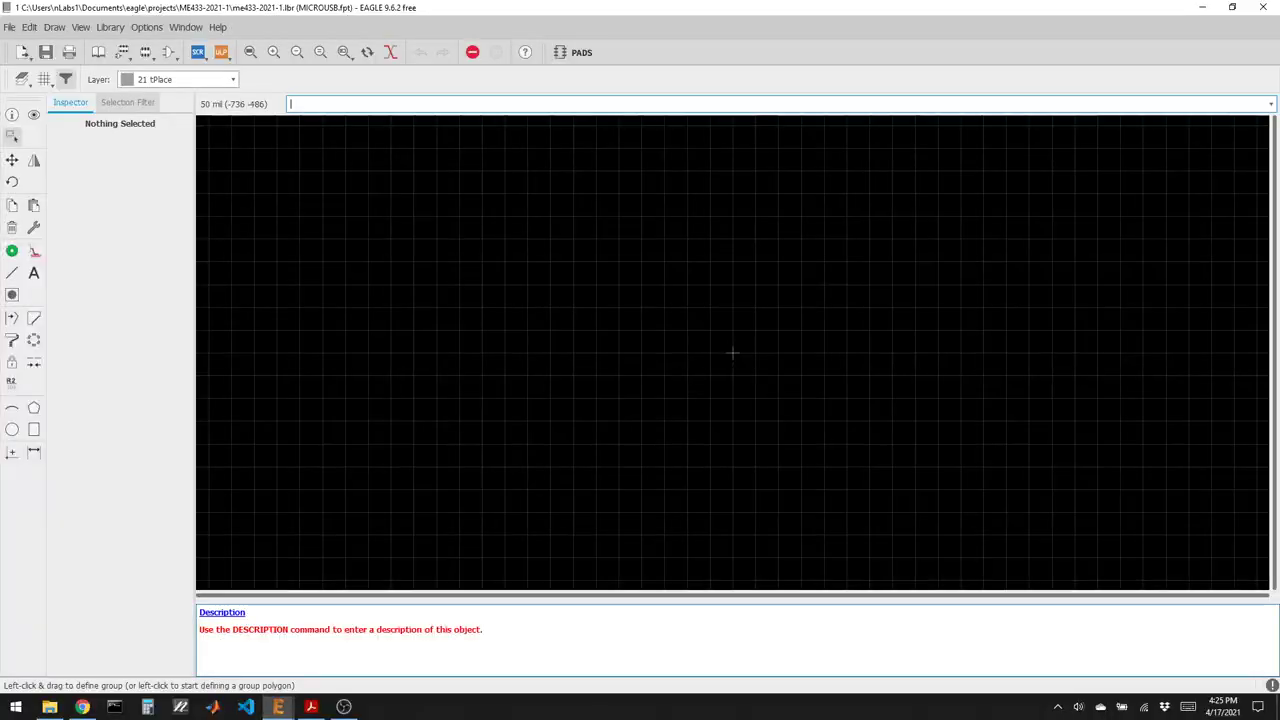
left_click(32, 252)
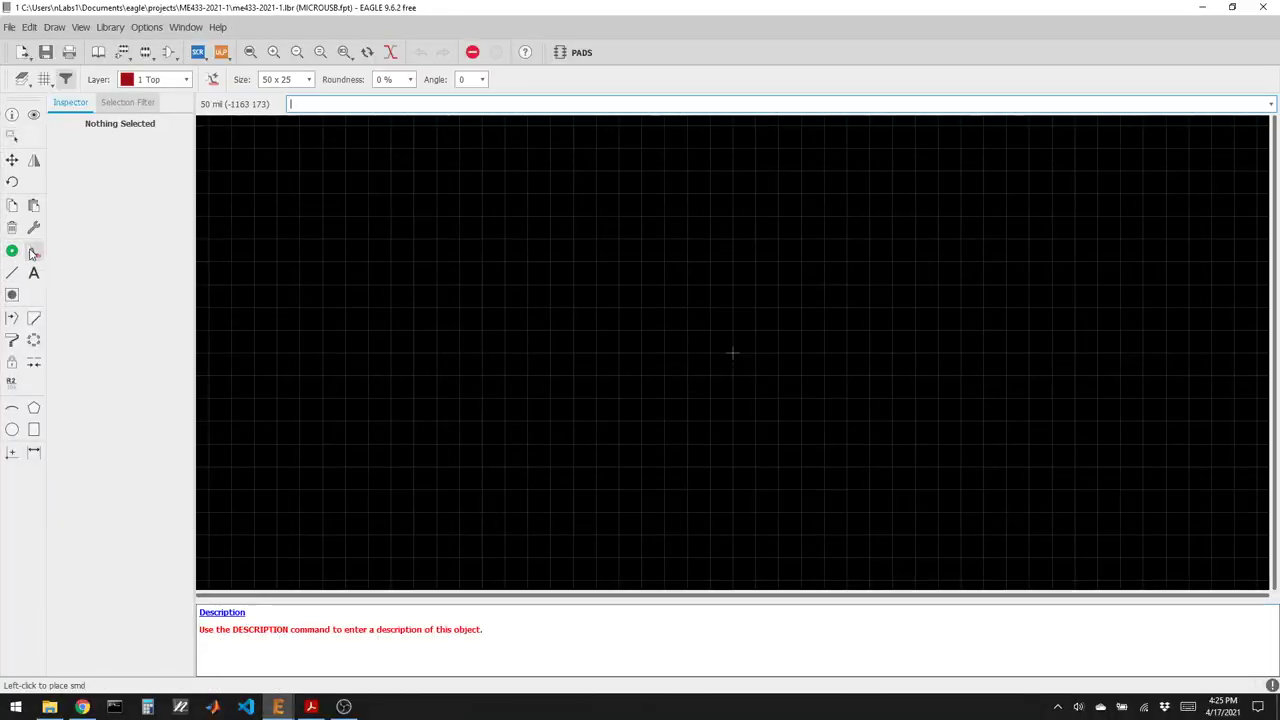
left_click(290, 80)
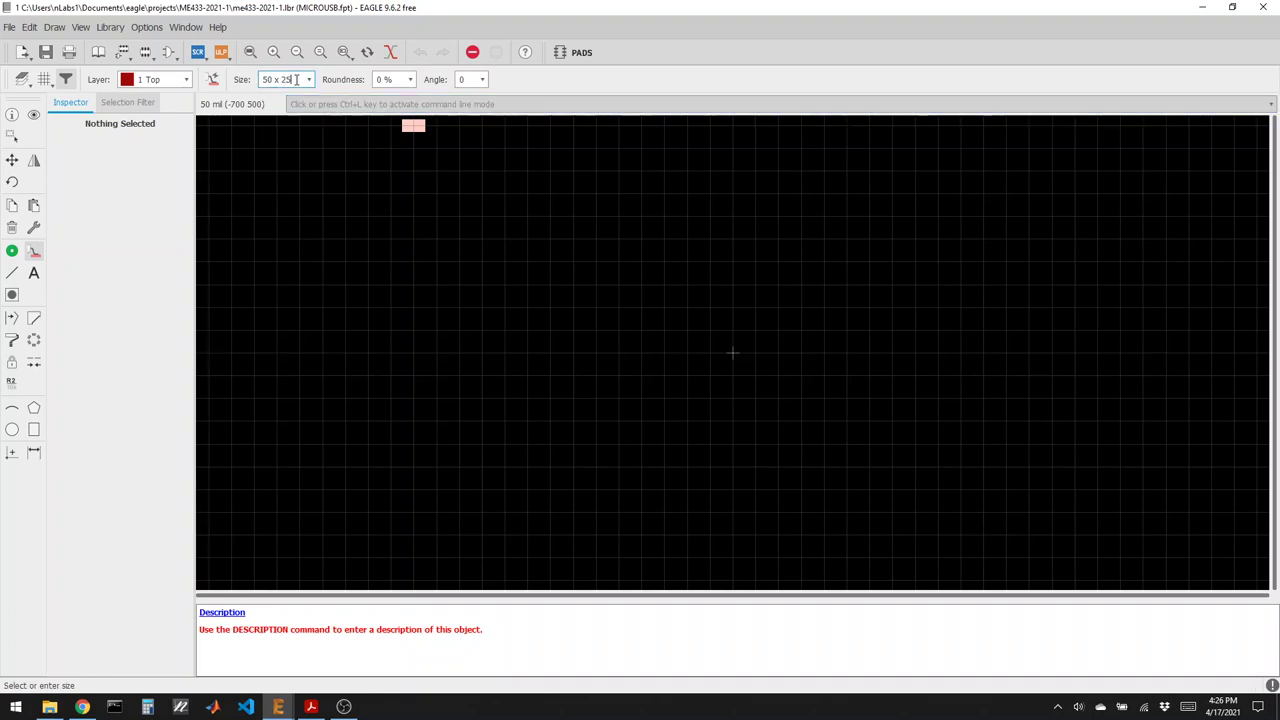
left_click(309, 80)
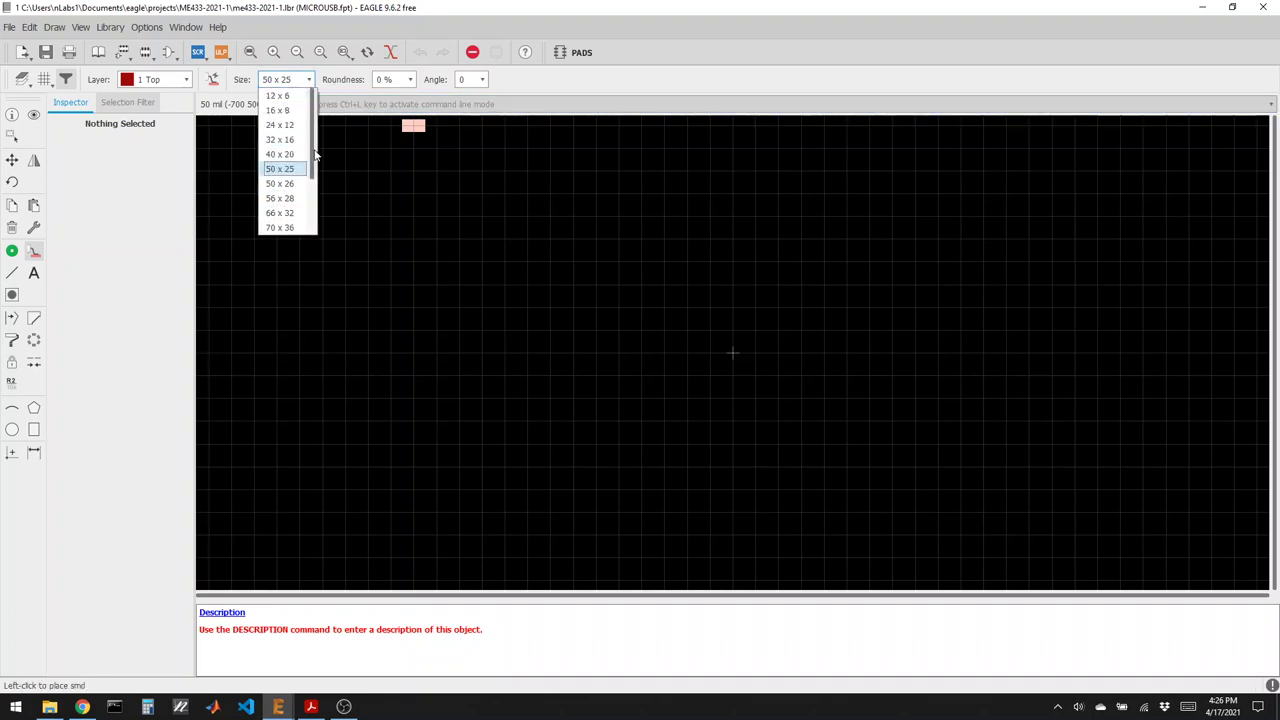
left_click_drag(315, 152, 321, 207)
scroll(315, 208, "up", 3)
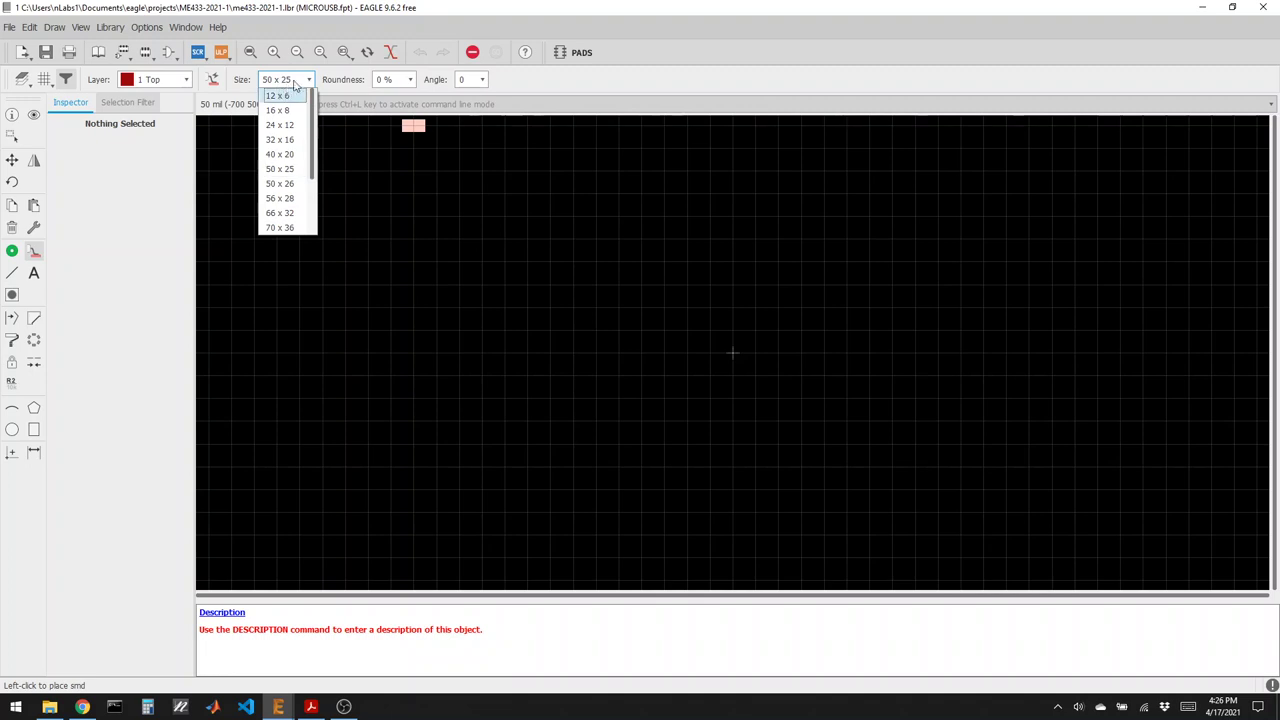
left_click(288, 84)
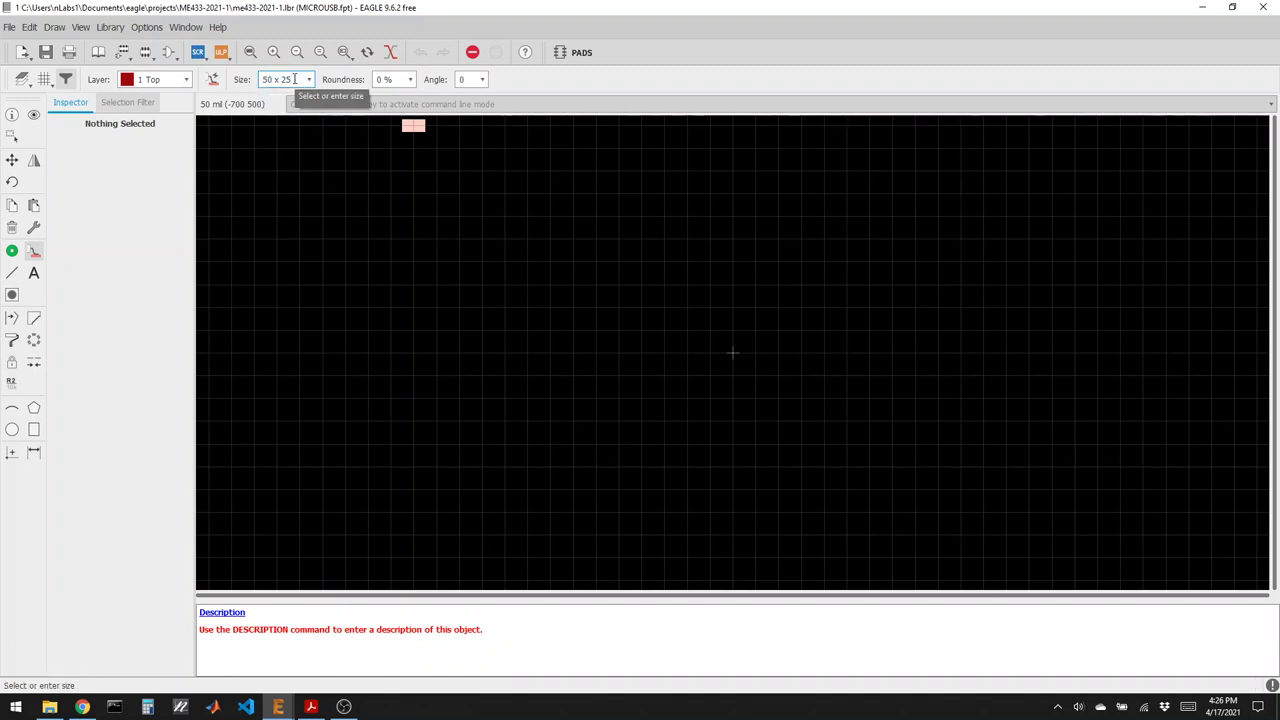
Change the footprint grid's main and alternate units to millimetres.
left_click(44, 80)
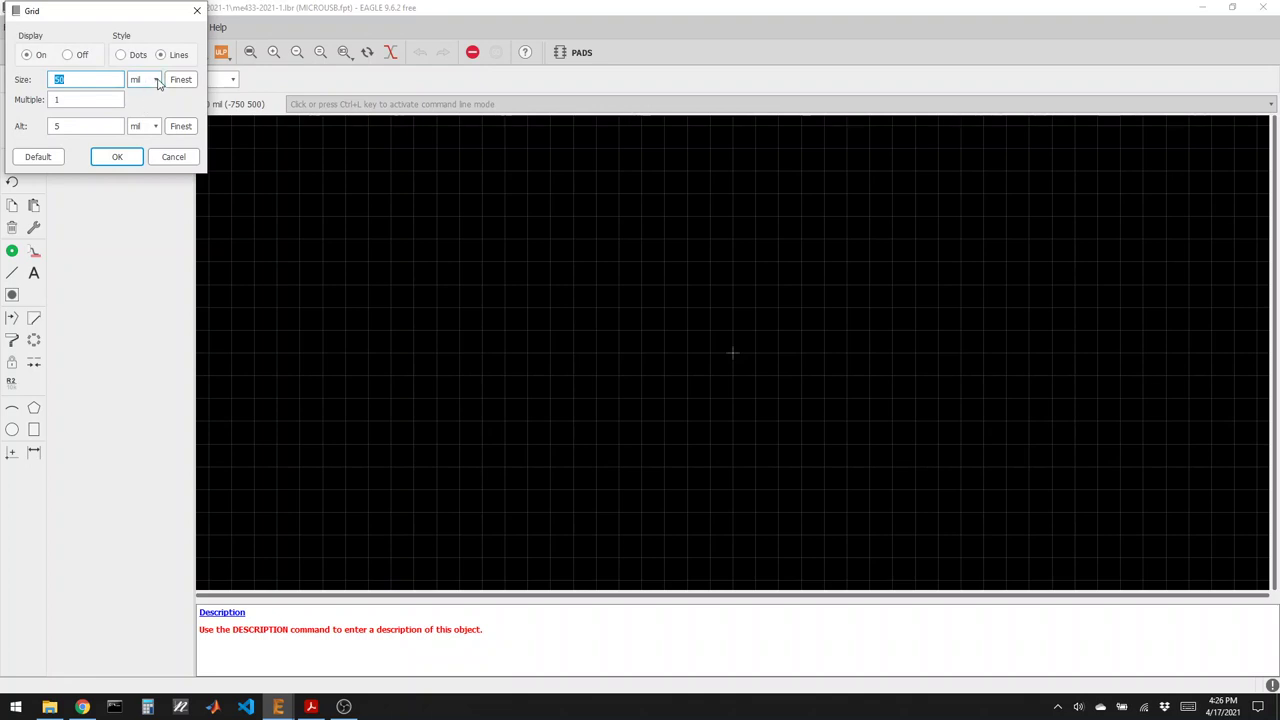
left_click(156, 81)
left_click(140, 100)
left_click(154, 127)
left_click(136, 157)
left_click(117, 157)
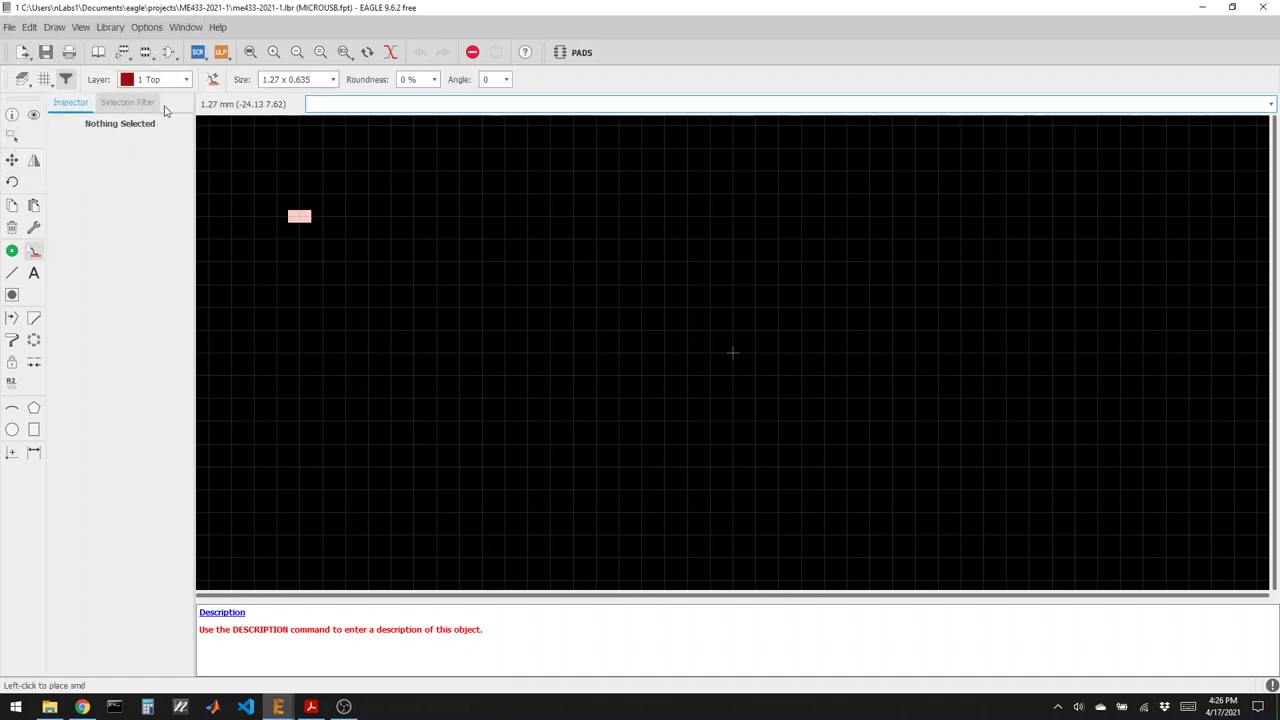
Set the SMD pad size to 0.4 x 1.35 mm.
left_click_drag(320, 80, 230, 82)
left_click(258, 80)
left_click_drag(320, 80, 260, 80)
type(".4 x")
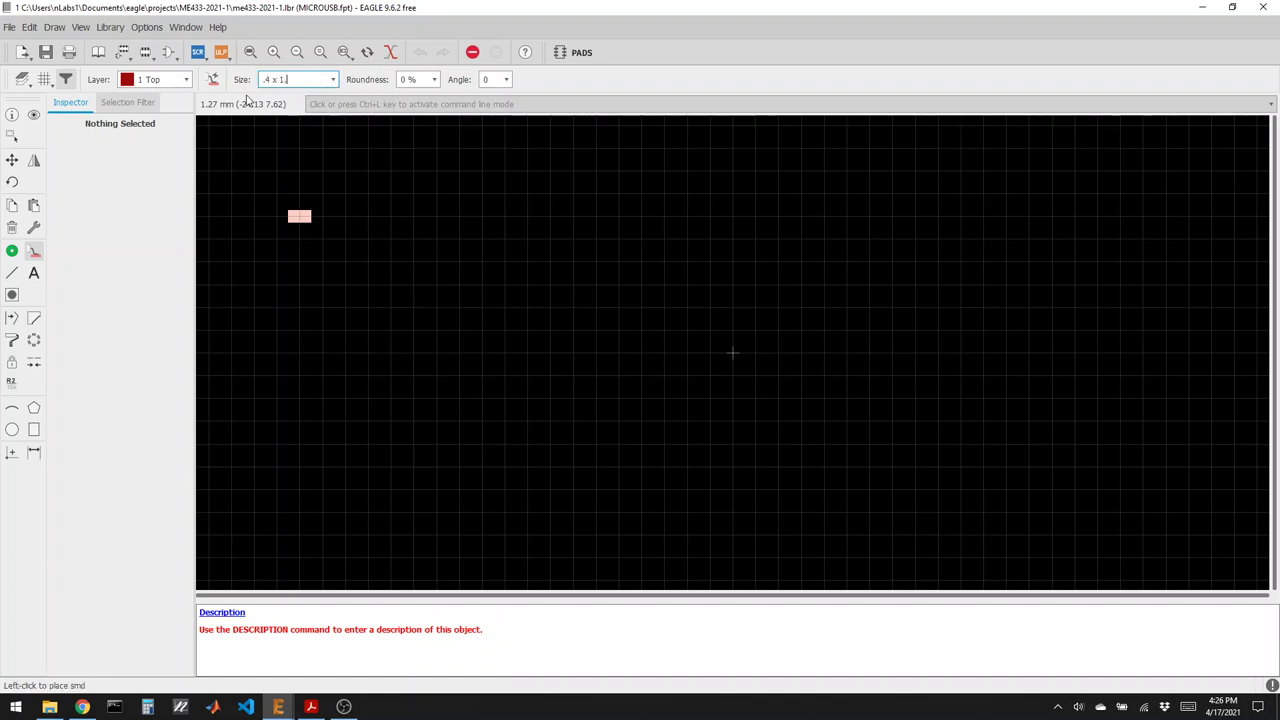
key("Return")
Recheck the connector drawing in Chrome, return to the EAGLE footprint and place five SMD pads 1.27 mm apart, 2.54 mm above the origin.
left_click(311, 707)
left_click(82, 707)
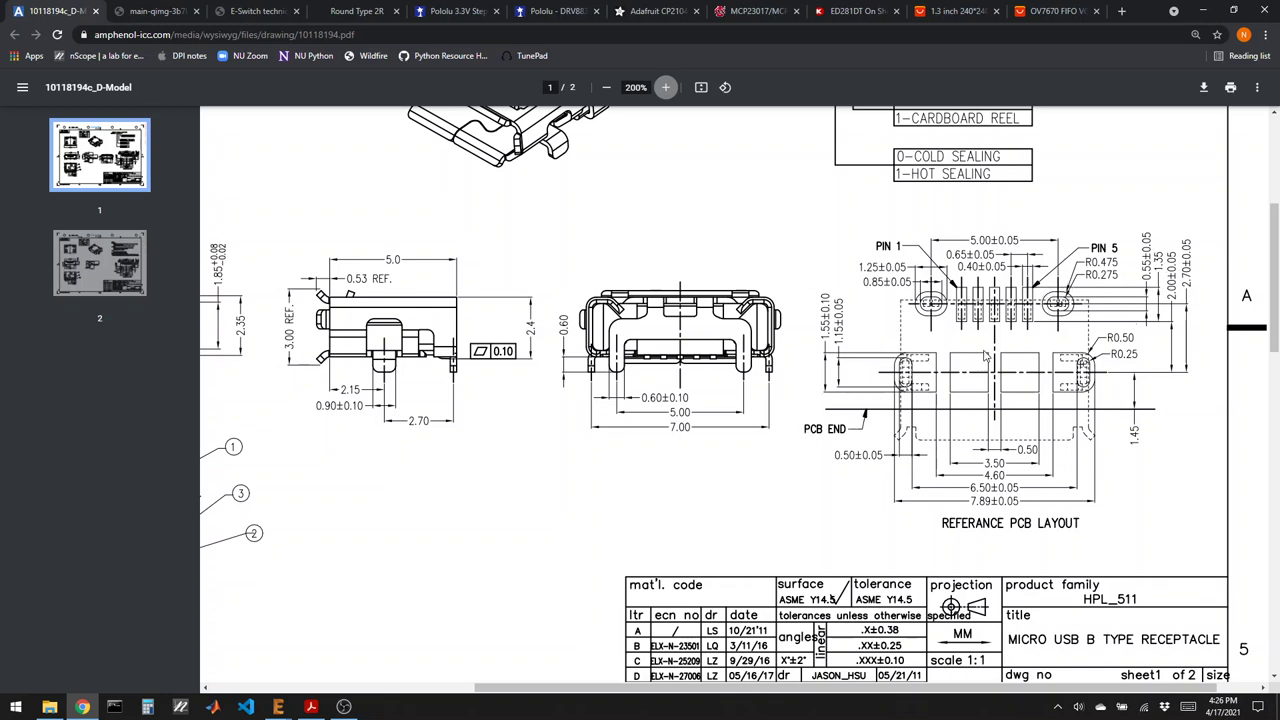
left_click(311, 707)
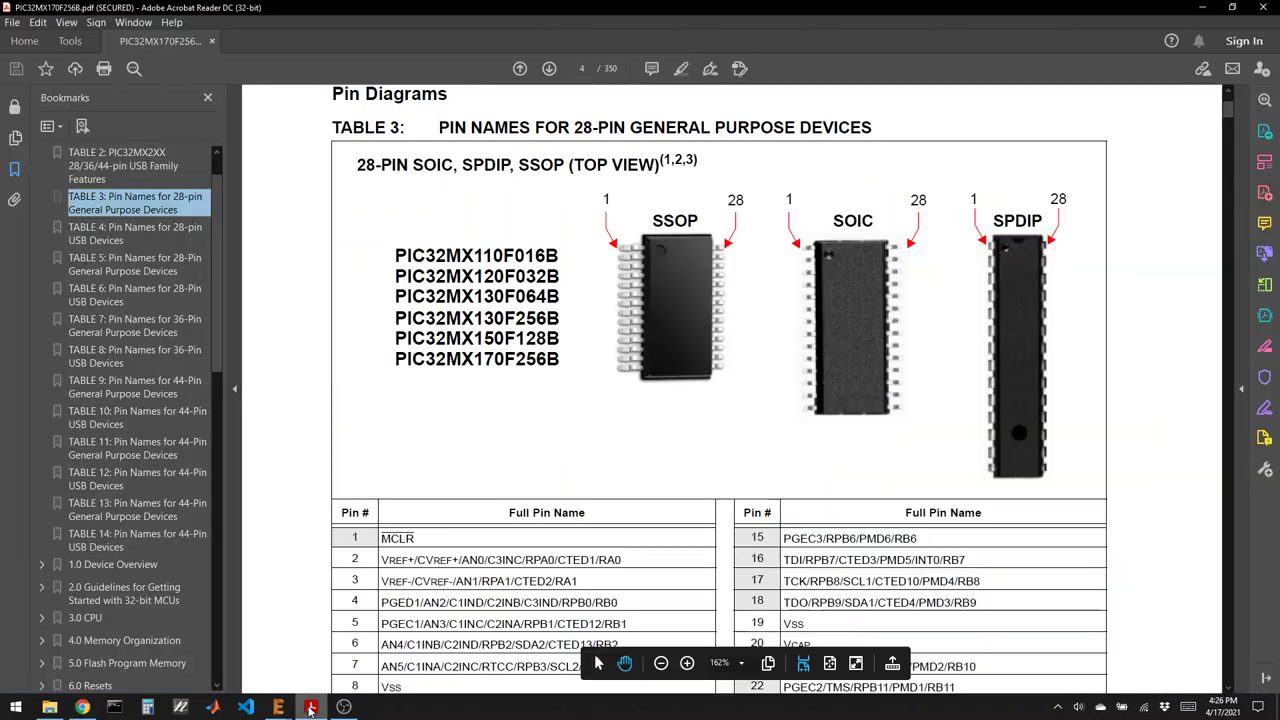
mouse_move(278, 707)
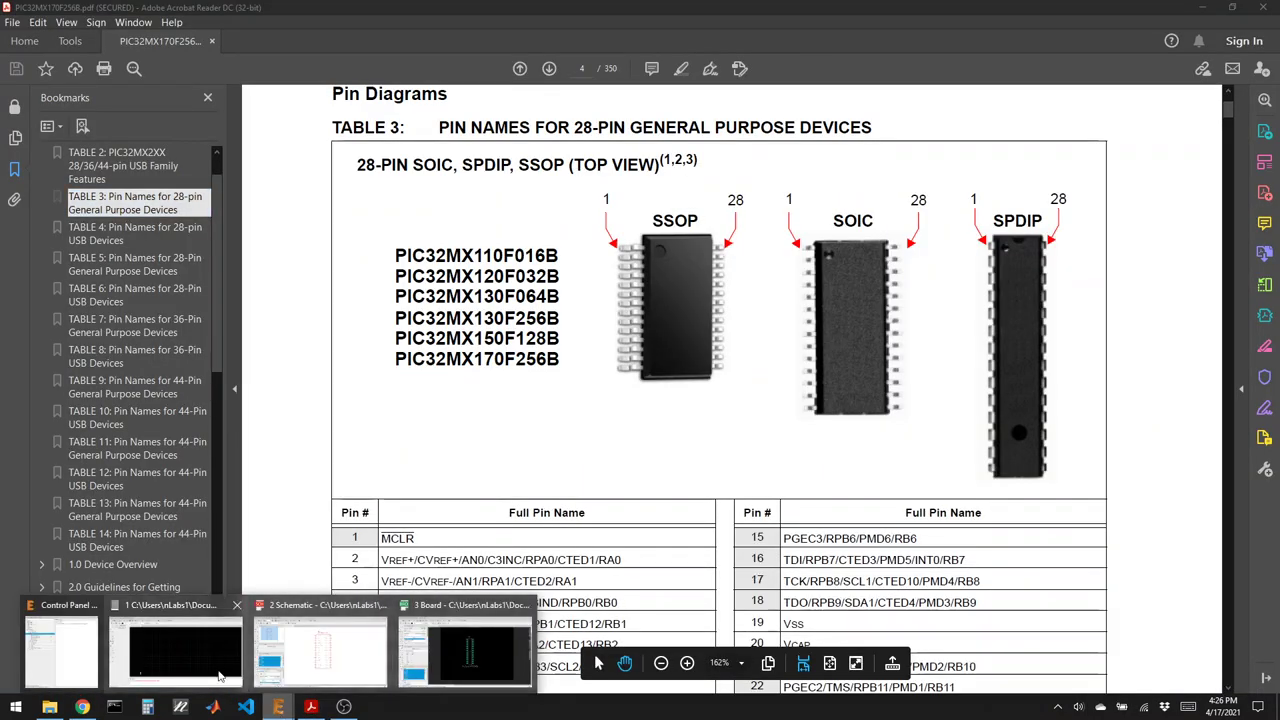
left_click(176, 640)
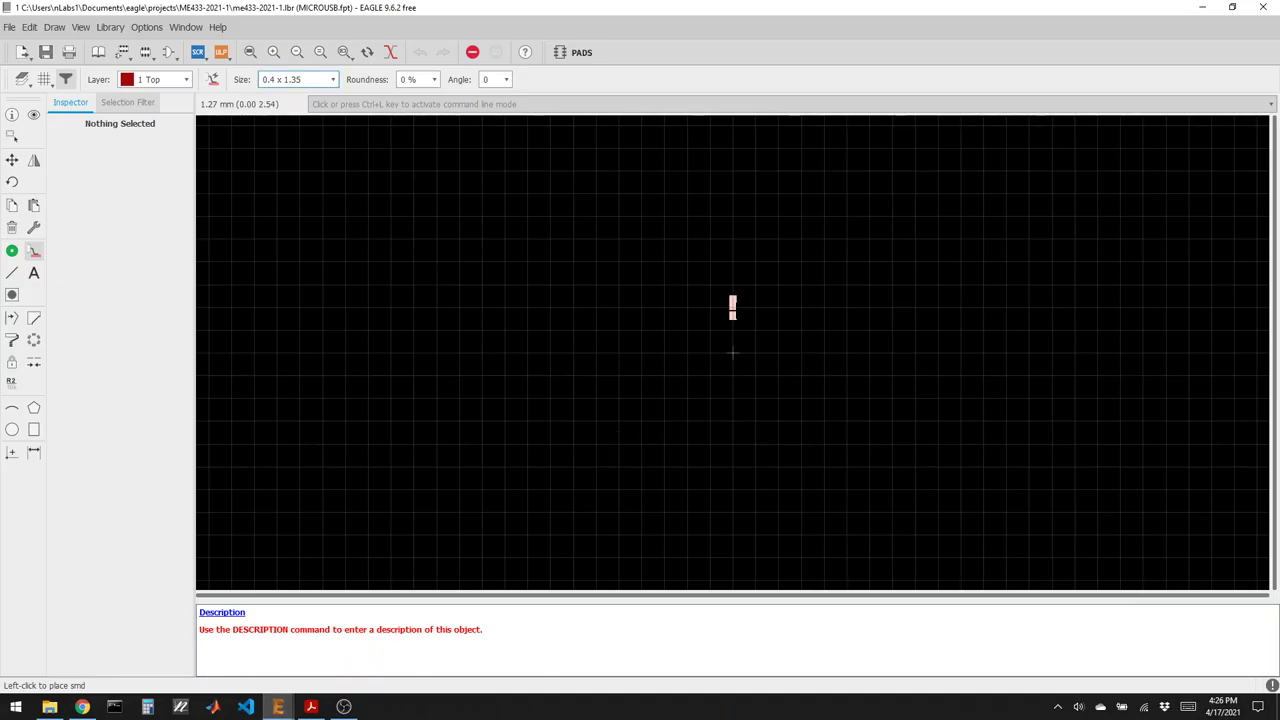
left_click(686, 307)
left_click(709, 307)
left_click(732, 307)
left_click(755, 307)
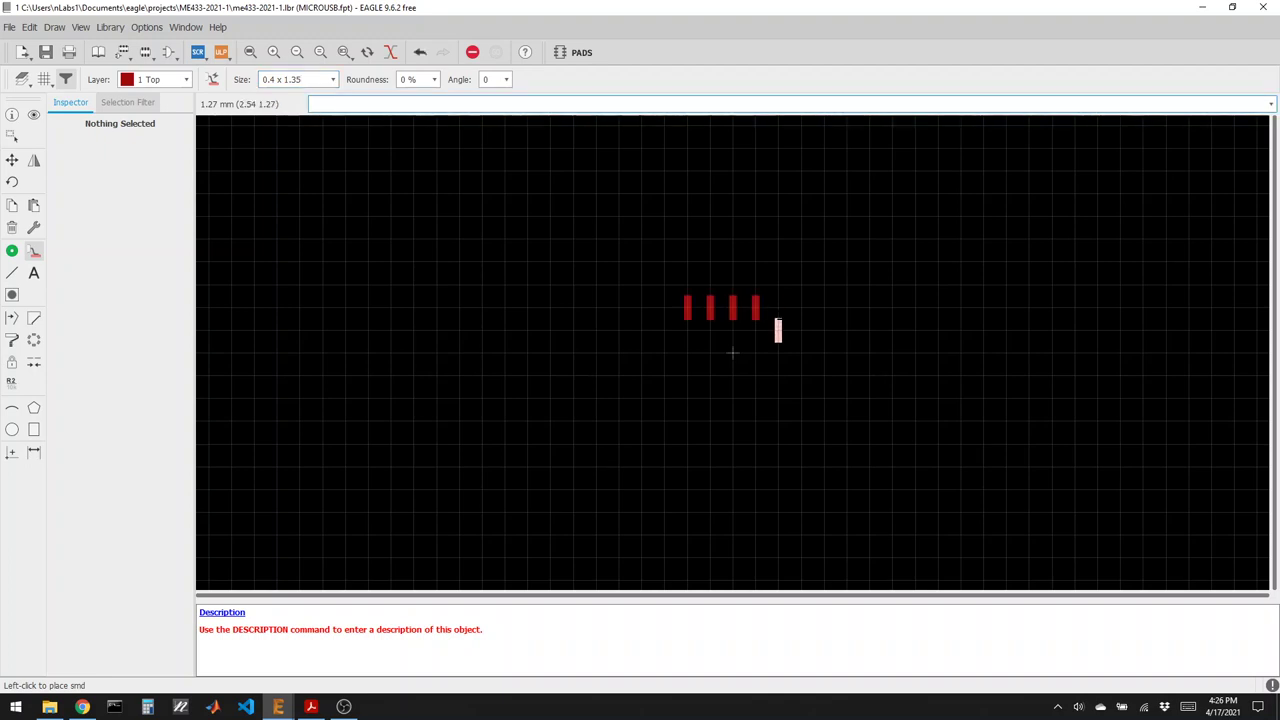
left_click(778, 307)
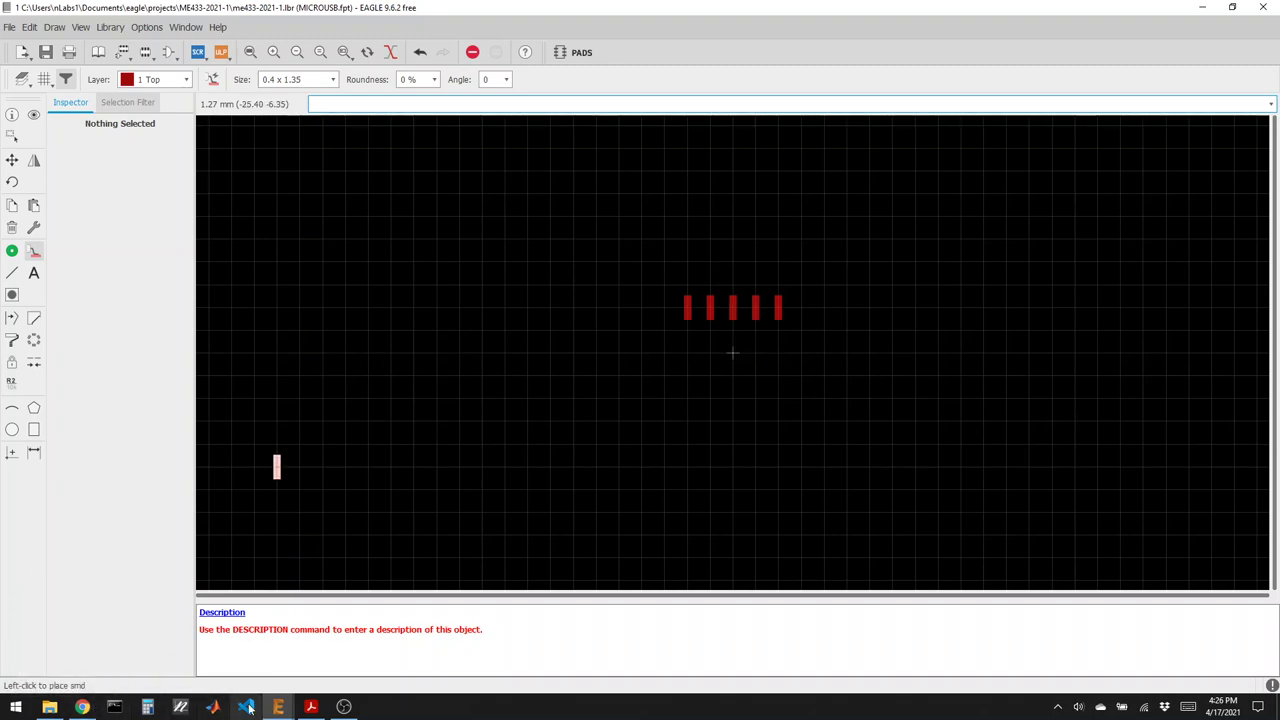
Check the pin pitch in Chrome's datasheet, return to the EAGLE footprint and set the X position of the pad right of centre to 0.65 mm.
left_click(82, 707)
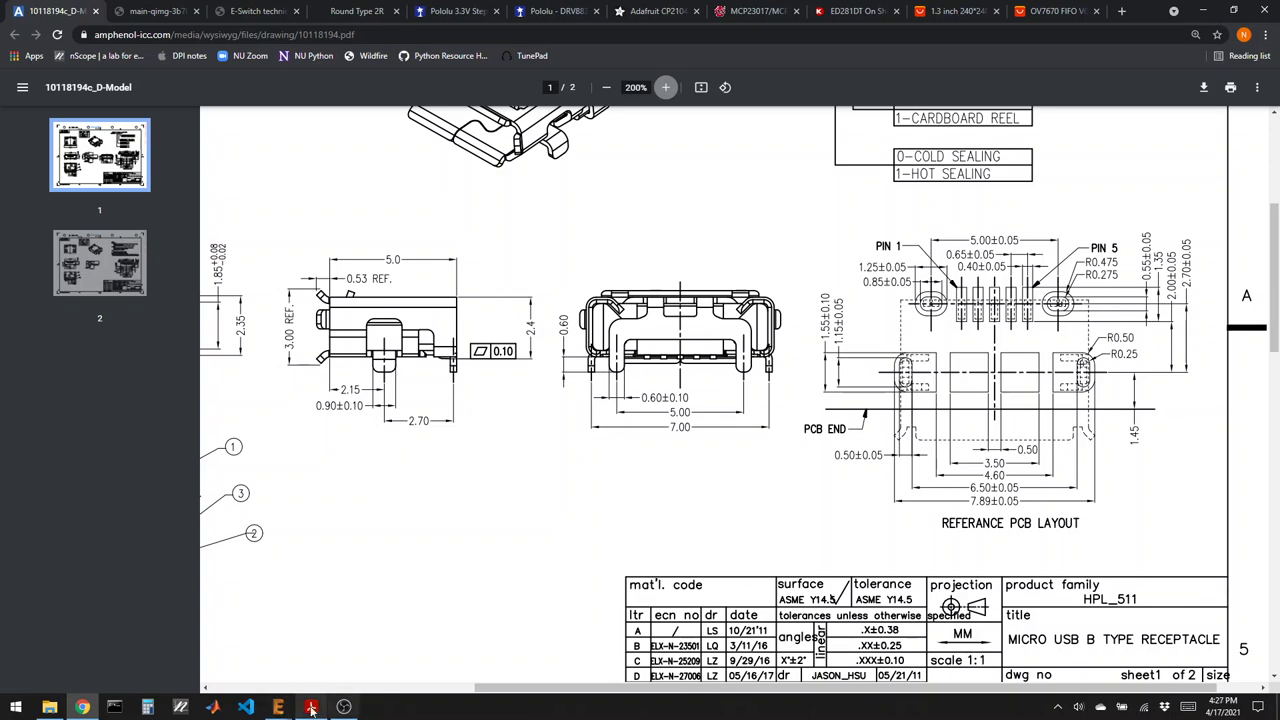
mouse_move(287, 707)
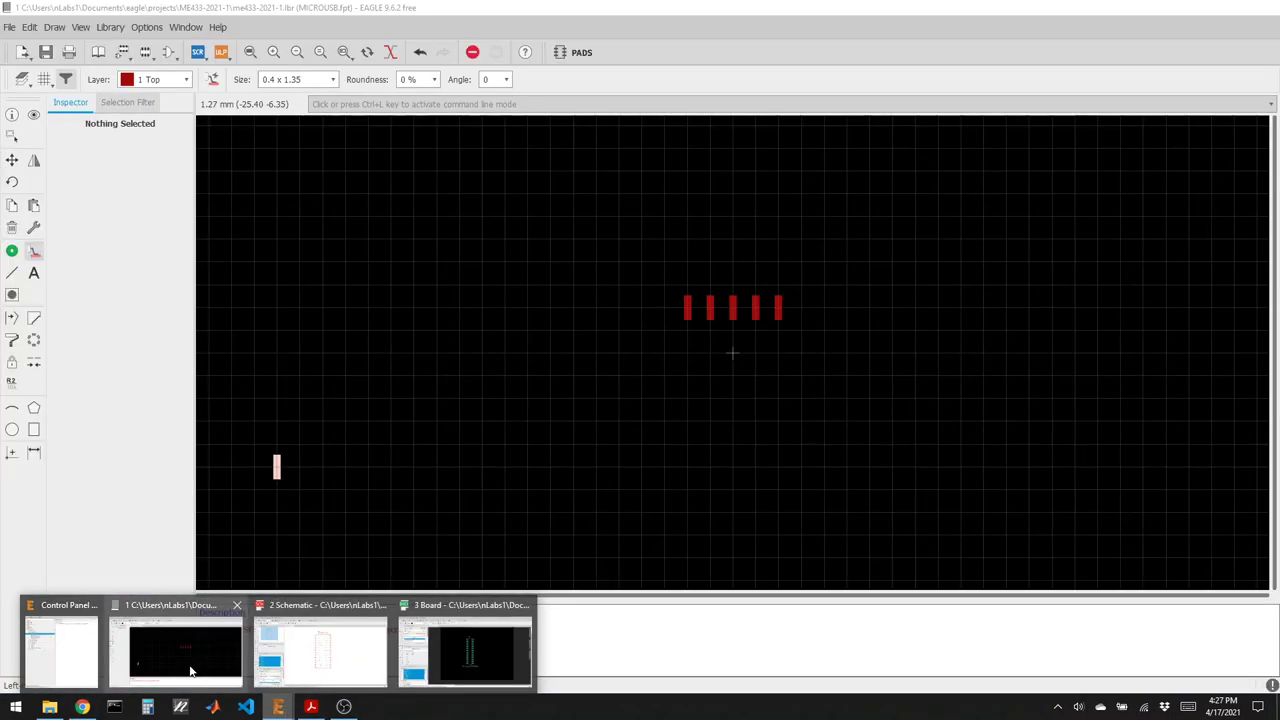
left_click(460, 650)
key("Escape")
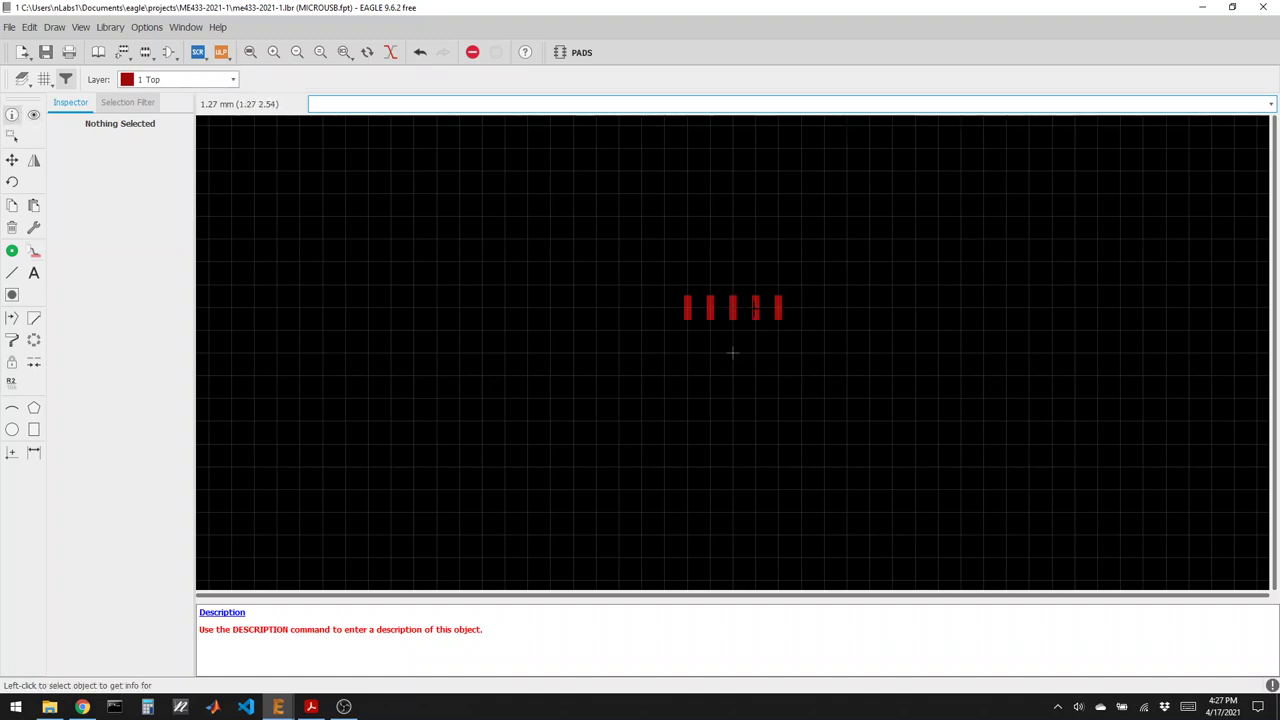
left_click(755, 308)
left_click(616, 249)
left_click_drag(616, 249, 550, 250)
key("BackSpace")
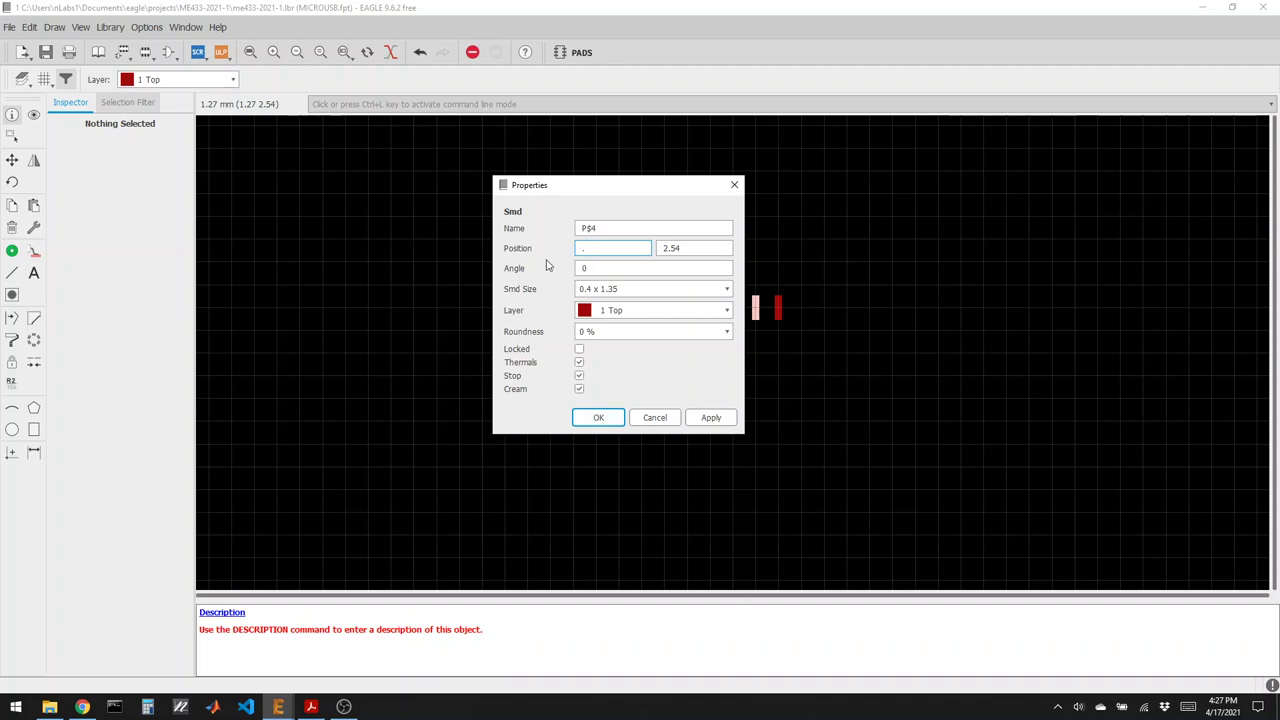
type(".65")
key("Return")
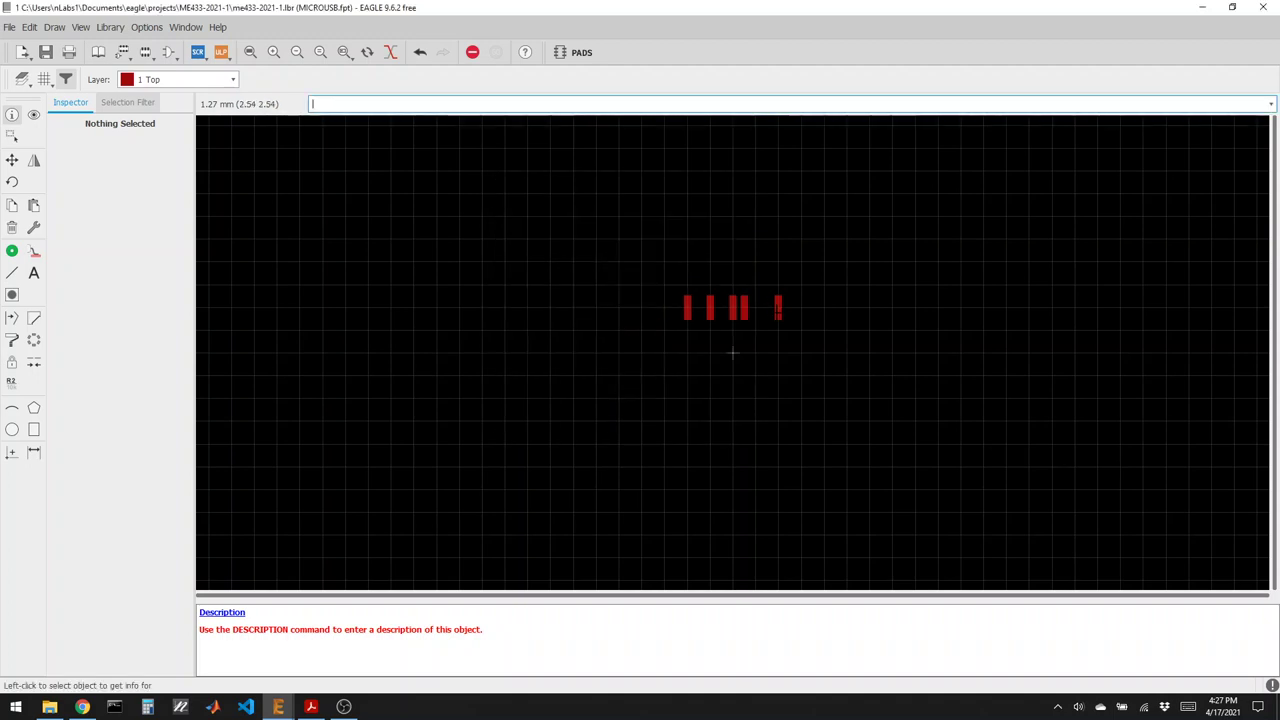
Try to move the rightmost pad closer to the centre by changing its X position.
left_click(778, 309)
left_click_drag(645, 248, 586, 247)
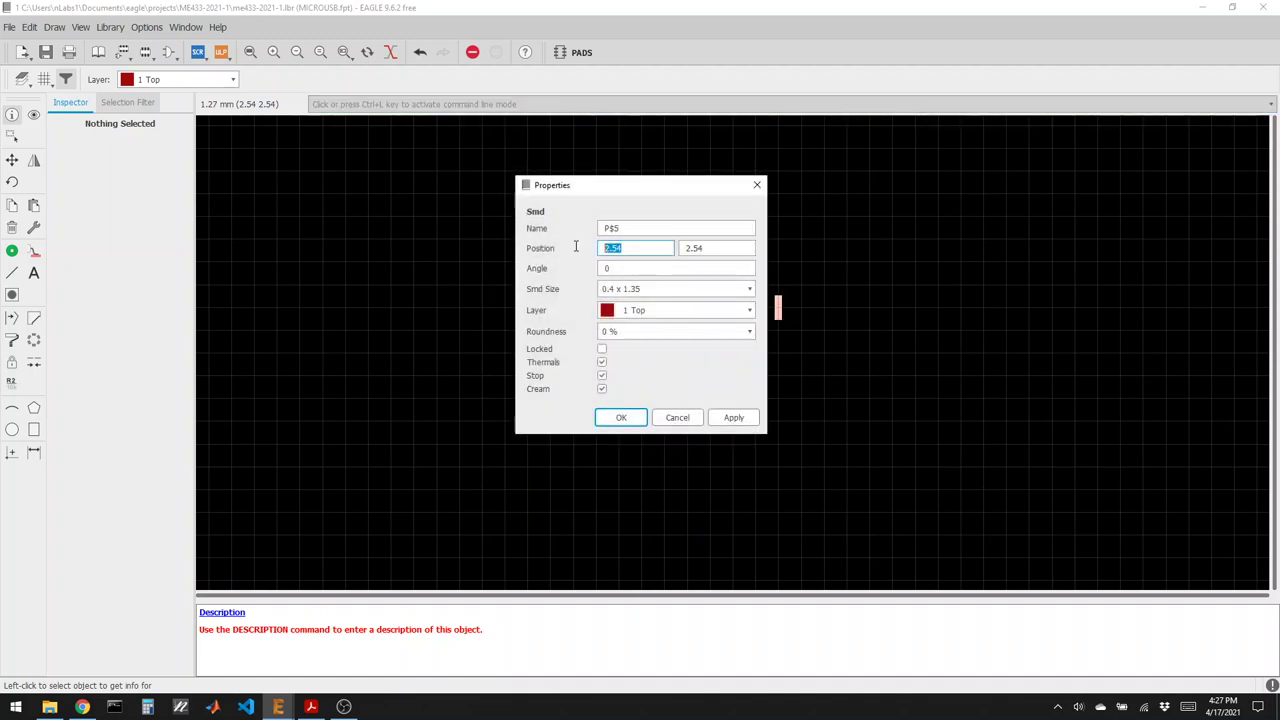
type(".6")
key("Return")
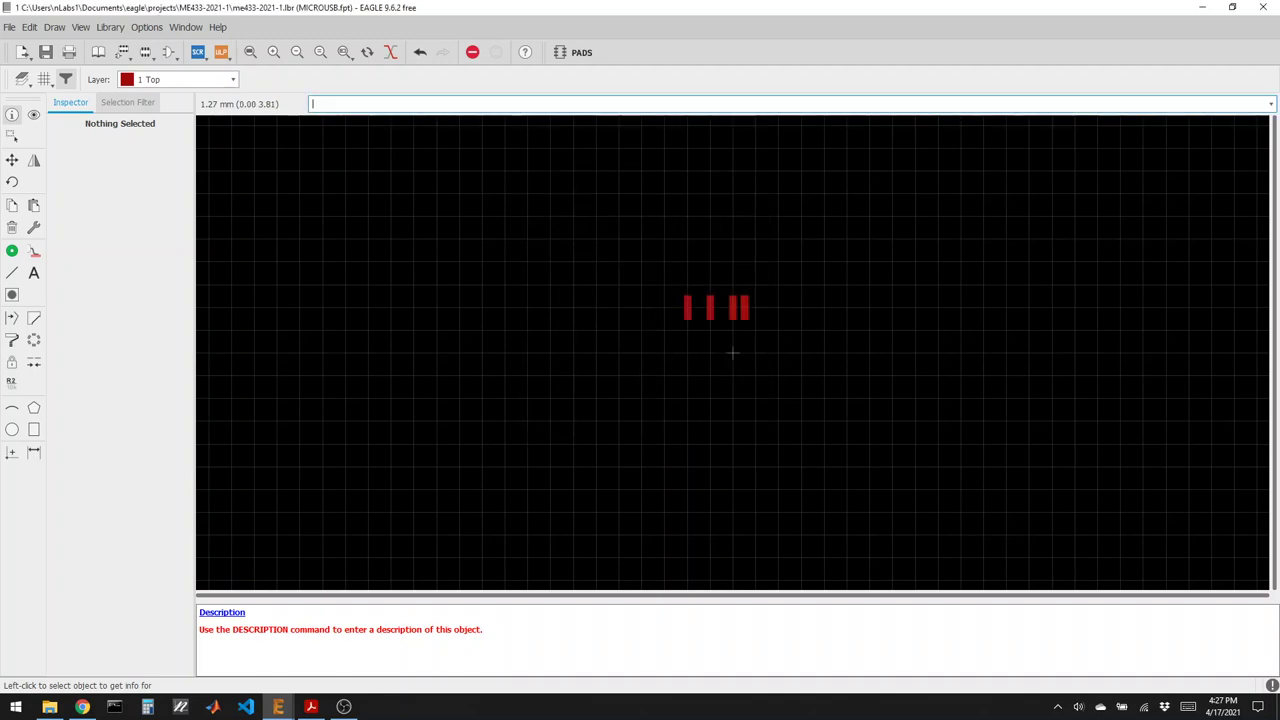
Set the X position of the second pad from the left to -0.65 mm.
left_click(710, 308)
left_click(575, 248)
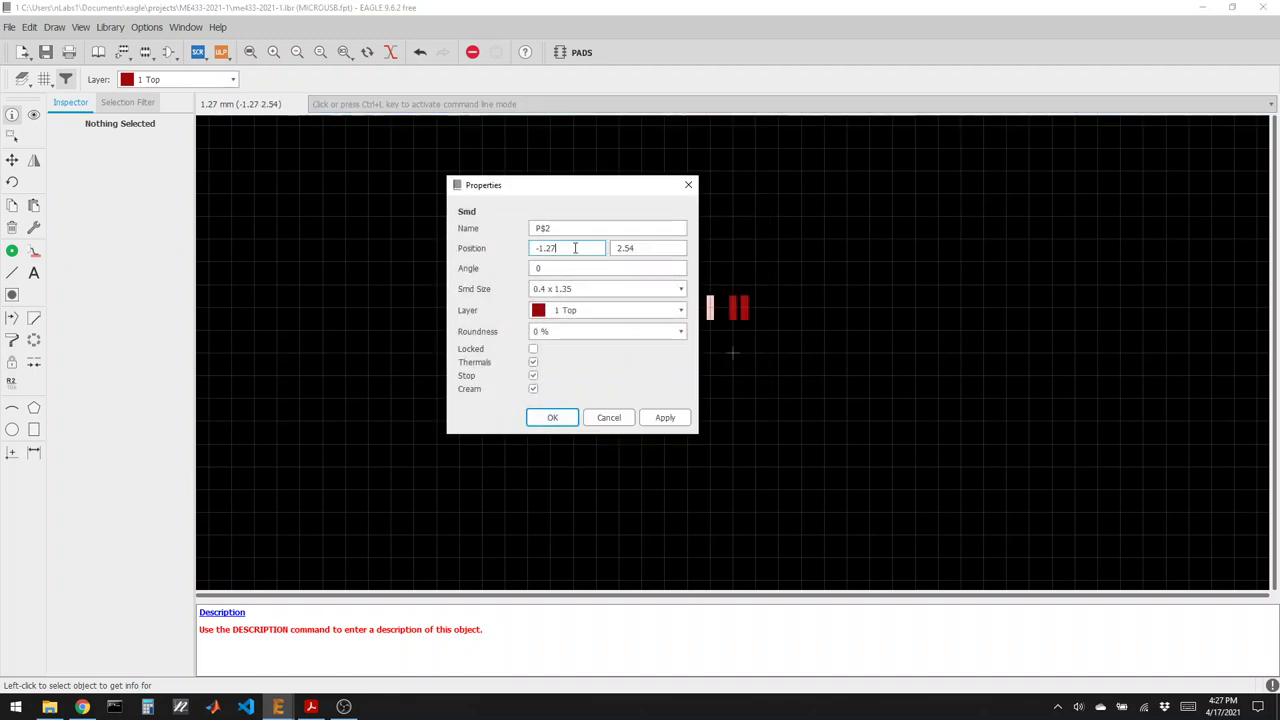
type("-.65")
key("Return")
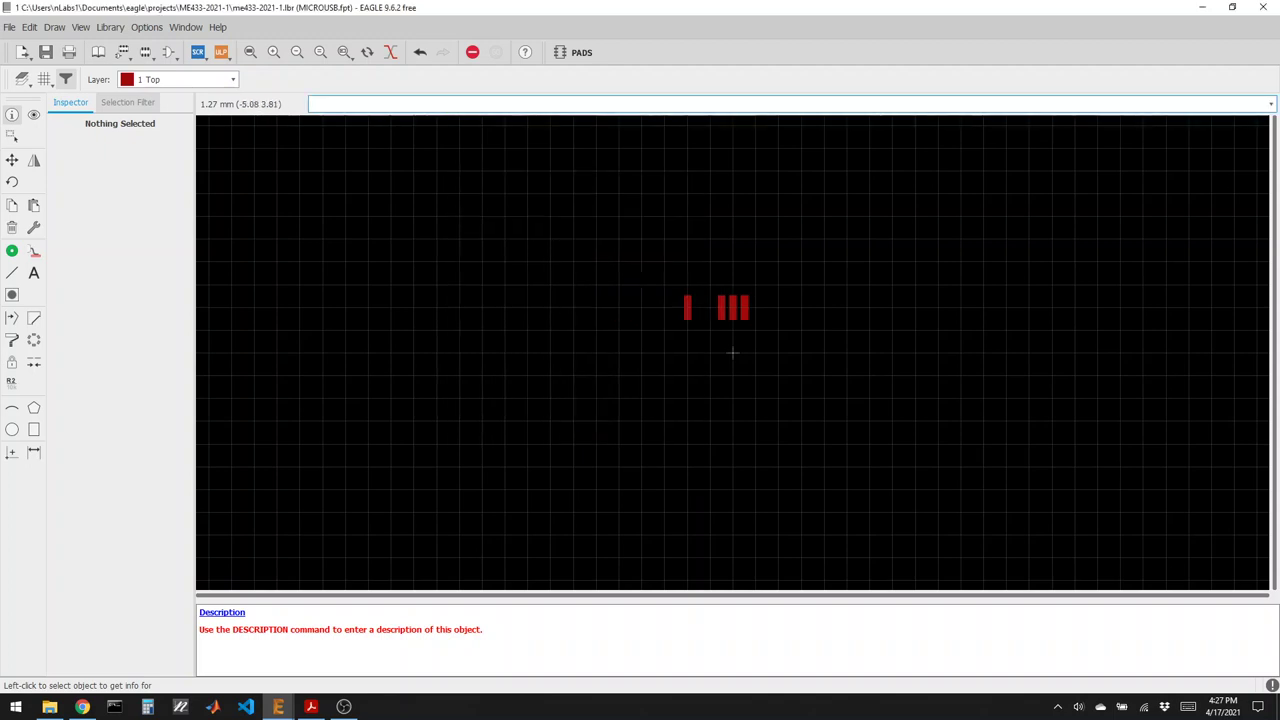
Try to move the leftmost pad closer to the centre through its X position, and undo that change.
left_click(687, 306)
left_click_drag(540, 248, 494, 249)
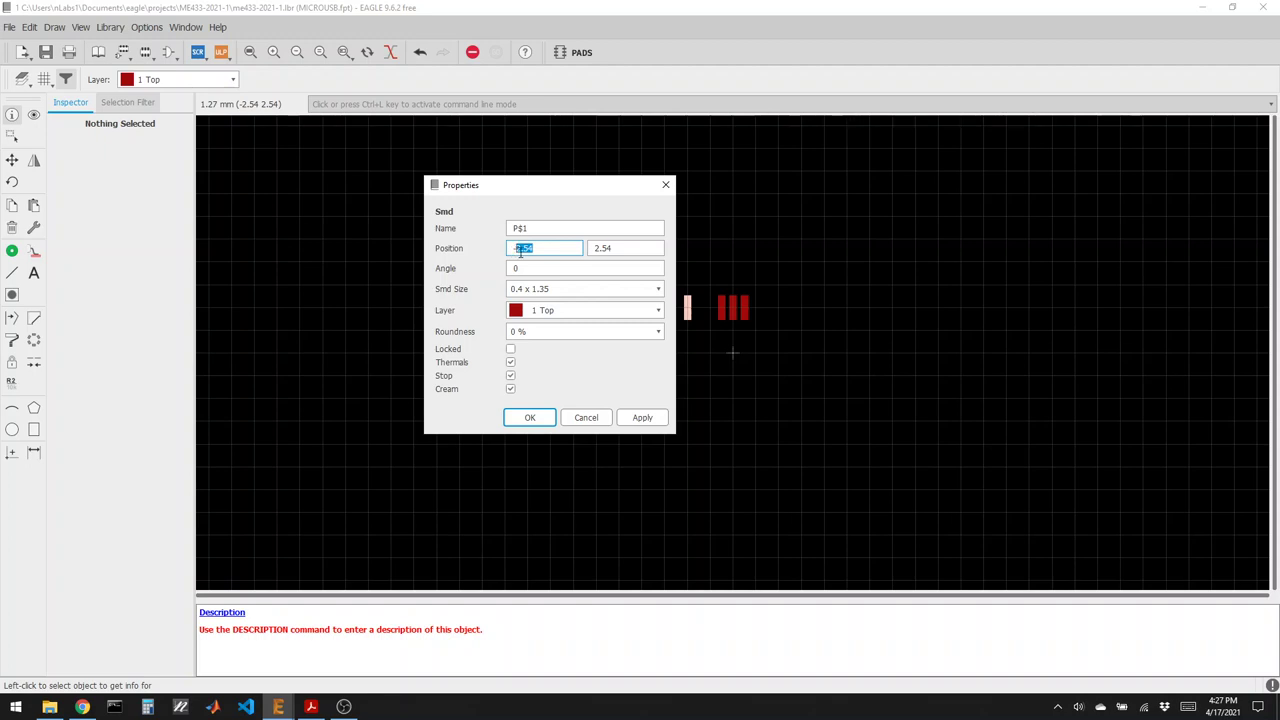
type("-1.3")
key("Return")
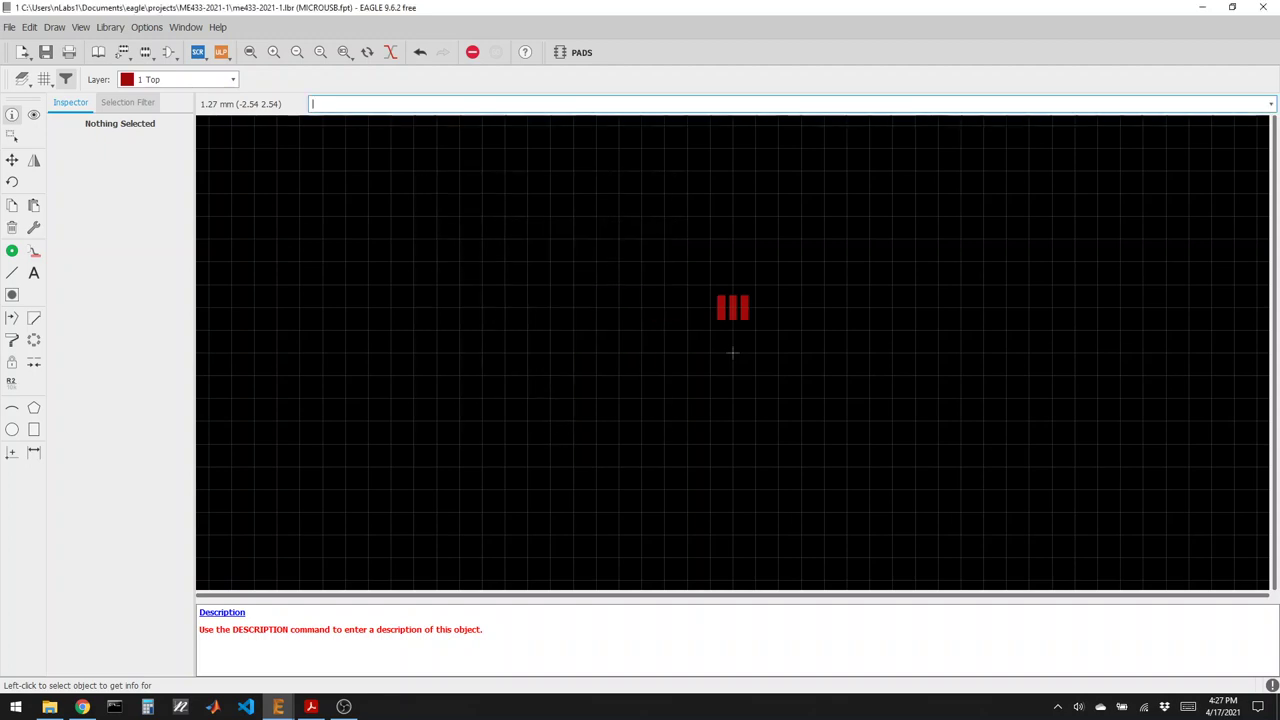
key("ctrl+z")
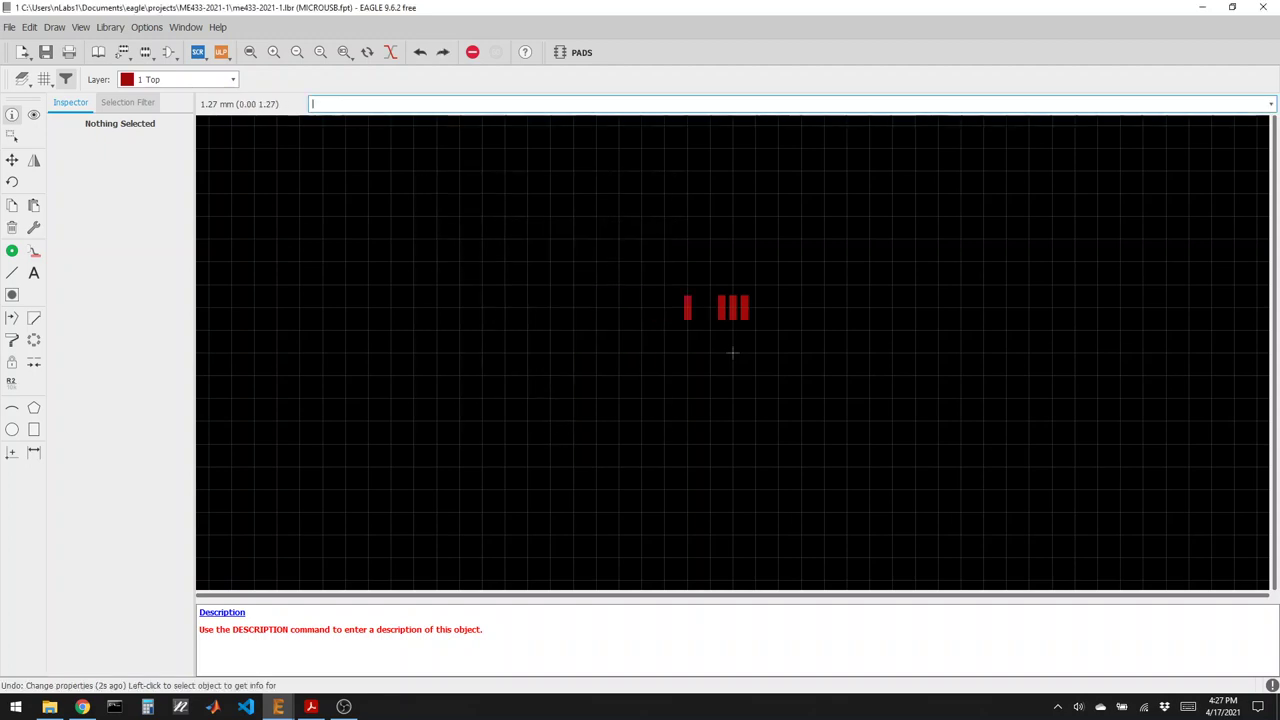
Inspect the properties of the pad right of centre and undo the position changes of the second and fifth pads.
left_click(742, 310)
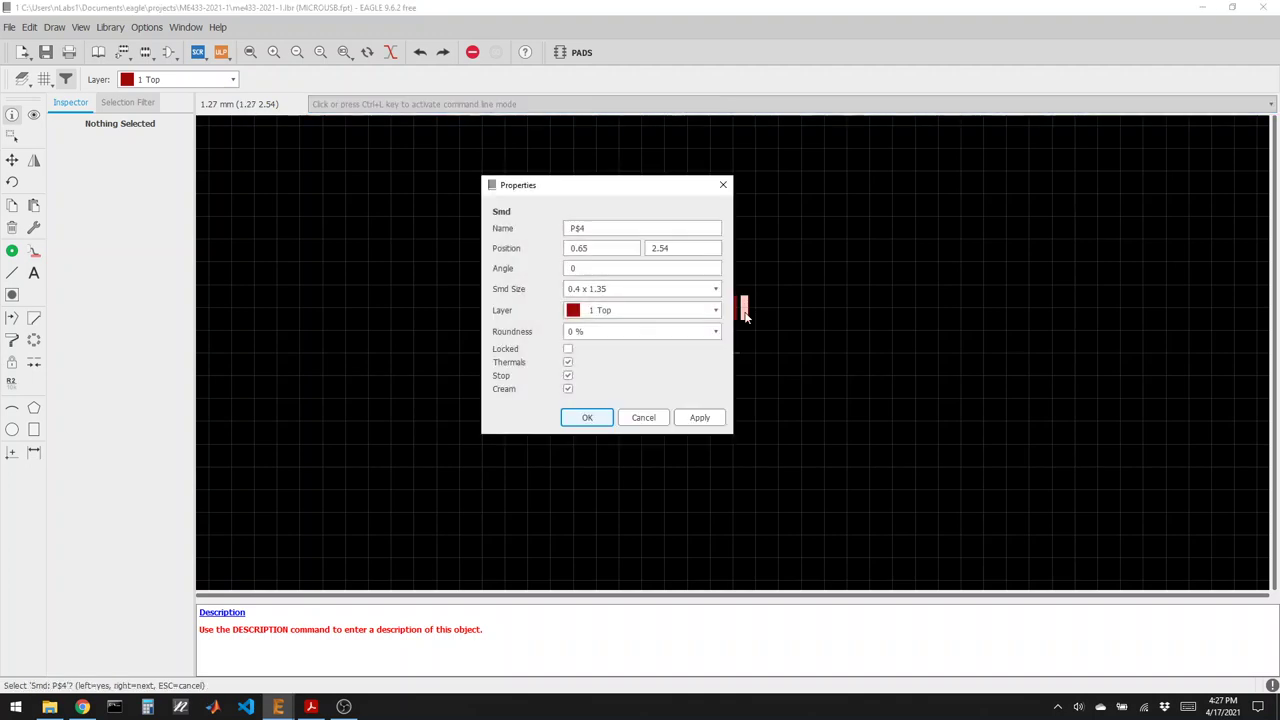
left_click(587, 418)
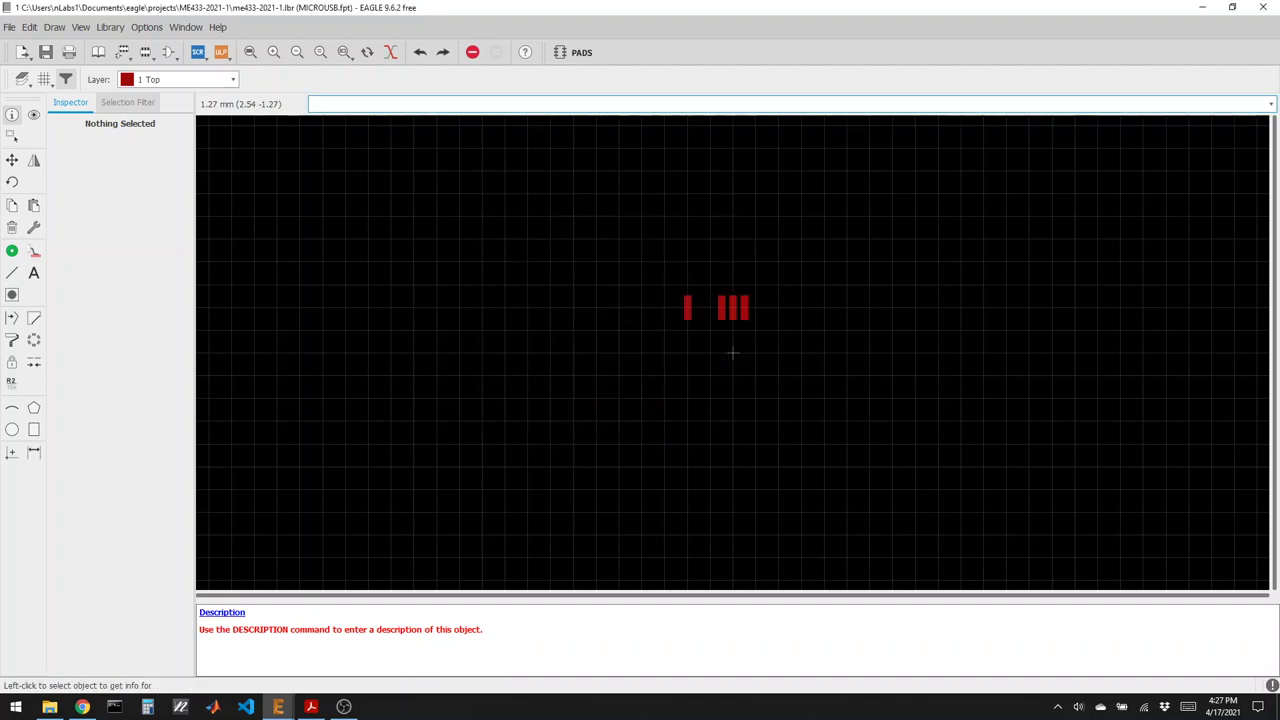
key("ctrl+z")
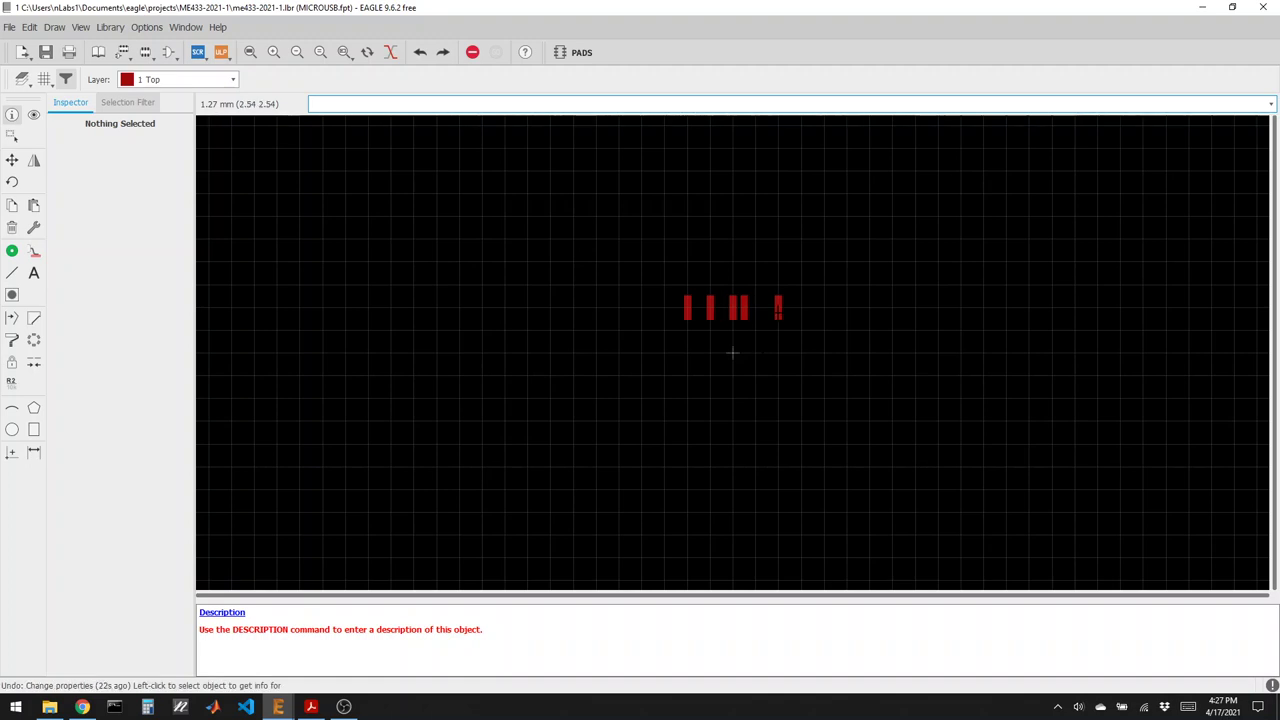
Set the rightmost pad's X position to 1.3 mm.
left_click(778, 307)
left_click_drag(660, 248, 549, 252)
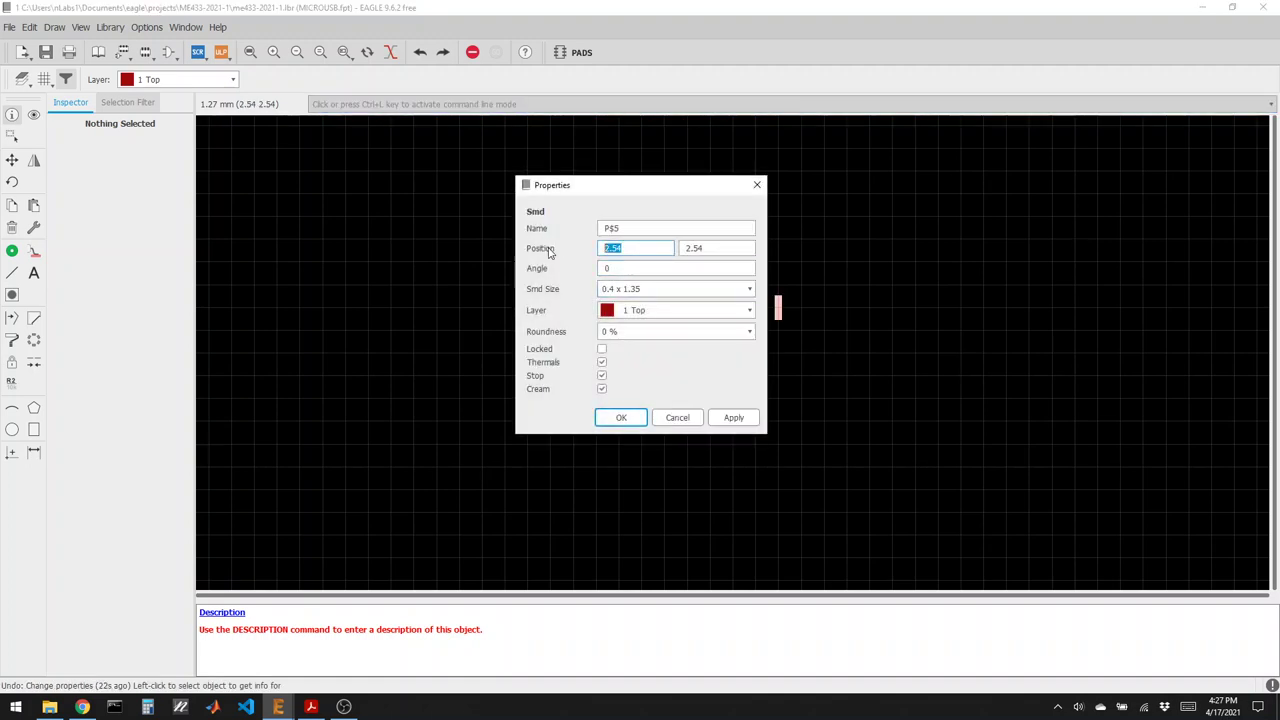
type("1.3")
key("Return")
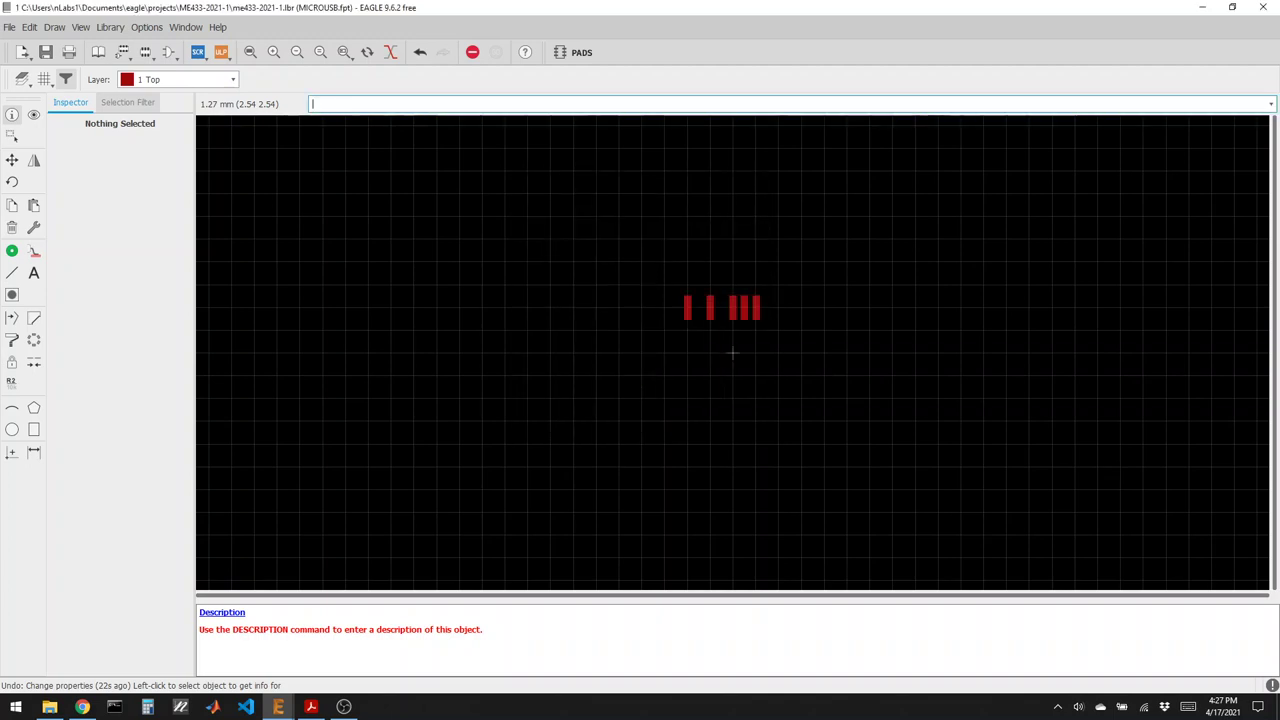
Reposition the second pad from the left to X -0.65 mm, mirroring the pad right of centre.
left_click(712, 310)
left_click(586, 252)
type("2.54")
key("Return")
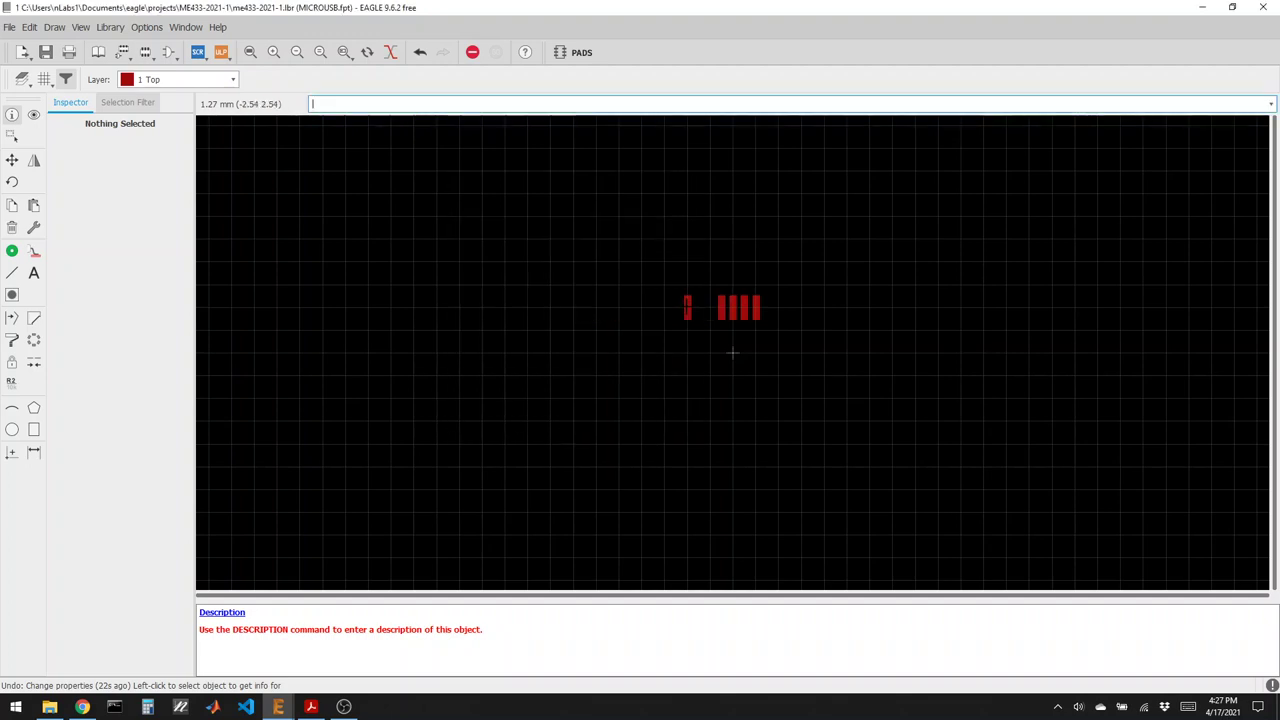
Set the leftmost SMD pad's X position to -1.3 mm.
left_click(687, 308)
left_click(542, 248)
key("BackSpace")
key("BackSpace")
key("BackSpace")
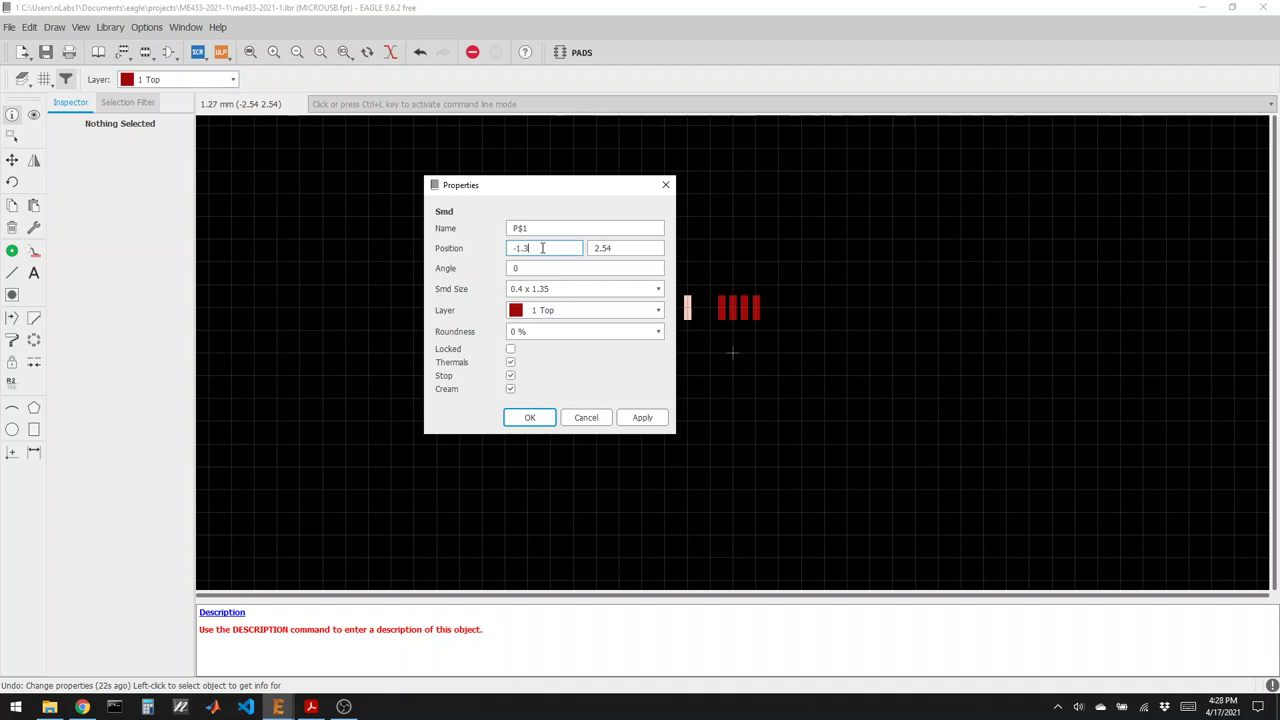
type("1.3")
key("Return")
scroll(732, 302, "up", 5)
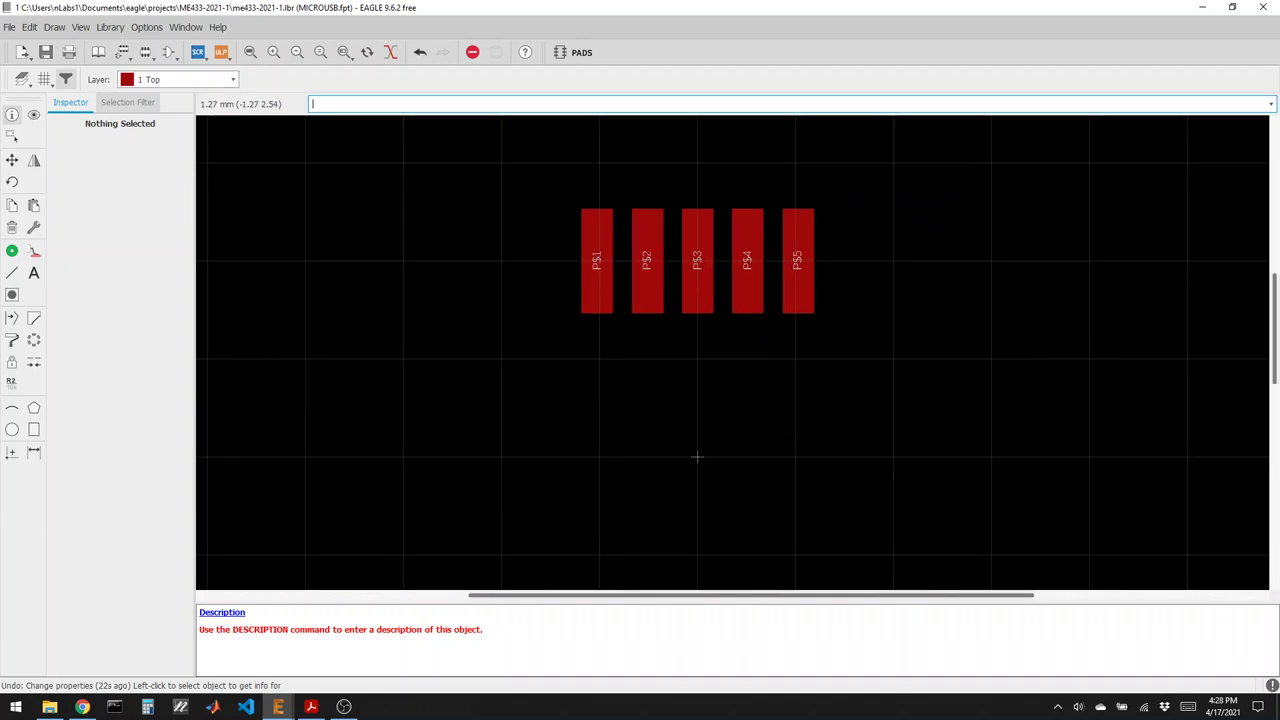
left_click(344, 707)
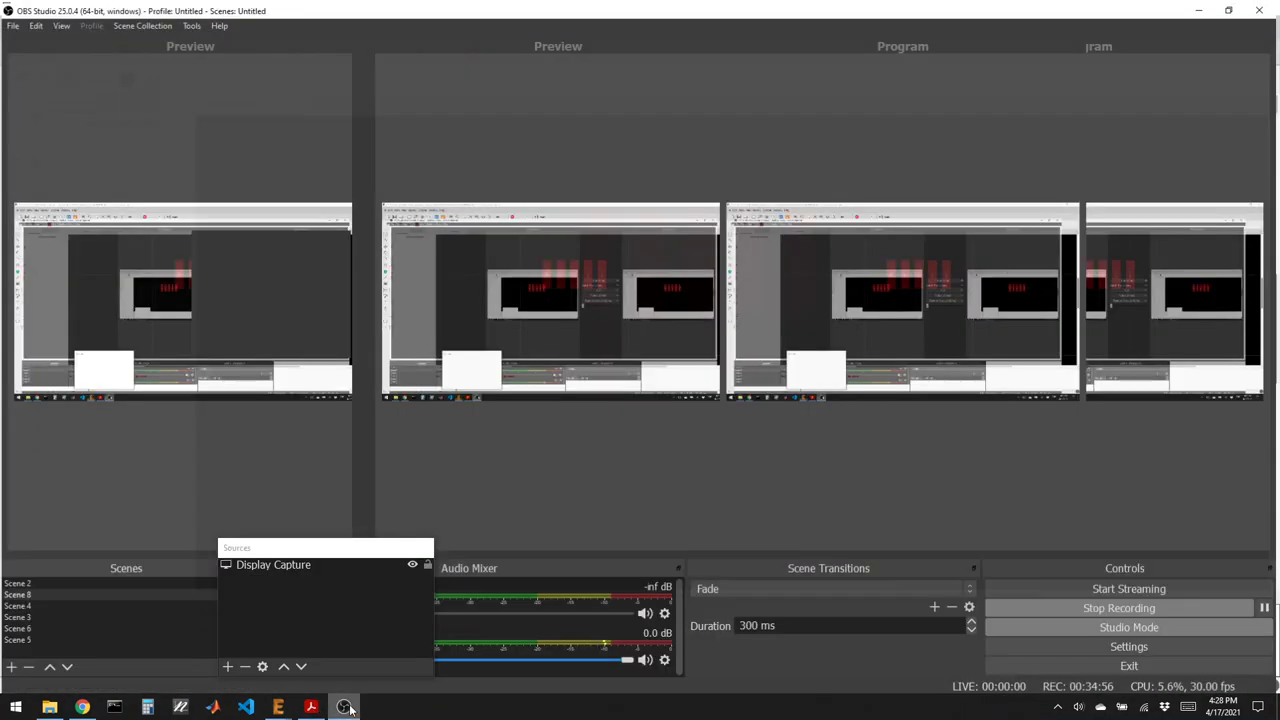
left_click(344, 707)
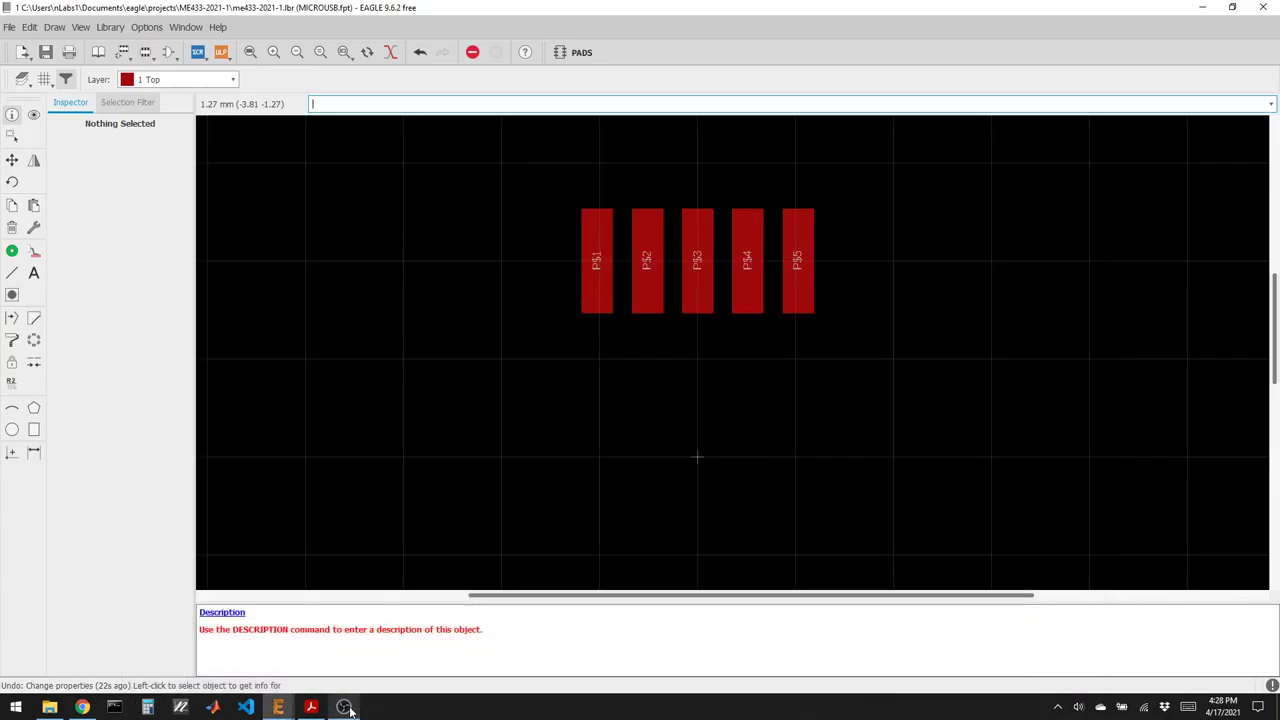
Check the receptacle datasheet's PCB layout in Chrome, return to EAGLE, and place round 1.25 mm drill pads at X -2.54 and 2.54, Y 2.54.
left_click(84, 707)
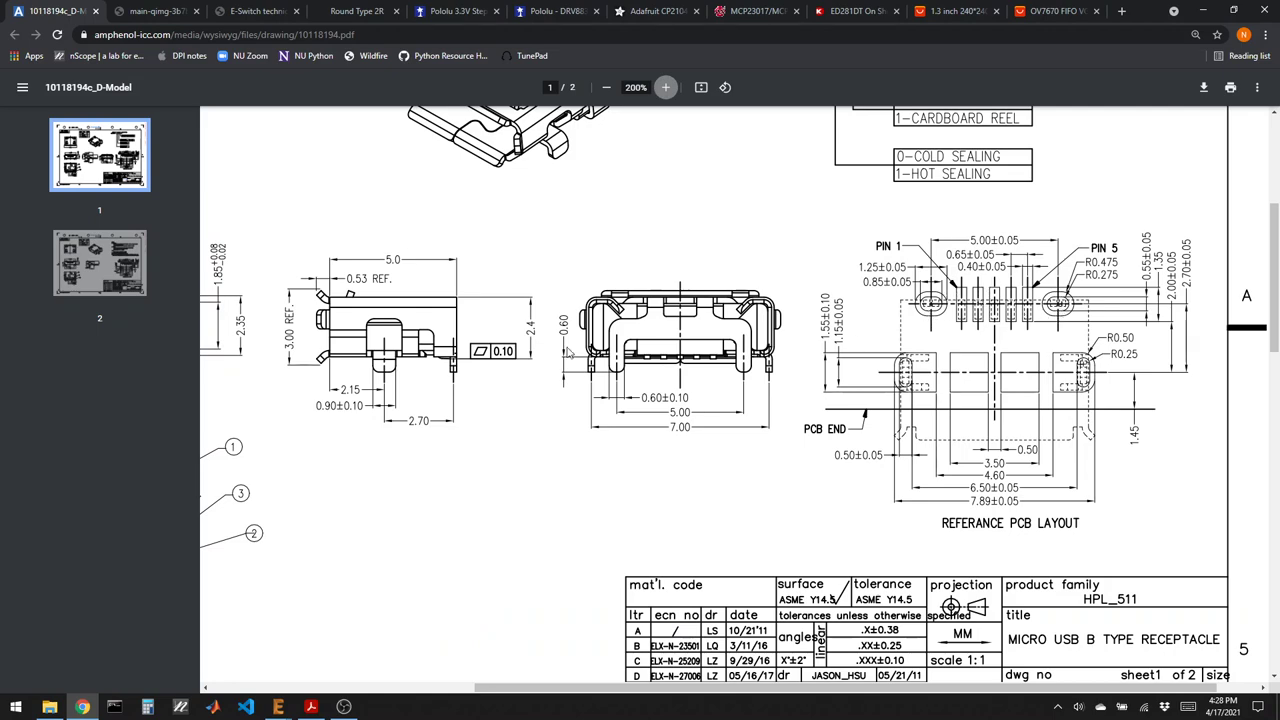
scroll(643, 460, "up", 1)
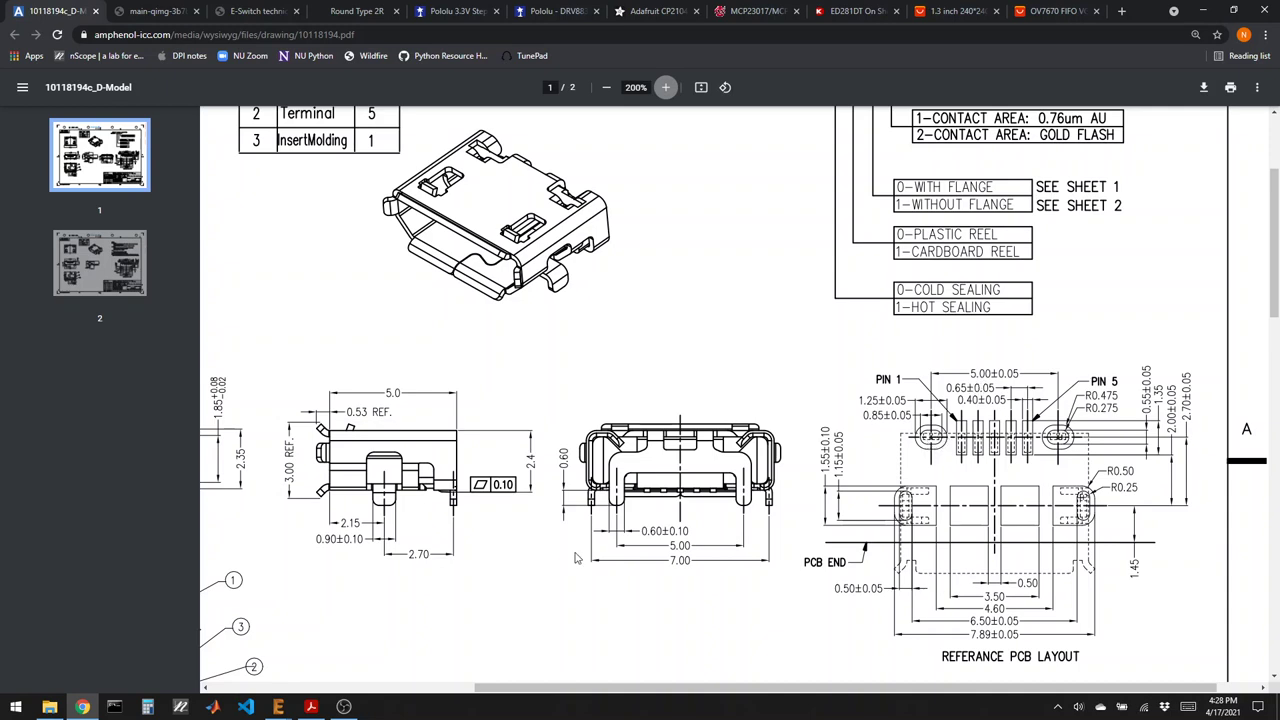
mouse_move(278, 706)
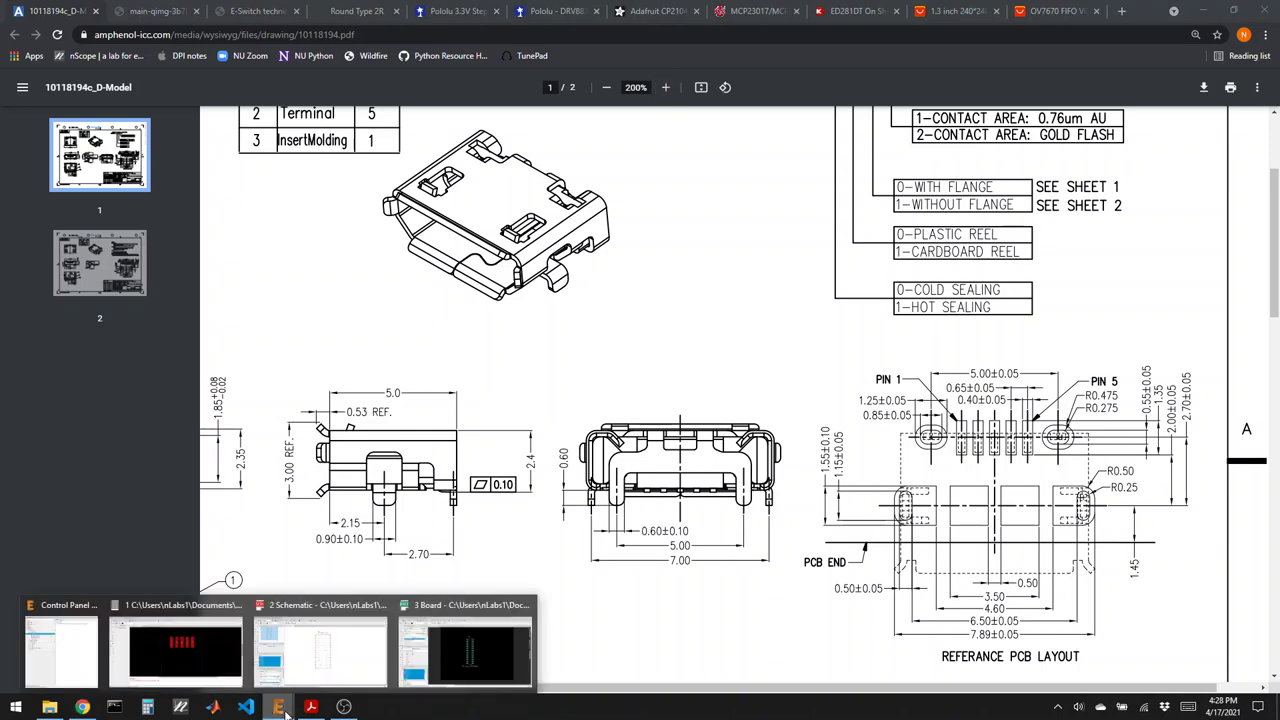
left_click(229, 681)
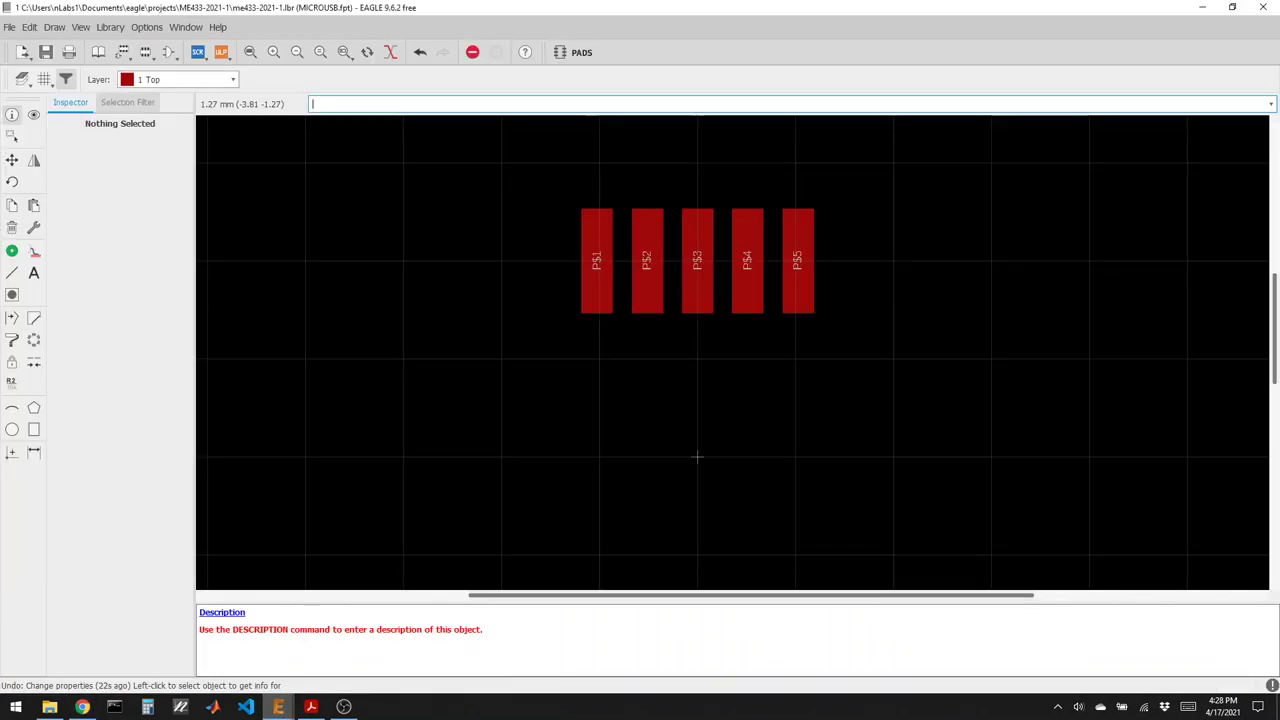
left_click(11, 253)
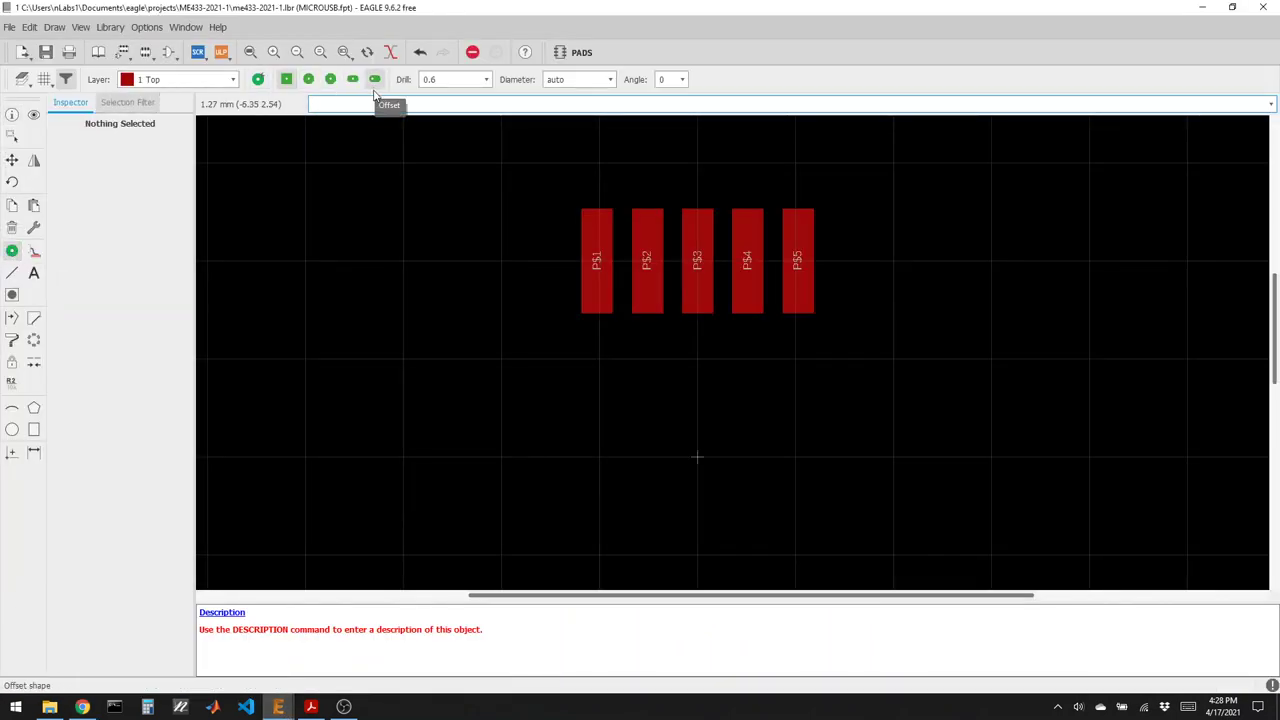
left_click_drag(470, 79, 413, 84)
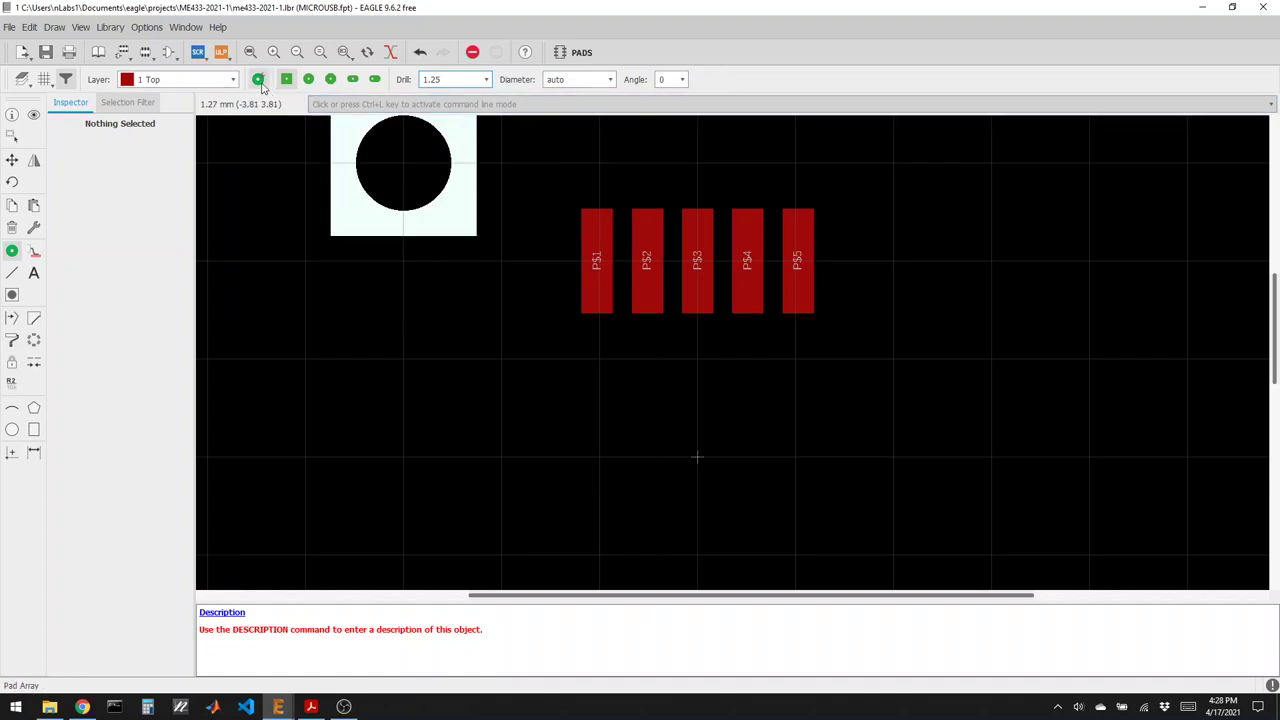
left_click(308, 79)
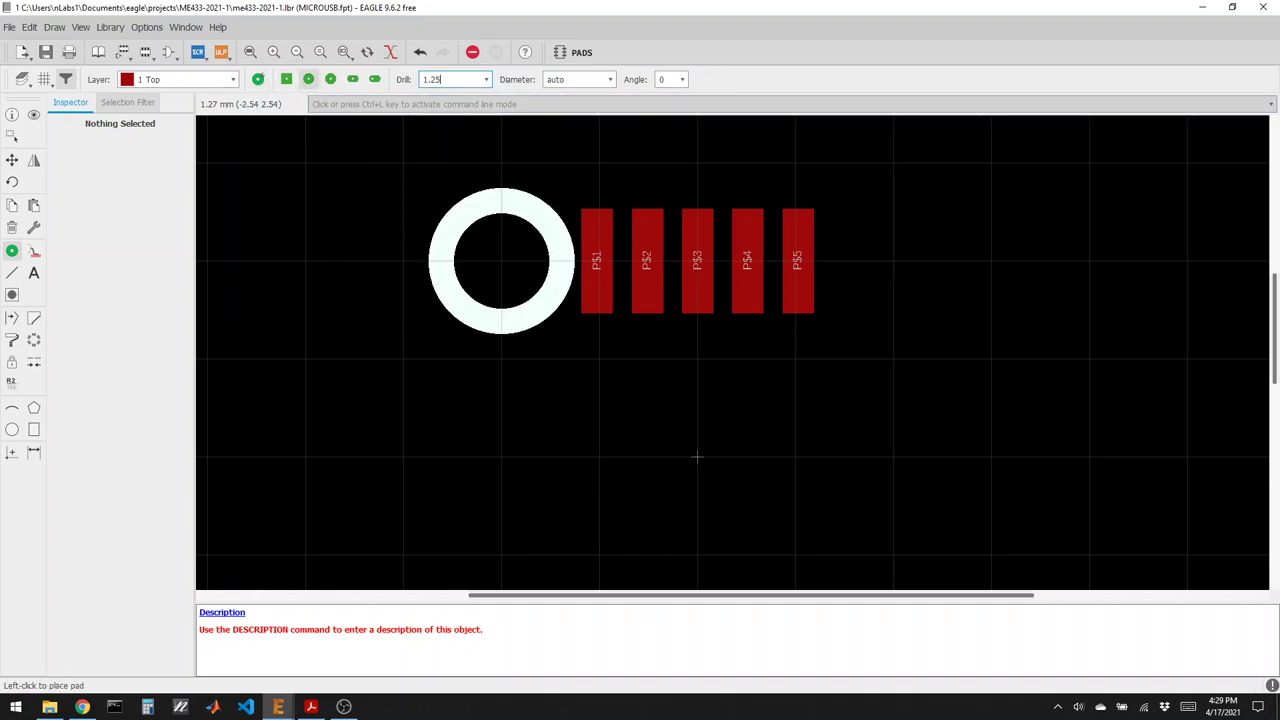
left_click(501, 260)
left_click(893, 260)
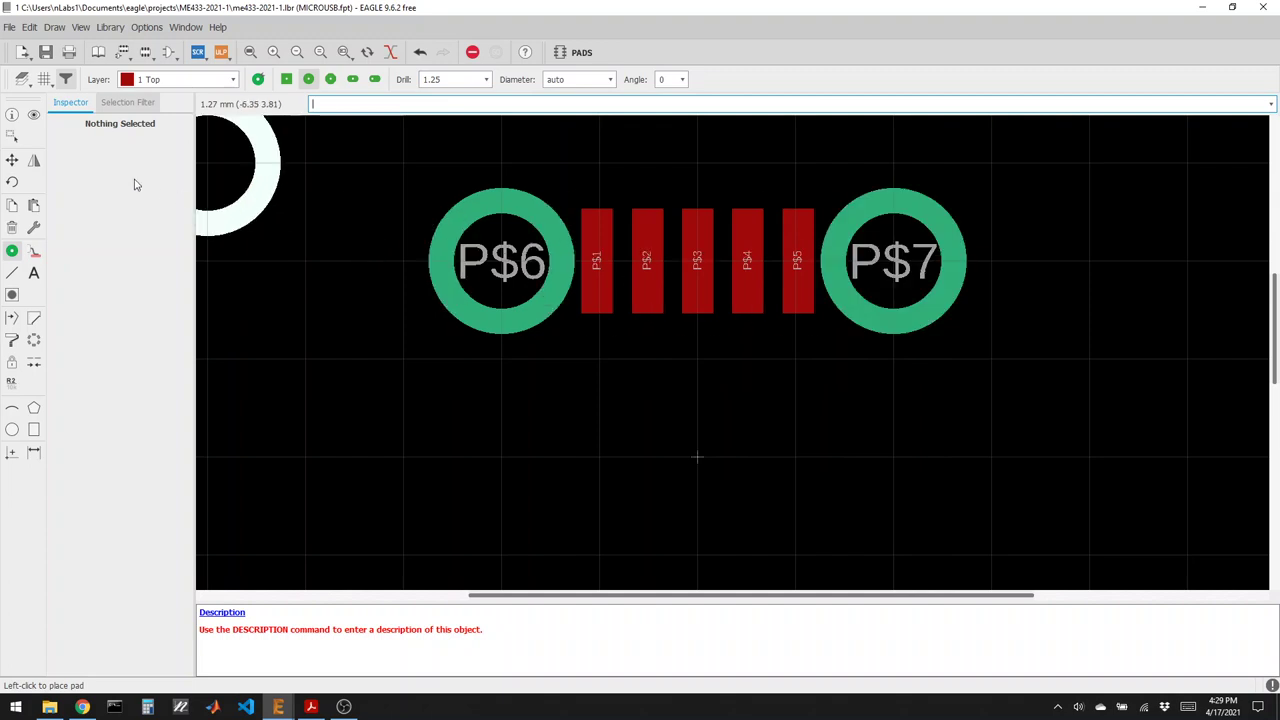
Set the X positions of the left and right round through-hole pads to -2.5 mm and 2.5 mm.
left_click(12, 114)
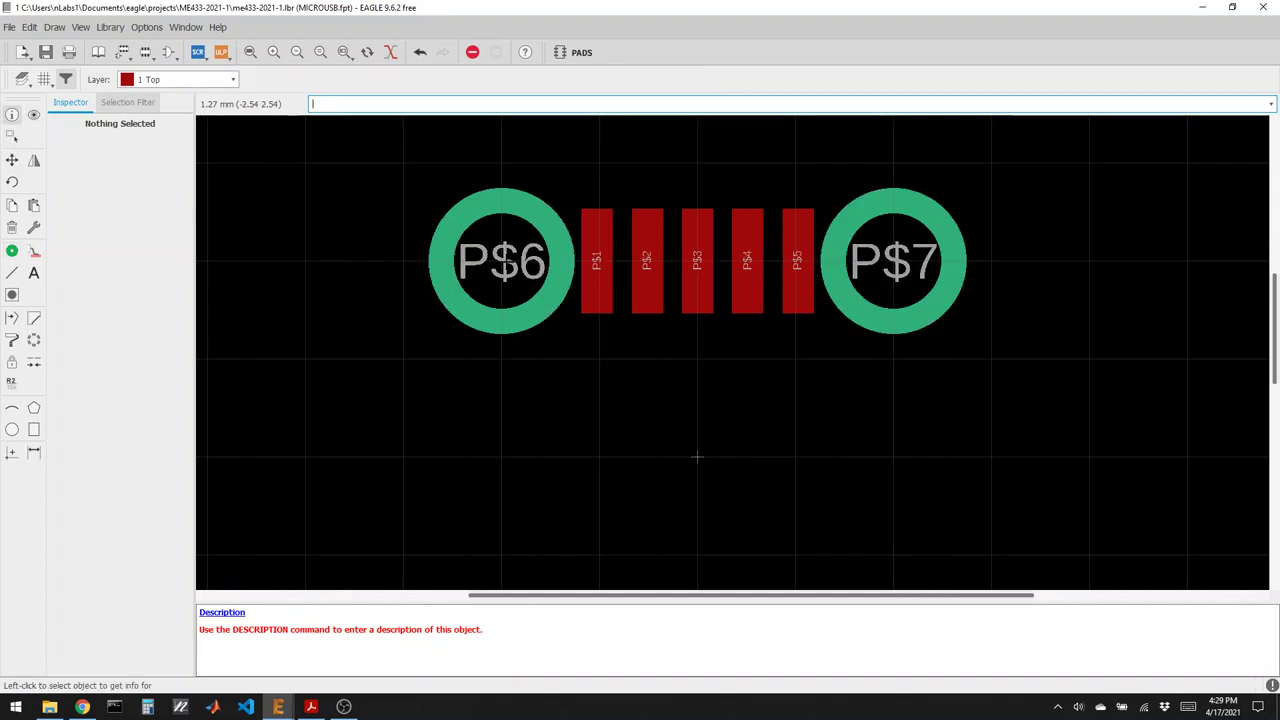
left_click(560, 305)
left_click(696, 205)
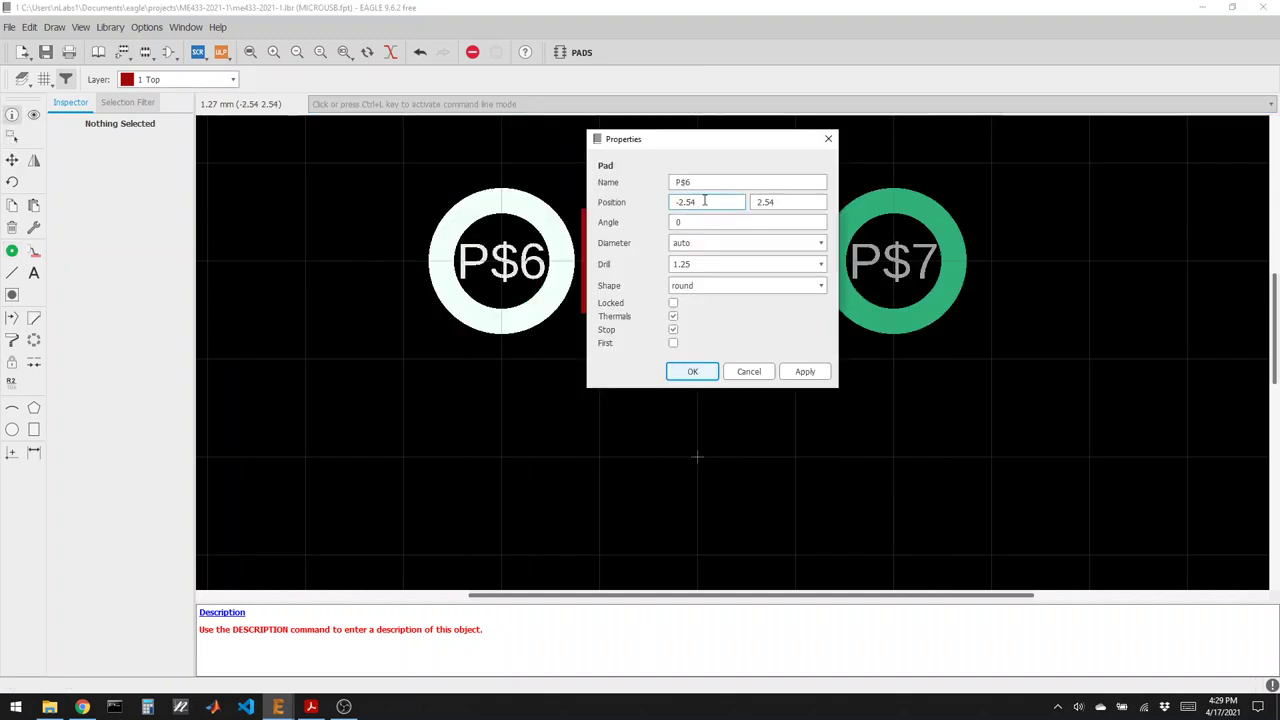
left_click(692, 371)
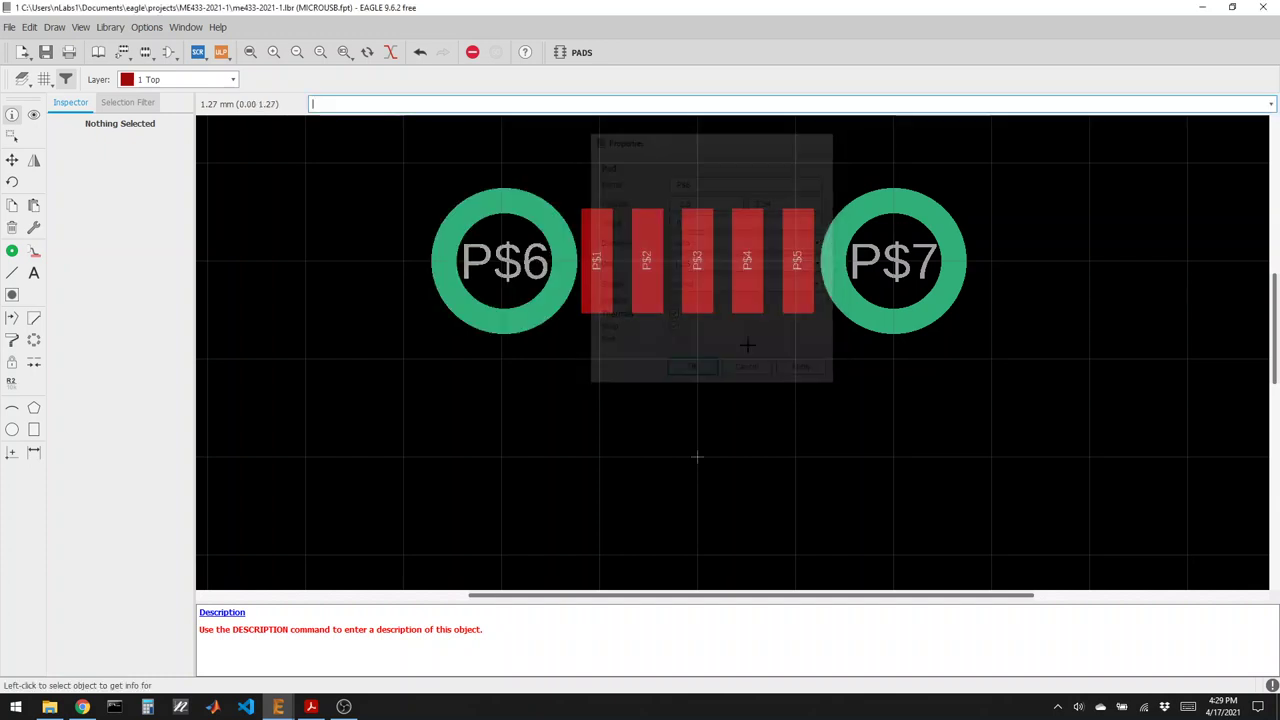
left_click(848, 300)
left_click(661, 202)
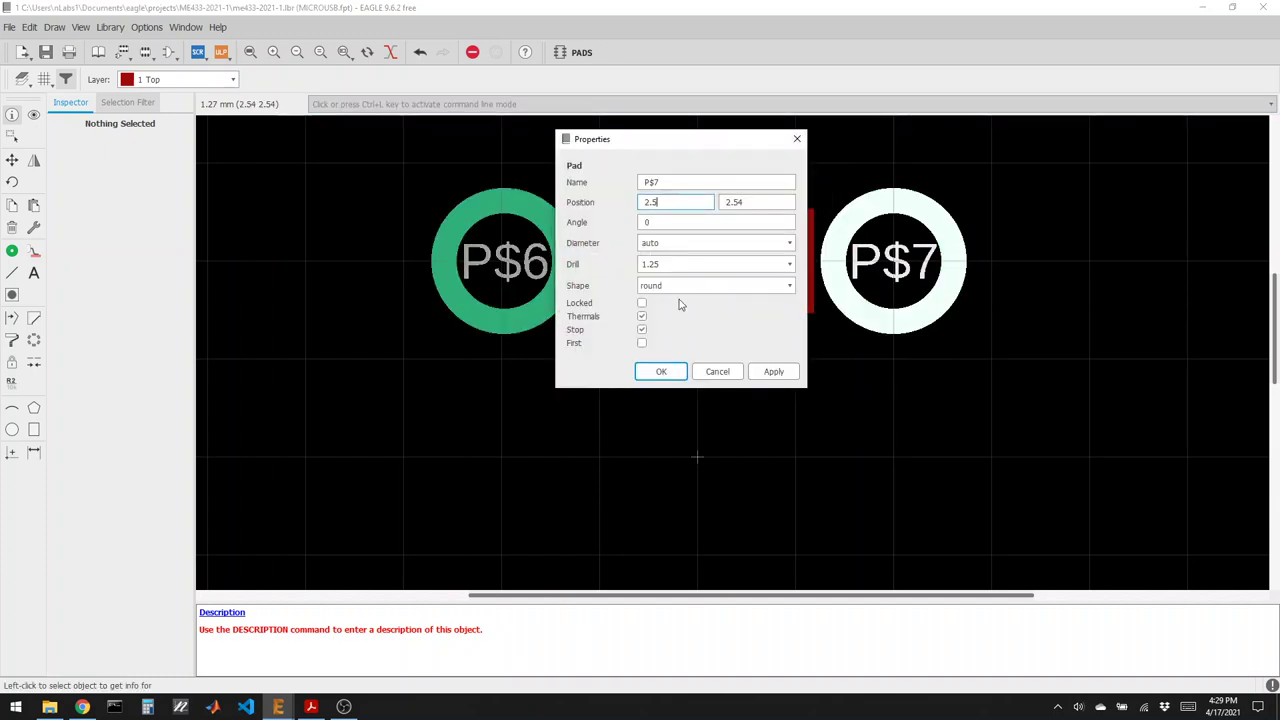
left_click(675, 372)
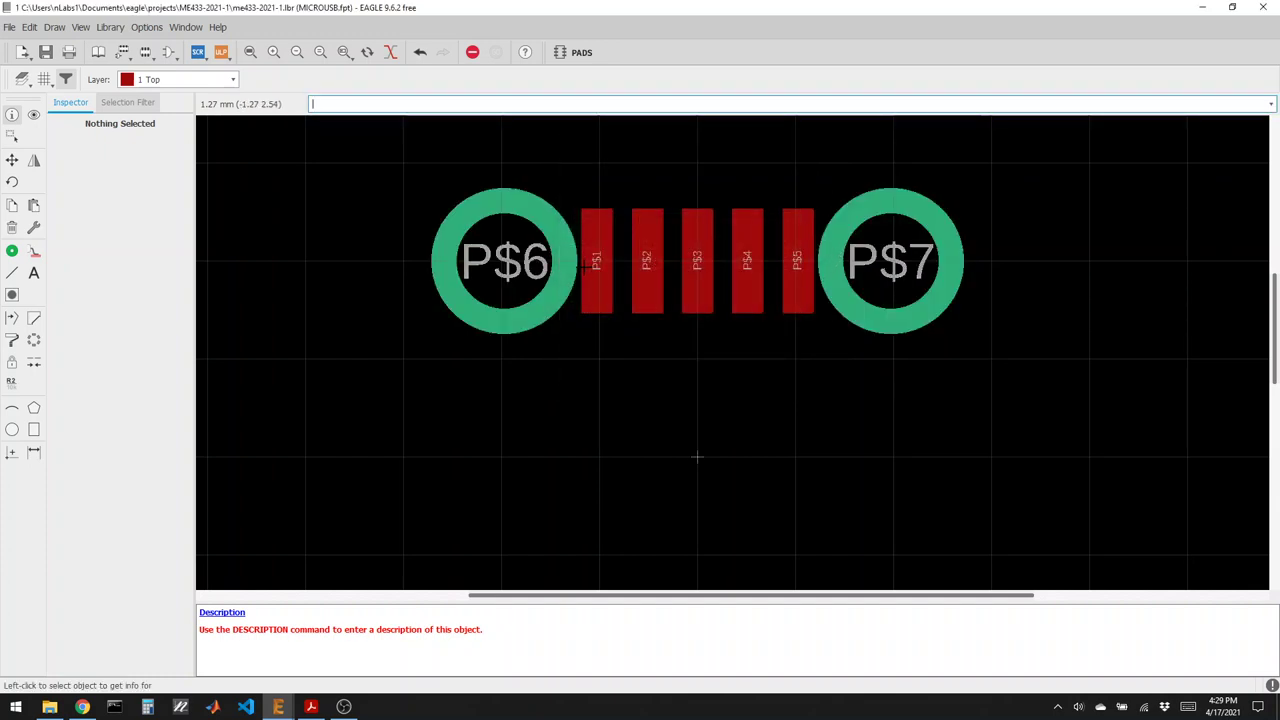
Try diameters of 1.27 mm and 1.016 mm on the left round through-hole pad.
left_click(538, 262)
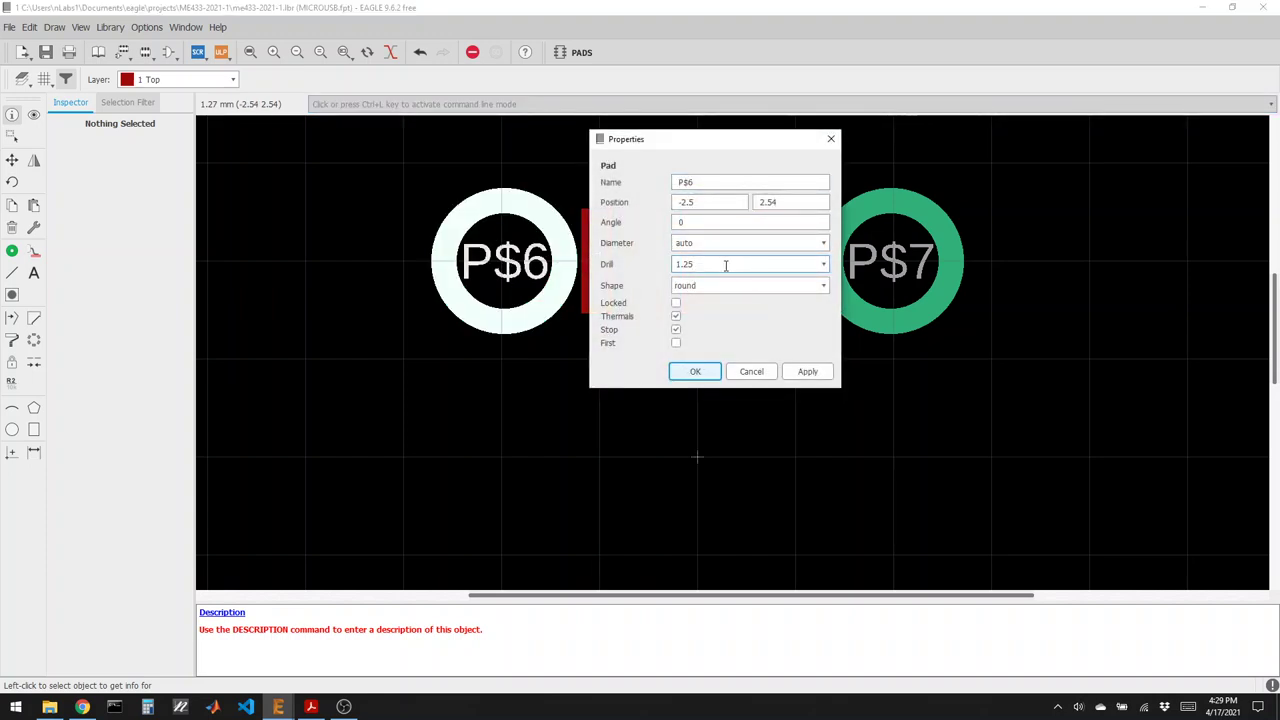
left_click(824, 247)
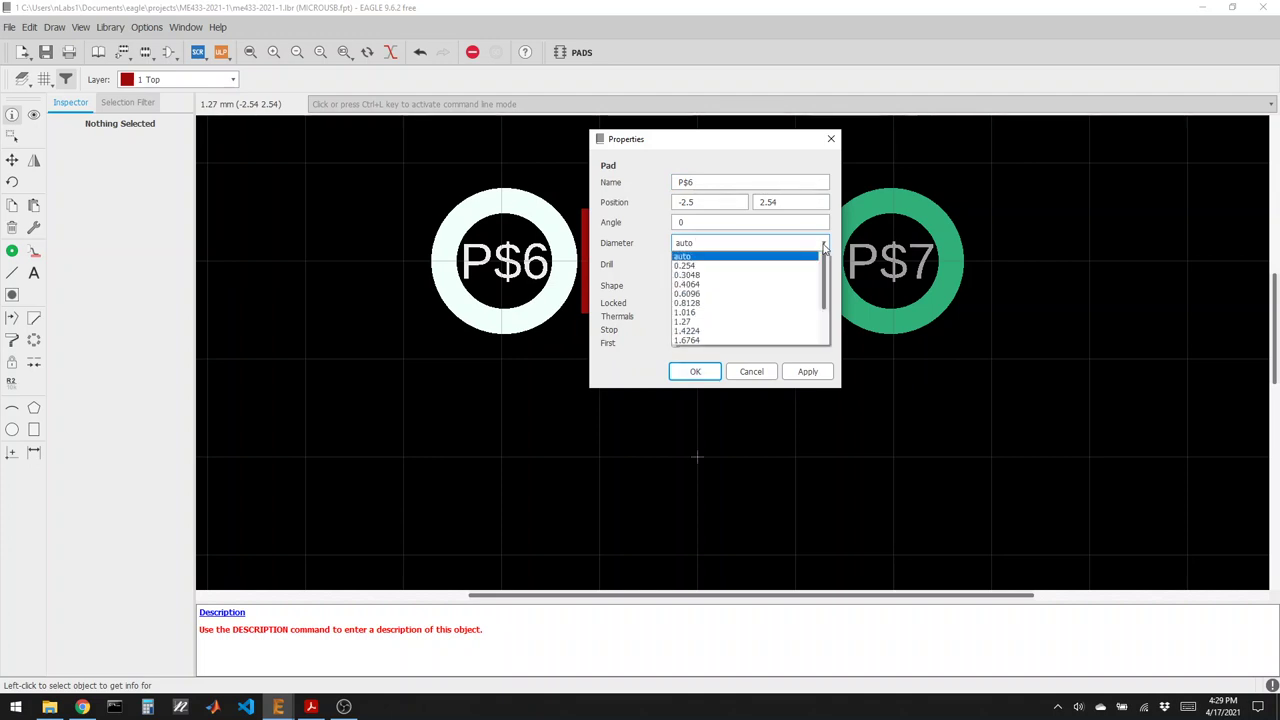
left_click(720, 321)
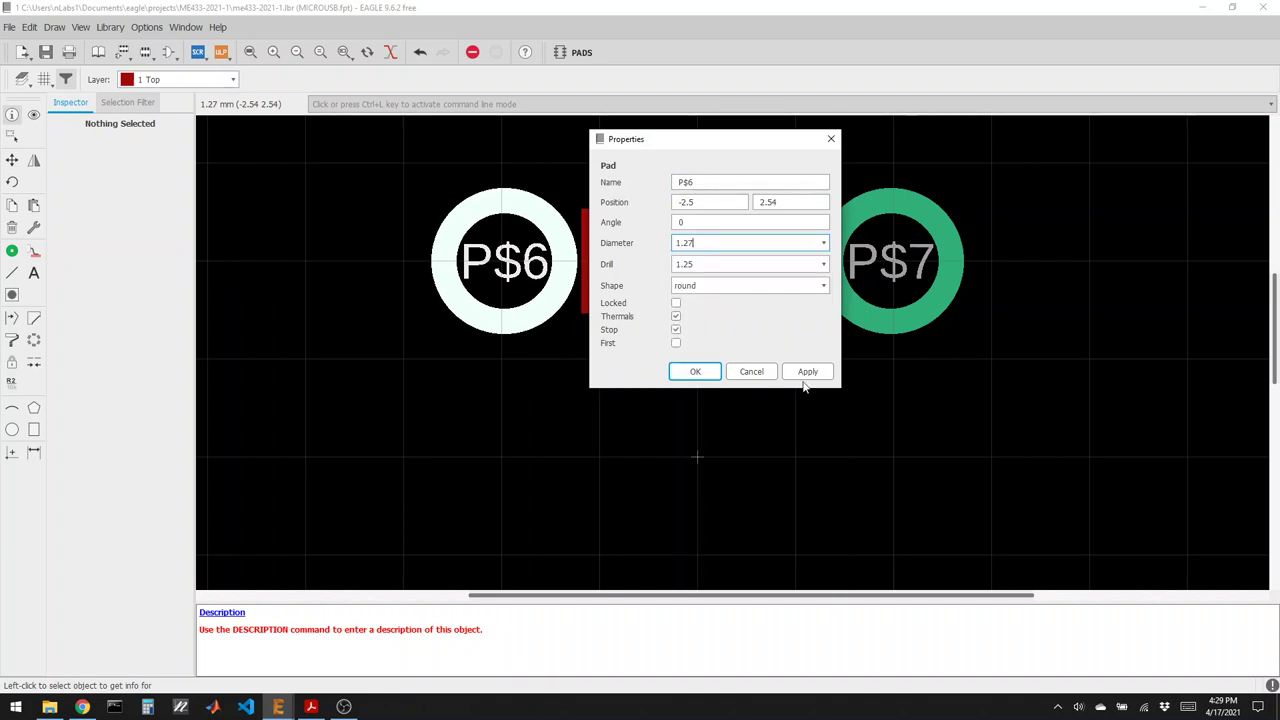
left_click(805, 373)
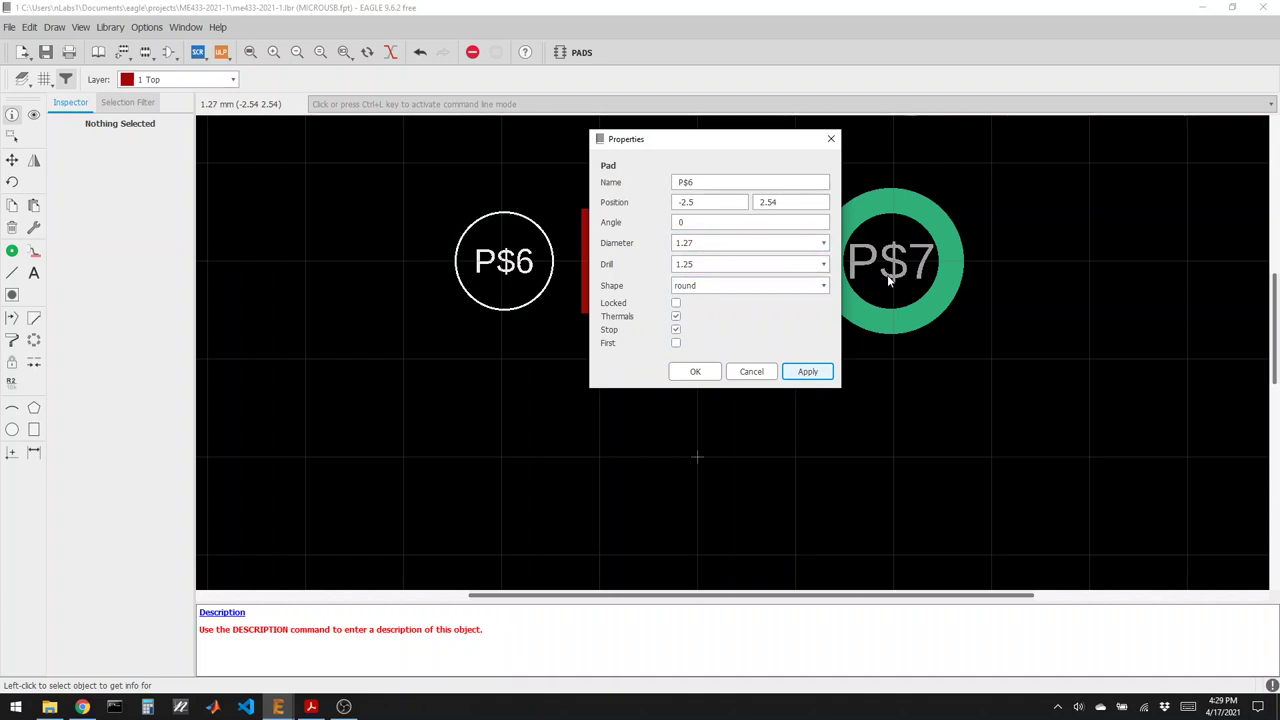
left_click(824, 247)
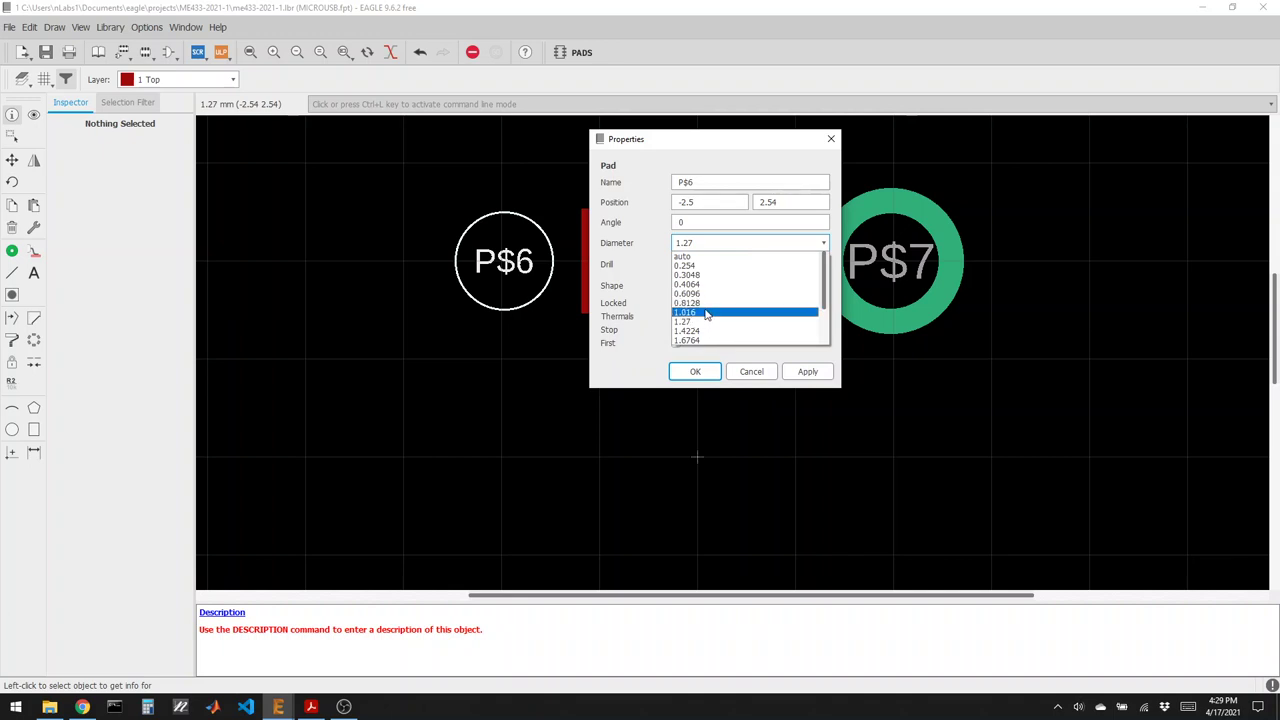
left_click(715, 313)
left_click(807, 371)
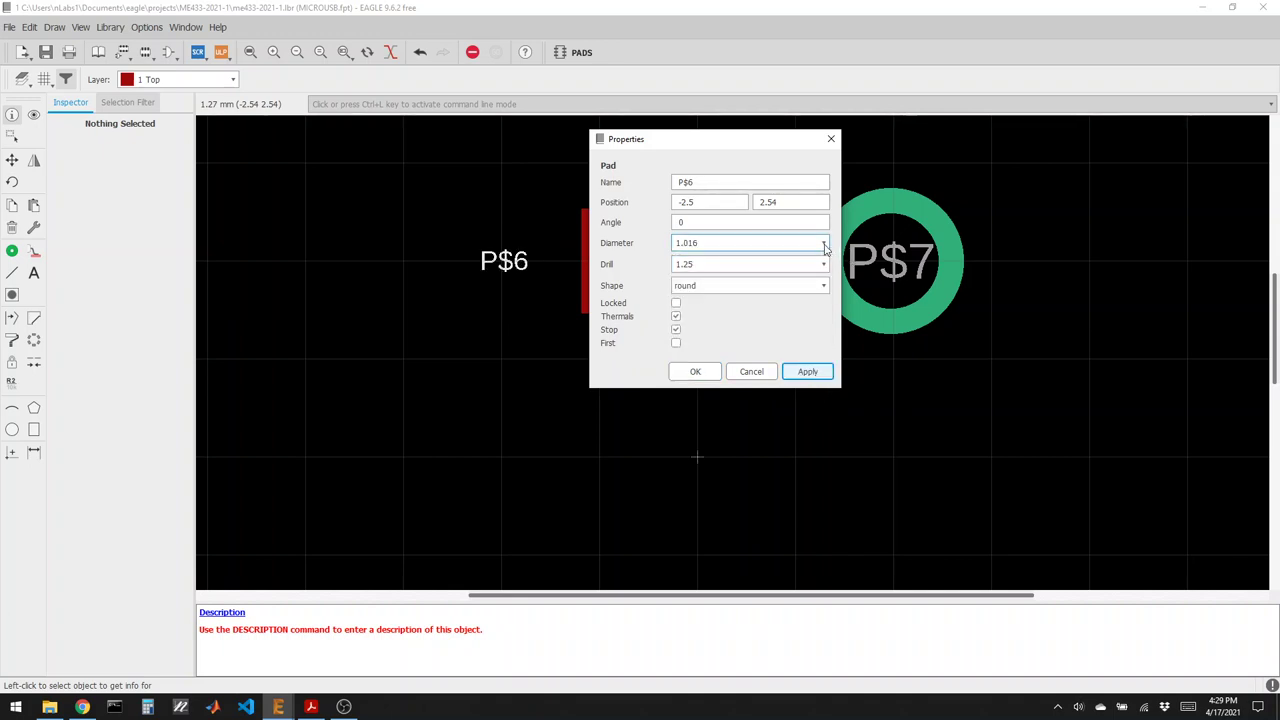
Compare diameters of 1.6764 mm and 1.4224 mm on the left round pad, moving its properties dialog clear of the footprint.
left_click(824, 243)
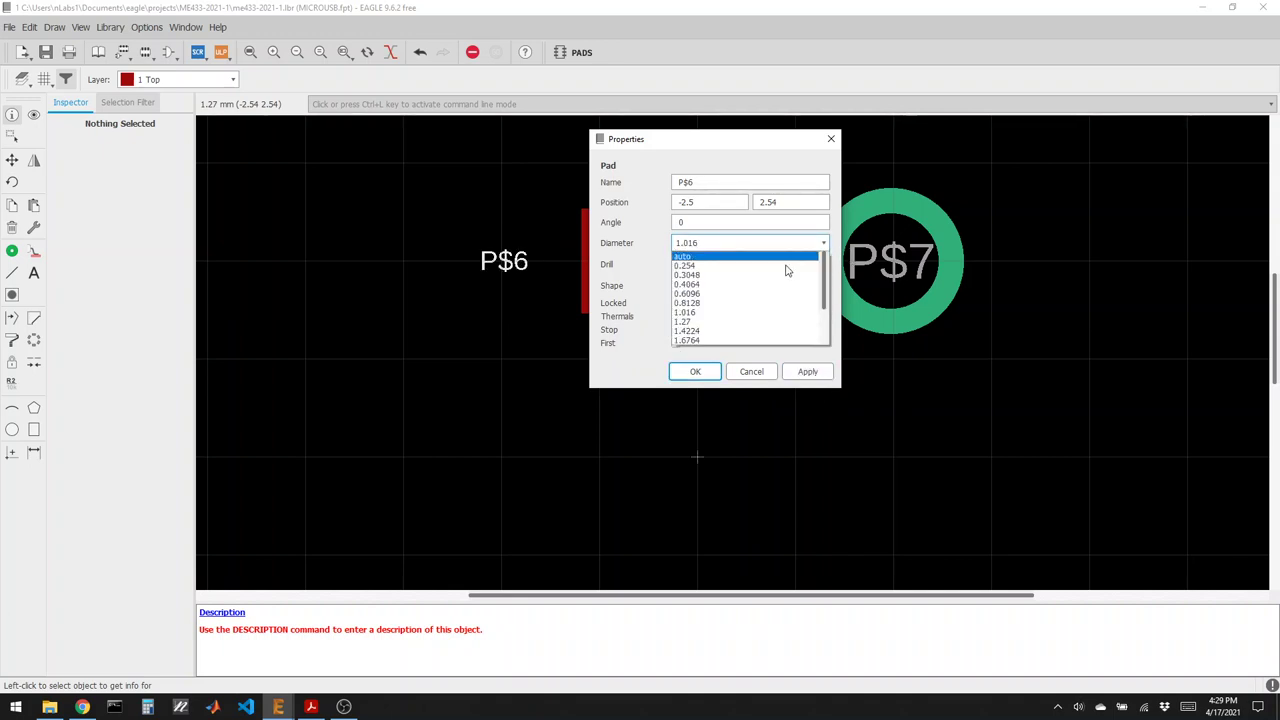
left_click(733, 338)
left_click(795, 372)
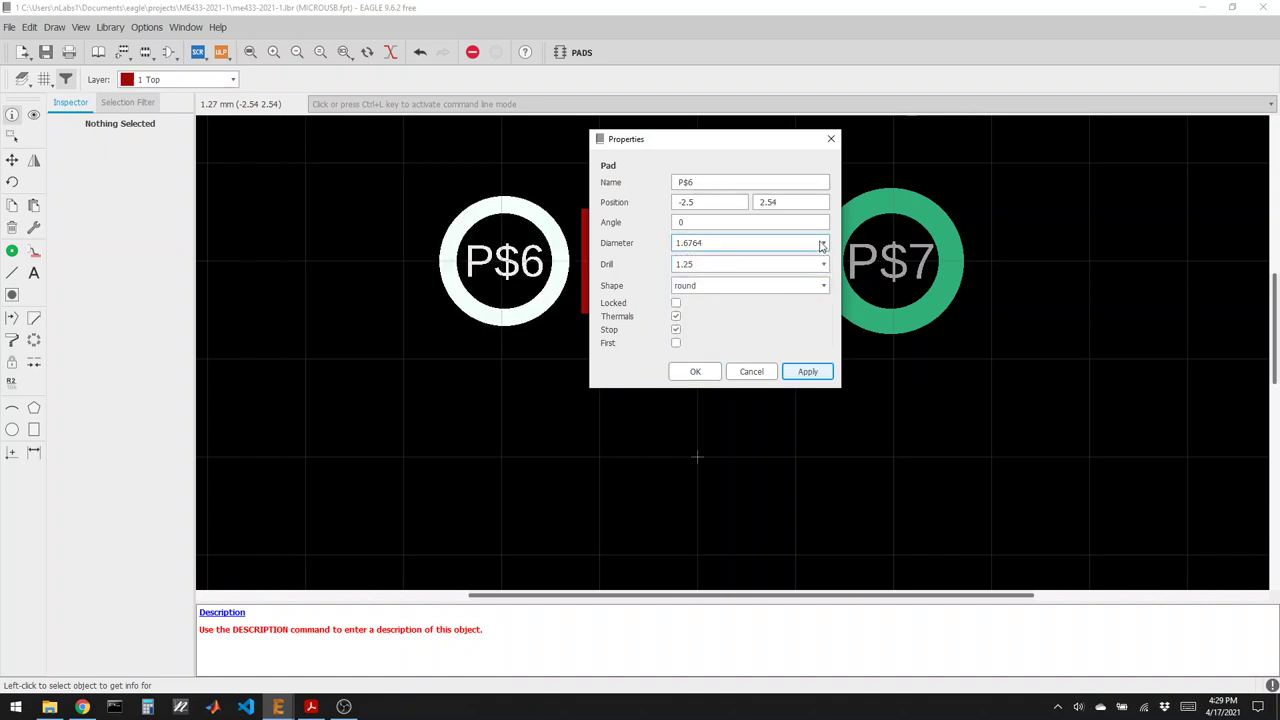
left_click_drag(743, 146, 1118, 282)
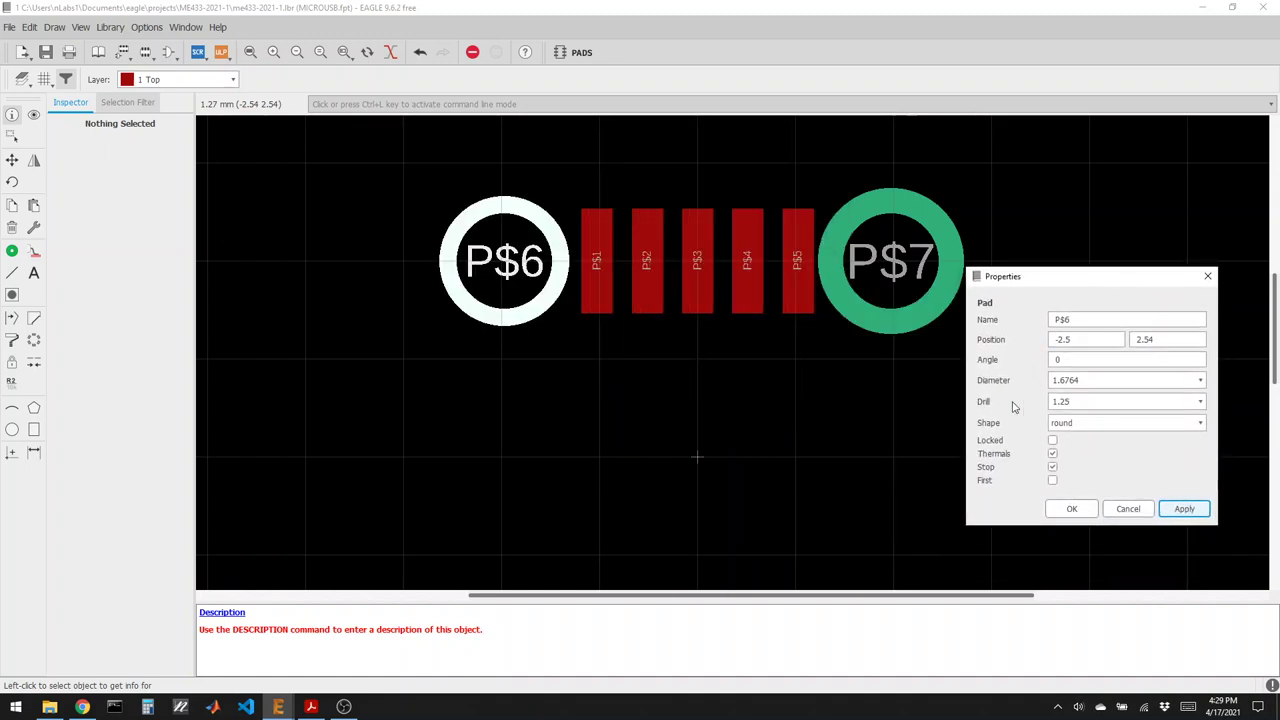
left_click(1195, 383)
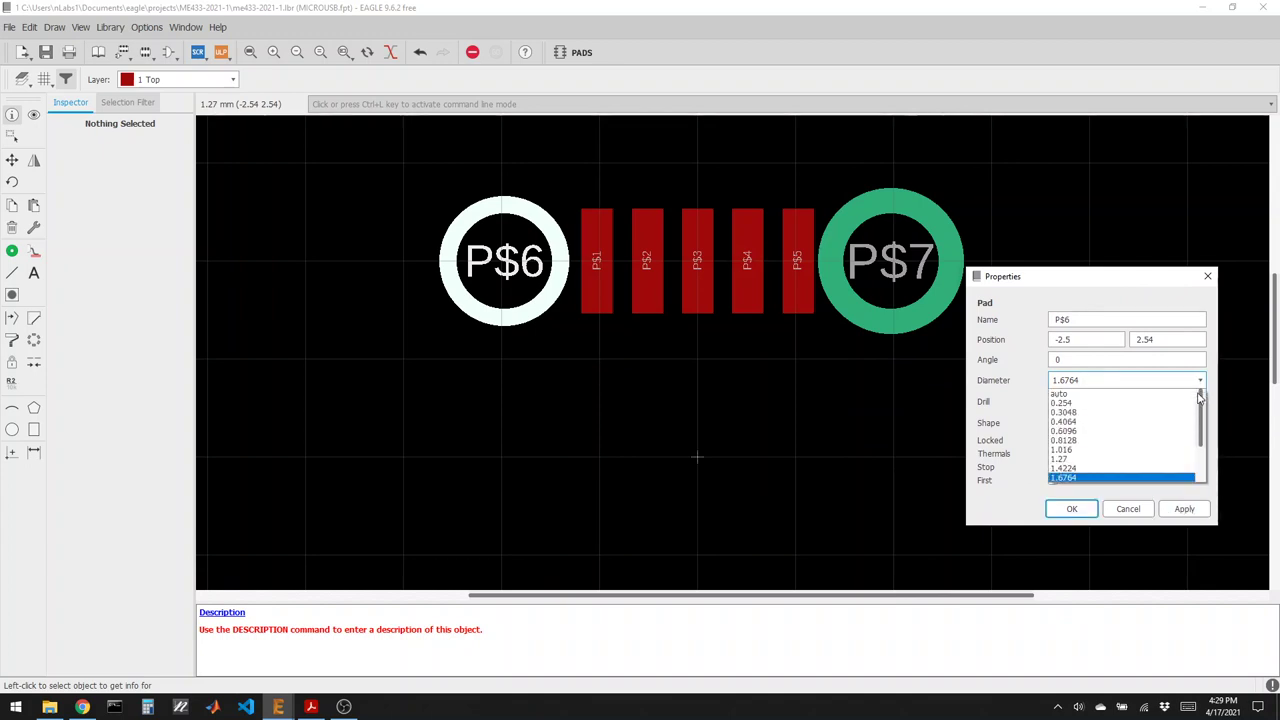
left_click(1100, 469)
left_click(1165, 510)
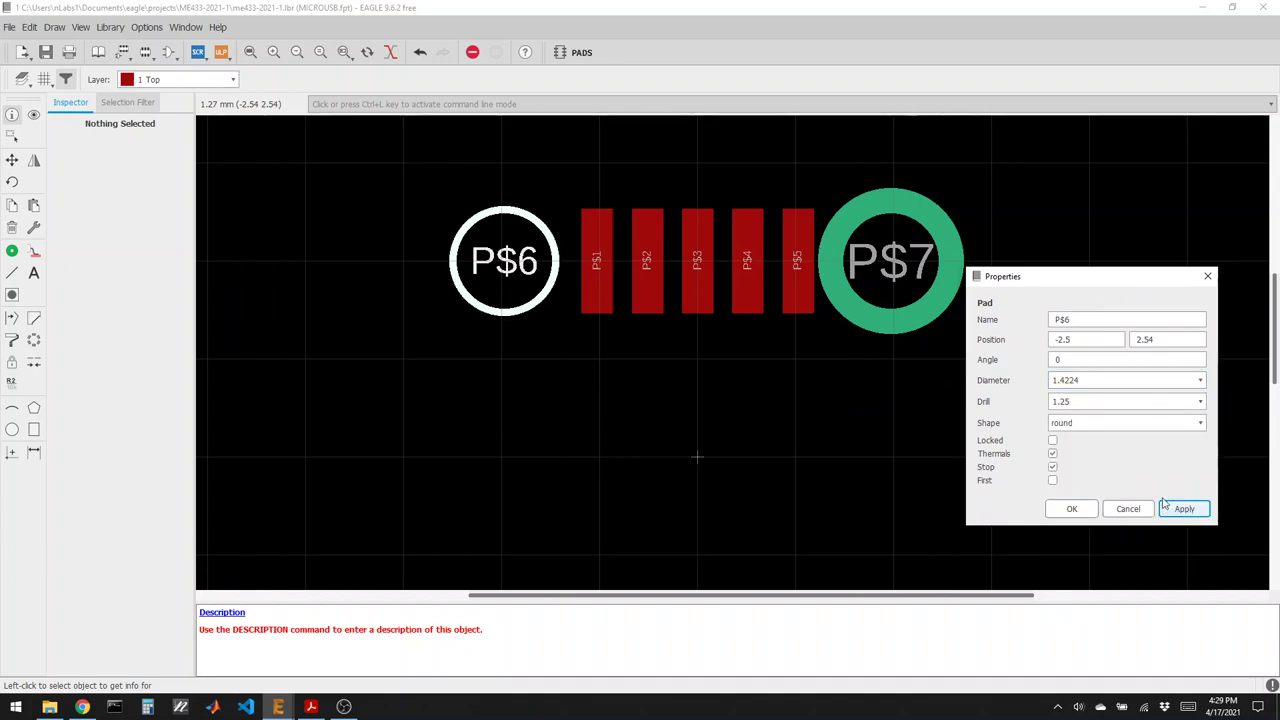
Set the left round through-hole pad's diameter to 1.6764 mm.
left_click(1200, 384)
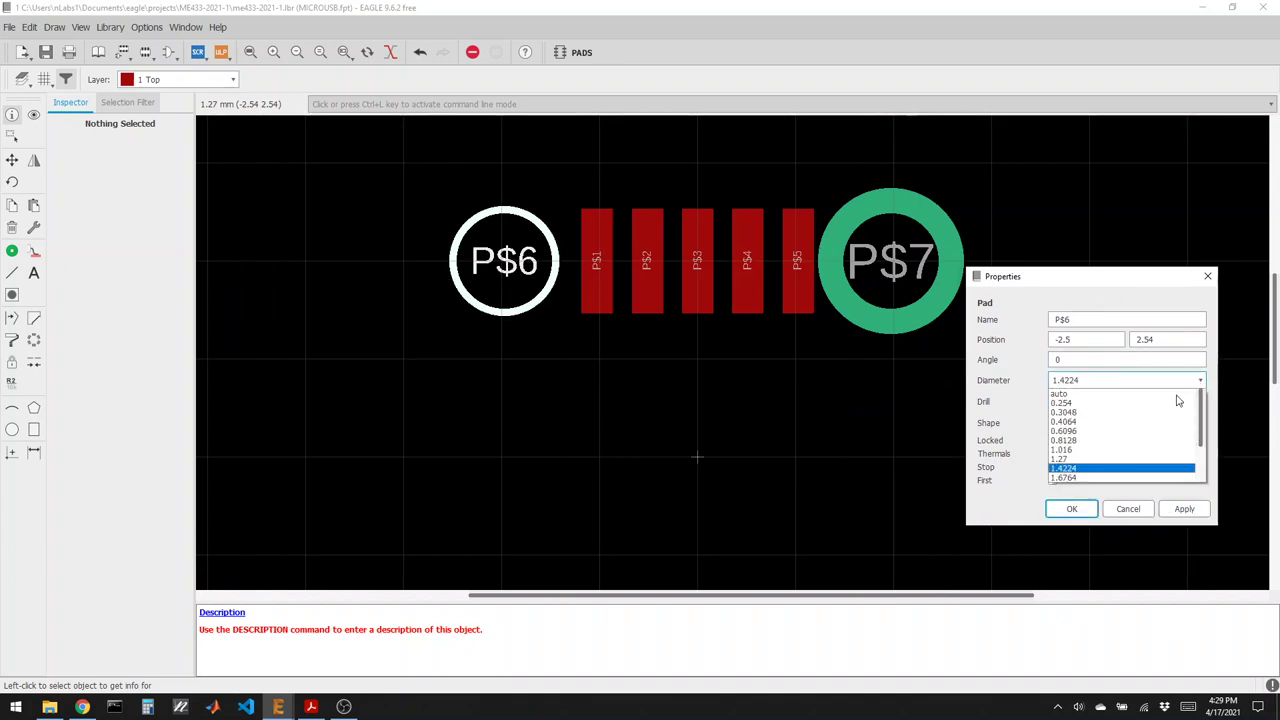
left_click(1090, 478)
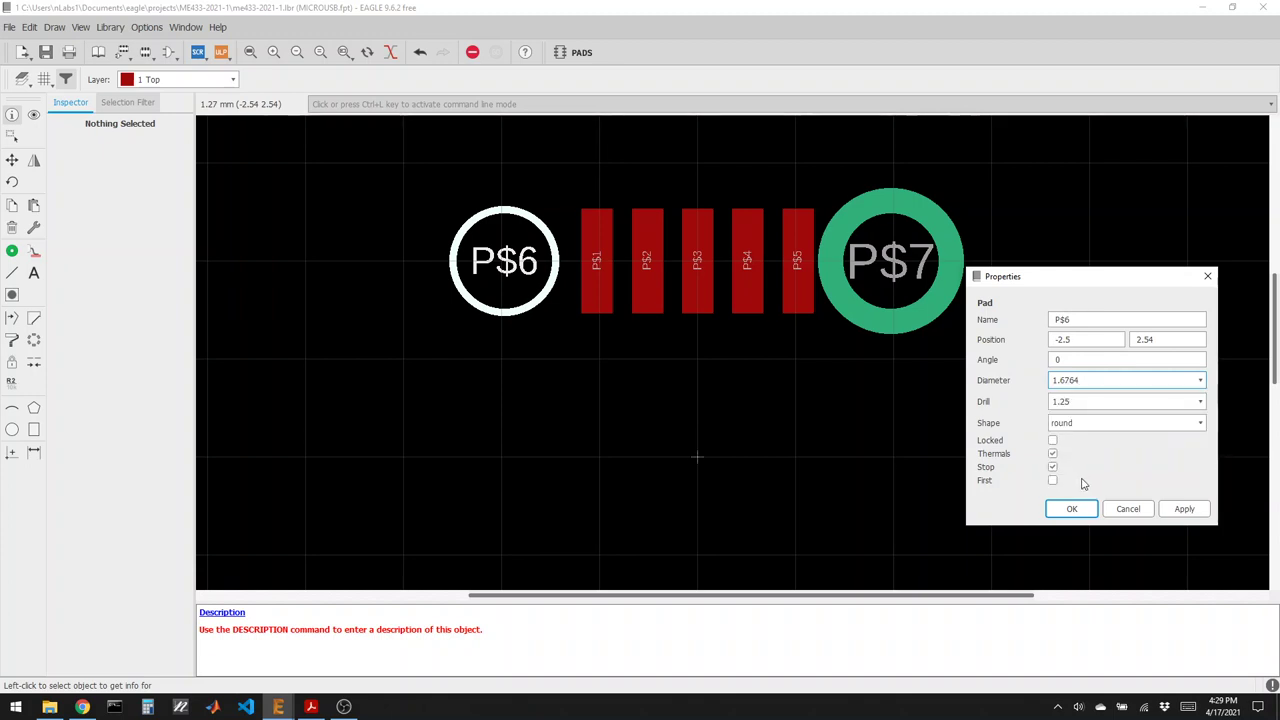
left_click(1168, 510)
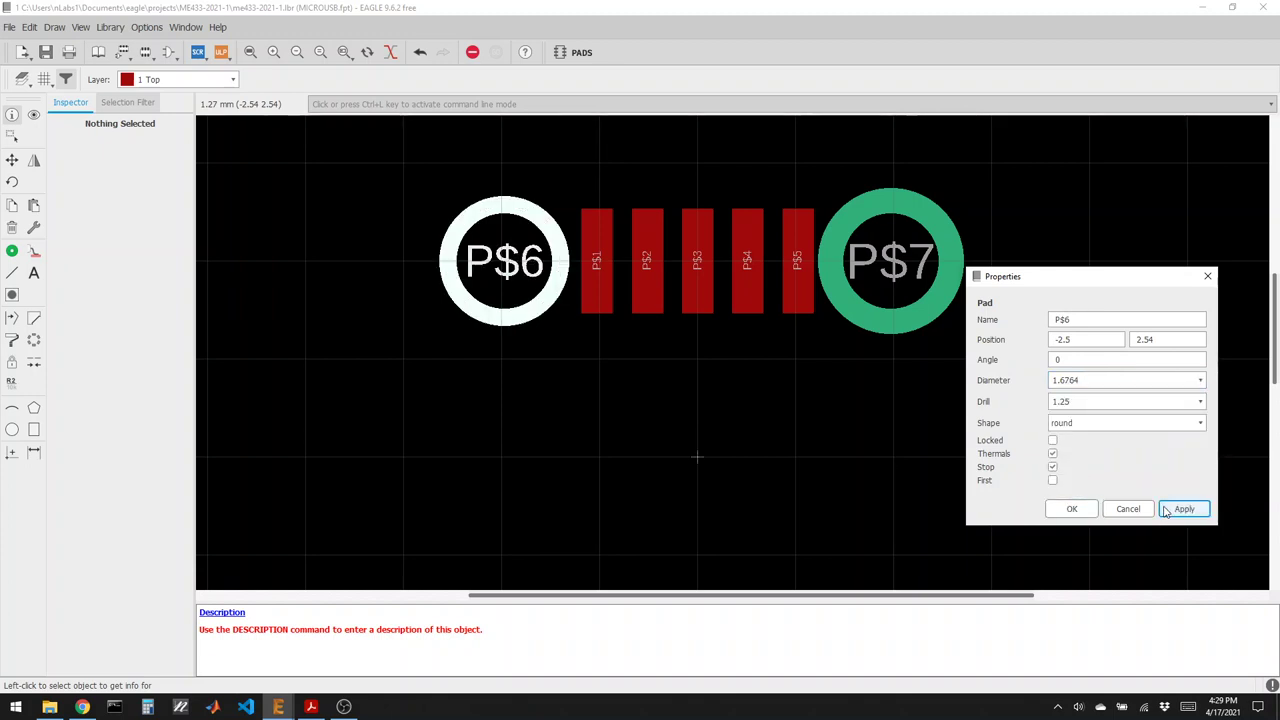
left_click(1070, 505)
Set the right round through-hole pad's diameter to 1.6764 mm to match the left one.
left_click(890, 260)
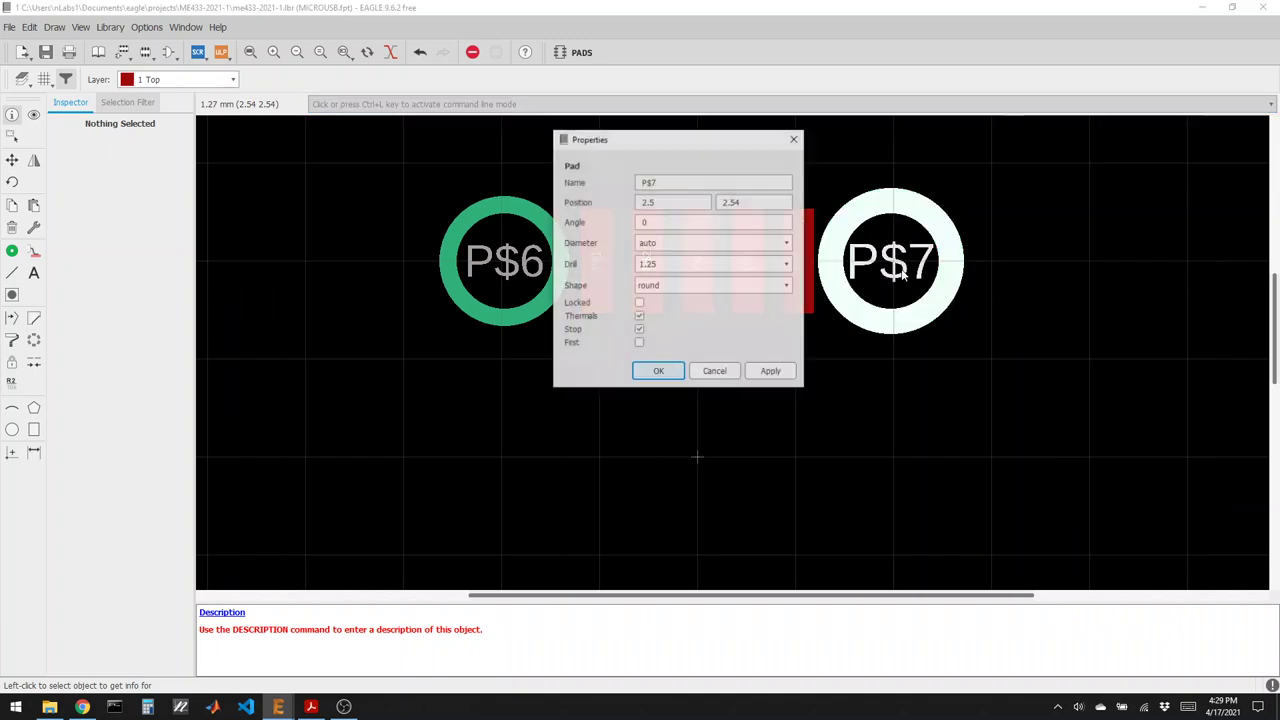
left_click(786, 265)
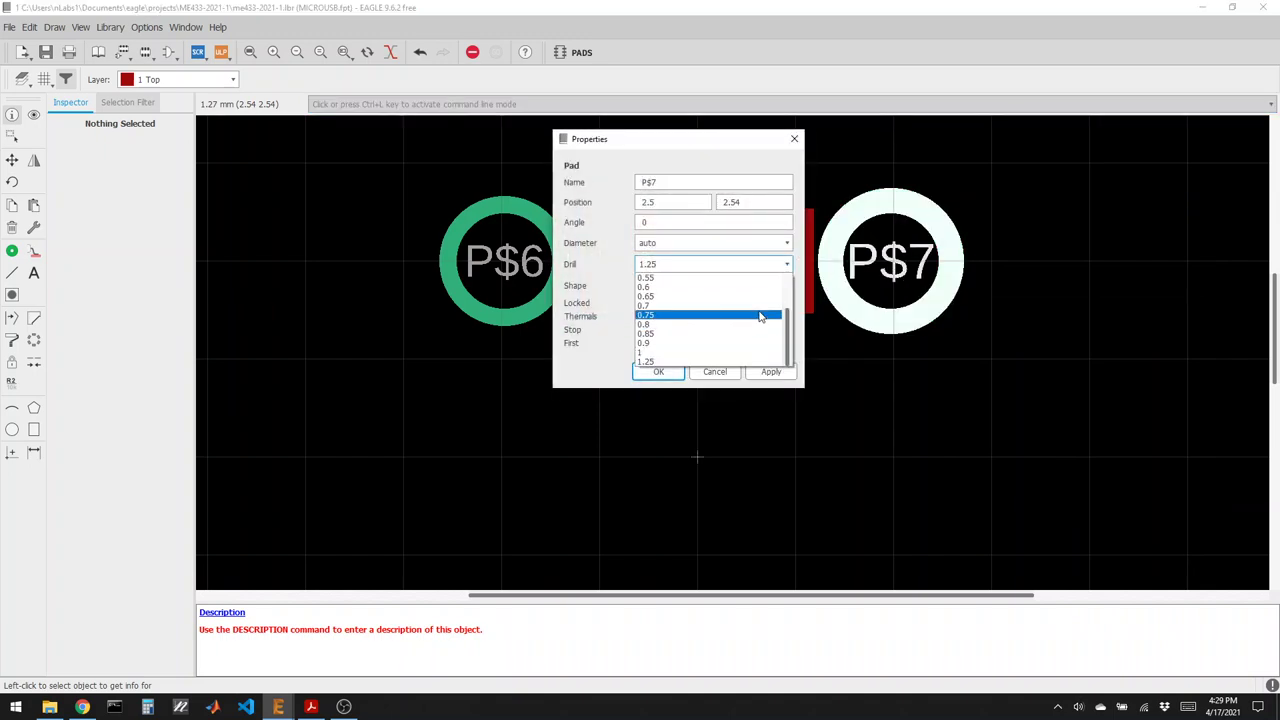
left_click(778, 243)
left_click(785, 245)
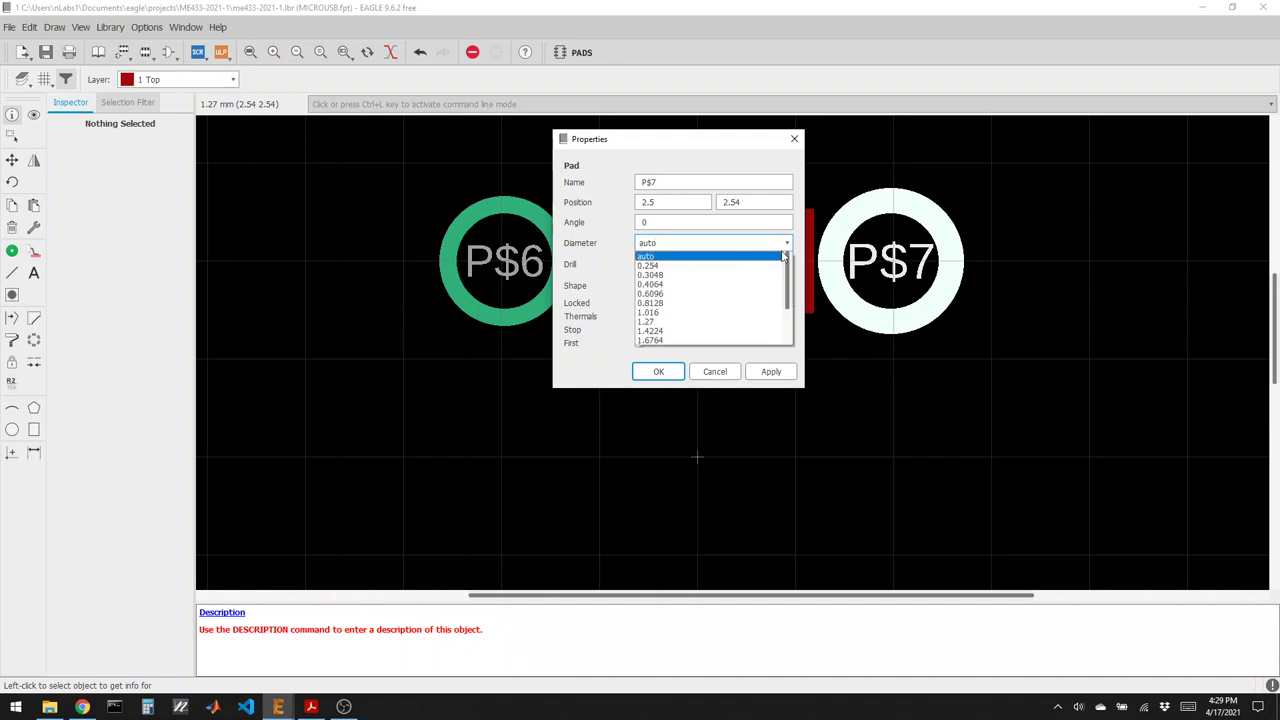
left_click(740, 323)
left_click(755, 372)
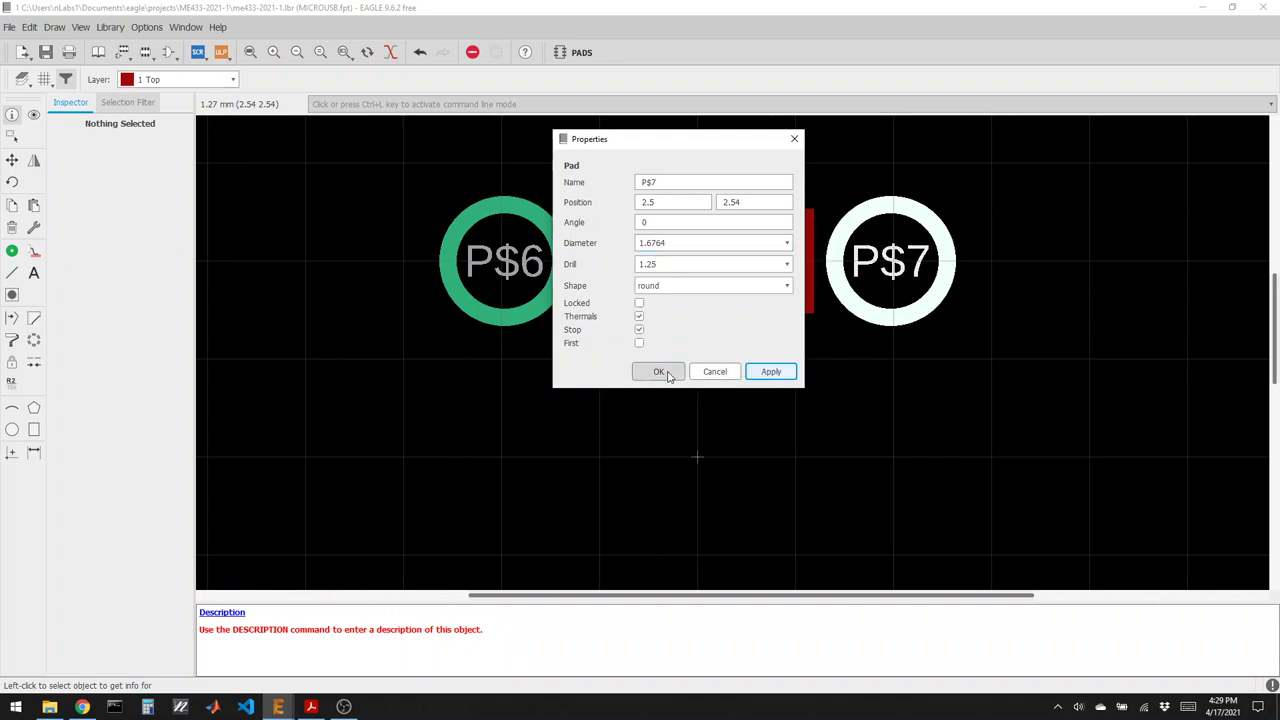
Check the datasheet layout and place two round through-hole pads with a 1.5 mm drill at (-3.81, 0) and (3.81, 0).
left_click(658, 371)
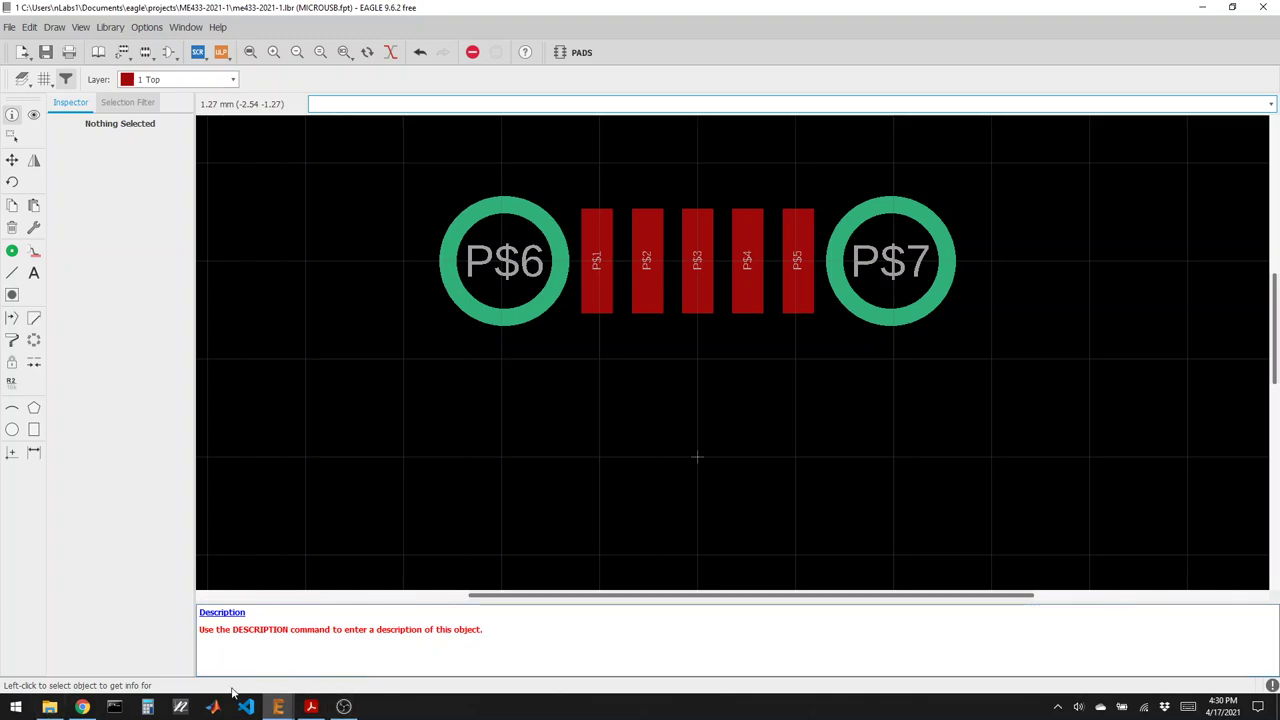
left_click(82, 706)
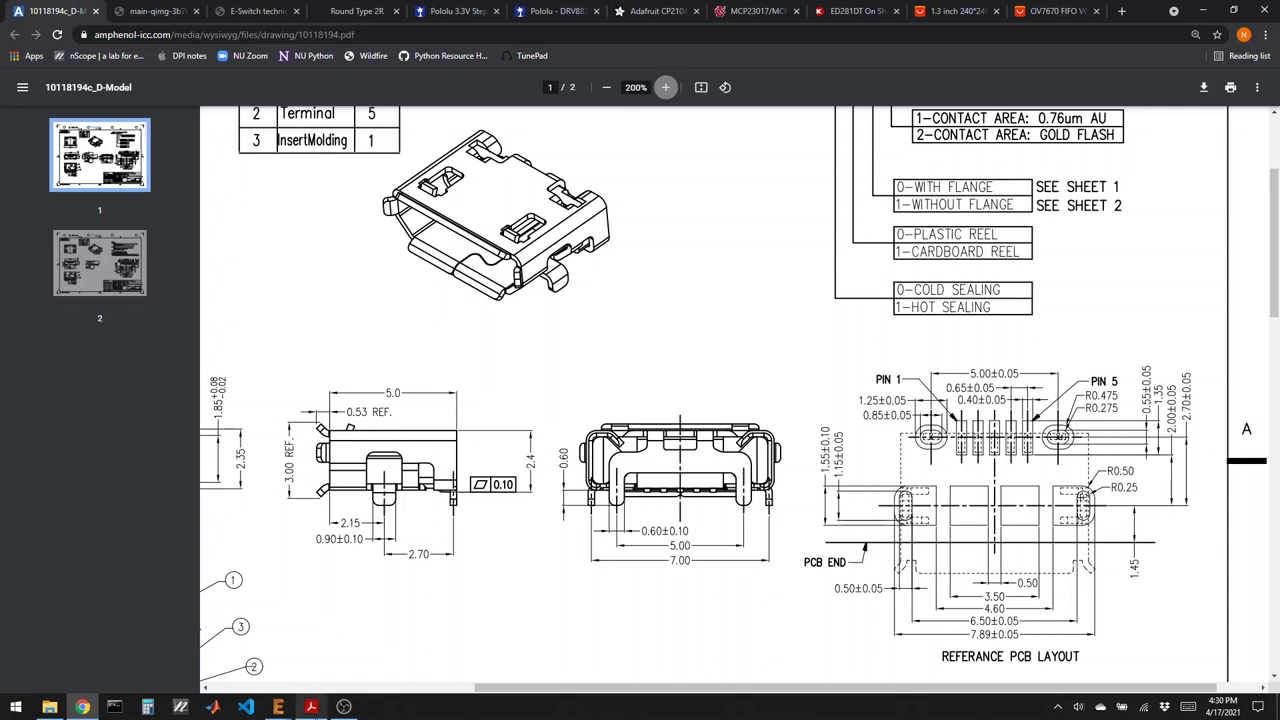
mouse_move(313, 709)
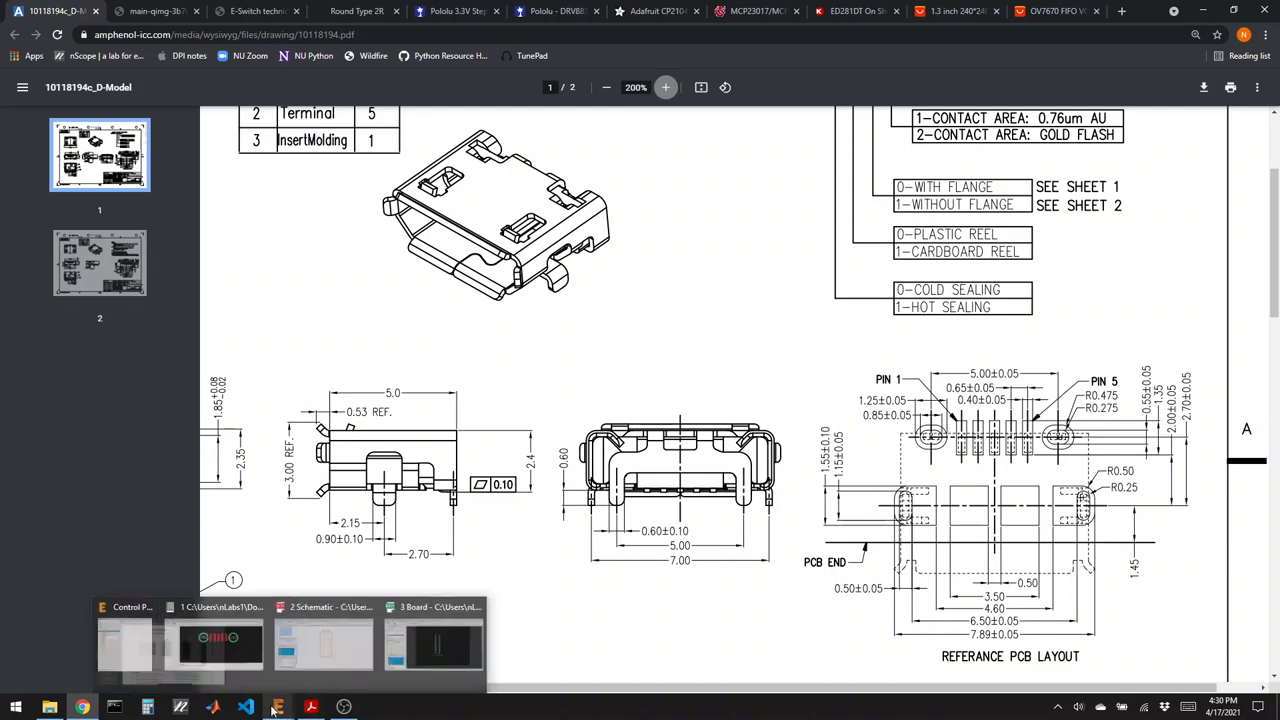
left_click(176, 650)
left_click(12, 251)
double_click(440, 78)
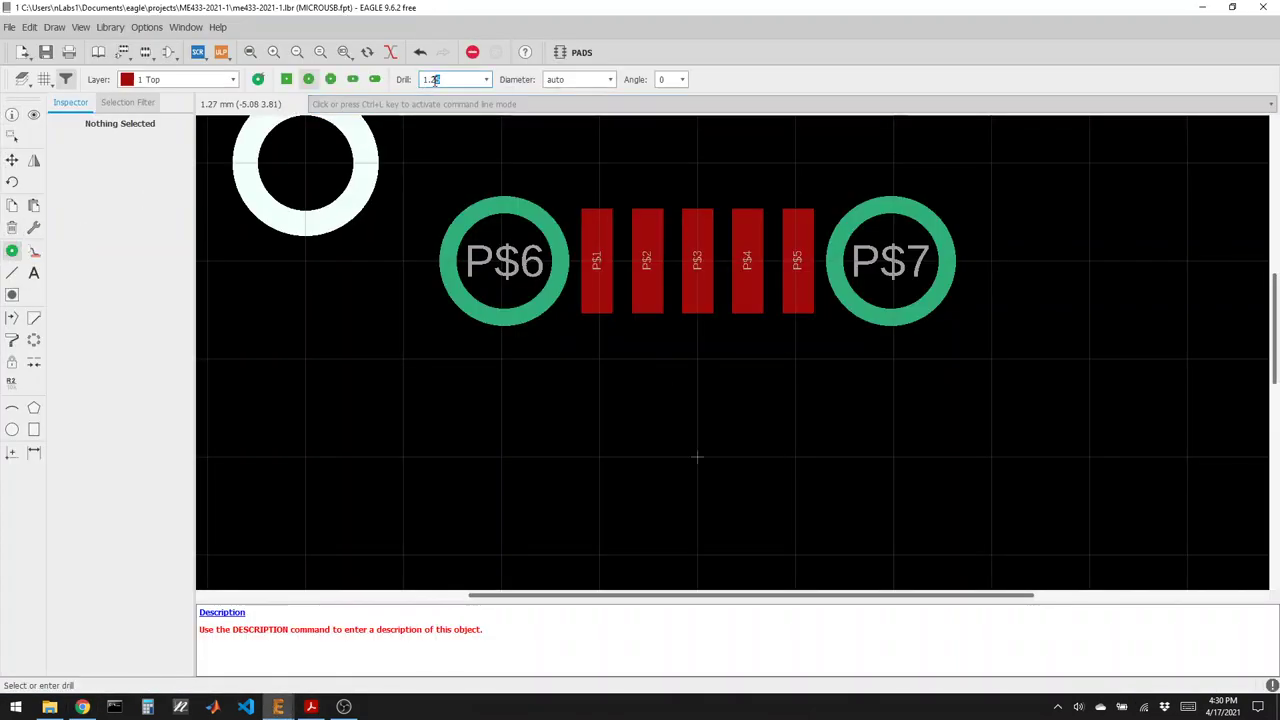
type("1.5")
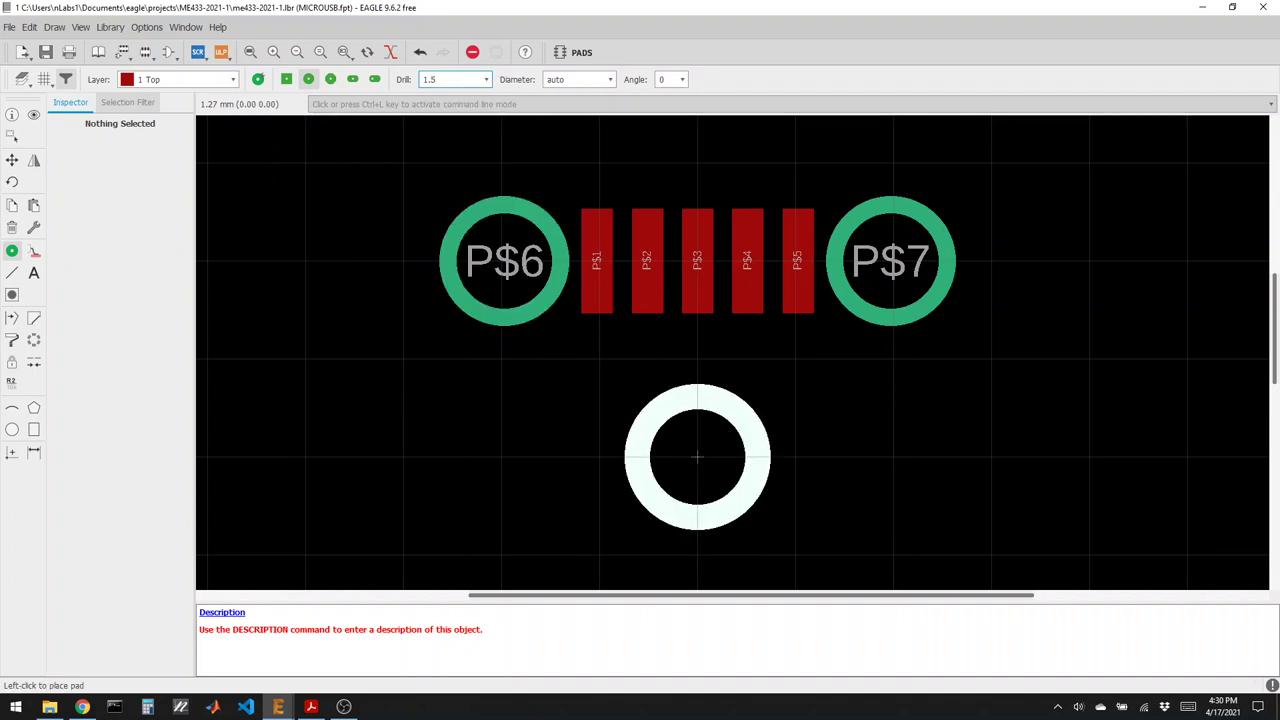
left_click(403, 457)
left_click(990, 457)
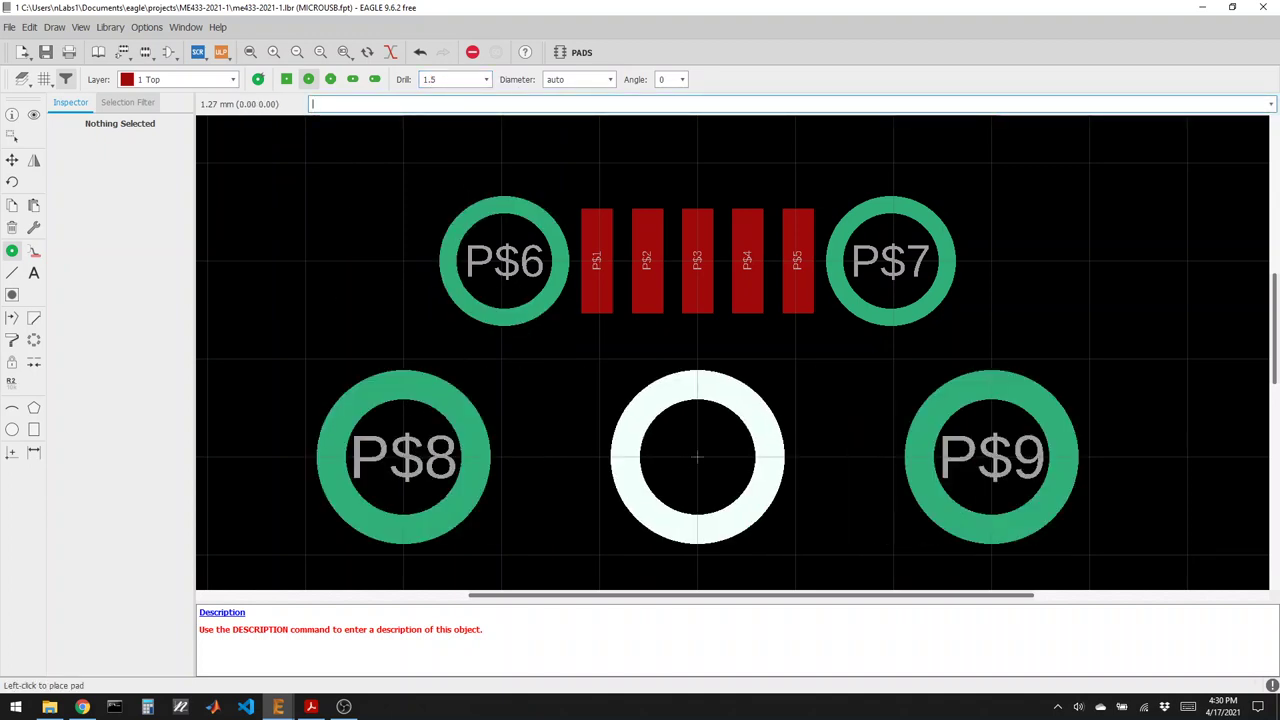
Check the vertical pad spacing in the datasheet and set pad P$7's Y position to 2.7 mm.
left_click(12, 115)
left_click(892, 262)
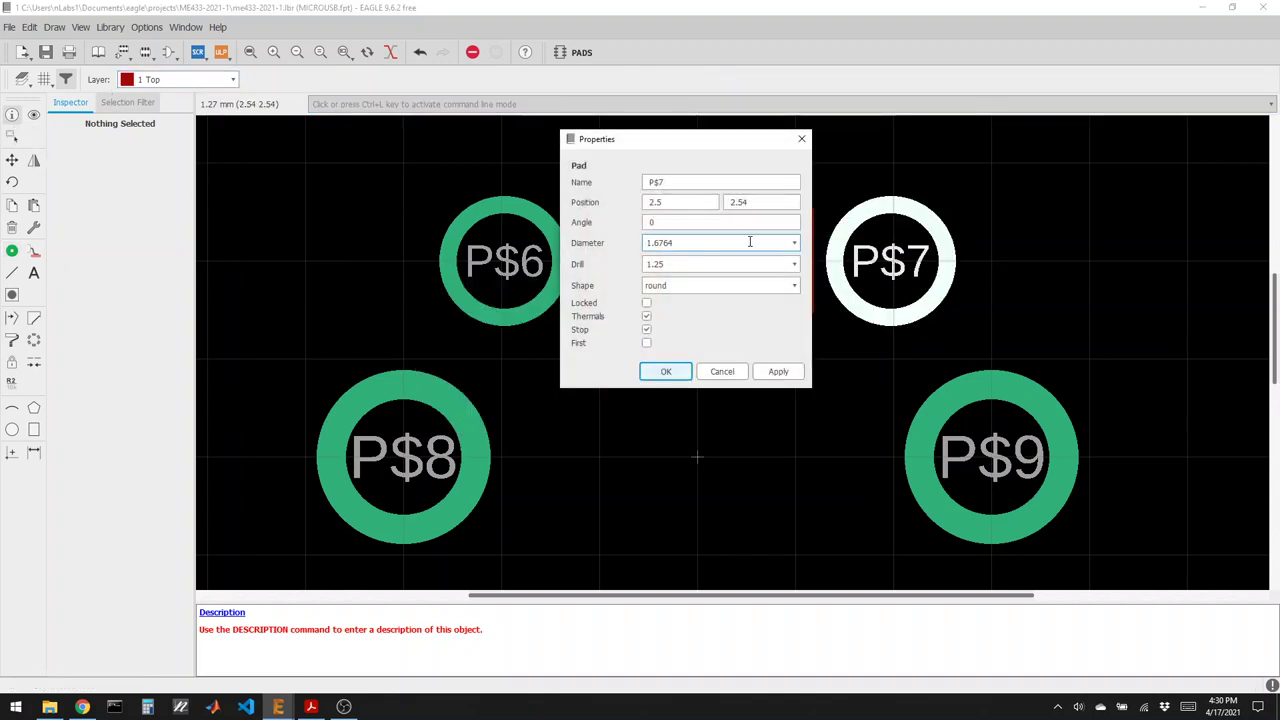
left_click(690, 204)
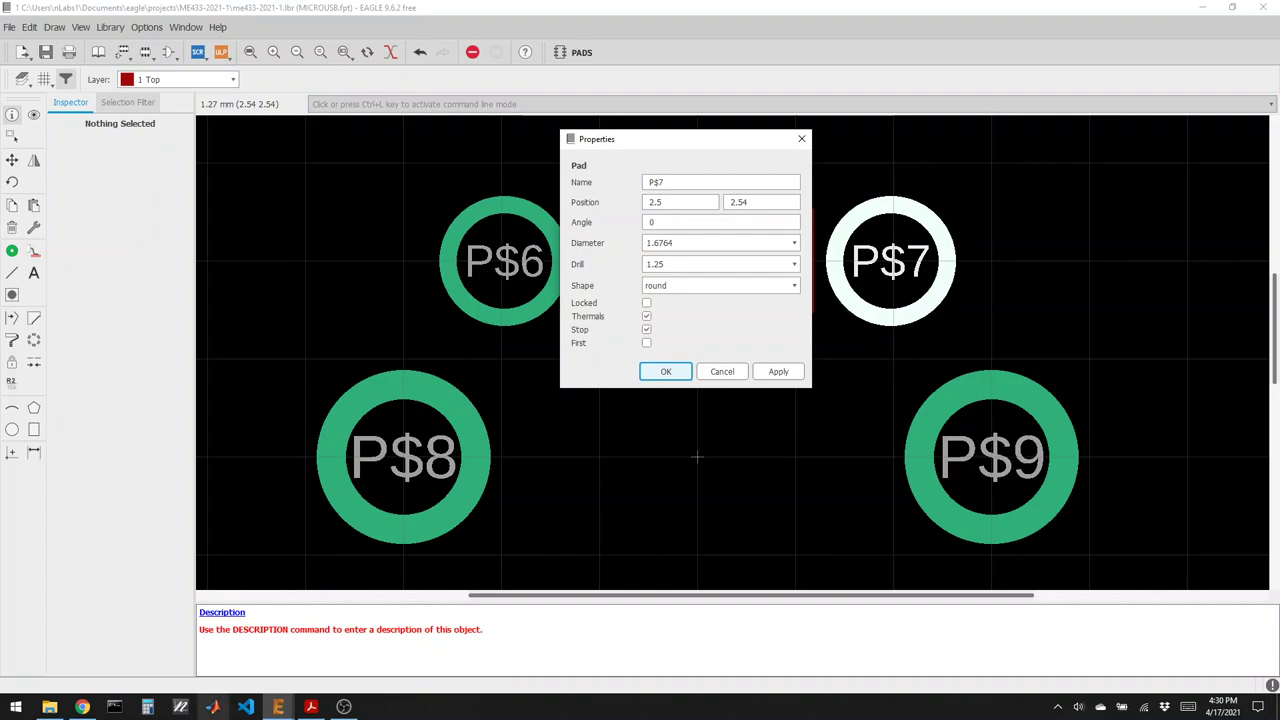
left_click(82, 706)
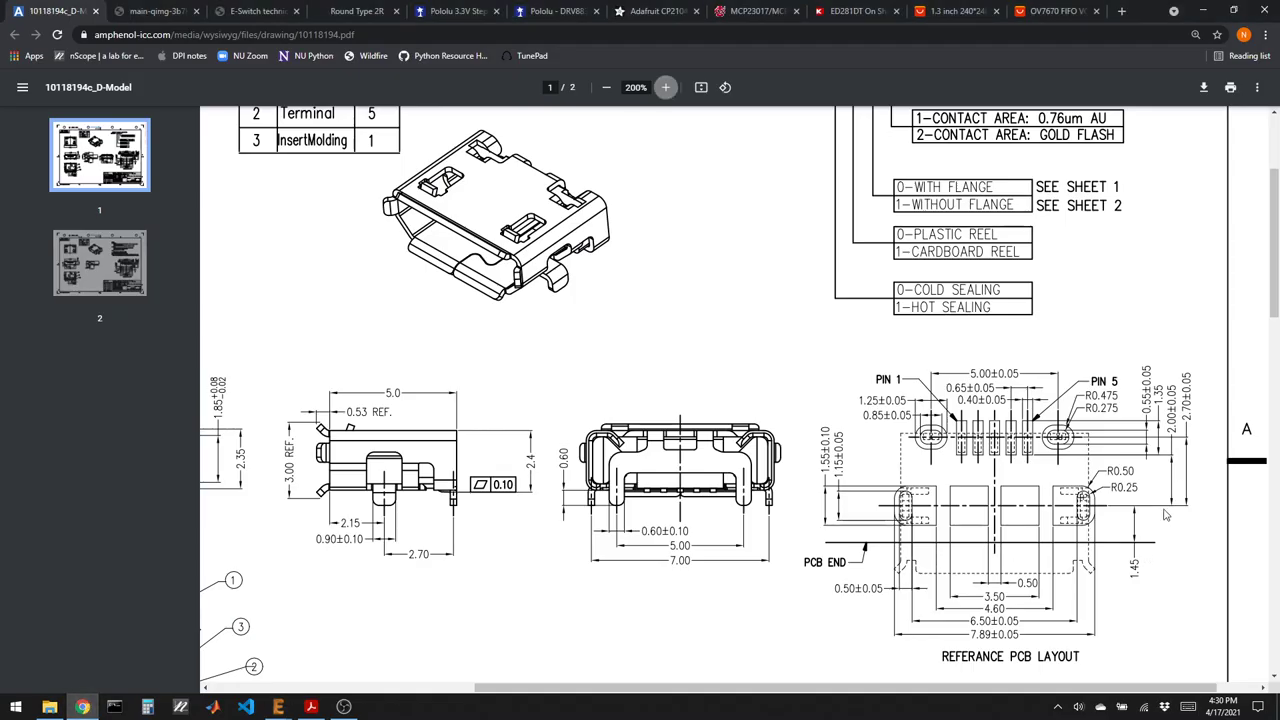
left_click(82, 706)
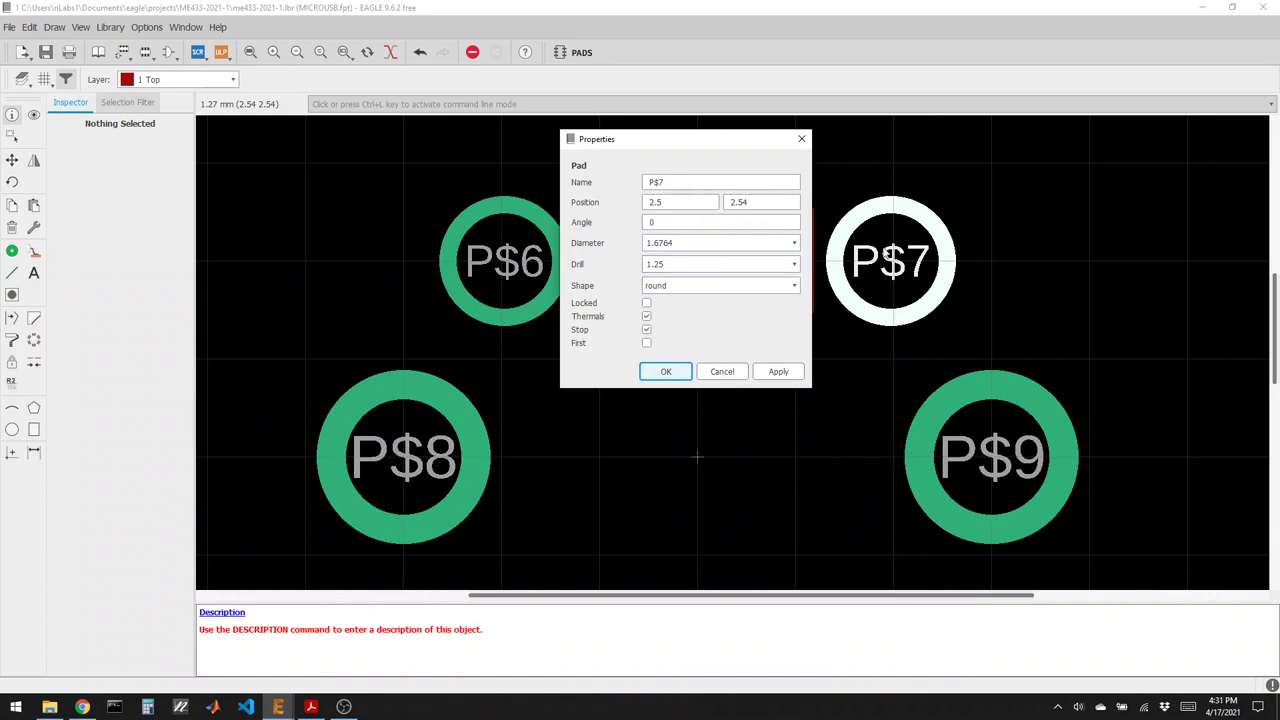
left_click(665, 372)
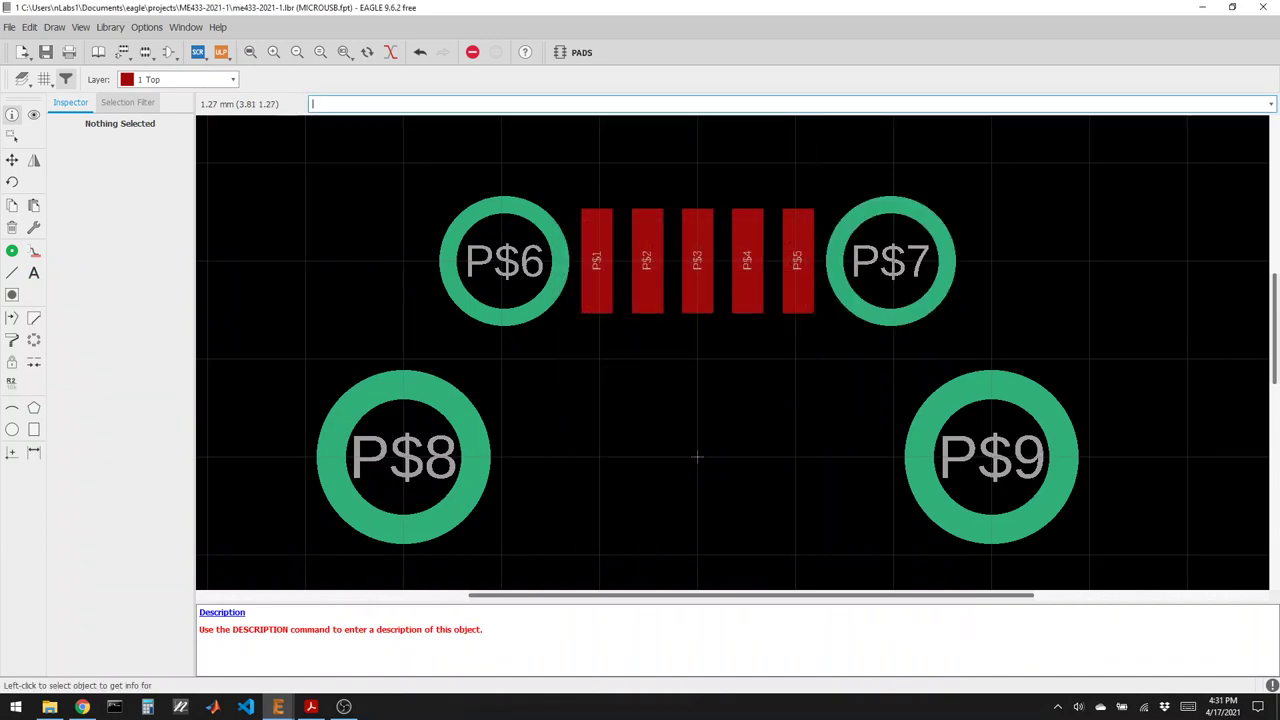
left_click(890, 260)
left_click(766, 203)
key("BackSpace")
key("BackSpace")
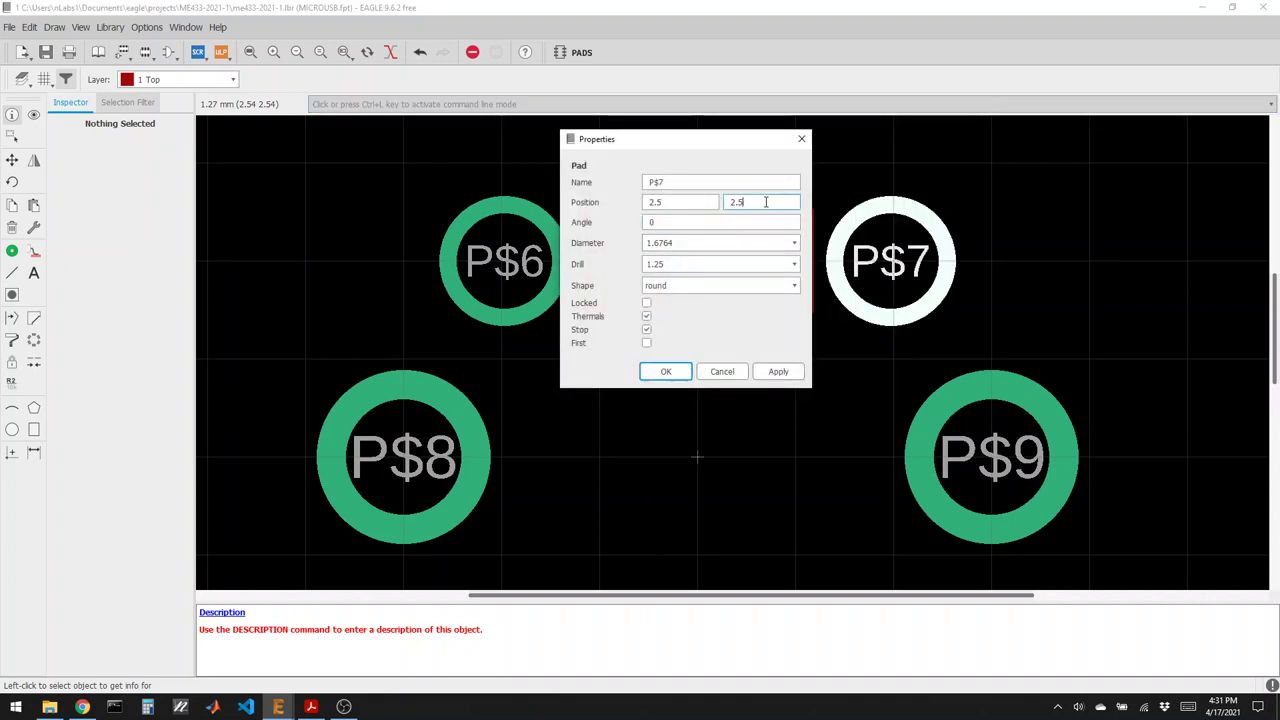
type("7")
left_click(674, 379)
Set the Y position of surface-mount pads P$5 and P$4 to 2.7 mm.
left_click(797, 270)
left_click(720, 201)
key("BackSpace")
key("BackSpace")
type("7")
left_click(622, 370)
left_click(740, 271)
left_click(663, 202)
type("7")
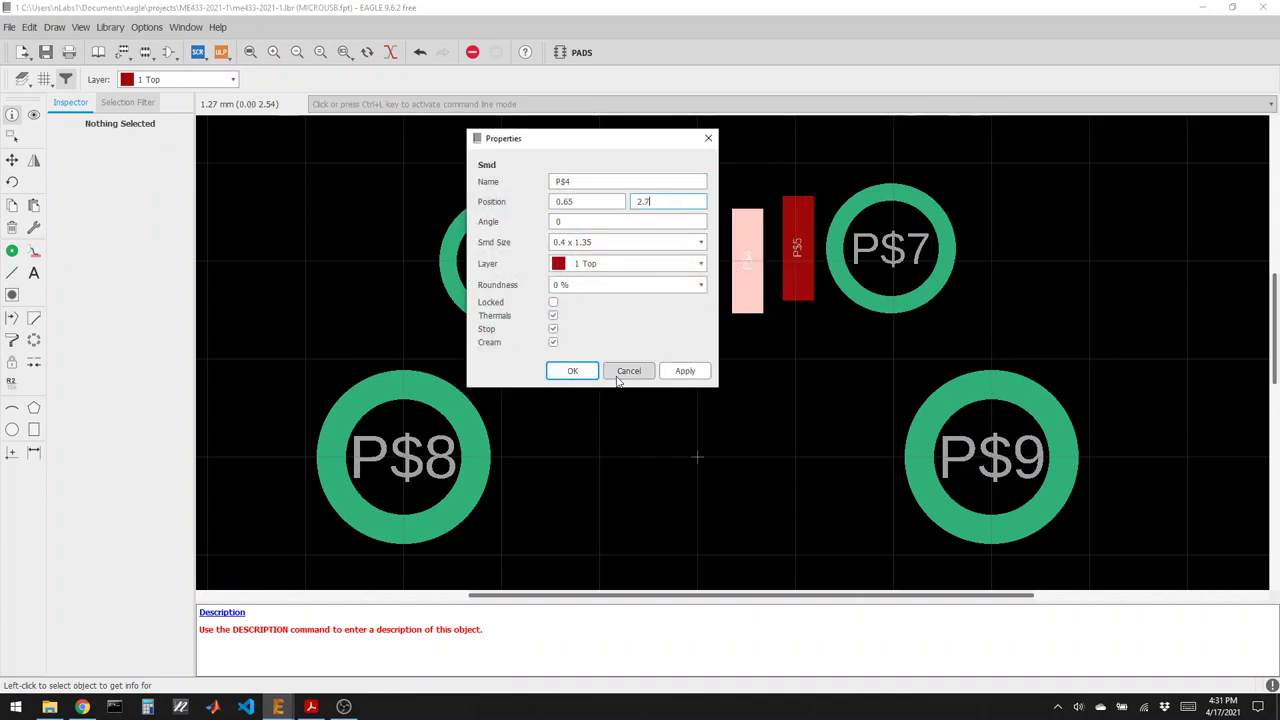
left_click(573, 371)
Set the Y position of surface-mount pads P$3 and P$2 to 2.7 mm.
left_click(694, 263)
left_click(638, 201)
type("7")
left_click(540, 370)
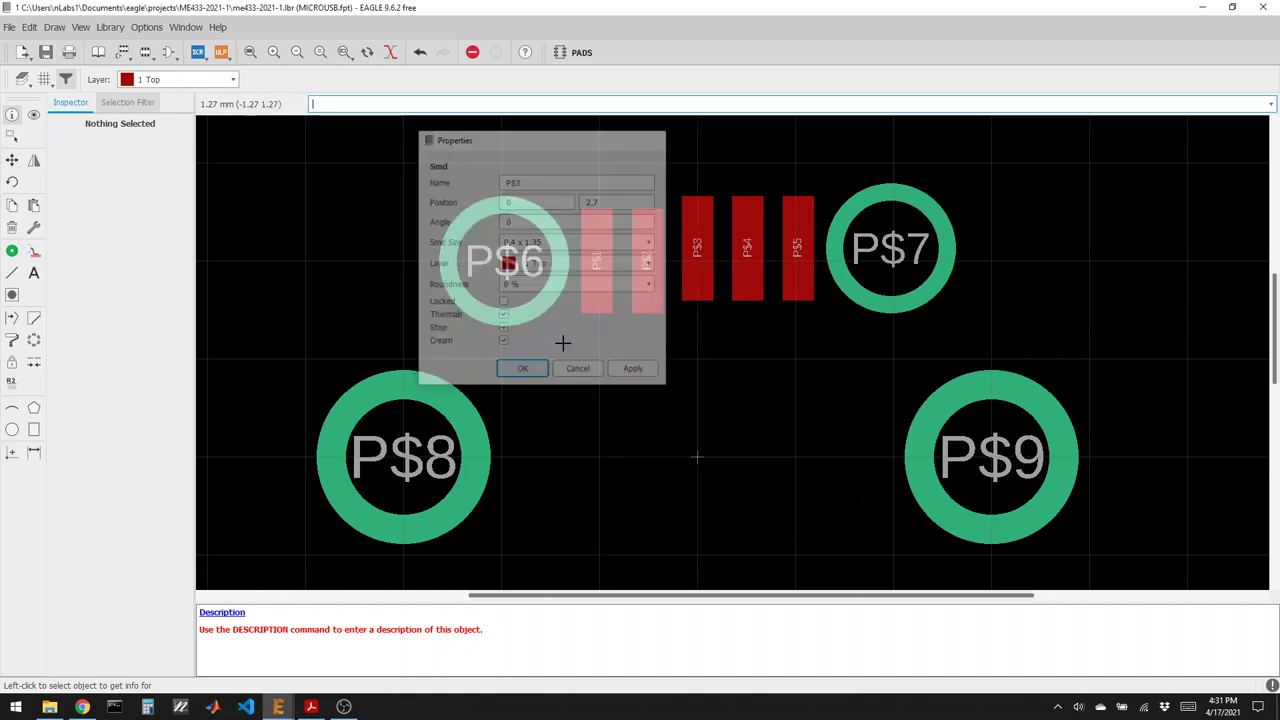
left_click(628, 252)
left_click(580, 202)
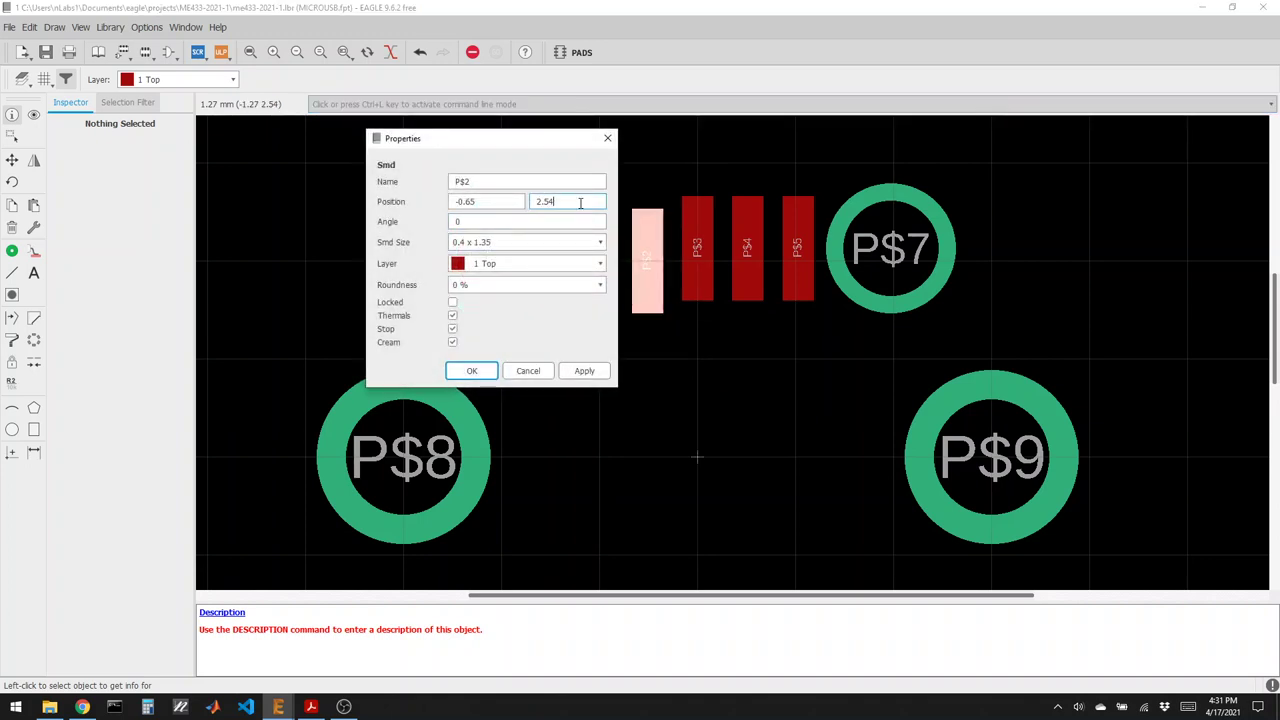
type("7")
left_click(468, 369)
Set the Y position of surface-mount pad P$1 and round through-hole pad P$6 to 2.7 mm.
left_click(568, 243)
left_click(818, 201)
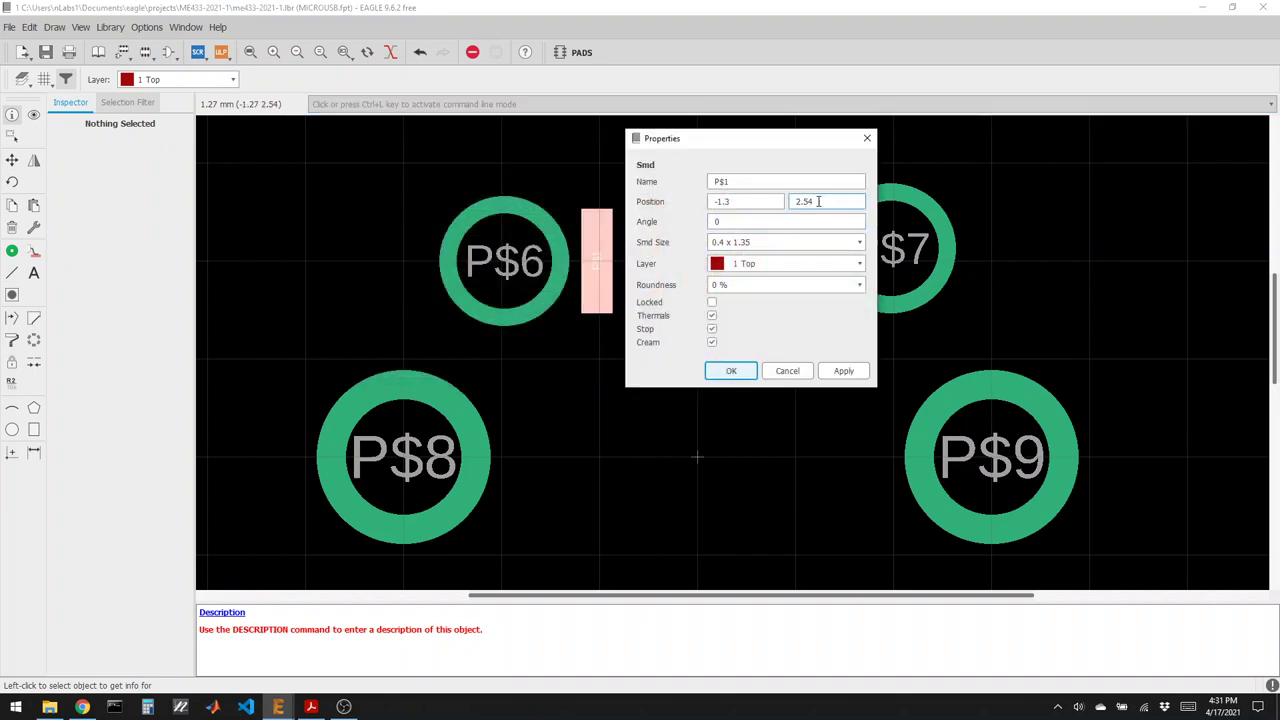
type("7")
left_click(731, 370)
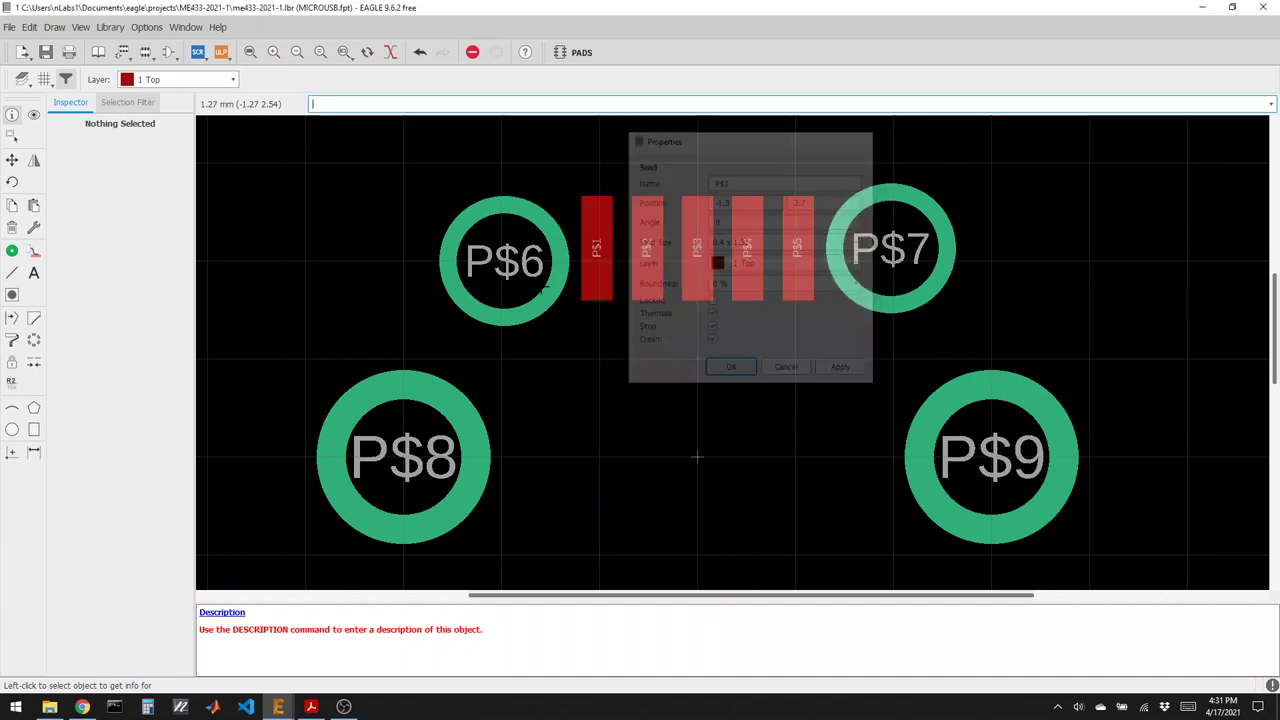
left_click(510, 262)
left_click(779, 203)
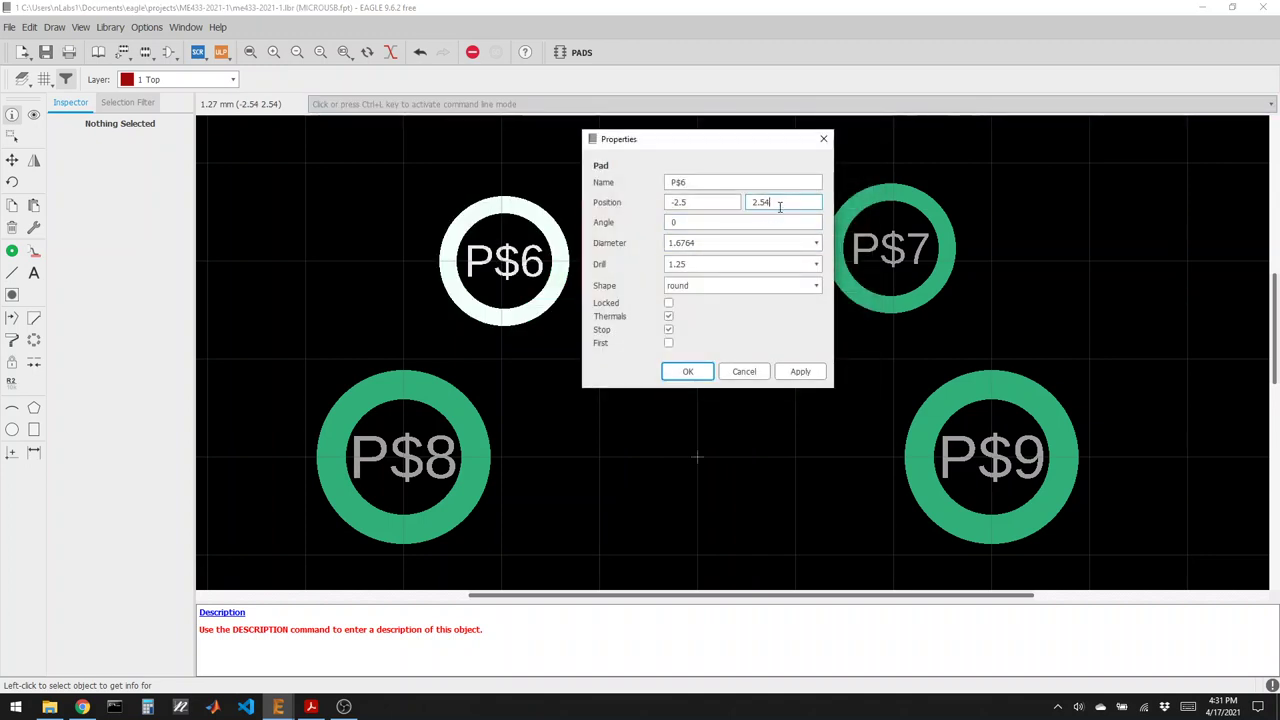
type("7")
left_click(690, 371)
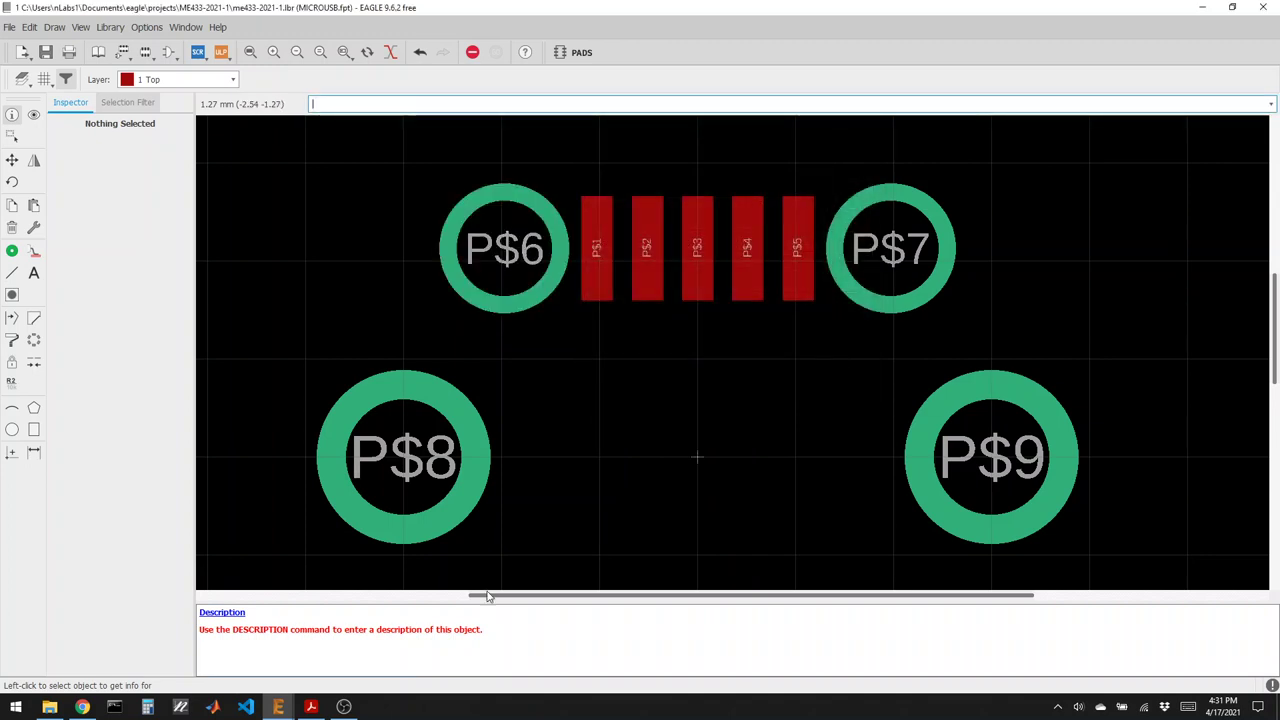
Check the flange hole spacing in the datasheet and set pad P$9's X position to 3.5 mm.
left_click(84, 707)
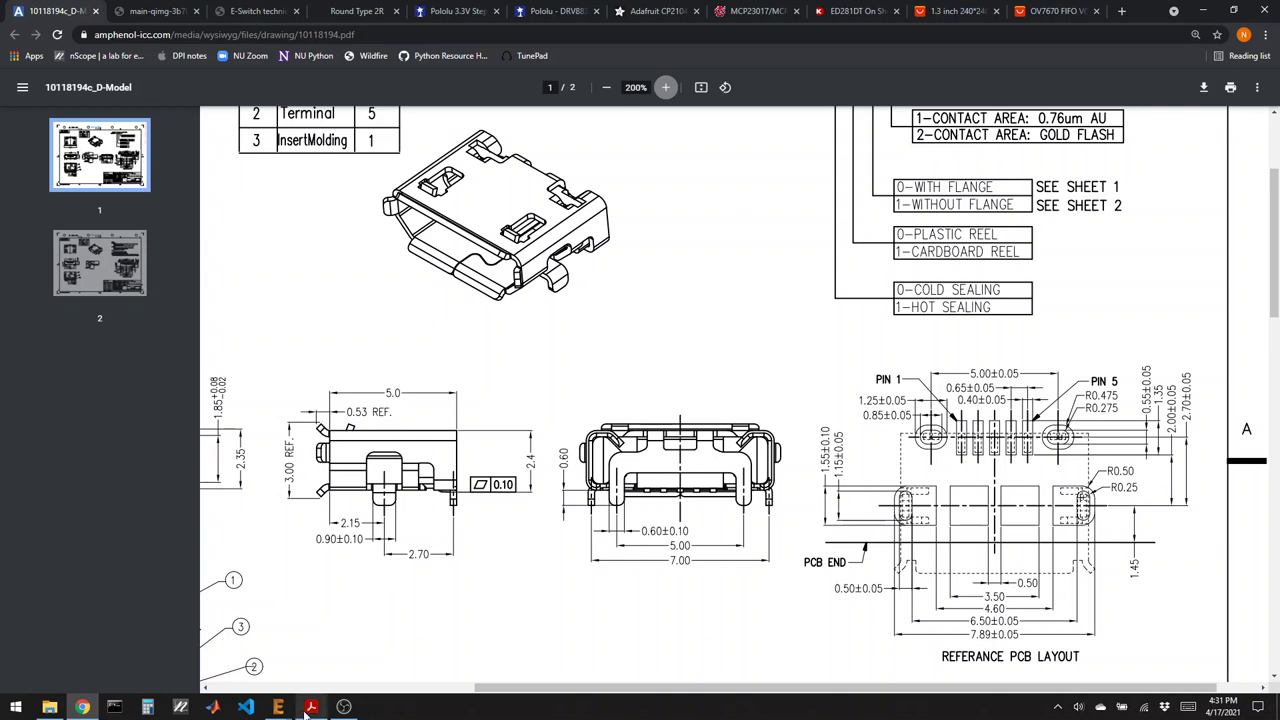
mouse_move(279, 706)
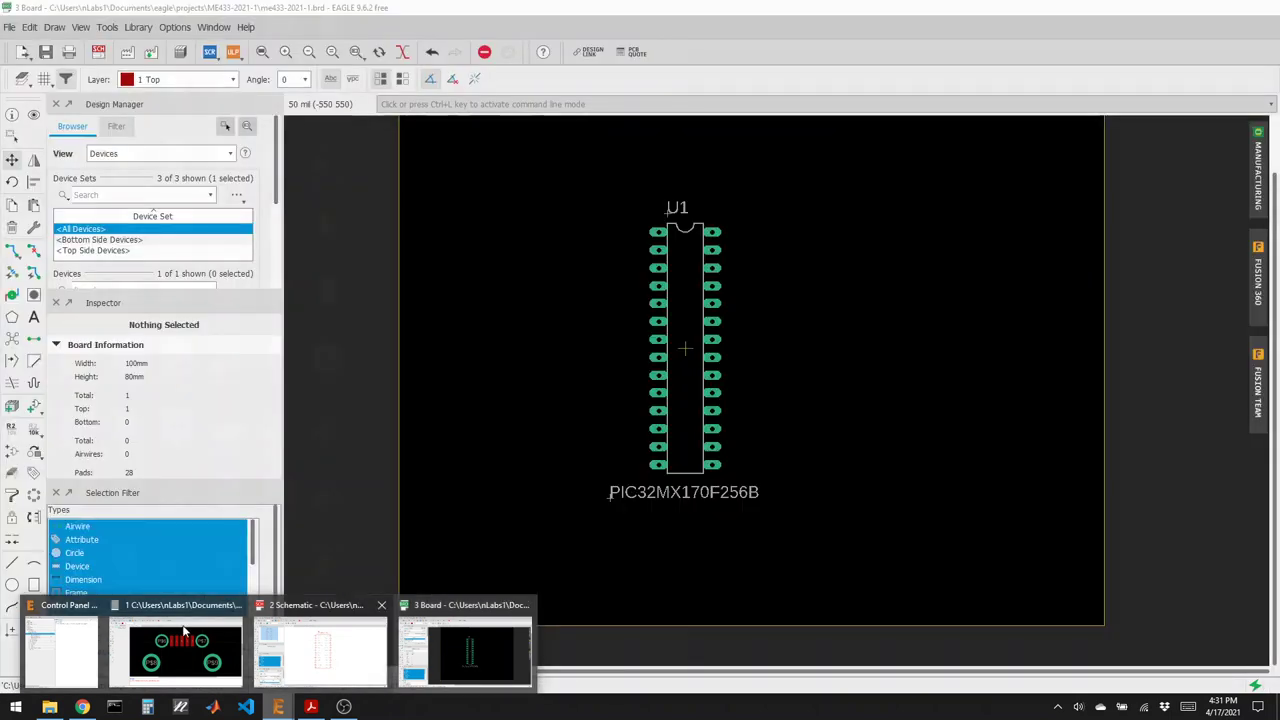
left_click(175, 650)
left_click(12, 114)
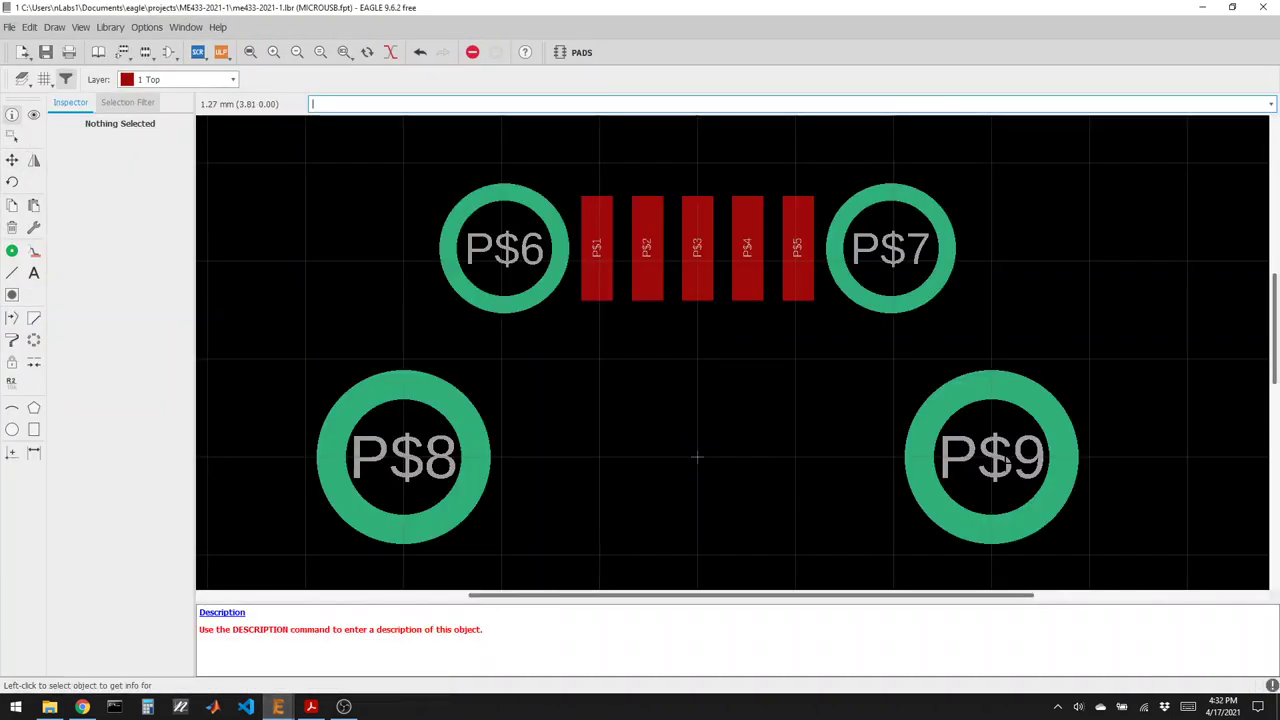
left_click(1028, 477)
left_click(760, 396)
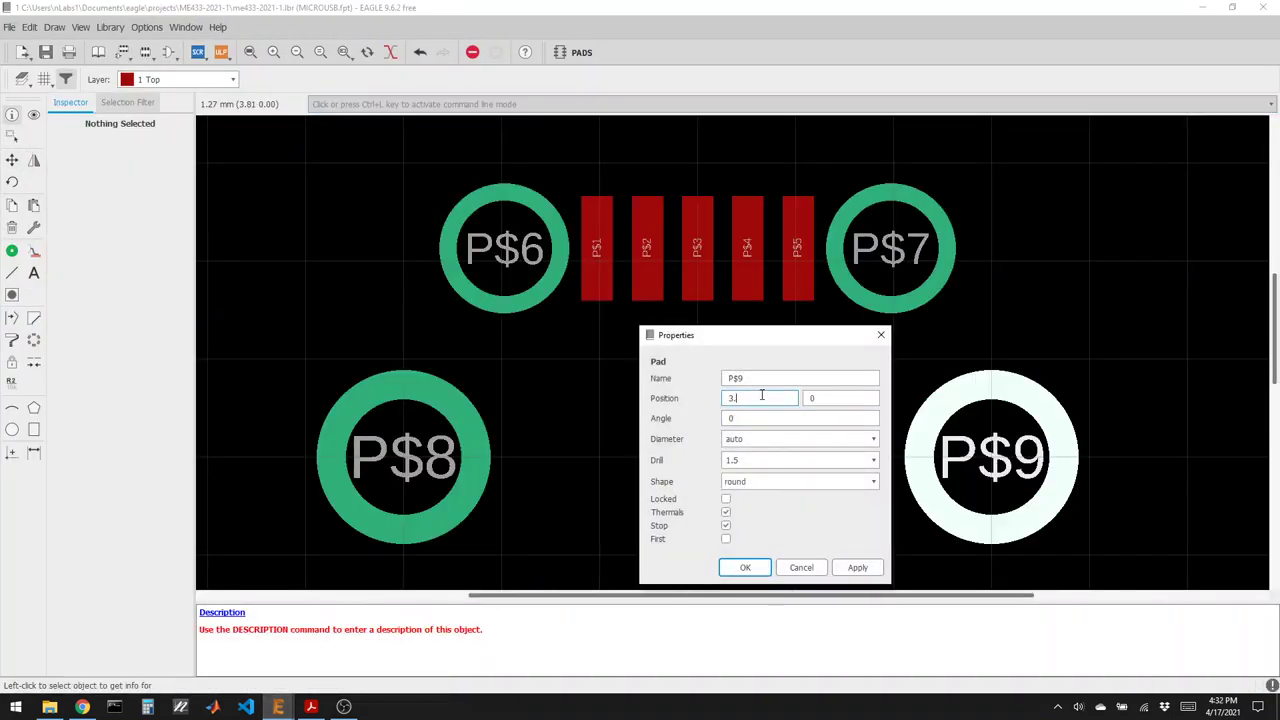
left_click(745, 567)
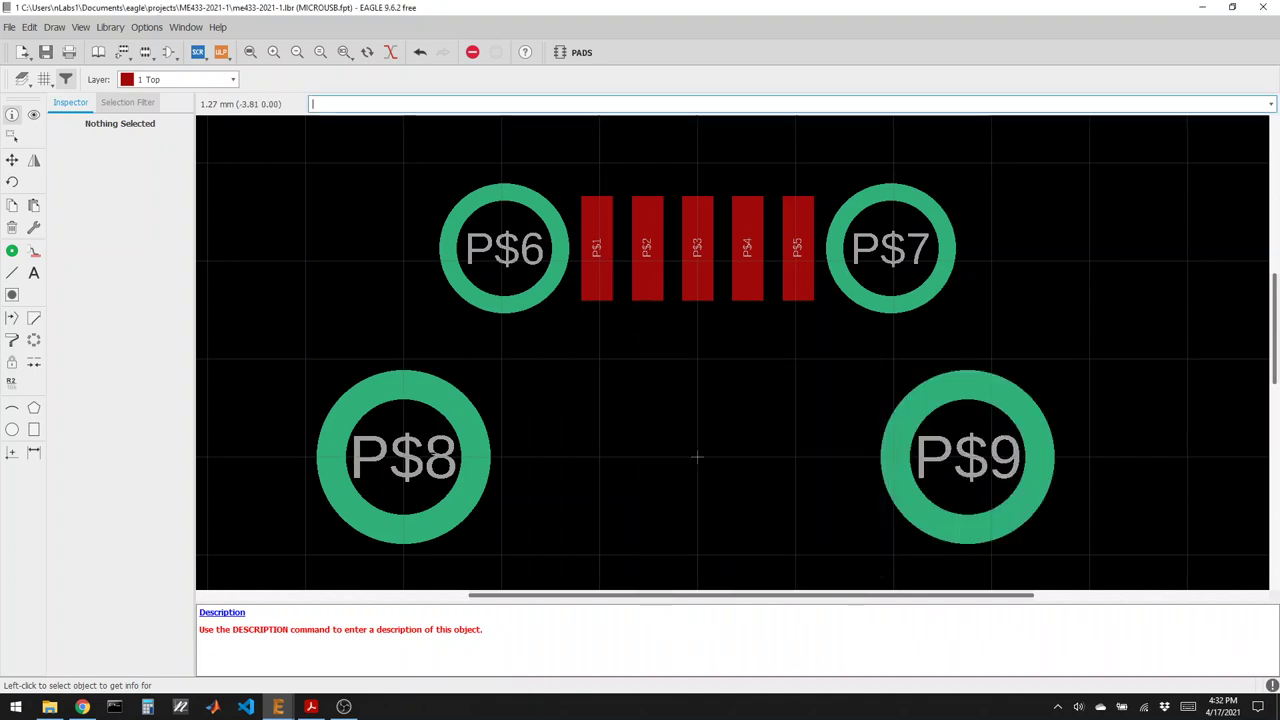
Set the X position of the large through-hole pad P$8 to -3.5 mm.
left_click(404, 457)
left_click(603, 378)
left_click(621, 397)
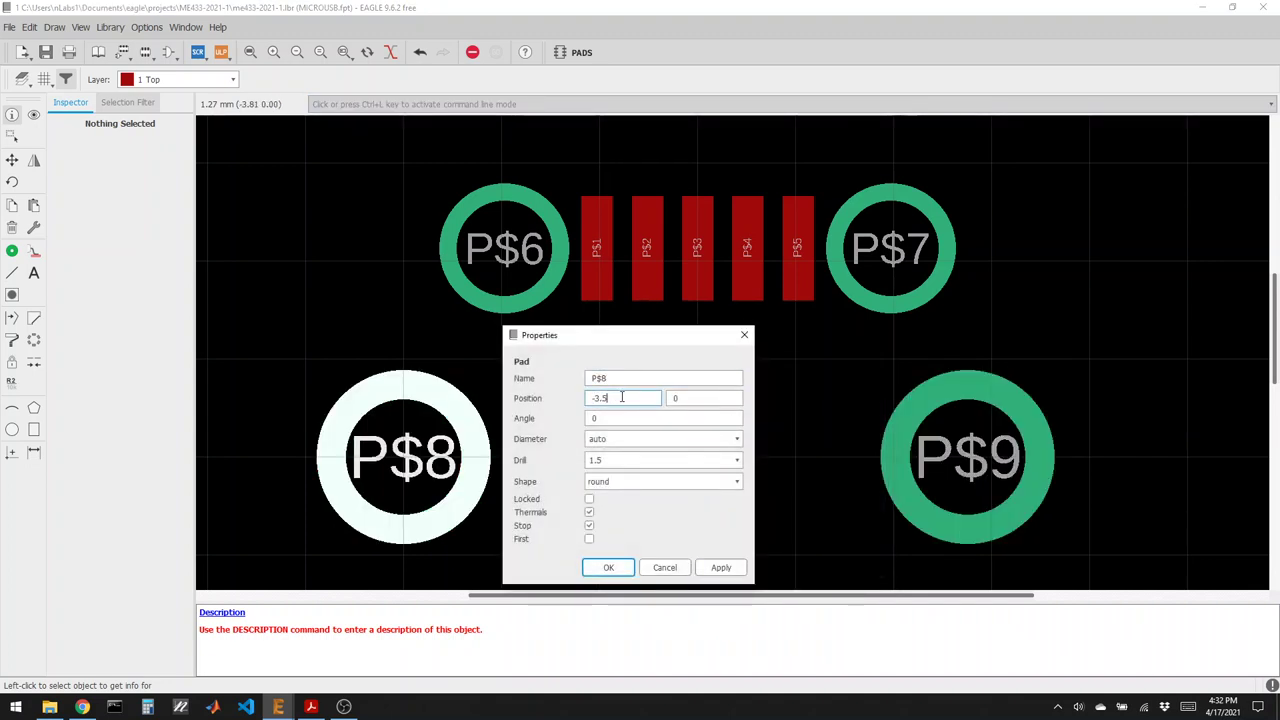
key("Return")
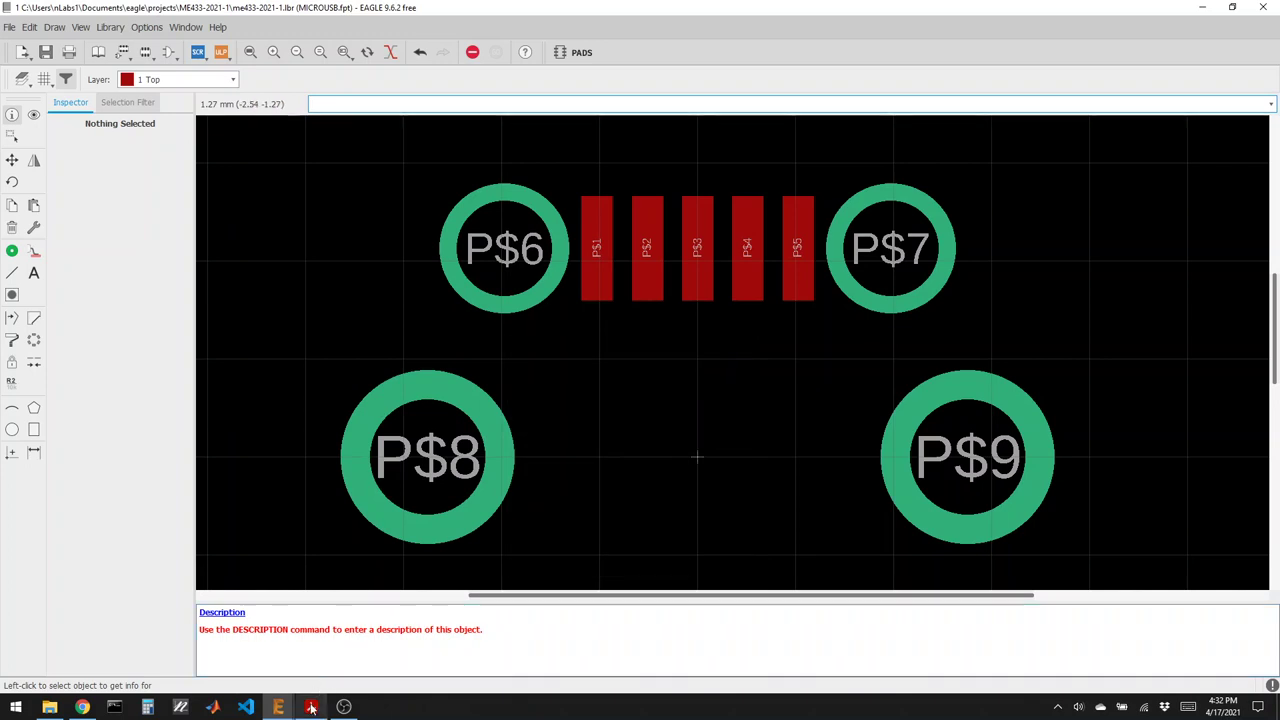
Check the pin order in the datasheet and rename surface-mount pad P$1 as 1.VBUS.
left_click(82, 706)
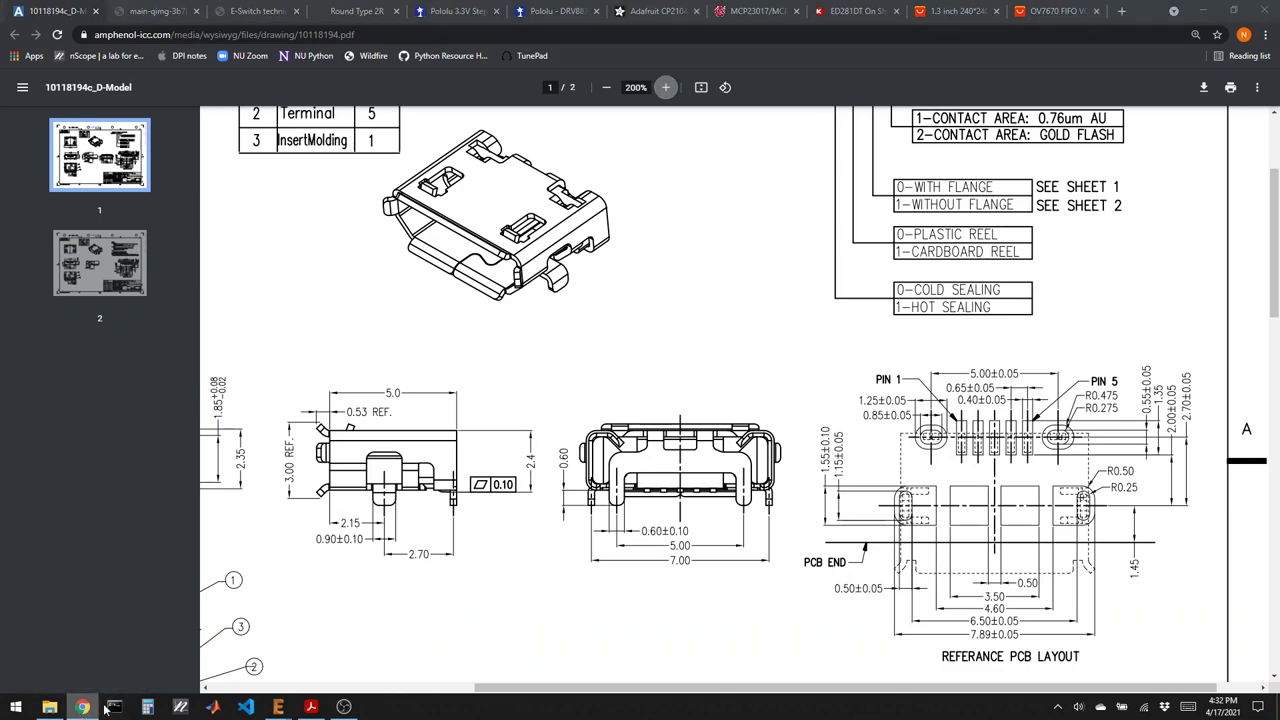
left_click(278, 706)
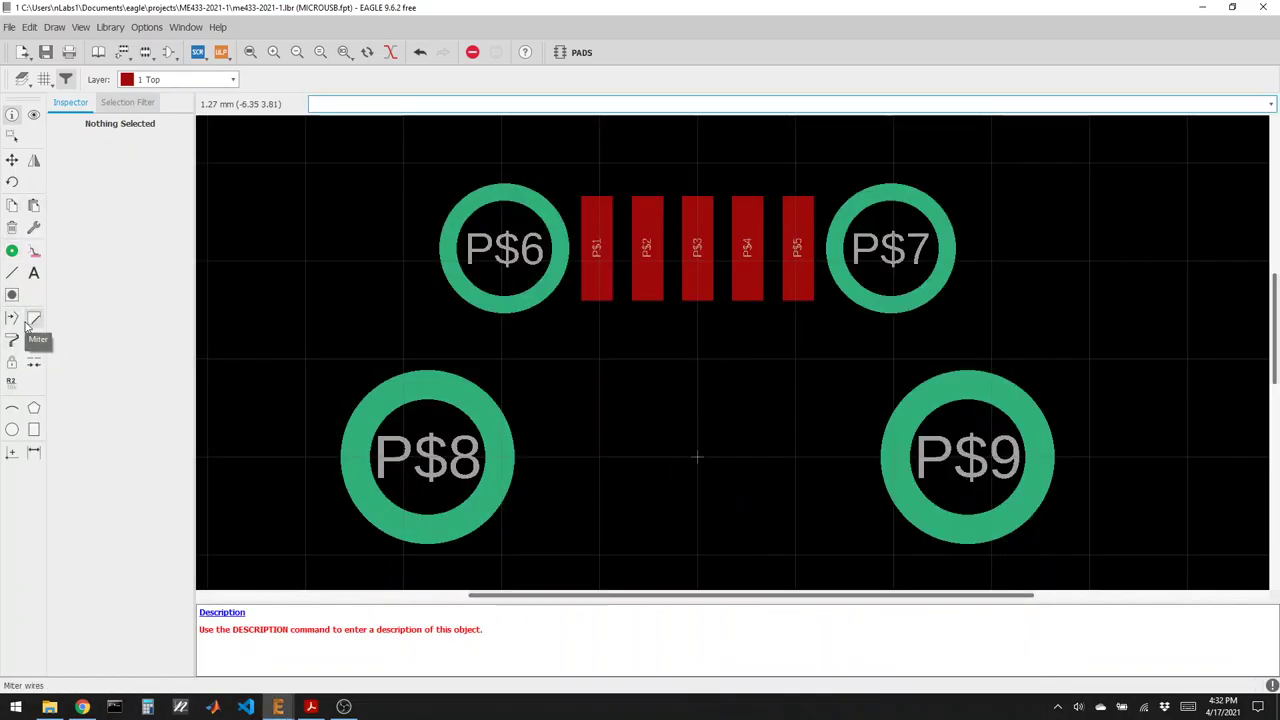
left_click(11, 388)
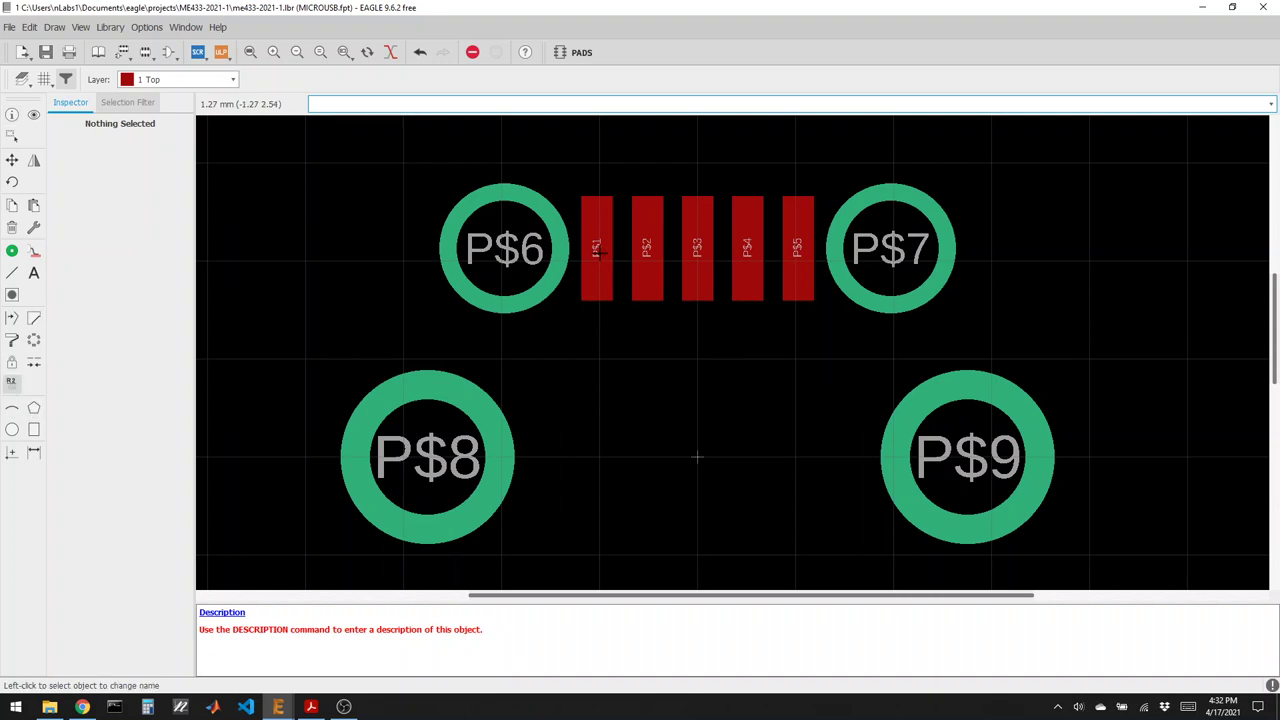
left_click(597, 252)
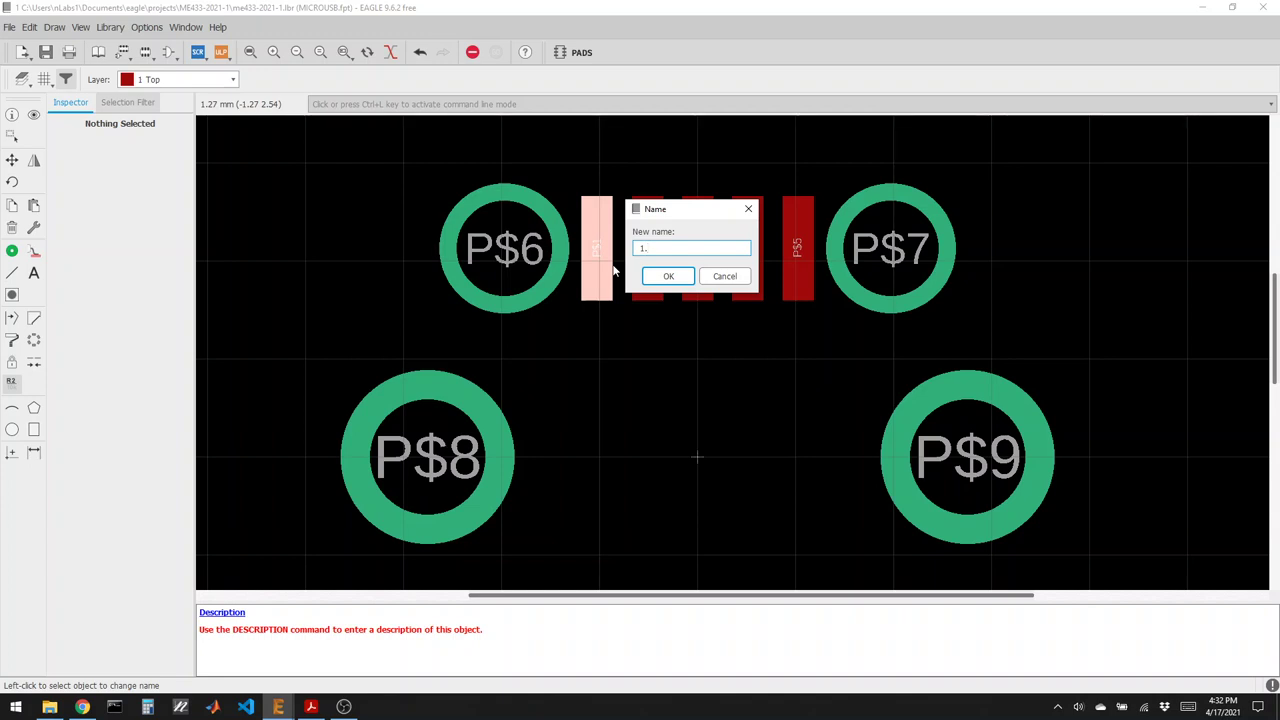
type("1.VBUS")
key("Return")
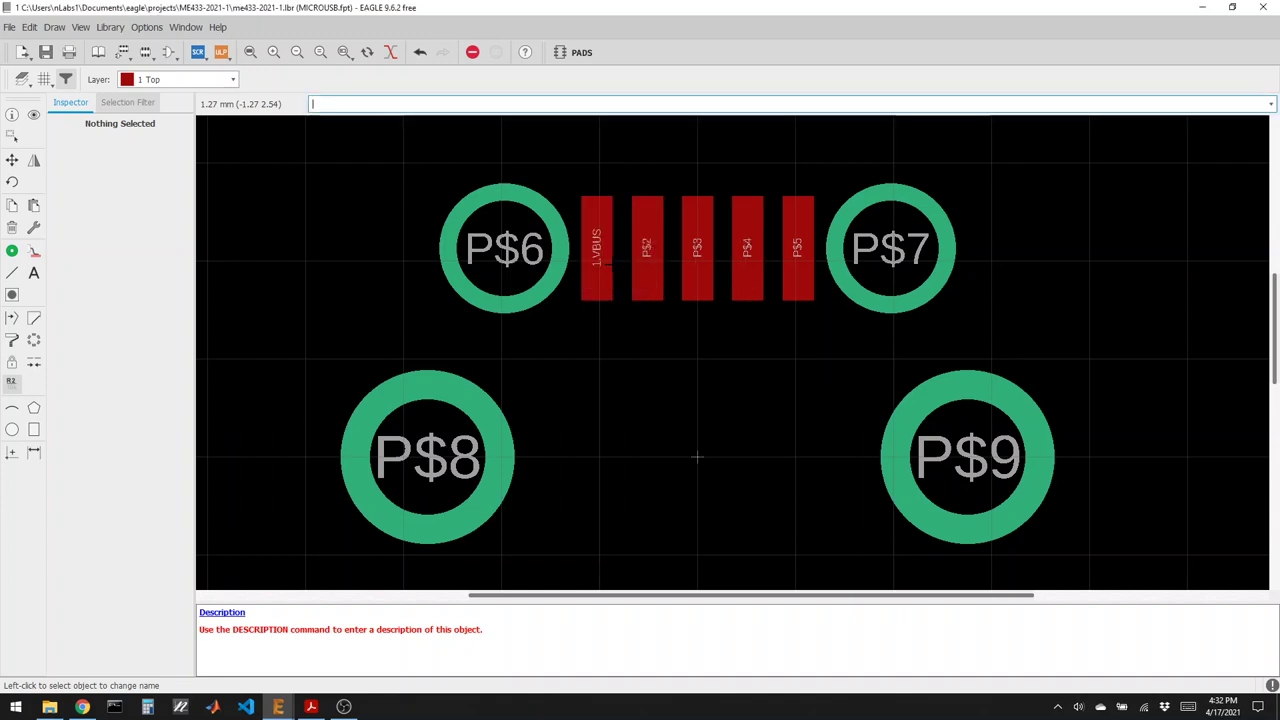
Rename surface-mount pads P$2, P$3, P$4 and P$5 as 2, 3, 4 and 5.GND.
left_click(652, 262)
type("2")
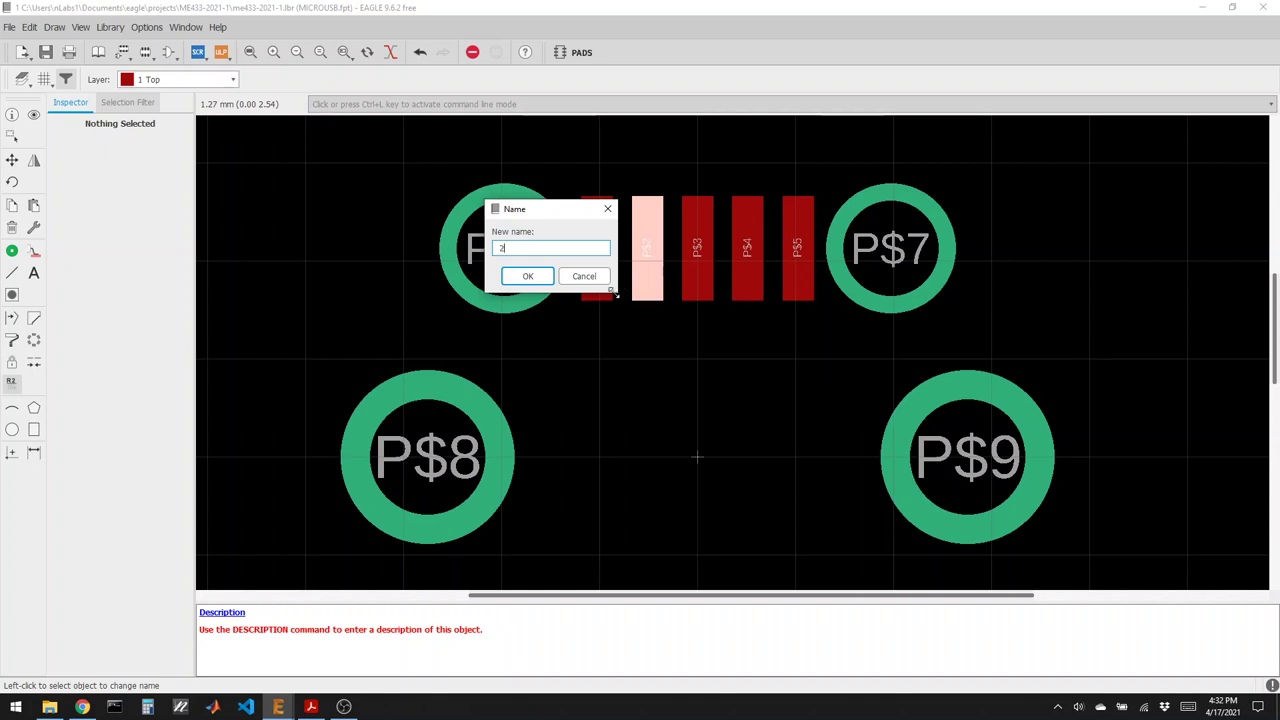
left_click(528, 274)
left_click(709, 270)
type("3")
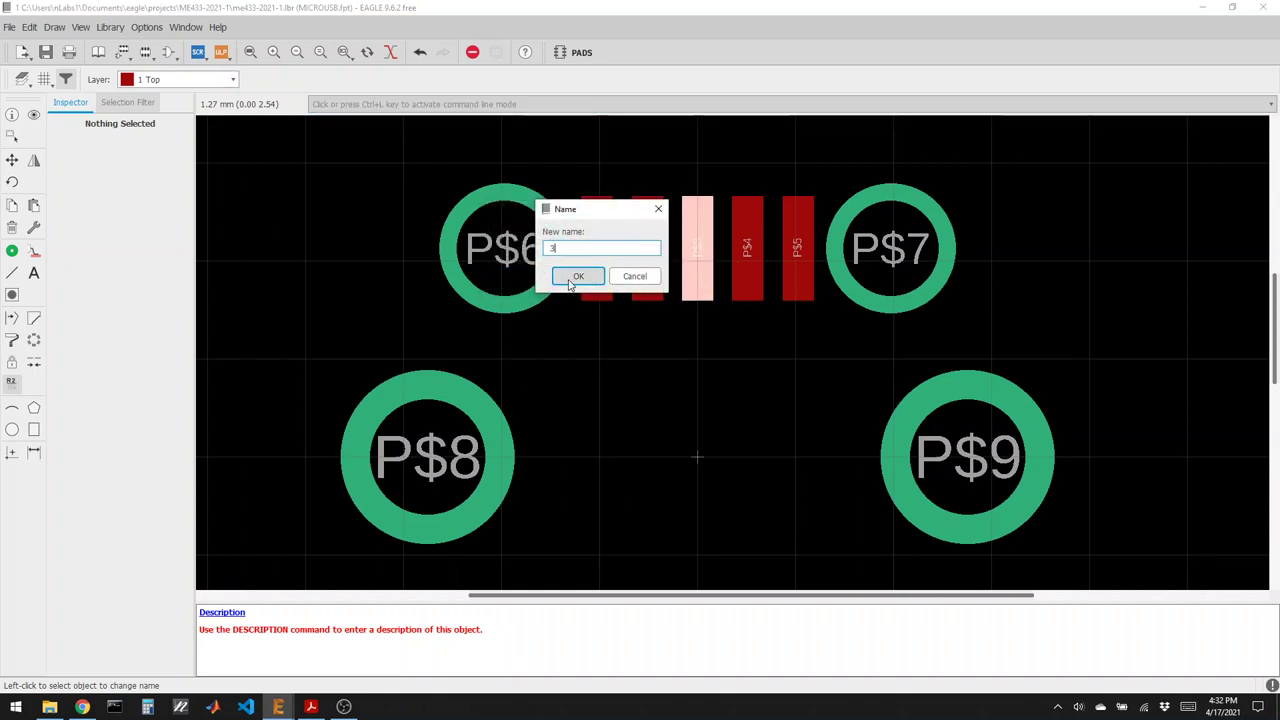
left_click(580, 277)
left_click(752, 265)
type("4")
left_click(629, 276)
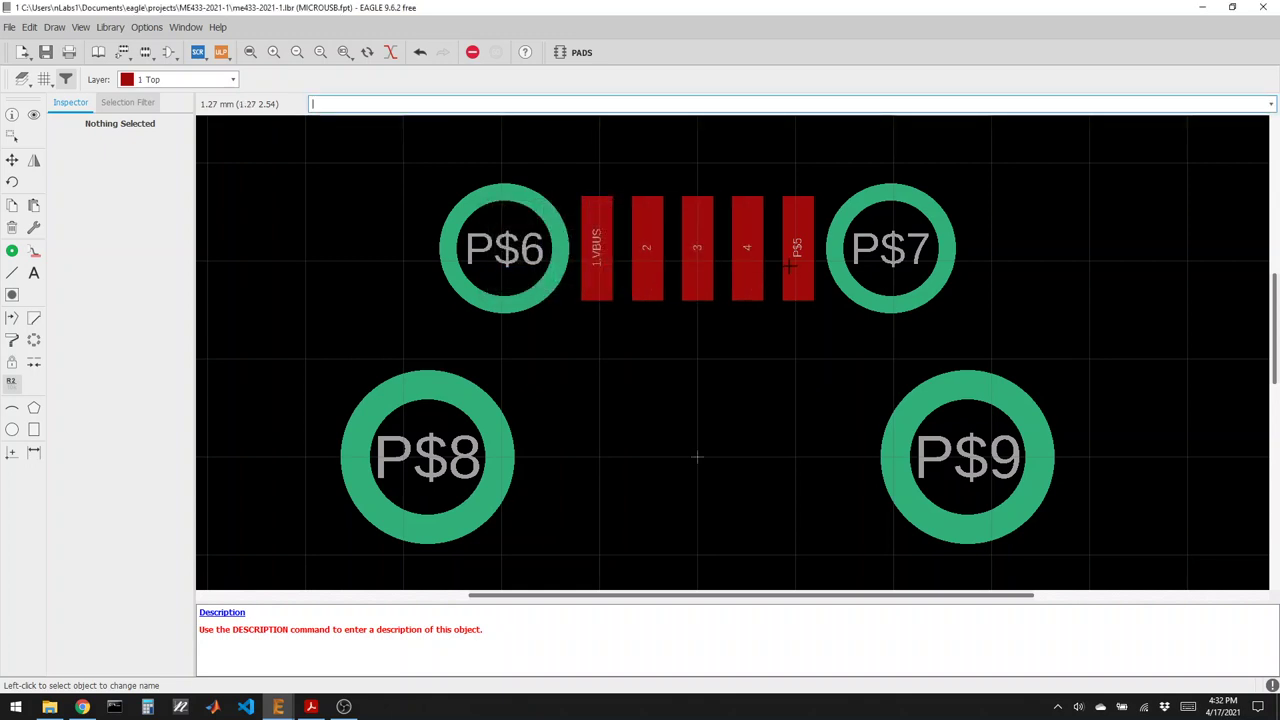
left_click(790, 268)
type("5.GND")
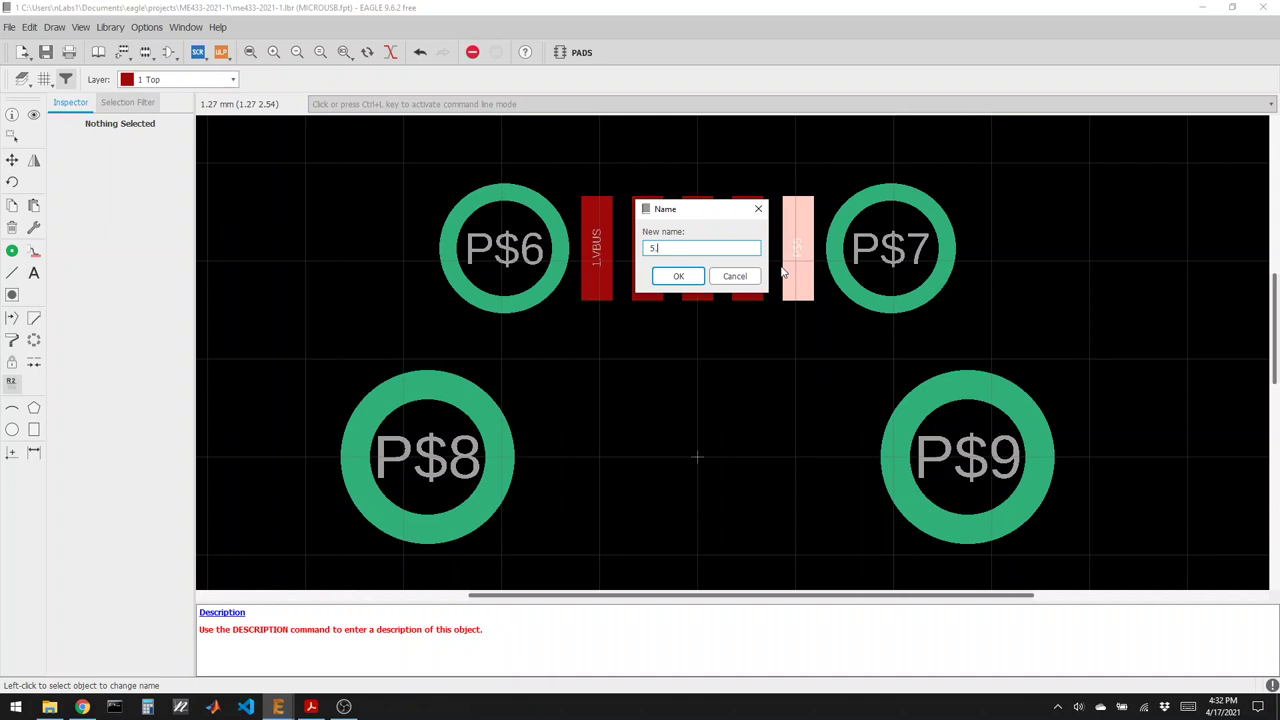
key("Return")
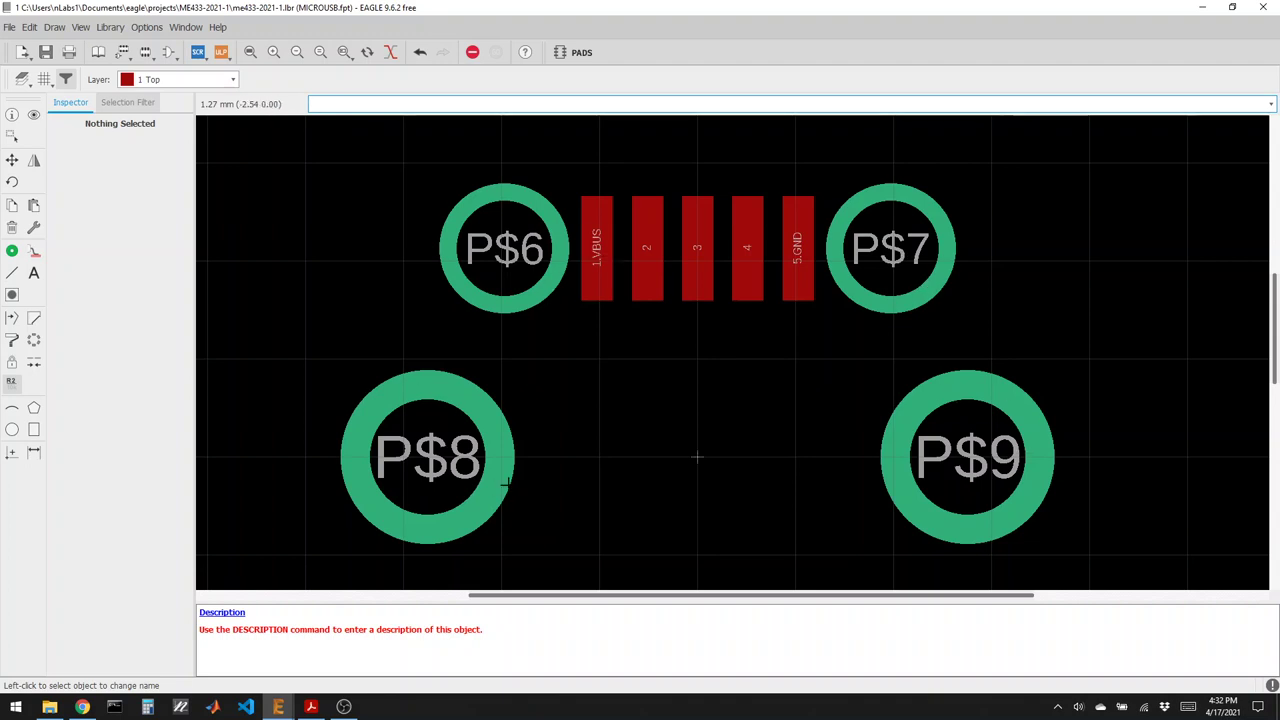
Check the board-edge position in the connector datasheet's reference PCB layout and return to the EAGLE footprint.
scroll(614, 298, "down", 2)
scroll(615, 300, "down", 2)
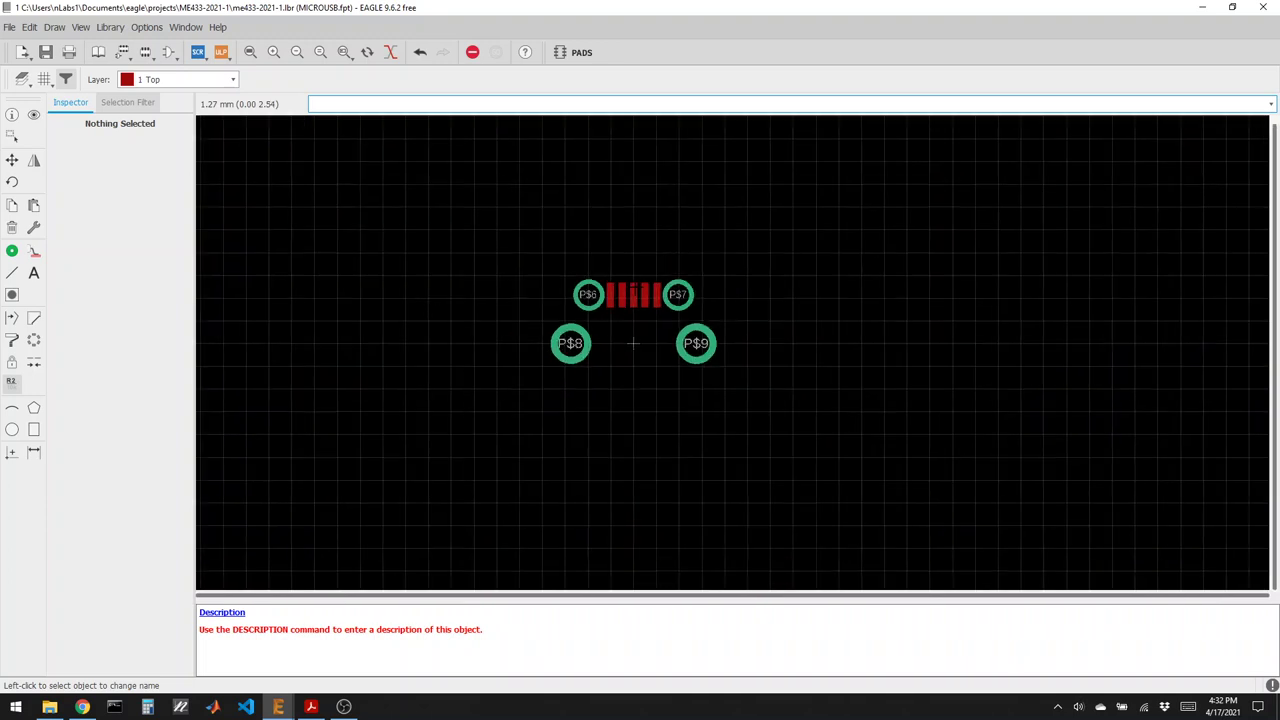
scroll(600, 410, "down", 1)
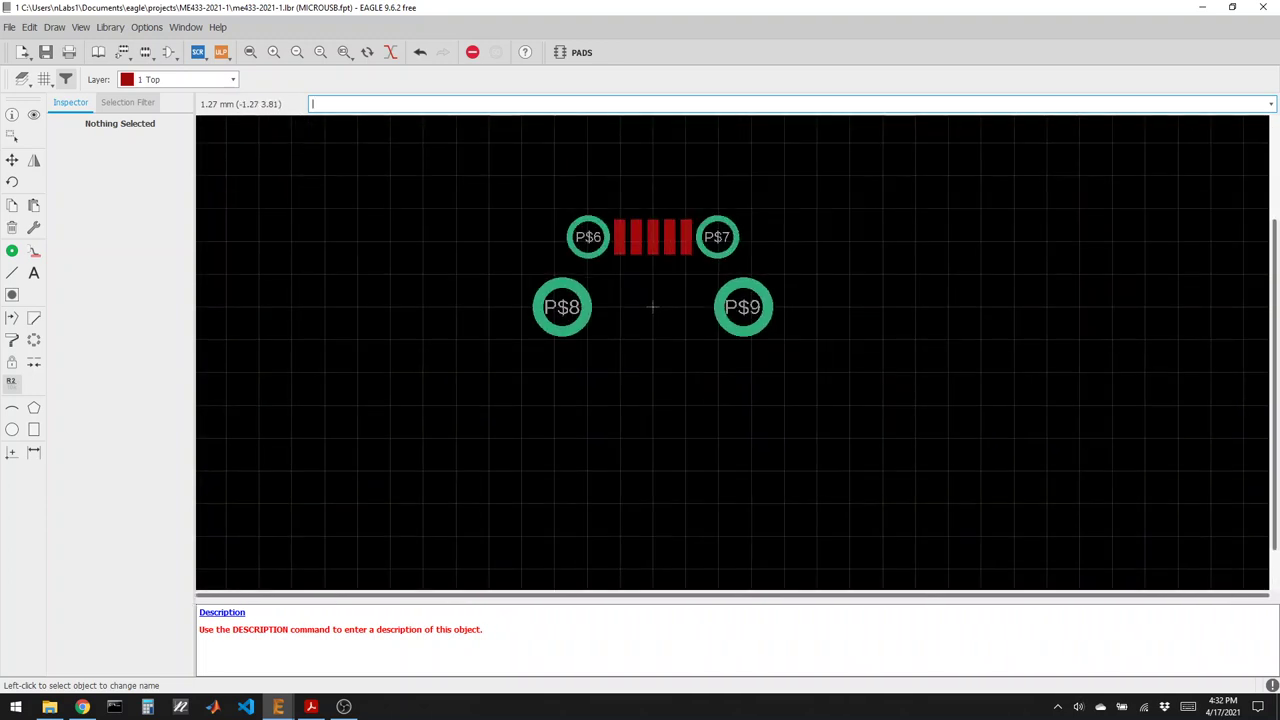
left_click(83, 707)
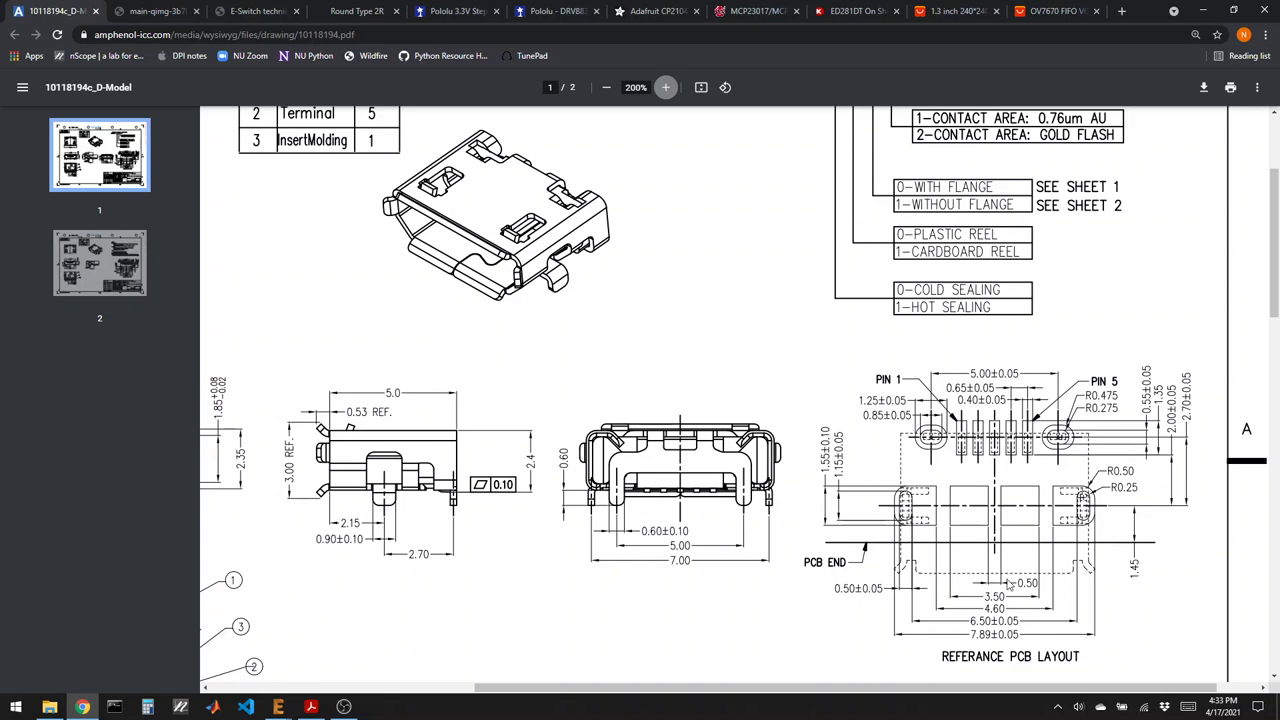
left_click(311, 706)
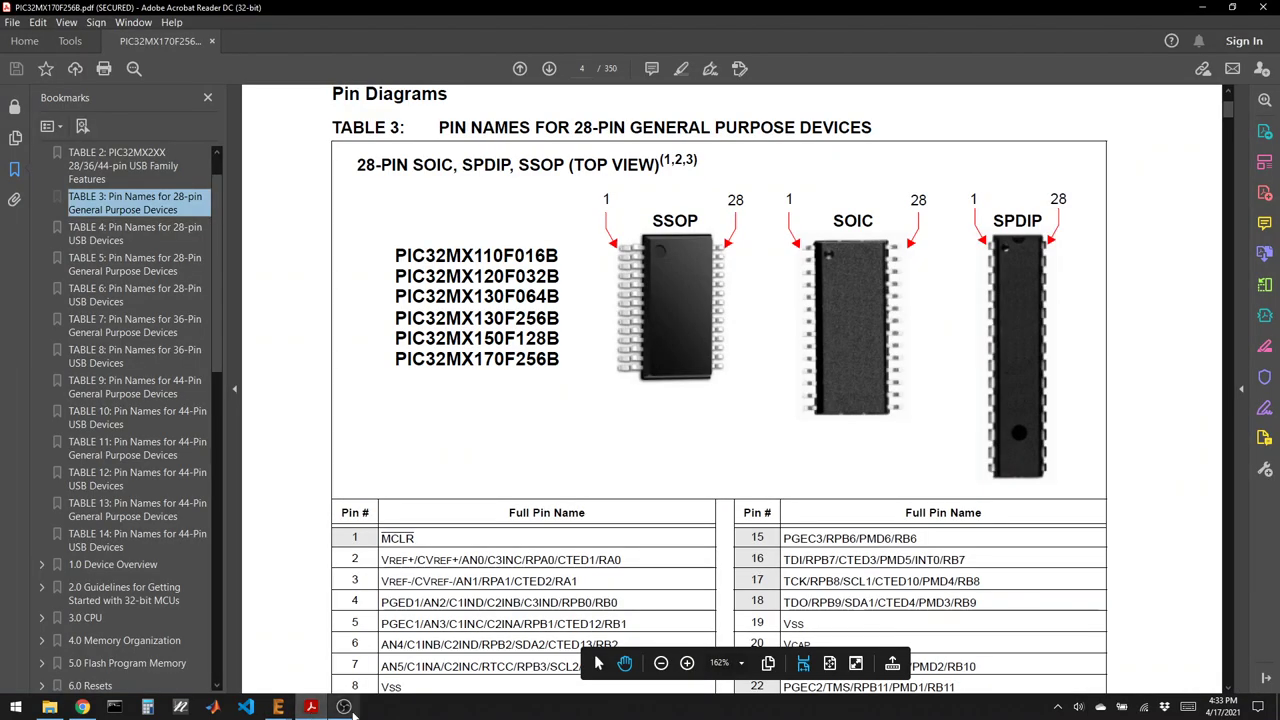
mouse_move(278, 706)
left_click(176, 645)
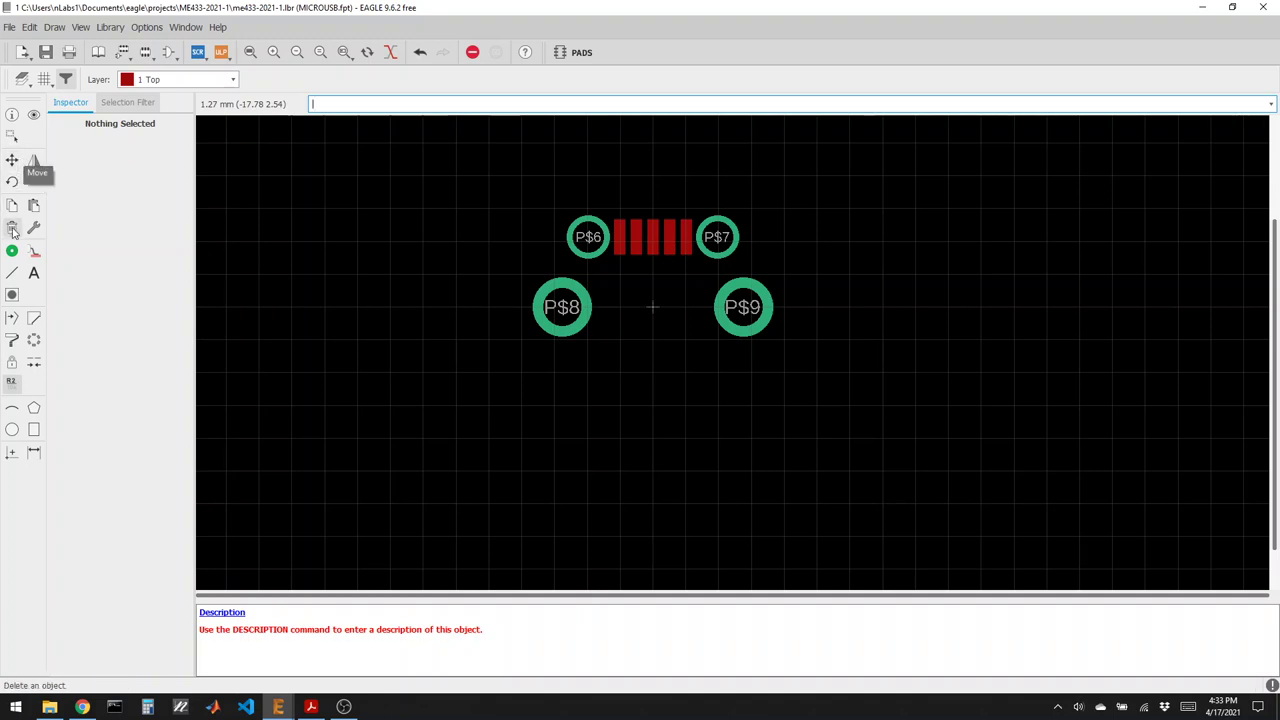
Draw a closed rectangular outline around the pads on layer 21 tPlace, 0.254 mm wide, from (-5.08, 3.81) to (5.08, -2.54).
left_click(12, 276)
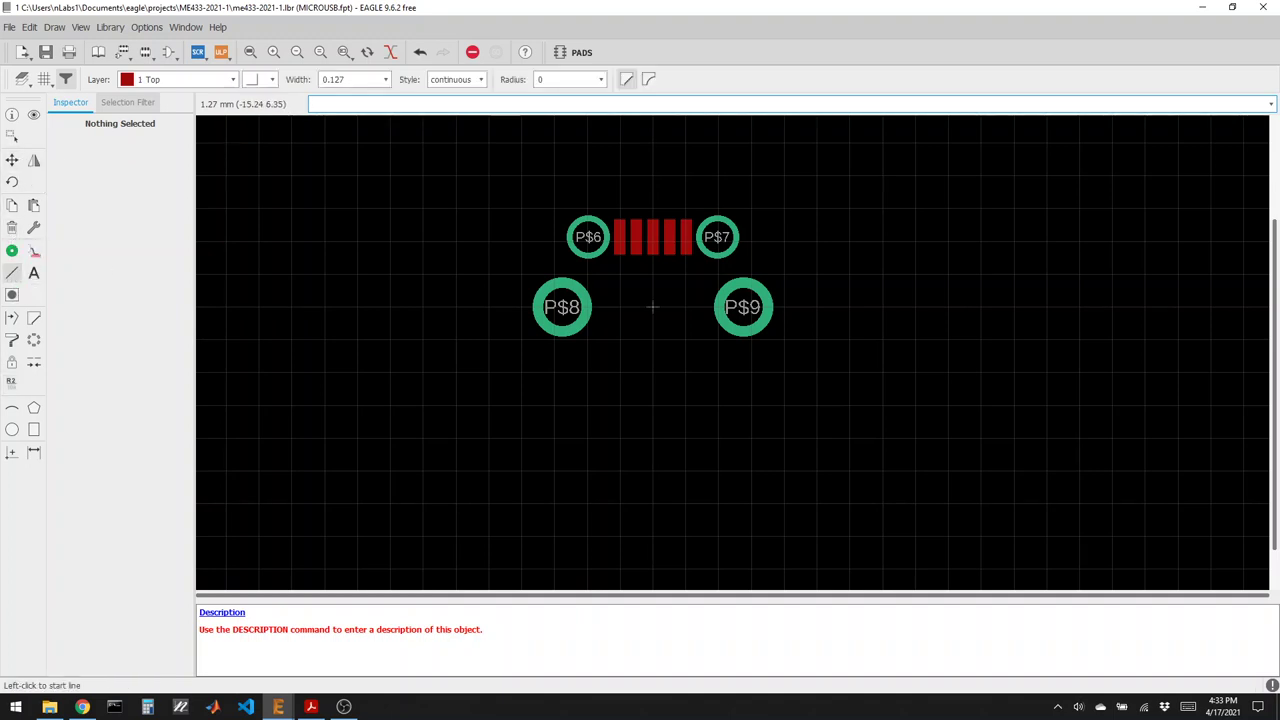
left_click(234, 82)
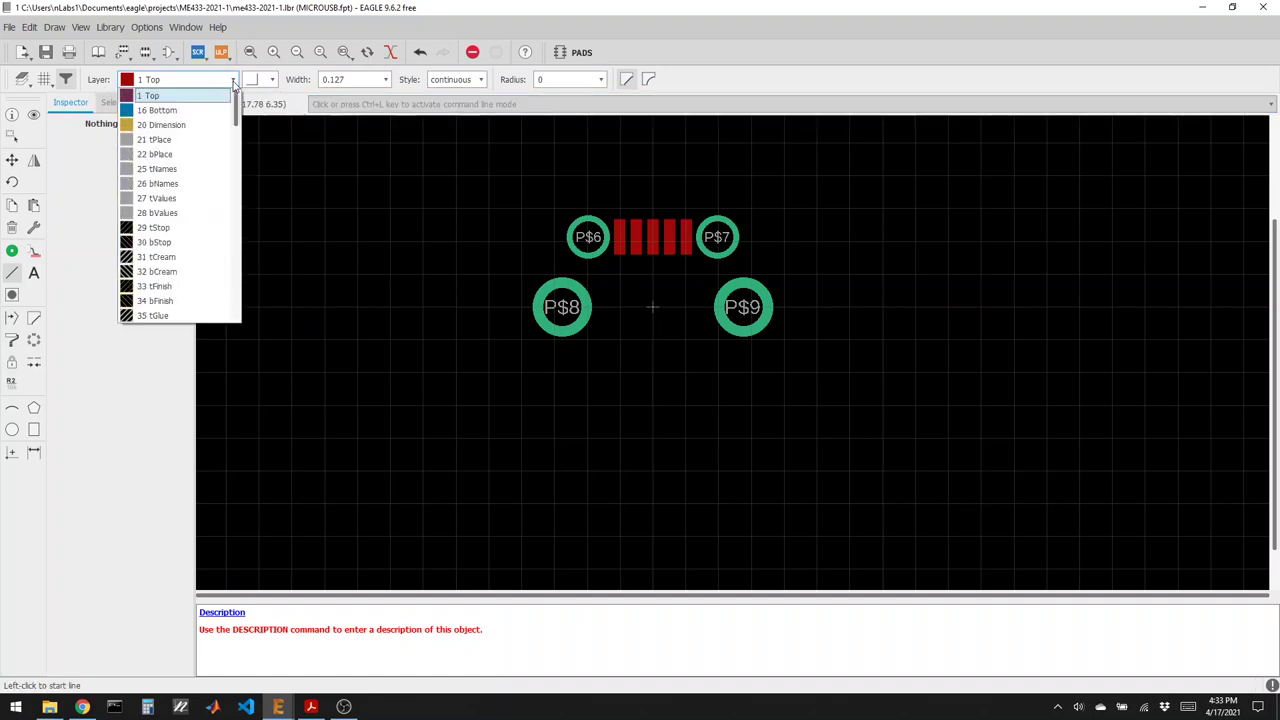
left_click(170, 140)
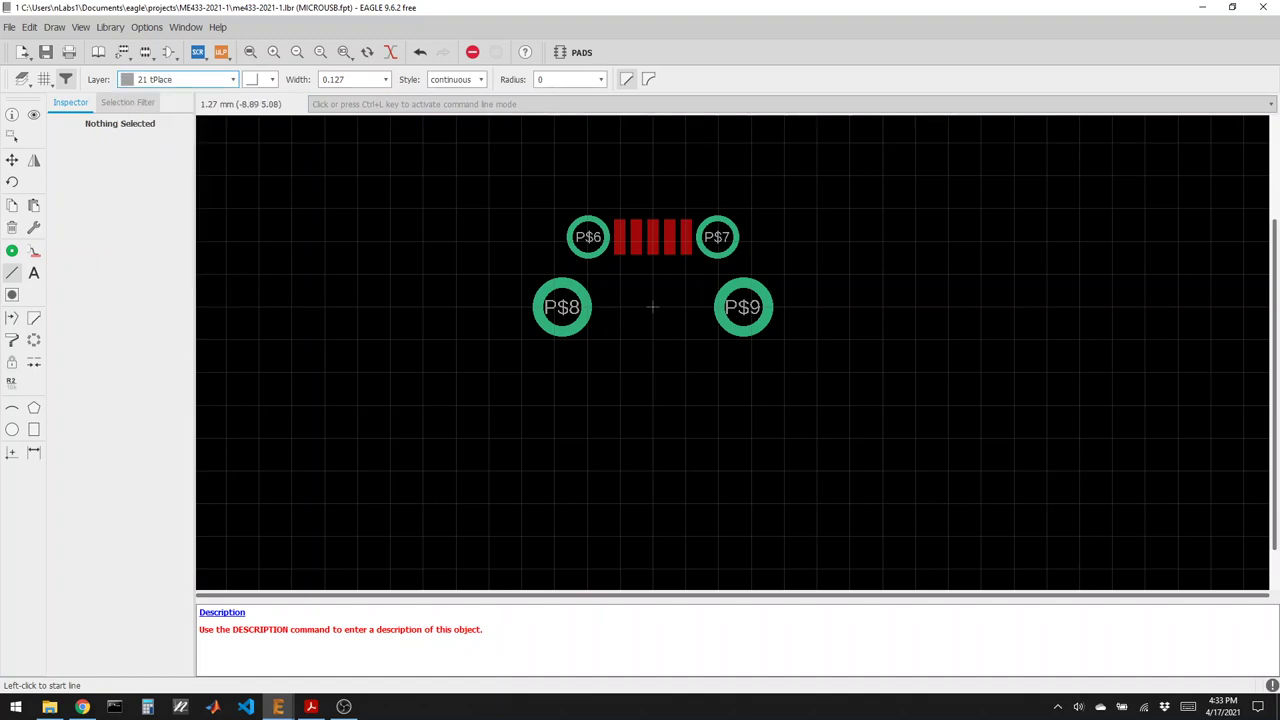
left_click(520, 207)
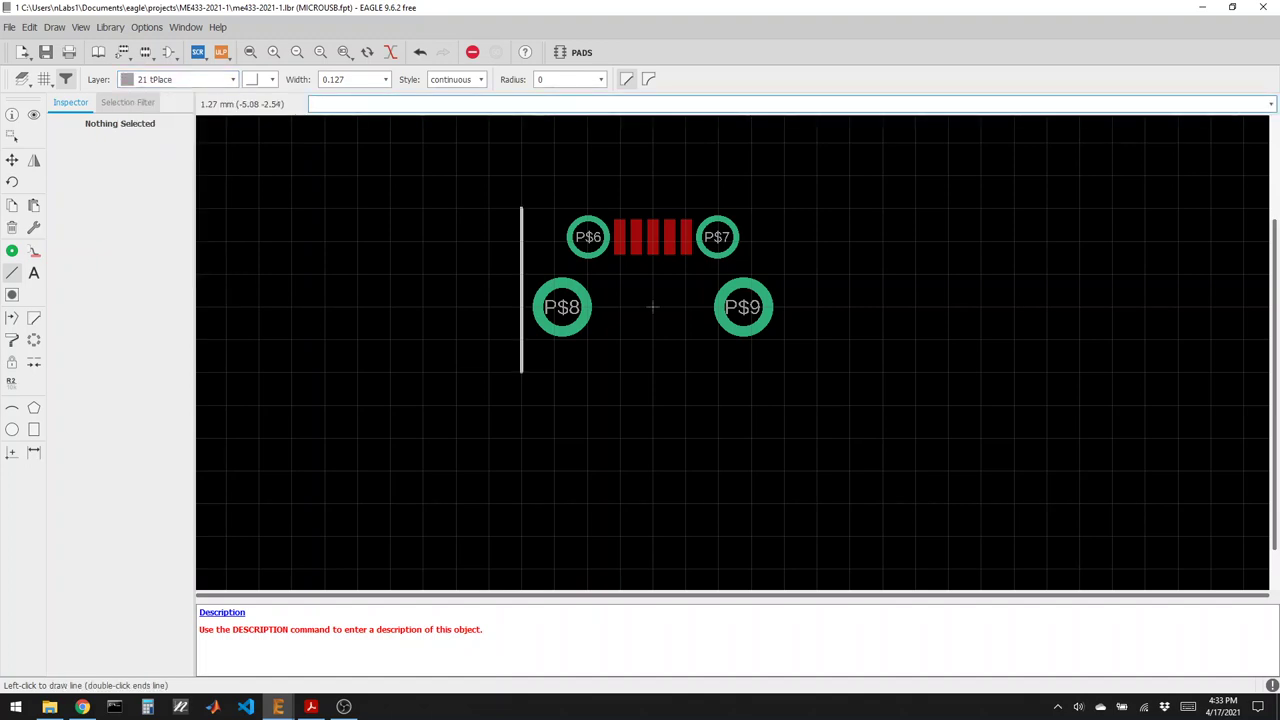
left_click(384, 79)
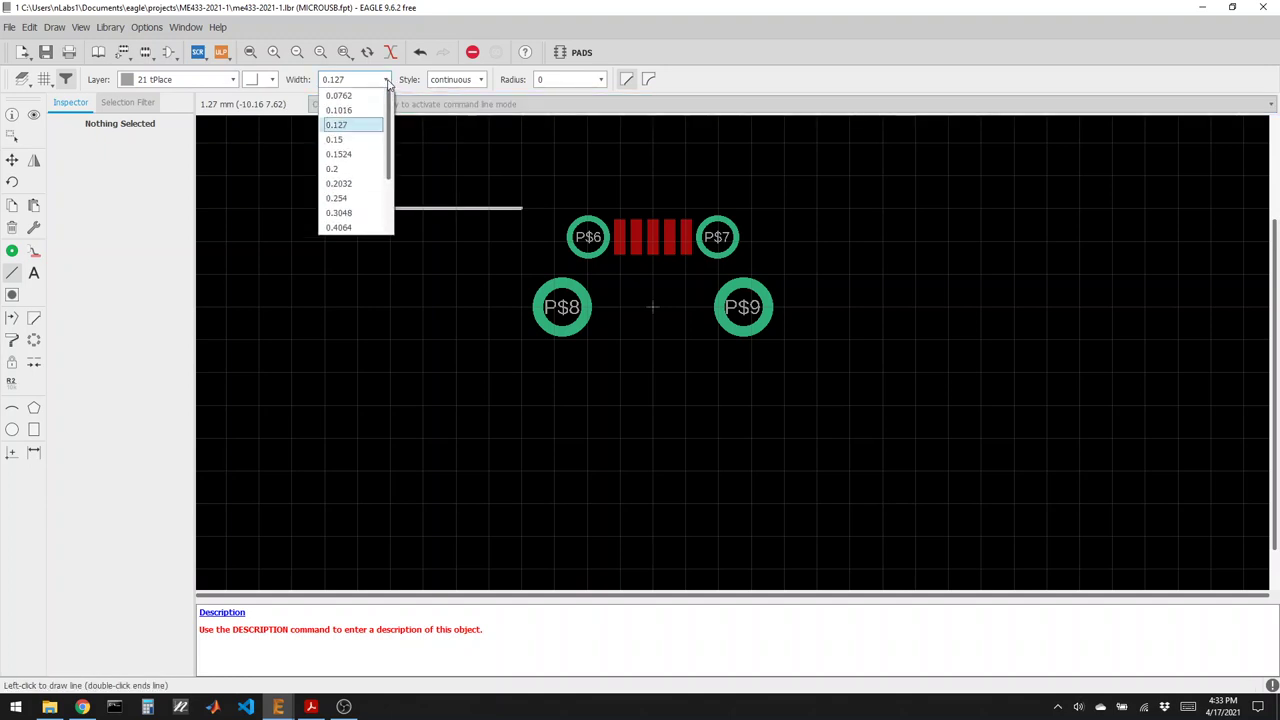
left_click(352, 160)
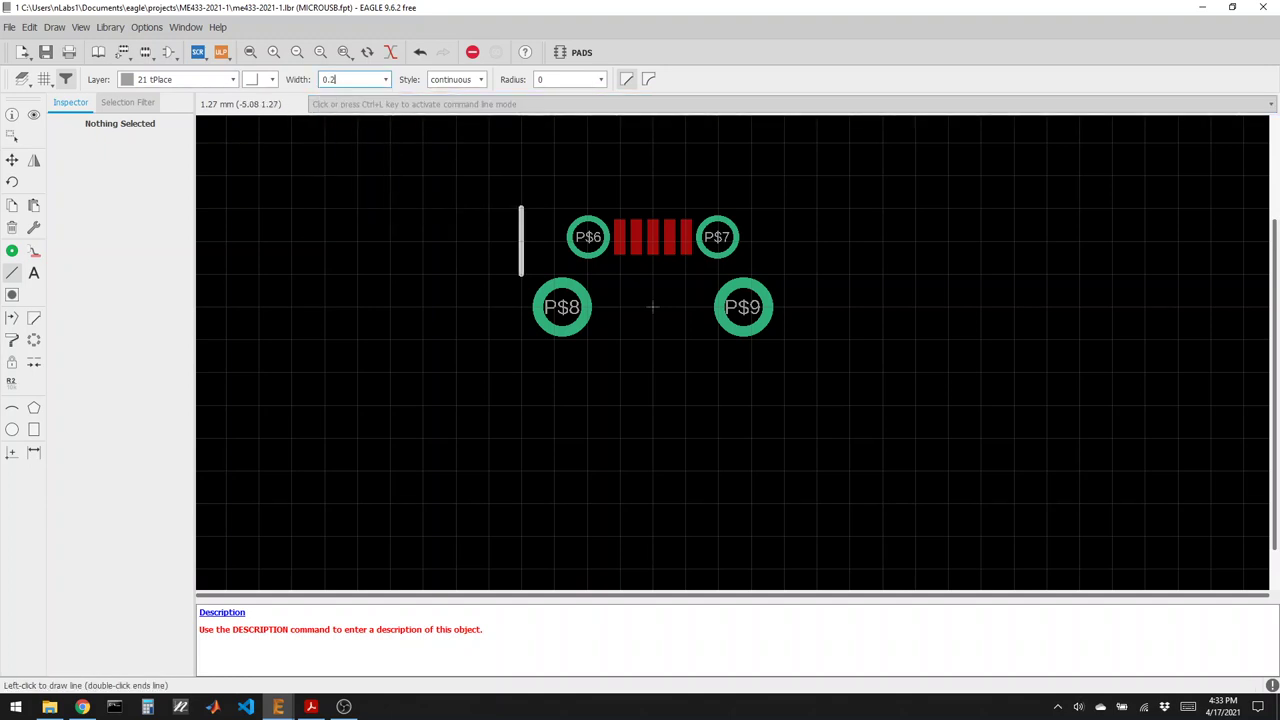
left_click(385, 80)
left_click(366, 200)
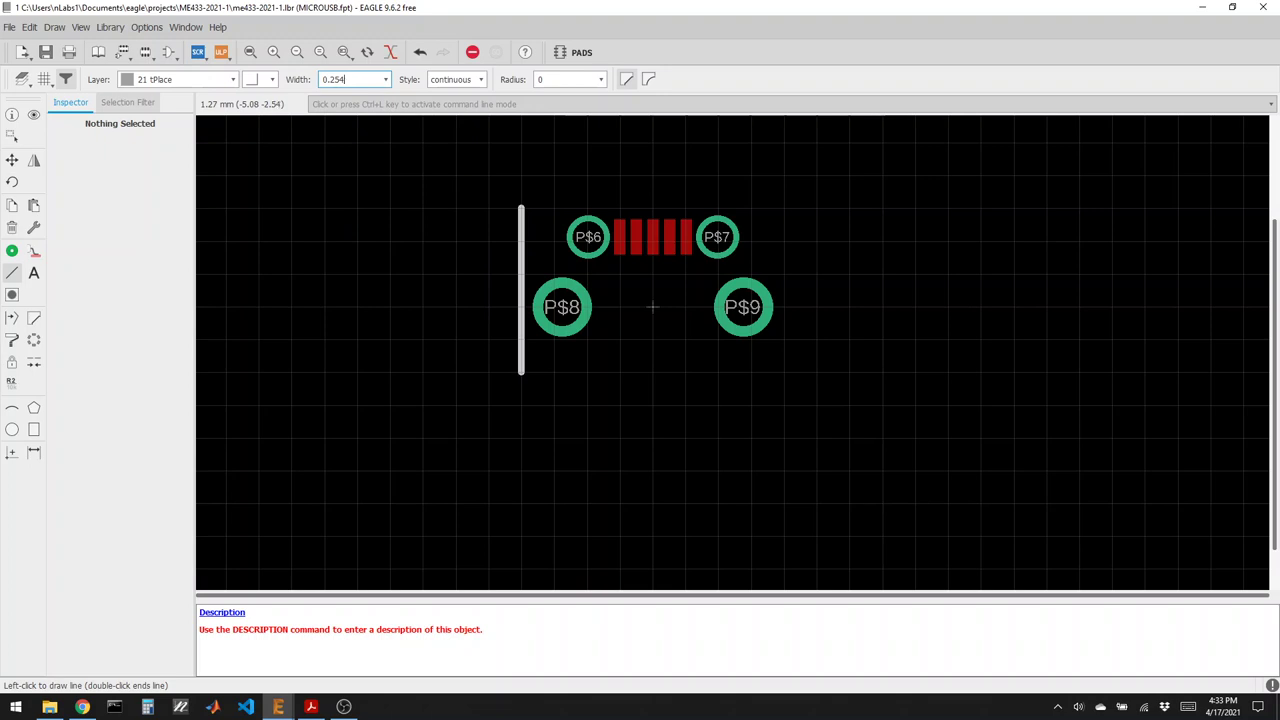
left_click(786, 373)
left_click(786, 207)
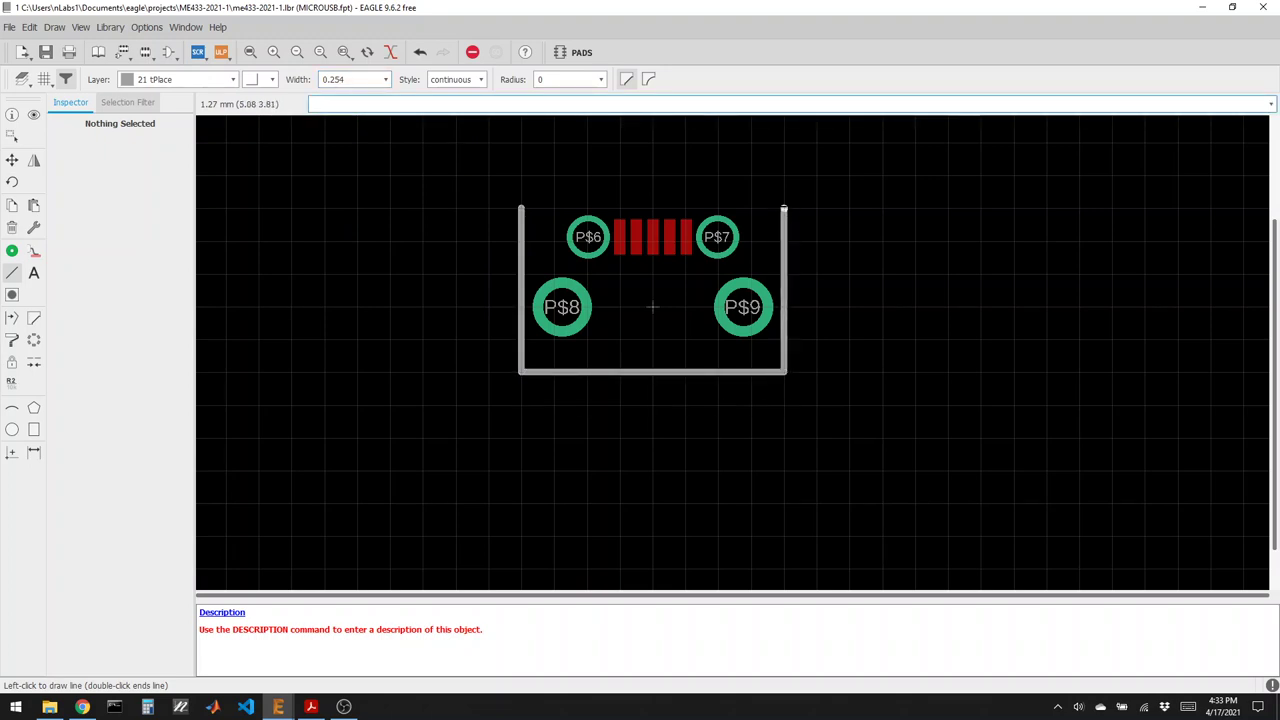
double_click(520, 207)
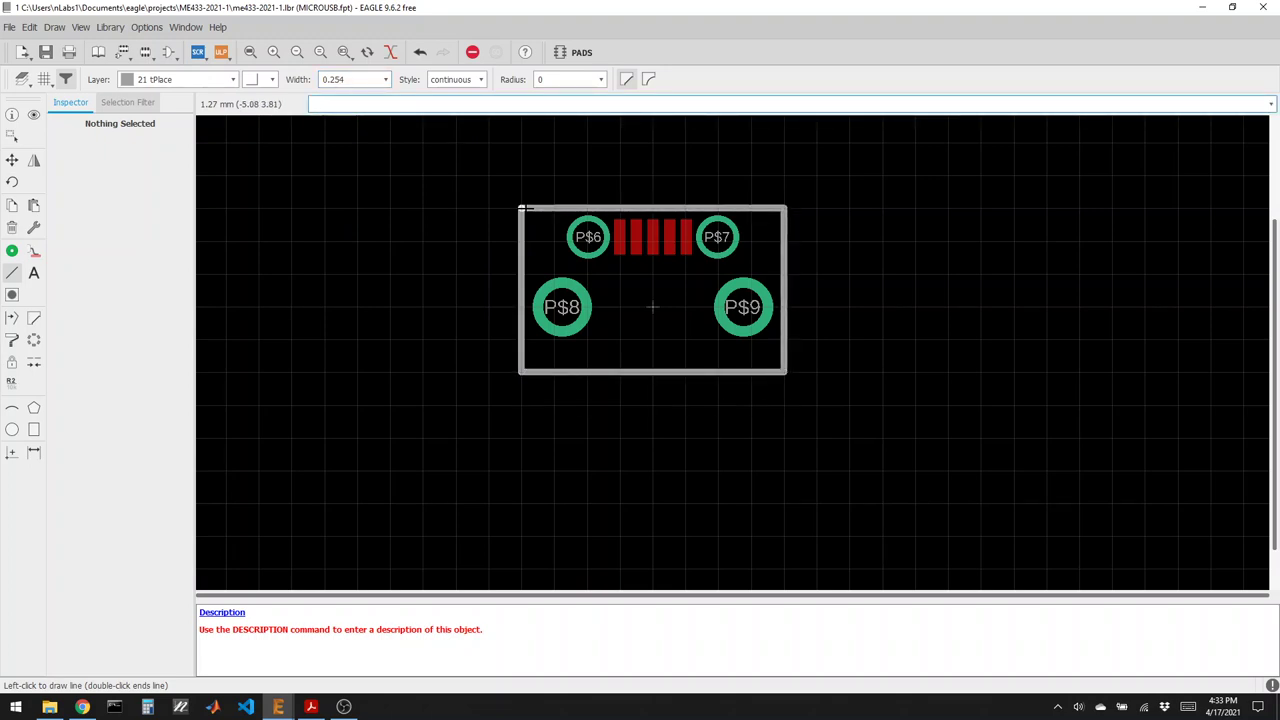
Check the PCB end distance in the datasheet and set both Y coordinates of the outline's lower line to -1.45 mm.
left_click(12, 114)
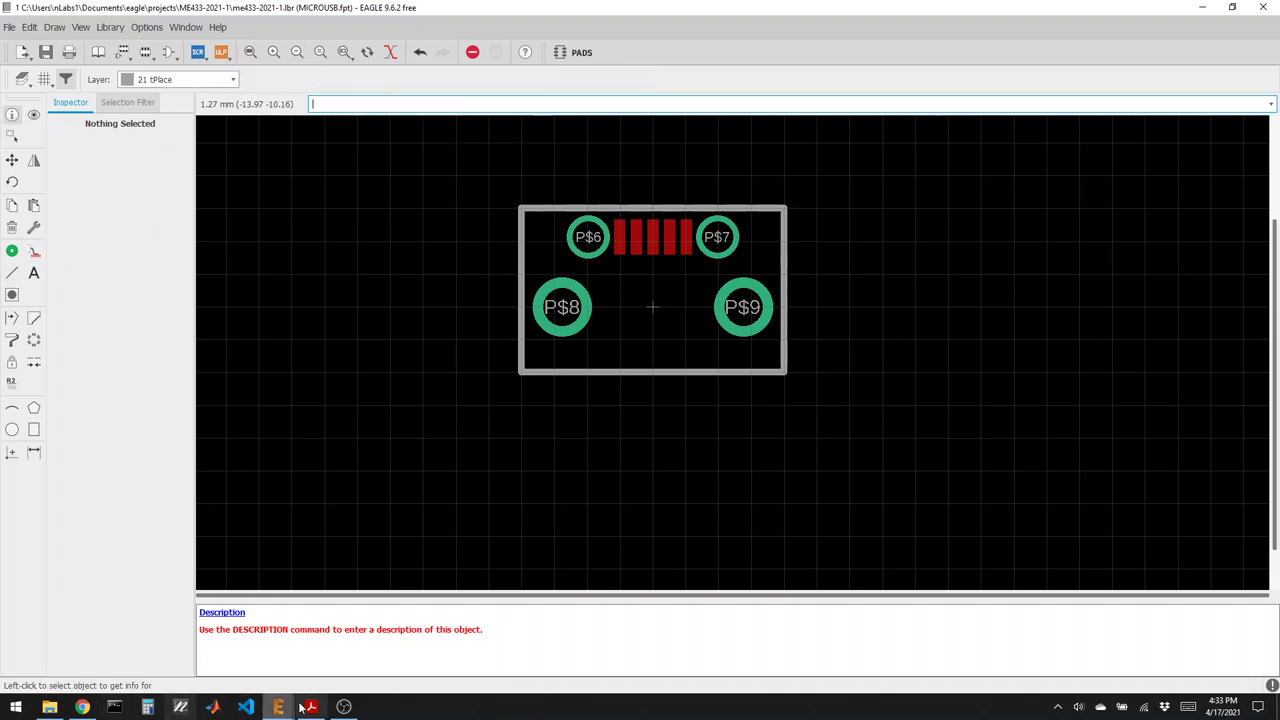
left_click(86, 706)
left_click(88, 705)
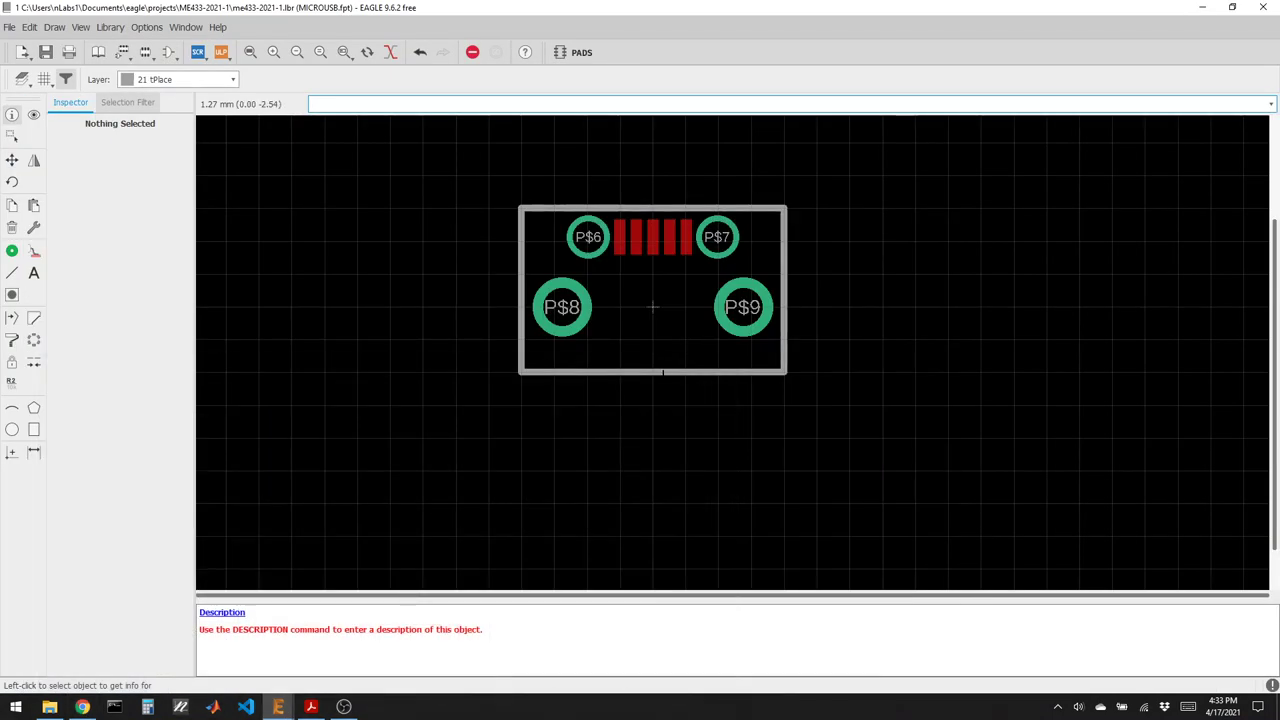
left_click(665, 371)
left_click(453, 282)
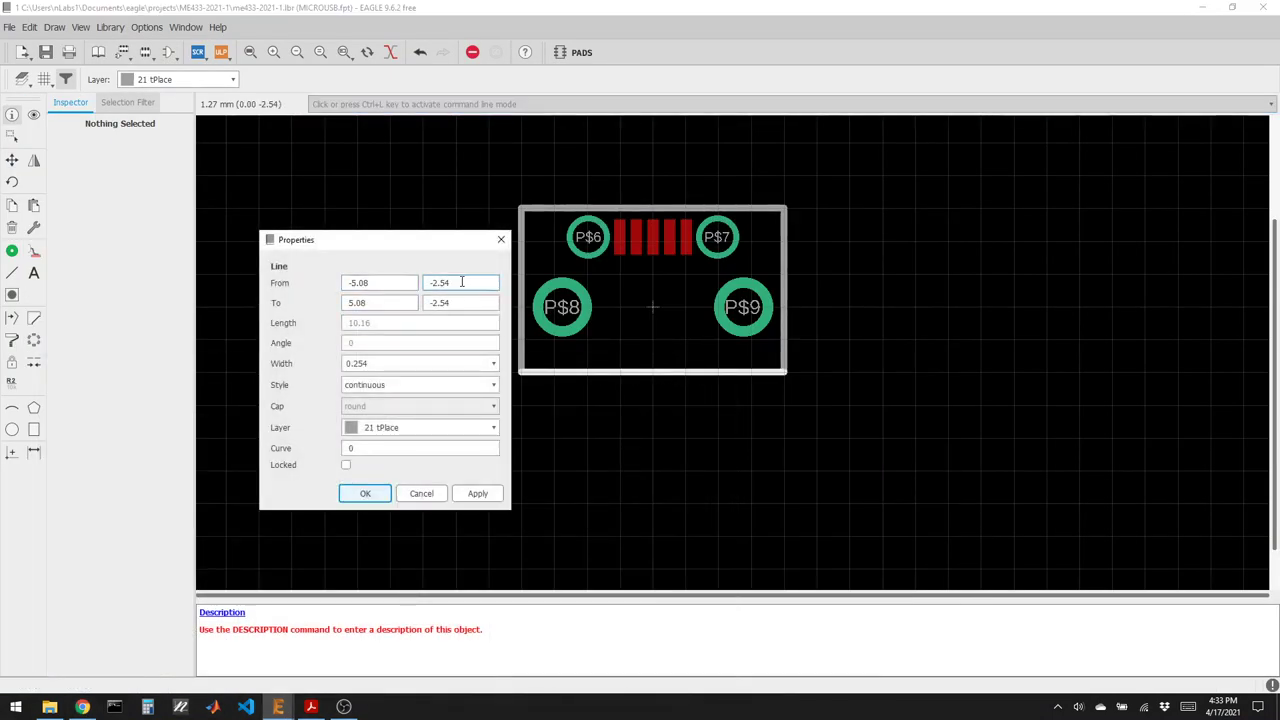
left_click_drag(453, 282, 446, 284)
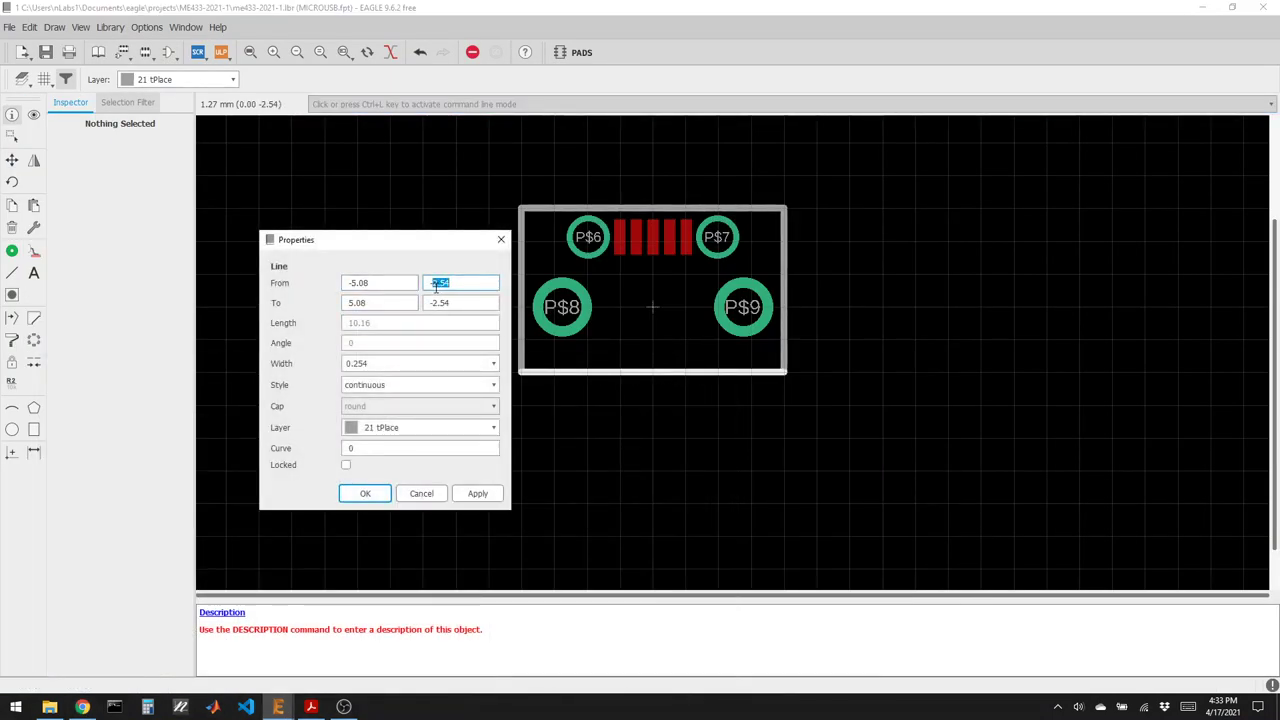
type("-1.45")
left_click(446, 303)
type("-1.45")
left_click(365, 493)
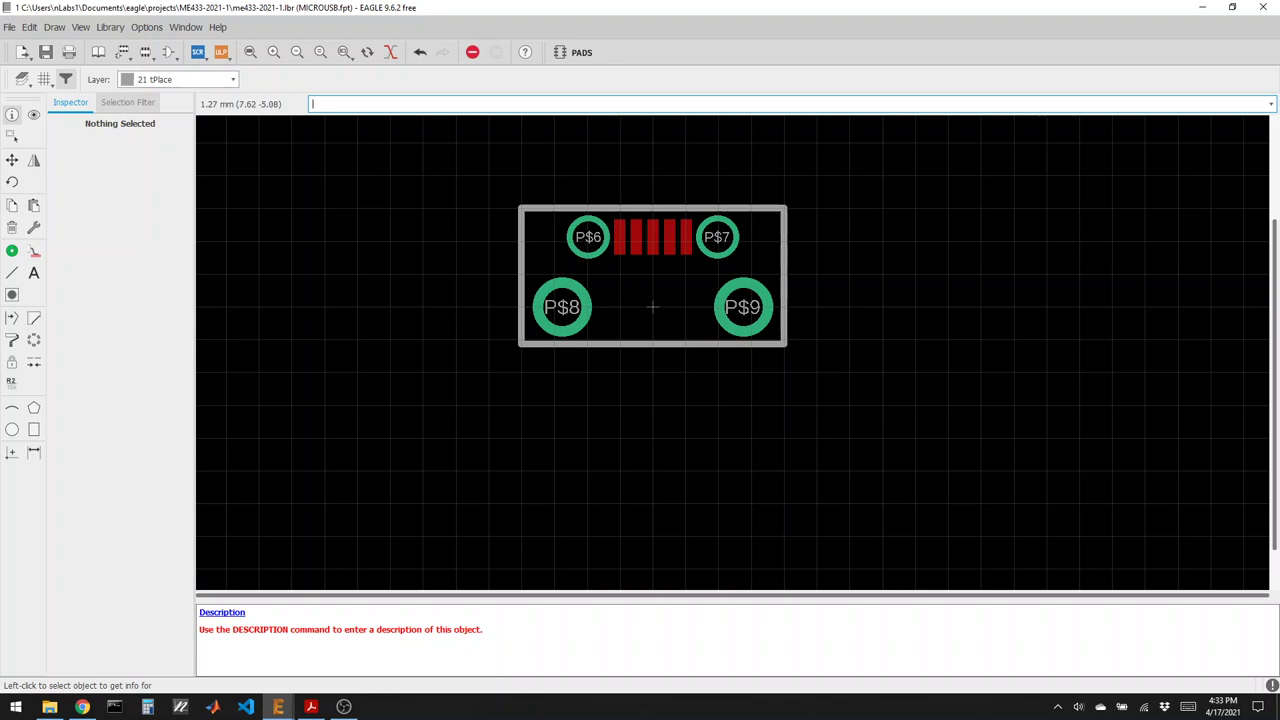
Place the texts >NAME at (6.35, 2.54) and >VALUE at (6.35, 0) on layer 21 tPlace and save the library.
left_click(33, 273)
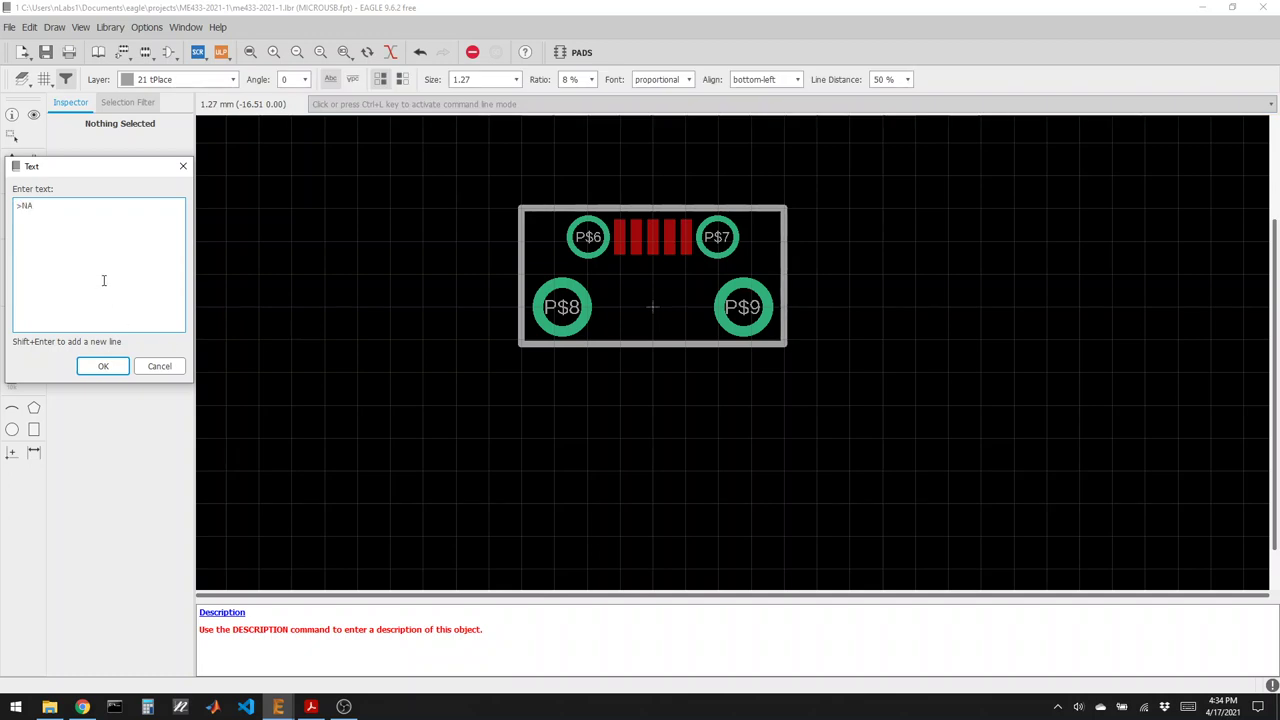
left_click(110, 367)
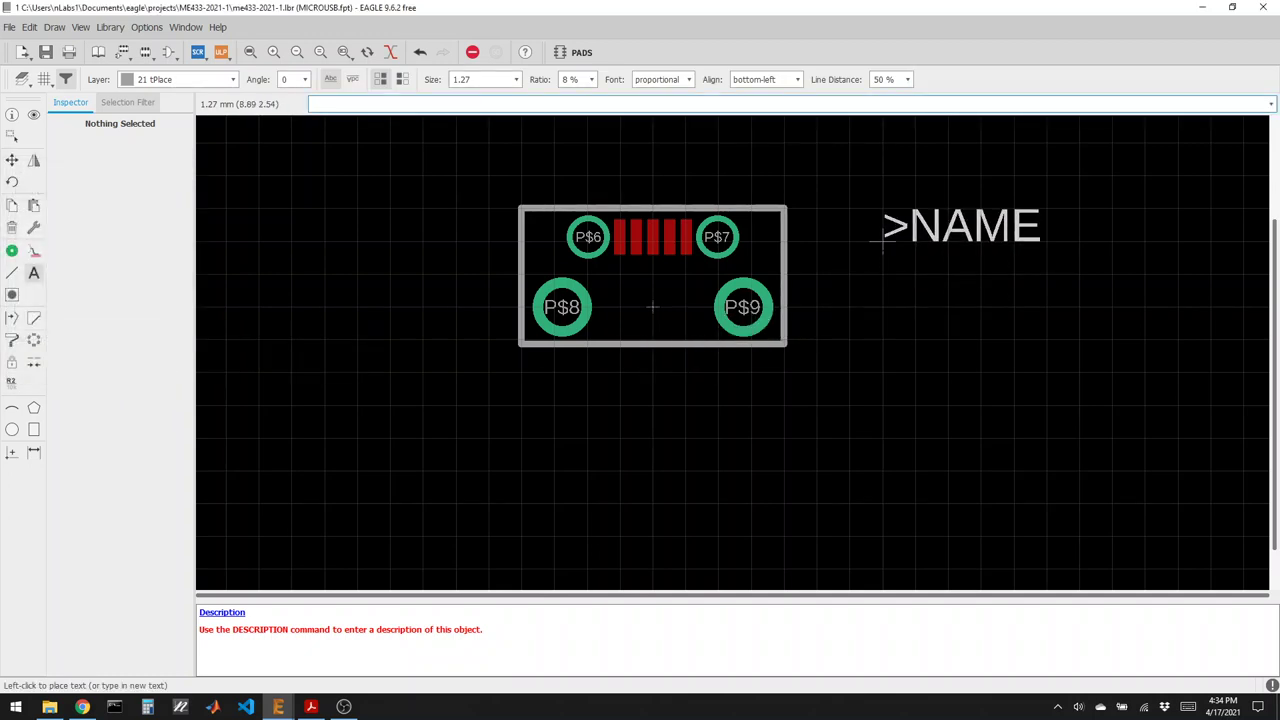
left_click(817, 241)
left_click(33, 273)
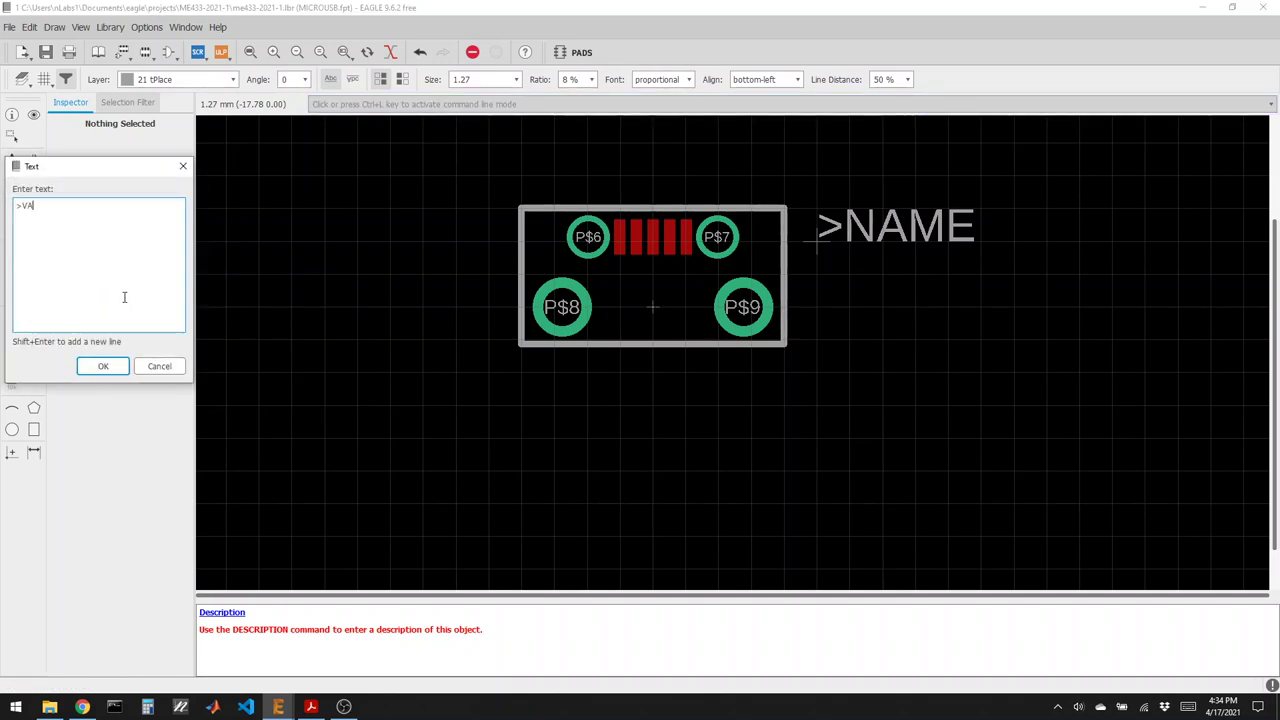
type(">VALUE")
left_click(102, 366)
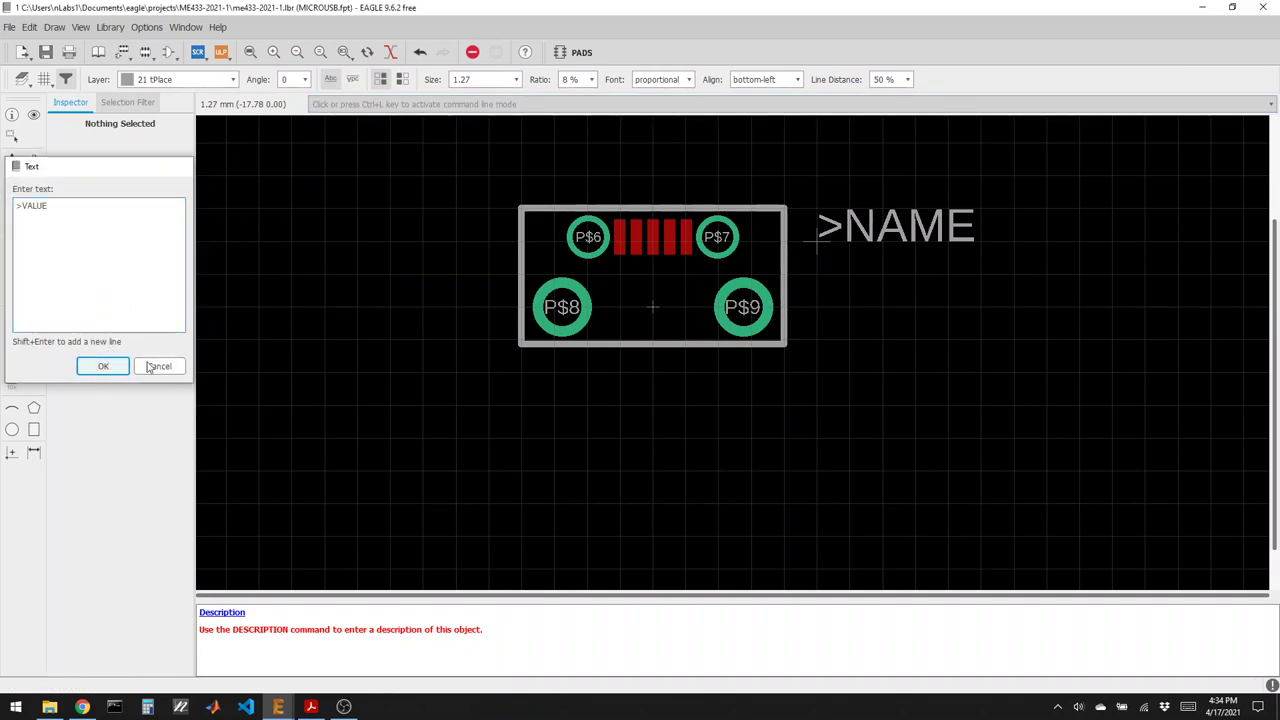
left_click(818, 306)
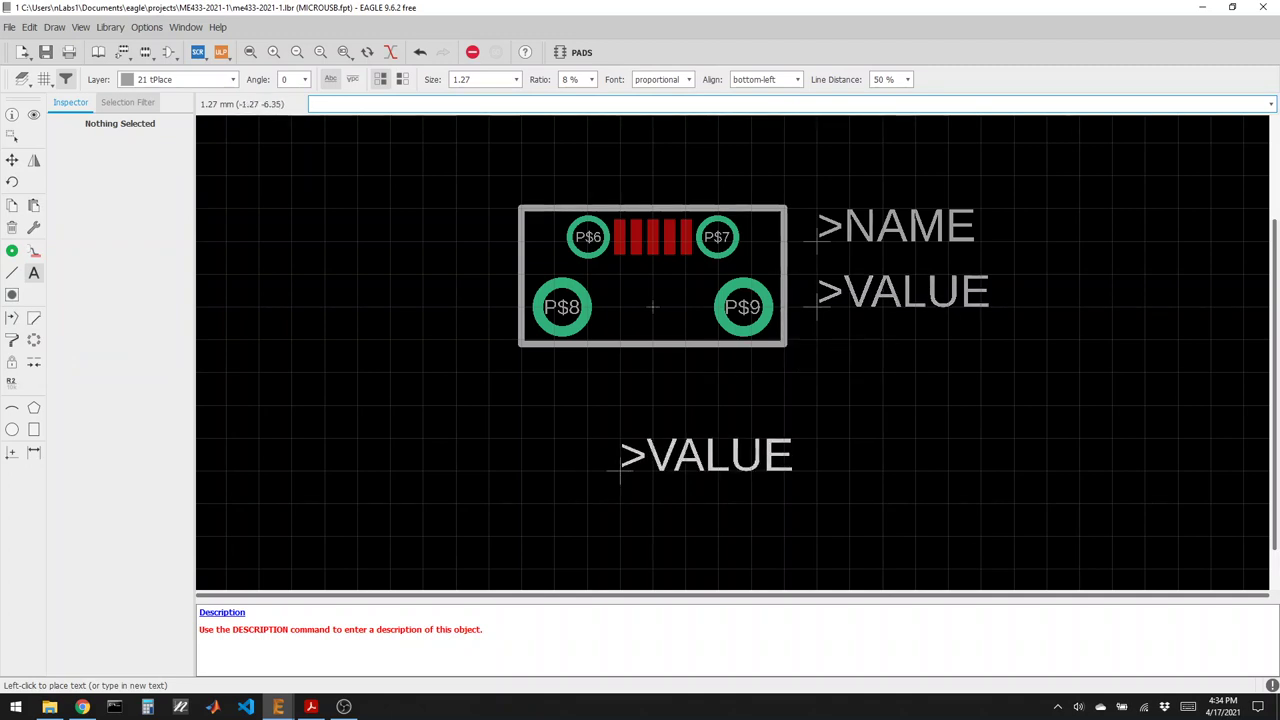
key("ctrl+s")
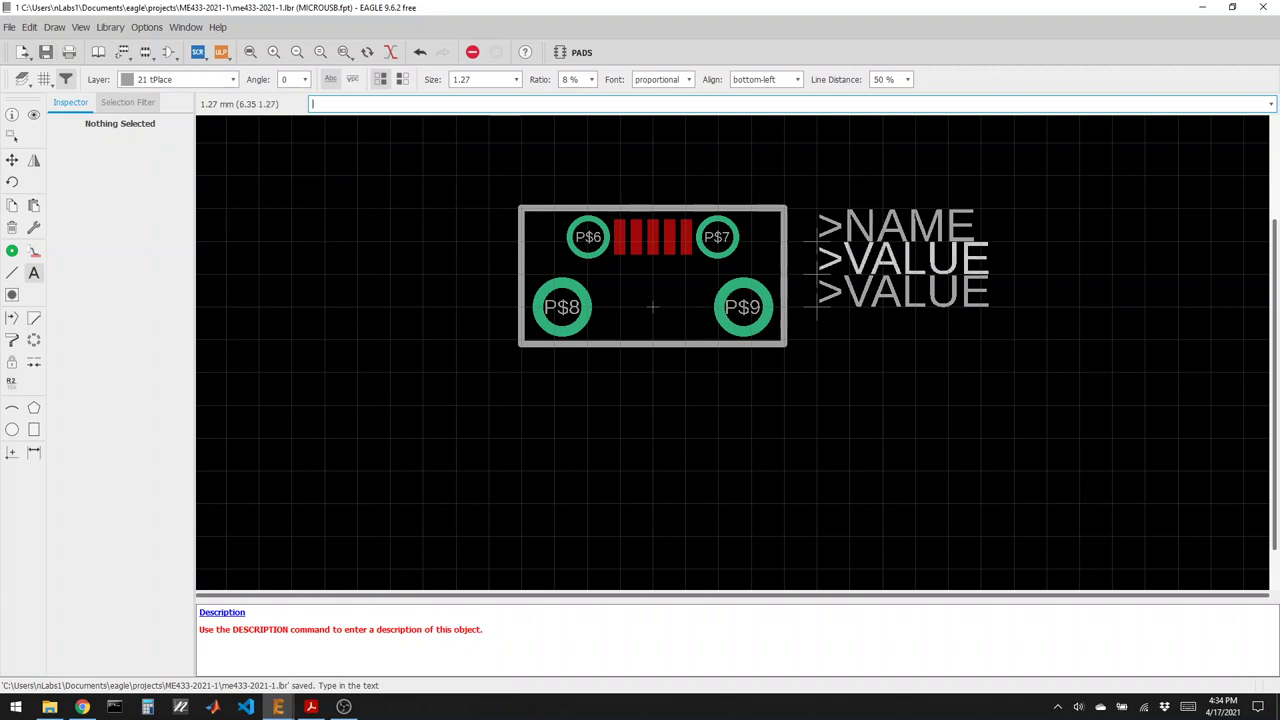
Create a new library device named MICROUSB and place the MICROUSB symbol at its origin.
left_click(146, 53)
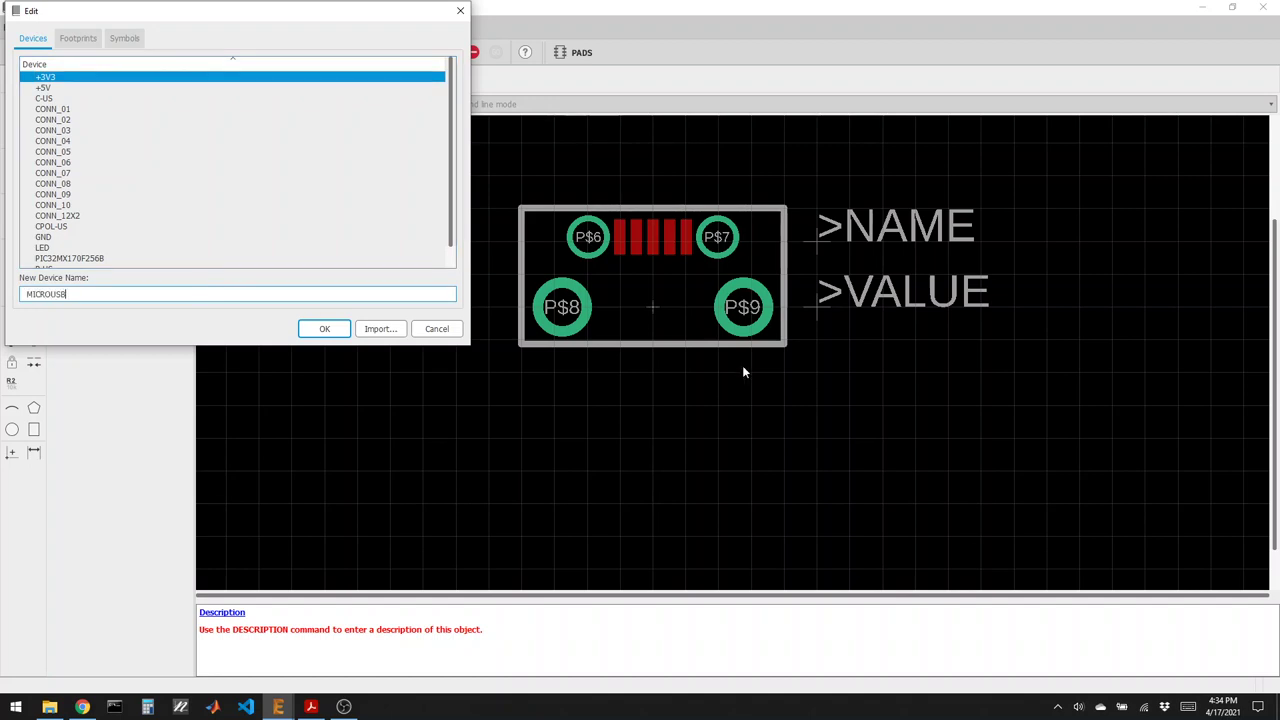
left_click(324, 329)
left_click(330, 357)
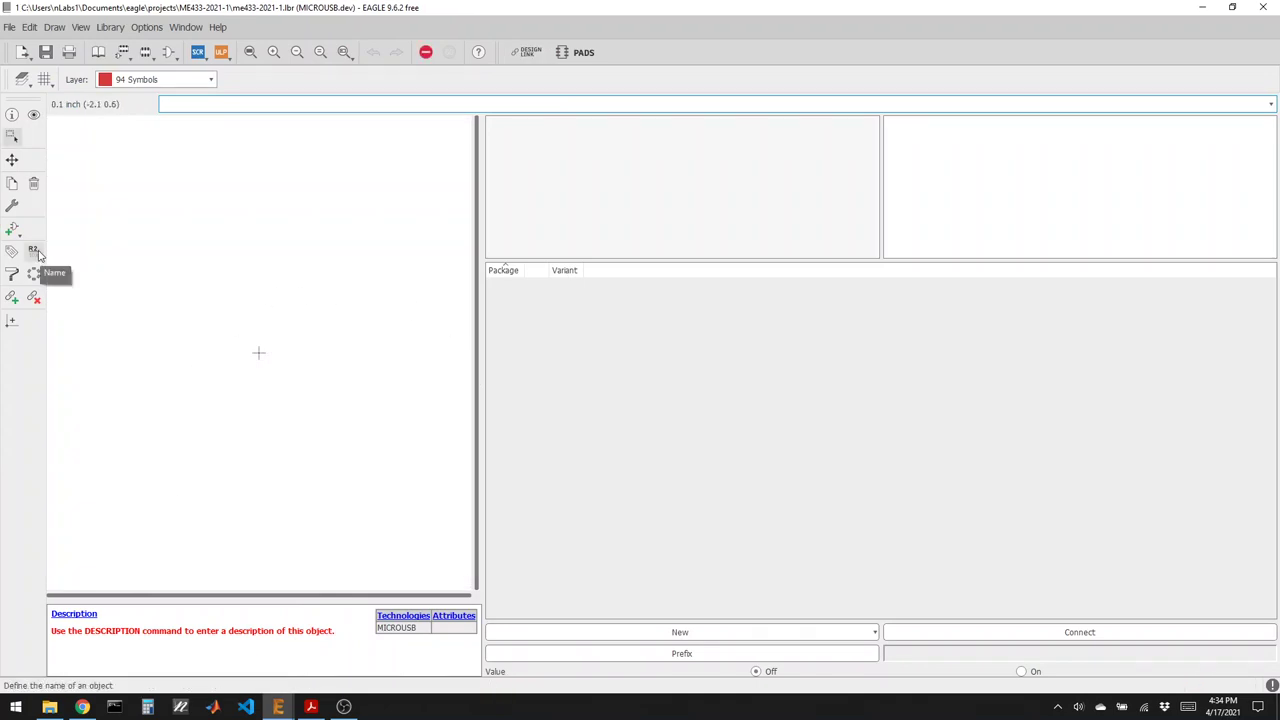
left_click(12, 229)
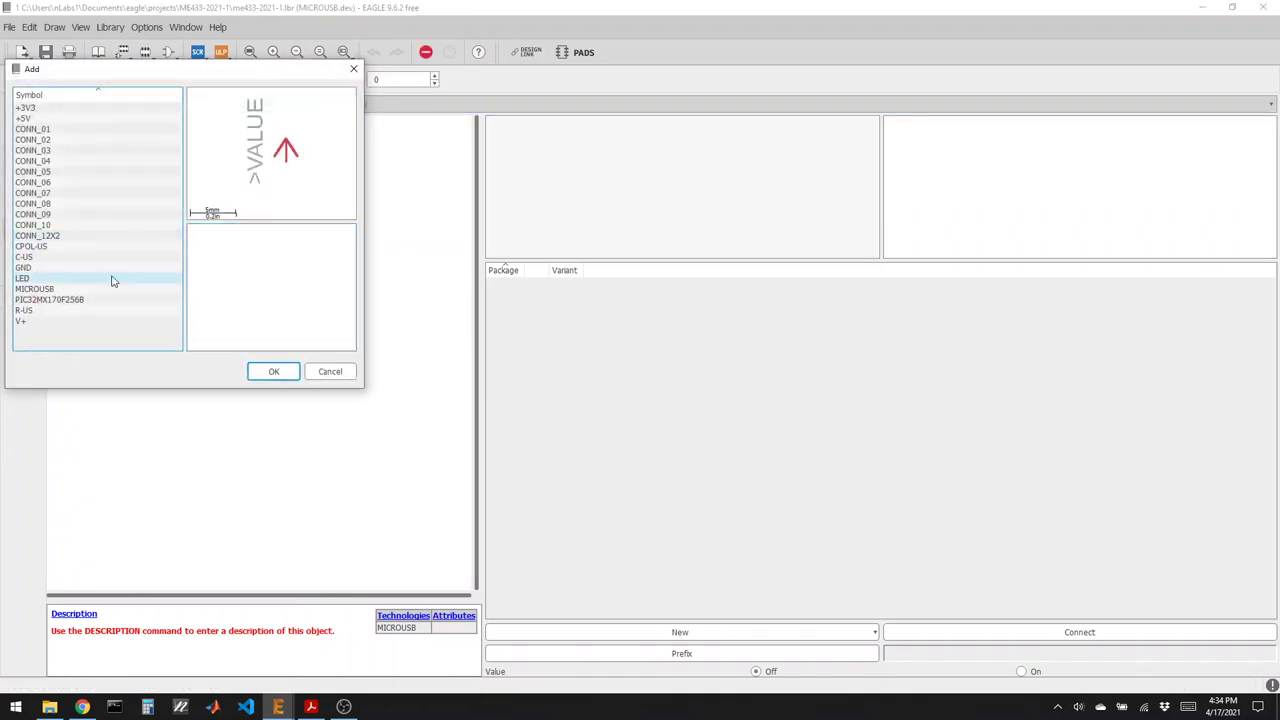
left_click(34, 288)
left_click(273, 371)
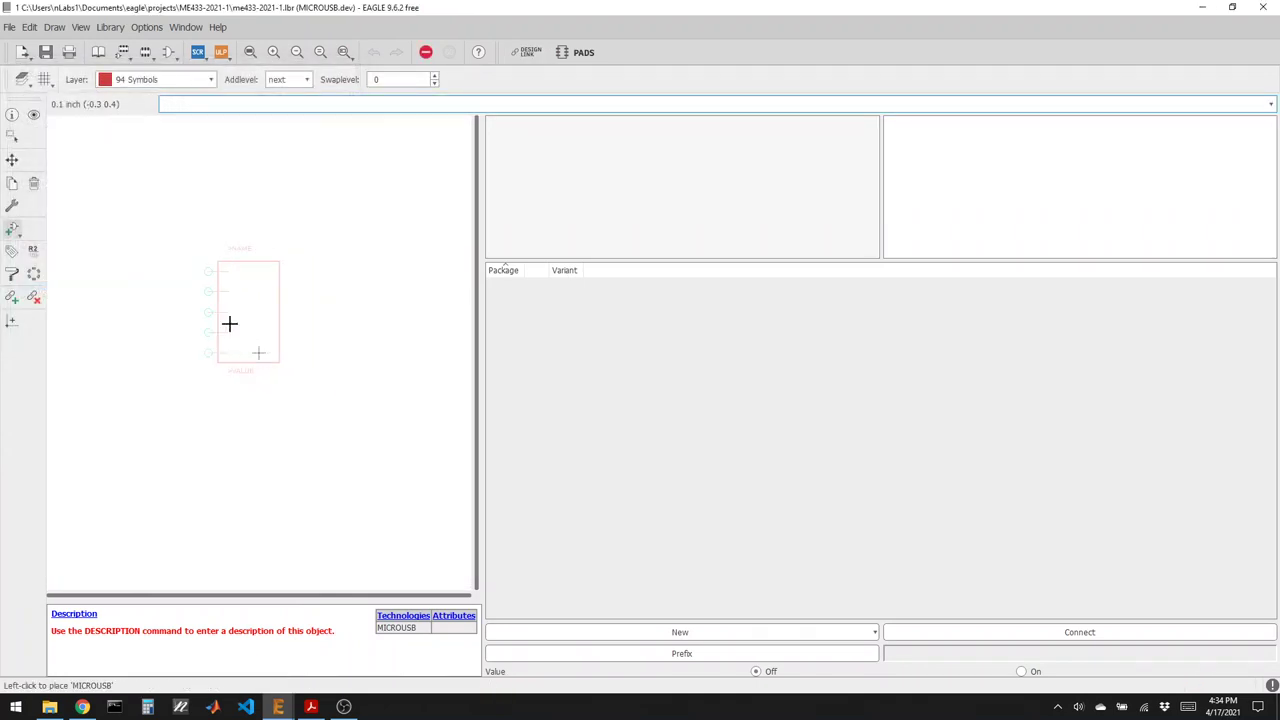
left_click(252, 352)
Open the choices for adding a new package variant to the MICROUSB device.
left_click(688, 631)
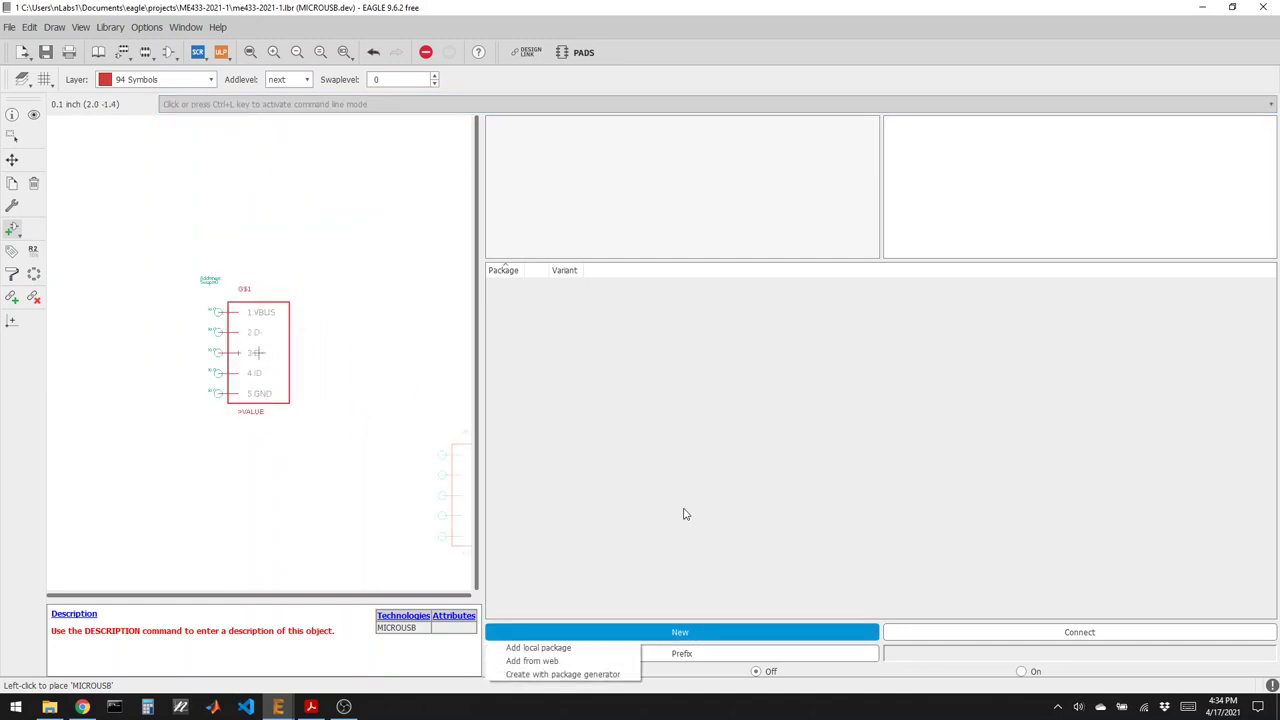
Add the local MICROUSB footprint as a package variant of the MICROUSB device.
left_click(538, 647)
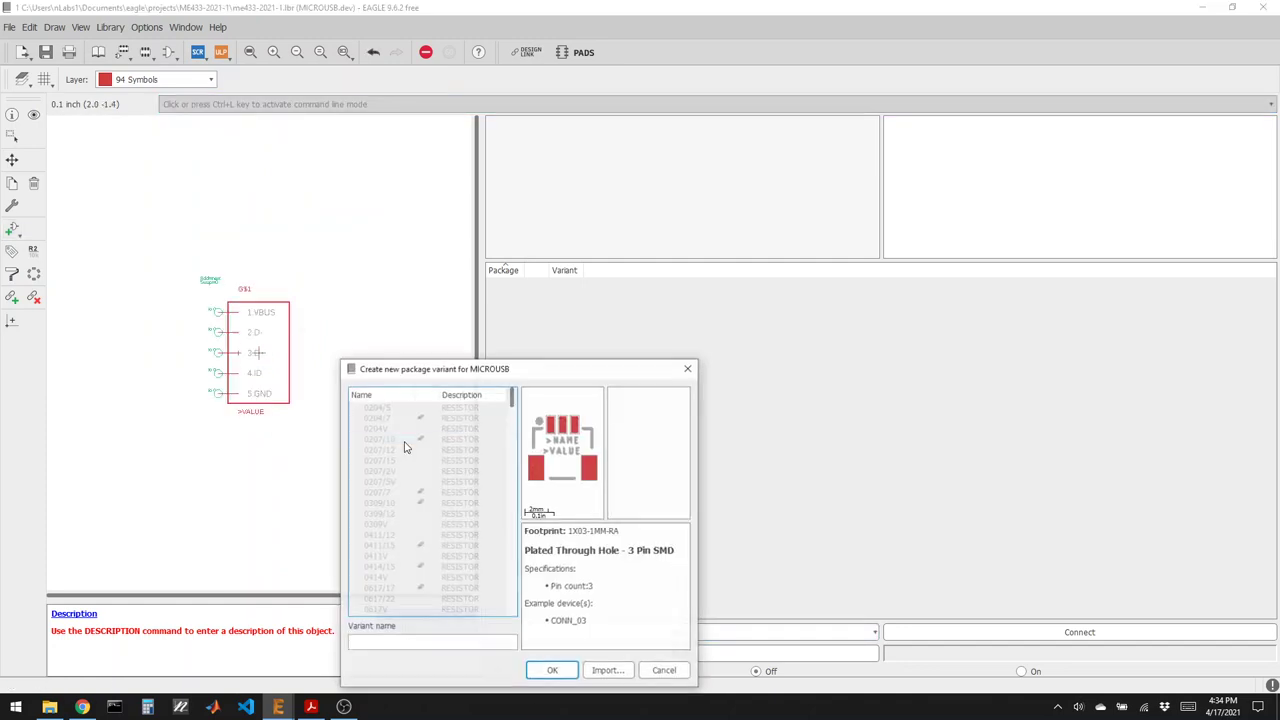
scroll(460, 470, "down", 10)
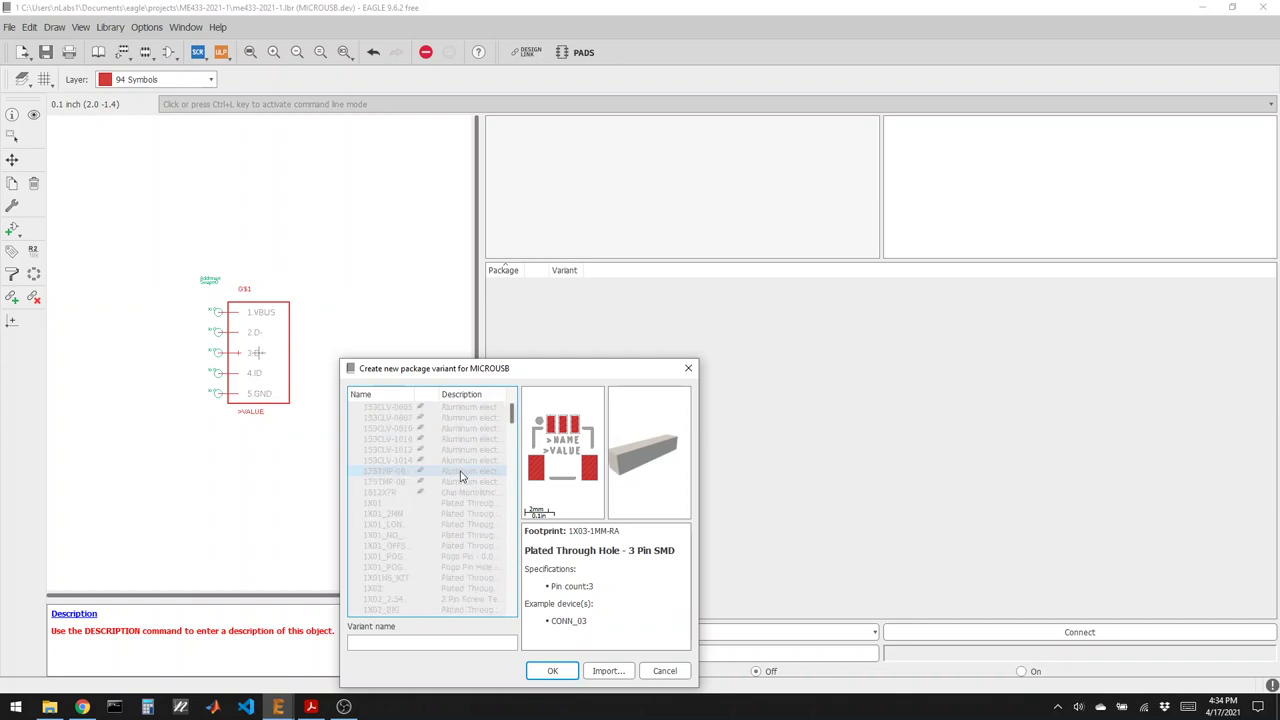
scroll(462, 477, "down", 6)
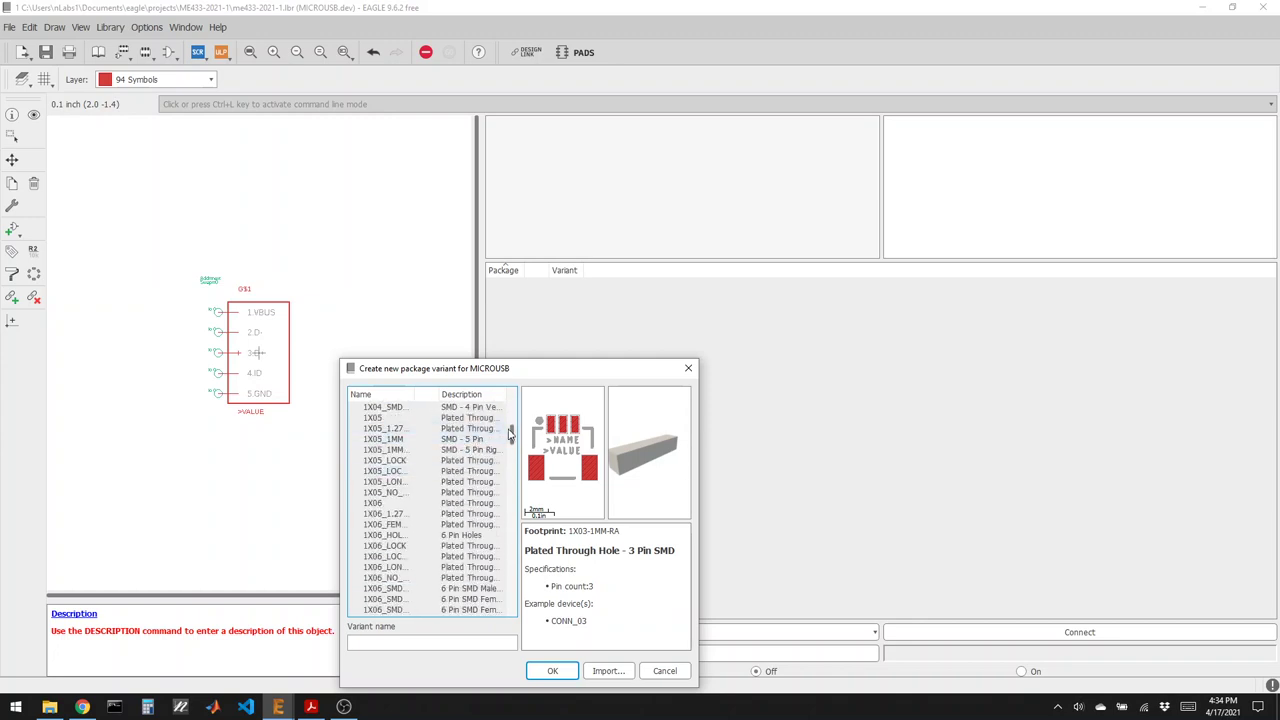
left_click_drag(512, 437, 513, 537)
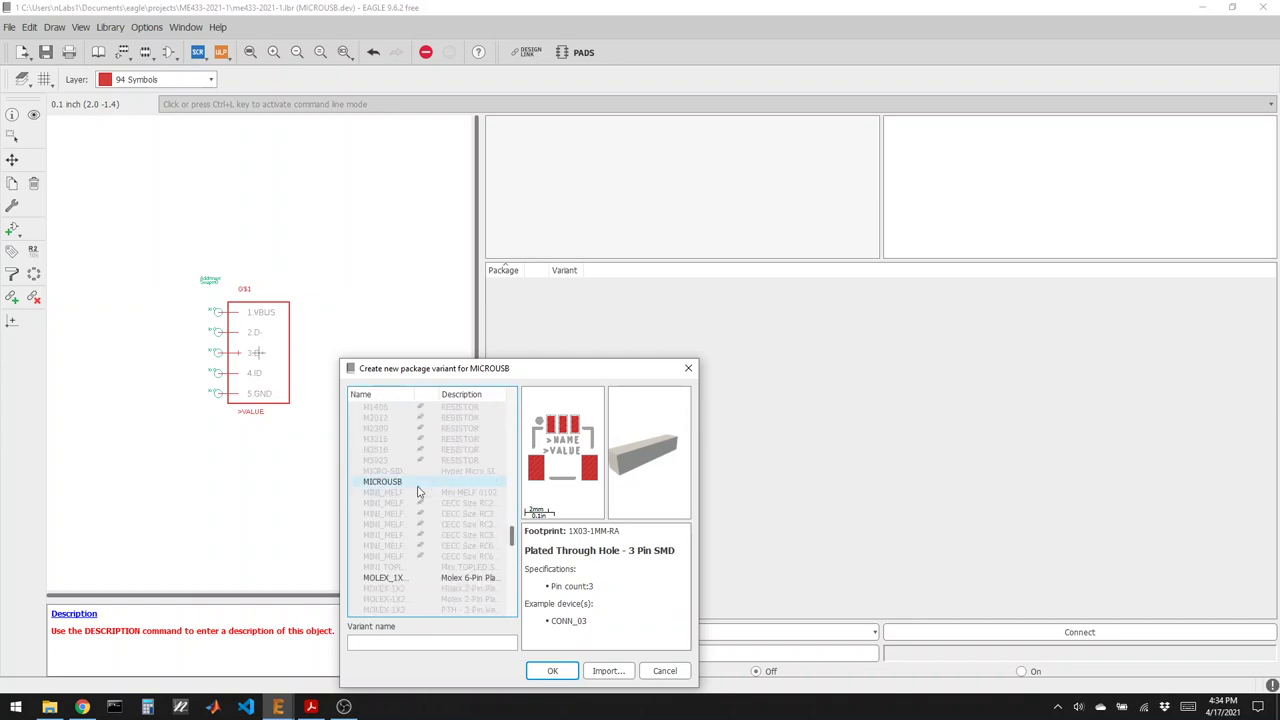
left_click(420, 484)
left_click(552, 670)
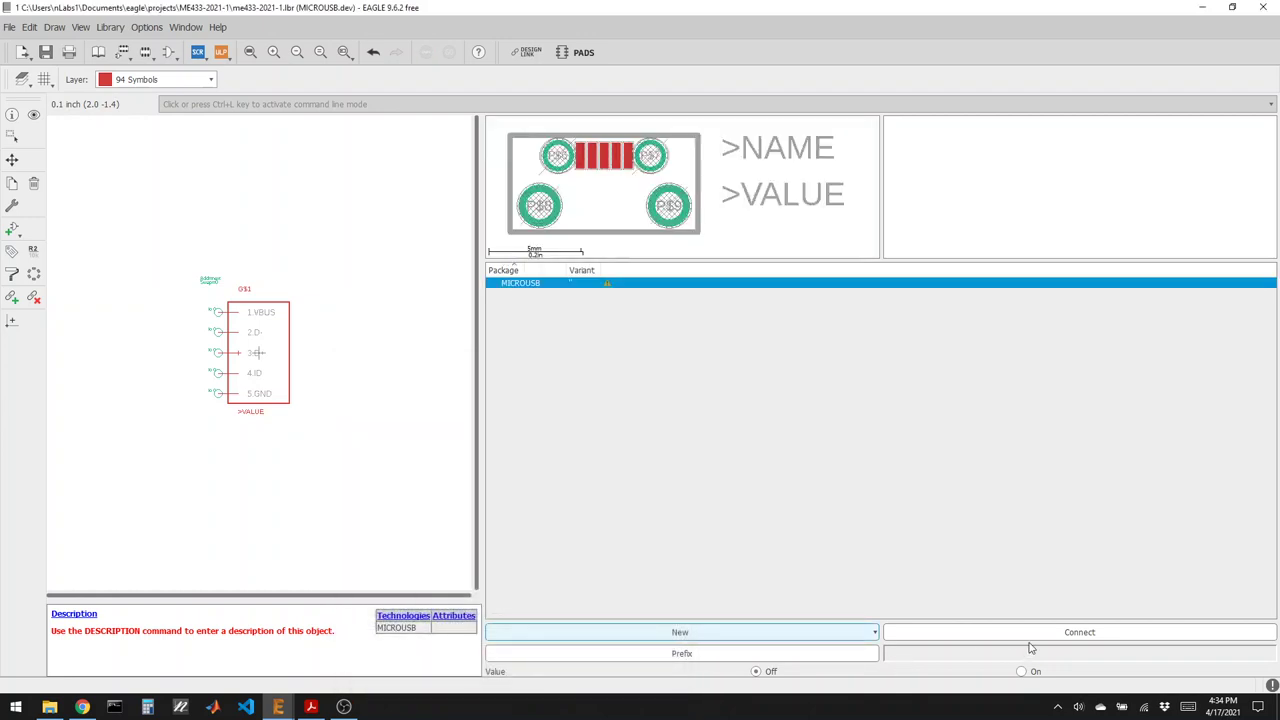
Connect the pins VBUS, D-, D+, ID and GND to pads 1 to 5 in order, and save the library.
left_click(1026, 632)
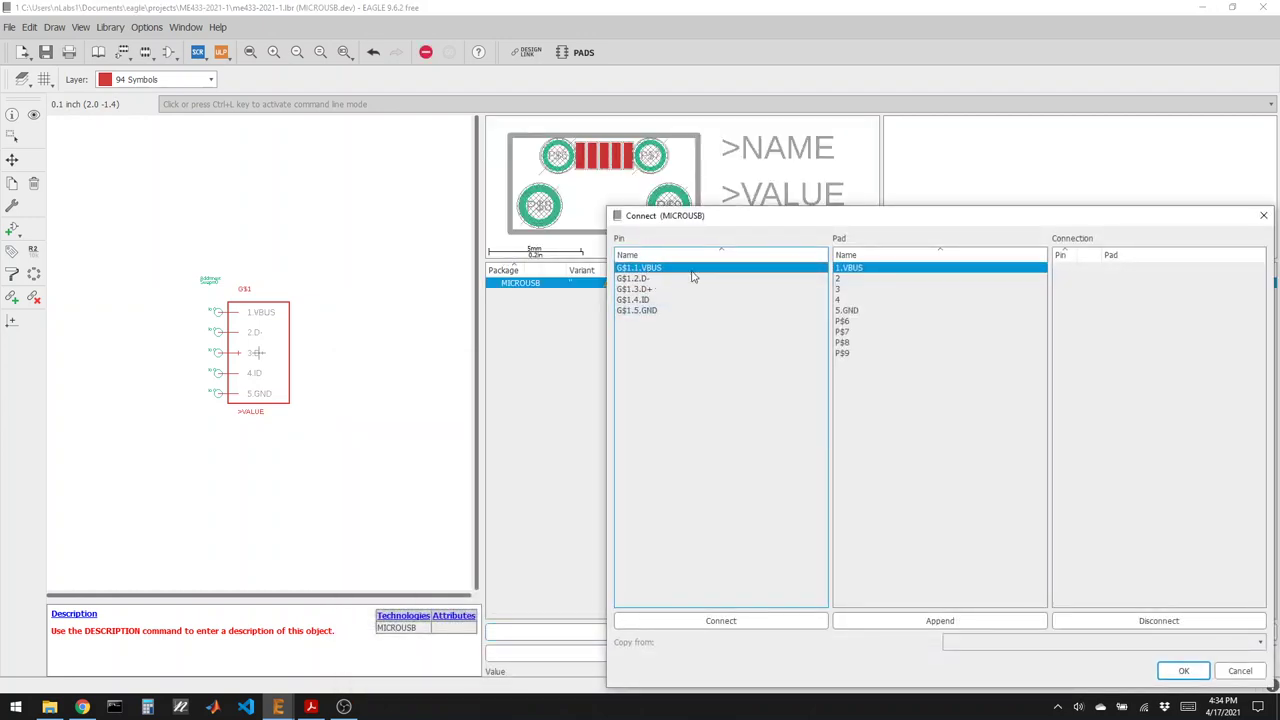
left_click(733, 622)
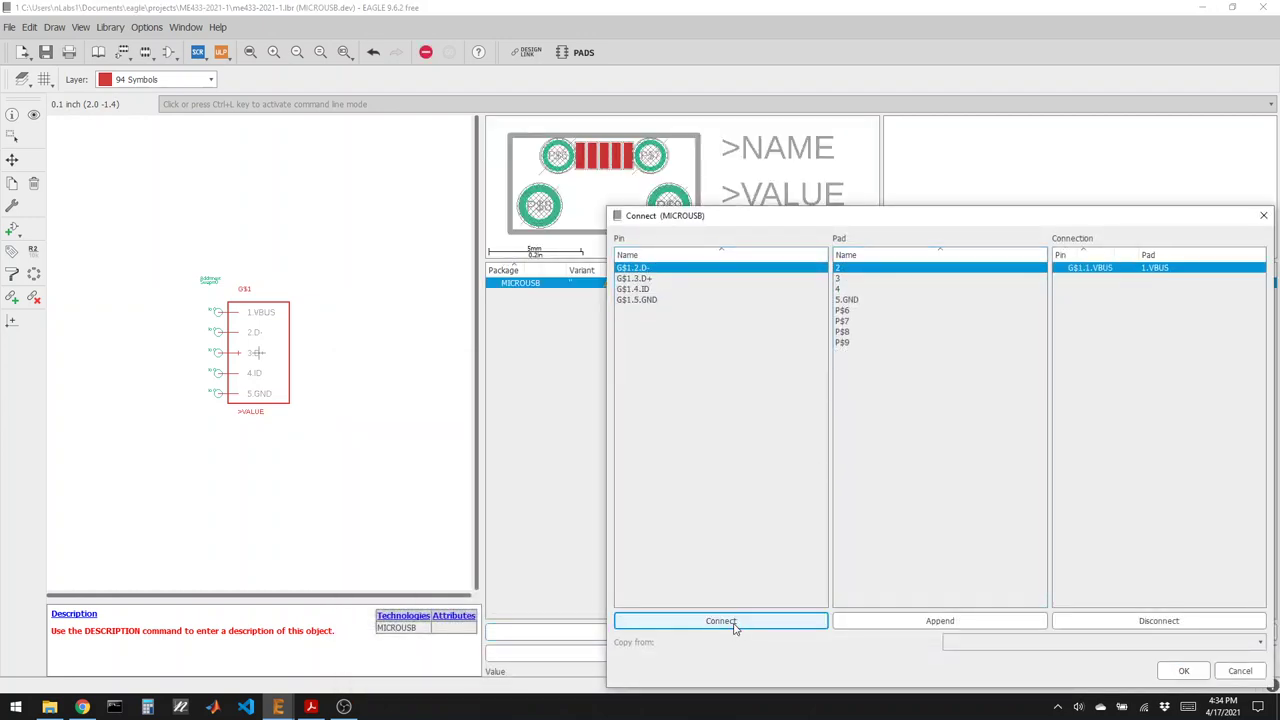
left_click(735, 622)
left_click(735, 622)
left_click(735, 622)
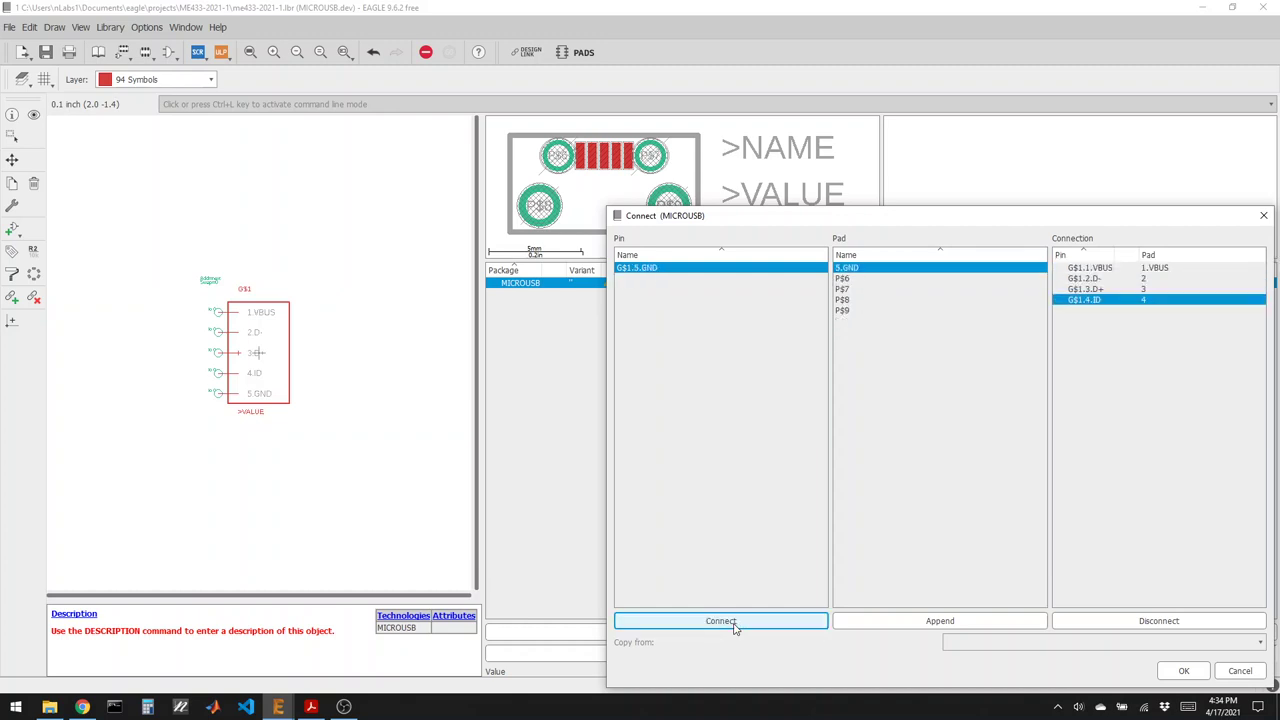
left_click(737, 620)
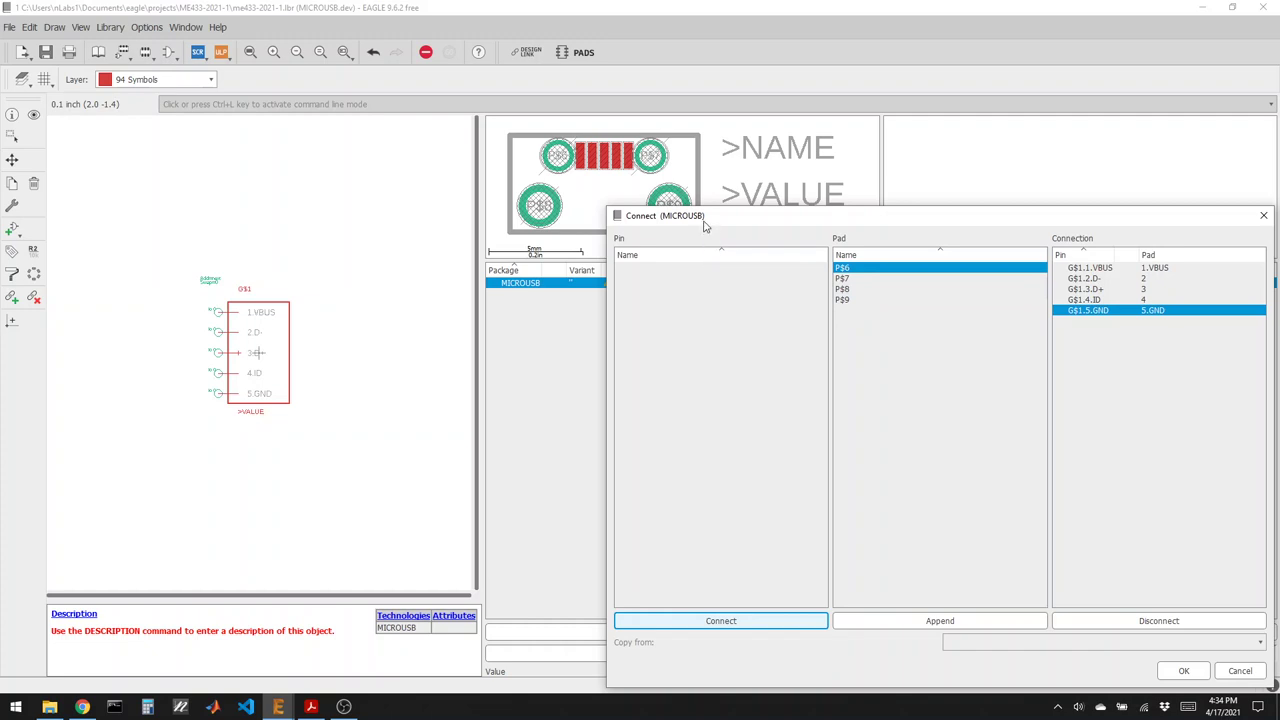
left_click(1062, 627)
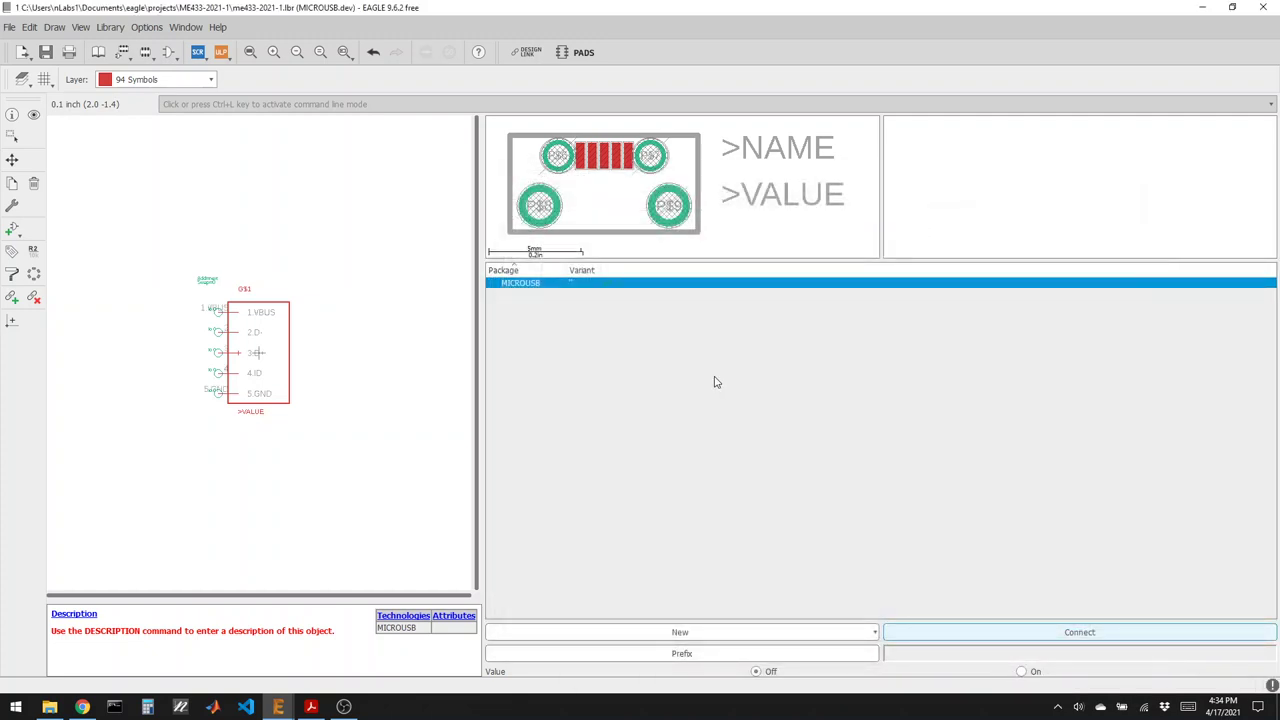
key("ctrl+s")
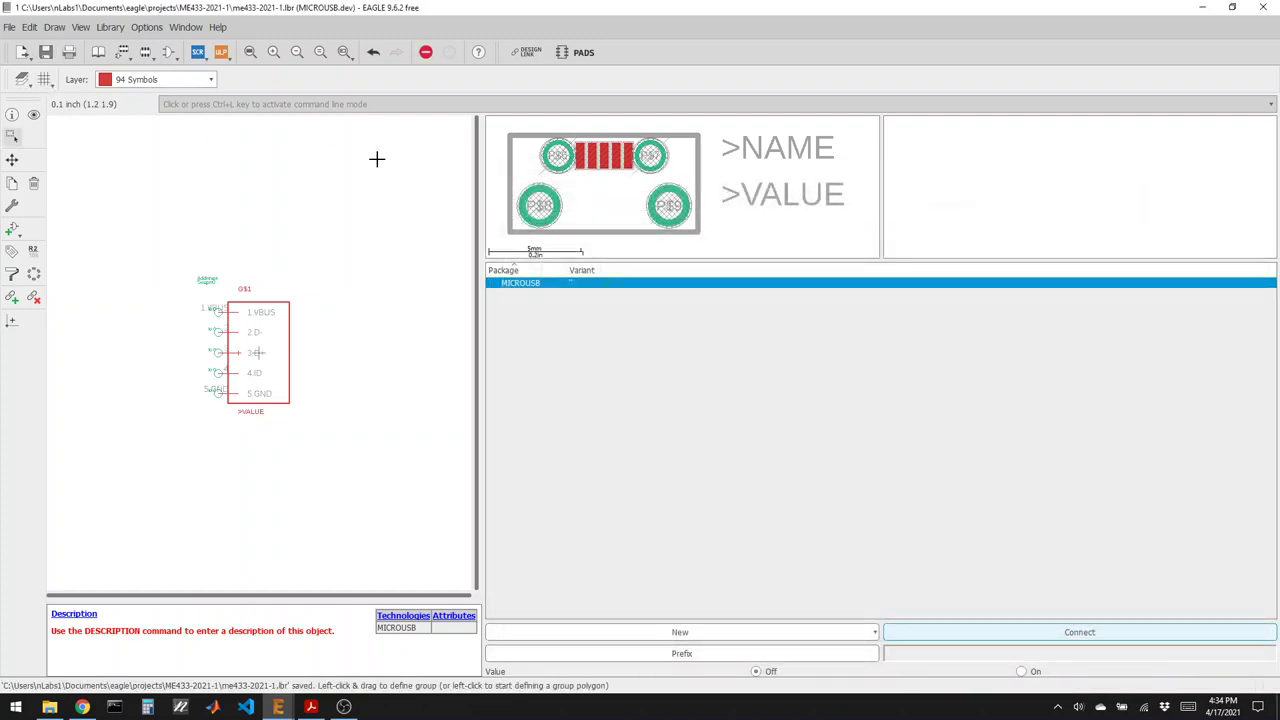
Switch to Chrome to examine the E-Switch EG1218 slide switch drawing, glance at the PIC32 datasheet, and return to the EAGLE library editor.
left_click(90, 709)
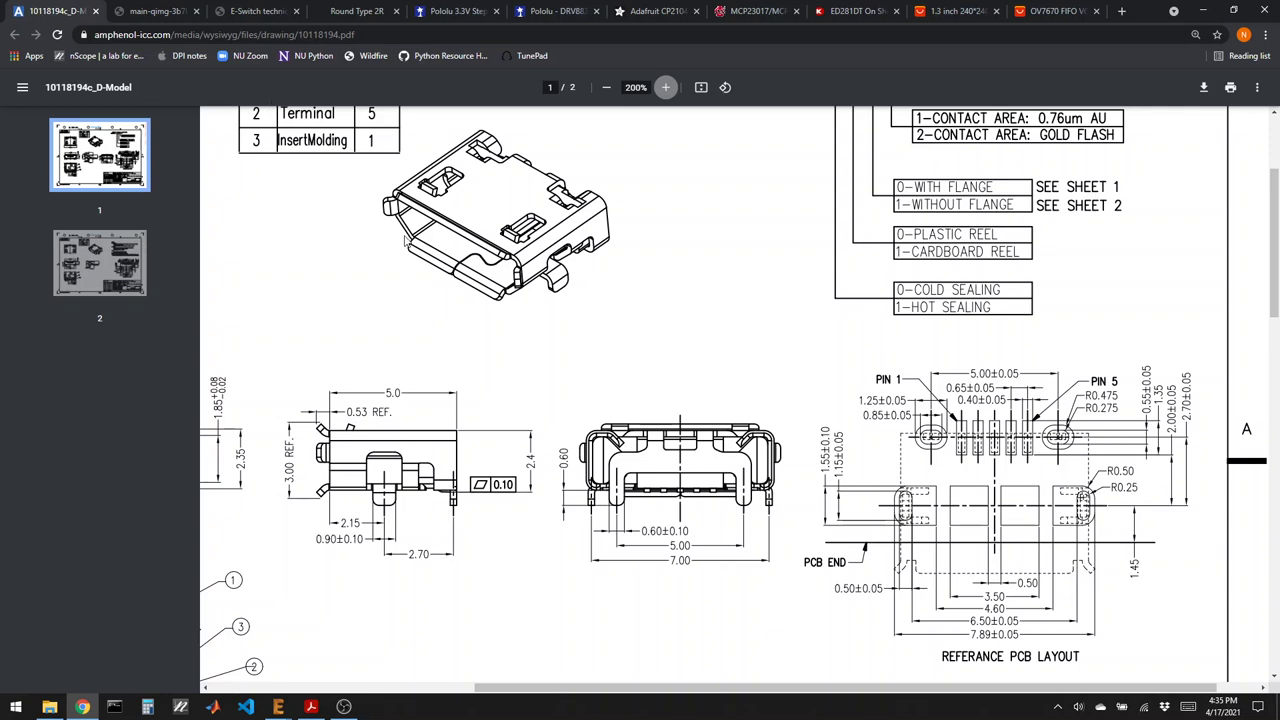
mouse_move(312, 706)
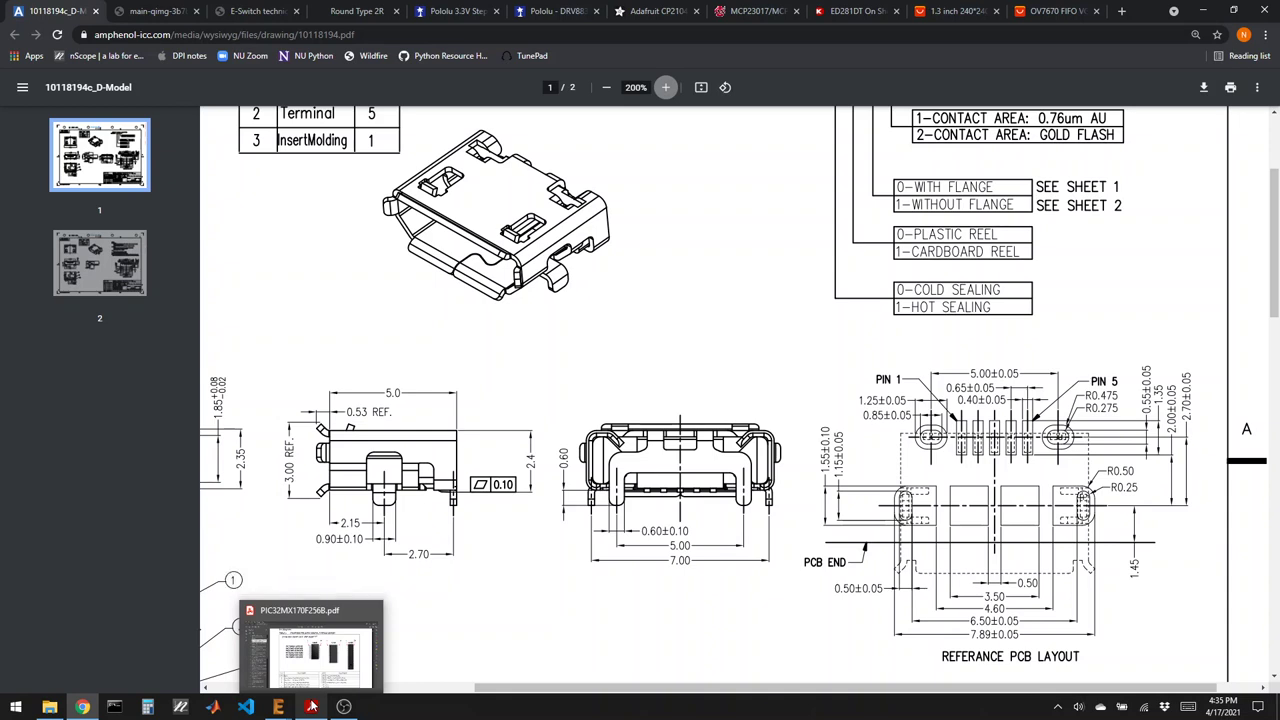
key("ctrl+3")
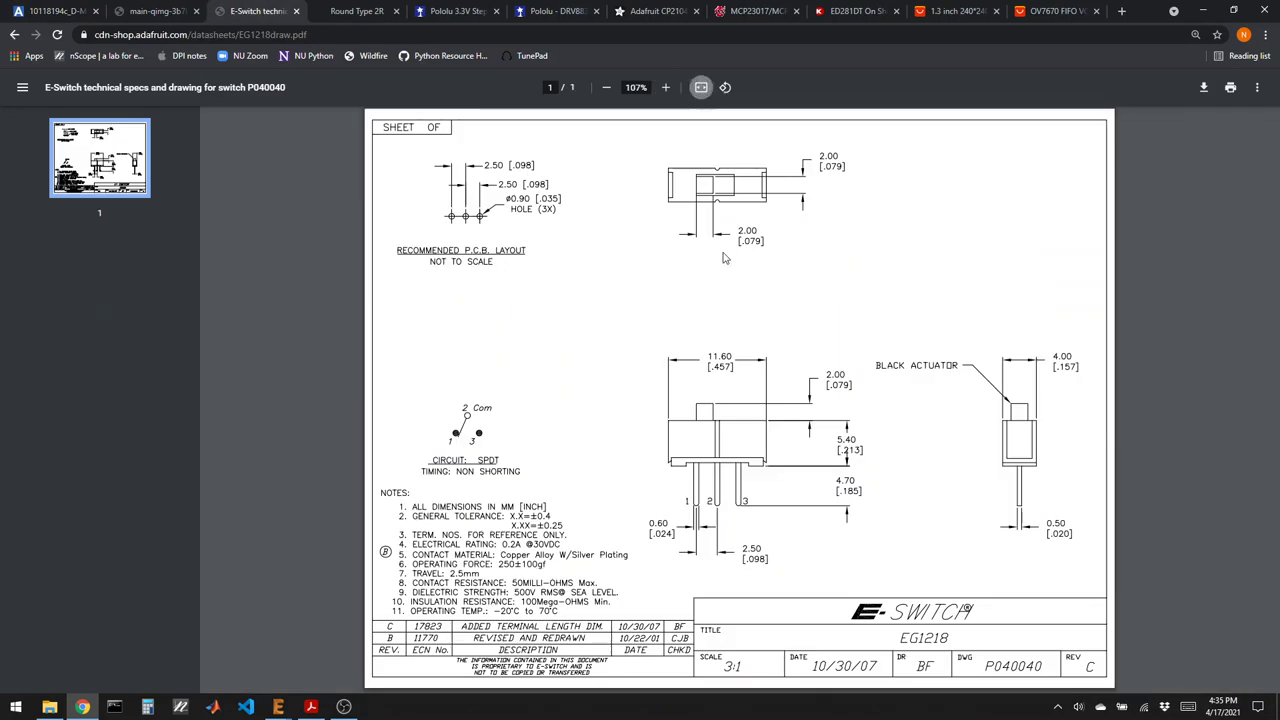
left_click(311, 707)
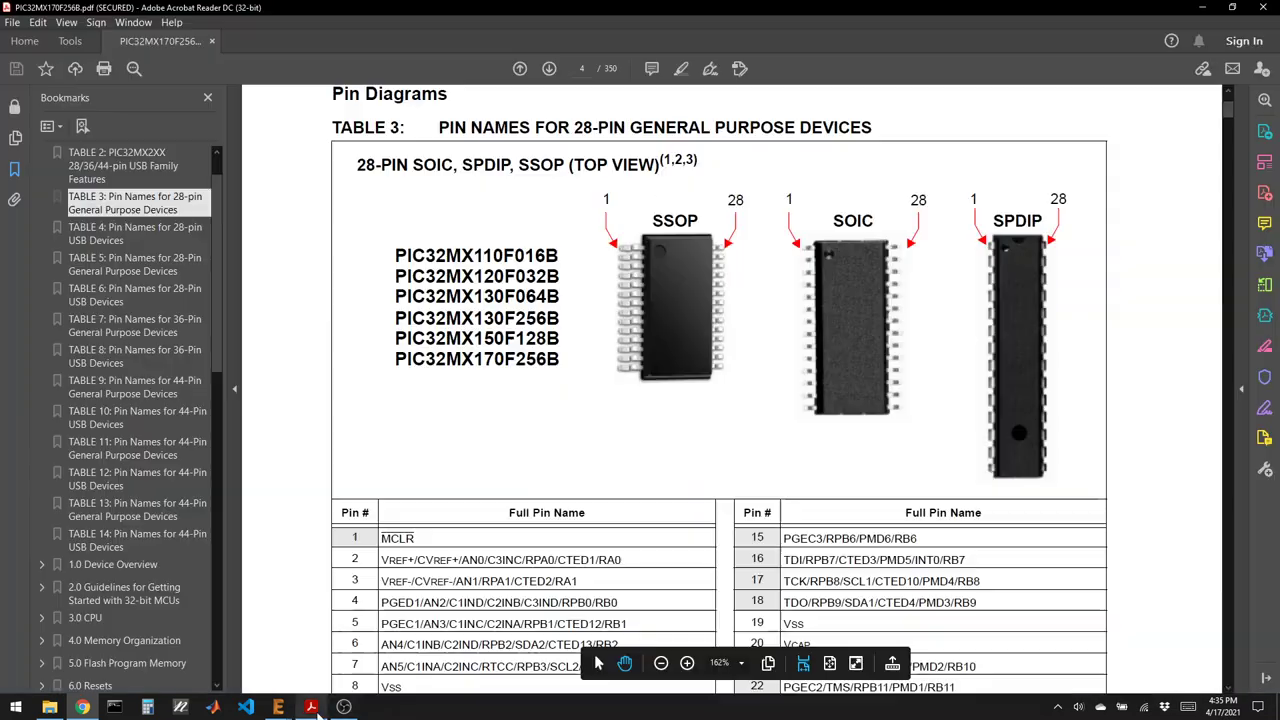
mouse_move(293, 679)
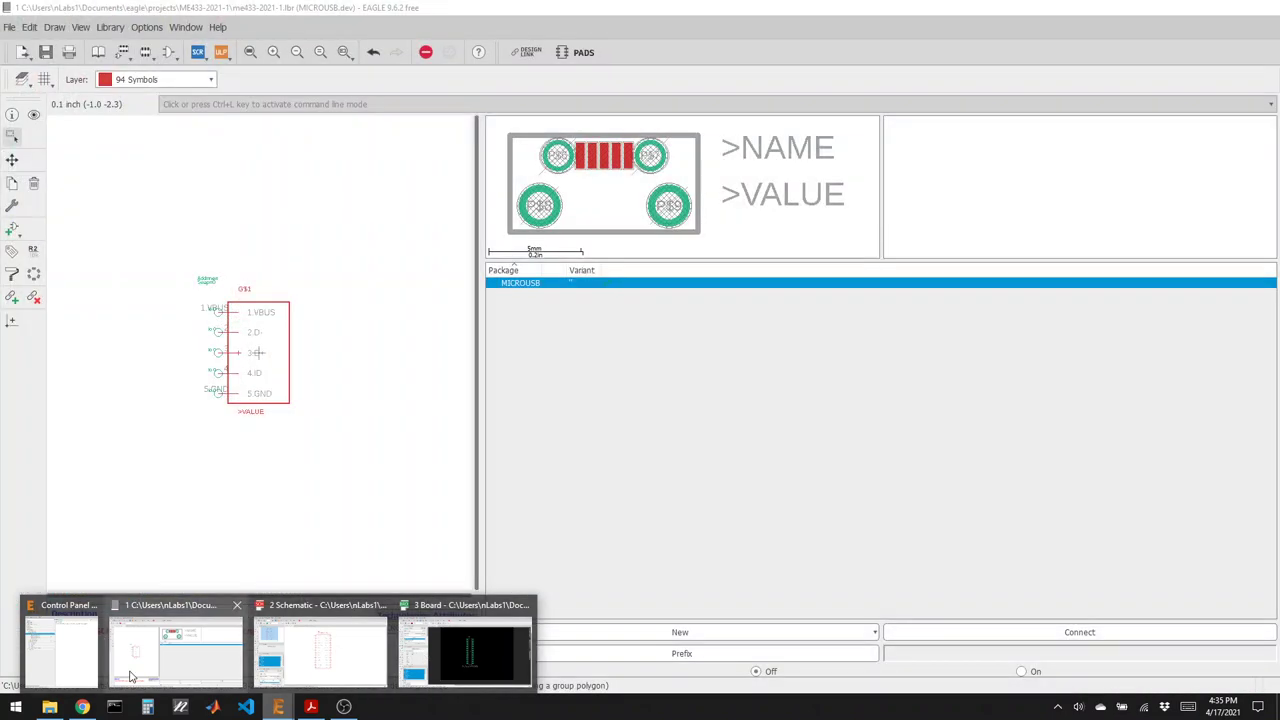
left_click(175, 650)
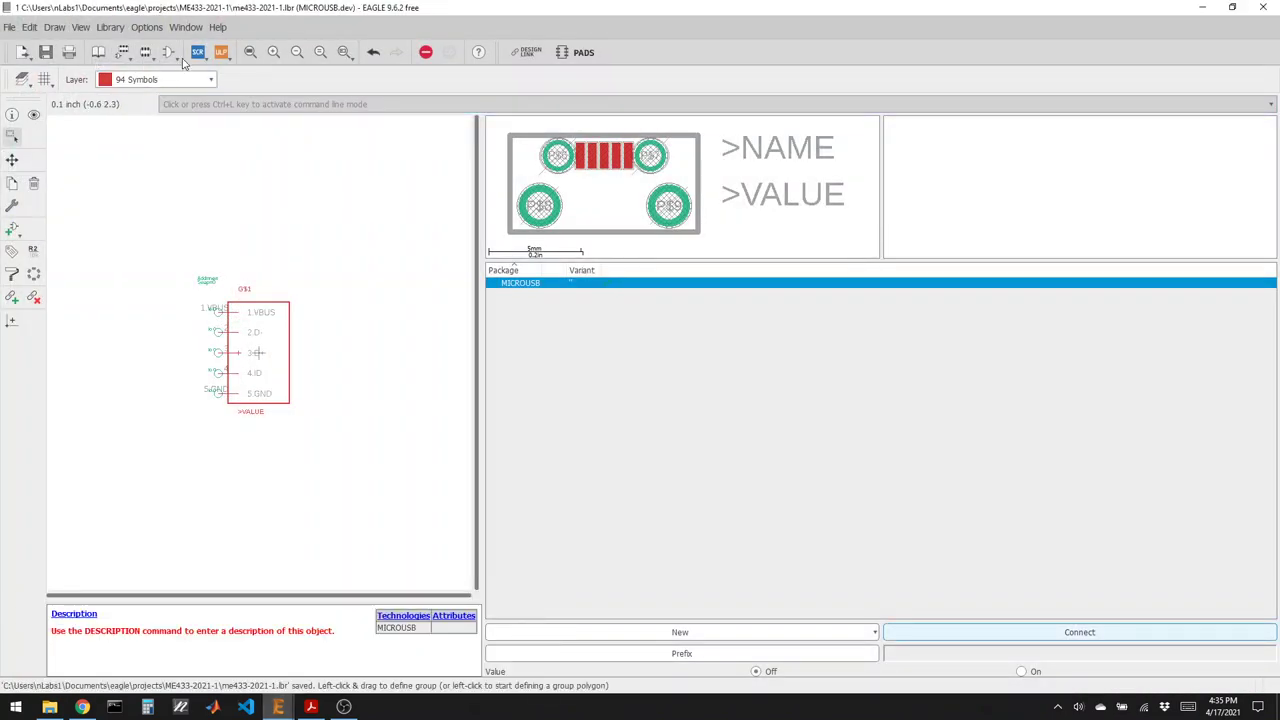
Create a new library symbol named SLIDE.
left_click(168, 52)
left_click(145, 293)
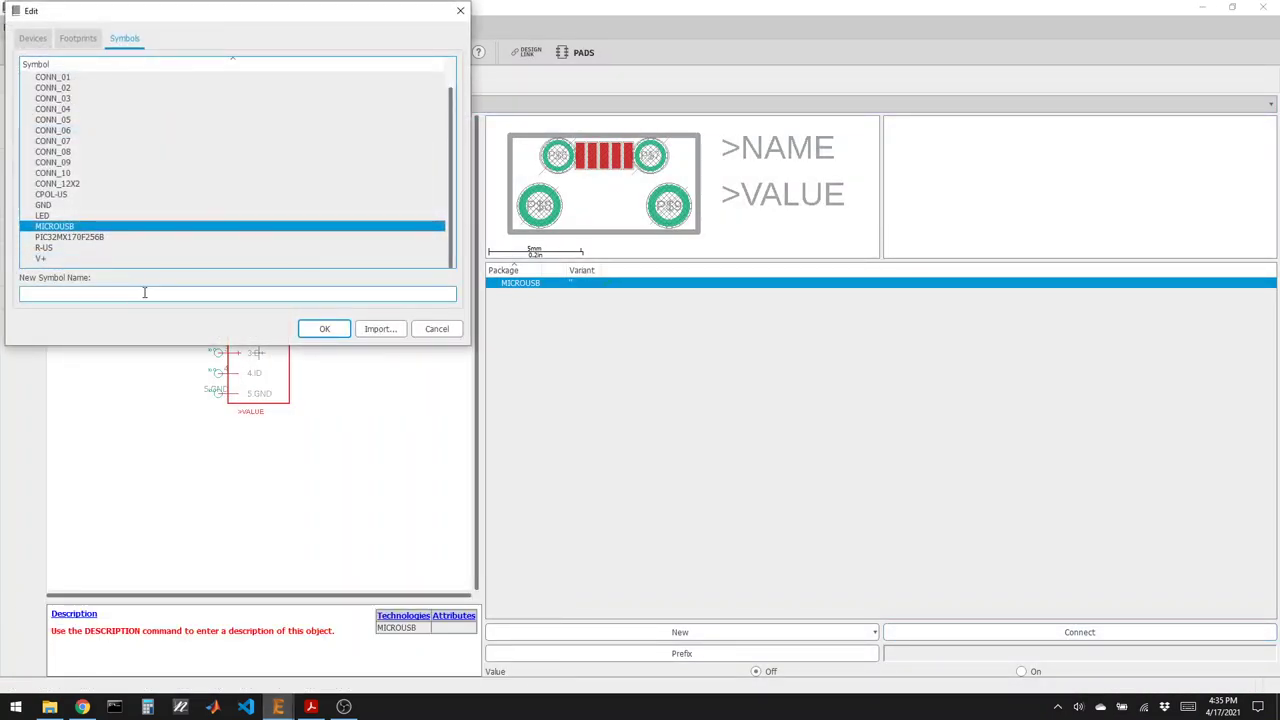
type("SLIDE")
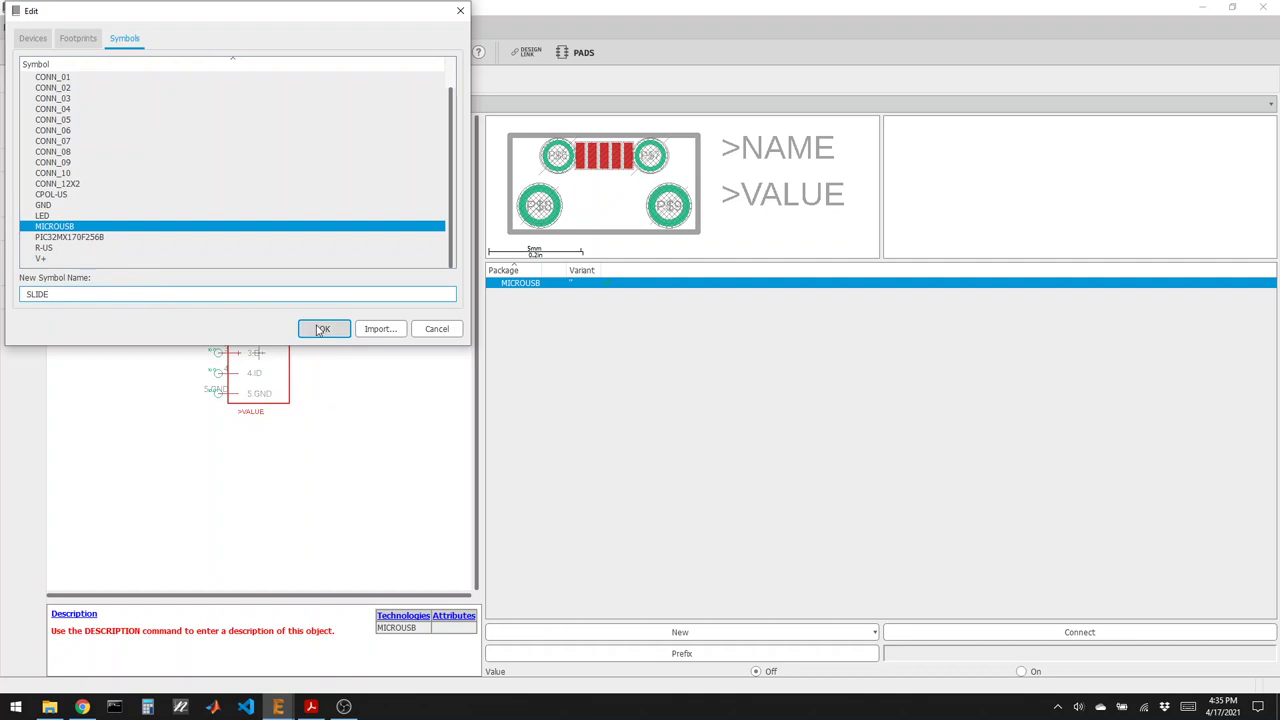
left_click(324, 329)
left_click(305, 347)
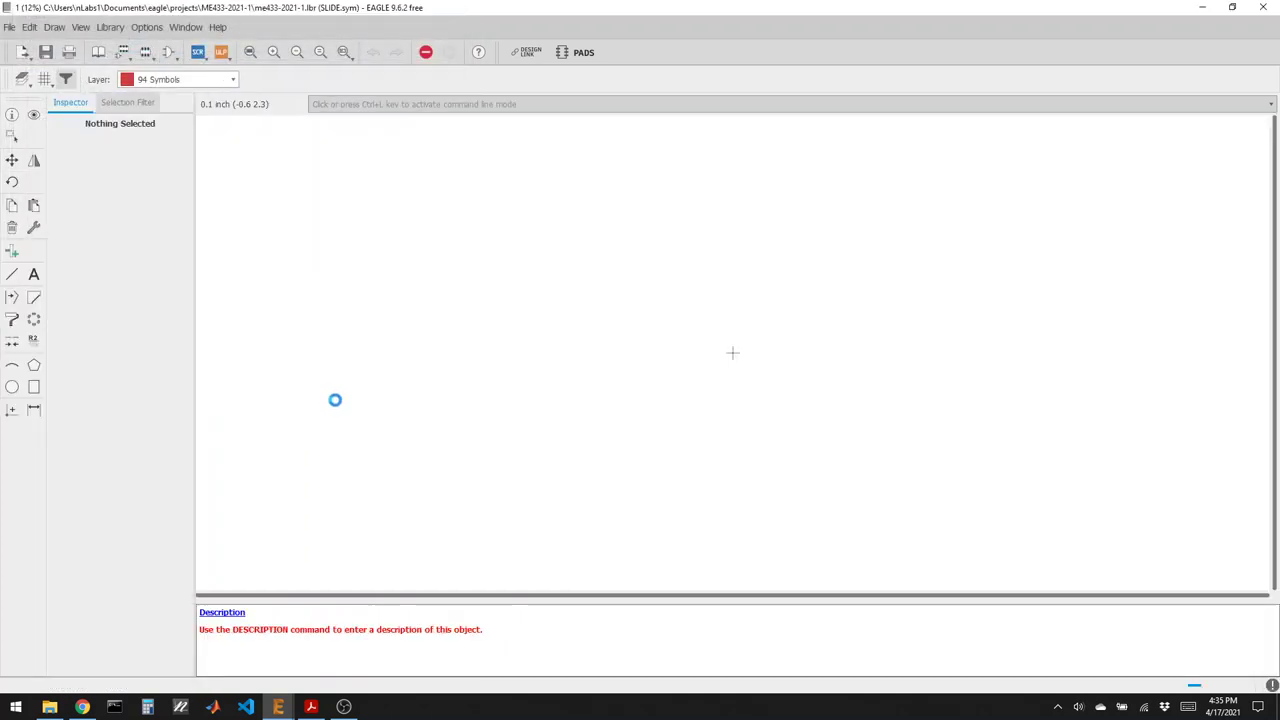
Place three upward-pointing pins side by side at y -0.1 inch, at x -0.2, 0 and 0.2 inch.
left_click(12, 253)
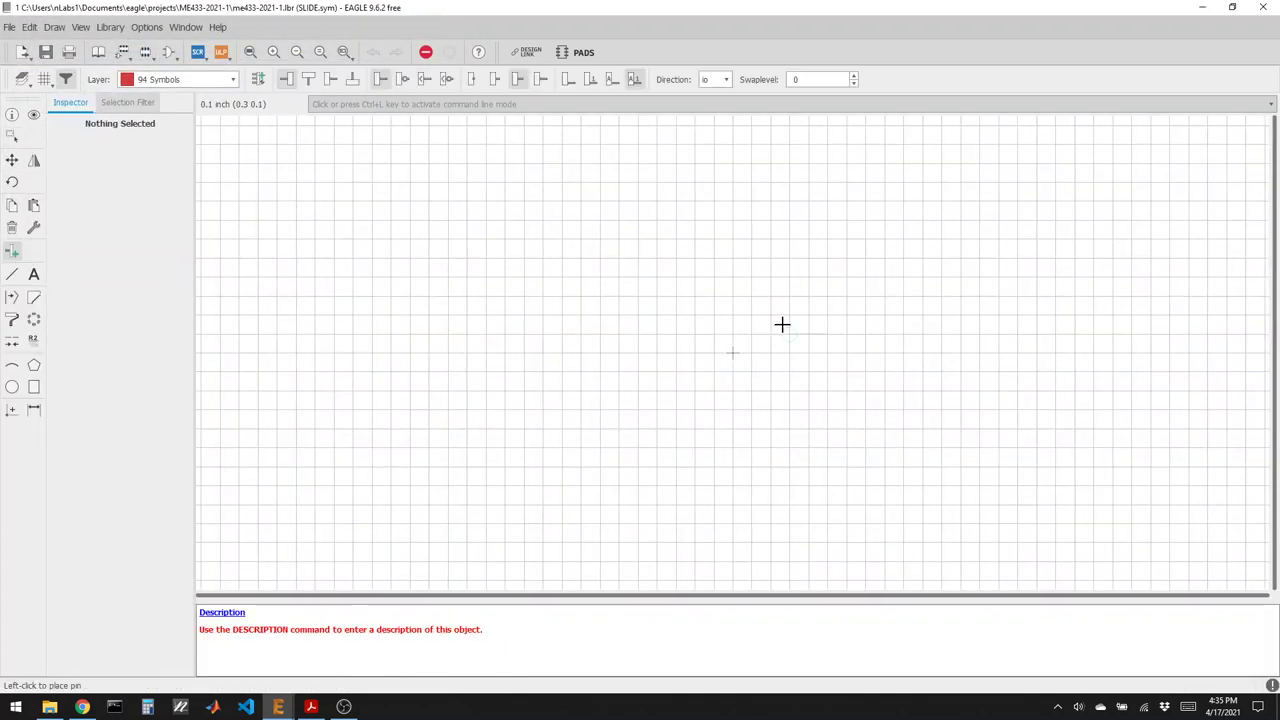
right_click(696, 403)
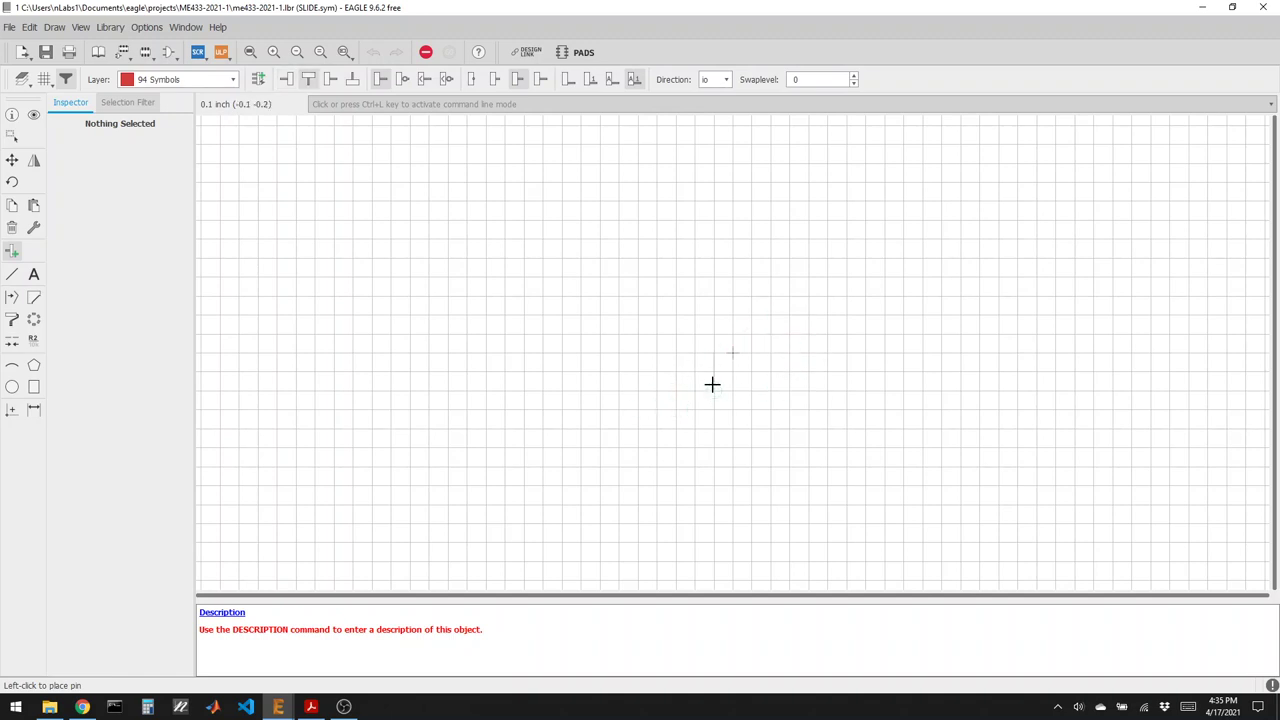
right_click(700, 379)
right_click(716, 378)
right_click(714, 377)
right_click(711, 377)
left_click(696, 377)
left_click(732, 375)
left_click(770, 375)
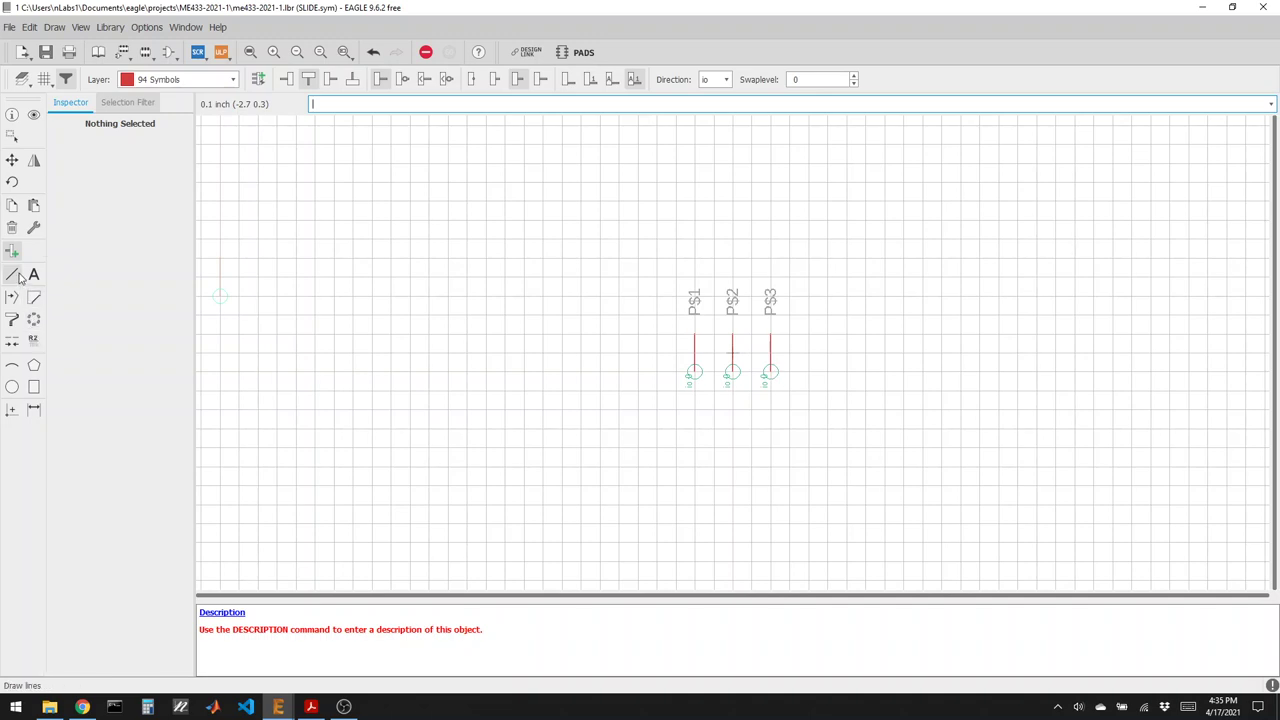
Name the three pins 1.VBUS, 2.VOUT and 3.VBAT in order across the symbol, with VOUT in the middle.
left_click(33, 340)
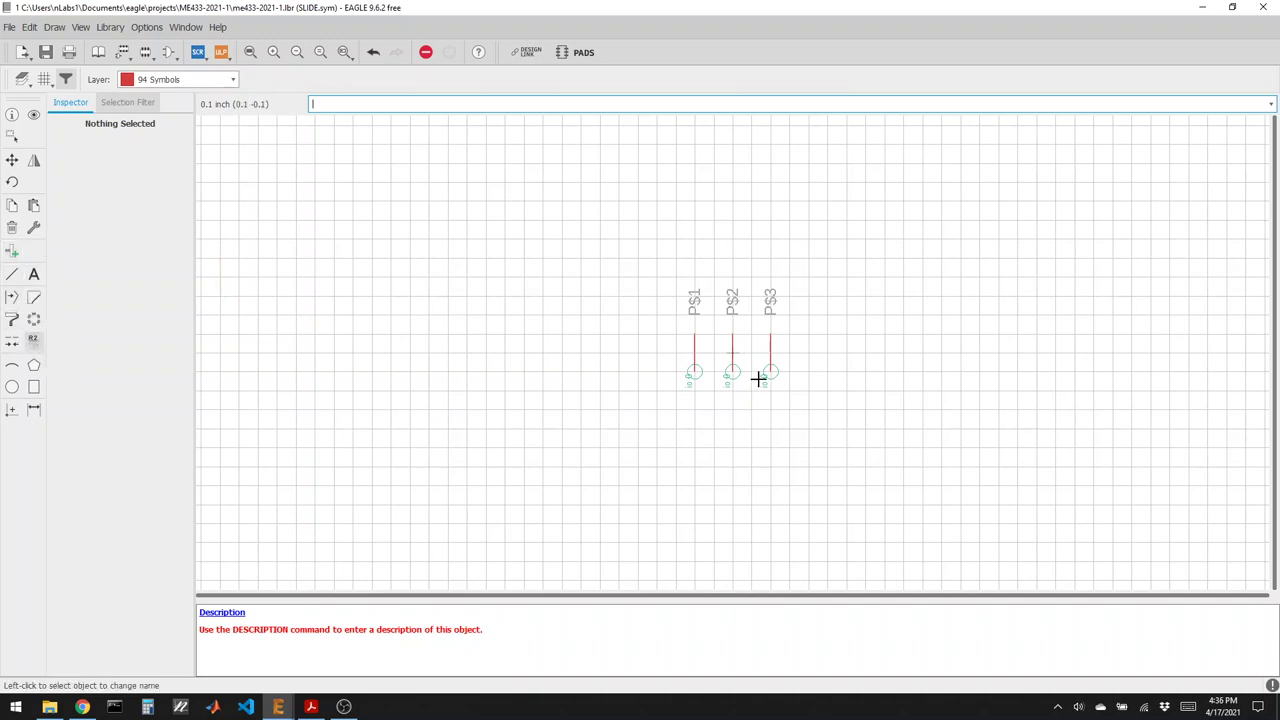
left_click(700, 375)
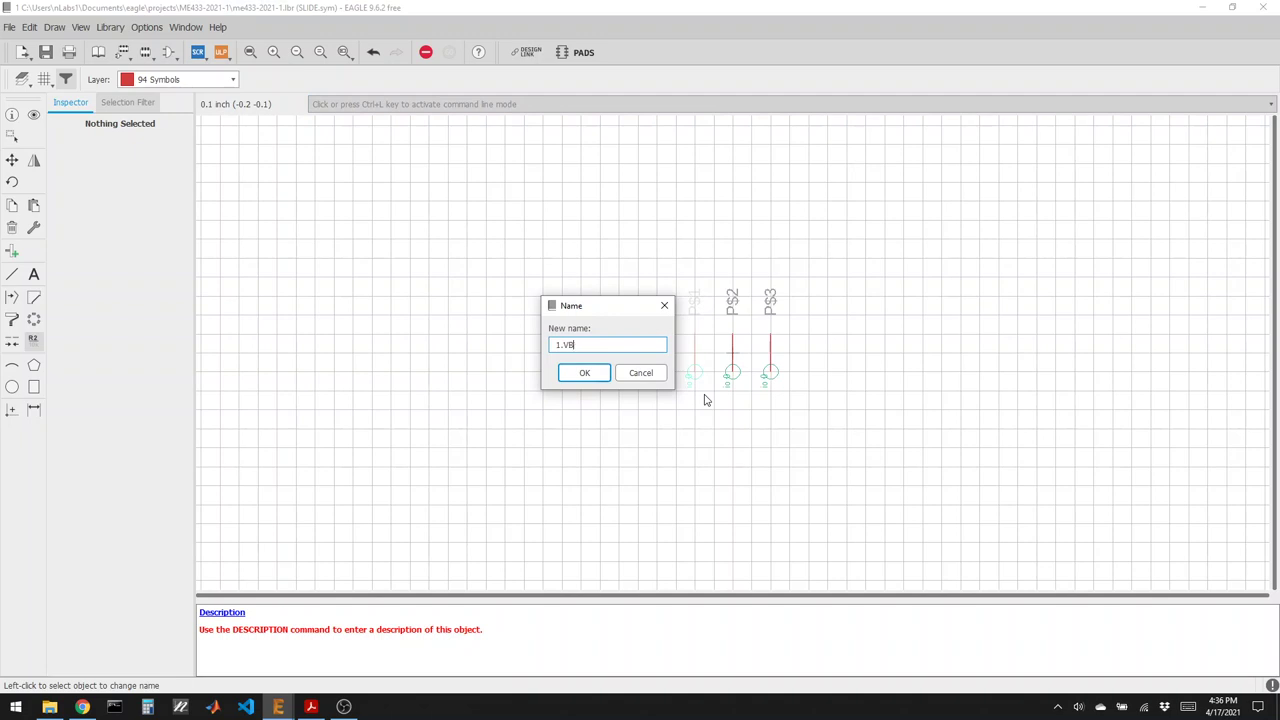
type("1.VBUS")
key("Return")
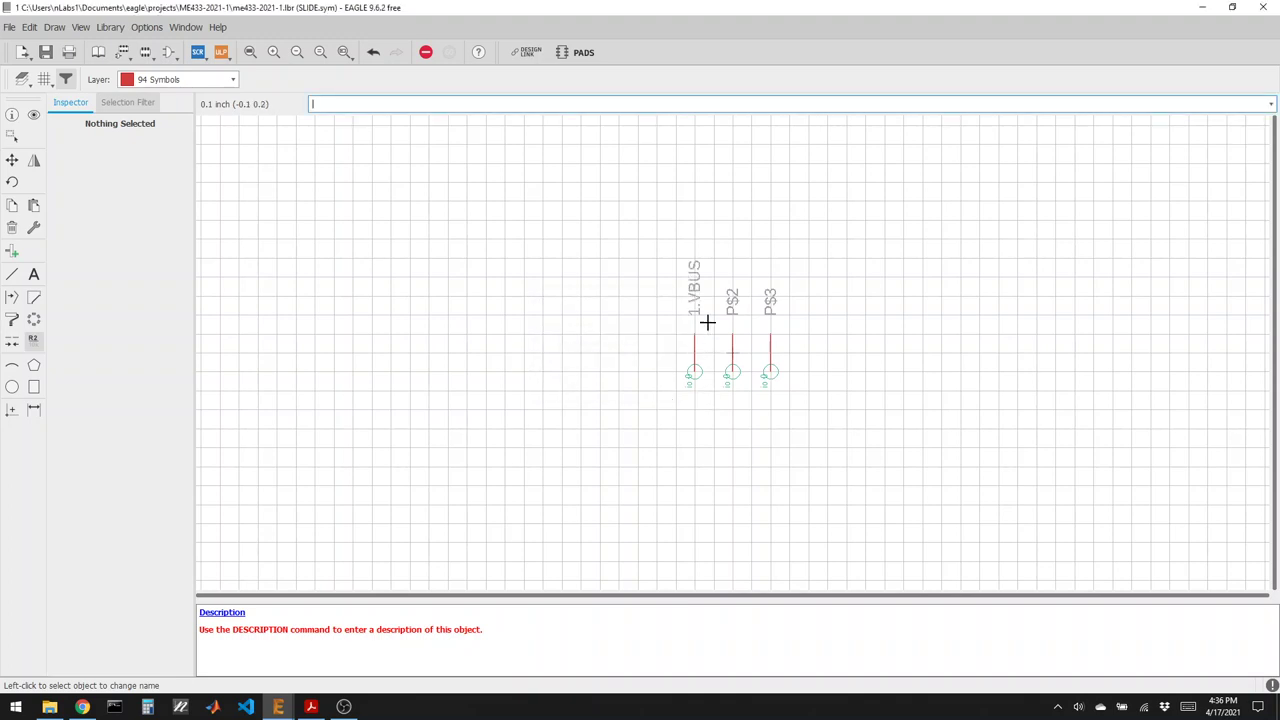
left_click(775, 374)
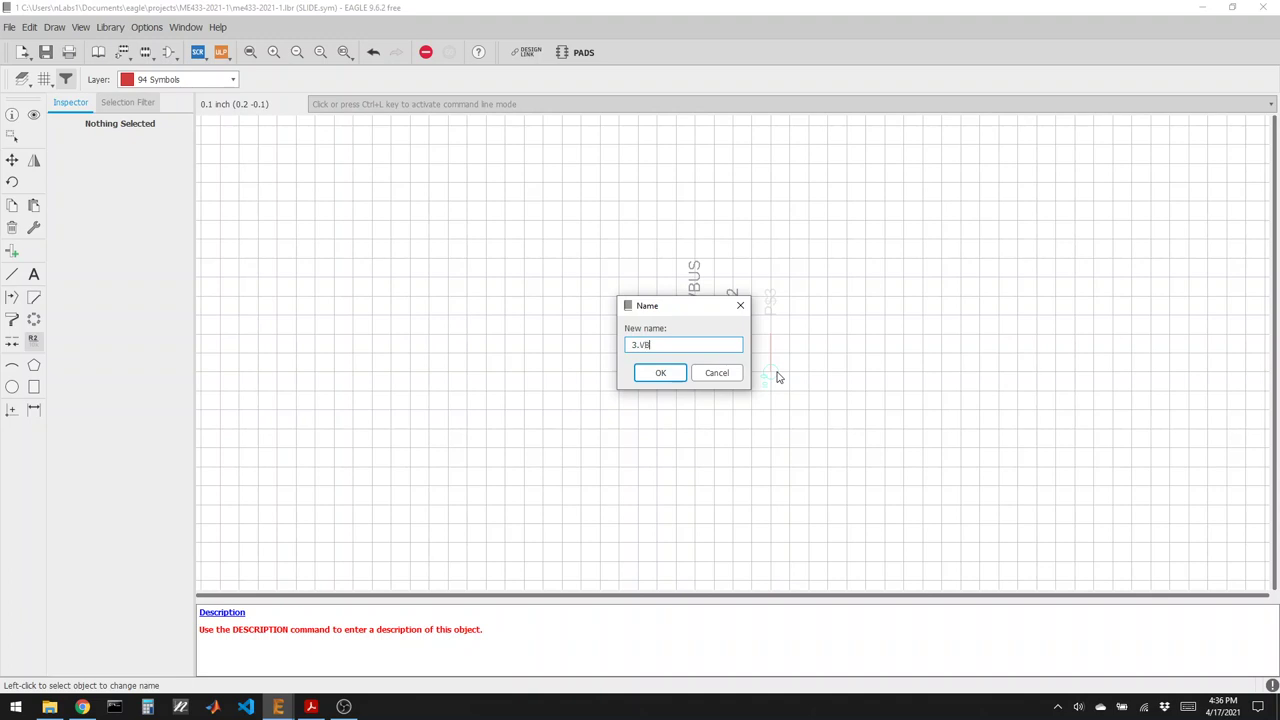
key("Return")
left_click(733, 372)
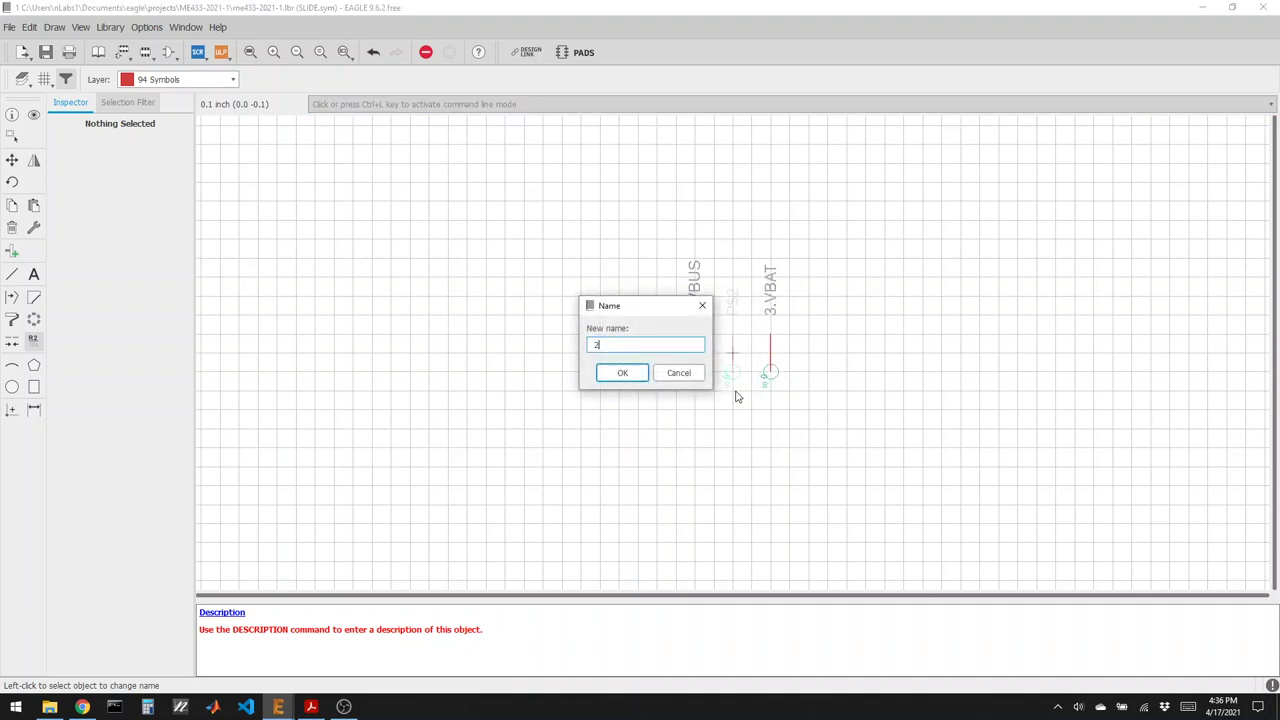
key("Return")
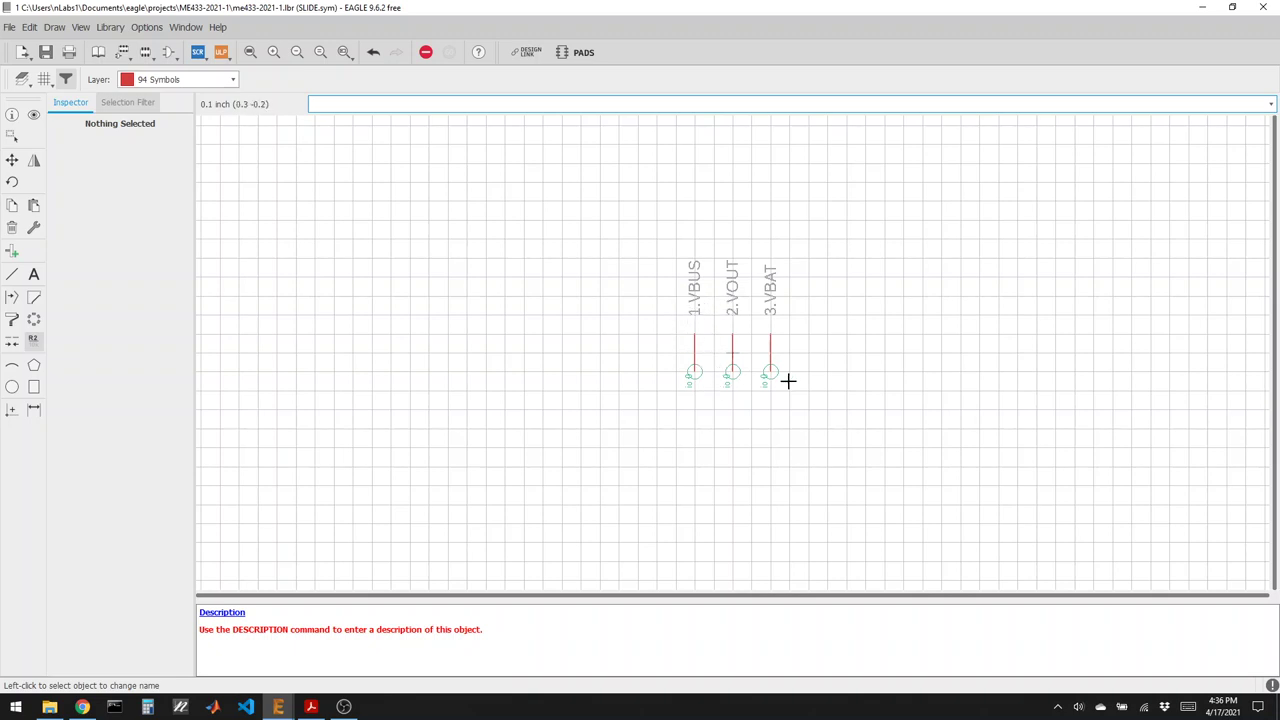
Draw a closed square outline about 0.6 inch wide and 0.6 inch high around the pin names with the Line tool.
left_click(12, 276)
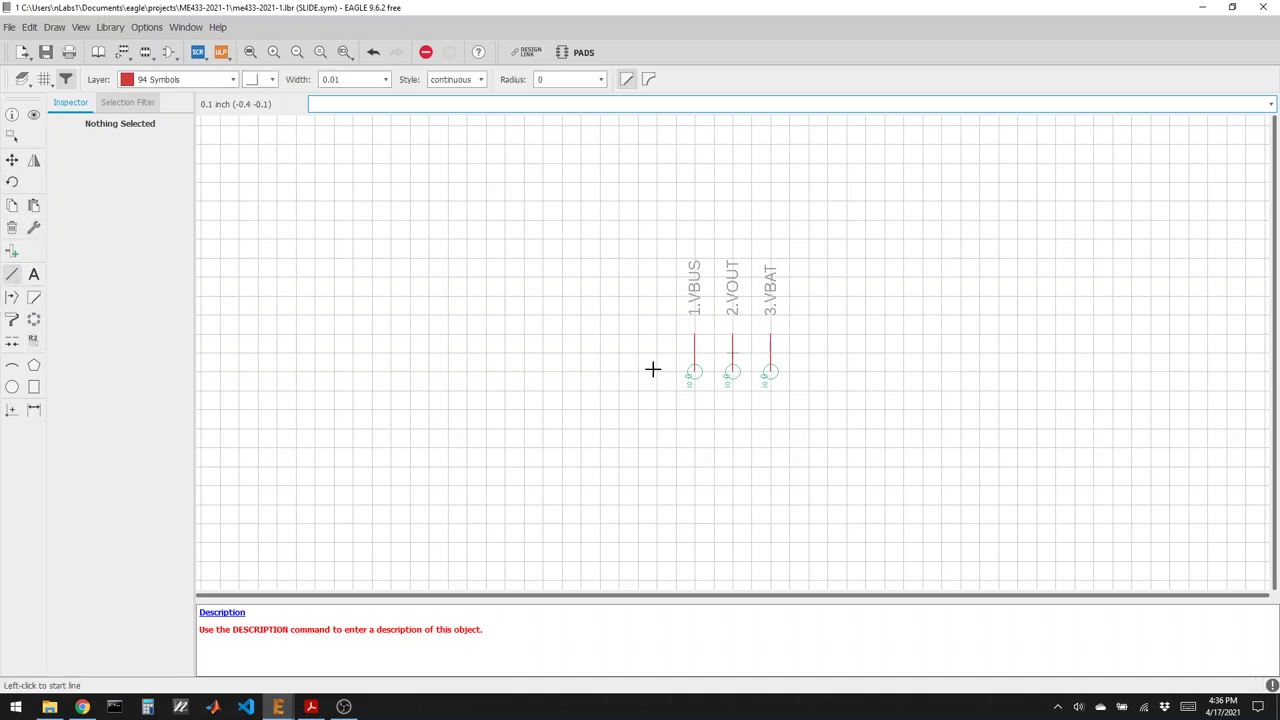
left_click(677, 353)
left_click(794, 355)
left_click(790, 241)
left_click(676, 239)
double_click(676, 353)
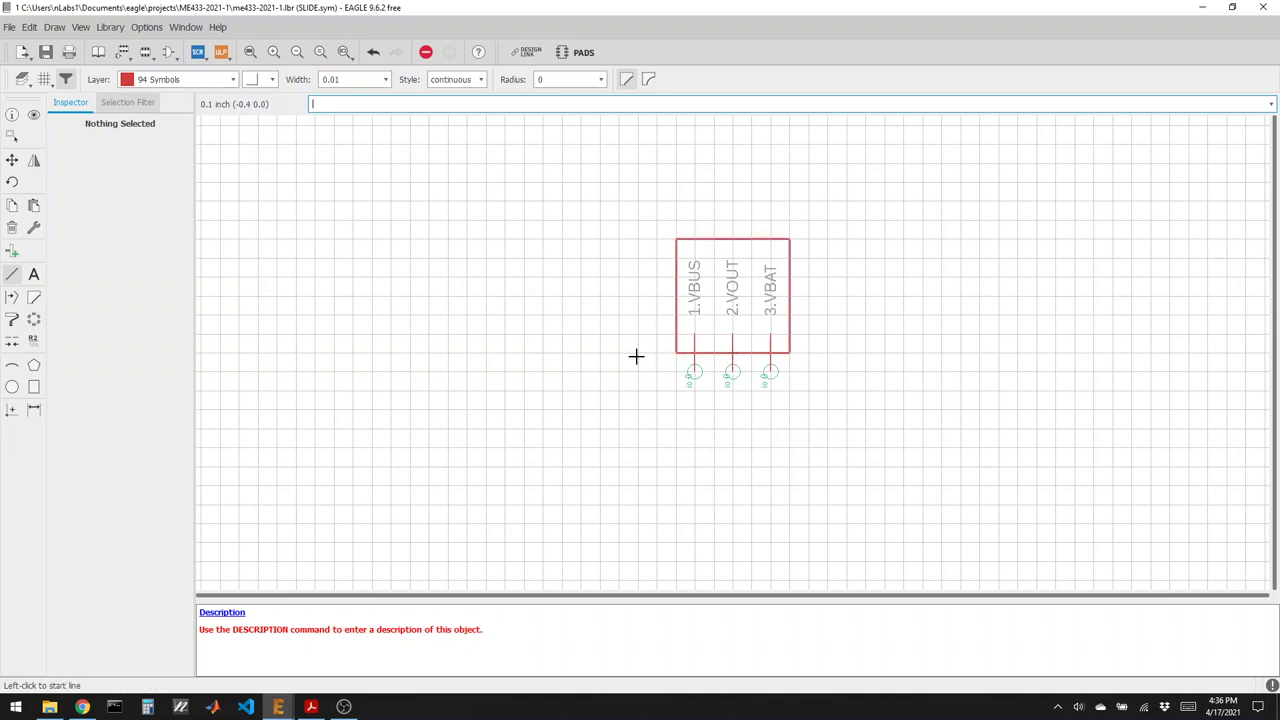
Place the placeholder texts >NAME and >VALUE above the symbol's outline, with >VALUE directly below >NAME.
left_click(33, 274)
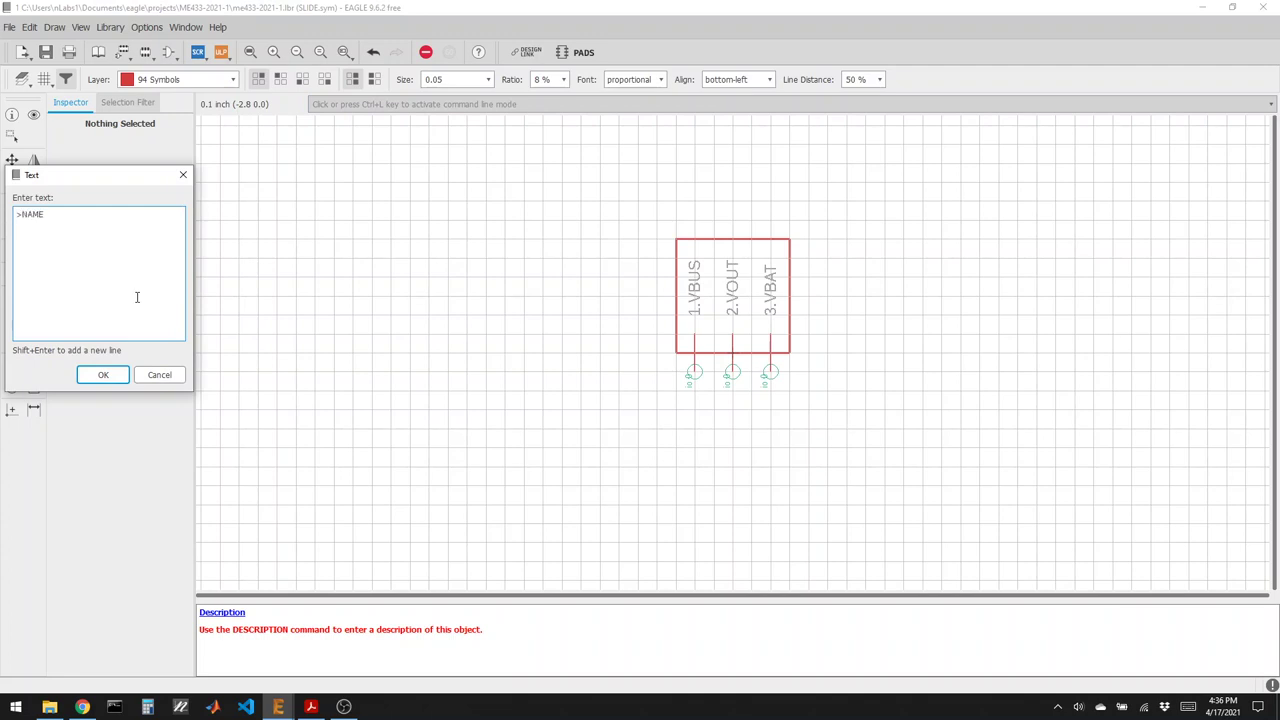
type(">NAME")
left_click(112, 381)
left_click(714, 200)
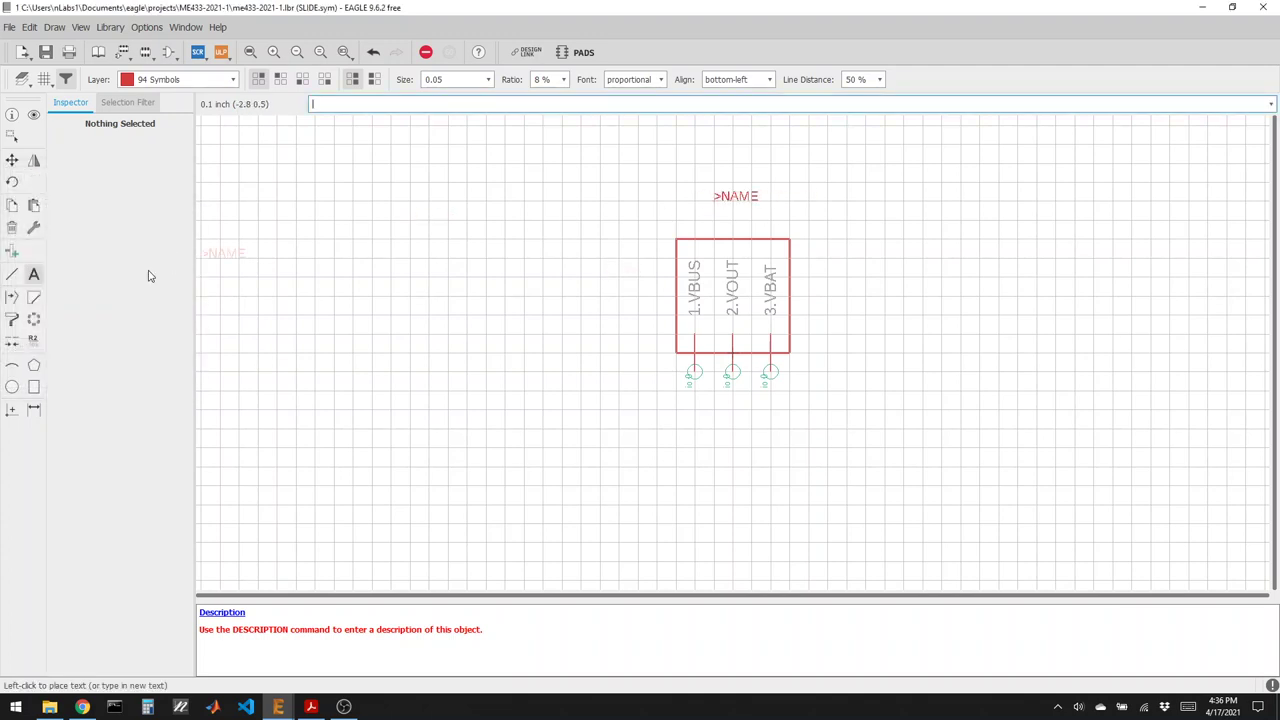
left_click(46, 279)
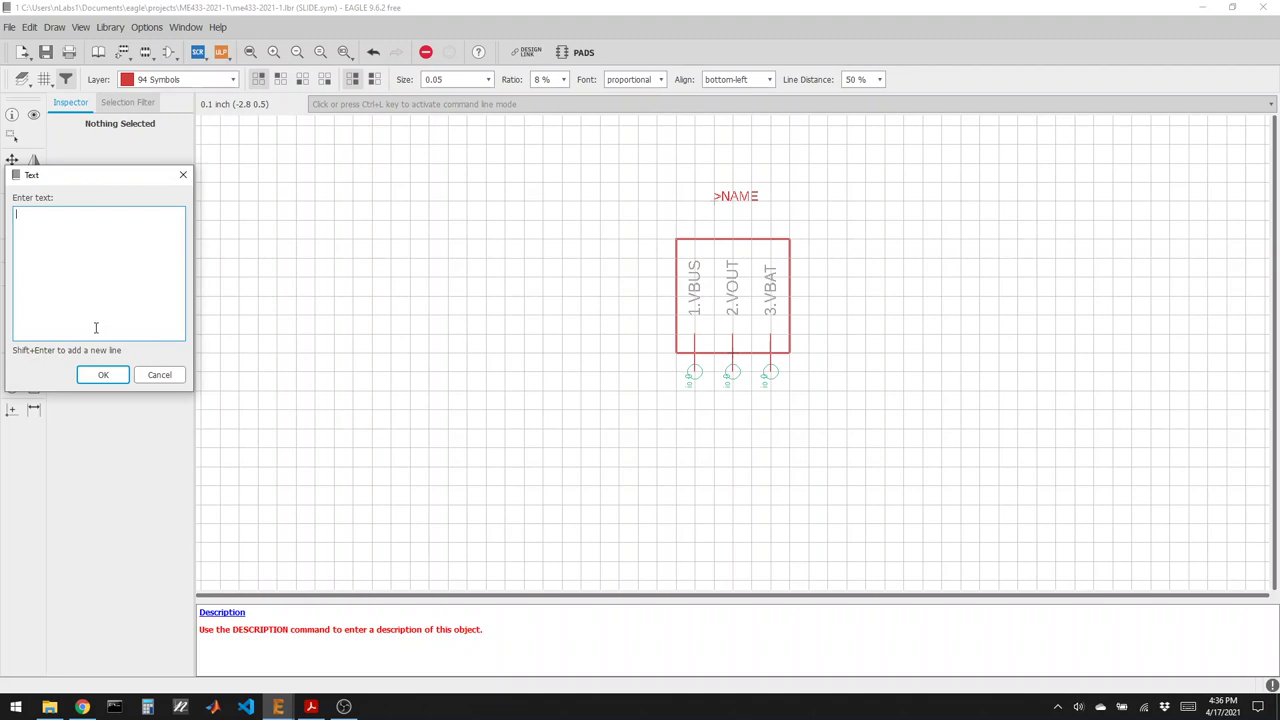
left_click(103, 375)
left_click(712, 220)
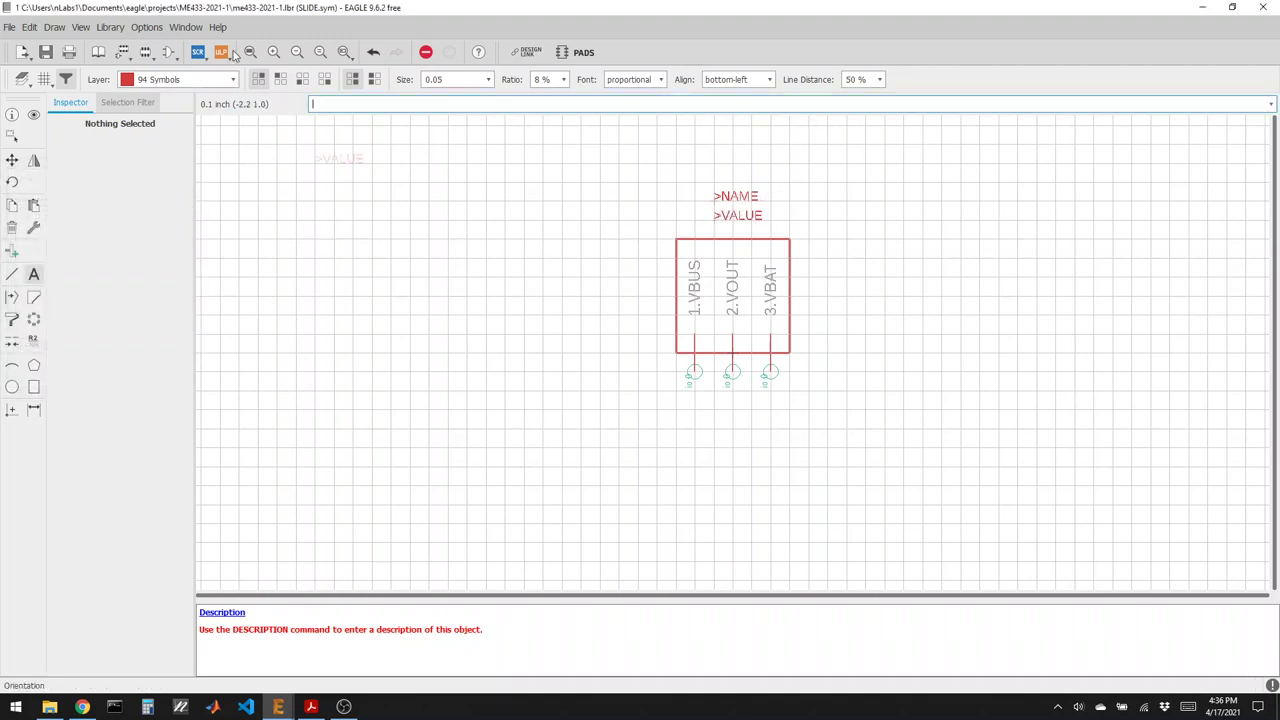
Save the library and create a new footprint named SLIDE.
left_click(45, 52)
left_click(145, 52)
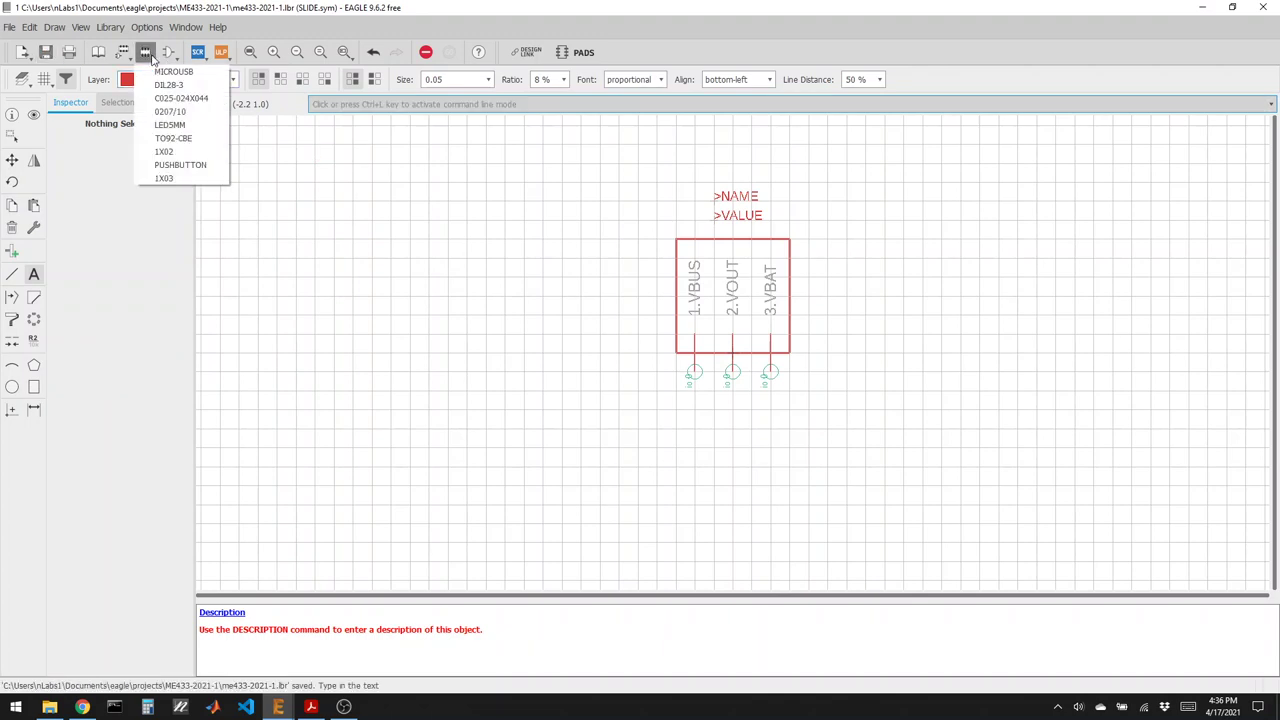
left_click(150, 58)
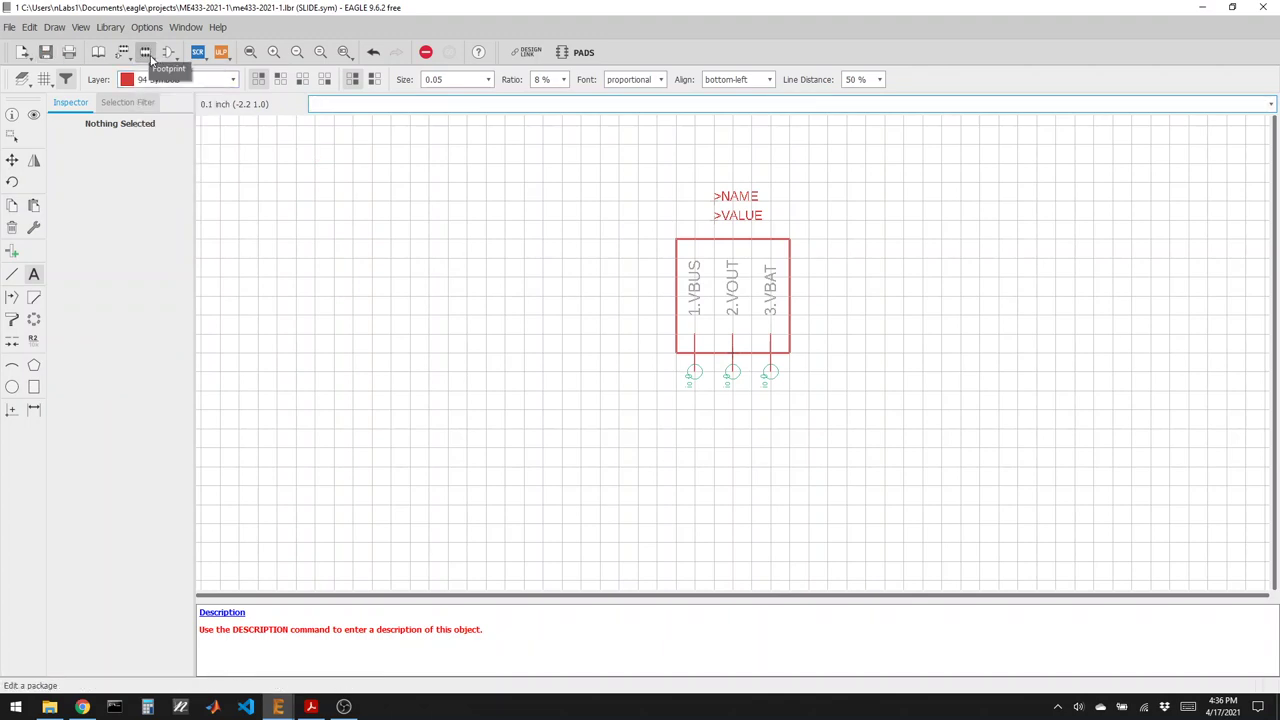
left_click(146, 53)
left_click(146, 53)
left_click(145, 53)
left_click(104, 294)
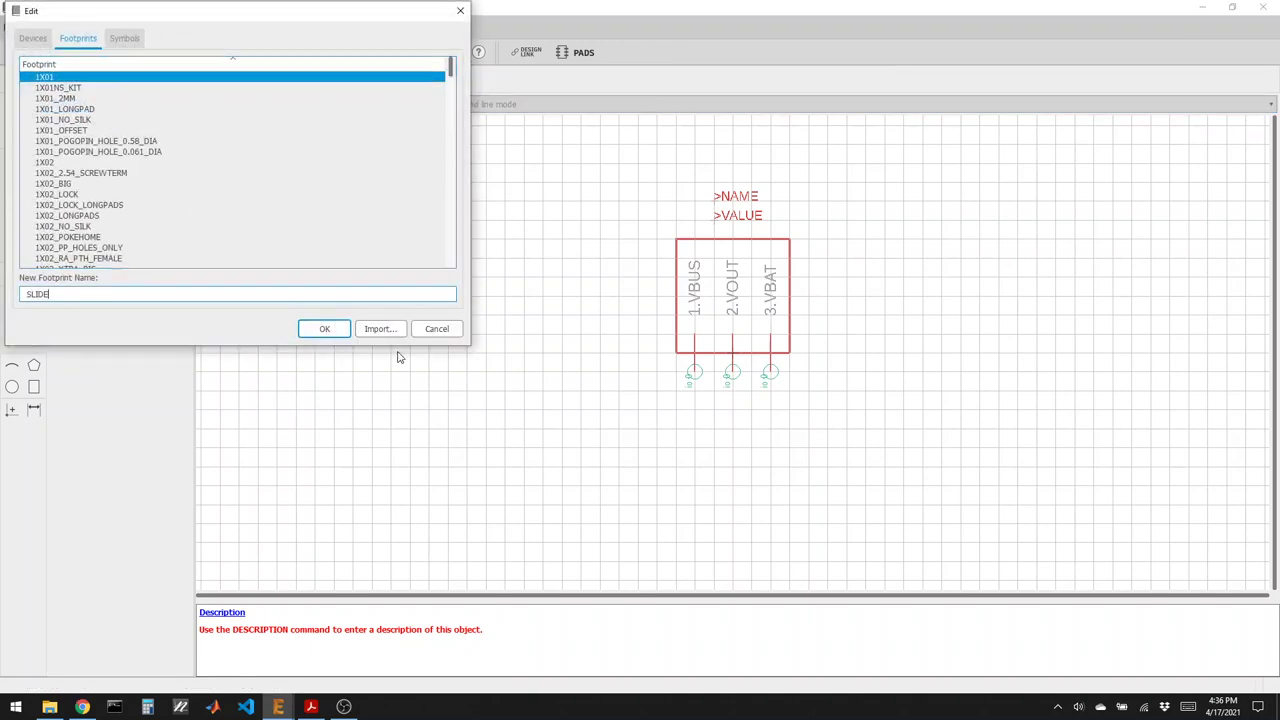
left_click(326, 330)
left_click(321, 353)
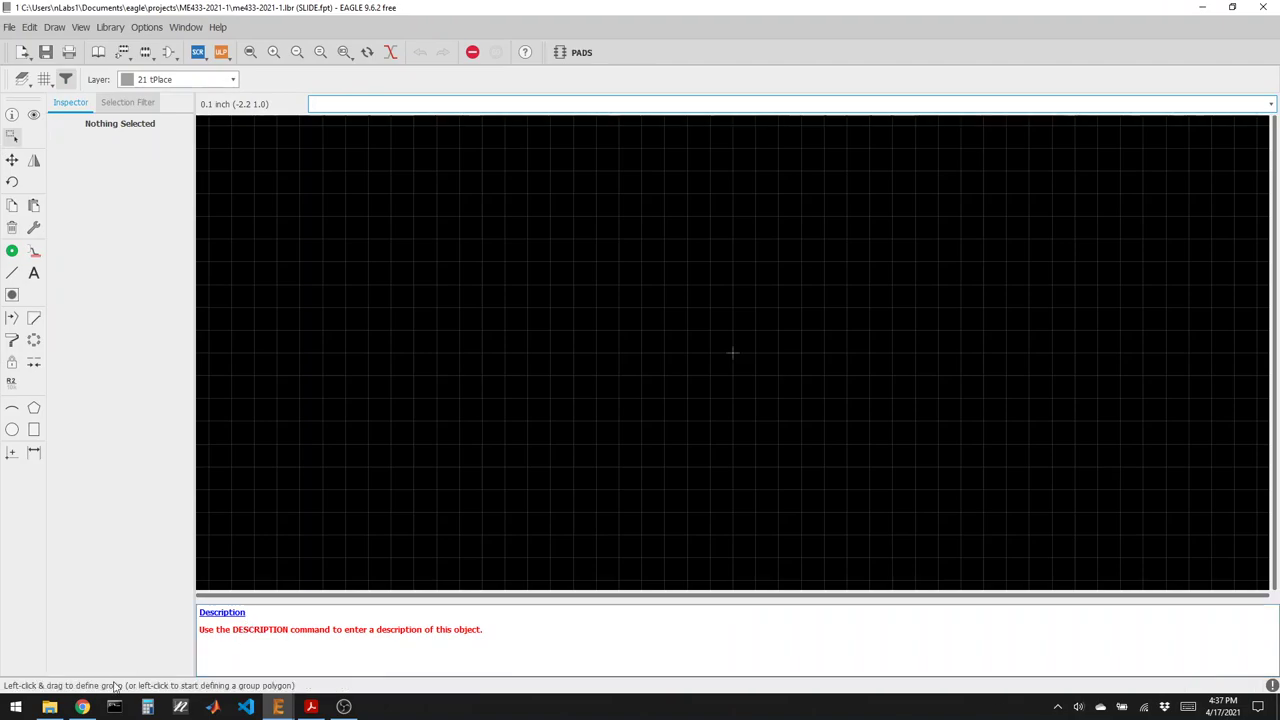
Check the hole diameter and spacing in the EG1218 switch datasheet in Chrome, and return to the EAGLE footprint editor.
left_click(82, 706)
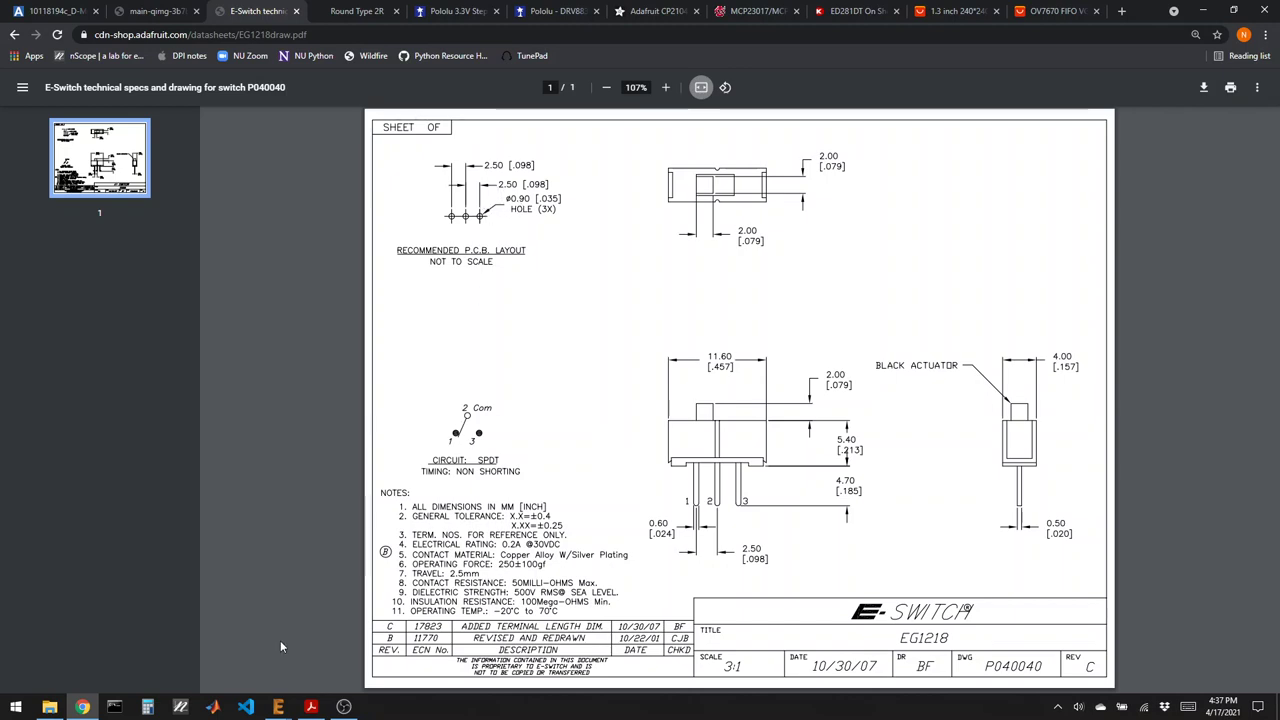
mouse_move(311, 708)
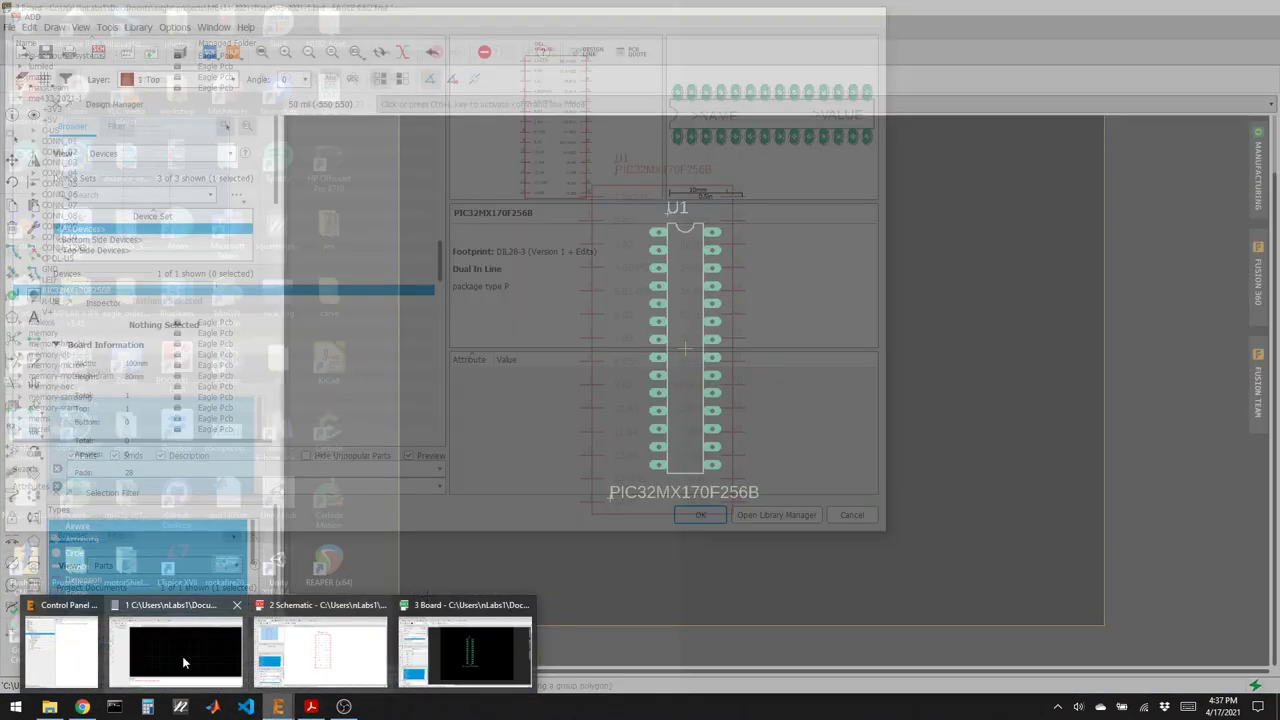
left_click(182, 656)
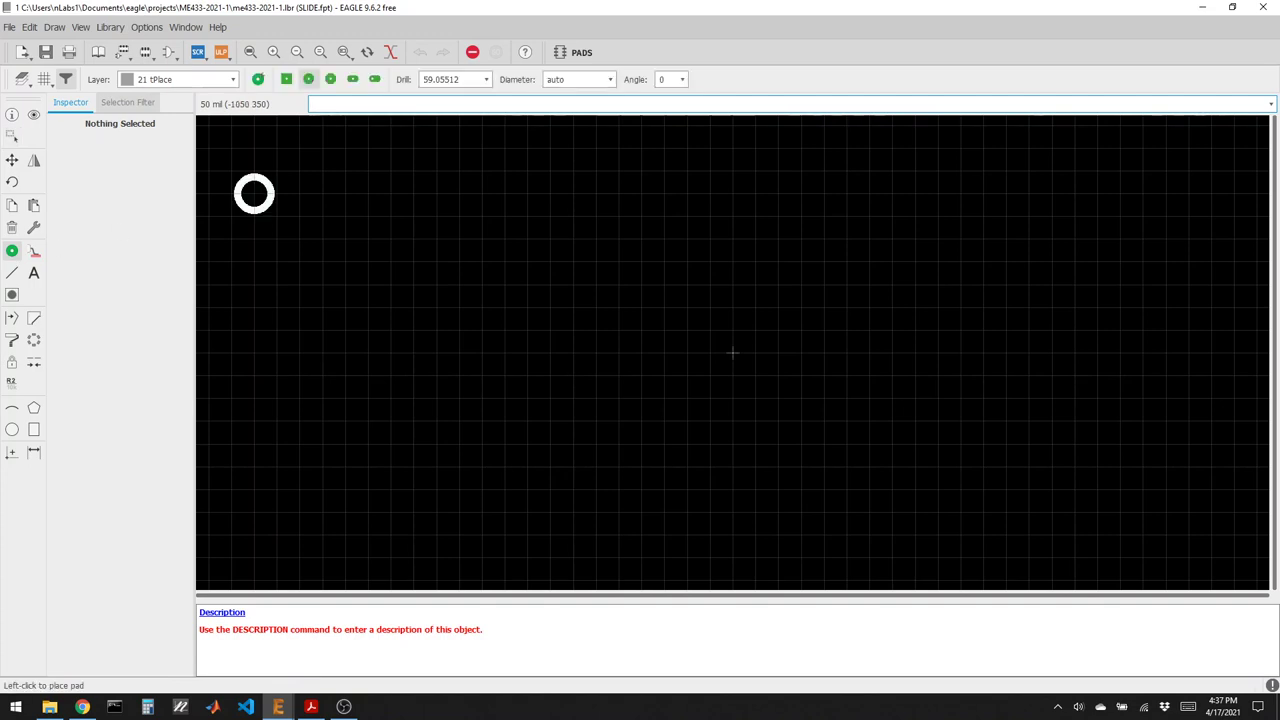
left_click(484, 80)
left_click(484, 80)
left_click(43, 81)
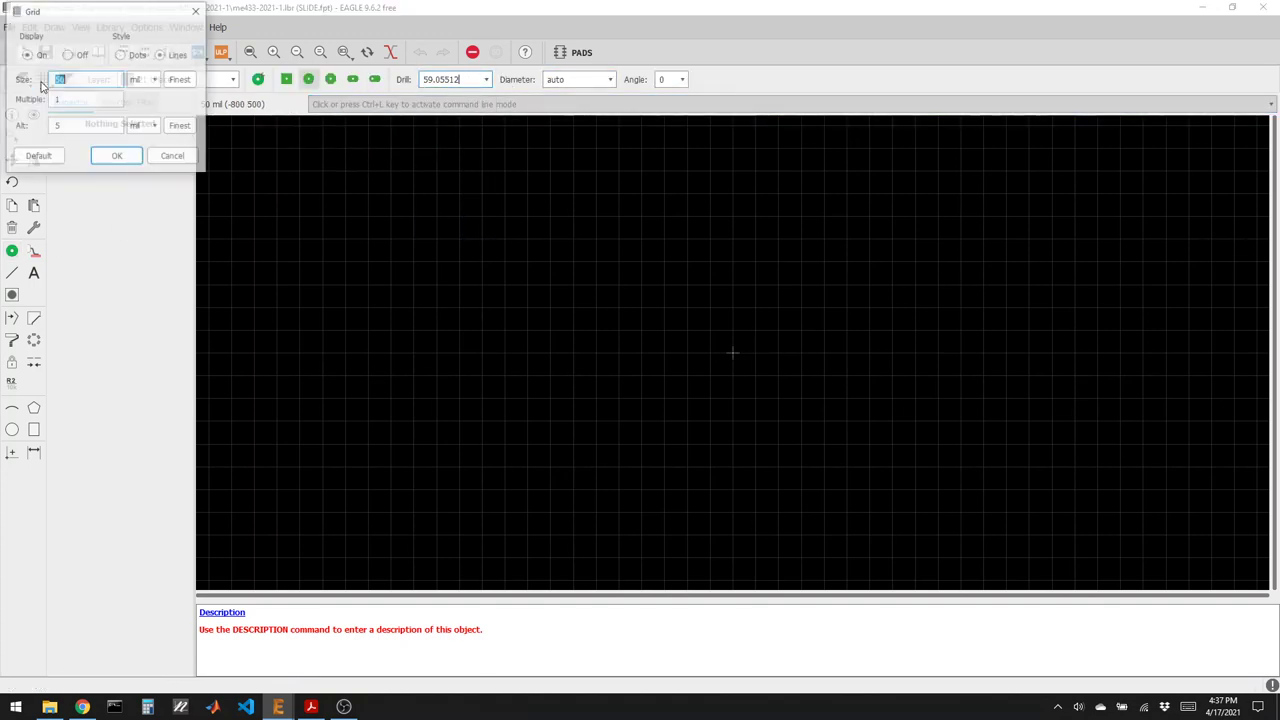
left_click(178, 80)
left_click(158, 82)
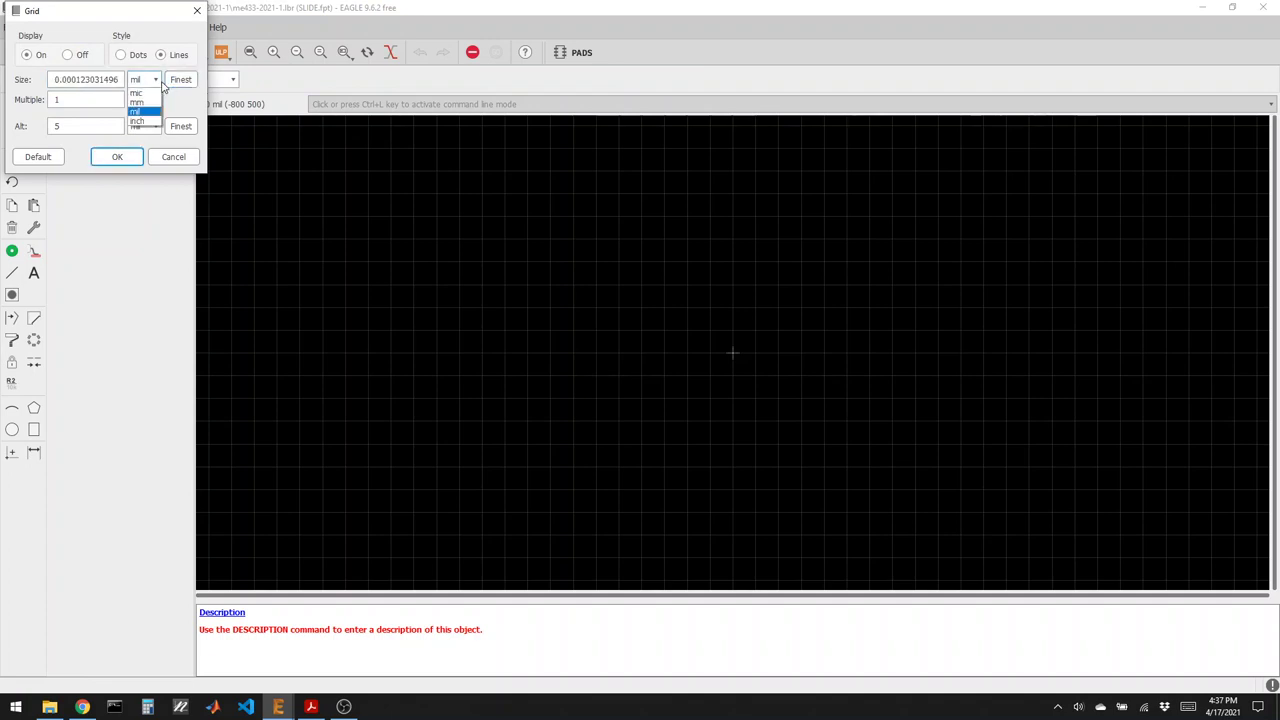
left_click(158, 82)
left_click(173, 156)
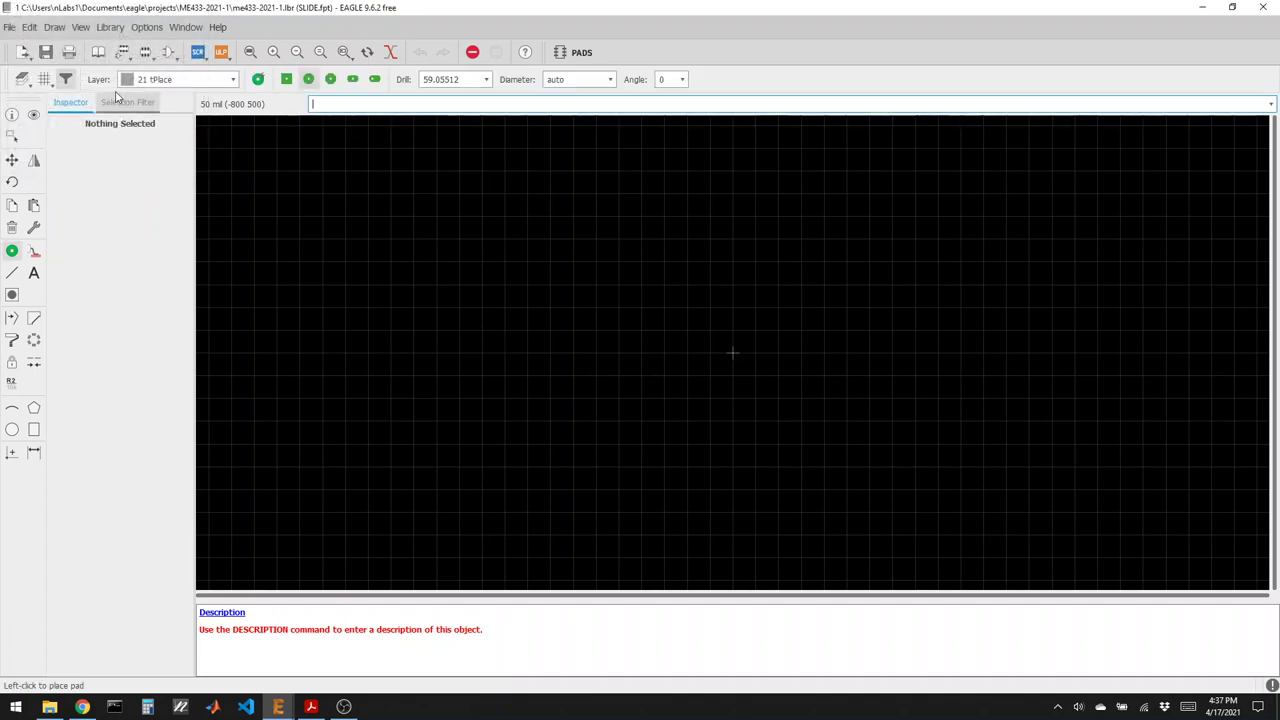
Change the footprint editor's grid size unit to mm.
left_click(43, 81)
left_click(150, 80)
left_click(153, 102)
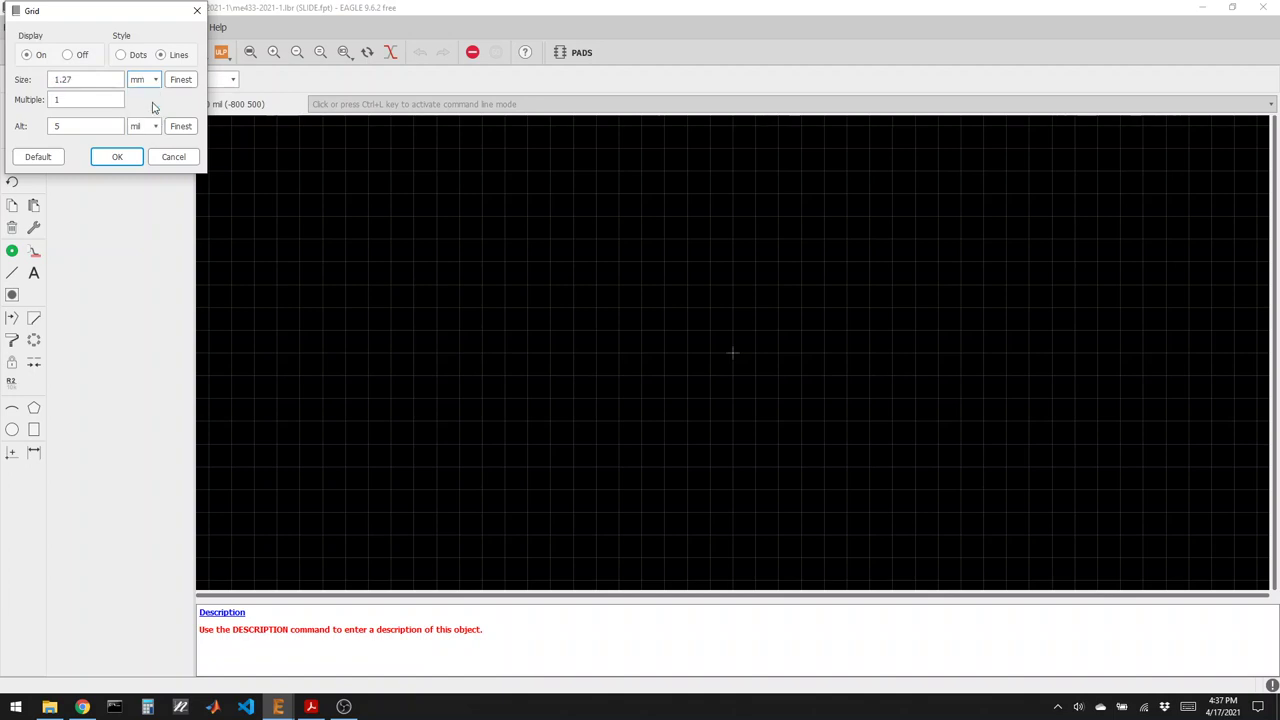
left_click(117, 156)
Place three round pads with a 0.9 mm drill along y 0, at x -2.54, 0 and 2.54 mm.
left_click(420, 82)
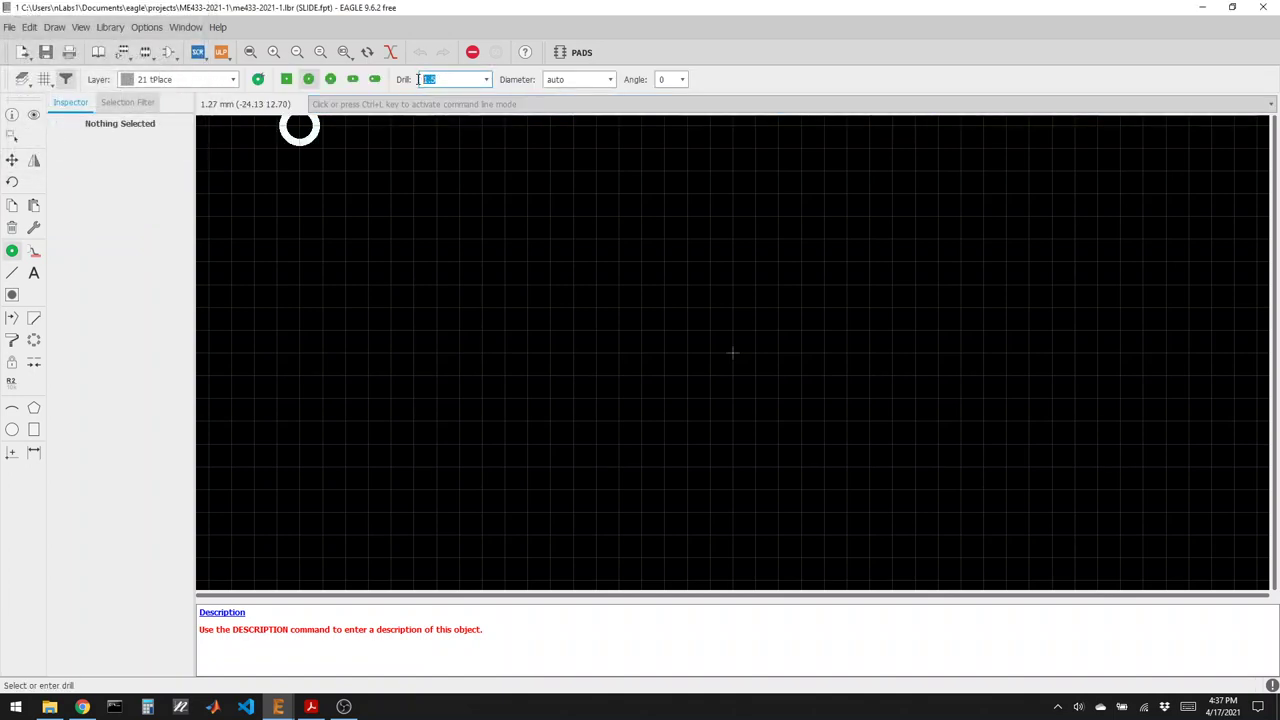
type(".9")
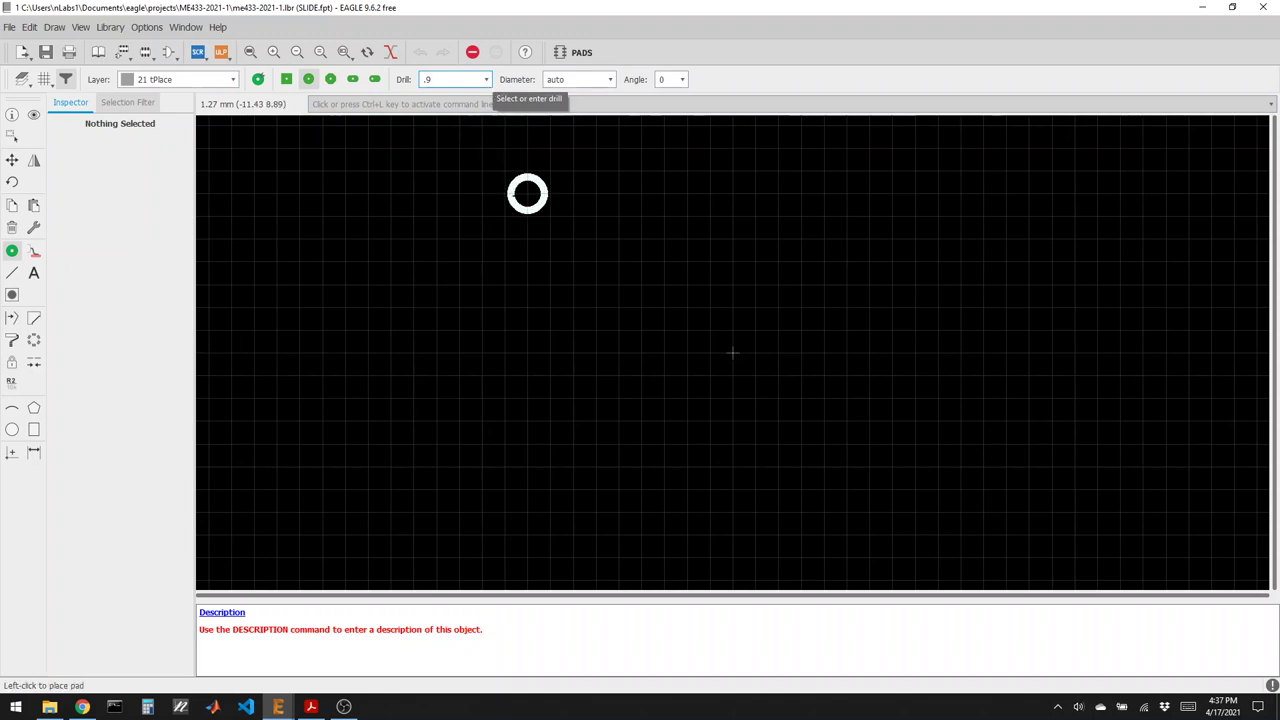
left_click(687, 352)
left_click(733, 352)
left_click(778, 352)
Set the x positions of the two outer pads to -2.5 and 2.5 mm to match the datasheet's hole spacing.
left_click(12, 115)
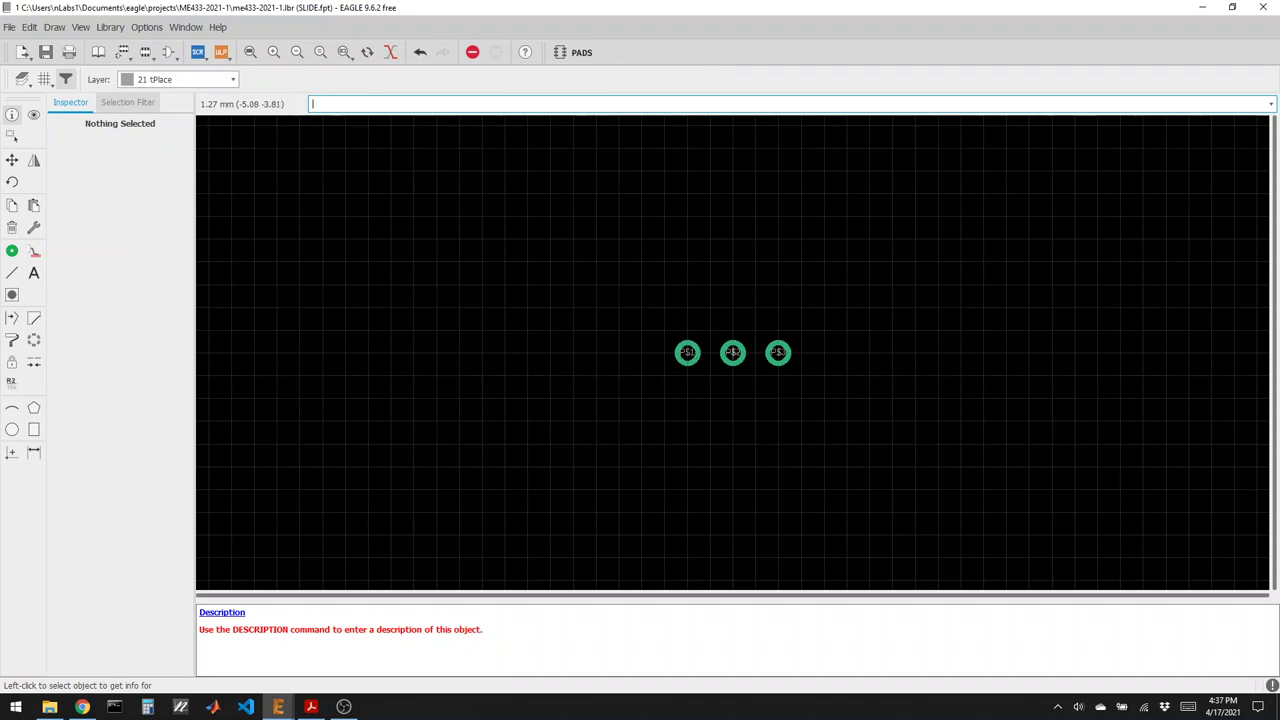
left_click(687, 352)
left_click(540, 294)
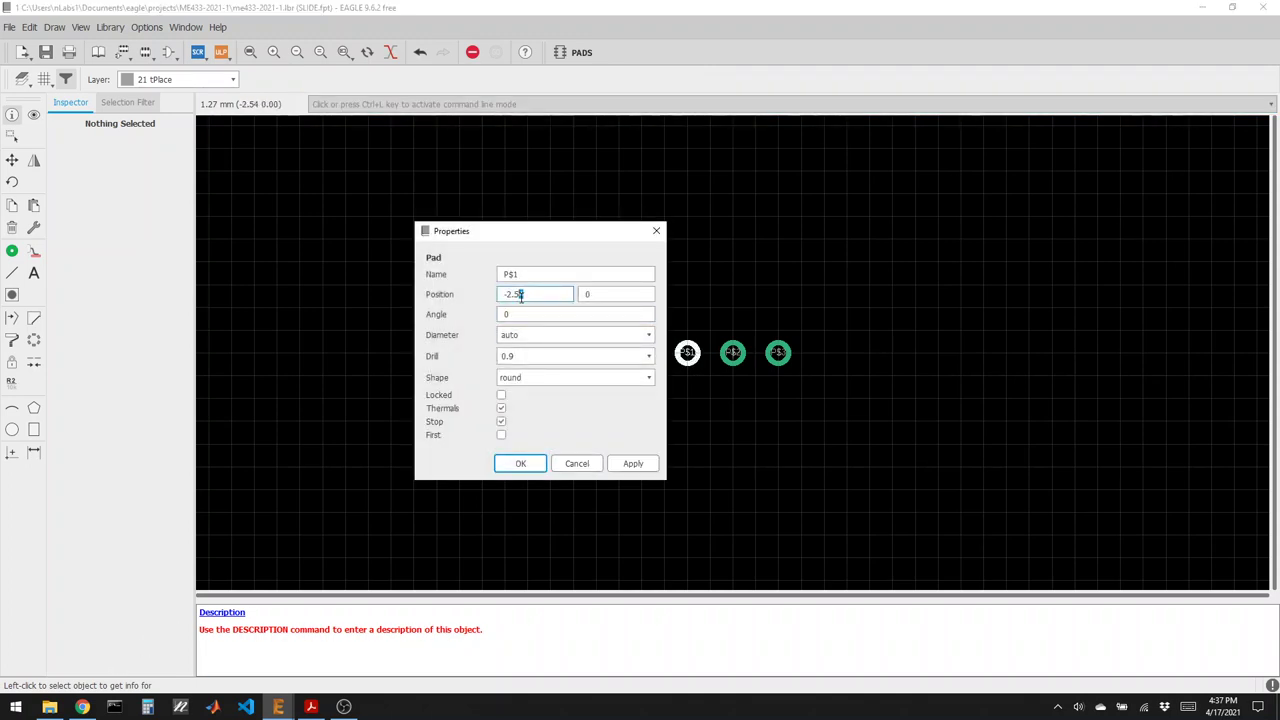
key("Return")
left_click(778, 352)
left_click(622, 297)
key("Return")
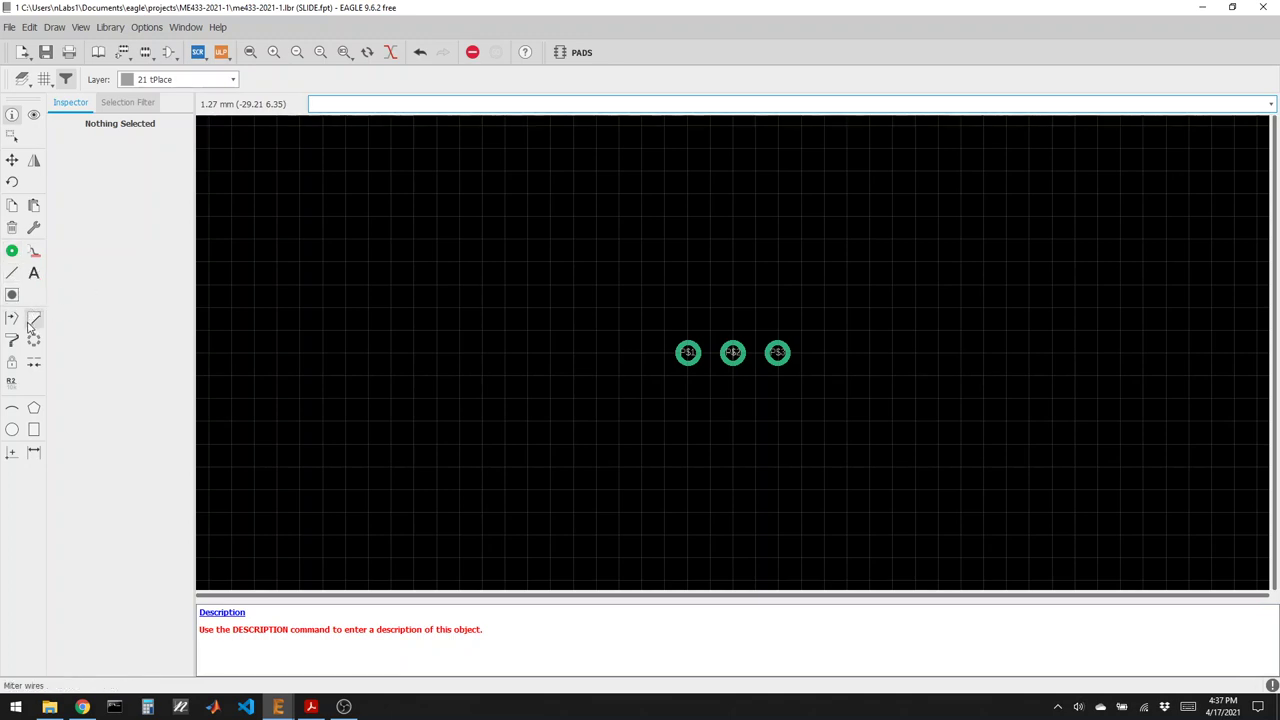
Name the three pads 1, 2 and 3 in order across the footprint, with 2 in the middle.
left_click(11, 381)
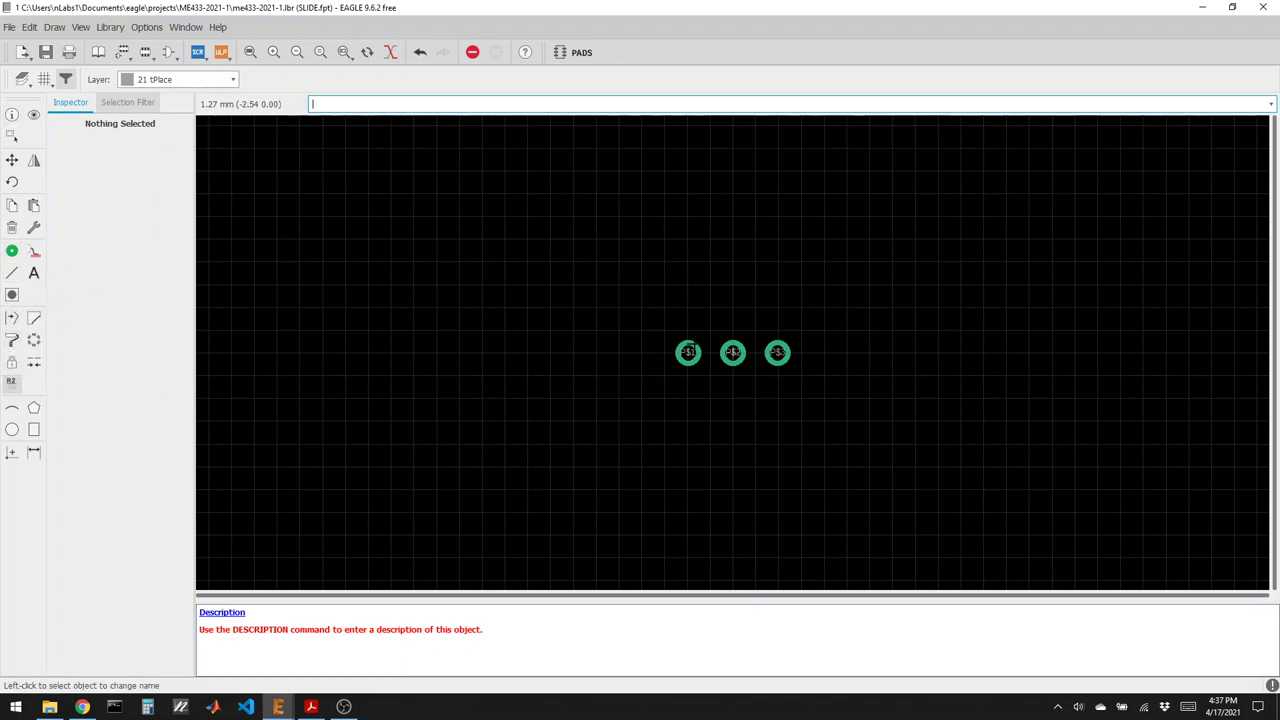
left_click(688, 356)
type("1")
key("Return")
left_click(730, 353)
type("2")
key("Return")
left_click(777, 356)
type("3")
key("Return")
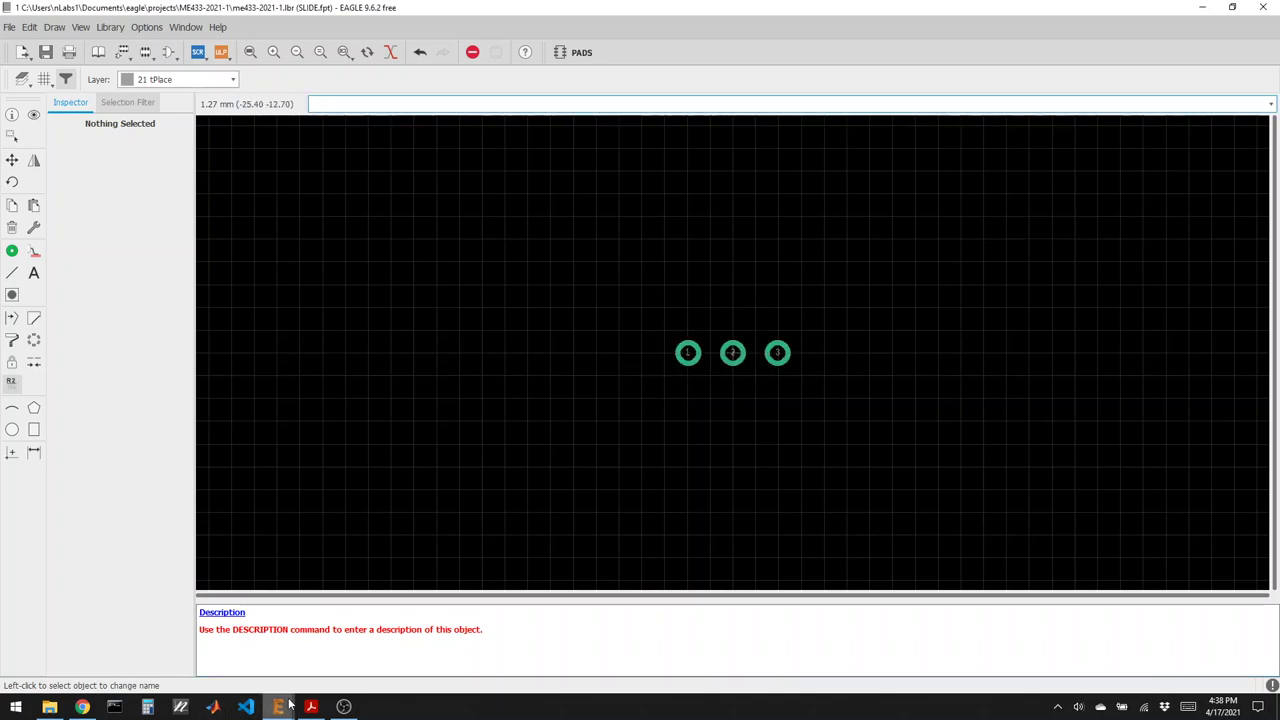
Check the switch body's length and width in the datasheet in Chrome, and return to the SLIDE footprint in EAGLE.
left_click(82, 707)
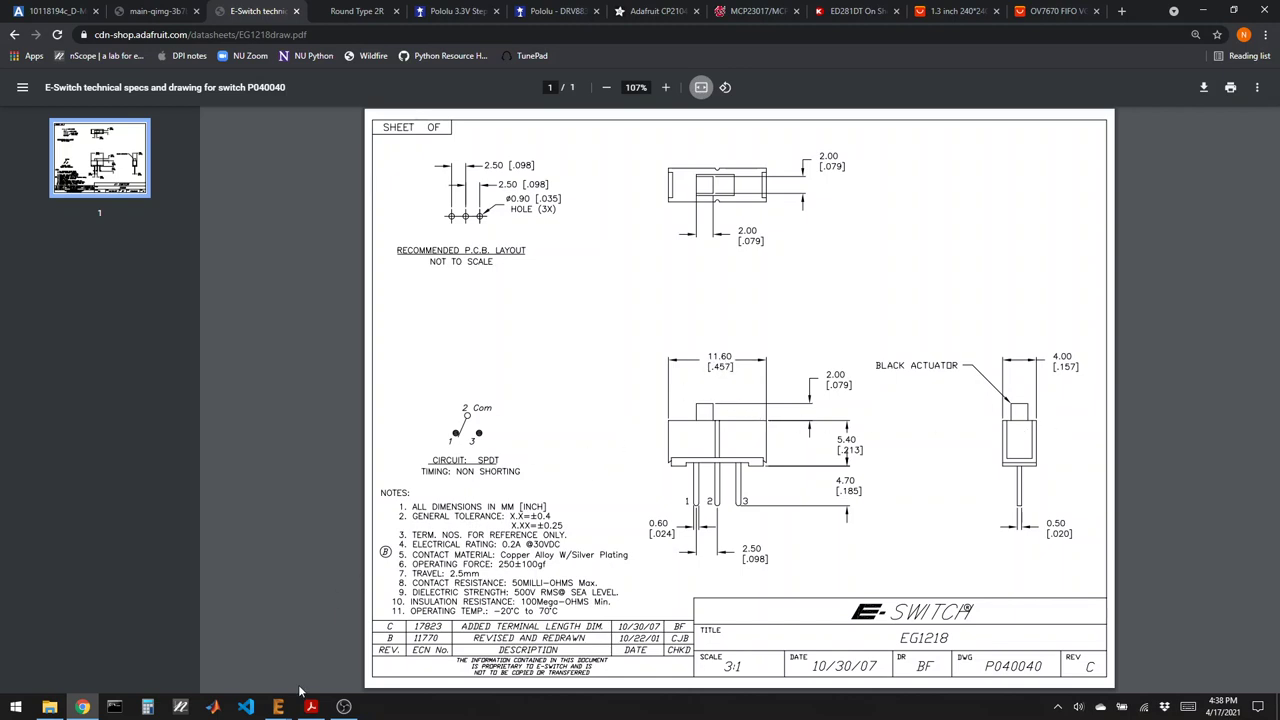
left_click(277, 707)
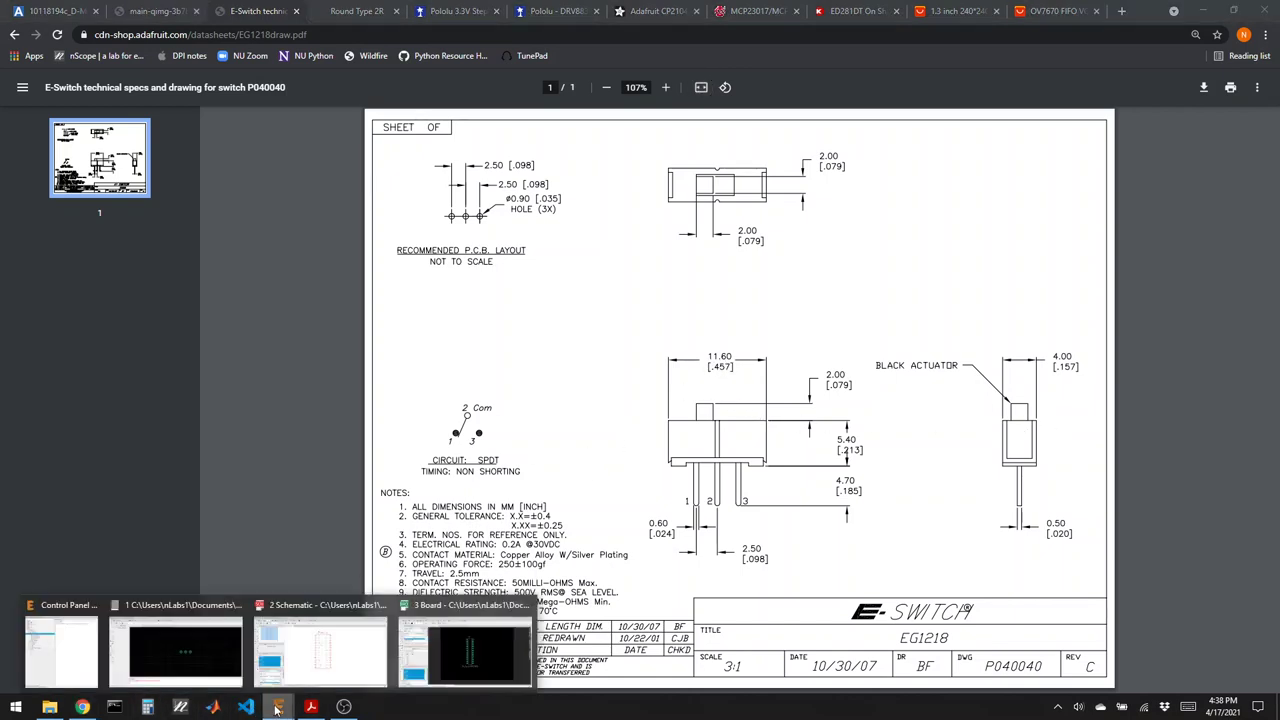
left_click(330, 654)
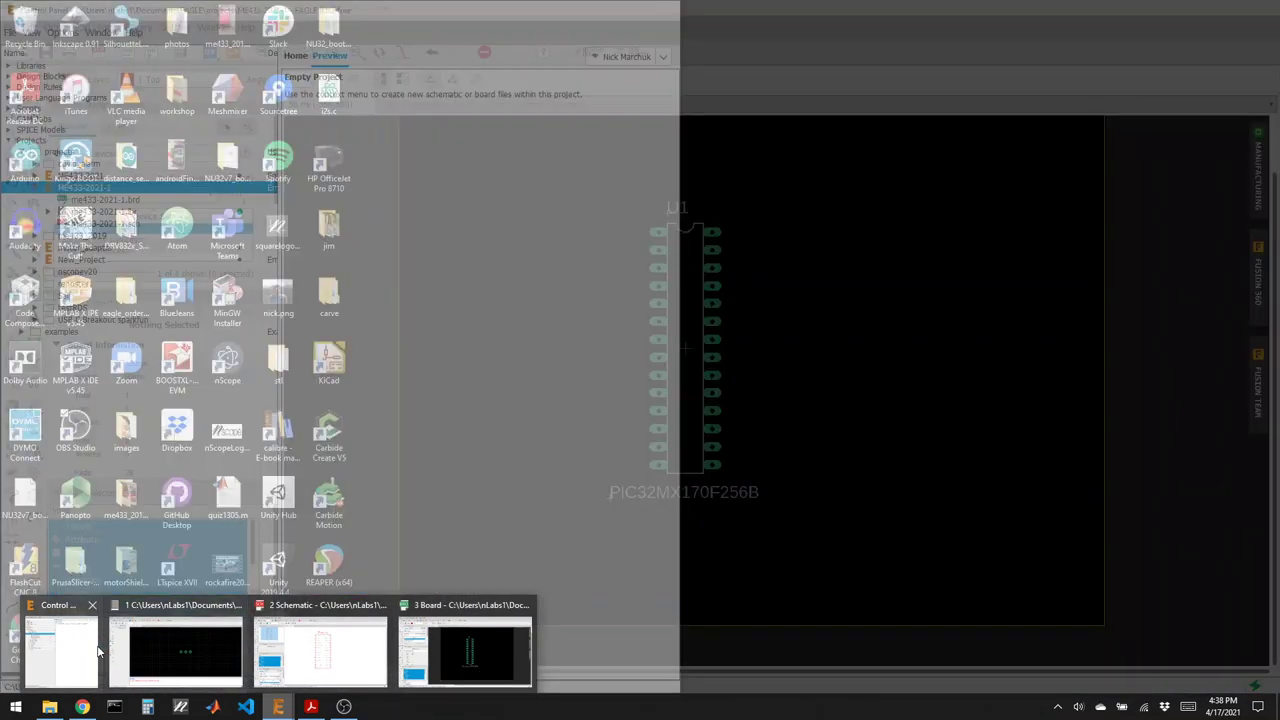
left_click(185, 650)
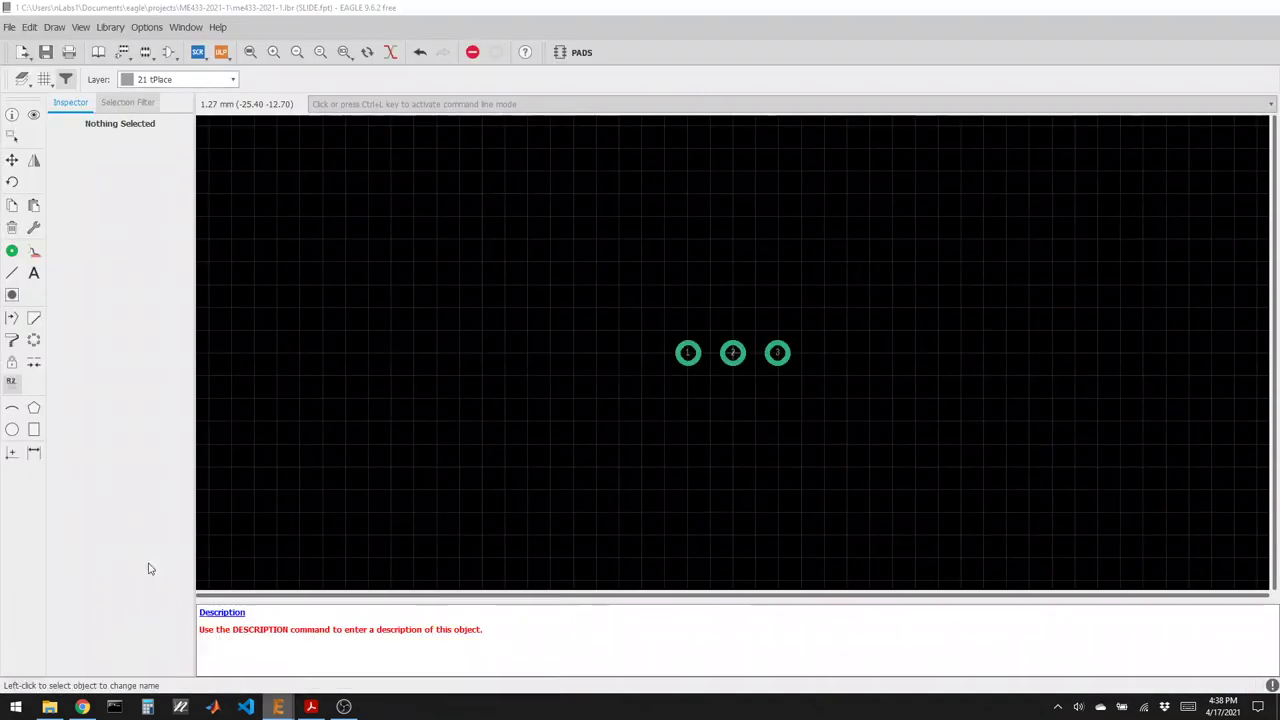
Draw a closed rectangular outline about 10.16 by 5.08 mm around the pads on layer 21 tPlace with line width 0.254.
left_click(12, 273)
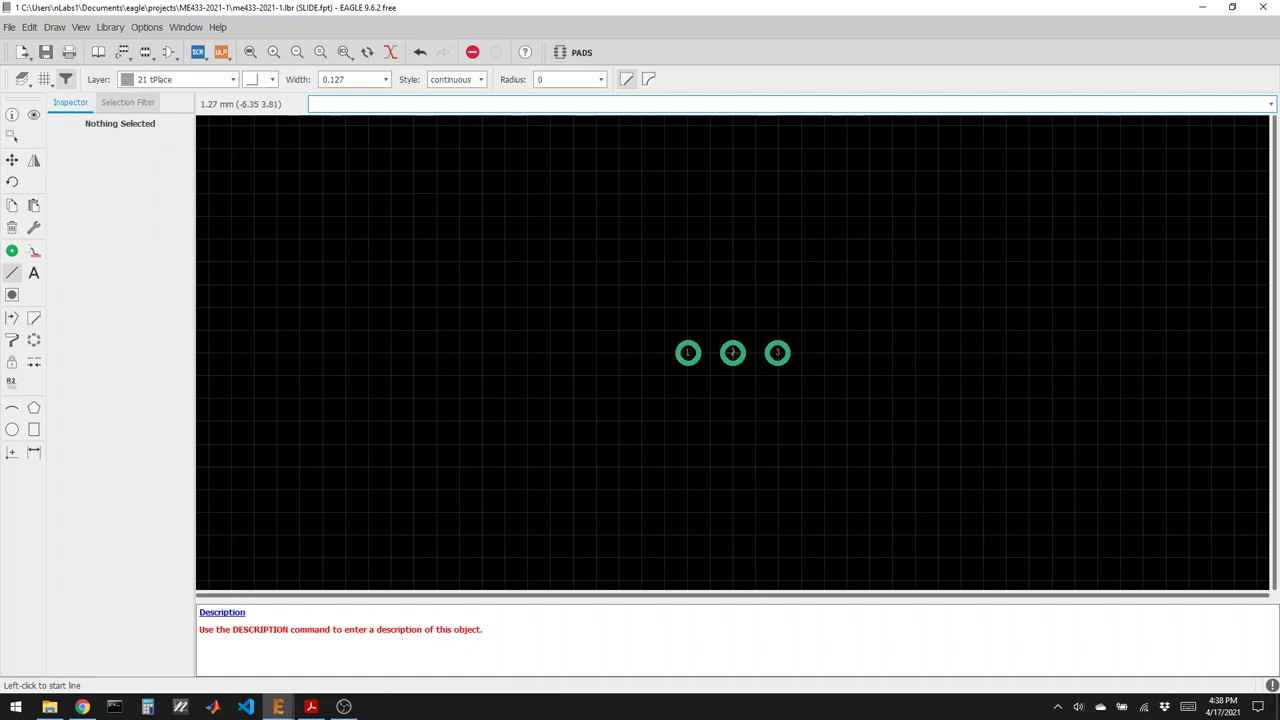
left_click(641, 307)
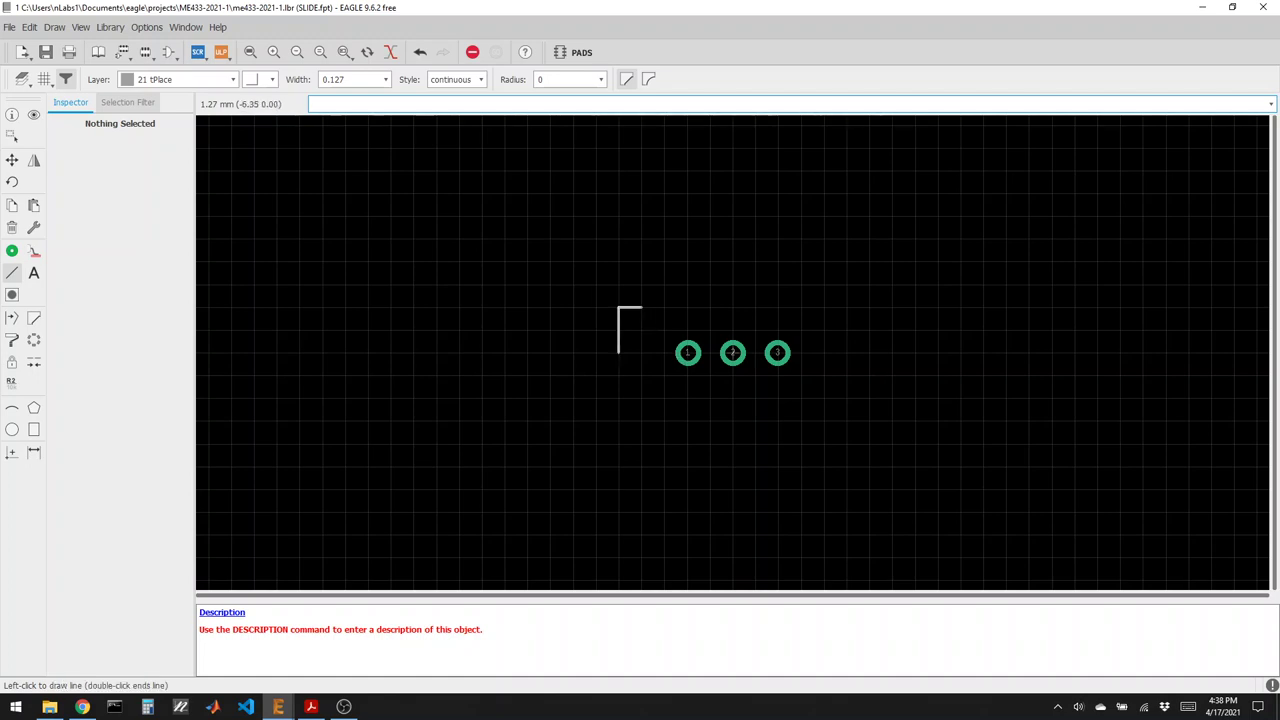
left_click(386, 80)
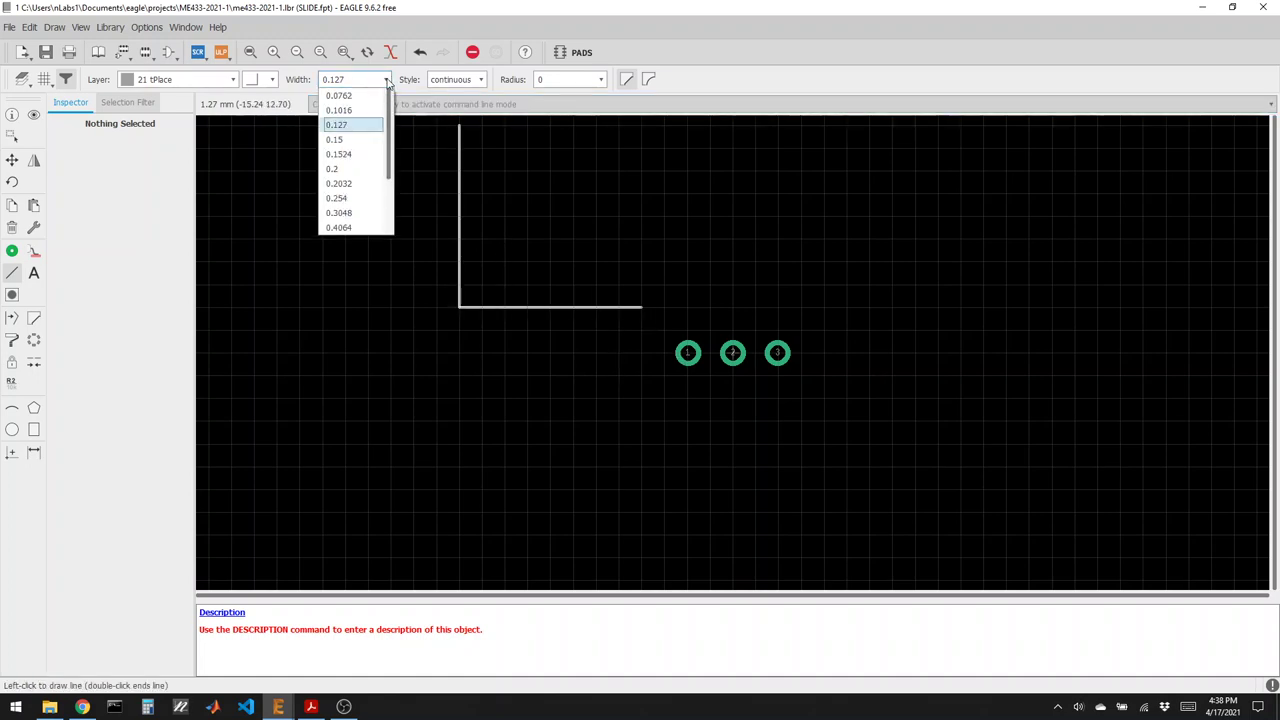
left_click(352, 198)
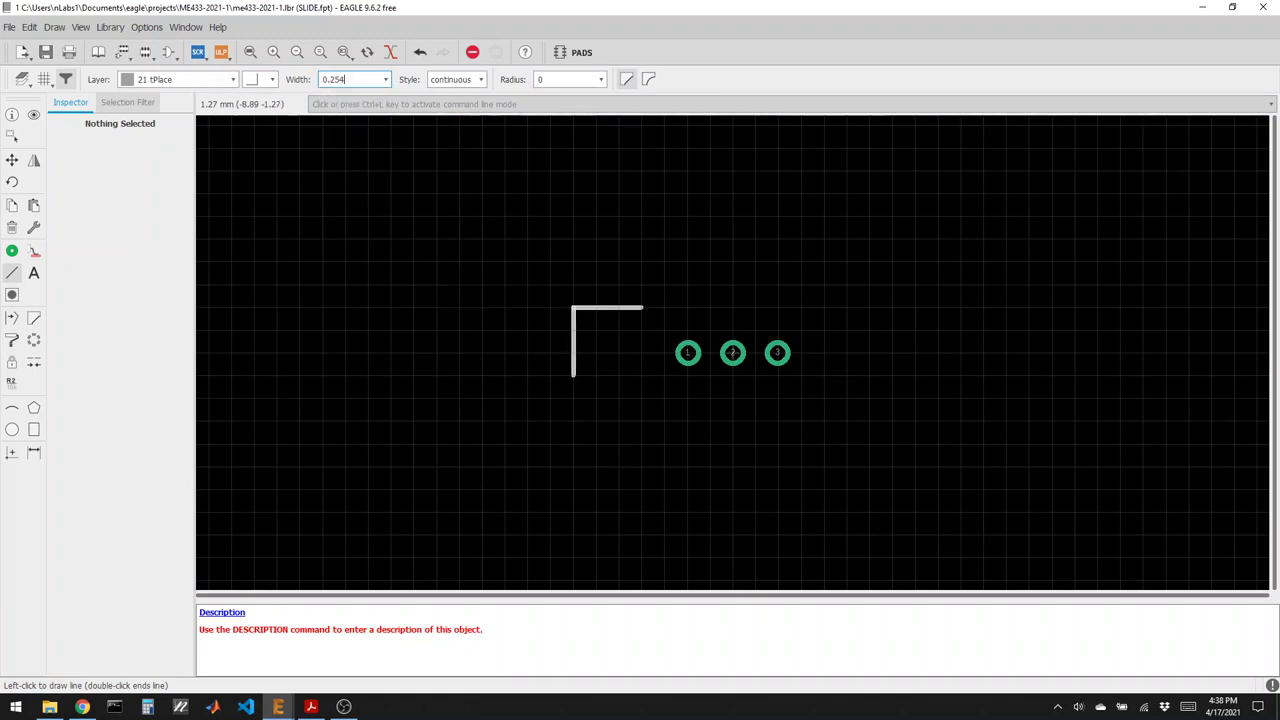
left_click(641, 397)
left_click(825, 397)
left_click(825, 307)
double_click(641, 307)
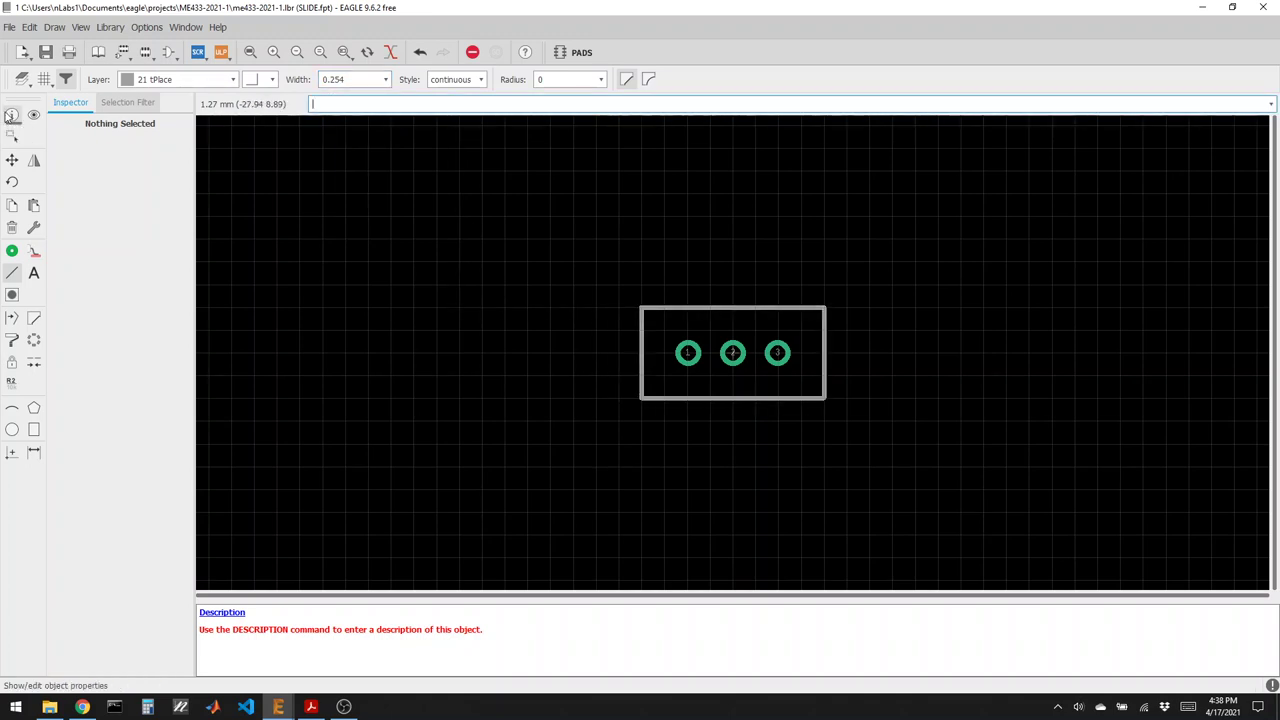
Set the outline's upper line to run from (6, 2) to (-6, 2) mm.
left_click(12, 114)
left_click(684, 307)
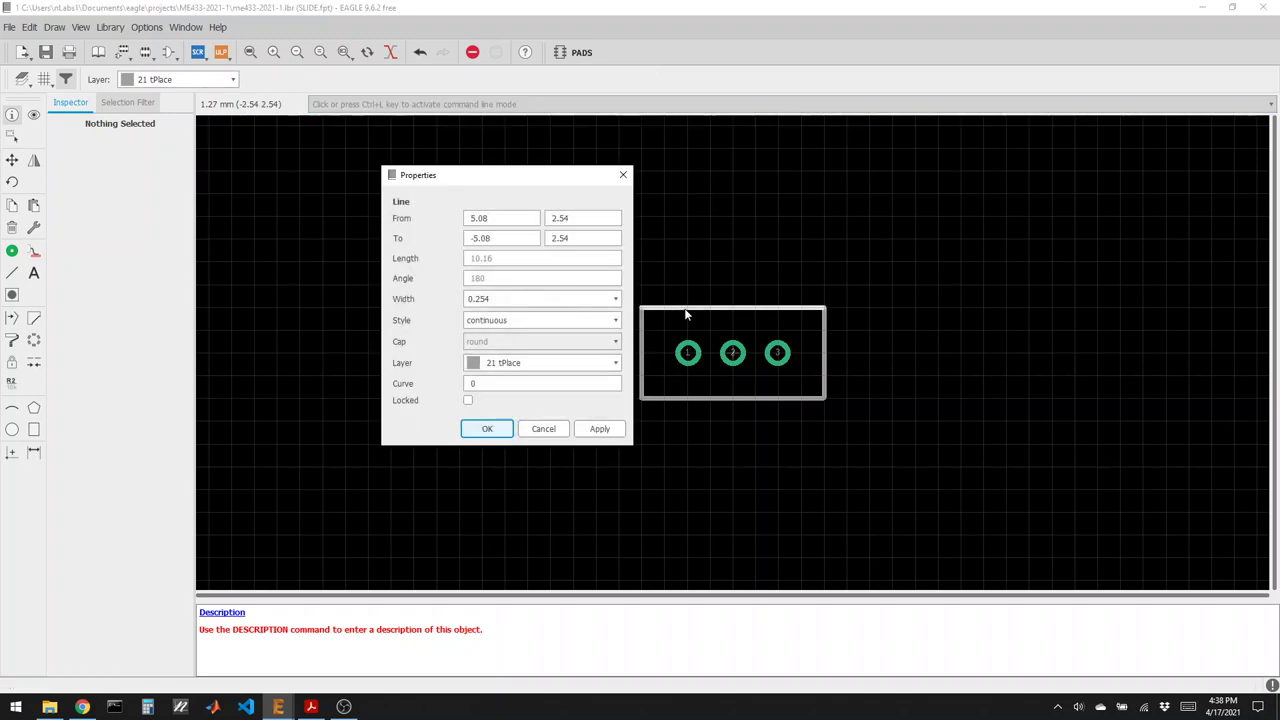
left_click_drag(512, 219, 408, 222)
type("6")
left_click_drag(507, 241, 468, 241)
type("-6")
left_click_drag(610, 219, 531, 219)
type("2")
double_click(555, 238)
type("2")
left_click(487, 428)
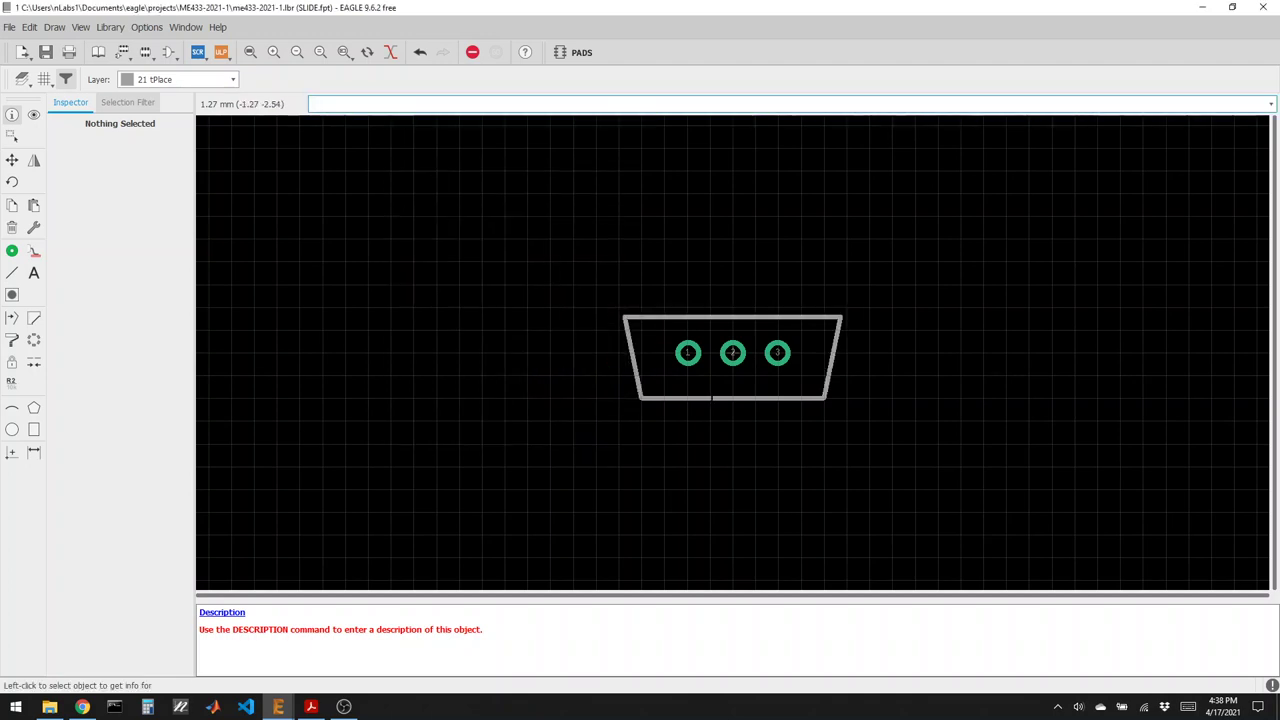
Set the outline's lower line to run from (-6, -2) to (6, -2) mm.
left_click(732, 398)
left_click_drag(482, 308, 453, 304)
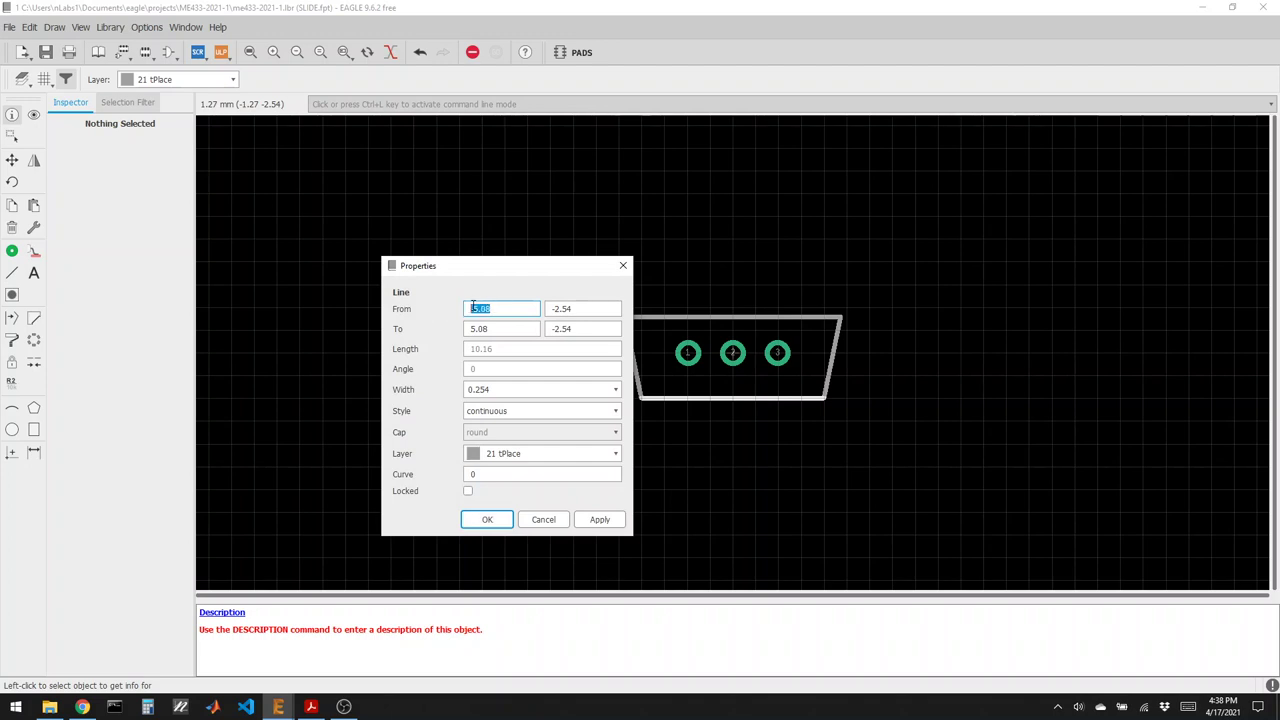
type("-6")
left_click_drag(492, 329, 464, 329)
type("6")
left_click(574, 309)
key("BackSpace")
key("BackSpace")
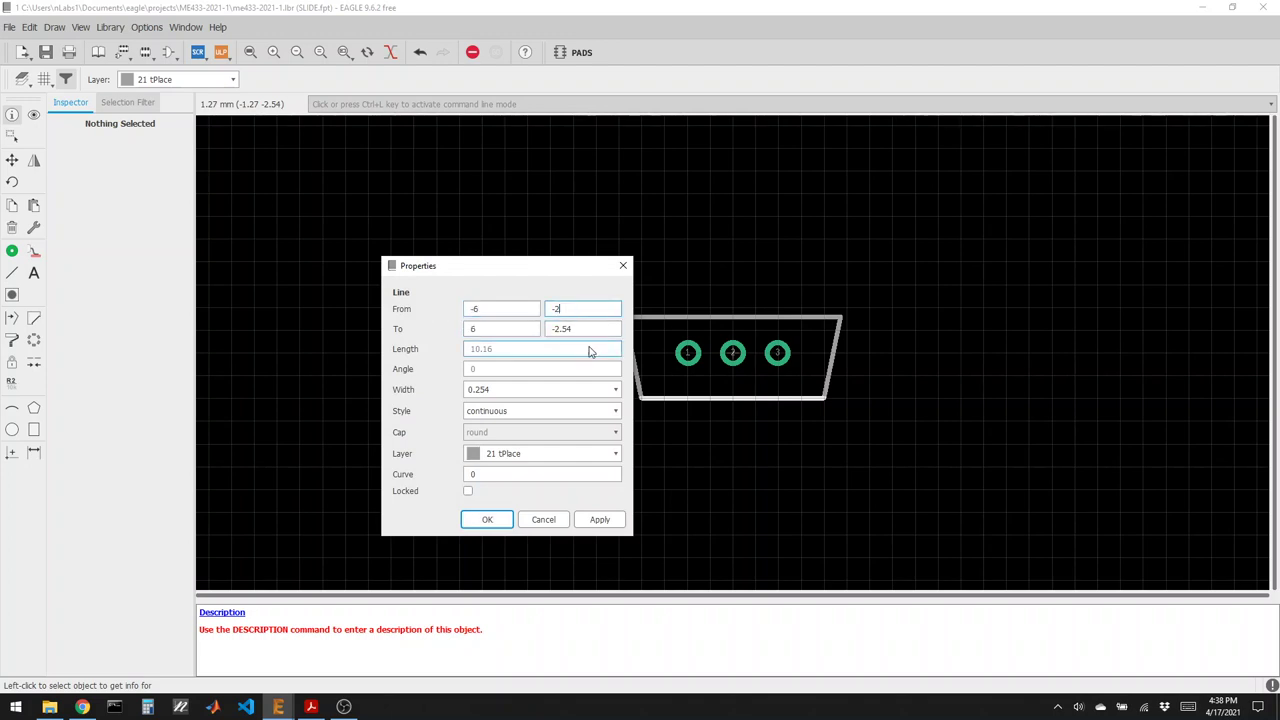
left_click_drag(579, 331, 565, 333)
key("BackSpace")
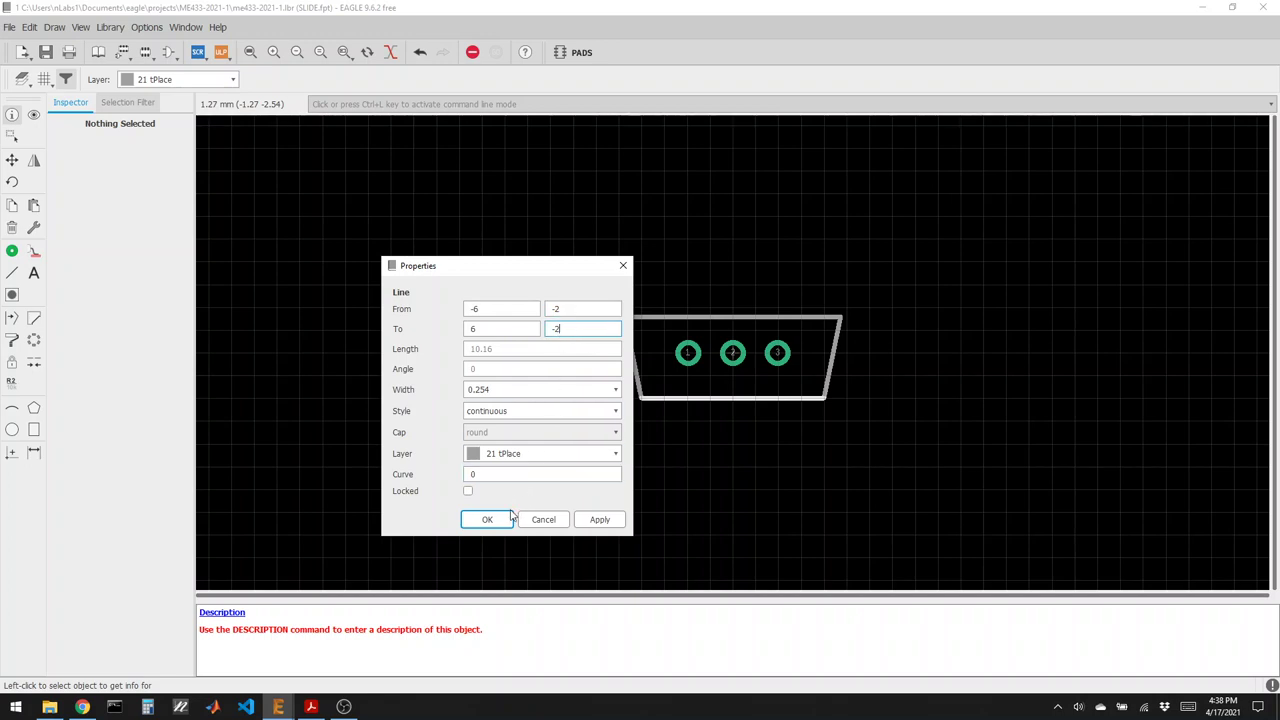
left_click(487, 518)
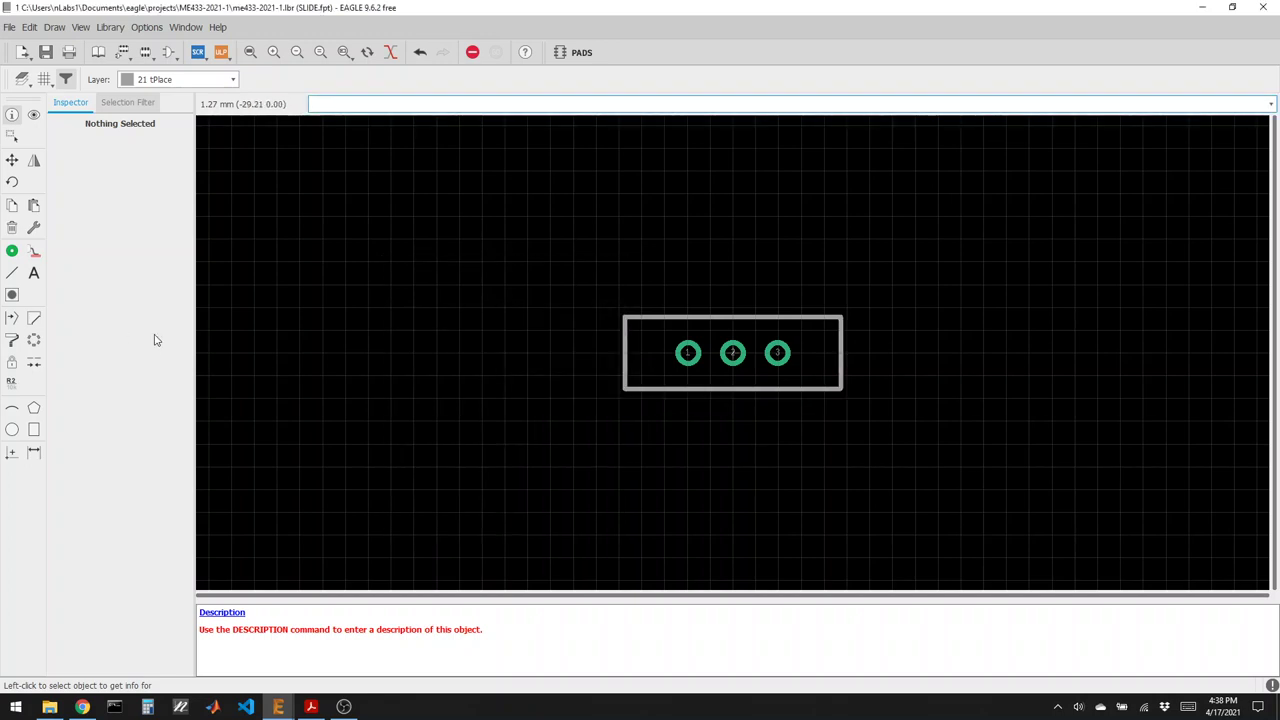
Place the placeholder text >NAME just above the footprint's outline.
left_click(35, 275)
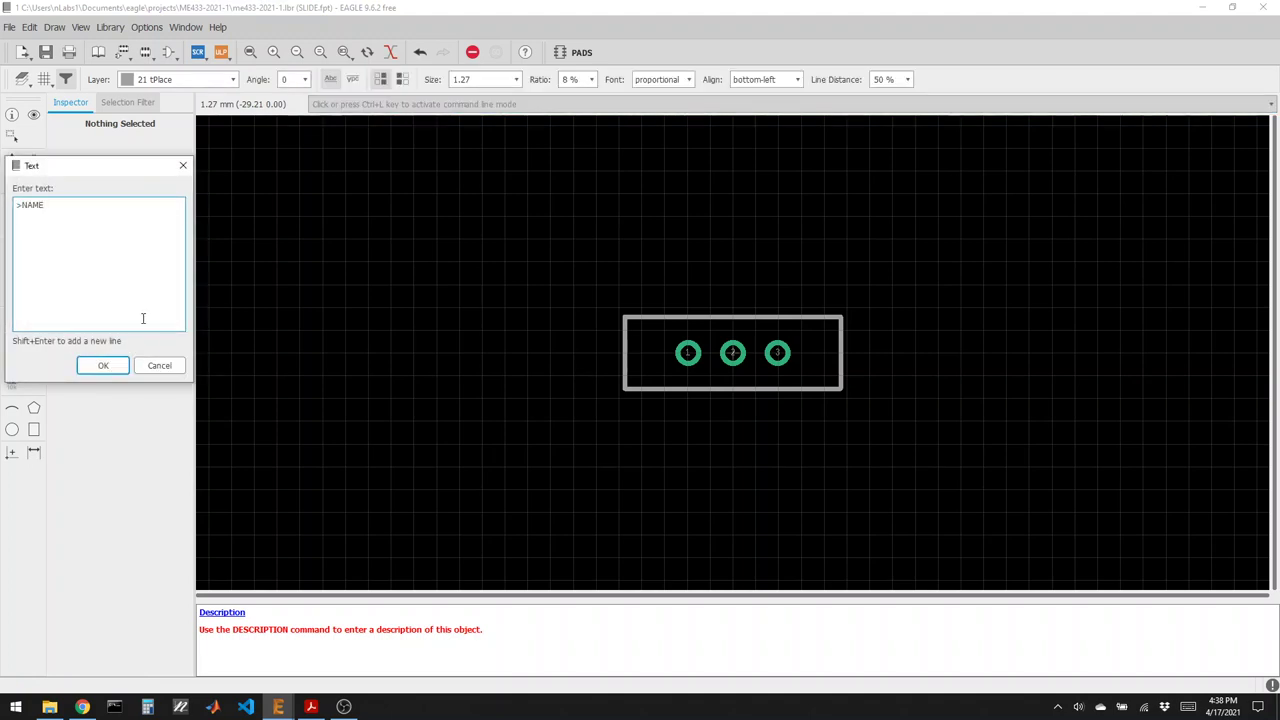
left_click(103, 365)
left_click(686, 308)
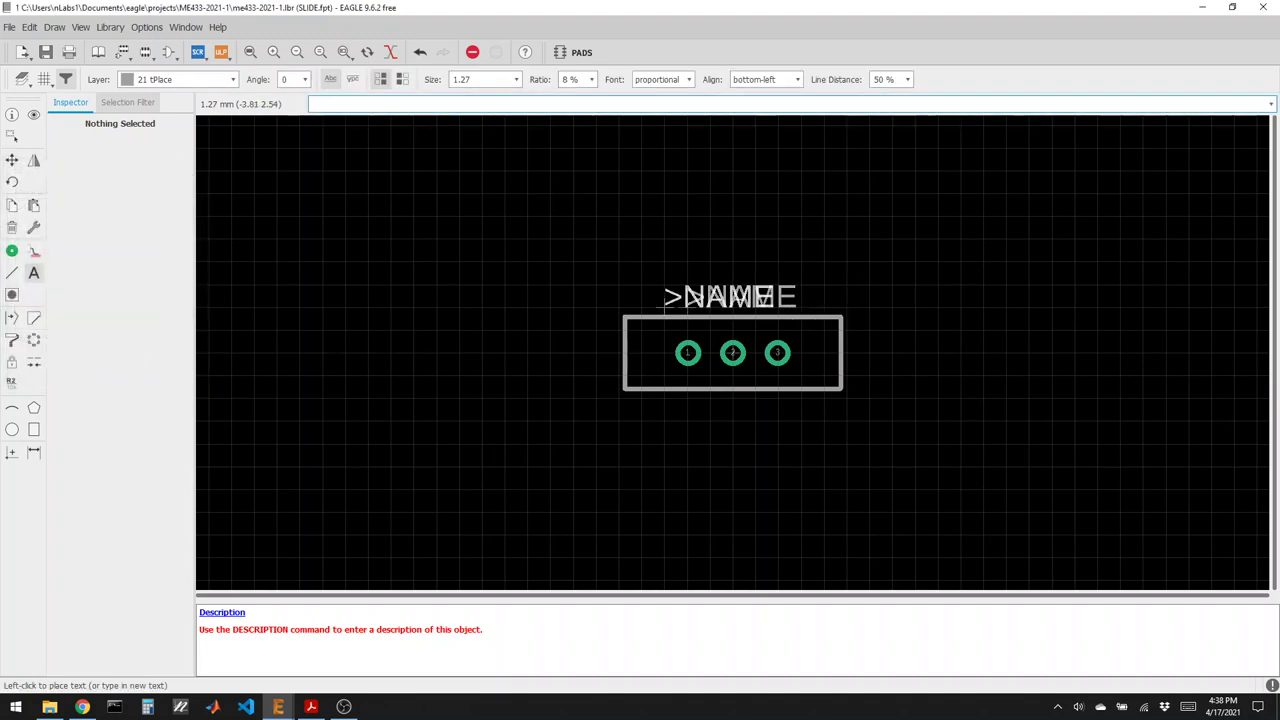
Place the placeholder text >VALUE on layer 21 tPlace just below the footprint's outline.
left_click(35, 275)
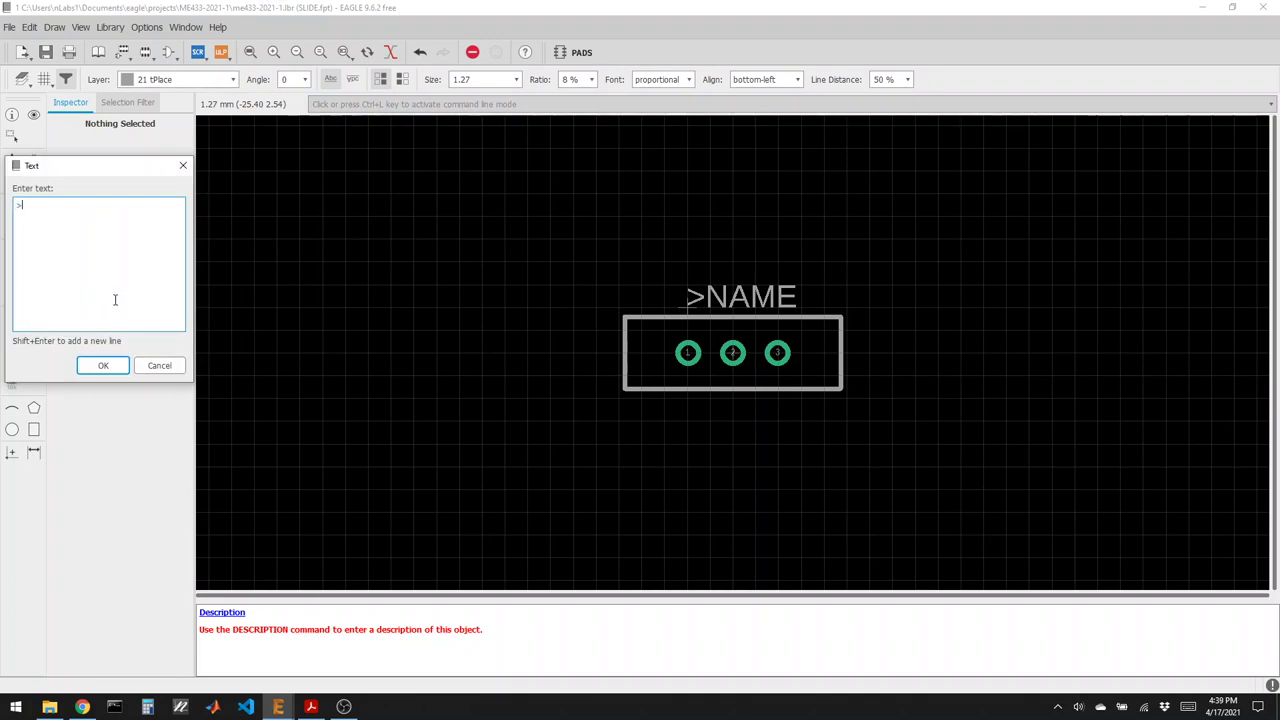
left_click(115, 362)
left_click(688, 420)
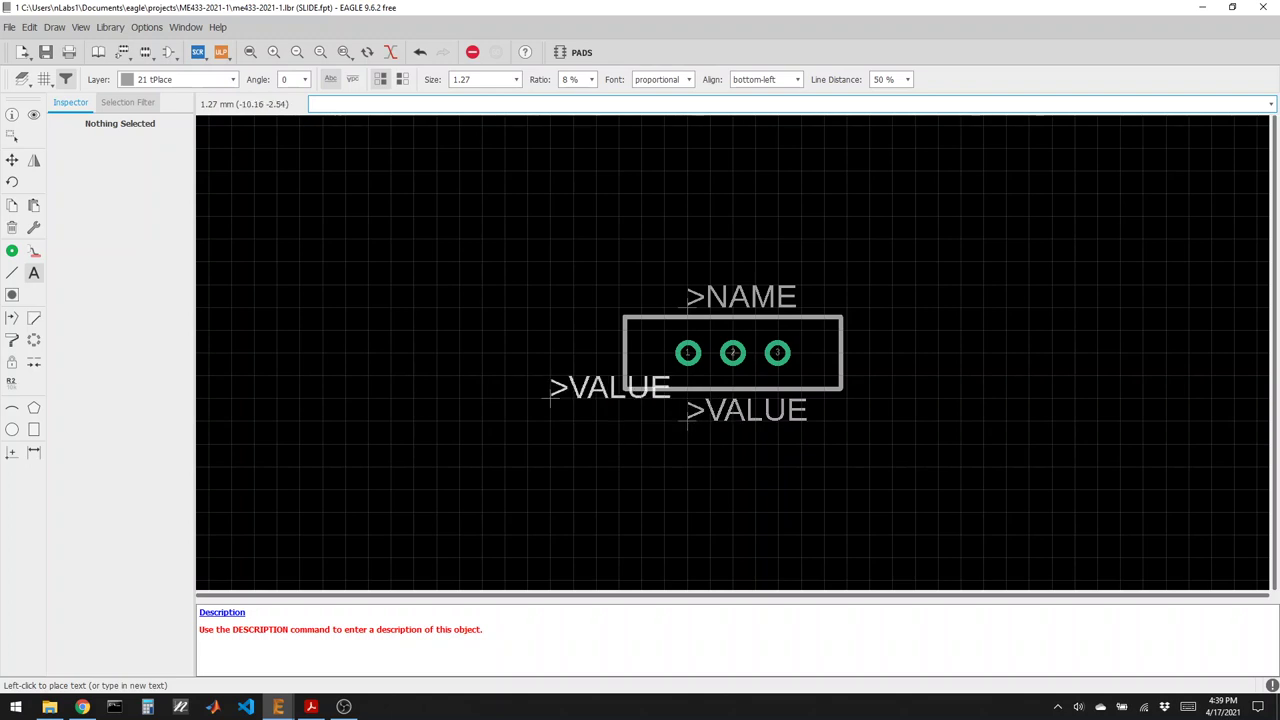
Create a new device named SLIDE in the library.
left_click(122, 52)
left_click(125, 390)
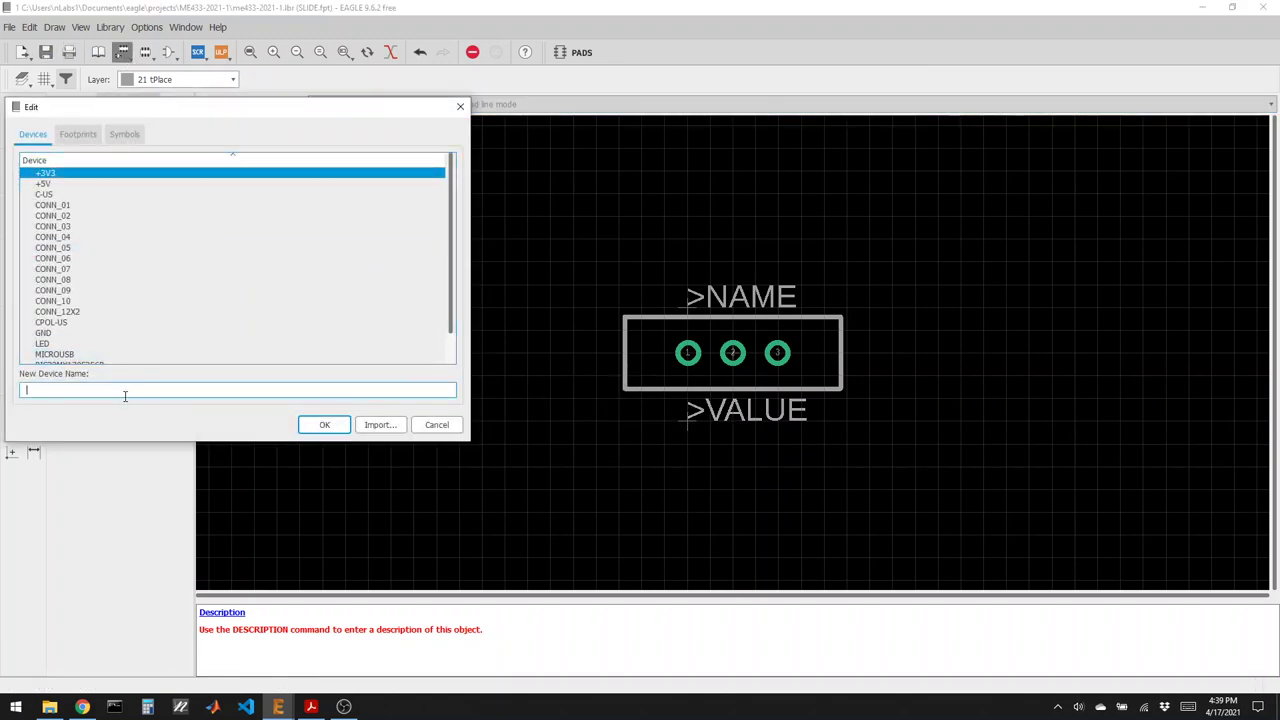
type("SLIDE")
left_click(305, 424)
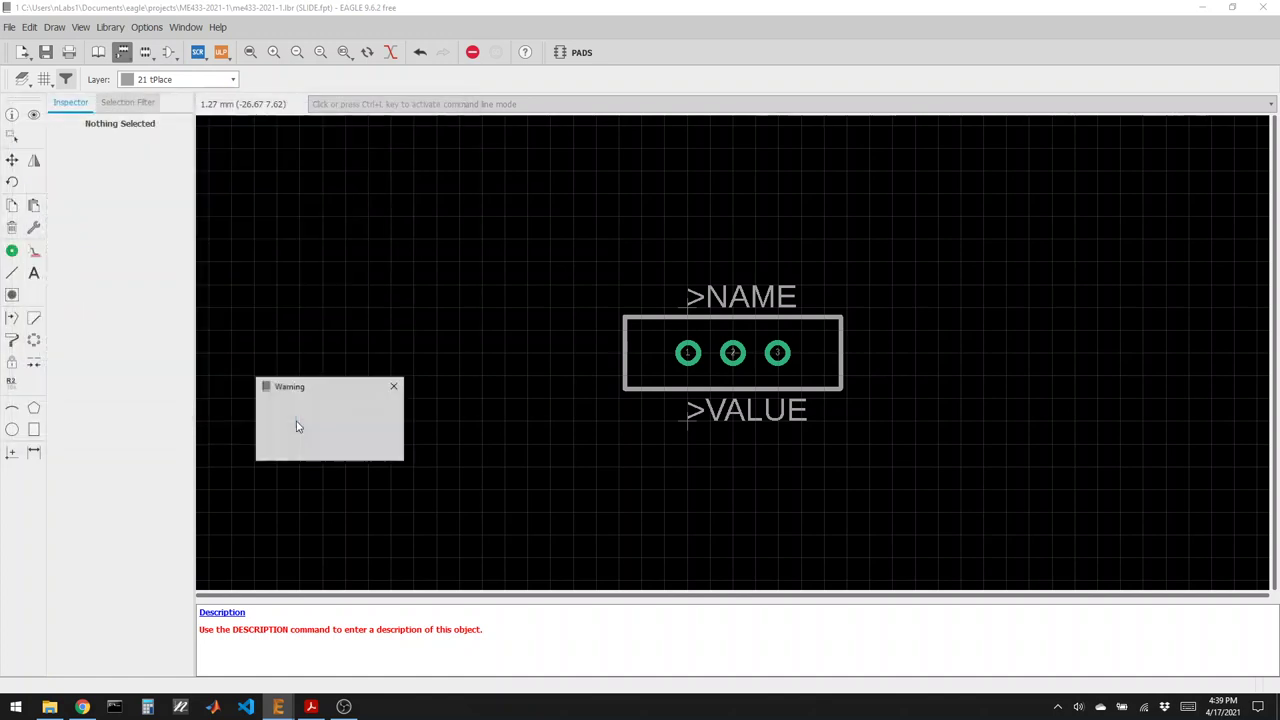
left_click(318, 445)
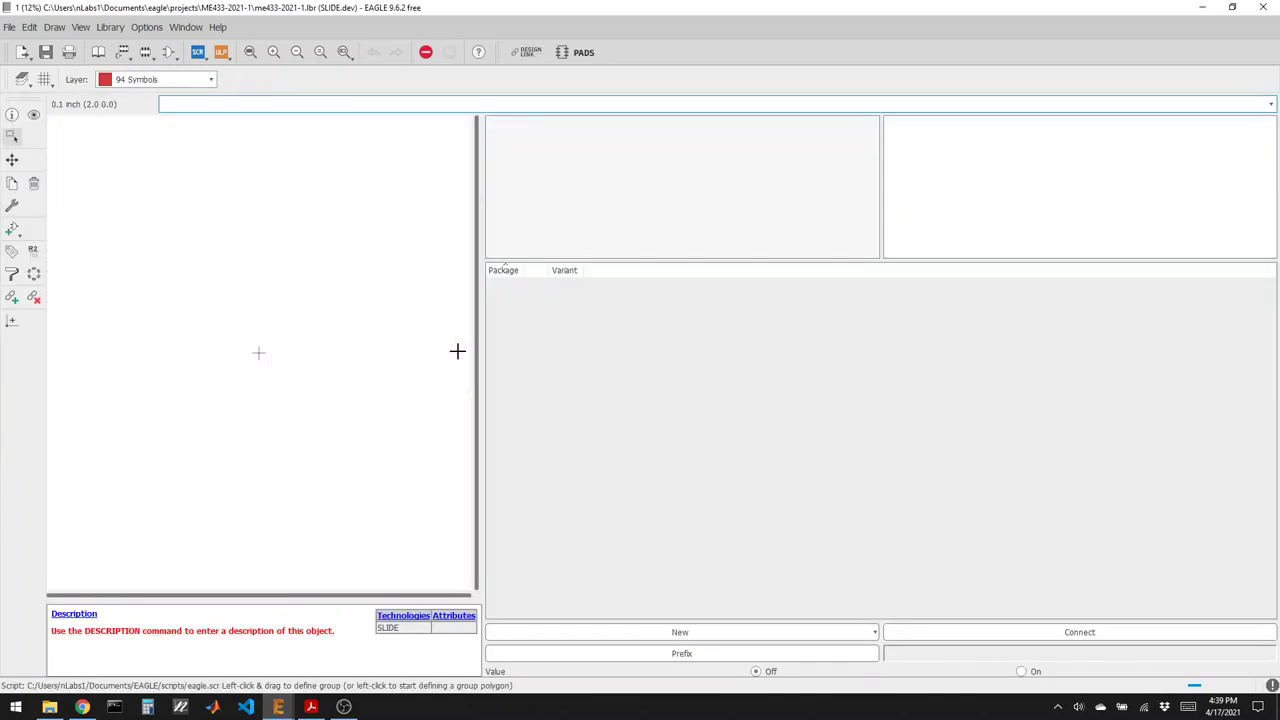
Add the SLIDE symbol to the device at the origin.
left_click(12, 229)
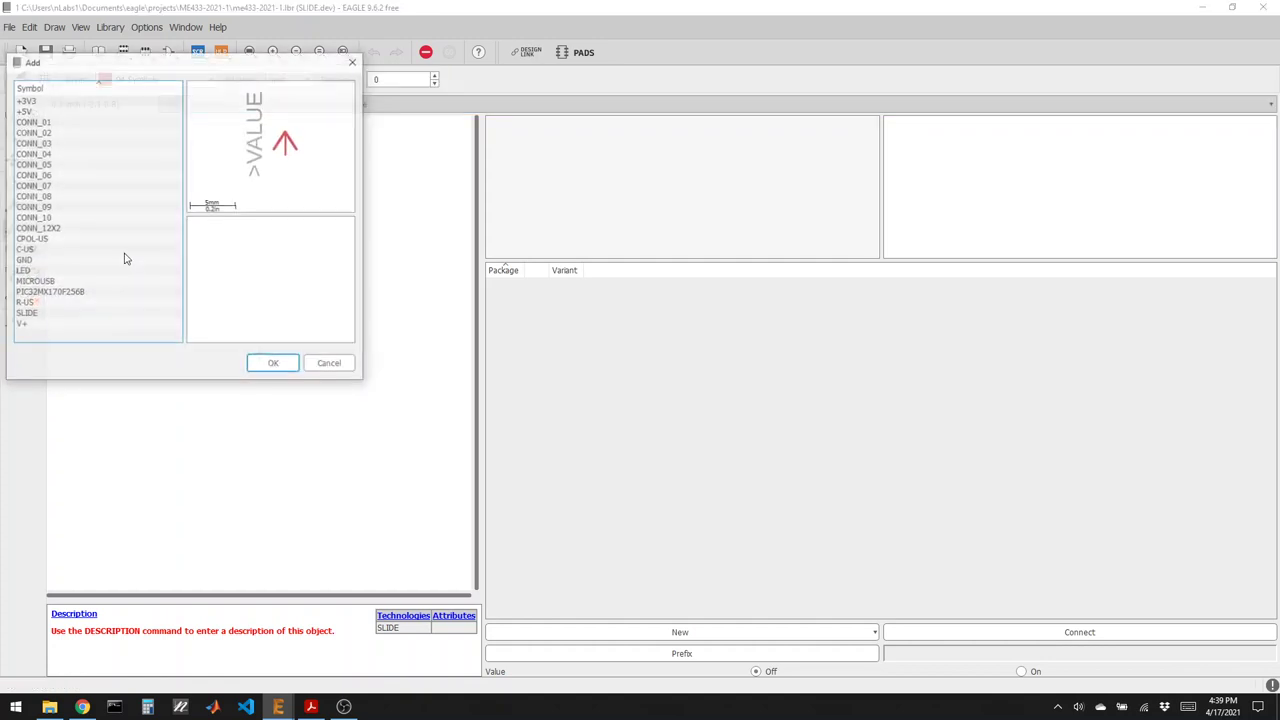
left_click(51, 313)
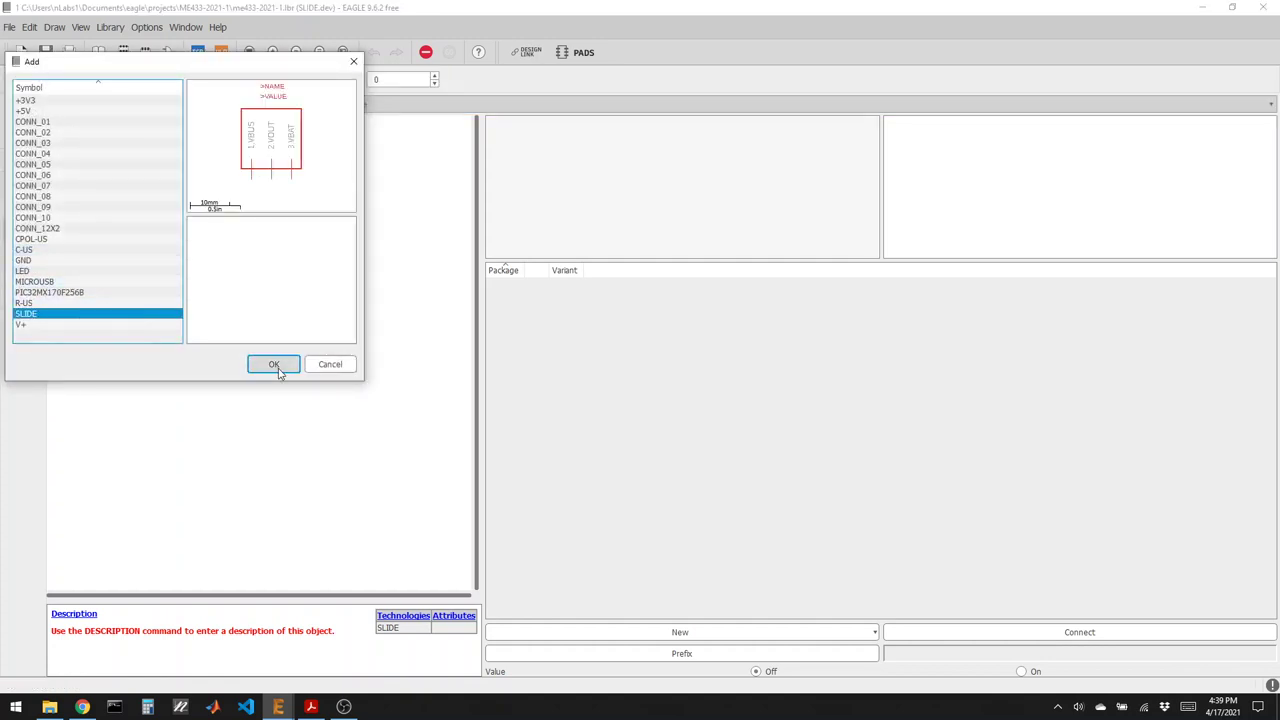
left_click(274, 364)
left_click(258, 366)
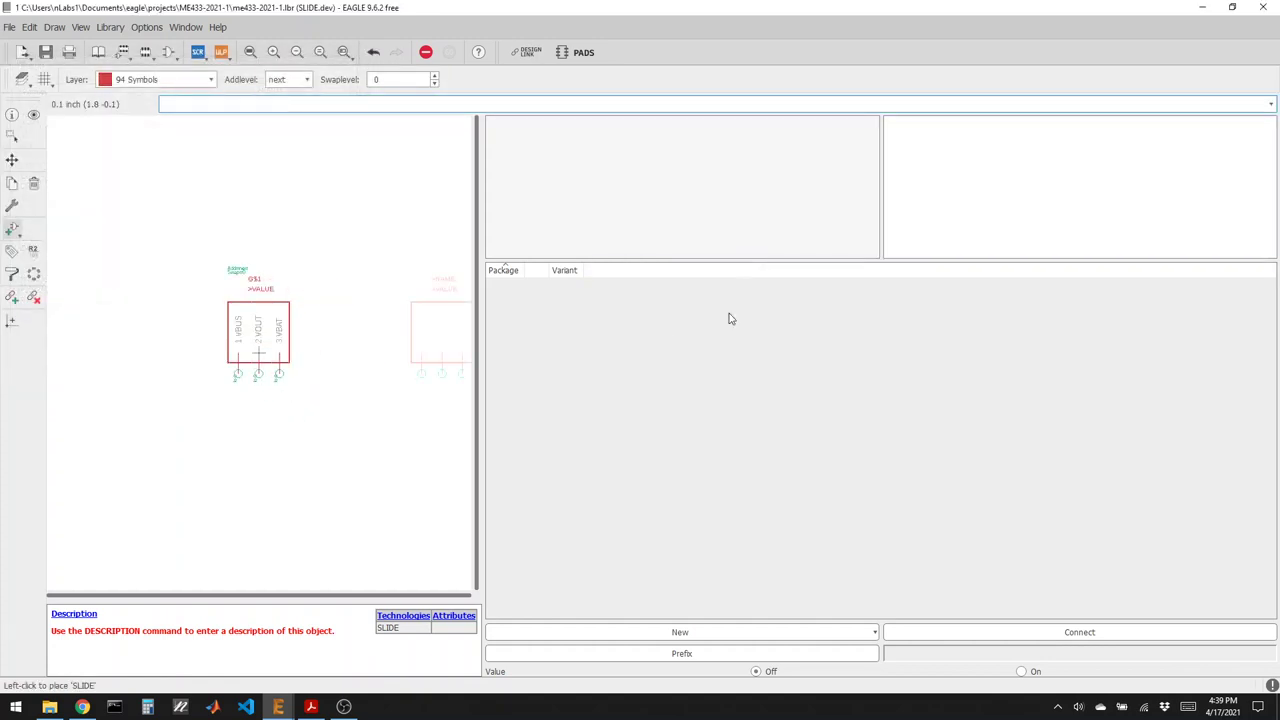
Create a package variant for the device using the SLIDE footprint, leaving the variant name empty.
left_click(703, 631)
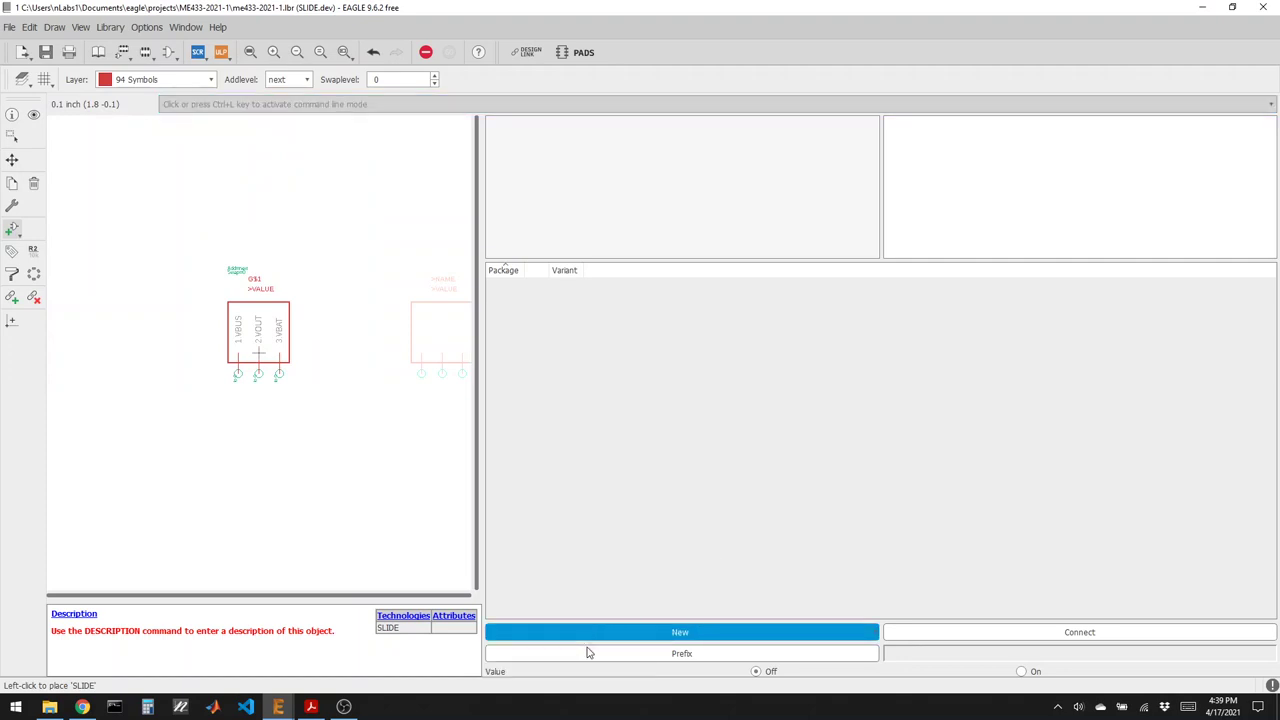
left_click(588, 648)
scroll(483, 535, "down", 10)
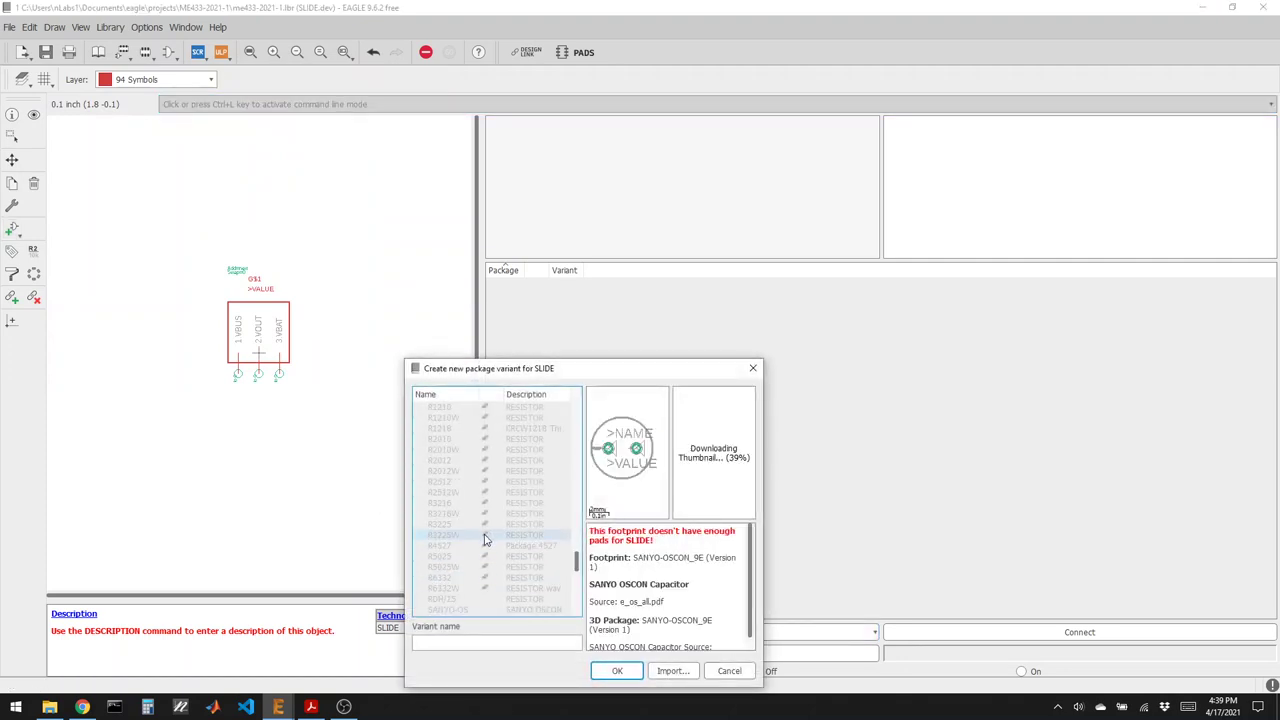
scroll(485, 540, "down", 5)
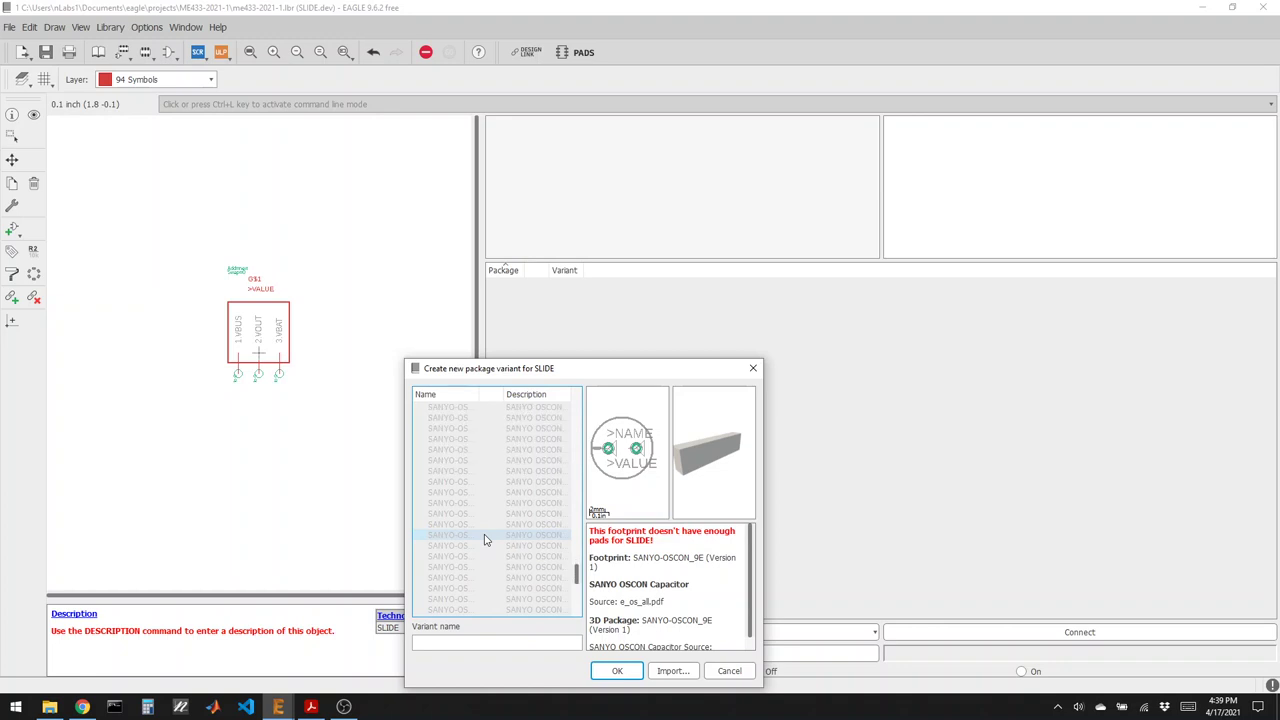
left_click(480, 556)
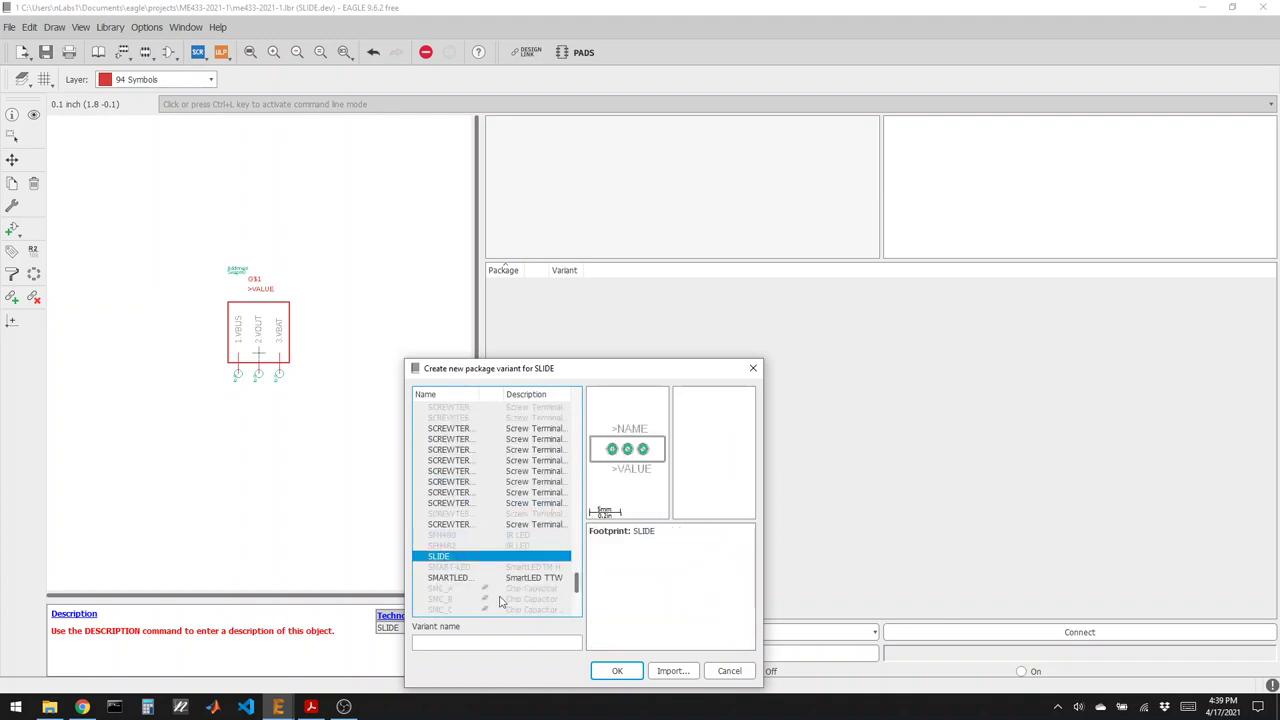
left_click(617, 671)
Connect pins 1.VBUS, 2.VOUT and 3.VBAT to pads 1, 2 and 3, and save the library.
left_click(1103, 637)
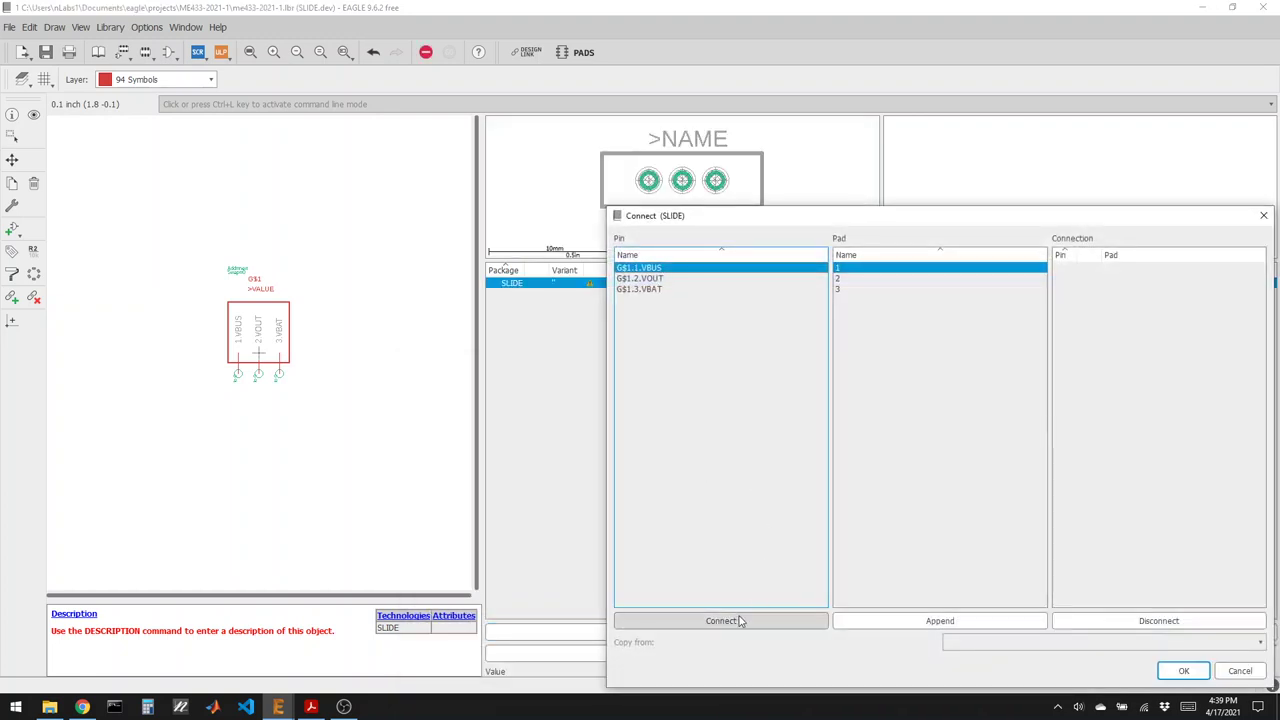
left_click(731, 622)
left_click(731, 622)
left_click(731, 622)
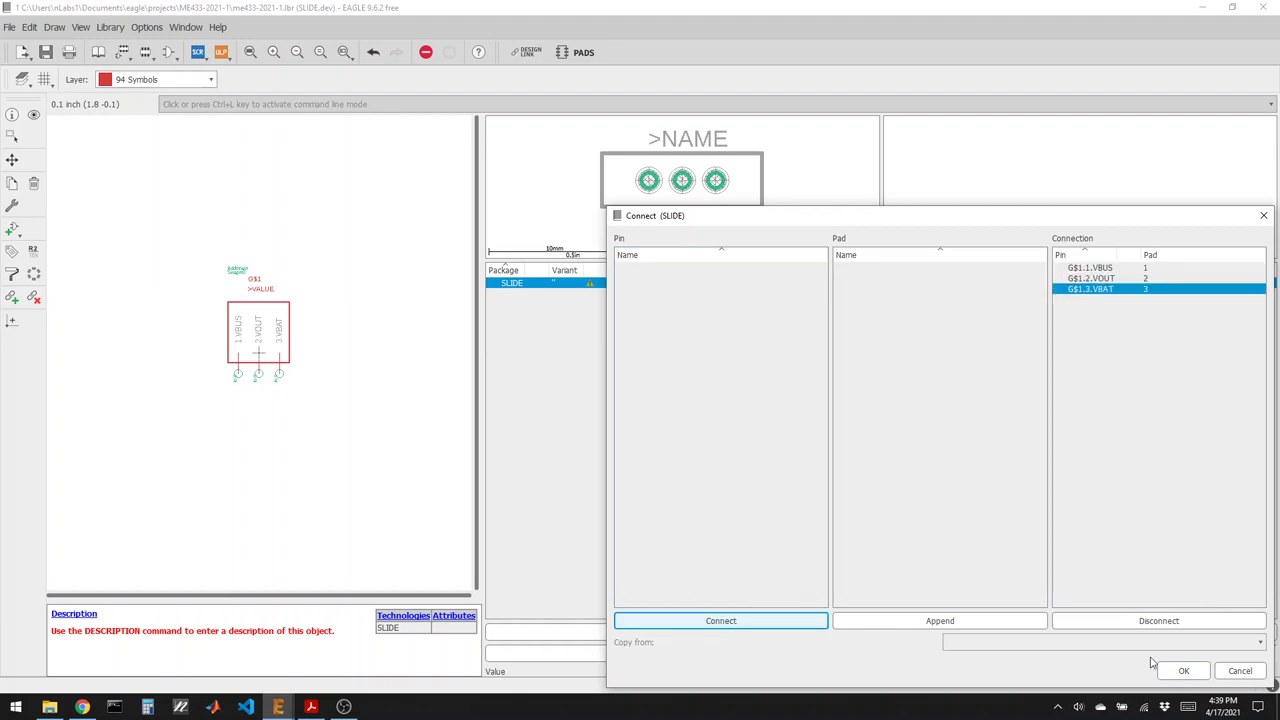
left_click(1183, 671)
left_click(45, 52)
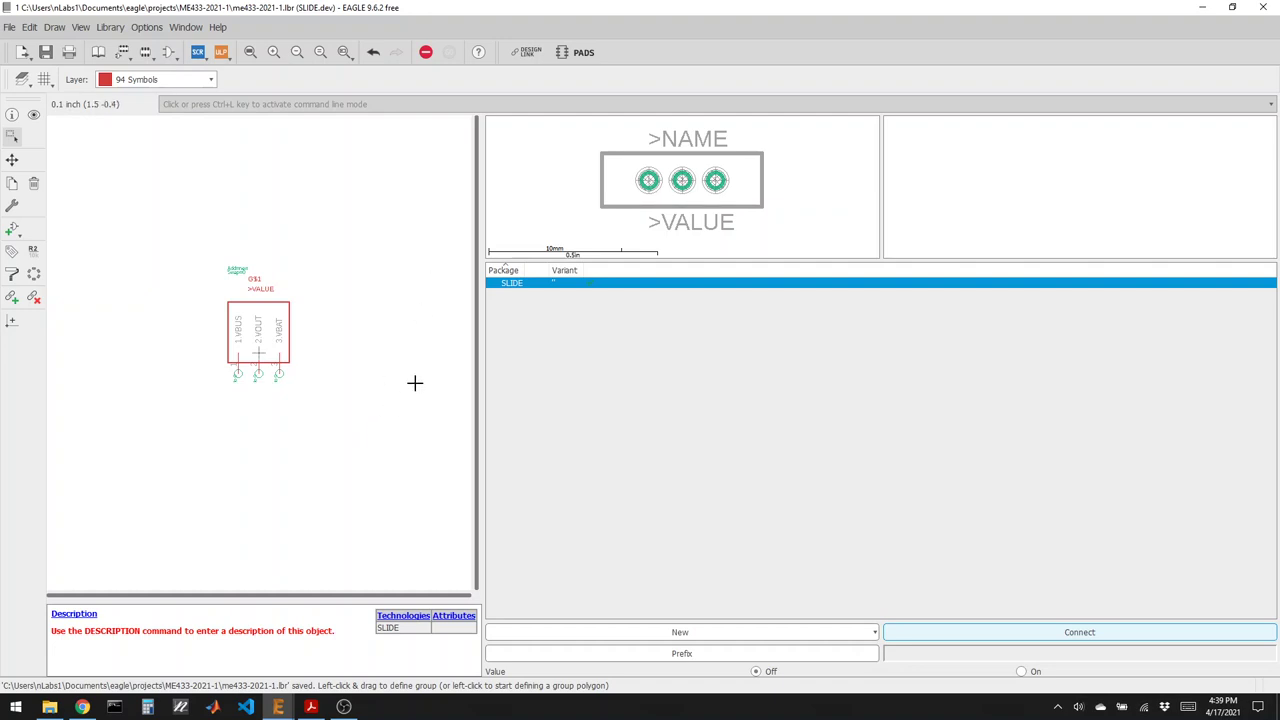
Create a new symbol named POLOLU3V3 in the library.
left_click(168, 52)
left_click(107, 291)
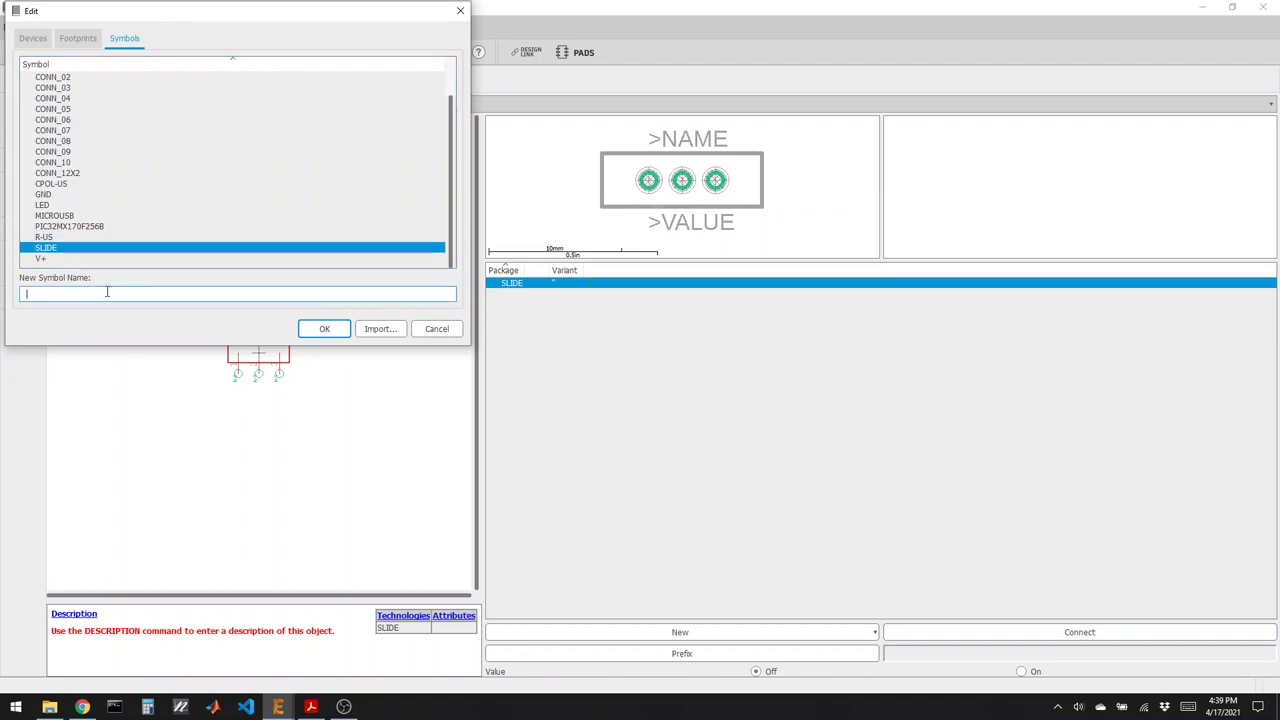
type("POLOLU3V3")
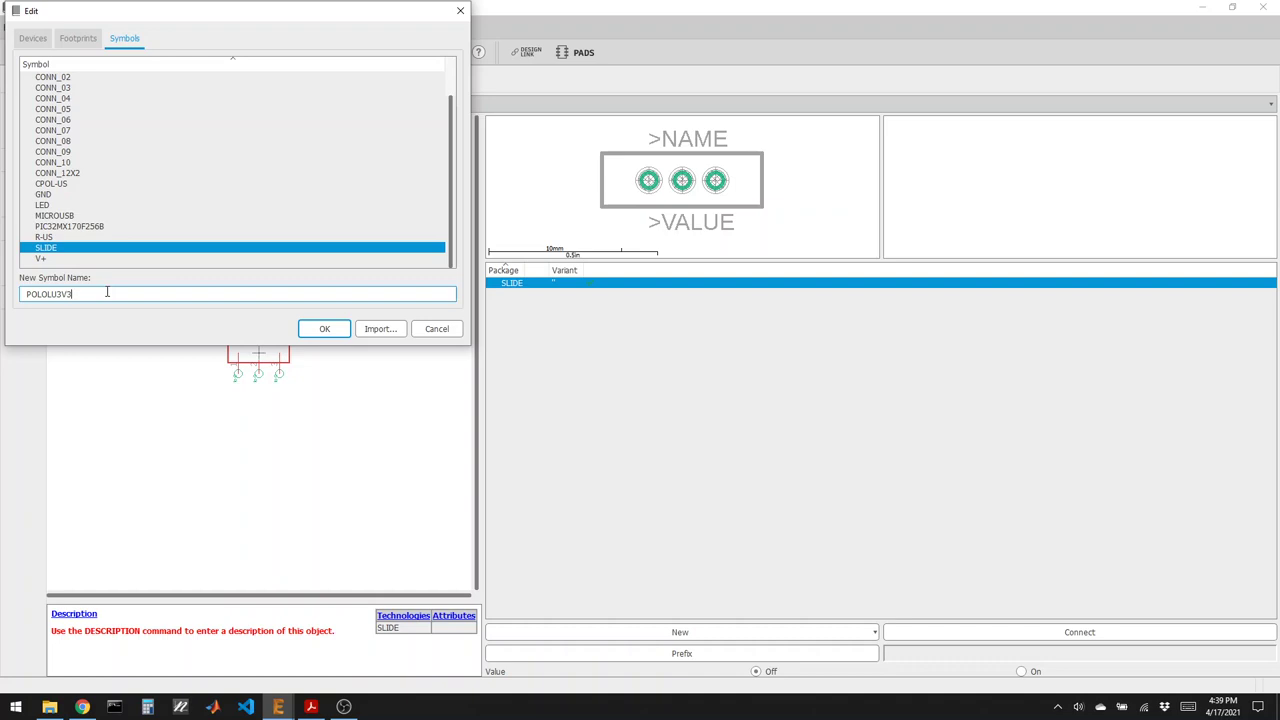
left_click(328, 329)
left_click(335, 354)
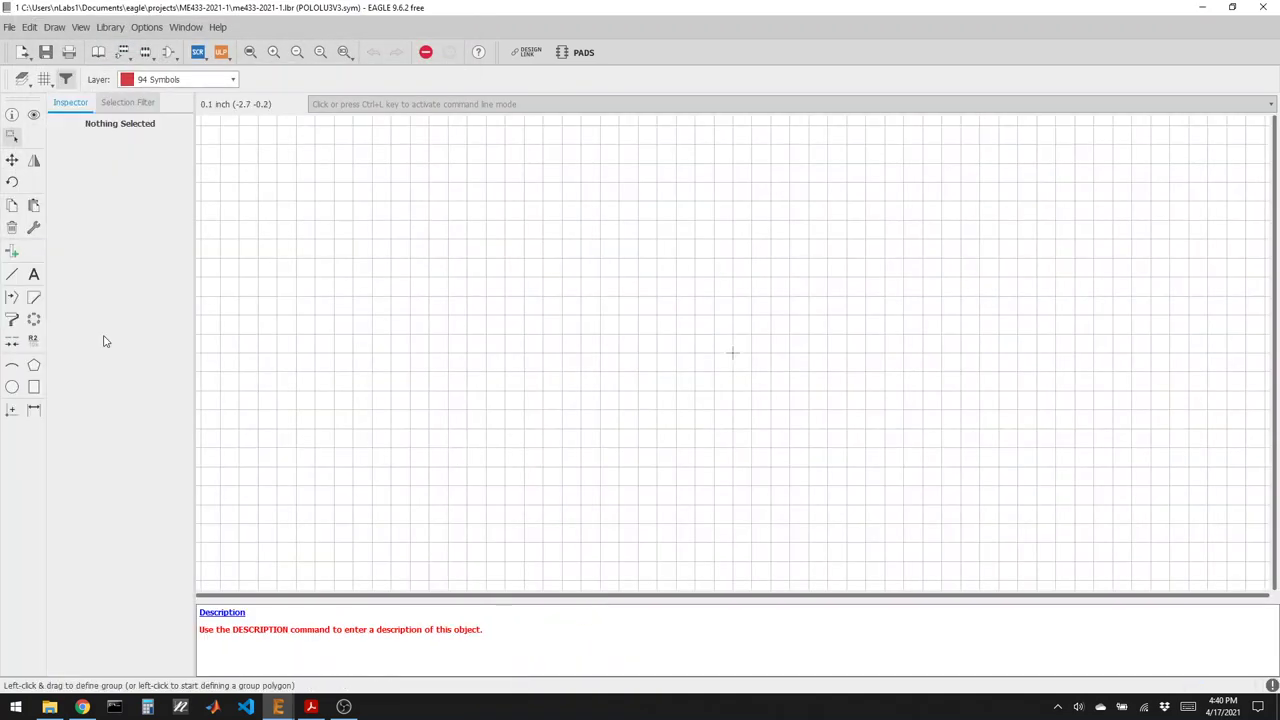
Switch to Chrome and examine the pin order on the Pololu 3.3V Step-Up/Step-Down Voltage Regulator S7V8F3 page.
left_click(13, 253)
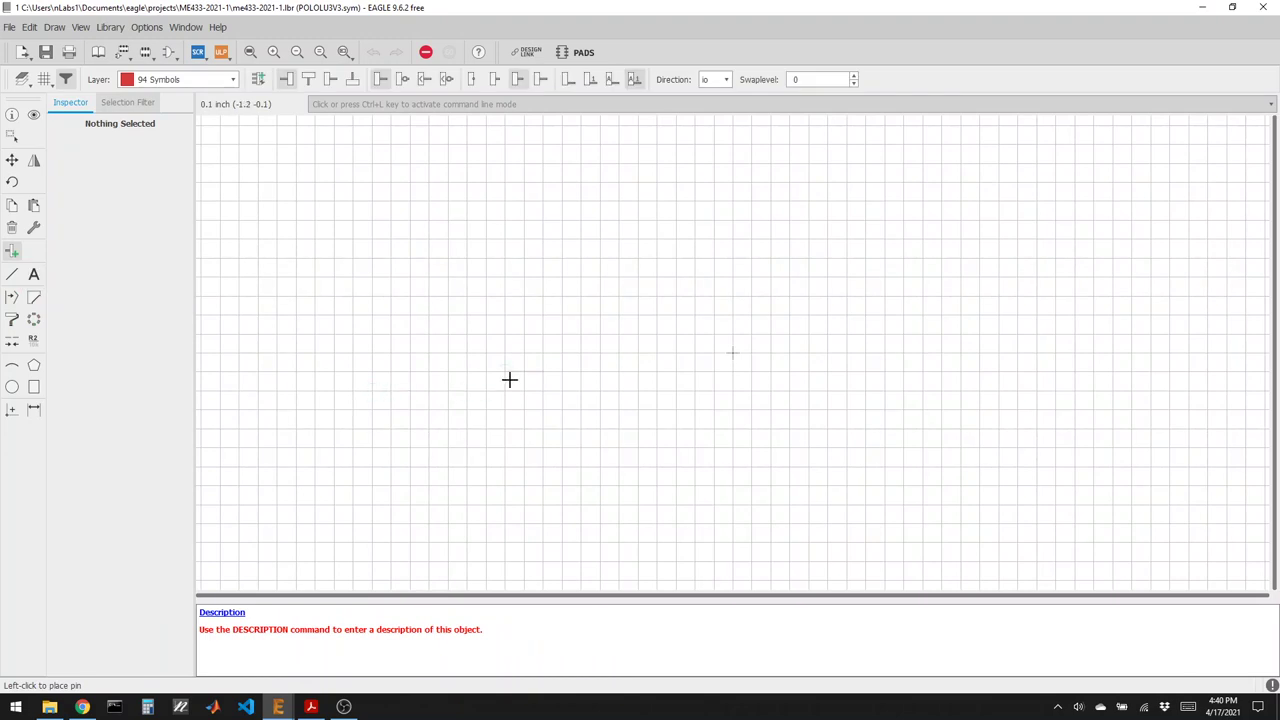
left_click(82, 707)
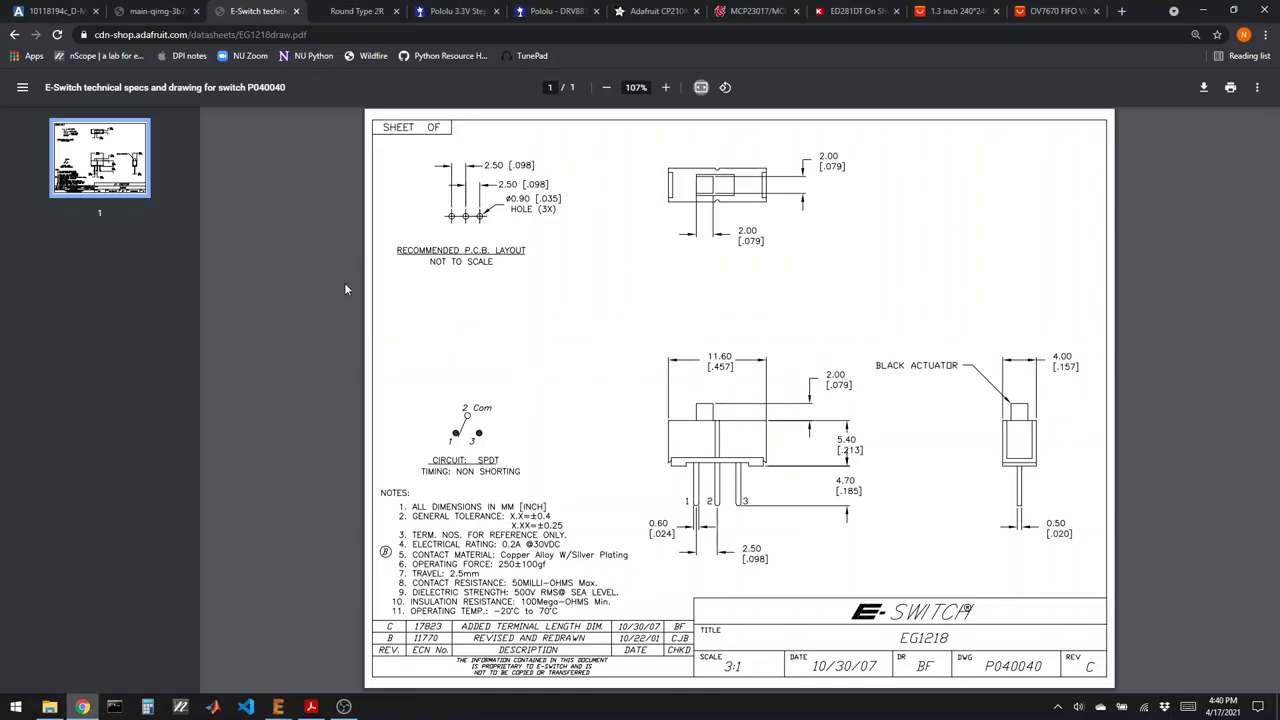
left_click(390, 10)
left_click_drag(432, 10, 335, 10)
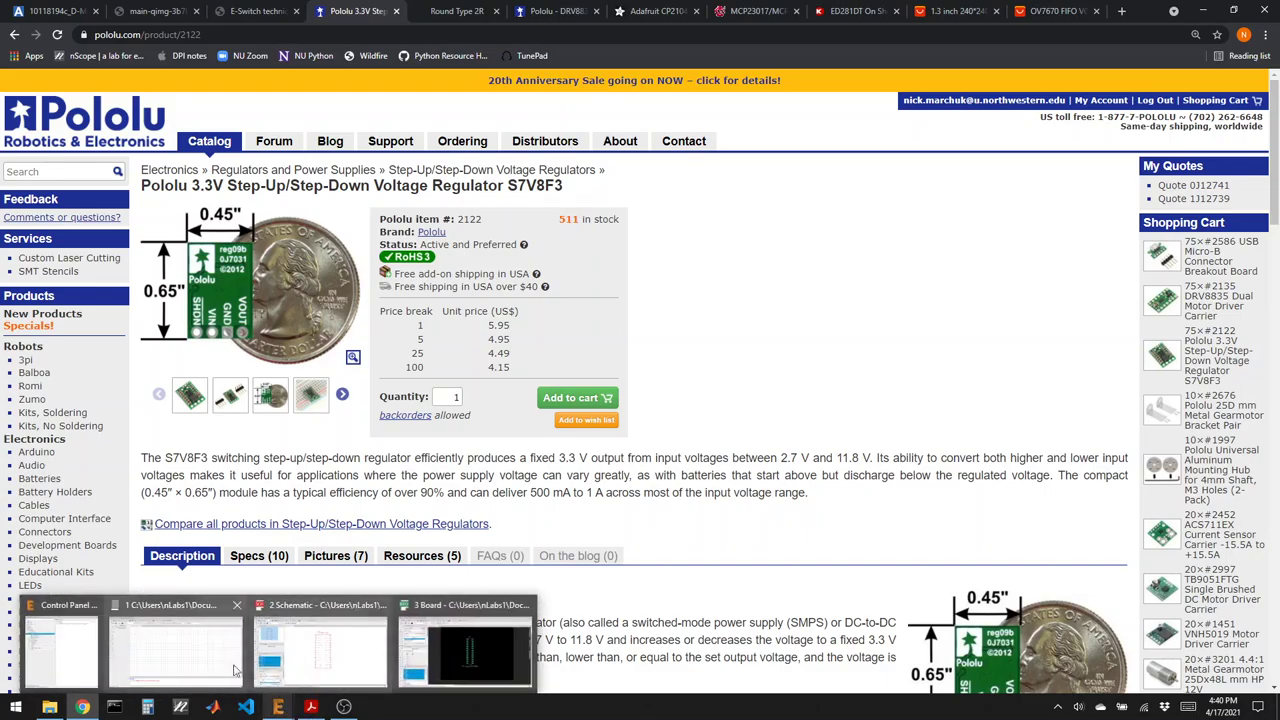
Switch back to the EAGLE symbol editor and place four pins in a vertical column at x = -0.2 inch, spaced 0.2 inch apart.
left_click(480, 645)
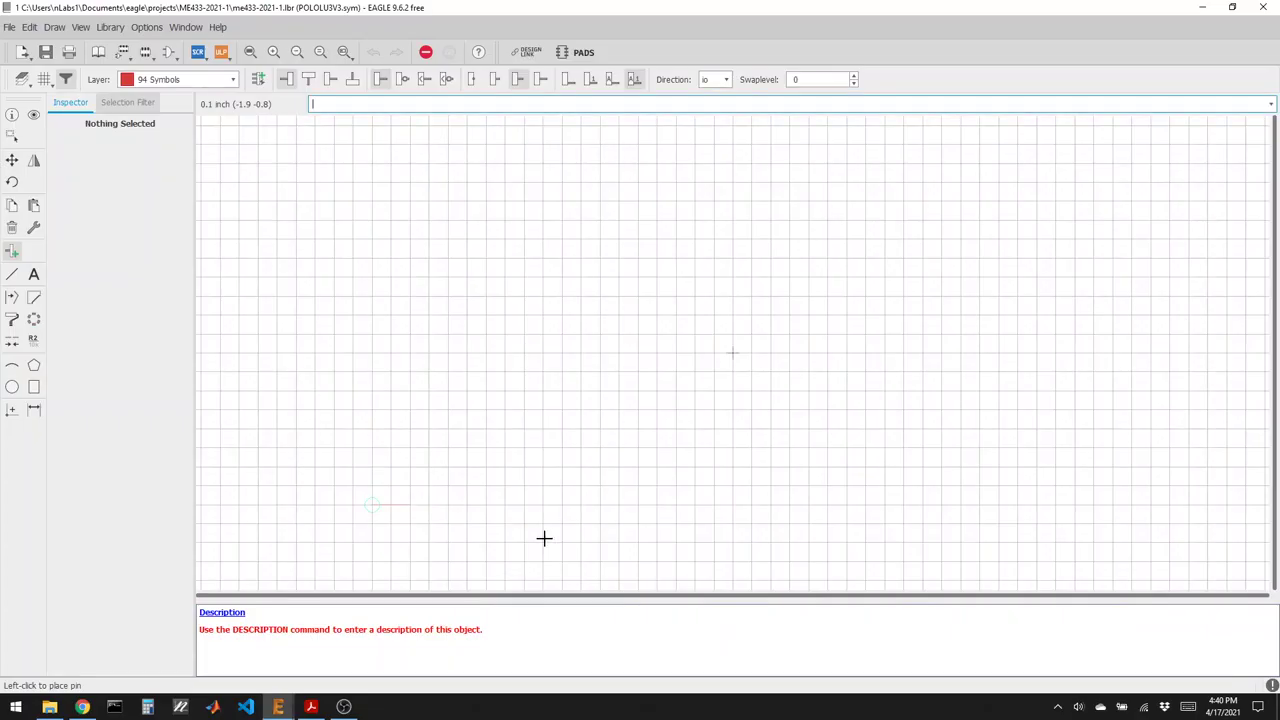
left_click(686, 302)
left_click(686, 332)
left_click(689, 371)
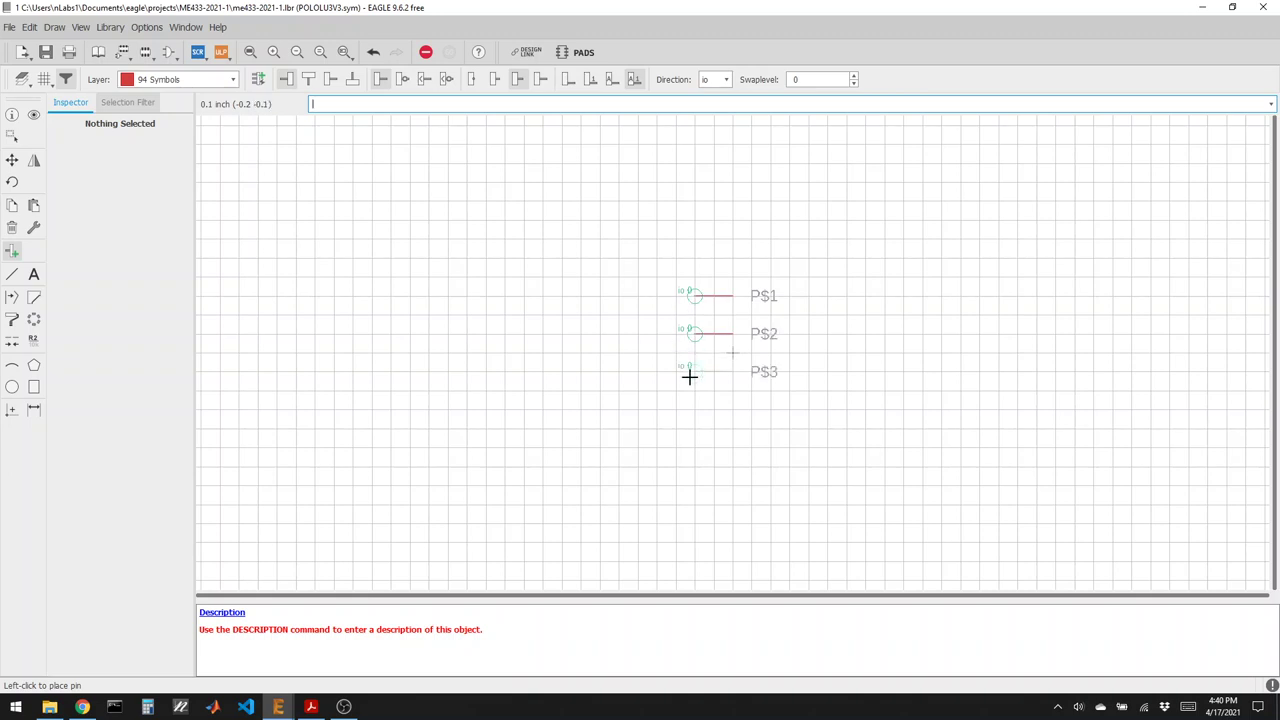
left_click(690, 410)
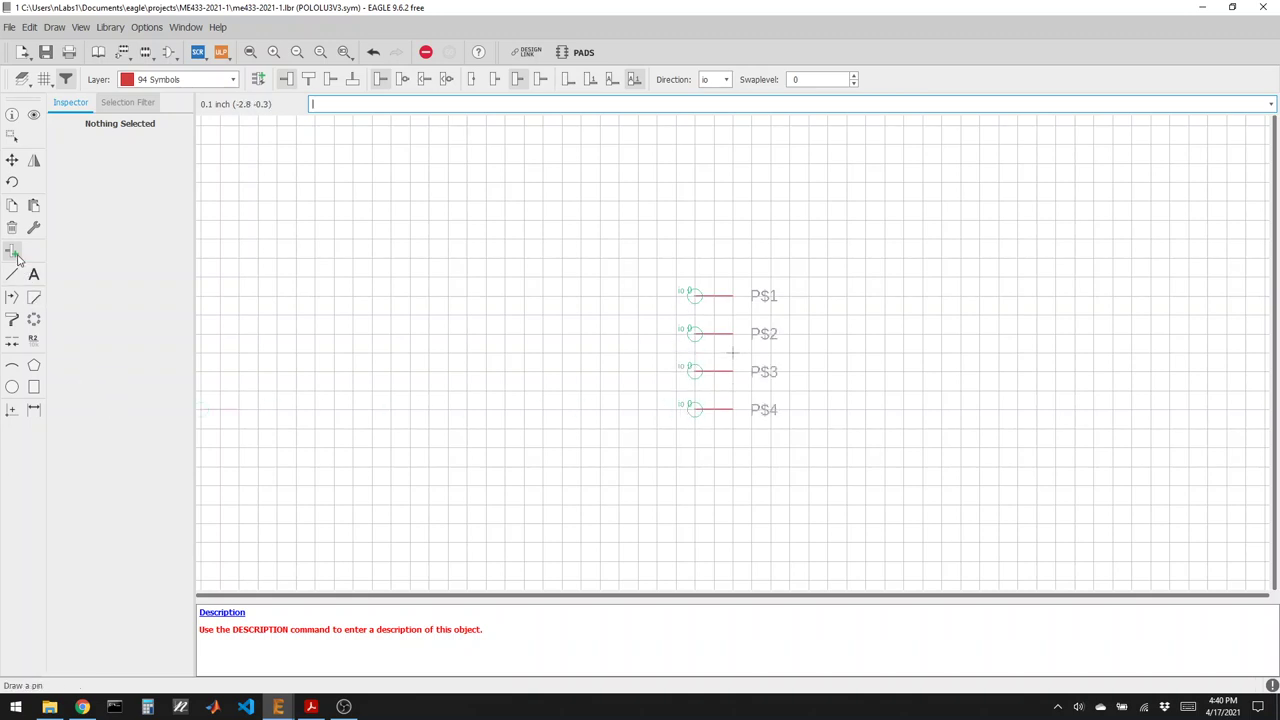
Name the four pins 1.VOUT, 2.GND, 3.VIN and 4.SHDN from top to bottom.
left_click(34, 340)
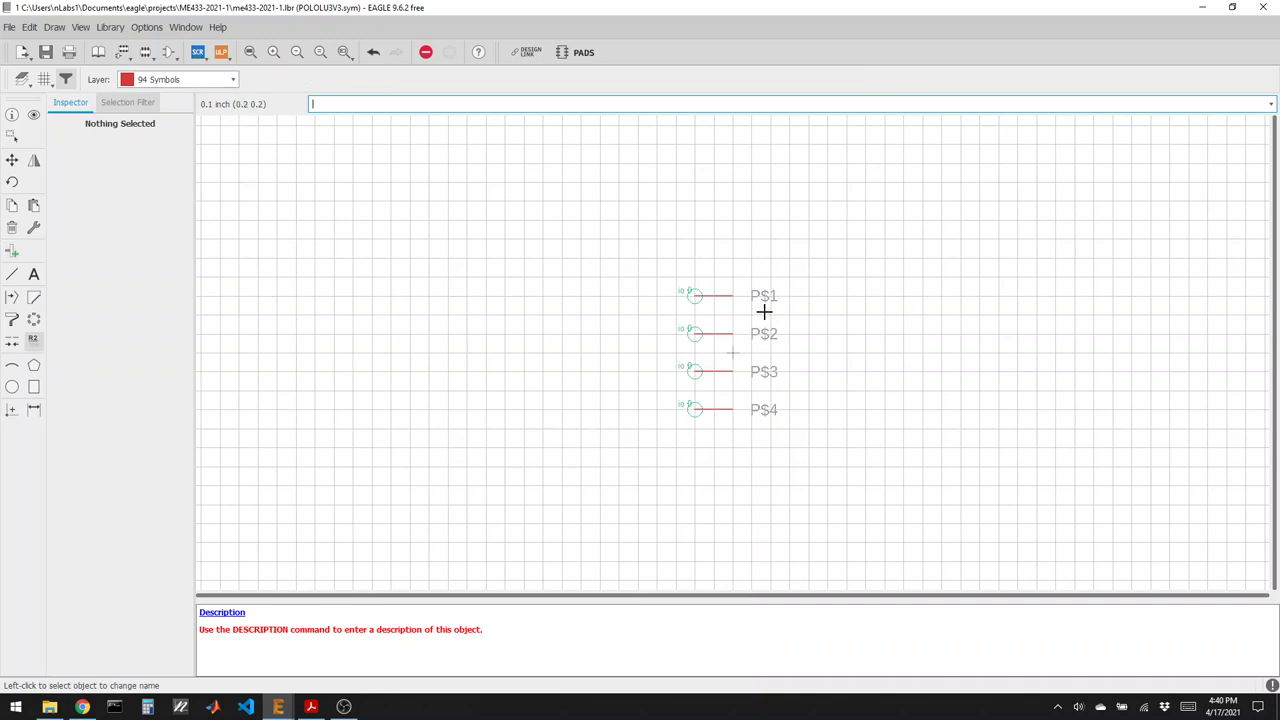
left_click(694, 297)
type("1.VOUT")
key("Return")
left_click(699, 347)
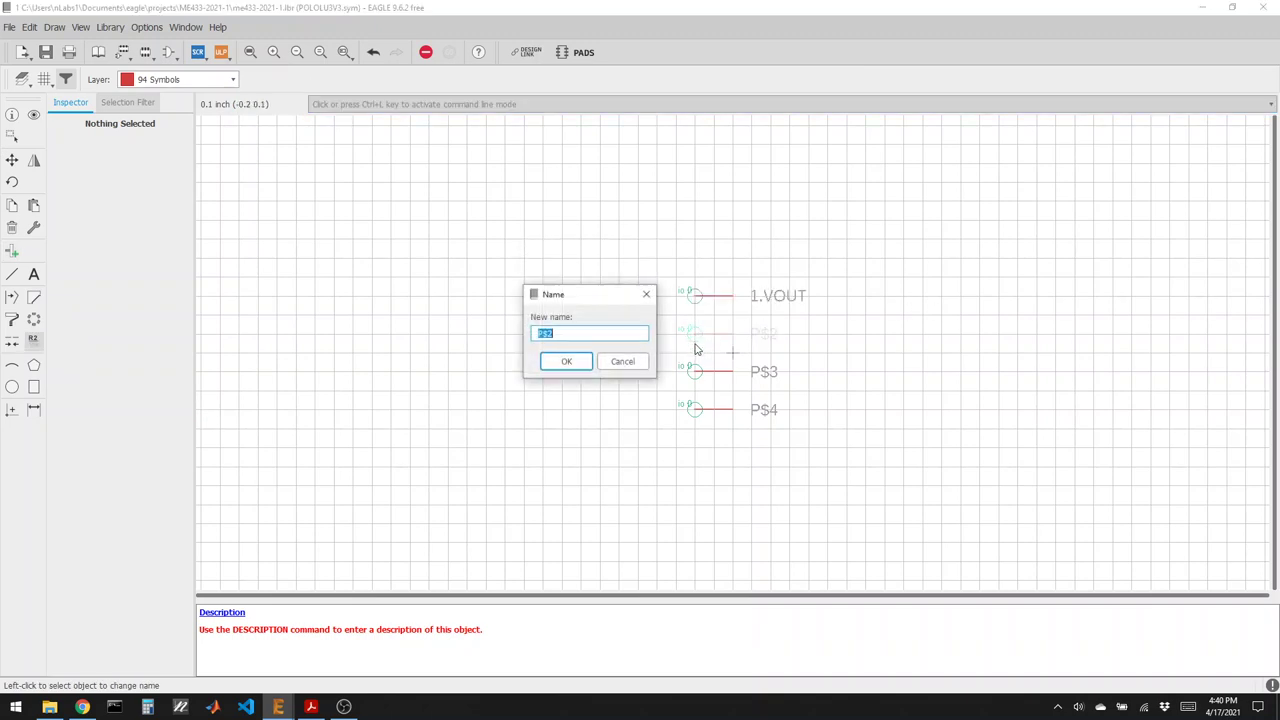
type("2.GND")
key("Return")
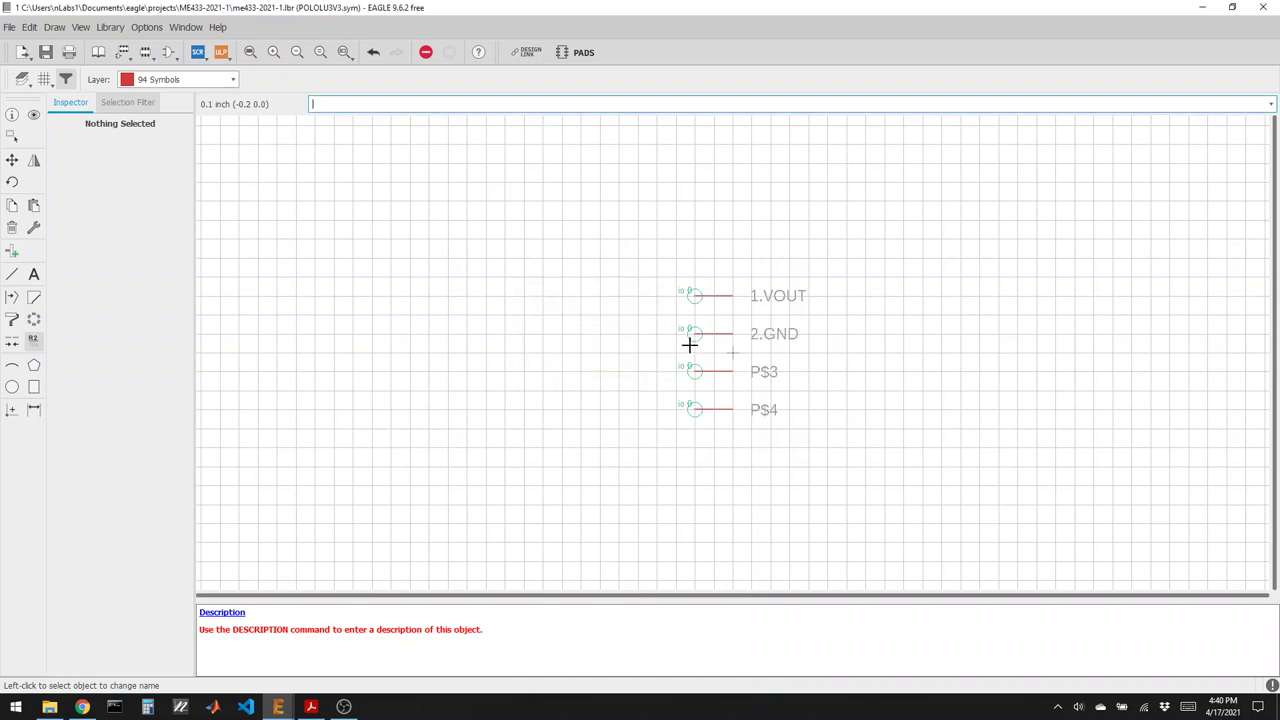
left_click(692, 374)
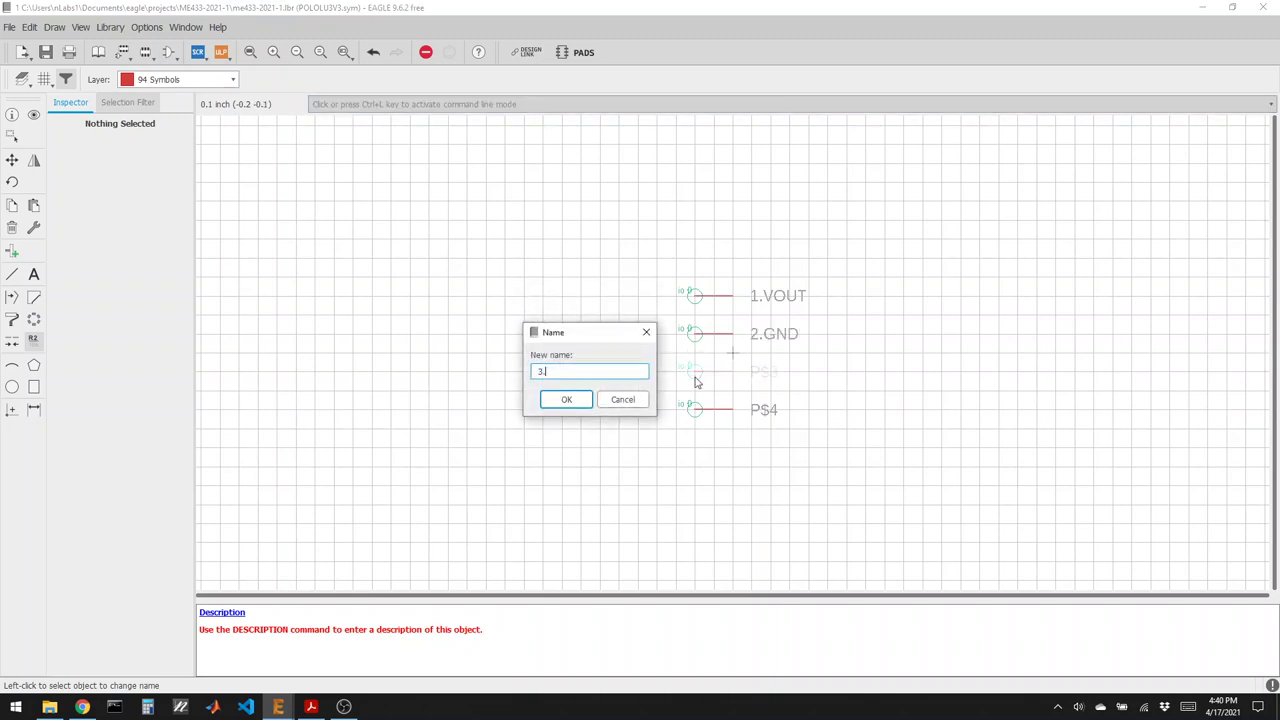
type("3.VIN")
key("Return")
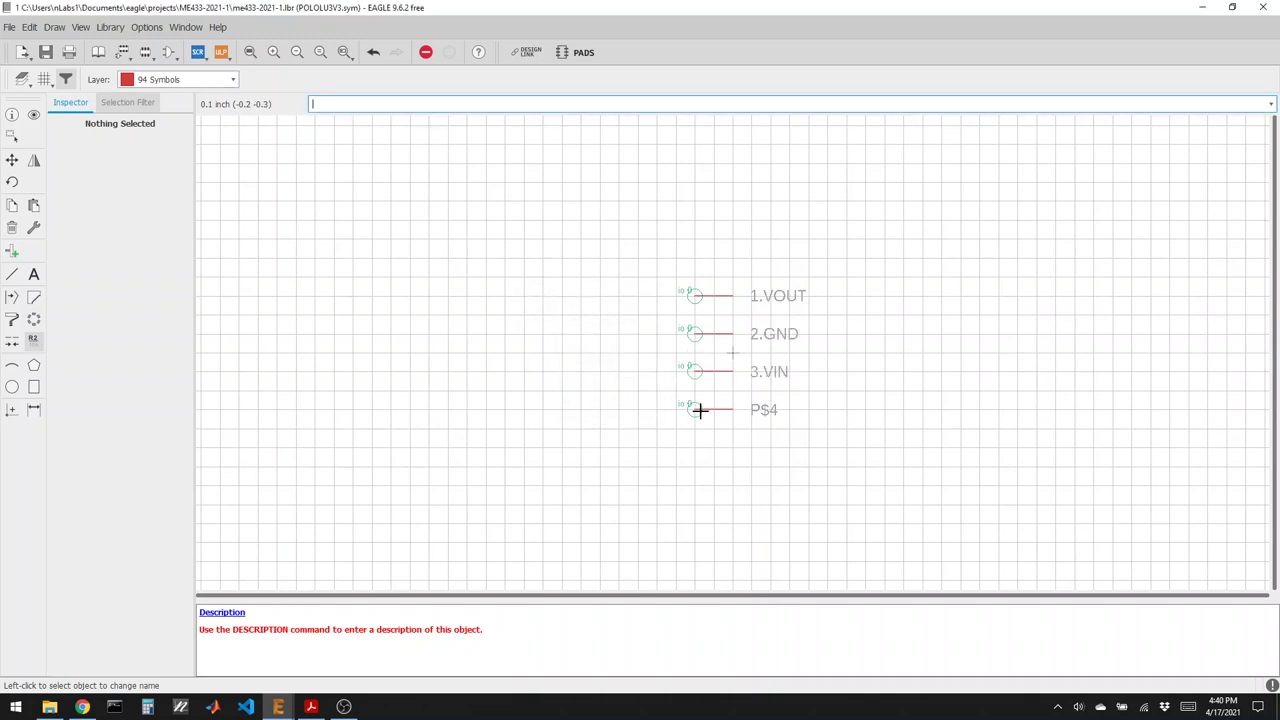
left_click(700, 410)
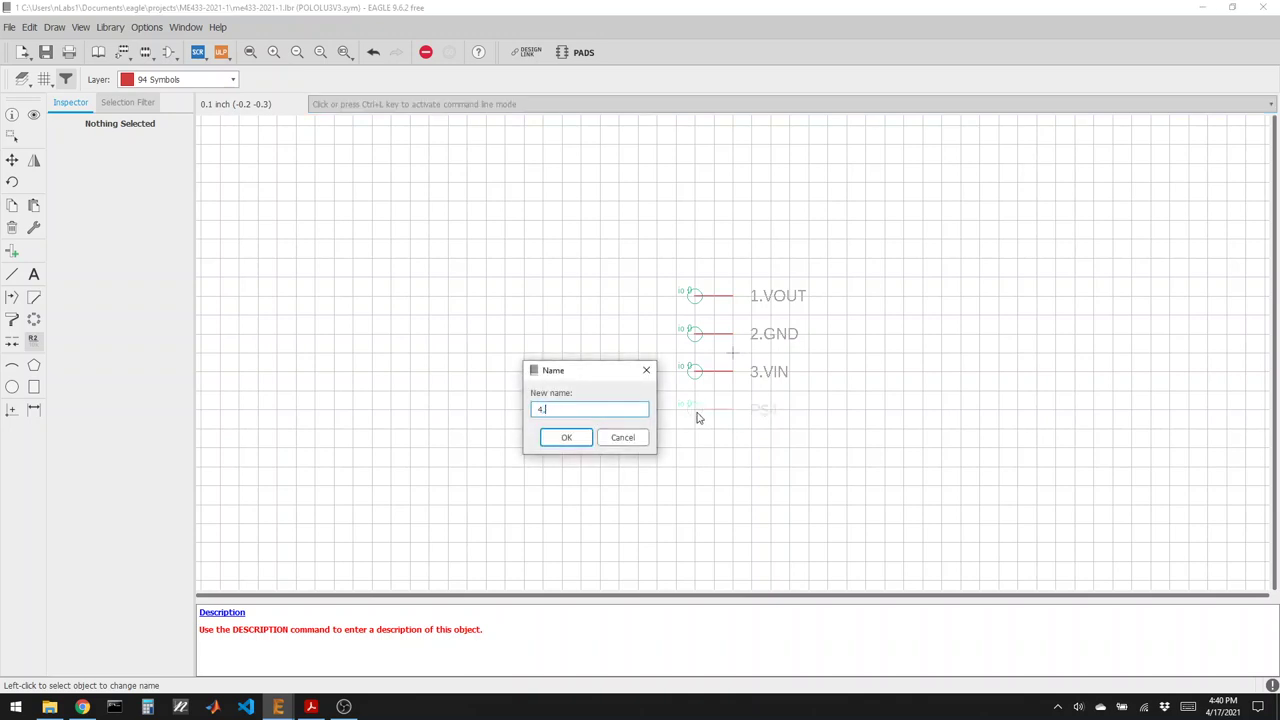
key("Return")
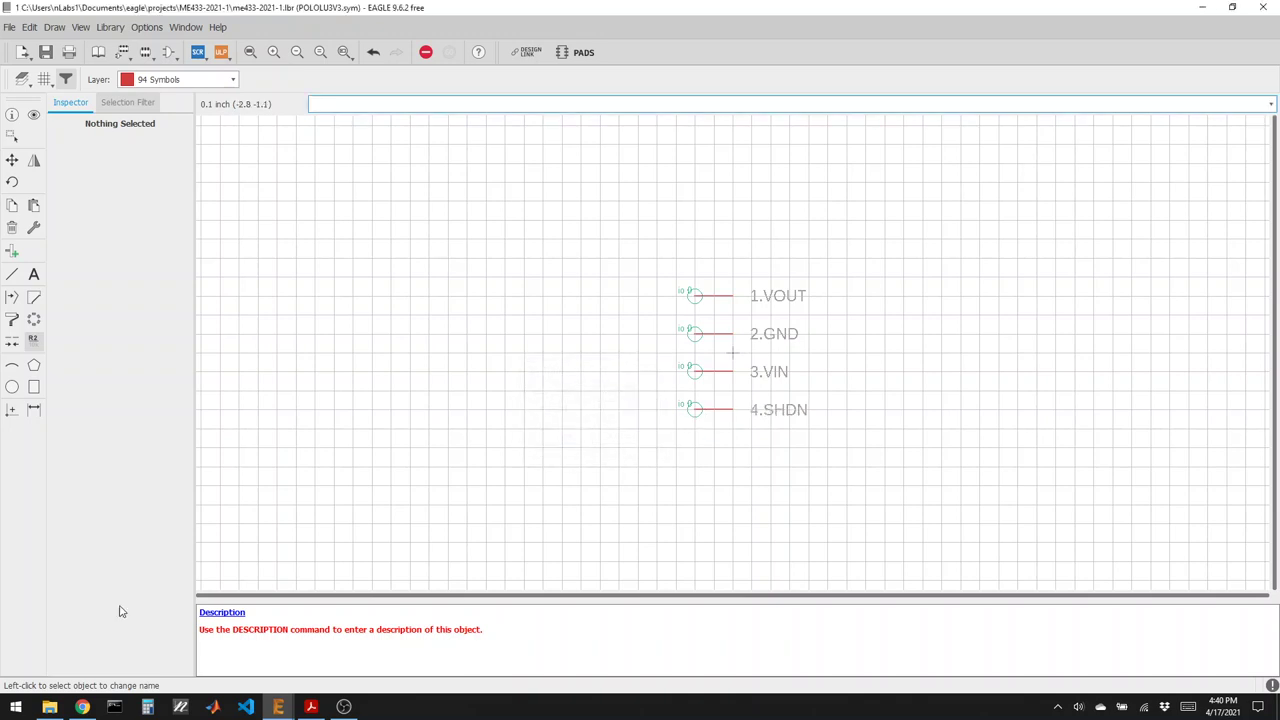
Draw a 0.6 by 0.8 inch rectangular outline enclosing the four pin names of the POLOLU3V3 symbol.
left_click(83, 707)
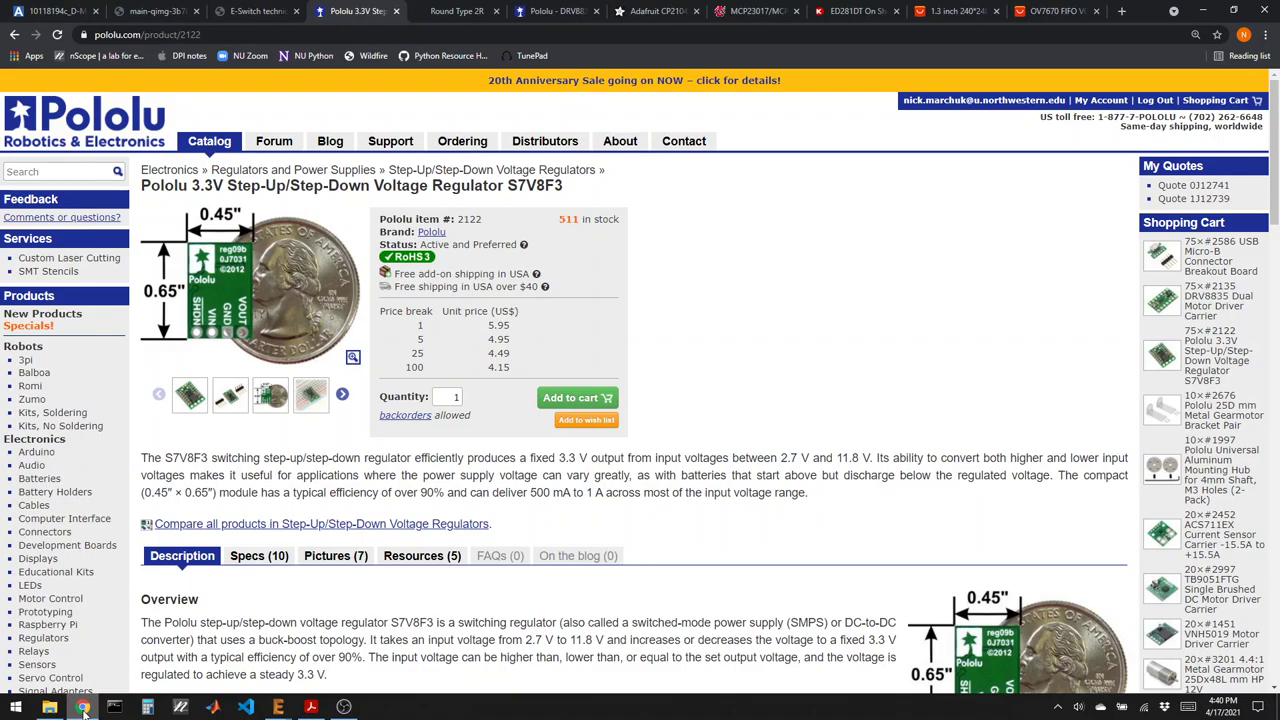
left_click(83, 707)
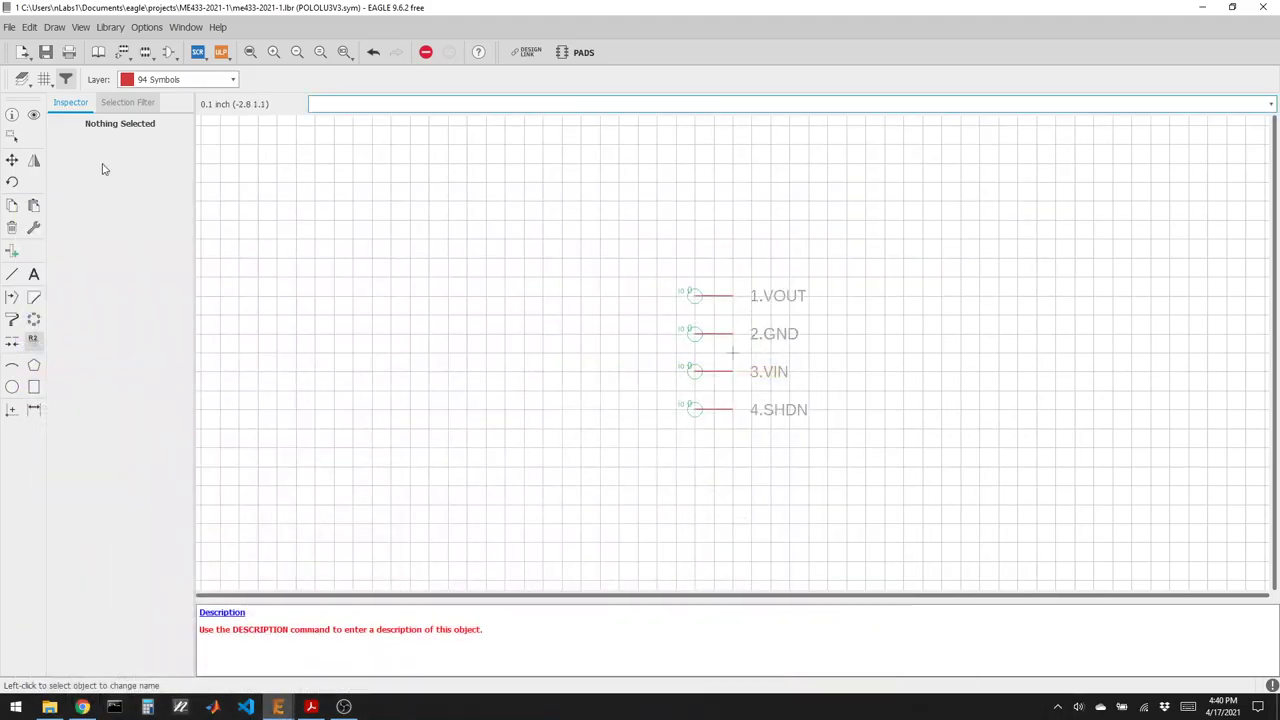
left_click(12, 276)
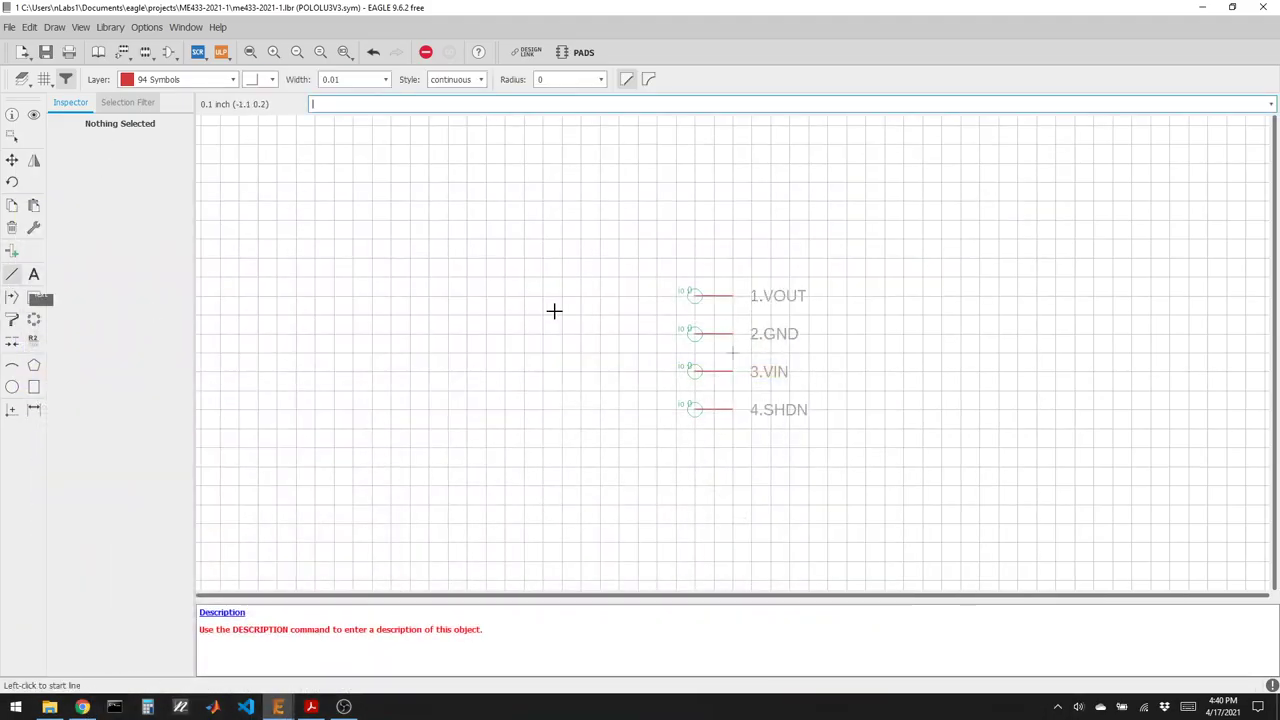
left_click(714, 278)
left_click(714, 427)
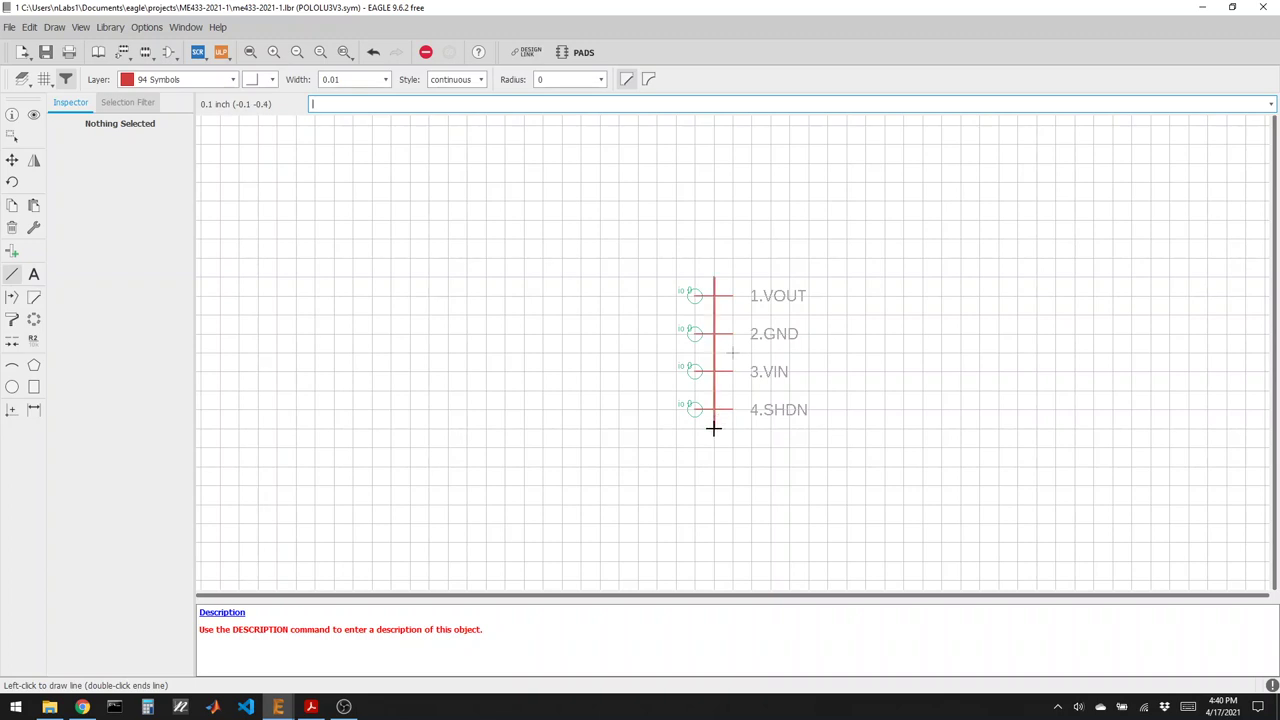
left_click(828, 428)
left_click(828, 278)
left_click(714, 278)
Add the text >NAME above the symbol outline and >VALUE below it.
left_click(33, 274)
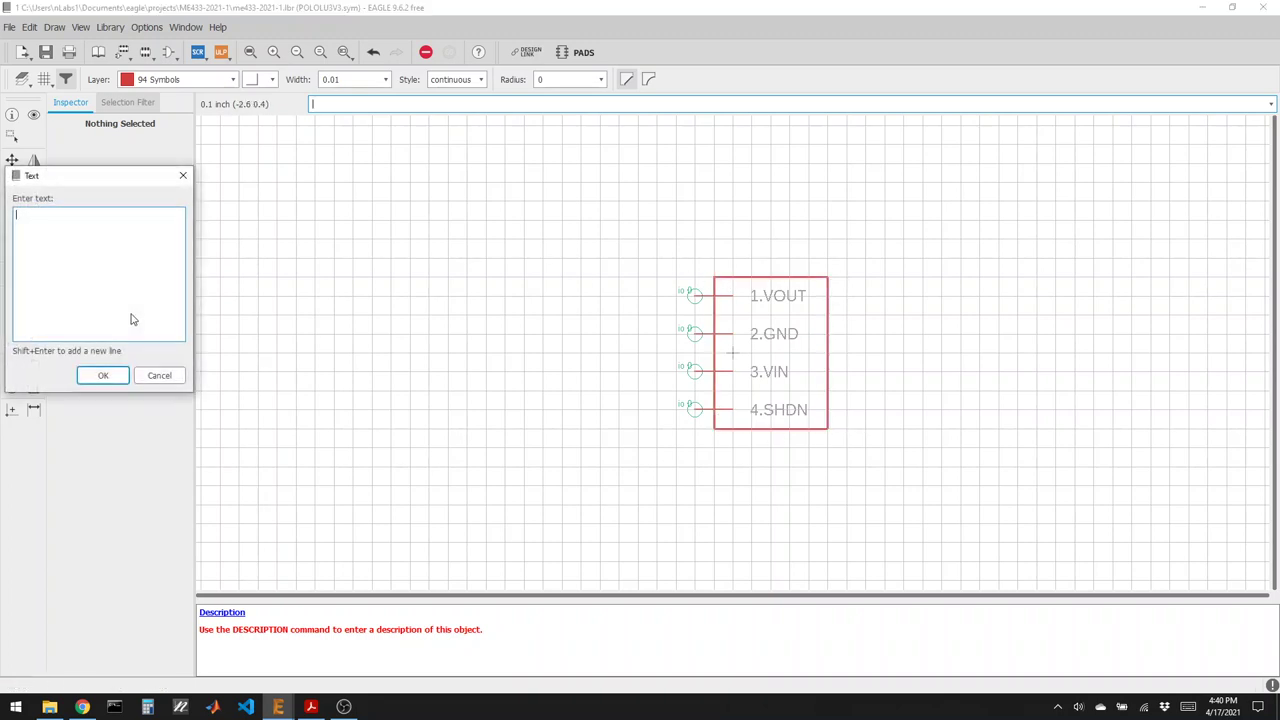
key("Return")
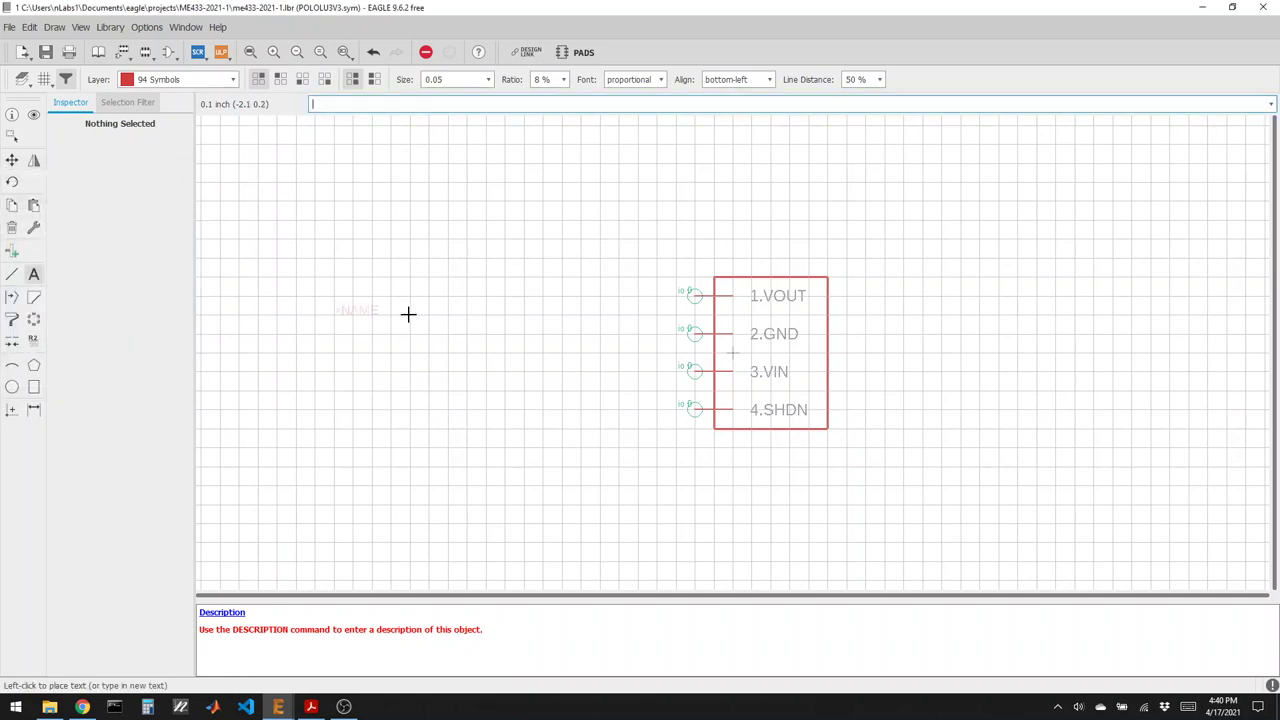
left_click(750, 258)
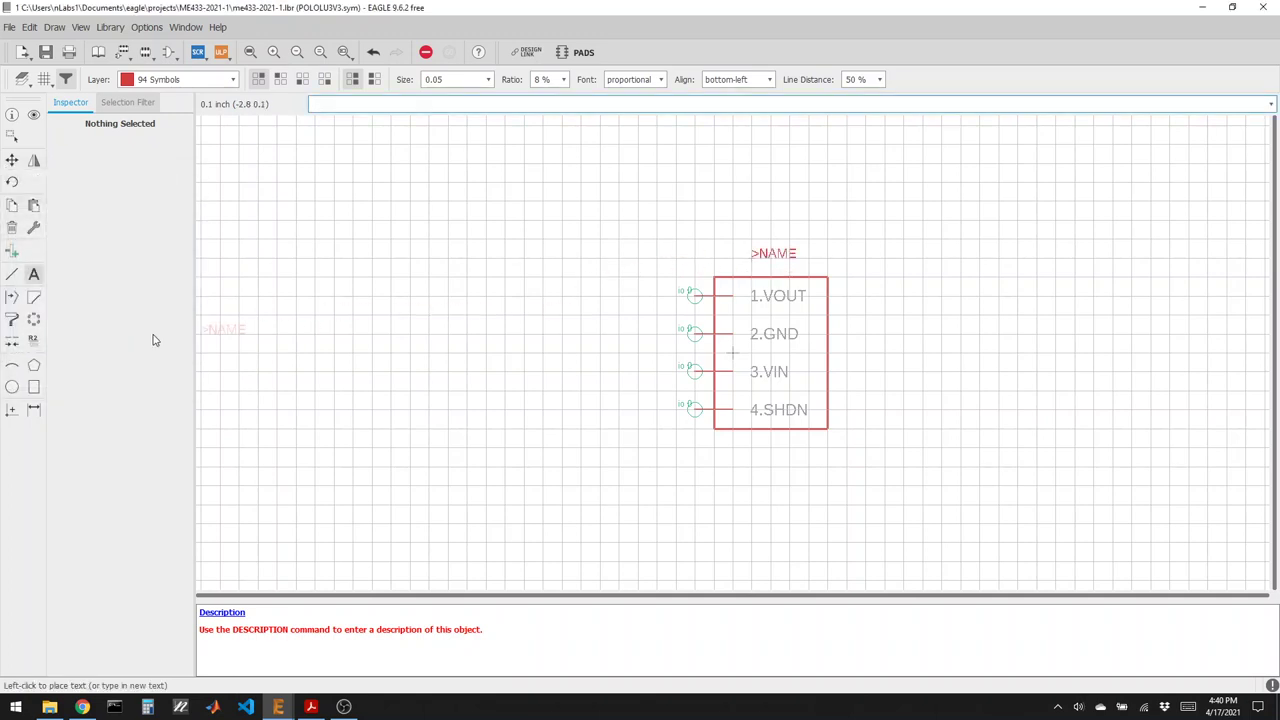
left_click(33, 274)
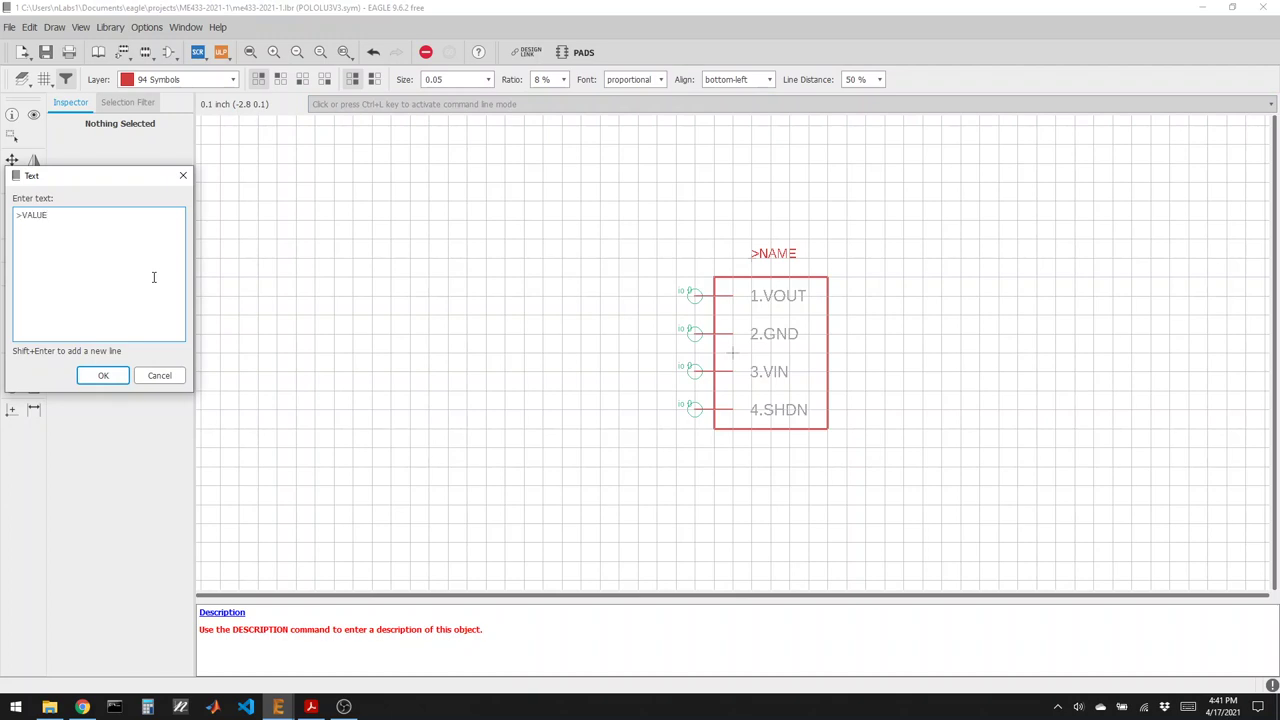
left_click(100, 375)
left_click(747, 450)
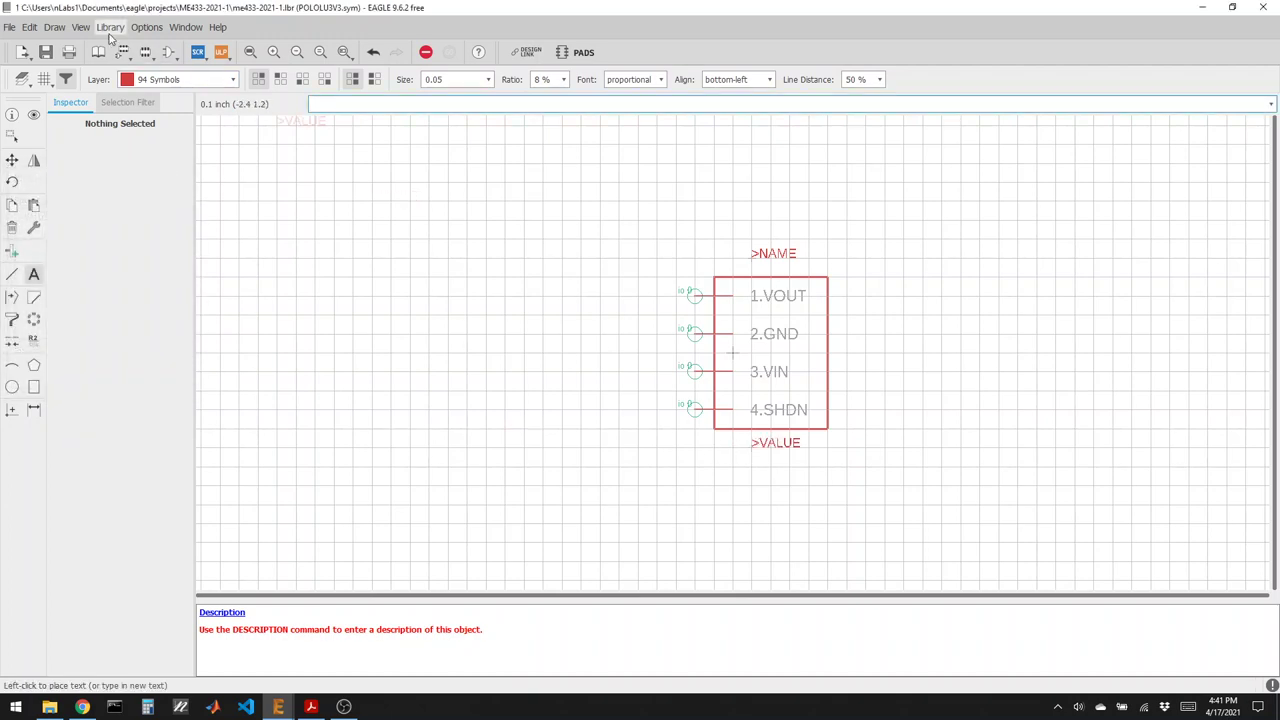
Create a new footprint named POLOLU3V3 in the library.
left_click(145, 52)
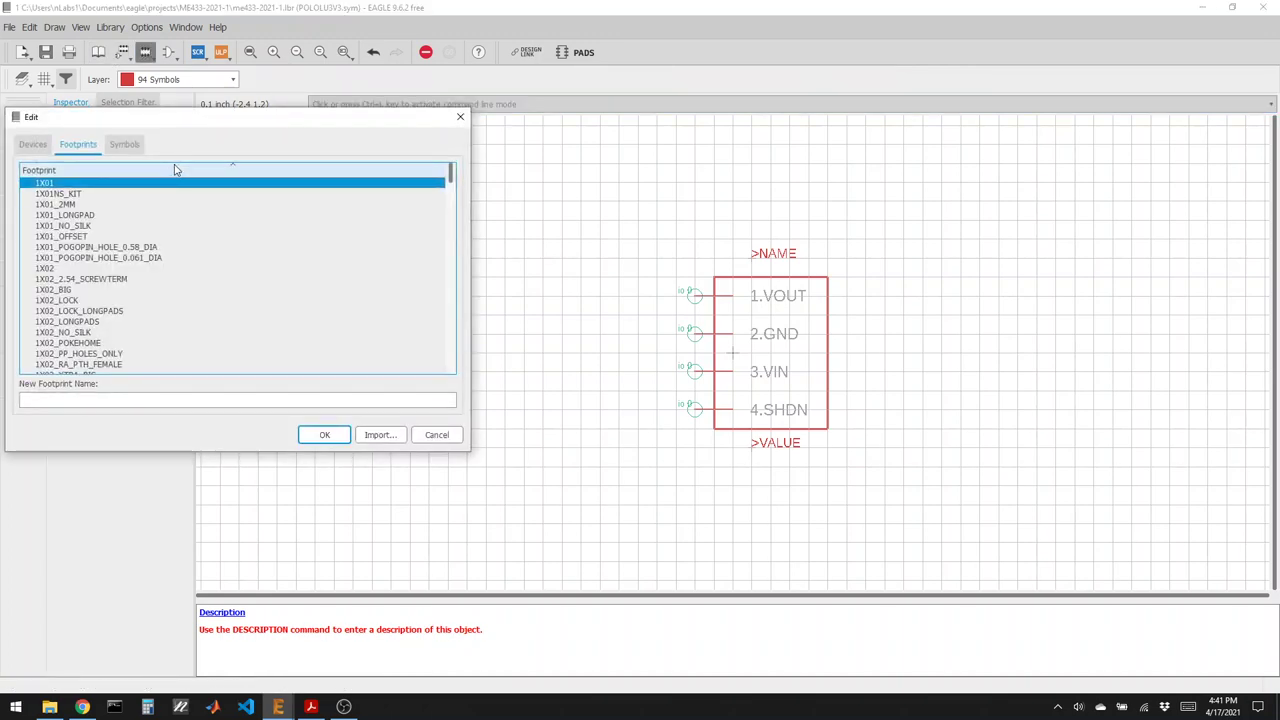
left_click(389, 400)
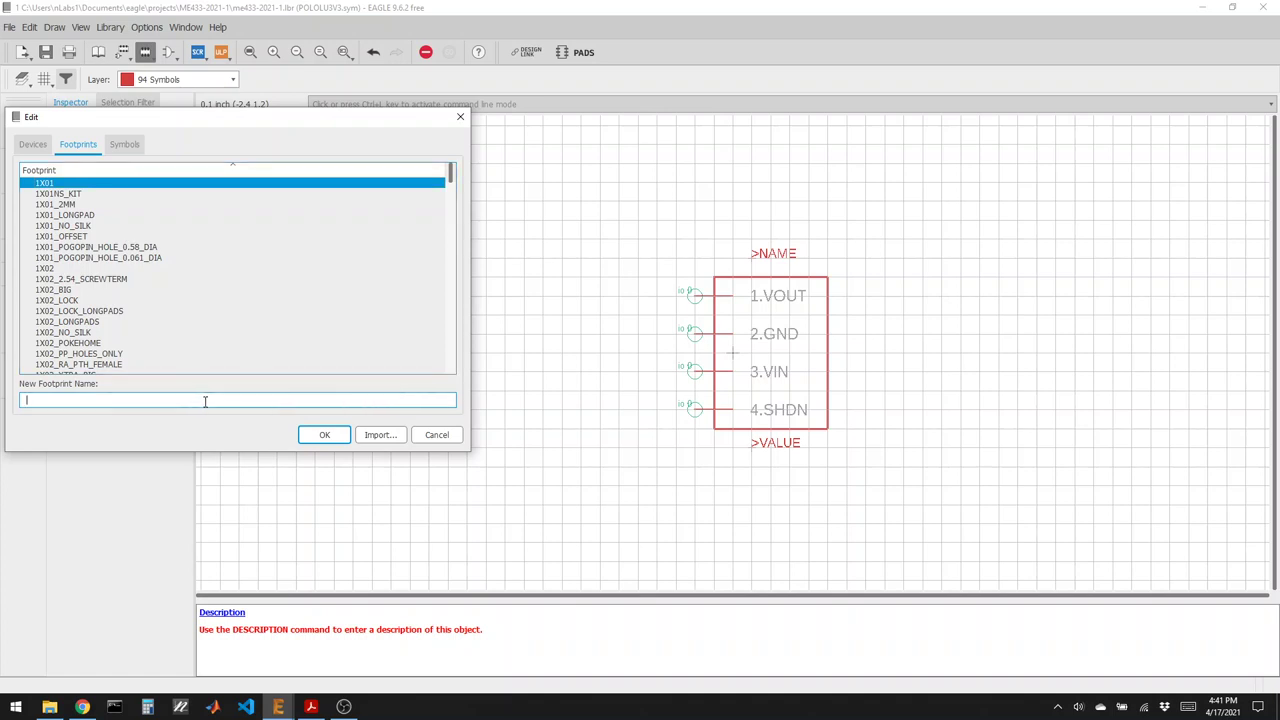
type("POLOLU3V3")
key("Return")
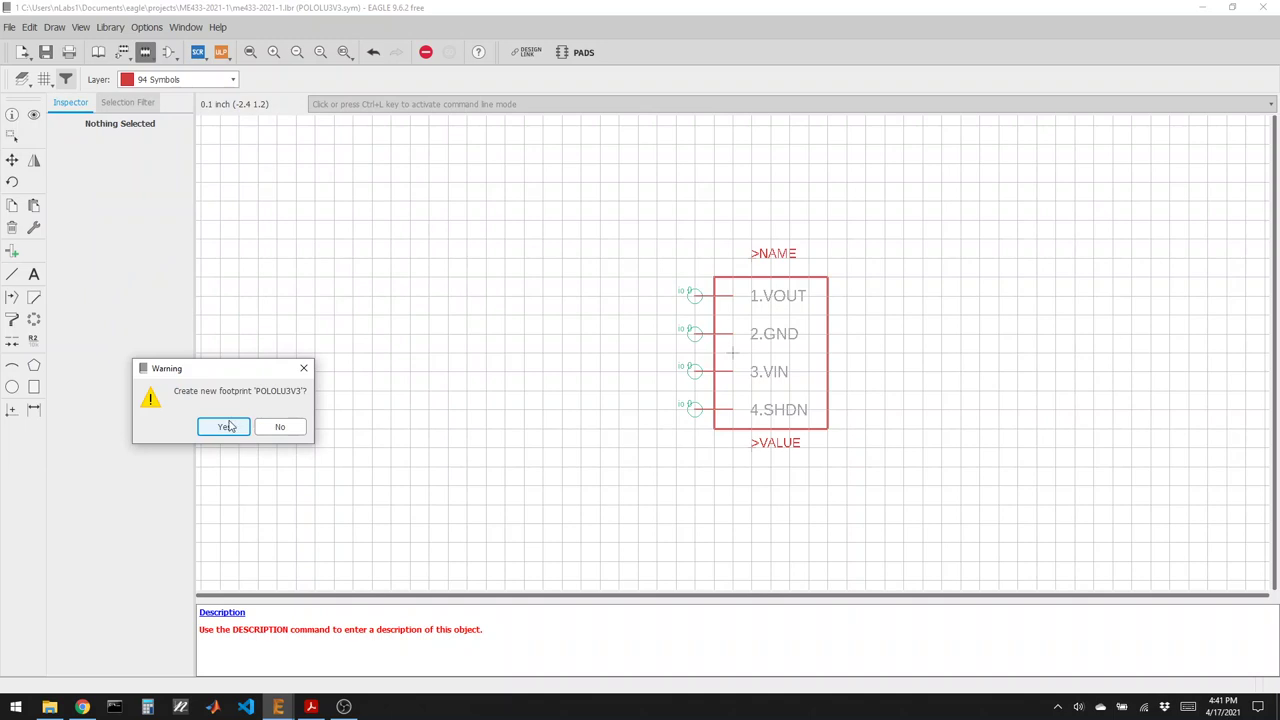
left_click(228, 426)
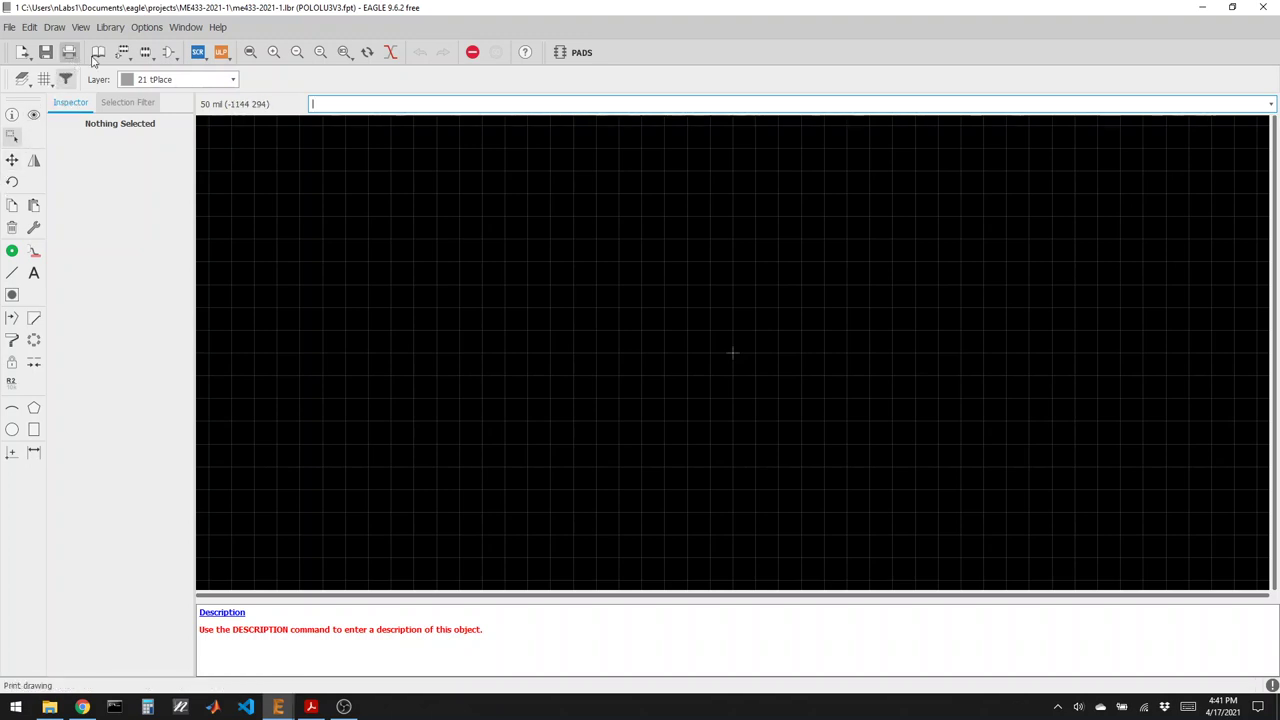
Browse the library's existing footprints and open the three-pin 1X03 footprint.
left_click(144, 53)
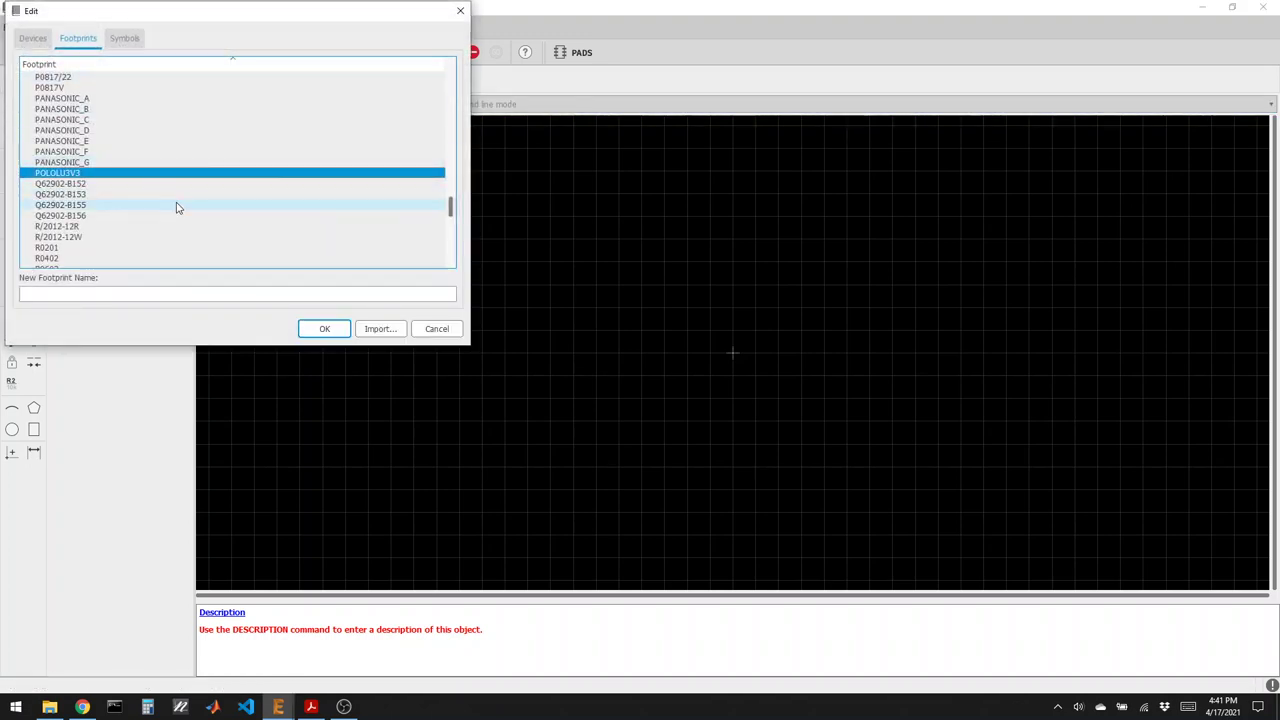
scroll(176, 208, "down", 3)
scroll(176, 208, "down", 10)
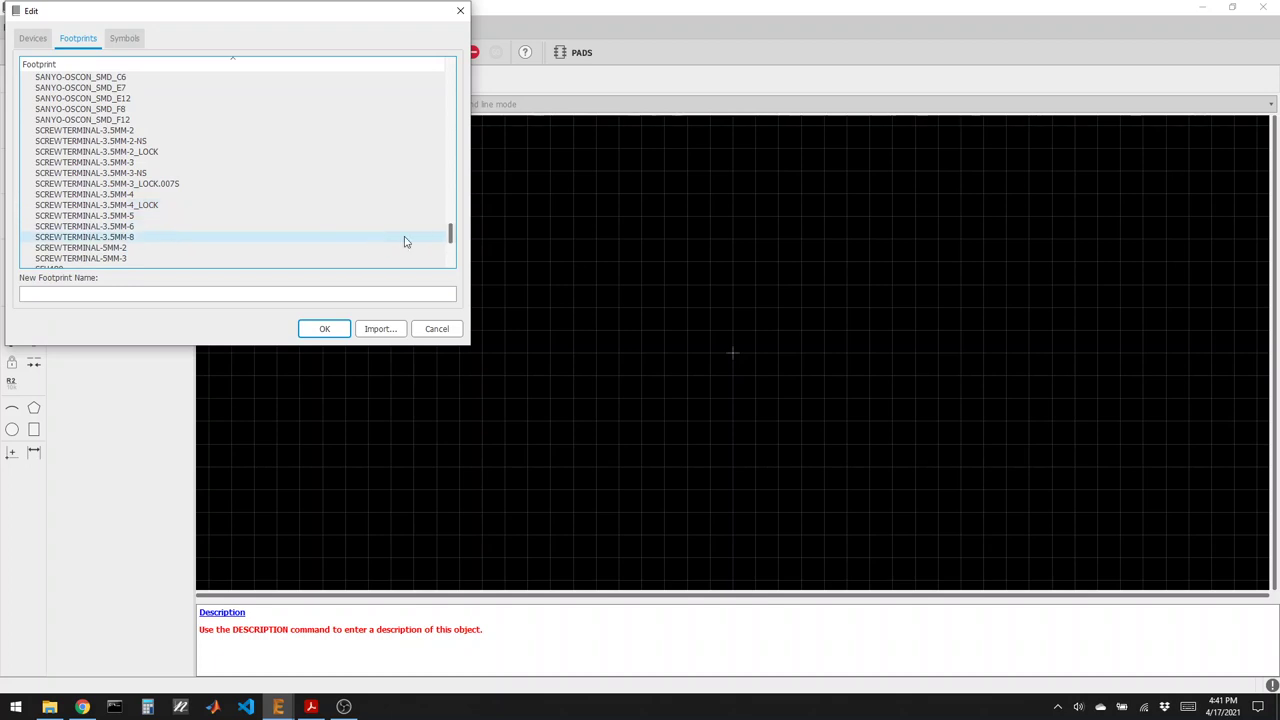
left_click_drag(452, 236, 431, 95)
scroll(260, 145, "up", 5)
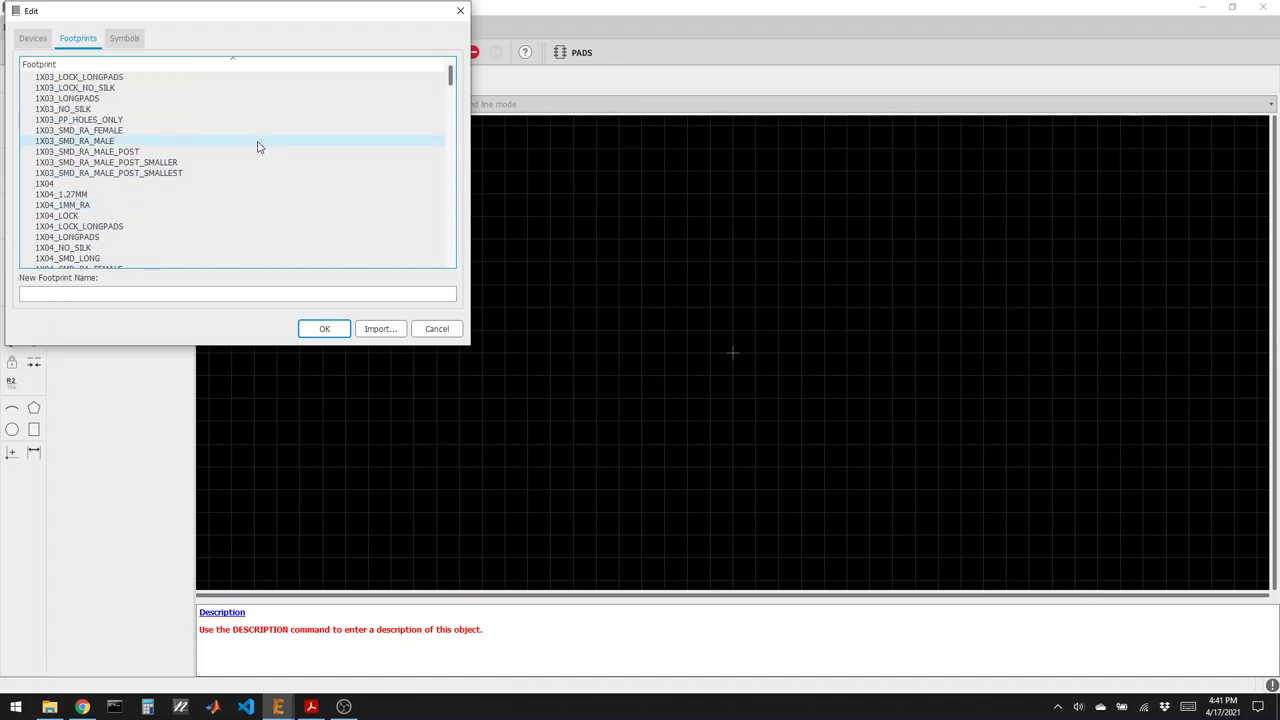
scroll(256, 148, "up", 1)
left_click(109, 140)
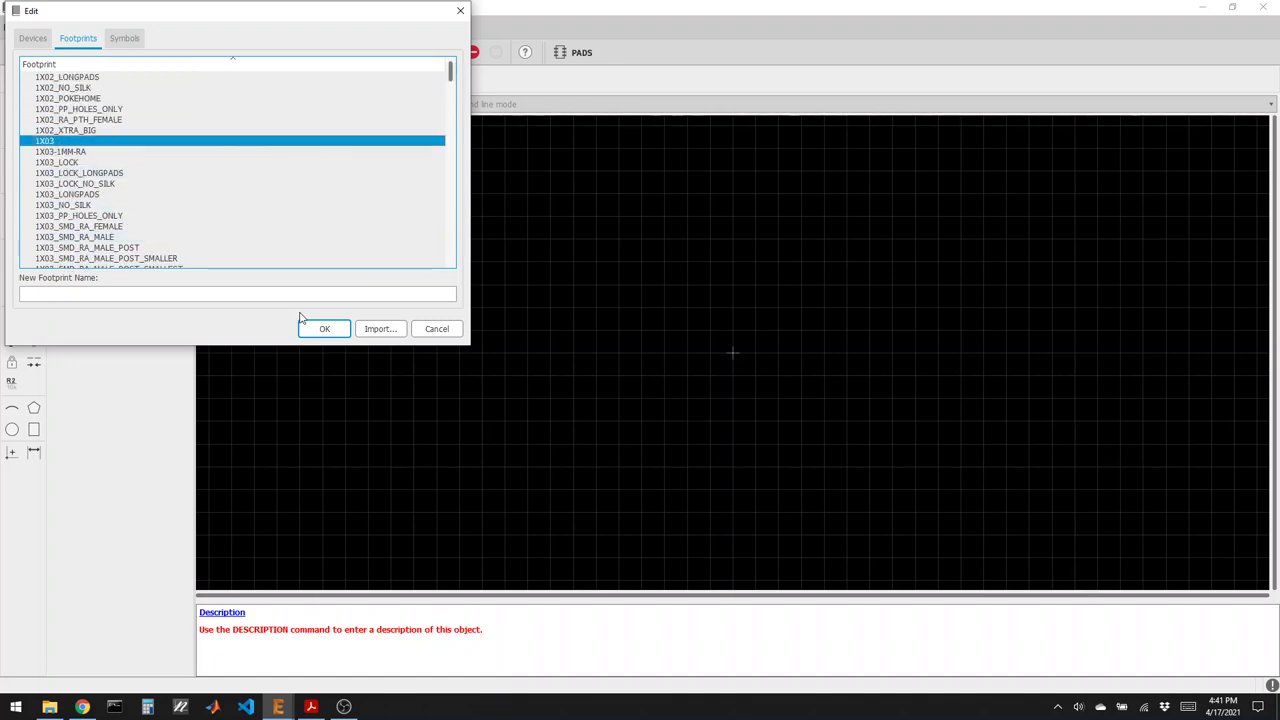
left_click(318, 328)
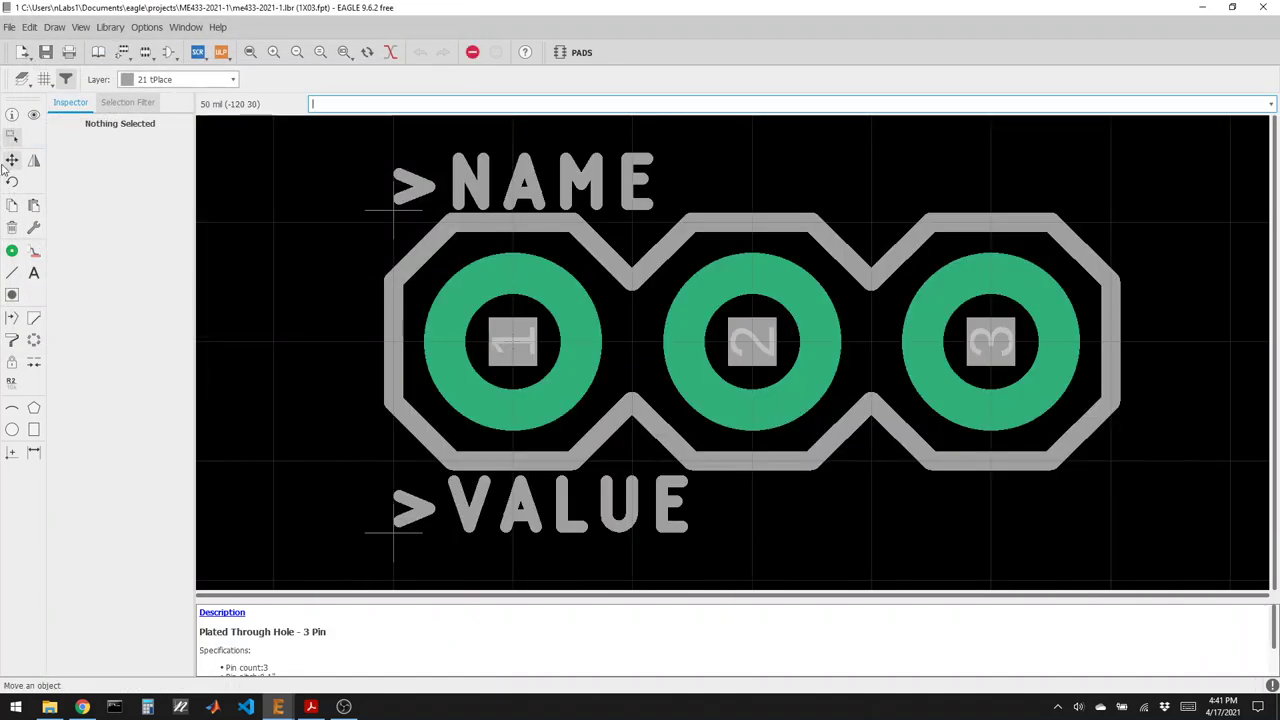
Open the four-pin 1X04 footprint from the library.
left_click(145, 52)
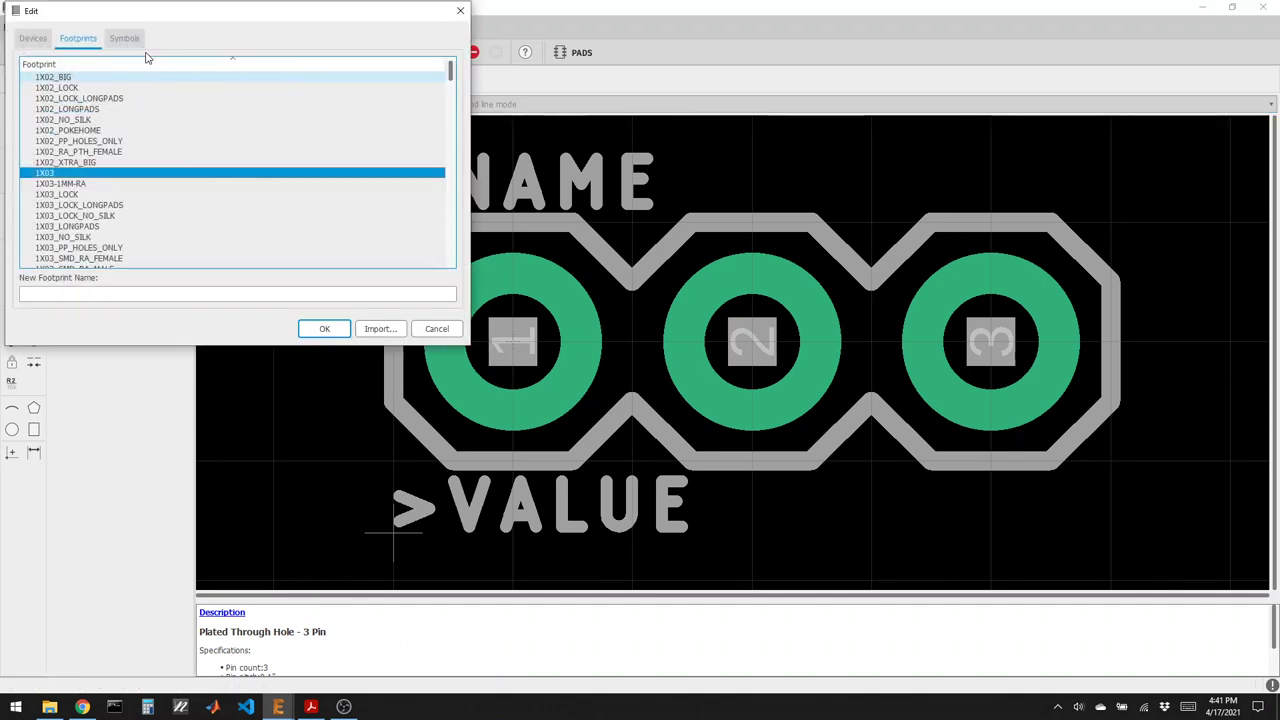
scroll(180, 210, "down", 3)
left_click(134, 216)
left_click(323, 328)
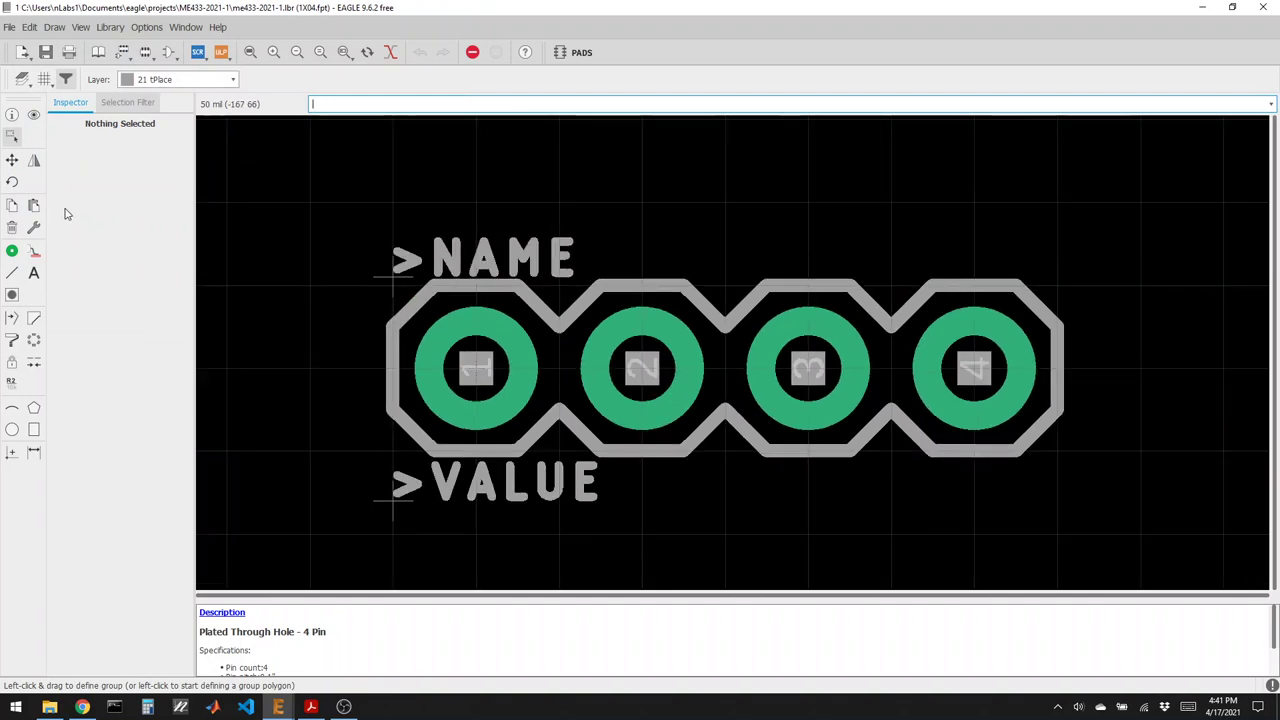
Select the entire 1X04 footprint, including its pads, outline and >NAME and >VALUE texts, and copy it.
left_click(12, 136)
left_click_drag(316, 190, 1096, 534)
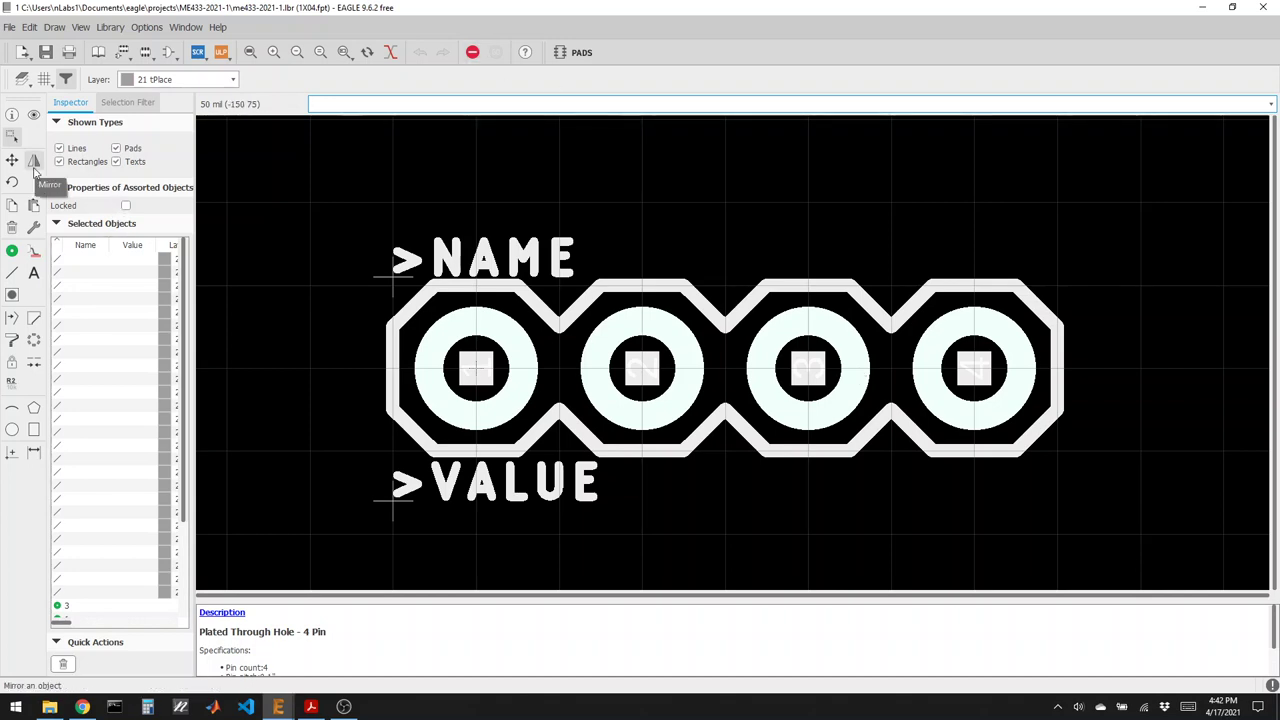
left_click(17, 206)
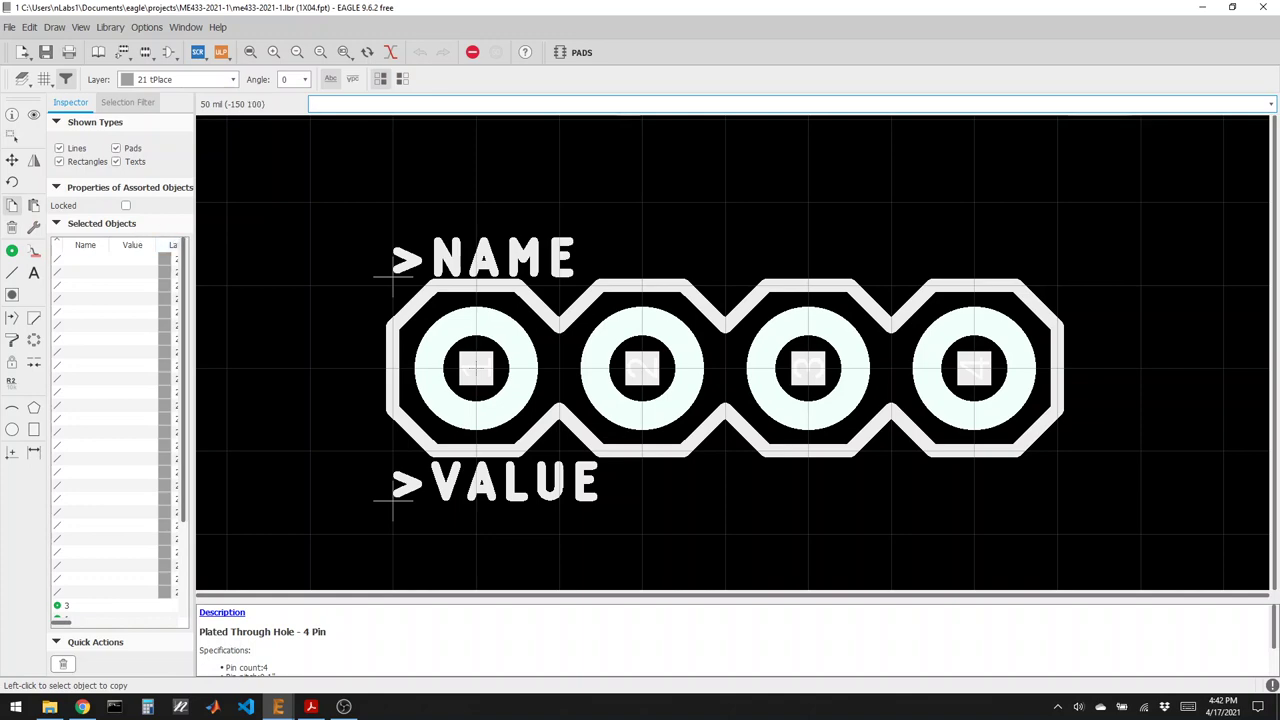
left_click(642, 366)
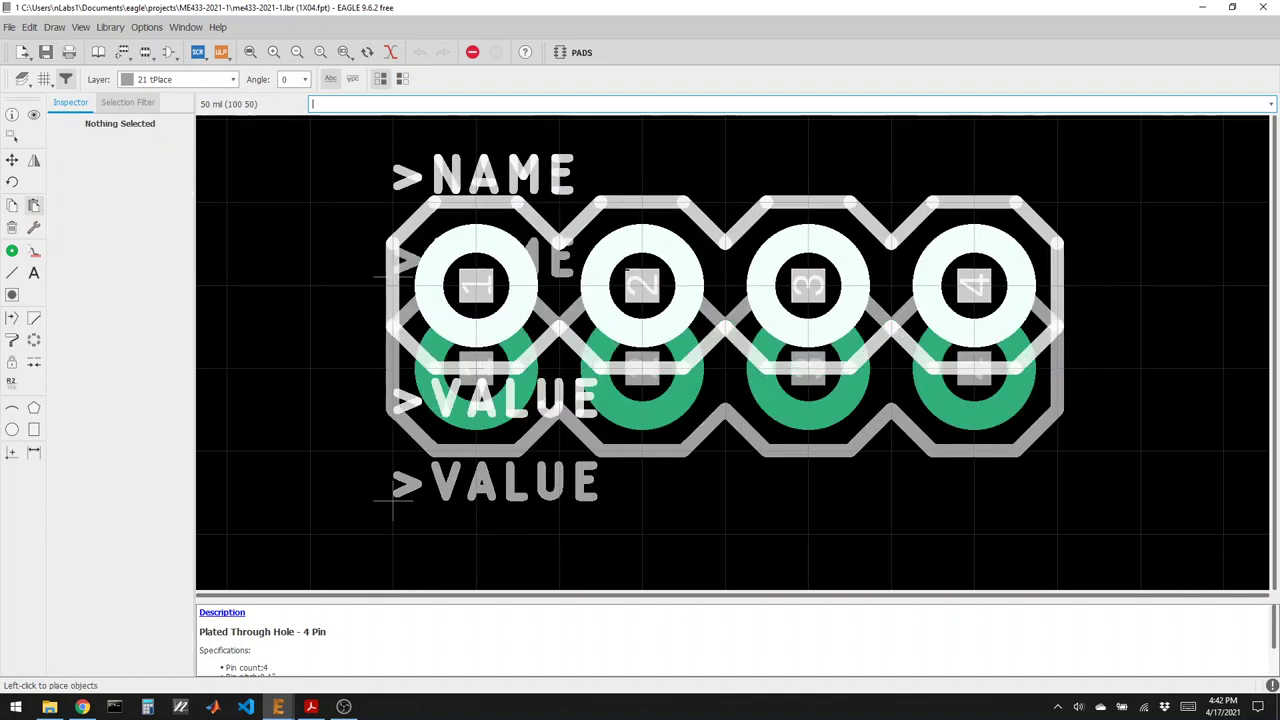
Reopen the empty POLOLU3V3 footprint from the library's footprint list.
left_click(122, 52)
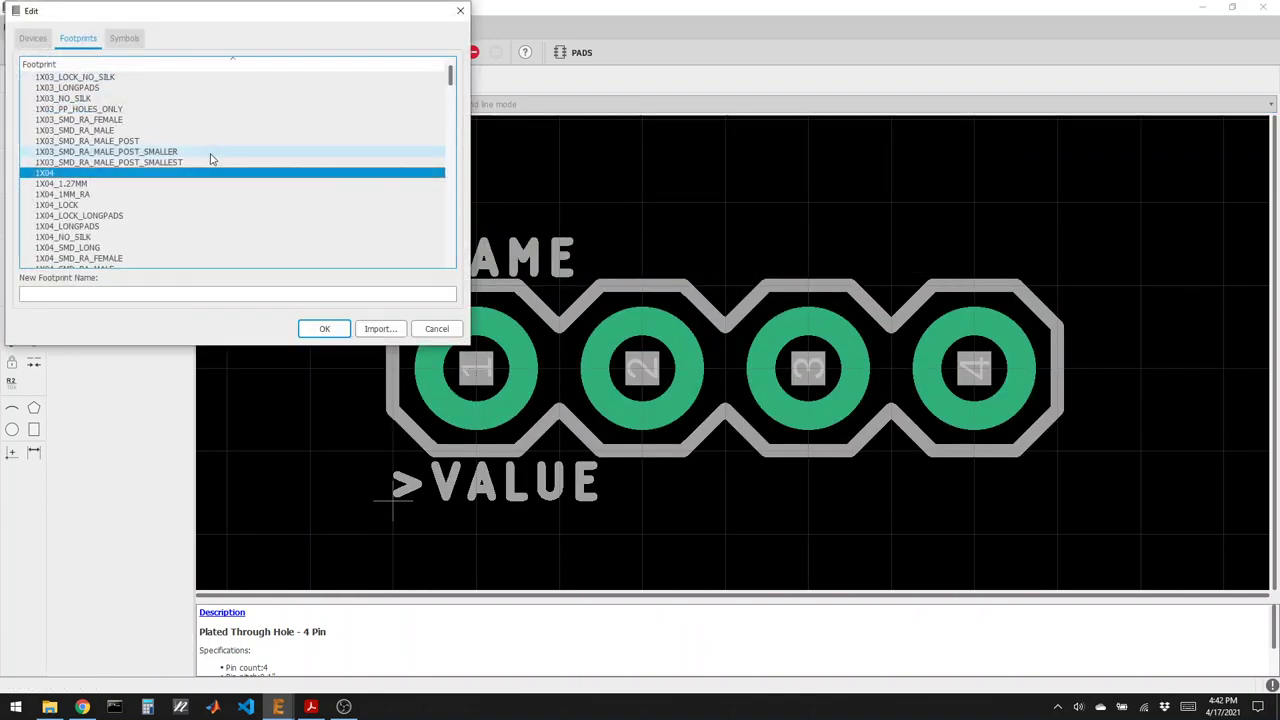
left_click_drag(450, 76, 441, 210)
scroll(441, 210, "up", 5)
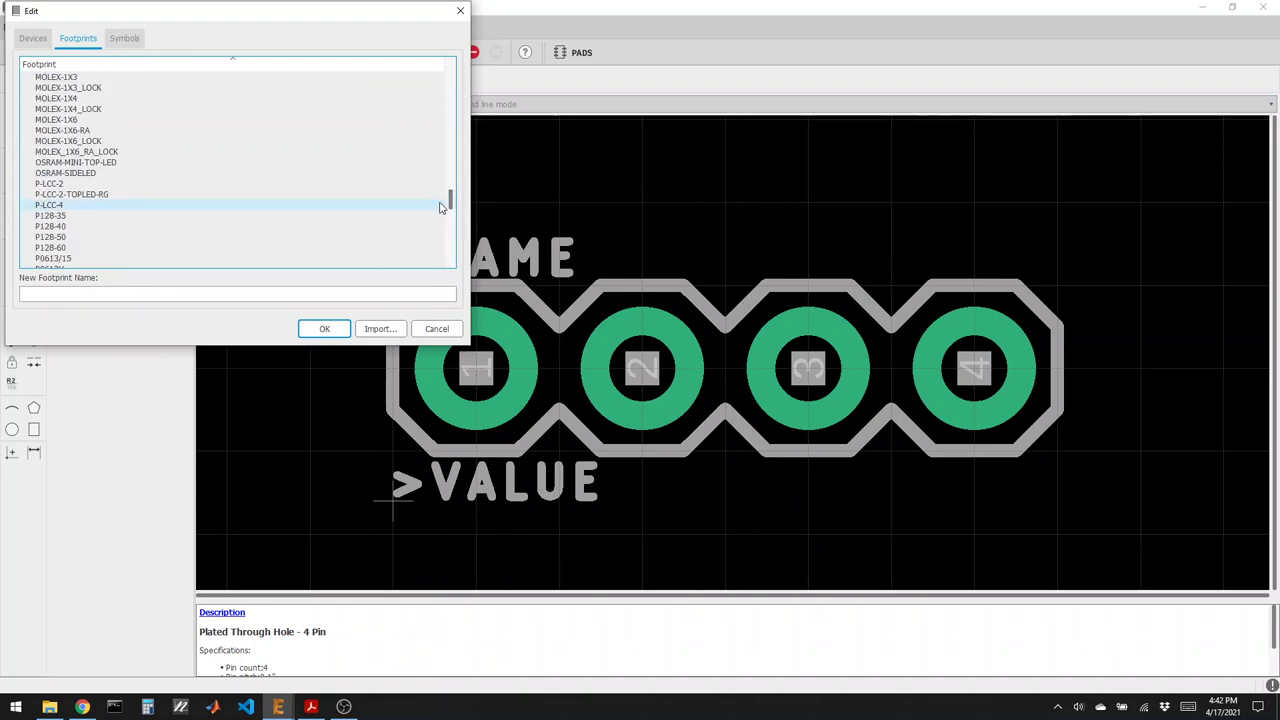
scroll(437, 207, "down", 3)
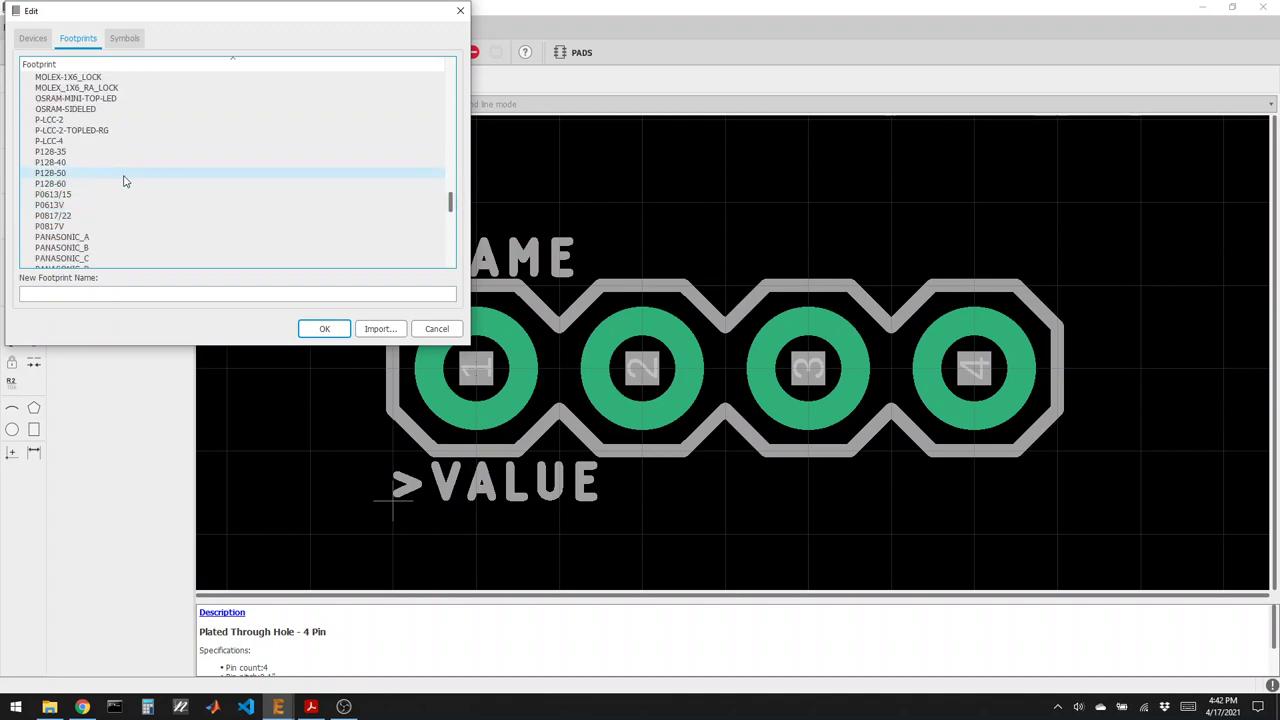
scroll(125, 181, "down", 2)
scroll(125, 181, "down", 4)
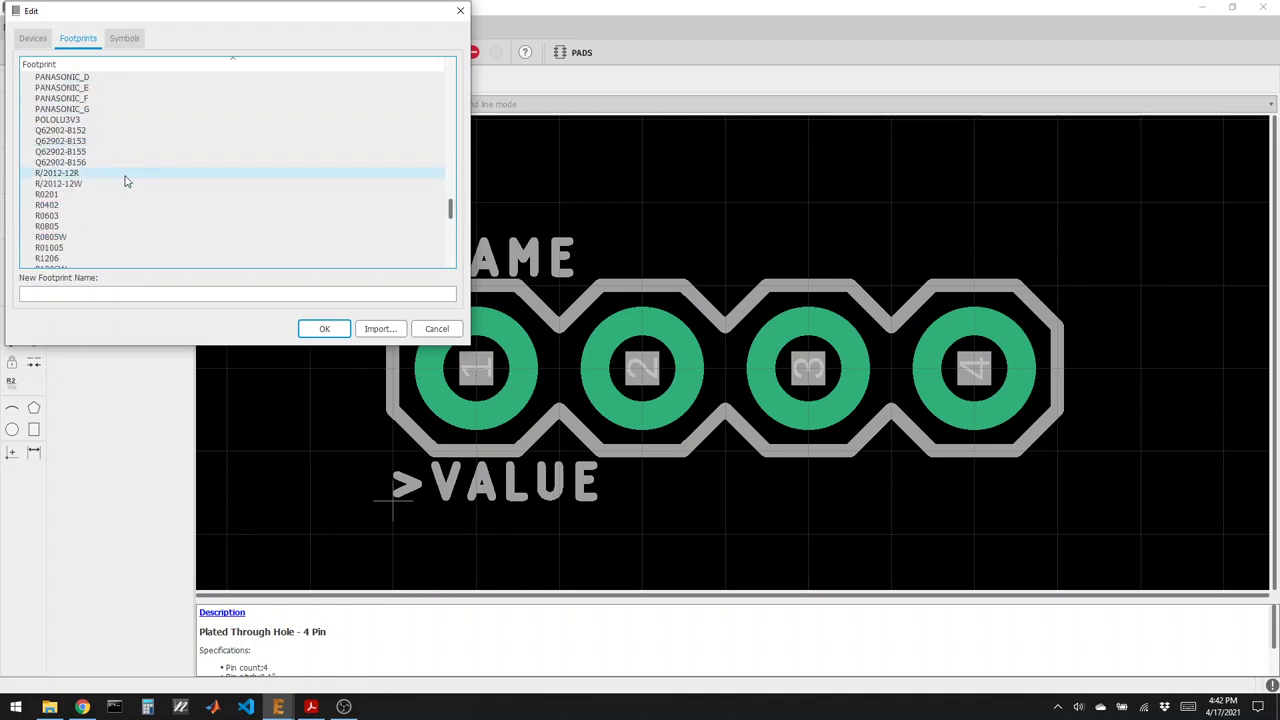
left_click(110, 120)
left_click(324, 328)
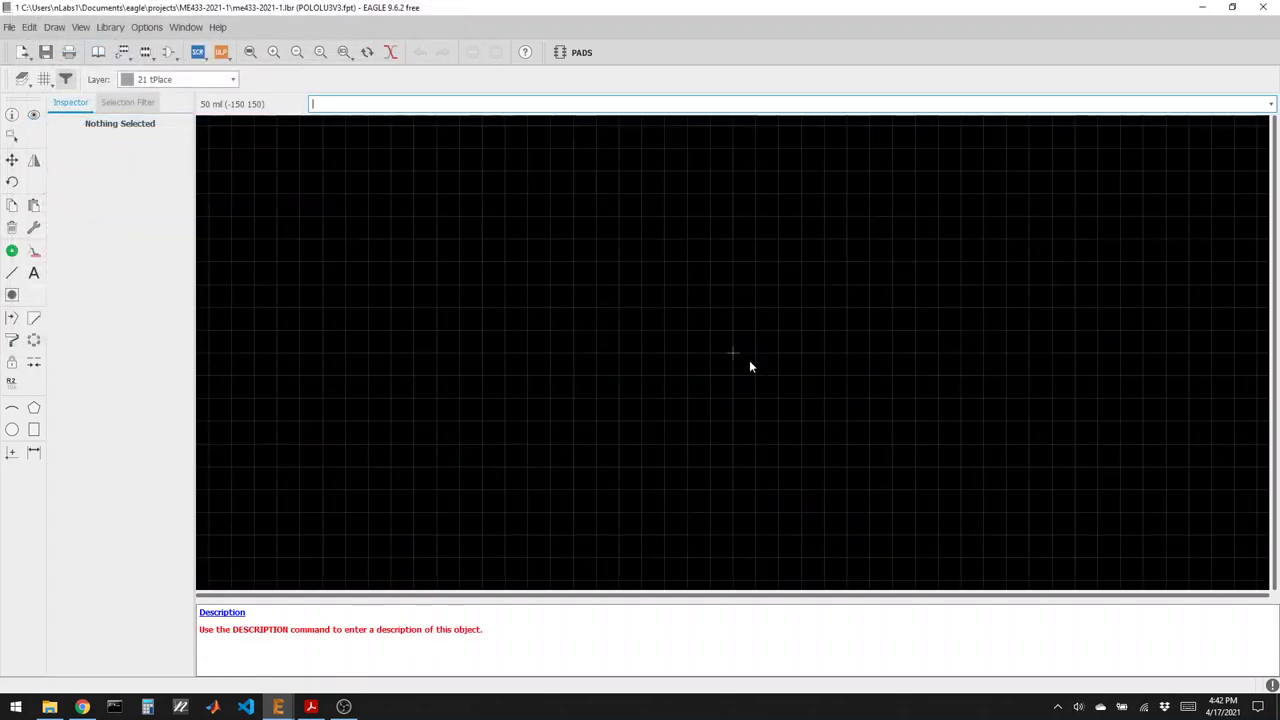
Paste the copied four-pin header into the POLOLU3V3 footprint, centred on the origin.
left_click(33, 204)
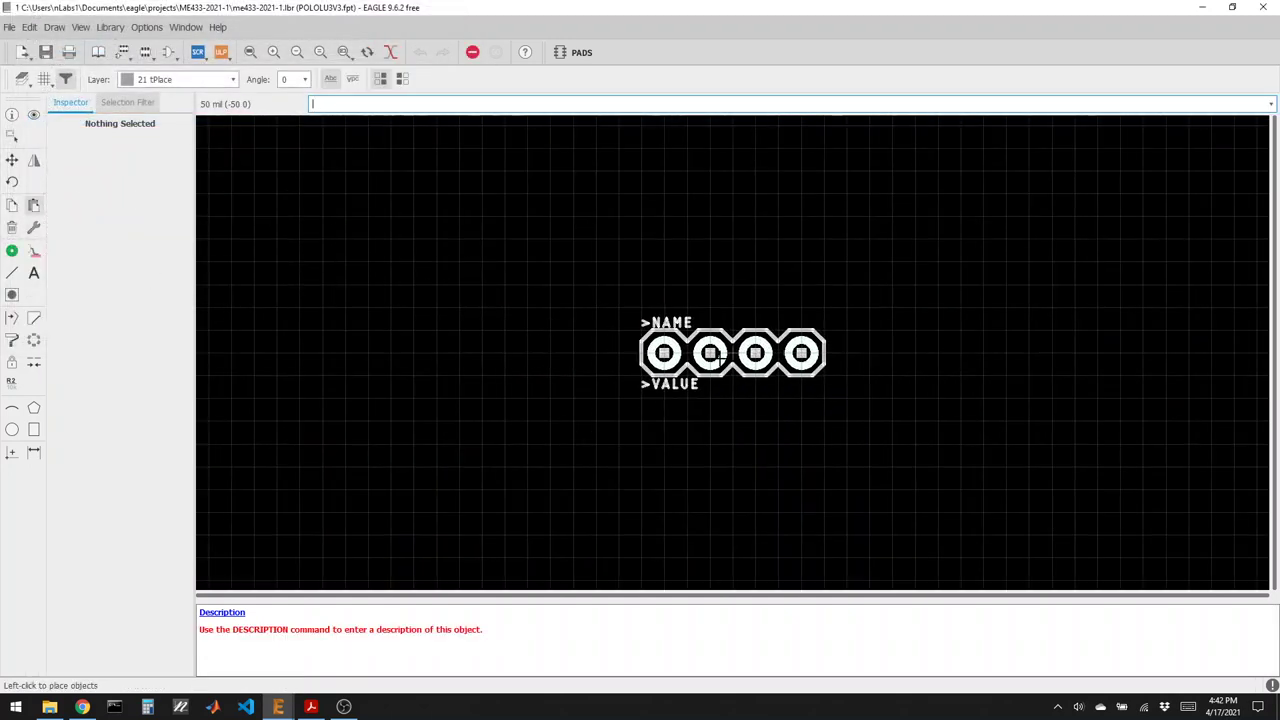
left_click(712, 353)
scroll(714, 370, "up", 4)
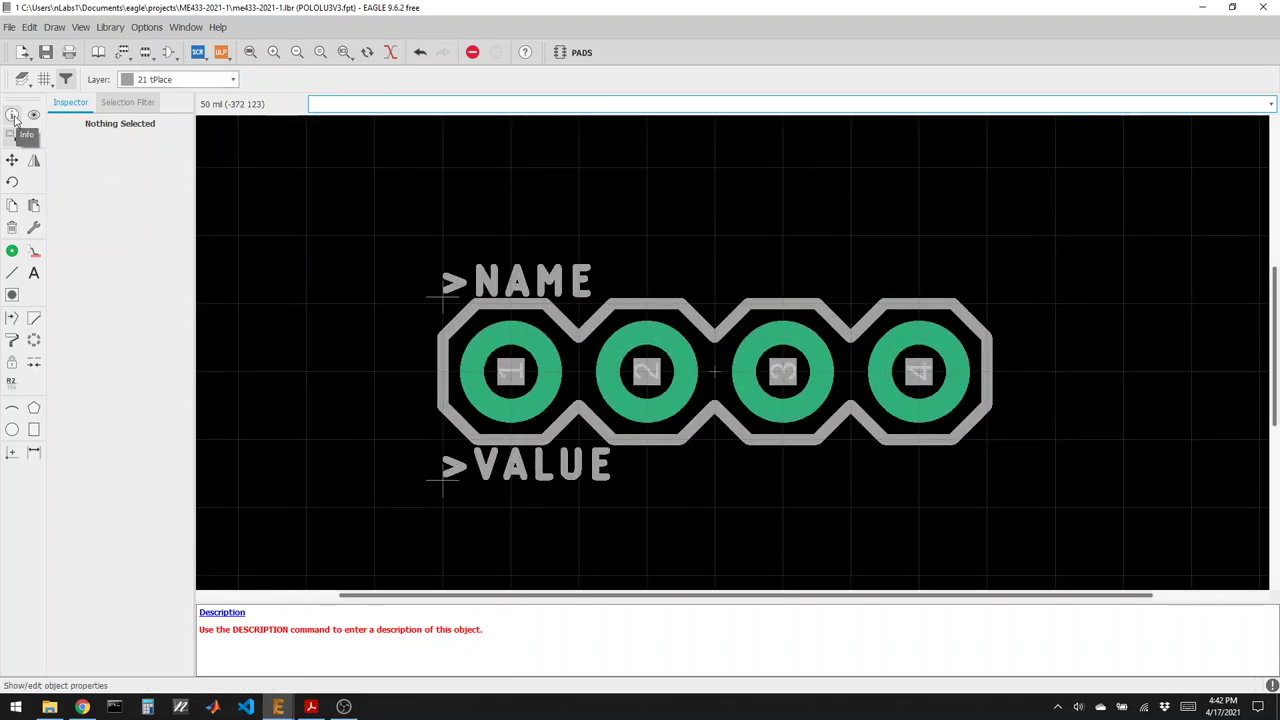
Examine the properties of the >NAME text in the POLOLU3V3 footprint.
left_click(13, 117)
left_click(540, 275)
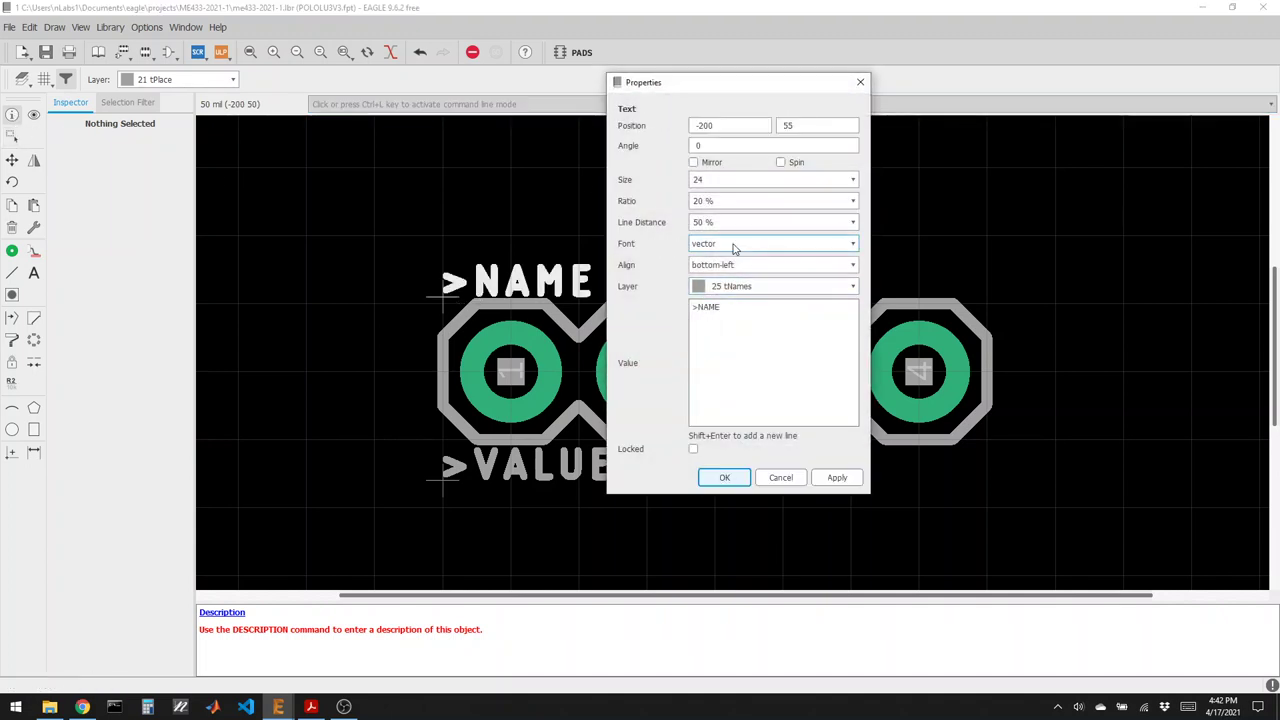
left_click(725, 477)
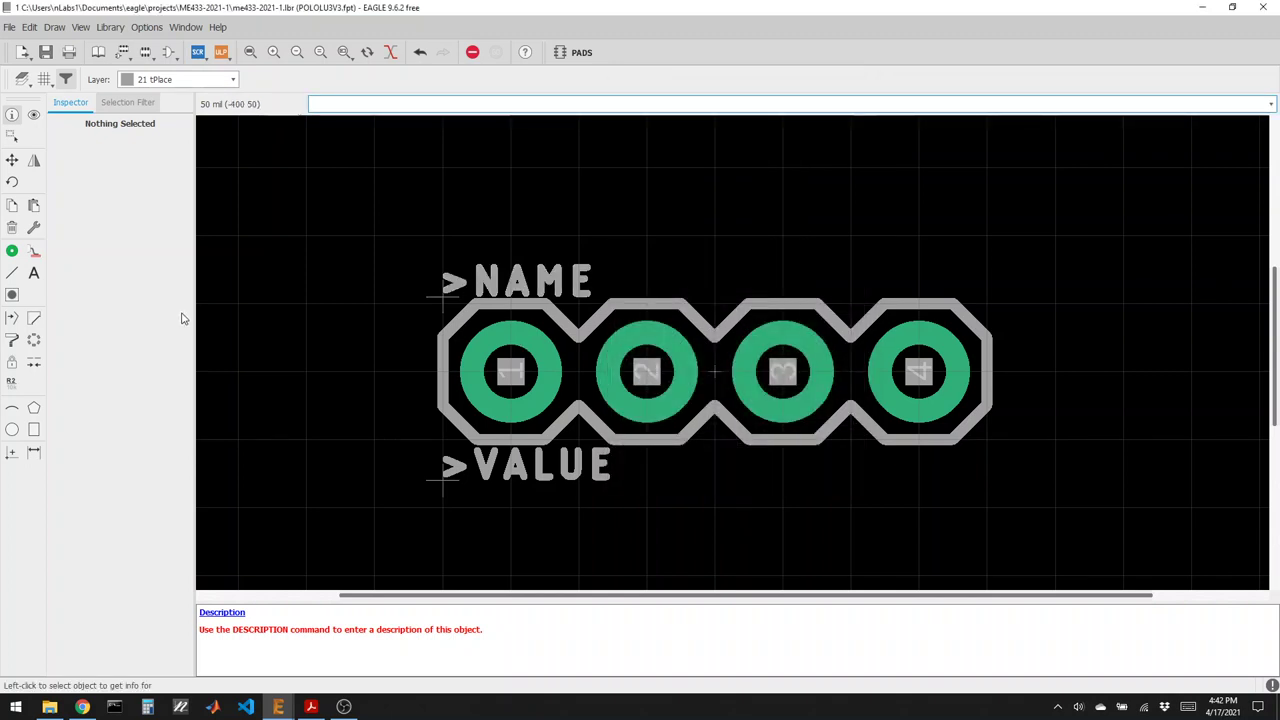
scroll(562, 255, "down", 3)
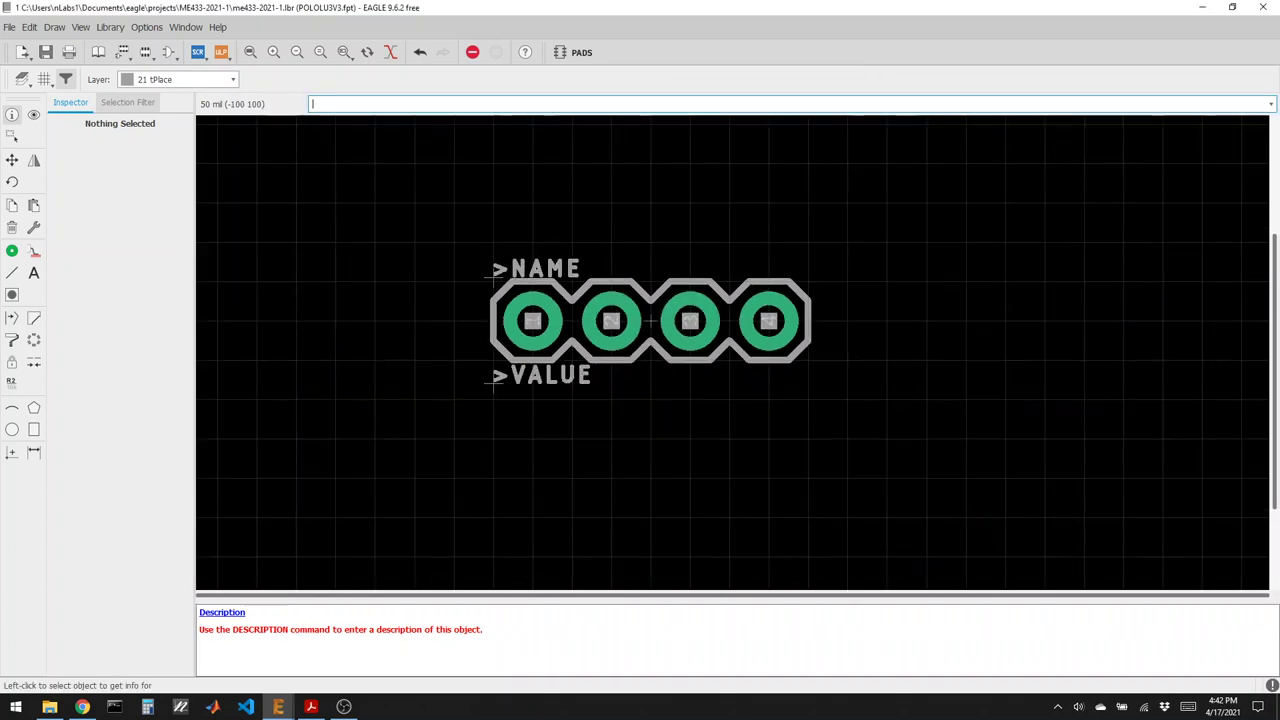
Rotate the whole four-pin header group to vertical with pad 1 uppermost, and place it centred on the origin.
left_click(11, 161)
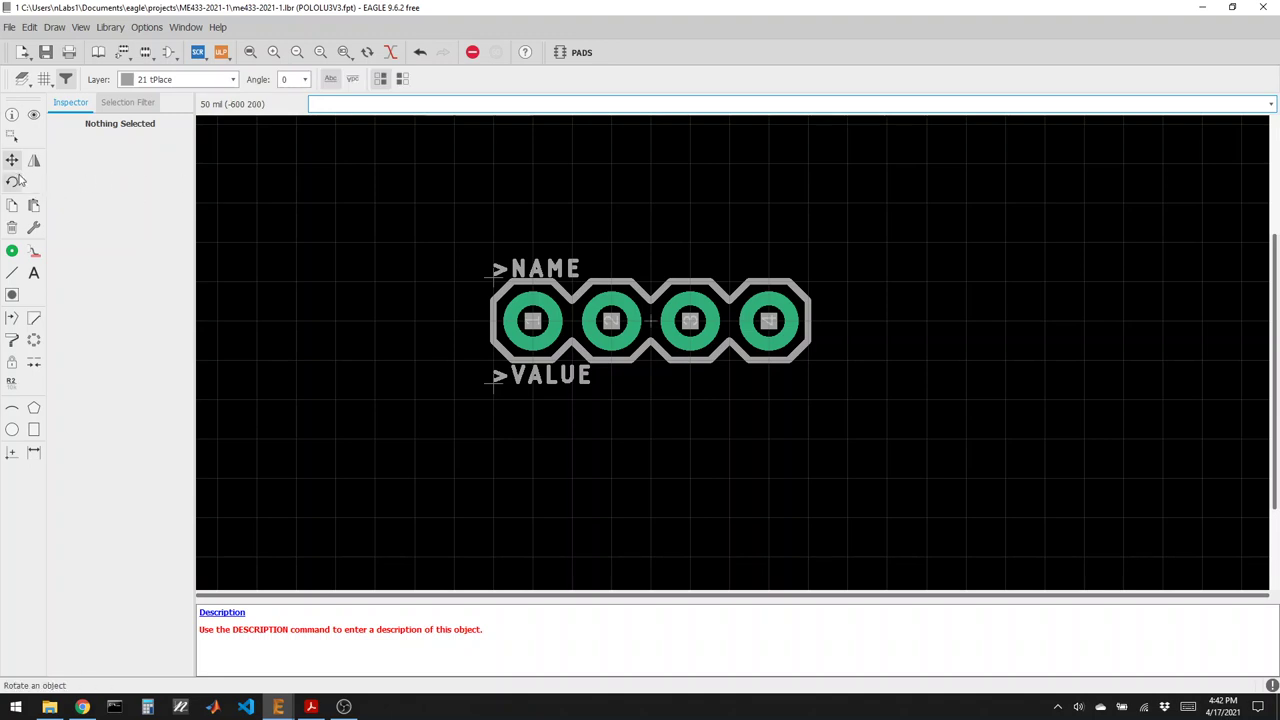
left_click(11, 137)
key("ctrl+a")
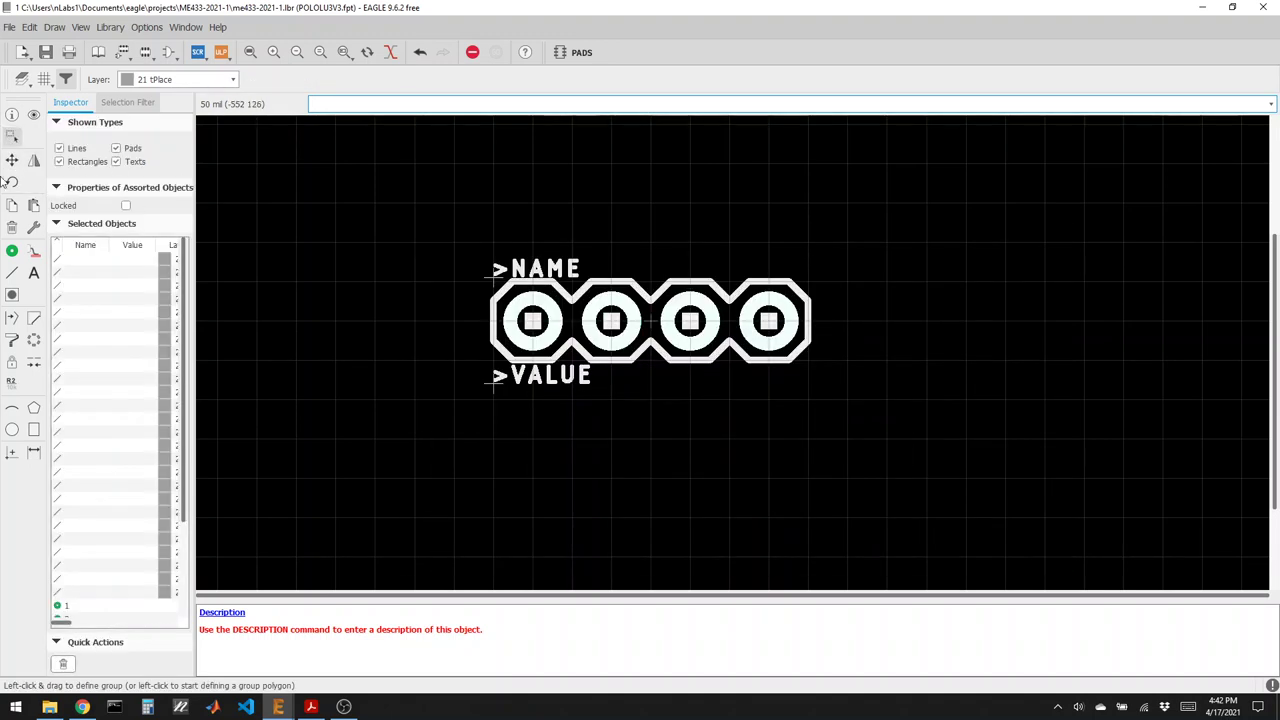
left_click(11, 161)
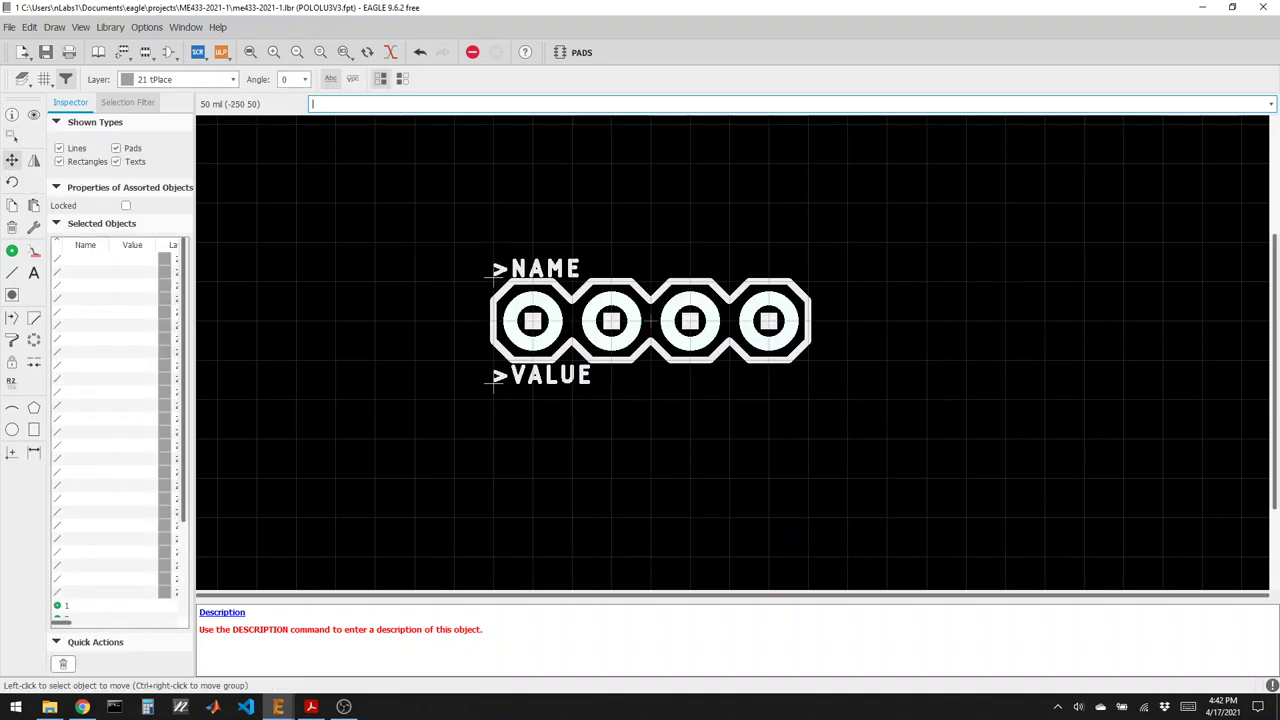
right_click(625, 333, "ctrl")
right_click(630, 360)
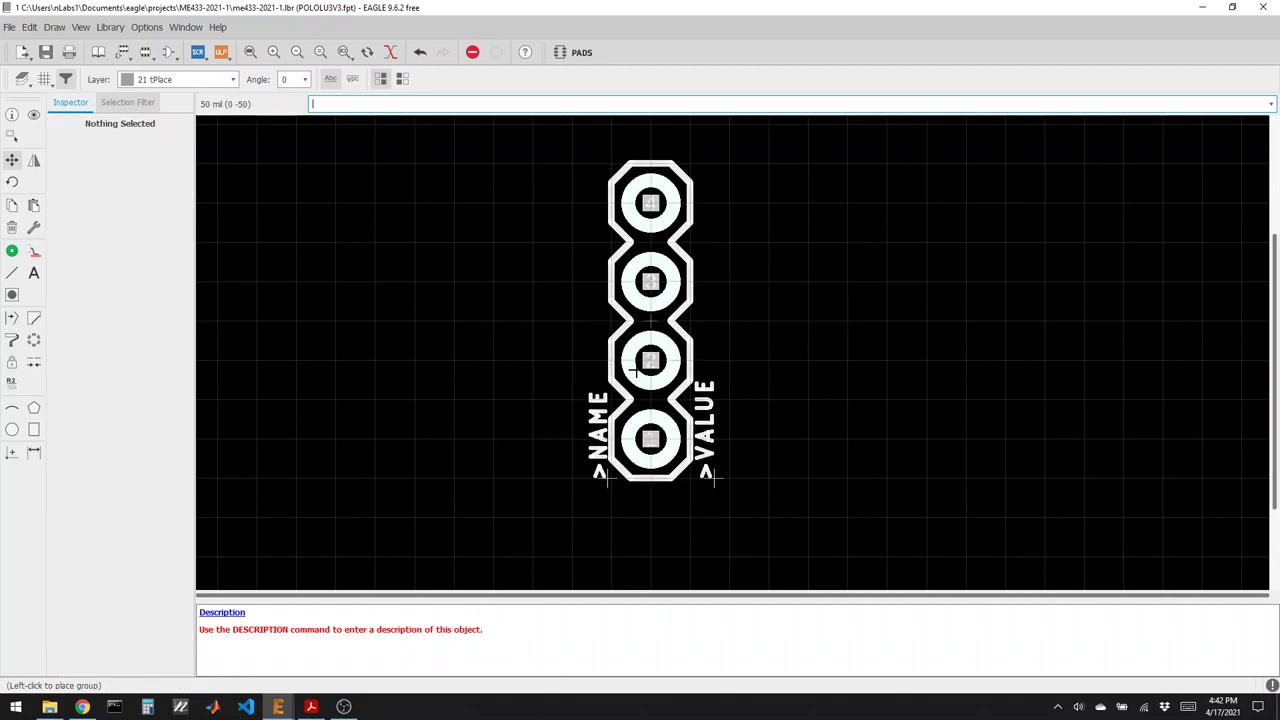
right_click(635, 371)
right_click(635, 371)
right_click(610, 285)
right_click(625, 306)
right_click(626, 300)
right_click(628, 303)
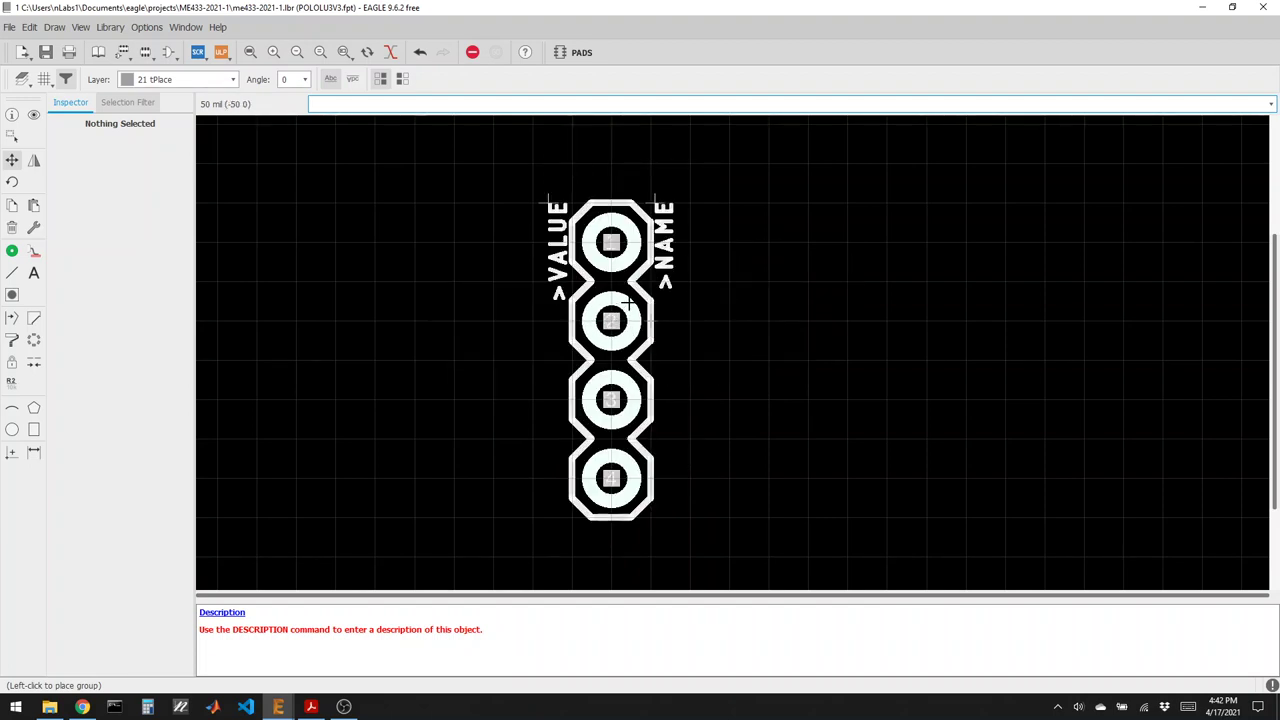
left_click(668, 264)
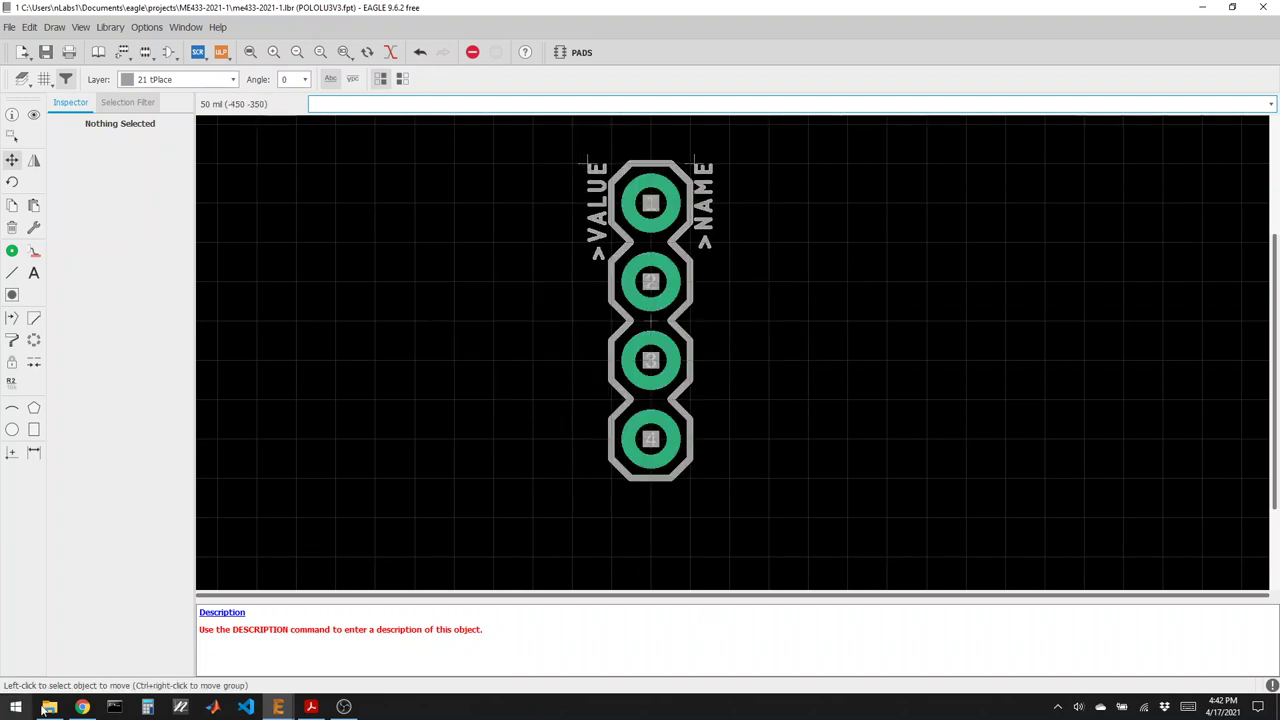
Check the S7V8F3 regulator's board dimensions and pin order on the Pololu product page in Chrome, and return to EAGLE.
left_click(81, 707)
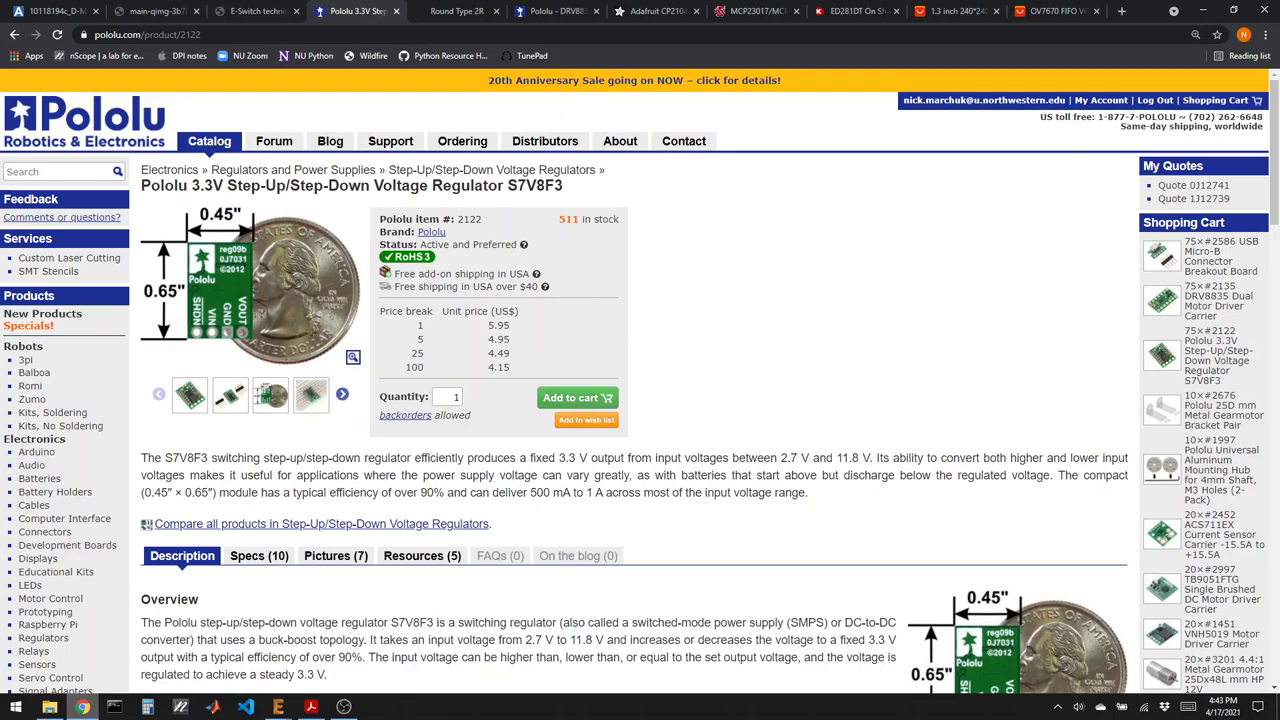
left_click(82, 706)
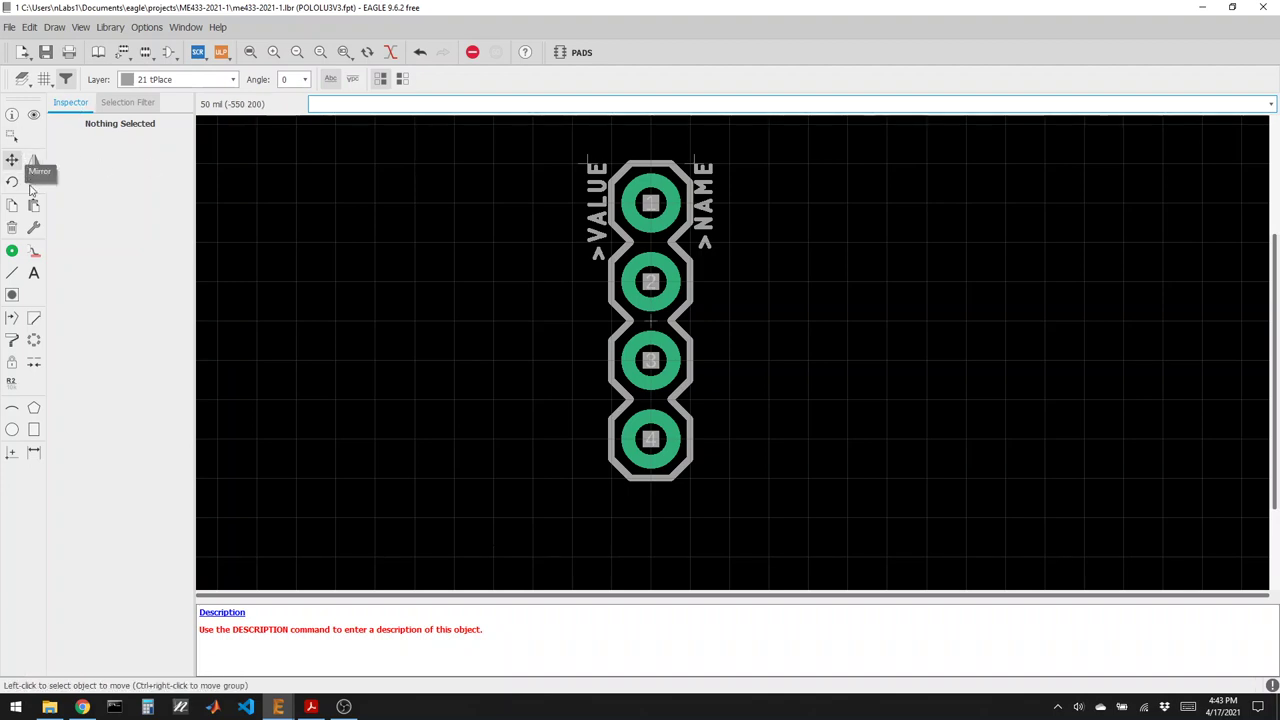
Delete every outline segment around the four pads, along with the >NAME and >VALUE texts.
left_click(12, 227)
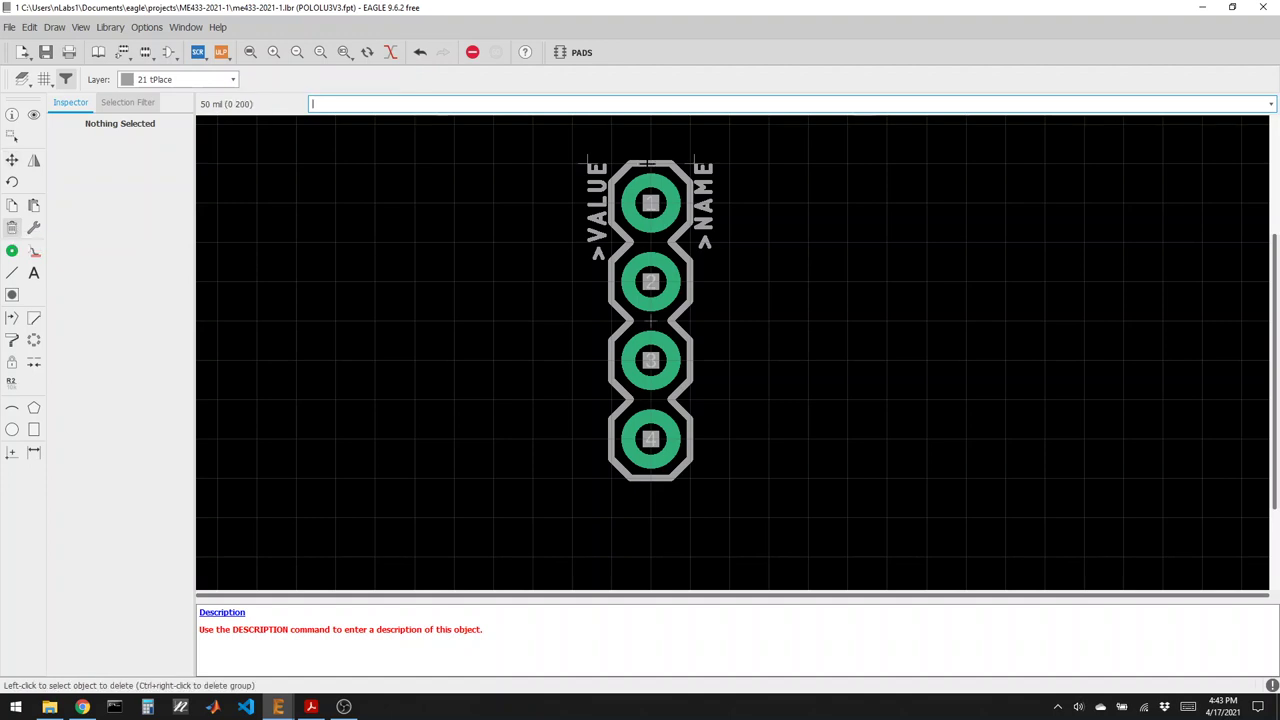
left_click(610, 200)
left_click(621, 232)
left_click(621, 252)
left_click(610, 281)
left_click(621, 310)
left_click(610, 360)
left_click(620, 388)
left_click(621, 408)
left_click(610, 437)
left_click(650, 478)
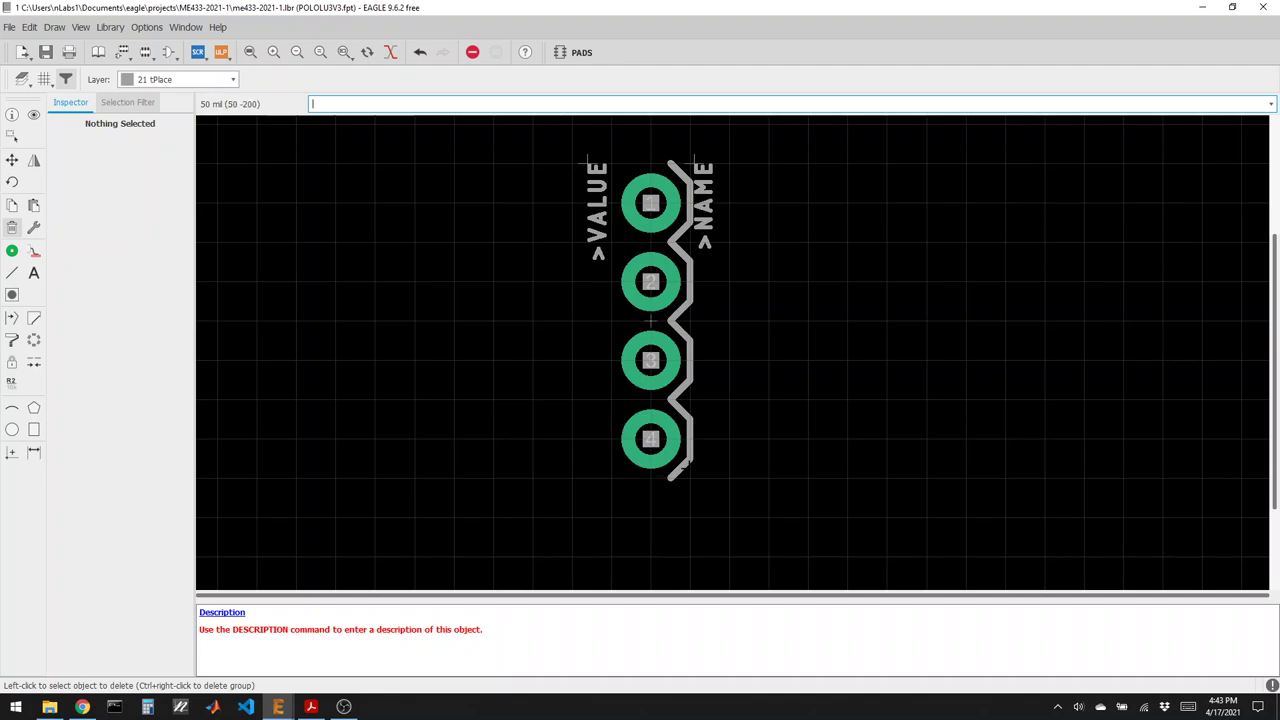
left_click(690, 448)
left_click(680, 468)
left_click(682, 390)
left_click(690, 362)
left_click(681, 328)
left_click(690, 280)
left_click(679, 252)
left_click(679, 234)
left_click(690, 205)
left_click(681, 172)
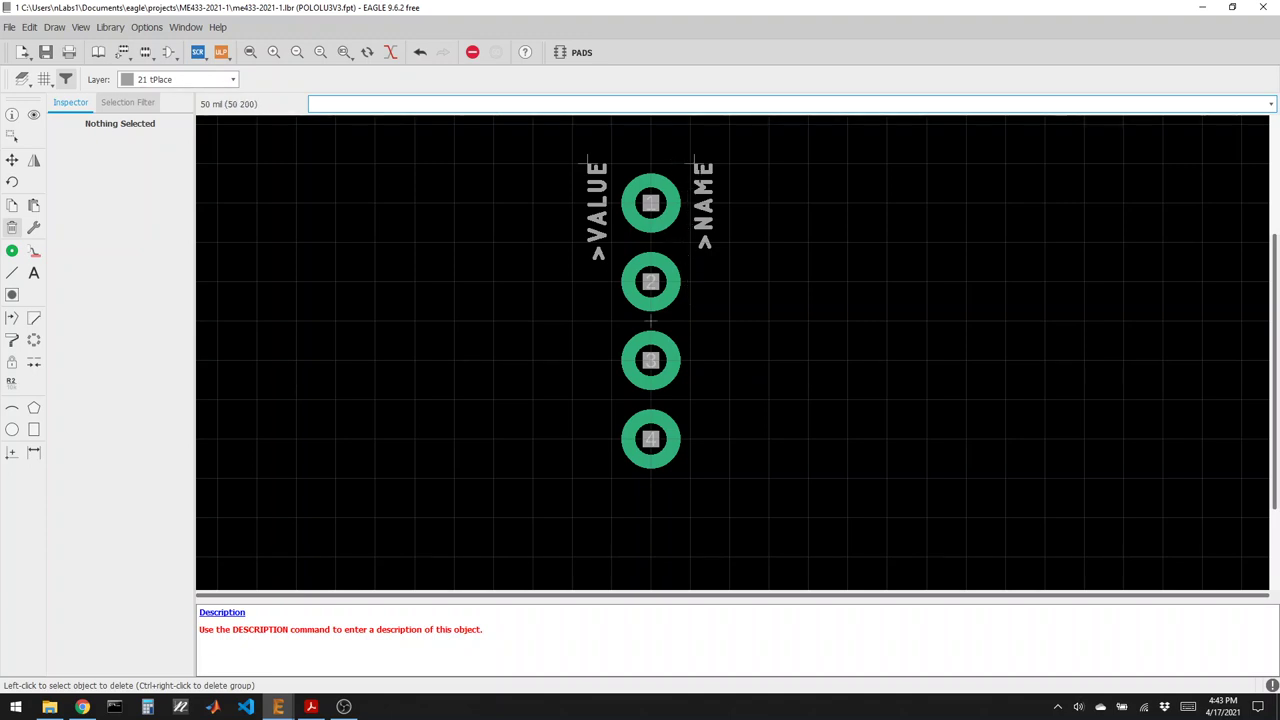
left_click(704, 222)
left_click(597, 215)
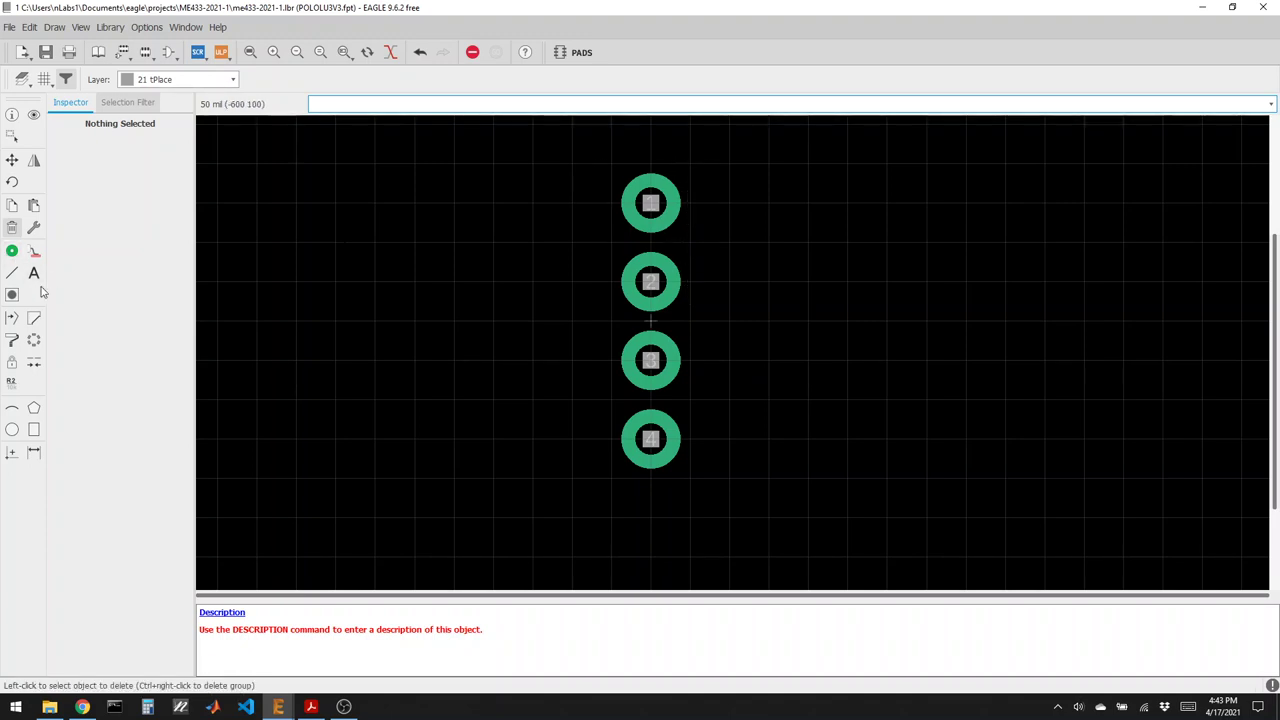
Draw a closed rectangular outline 10 mil wide on the tPlace layer, from (50, 200) to (-350, -200), enclosing the pads.
left_click(12, 273)
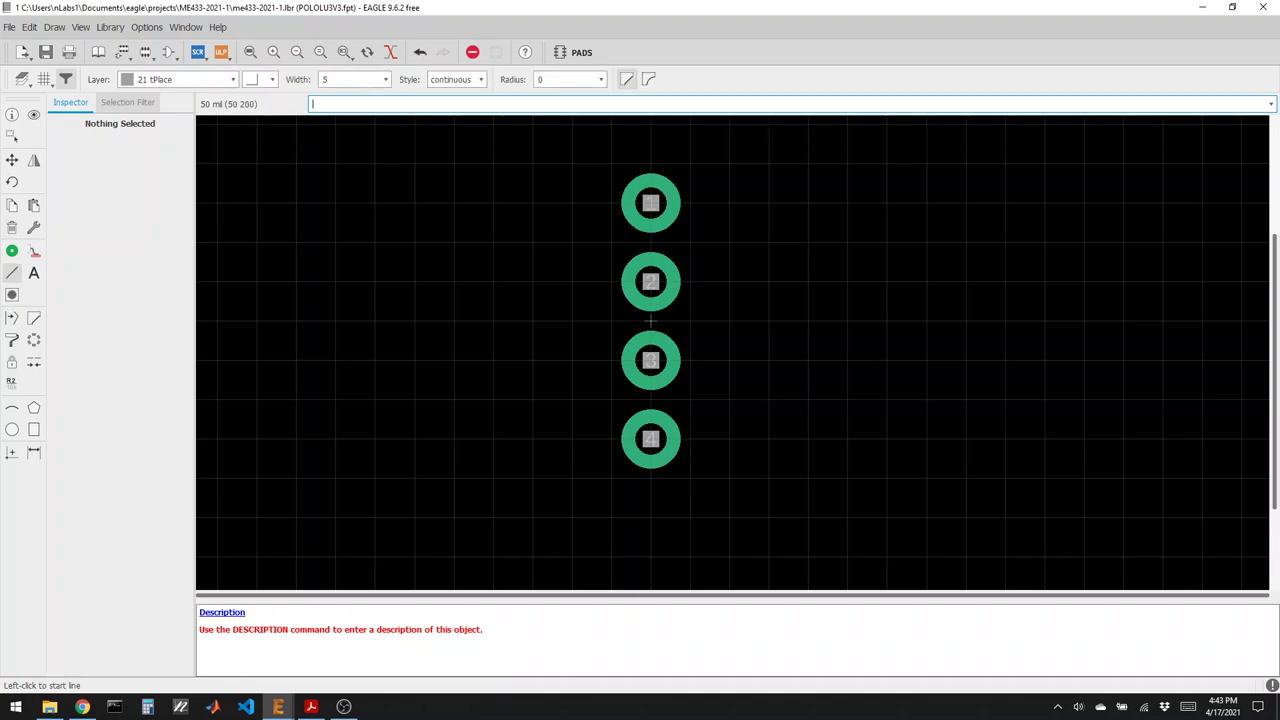
left_click(690, 164)
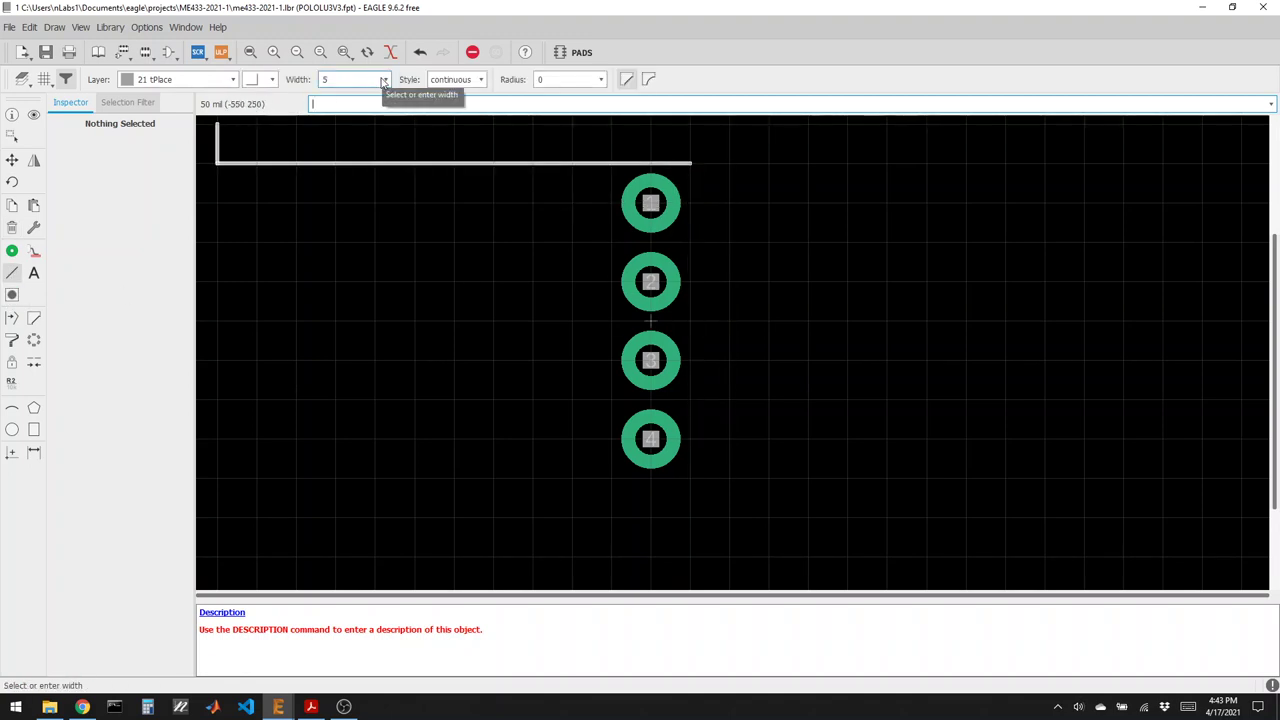
left_click(385, 80)
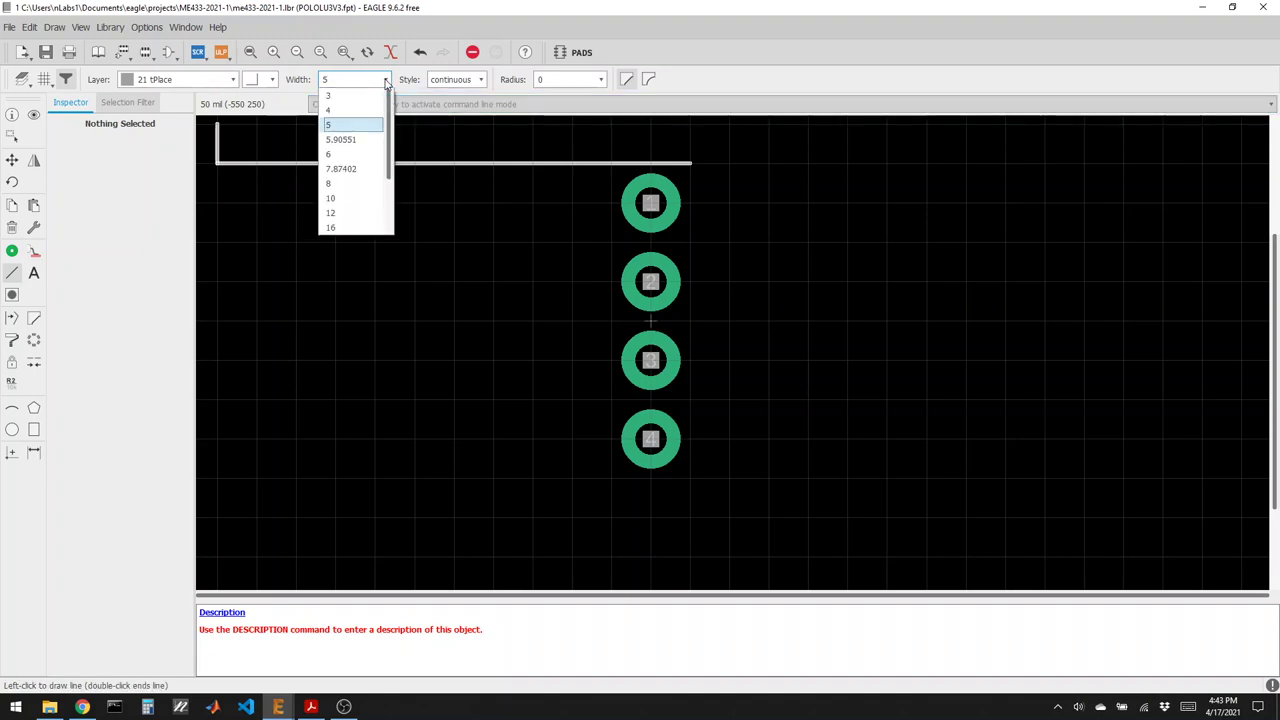
left_click(385, 80)
left_click(44, 79)
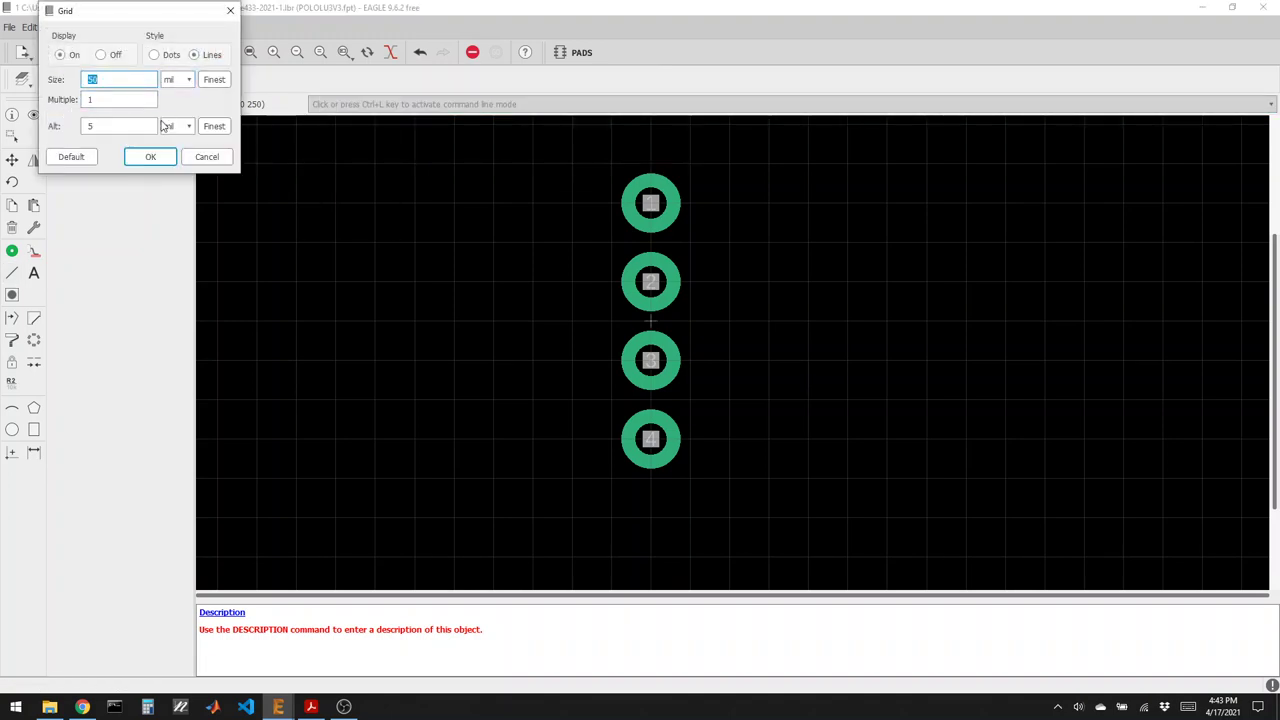
left_click(150, 156)
left_click(385, 80)
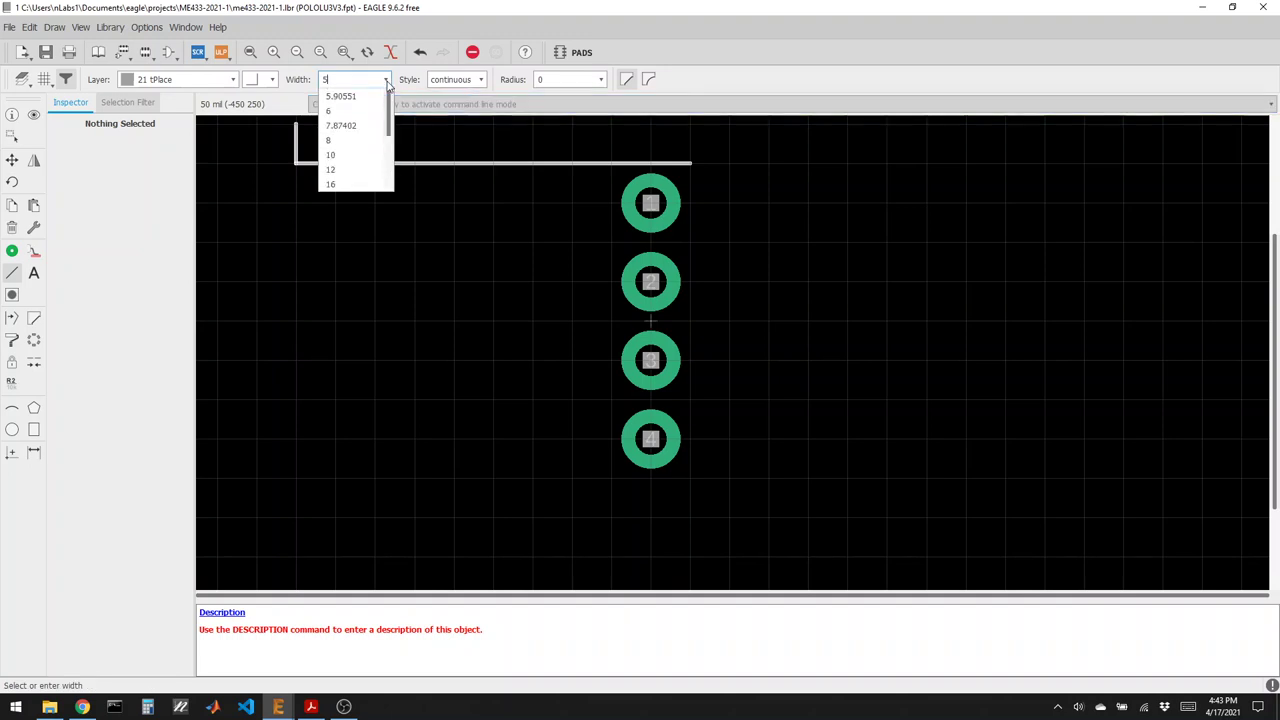
left_click(350, 186)
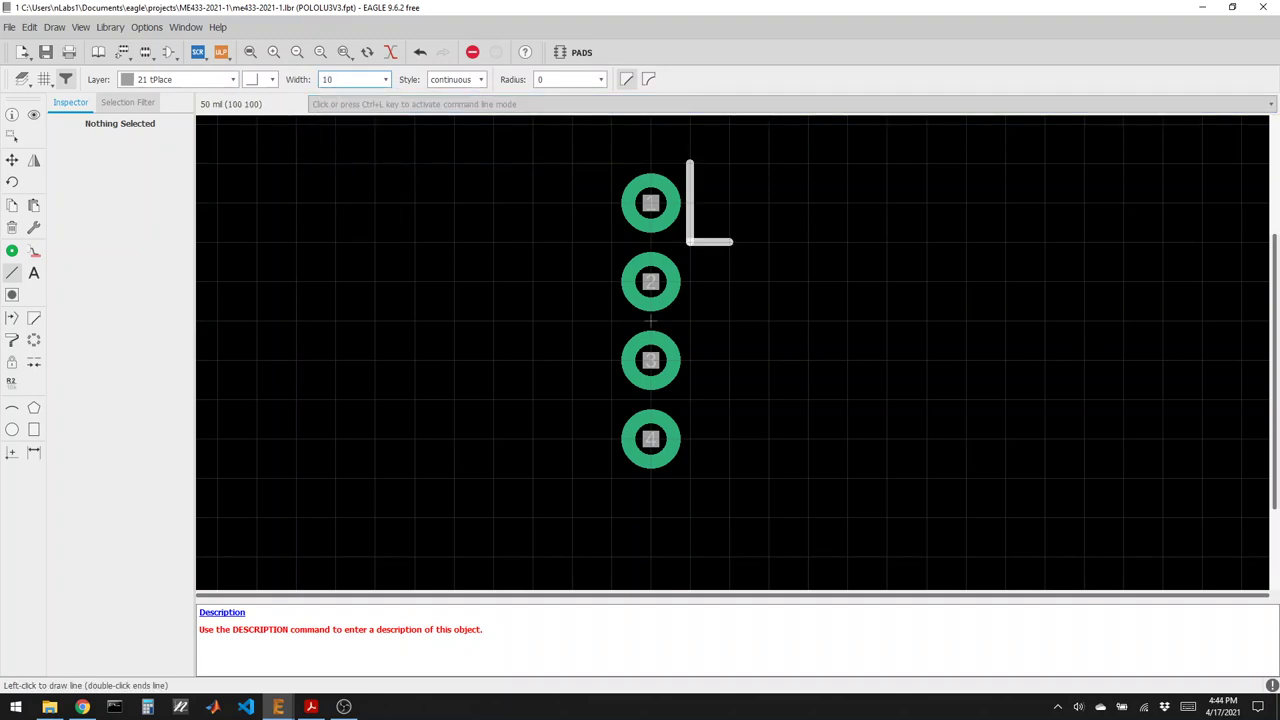
left_click(689, 478)
left_click(374, 478)
left_click(374, 162)
left_click(690, 162)
left_click(690, 163)
Extend the outline away from the pads by setting the outer X coordinate of its upper and lower lines to -450.
left_click(12, 114)
left_click(625, 163)
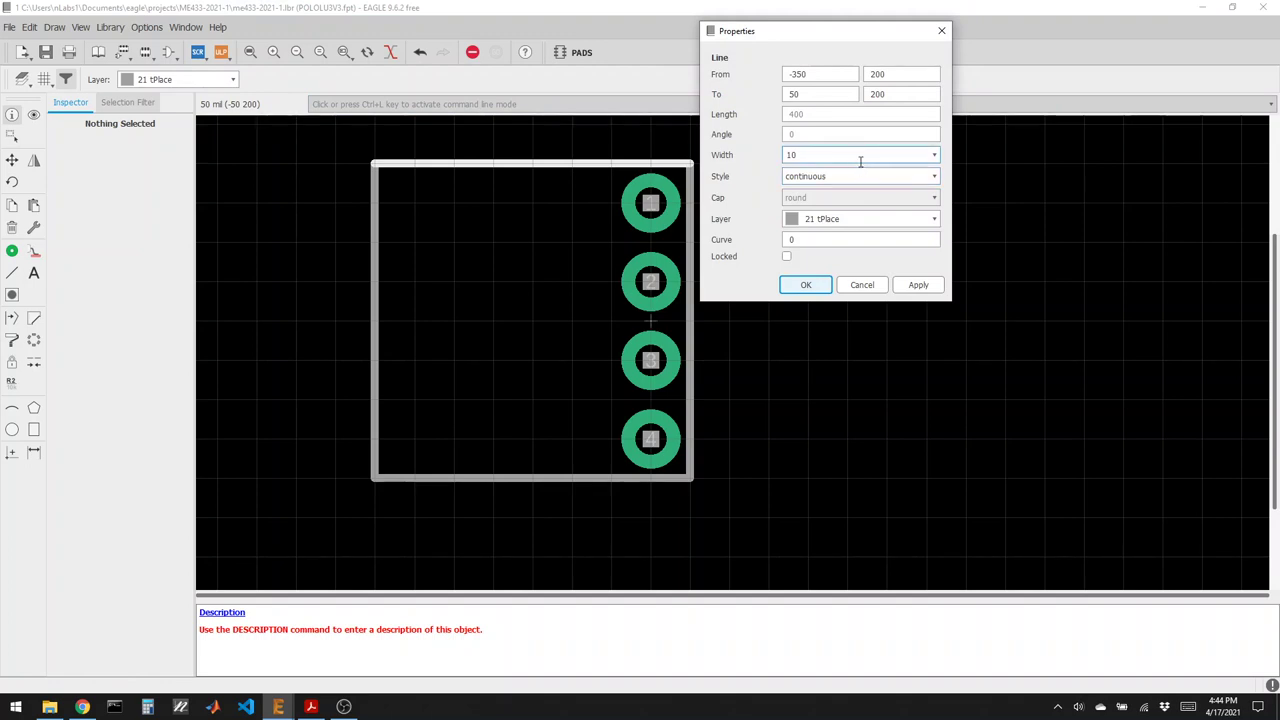
left_click(797, 75)
type("44")
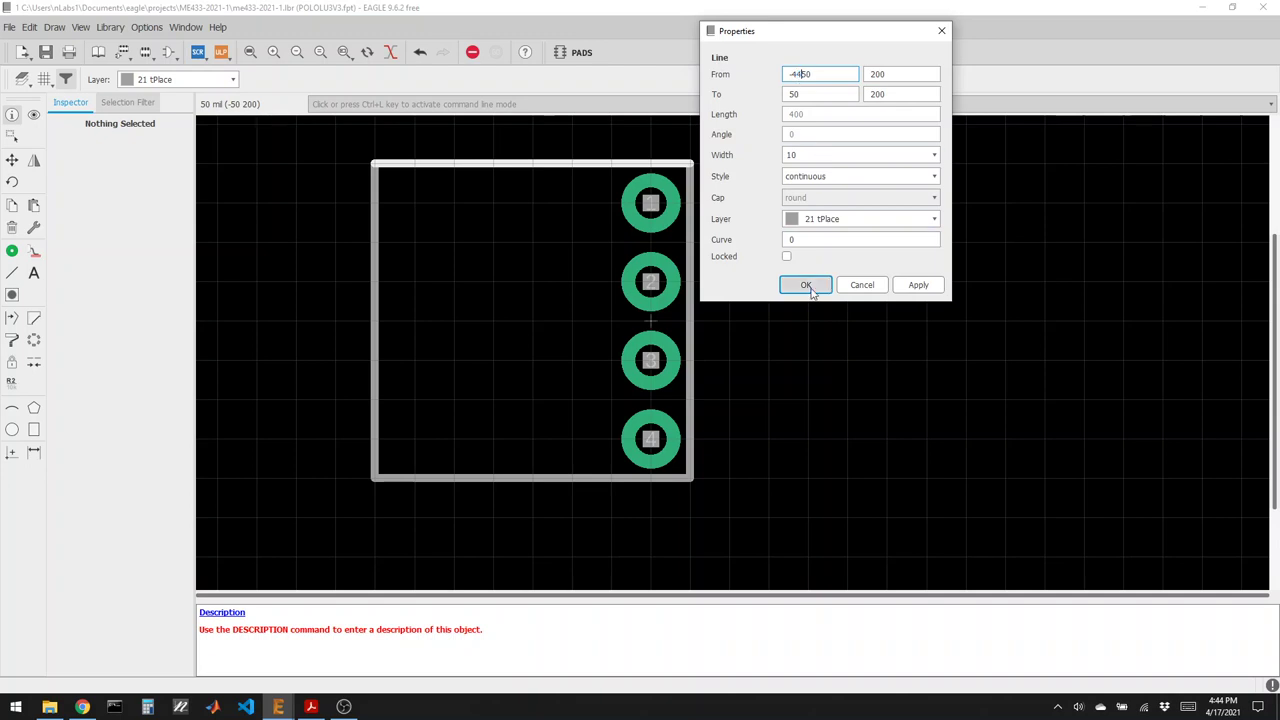
left_click(806, 286)
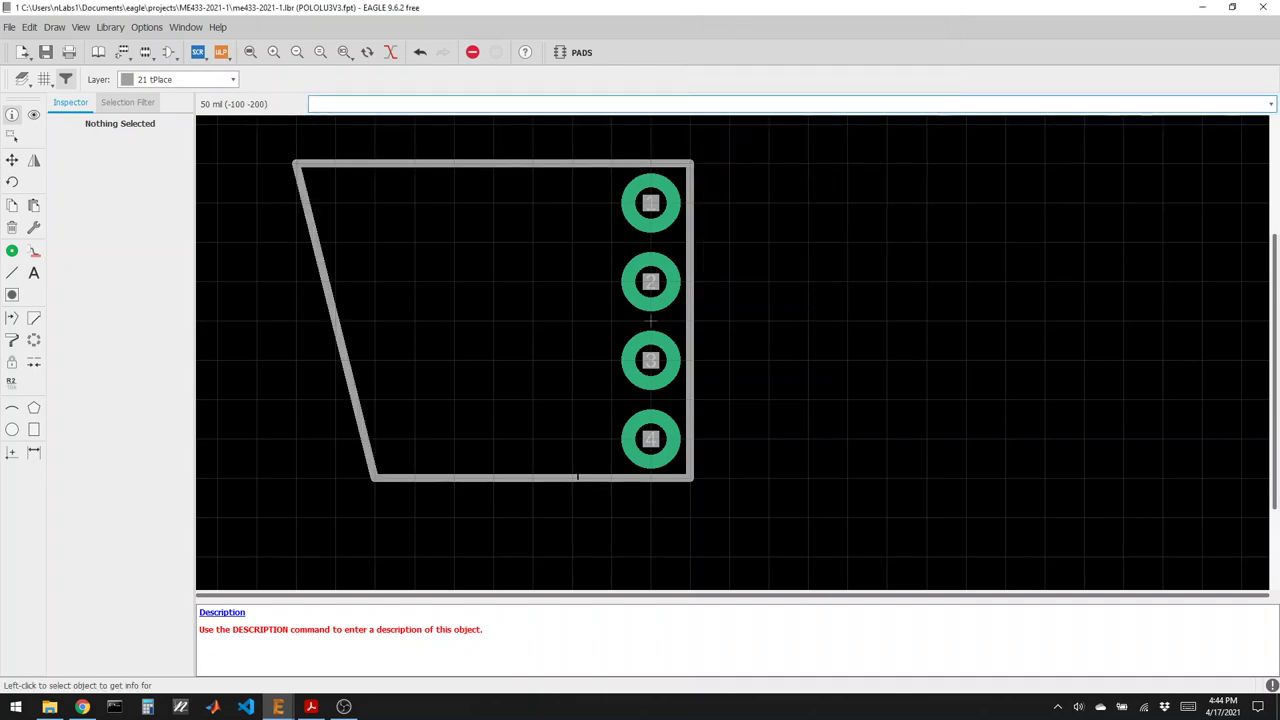
left_click(577, 477)
left_click(804, 409)
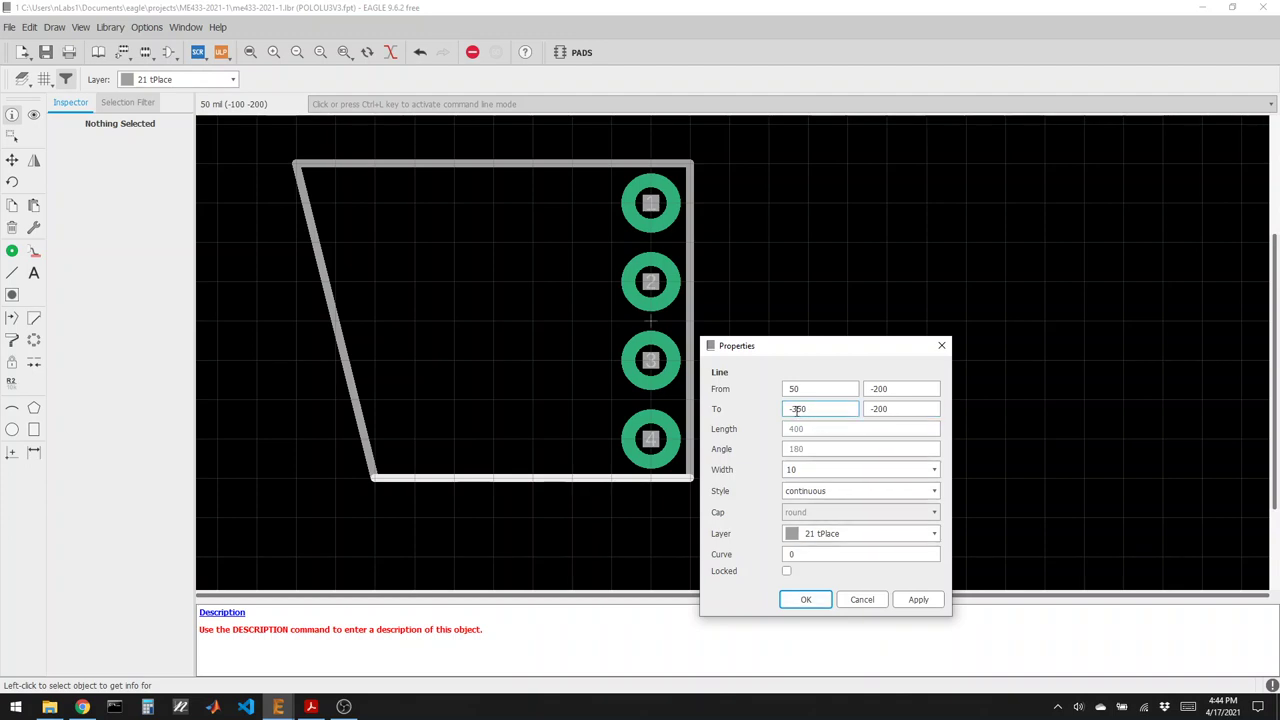
left_click(806, 600)
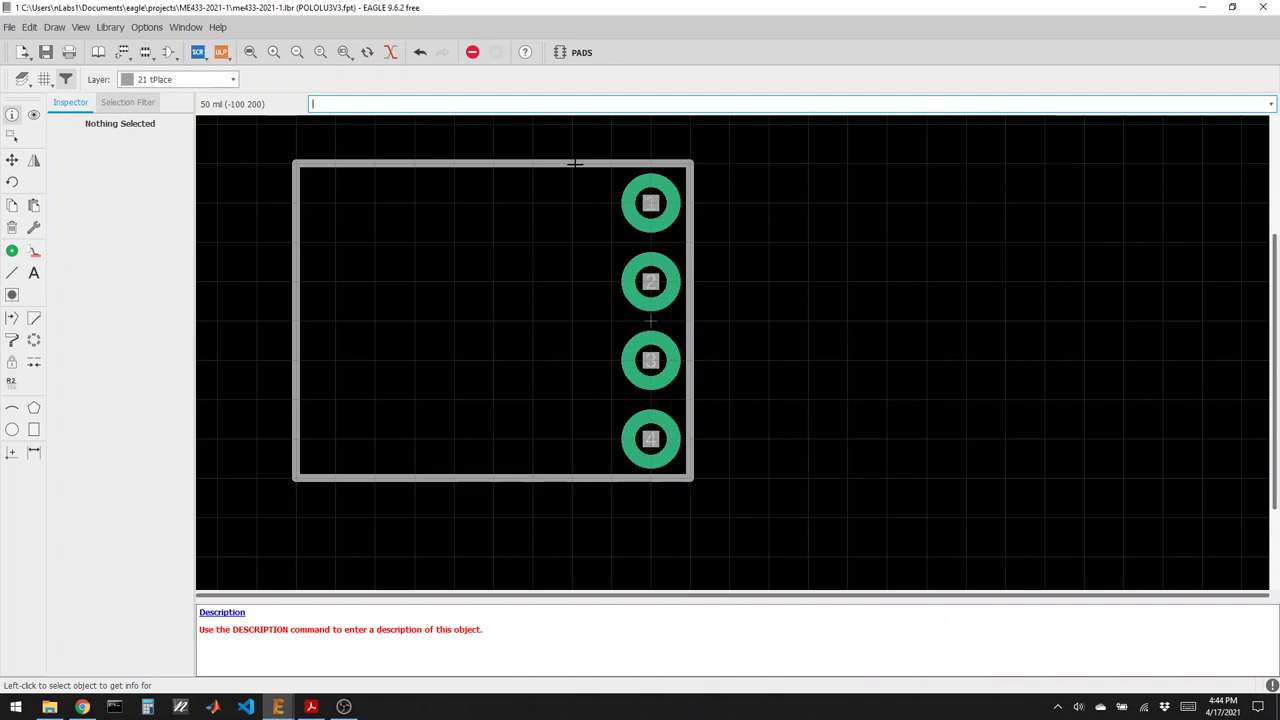
Add size 50 >NAME and >VALUE texts inside the outline, at (-400, 100) and (-400, -50).
left_click(33, 273)
type(">NAME")
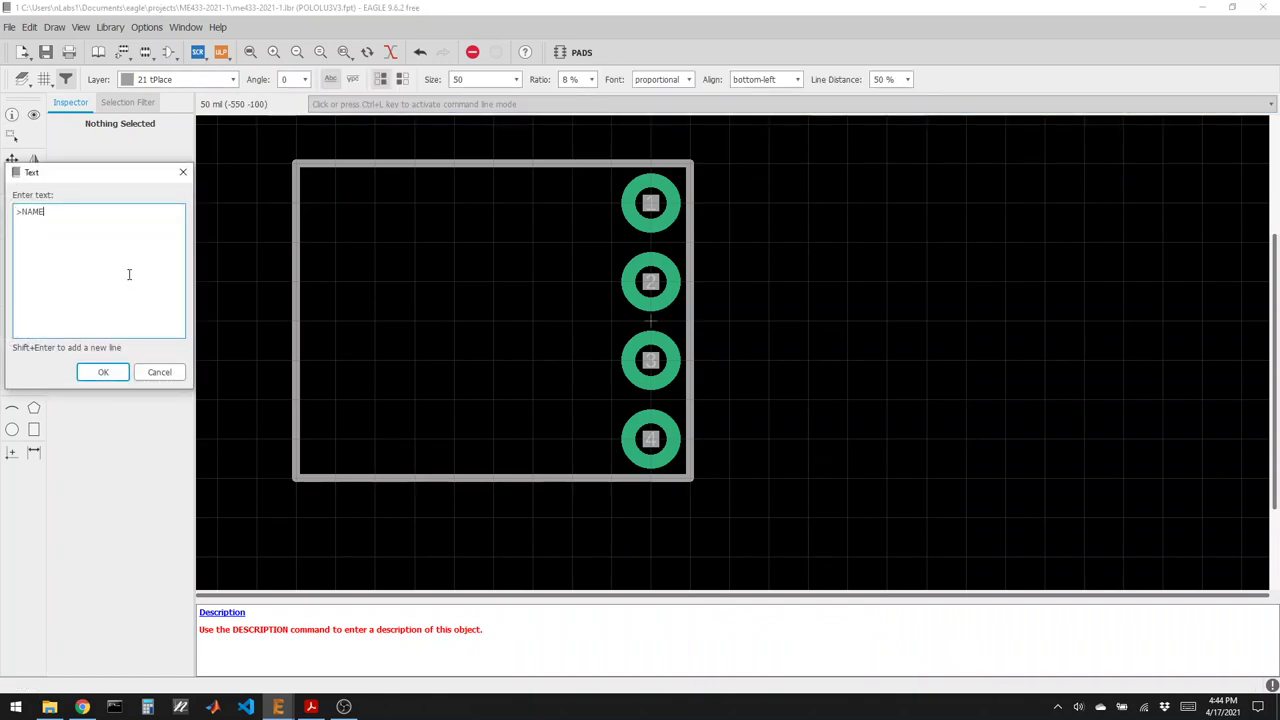
key("Return")
left_click(335, 240)
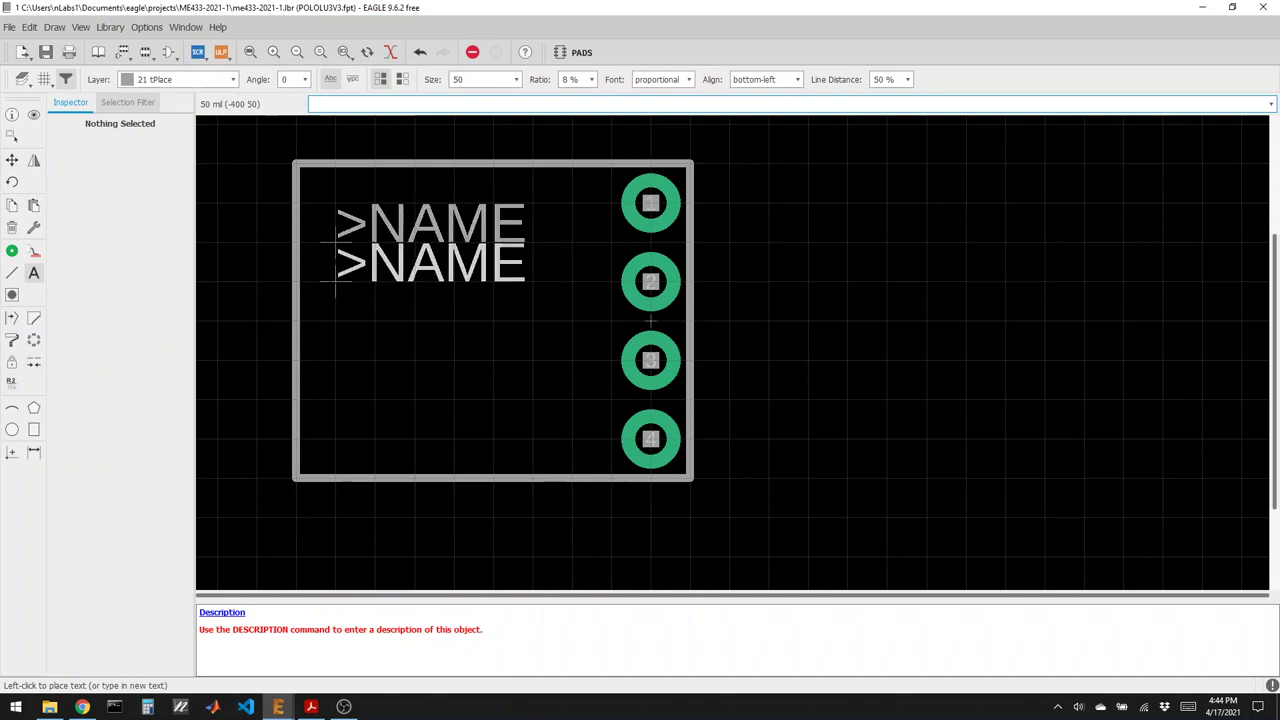
key("Escape")
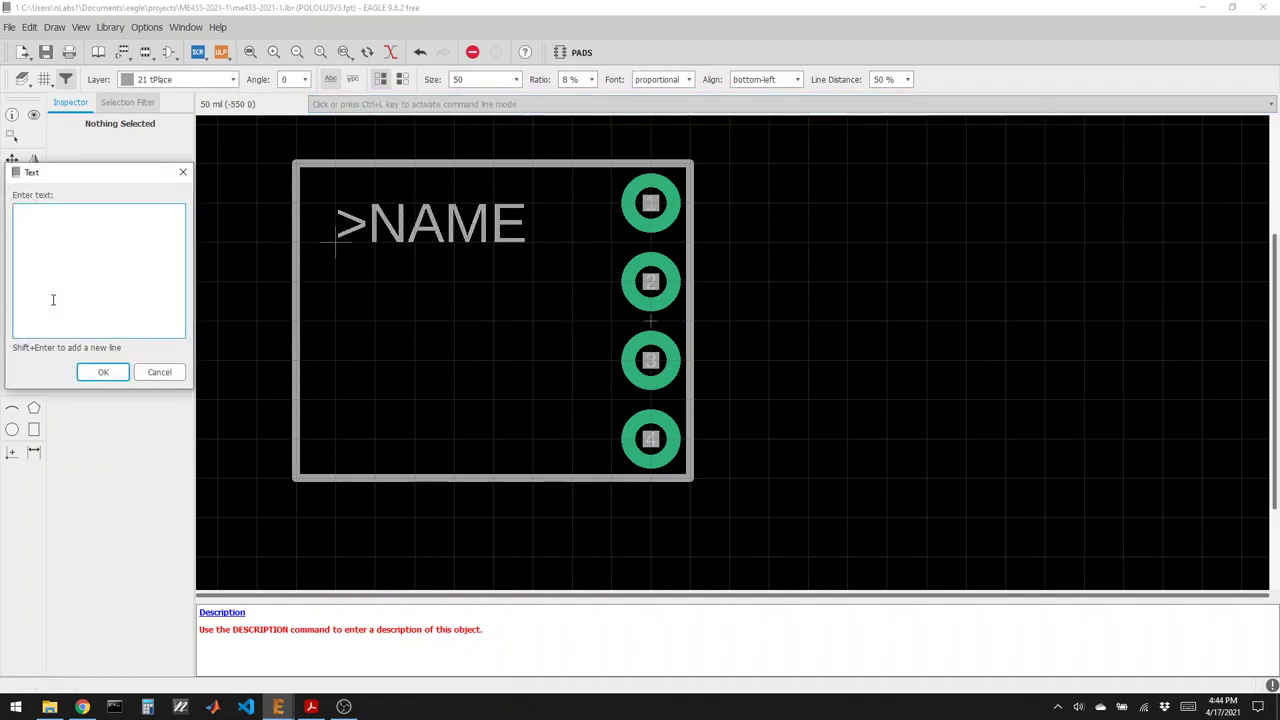
type(">VALUE")
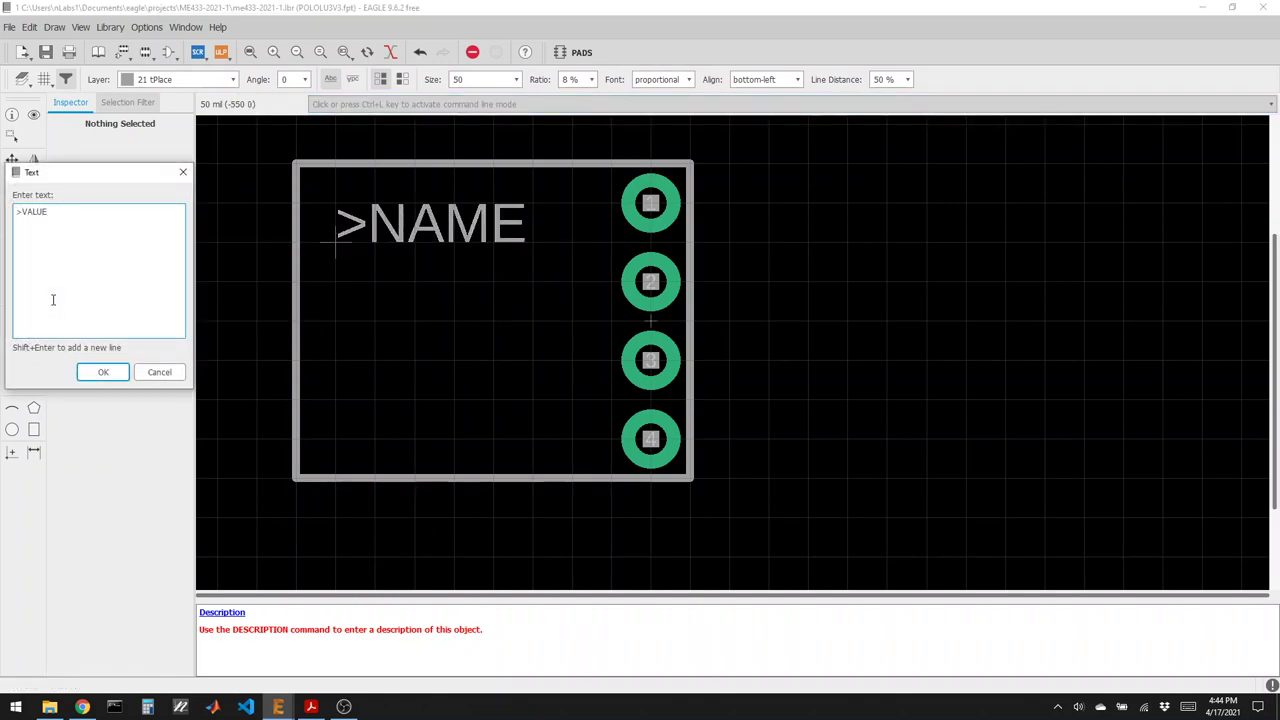
key("Return")
left_click(335, 360)
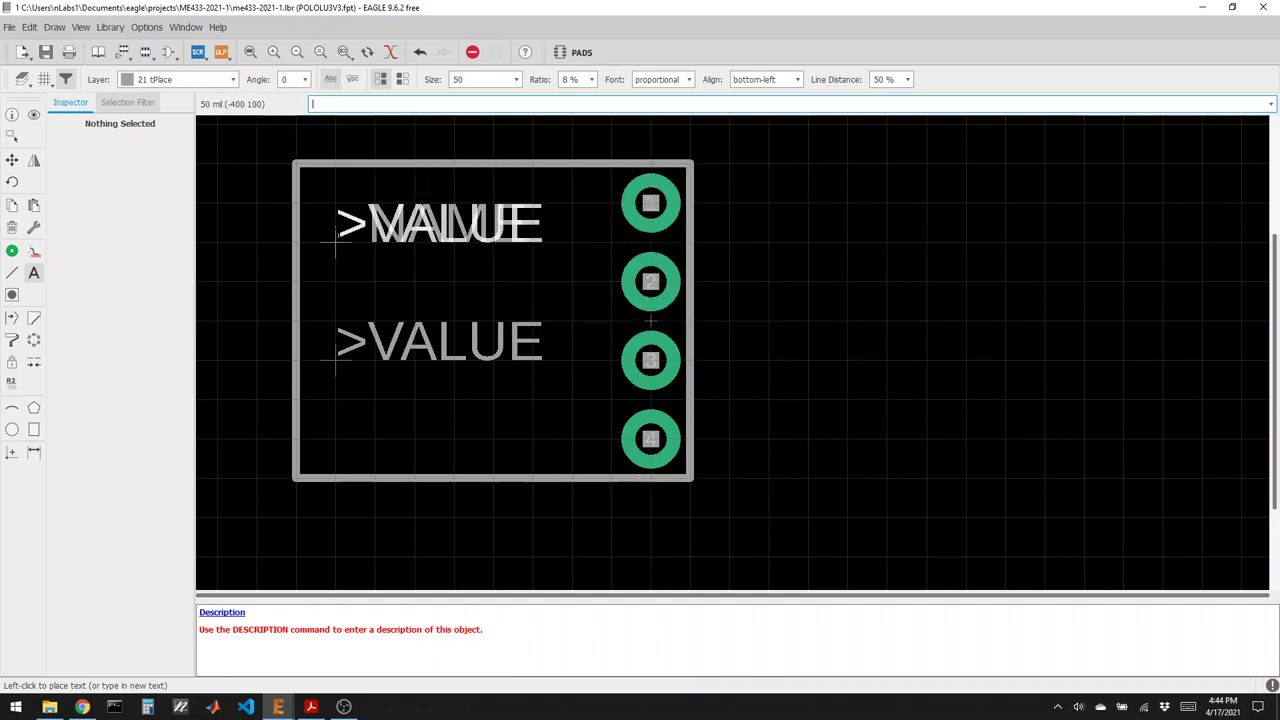
left_click(12, 160)
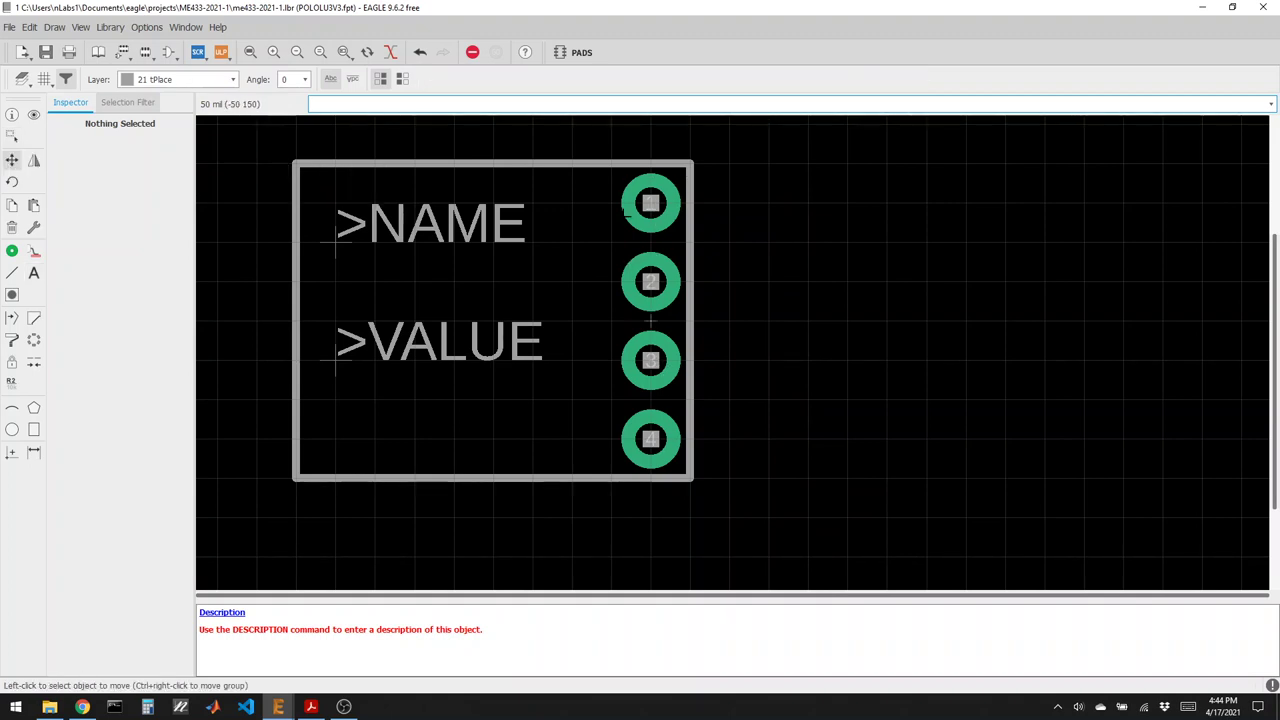
Add a VOUT label at size 32, rotated 180°, inside the outline right beside pad 1.
left_click(33, 273)
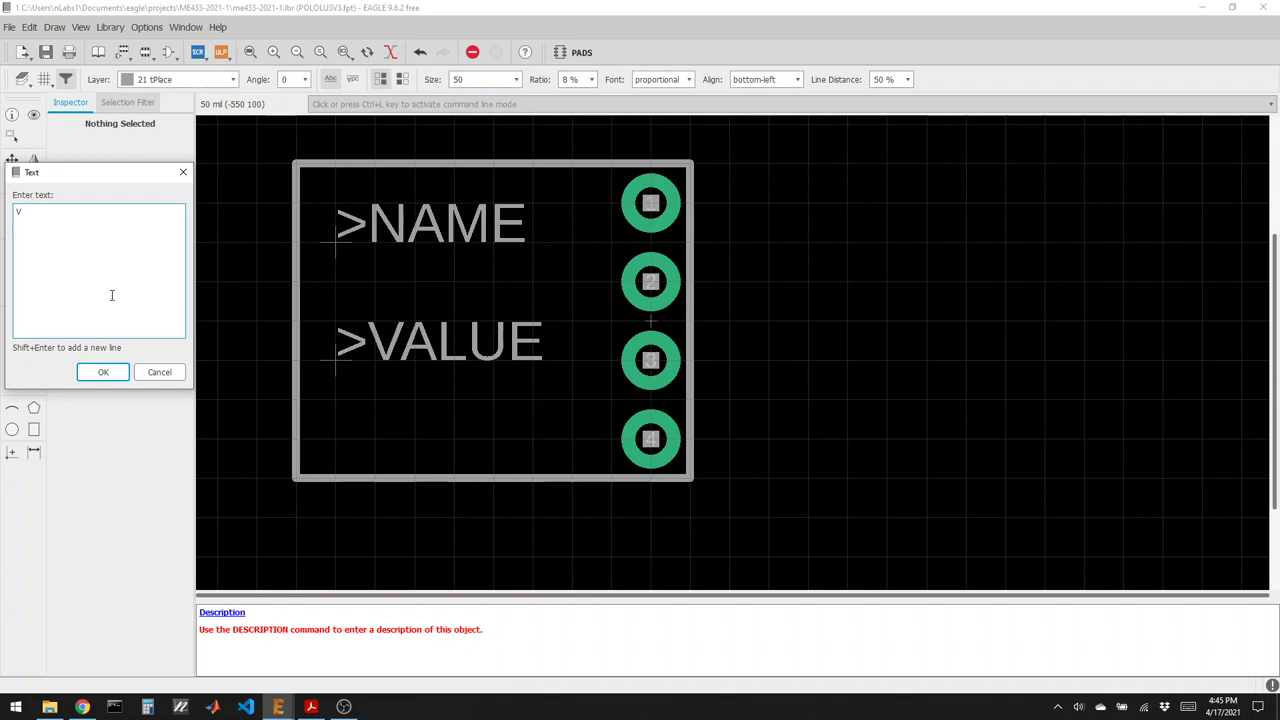
type("VOUT")
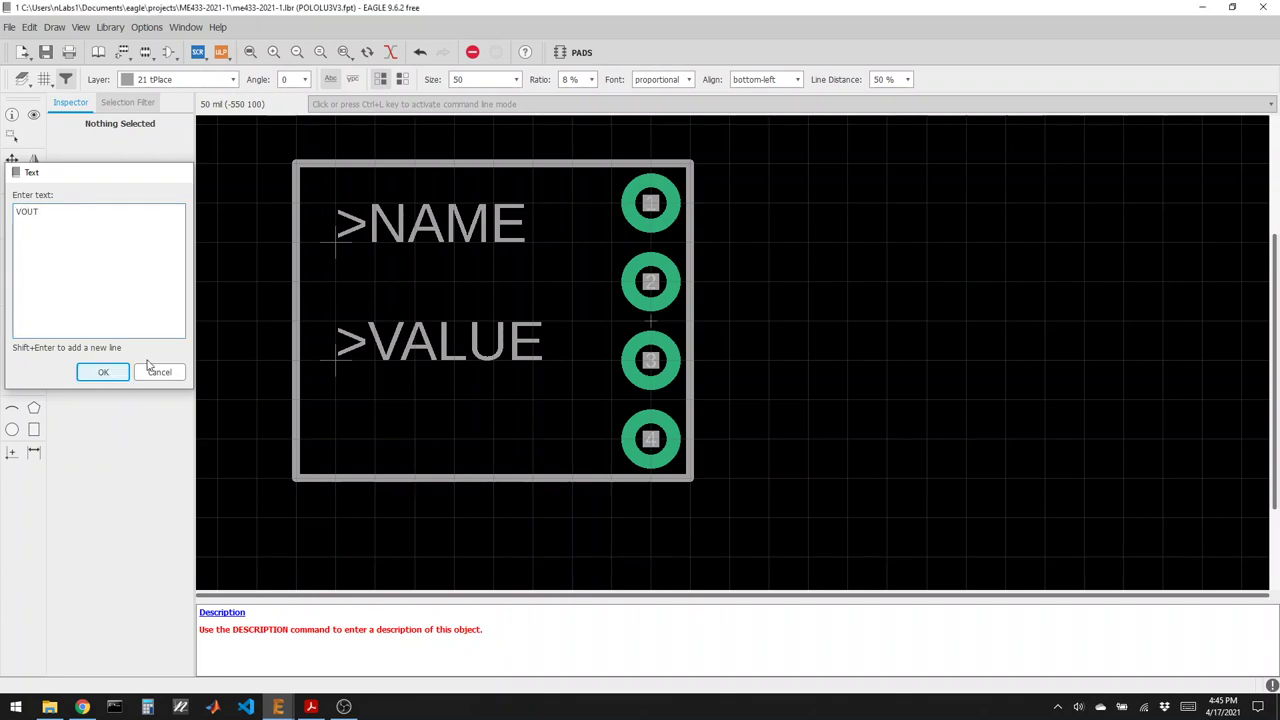
left_click(118, 372)
right_click(500, 215)
right_click(535, 205)
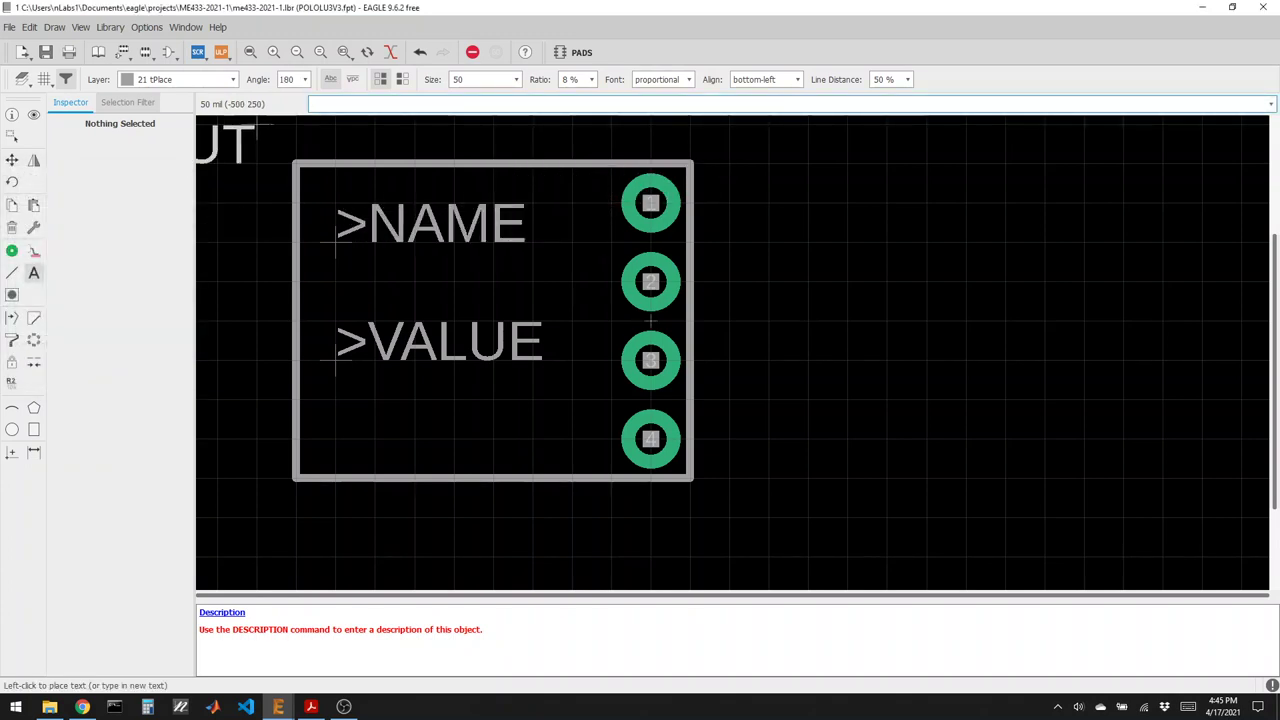
left_click(520, 87)
left_click(517, 80)
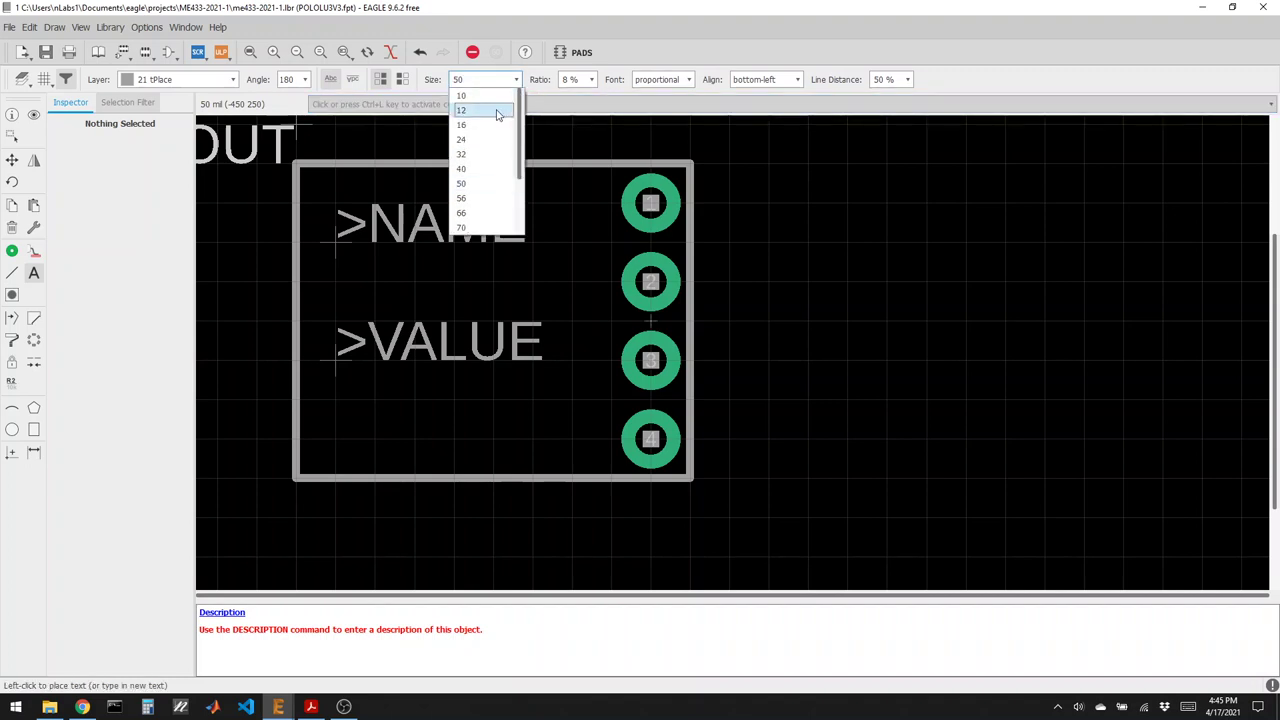
left_click(485, 157)
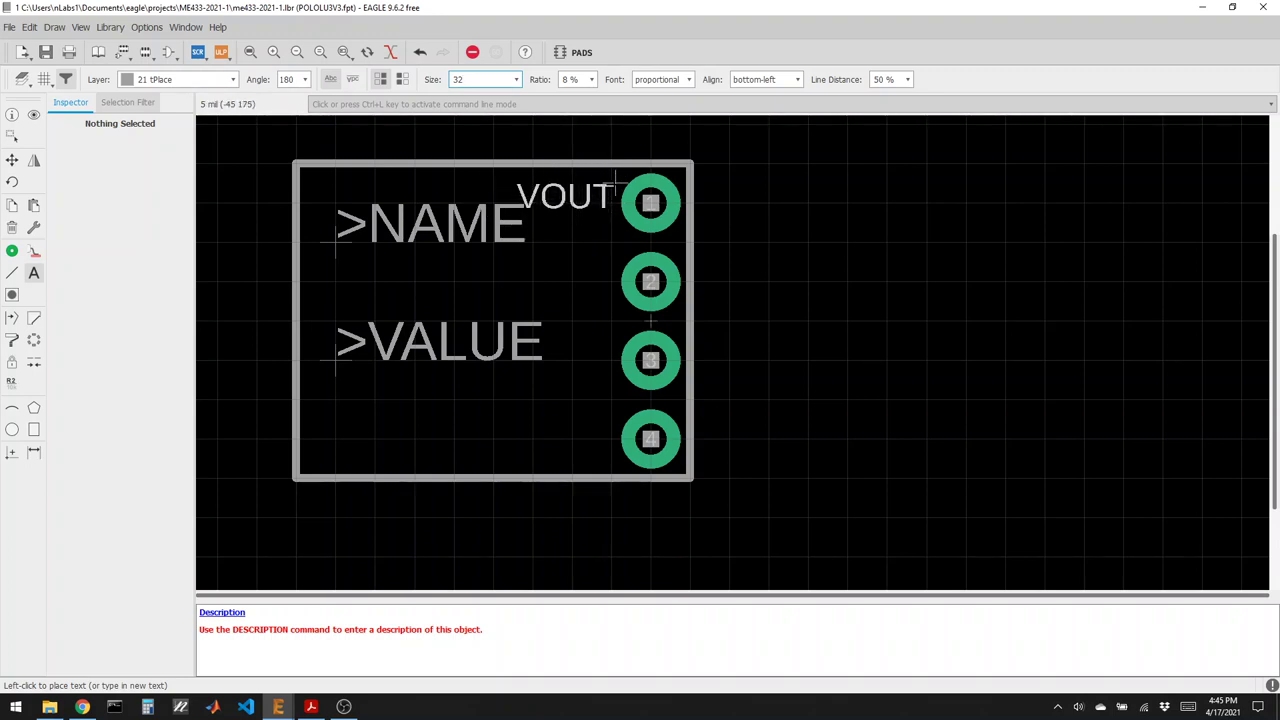
left_click(615, 185)
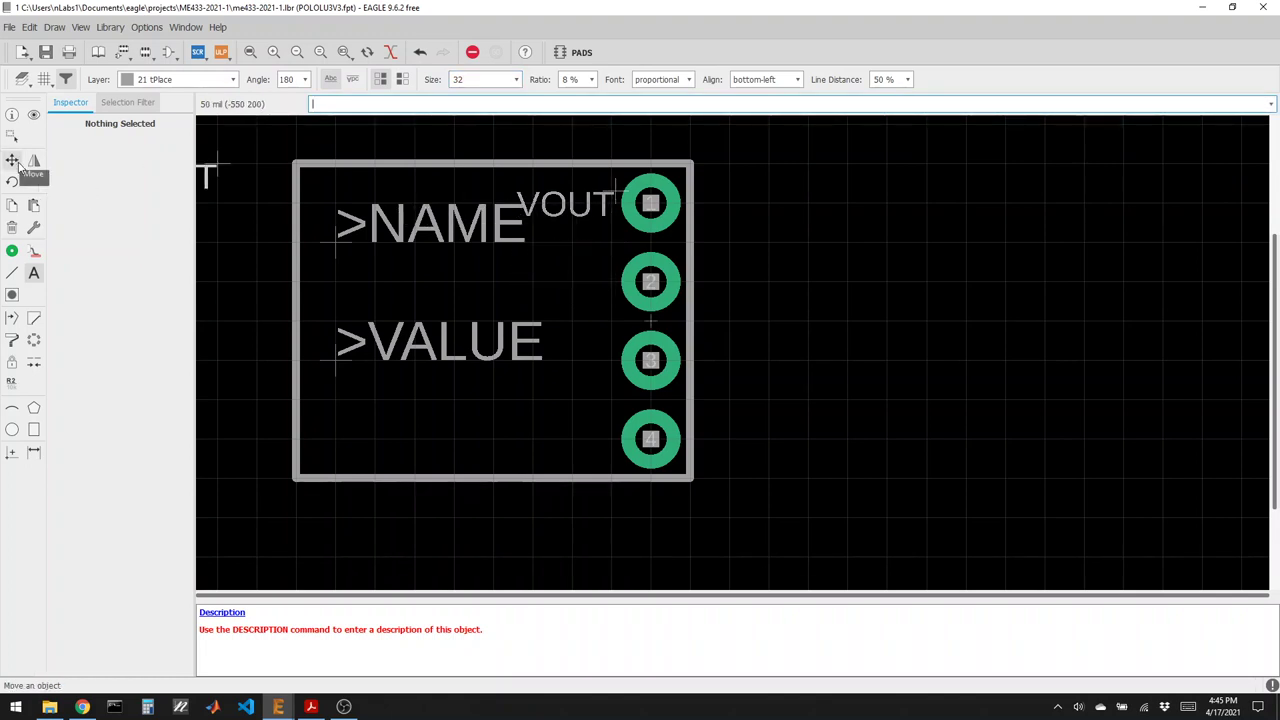
Copy the VOUT label beside pads 2, 3 and 4, at (-45, 65), (-45, -35) and (-45, -135).
left_click(12, 204)
left_click(615, 187)
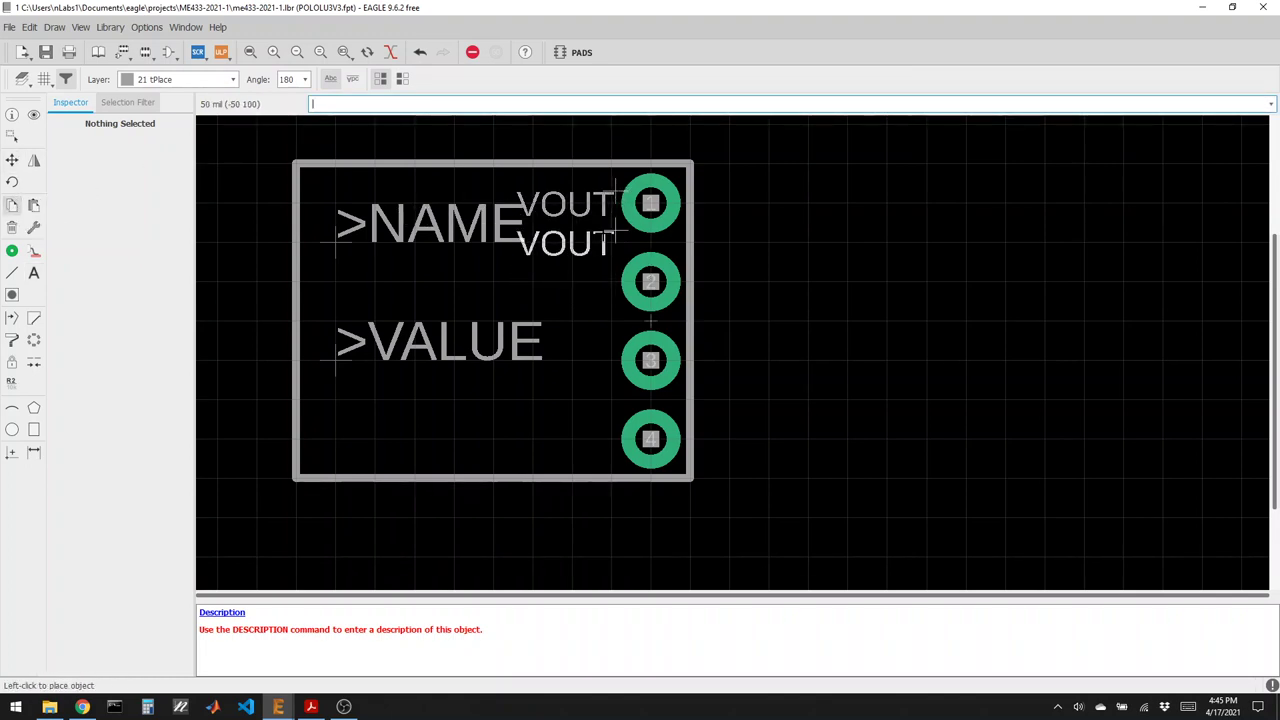
left_click(615, 265)
left_click(615, 267)
left_click(615, 345)
left_click(615, 346)
left_click(615, 425)
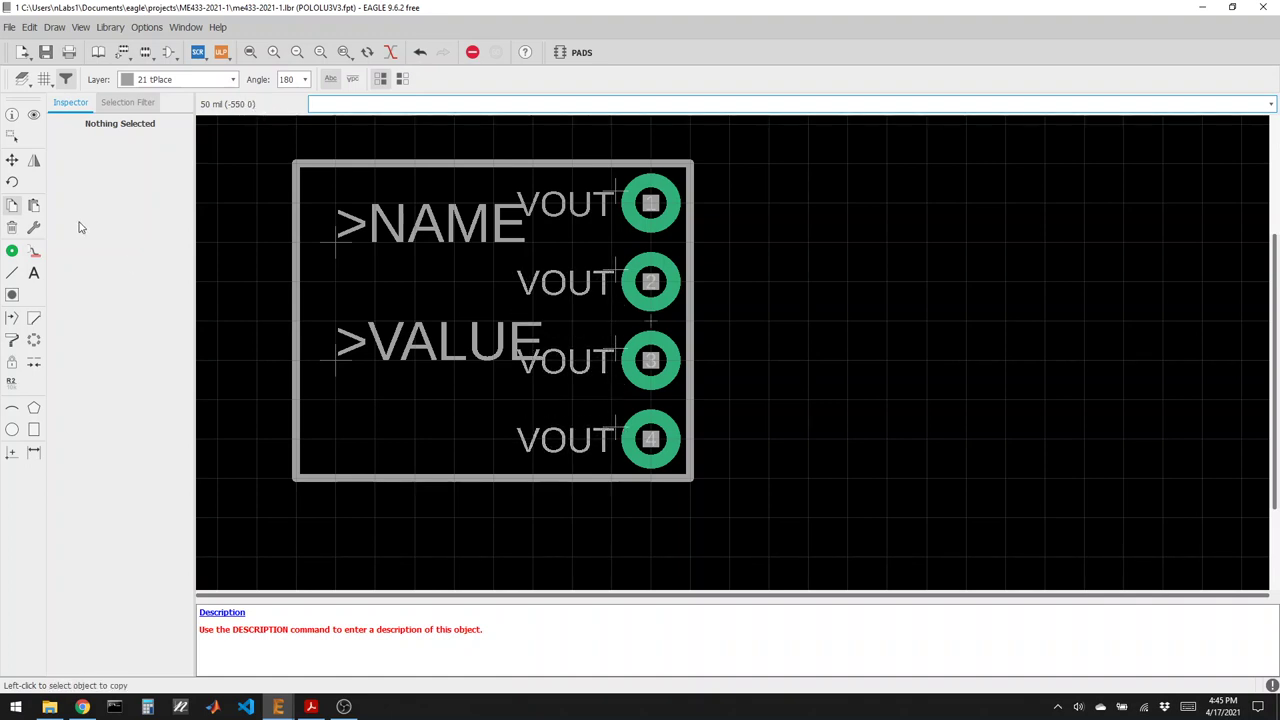
Move the >NAME and >VALUE texts away from the pads, clear of the pin labels, placing >VALUE at (-450, -100).
left_click(12, 160)
left_click(335, 240)
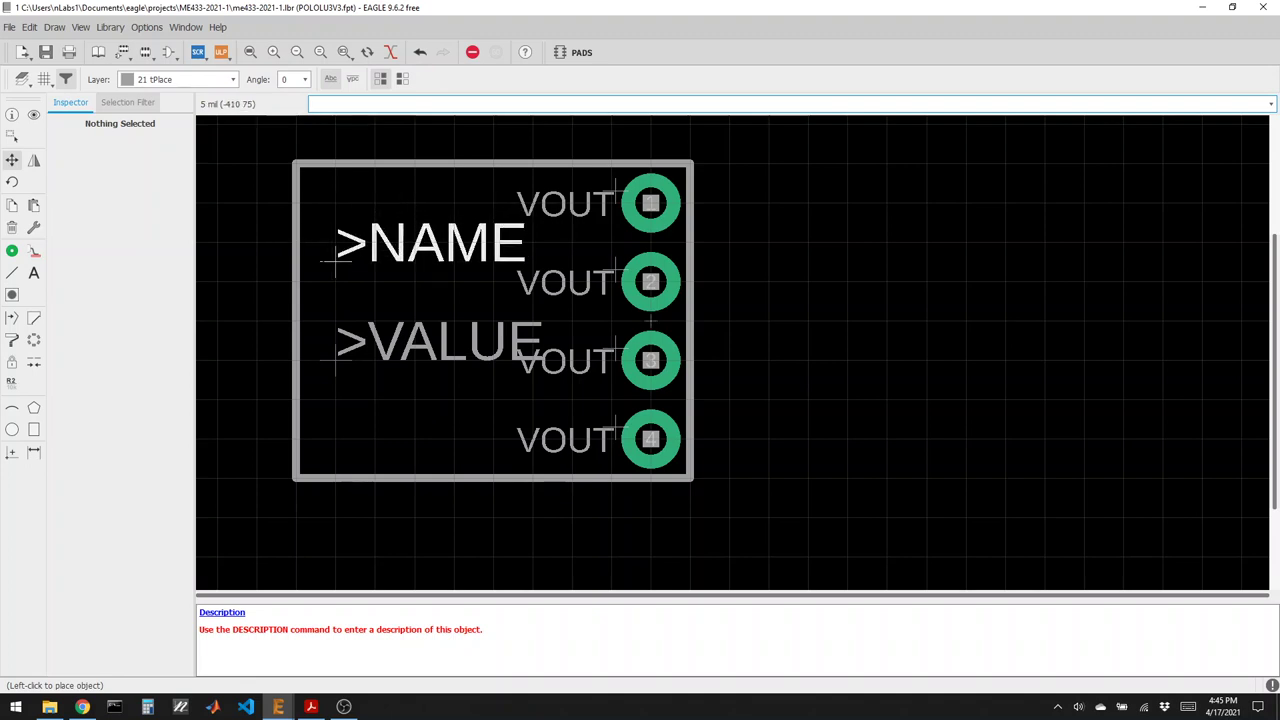
left_click(305, 282)
left_click(335, 362)
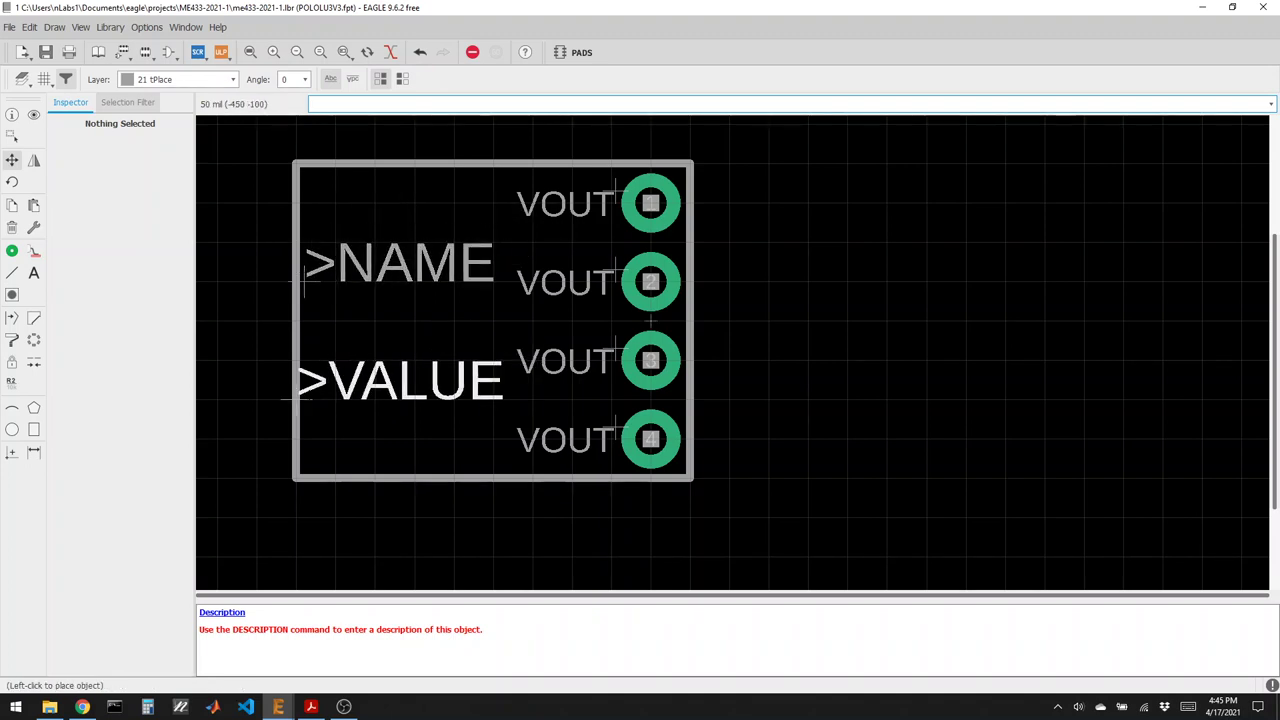
left_click(303, 400)
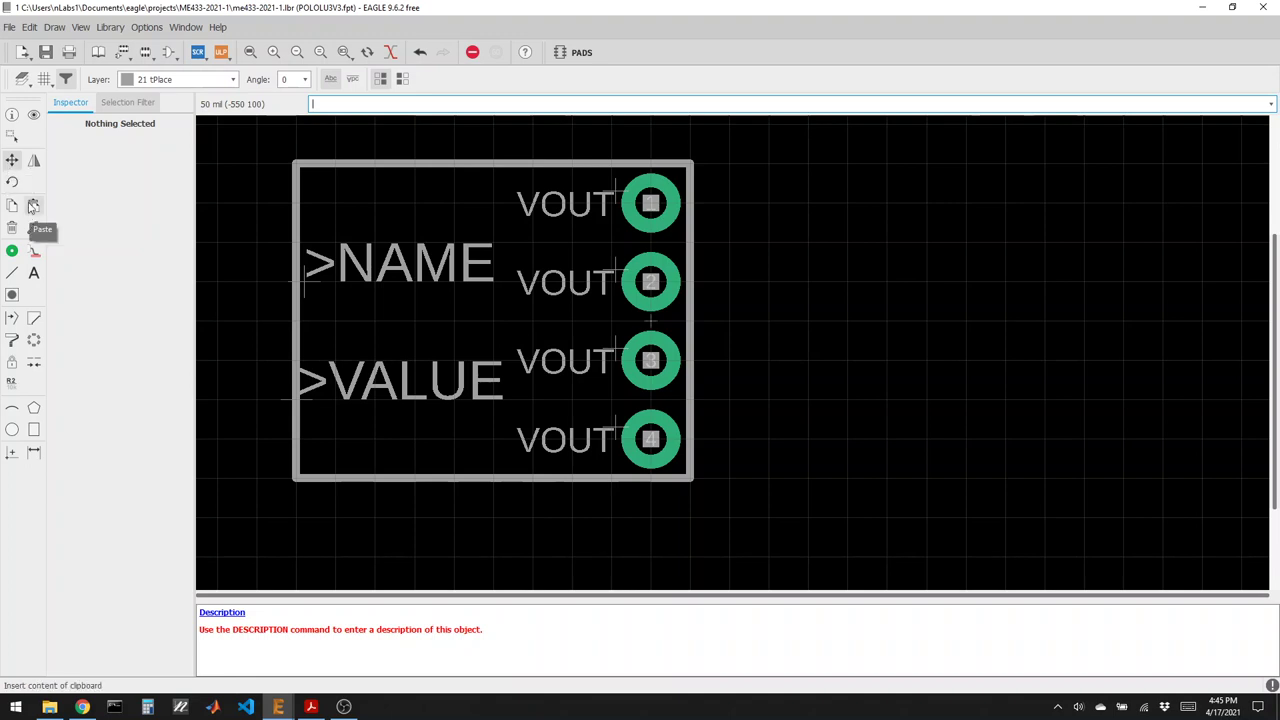
Change the copied label texts to GND beside pad 2, VIN beside pad 3 and SHDN beside pad 4.
left_click(12, 114)
left_click(565, 281)
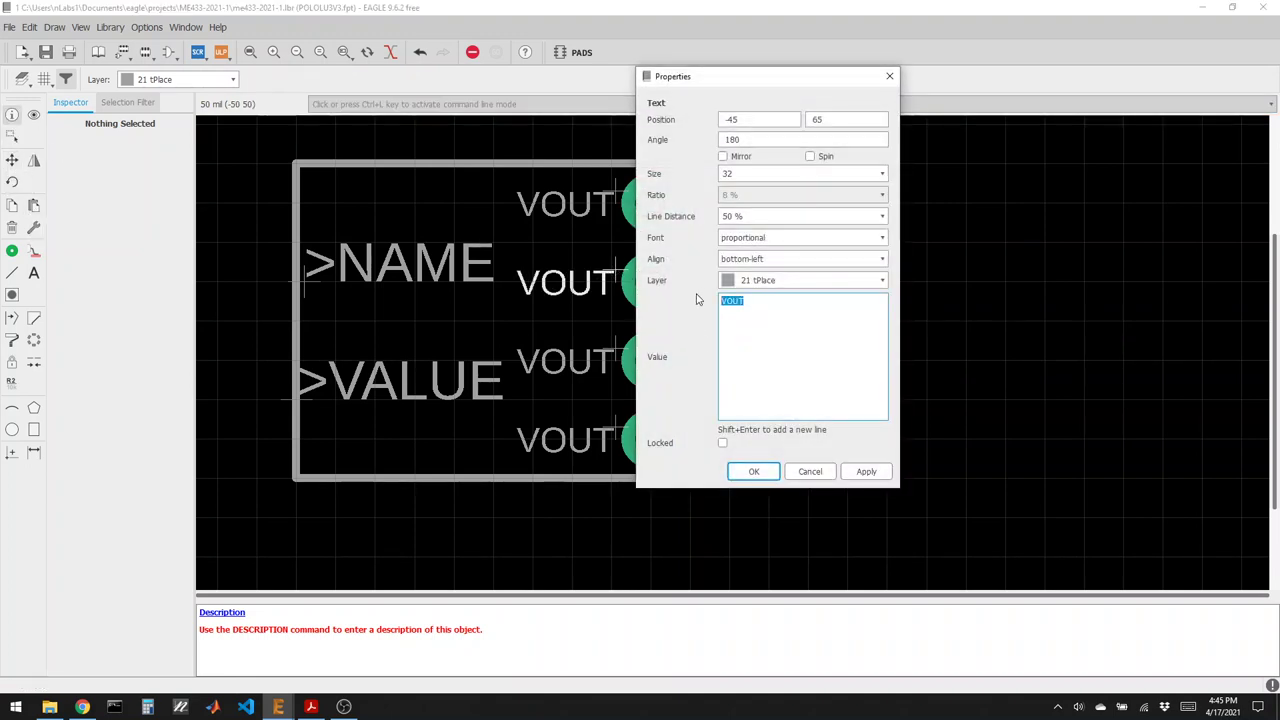
type("GND")
left_click(754, 471)
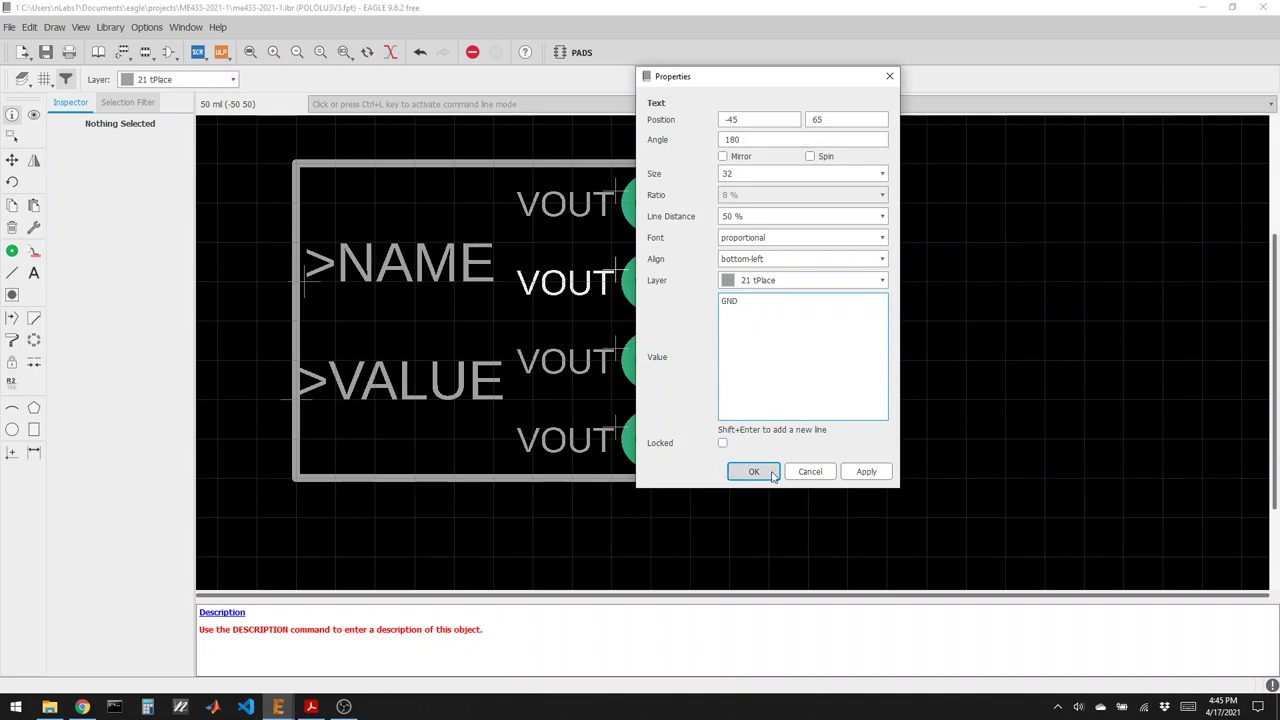
left_click(565, 360)
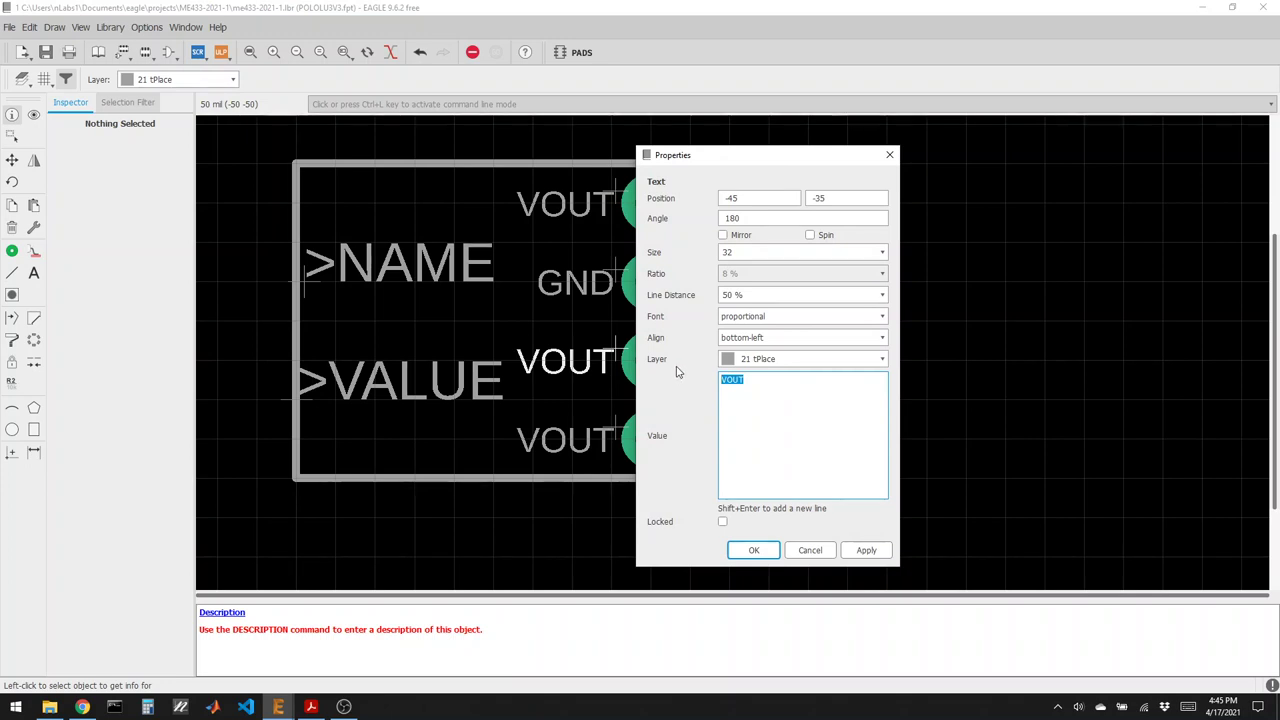
type("VIN")
left_click(754, 550)
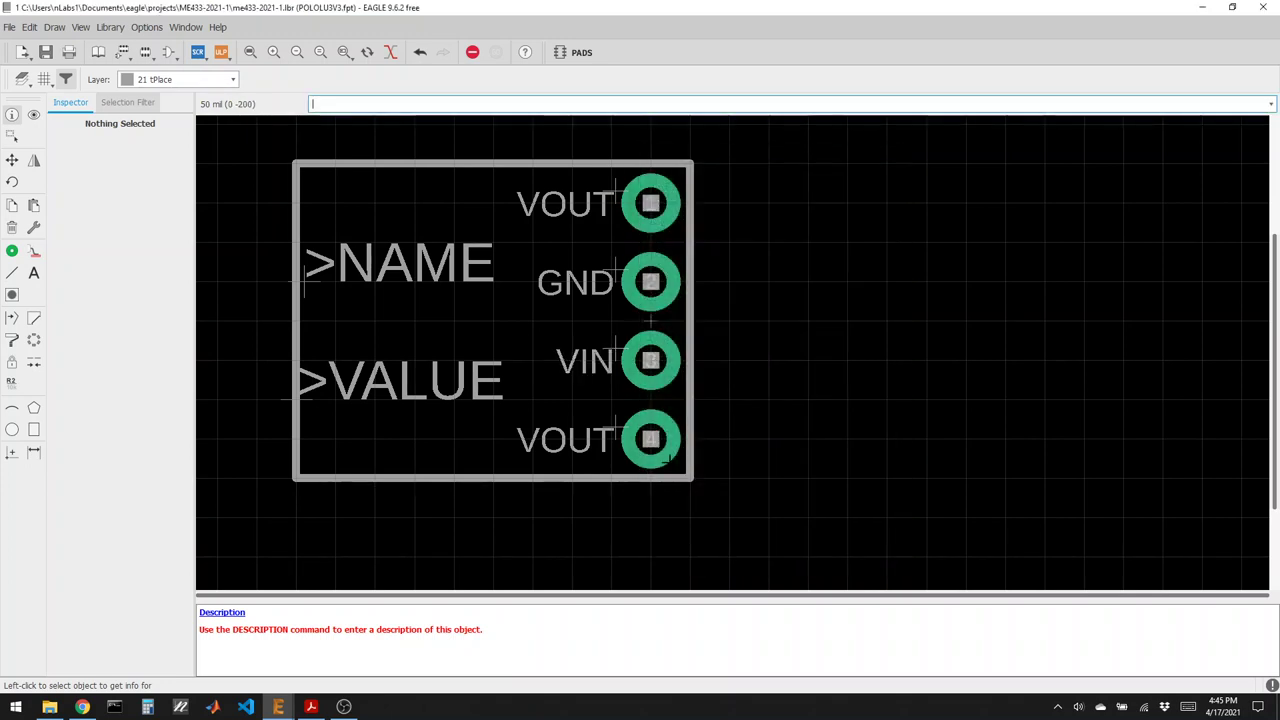
left_click(617, 432)
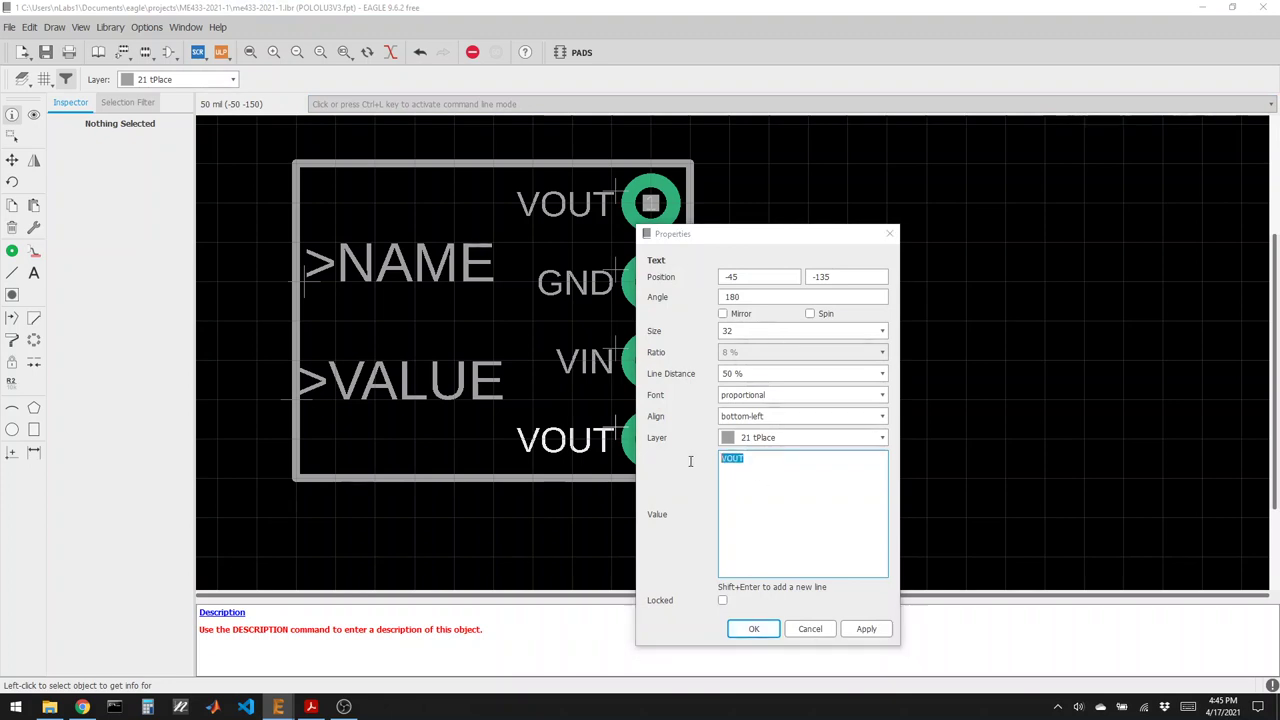
type("SHDN")
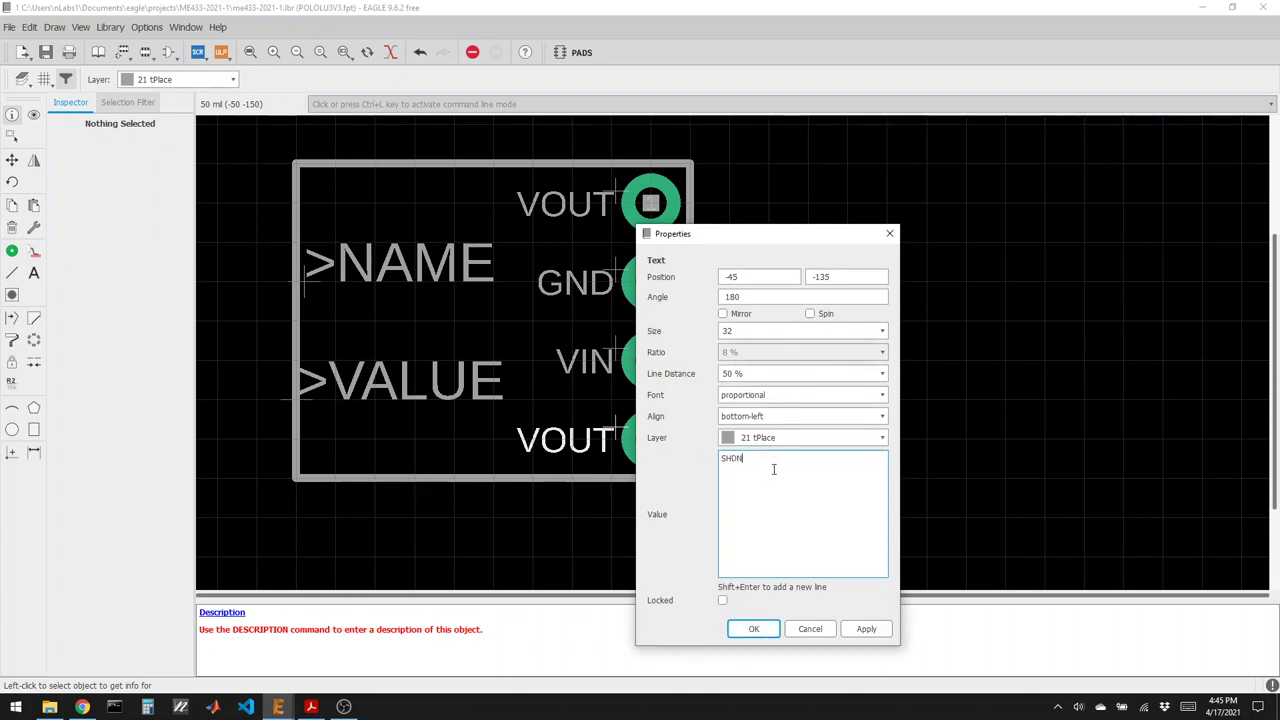
left_click(753, 626)
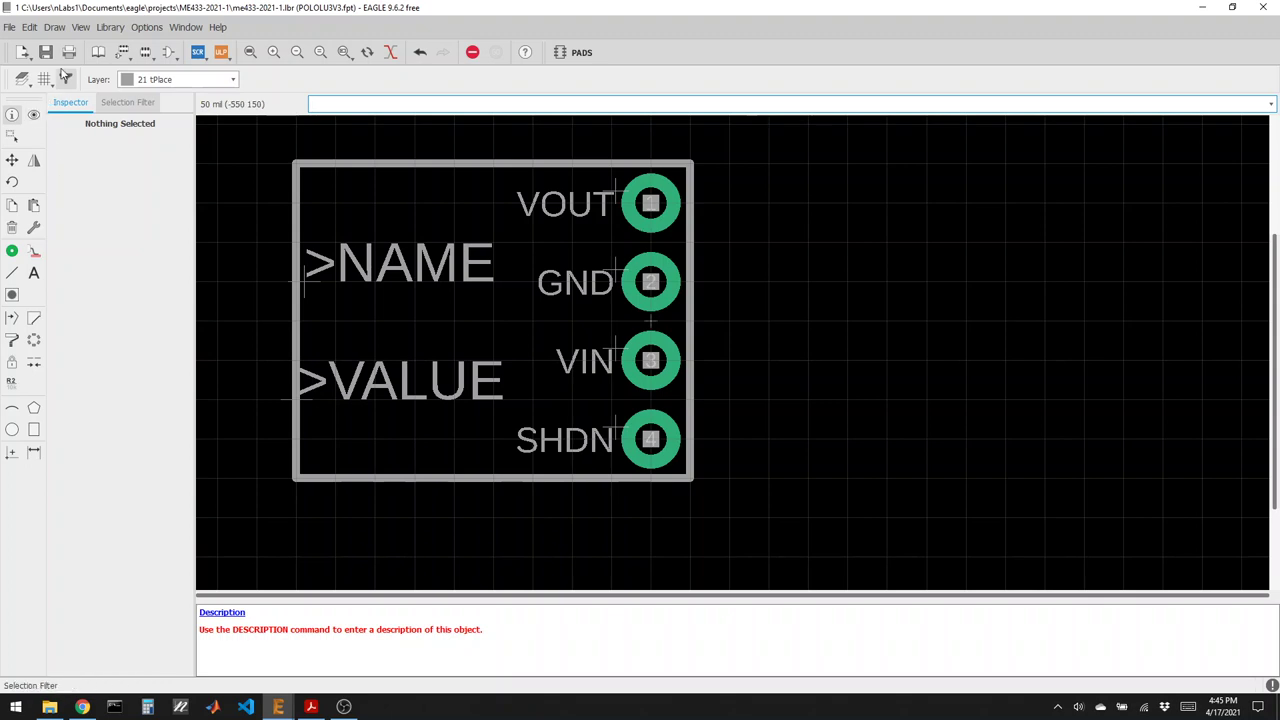
Create a new device named POLOLU3V3 in the library.
left_click(122, 52)
left_click(271, 293)
type("POLOLU3V3")
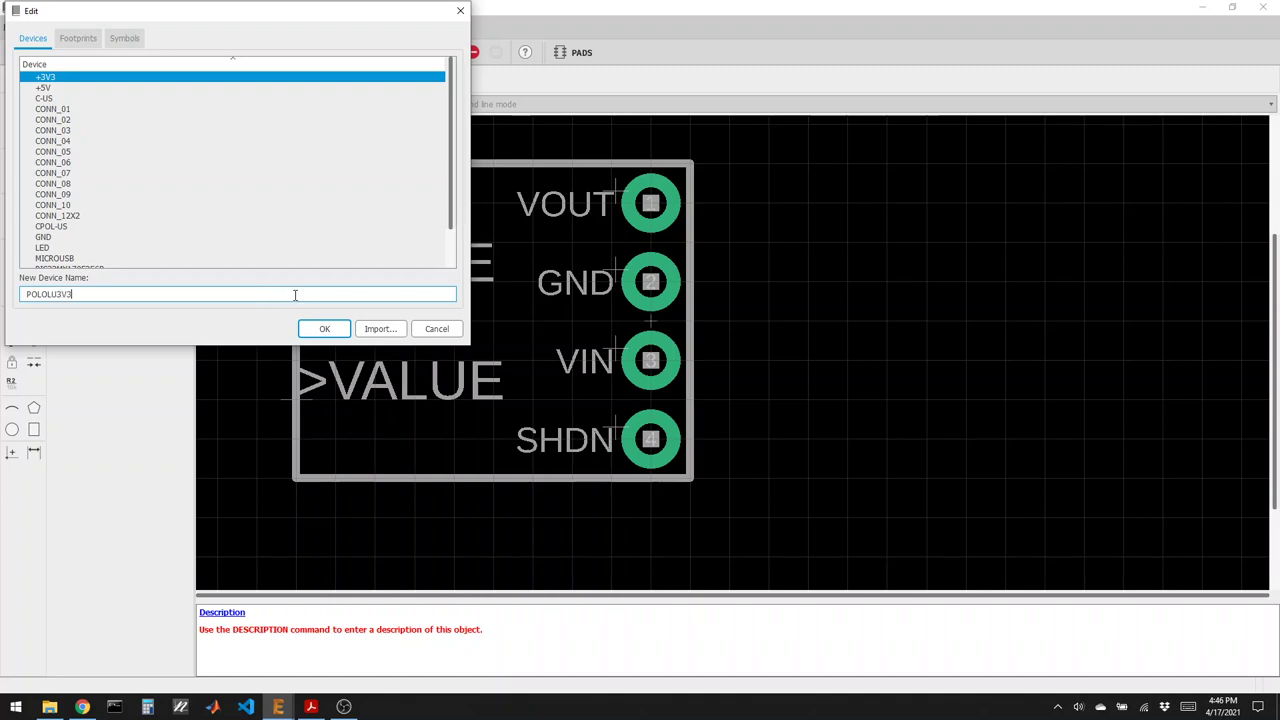
left_click(318, 329)
left_click(352, 350)
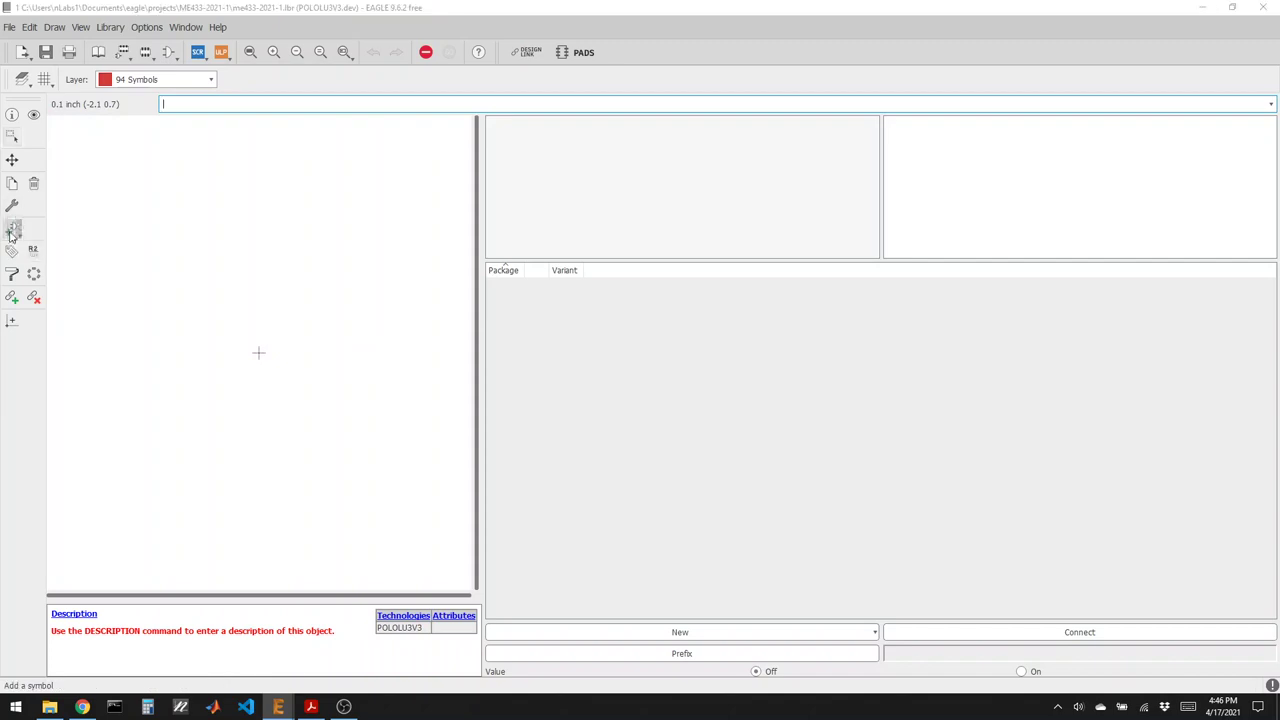
Add the POLOLU3V3 symbol to the device near the origin.
left_click(12, 229)
left_click(40, 313)
left_click(270, 373)
left_click(236, 349)
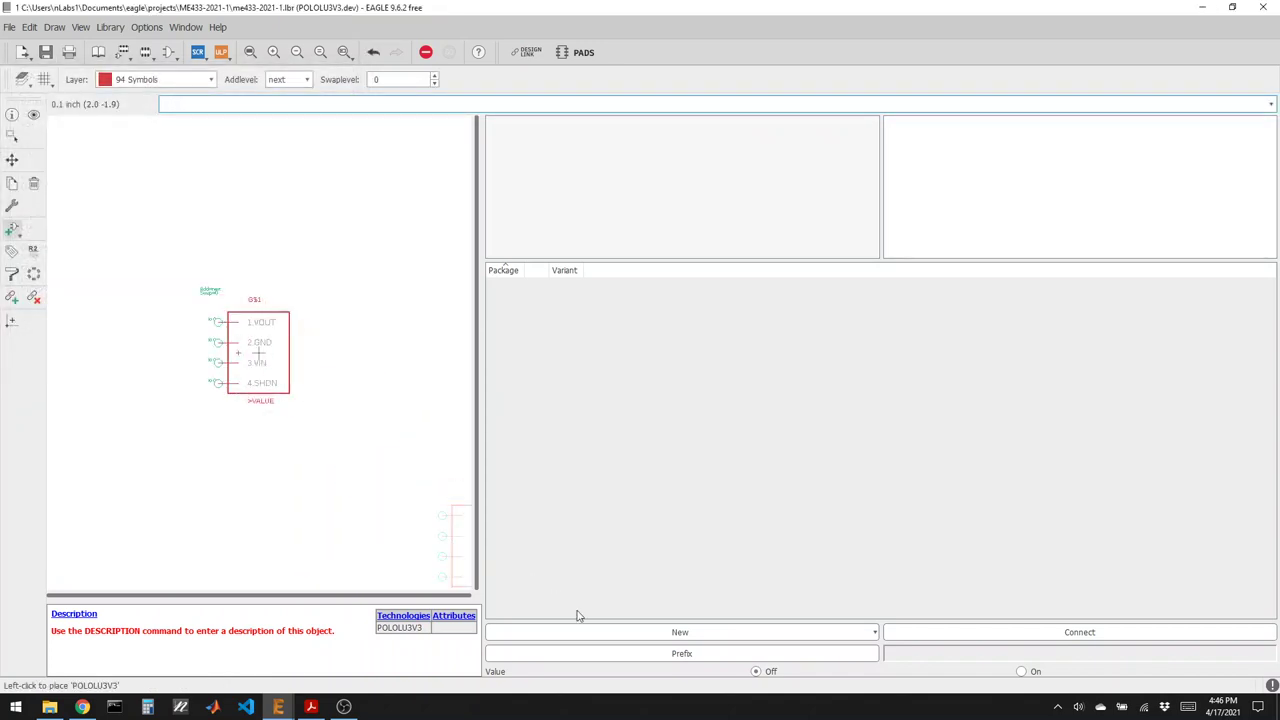
Add the POLOLU3V3 footprint to the device as a new local package variant without a variant name.
left_click(562, 632)
left_click(560, 647)
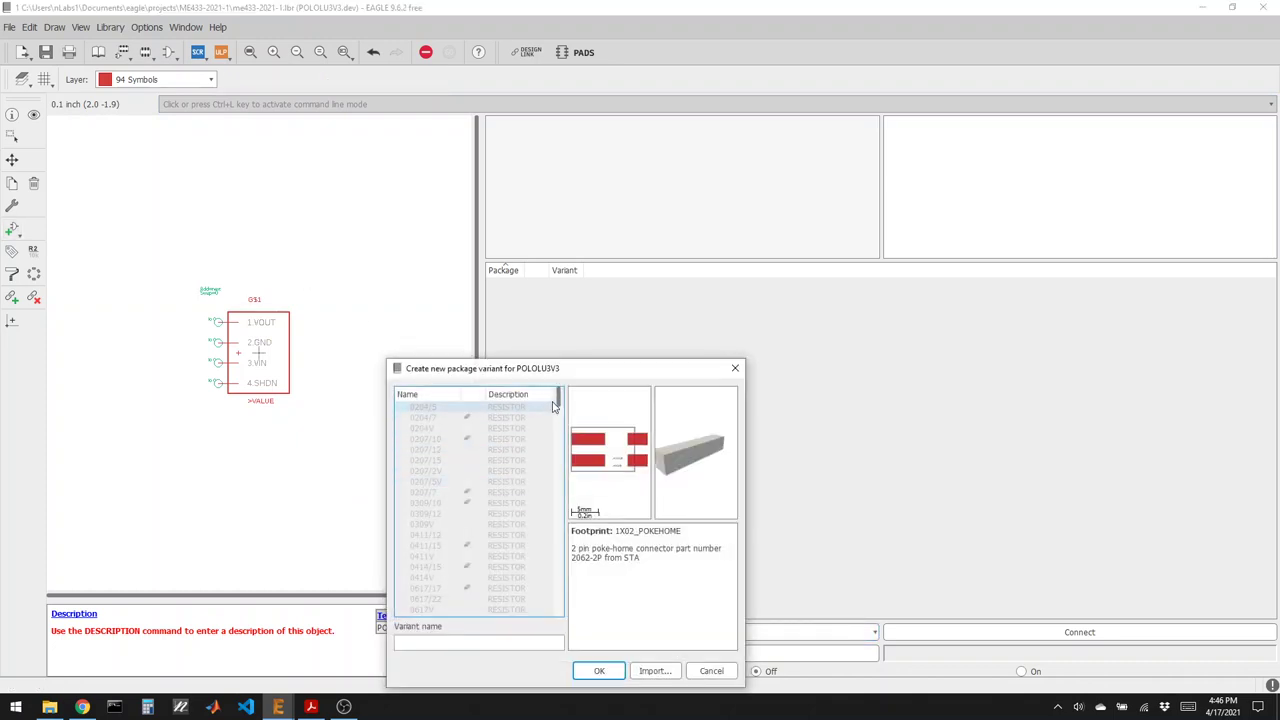
left_click_drag(558, 404, 575, 551)
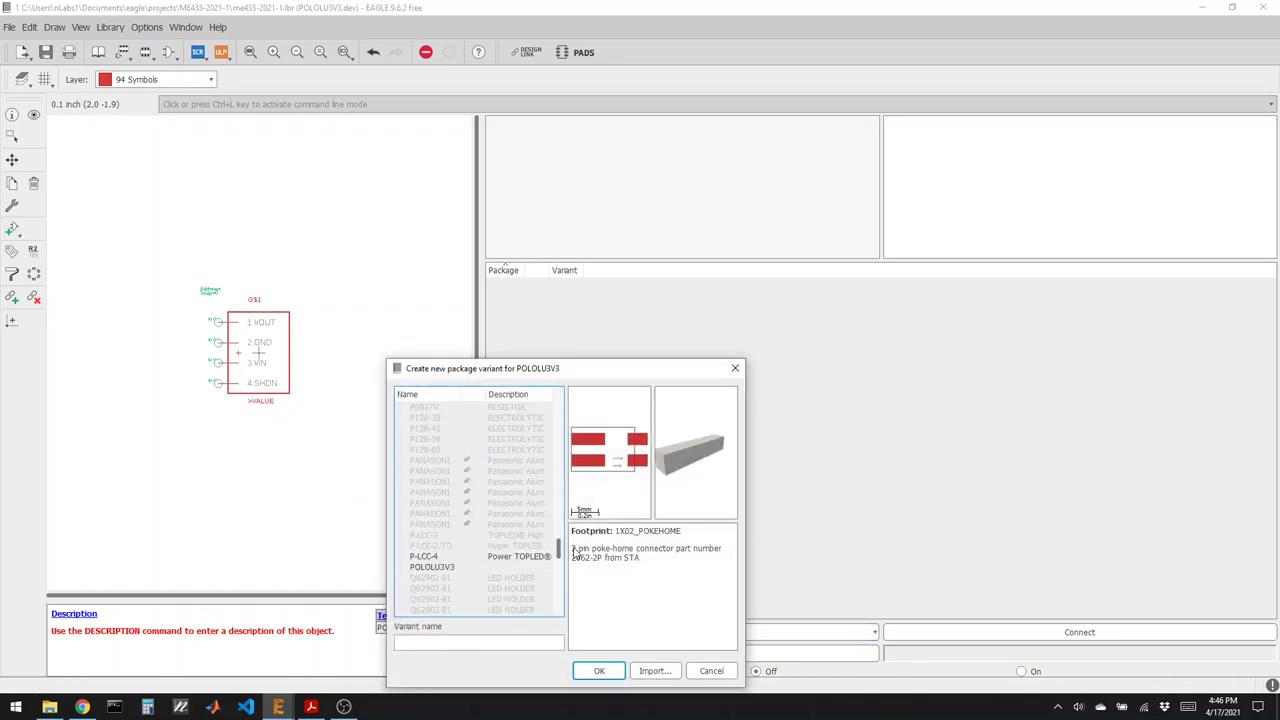
left_click(470, 567)
left_click(599, 671)
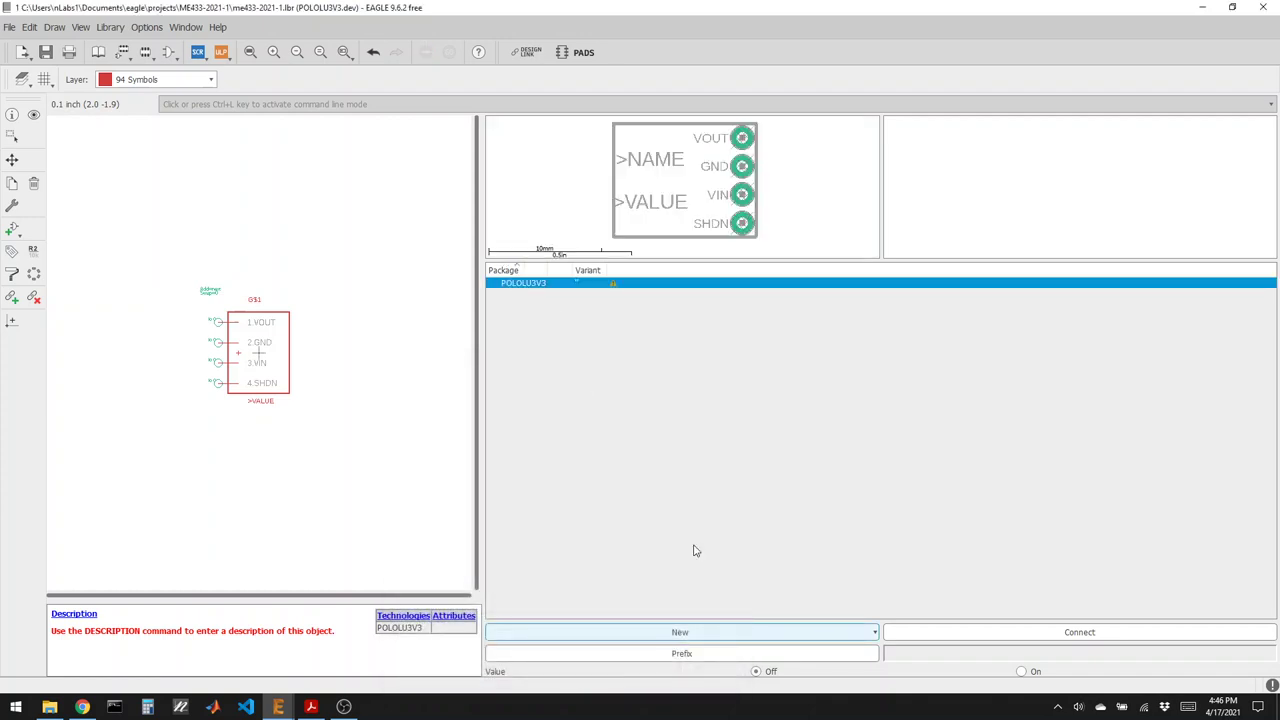
Connect pins VOUT, GND, VIN and SHDN to pads 1 through 4 in order, and save the library.
left_click(995, 632)
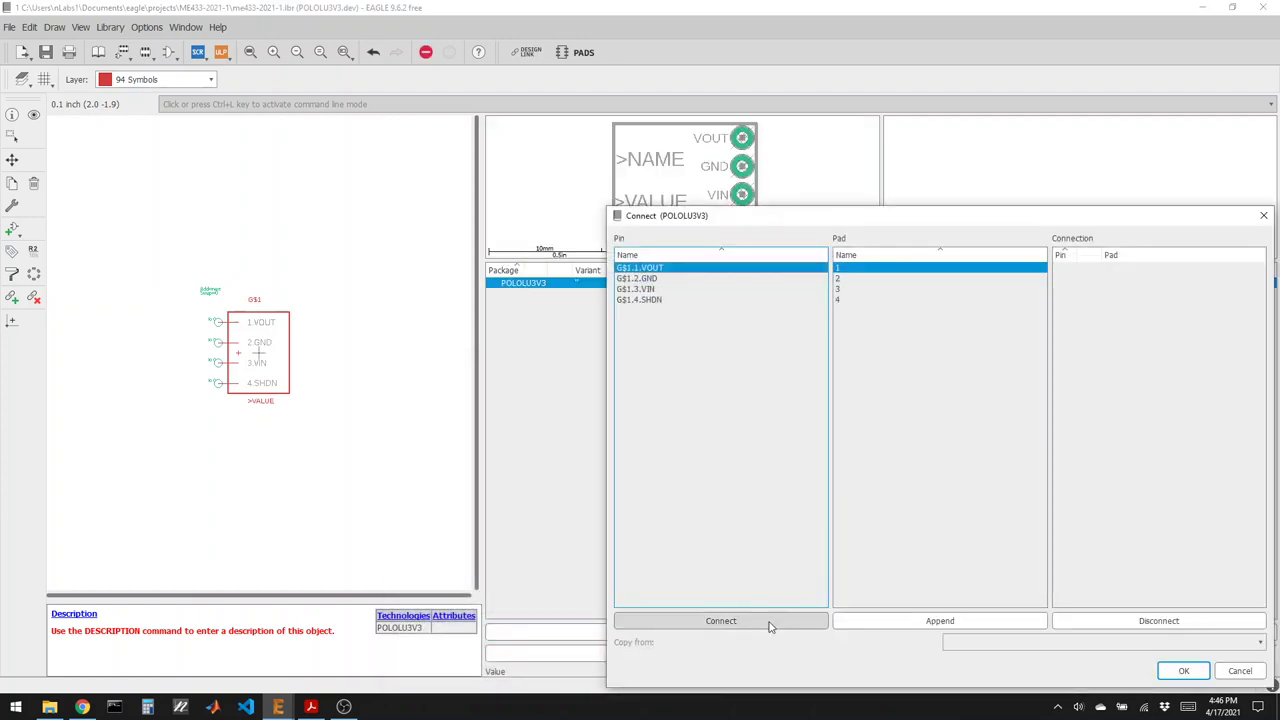
left_click(768, 626)
left_click(768, 626)
left_click(766, 626)
left_click(766, 626)
left_click(1183, 670)
key("ctrl+s")
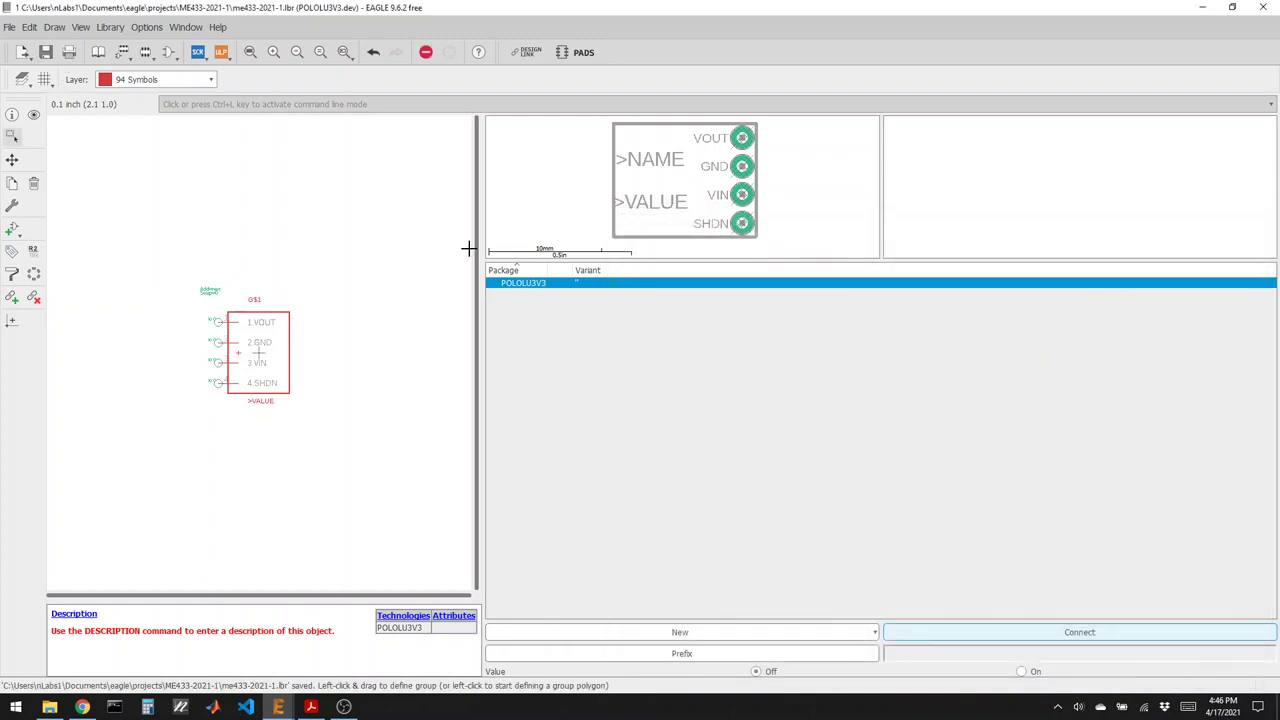
Switch to Chrome and examine the circuit diagram and mounting-hole drawing in the Panasonic EVQ-11 push button datasheet.
left_click(82, 707)
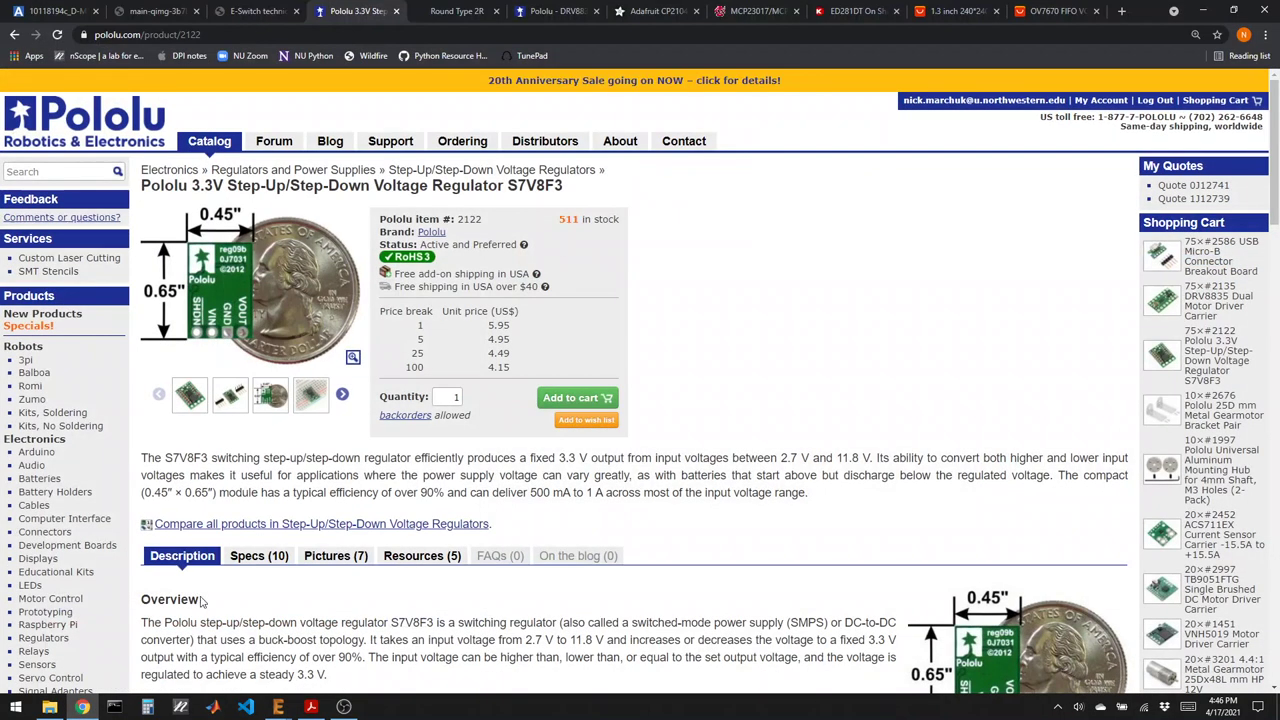
left_click(258, 11)
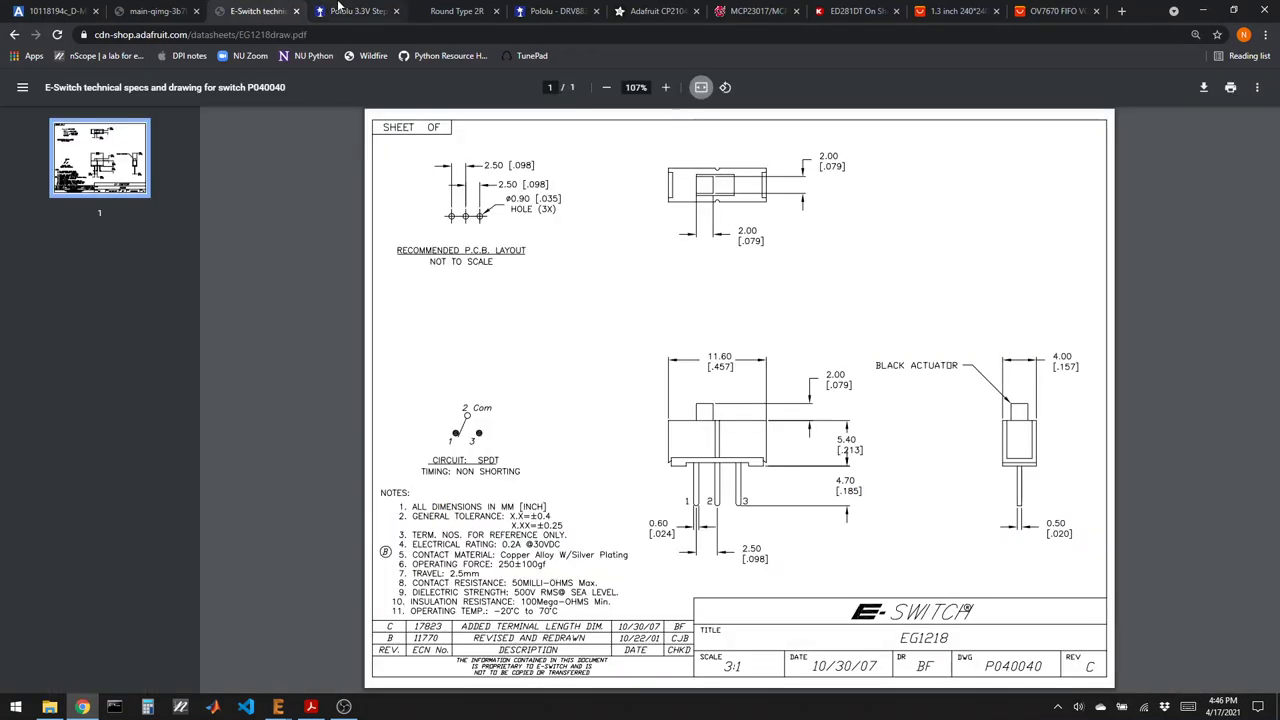
left_click(352, 11)
left_click(441, 9)
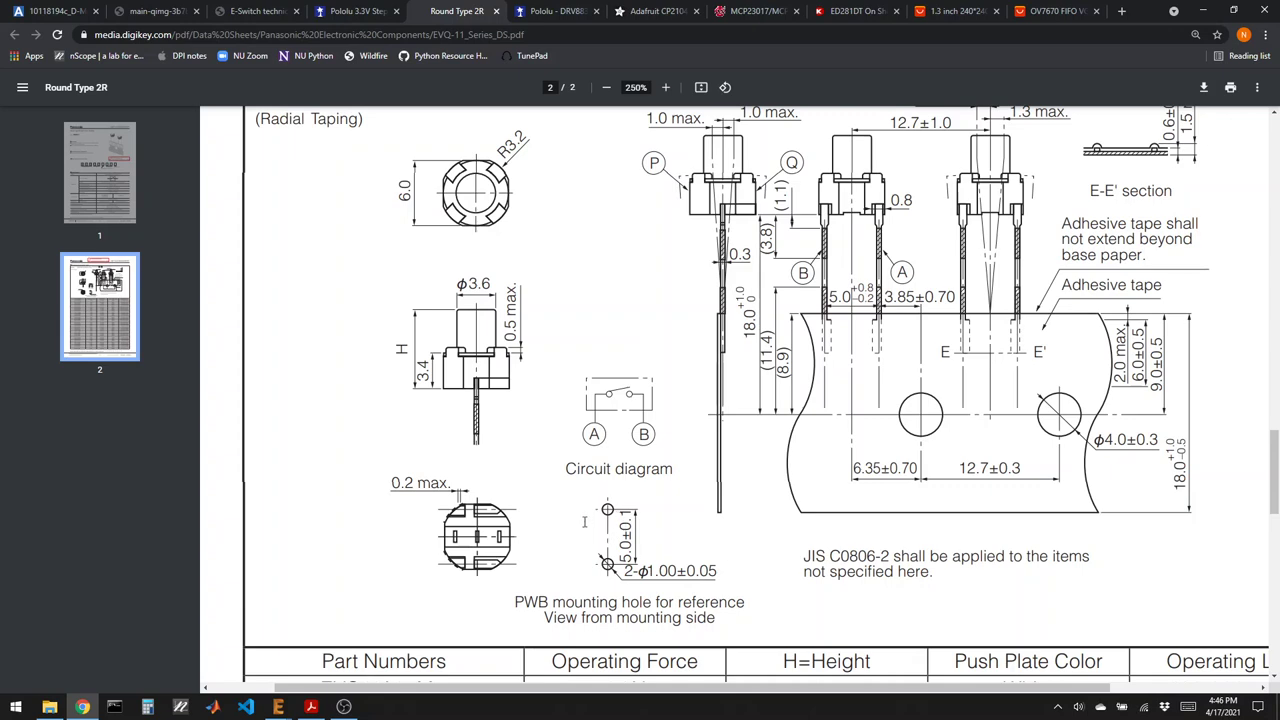
Switch back to the EAGLE library window and create a new symbol named PUSH.
mouse_move(277, 704)
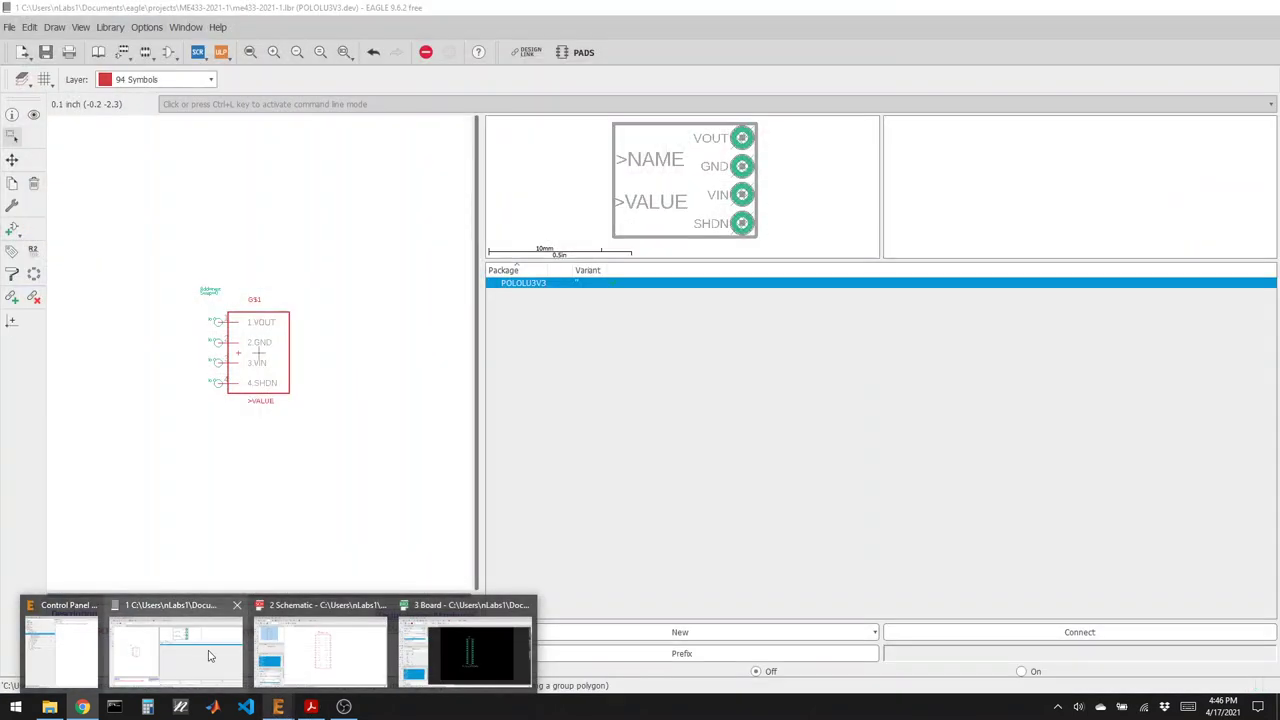
left_click(165, 640)
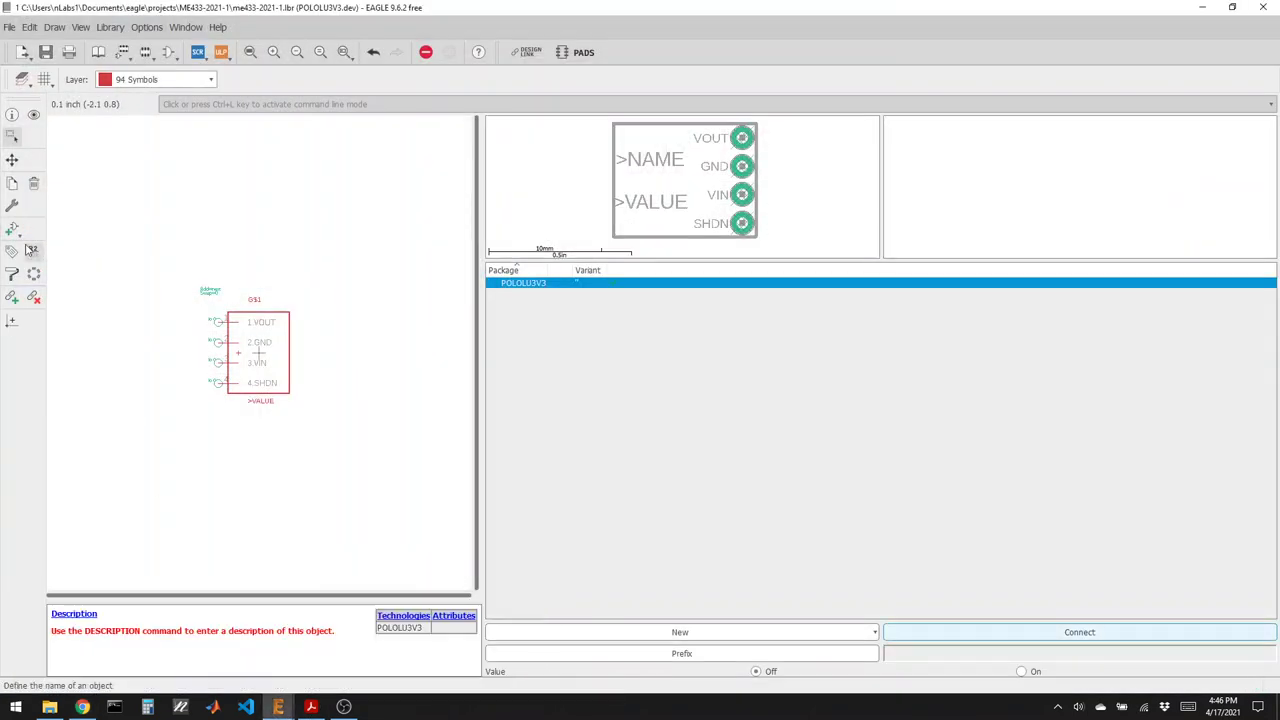
left_click(168, 52)
left_click(143, 292)
type("PUSH")
left_click(322, 328)
left_click(294, 345)
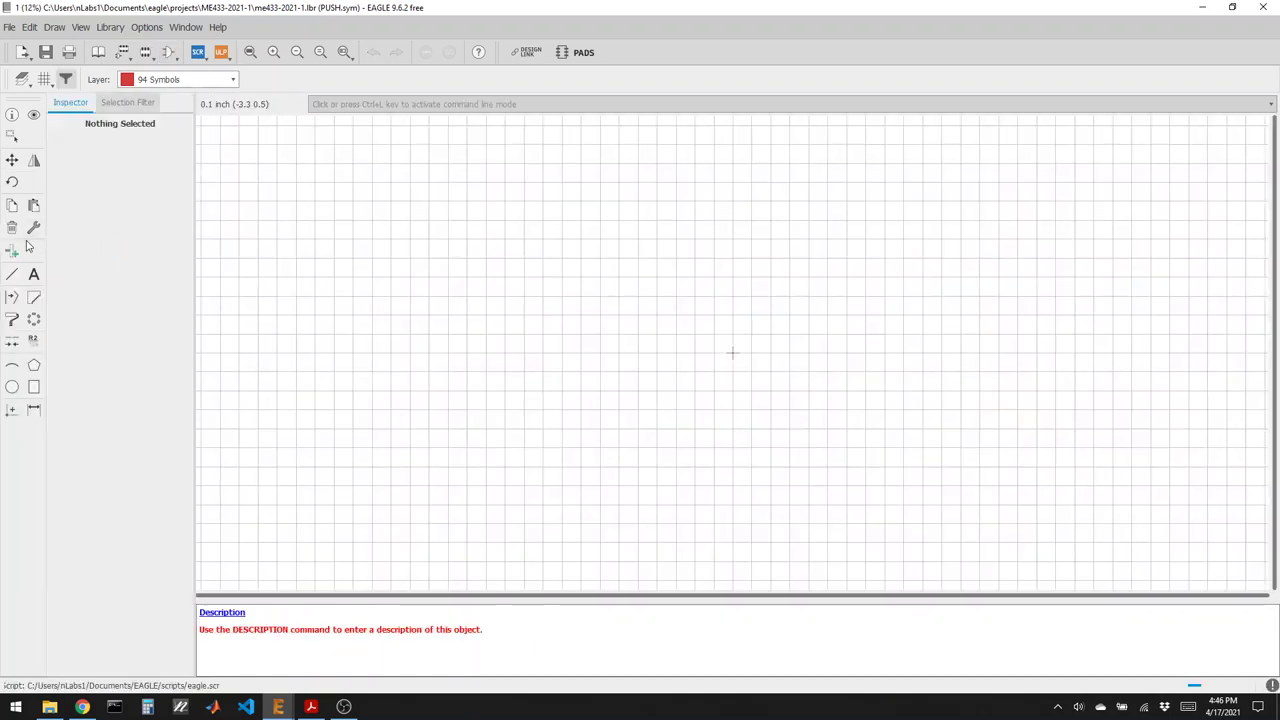
Place two pins one above the other, at (-0.2, 0.1) and (-0.2, -0.1) inch.
left_click(12, 250)
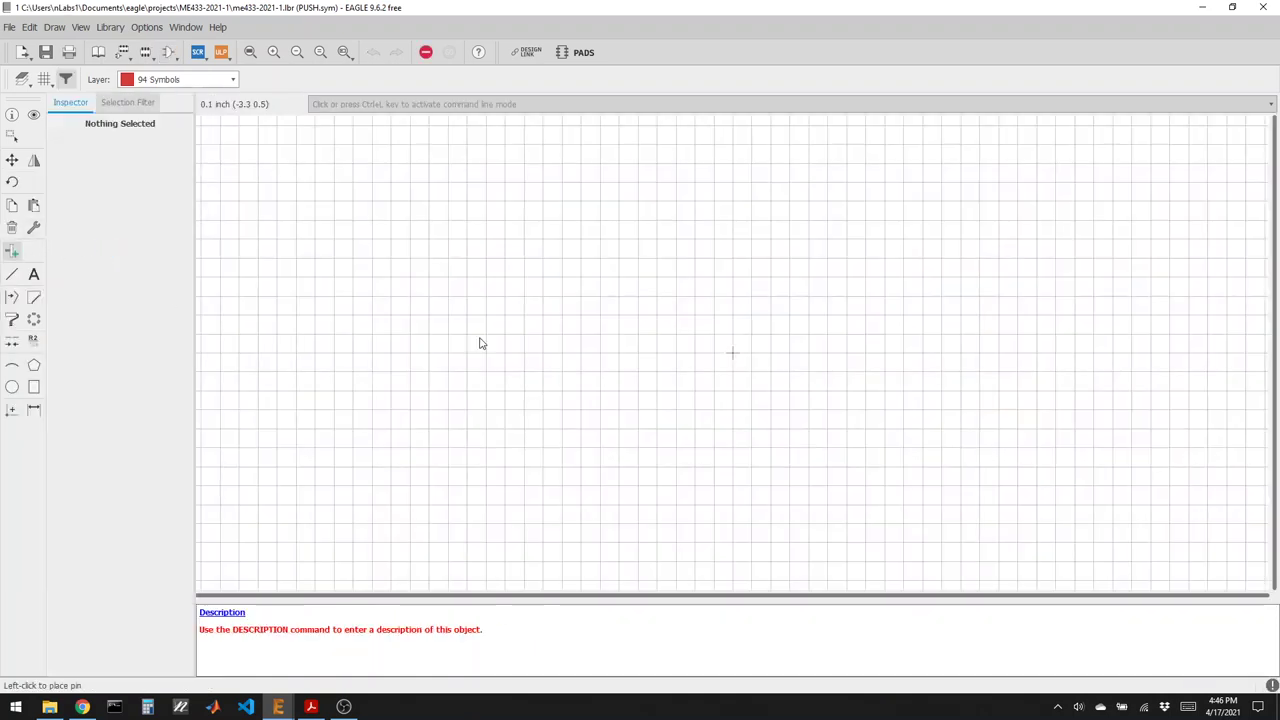
left_click(692, 333)
left_click(692, 369)
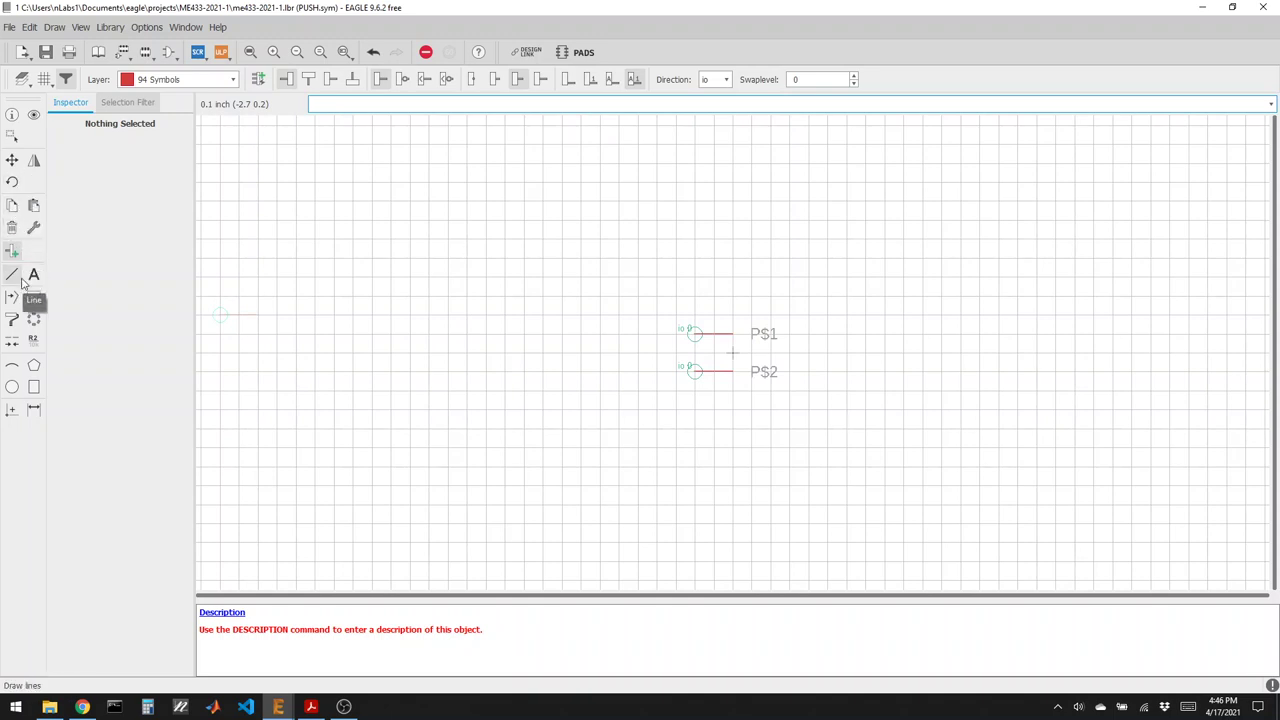
Name the upper pin 1 and the lower pin 2.
left_click(31, 342)
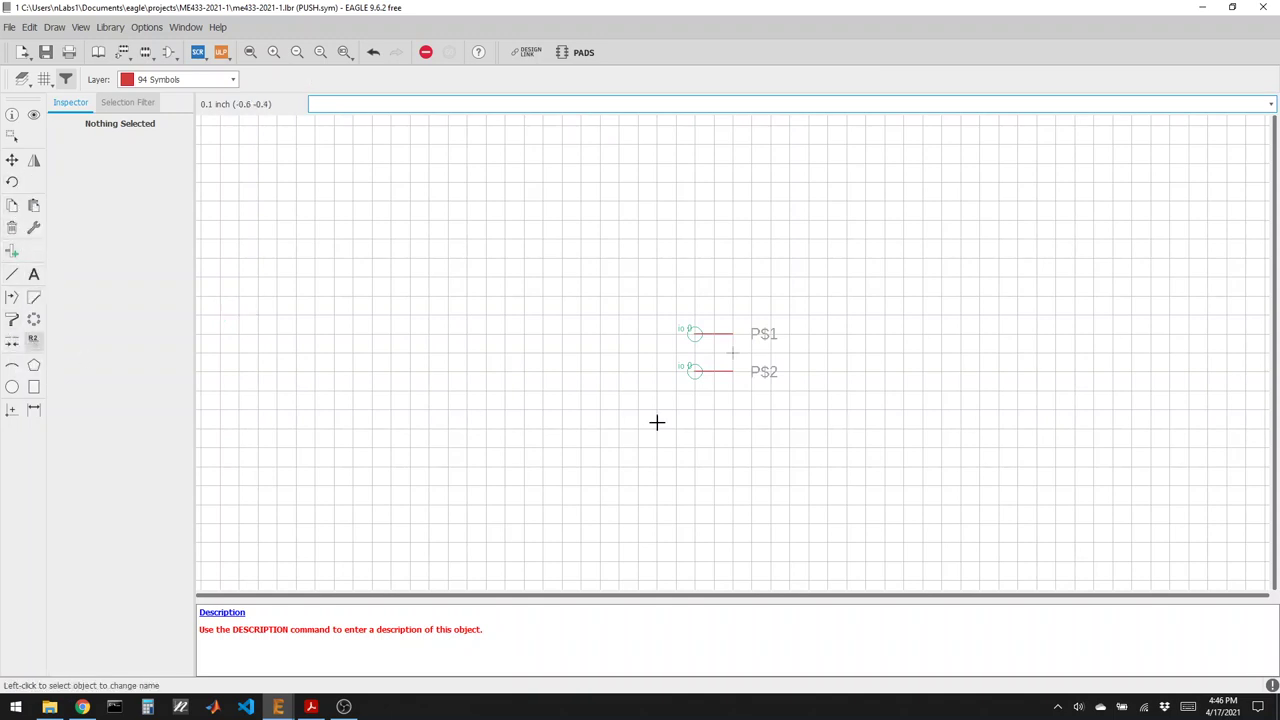
left_click(696, 336)
type("1")
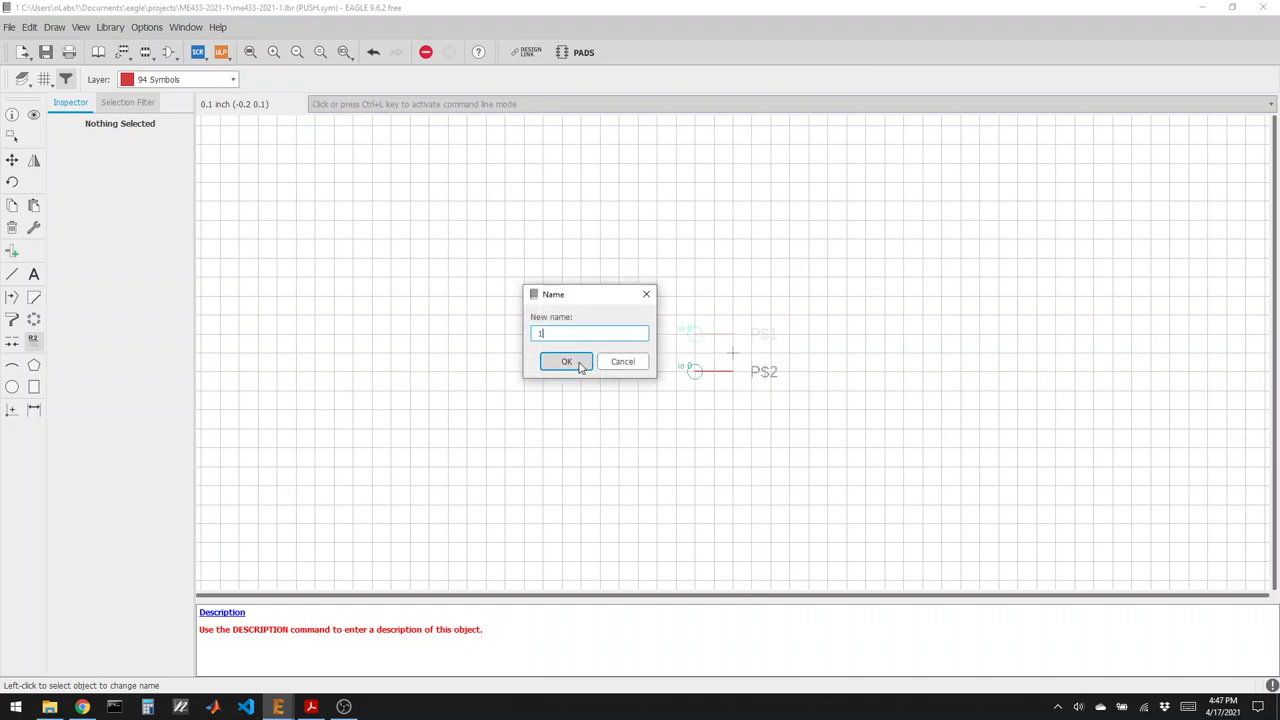
left_click(578, 362)
left_click(696, 371)
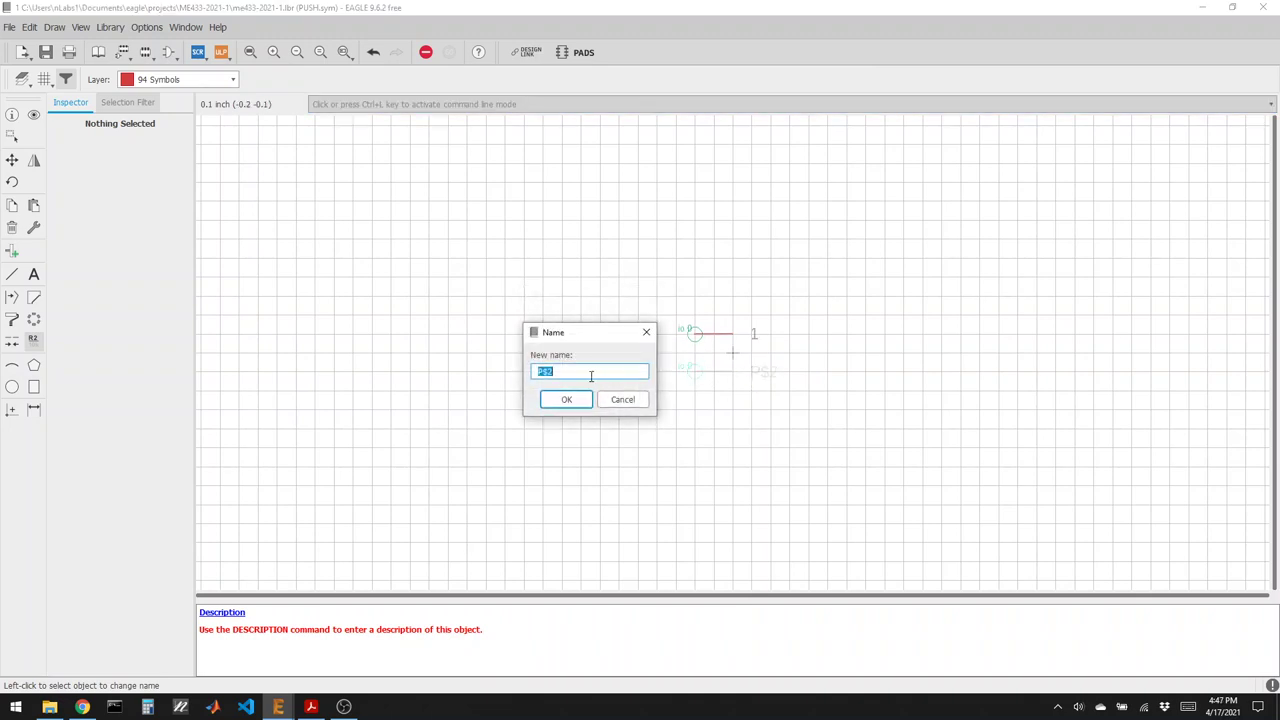
left_click(568, 399)
Draw a 0.01 inch wide open-switch contact between the pins: an angled line down from pin 1 and a short stub up from pin 2.
left_click(12, 274)
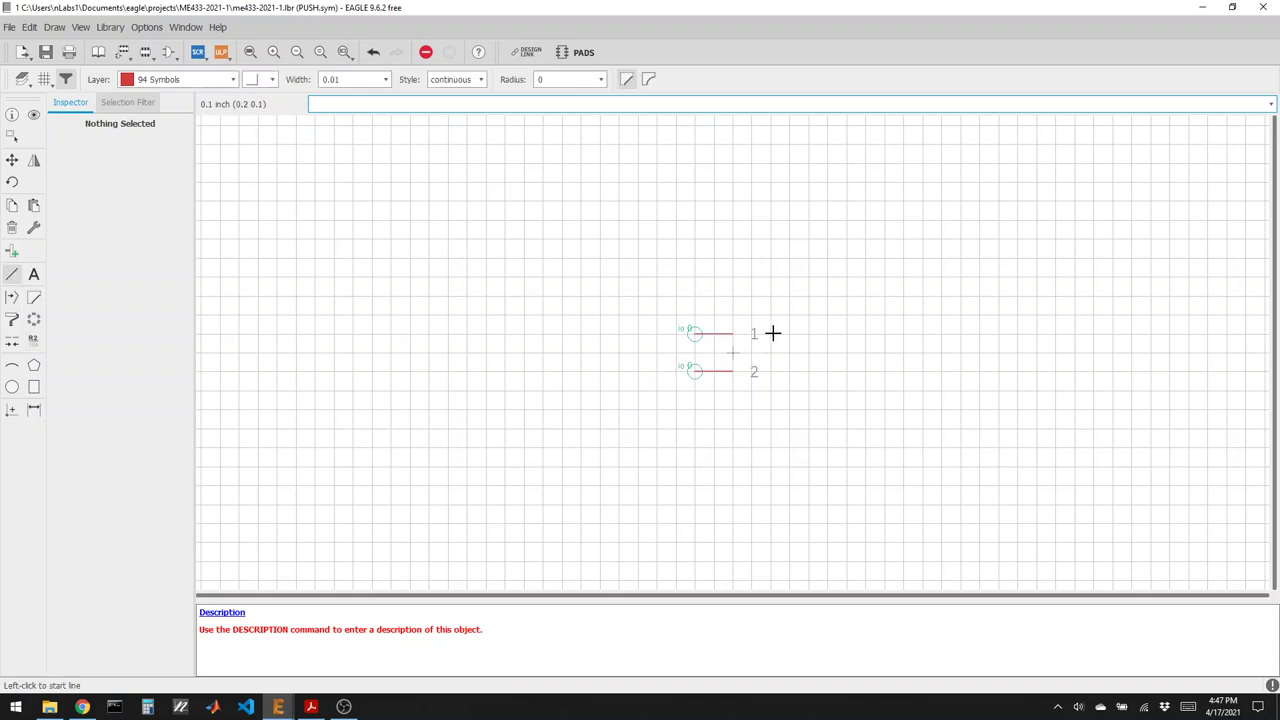
left_click(714, 335)
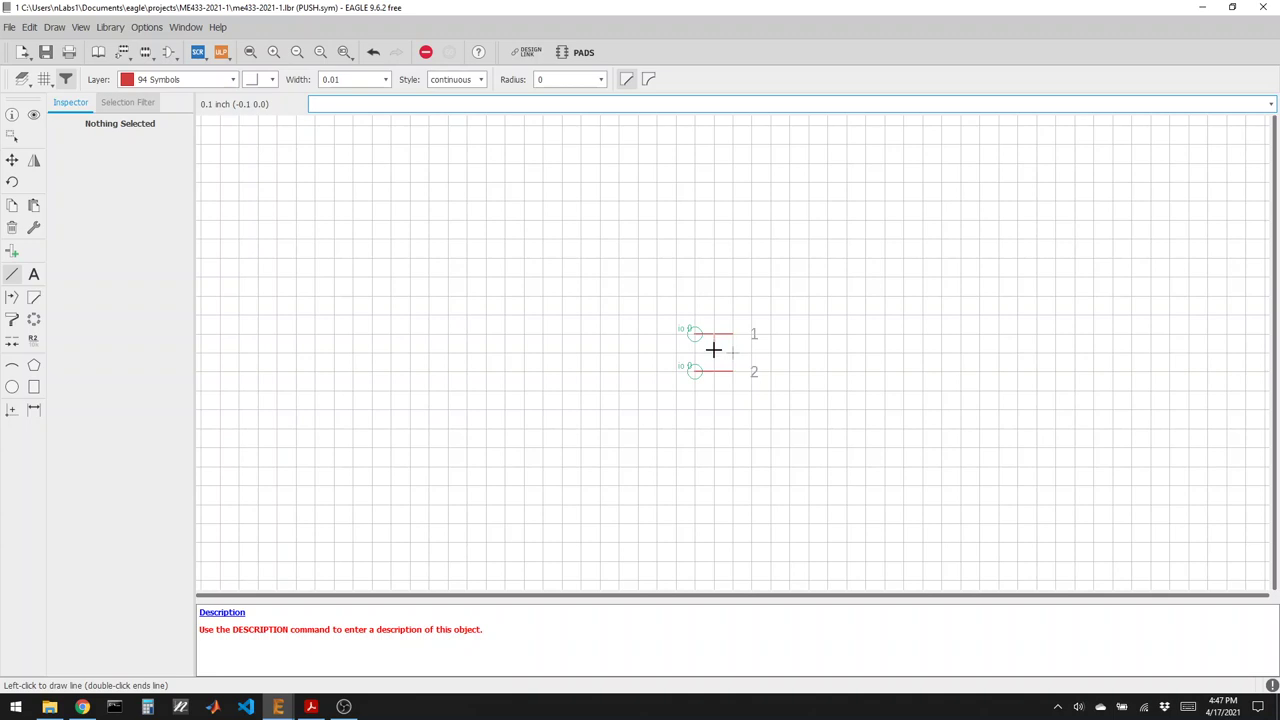
key("alt")
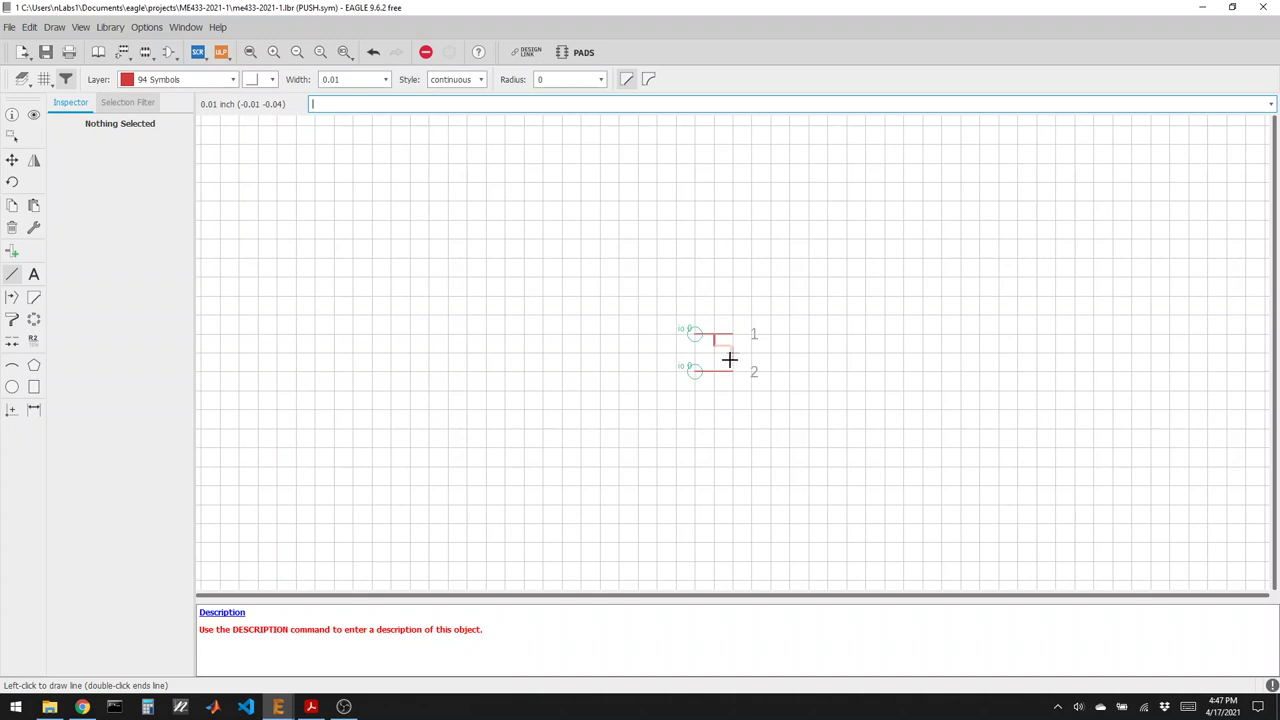
left_click(272, 80)
left_click(266, 112)
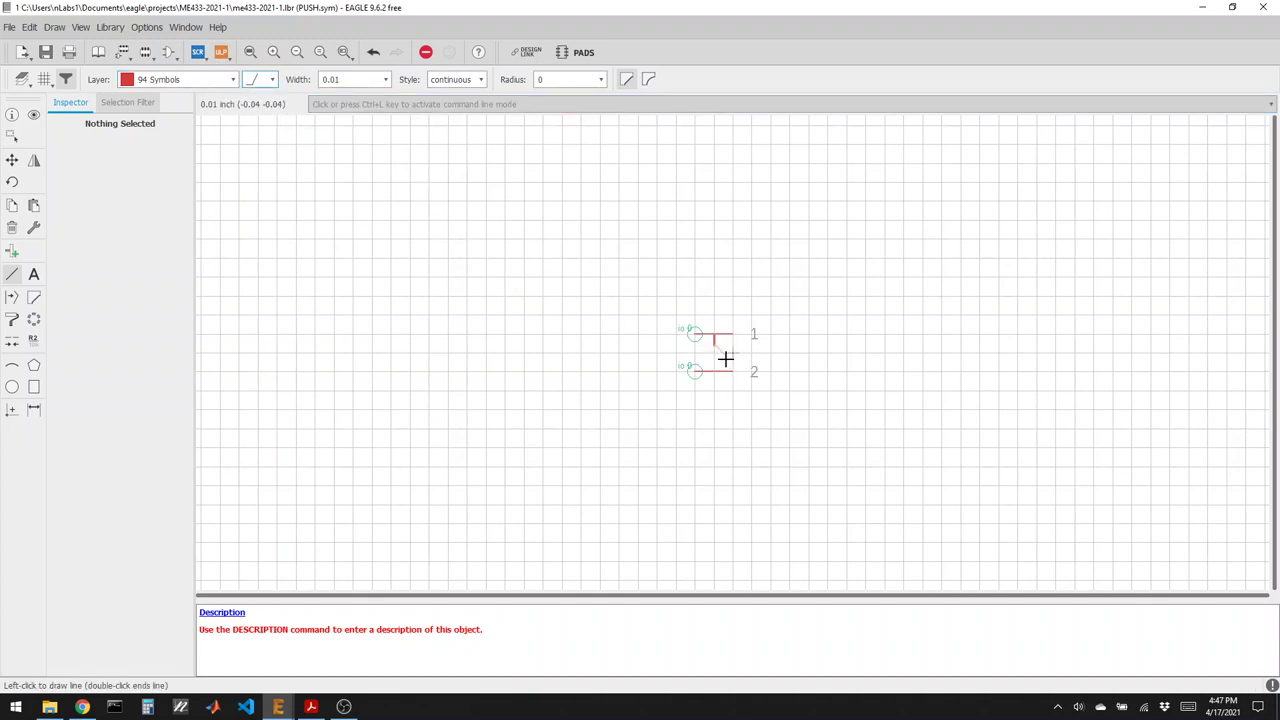
left_click(725, 358)
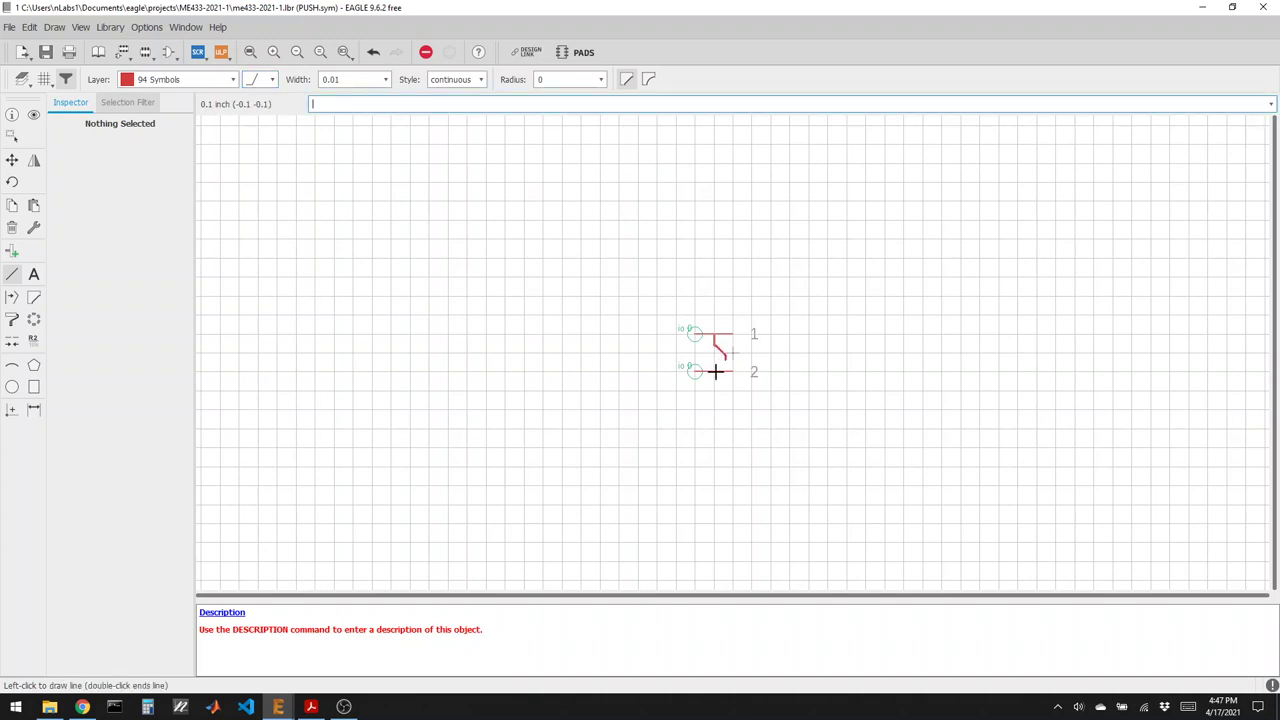
key("alt")
double_click(715, 365)
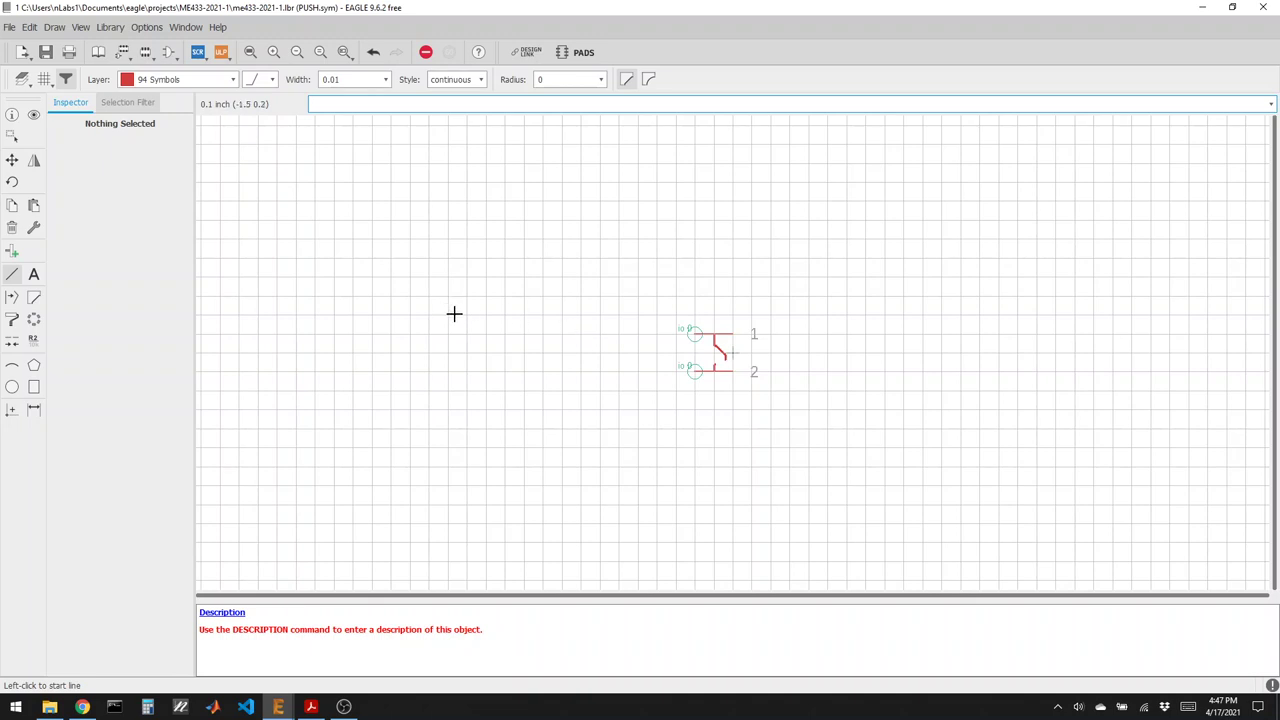
Place a >NAME text with size 0.032 at (-0.1, 0.2) inch above the pins.
left_click(33, 274)
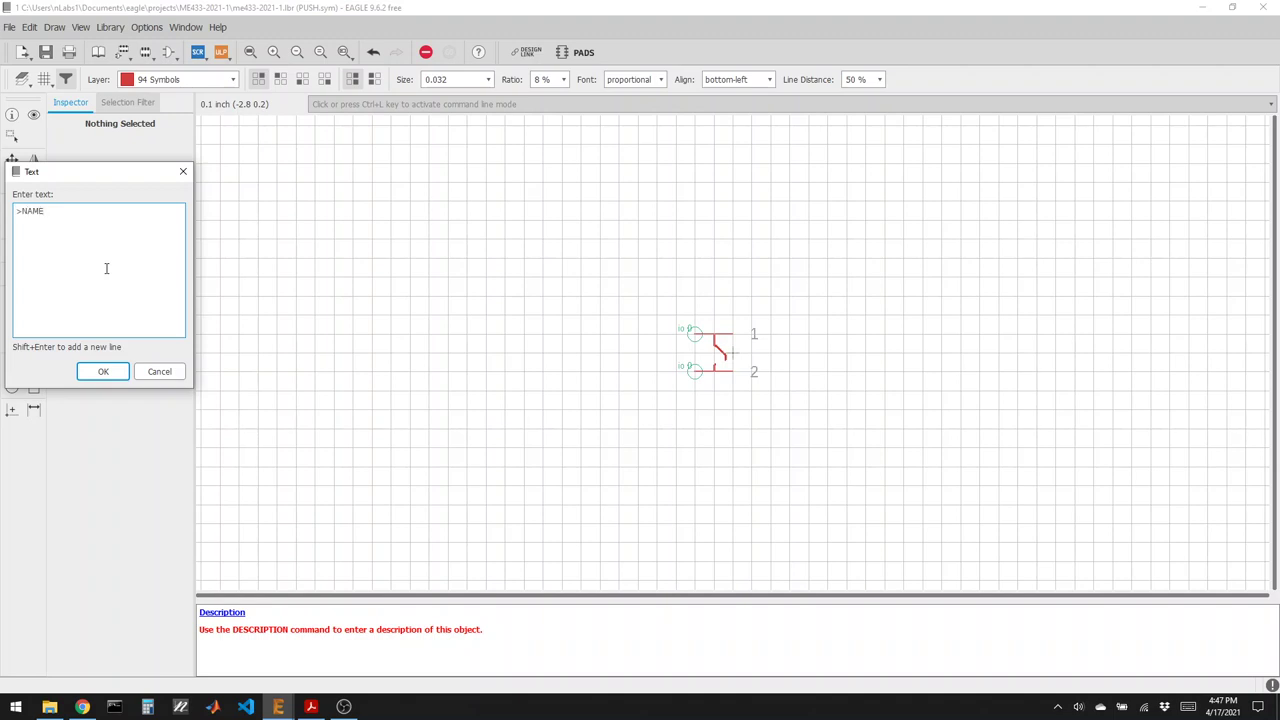
left_click(103, 371)
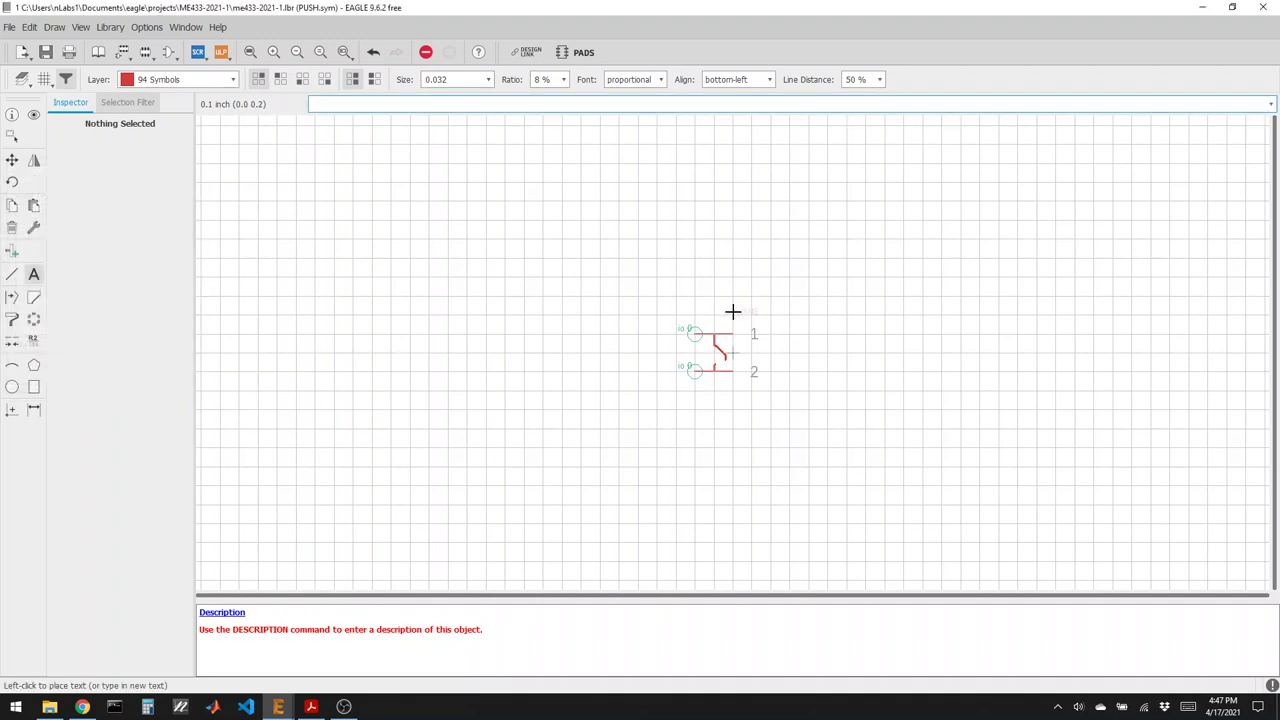
left_click(712, 314)
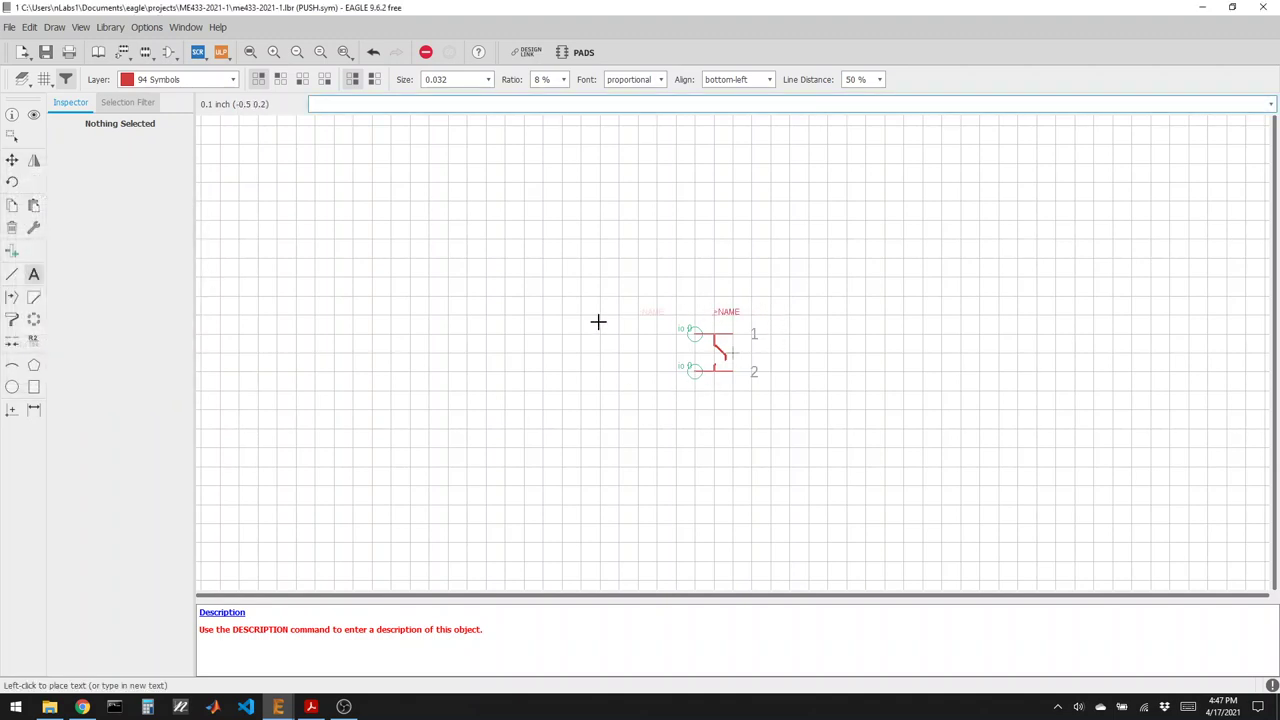
Place a >VALUE text below the pins, in a larger text size than the >NAME text.
left_click(34, 275)
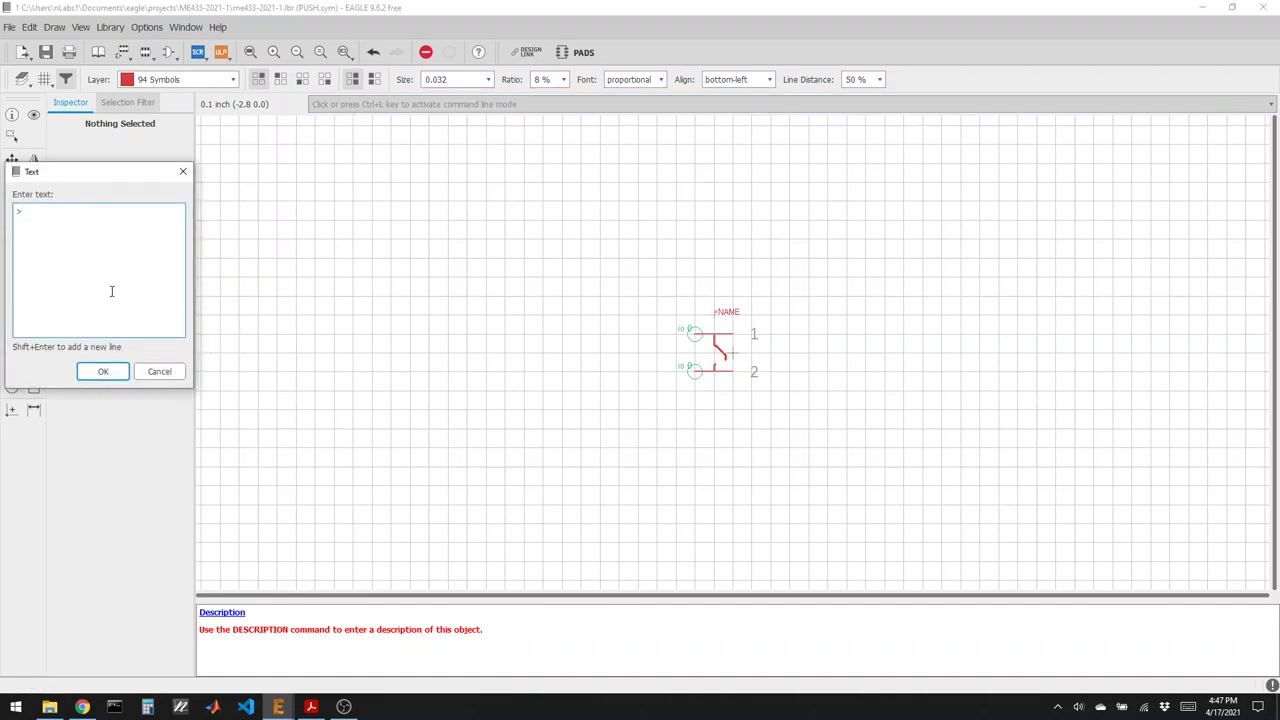
key("Return")
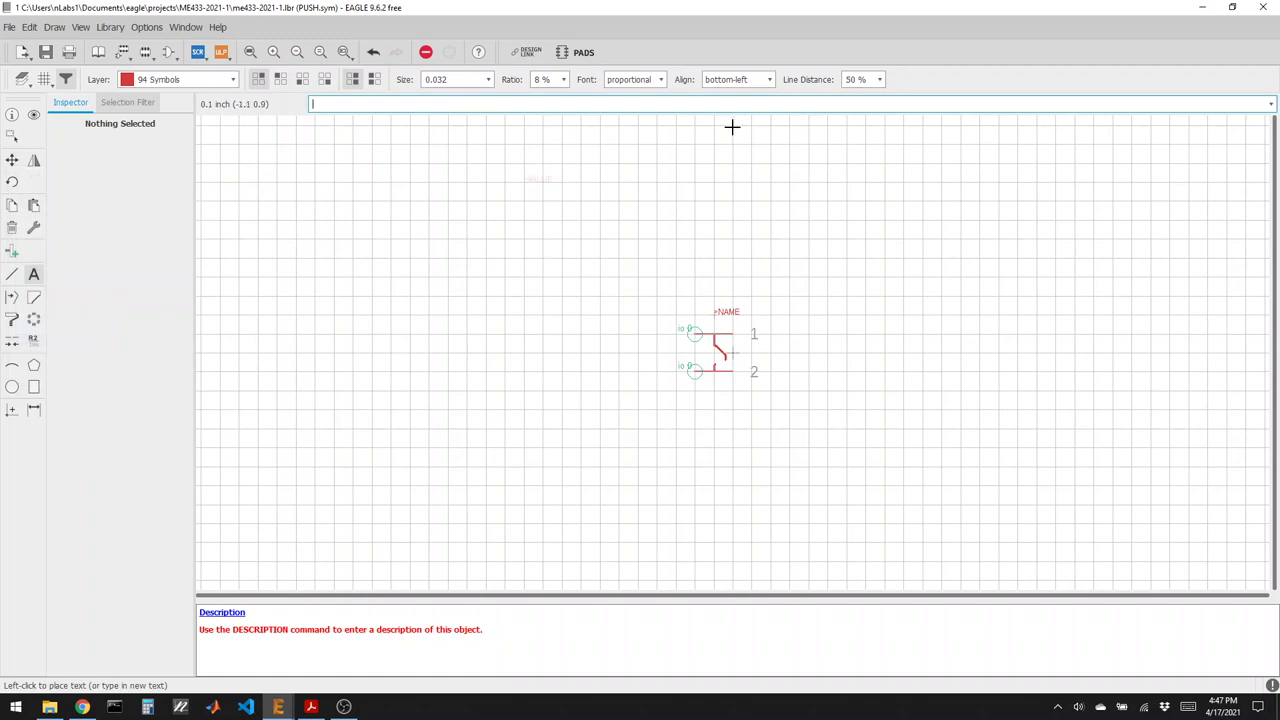
left_click(494, 86)
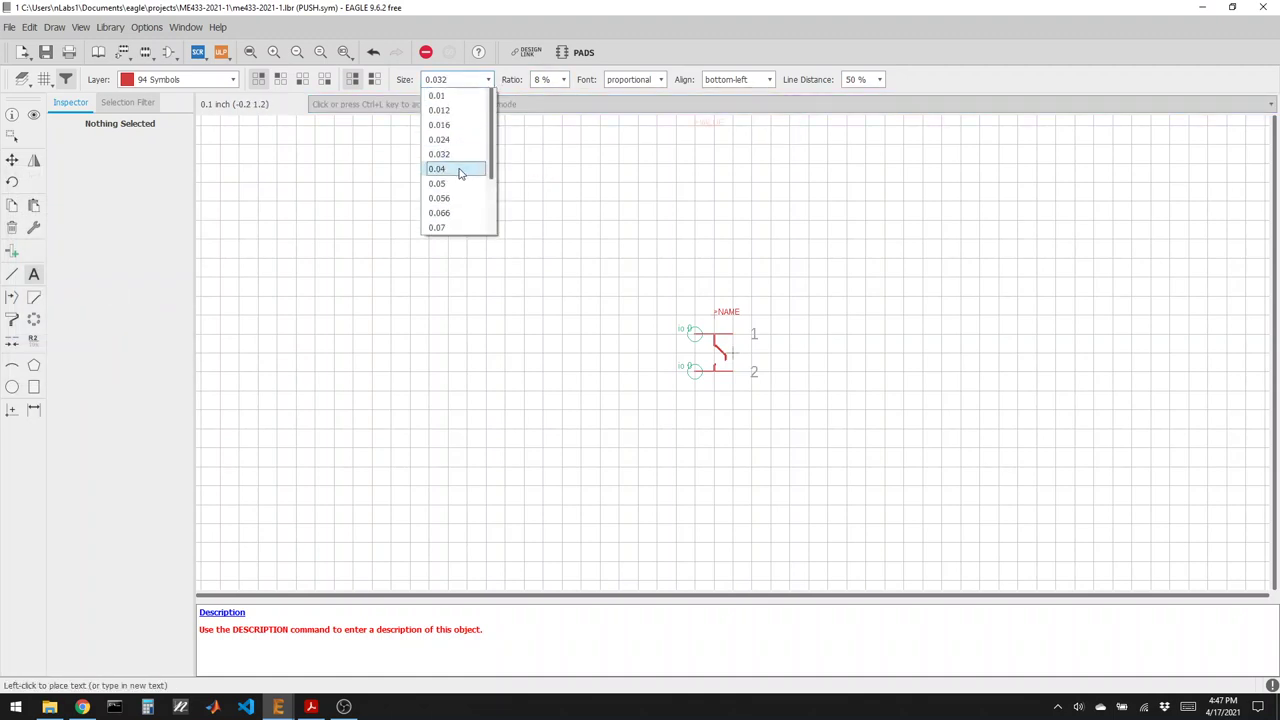
left_click(463, 171)
left_click(713, 404)
Enlarge the >NAME text above the pins to match the >VALUE text.
left_click(12, 115)
left_click(714, 311)
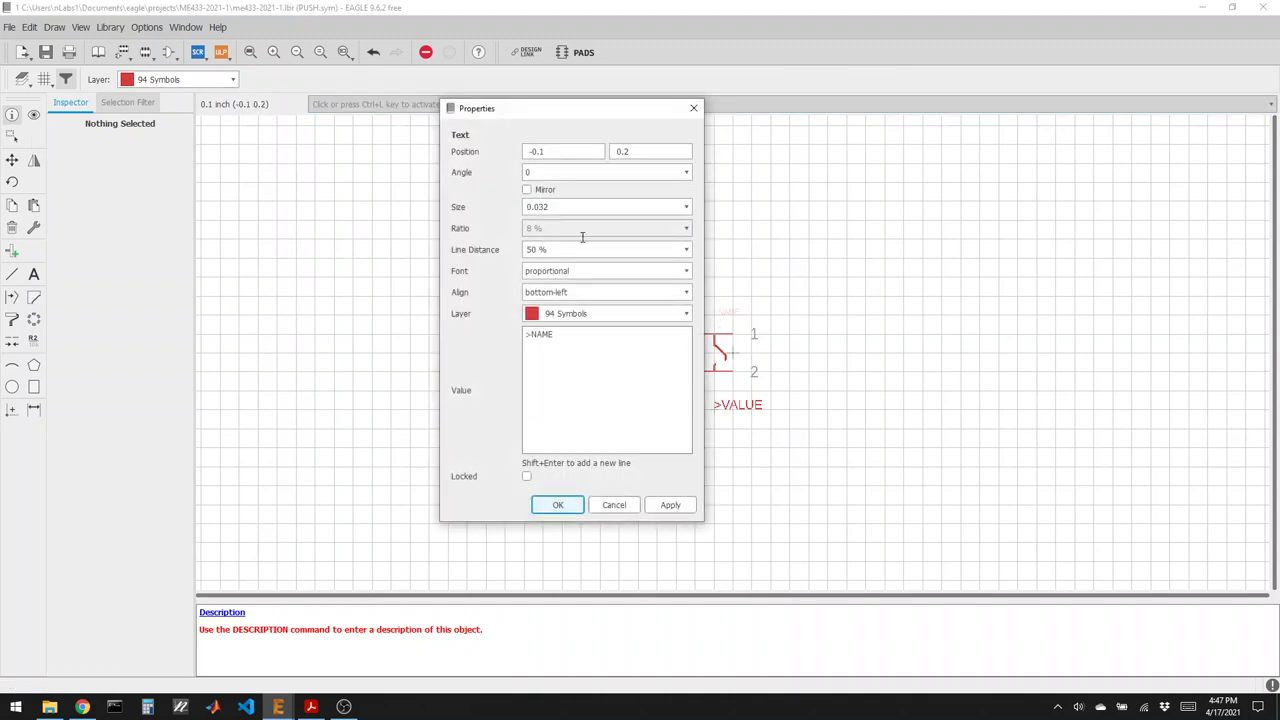
left_click(688, 207)
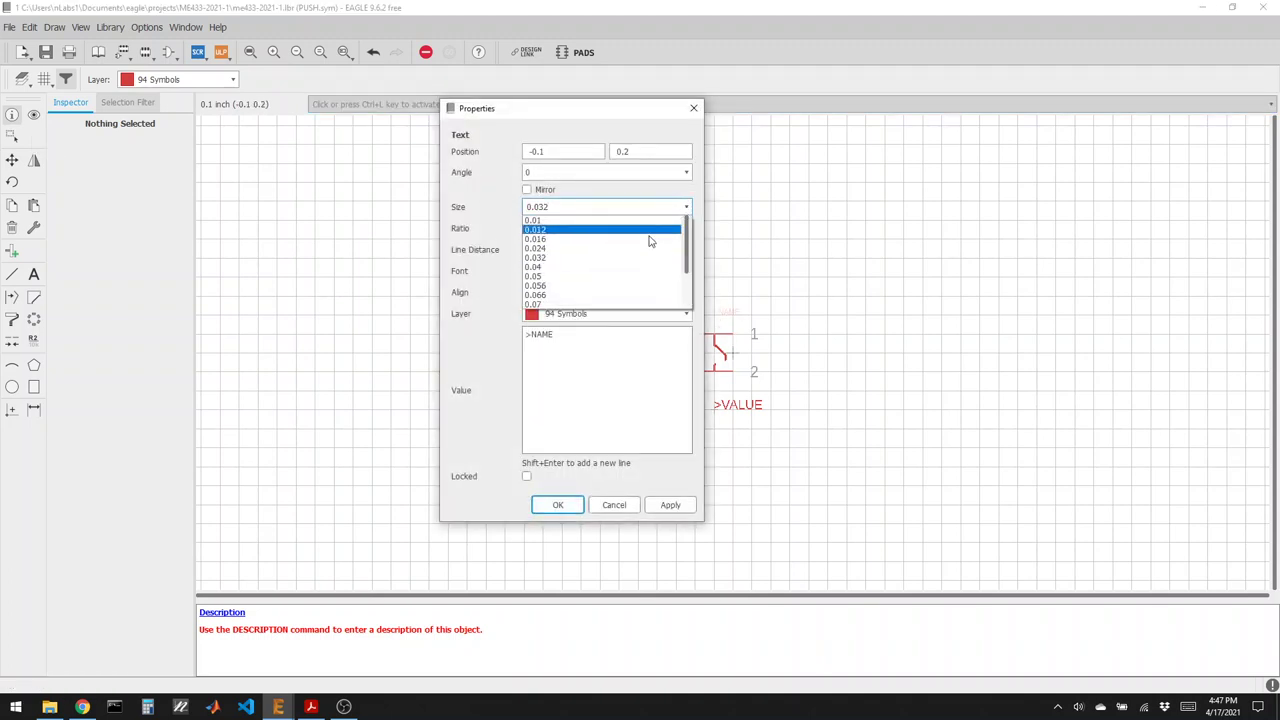
left_click(580, 272)
left_click(558, 503)
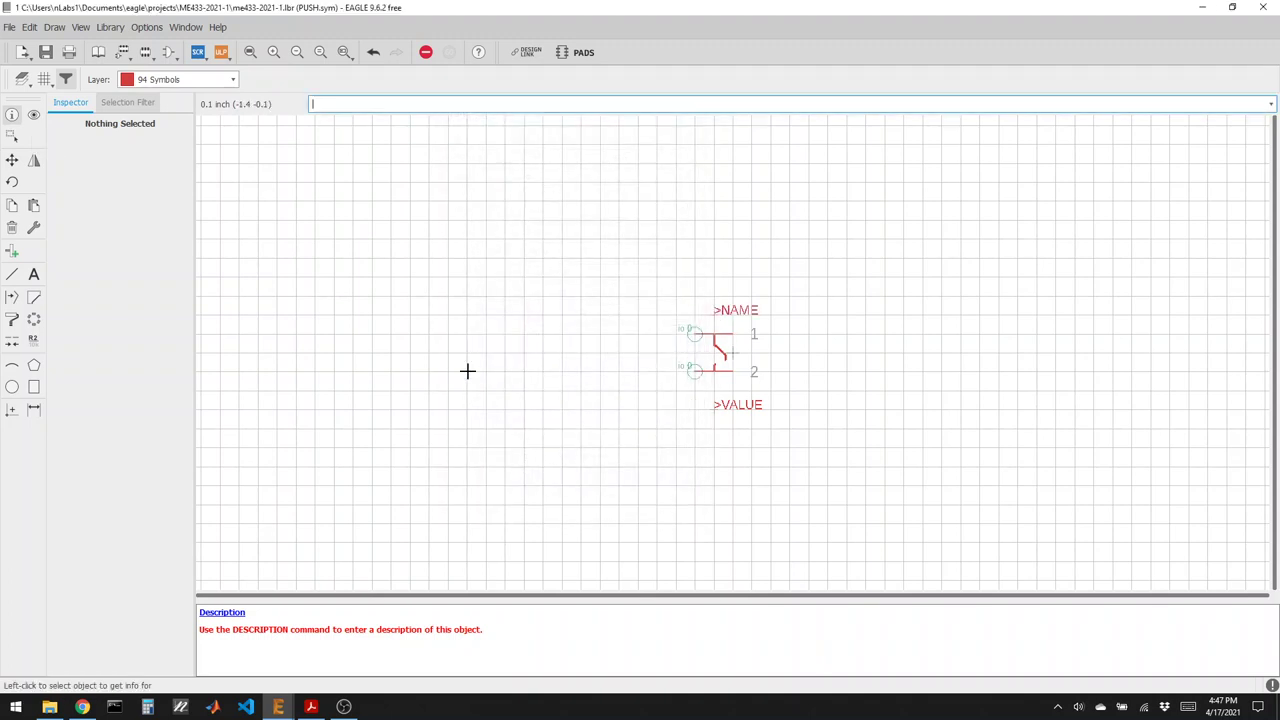
Create a new footprint named PUSH in the library.
left_click(145, 54)
left_click(207, 292)
type("PUSH")
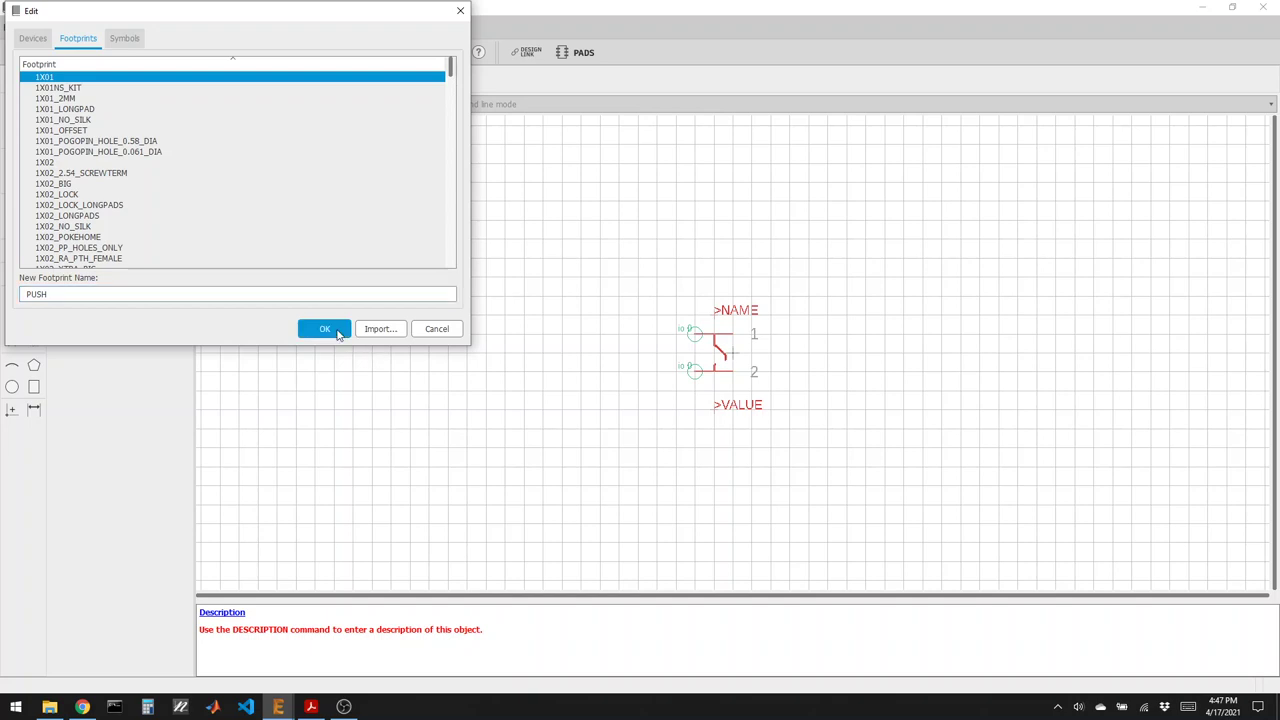
left_click(330, 329)
left_click(338, 352)
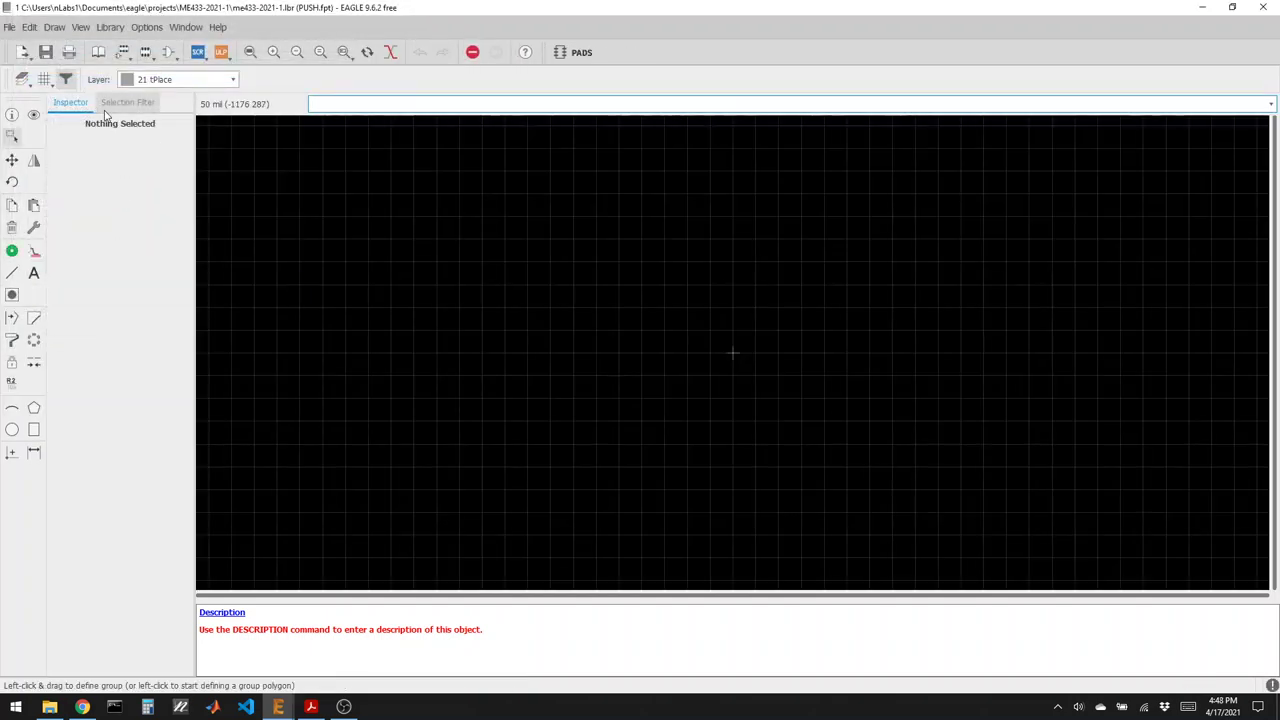
Switch the footprint grid to millimetres with a 1.27 mm spacing.
left_click(43, 79)
left_click(130, 85)
left_click(138, 104)
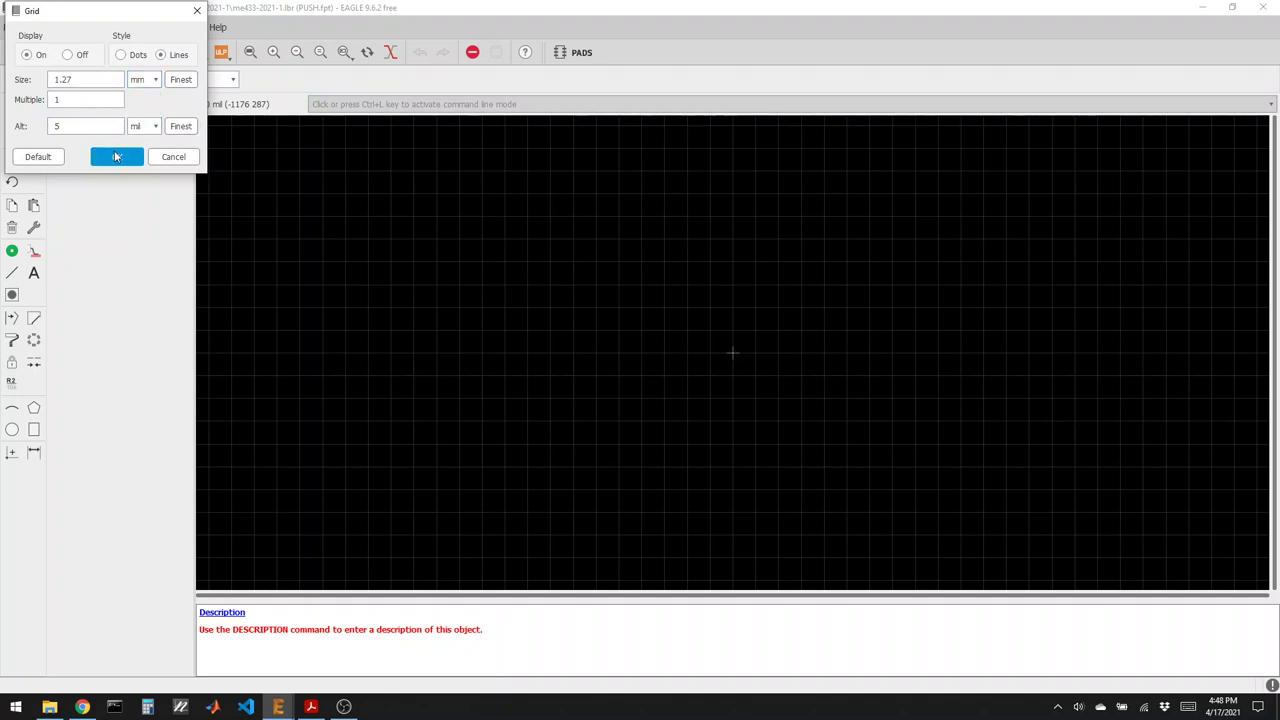
left_click(116, 156)
Place two round pads with a 1 mm drill at (-1.27, 0) and (1.27, 0) mm.
left_click(11, 250)
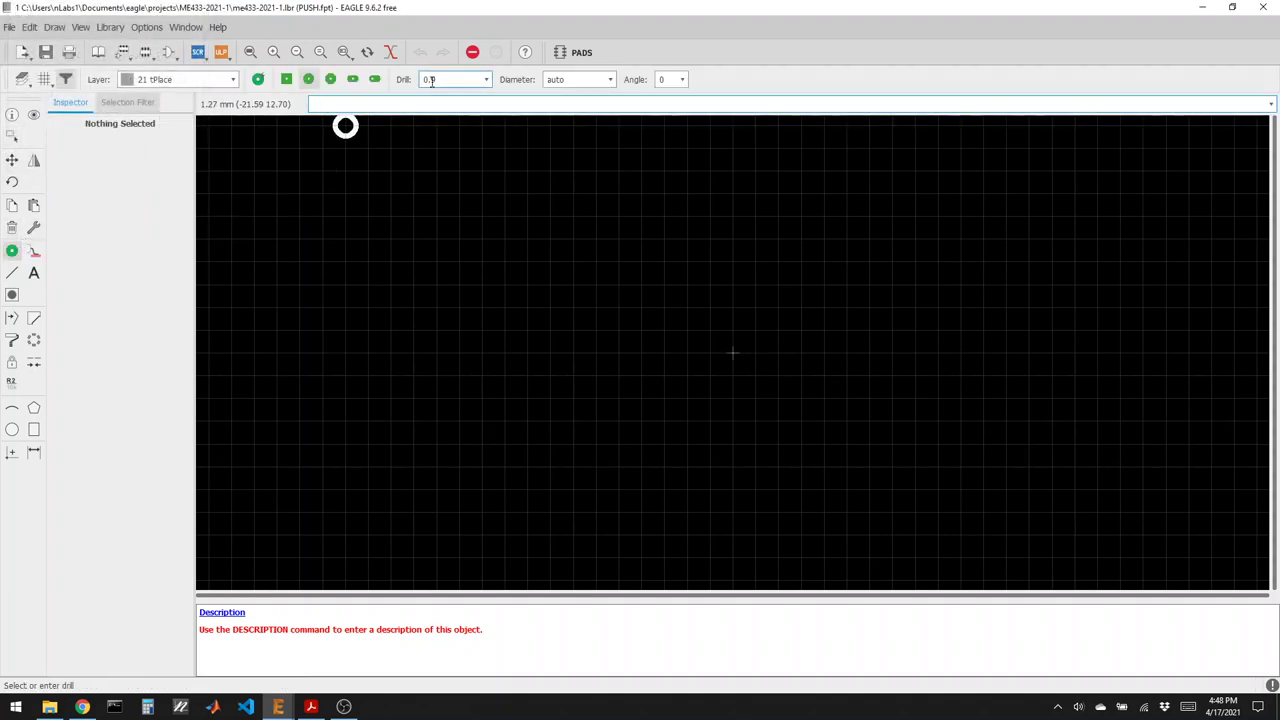
type("1")
key("Return")
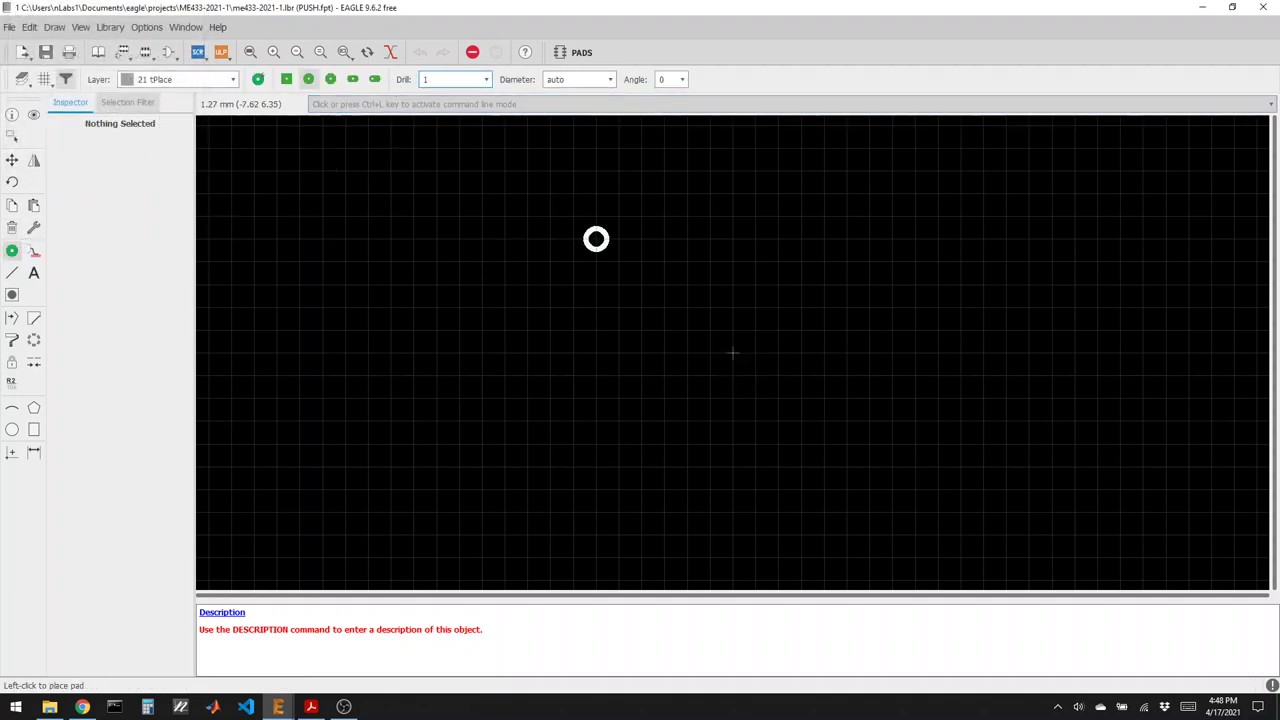
left_click(710, 352)
left_click(755, 352)
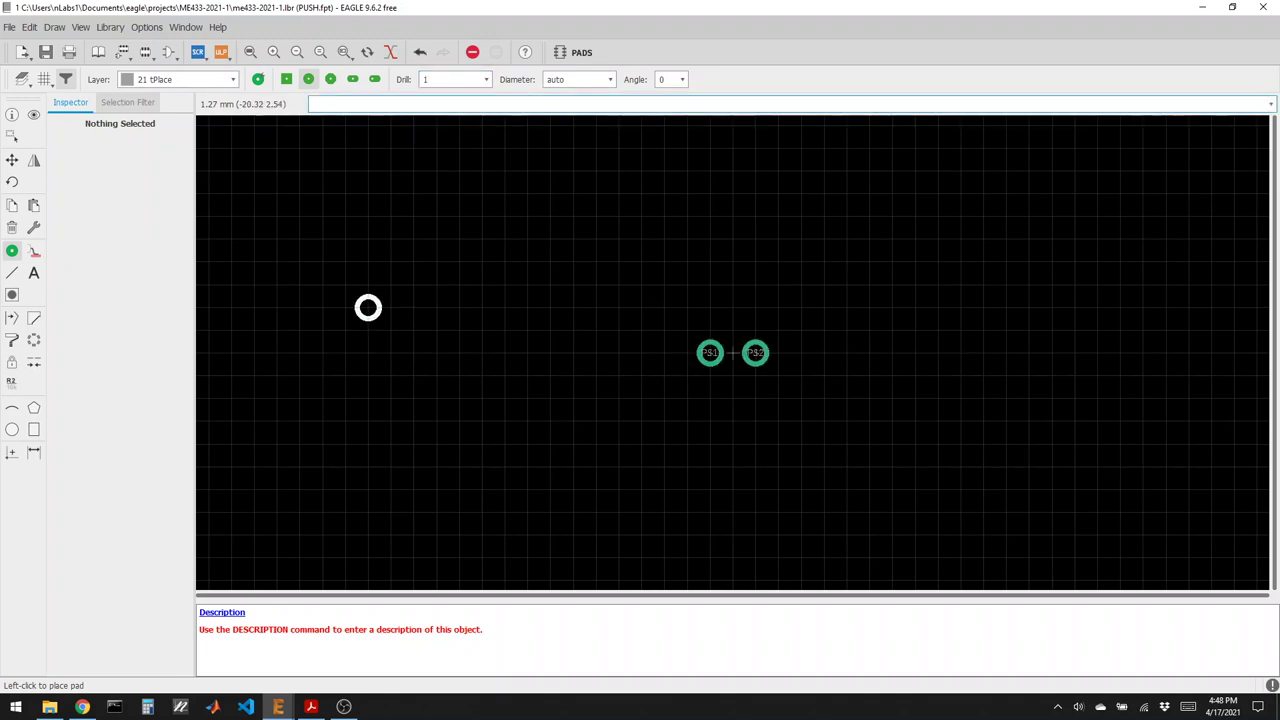
Set the X positions of the two pads to -2.5 mm and 2.5 mm.
left_click(12, 114)
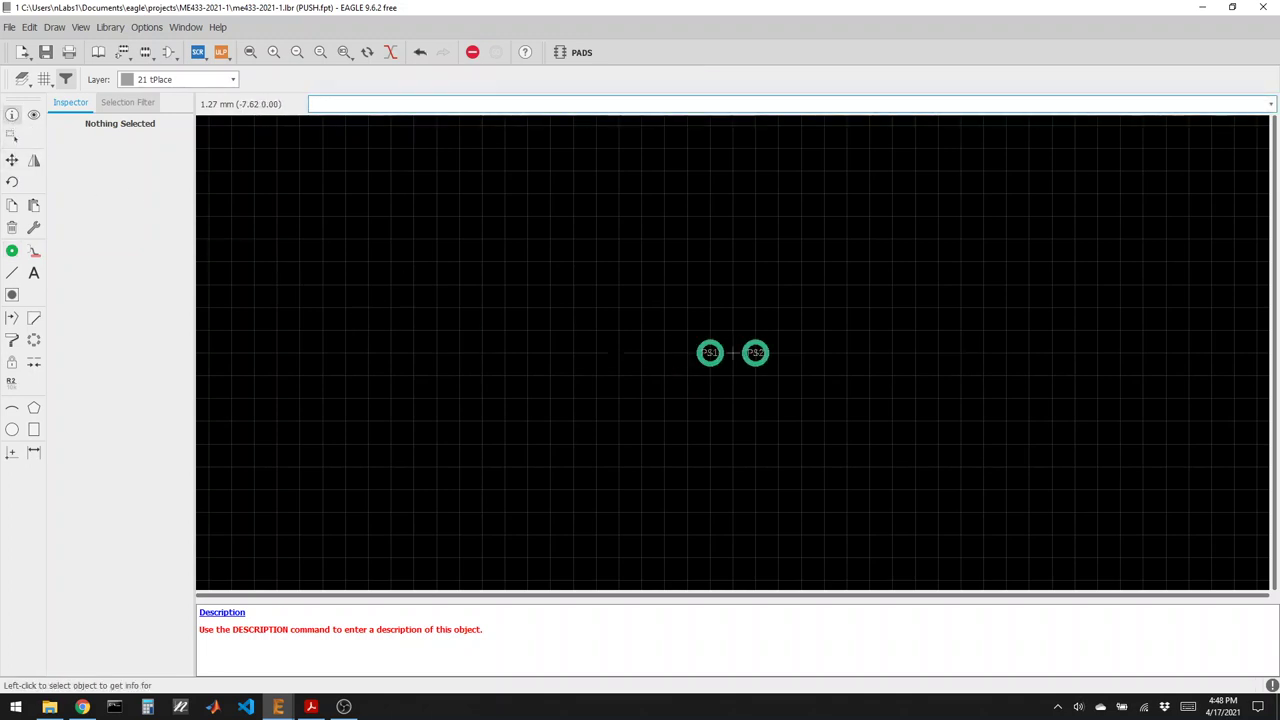
left_click(709, 352)
left_click(546, 293)
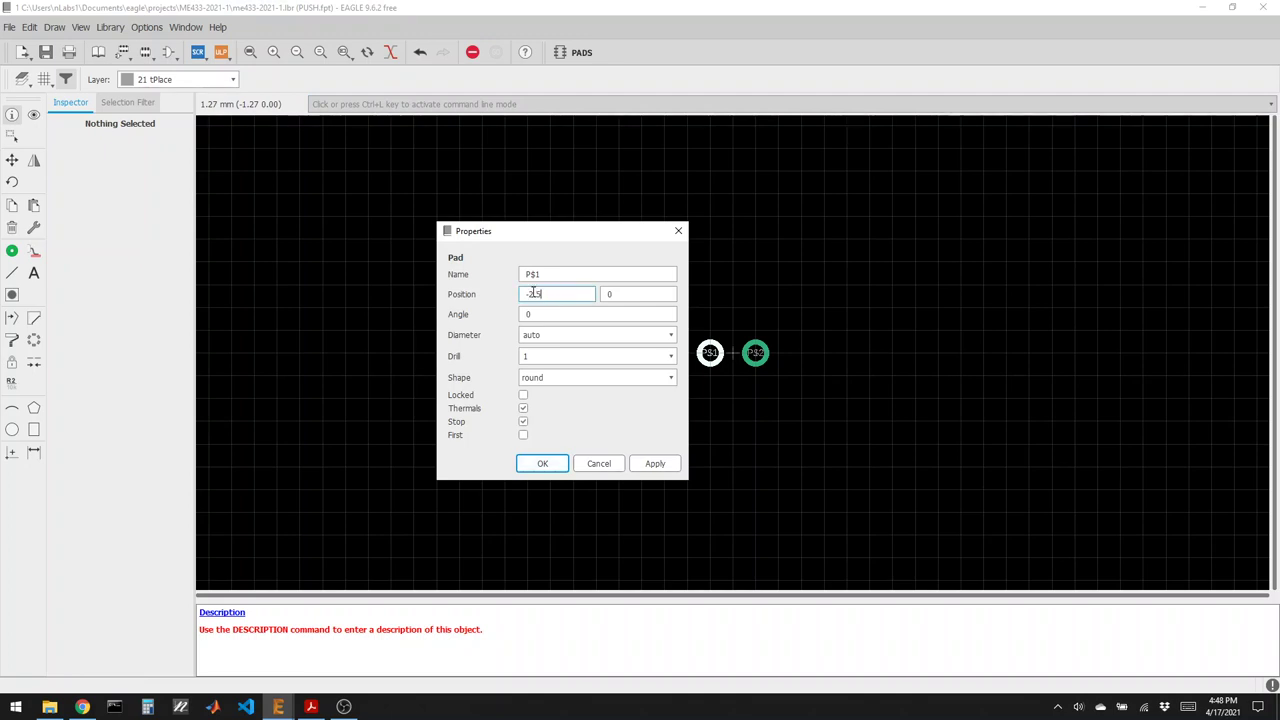
type("-2.5")
key("Return")
left_click(754, 352)
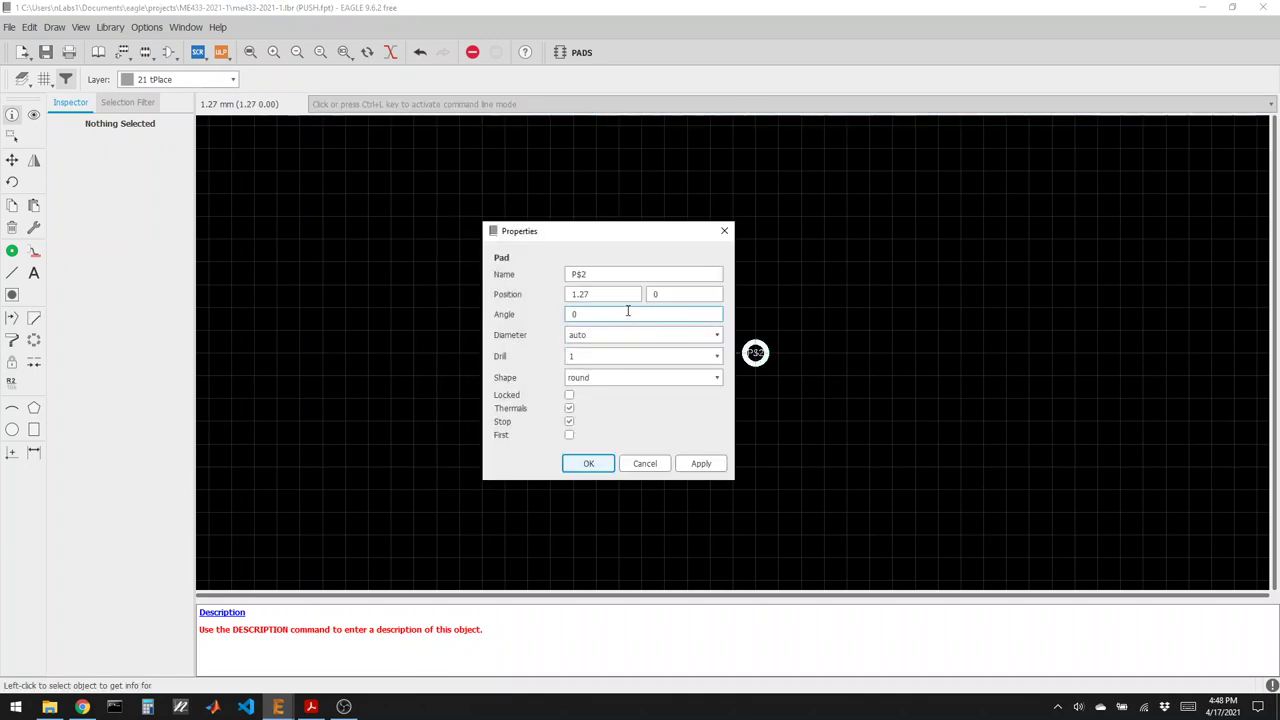
left_click_drag(603, 294, 569, 294)
type("2.54")
key("Return")
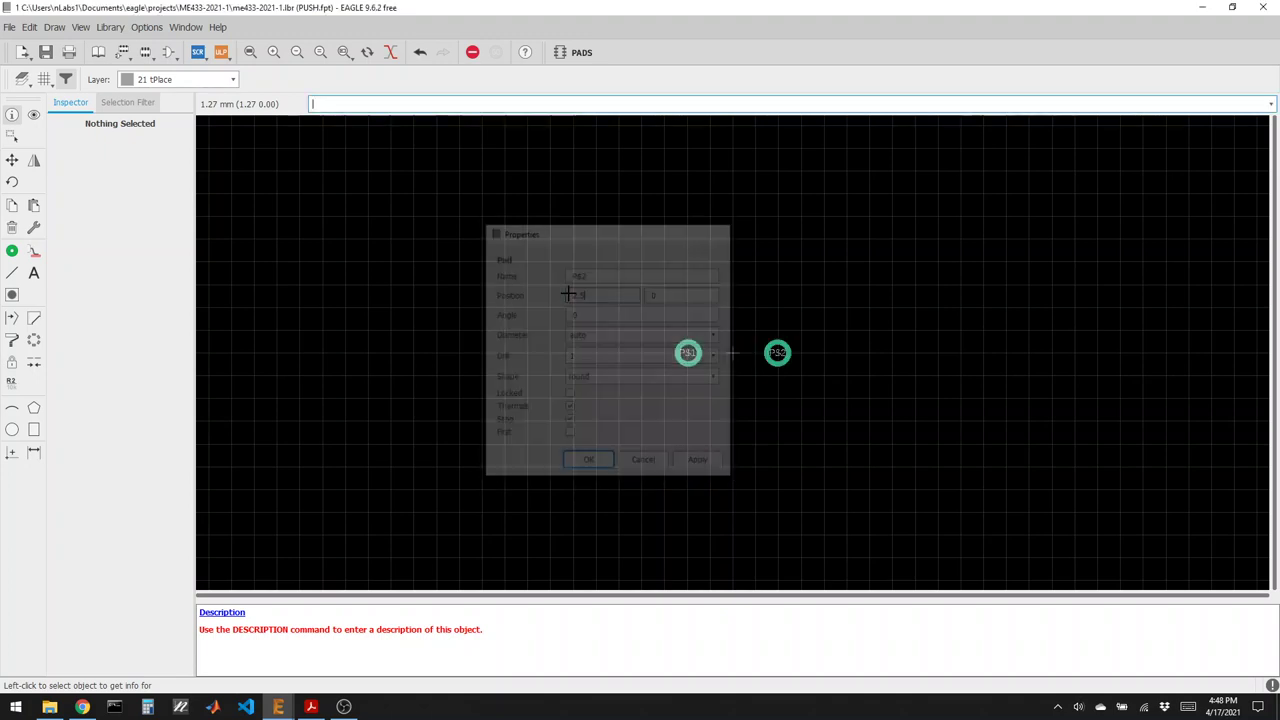
Switch to Chrome and examine the button body's outline dimensions in the EVQ-11 datasheet.
left_click(85, 708)
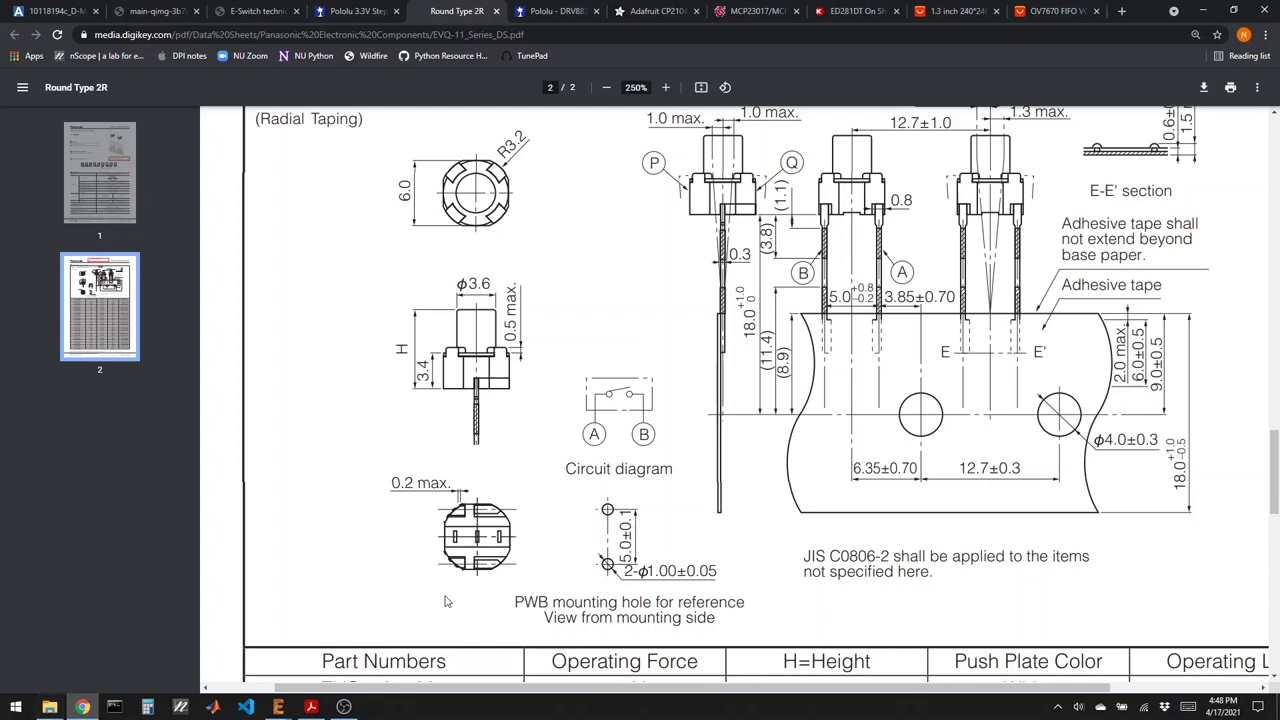
scroll(674, 497, "up", 1)
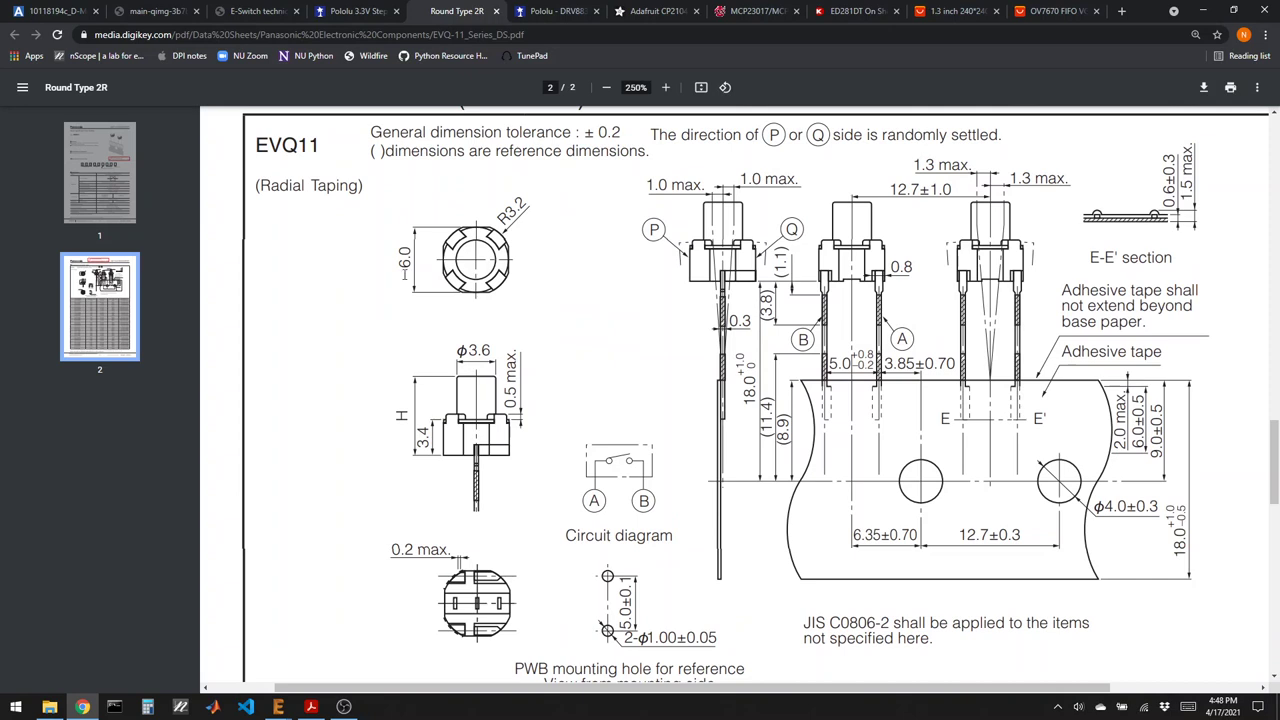
mouse_move(290, 714)
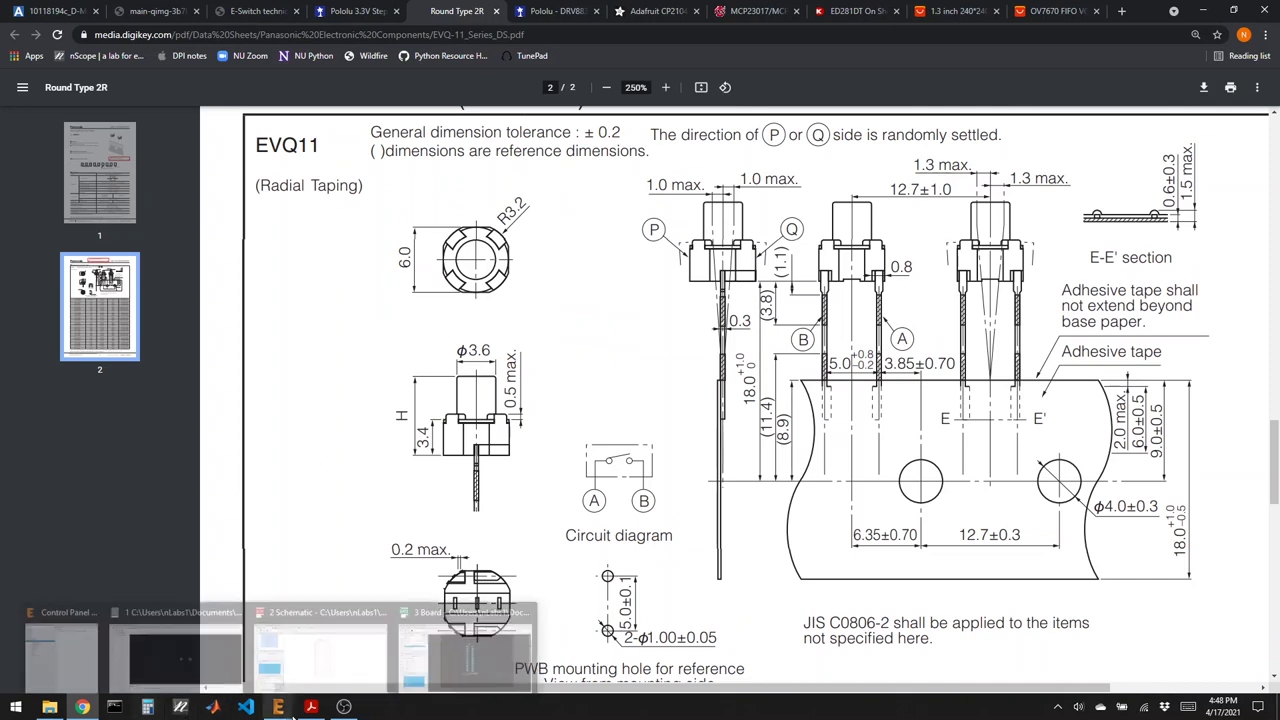
mouse_move(86, 708)
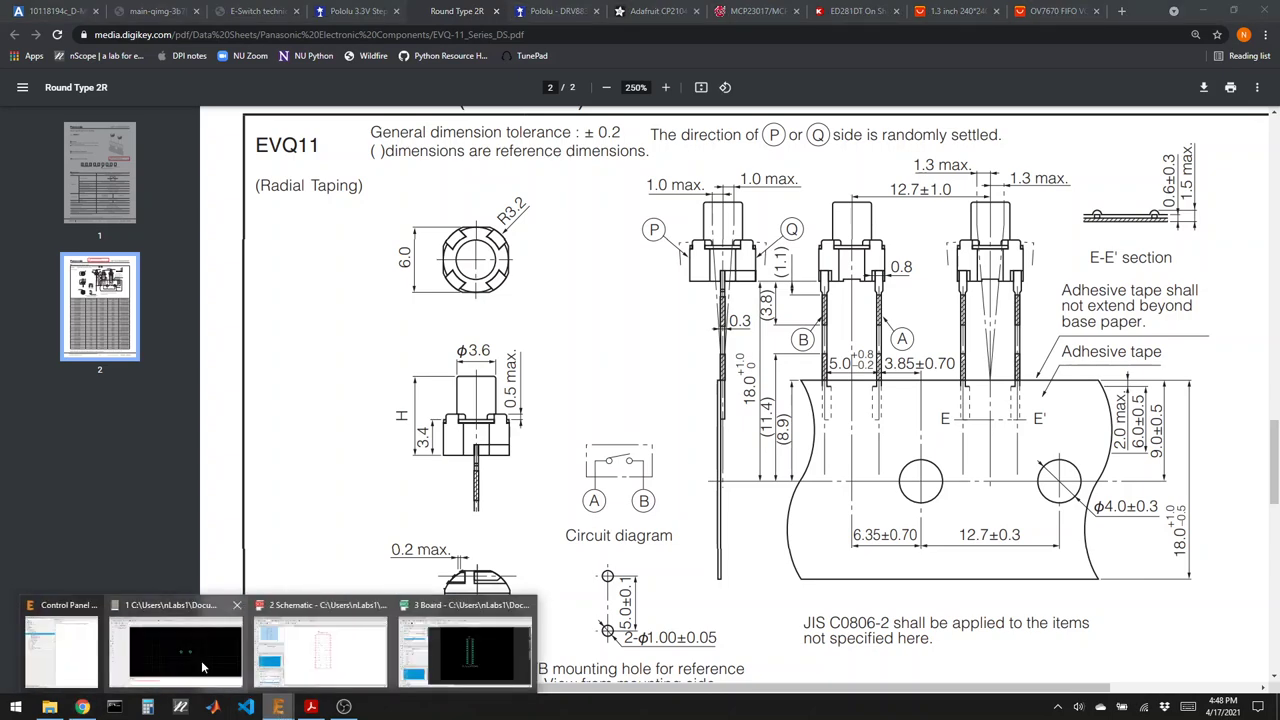
Switch back to the EAGLE library window and draw a square outline about 7.62 mm wide around the pads, with 0.254 mm lines on tPlace.
left_click(201, 660)
left_click(12, 272)
left_click(385, 82)
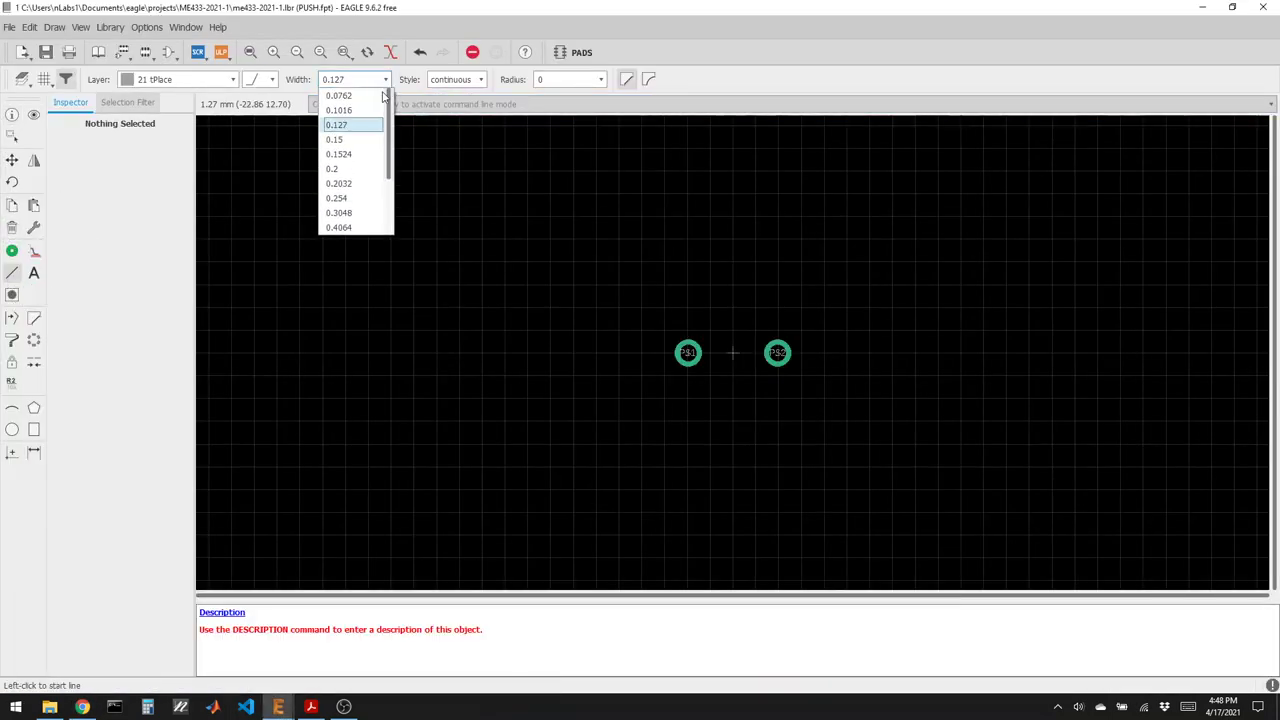
left_click(338, 198)
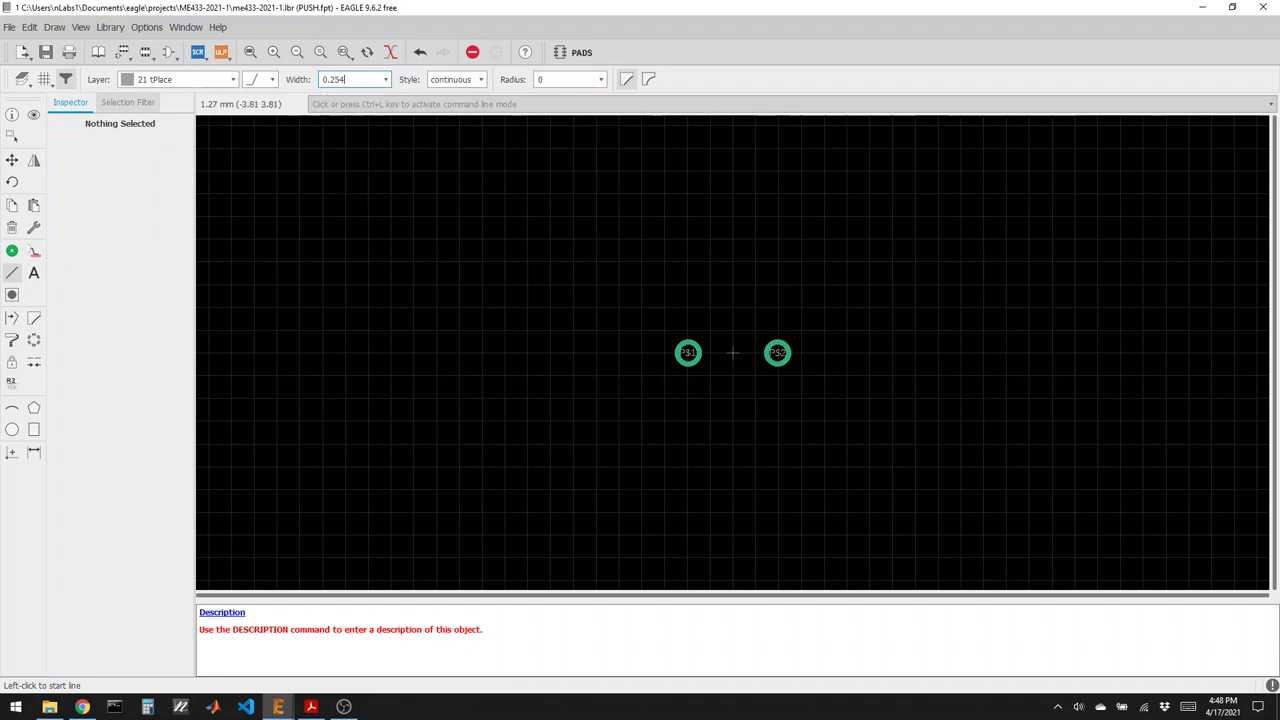
left_click(663, 285)
left_click(663, 421)
left_click(801, 421)
left_click(801, 285)
double_click(663, 285)
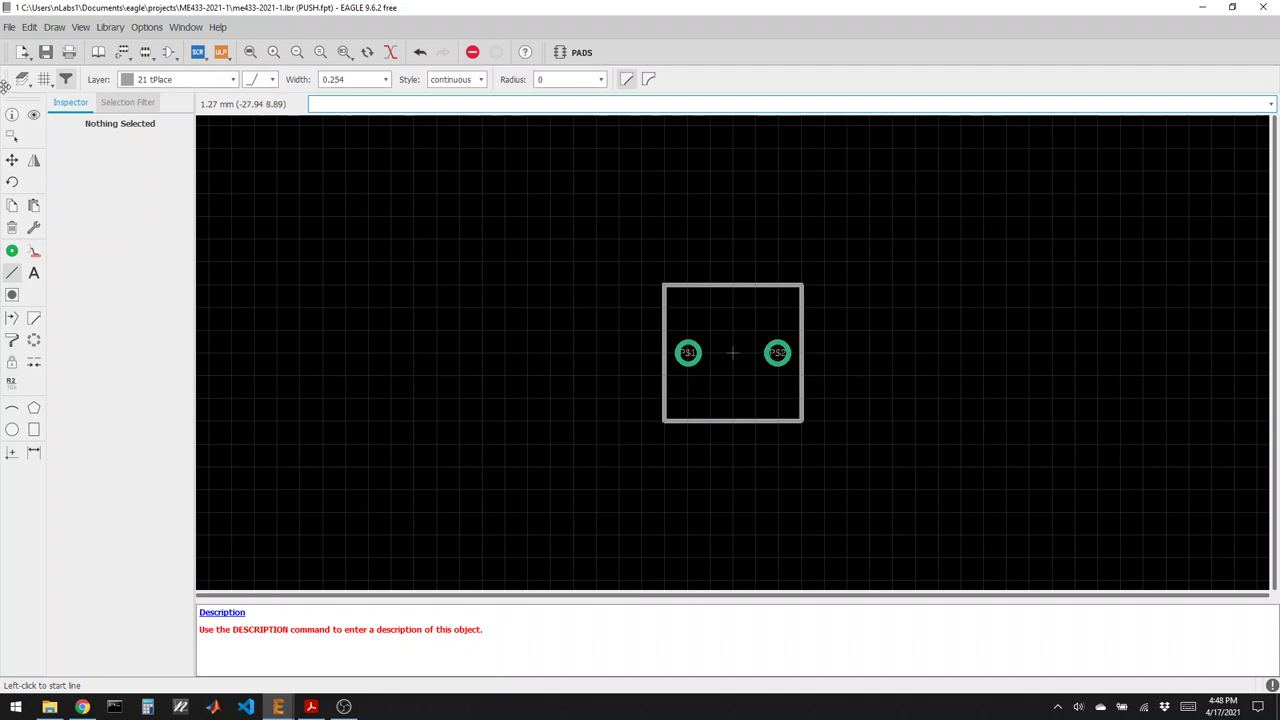
Set the outline's upper line to run from (3, 3) to (-3, 3) mm.
left_click(12, 114)
left_click(770, 286)
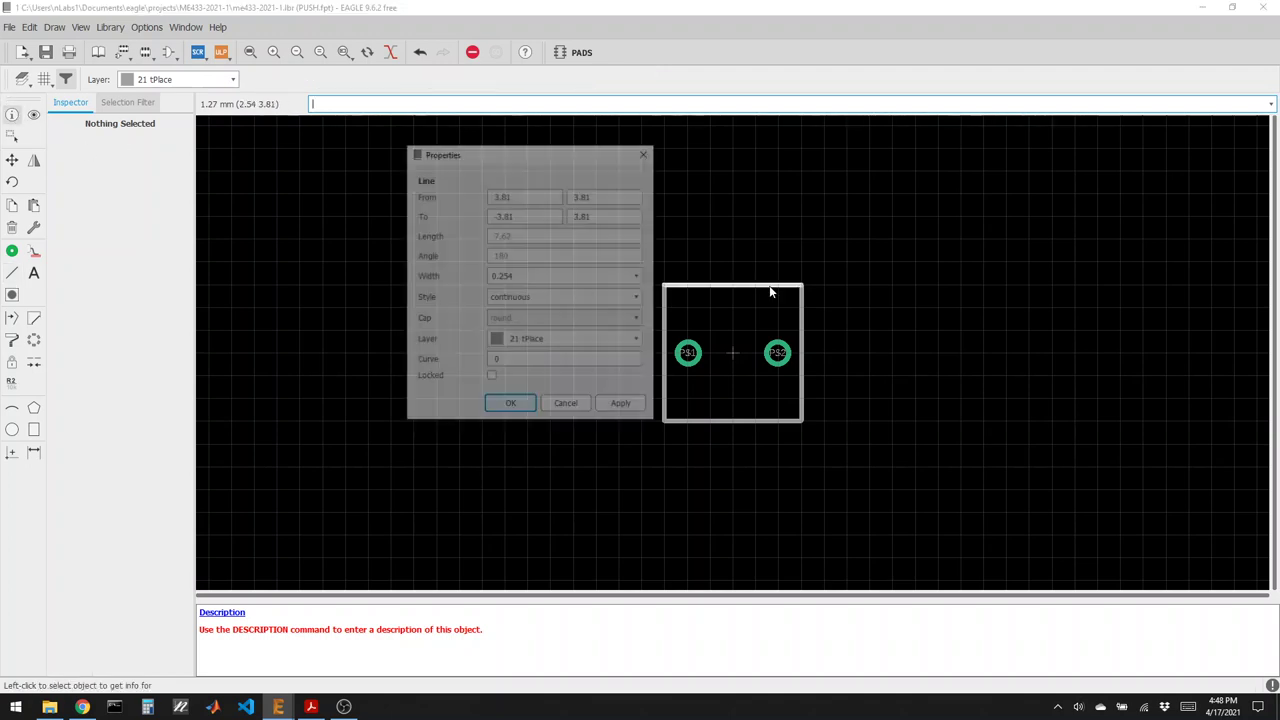
type("3")
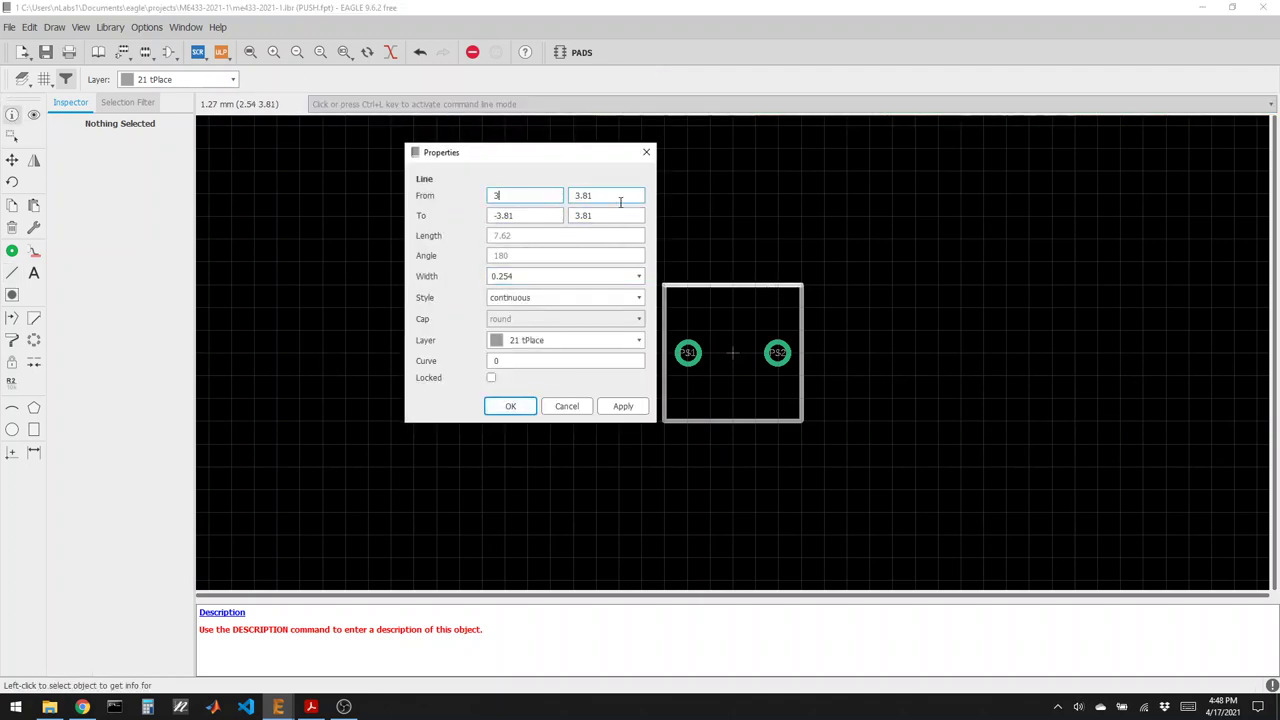
key("Tab")
type("3")
key("Tab")
key("Tab")
type("3")
left_click(527, 216)
key("BackSpace")
key("BackSpace")
key("BackSpace")
left_click(510, 406)
Set the outline's lower line to run from (-3, -3) to (3, -3) mm.
left_click(700, 371)
left_click(520, 331)
key("BackSpace")
key("BackSpace")
key("BackSpace")
left_click(594, 335)
key("BackSpace")
key("BackSpace")
key("BackSpace")
key("BackSpace")
key("BackSpace")
left_click(529, 350)
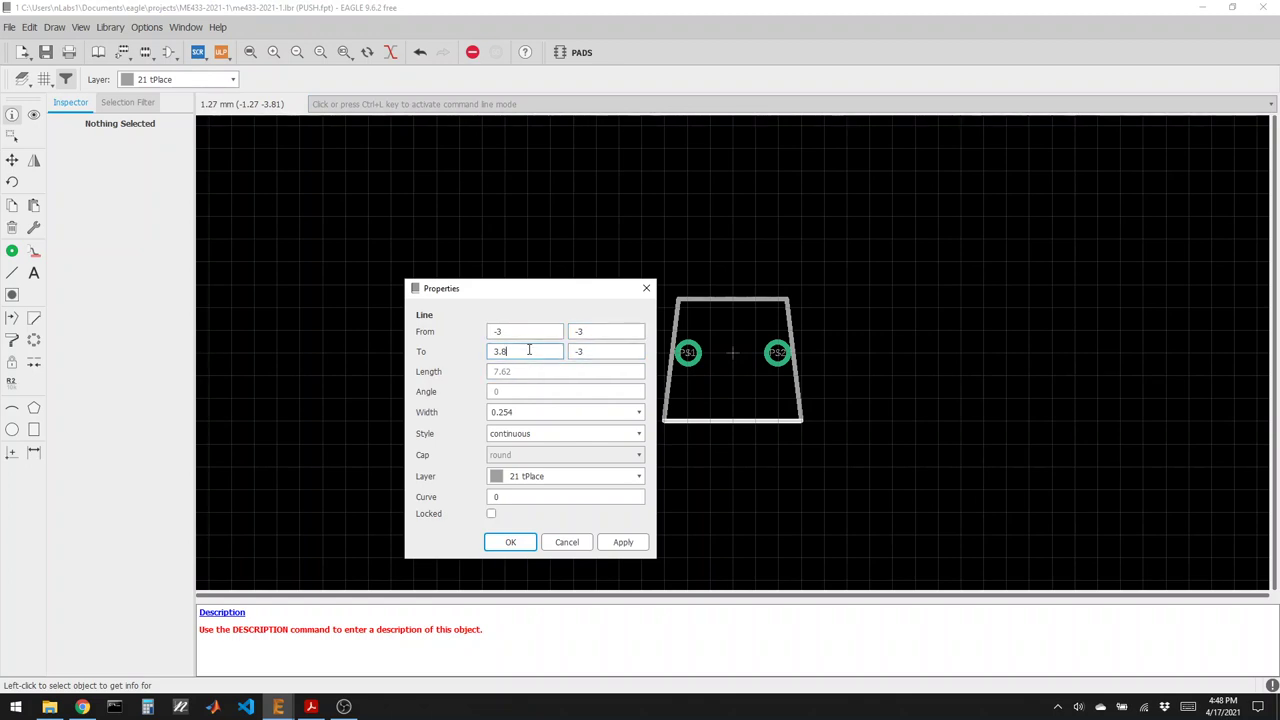
left_click(510, 541)
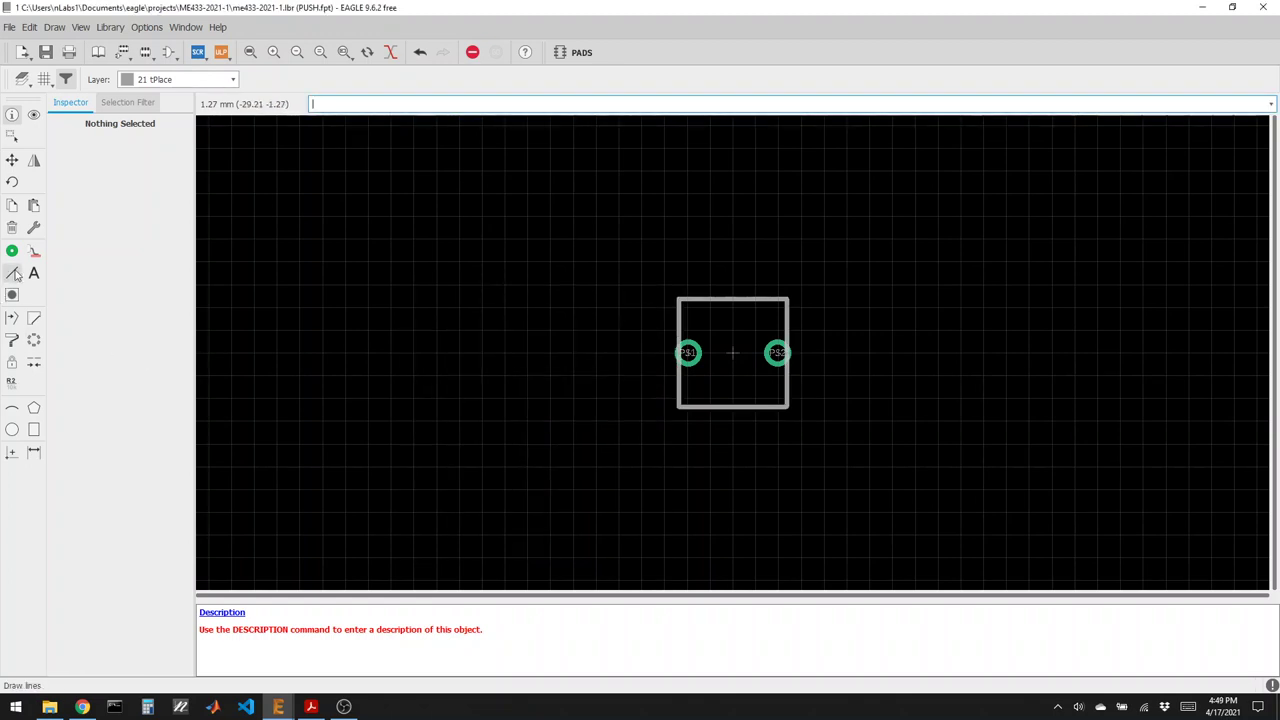
Place the texts >NAME and >VALUE on tPlace, one above the other just outside the outline beside pad P$2.
left_click(33, 273)
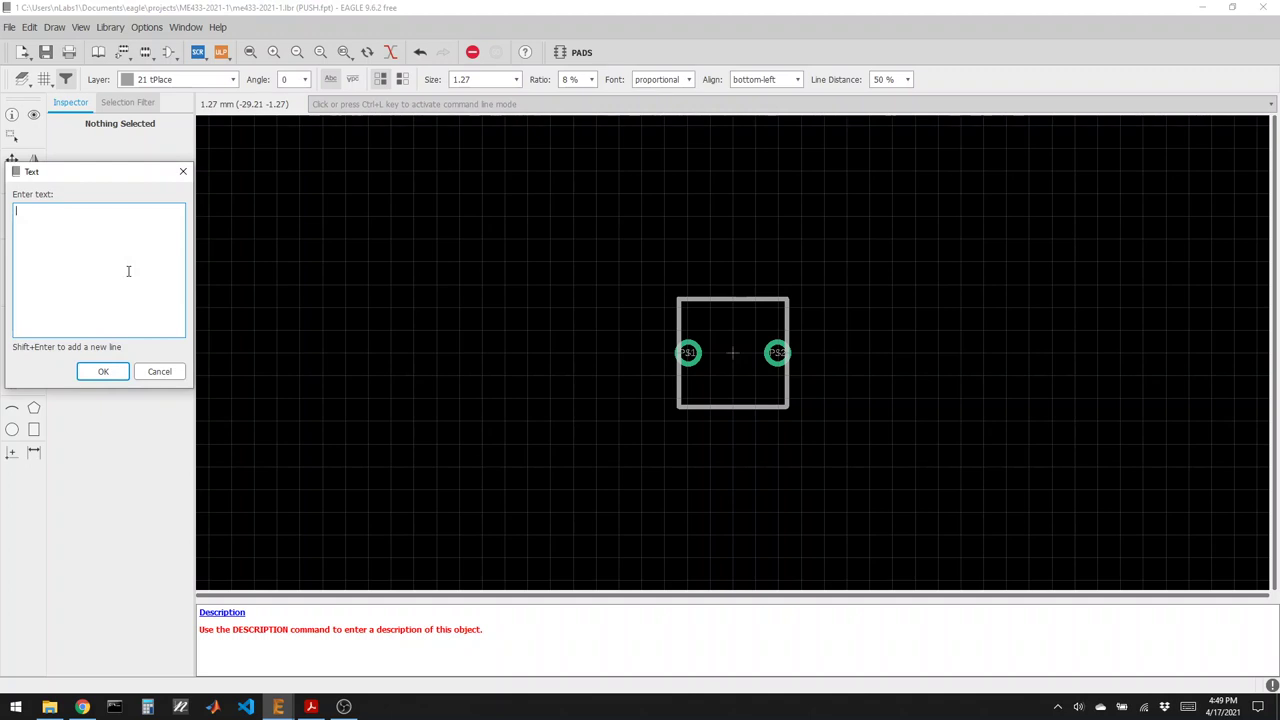
key("Return")
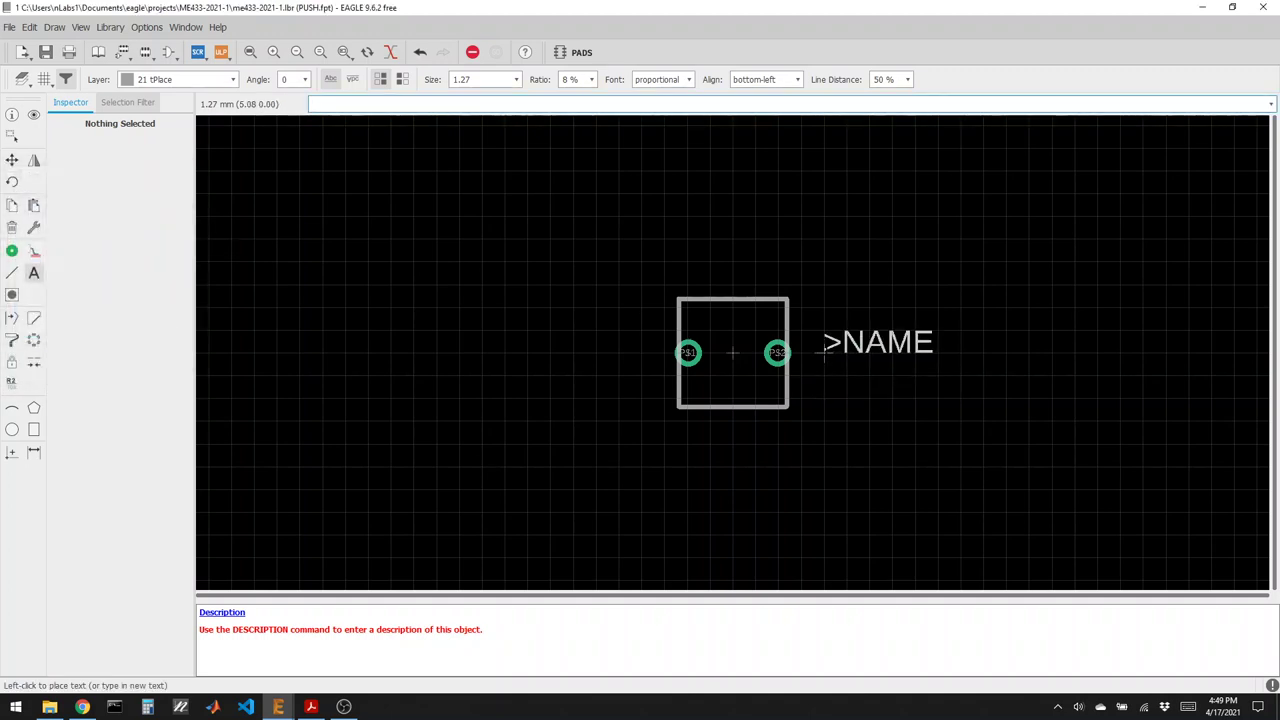
left_click(824, 330)
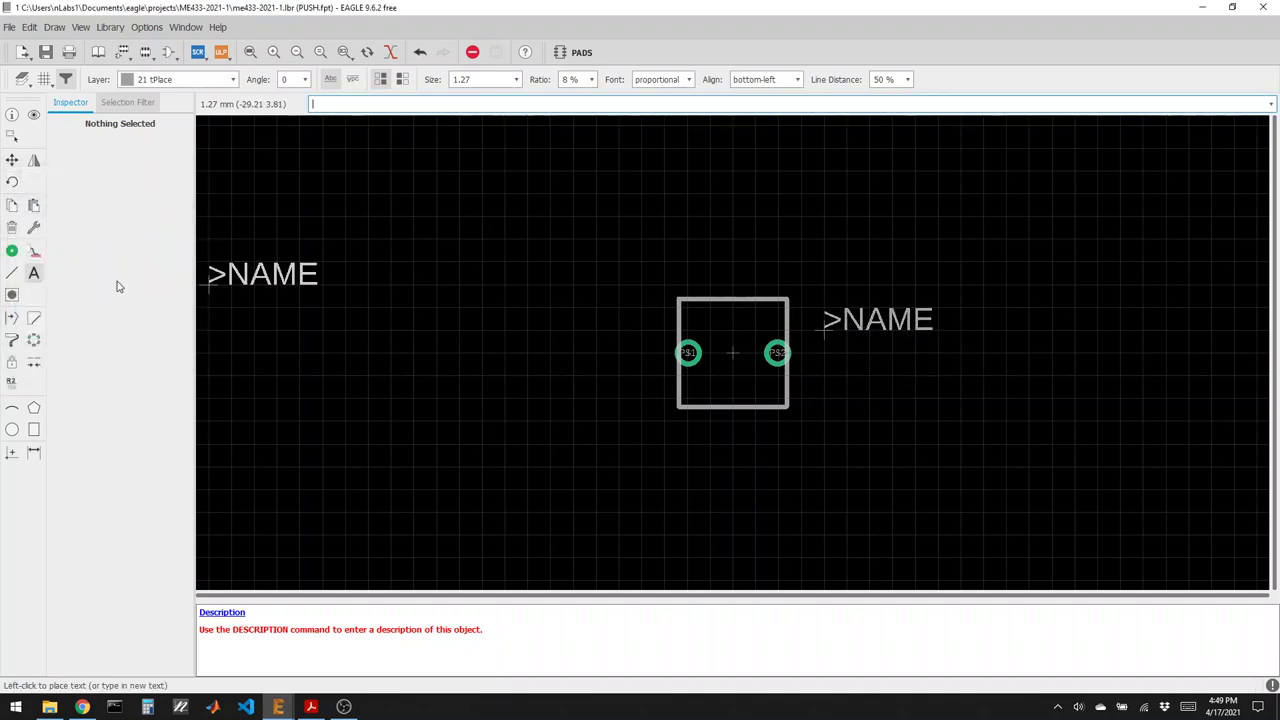
left_click(36, 274)
type(">VALUE")
key("Return")
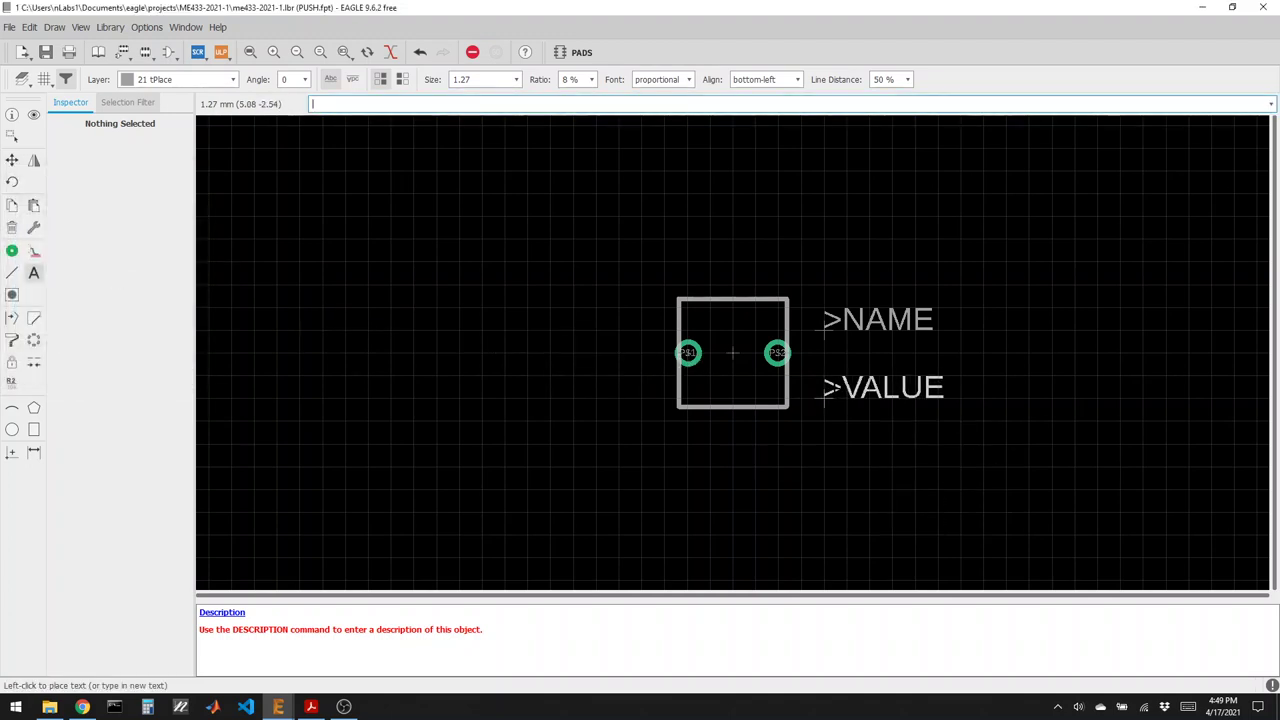
left_click(825, 376)
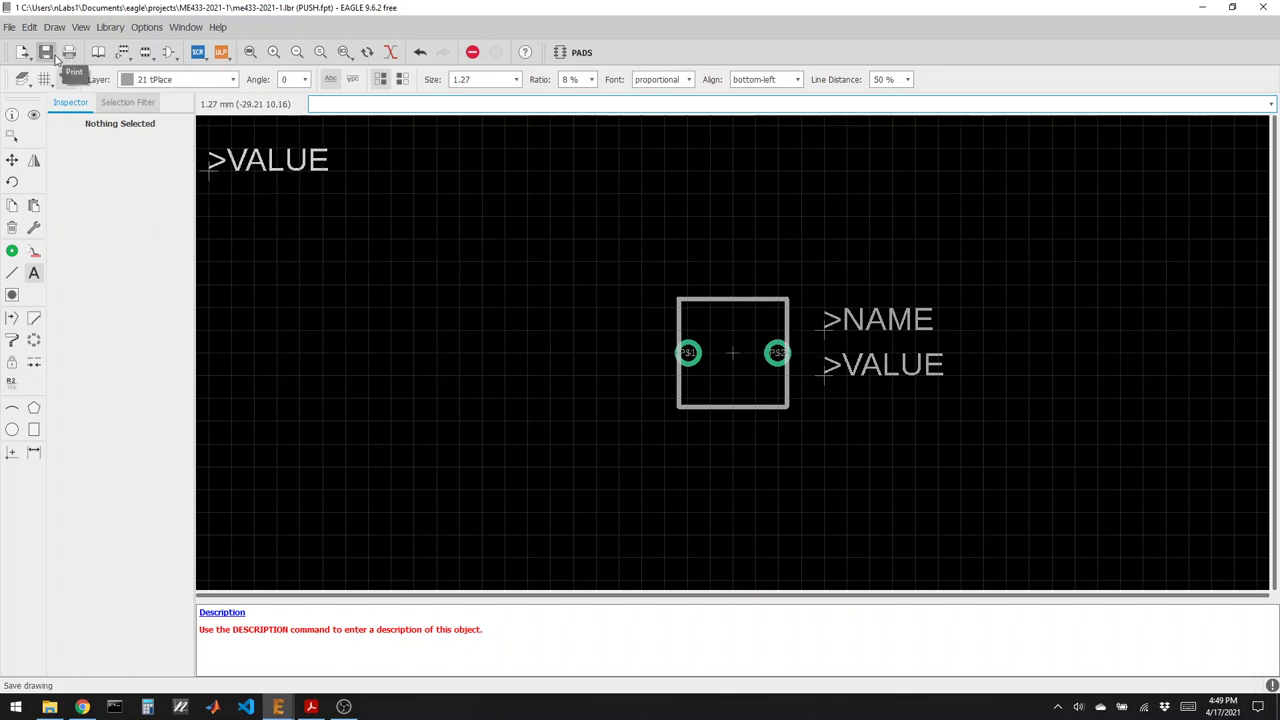
Create a new device named PUSH in the library.
left_click(122, 52)
left_click(157, 294)
type("PUSH")
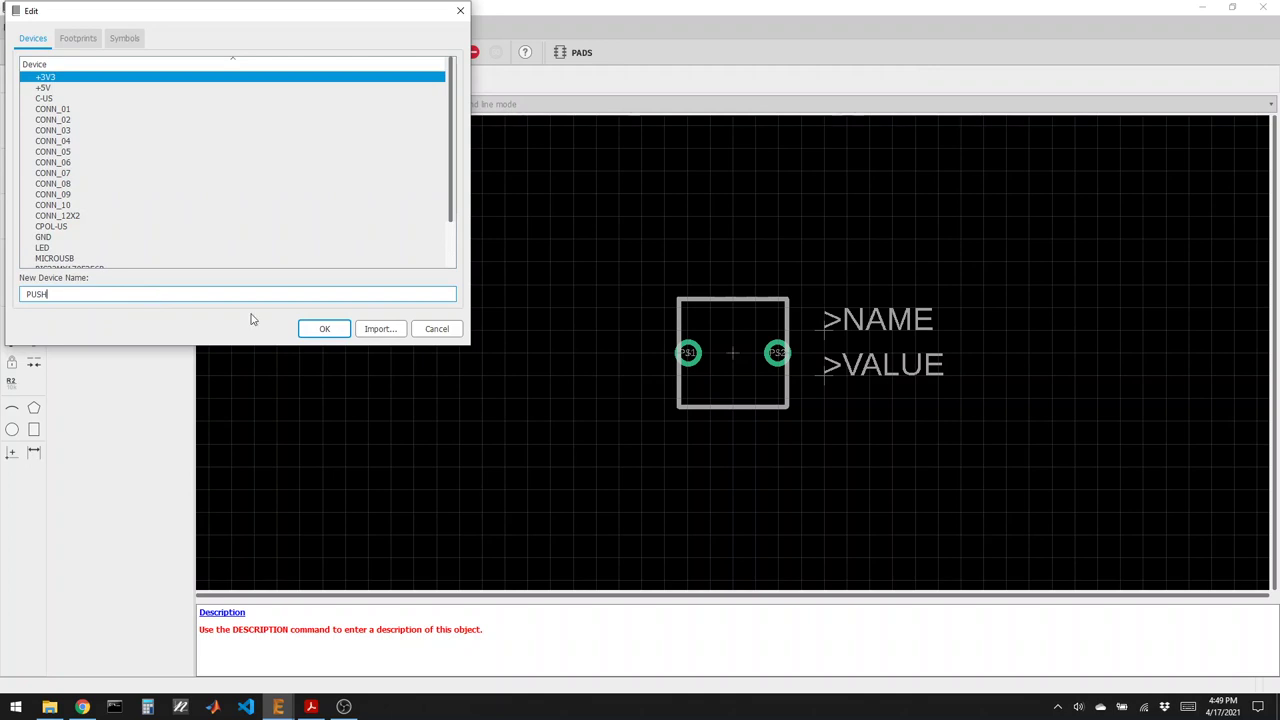
left_click(324, 329)
left_click(309, 353)
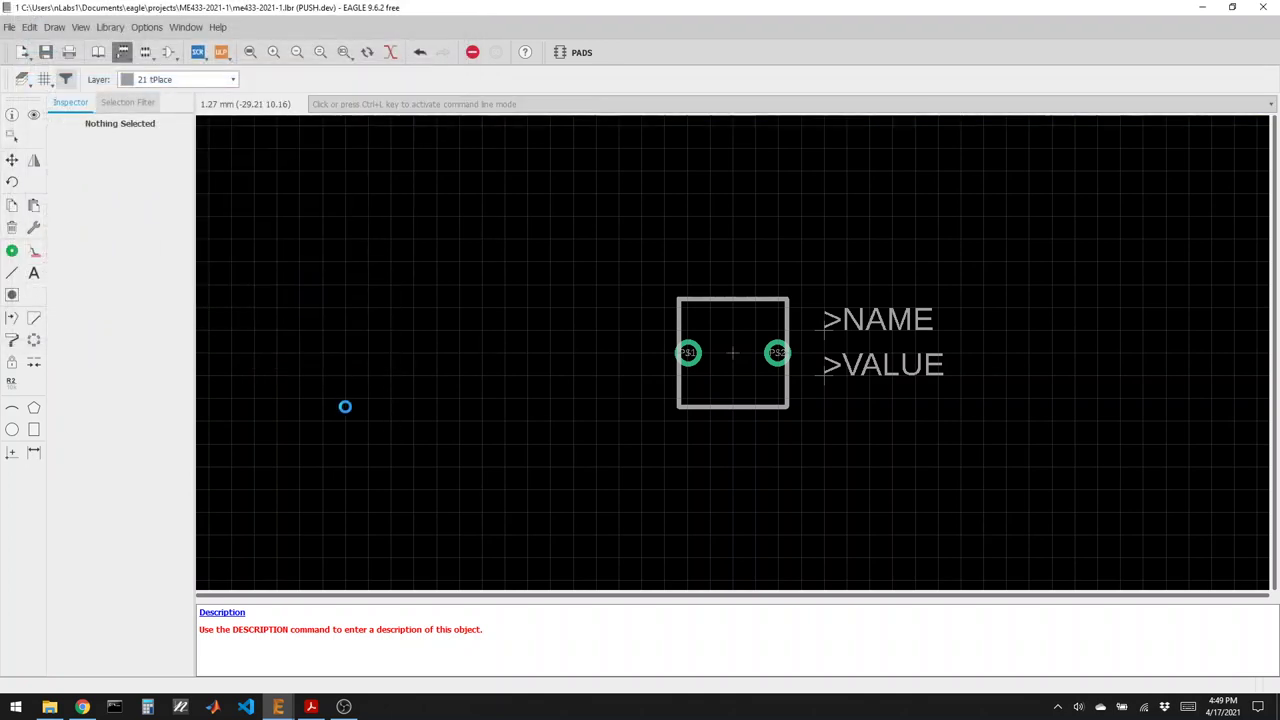
Add the PUSH symbol to the device at the drawing's origin.
left_click(13, 231)
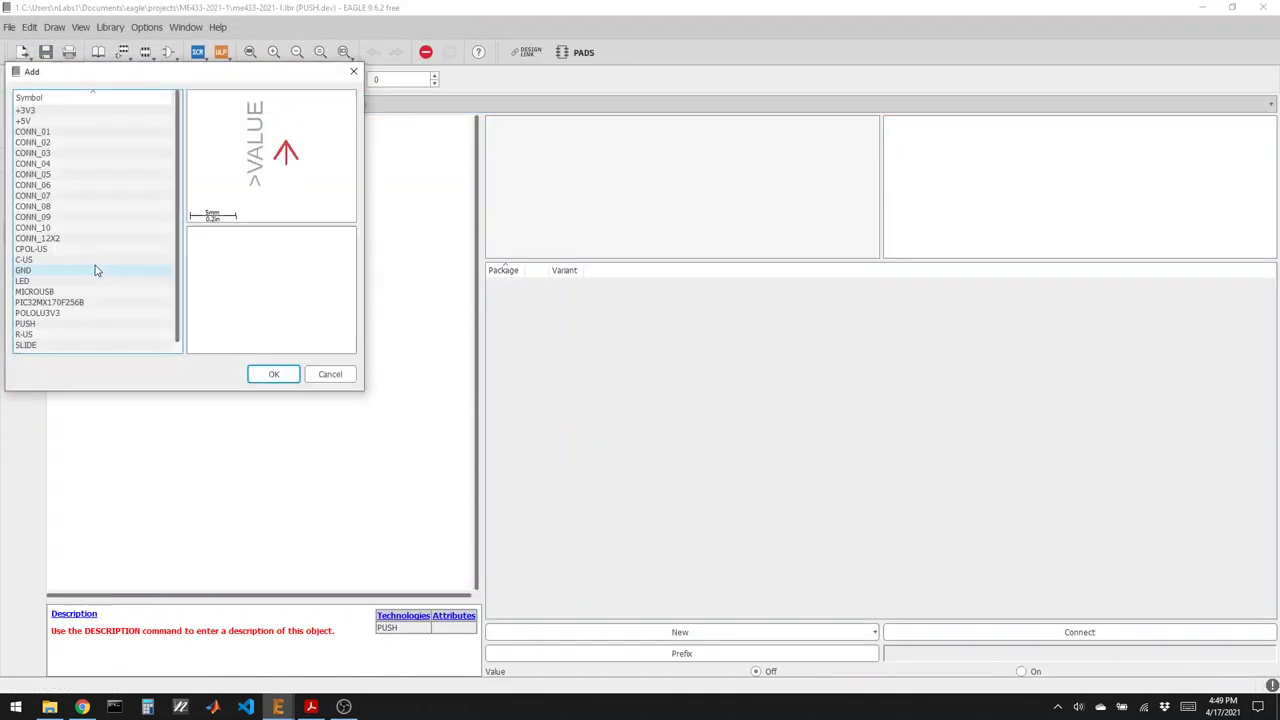
left_click(46, 325)
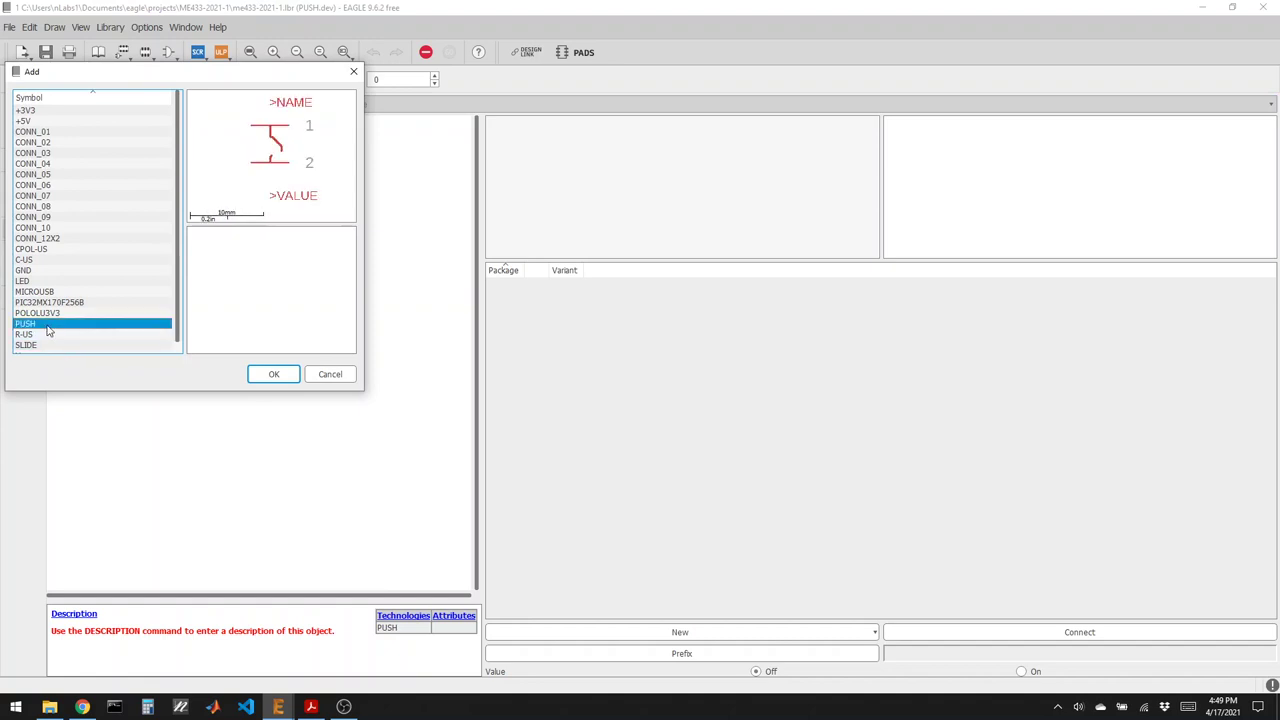
left_click(287, 376)
left_click(260, 354)
Add the PUSH footprint to the device as a new package variant with a blank variant name.
left_click(690, 636)
left_click(575, 652)
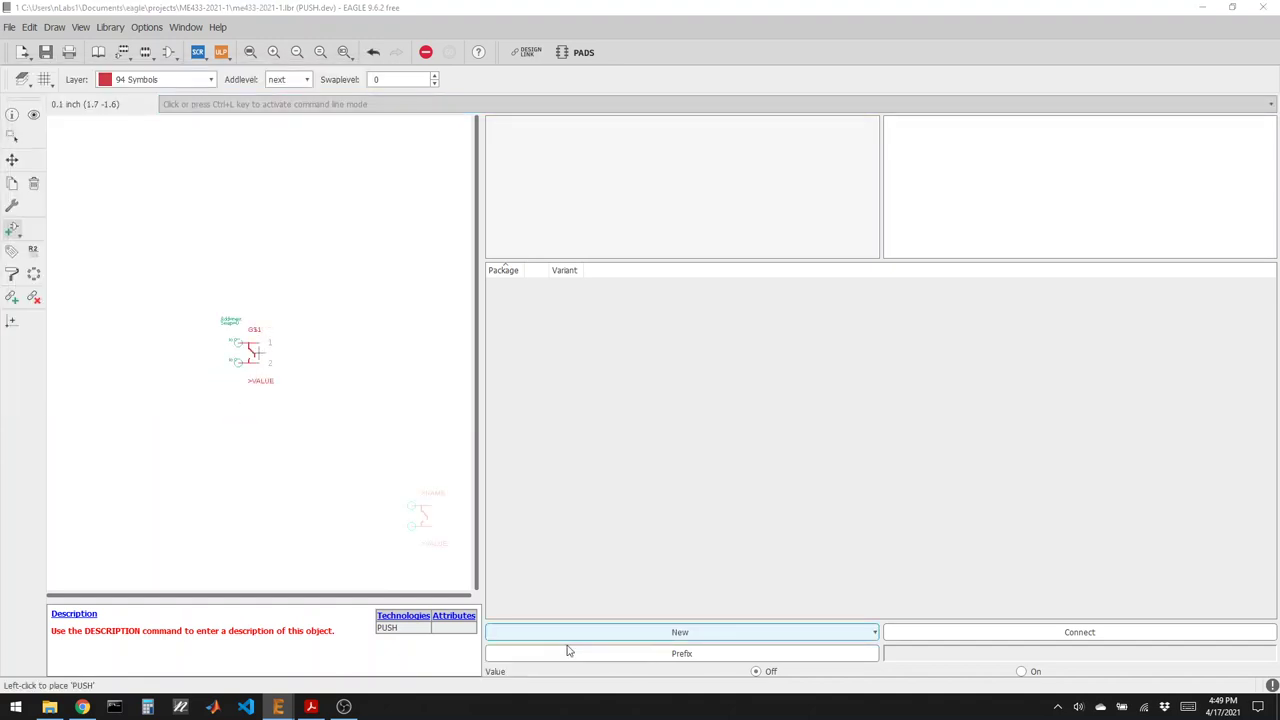
left_click_drag(567, 421, 572, 552)
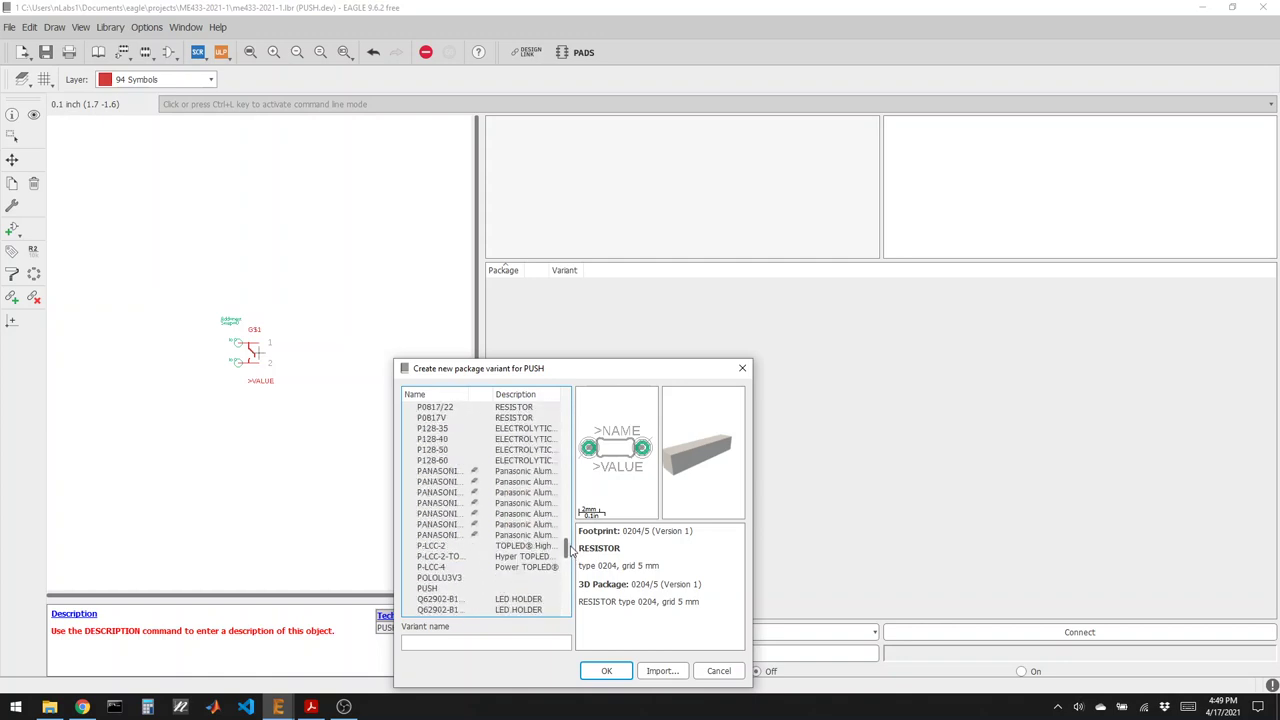
left_click(440, 588)
left_click(605, 670)
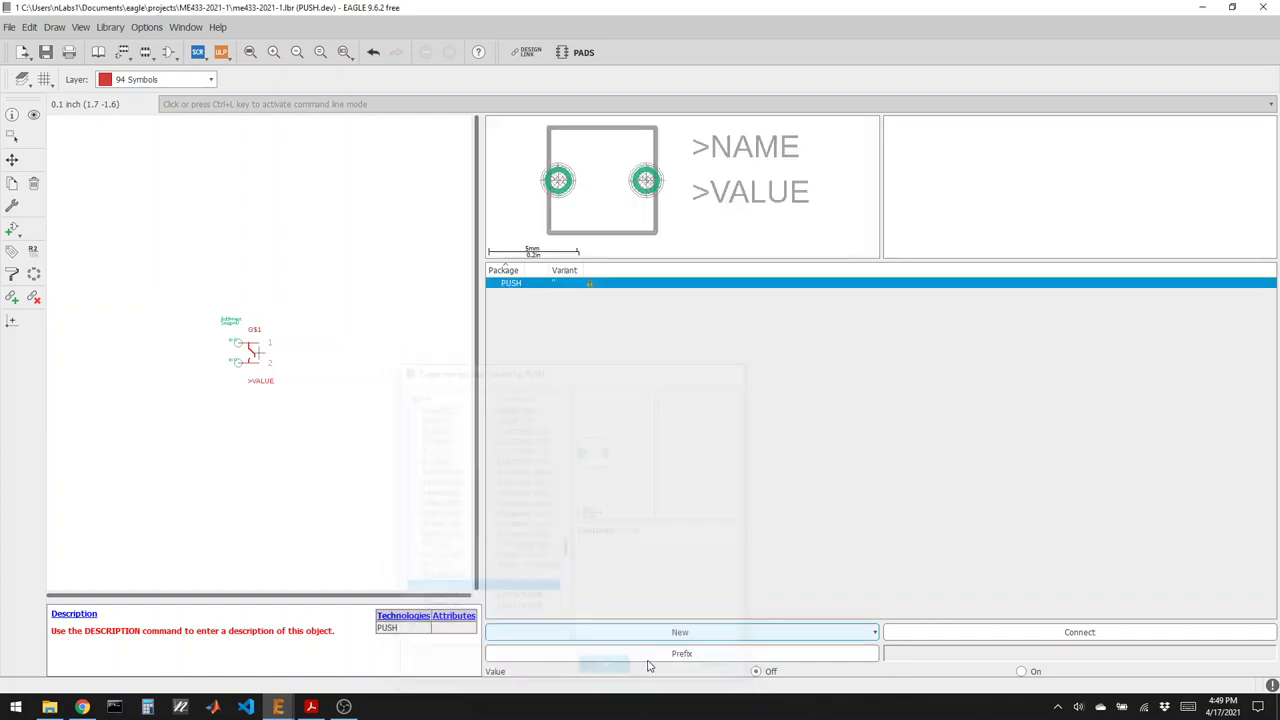
Connect pin G$1.1 to pad P$1 and pin G$1.2 to pad P$2, and save the library.
left_click(1076, 636)
left_click(766, 620)
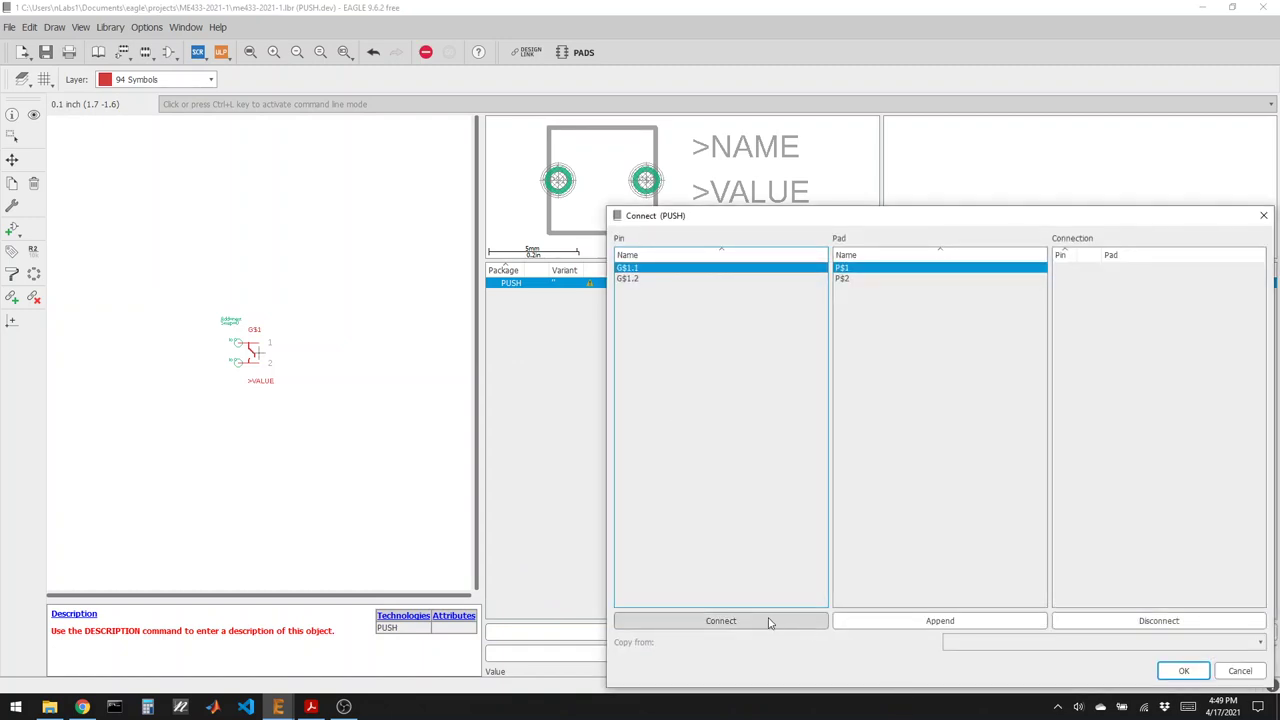
left_click(766, 620)
left_click(1178, 672)
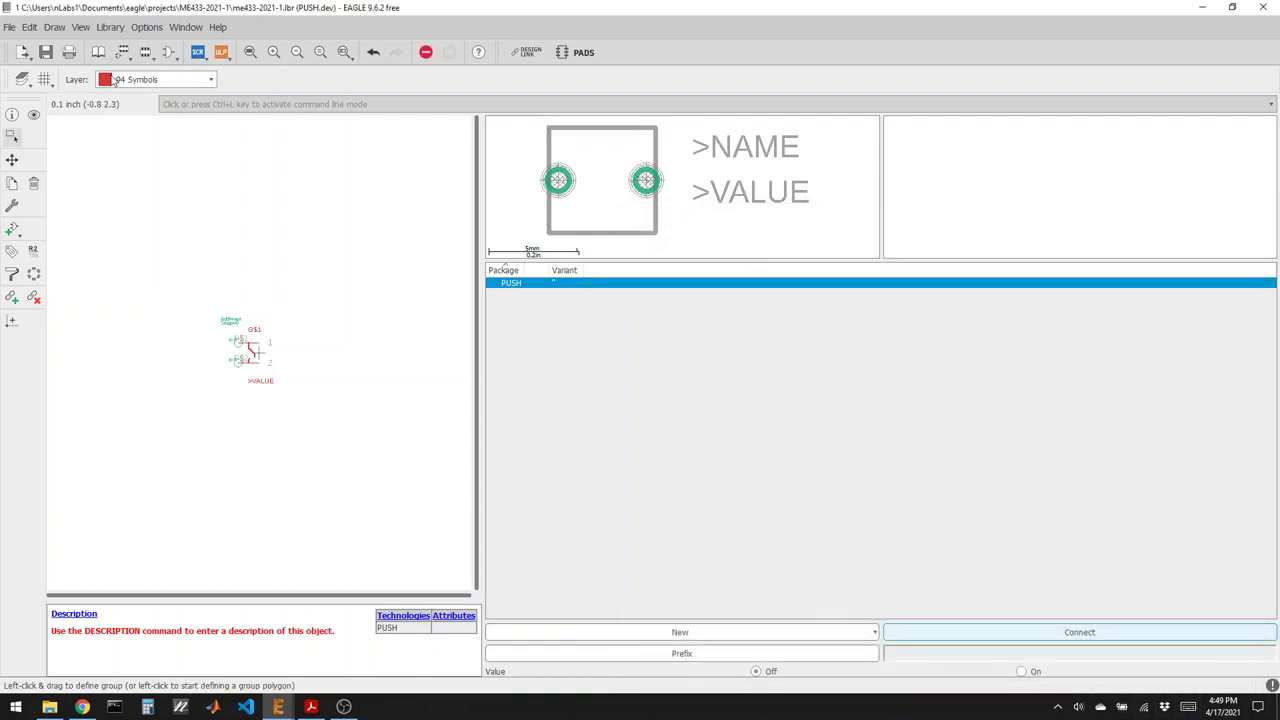
left_click(45, 52)
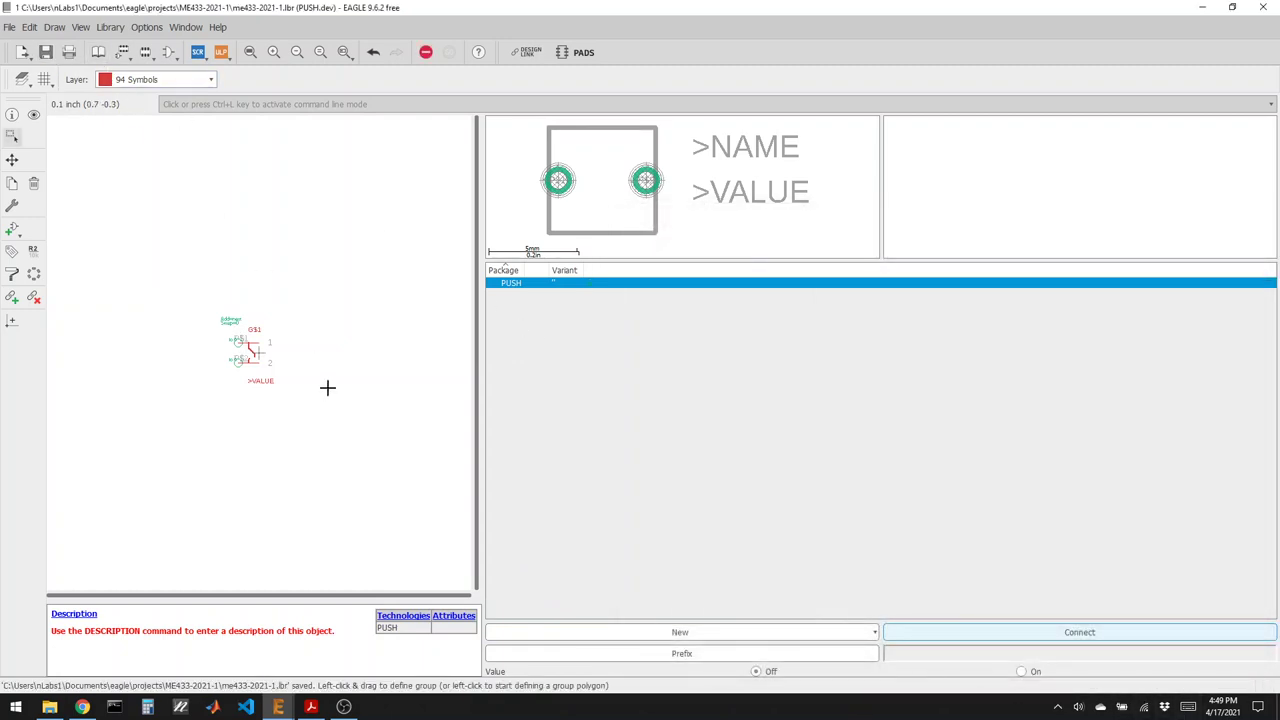
Switch to Chrome and look through the open part pages, from the DRV8835 motor driver to the OV7670 camera and back.
left_click(82, 707)
left_click(537, 11)
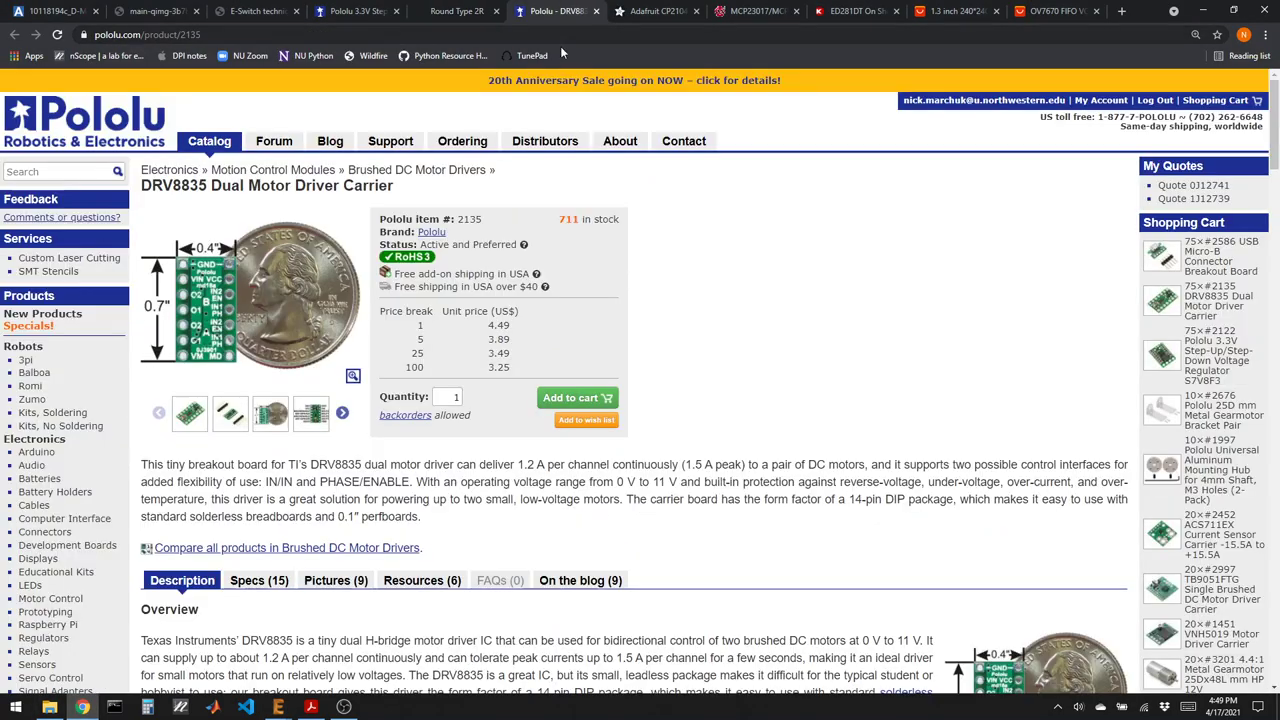
left_click(717, 10)
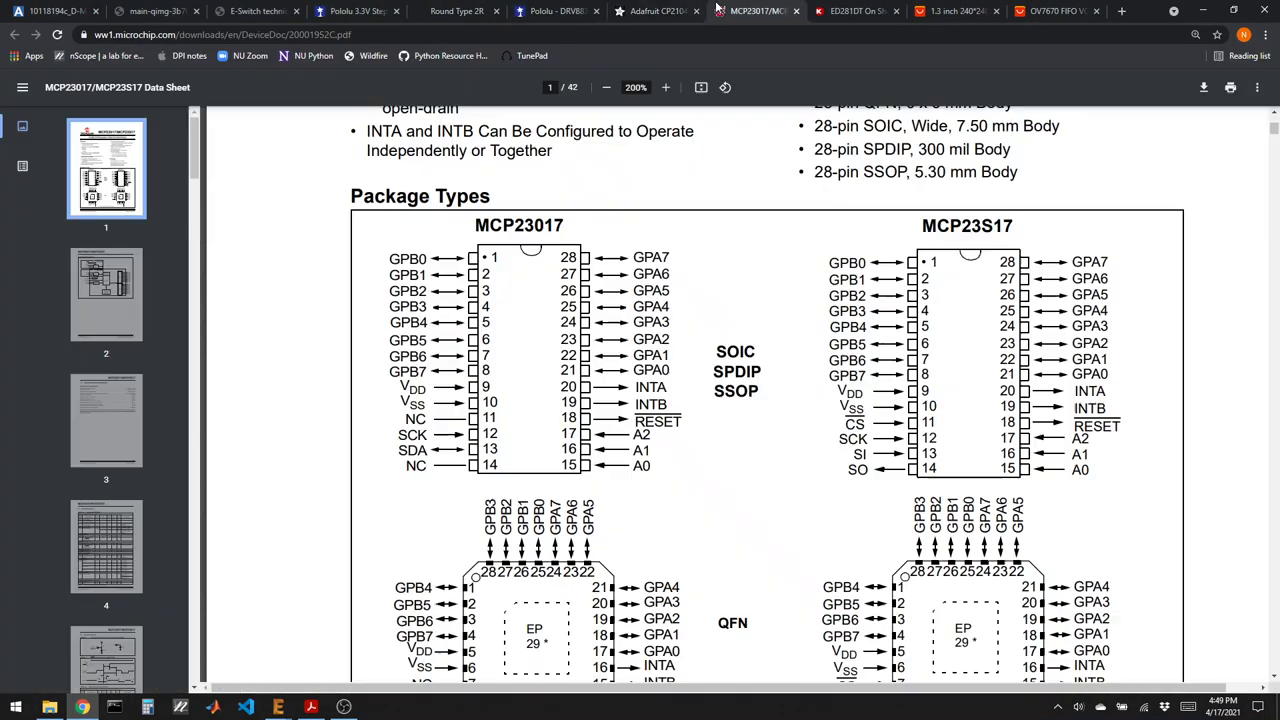
left_click(855, 10)
left_click(945, 10)
left_click(1035, 10)
left_click(955, 10)
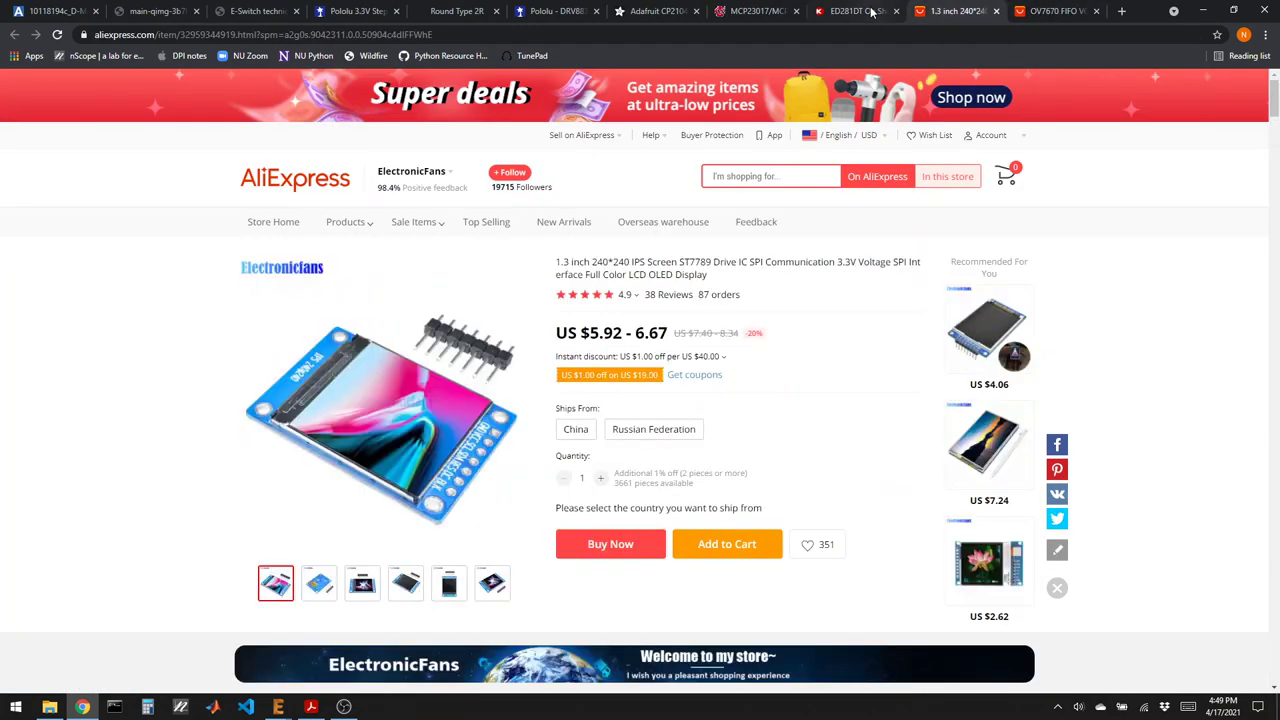
left_click(855, 10)
left_click(755, 10)
left_click(655, 10)
left_click(560, 10)
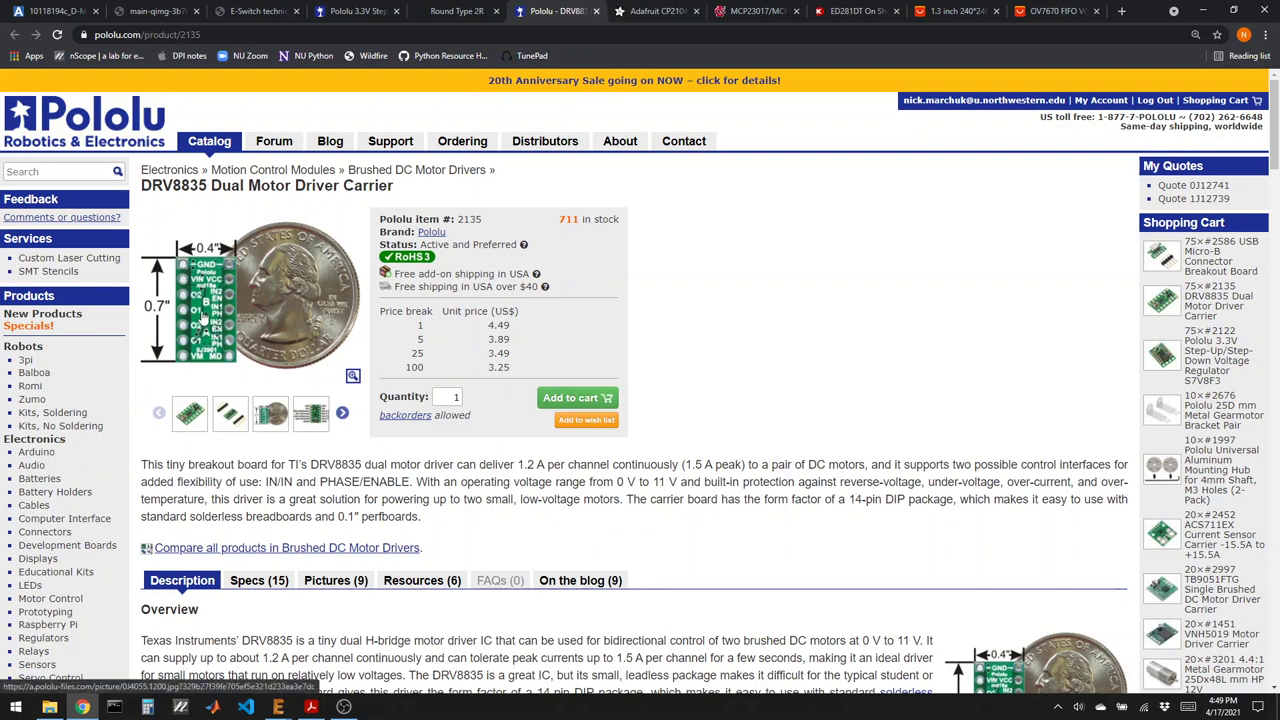
Examine the Pololu 3.3V regulator, DRV8835 and Adafruit CP2104 board pin headers, plus the MCP23017 datasheet's features and package pinouts.
left_click(355, 11)
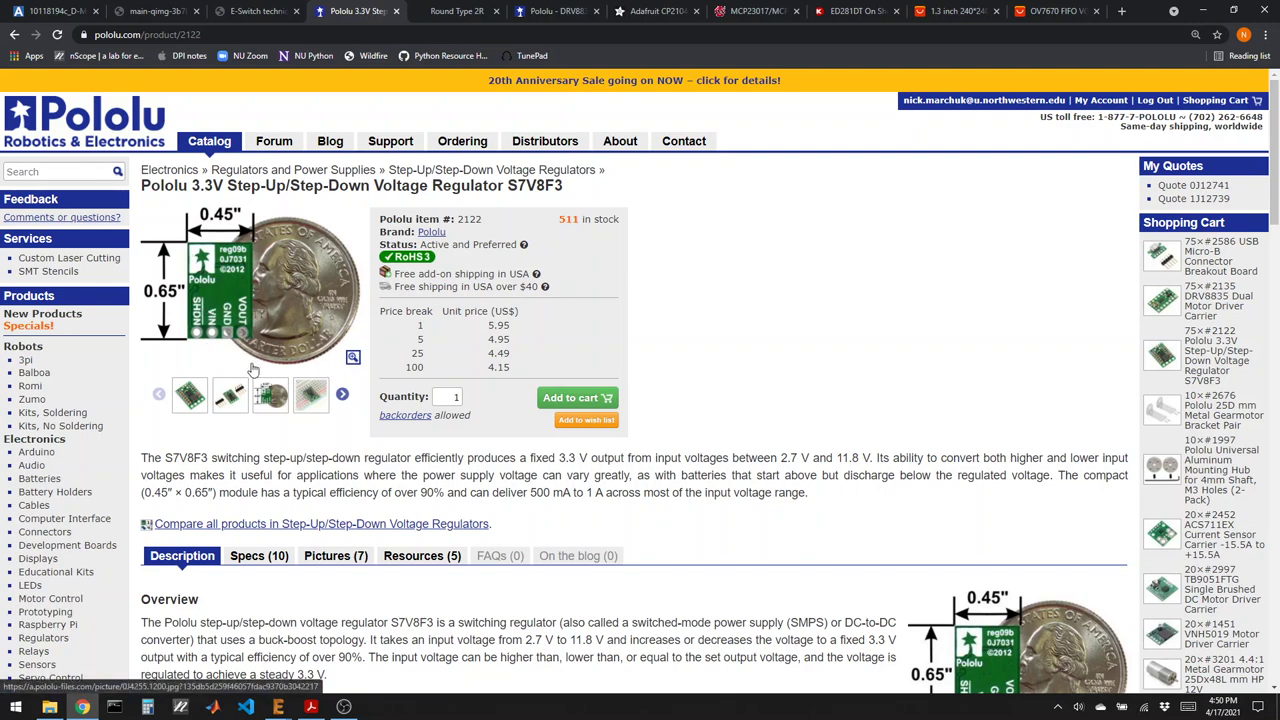
left_click(563, 8)
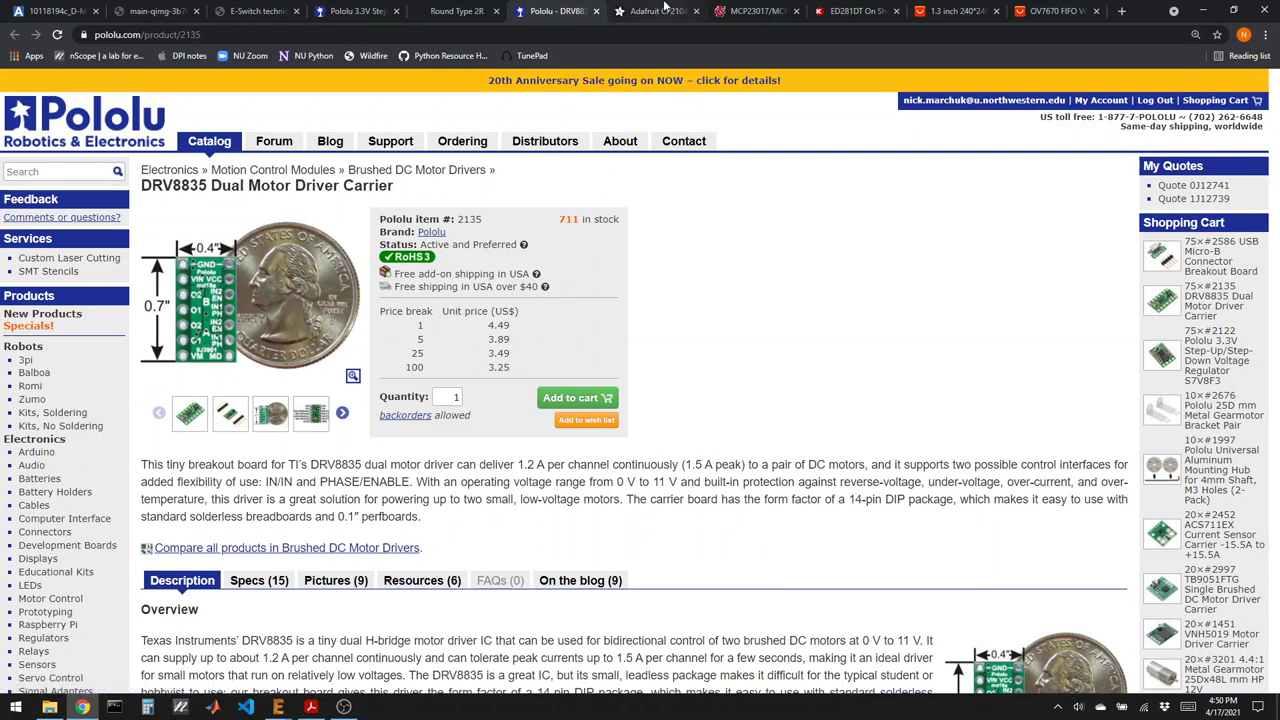
left_click(660, 11)
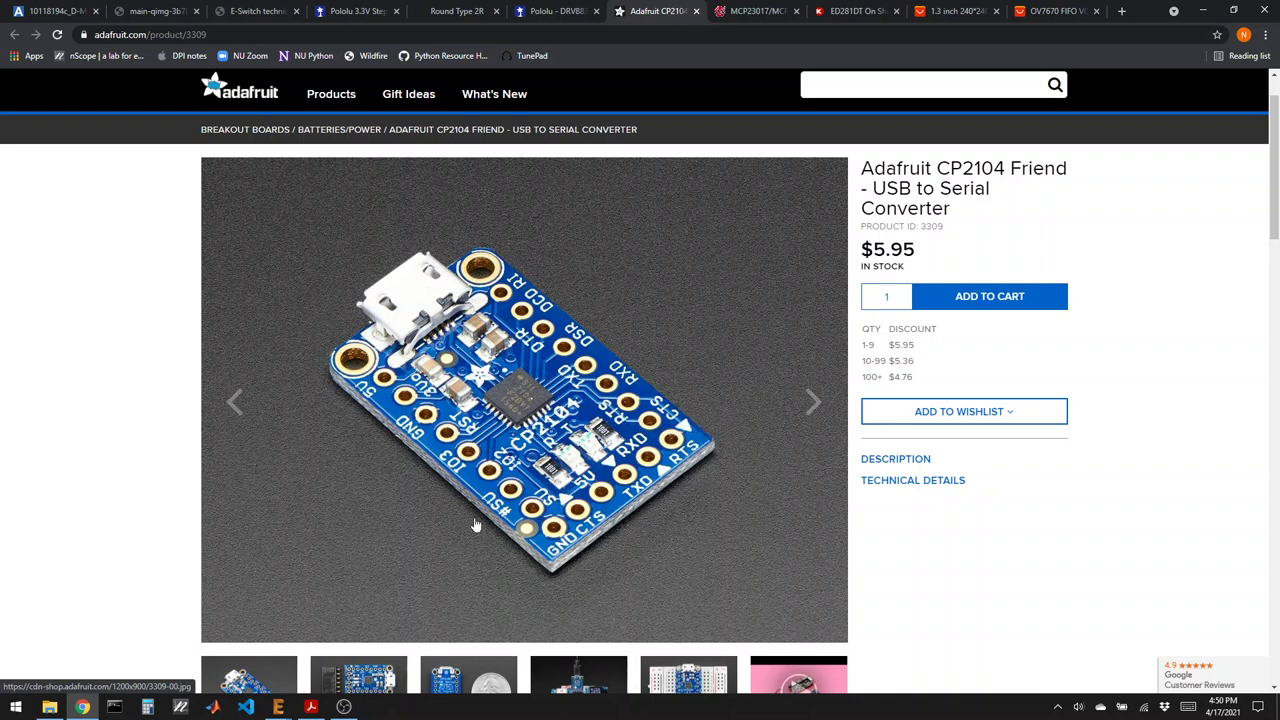
key("ctrl+Tab")
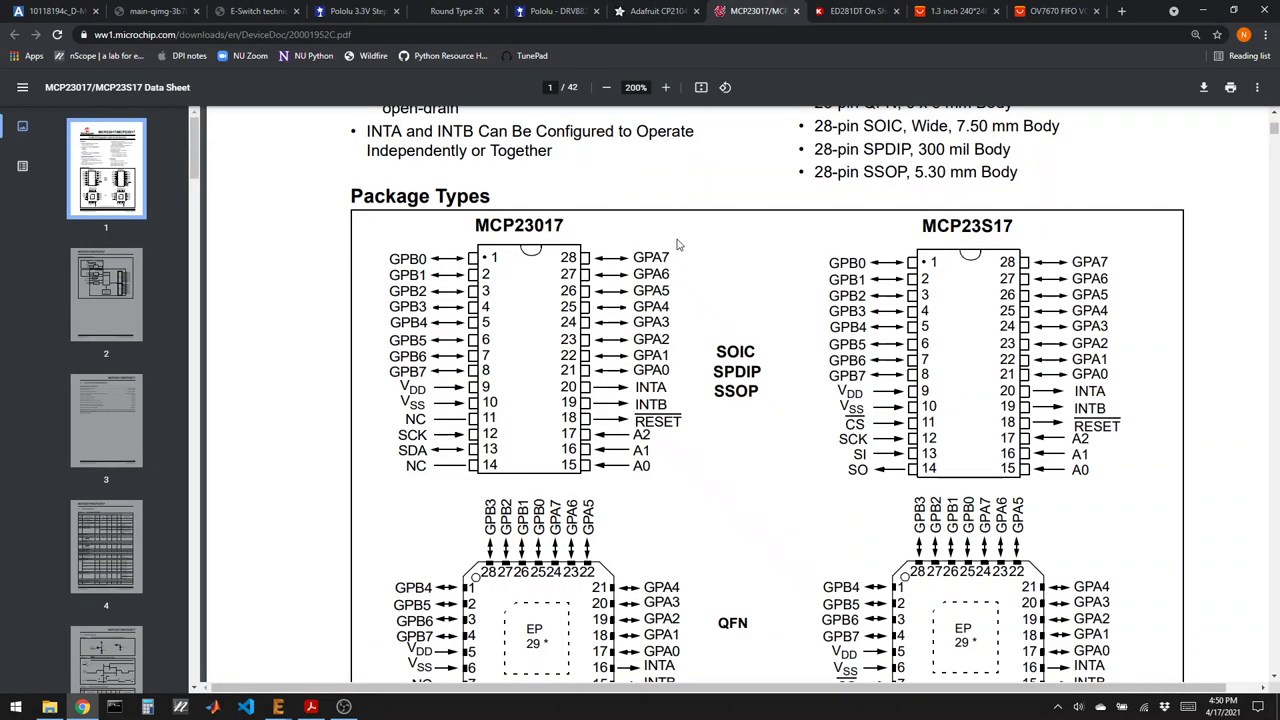
scroll(703, 300, "up", 6)
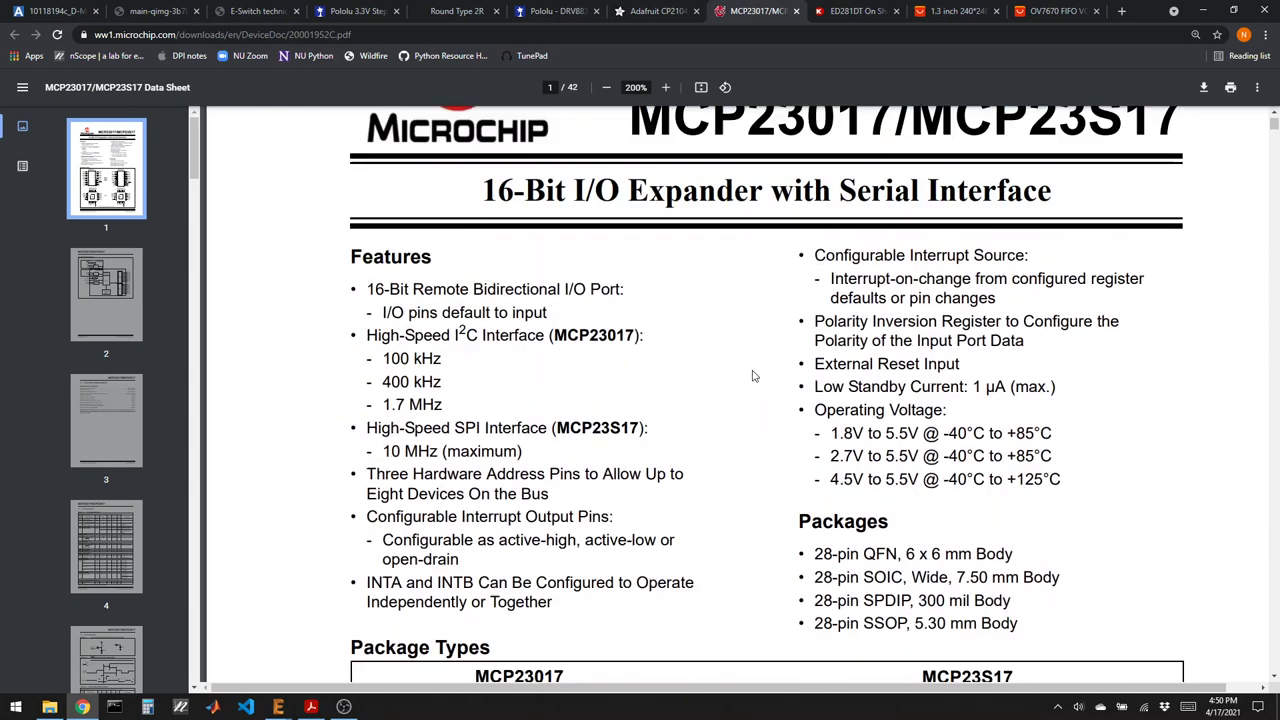
scroll(833, 334, "down", 6)
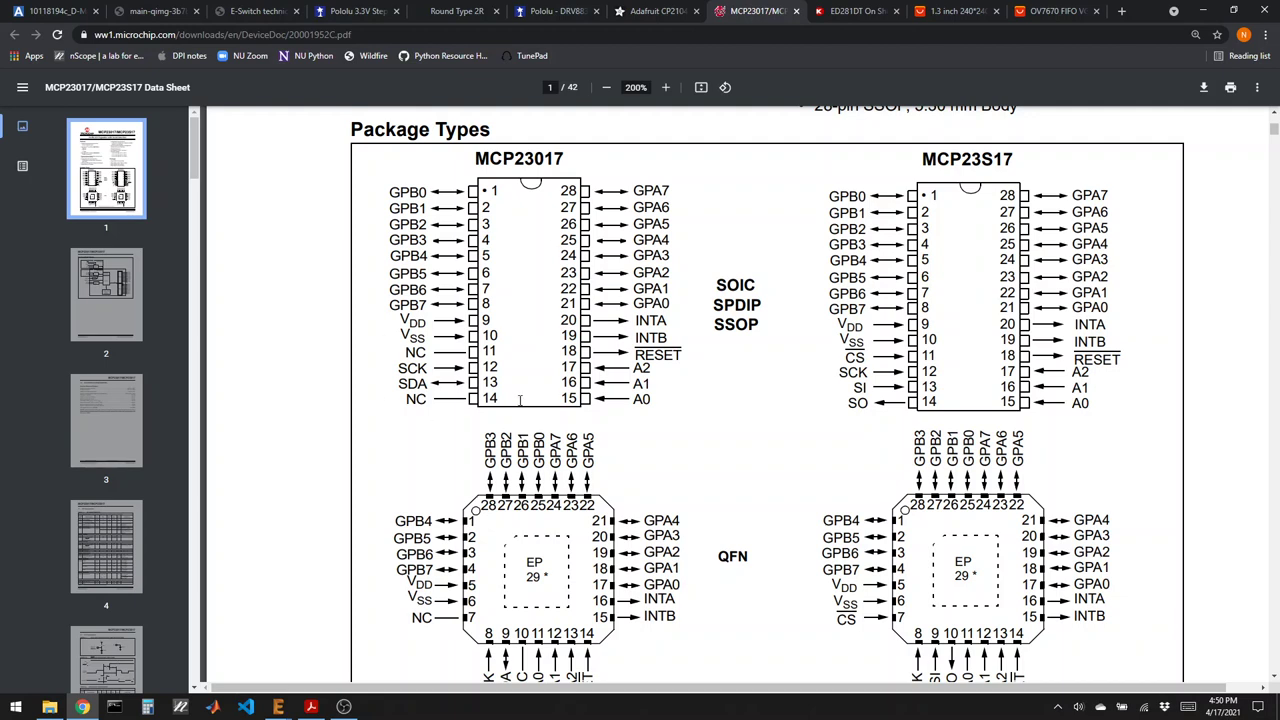
Examine the ED281DT socket page, the 1.3 inch 240*240 IPS display's product photos, and the OV7670 camera module page.
left_click(860, 11)
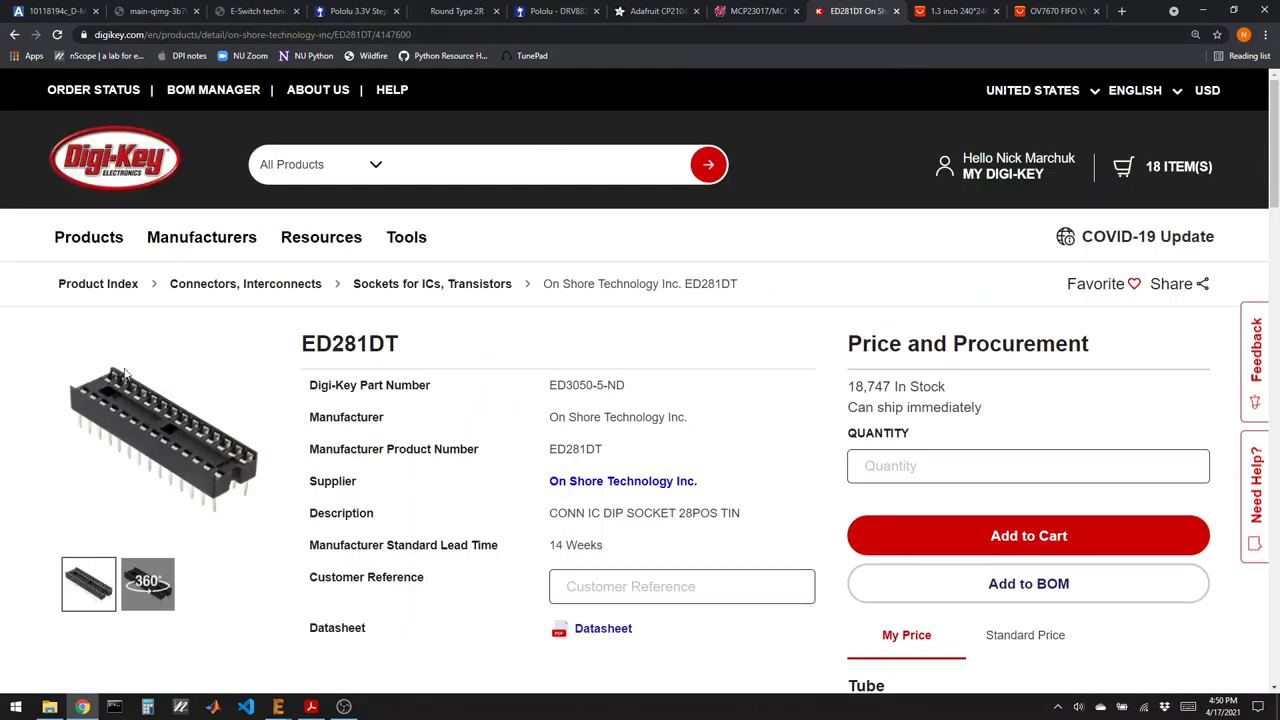
left_click(942, 14)
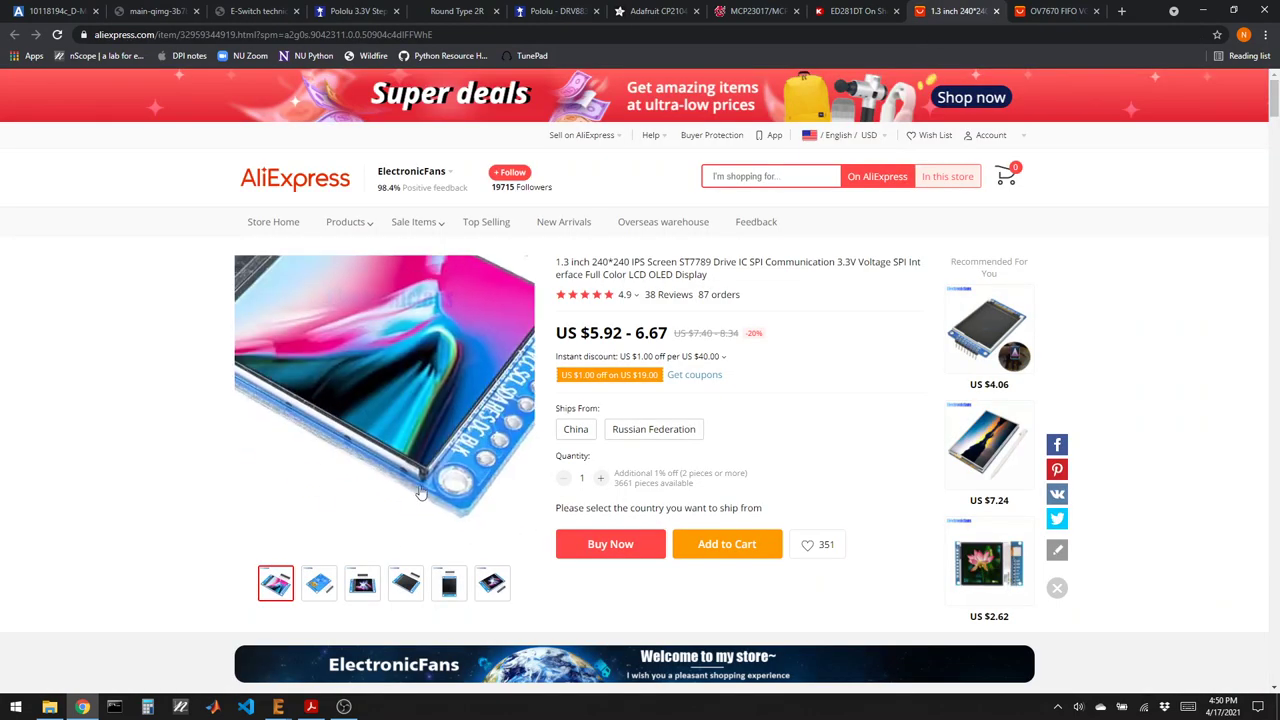
mouse_move(319, 589)
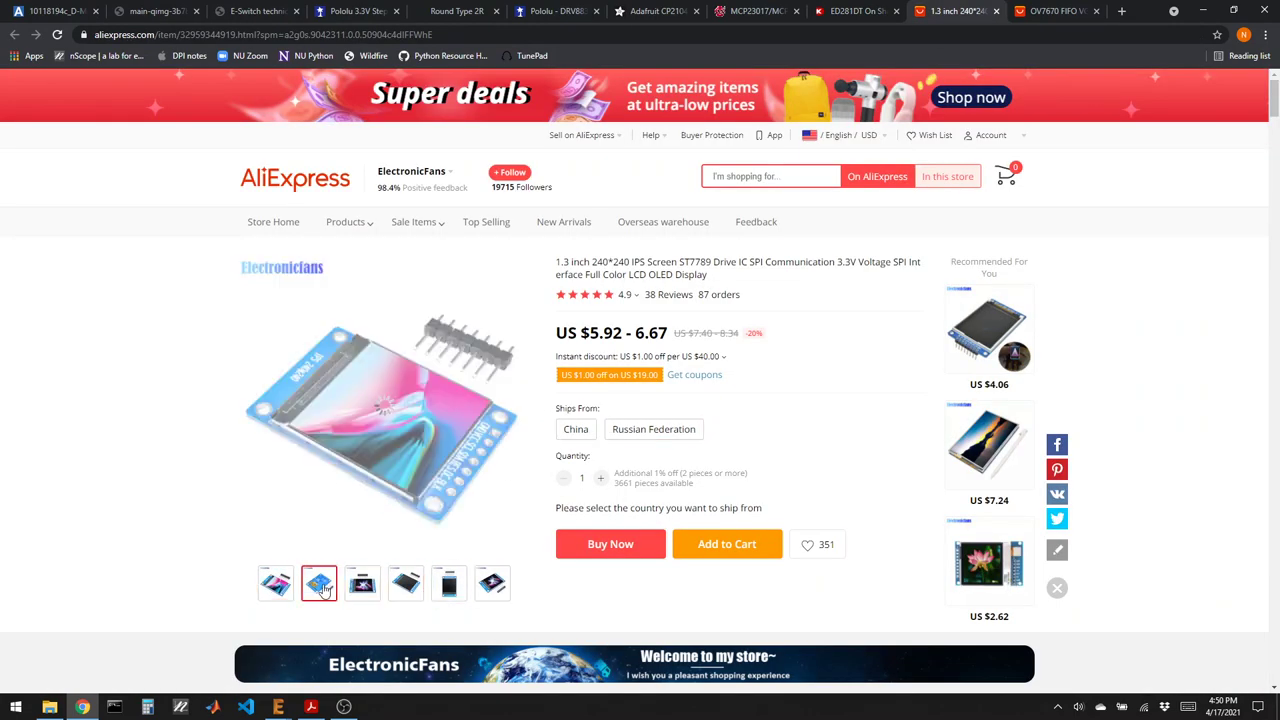
mouse_move(449, 592)
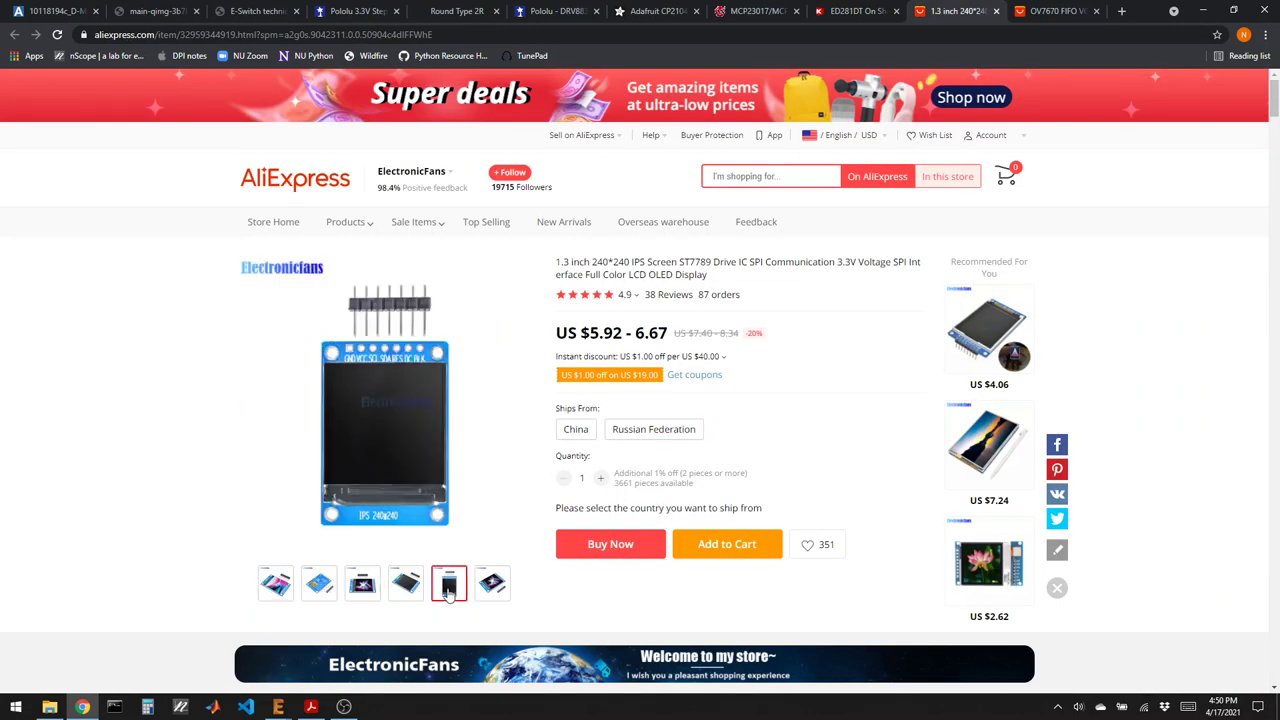
mouse_move(362, 600)
left_click(1058, 11)
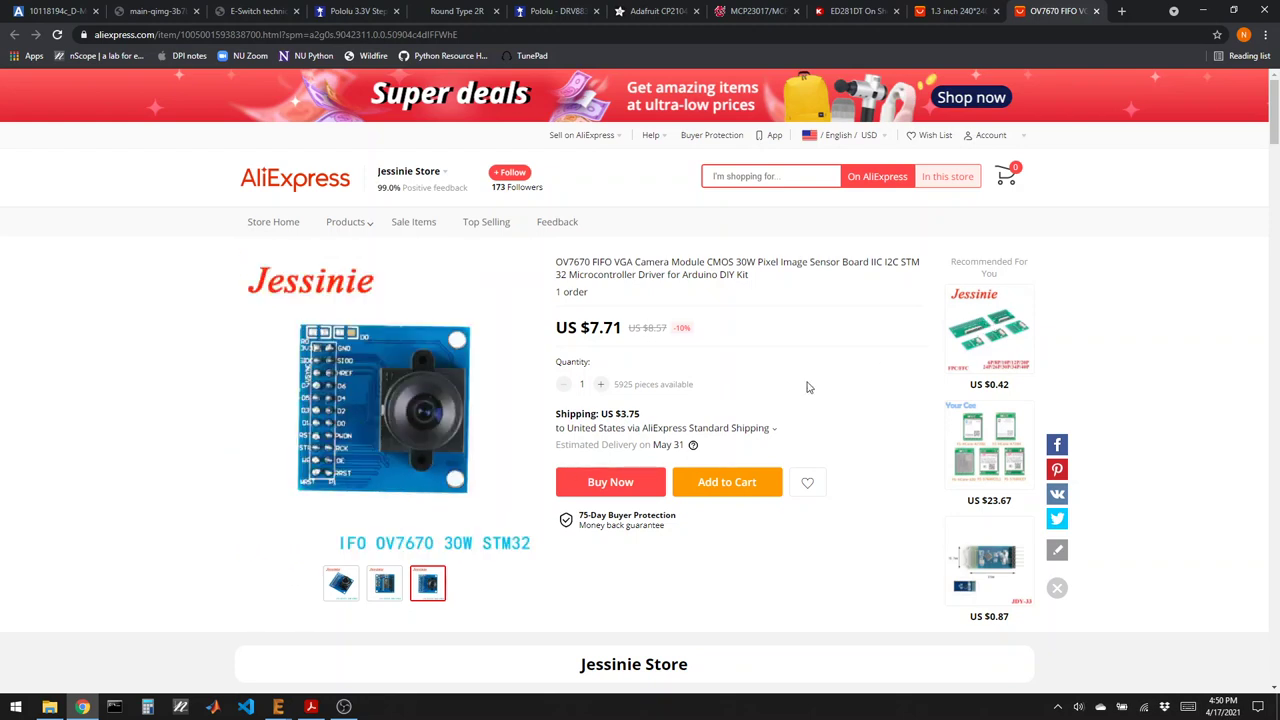
key("ctrl+shift+Tab")
key("ctrl+shift+Tab")
key("ctrl+shift+Tab")
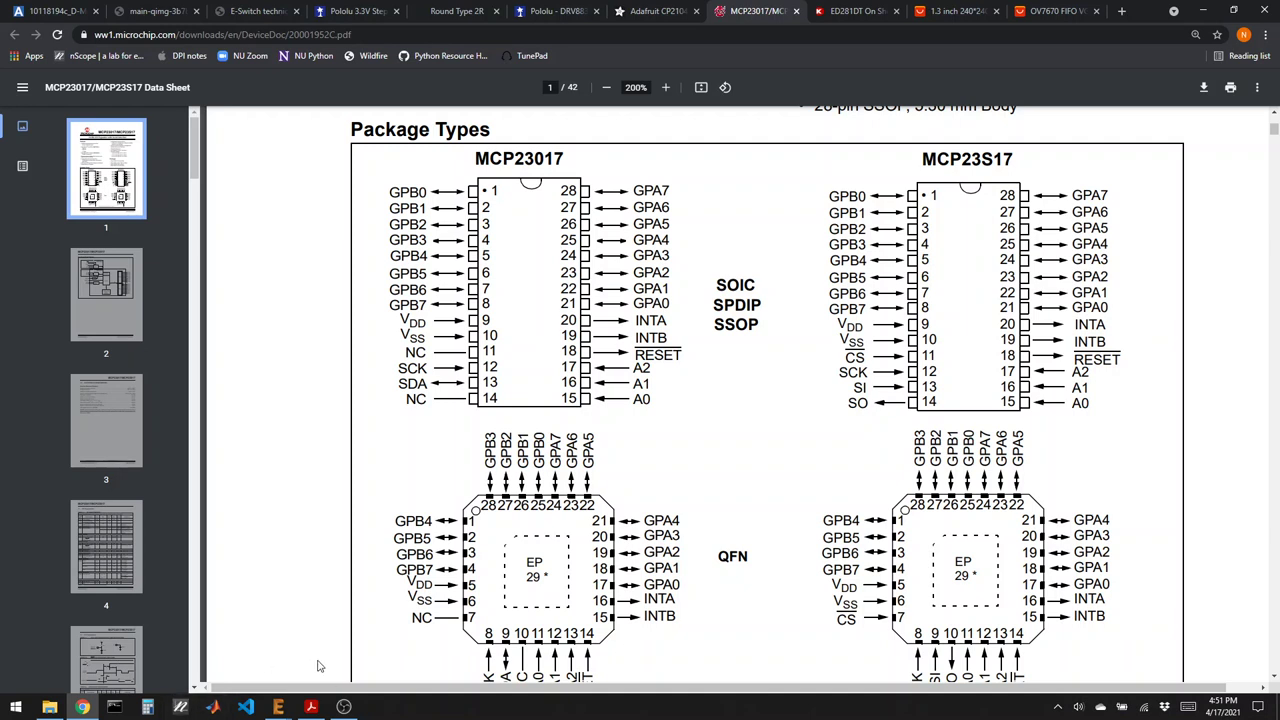
left_click(343, 706)
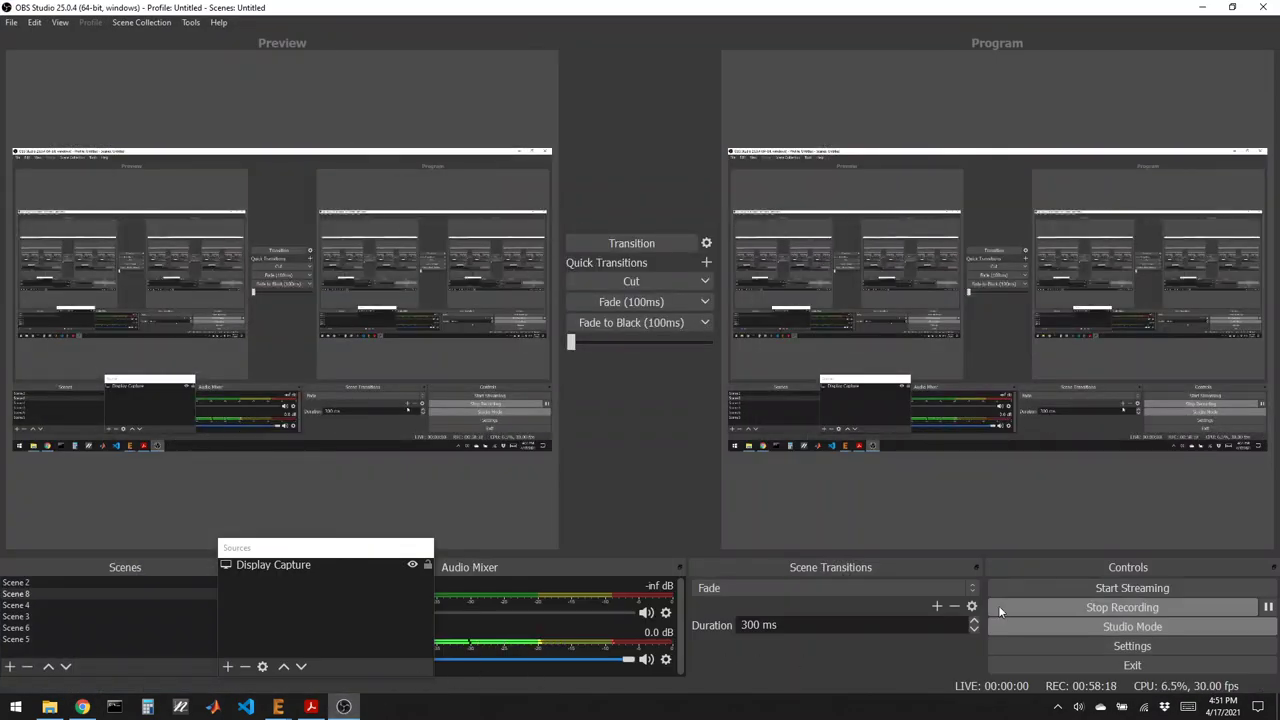